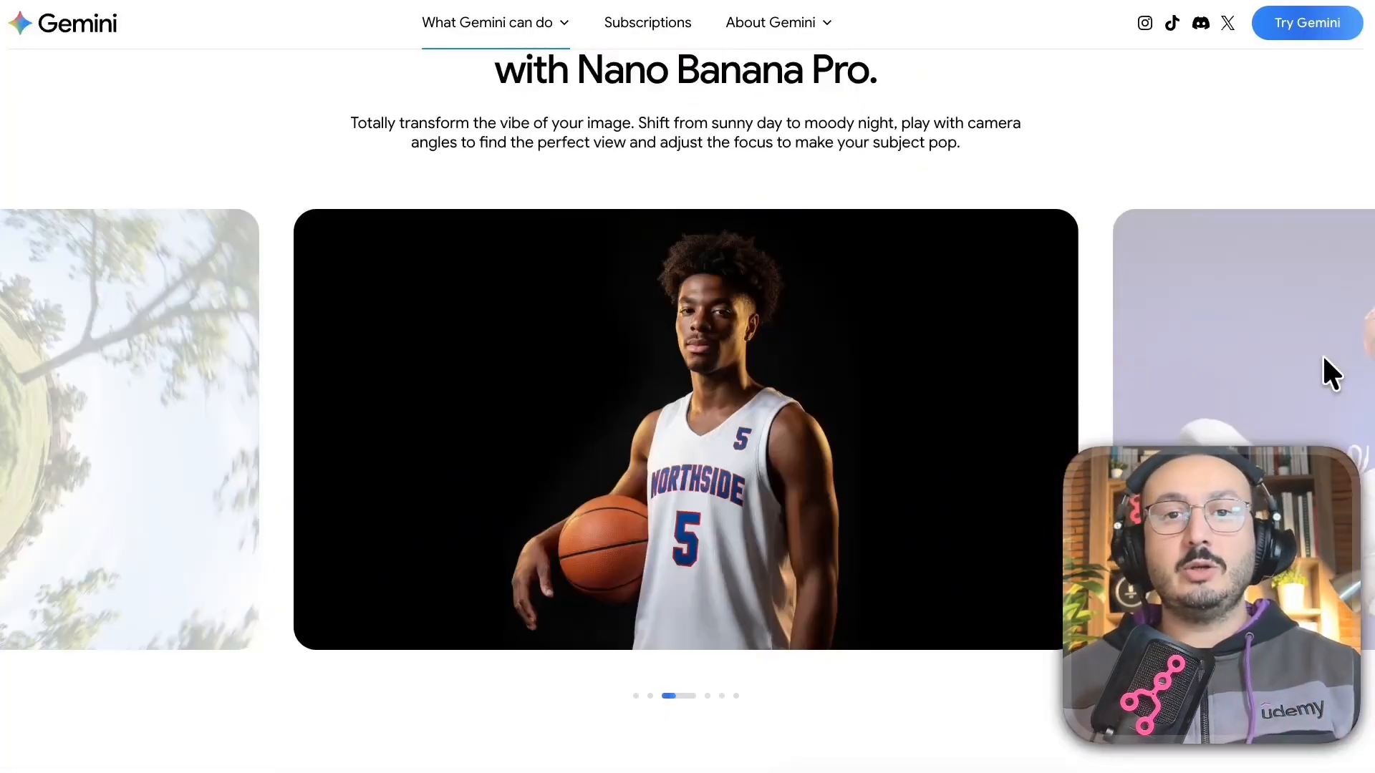
Scroll down and back up through the Gemini Nano Banana Pro showcase page.
{"action": "scroll", "coordinate": [1323, 358], "scroll_direction": "down", "scroll_amount": 13}
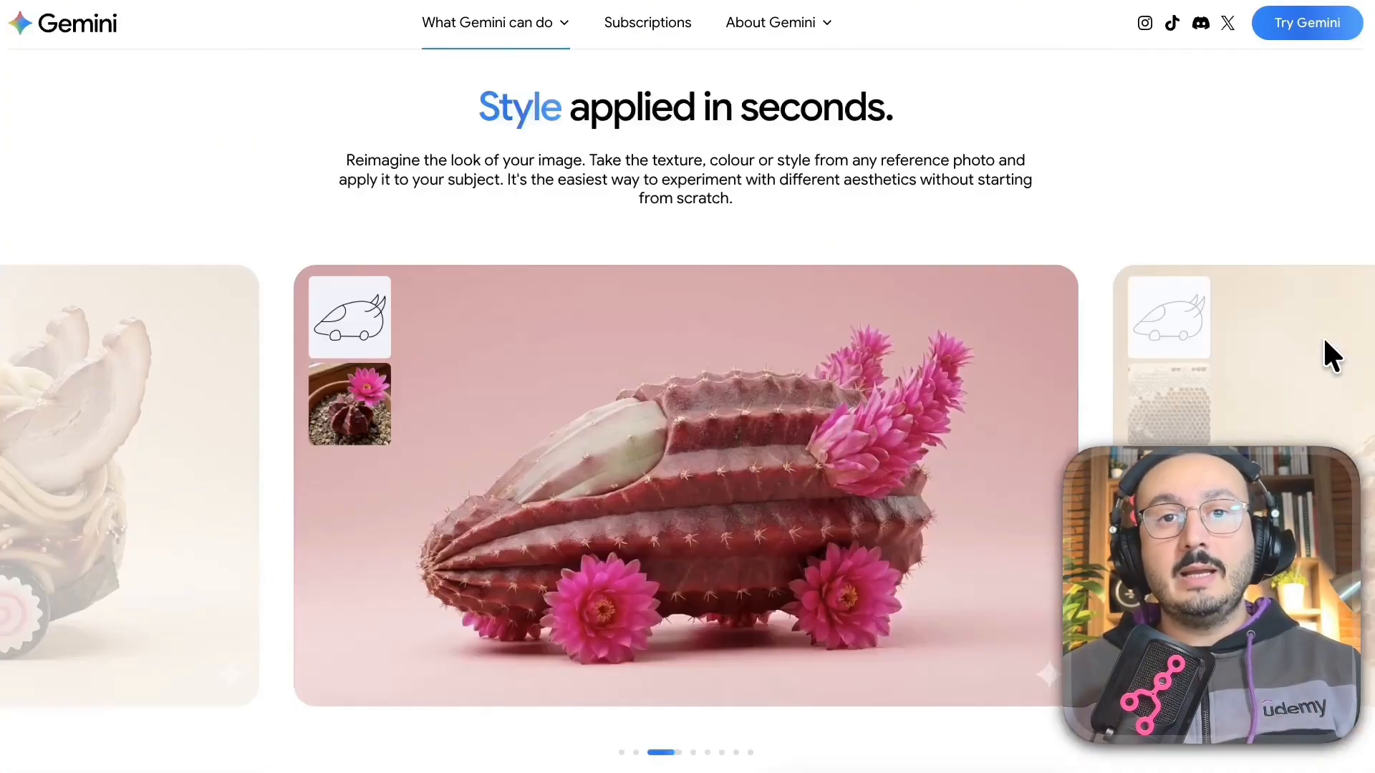
{"action": "scroll", "coordinate": [1322, 351], "scroll_direction": "down", "scroll_amount": 3}
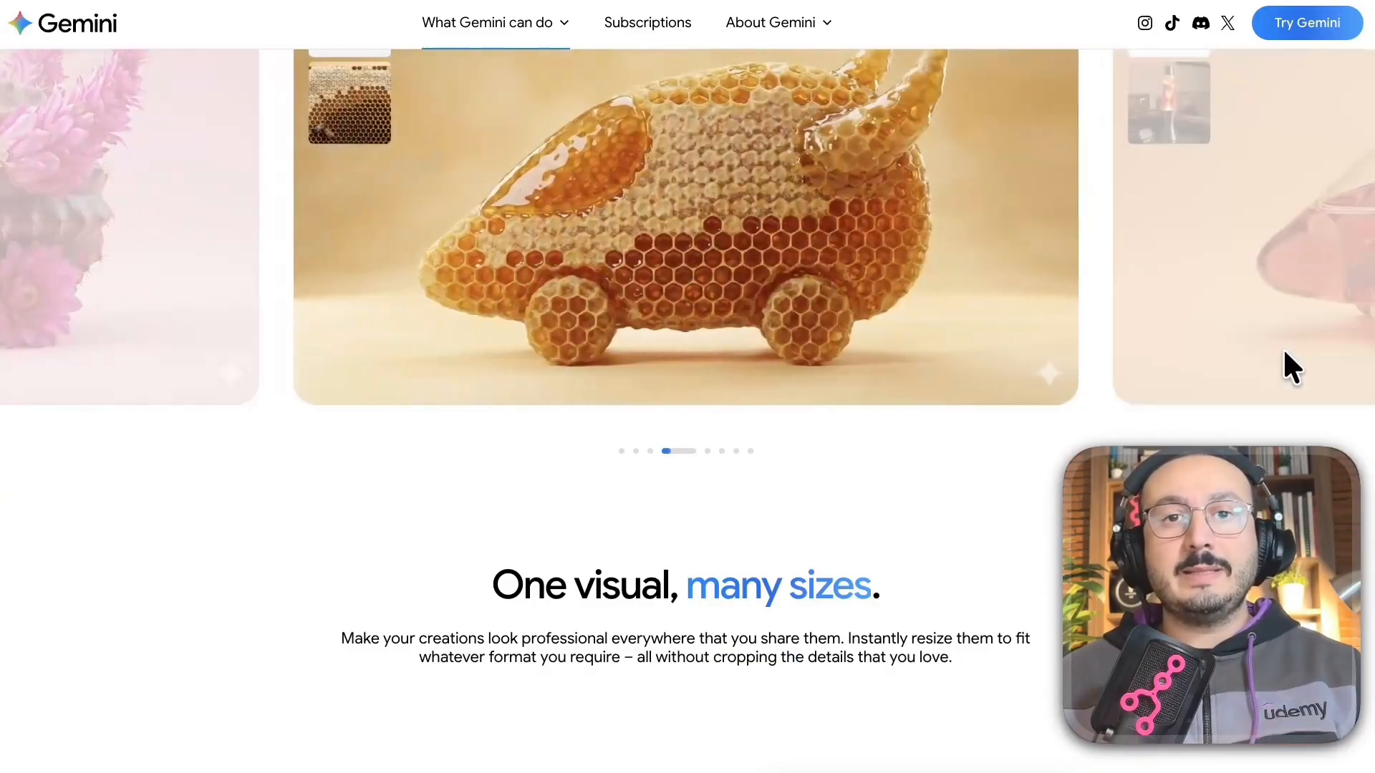
{"action": "scroll", "coordinate": [1283, 346], "scroll_direction": "up", "scroll_amount": 18}
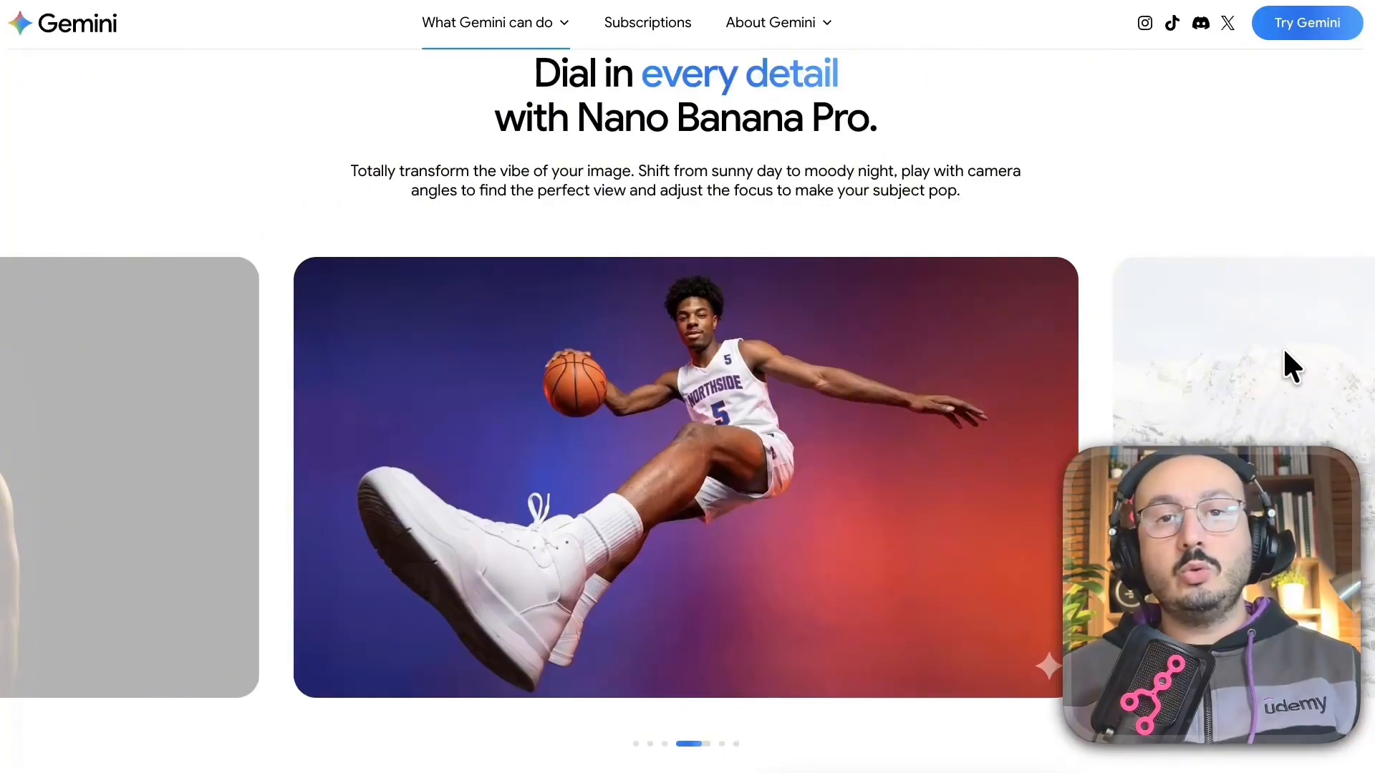
{"action": "scroll", "coordinate": [1284, 349], "scroll_direction": "up", "scroll_amount": 10}
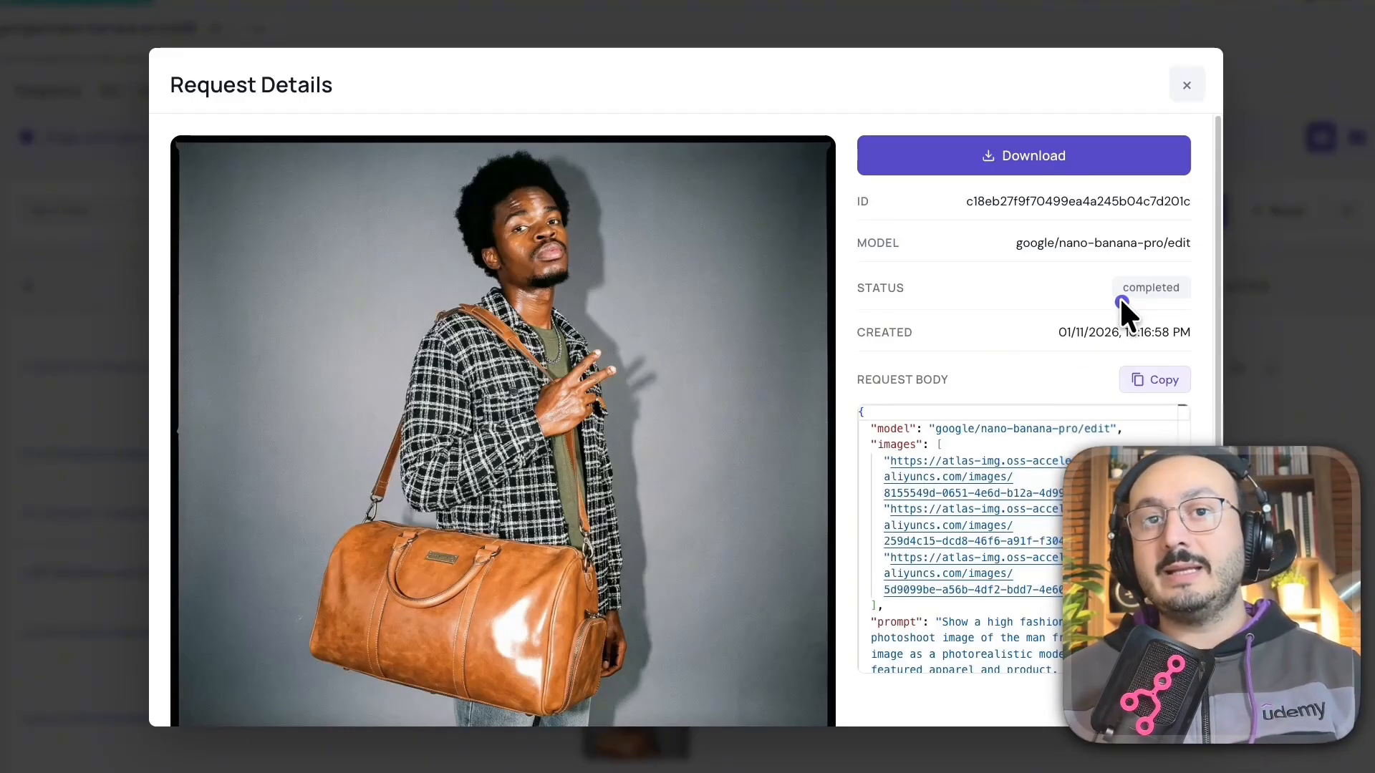
Draw two annotation strokes across the Request Details modal.
{"action": "mouse_move", "coordinate": [1119, 297]}
{"action": "left_mouse_down"}
{"action": "mouse_move", "coordinate": [879, 206]}
{"action": "mouse_move", "coordinate": [708, 194]}
{"action": "left_mouse_up"}
{"action": "mouse_move", "coordinate": [159, 175]}
{"action": "left_mouse_down"}
{"action": "mouse_move", "coordinate": [161, 340]}
{"action": "mouse_move", "coordinate": [398, 613]}
{"action": "left_mouse_up"}
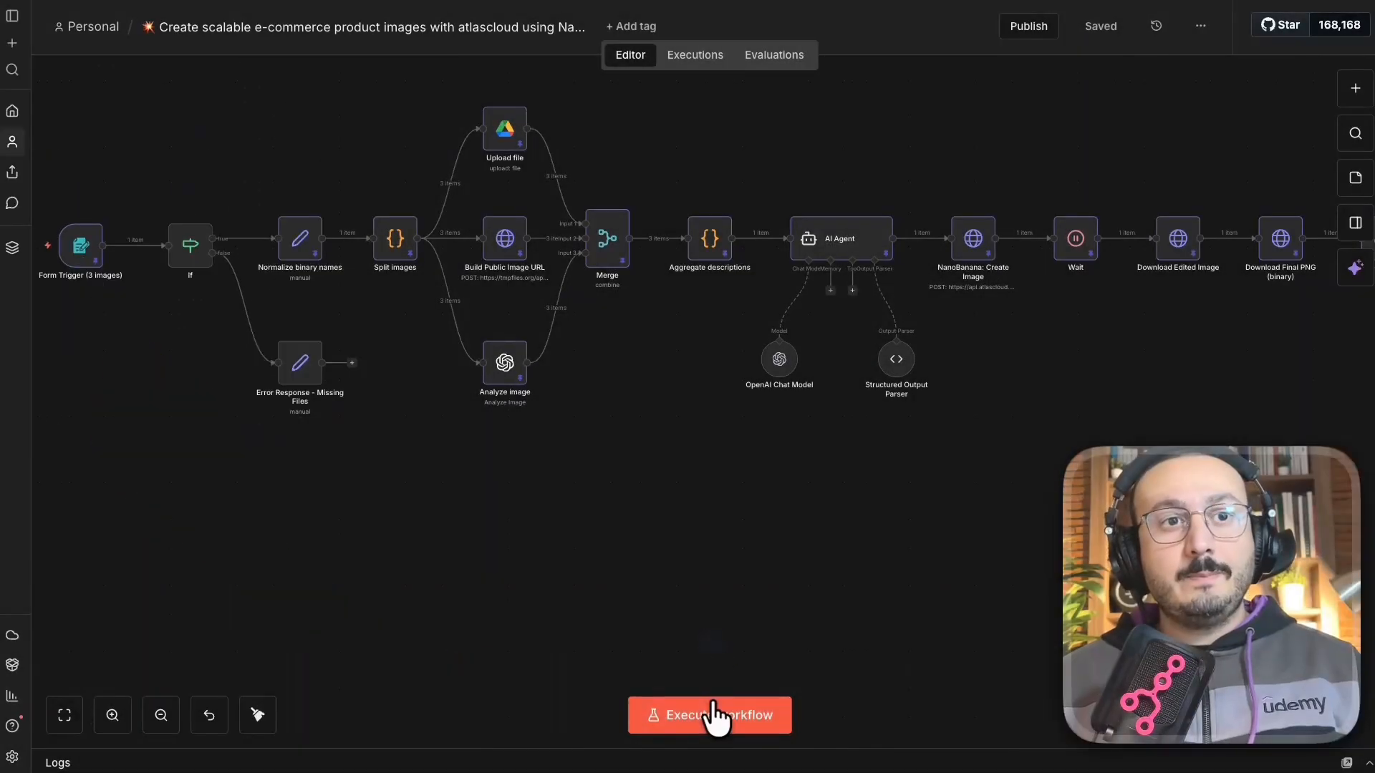
Run the entire e-commerce product image workflow from the canvas.
{"action": "left_click", "coordinate": [714, 716]}
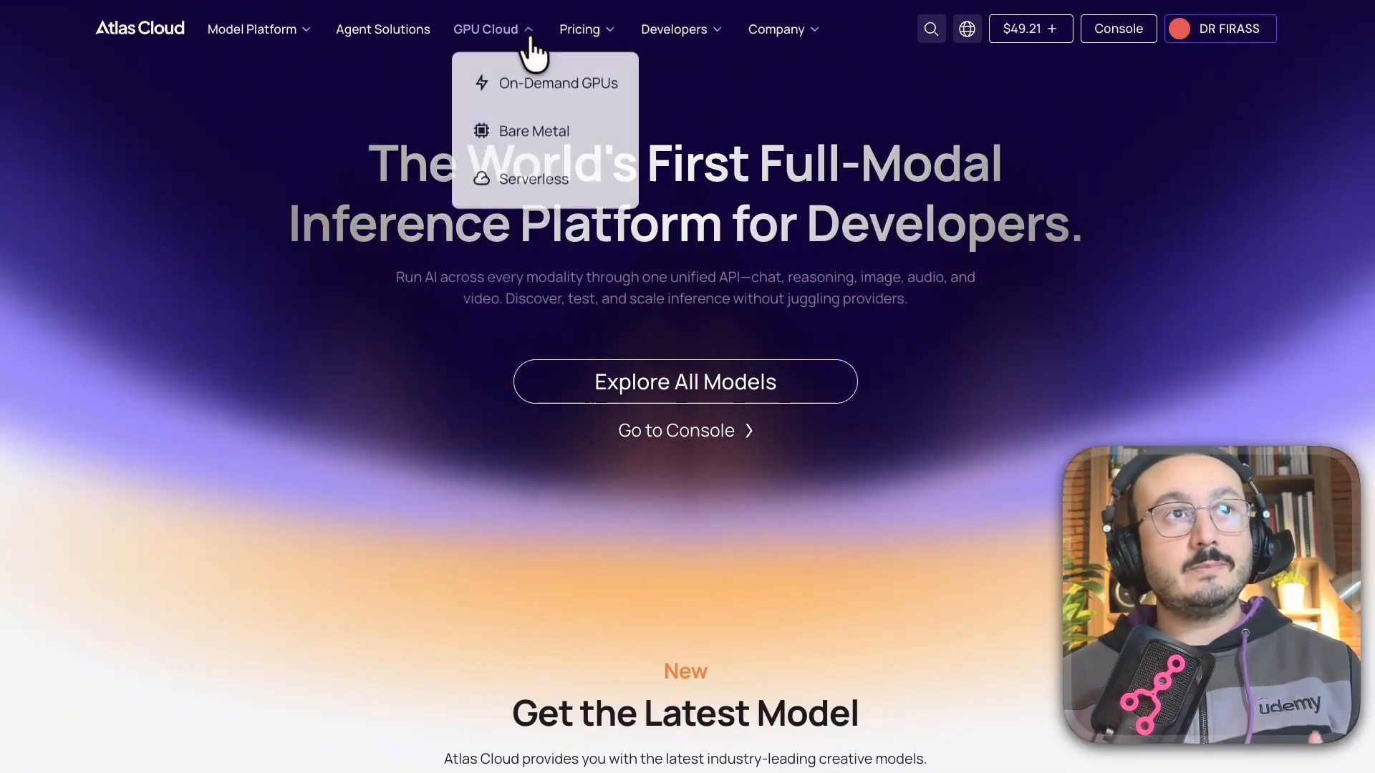
Open the Nano Banana Pro Edit Ultra model from Model Platform's Nano Banana Pro collection.
{"action": "mouse_move", "coordinate": [267, 32]}
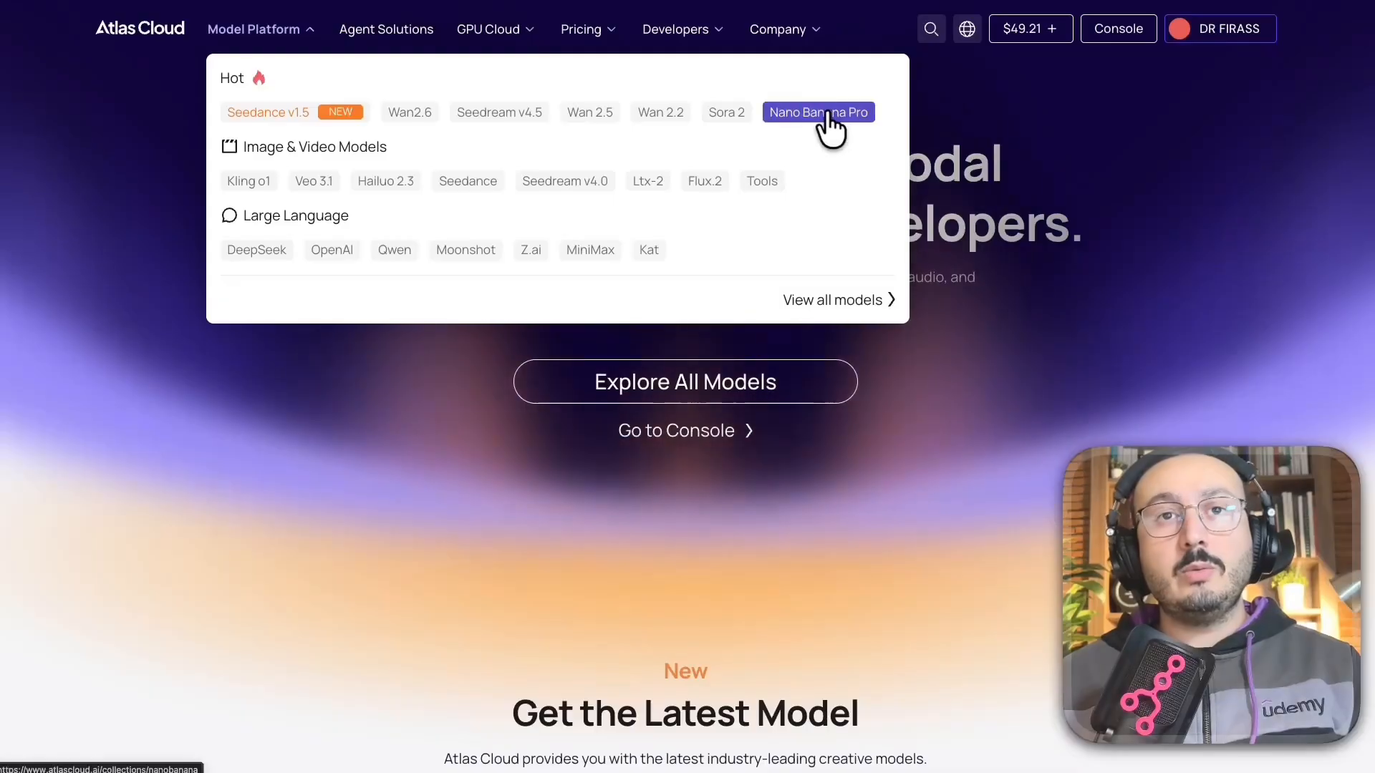
{"action": "left_click", "coordinate": [823, 112]}
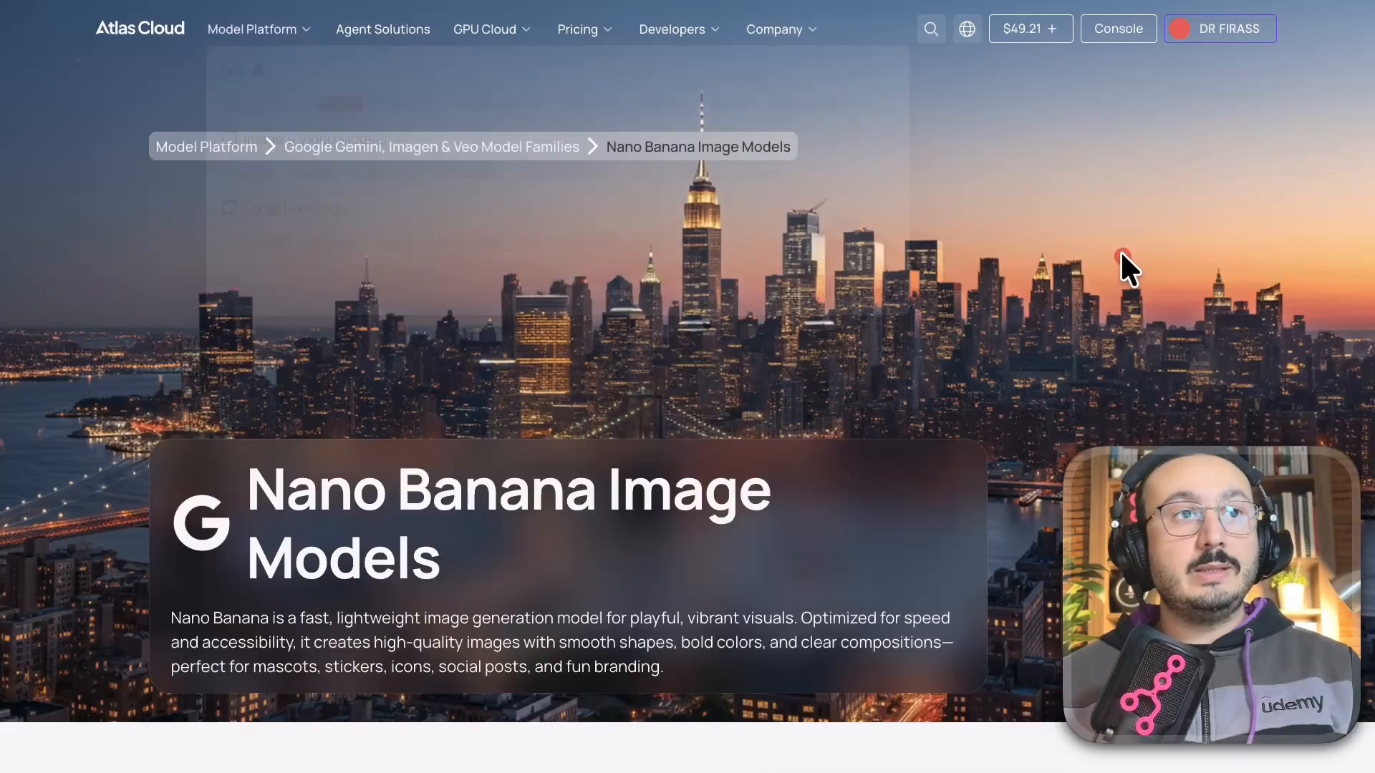
{"action": "scroll", "coordinate": [782, 402], "scroll_direction": "down", "scroll_amount": 10}
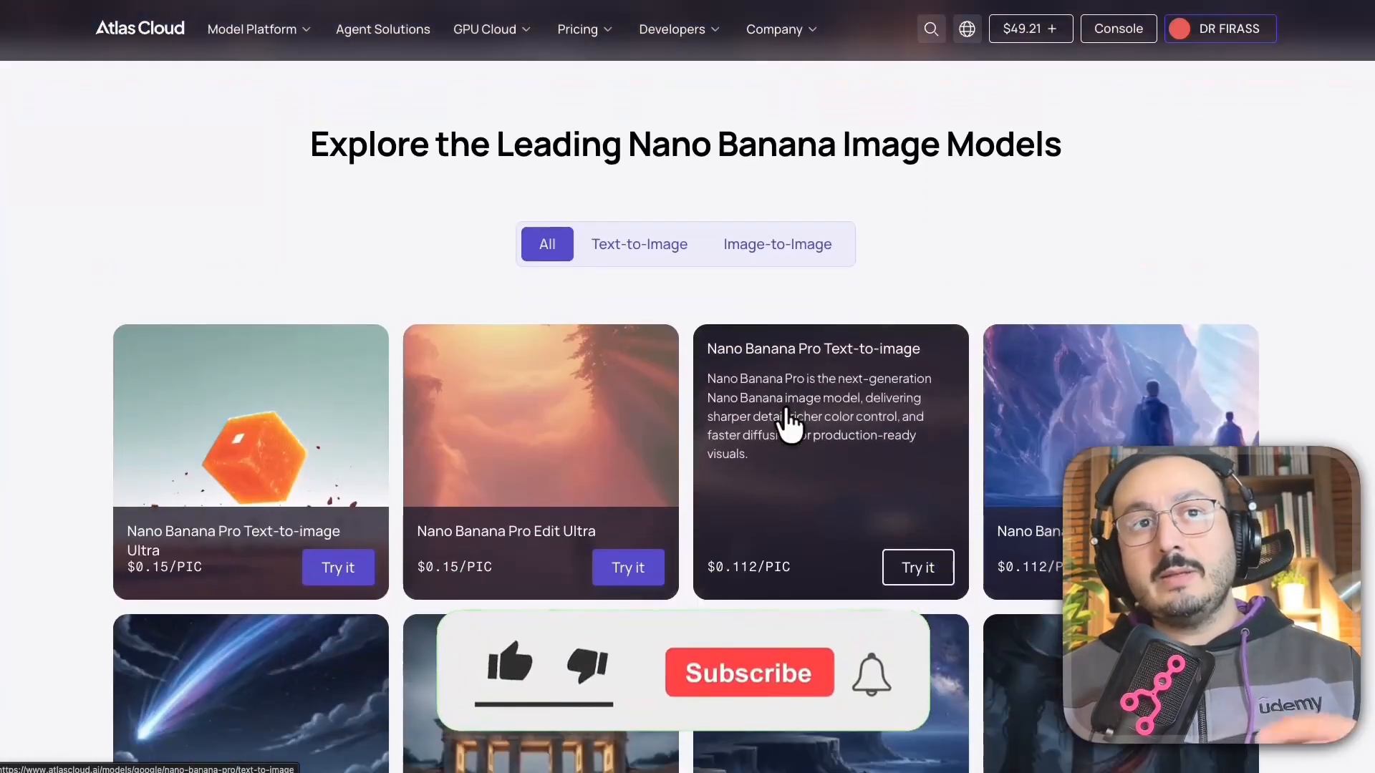
{"action": "scroll", "coordinate": [1287, 280], "scroll_direction": "down", "scroll_amount": 2}
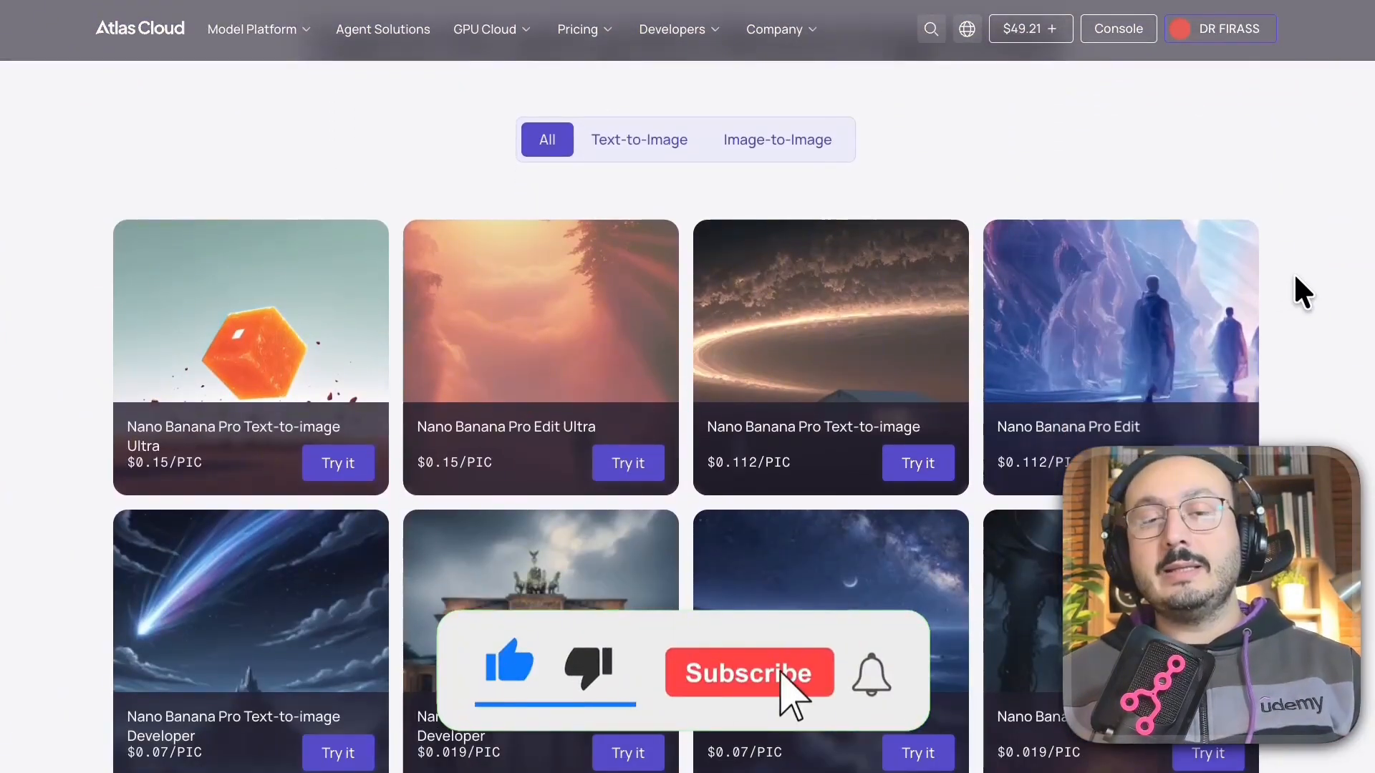
{"action": "scroll", "coordinate": [1299, 277], "scroll_direction": "down", "scroll_amount": 1}
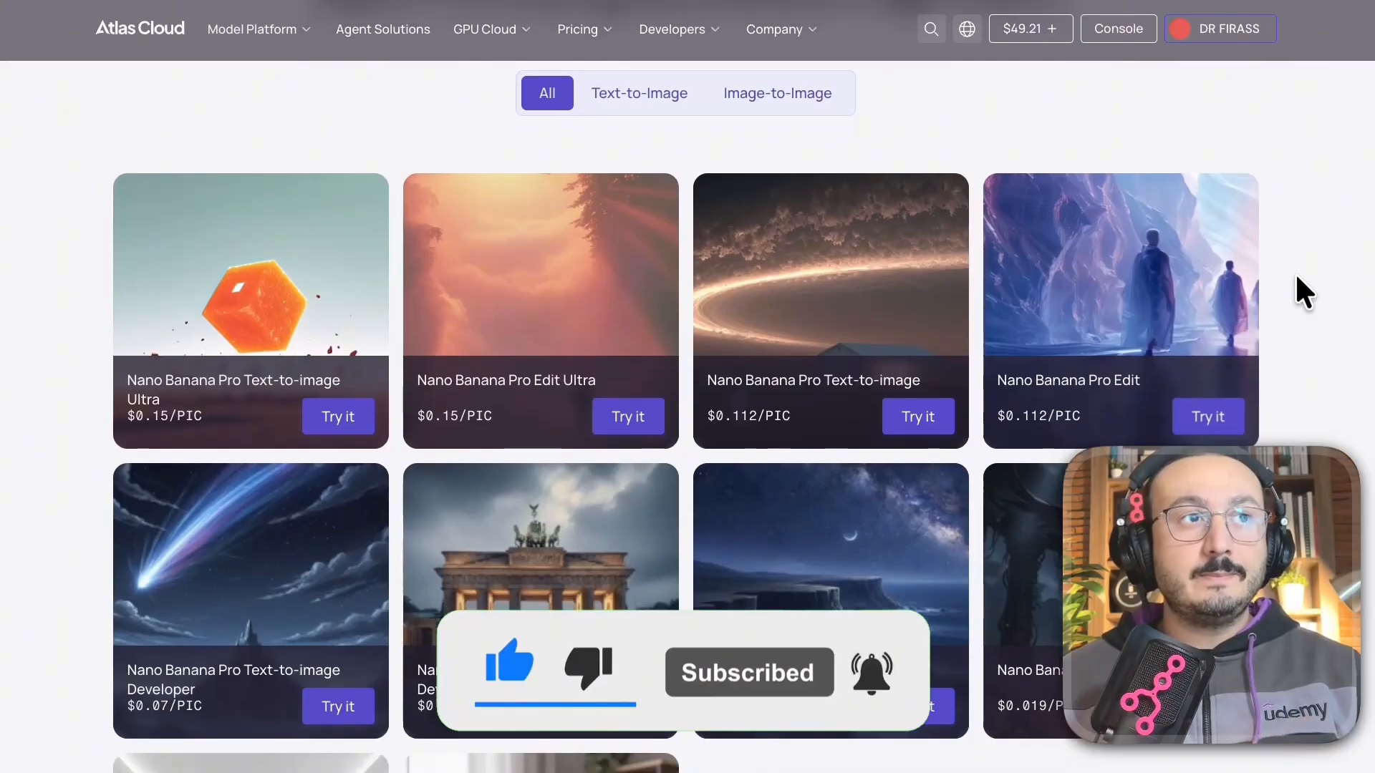
{"action": "key", "text": "ctrl+z"}
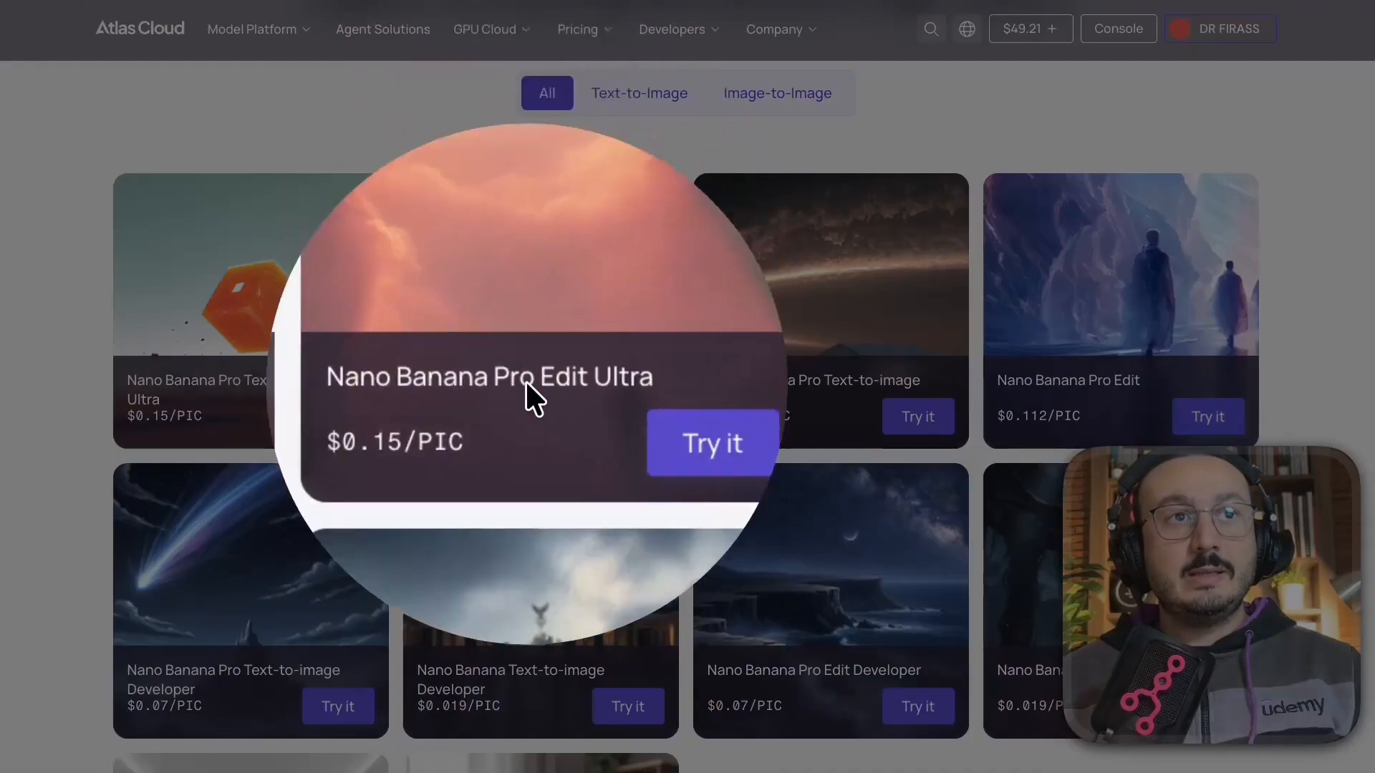
{"action": "key", "text": "ctrl+a"}
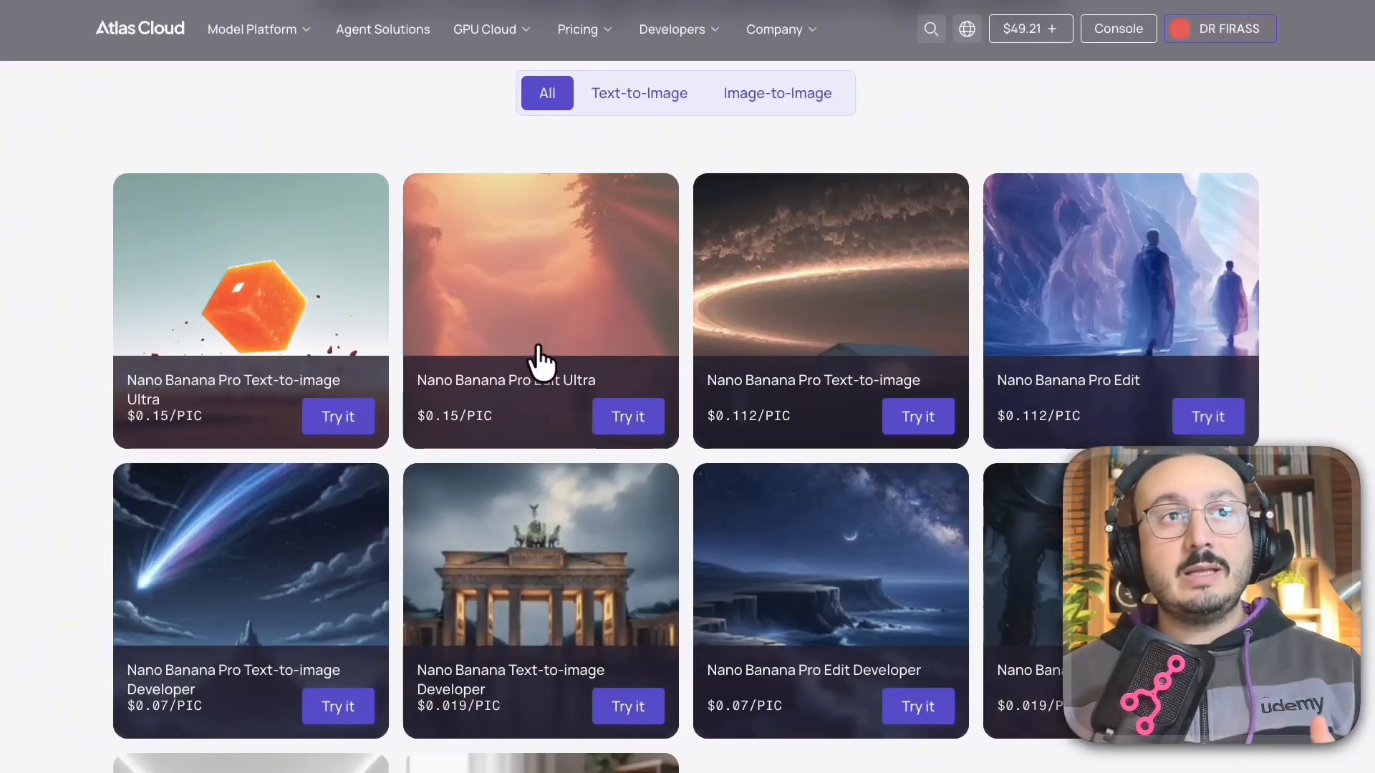
{"action": "left_click", "coordinate": [536, 365]}
Review the Edit Ultra model's available output resolution options.
{"action": "scroll", "coordinate": [473, 497], "scroll_direction": "down", "scroll_amount": 4}
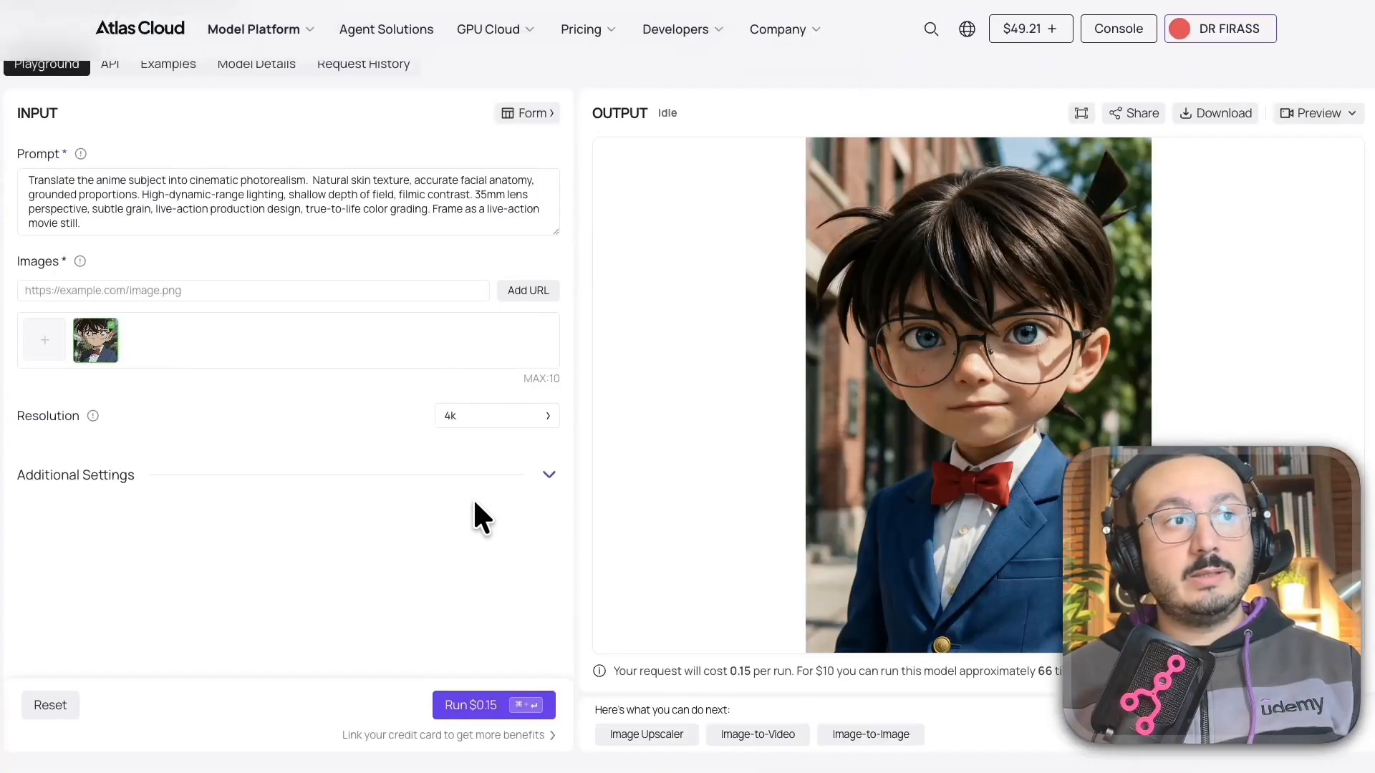
{"action": "scroll", "coordinate": [473, 510], "scroll_direction": "down", "scroll_amount": 2}
{"action": "scroll", "coordinate": [430, 505], "scroll_direction": "up", "scroll_amount": 2}
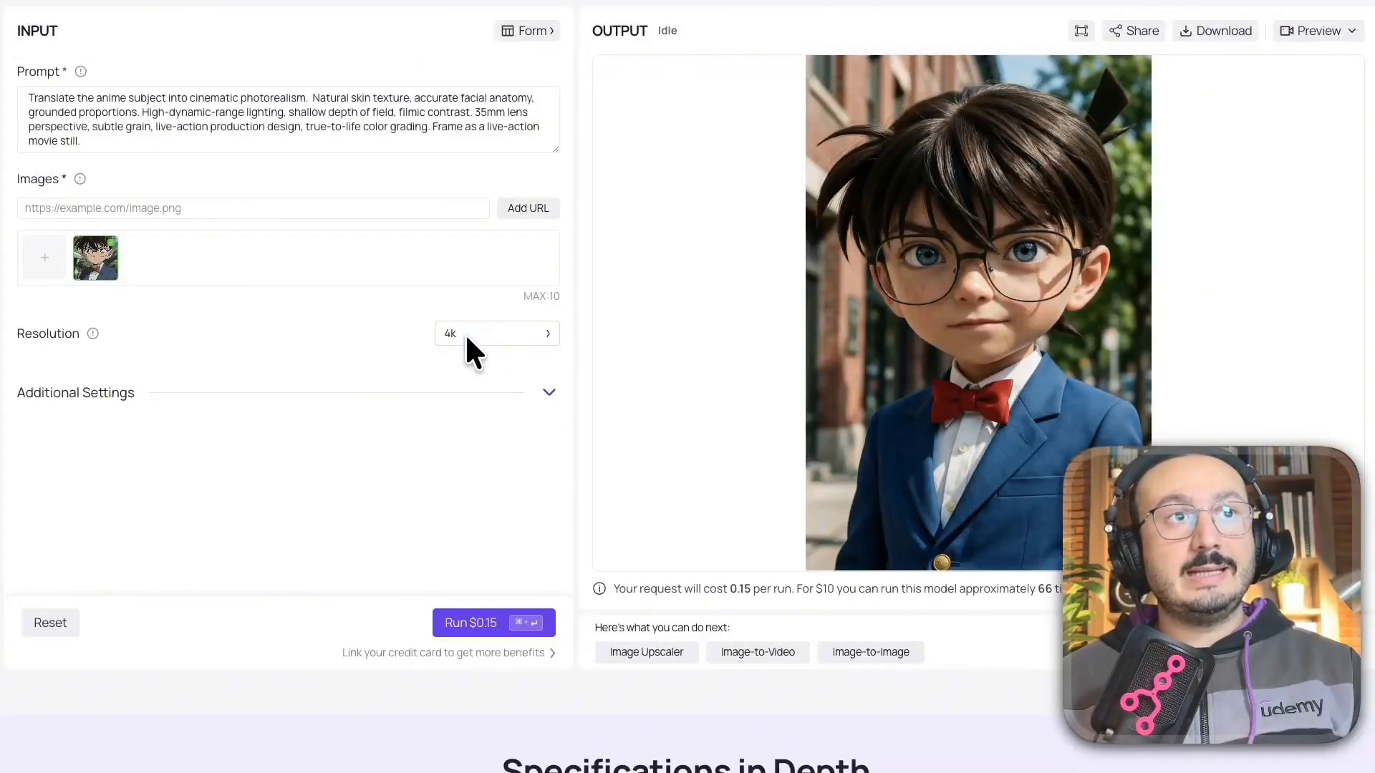
{"action": "left_click", "coordinate": [464, 335]}
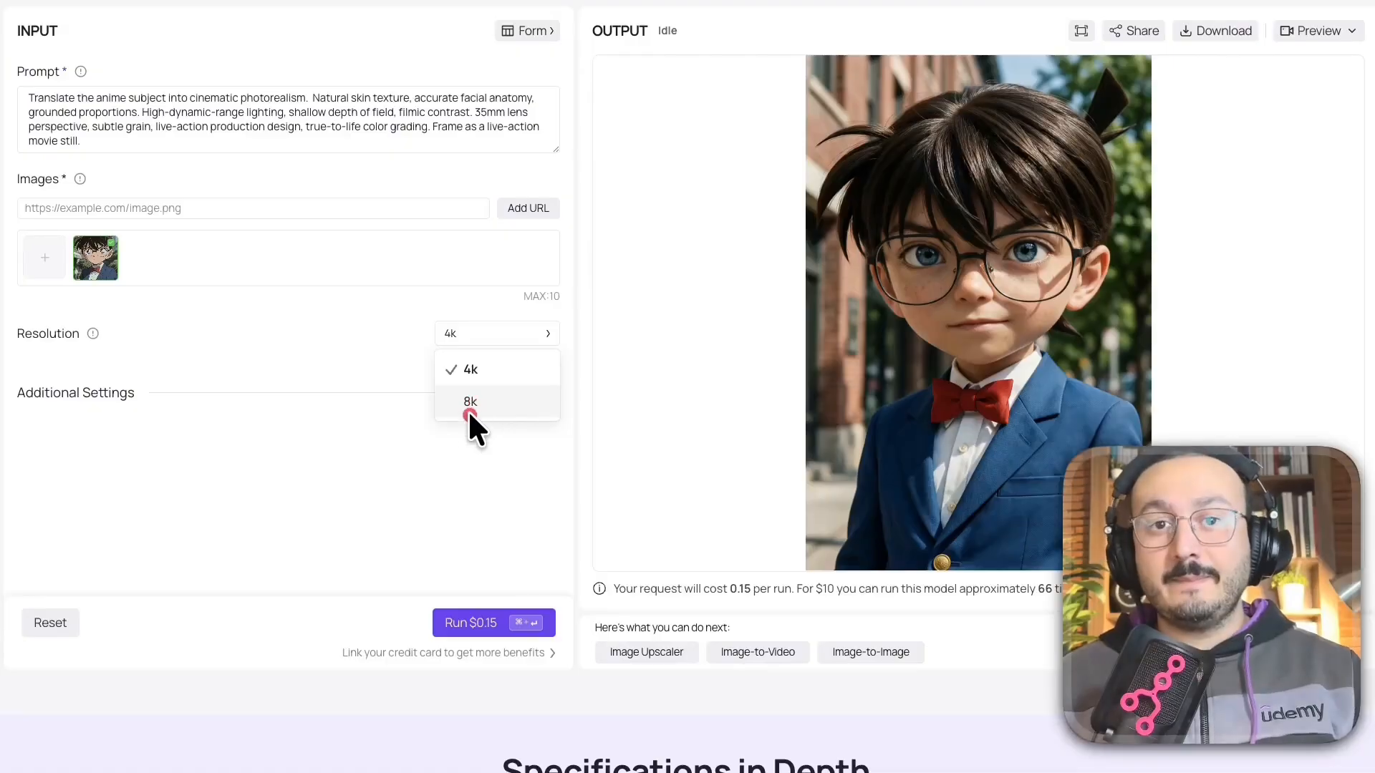
{"action": "left_click", "coordinate": [464, 427]}
View the model's API code examples, then its example prompts and outputs.
{"action": "scroll", "coordinate": [444, 408], "scroll_direction": "up", "scroll_amount": 3}
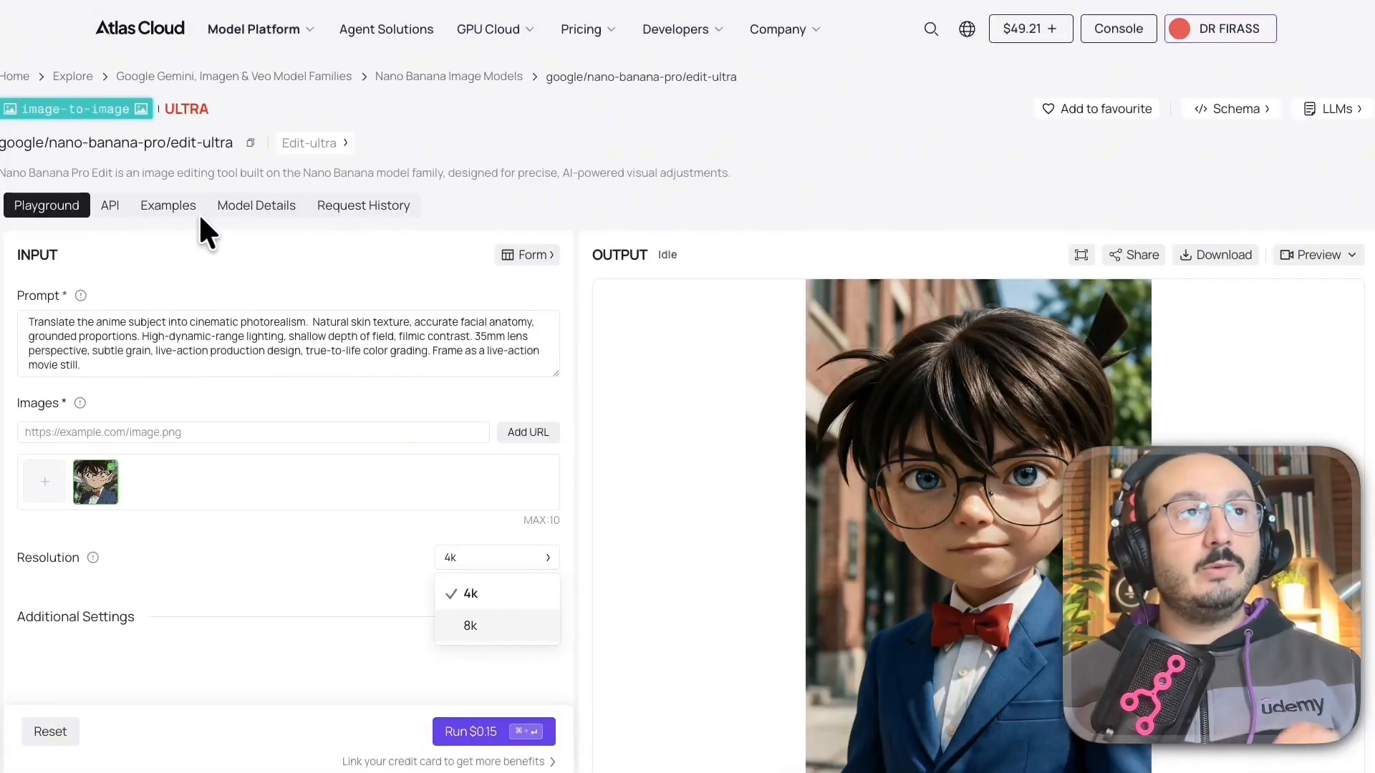
{"action": "left_click", "coordinate": [114, 208]}
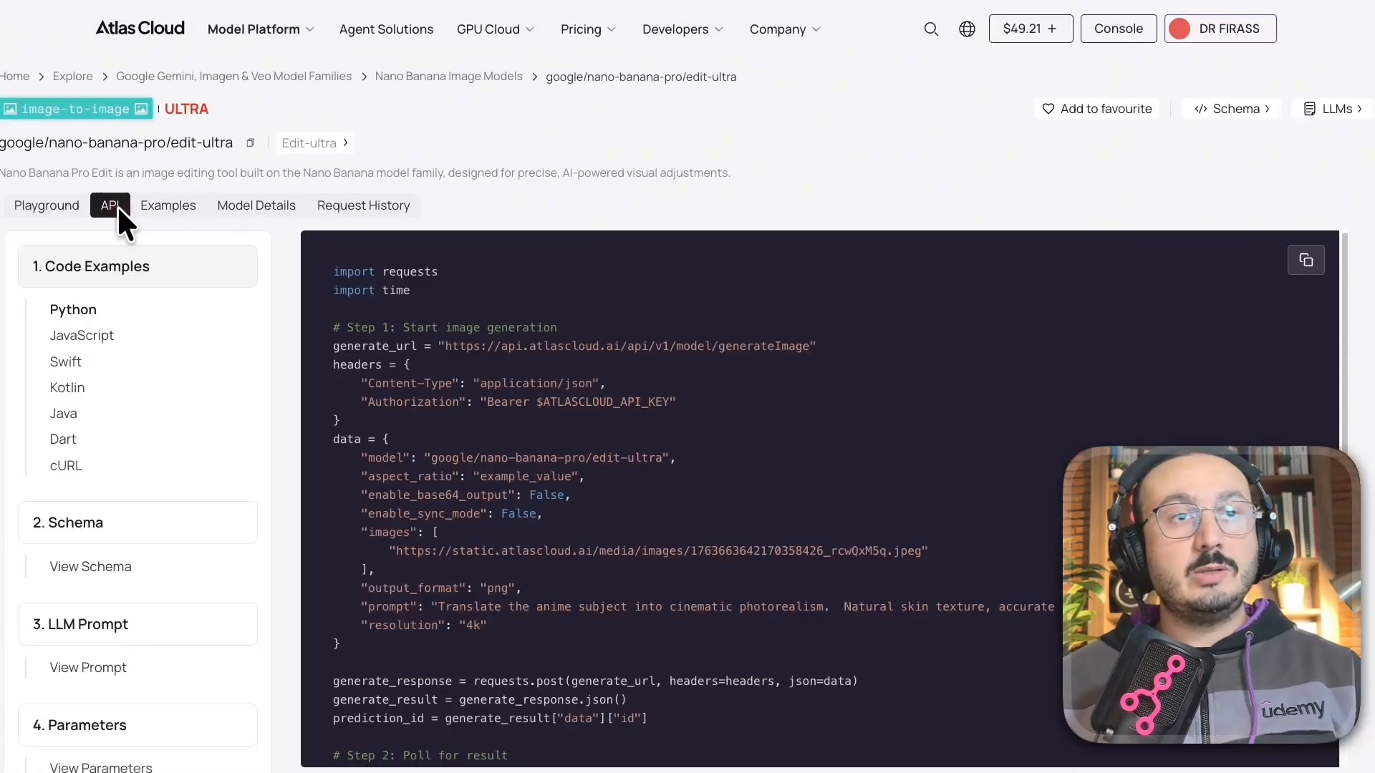
{"action": "left_click", "coordinate": [188, 207]}
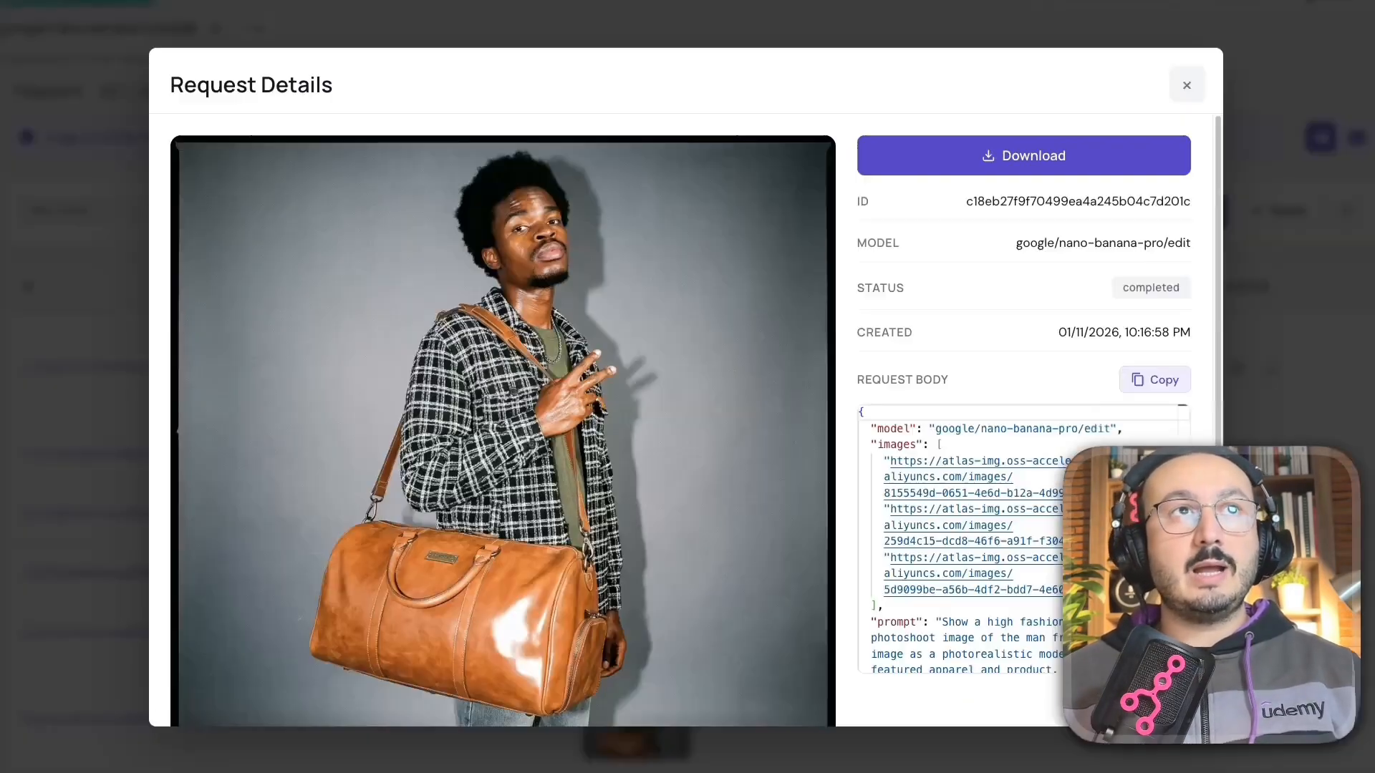
Close the Request Details modal to reveal the request history list.
{"action": "left_click", "coordinate": [543, 37]}
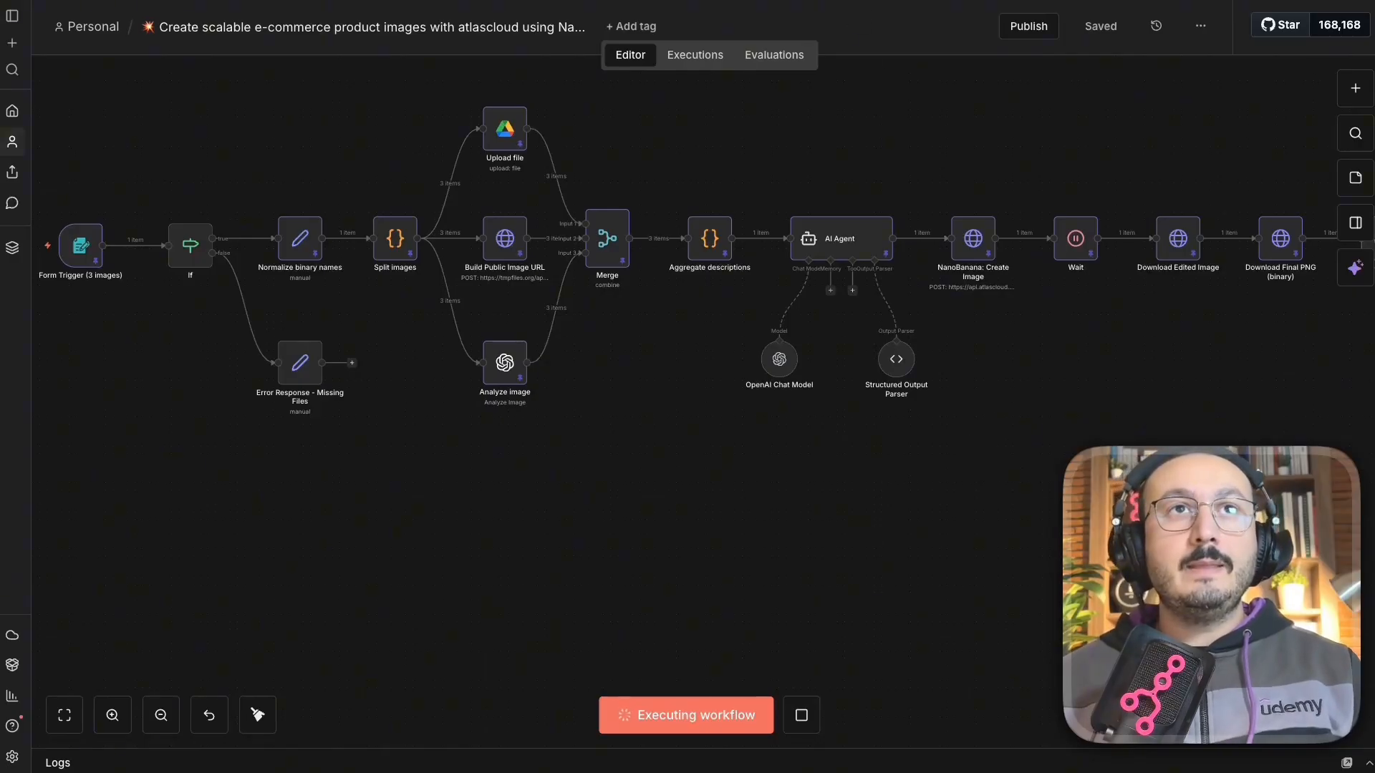
{"action": "left_click", "coordinate": [845, 1]}
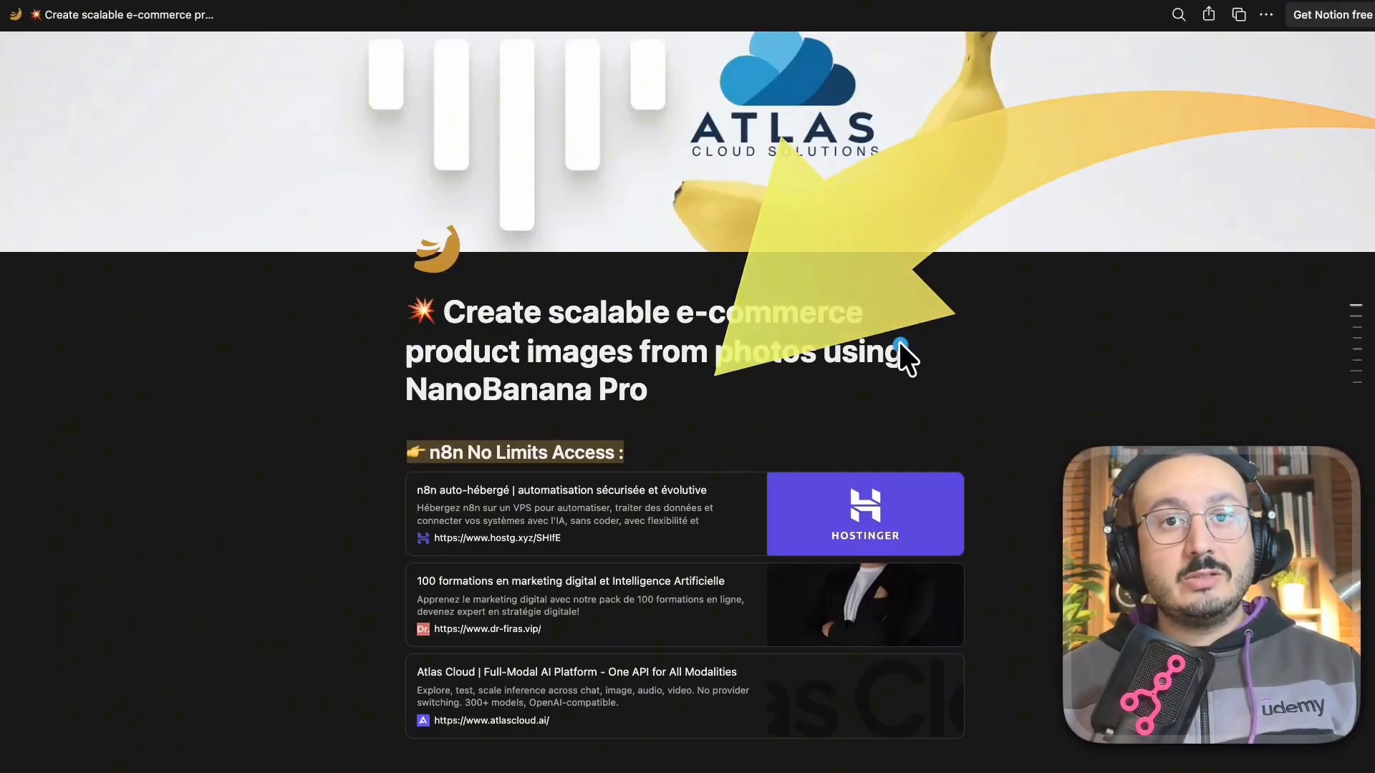
{"action": "scroll", "coordinate": [915, 347], "scroll_direction": "down", "scroll_amount": 6}
{"action": "scroll", "coordinate": [937, 493], "scroll_direction": "down", "scroll_amount": 20}
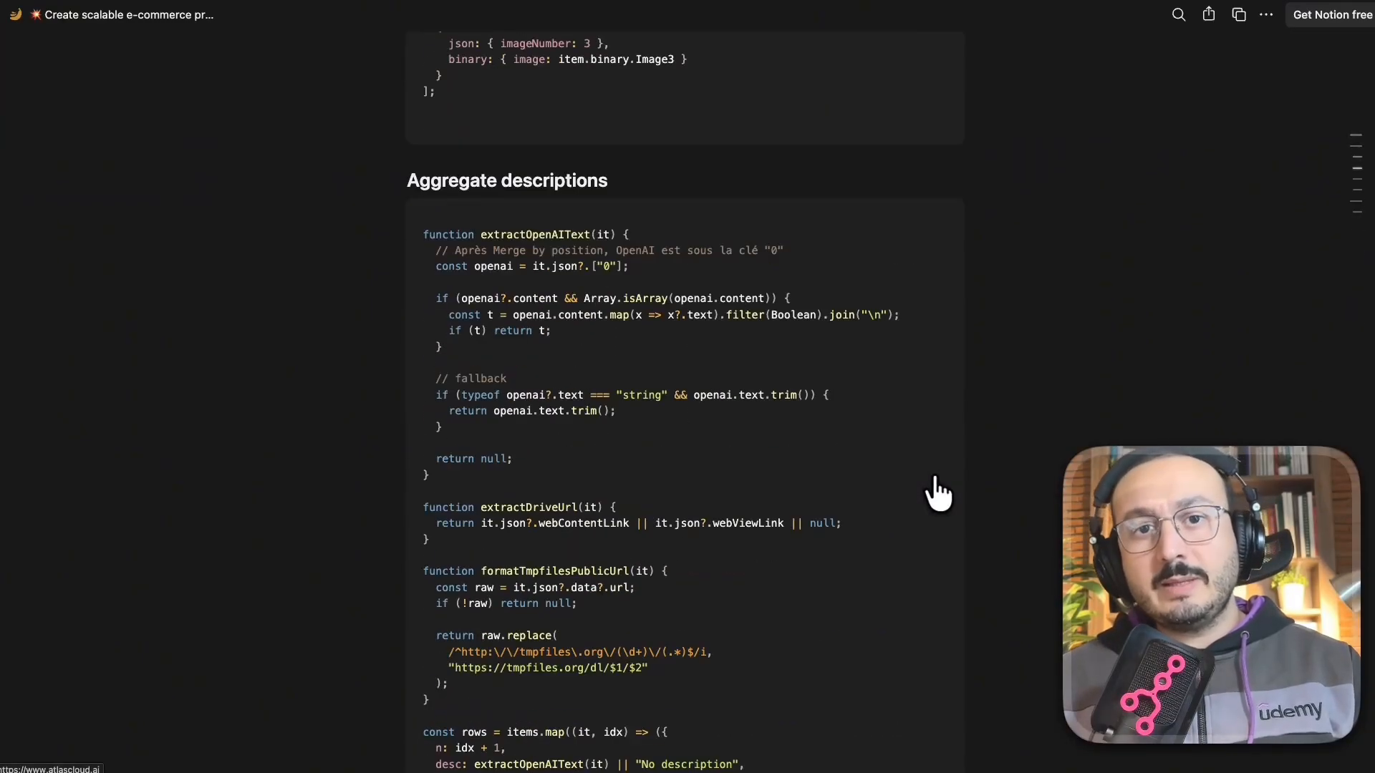
{"action": "scroll", "coordinate": [935, 487], "scroll_direction": "down", "scroll_amount": 20}
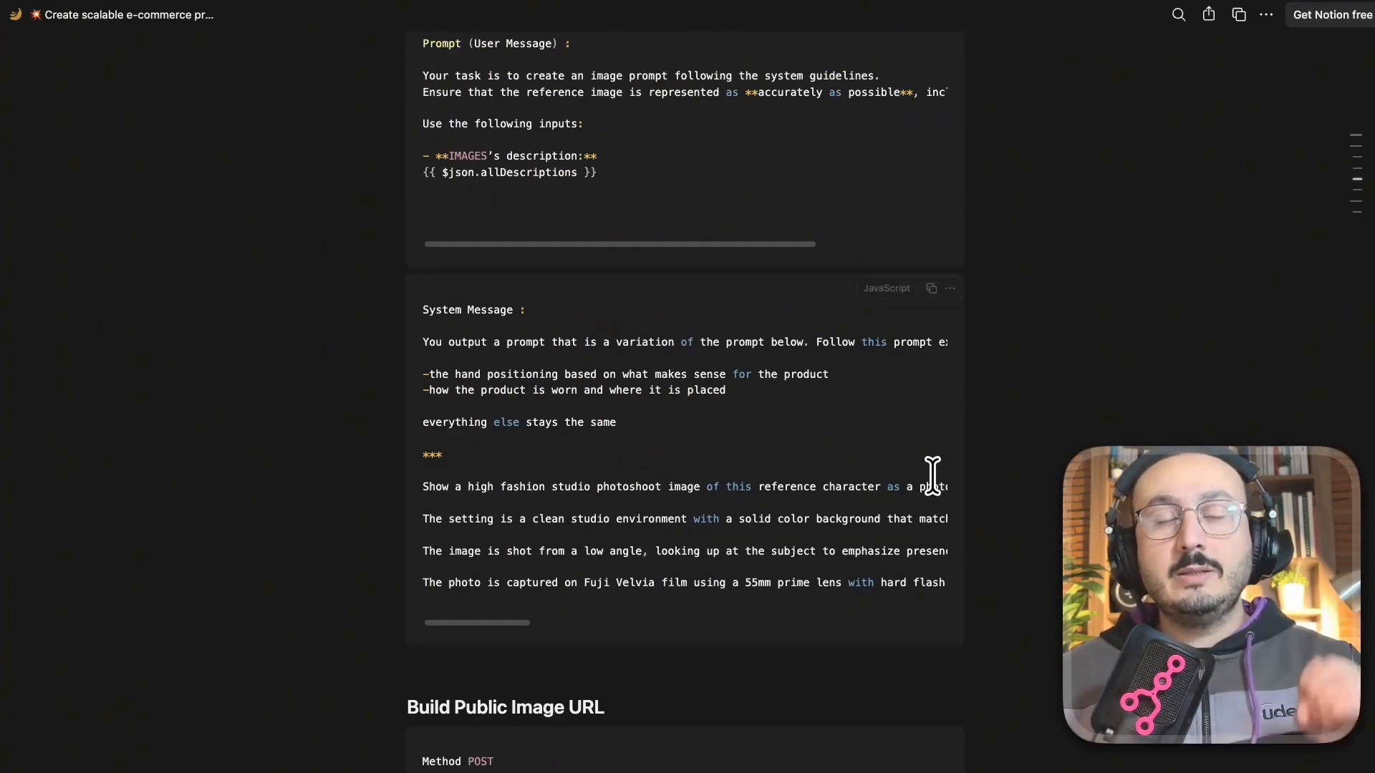
{"action": "scroll", "coordinate": [932, 476], "scroll_direction": "down", "scroll_amount": 10}
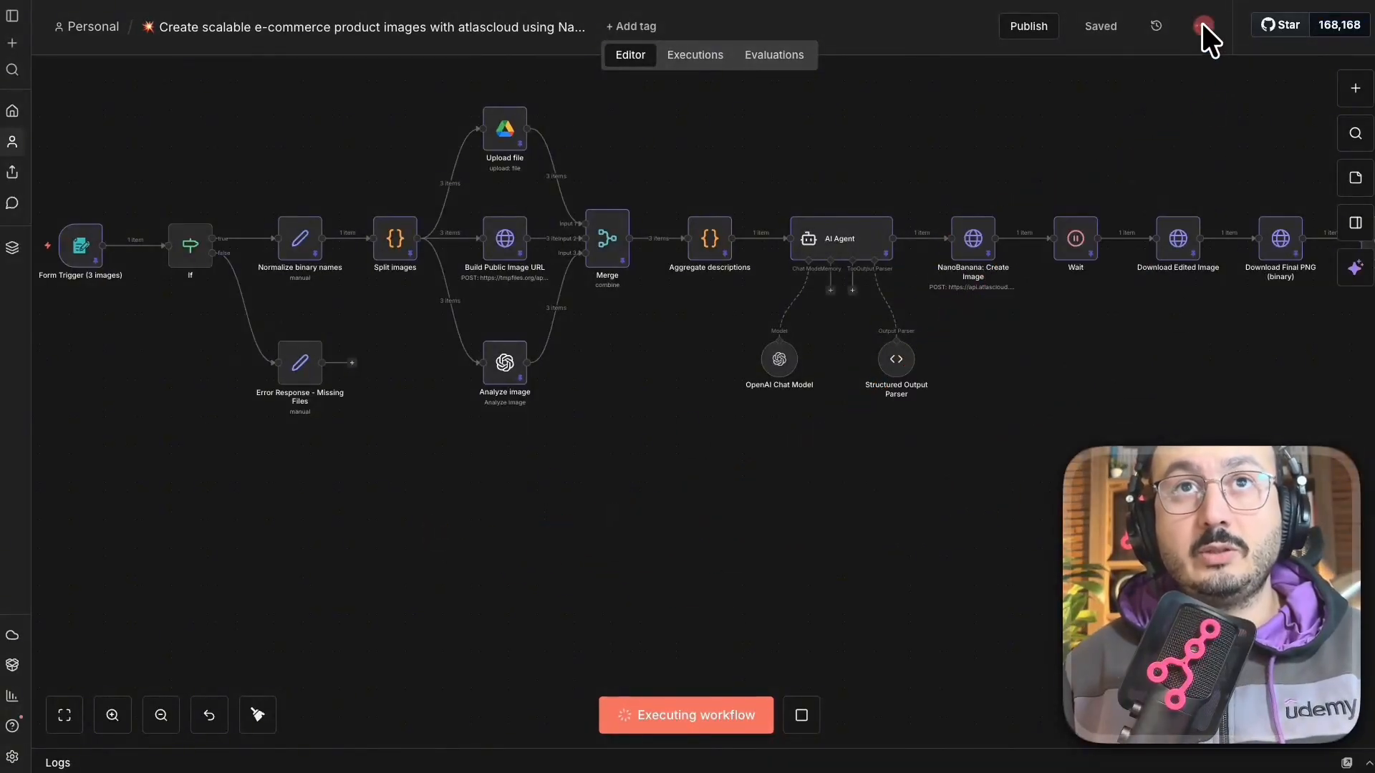
Download the product image workflow as a .json file from the workflow's options menu.
{"action": "left_click", "coordinate": [1201, 23]}
{"action": "left_click", "coordinate": [1195, 124]}
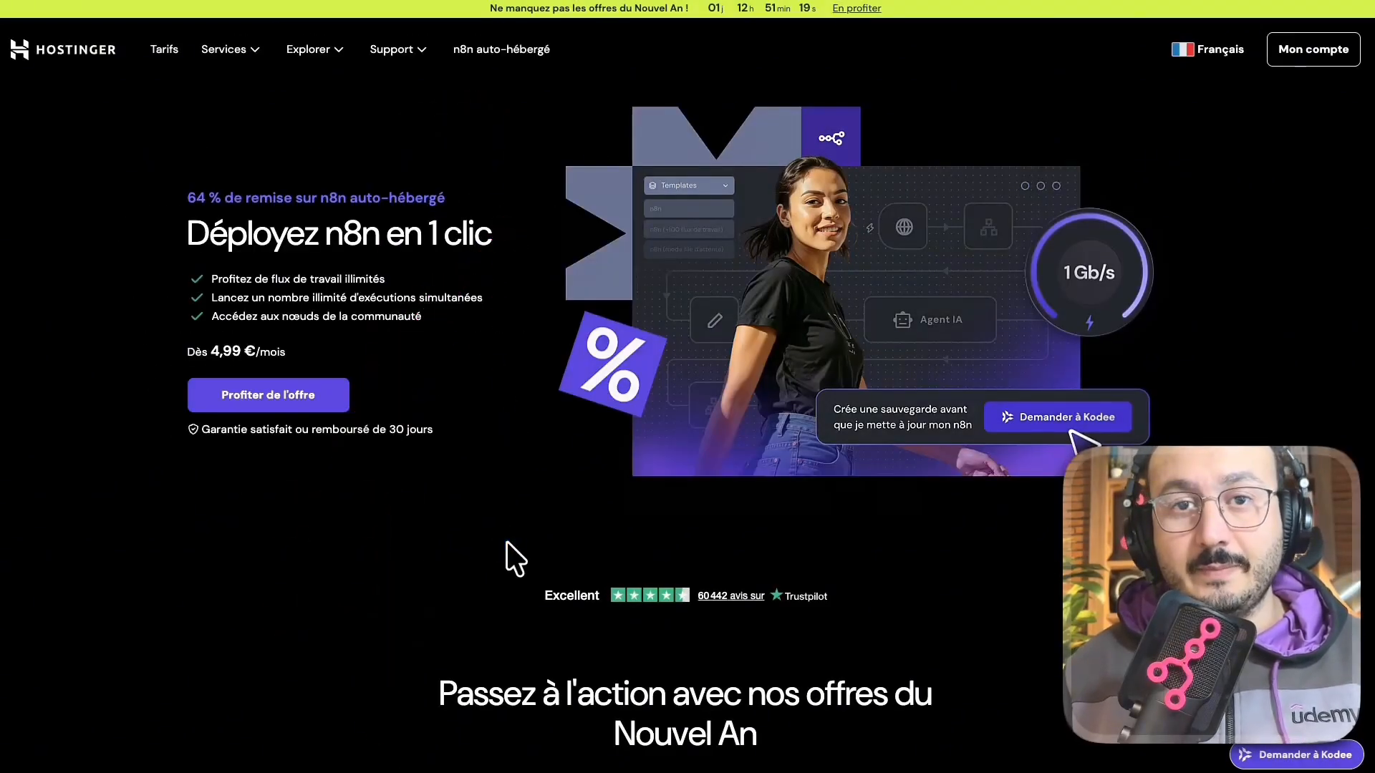
Scroll down the Hostinger n8n page to the KVM pricing plans.
{"action": "scroll", "coordinate": [506, 540], "scroll_direction": "down", "scroll_amount": 8}
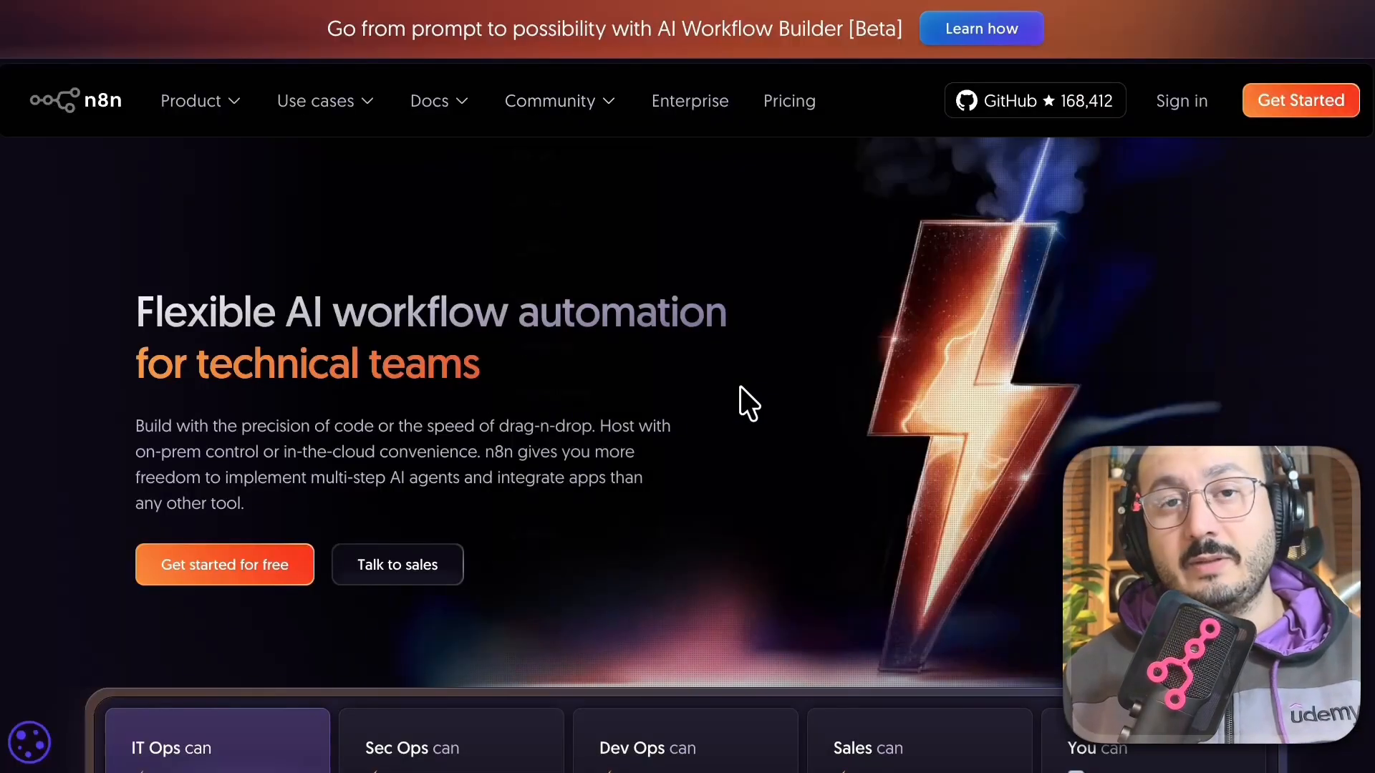
Open n8n's Pricing page and browse the Starter, Pro and Business plan features.
{"action": "left_click", "coordinate": [780, 99]}
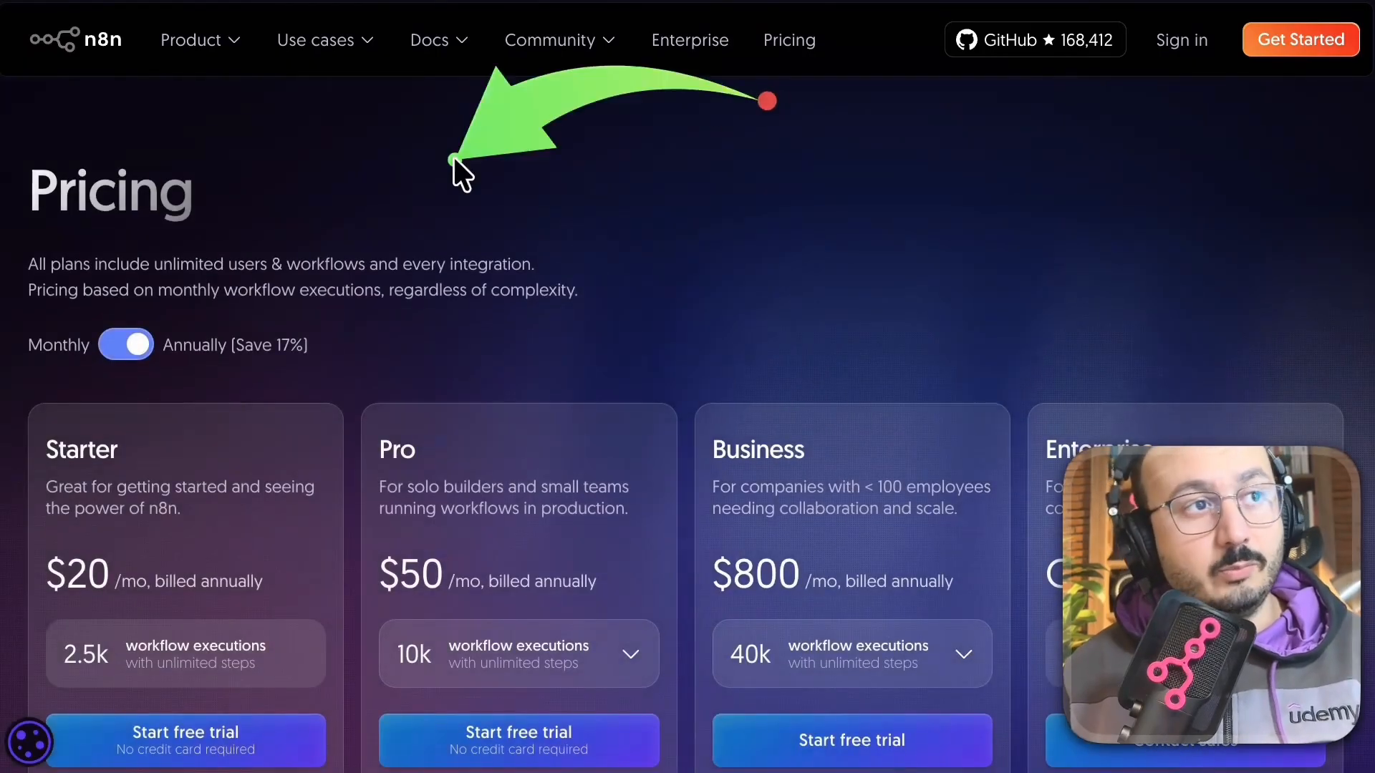
{"action": "scroll", "coordinate": [138, 563], "scroll_direction": "down", "scroll_amount": 5}
{"action": "scroll", "coordinate": [143, 559], "scroll_direction": "down", "scroll_amount": 1}
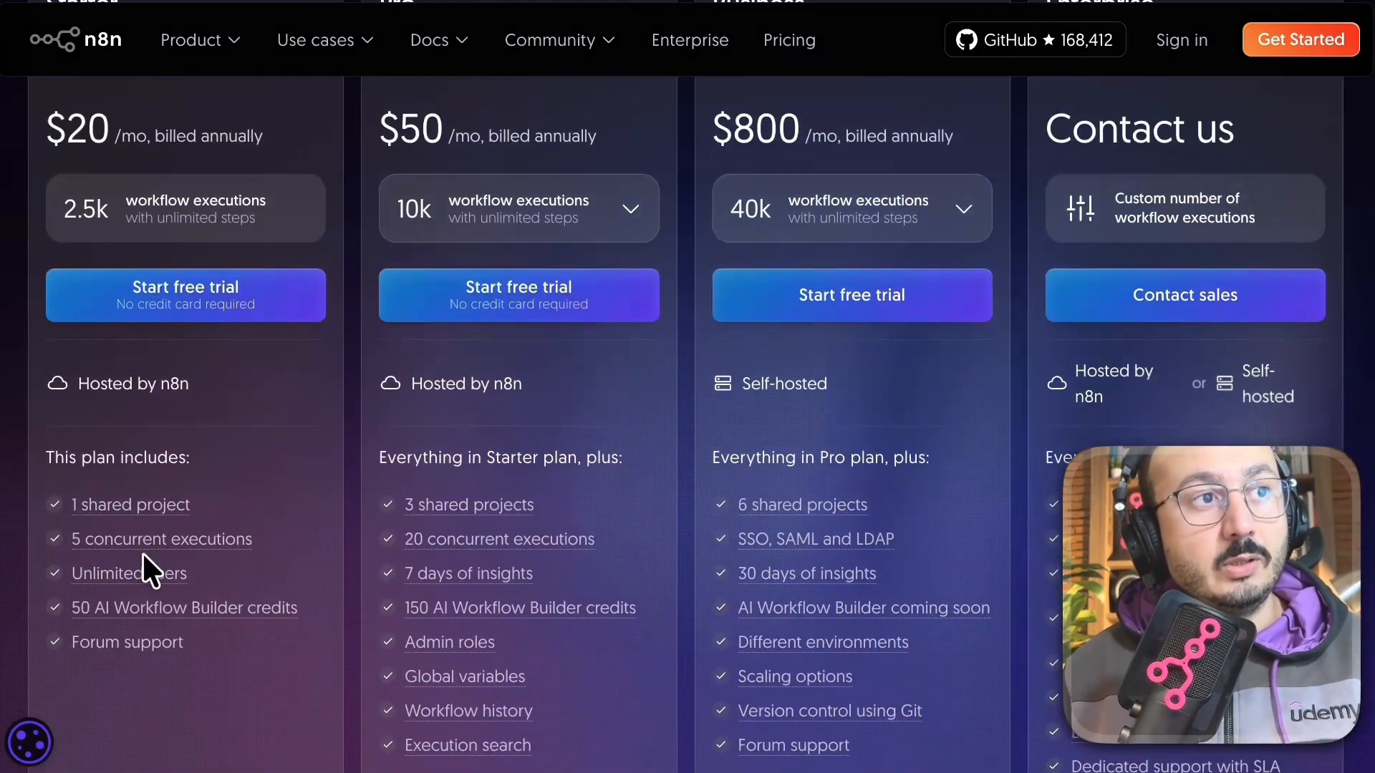
{"action": "left_click", "coordinate": [92, 541]}
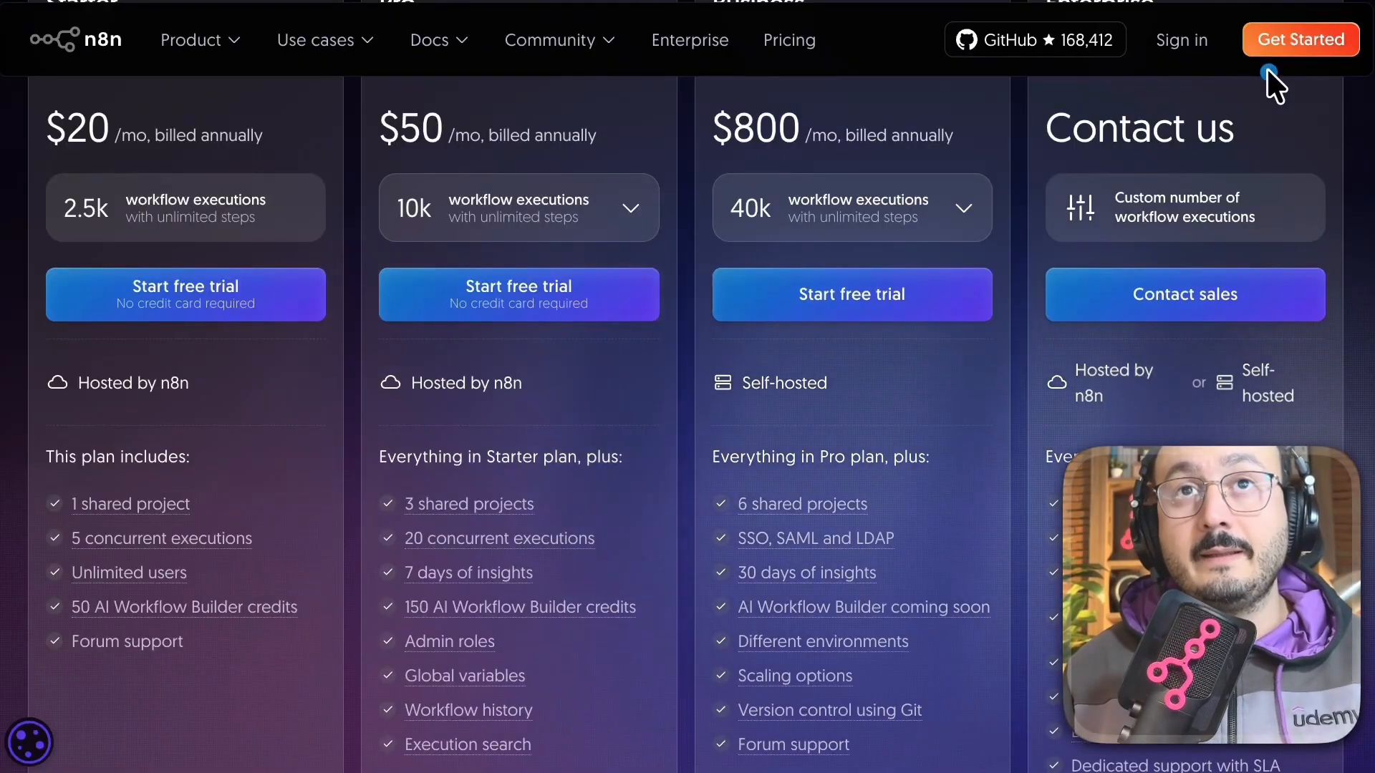
{"action": "scroll", "coordinate": [1278, 115], "scroll_direction": "up", "scroll_amount": 2}
{"action": "scroll", "coordinate": [1278, 118], "scroll_direction": "up", "scroll_amount": 2}
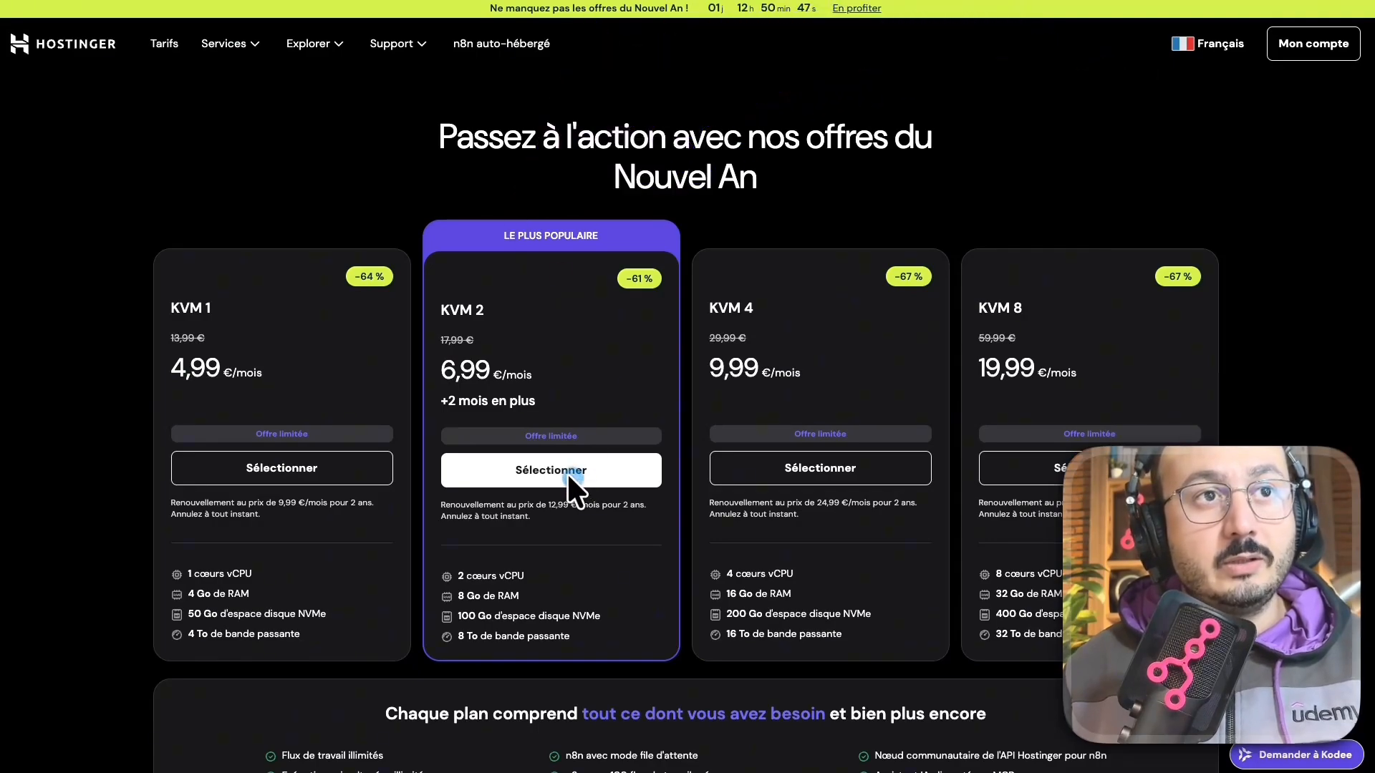
Choose the KVM 2 plan with the n8n (+100 workflows) application template.
{"action": "left_click", "coordinate": [526, 472]}
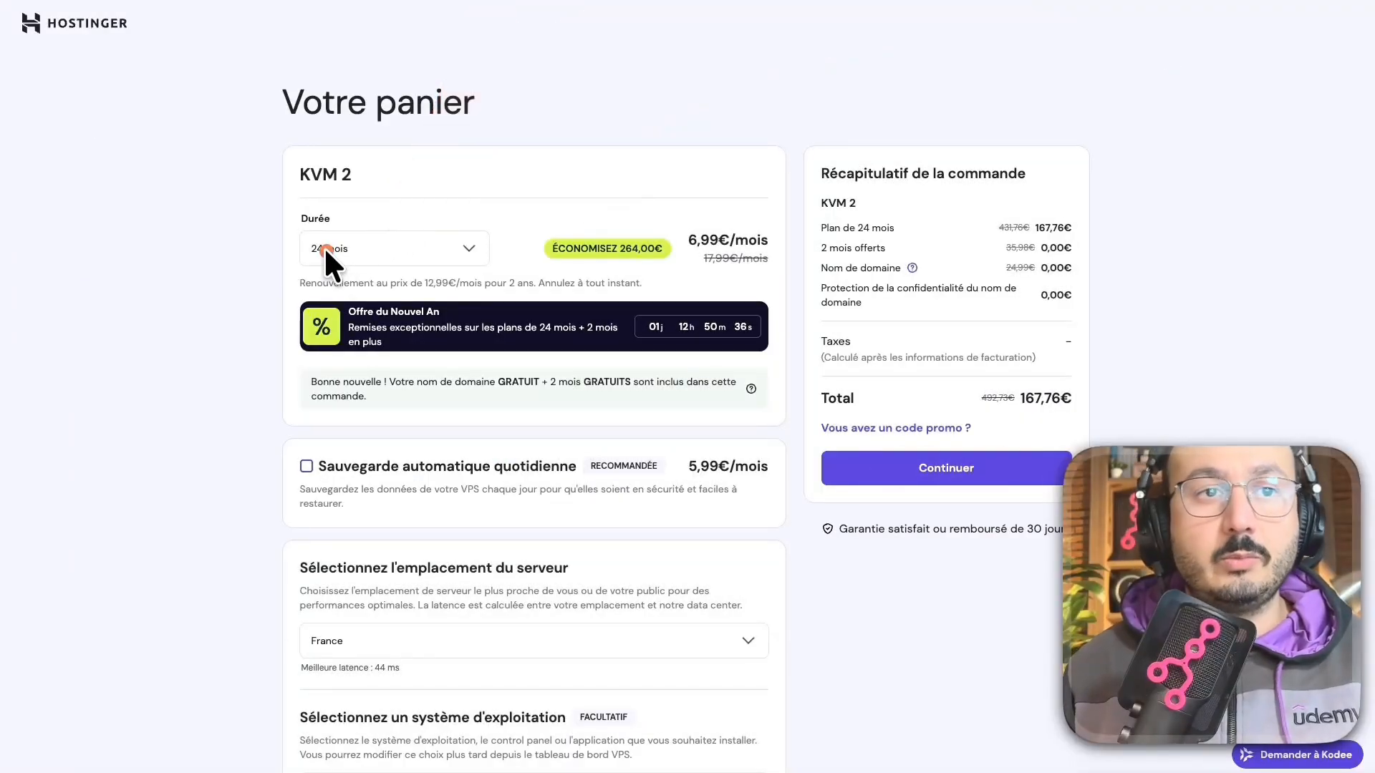
{"action": "scroll", "coordinate": [844, 687], "scroll_direction": "down", "scroll_amount": 5}
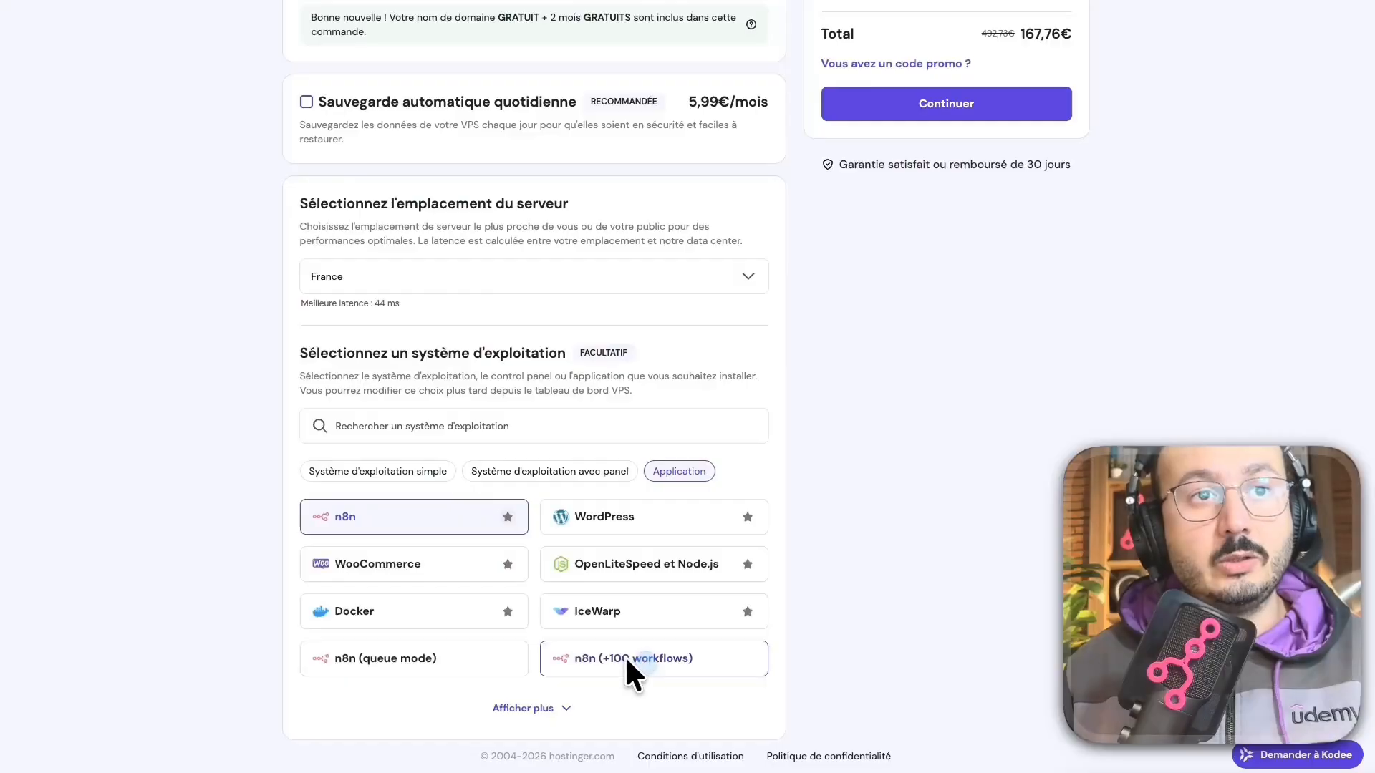
{"action": "left_click", "coordinate": [625, 655]}
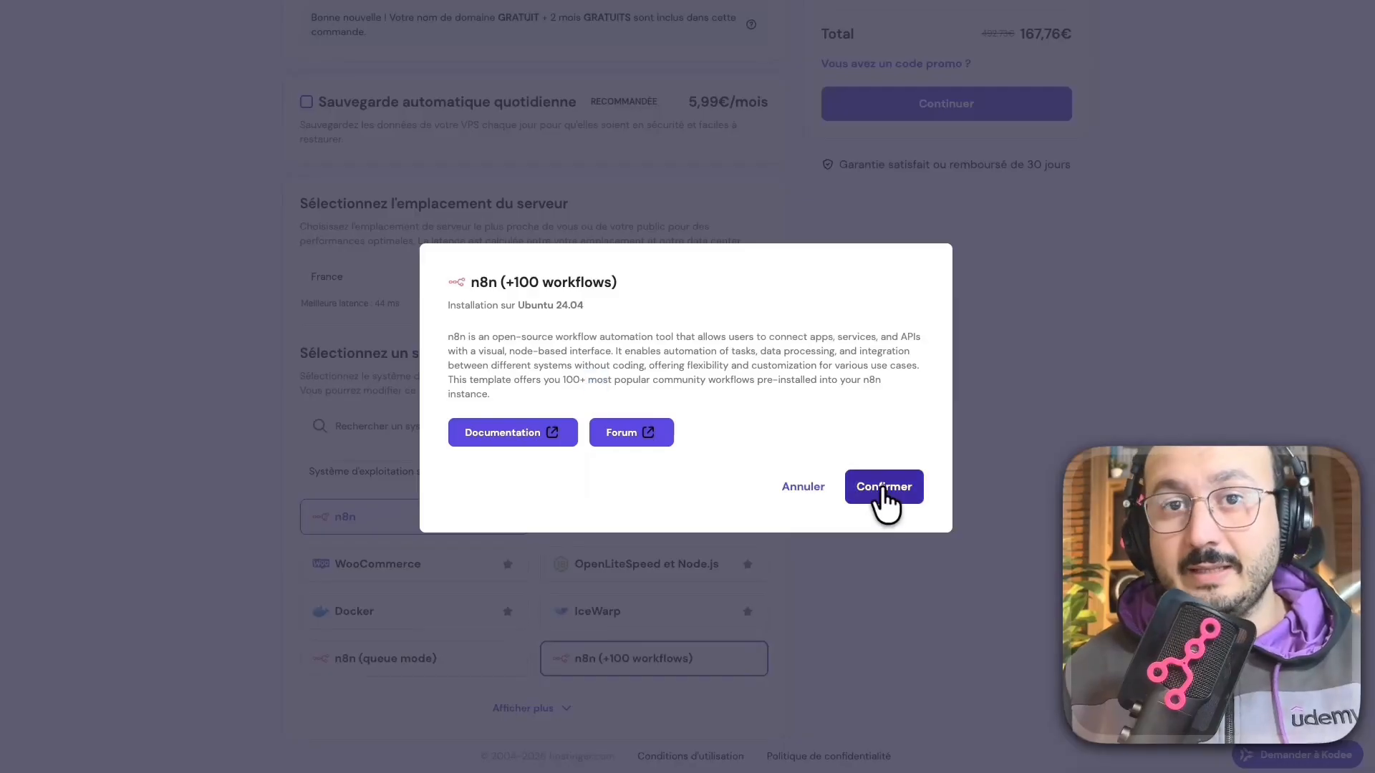
{"action": "left_click", "coordinate": [881, 489]}
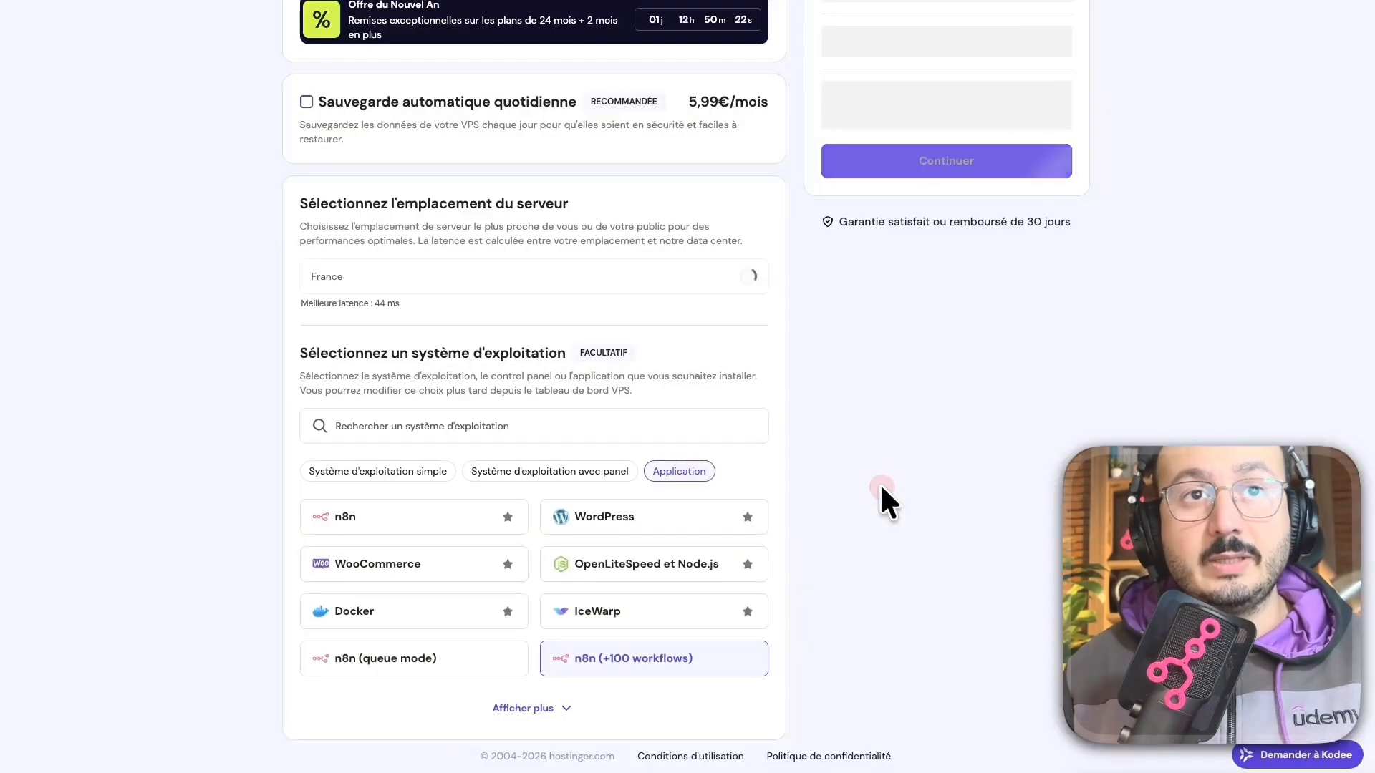
Apply promo code GON8N to the order, bringing the total to 150,98€.
{"action": "scroll", "coordinate": [884, 491], "scroll_direction": "up", "scroll_amount": 3}
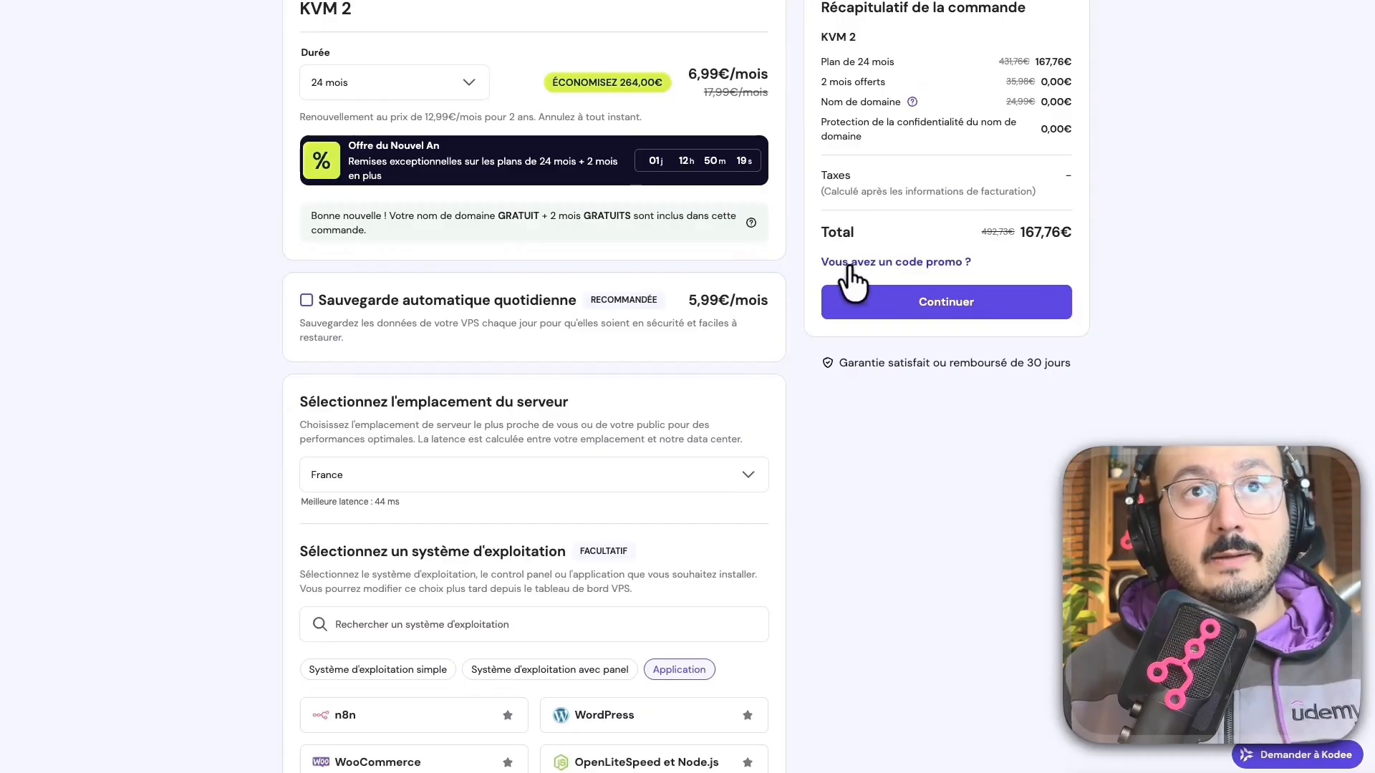
{"action": "left_click", "coordinate": [895, 262]}
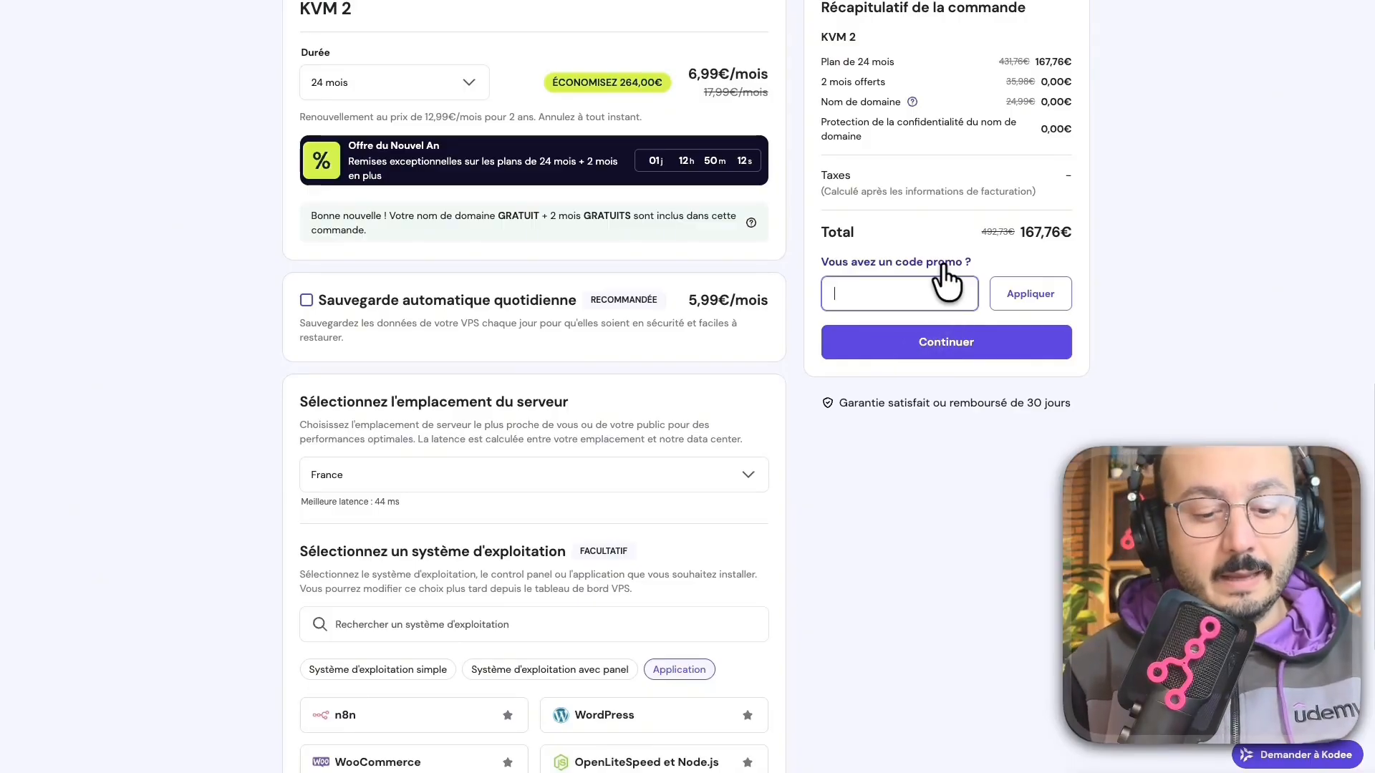
{"action": "type", "text": "GOP"}
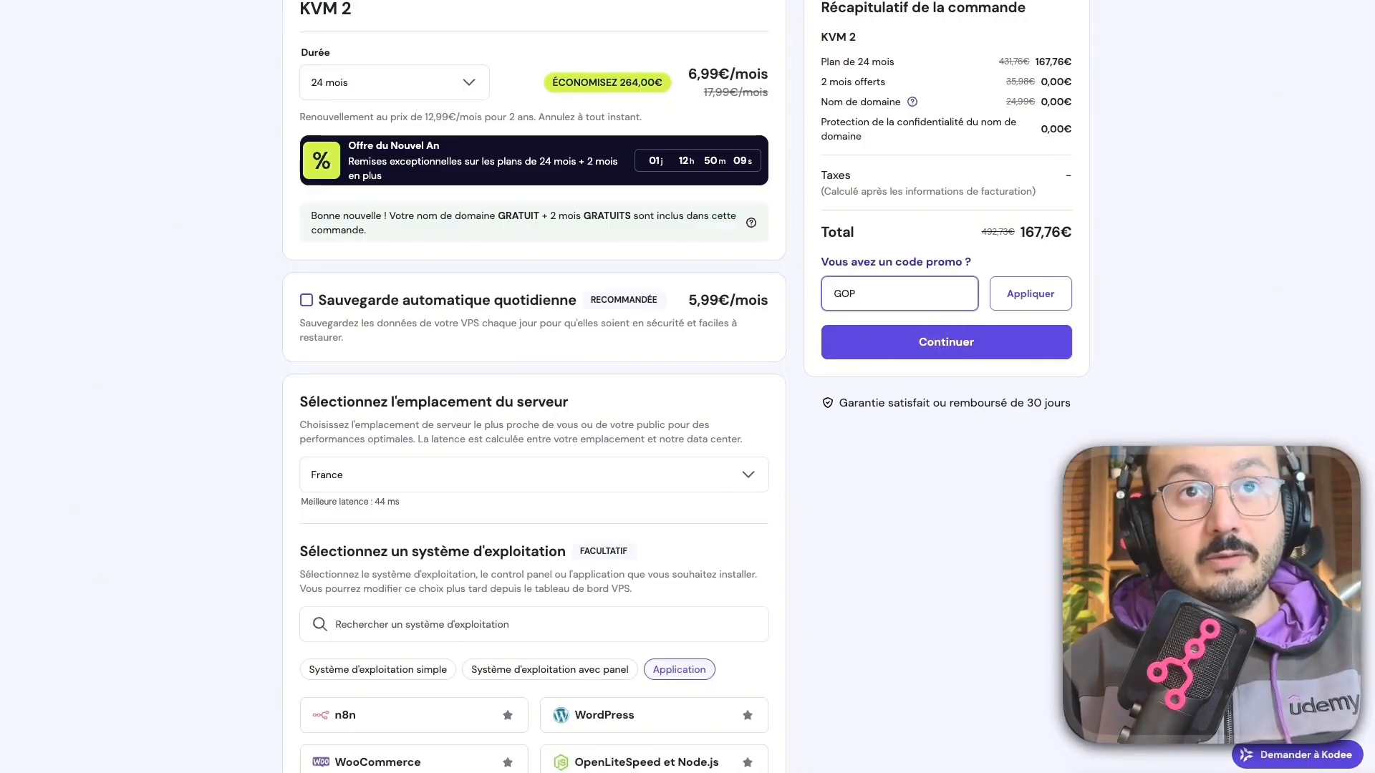
{"action": "type", "text": "N"}
{"action": "key", "text": "BackSpace"}
{"action": "key", "text": "BackSpace"}
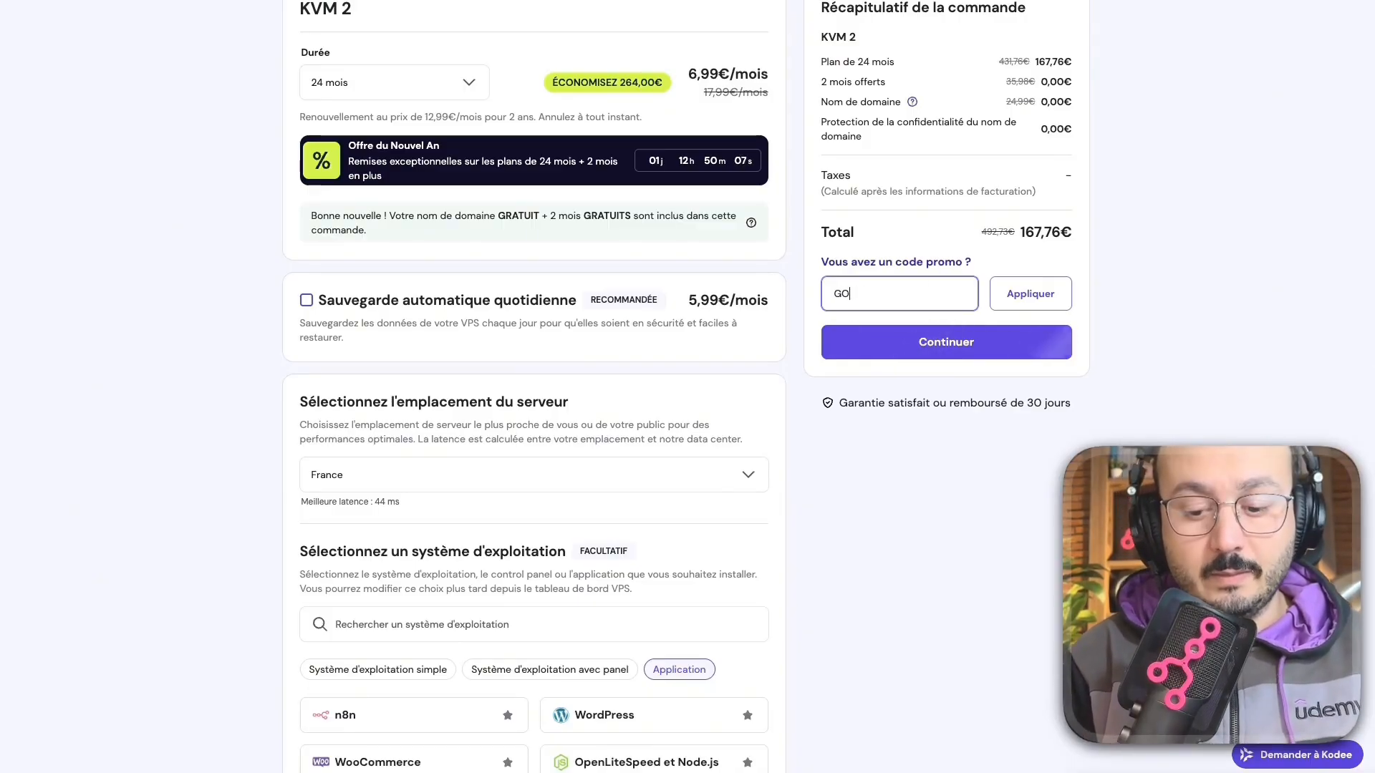
{"action": "type", "text": "N8N"}
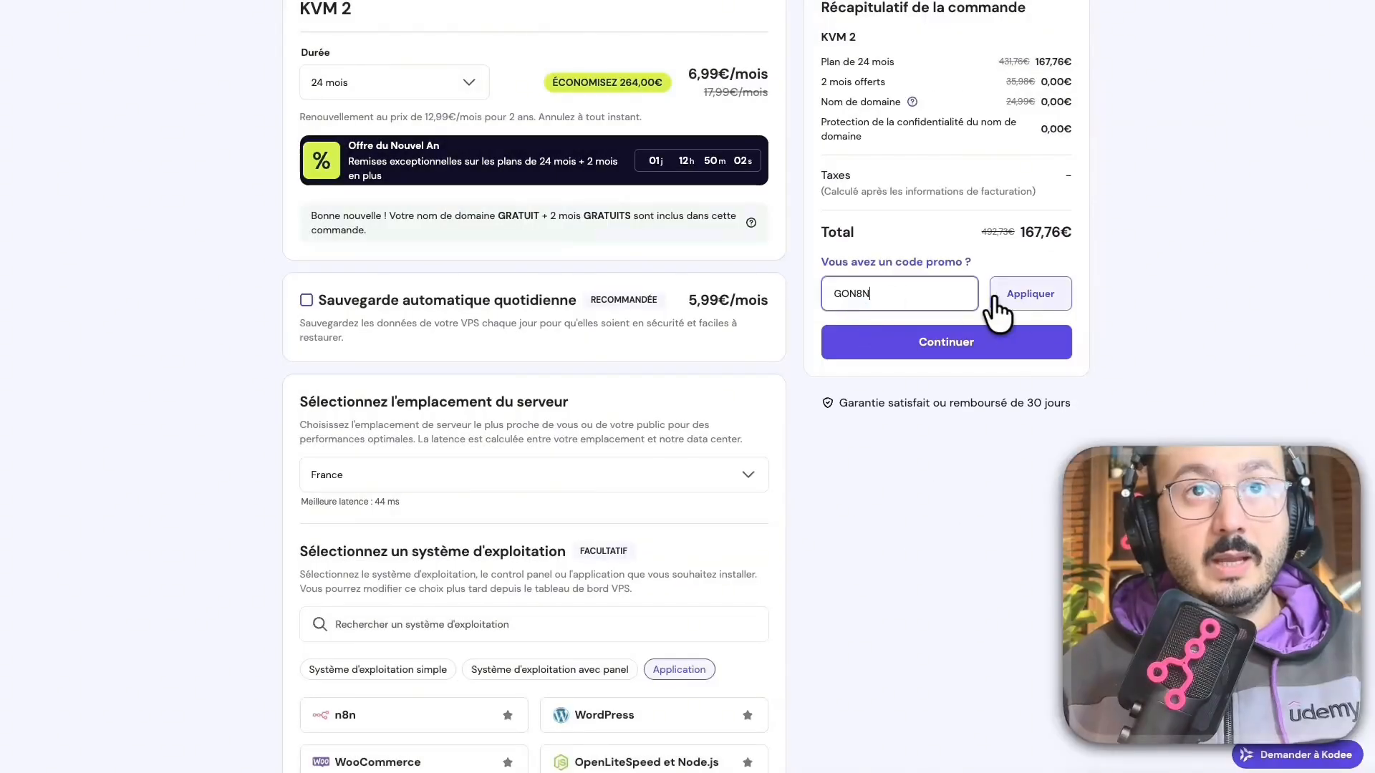
{"action": "left_click", "coordinate": [1024, 293]}
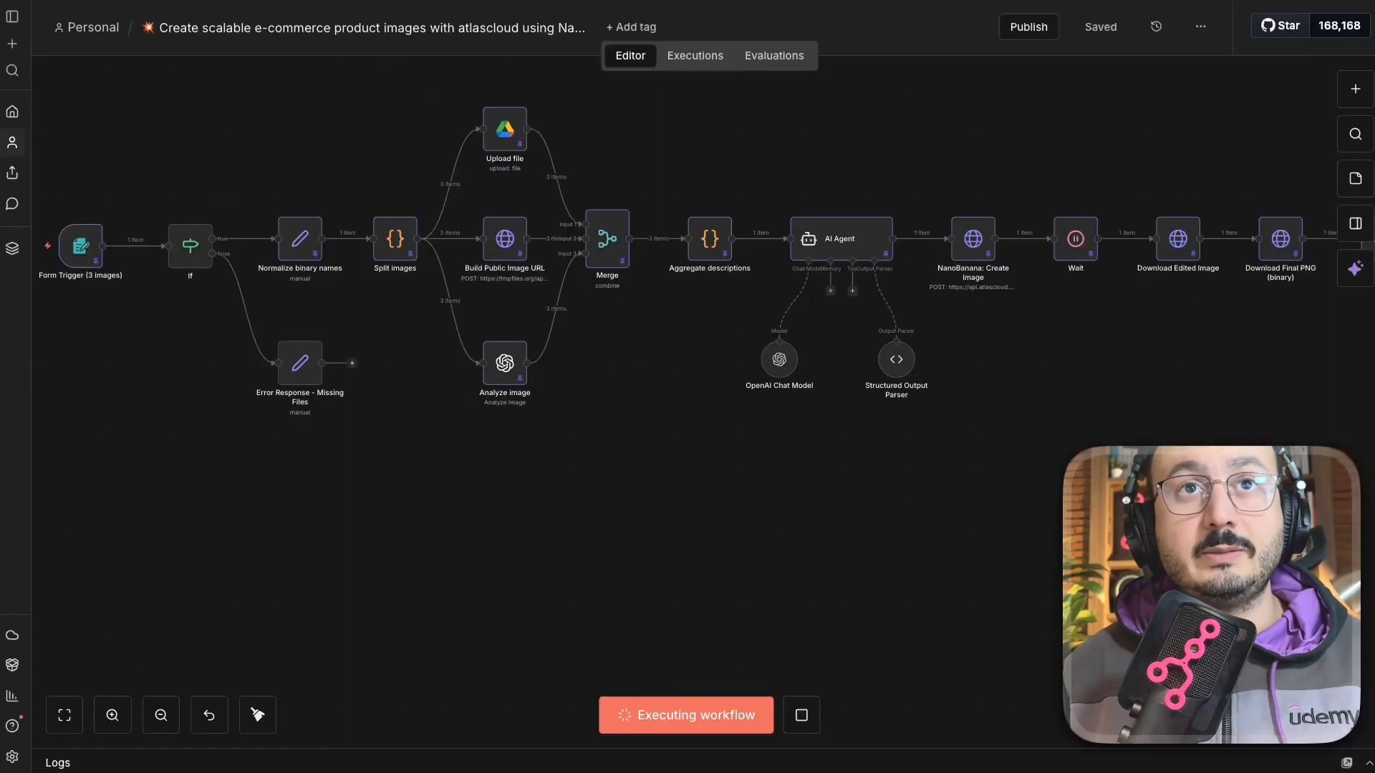
Create a new blank workflow from the workflow options, opening 'My workflow 8'.
{"action": "left_click", "coordinate": [1202, 30]}
{"action": "left_click", "coordinate": [1201, 26]}
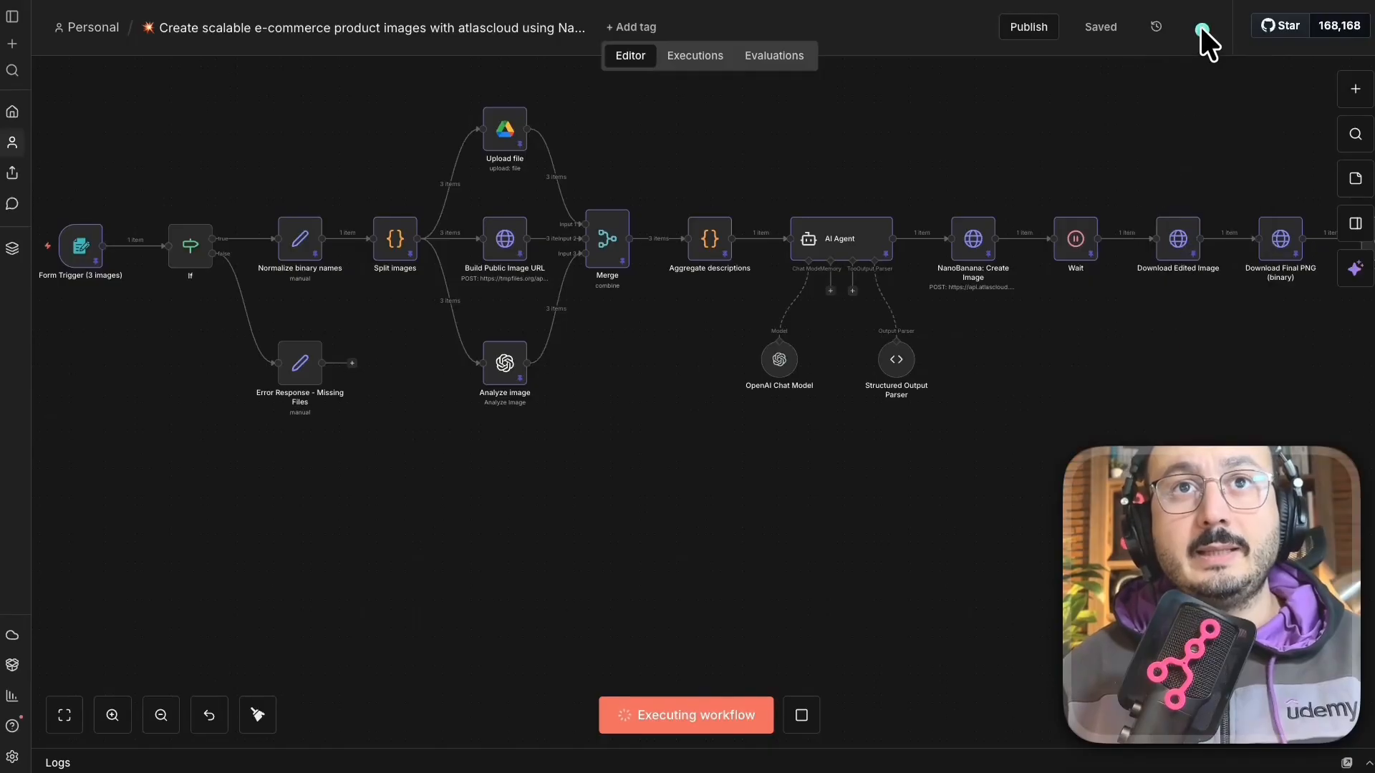
{"action": "right_click", "coordinate": [1203, 12]}
{"action": "left_click", "coordinate": [1201, 26]}
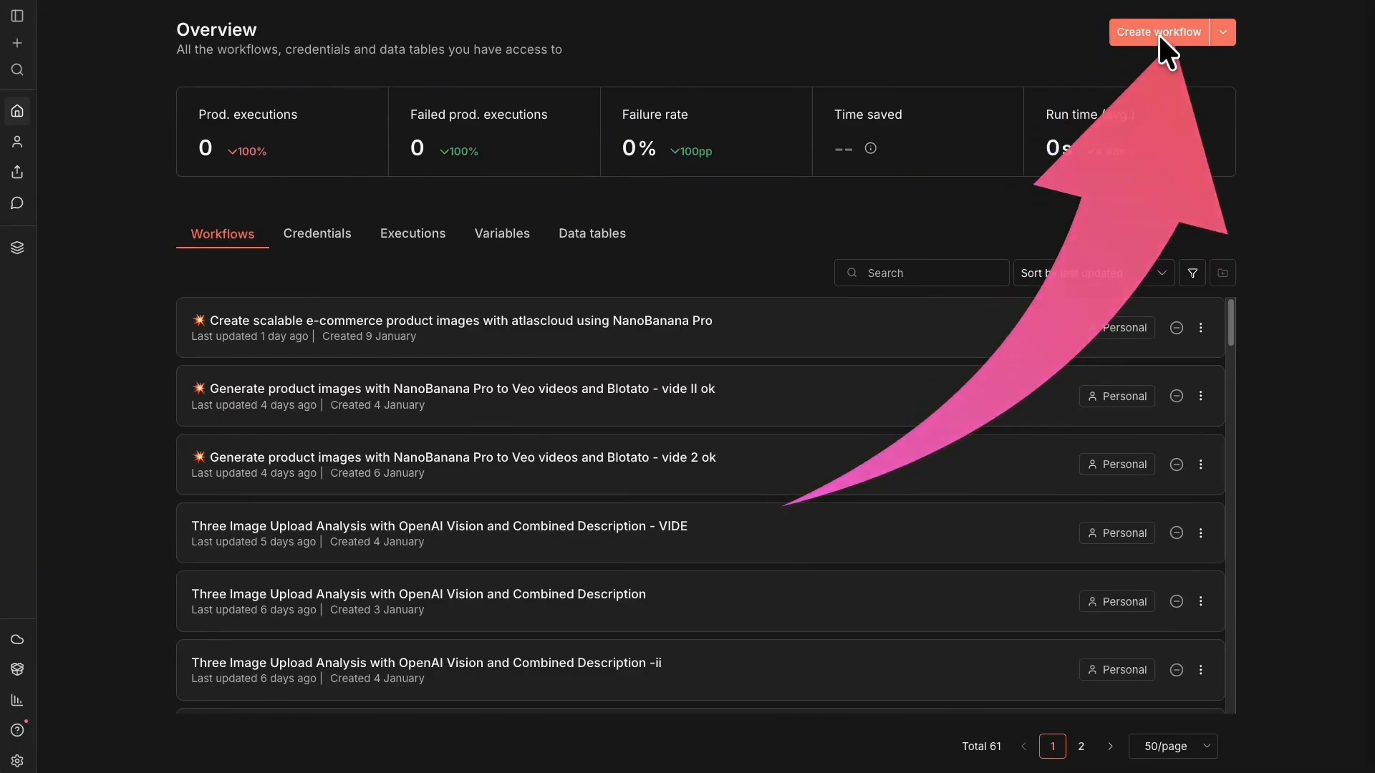
{"action": "left_click", "coordinate": [1178, 31]}
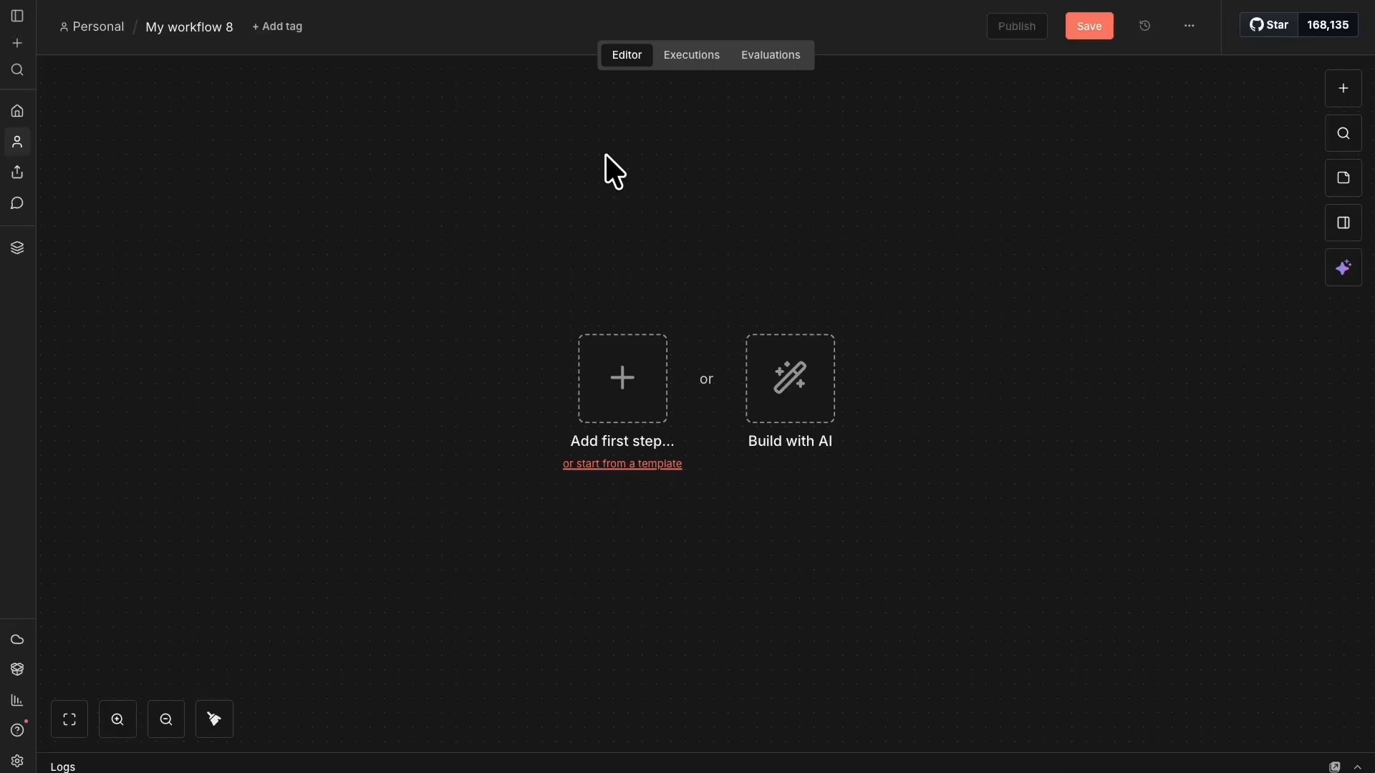
Search 'for' and add the n8n Form 'On form submission' trigger as the first step.
{"action": "left_click", "coordinate": [1344, 89]}
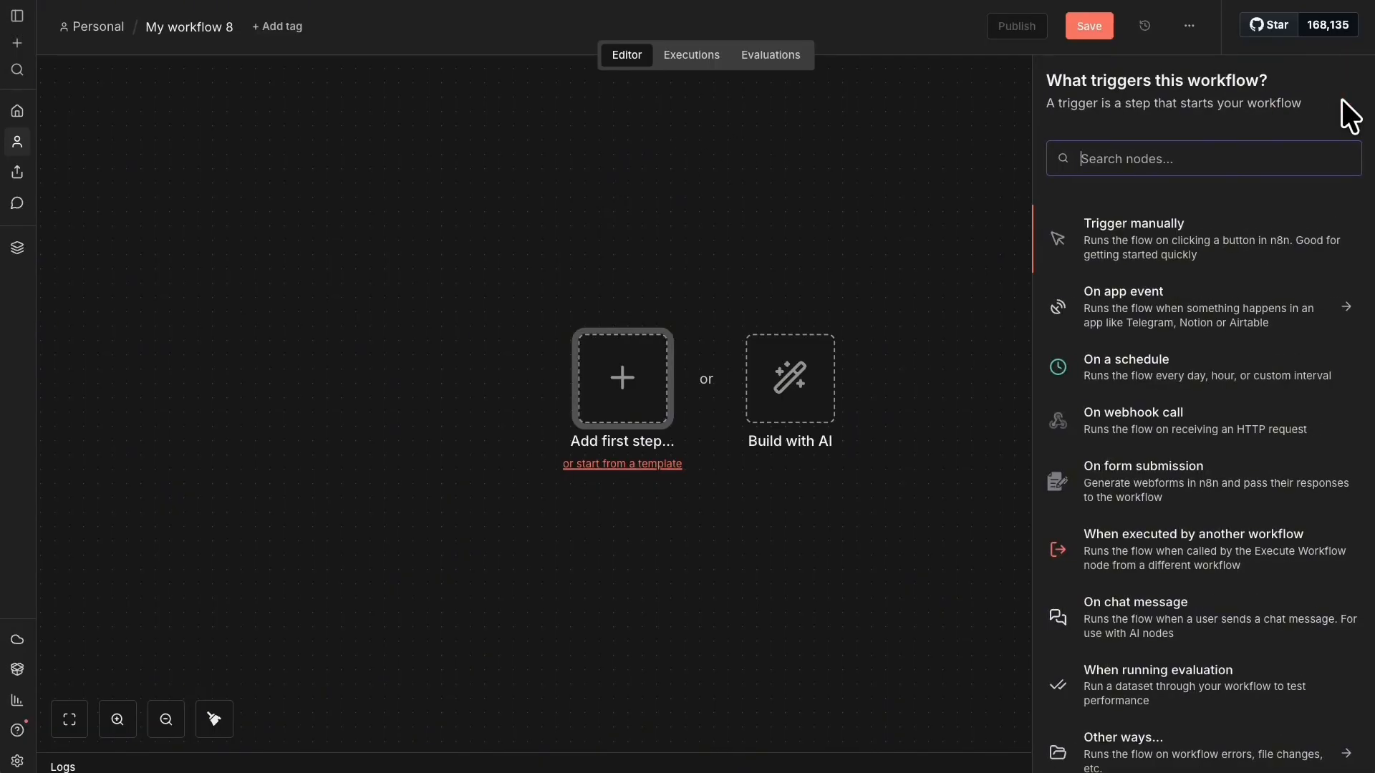
{"action": "type", "text": "for"}
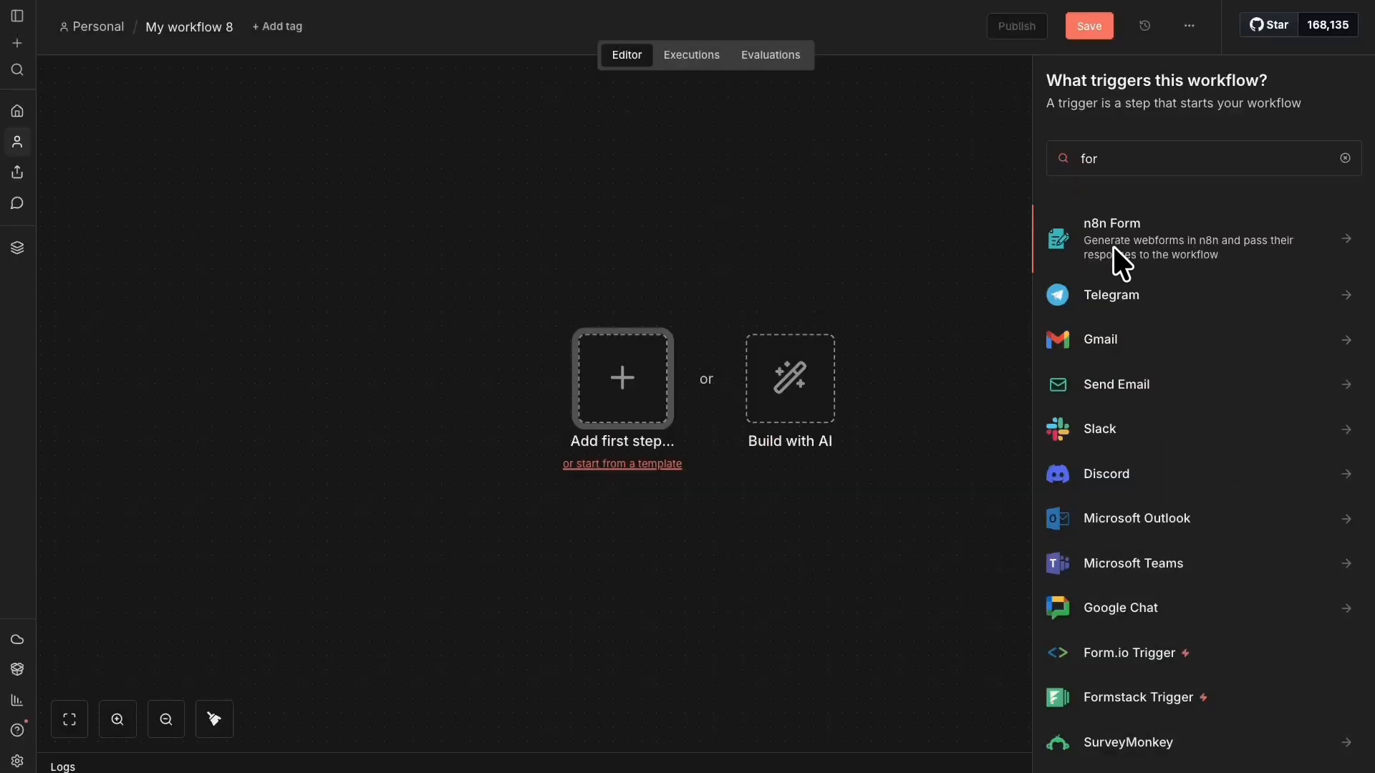
{"action": "left_click", "coordinate": [1114, 249]}
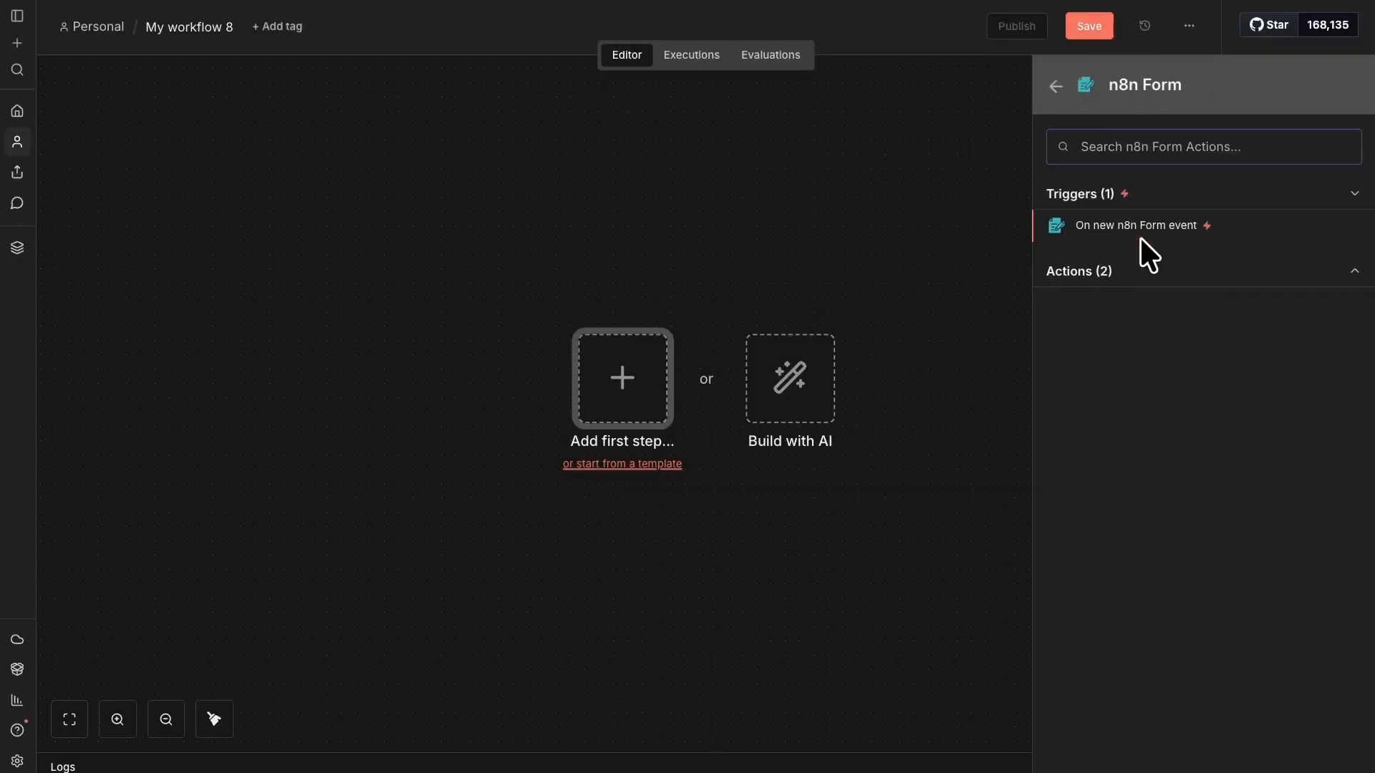
{"action": "left_click", "coordinate": [1239, 271]}
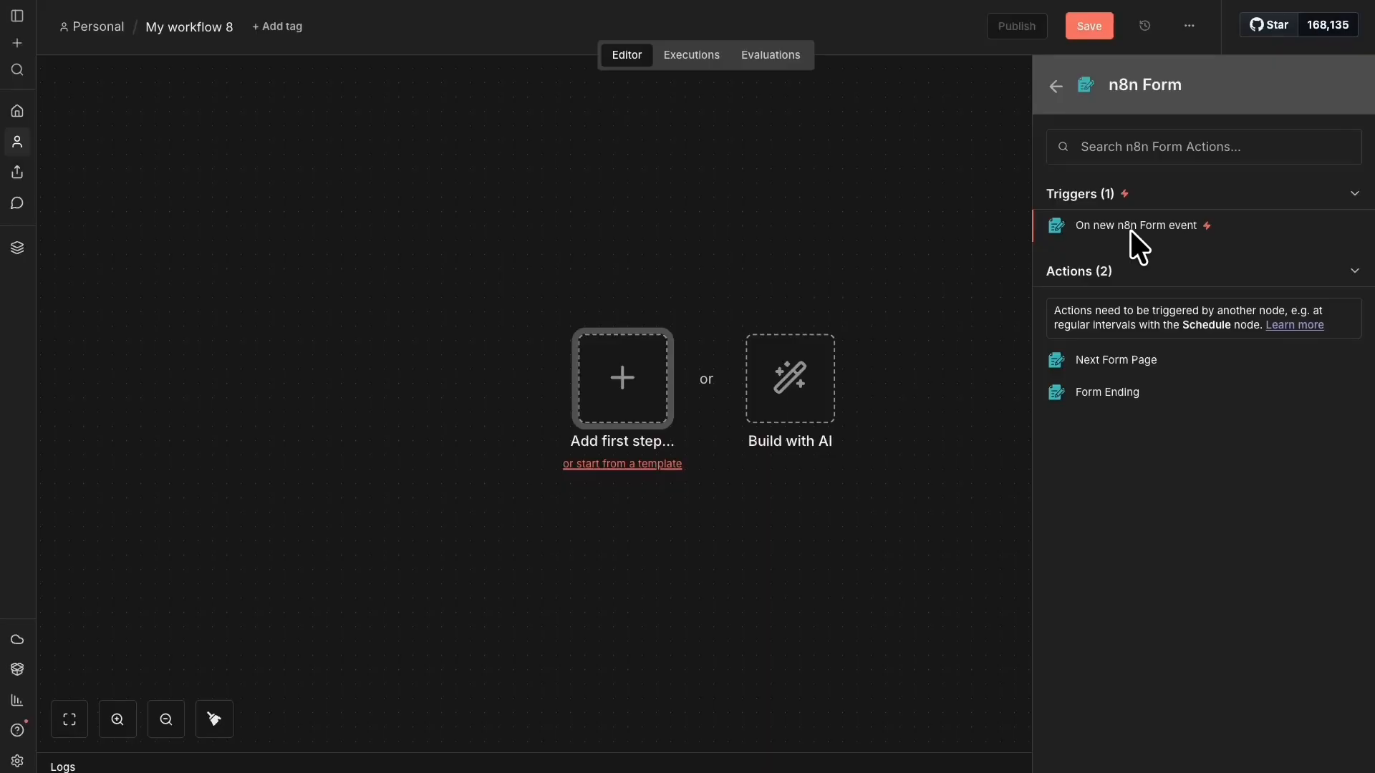
{"action": "left_click", "coordinate": [1095, 227]}
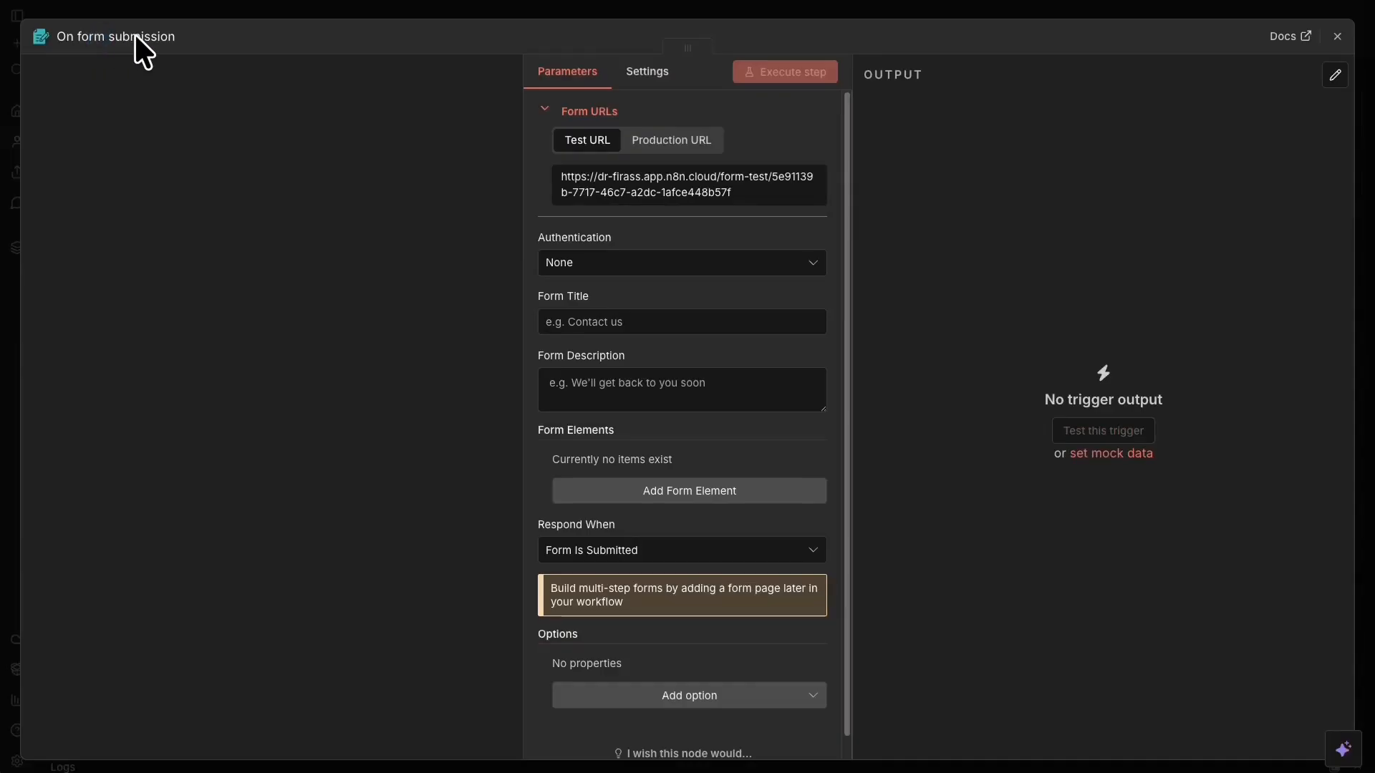
Rename the trigger node 'Form Trigger (3 images)' and check its Production and Test URLs.
{"action": "left_click", "coordinate": [104, 36]}
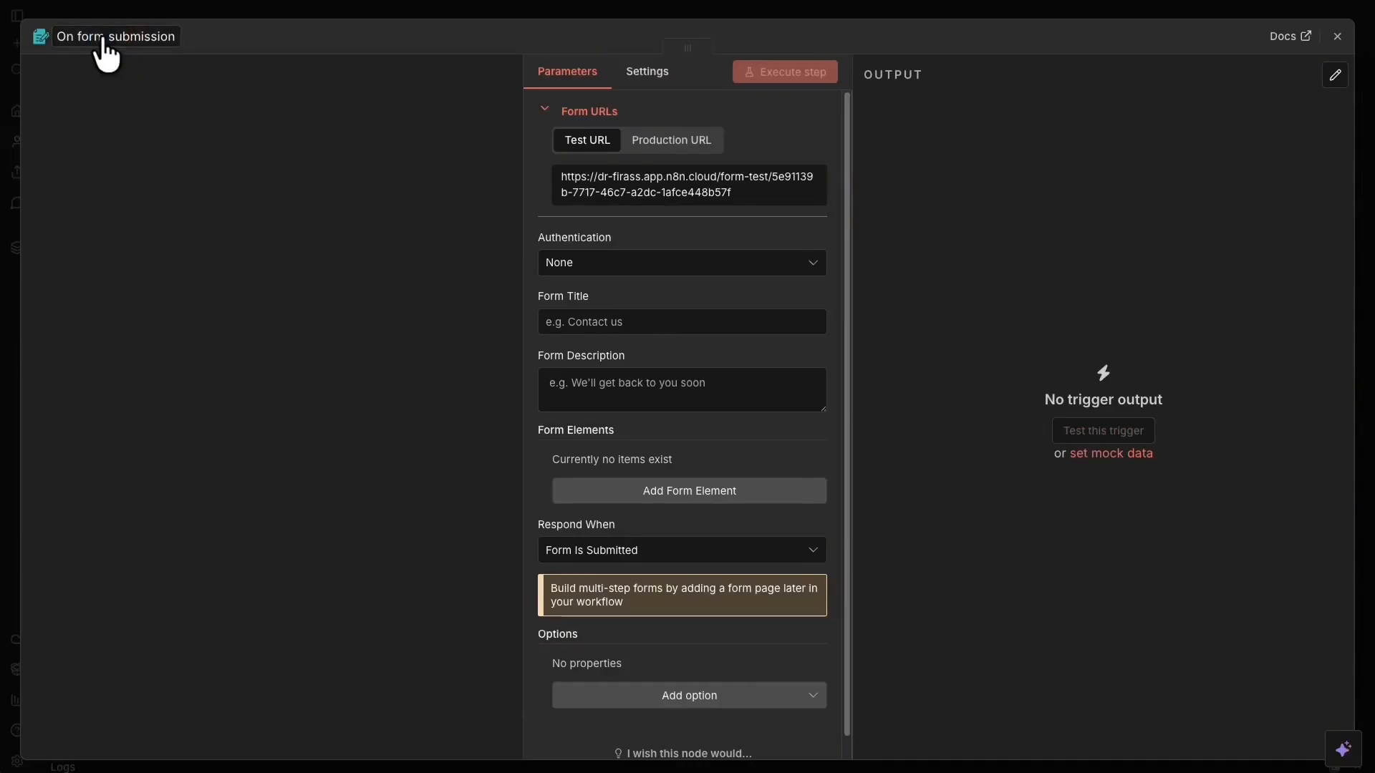
{"action": "type", "text": "Form Trigger (5 images)"}
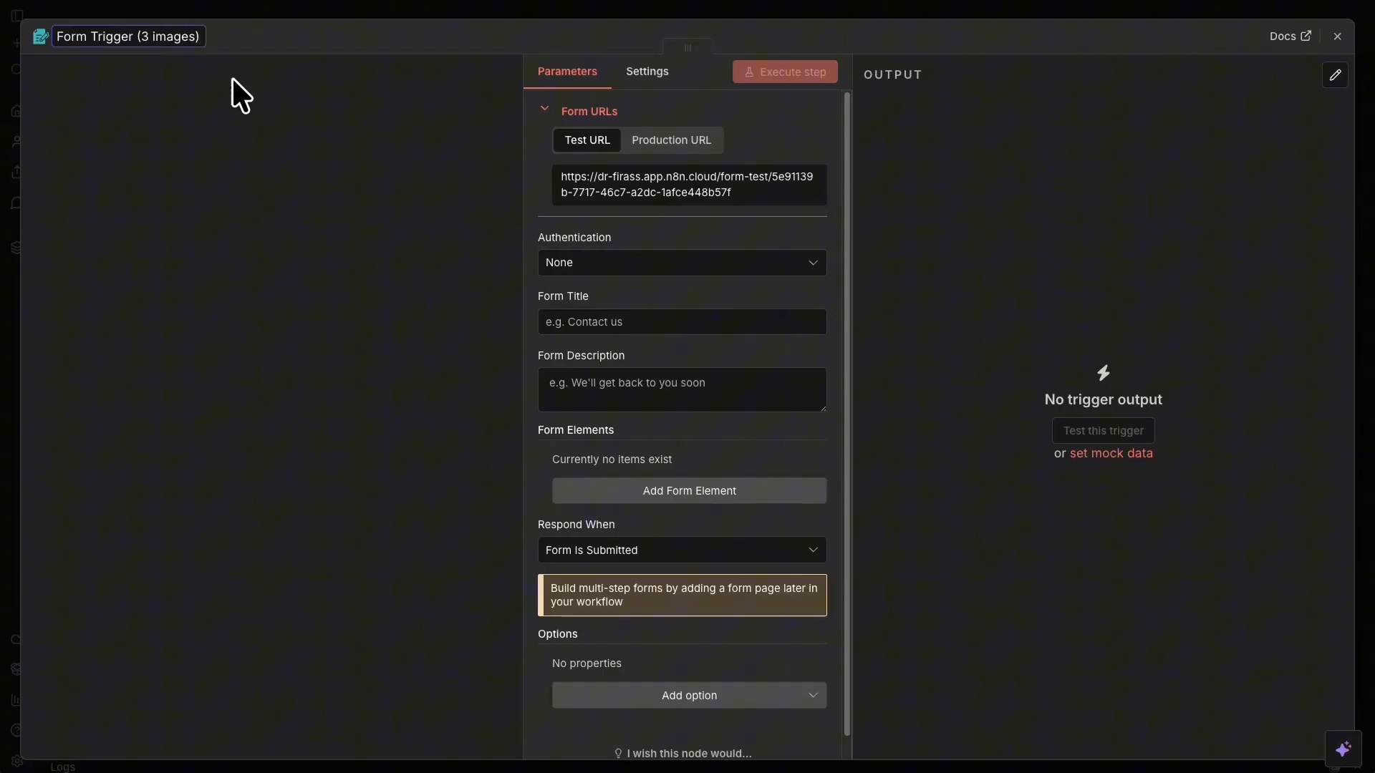
{"action": "left_click", "coordinate": [239, 93]}
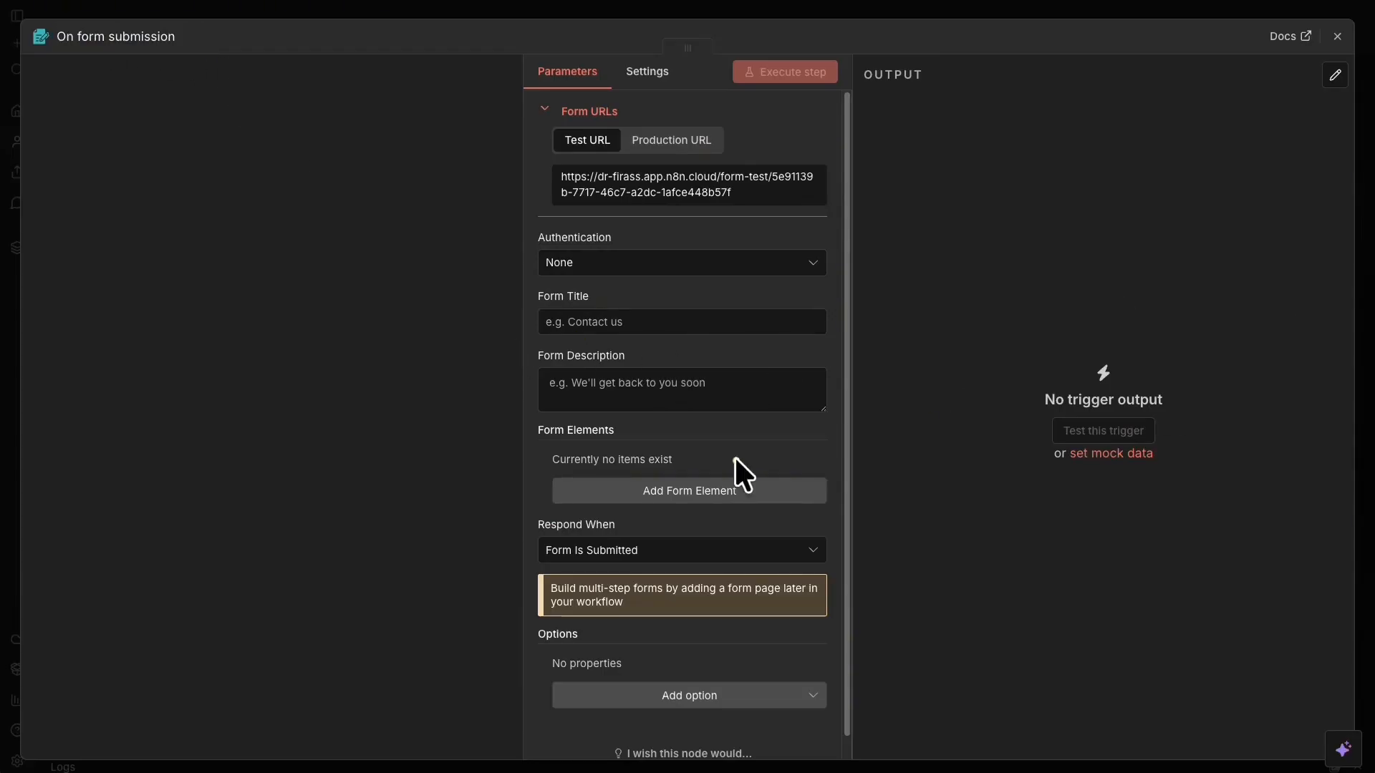
{"action": "left_click", "coordinate": [78, 40]}
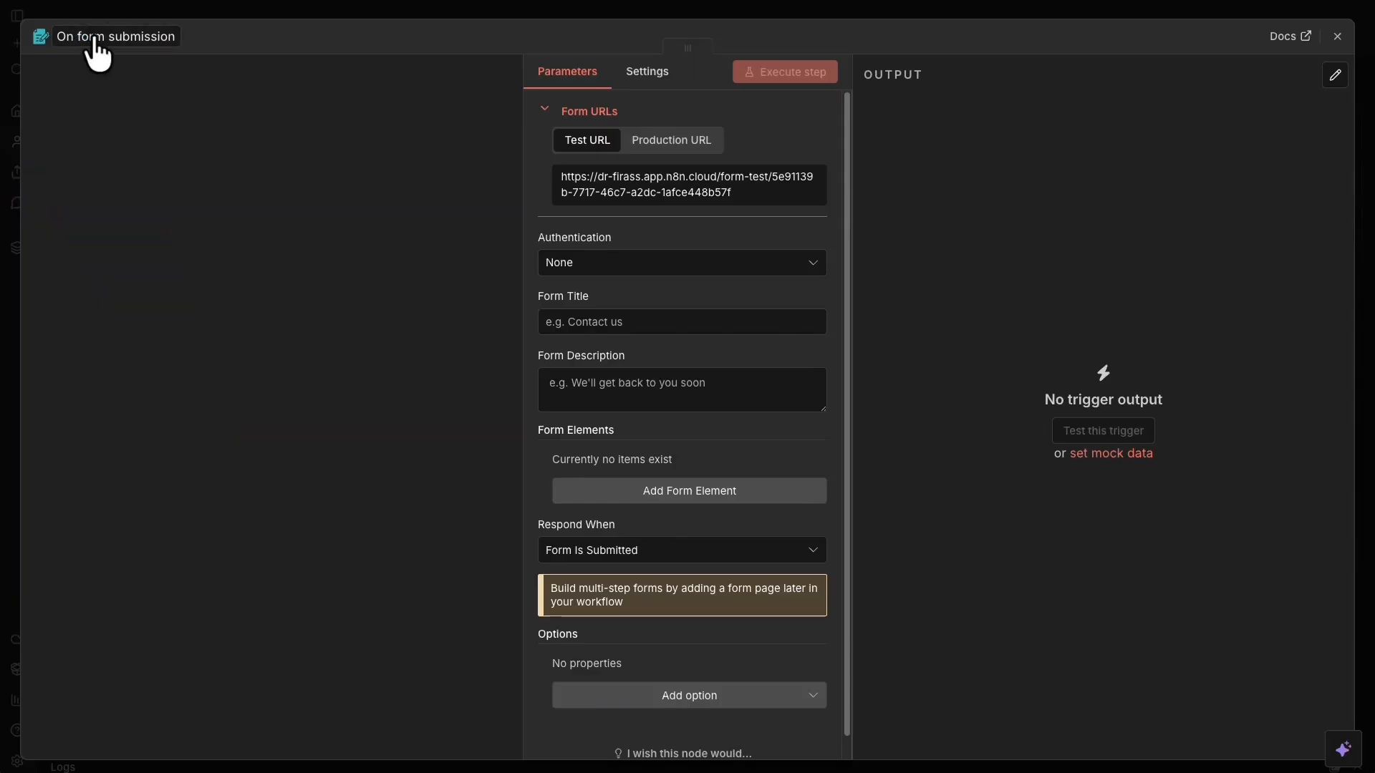
{"action": "type", "text": "Form Trigger (3 images)"}
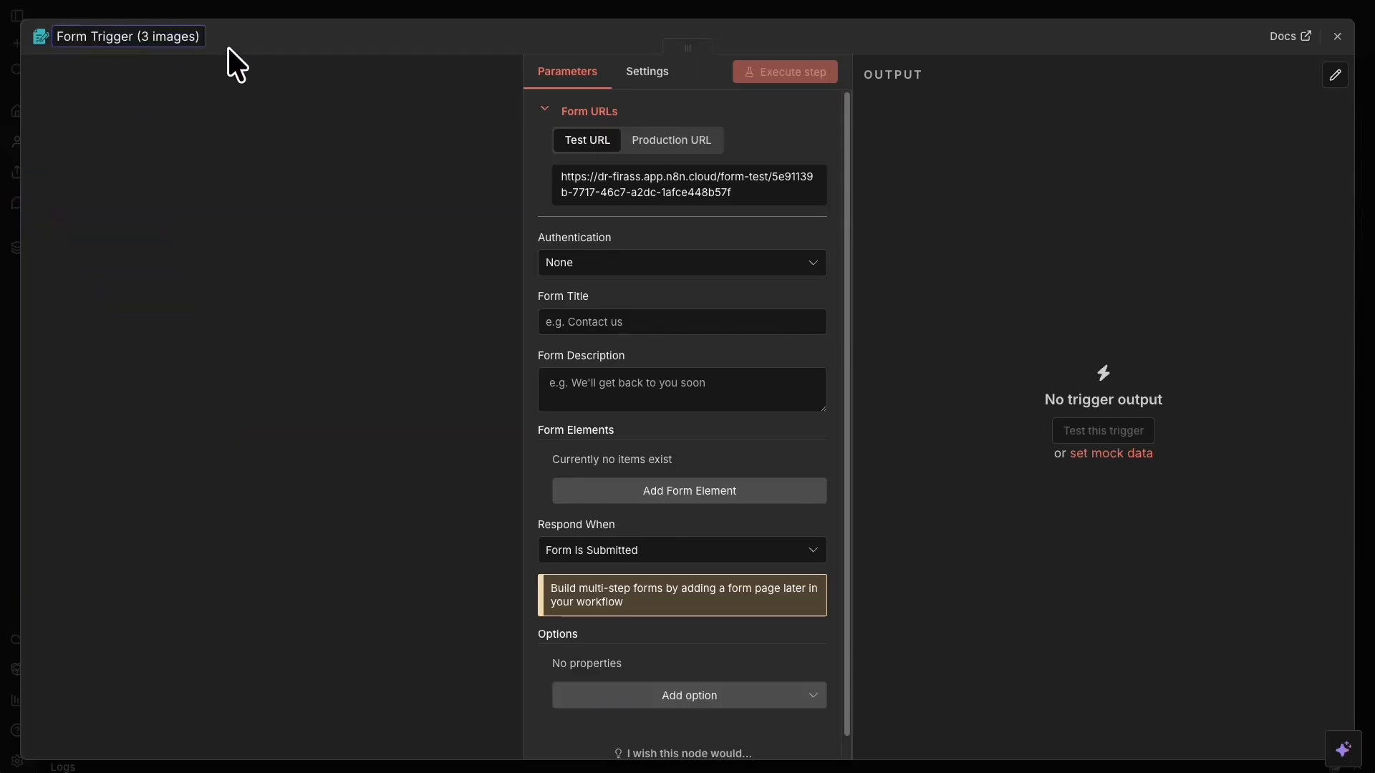
{"action": "key", "text": "Return"}
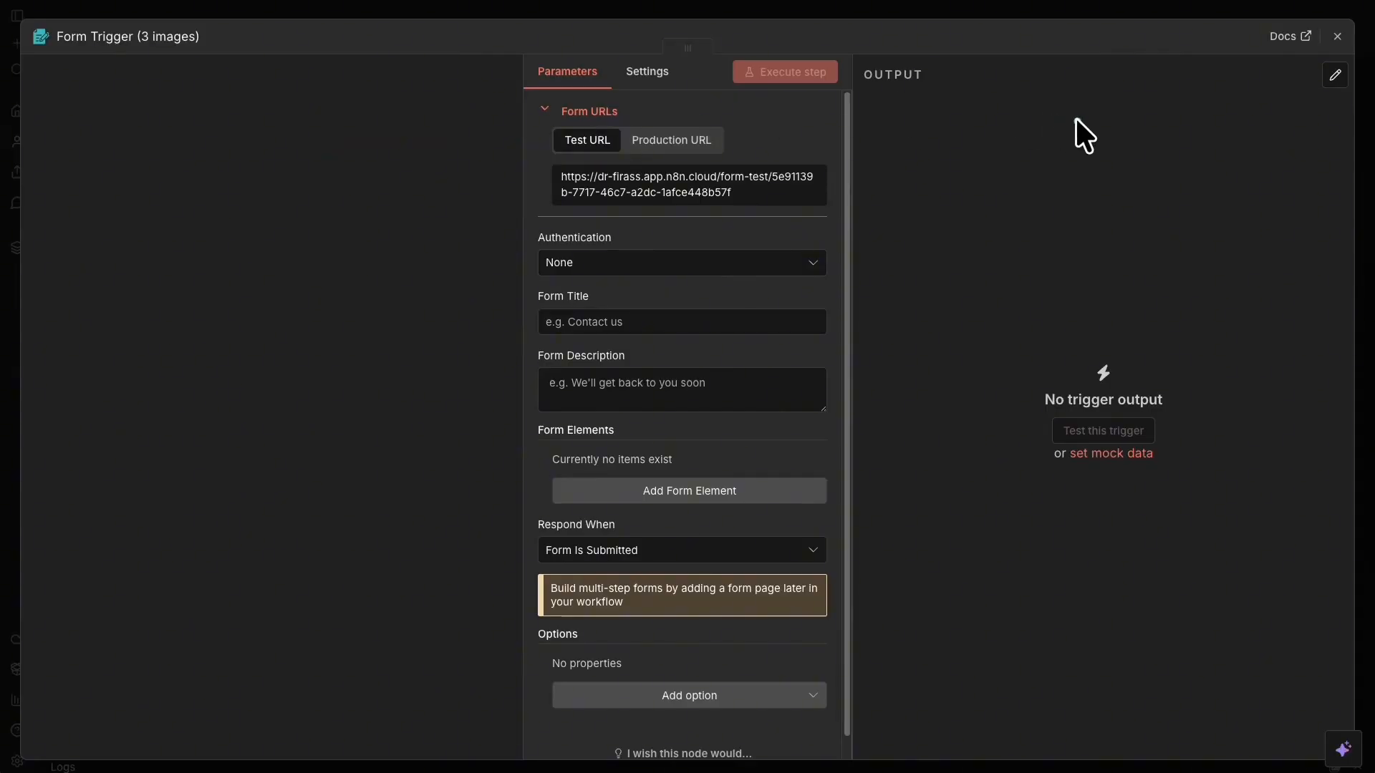
{"action": "left_click", "coordinate": [673, 140]}
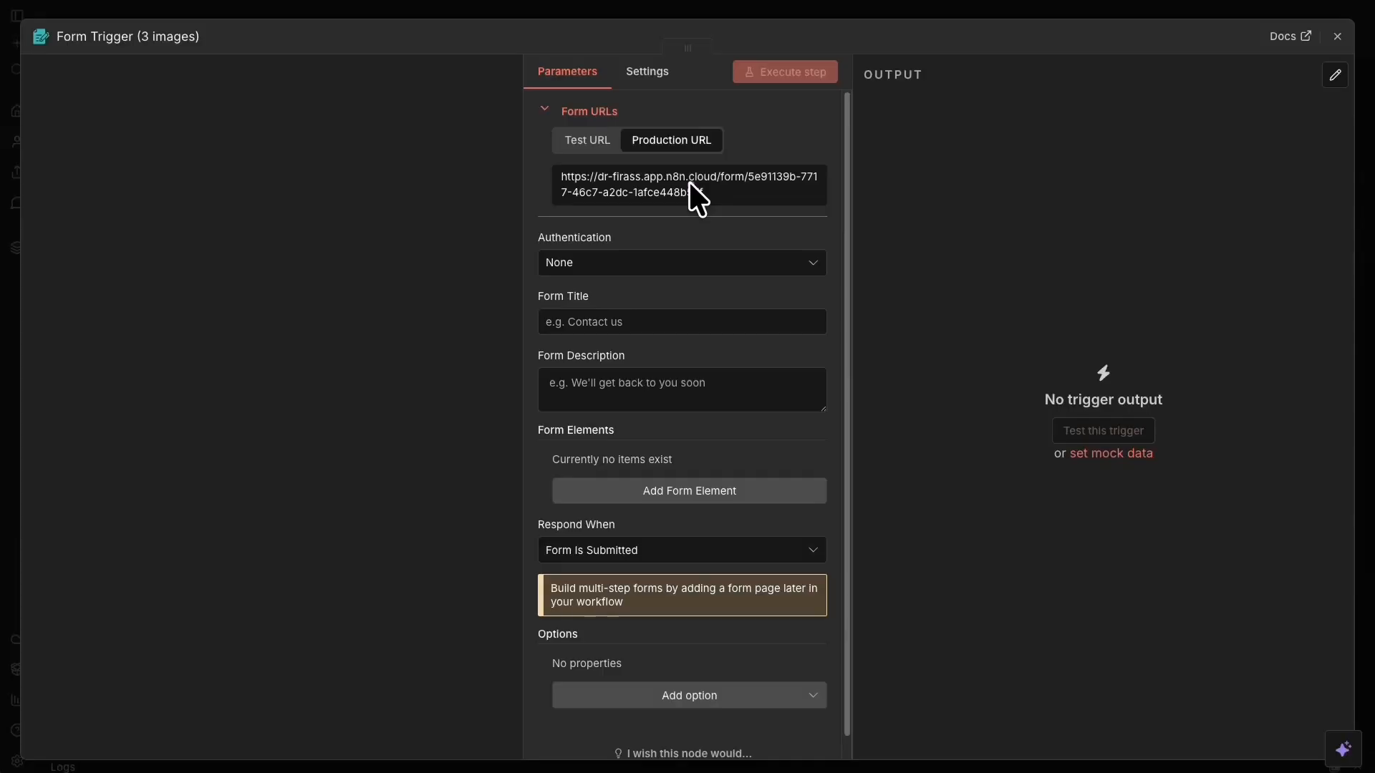
{"action": "left_click", "coordinate": [588, 141]}
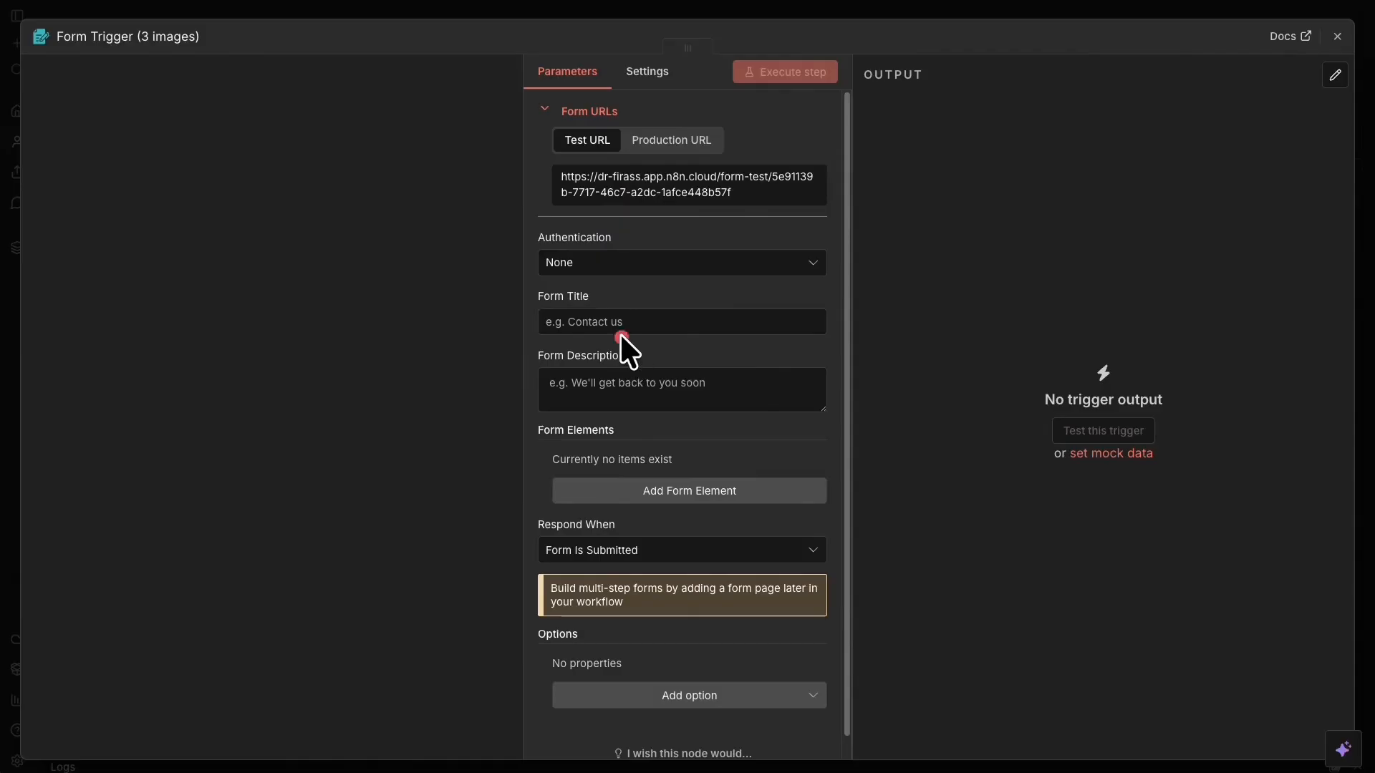
Paste Form Title 'Upload 3 Images for Analysis' and the 'Please upload exactly 3 images…' description.
{"action": "left_click", "coordinate": [596, 327]}
{"action": "type", "text": "Upload 3 images for Analysis"}
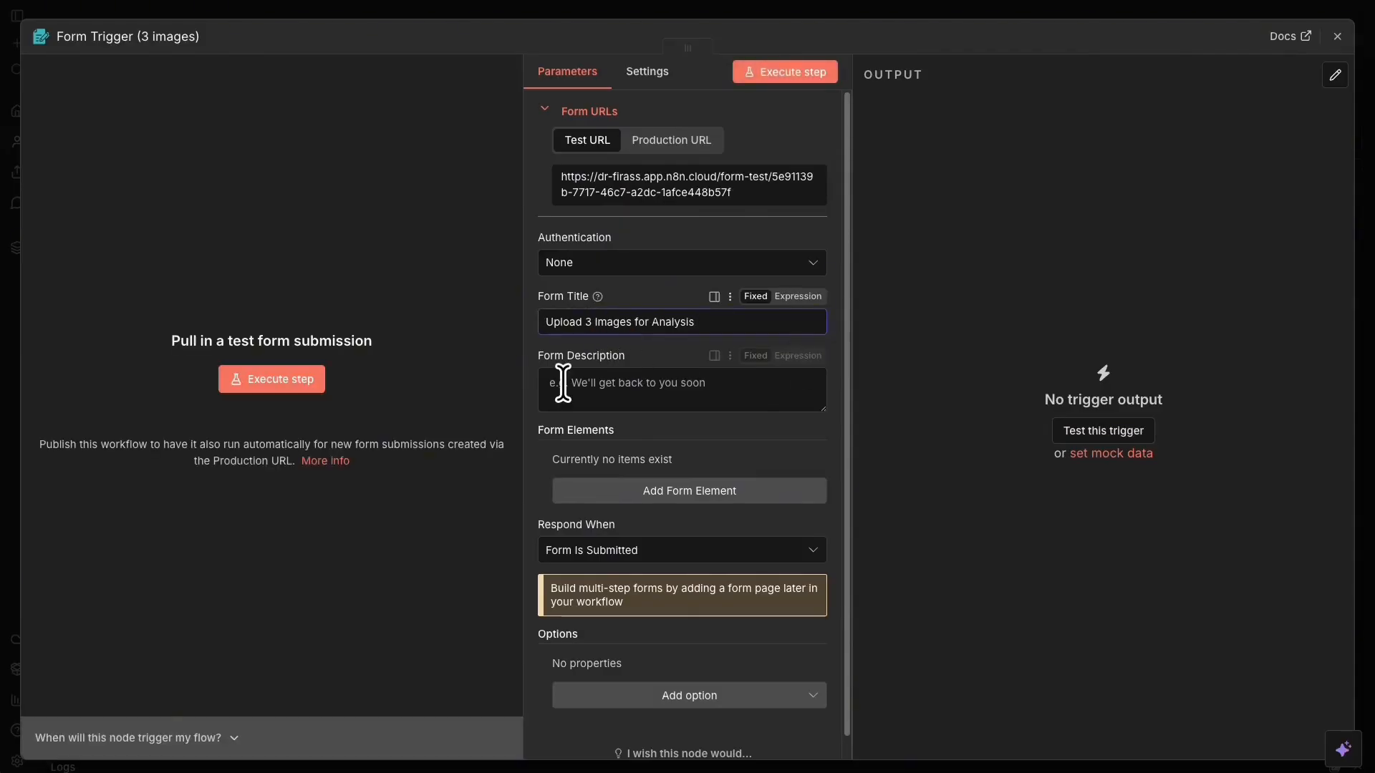
{"action": "left_click", "coordinate": [690, 492]}
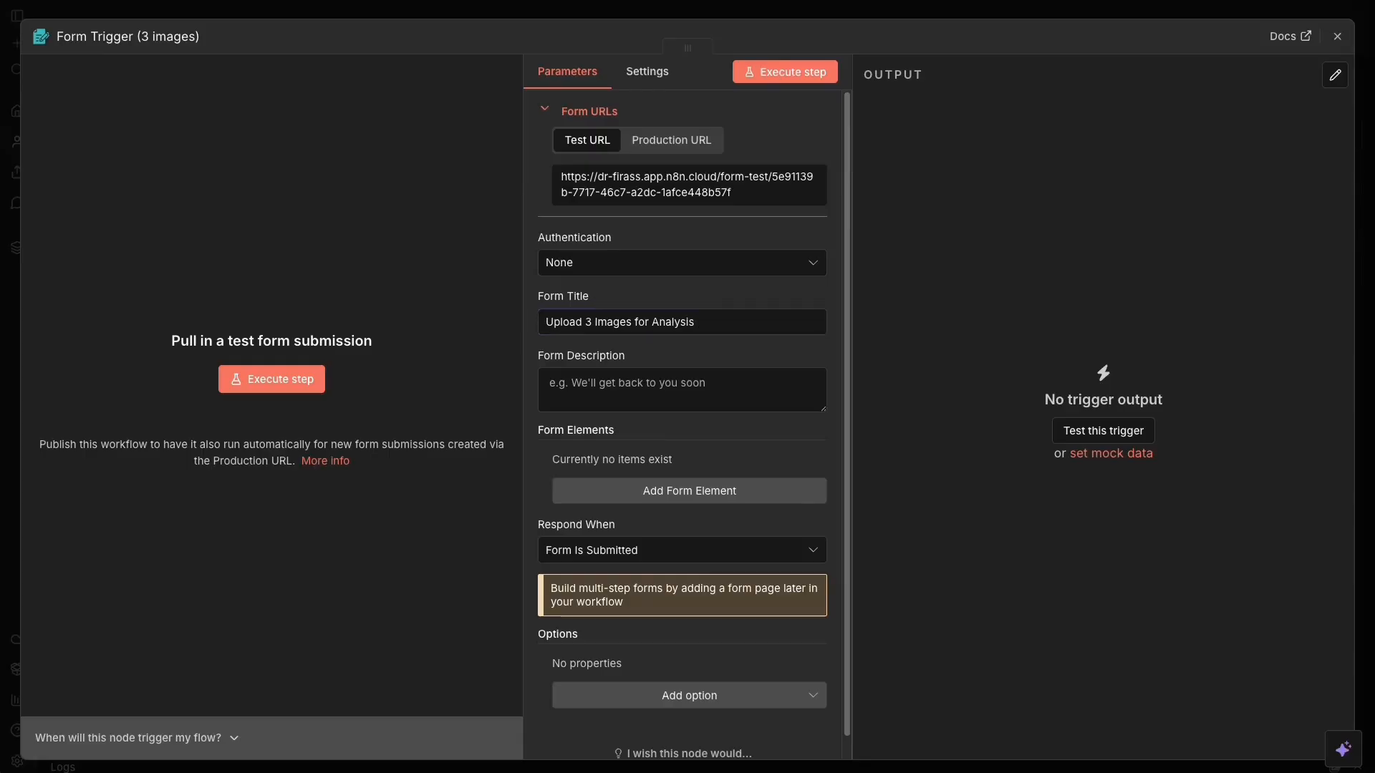
{"action": "left_click", "coordinate": [681, 404]}
{"action": "type", "text": "Please upload exactly 3 images for AI-powered analysis"}
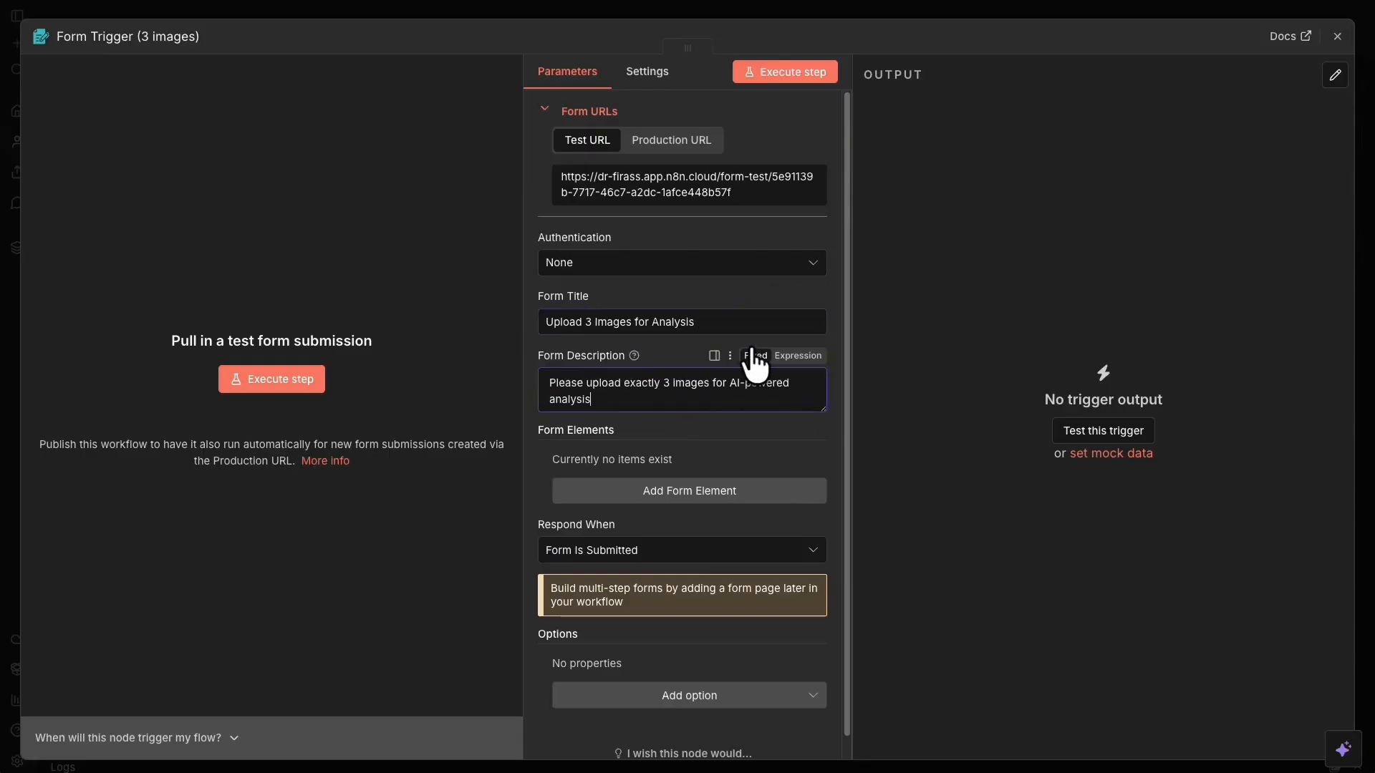
{"action": "left_click", "coordinate": [1168, 225]}
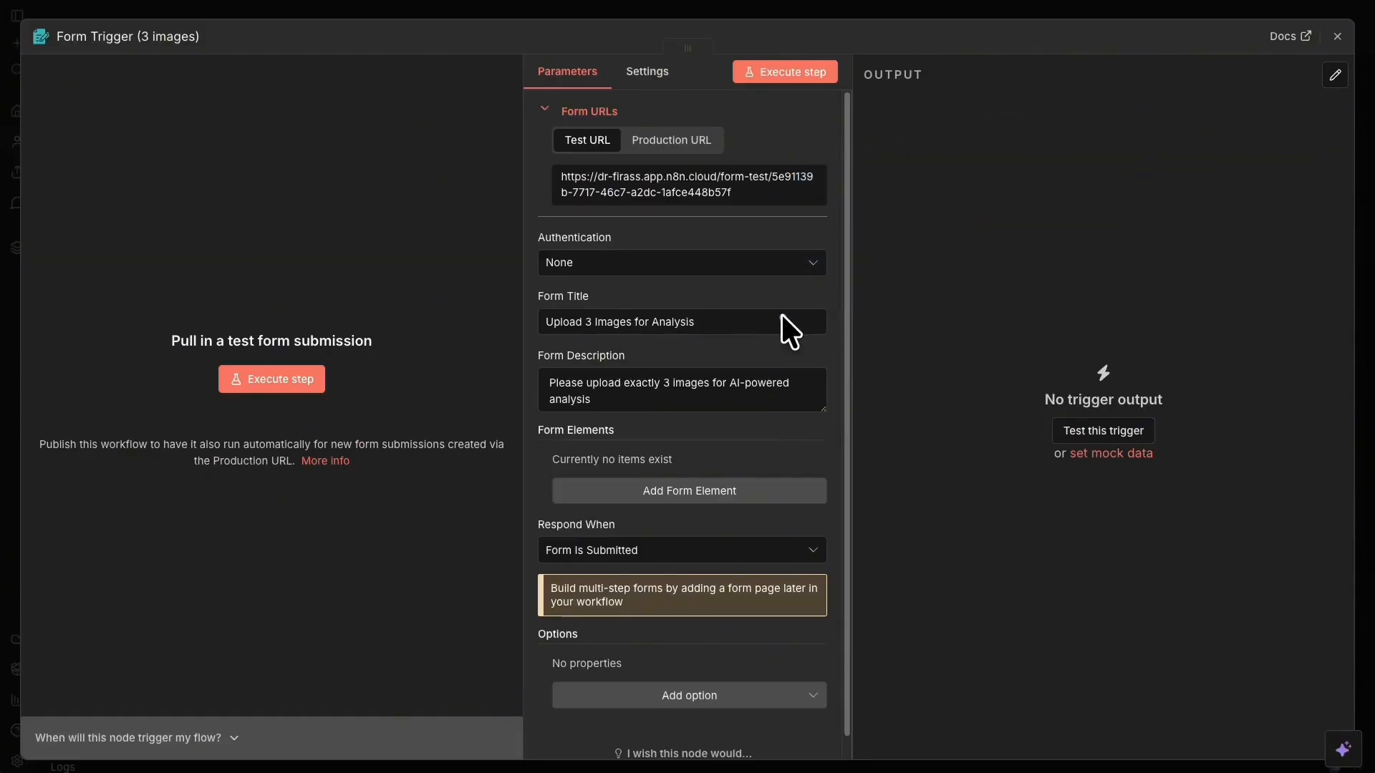
{"action": "left_click", "coordinate": [756, 337]}
{"action": "scroll", "coordinate": [756, 337], "scroll_direction": "down", "scroll_amount": 1}
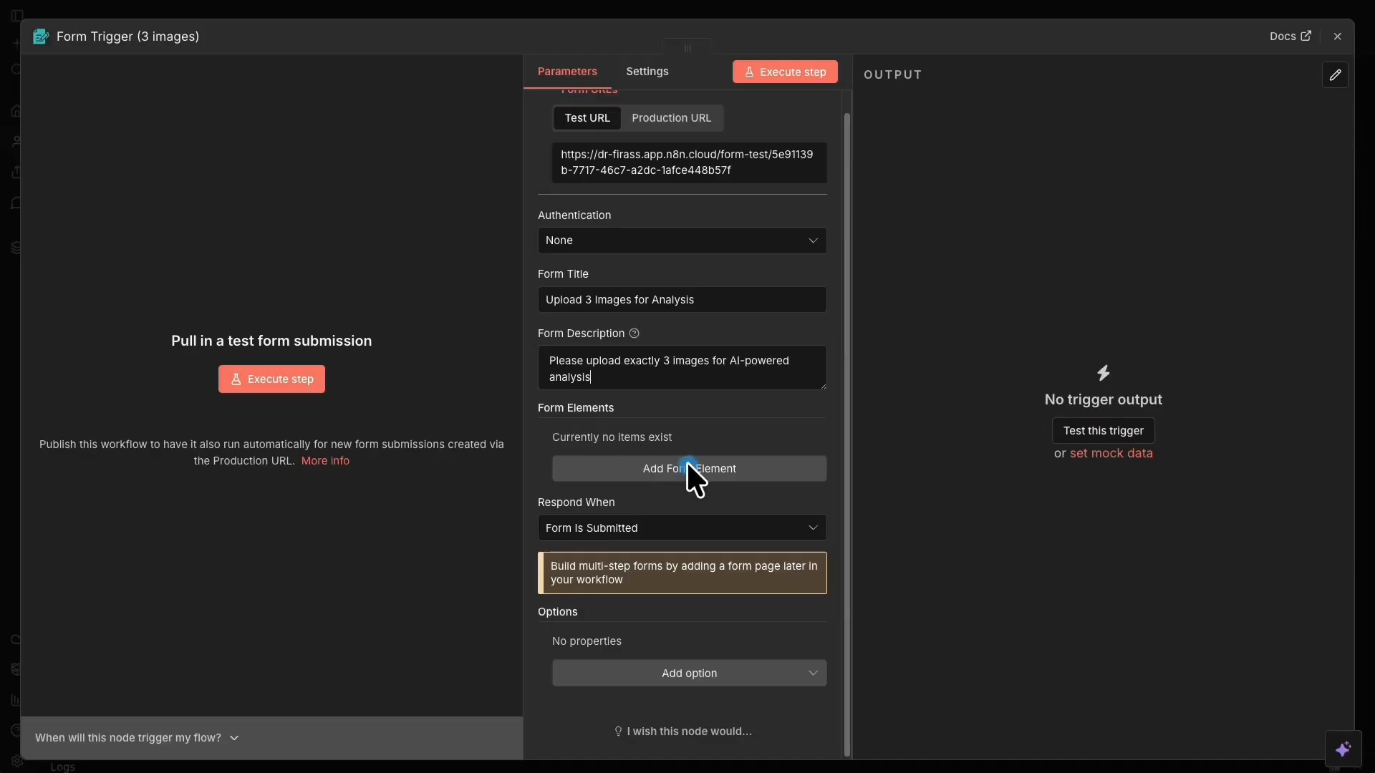
Add a first form element and set its Element Type to File.
{"action": "left_click", "coordinate": [772, 471]}
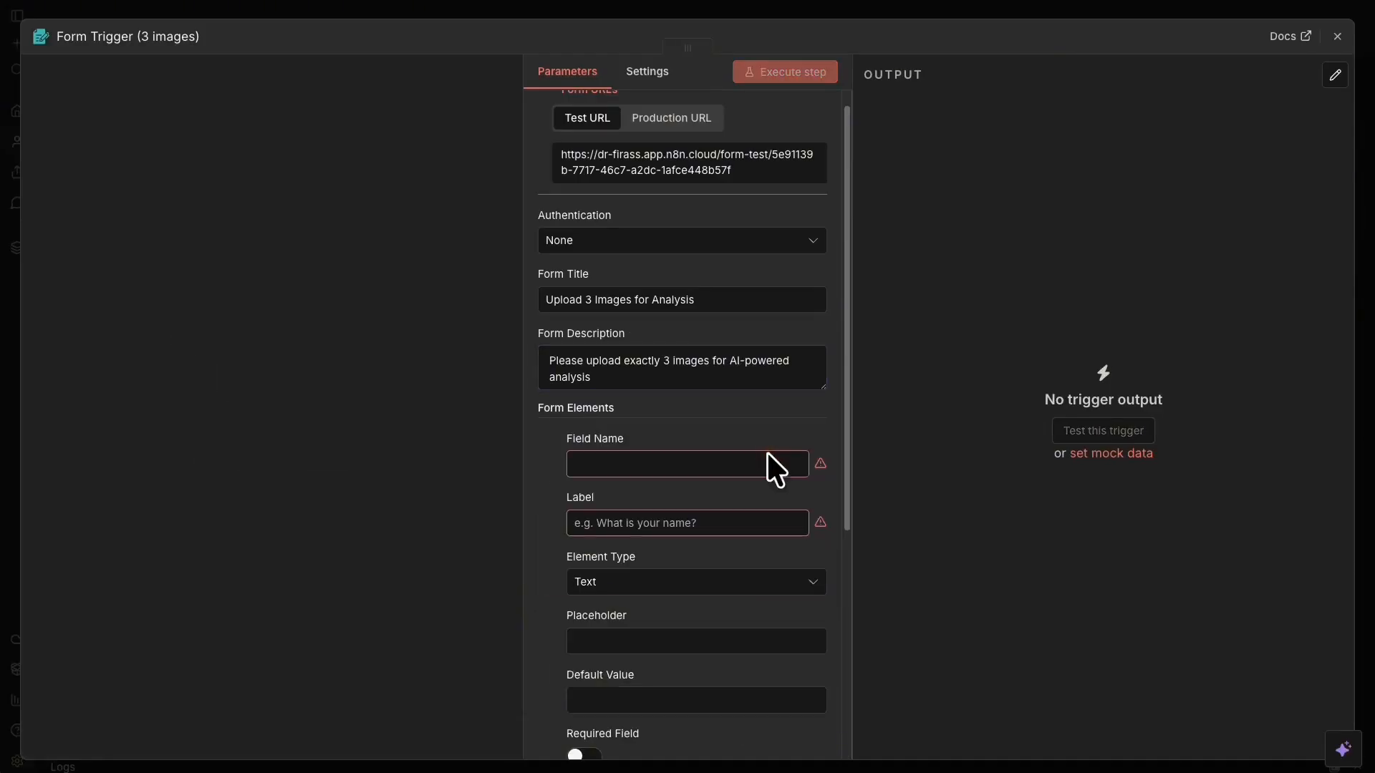
{"action": "scroll", "coordinate": [767, 465], "scroll_direction": "down", "scroll_amount": 1}
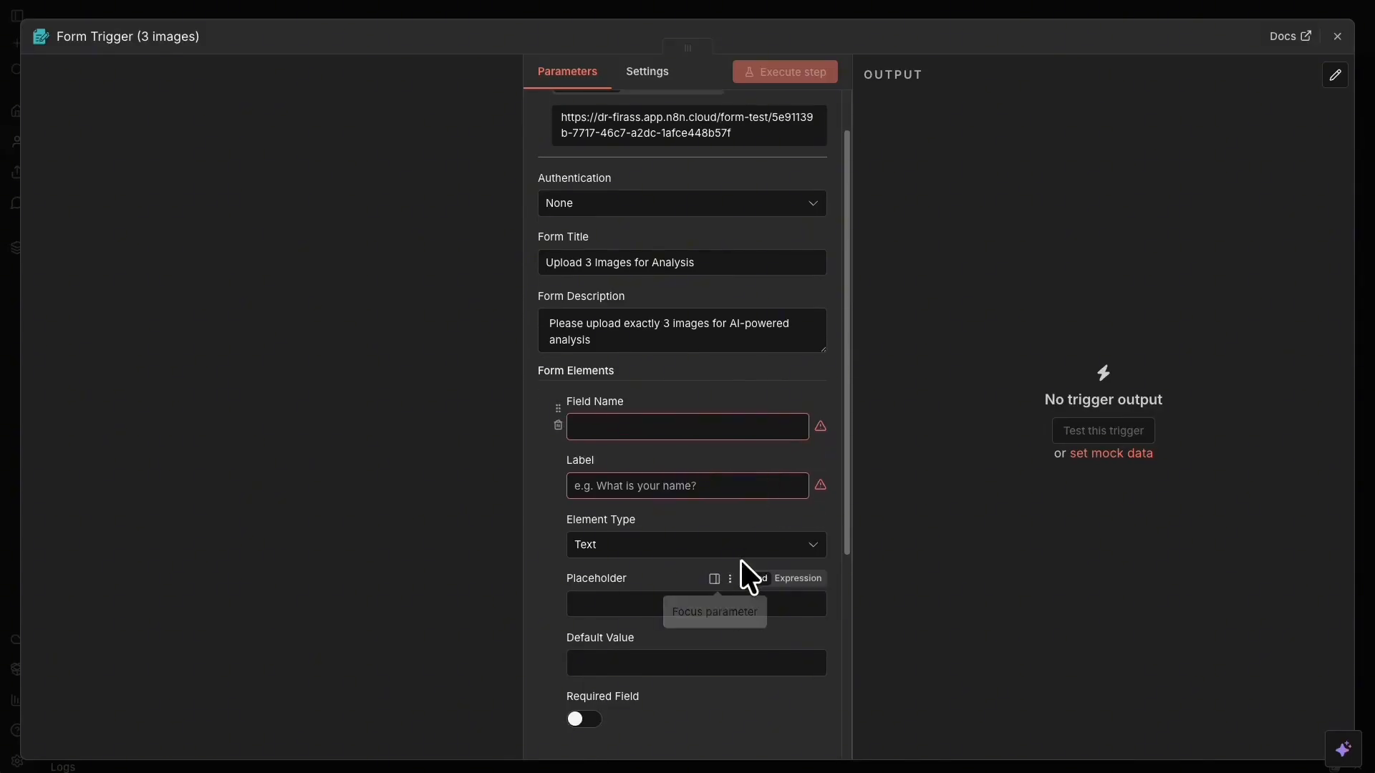
{"action": "left_click", "coordinate": [642, 555]}
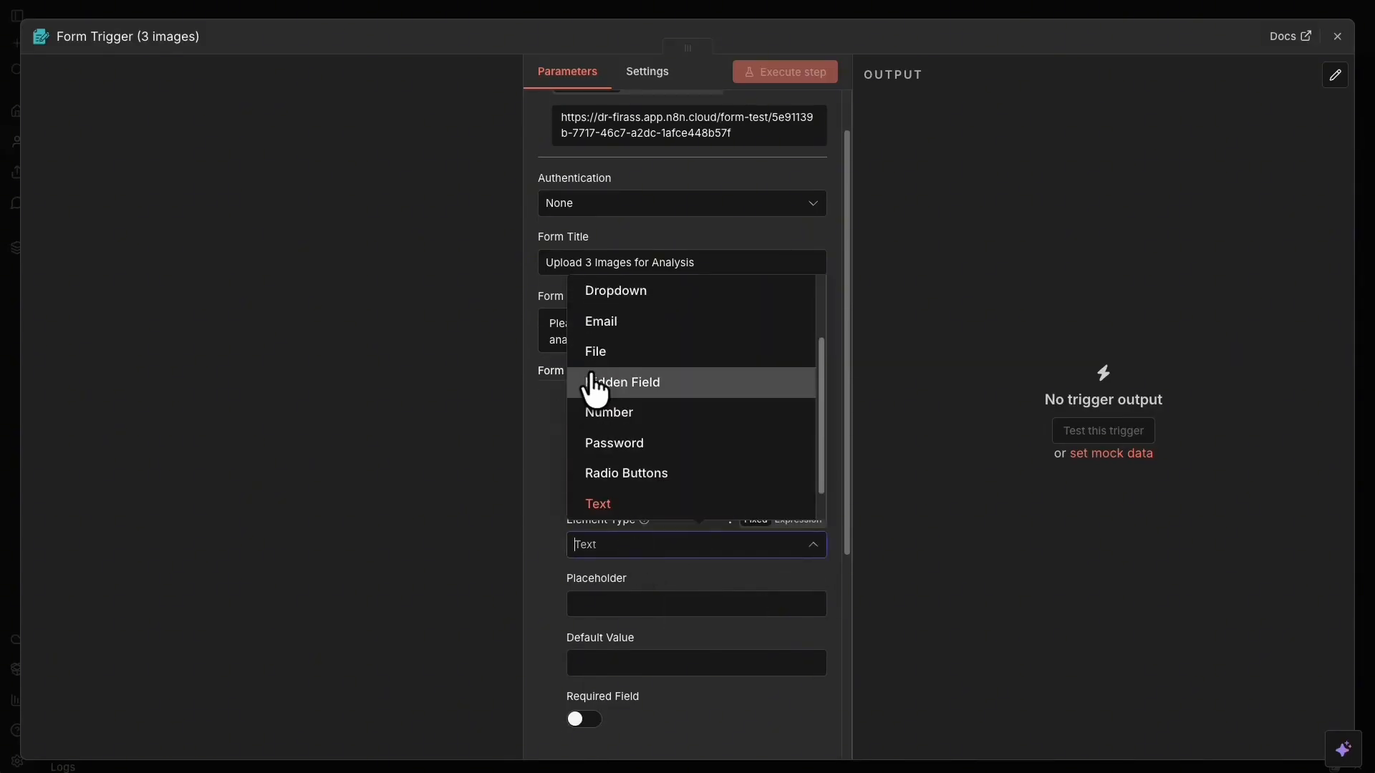
{"action": "scroll", "coordinate": [689, 467], "scroll_direction": "up", "scroll_amount": 1}
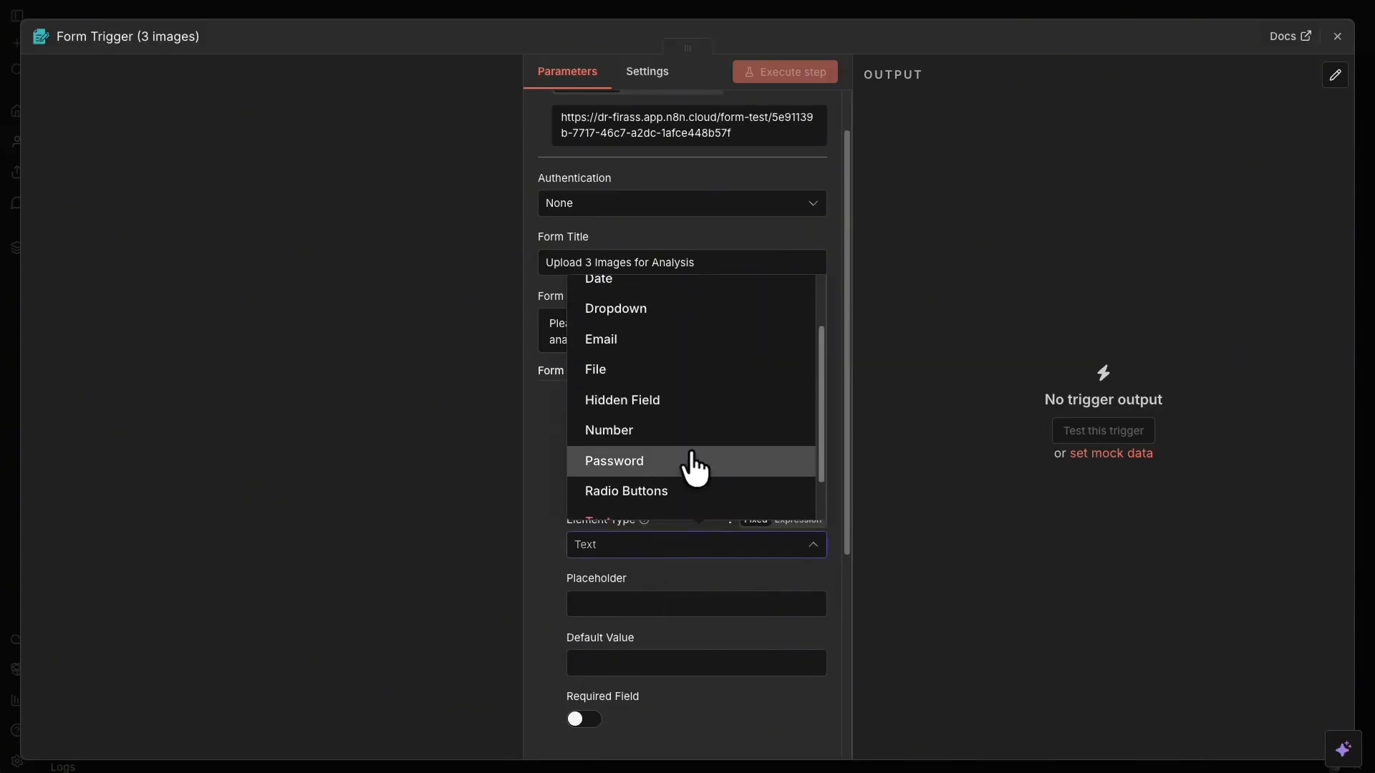
{"action": "scroll", "coordinate": [693, 469], "scroll_direction": "up", "scroll_amount": 2}
{"action": "scroll", "coordinate": [693, 469], "scroll_direction": "down", "scroll_amount": 4}
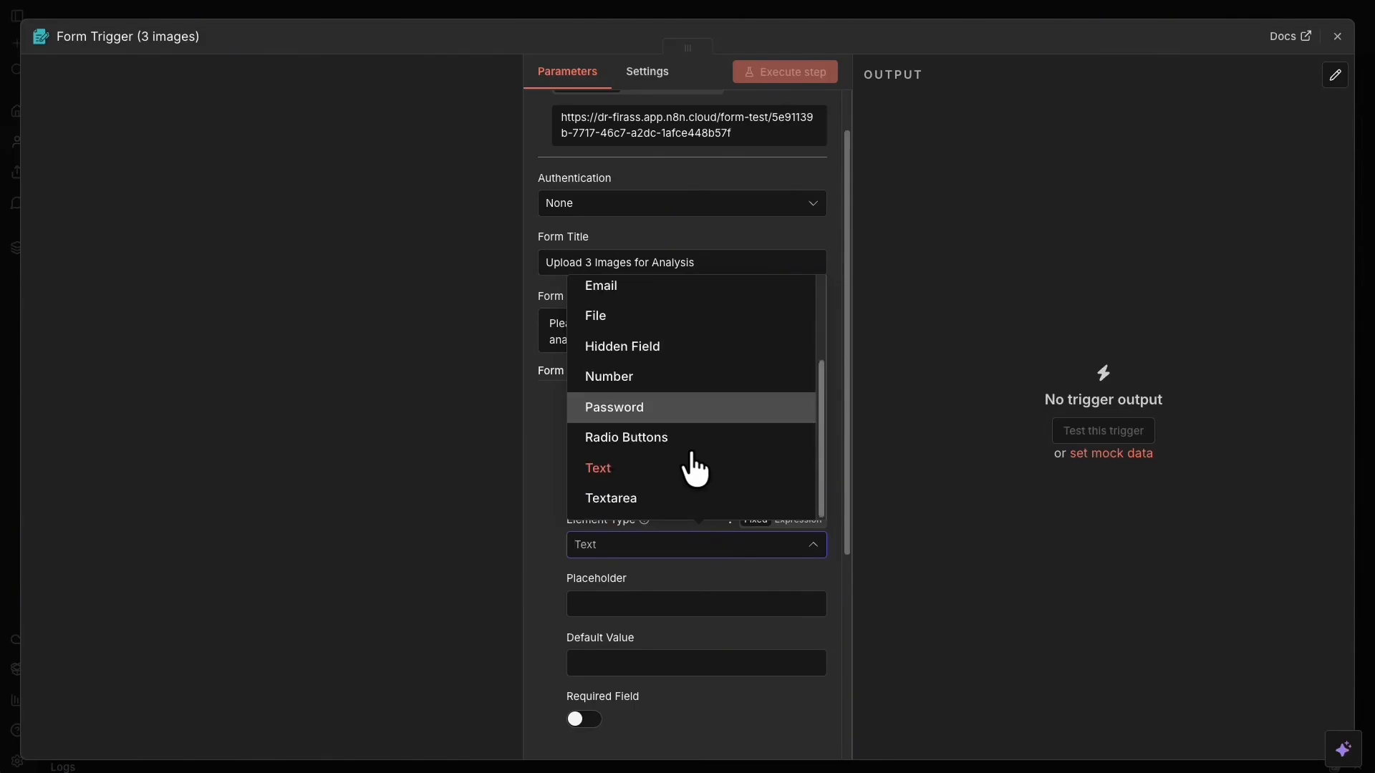
{"action": "scroll", "coordinate": [698, 418], "scroll_direction": "up", "scroll_amount": 2}
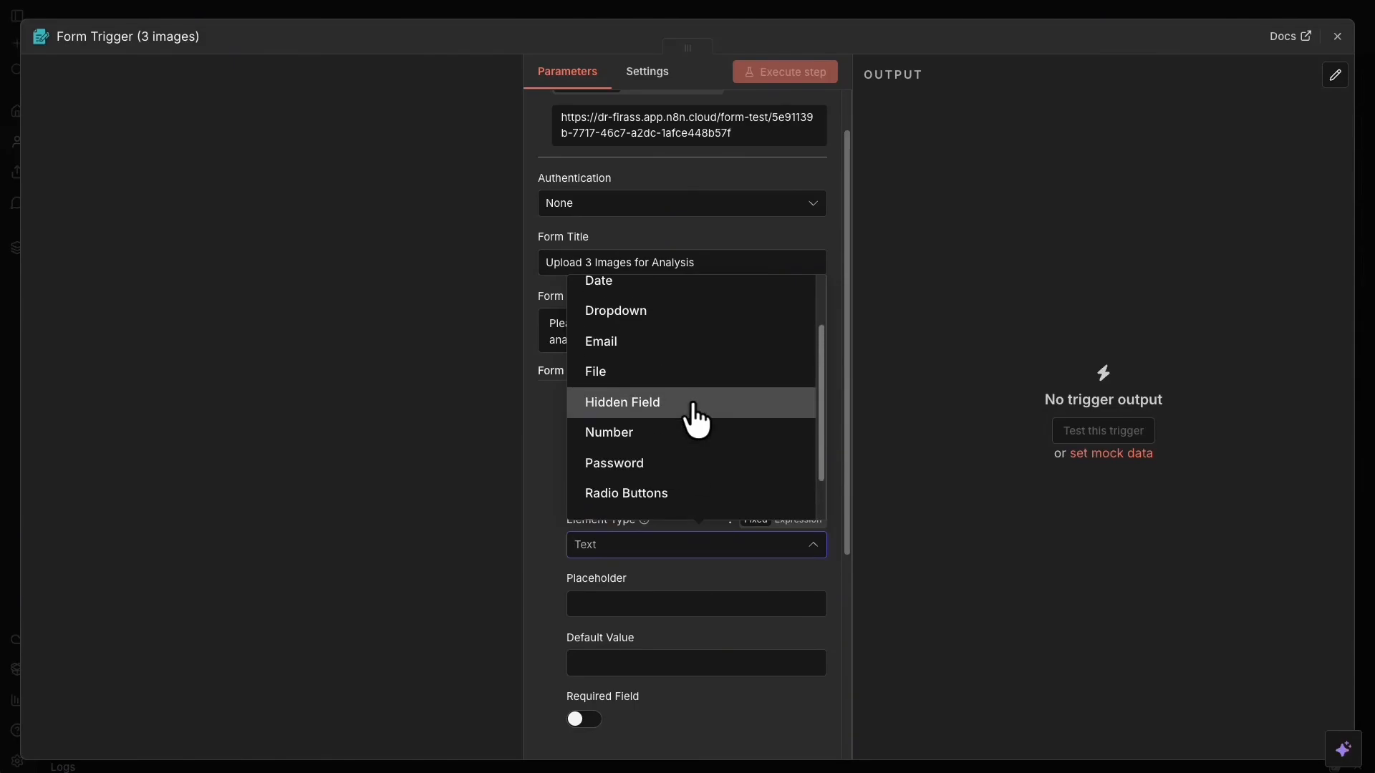
{"action": "left_click", "coordinate": [608, 383]}
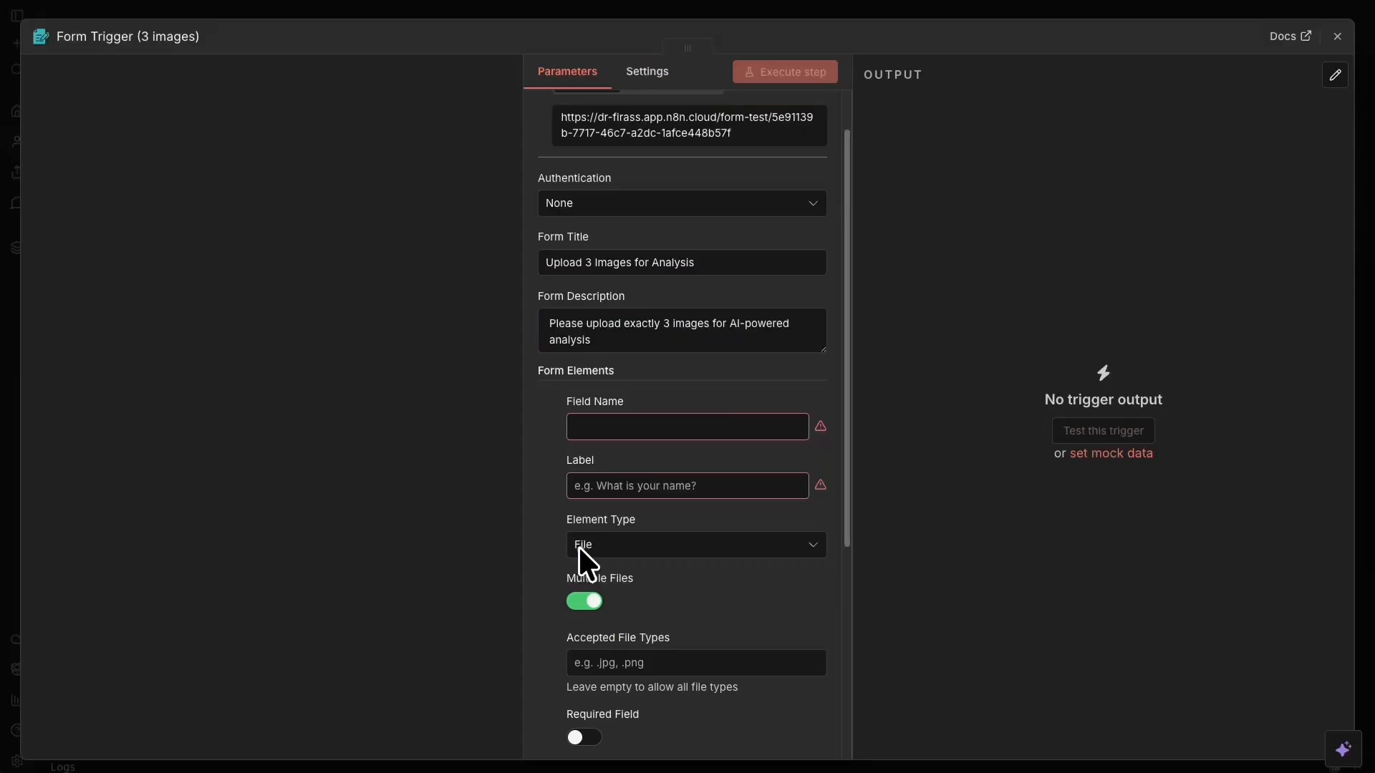
{"action": "left_click", "coordinate": [689, 544]}
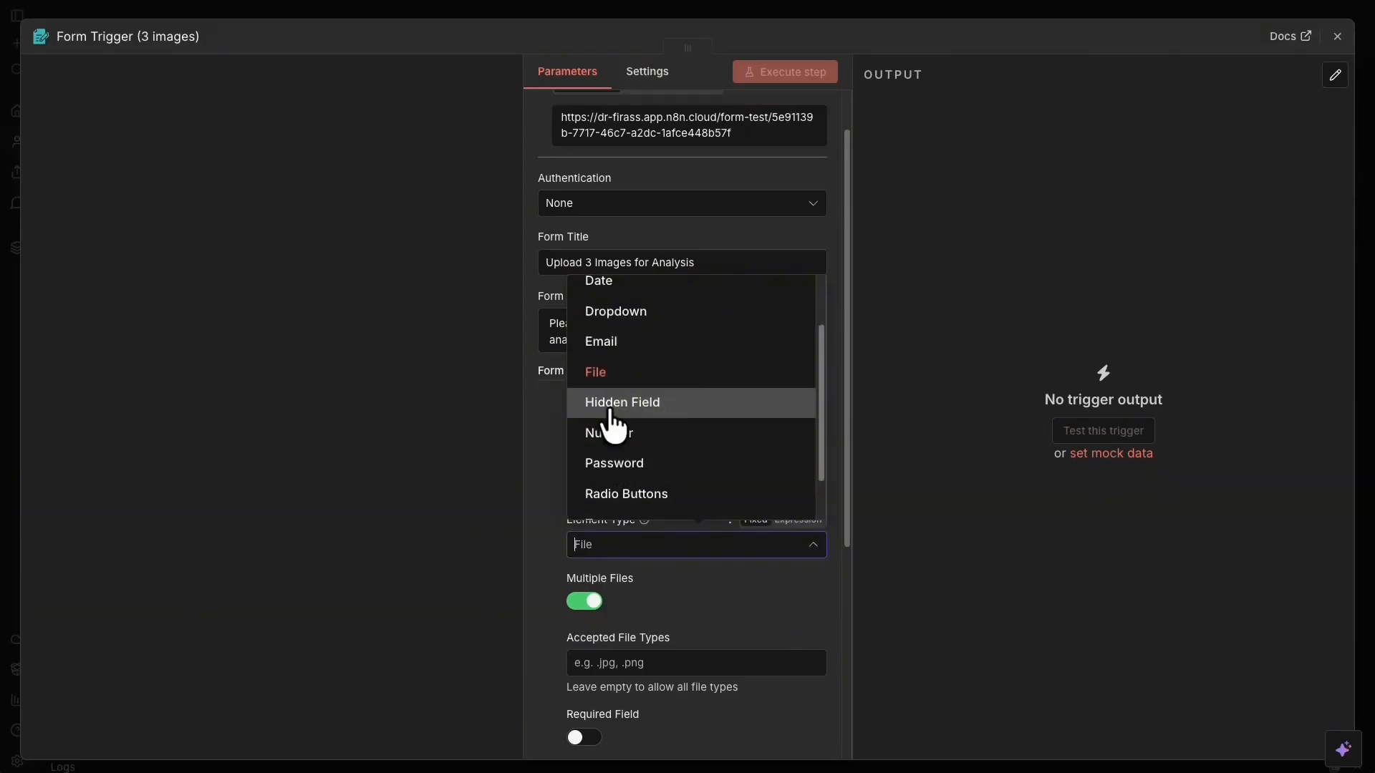
{"action": "left_click", "coordinate": [531, 424]}
Name it image1, label it 'Image 1', single file, accepting pasted image extensions, required.
{"action": "left_click", "coordinate": [633, 433]}
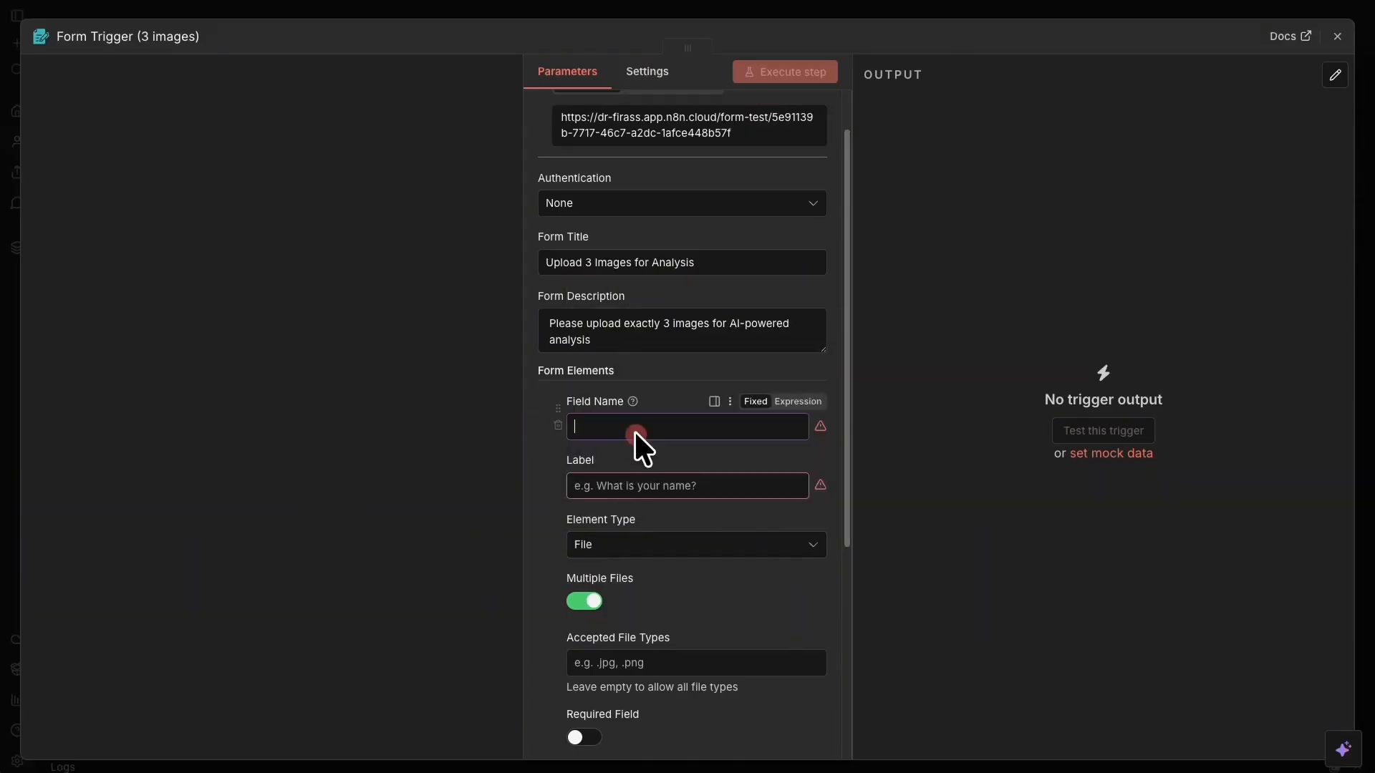
{"action": "type", "text": "image1"}
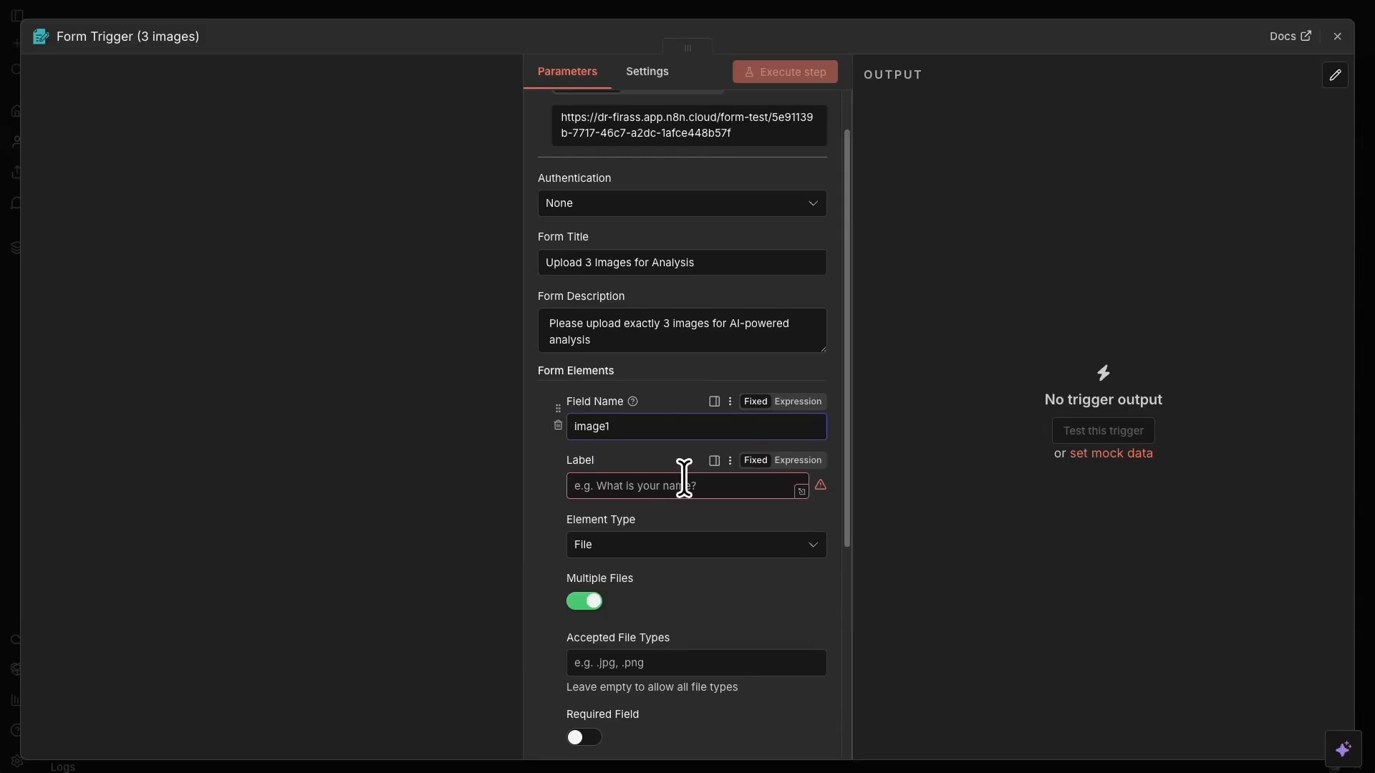
{"action": "left_click", "coordinate": [603, 489]}
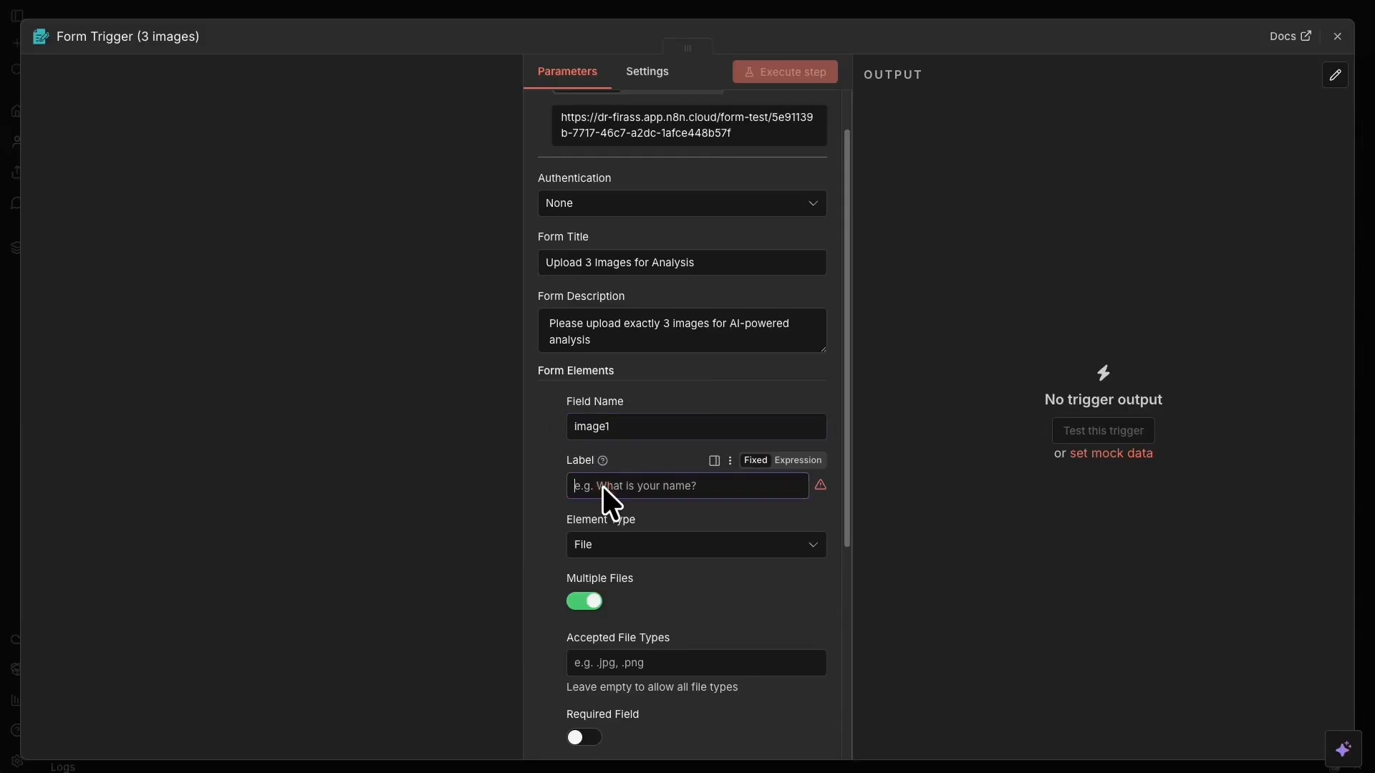
{"action": "type", "text": "Im"}
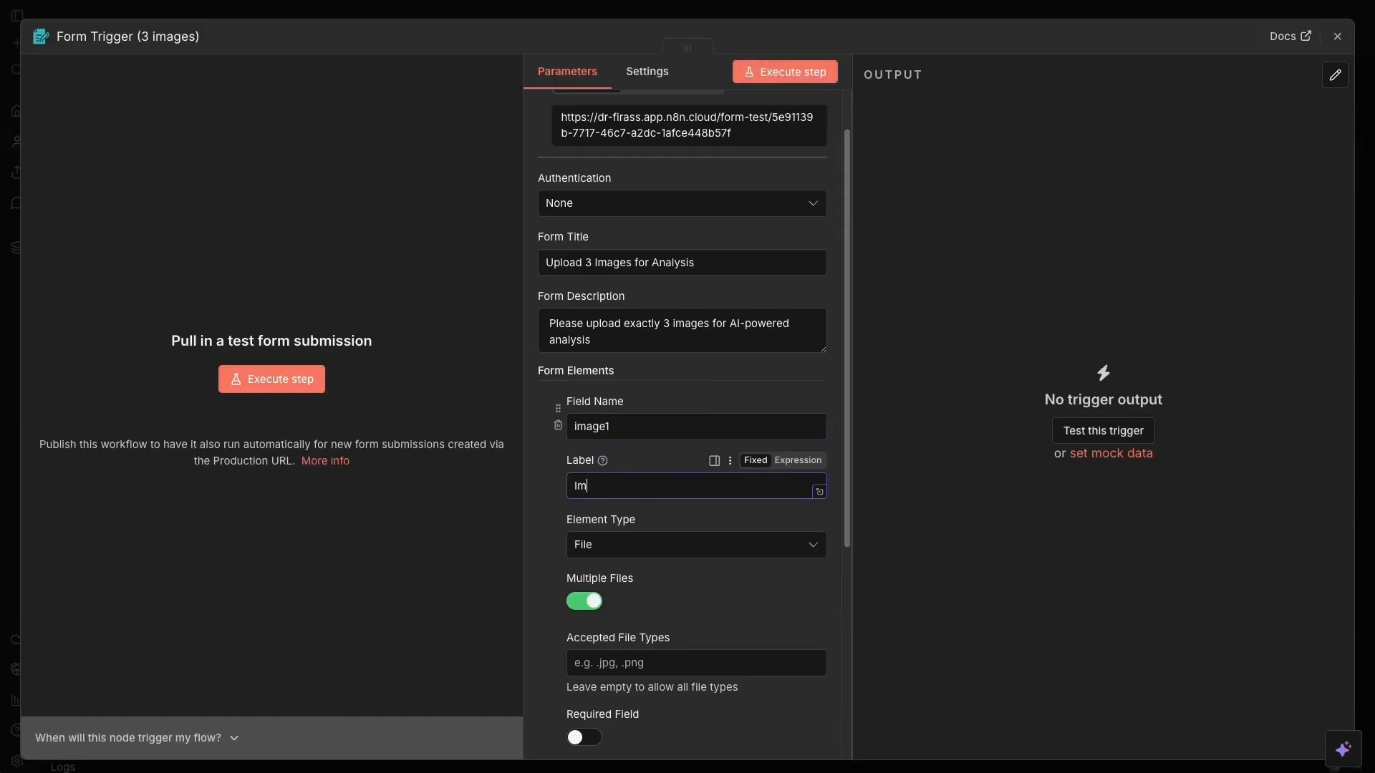
{"action": "type", "text": "age 1"}
{"action": "scroll", "coordinate": [741, 403], "scroll_direction": "down", "scroll_amount": 5}
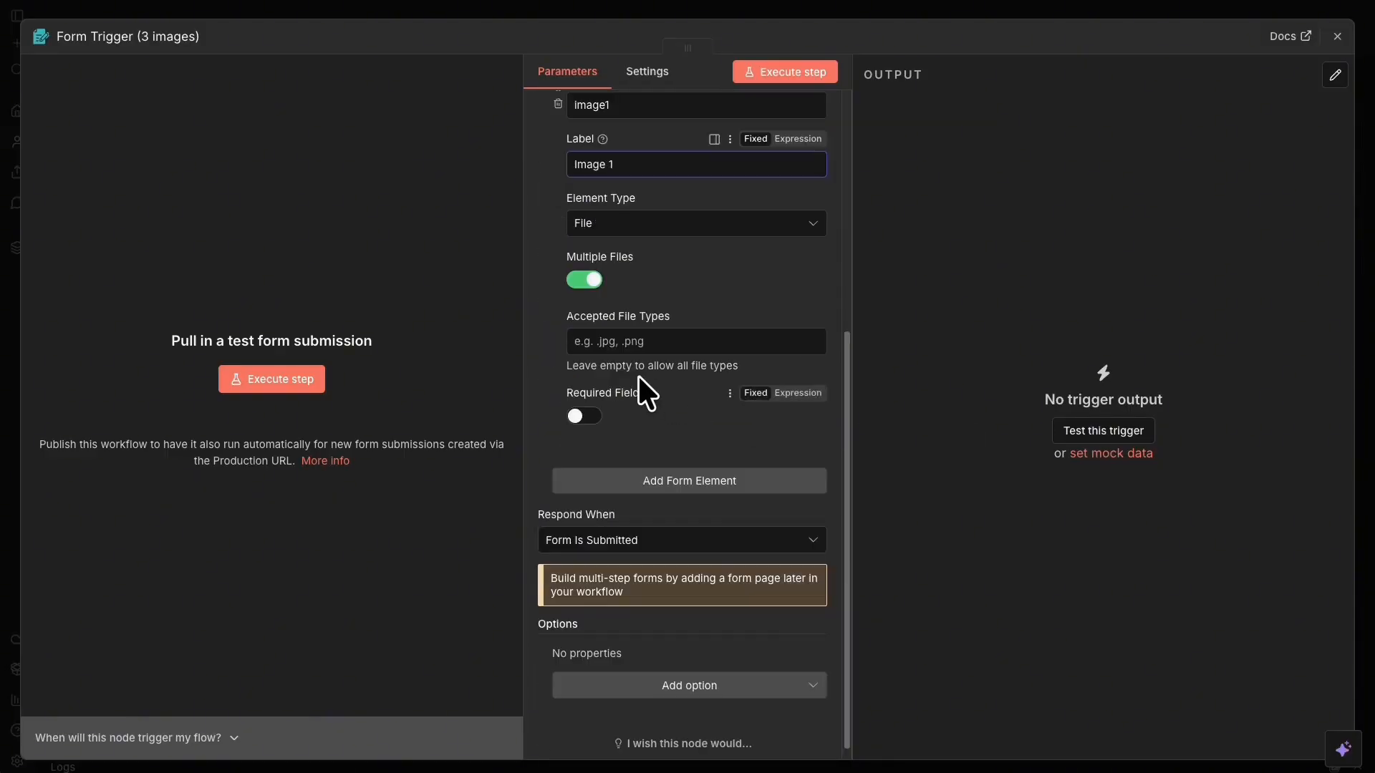
{"action": "left_click", "coordinate": [579, 278]}
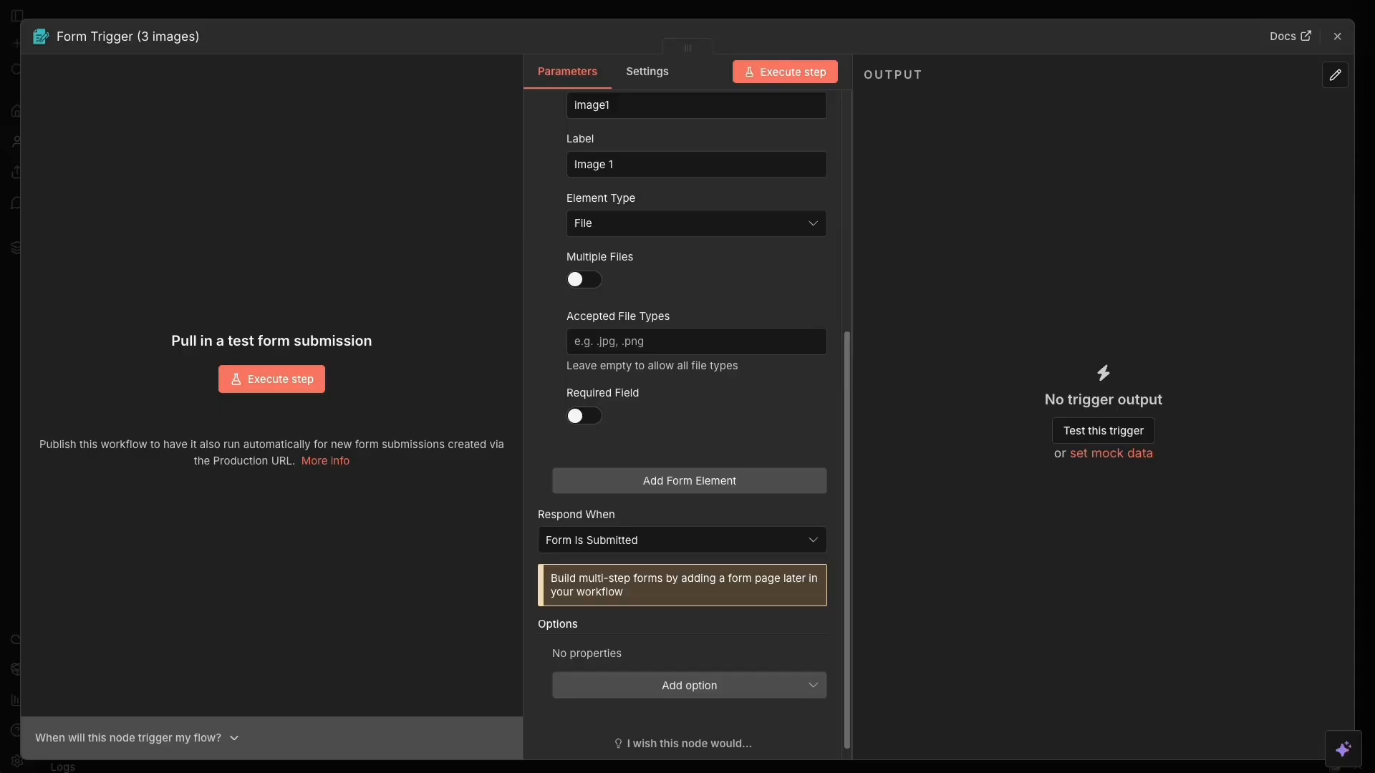
{"action": "left_click", "coordinate": [613, 341]}
{"action": "type", "text": ".jpg, .jpeg, .png, .gif, .bmp, .webp"}
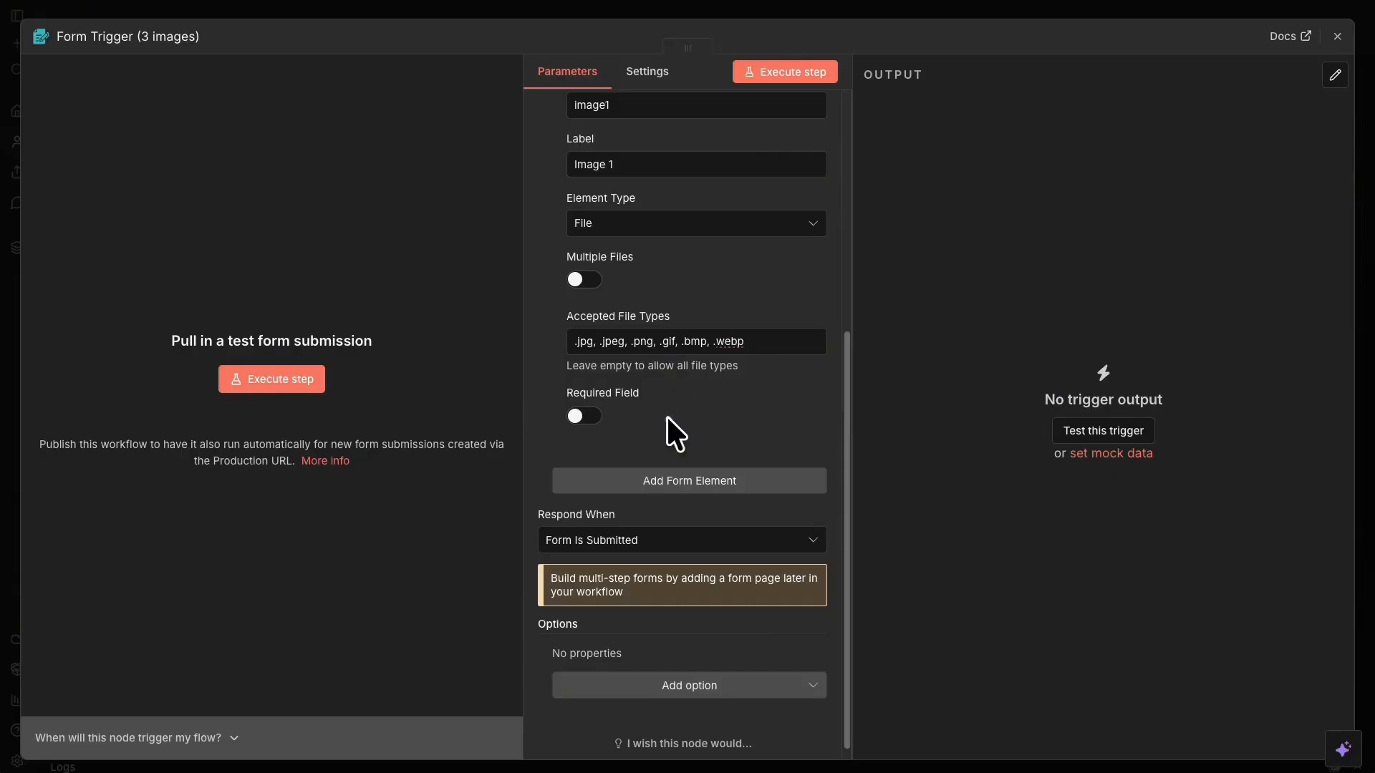
{"action": "left_click", "coordinate": [591, 417]}
{"action": "scroll", "coordinate": [763, 423], "scroll_direction": "down", "scroll_amount": 1}
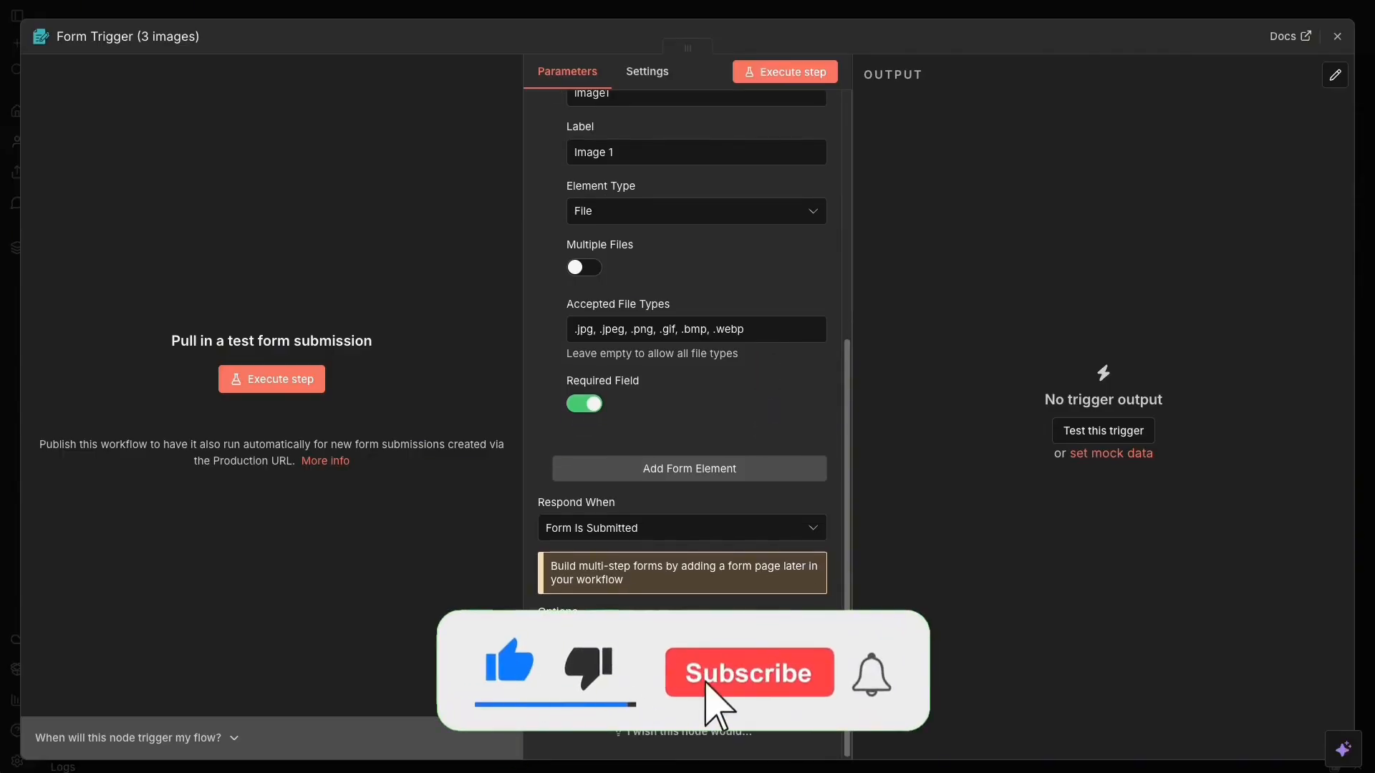
Add a second File element named Image2 with label 'Image 2'.
{"action": "left_click", "coordinate": [709, 470]}
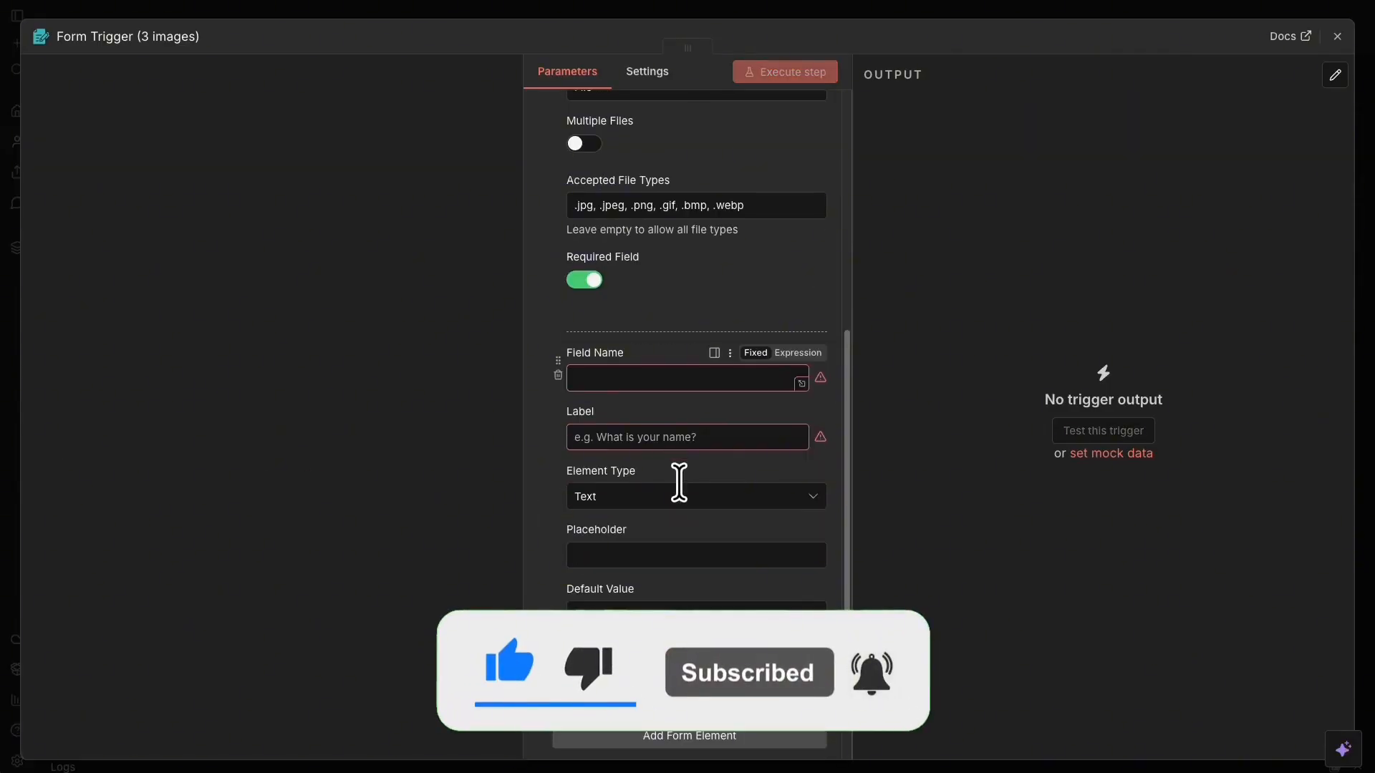
{"action": "left_click", "coordinate": [679, 496]}
{"action": "scroll", "coordinate": [651, 573], "scroll_direction": "down", "scroll_amount": 2}
{"action": "left_click", "coordinate": [630, 596]}
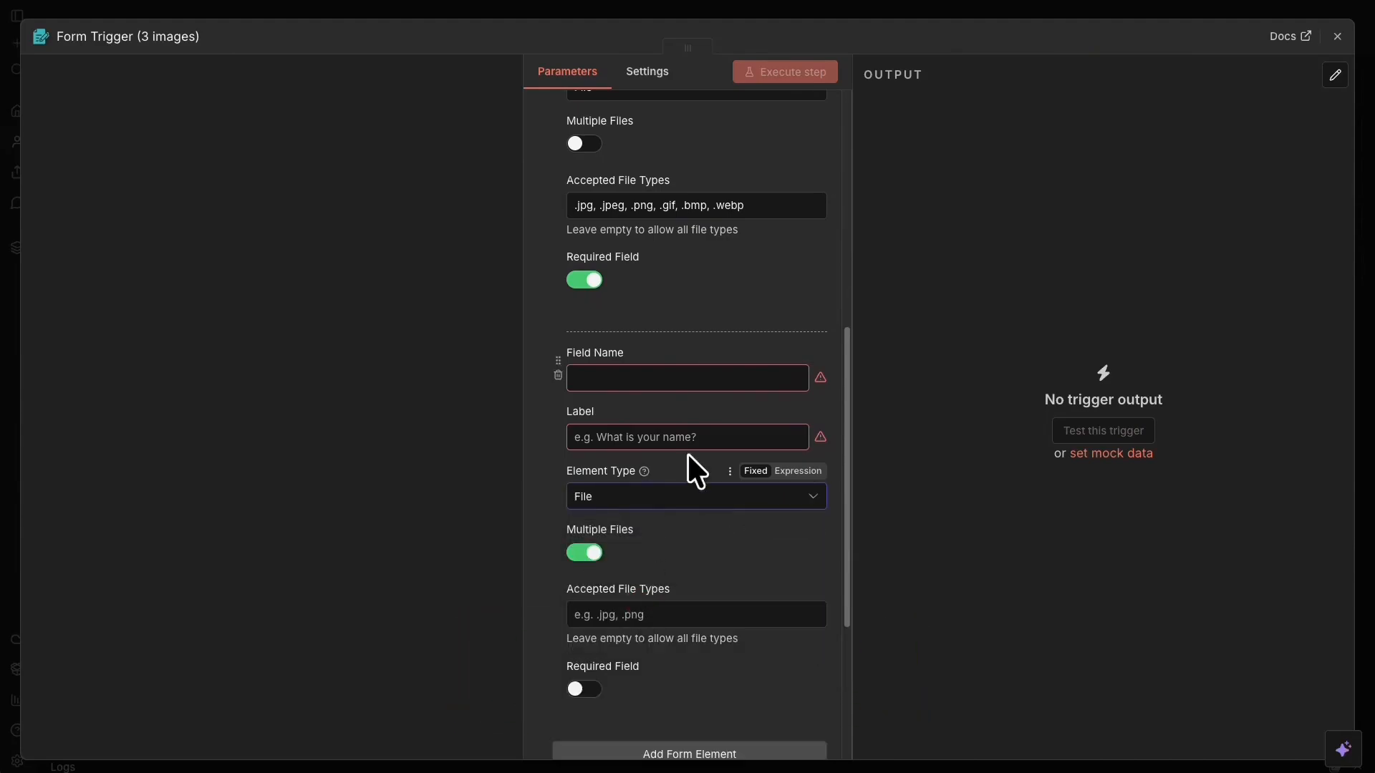
{"action": "left_click", "coordinate": [623, 366]}
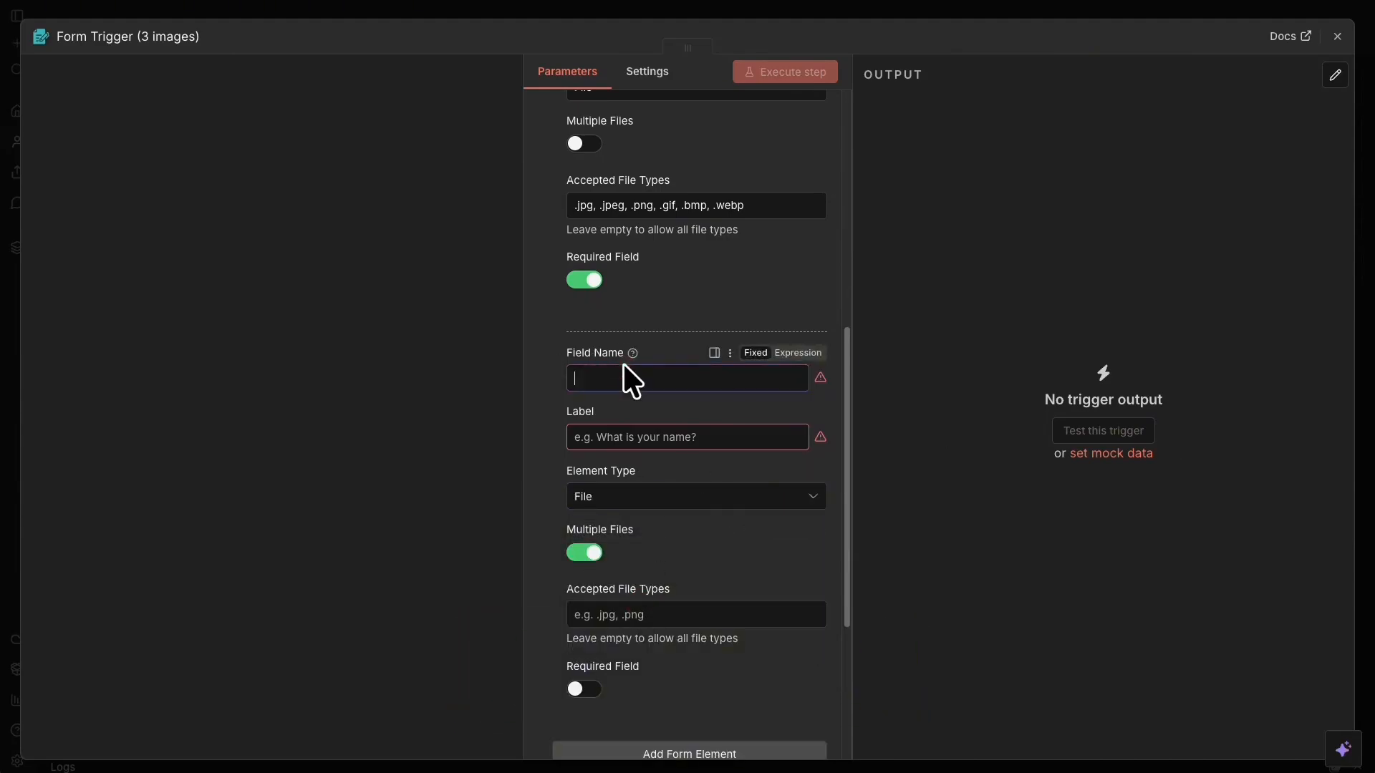
{"action": "type", "text": "Image2"}
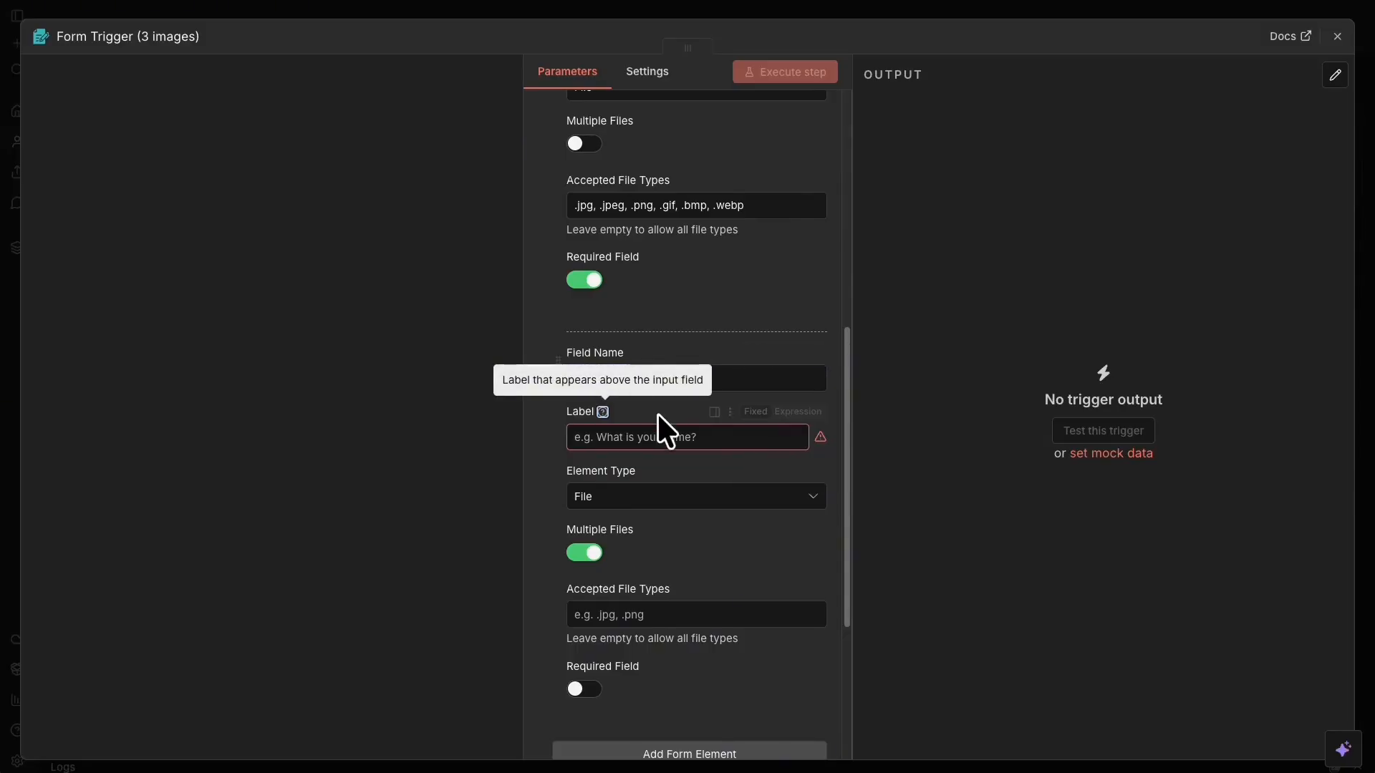
{"action": "left_click", "coordinate": [689, 437]}
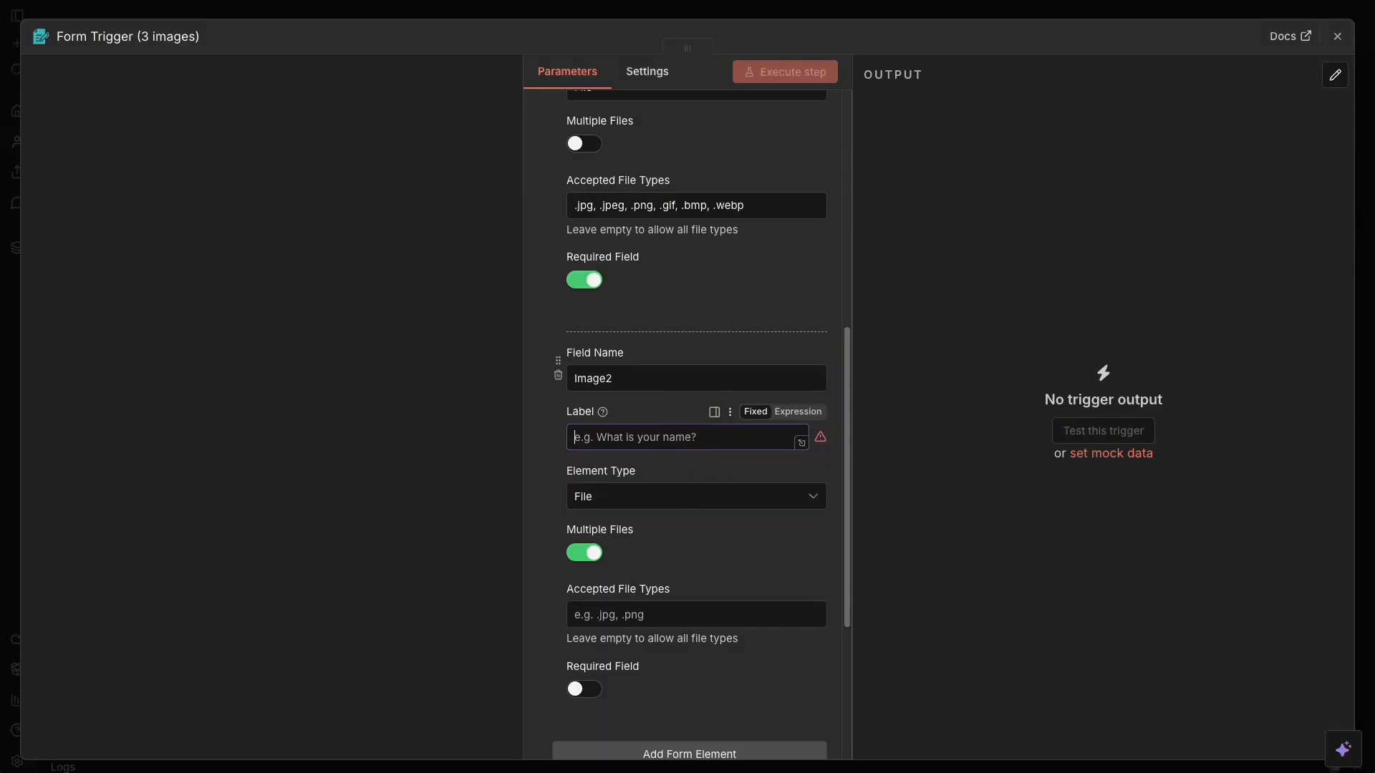
{"action": "type", "text": "Image "}
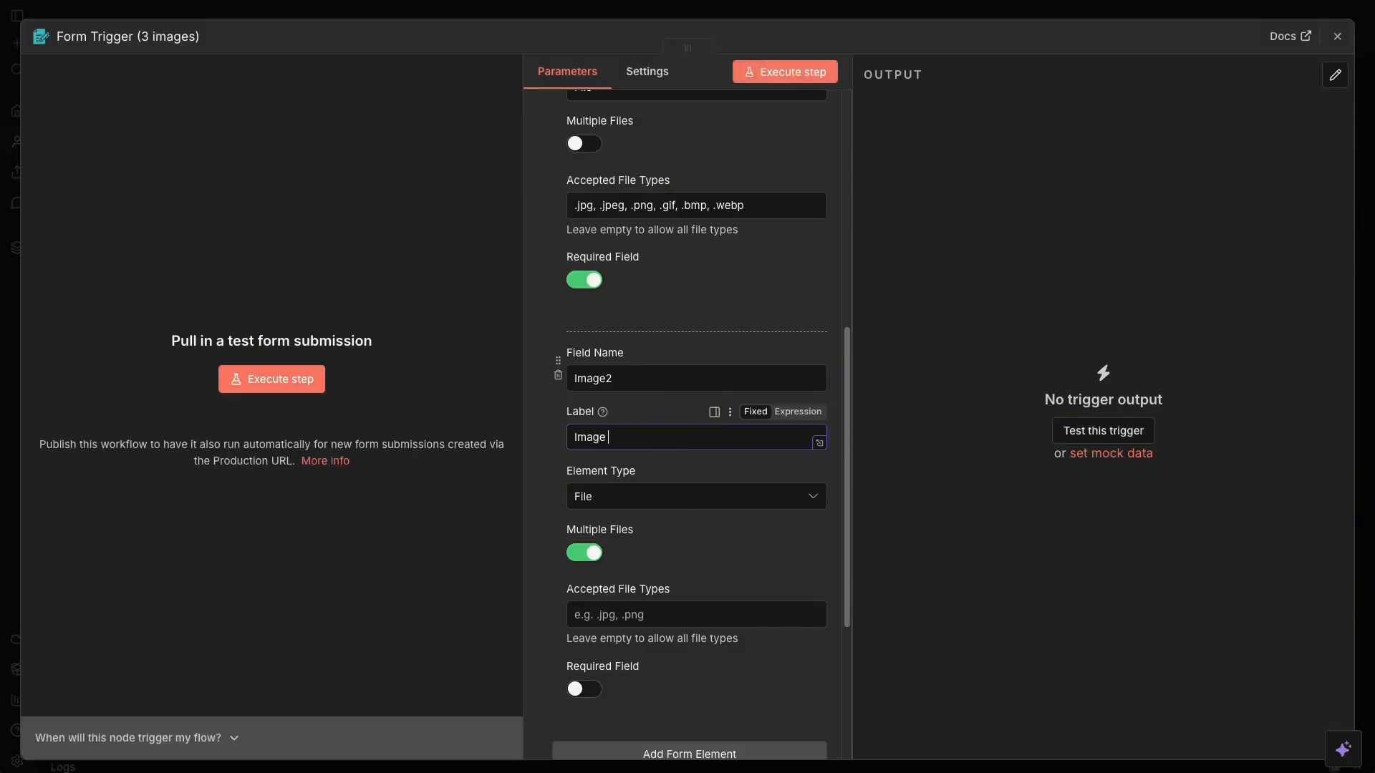
{"action": "type", "text": "2"}
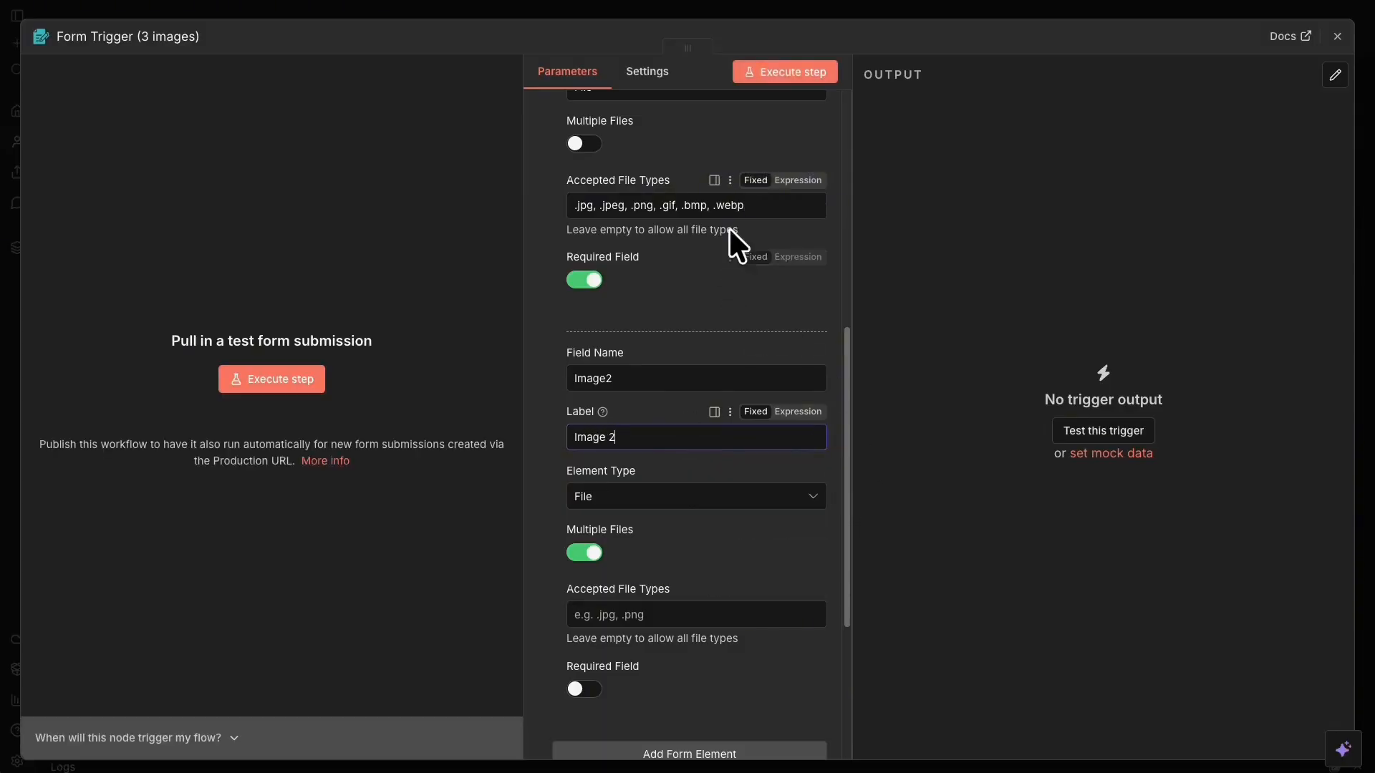
Make Image 2 single-file, accepting the pasted image extensions, and required.
{"action": "left_click", "coordinate": [685, 619]}
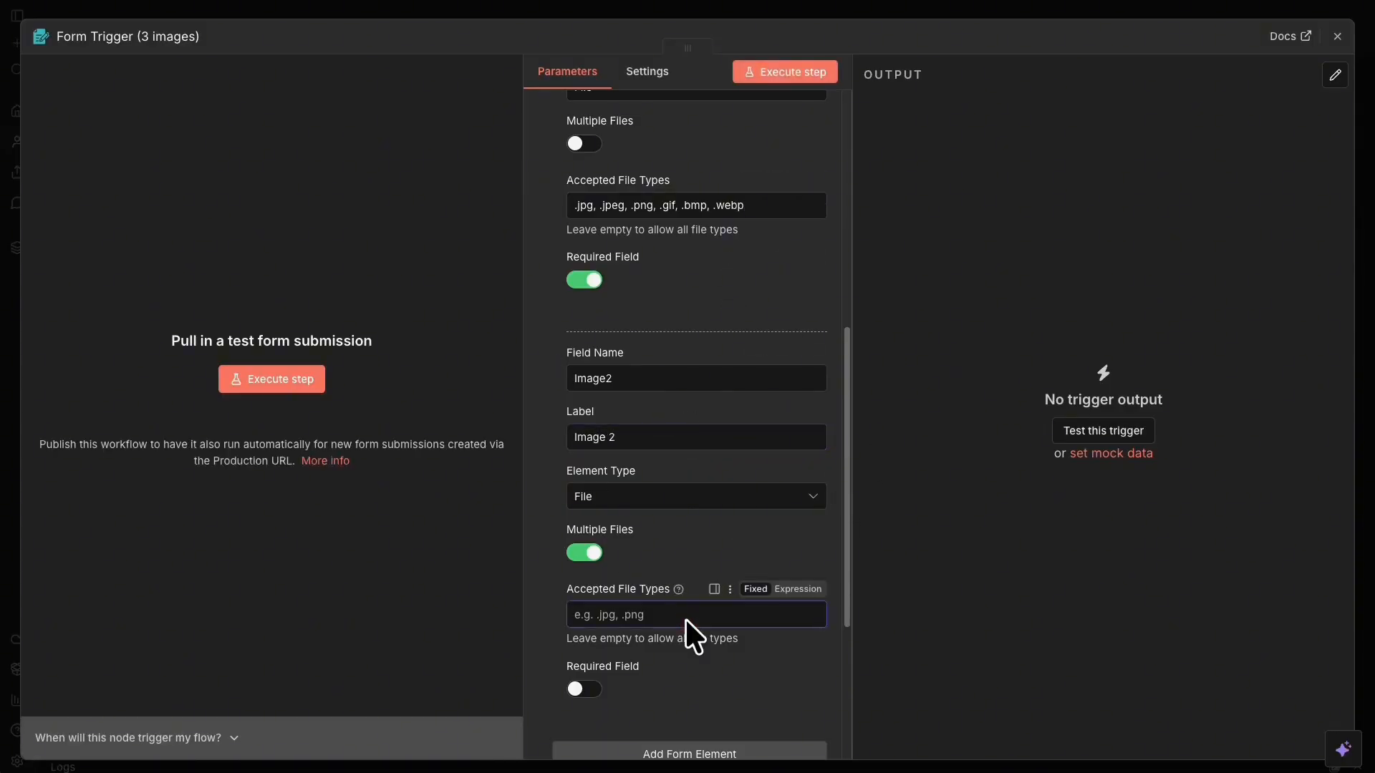
{"action": "left_click", "coordinate": [582, 553]}
{"action": "scroll", "coordinate": [583, 553], "scroll_direction": "down", "scroll_amount": 2}
{"action": "left_click", "coordinate": [655, 503]}
{"action": "type", "text": ".jpg, .jpeg, .png, .gif, .bmp, .webp"}
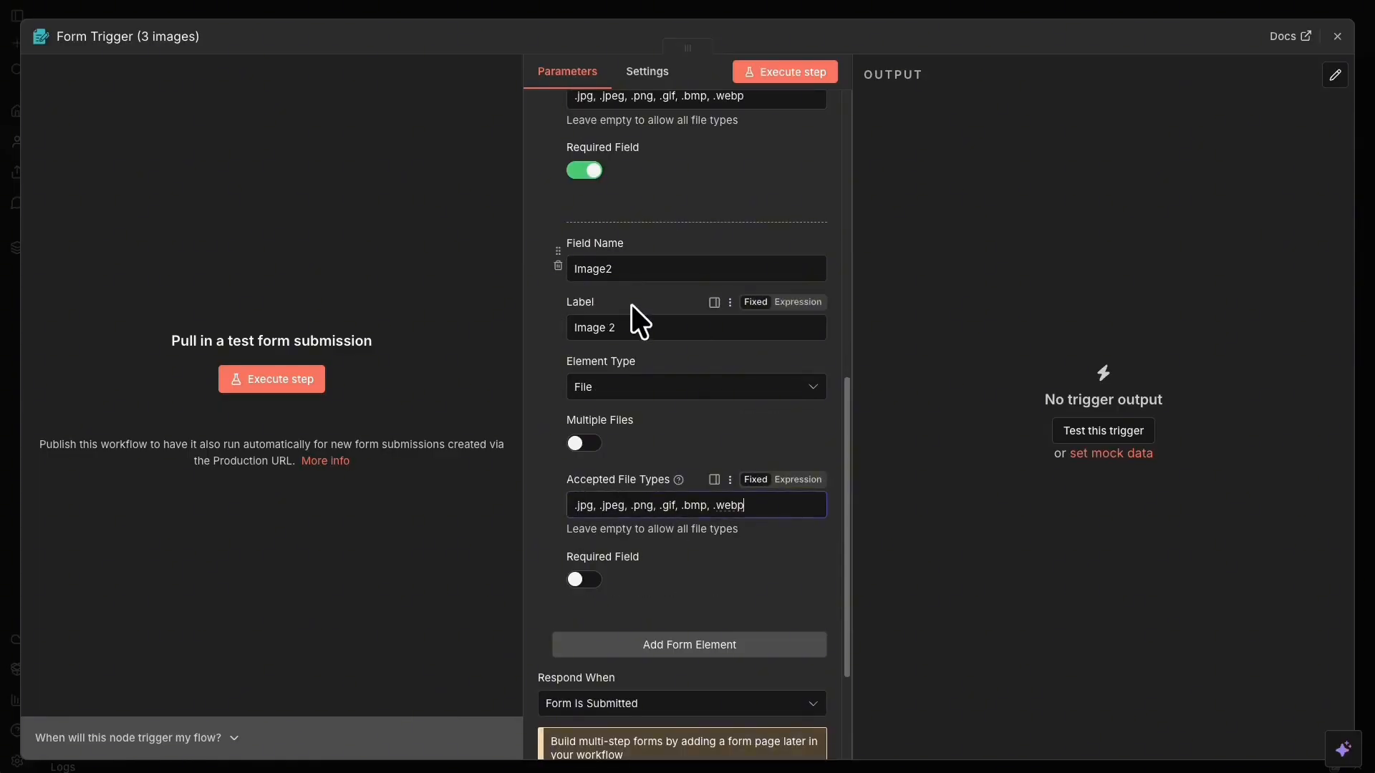
{"action": "scroll", "coordinate": [729, 475], "scroll_direction": "down", "scroll_amount": 1}
{"action": "left_click", "coordinate": [585, 553]}
{"action": "scroll", "coordinate": [699, 408], "scroll_direction": "down", "scroll_amount": 3}
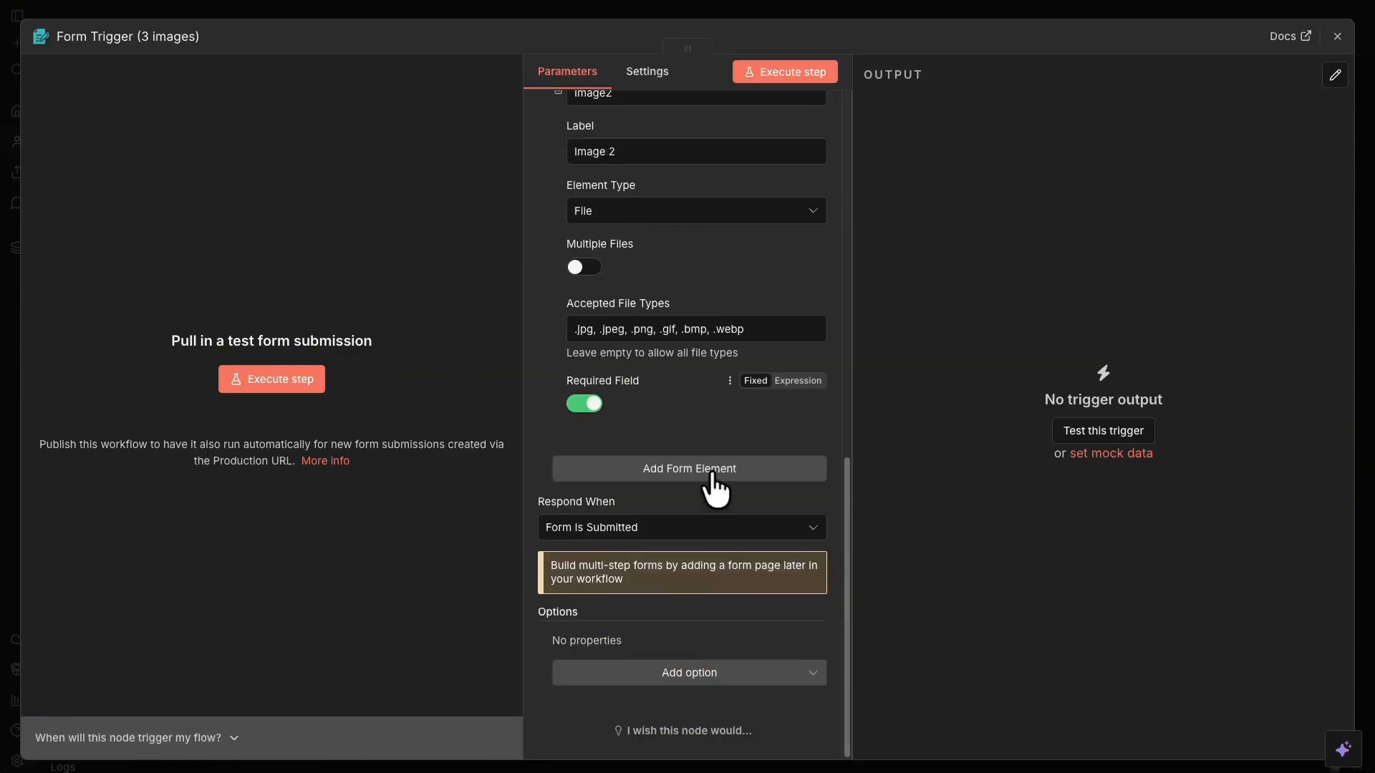
Add a third File element named Image3 with label 'Image 3'.
{"action": "left_click", "coordinate": [714, 477]}
{"action": "scroll", "coordinate": [716, 466], "scroll_direction": "down", "scroll_amount": 3}
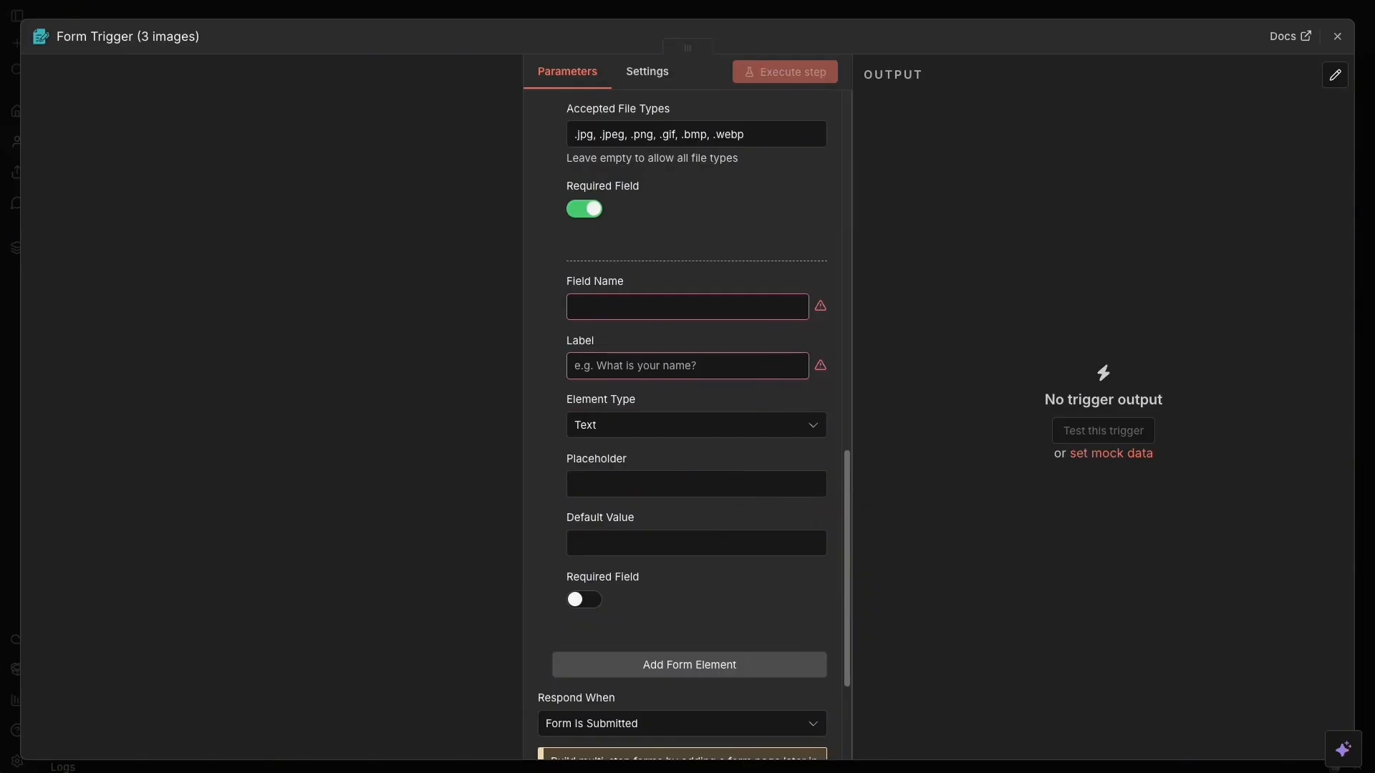
{"action": "left_click", "coordinate": [583, 427]}
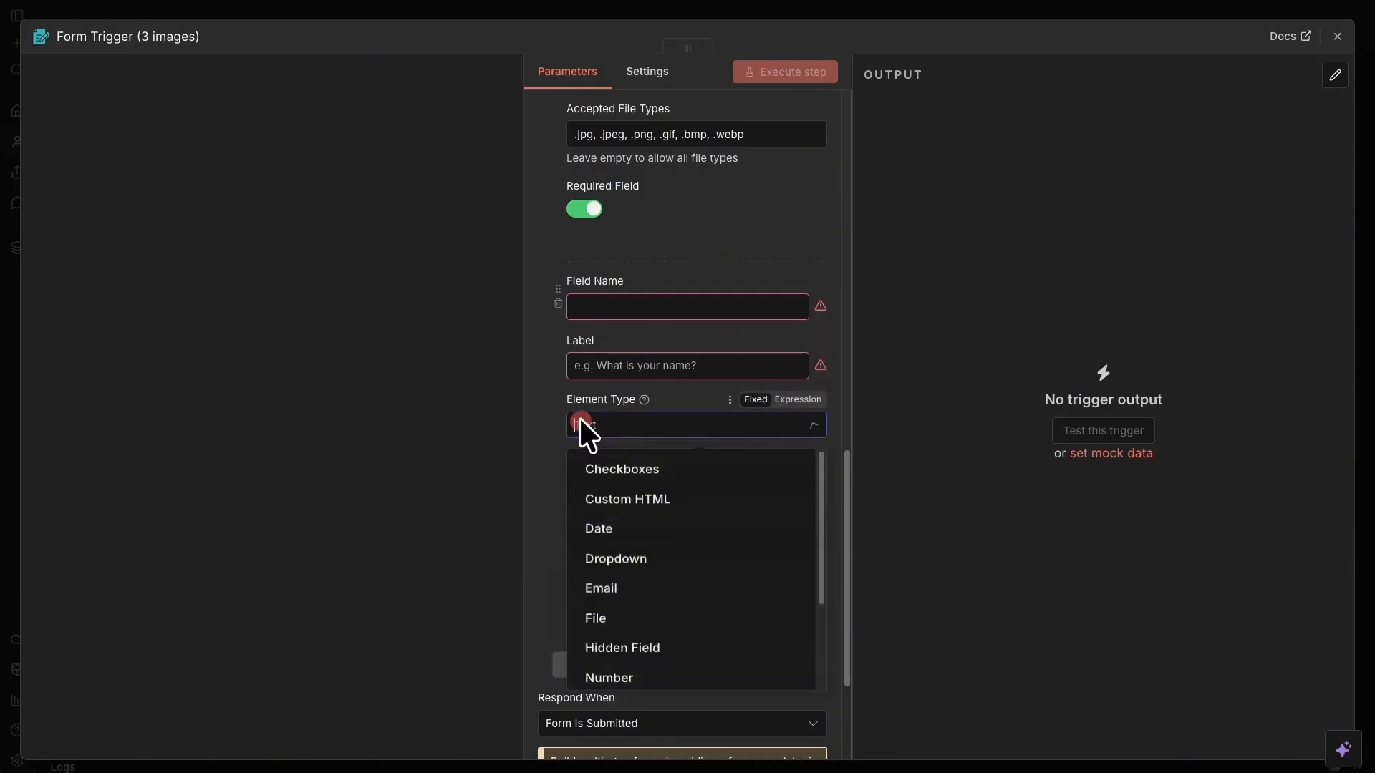
{"action": "left_click", "coordinate": [664, 513]}
{"action": "left_click", "coordinate": [627, 310]}
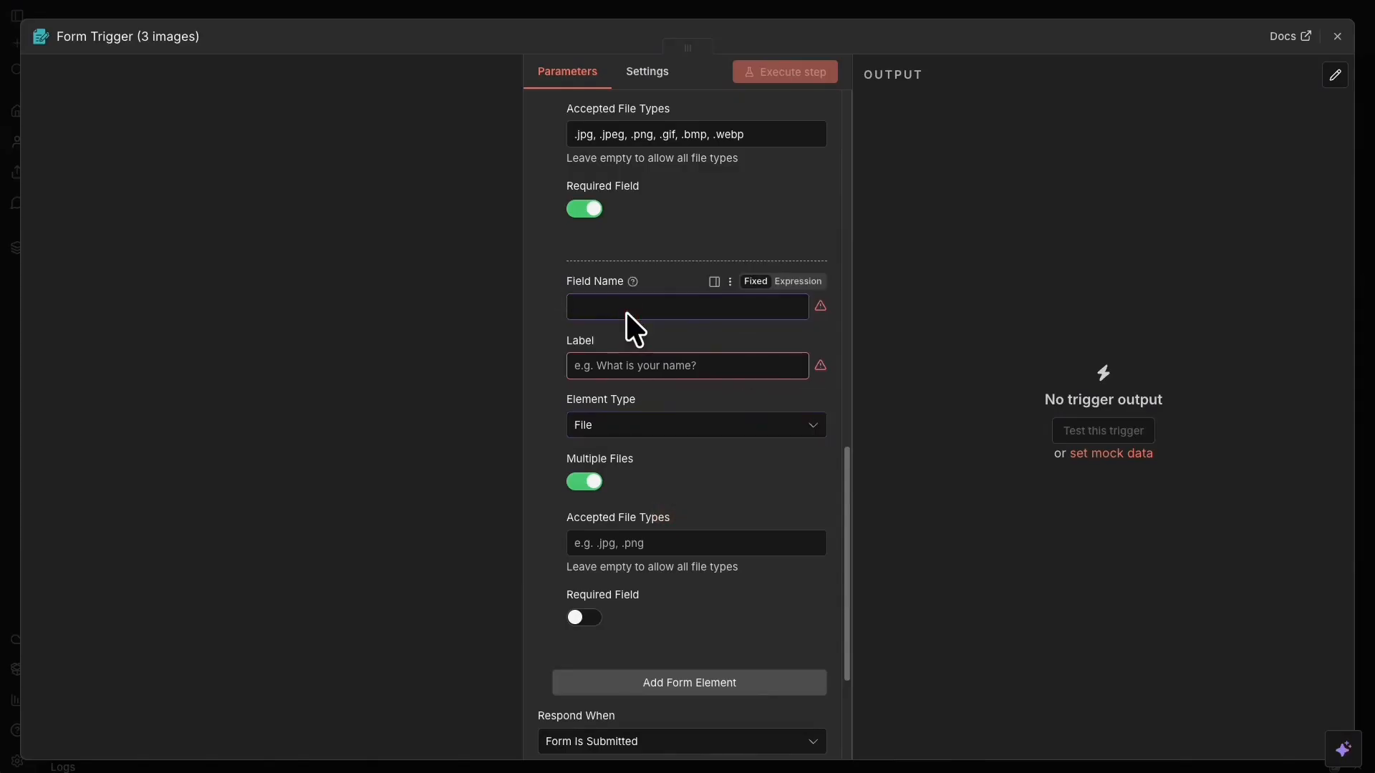
{"action": "type", "text": "Image3"}
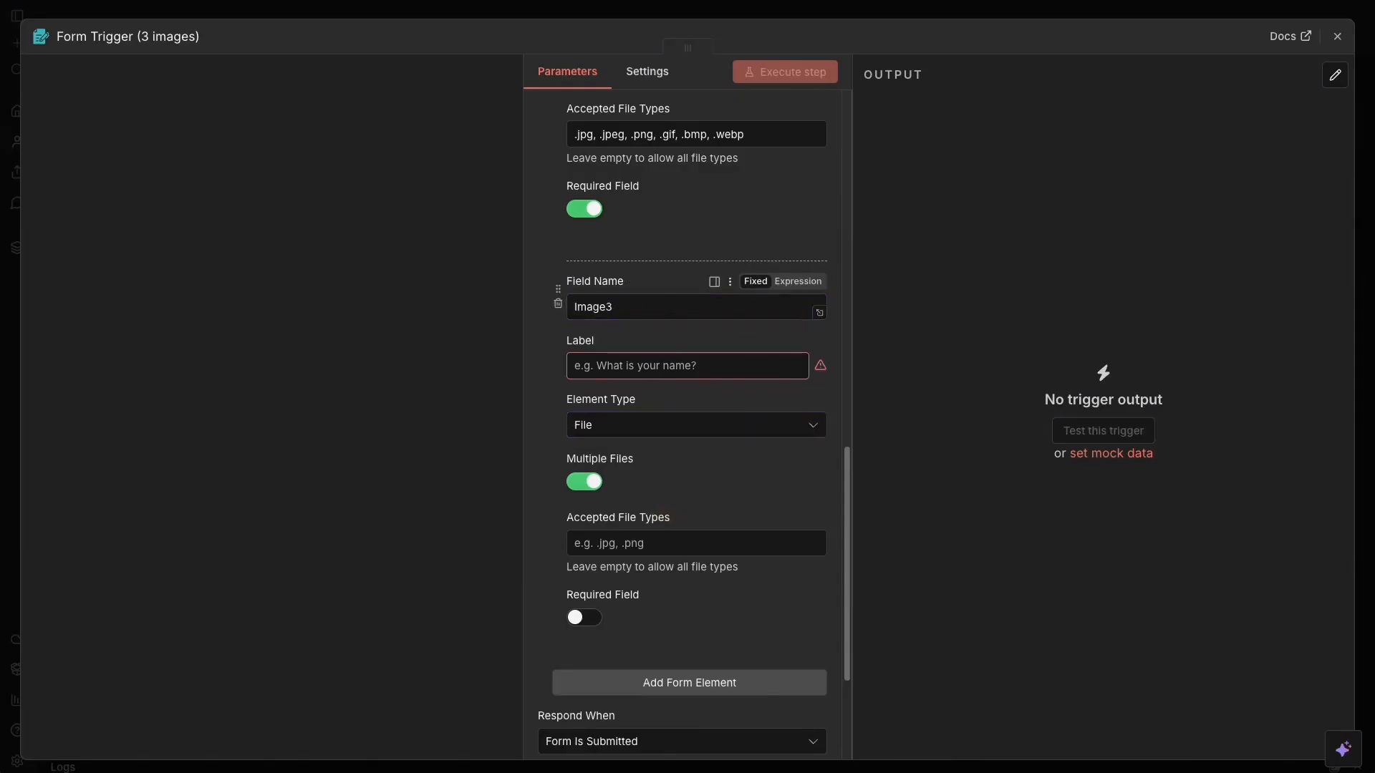
{"action": "left_click", "coordinate": [655, 368]}
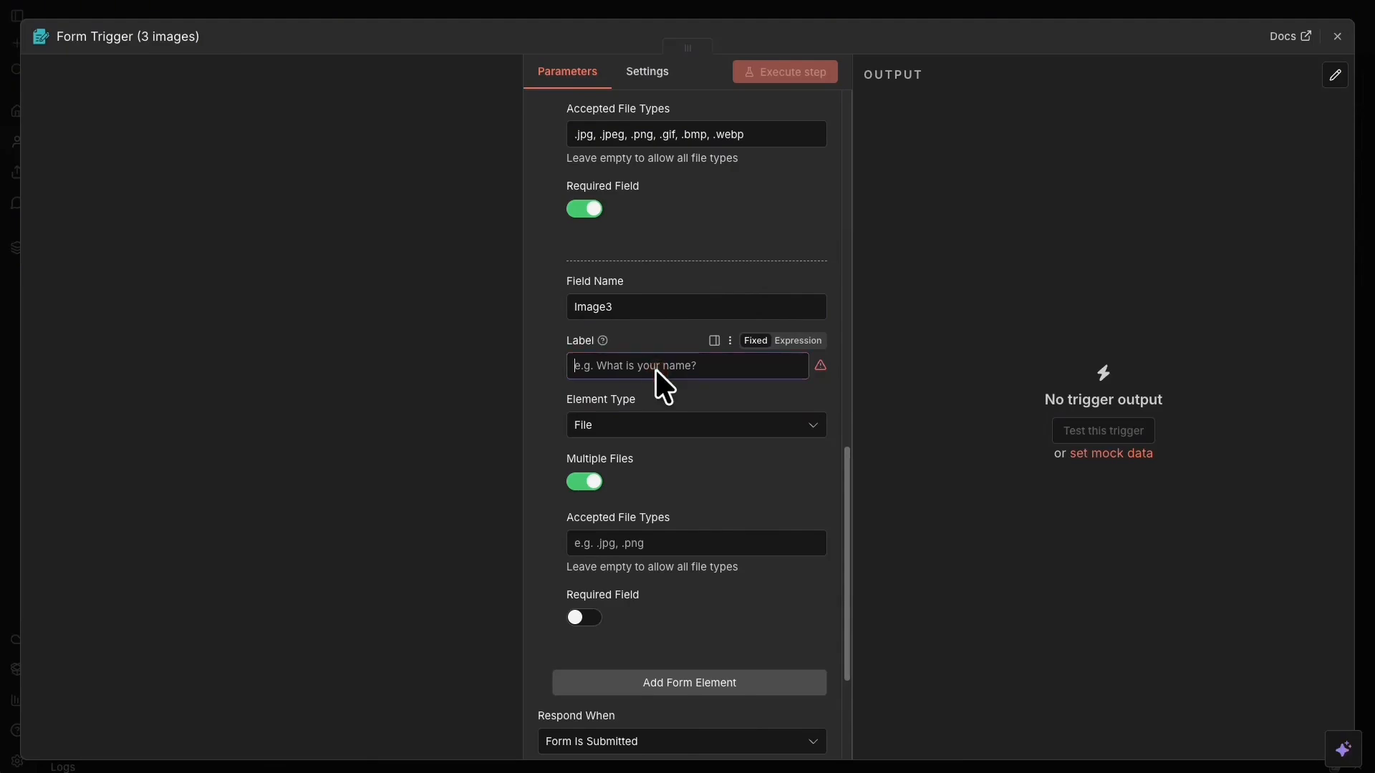
{"action": "type", "text": "Image"}
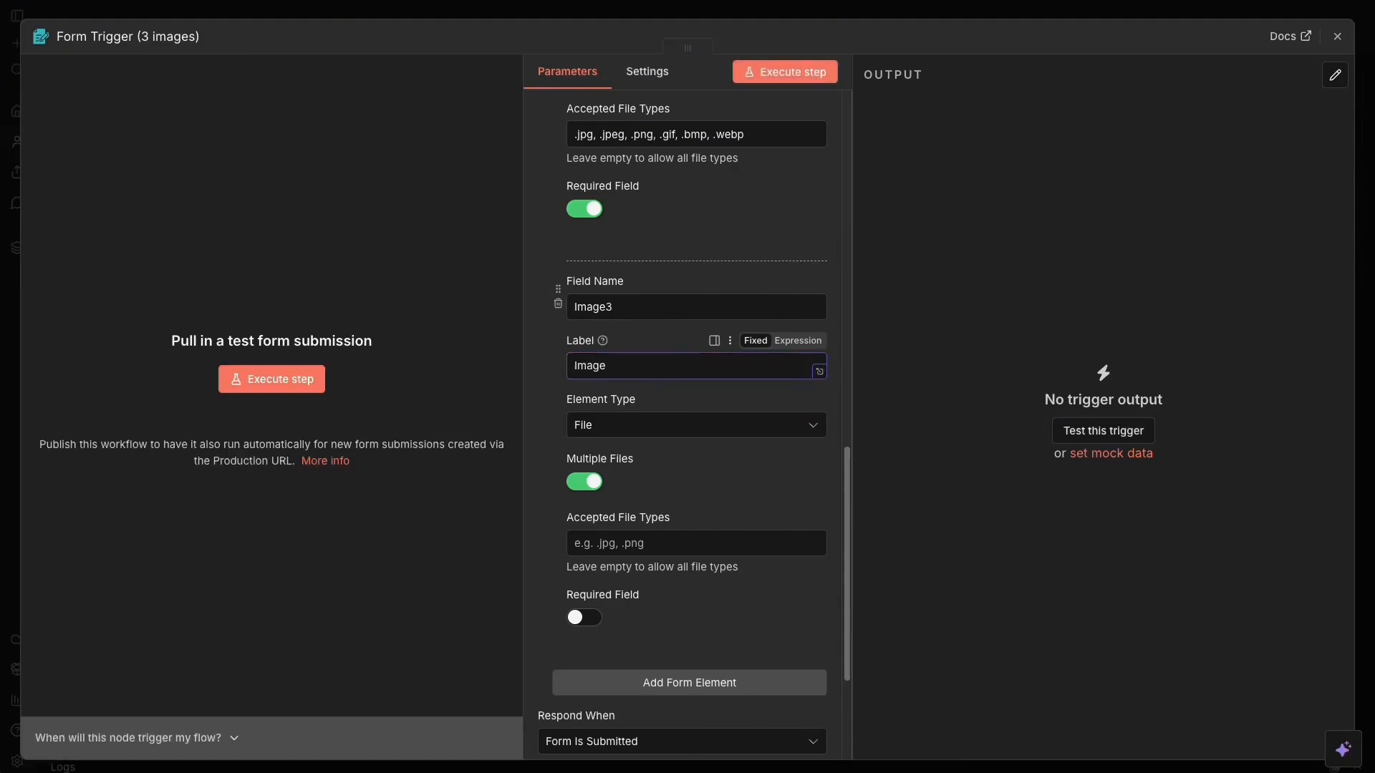
{"action": "type", "text": " 3"}
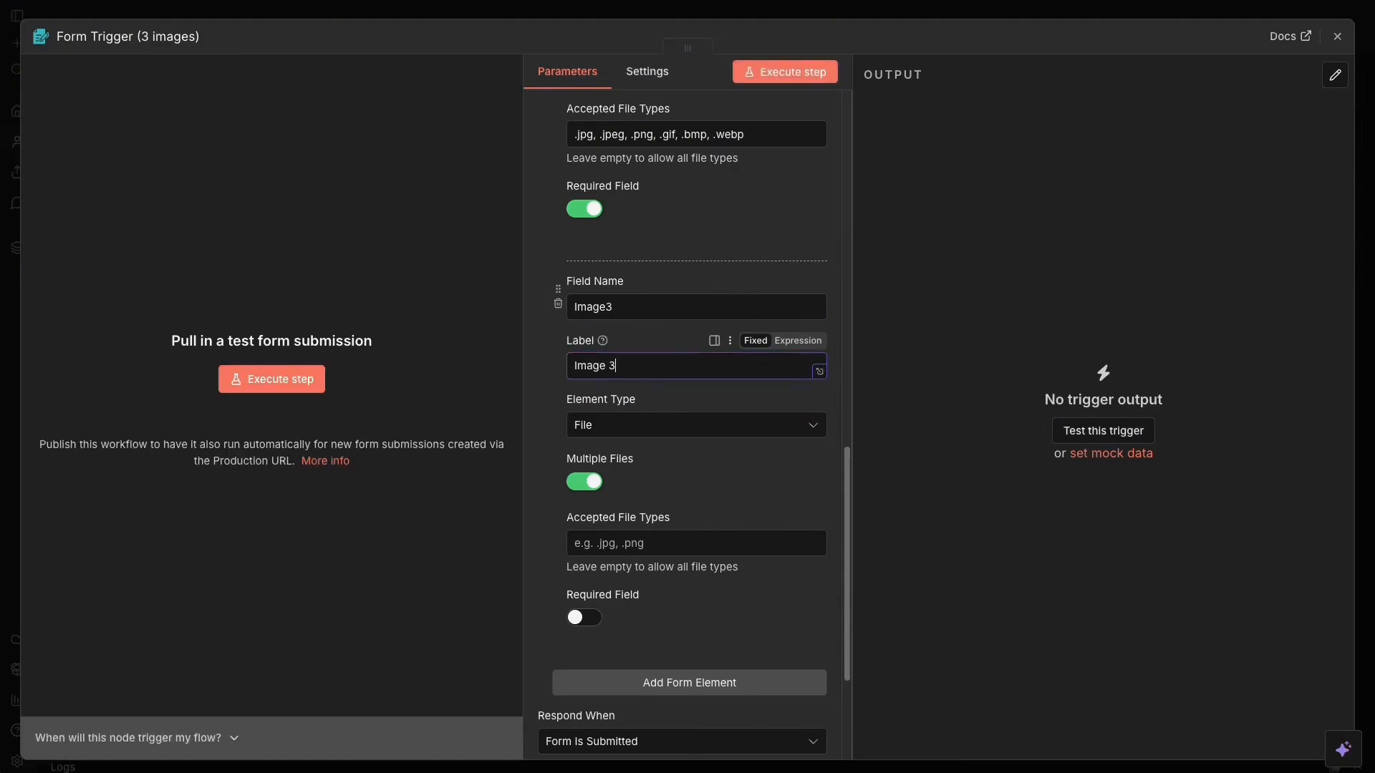
Make Image 3 single-file, required, and accepting the pasted image extensions.
{"action": "left_click", "coordinate": [583, 482]}
{"action": "left_click", "coordinate": [582, 618]}
{"action": "left_click", "coordinate": [610, 544]}
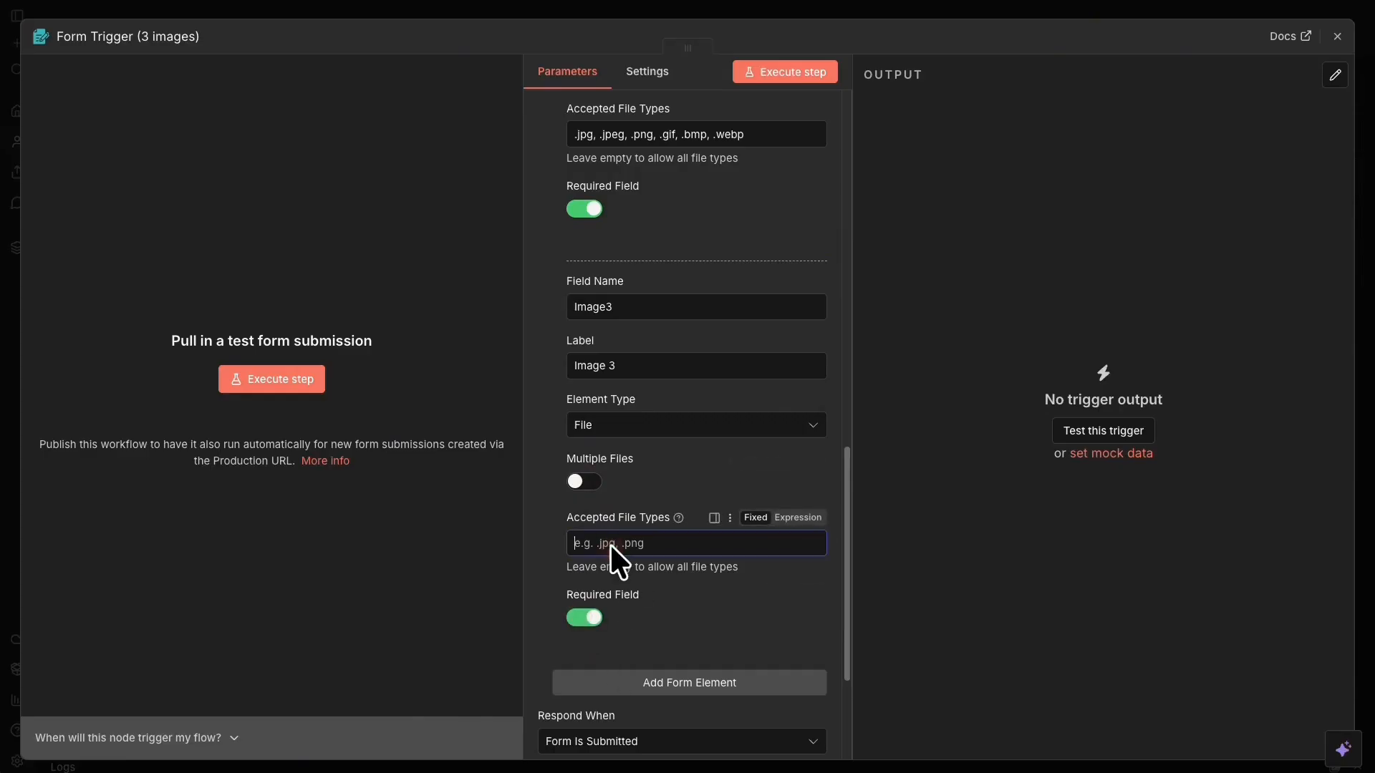
{"action": "type", "text": ".jpg, .jpeg, .png, .gif, .bmp, .webp"}
{"action": "scroll", "coordinate": [688, 444], "scroll_direction": "down", "scroll_amount": 3}
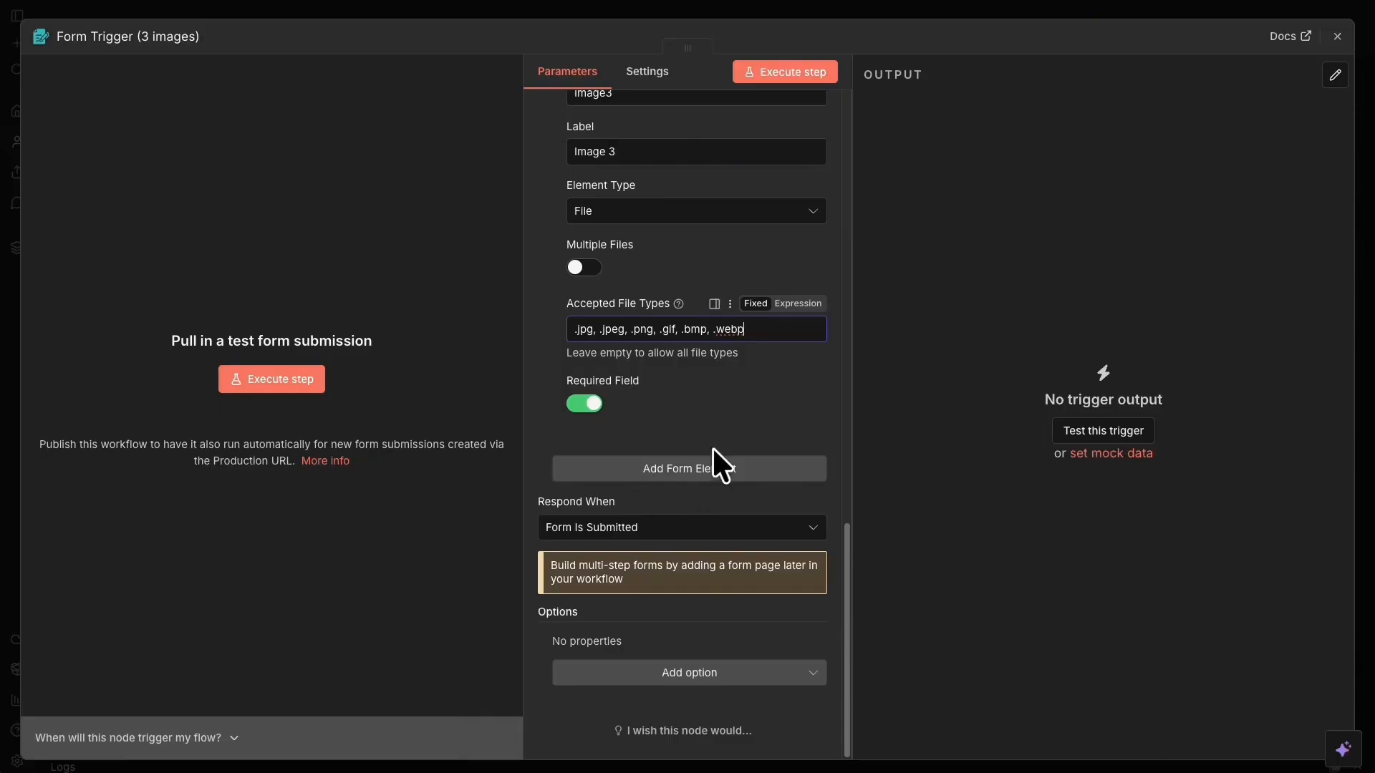
Add a Text form element named 'note' labelled 'Optional Notes'.
{"action": "left_click", "coordinate": [720, 470]}
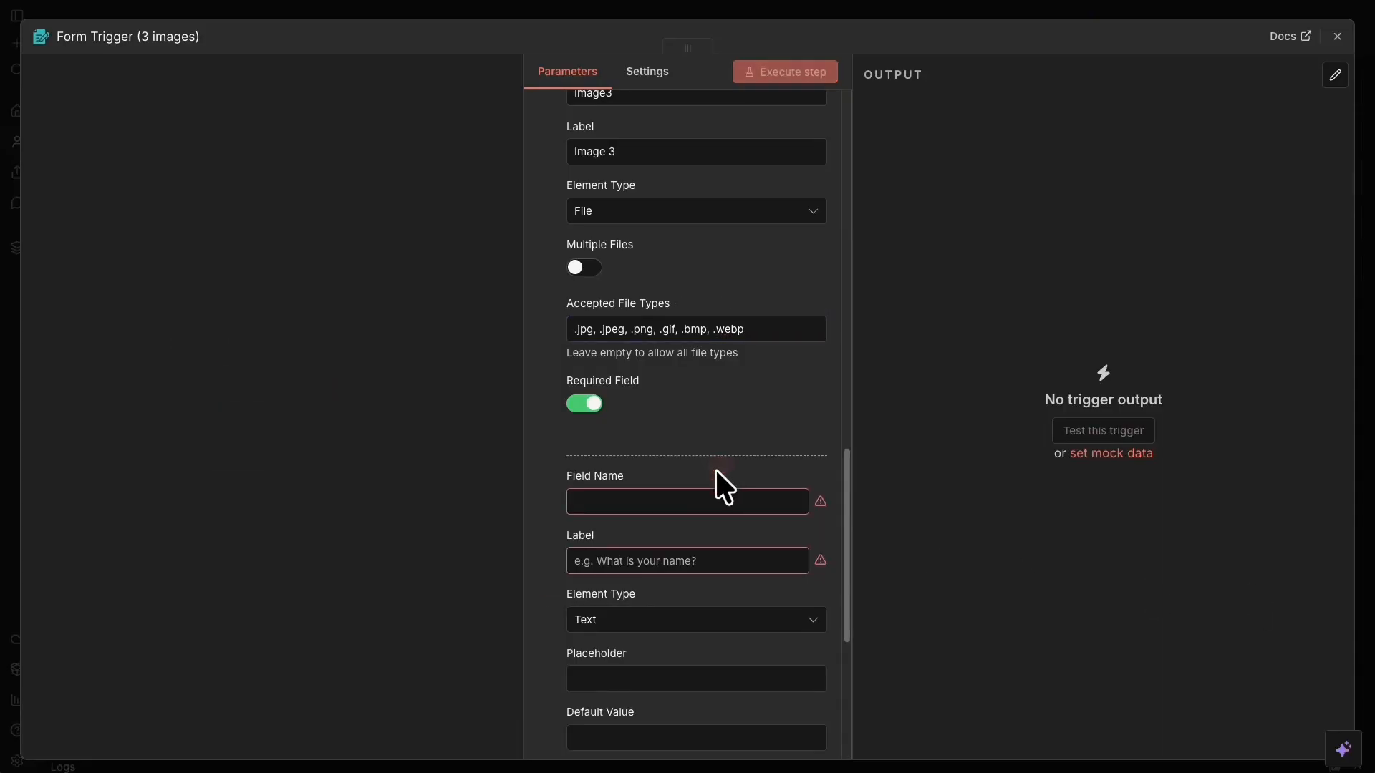
{"action": "left_click", "coordinate": [630, 633]}
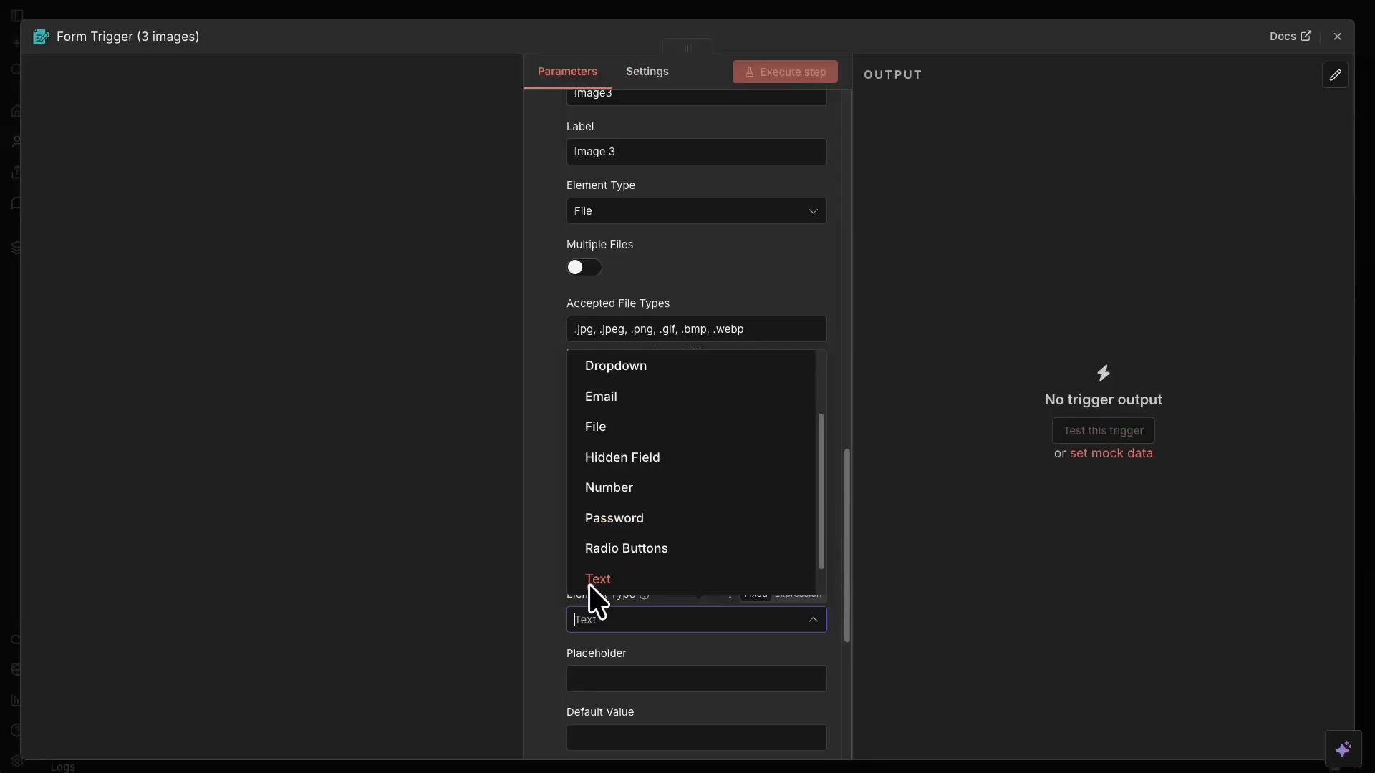
{"action": "left_click", "coordinate": [542, 568]}
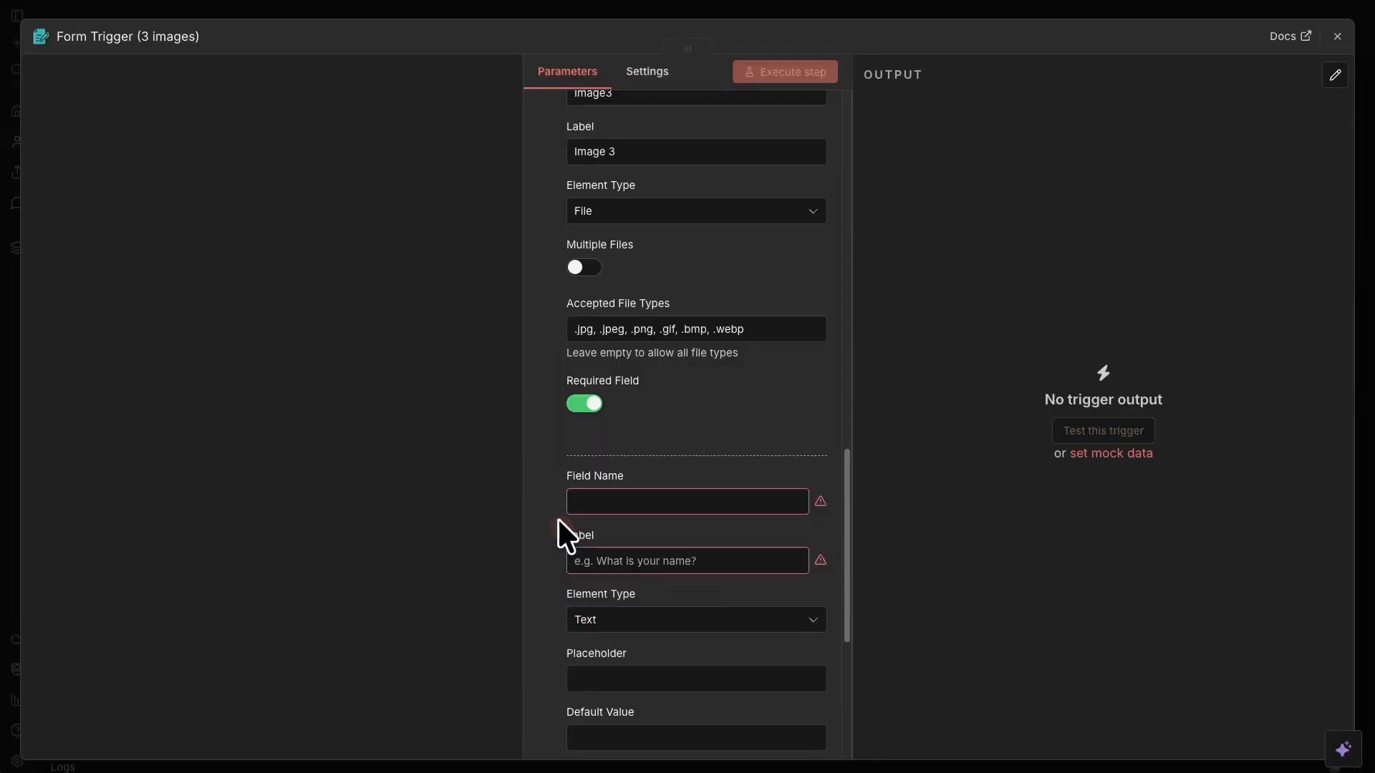
{"action": "left_click", "coordinate": [630, 499]}
{"action": "type", "text": "notes"}
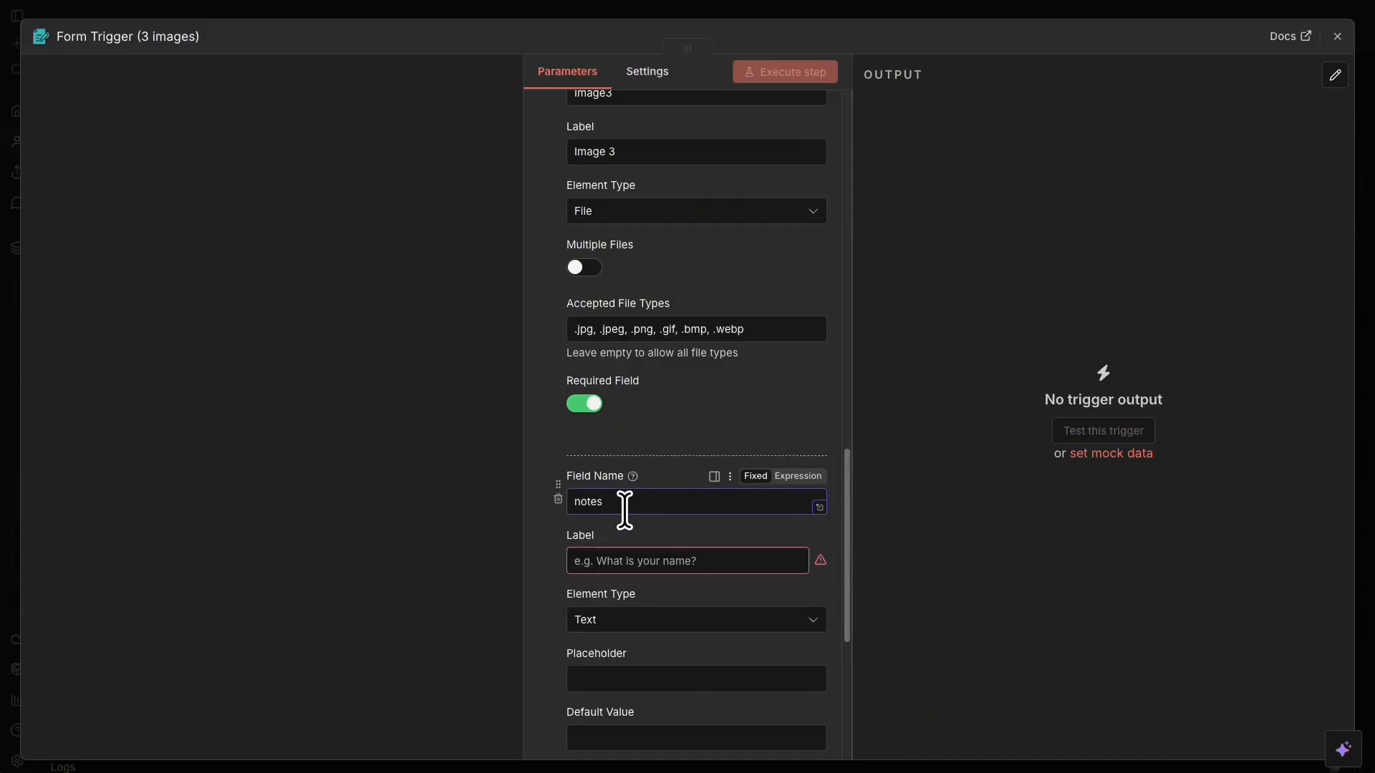
{"action": "left_click", "coordinate": [616, 565]}
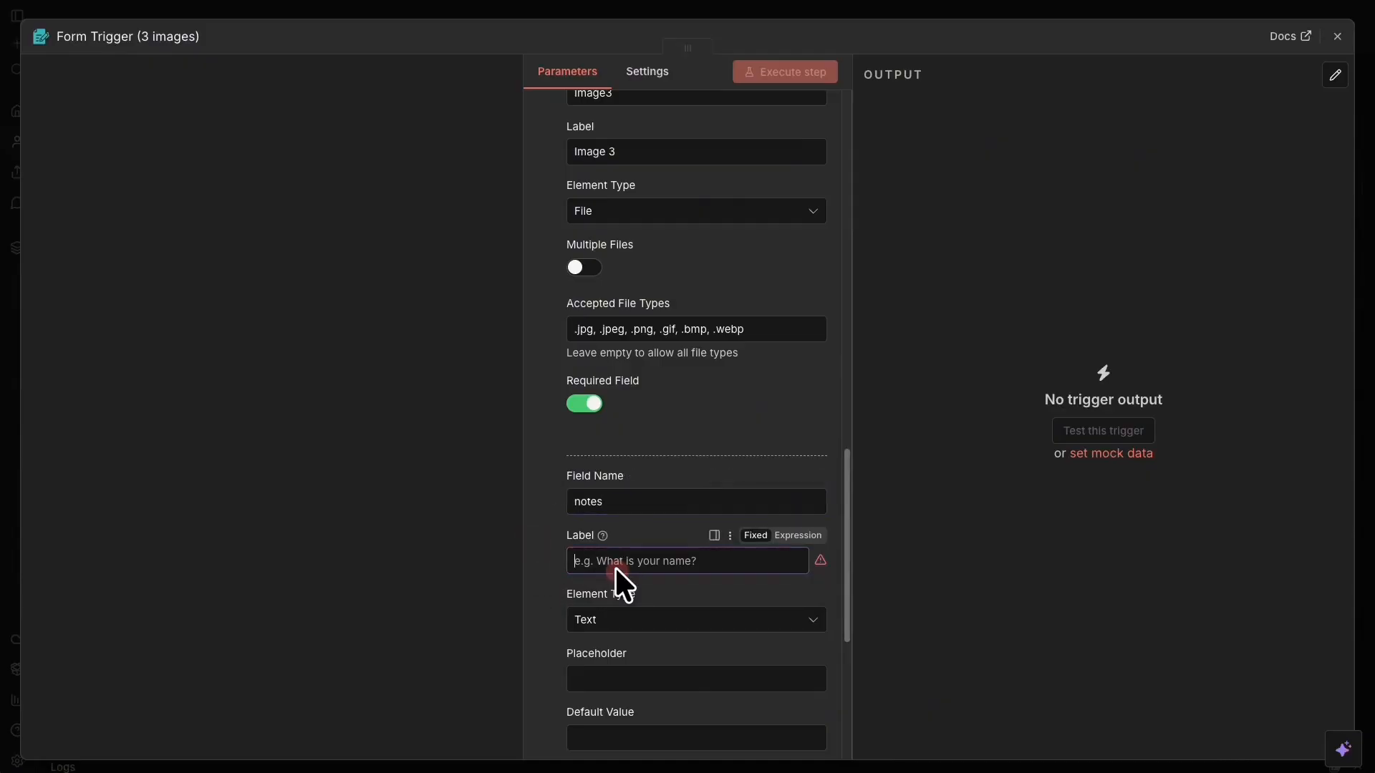
{"action": "type", "text": "Op"}
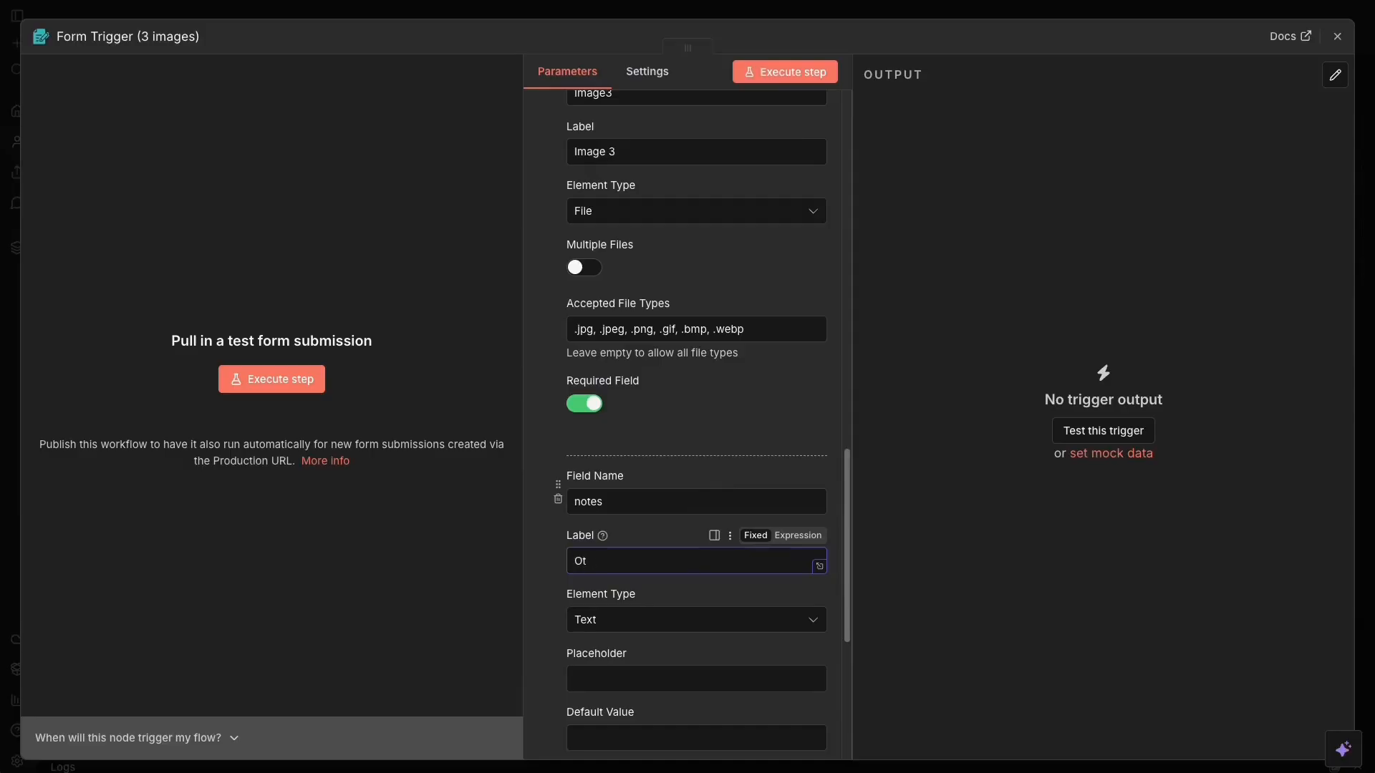
{"action": "type", "text": "tional Notes"}
{"action": "scroll", "coordinate": [688, 364], "scroll_direction": "down", "scroll_amount": 3}
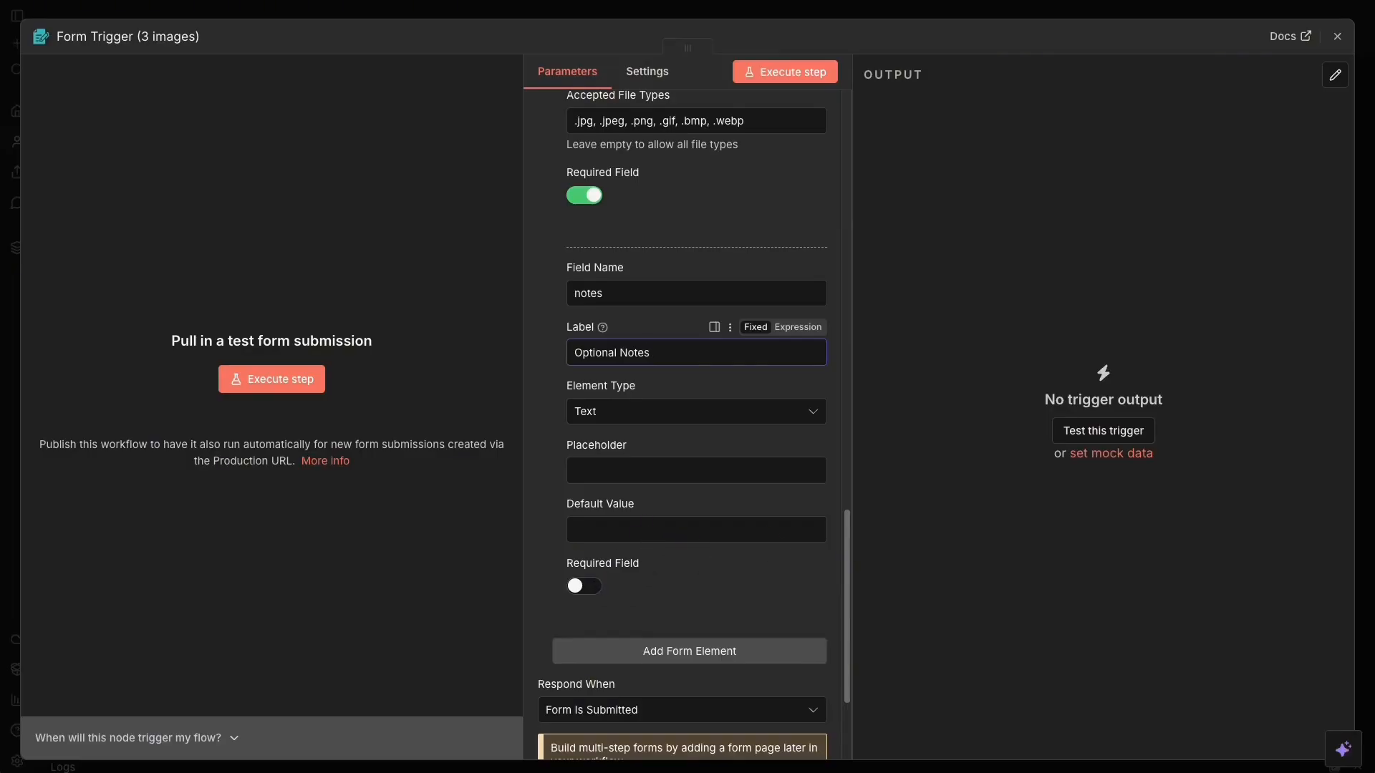
{"action": "scroll", "coordinate": [627, 442], "scroll_direction": "down", "scroll_amount": 3}
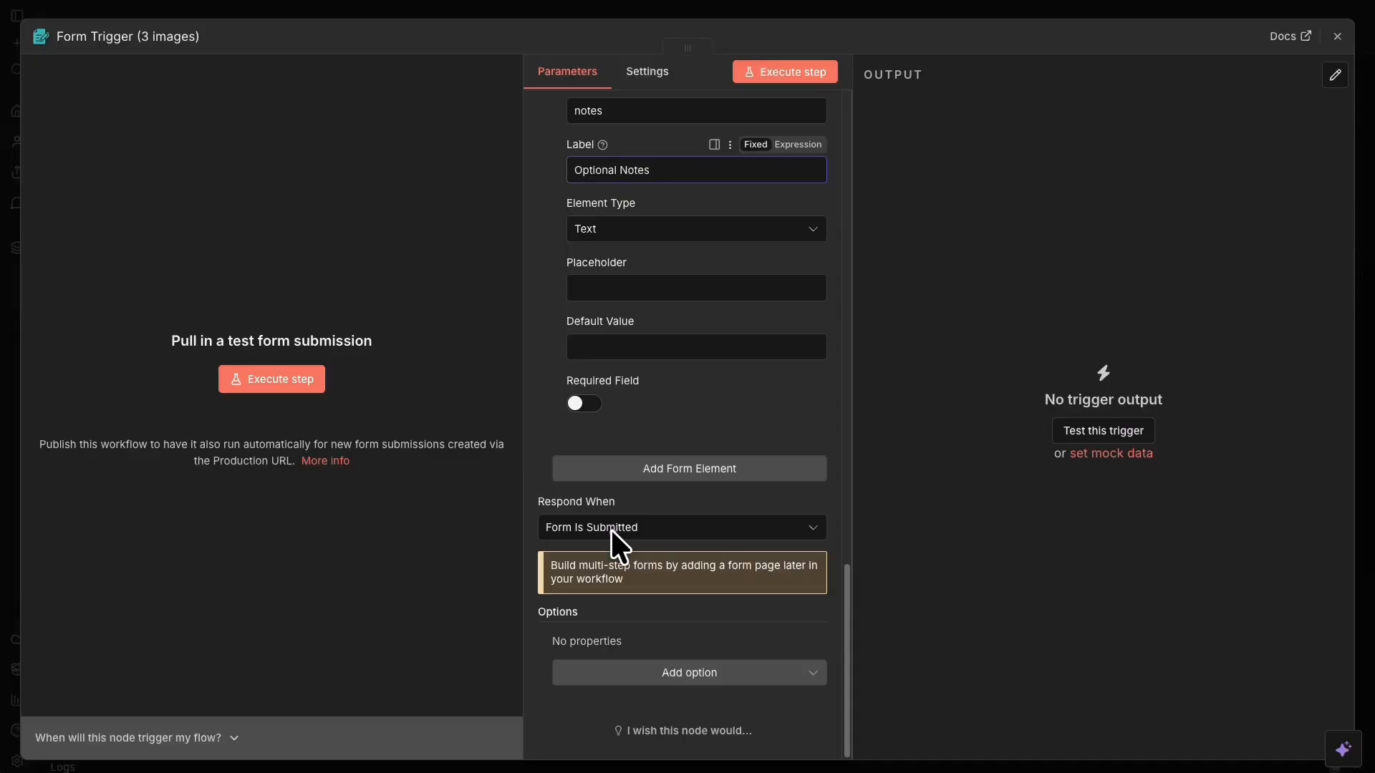
Add a Button Label option and change it from Submit to 'Analyze Images'.
{"action": "left_click", "coordinate": [671, 674]}
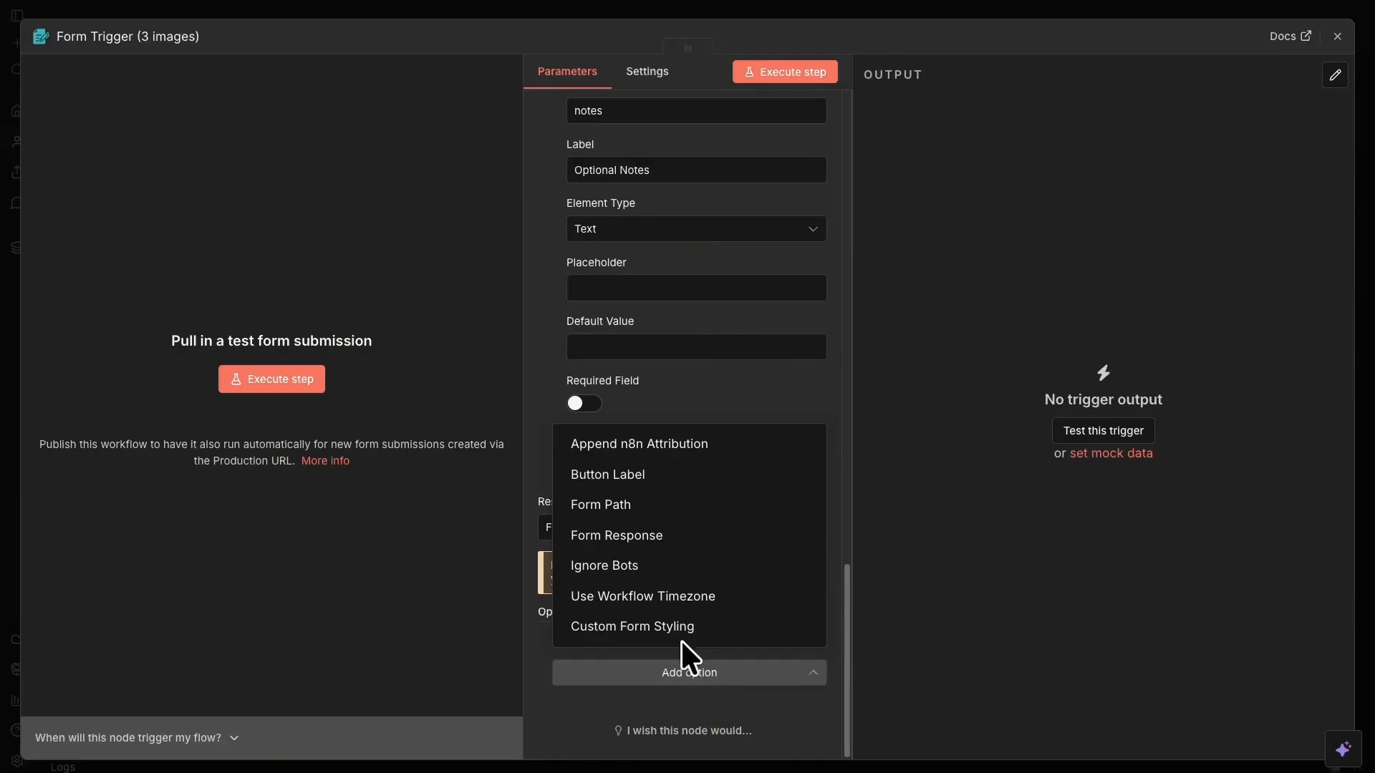
{"action": "left_click", "coordinate": [700, 479]}
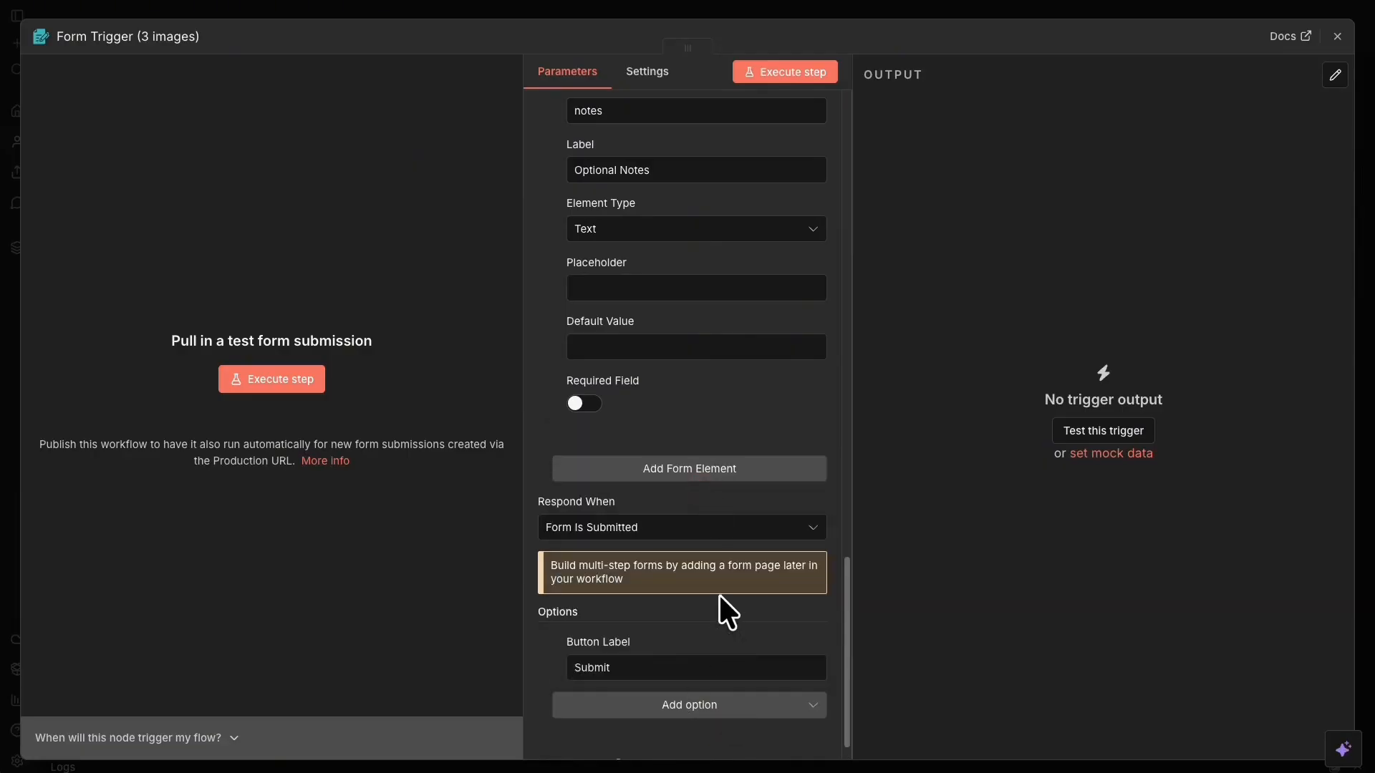
{"action": "scroll", "coordinate": [719, 594], "scroll_direction": "down", "scroll_amount": 1}
{"action": "left_click", "coordinate": [648, 643]}
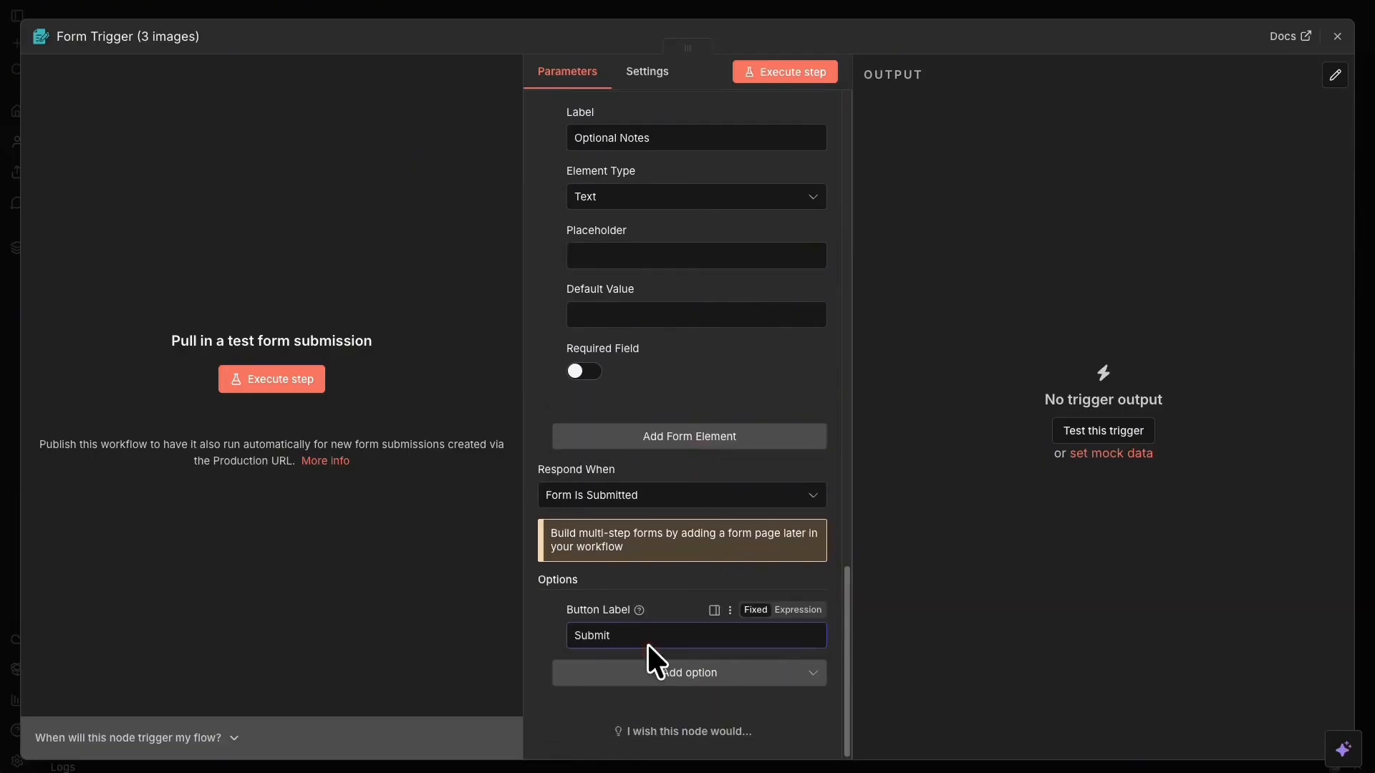
{"action": "key", "text": "BackSpace"}
{"action": "key", "text": "BackSpace"}
{"action": "key", "text": "BackSpace"}
{"action": "key", "text": "BackSpace"}
{"action": "key", "text": "BackSpace"}
{"action": "key", "text": "BackSpace"}
{"action": "type", "text": "Anam"}
{"action": "type", "text": "y"}
{"action": "type", "text": "ze Images"}
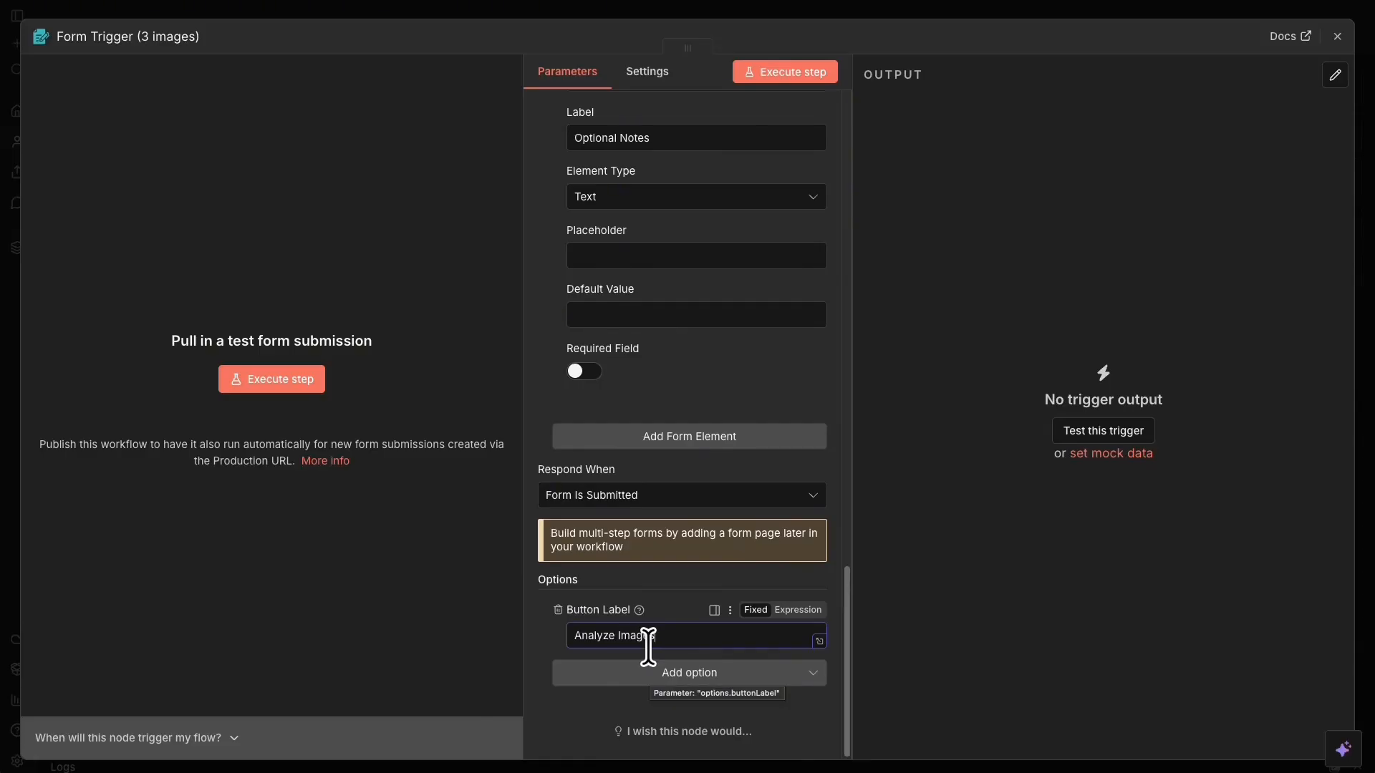
{"action": "right_click", "coordinate": [787, 102]}
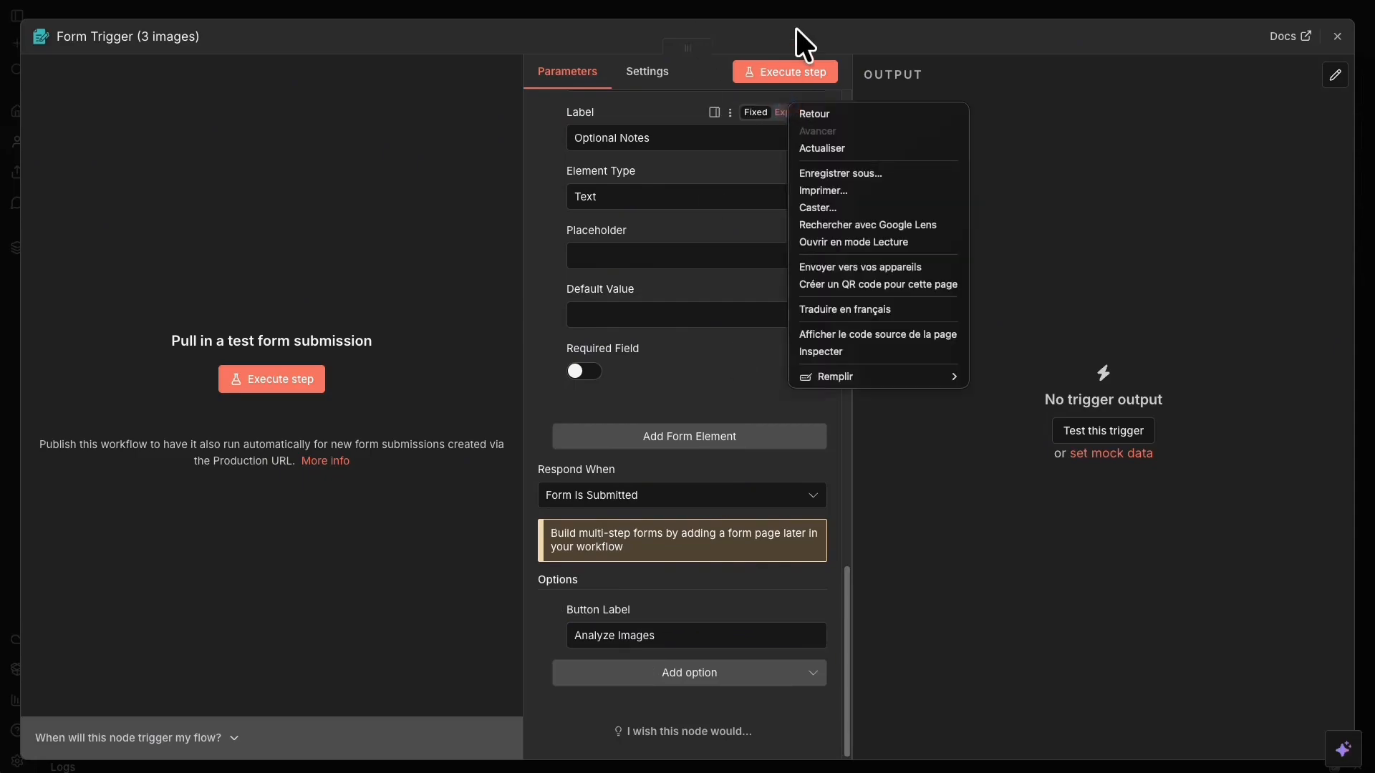
Run the trigger to open the test form and try submitting it empty.
{"action": "left_click", "coordinate": [796, 28]}
{"action": "left_click", "coordinate": [788, 72]}
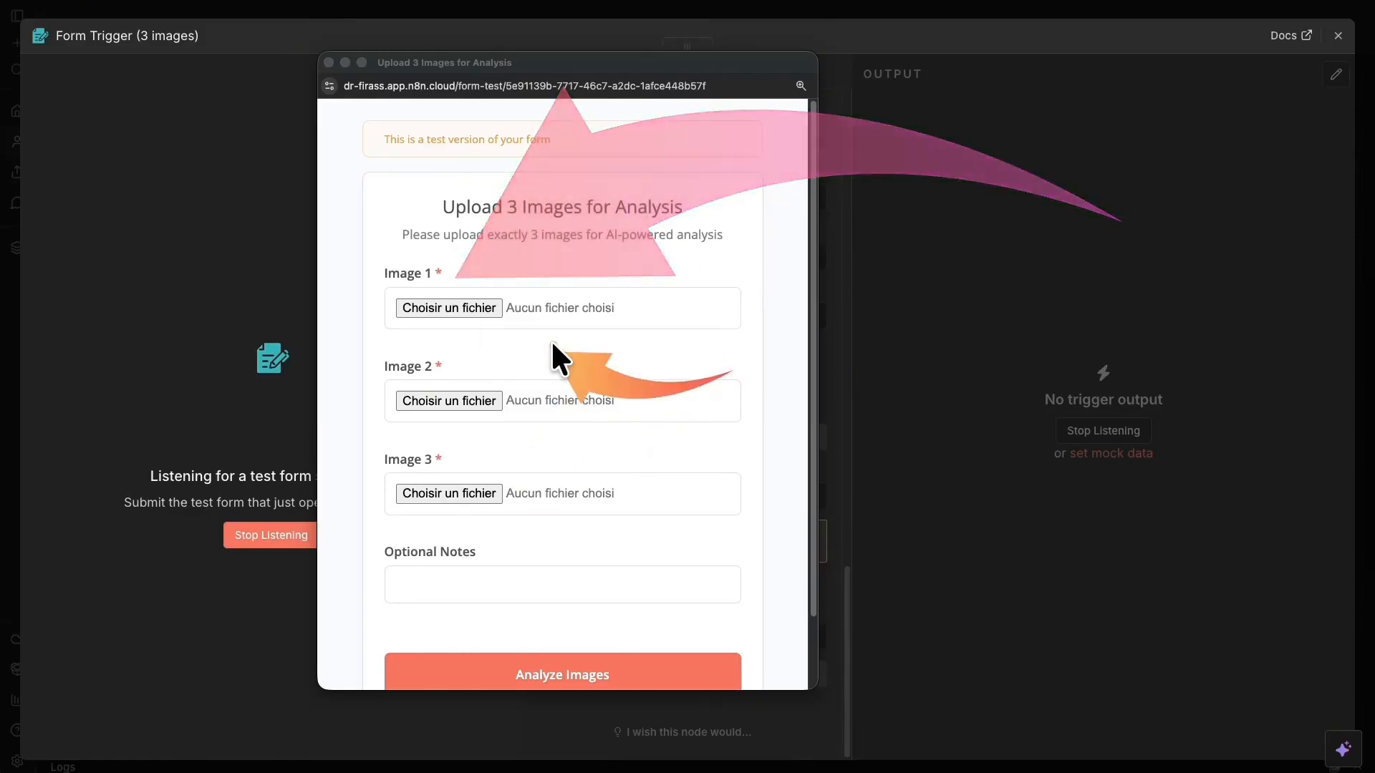
{"action": "left_click", "coordinate": [637, 479]}
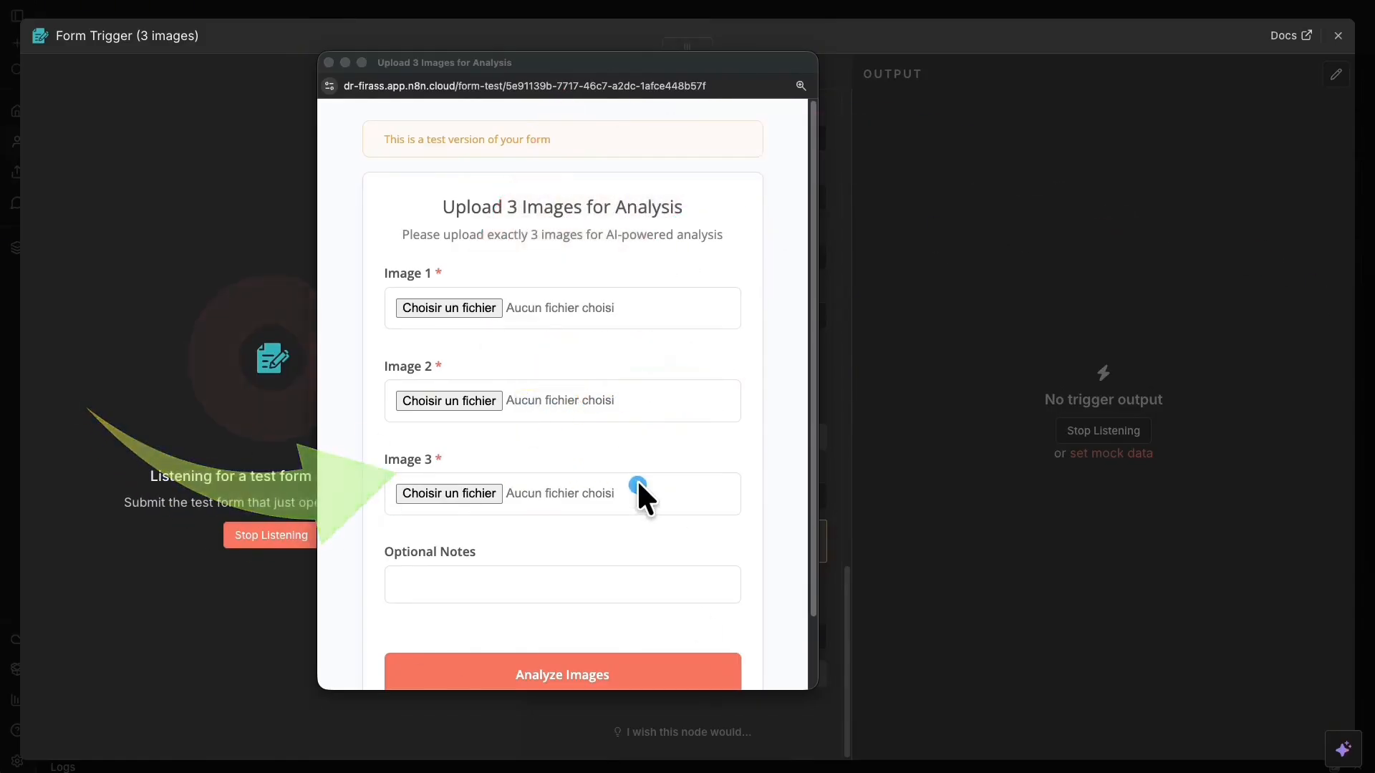
{"action": "scroll", "coordinate": [636, 483], "scroll_direction": "down", "scroll_amount": 2}
{"action": "left_click", "coordinate": [554, 600]}
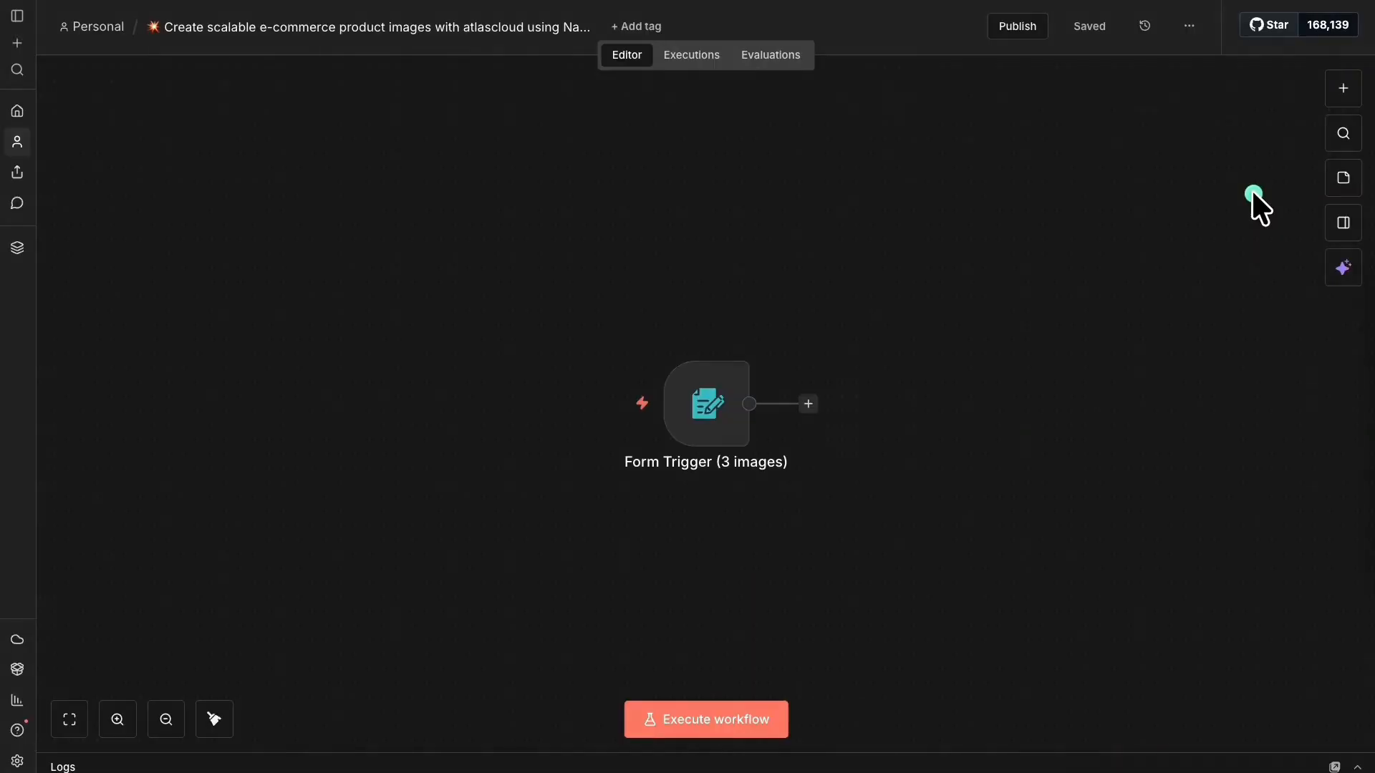
Reopen the test form, attach img.jpg and two bag photos as Images 1–3, and submit.
{"action": "right_click", "coordinate": [712, 424]}
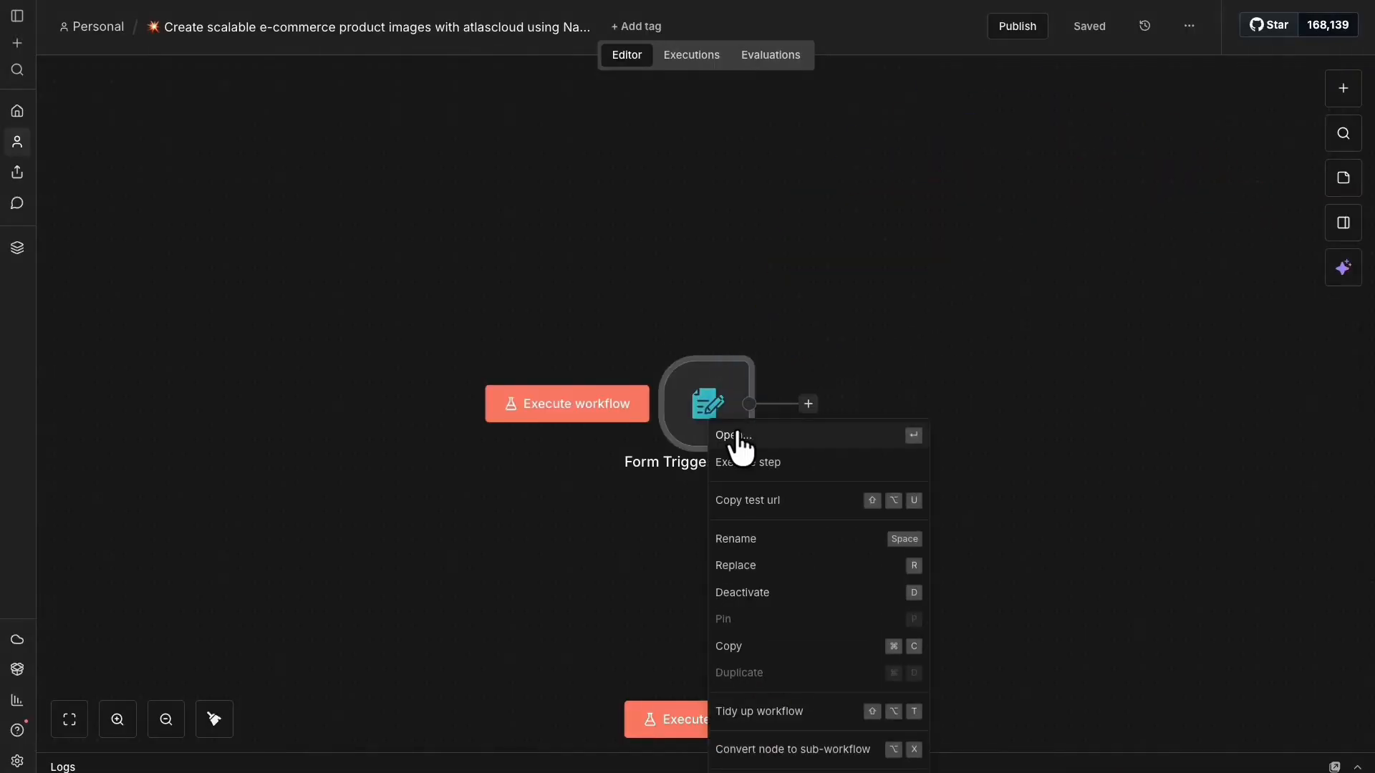
{"action": "left_click", "coordinate": [785, 464]}
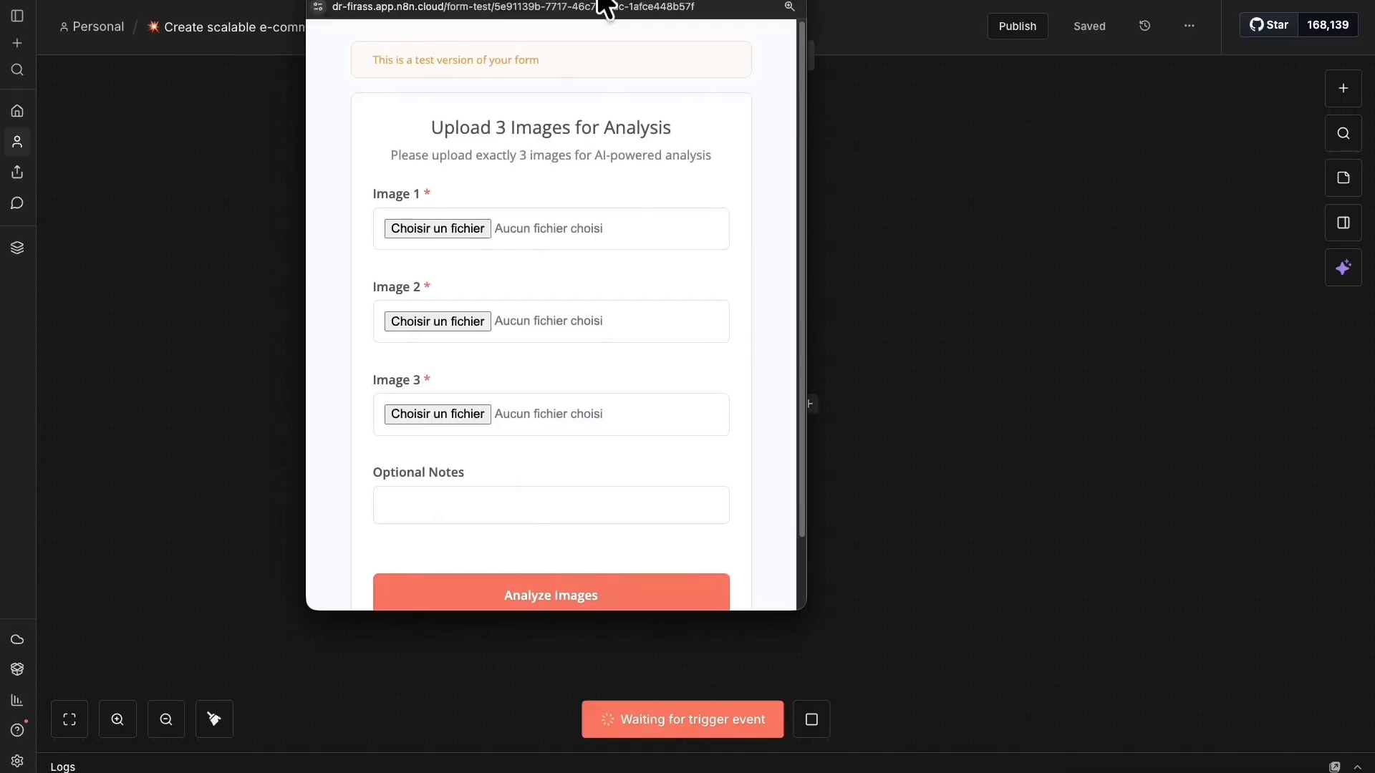
{"action": "left_click", "coordinate": [526, 315]}
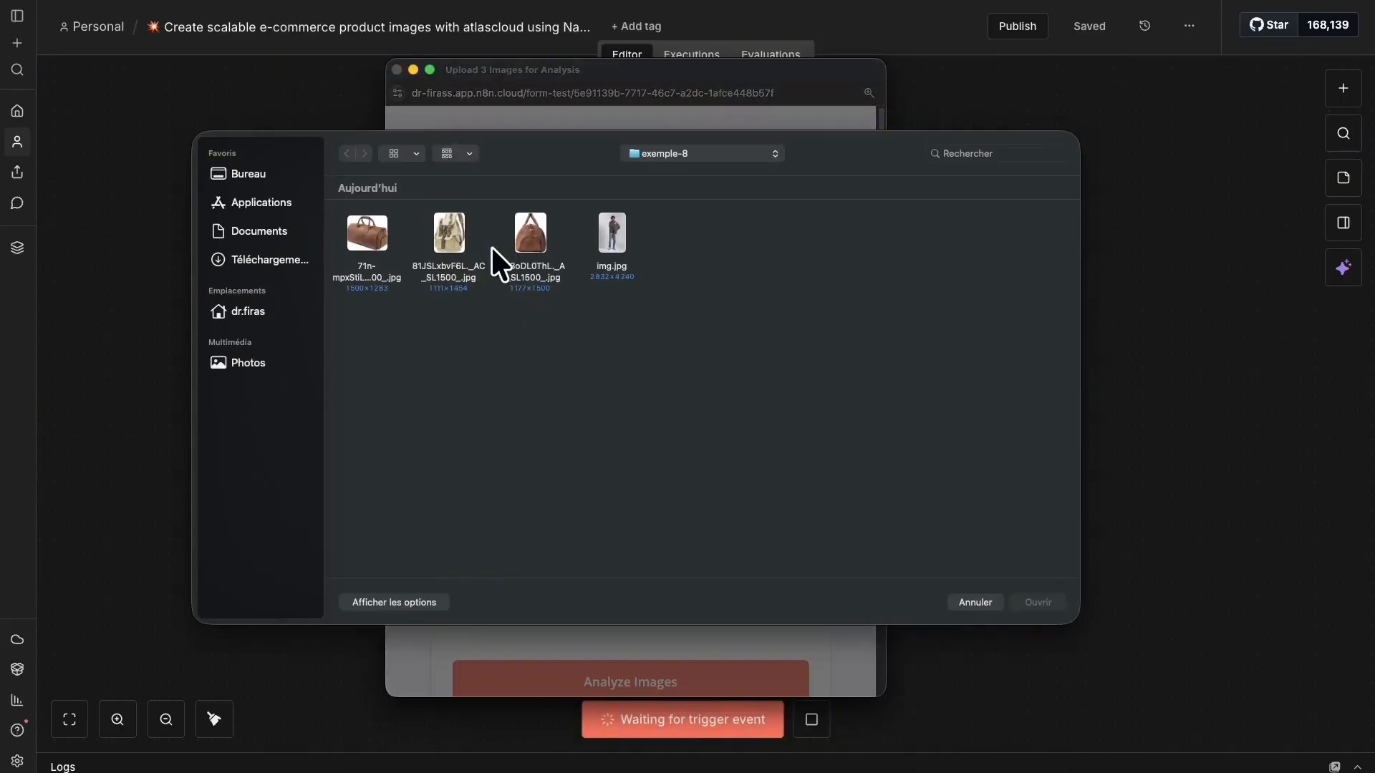
{"action": "left_click", "coordinate": [624, 223]}
{"action": "left_click", "coordinate": [1039, 603]}
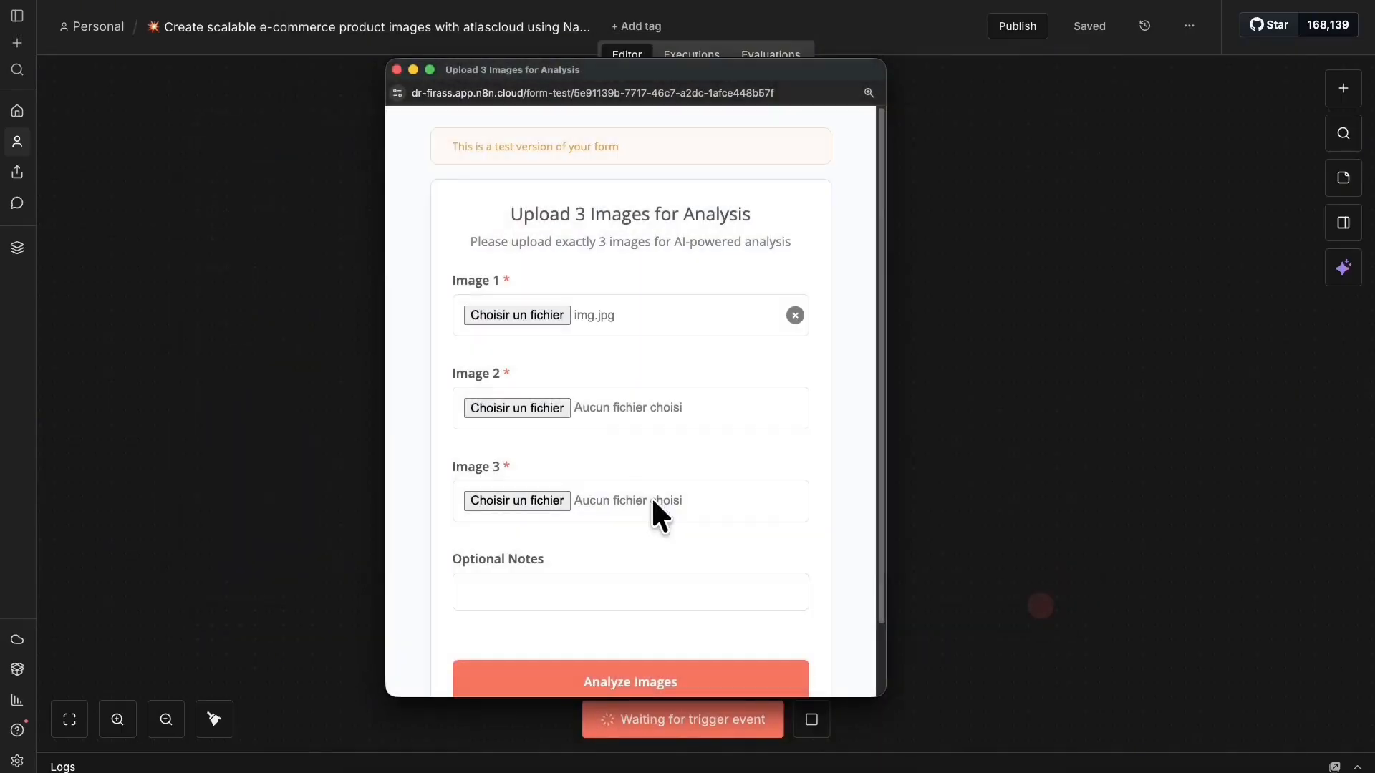
{"action": "left_click", "coordinate": [539, 409]}
{"action": "left_click", "coordinate": [369, 235]}
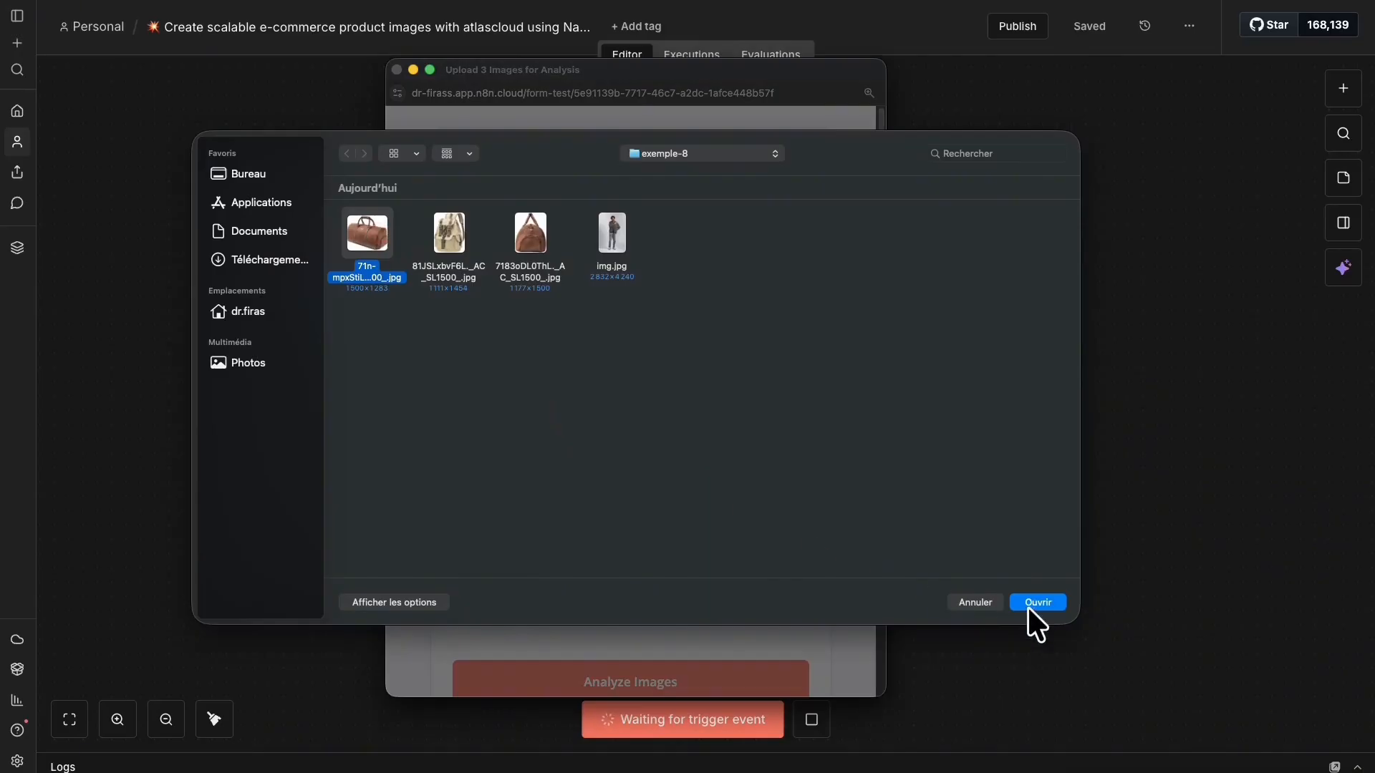
{"action": "left_click", "coordinate": [1040, 603]}
{"action": "left_click", "coordinate": [539, 504]}
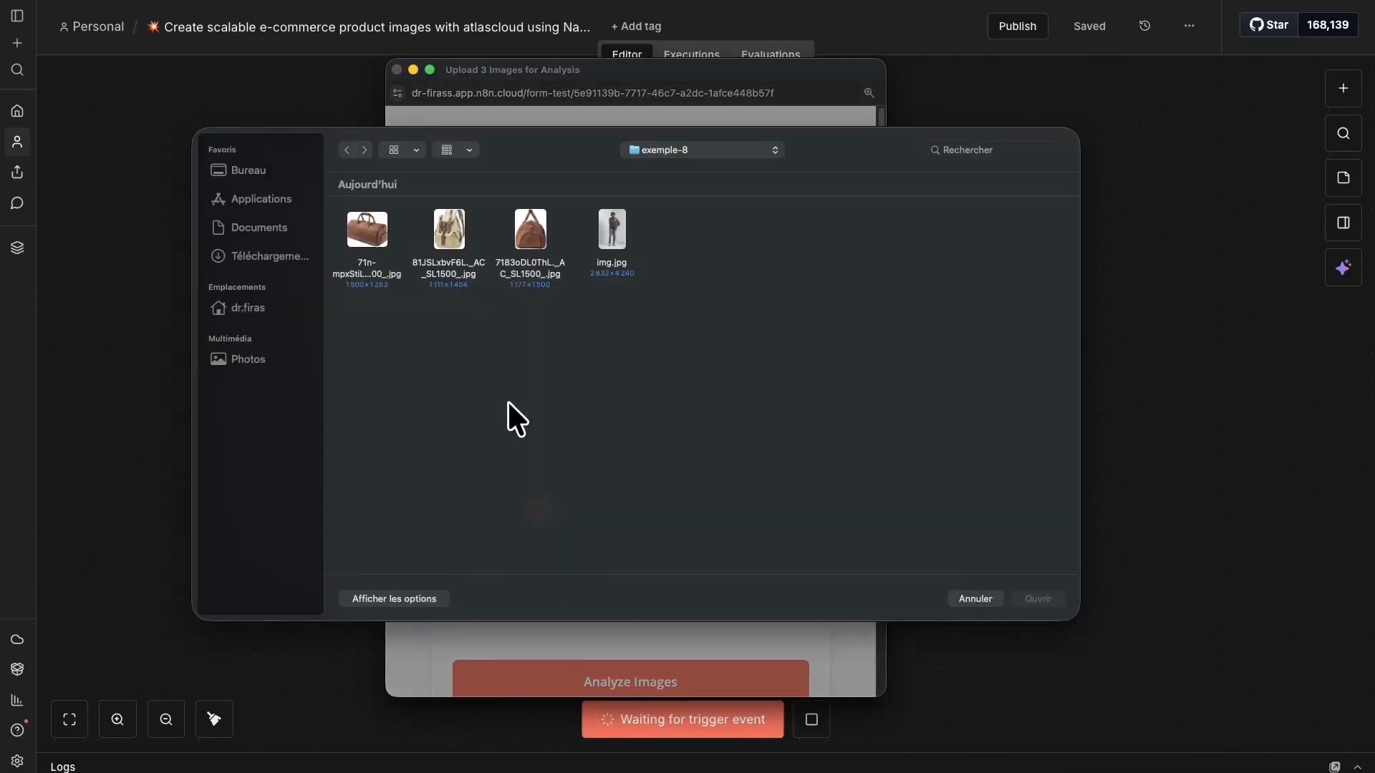
{"action": "left_click", "coordinate": [539, 229]}
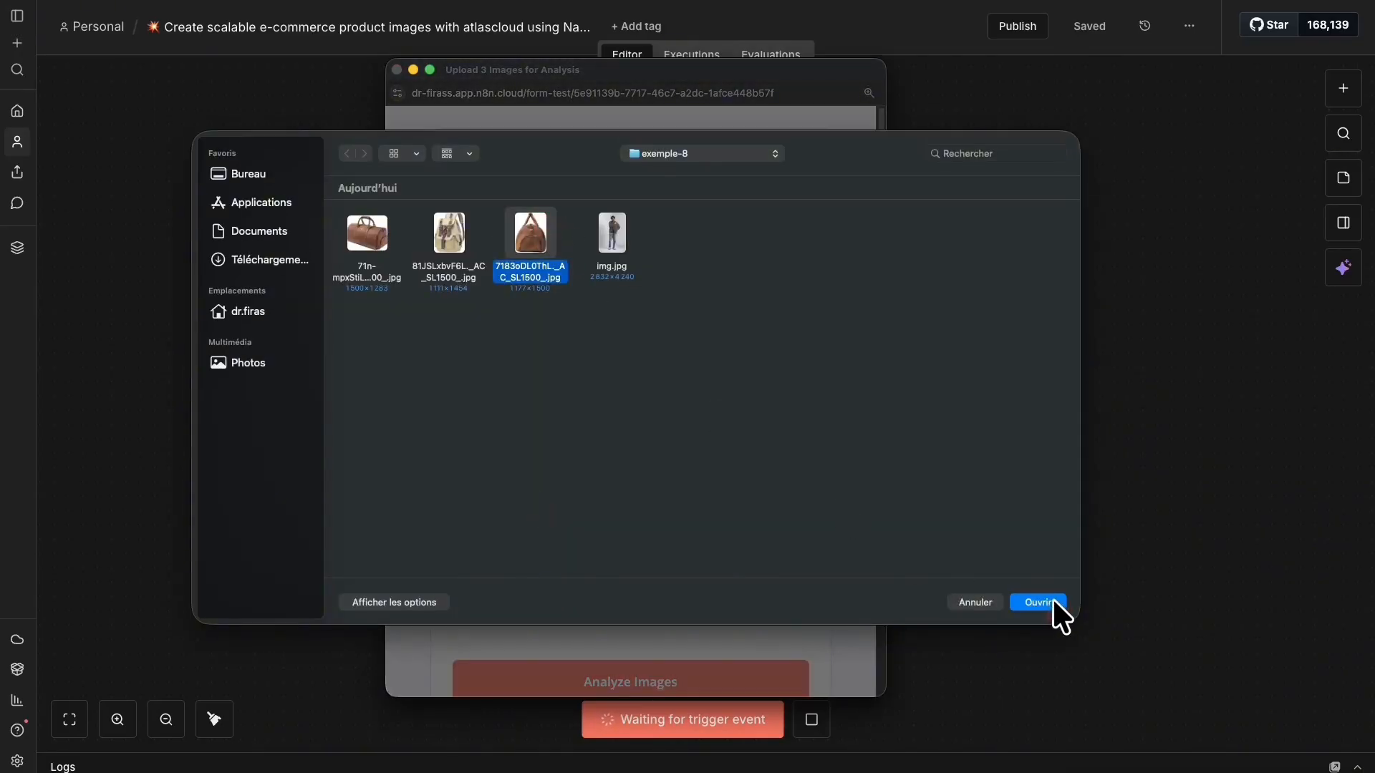
{"action": "left_click", "coordinate": [1017, 603]}
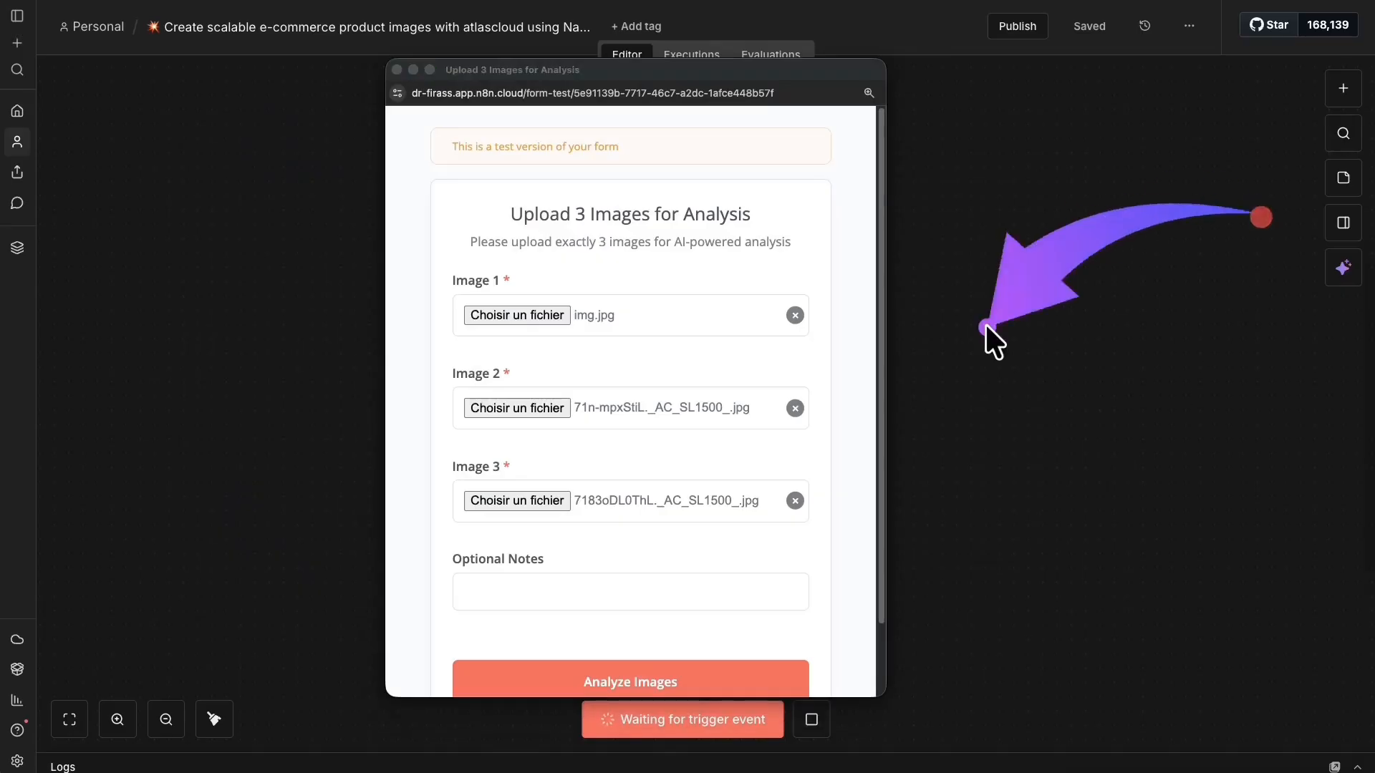
{"action": "left_click", "coordinate": [556, 677]}
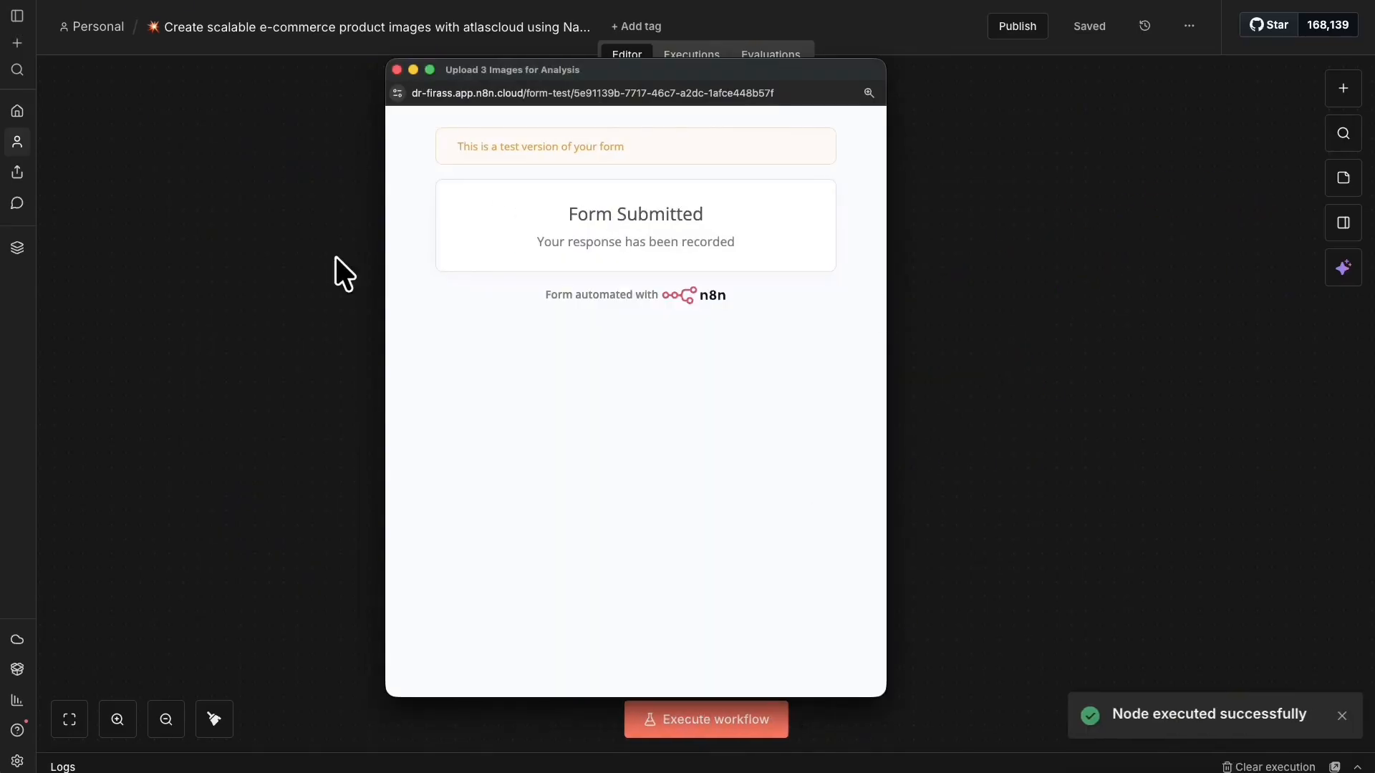
Close the test form, inspect the trigger's output, preview Image3, and close the node.
{"action": "left_click", "coordinate": [91, 492]}
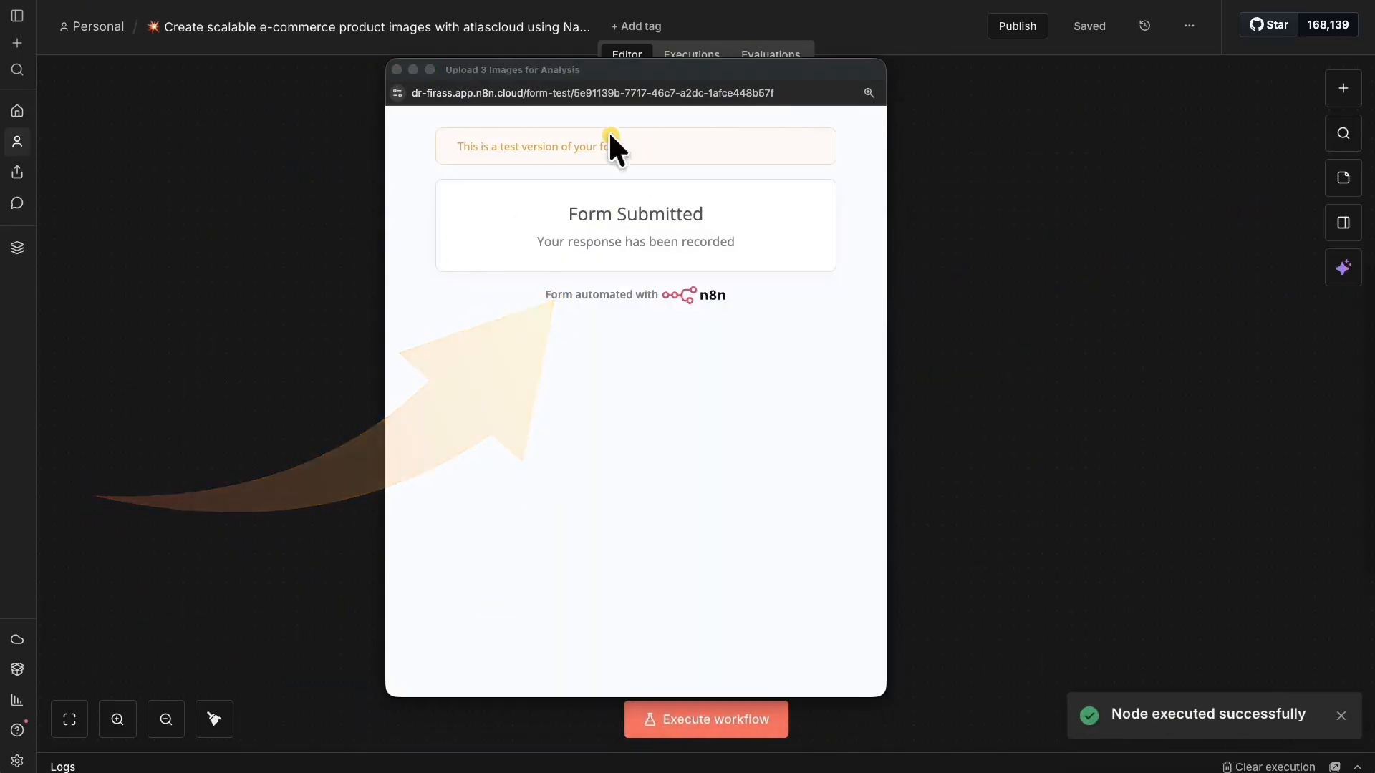
{"action": "left_click", "coordinate": [397, 69]}
{"action": "right_click", "coordinate": [700, 420]}
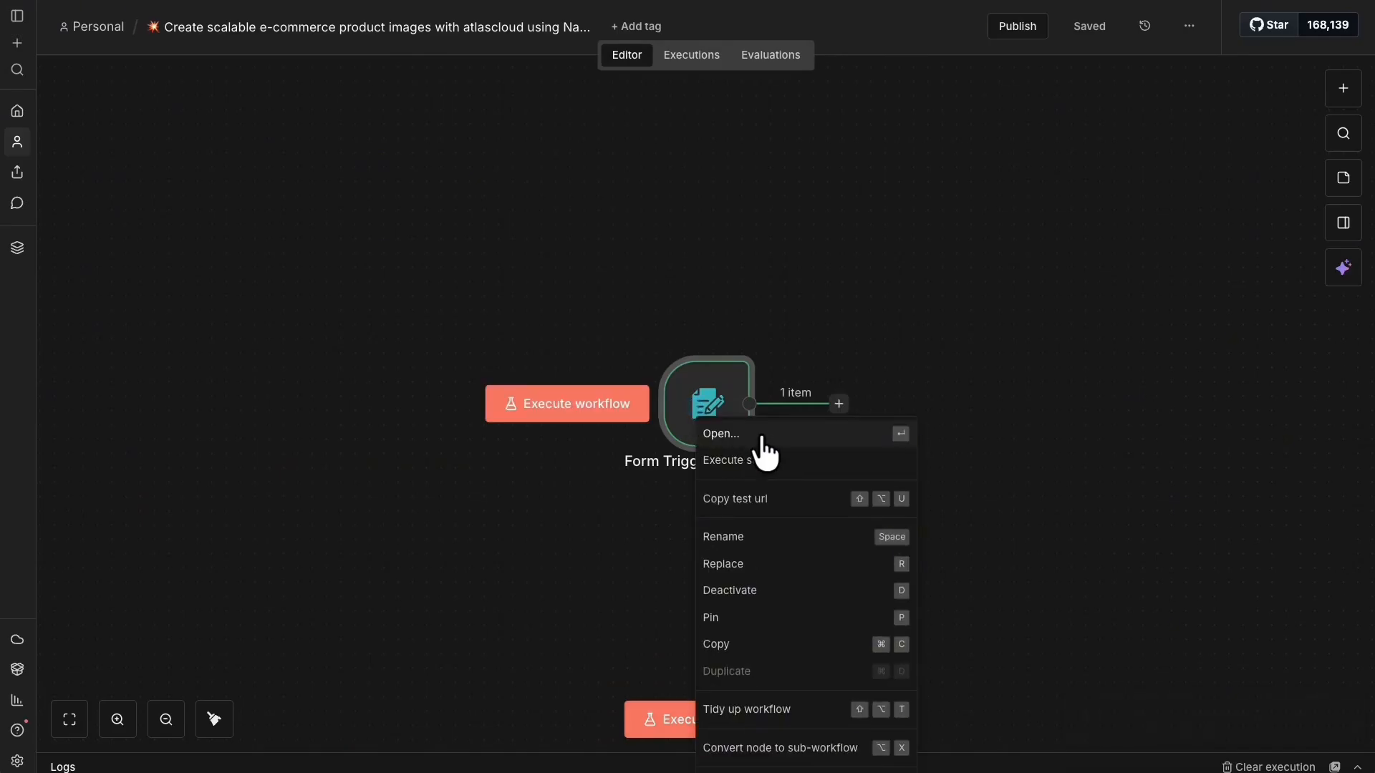
{"action": "left_click", "coordinate": [772, 433]}
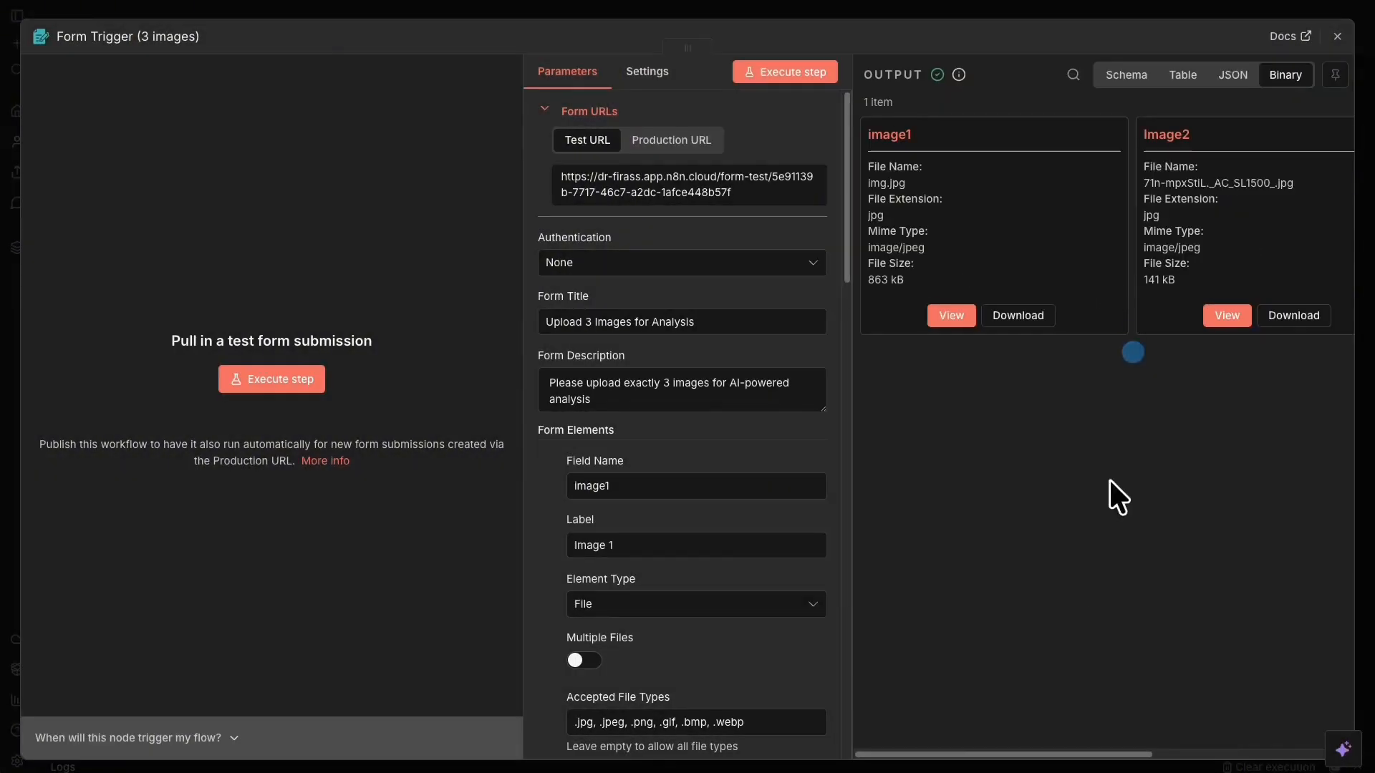
{"action": "left_click_drag", "start_coordinate": [1150, 756], "coordinate": [1364, 757]}
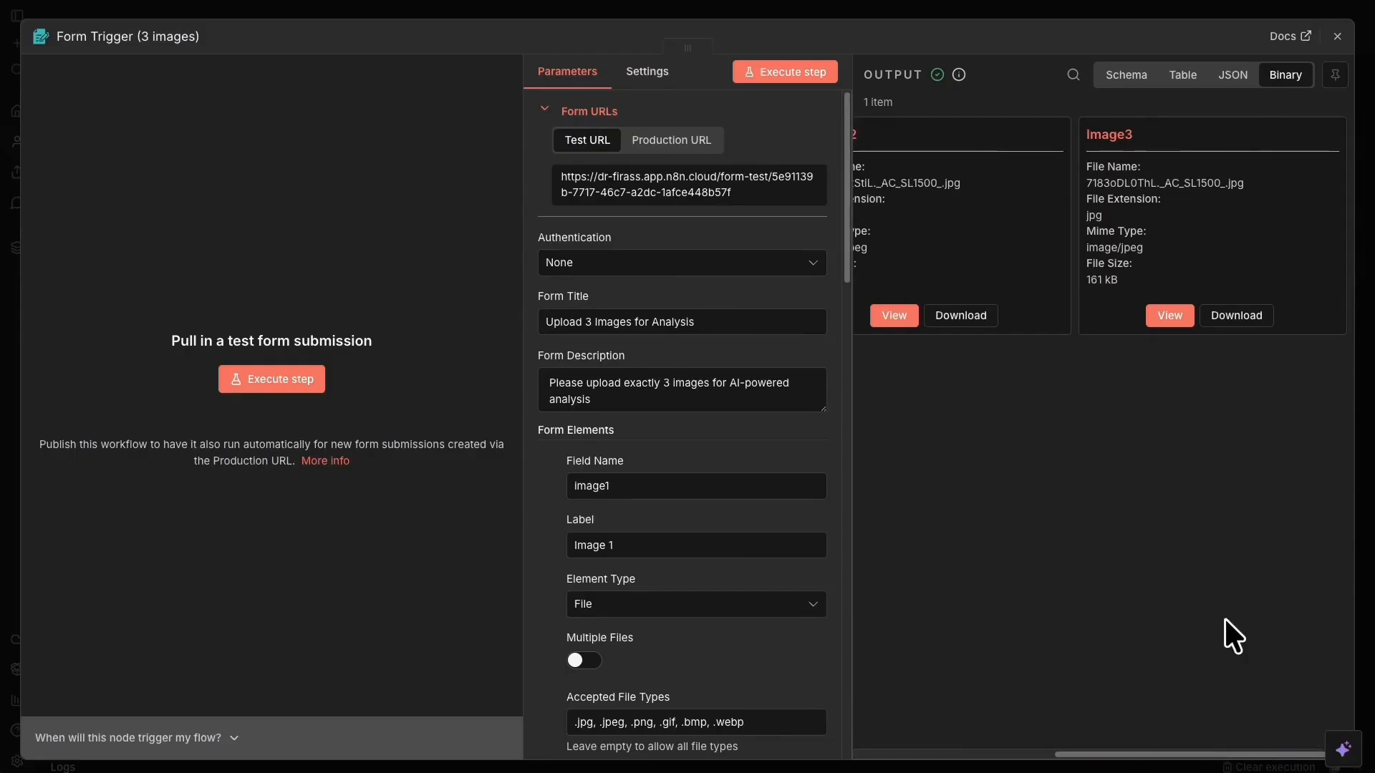
{"action": "left_click", "coordinate": [1169, 316]}
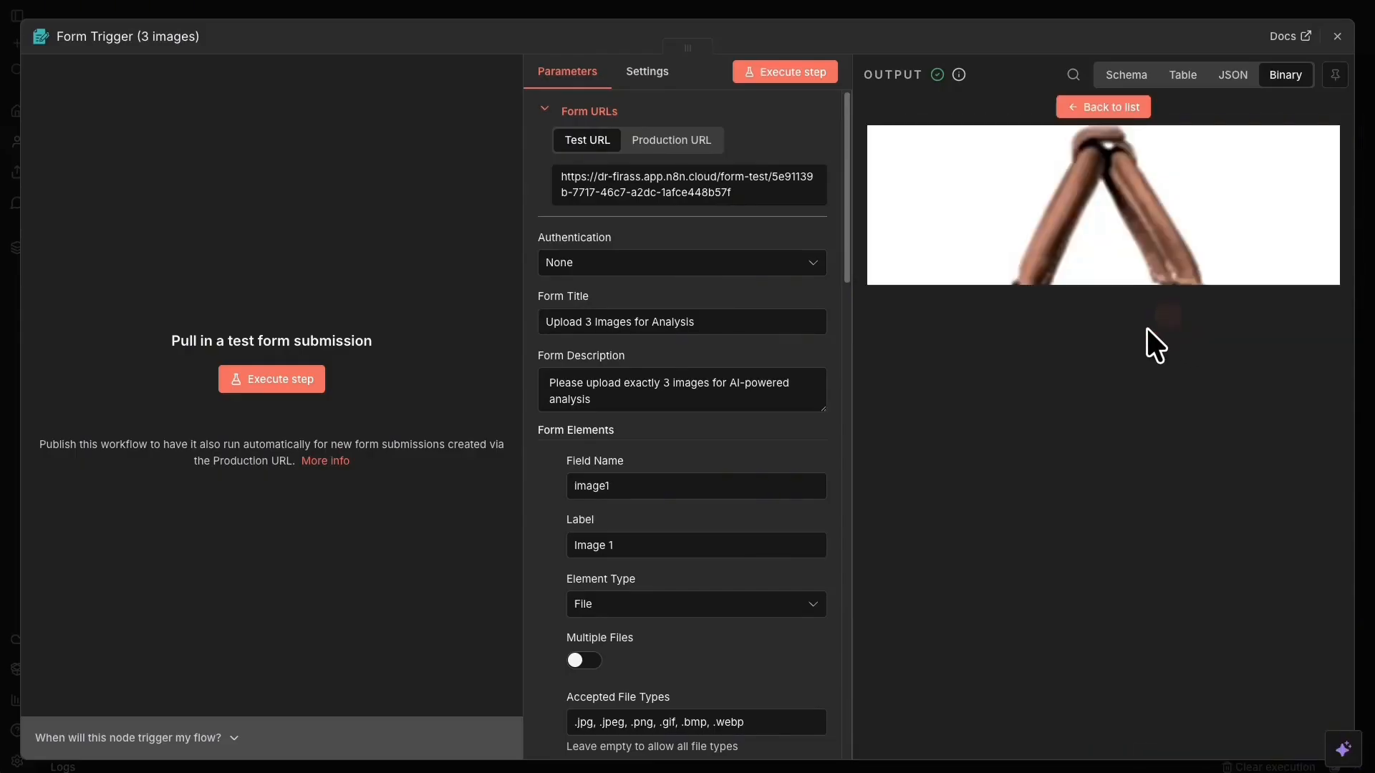
{"action": "left_click", "coordinate": [980, 9]}
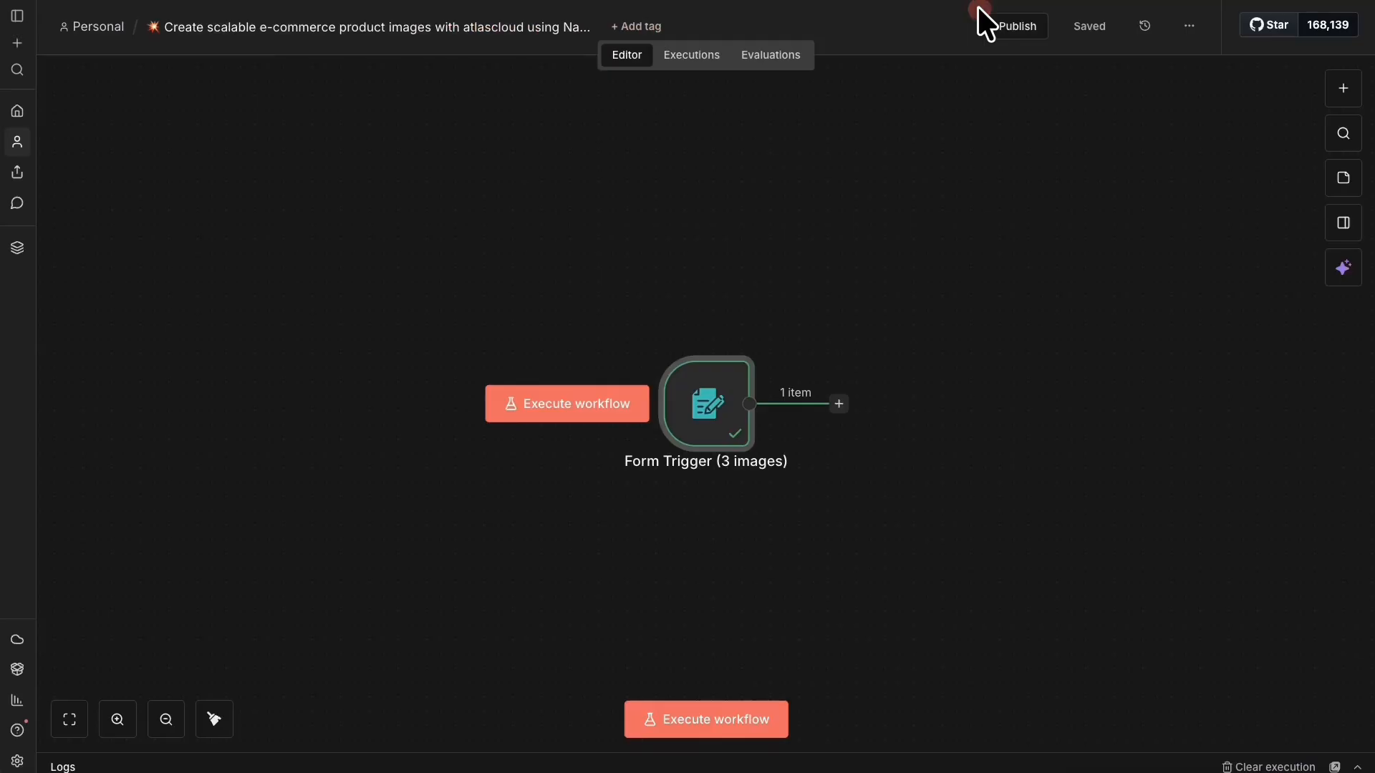
Add an If node after the Form Trigger and view its input in Schema and Binary views.
{"action": "left_click", "coordinate": [839, 404]}
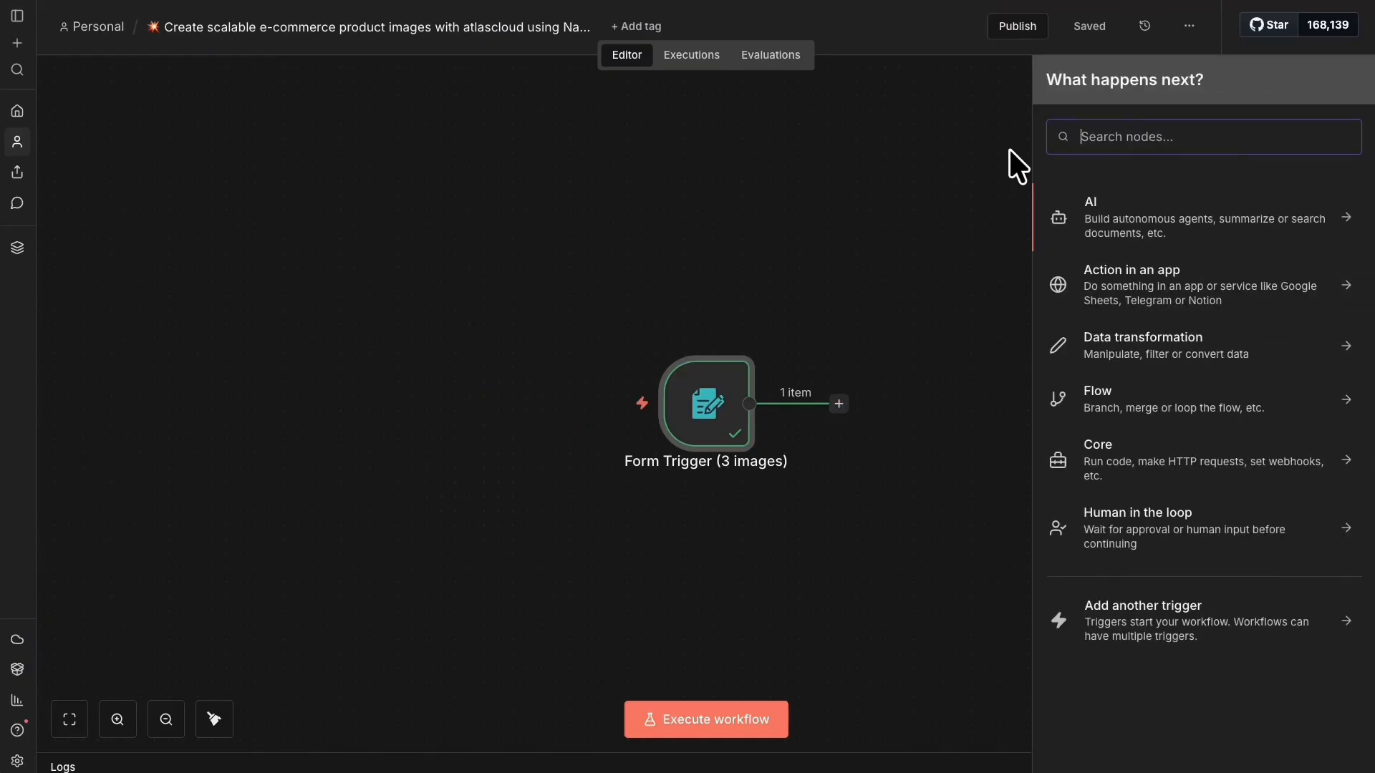
{"action": "type", "text": "if"}
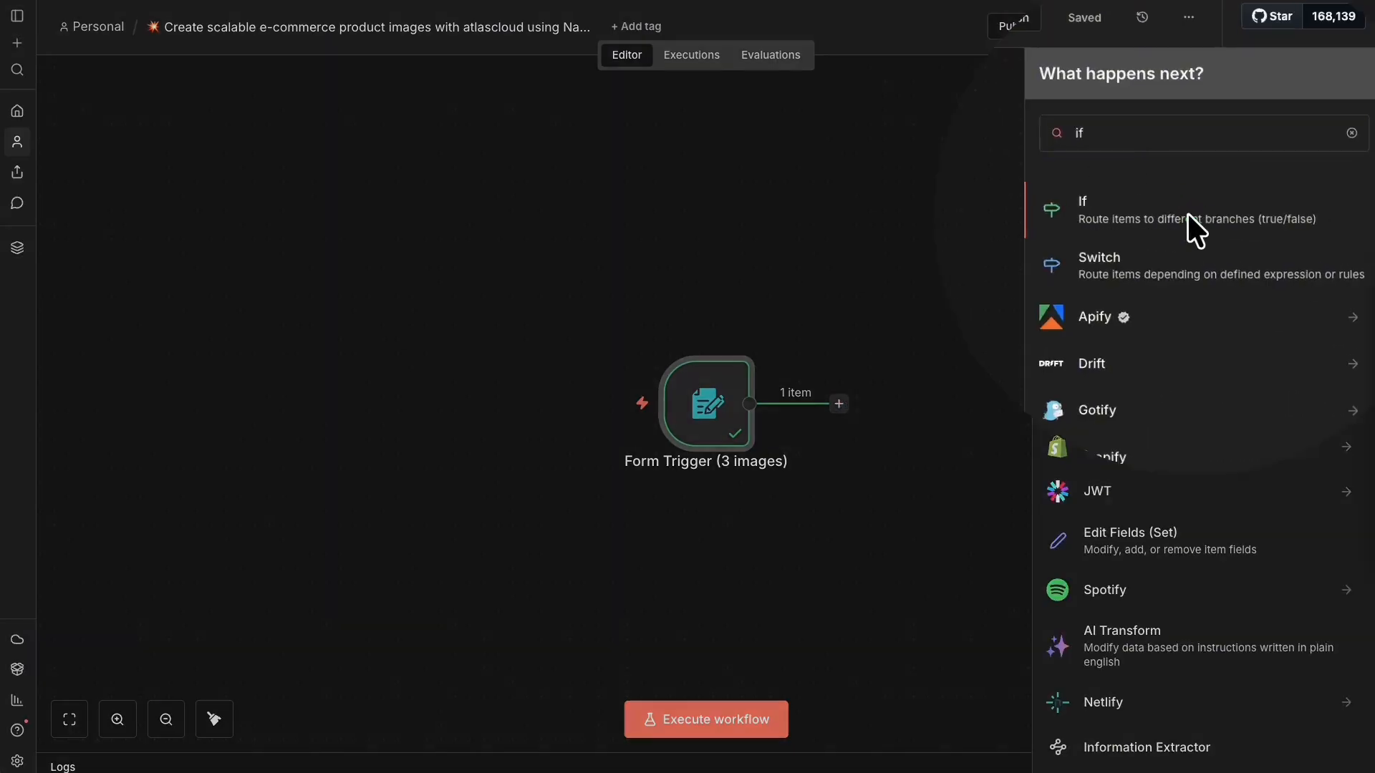
{"action": "left_click", "coordinate": [1098, 204]}
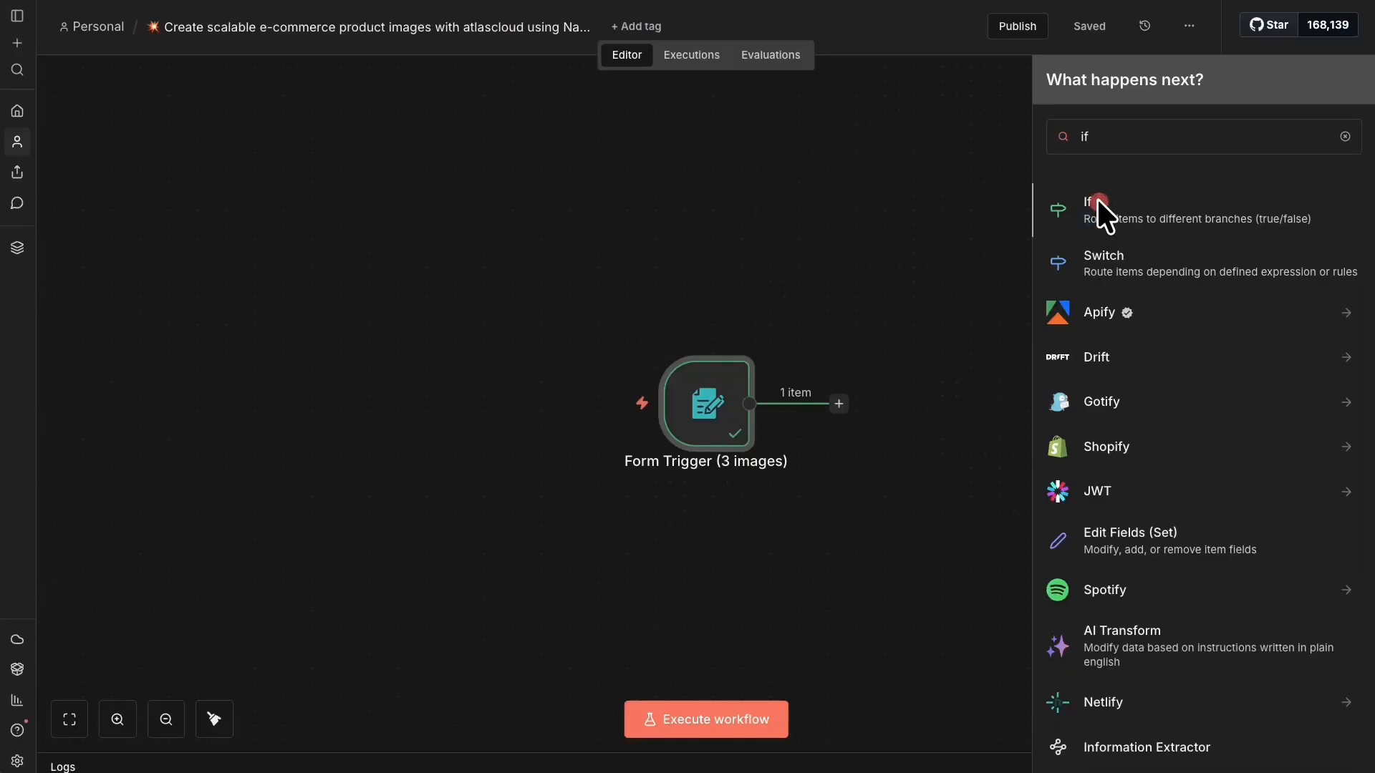
{"action": "left_click", "coordinate": [1097, 199]}
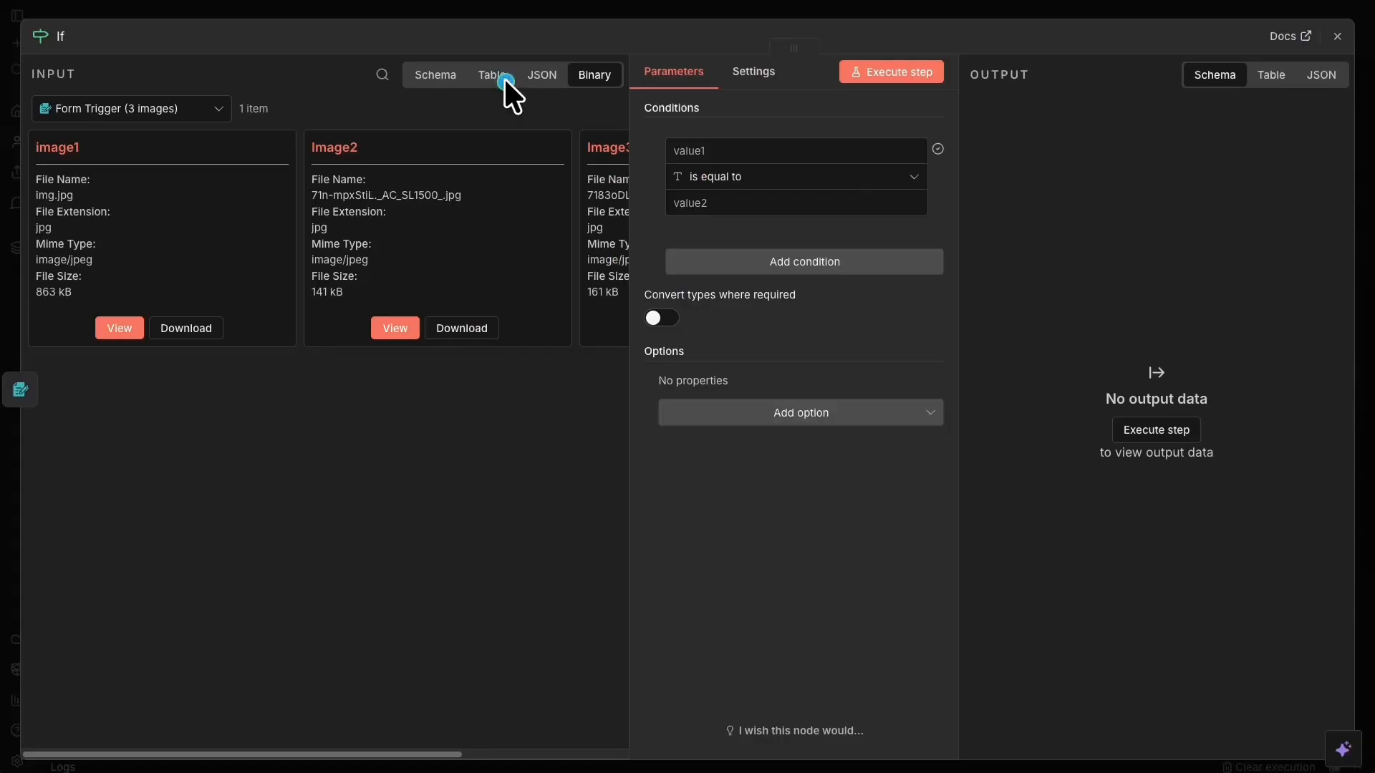
{"action": "left_click", "coordinate": [431, 76]}
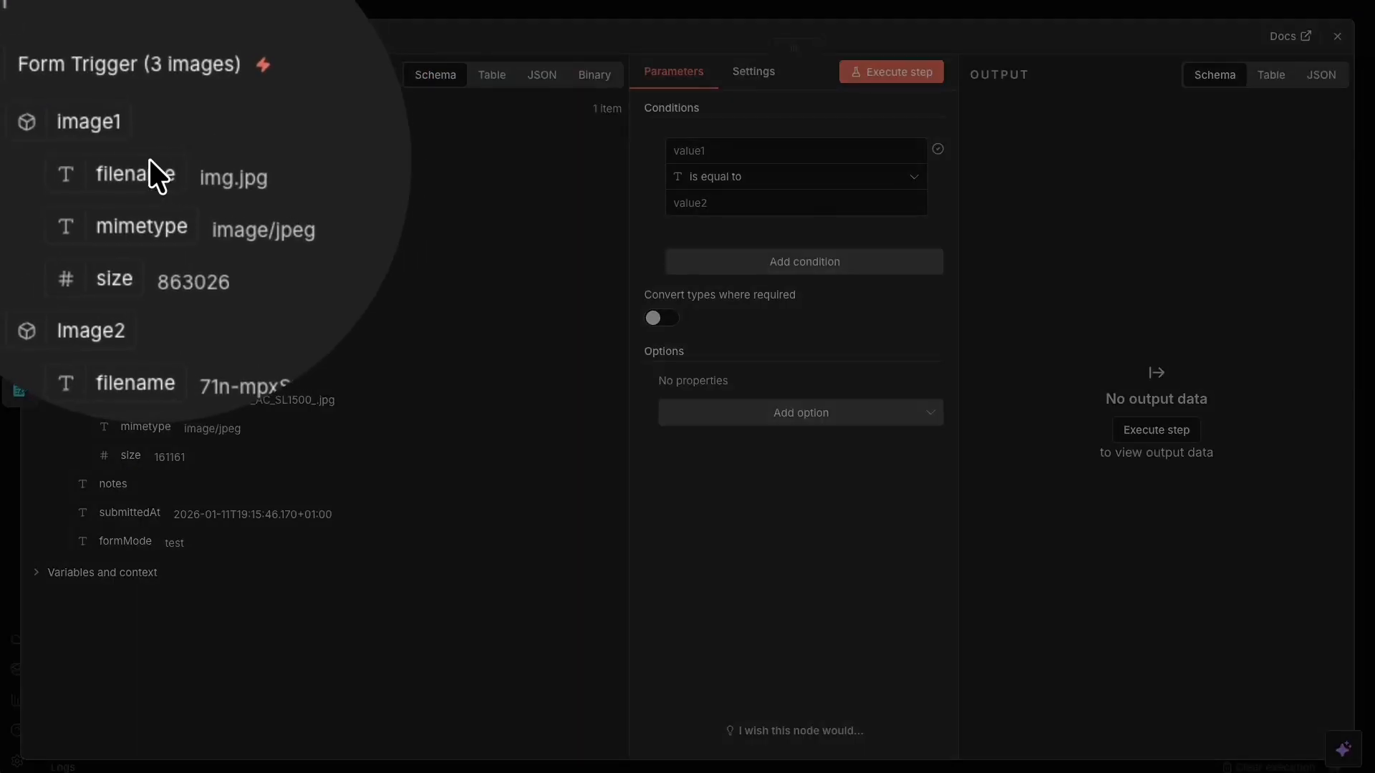
{"action": "left_click", "coordinate": [150, 160]}
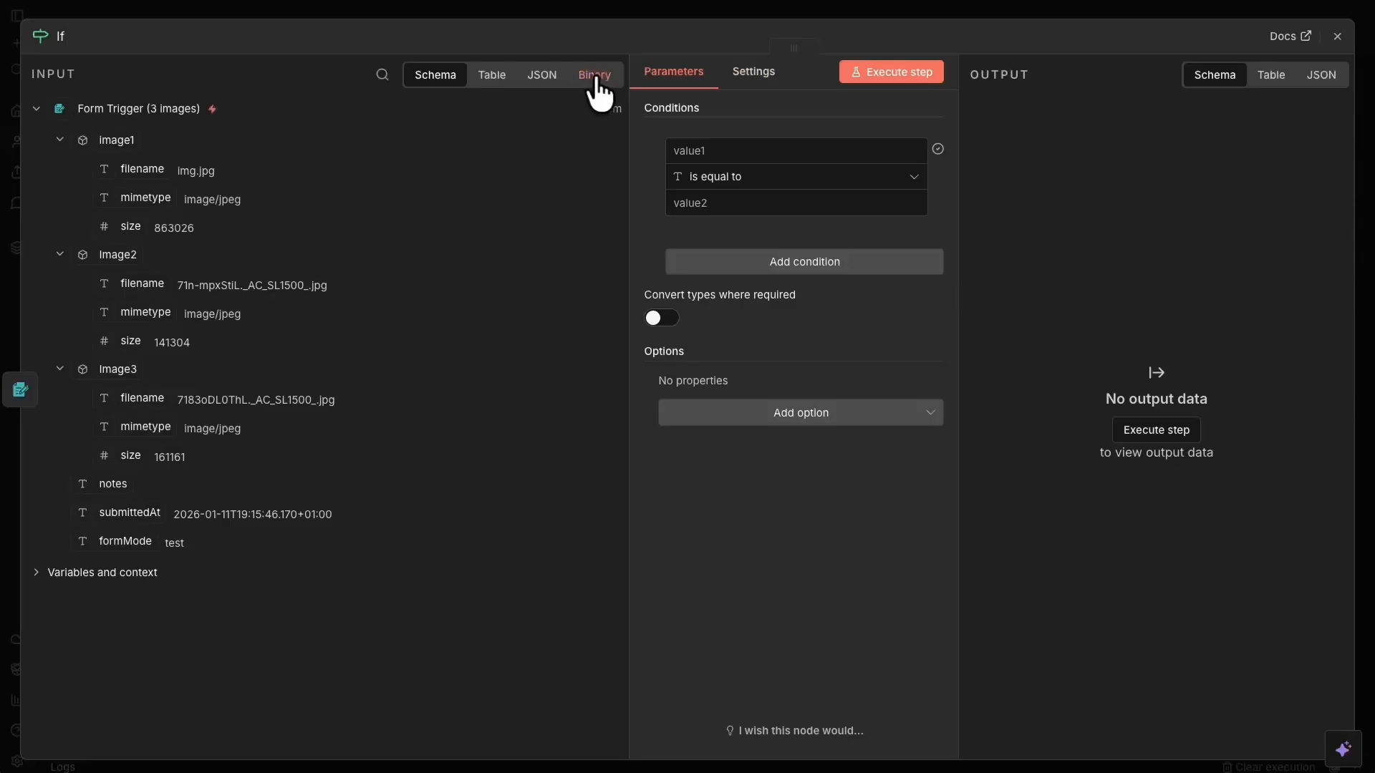
{"action": "left_click", "coordinate": [591, 75]}
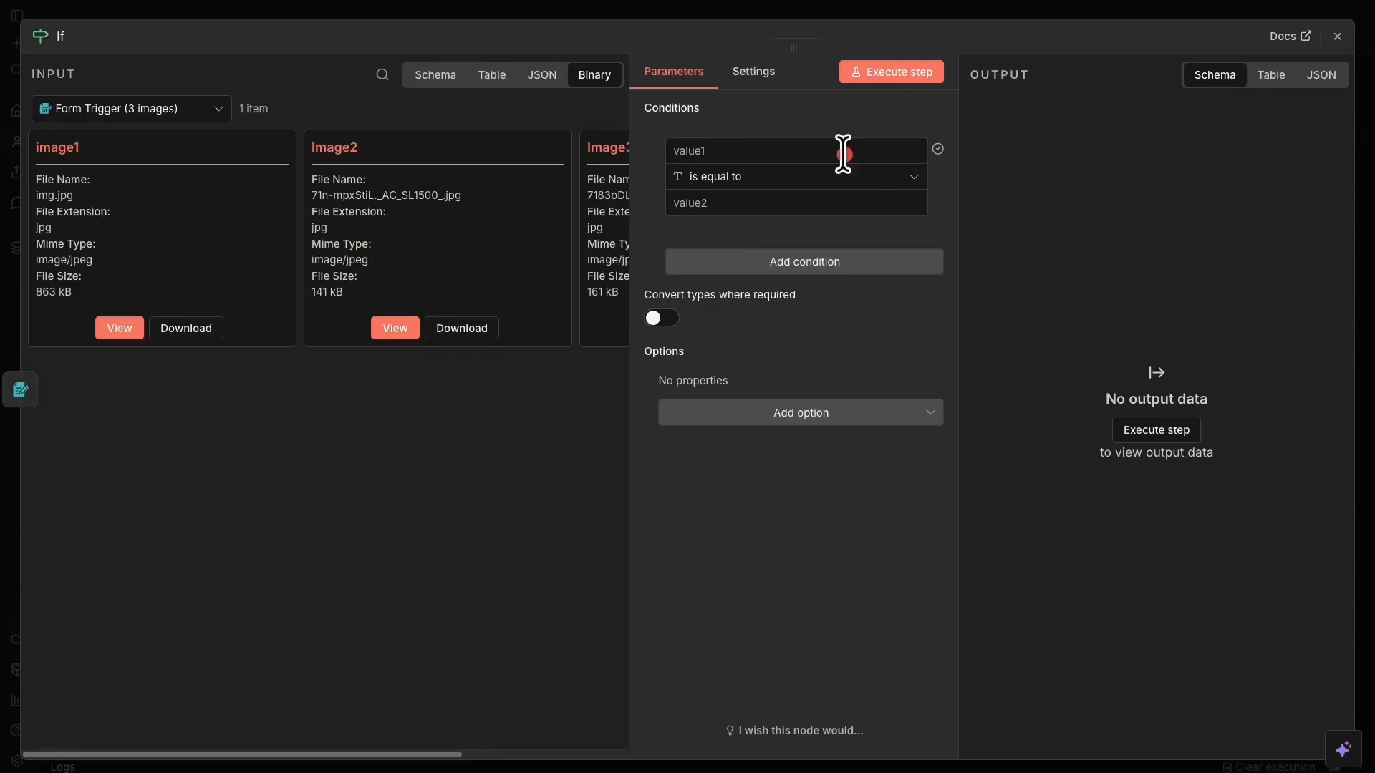
Set the first condition to check that {{ $binary.image1 }} exists (Boolean > exists).
{"action": "left_click", "coordinate": [718, 151]}
{"action": "type", "text": "{{ $binary.image1 }}"}
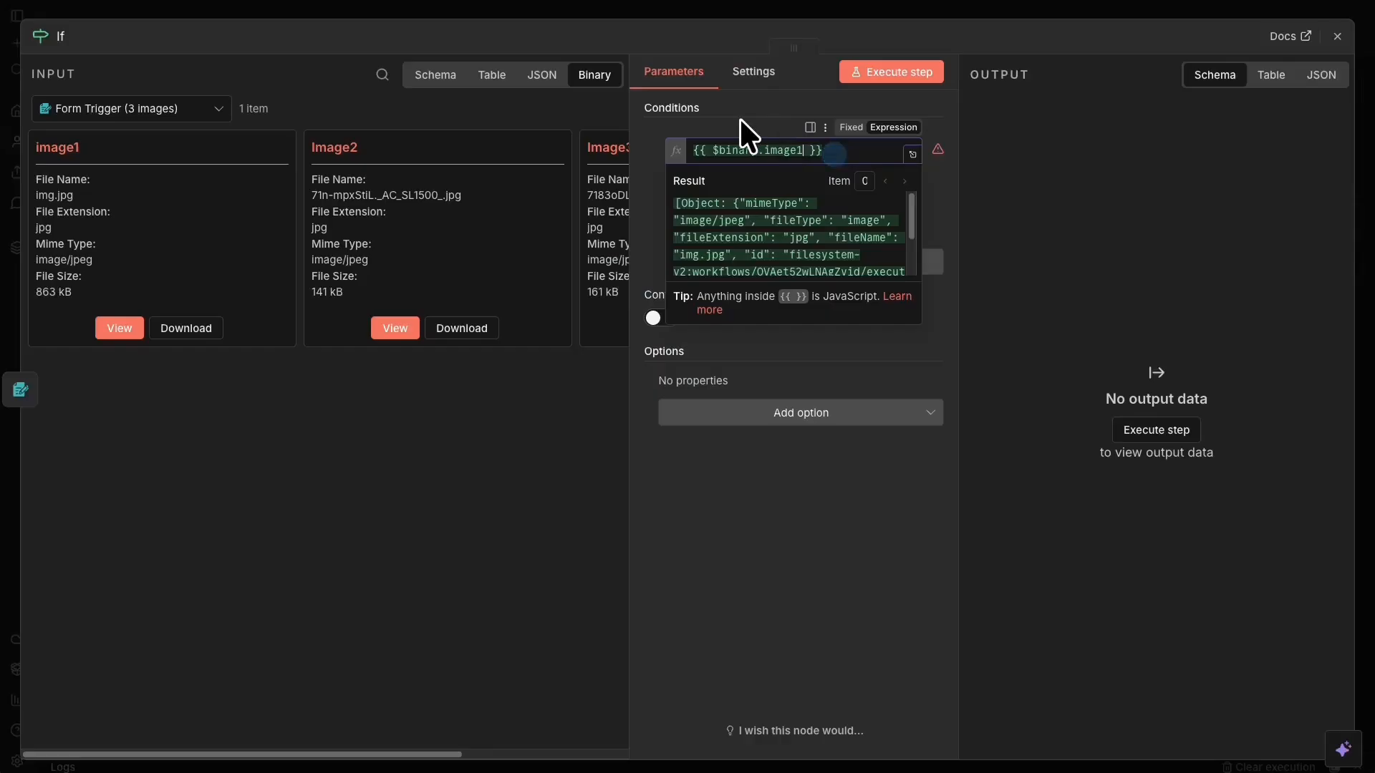
{"action": "left_click", "coordinate": [740, 122]}
{"action": "left_click", "coordinate": [735, 178]}
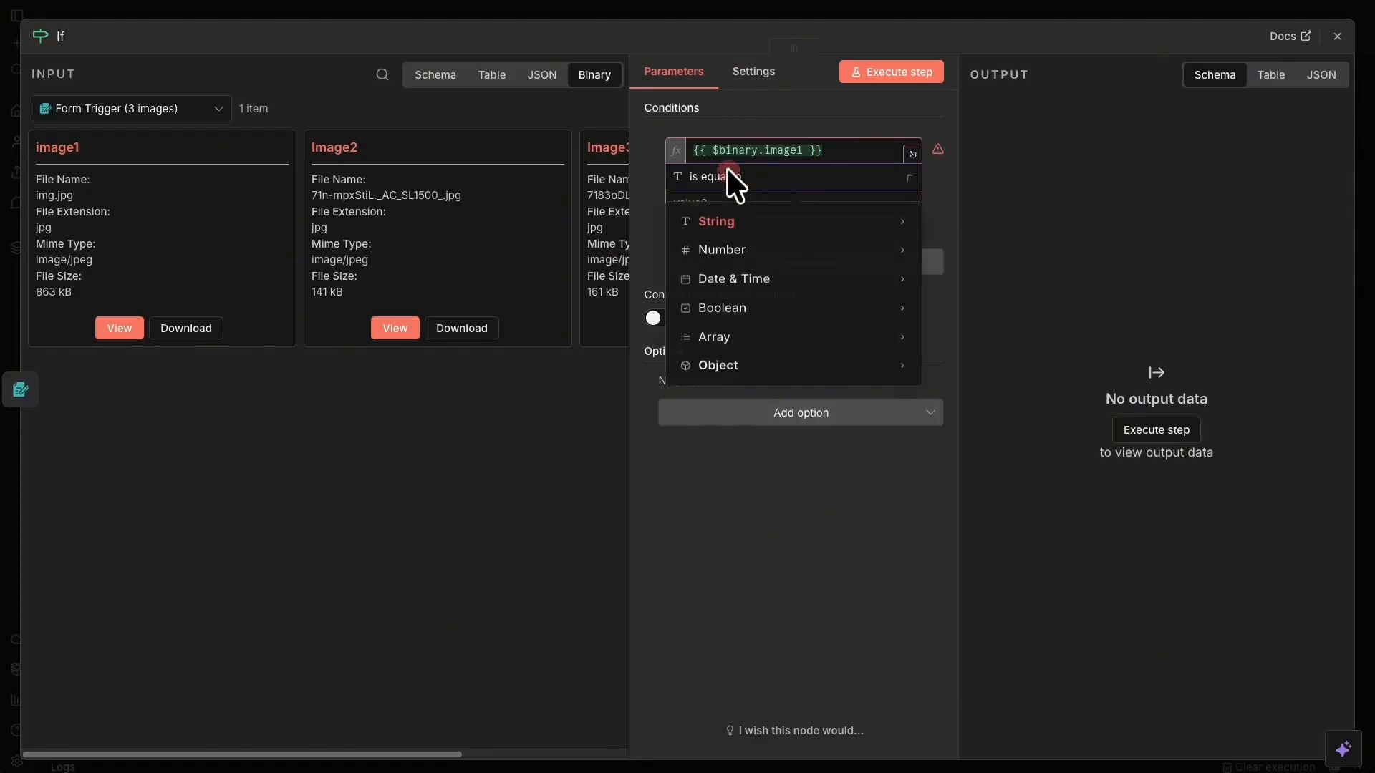
{"action": "mouse_move", "coordinate": [780, 232]}
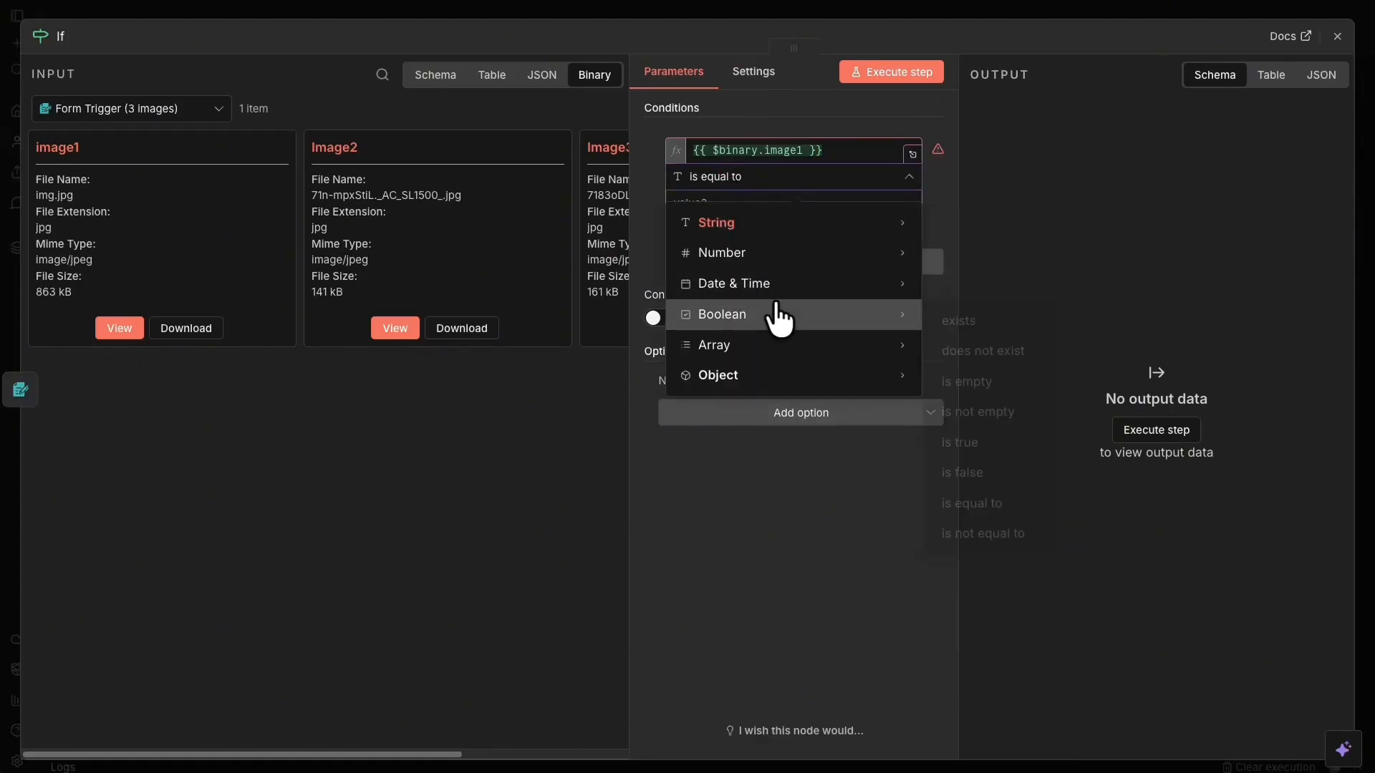
{"action": "mouse_move", "coordinate": [906, 322]}
{"action": "left_click", "coordinate": [980, 322]}
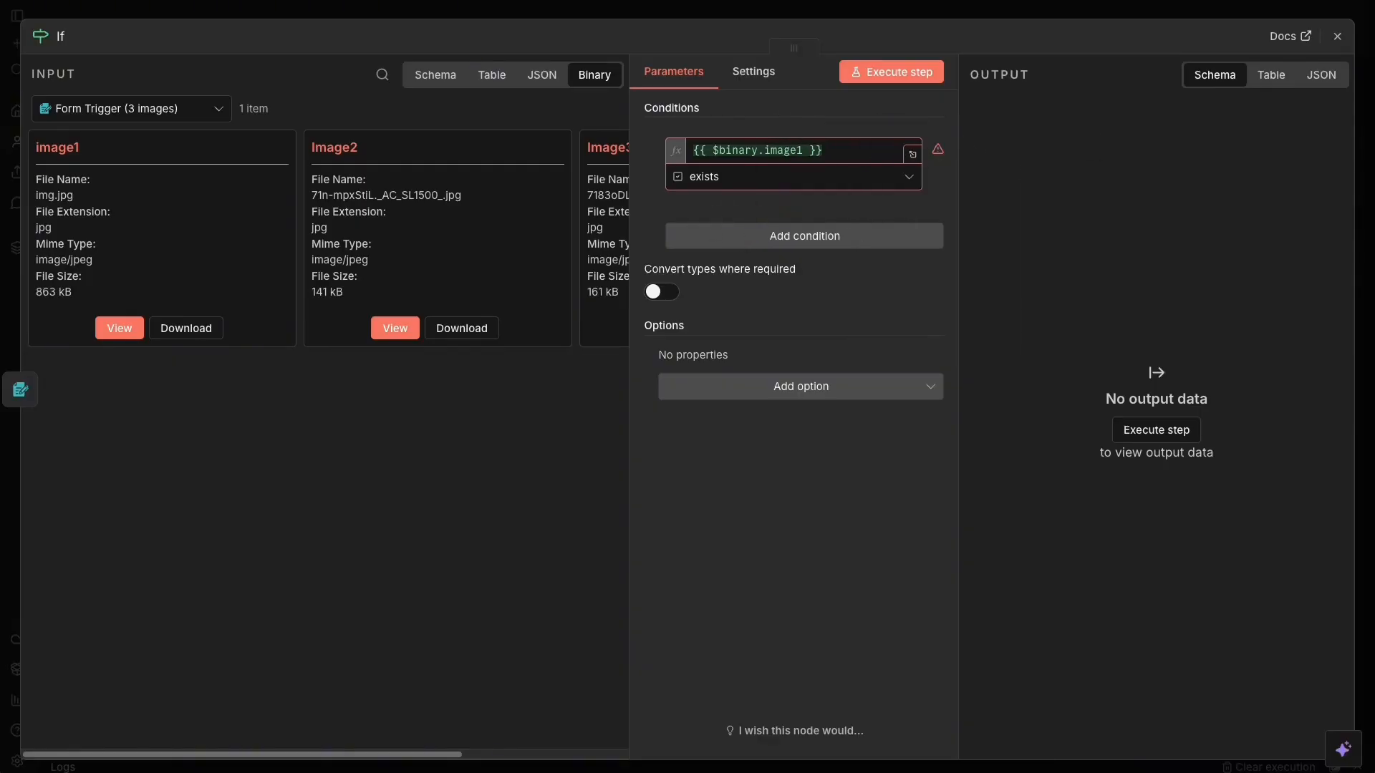
Add a second condition checking that {{ $binary.Image2 }} exists.
{"action": "left_click", "coordinate": [830, 236]}
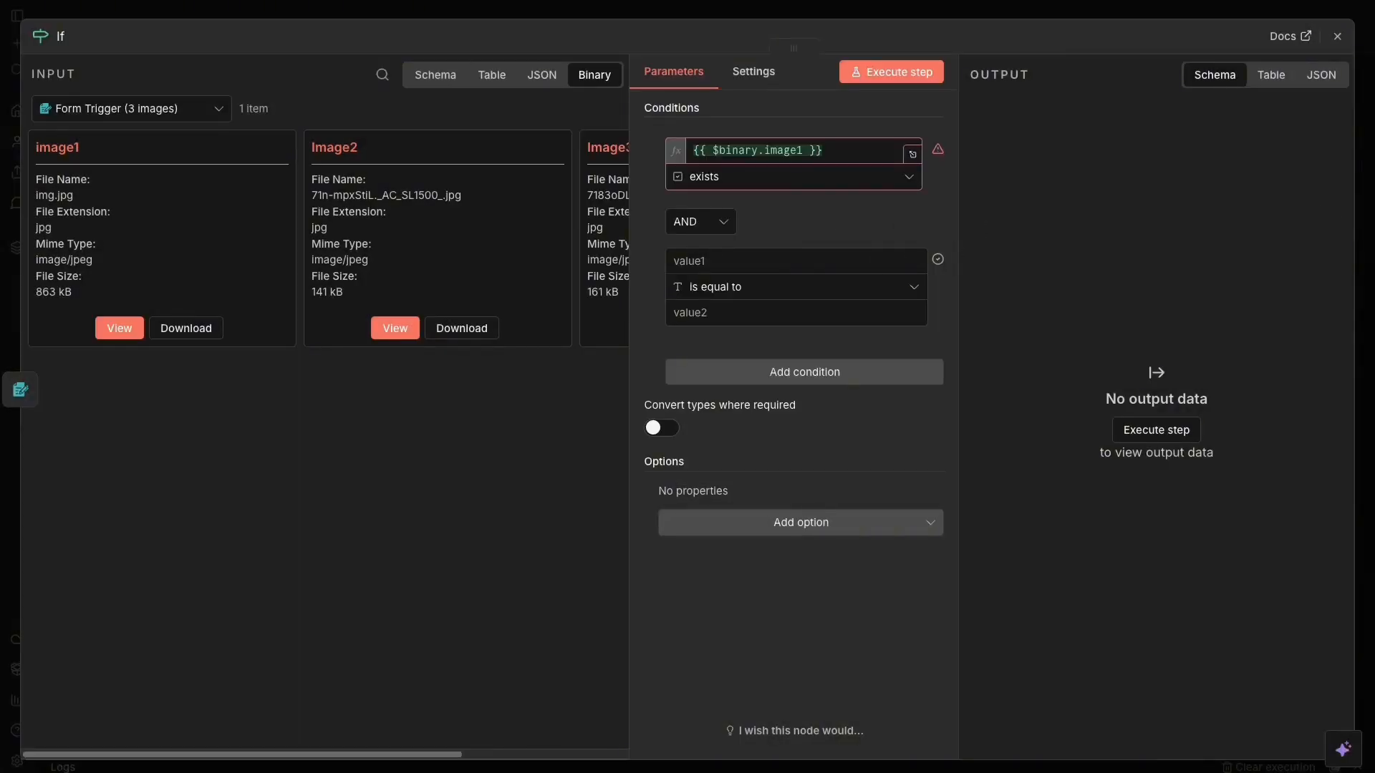
{"action": "left_click", "coordinate": [711, 261]}
{"action": "type", "text": "{{ $binary.image2 }}"}
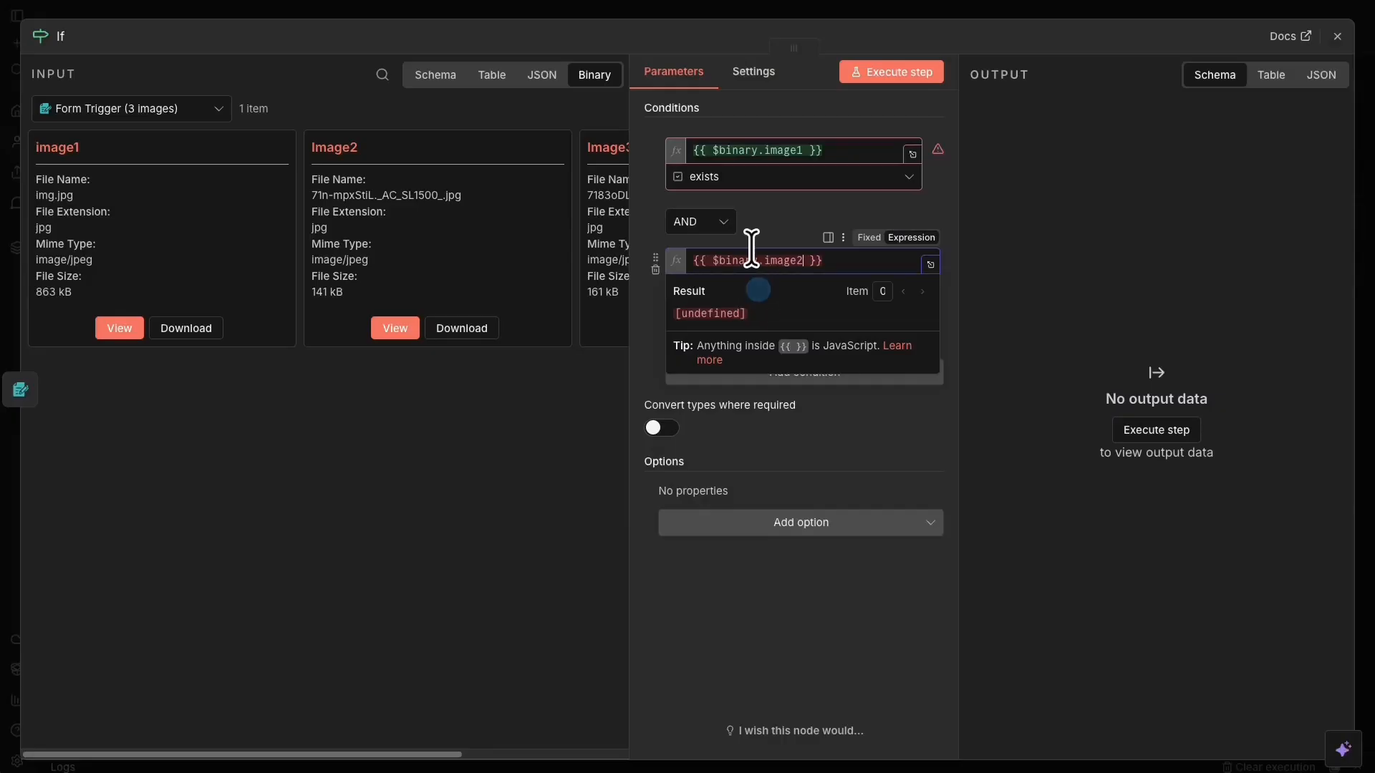
{"action": "key", "text": "Left"}
{"action": "key", "text": "Left"}
{"action": "key", "text": "Left"}
{"action": "key", "text": "Left"}
{"action": "key", "text": "Left"}
{"action": "key", "text": "BackSpace"}
{"action": "type", "text": "I"}
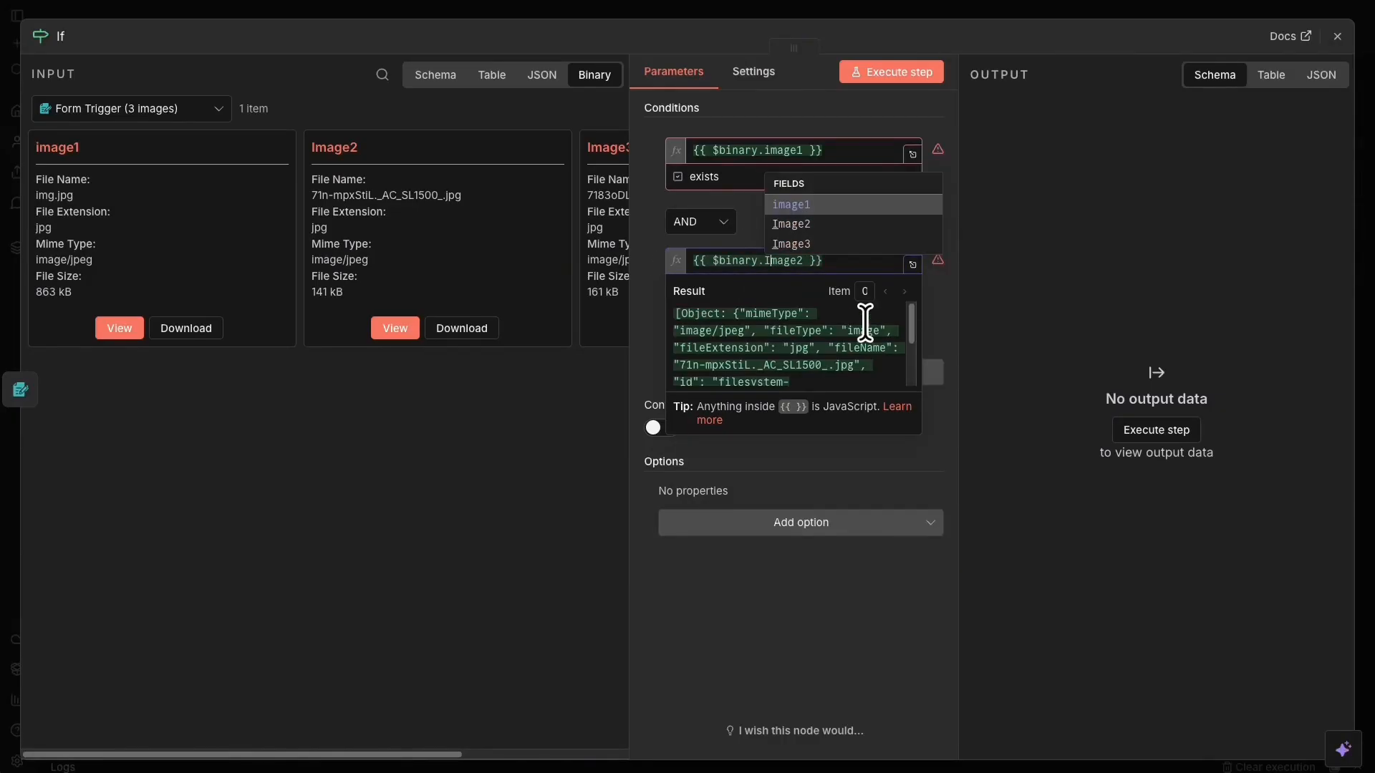
{"action": "left_click", "coordinate": [833, 223]}
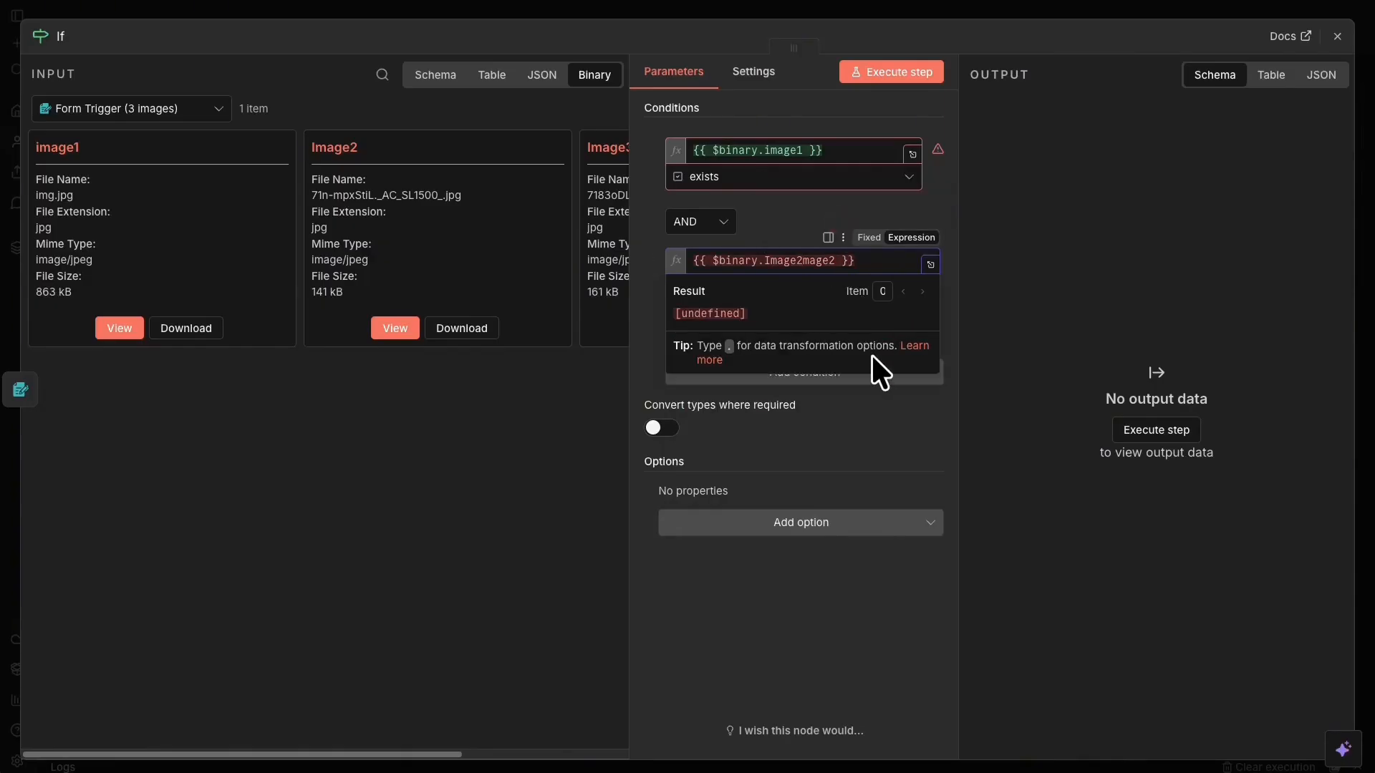
{"action": "key", "text": "Delete"}
{"action": "key", "text": "Delete"}
{"action": "key", "text": "Delete"}
{"action": "key", "text": "Delete"}
{"action": "key", "text": "Delete"}
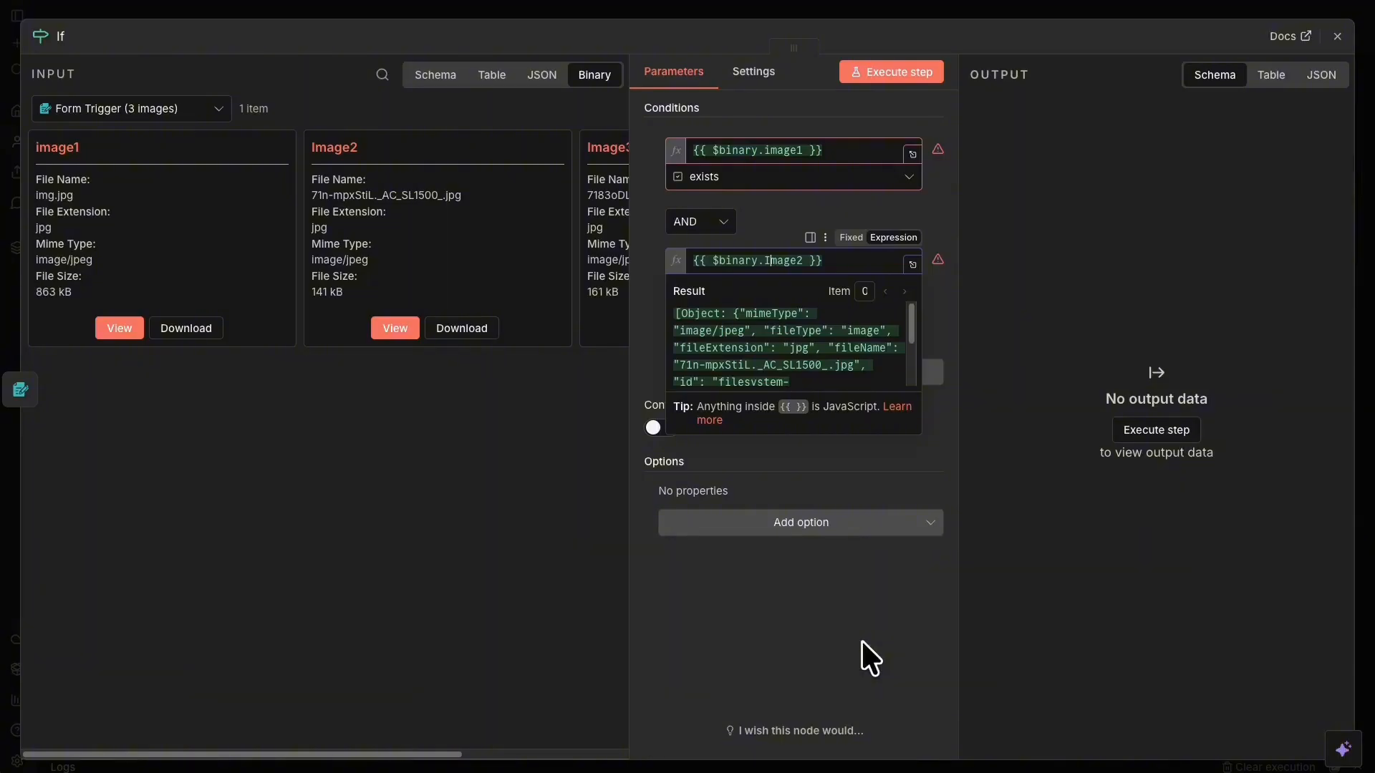
{"action": "left_click", "coordinate": [862, 657]}
{"action": "left_click", "coordinate": [762, 288]}
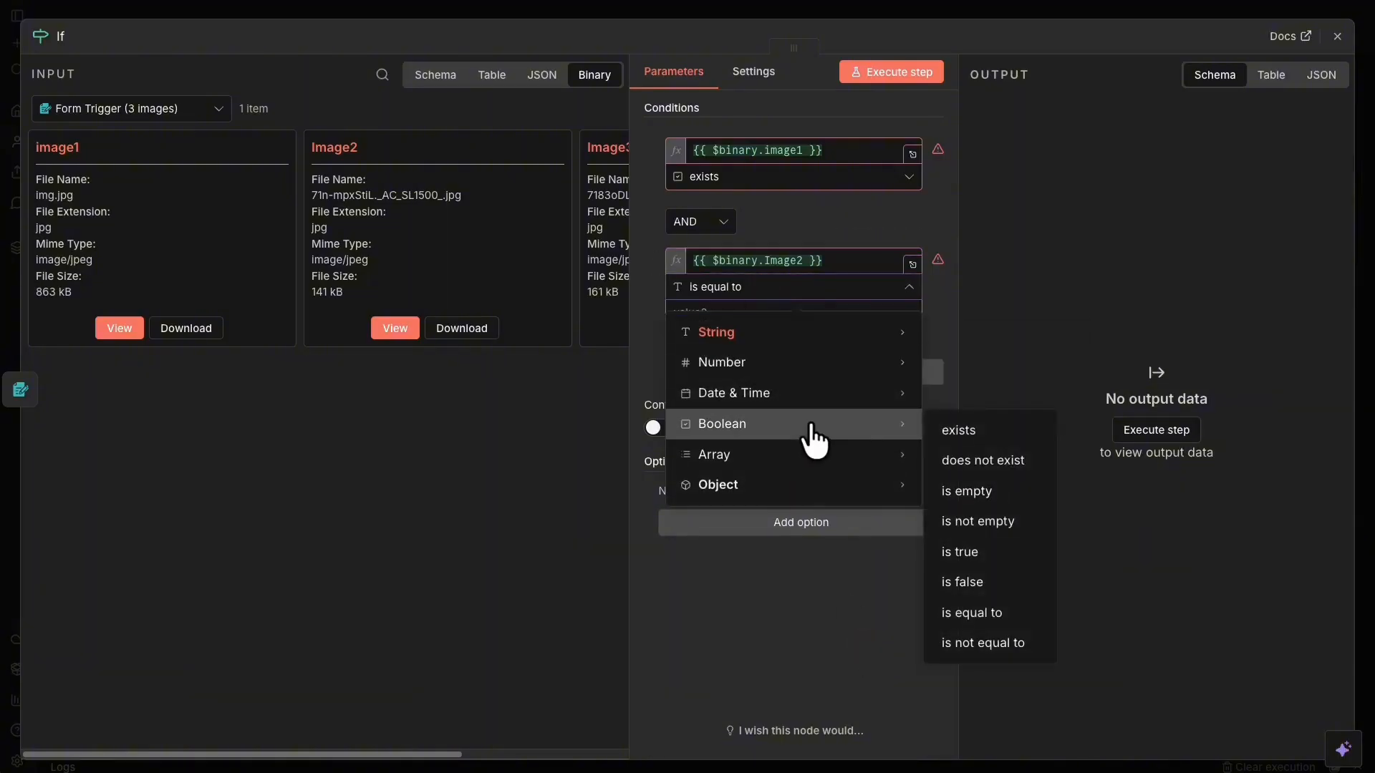
{"action": "left_click", "coordinate": [992, 427]}
Add a third condition for {{ $binary.Image3 }} exists and enable 'Convert types where required'.
{"action": "left_click", "coordinate": [808, 352]}
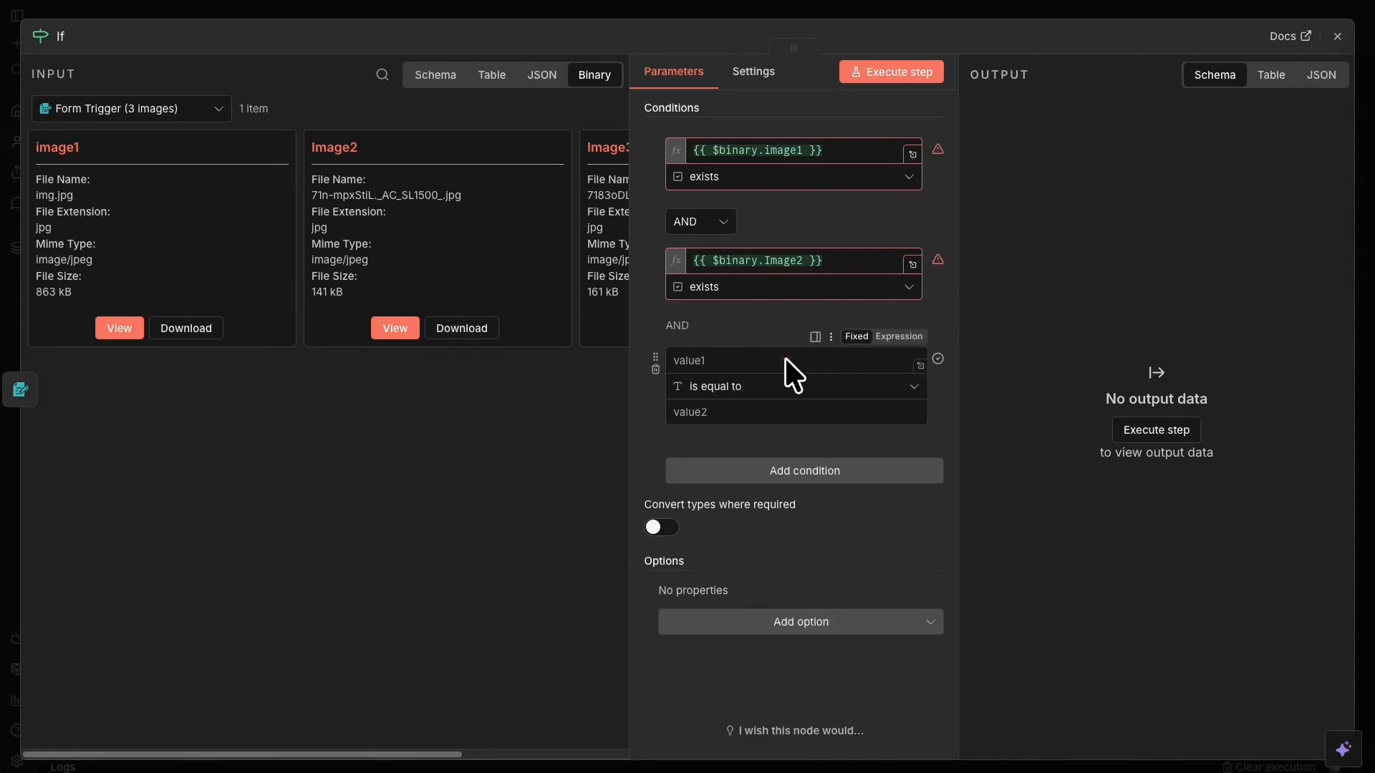
{"action": "left_click", "coordinate": [706, 359]}
{"action": "type", "text": "{{ $binary.image3 }}"}
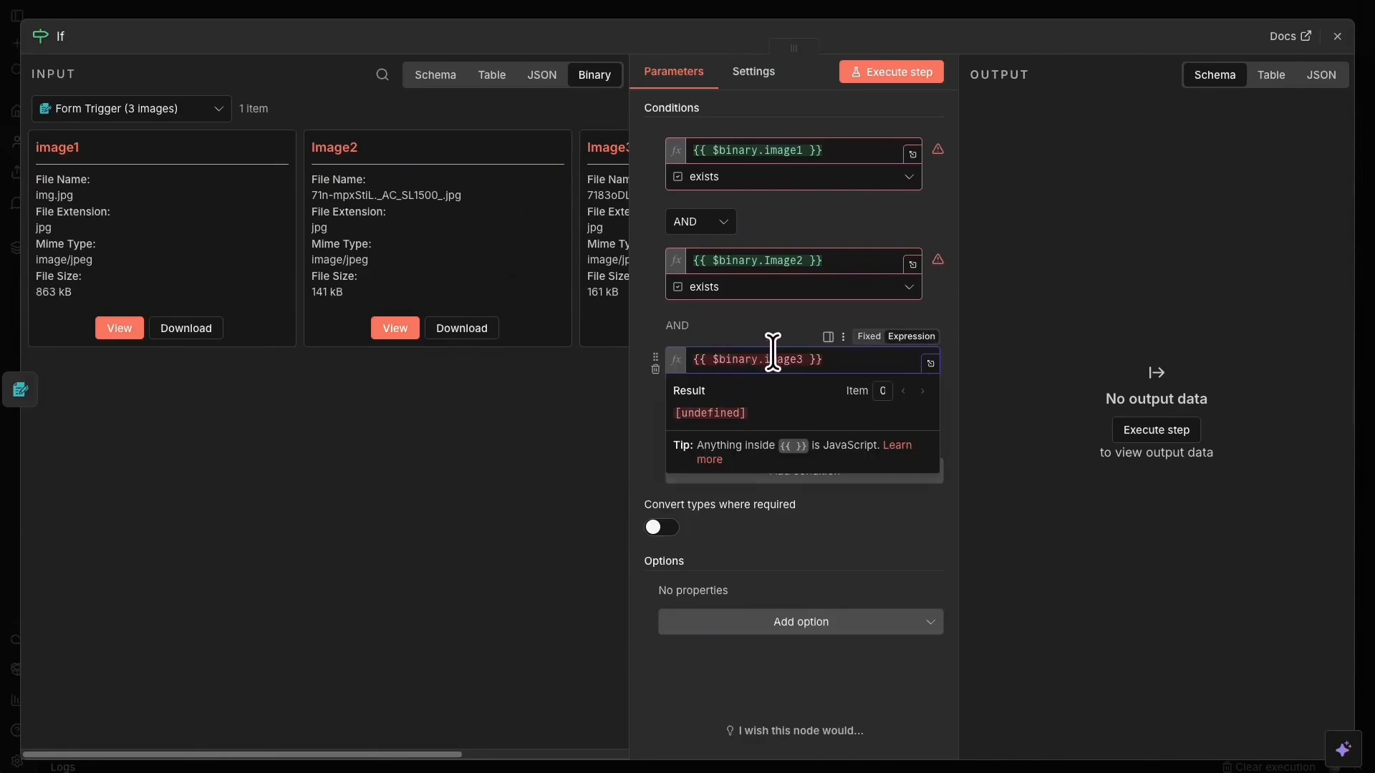
{"action": "key", "text": "BackSpace"}
{"action": "type", "text": "I"}
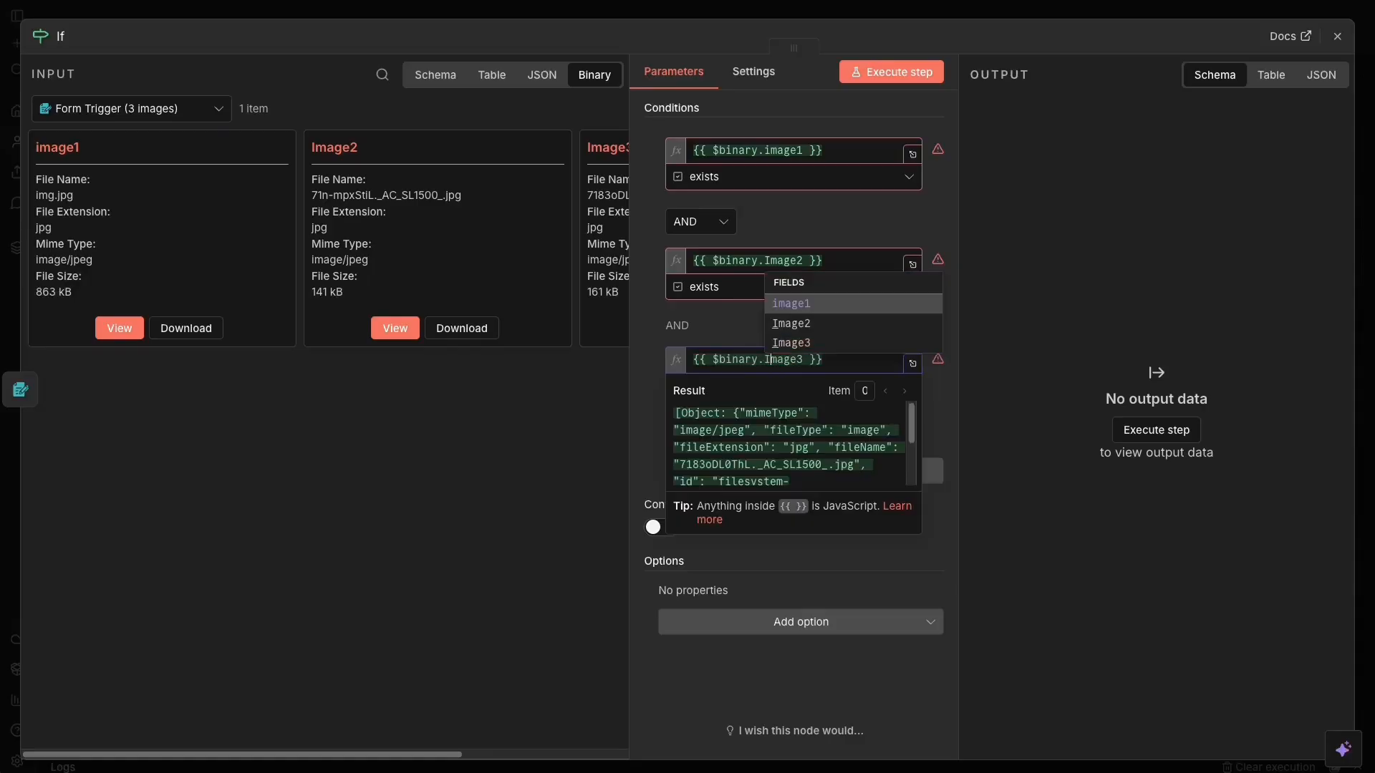
{"action": "left_click", "coordinate": [668, 345]}
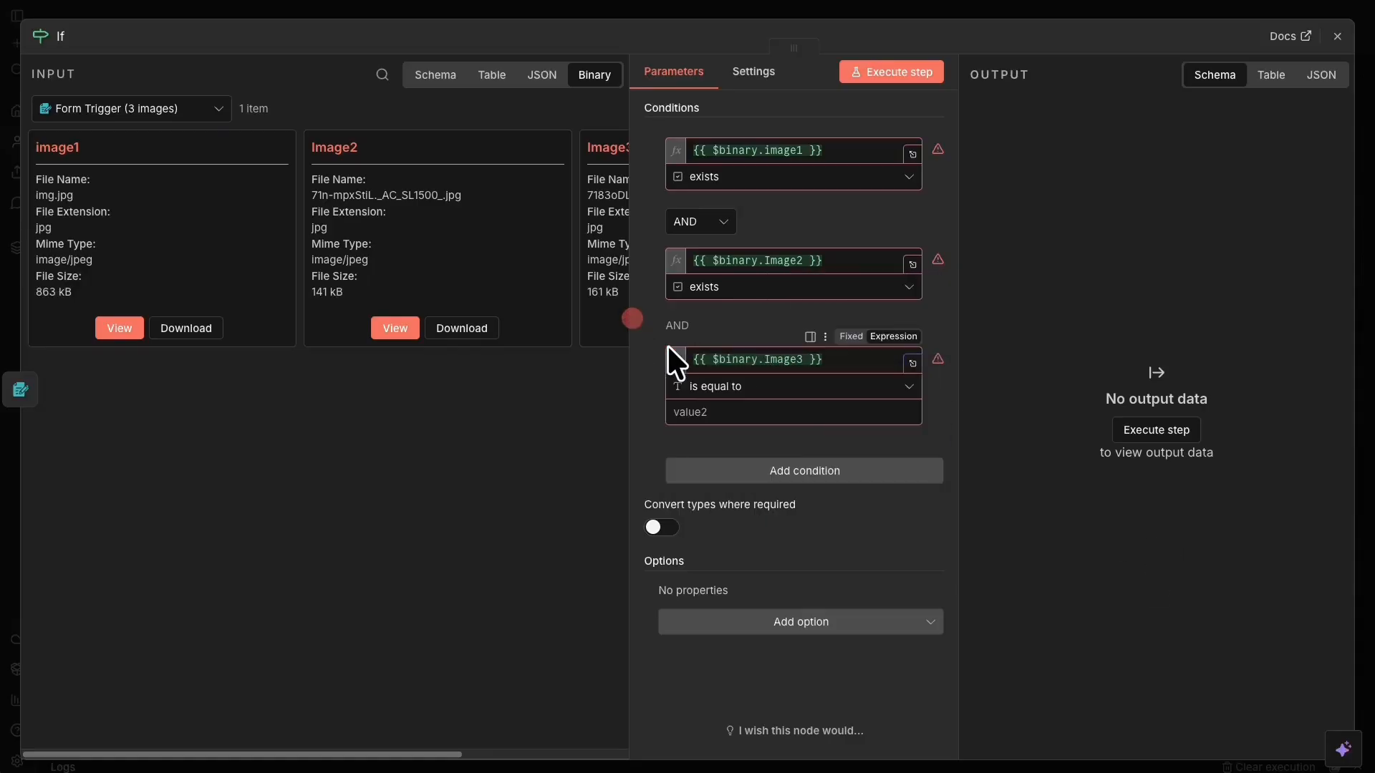
{"action": "left_click", "coordinate": [788, 387]}
{"action": "mouse_move", "coordinate": [779, 433]}
{"action": "mouse_move", "coordinate": [823, 552]}
{"action": "left_click", "coordinate": [983, 534]}
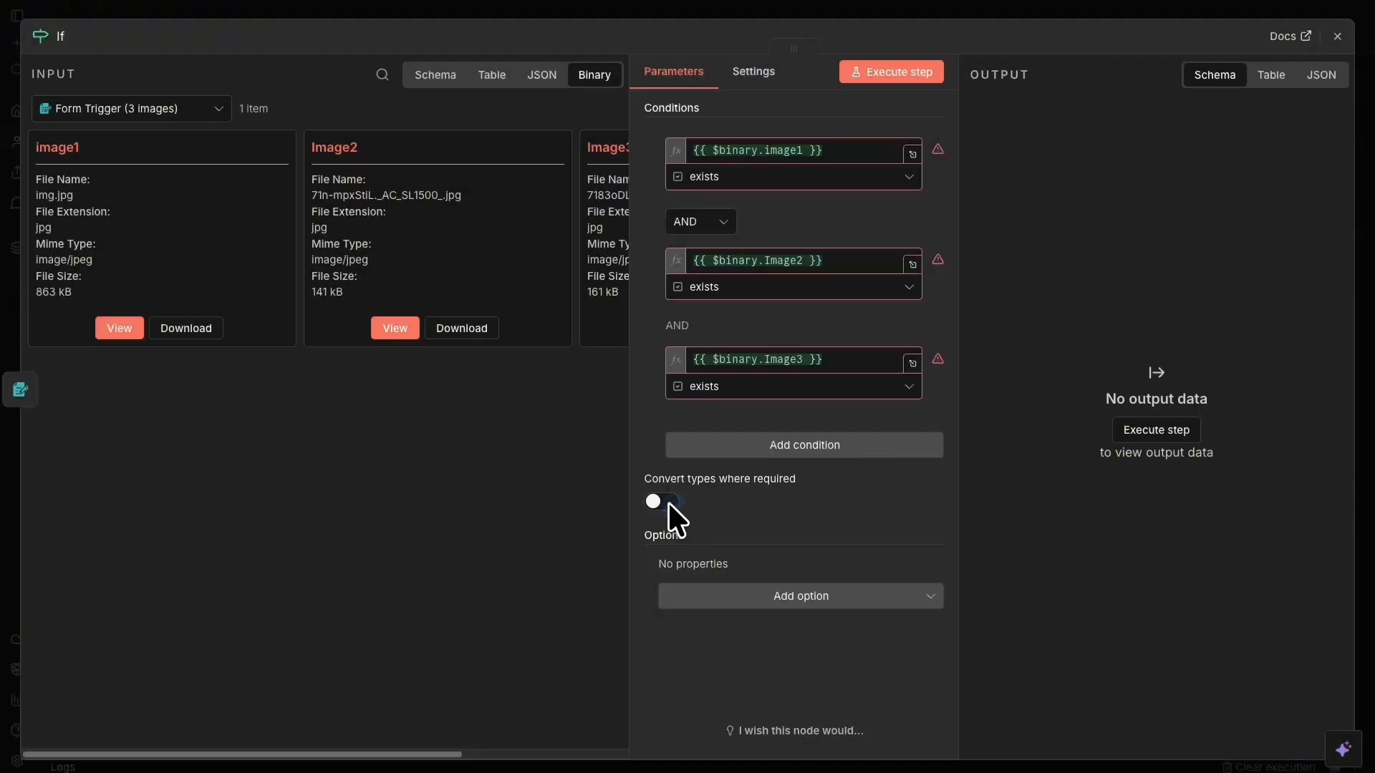
{"action": "left_click", "coordinate": [660, 501]}
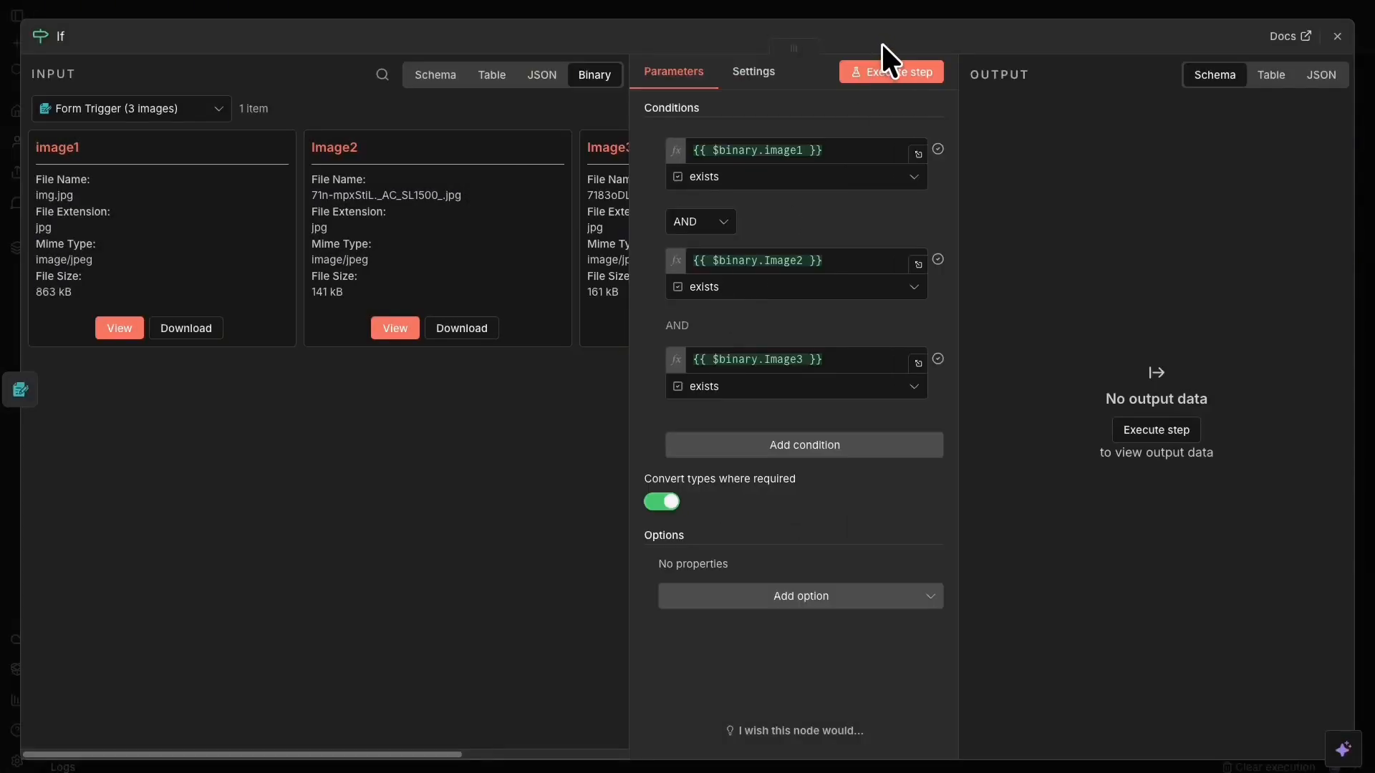
Execute the If node so its item passes to the true branch, then close it.
{"action": "left_click", "coordinate": [886, 70]}
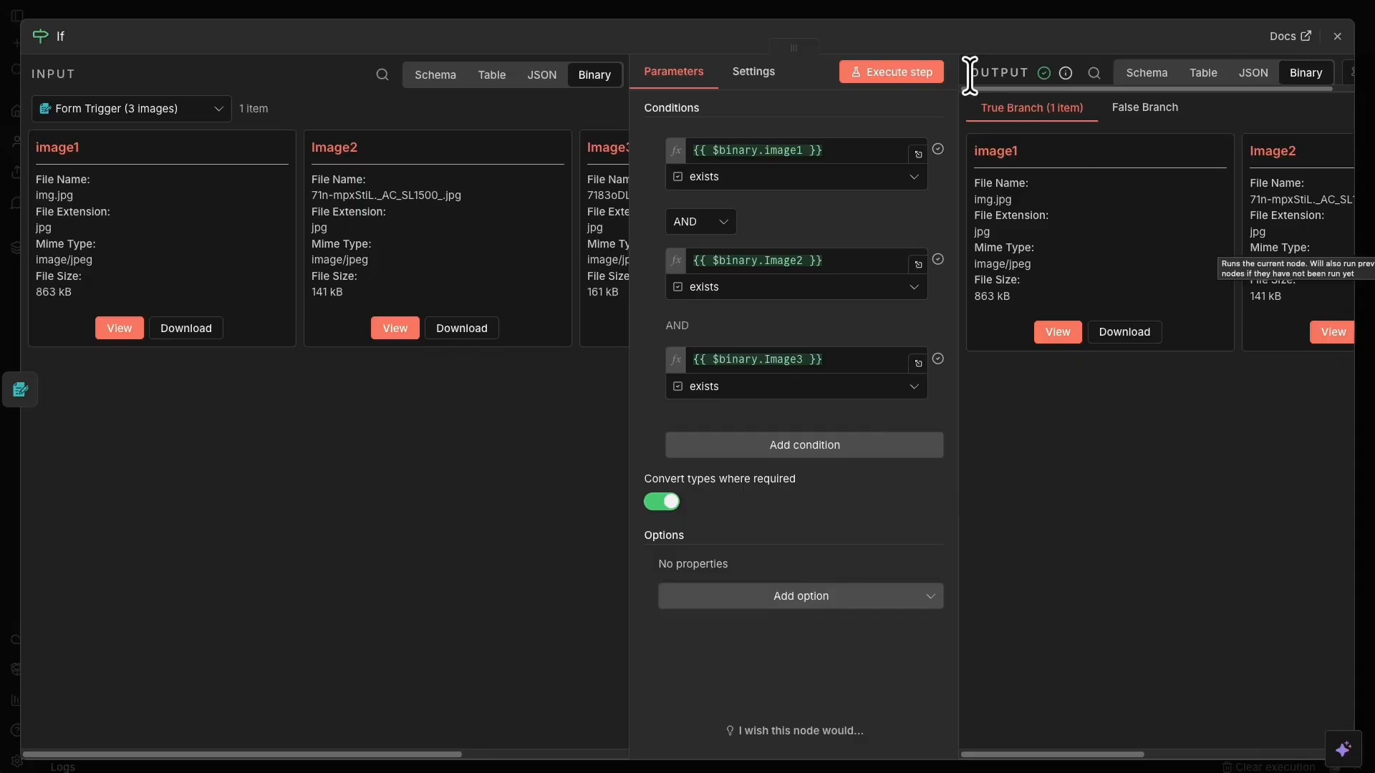
{"action": "left_click", "coordinate": [745, 79]}
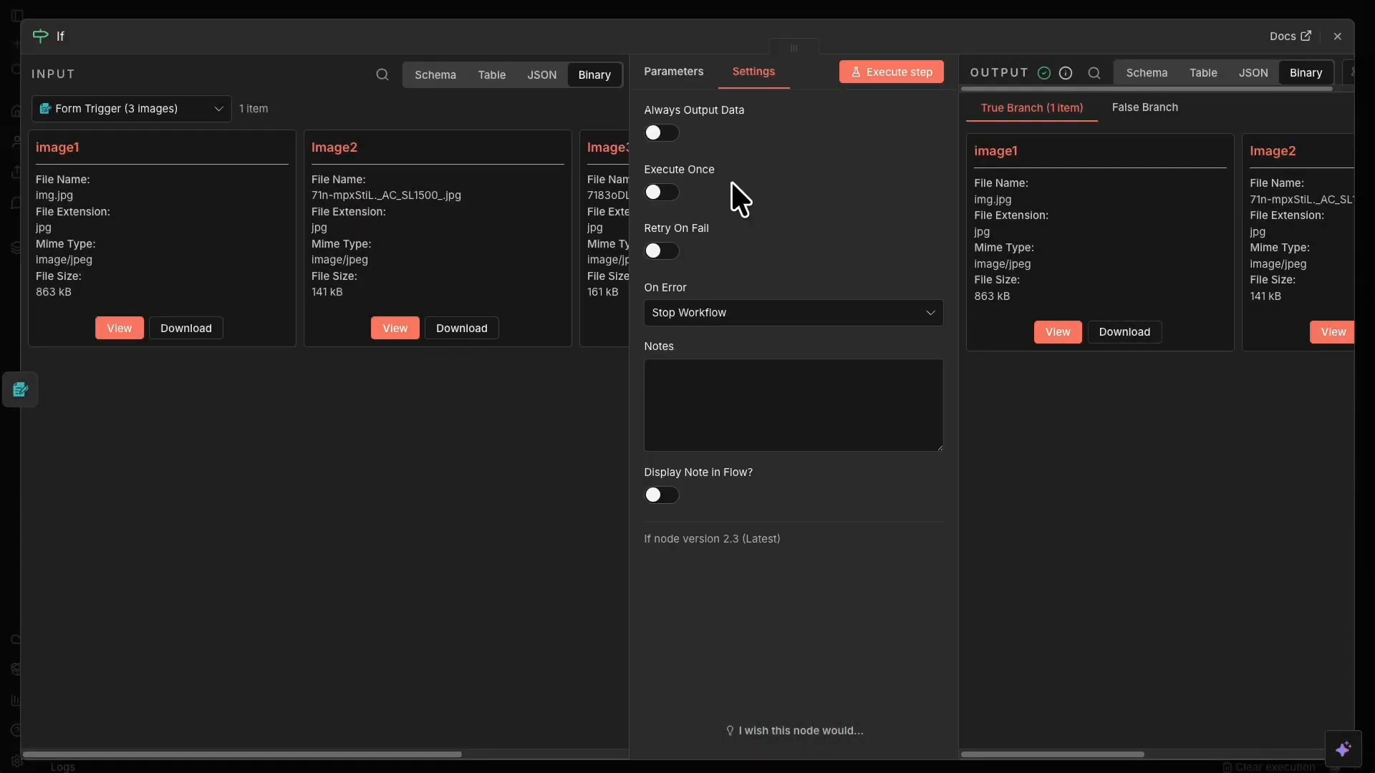
{"action": "right_click", "coordinate": [771, 6]}
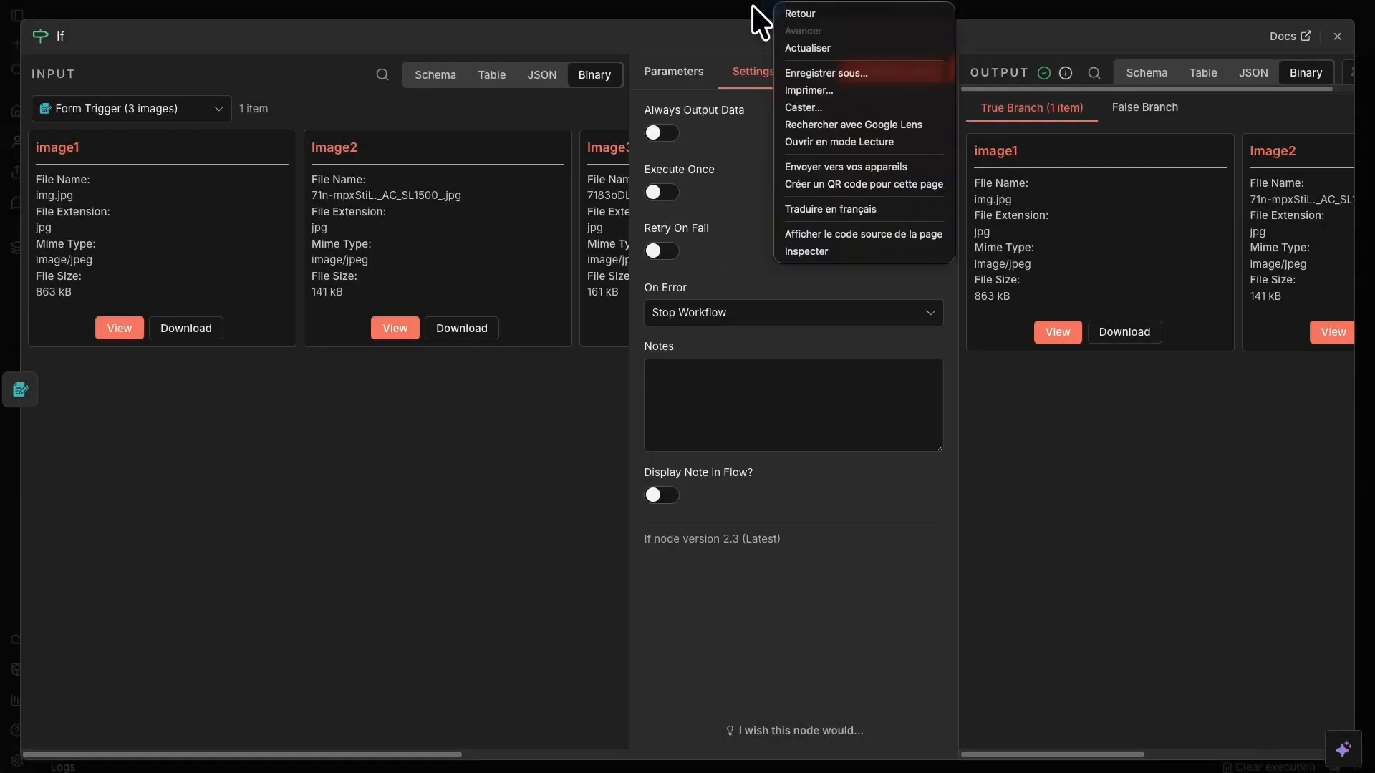
{"action": "key", "text": "Escape"}
{"action": "left_click", "coordinate": [742, 6]}
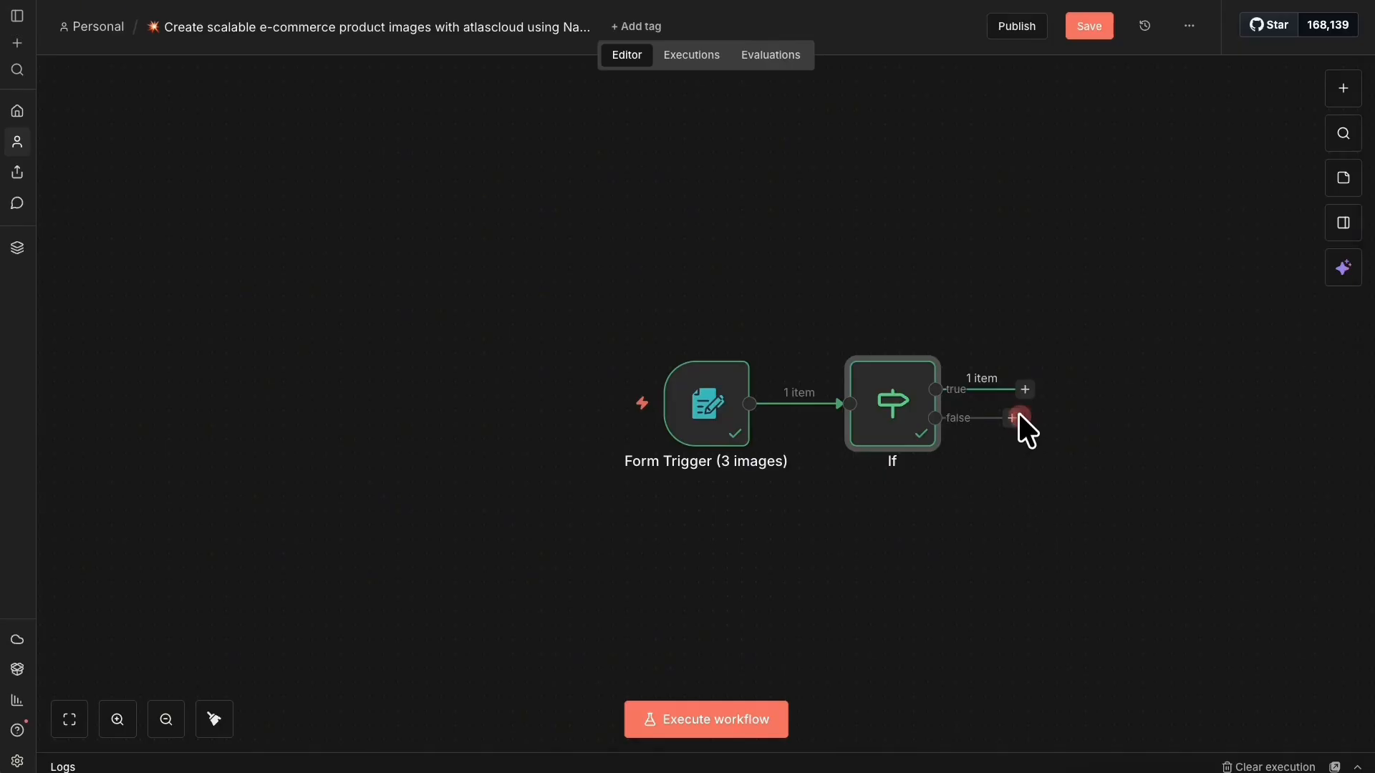
Attach an Edit Fields node to the If false branch with field 'error' holding the upload message.
{"action": "mouse_move", "coordinate": [1018, 413]}
{"action": "left_mouse_down"}
{"action": "mouse_move", "coordinate": [1106, 288]}
{"action": "mouse_move", "coordinate": [1031, 435]}
{"action": "left_mouse_up"}
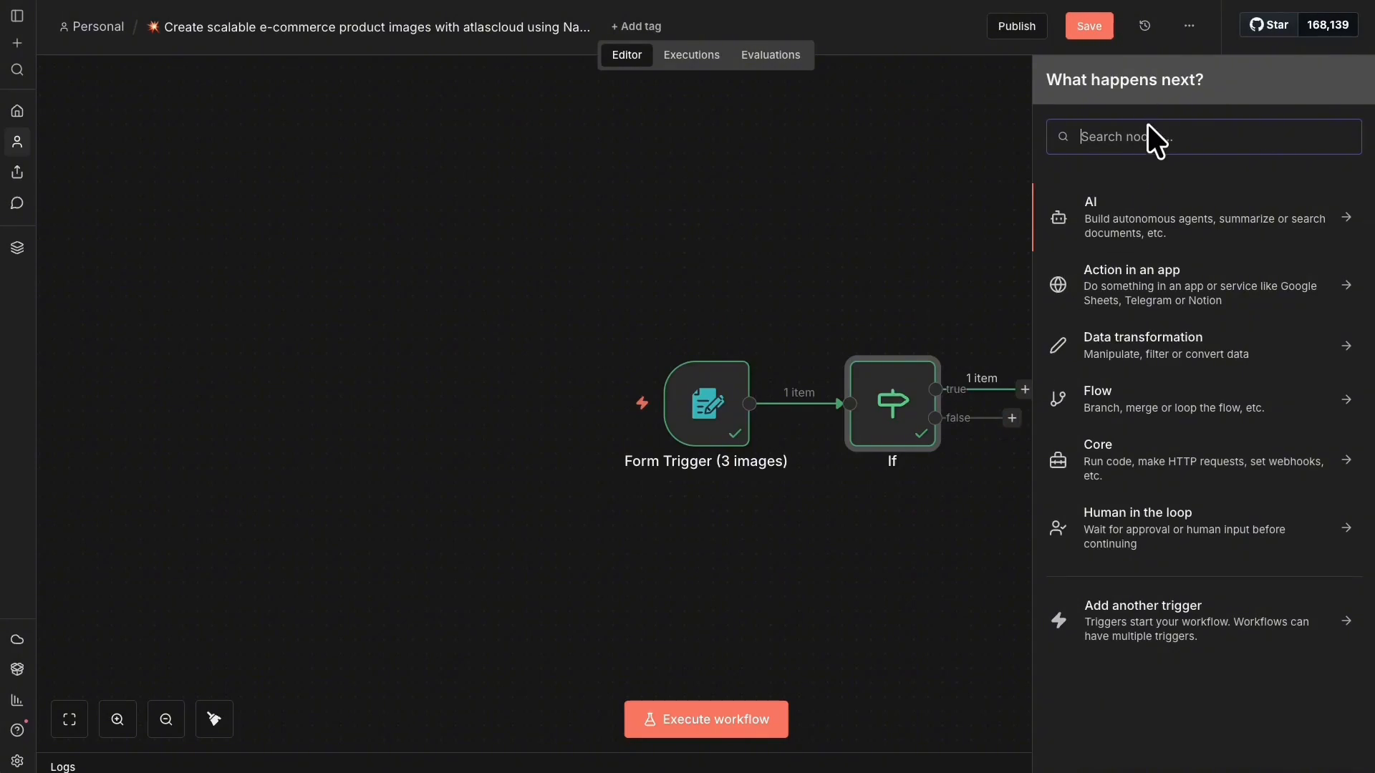
{"action": "type", "text": "edit"}
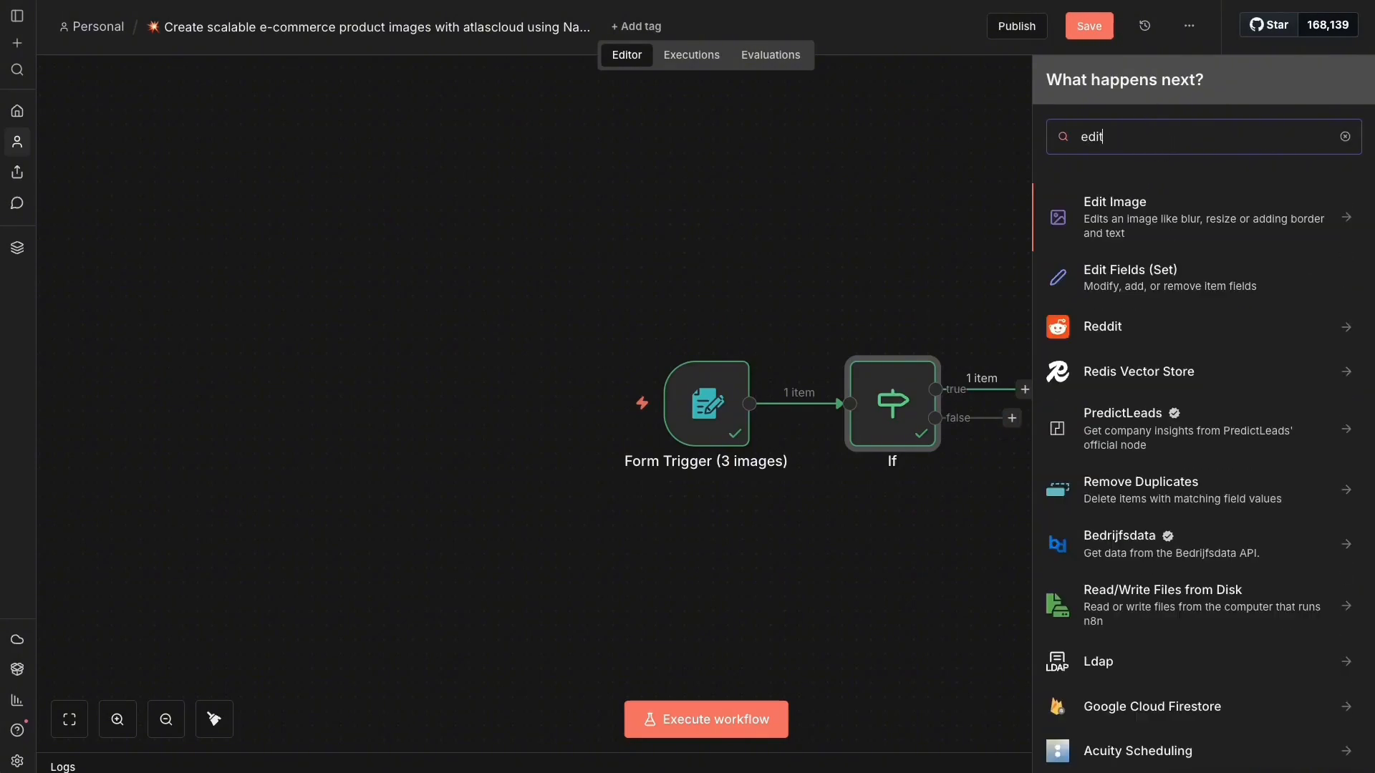
{"action": "left_click", "coordinate": [1189, 280]}
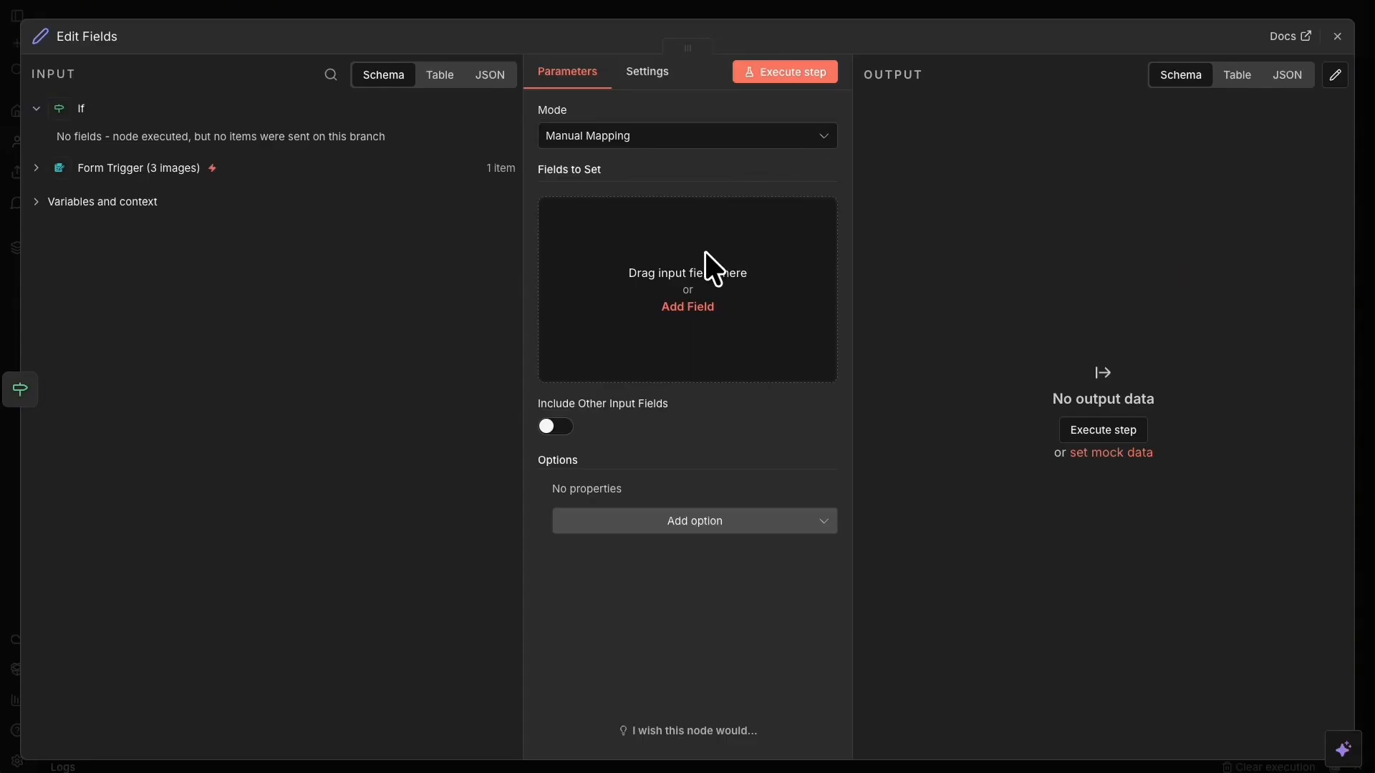
{"action": "left_click", "coordinate": [614, 263]}
{"action": "left_click", "coordinate": [645, 204]}
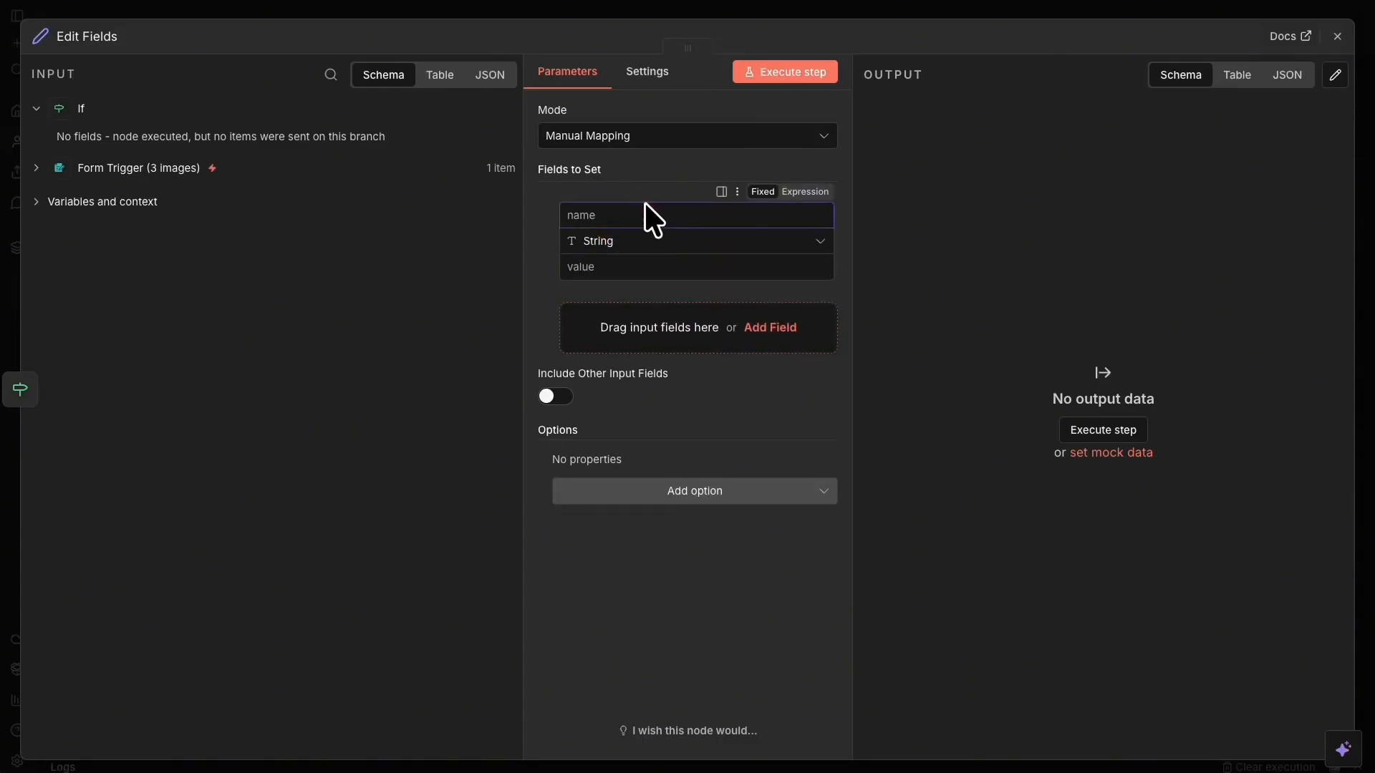
{"action": "type", "text": "error"}
{"action": "key", "text": "Tab"}
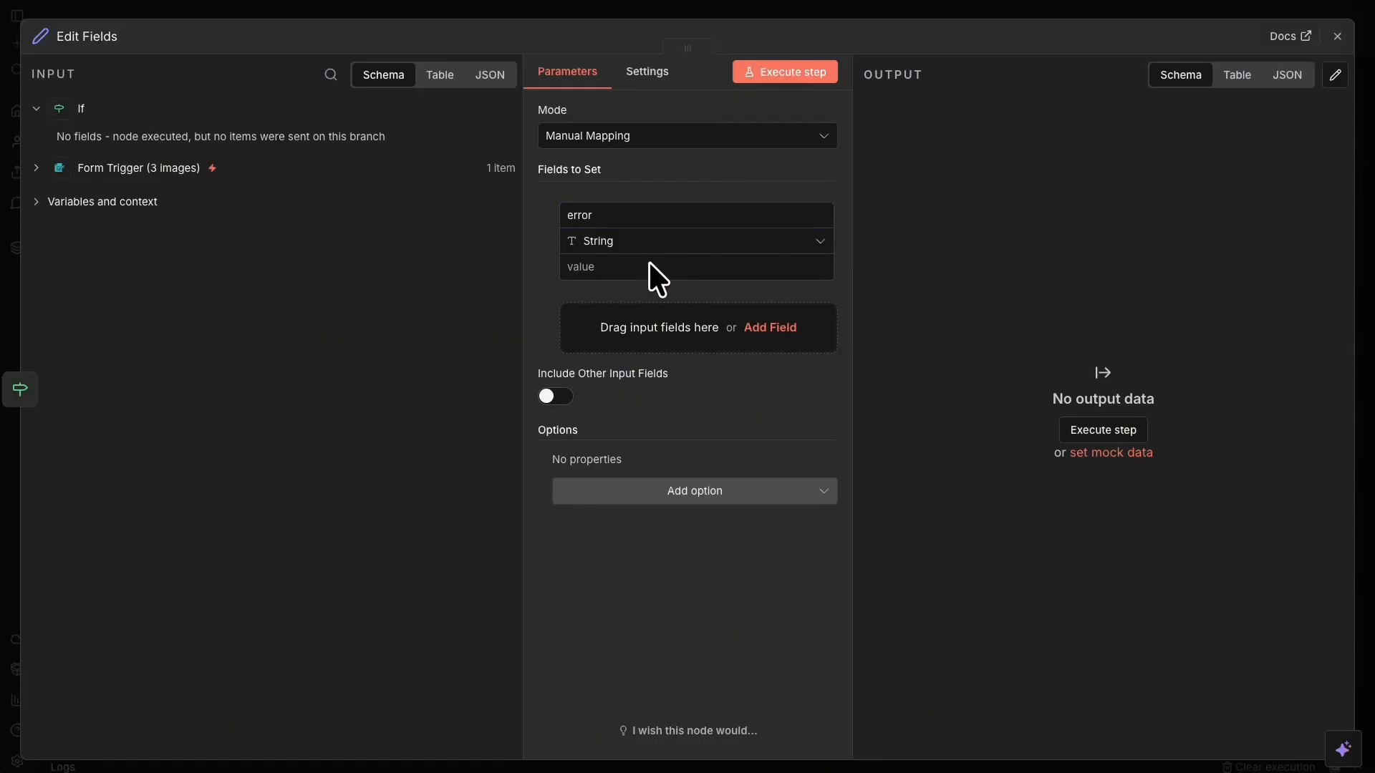
{"action": "left_click", "coordinate": [608, 263]}
{"action": "type", "text": "Please upload 3 images (image1, image2, image3)."}
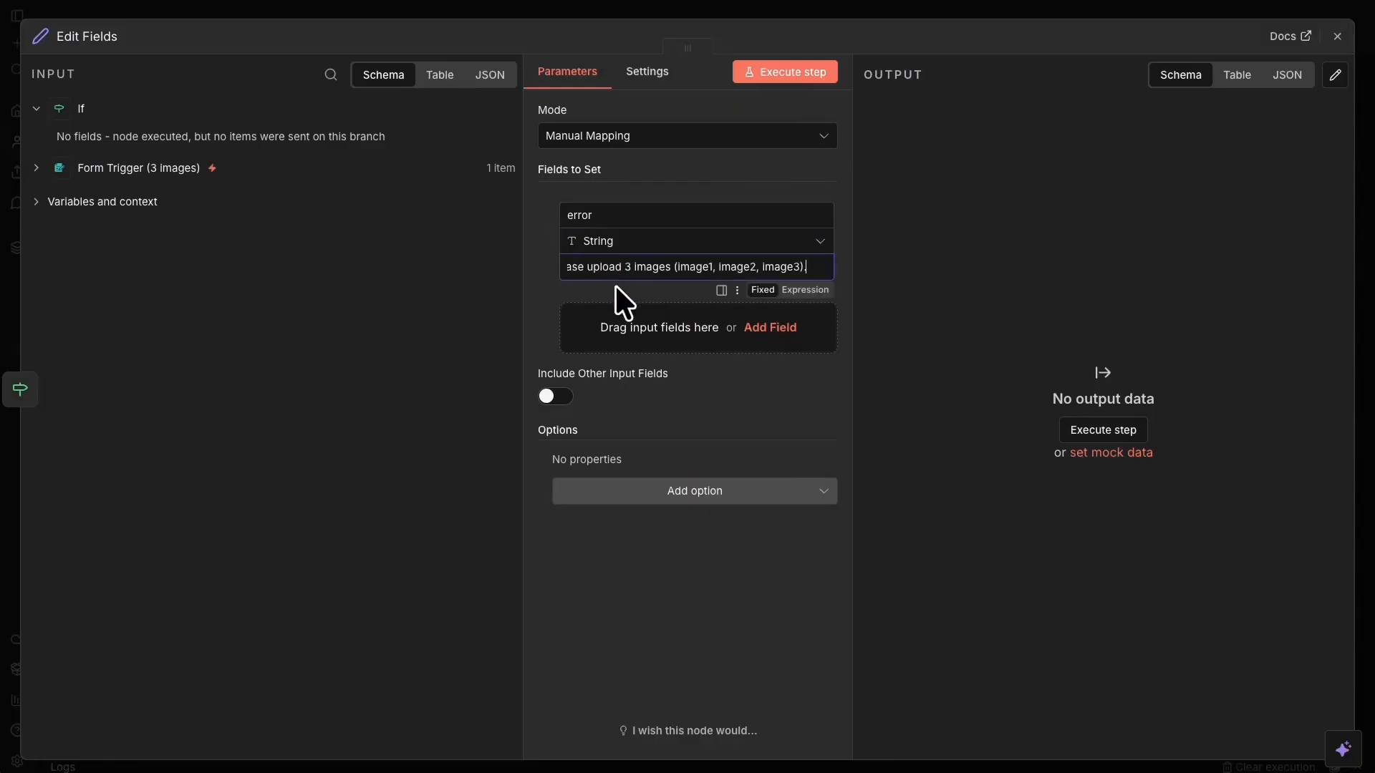
{"action": "left_click", "coordinate": [616, 286]}
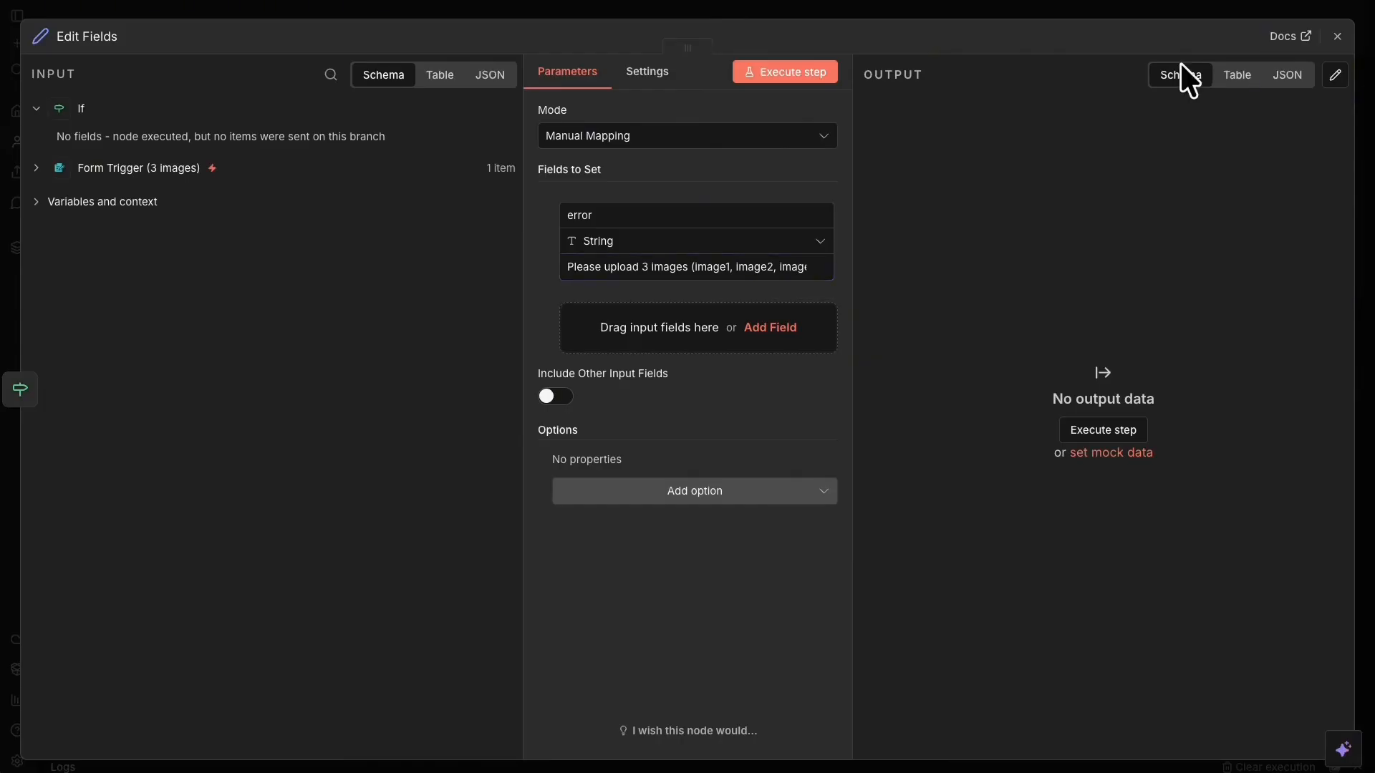
Rename the node 'Error Response - Missing Files' and save the workflow.
{"action": "left_click", "coordinate": [71, 37]}
{"action": "type", "text": "Error Response - Missing Files"}
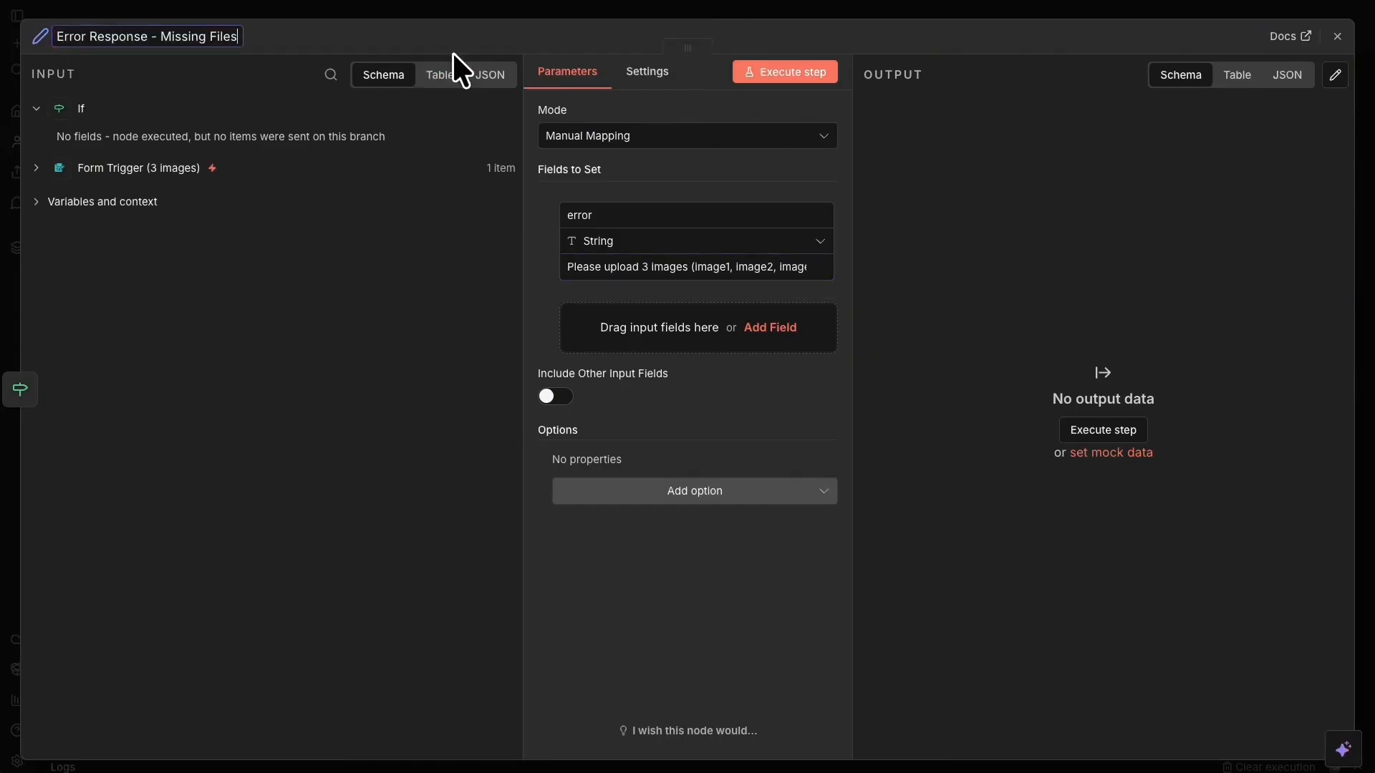
{"action": "left_click", "coordinate": [548, 7]}
{"action": "left_click", "coordinate": [1103, 21]}
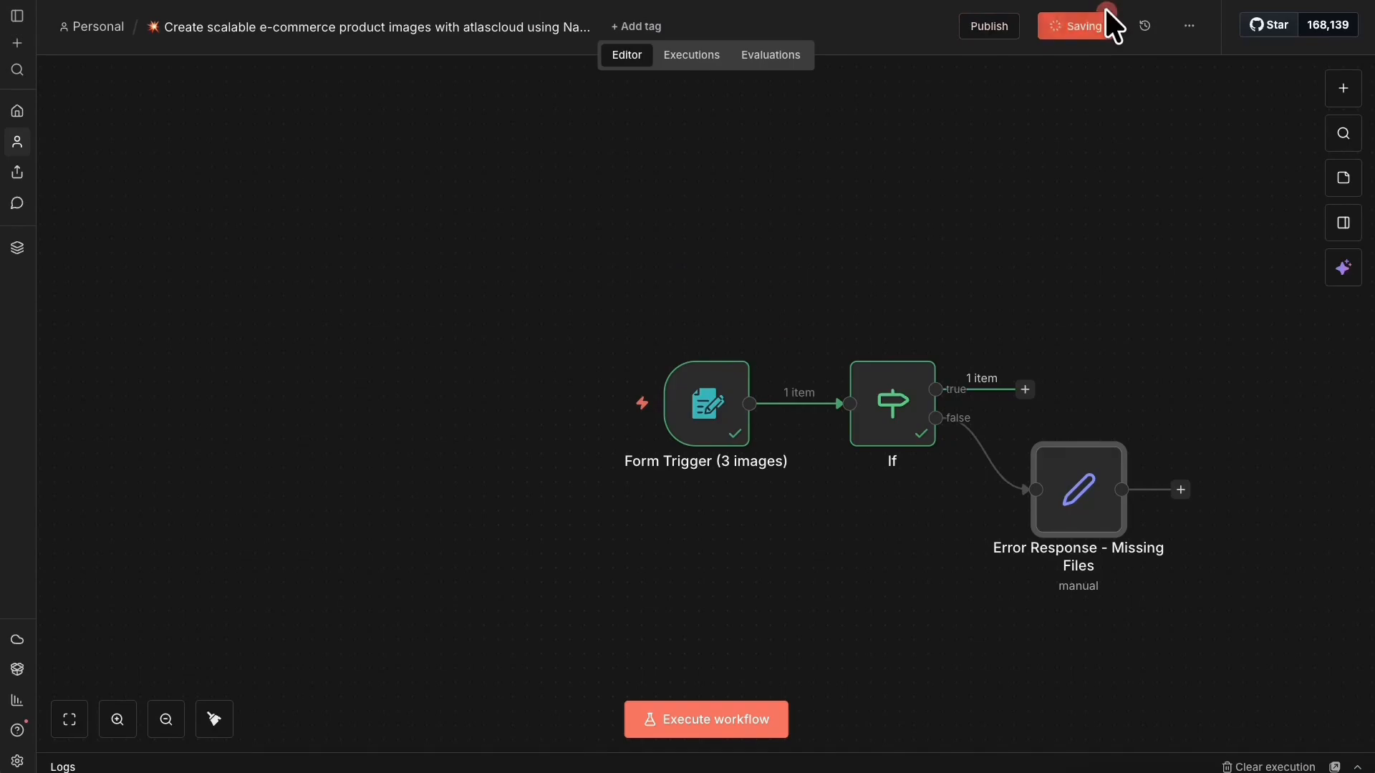
{"action": "left_click_drag", "start_coordinate": [1234, 138], "coordinate": [553, 588]}
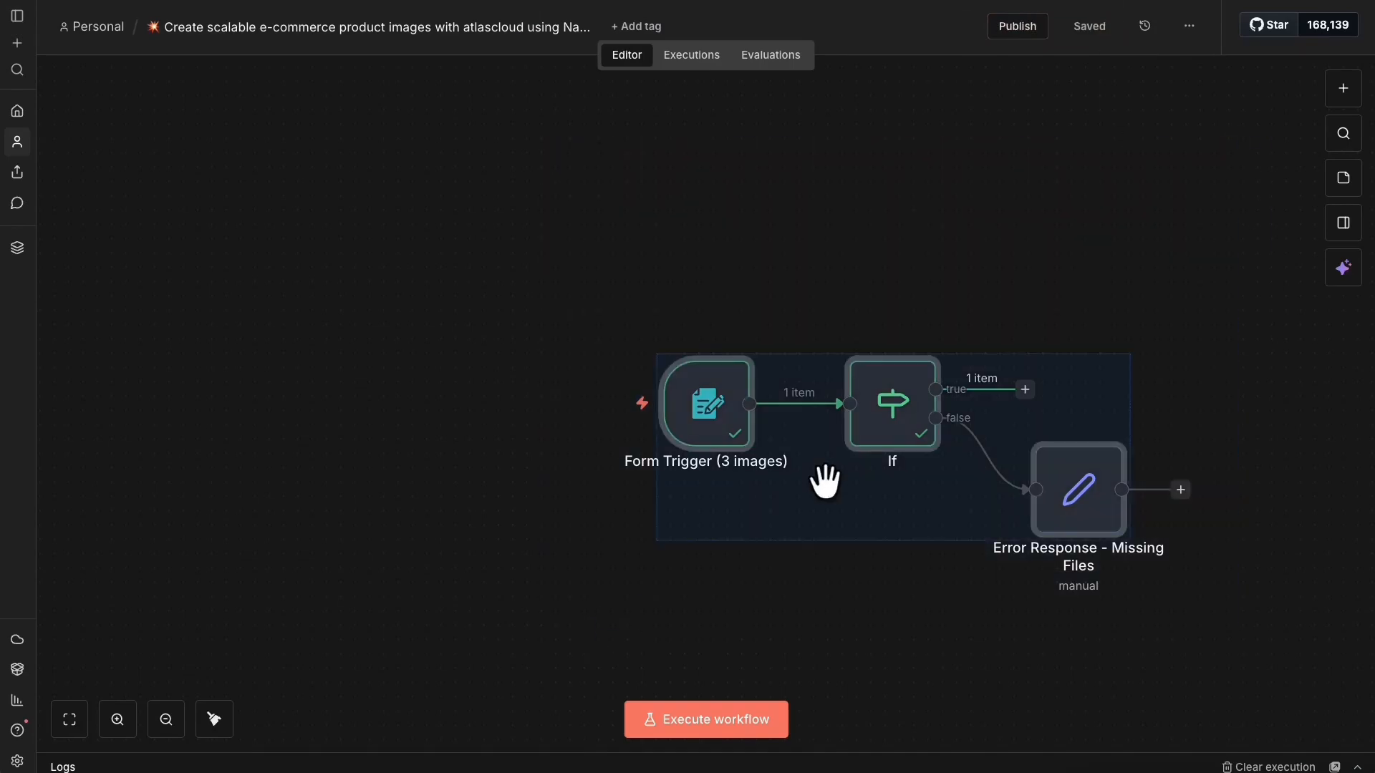
Shift the three nodes left and attach an Edit Fields (Set) node to the If true branch.
{"action": "left_click_drag", "start_coordinate": [951, 422], "coordinate": [454, 384]}
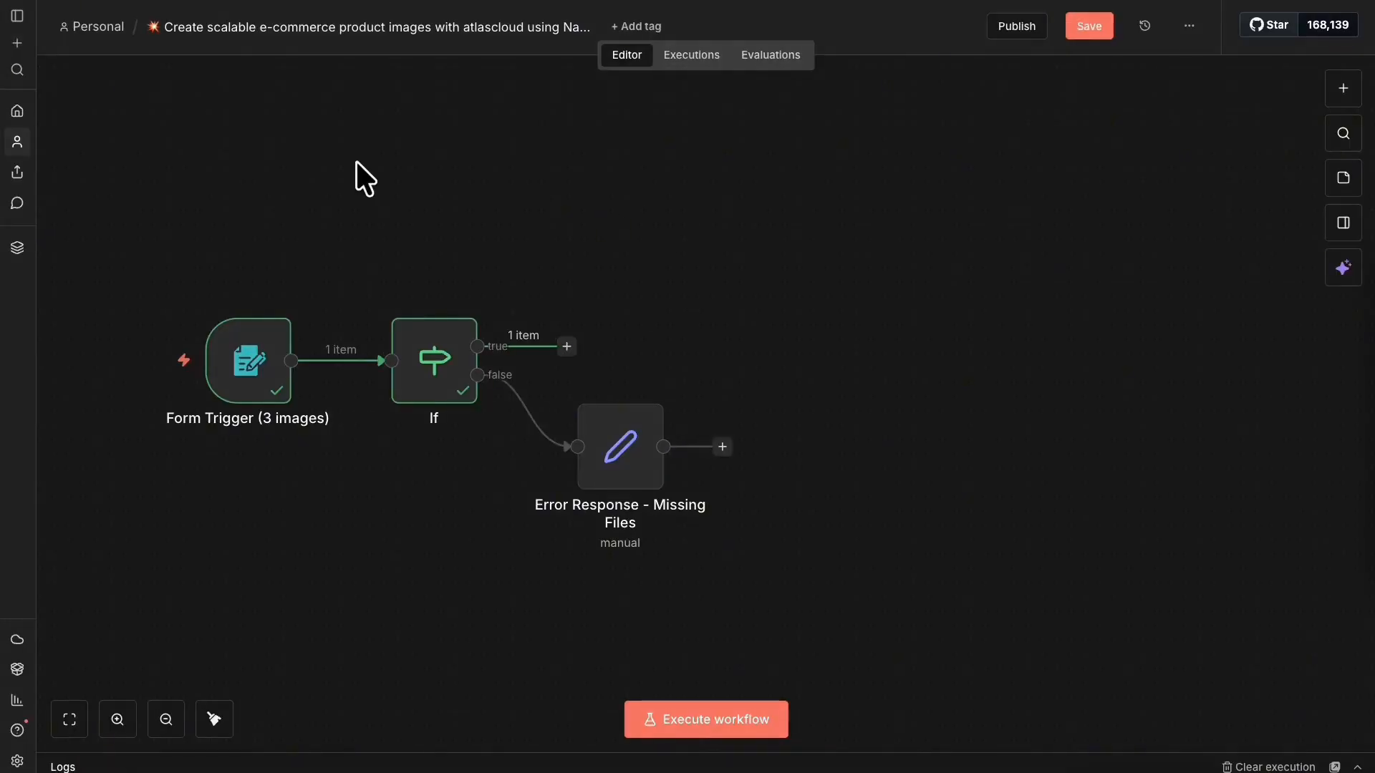
{"action": "left_click", "coordinate": [566, 347]}
{"action": "type", "text": "edit"}
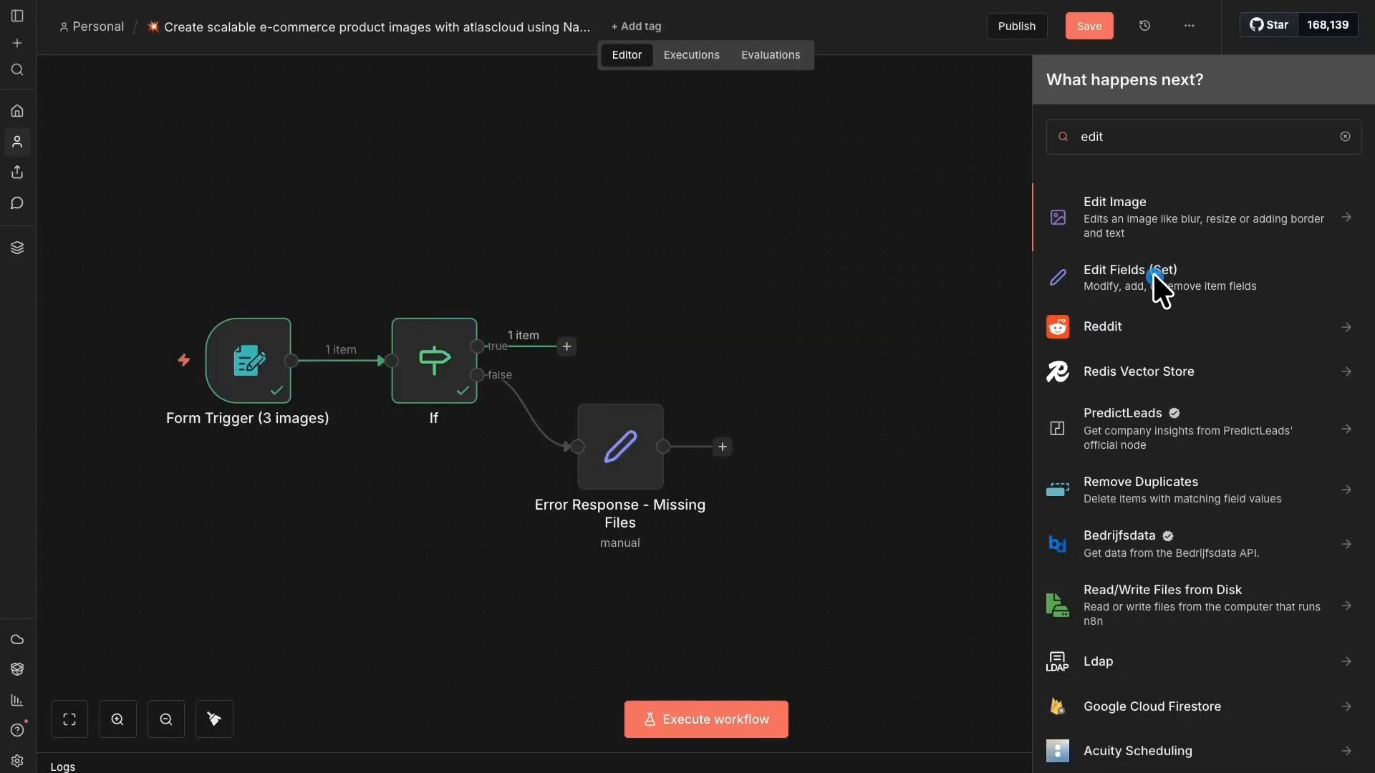
{"action": "left_click", "coordinate": [1133, 283]}
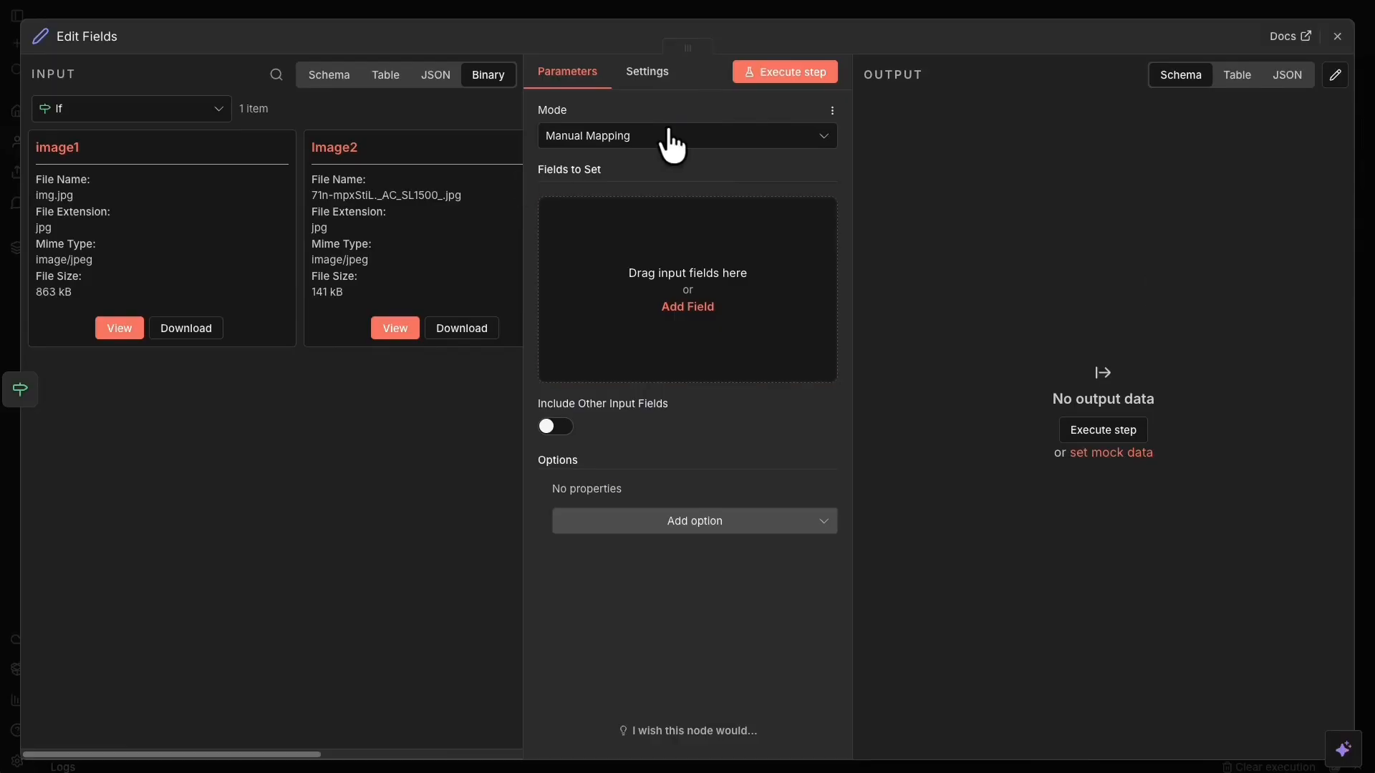
Add an Object field image0 with the {{ $binary.image1 }} expression as its value.
{"action": "left_click", "coordinate": [633, 271]}
{"action": "left_click", "coordinate": [644, 220]}
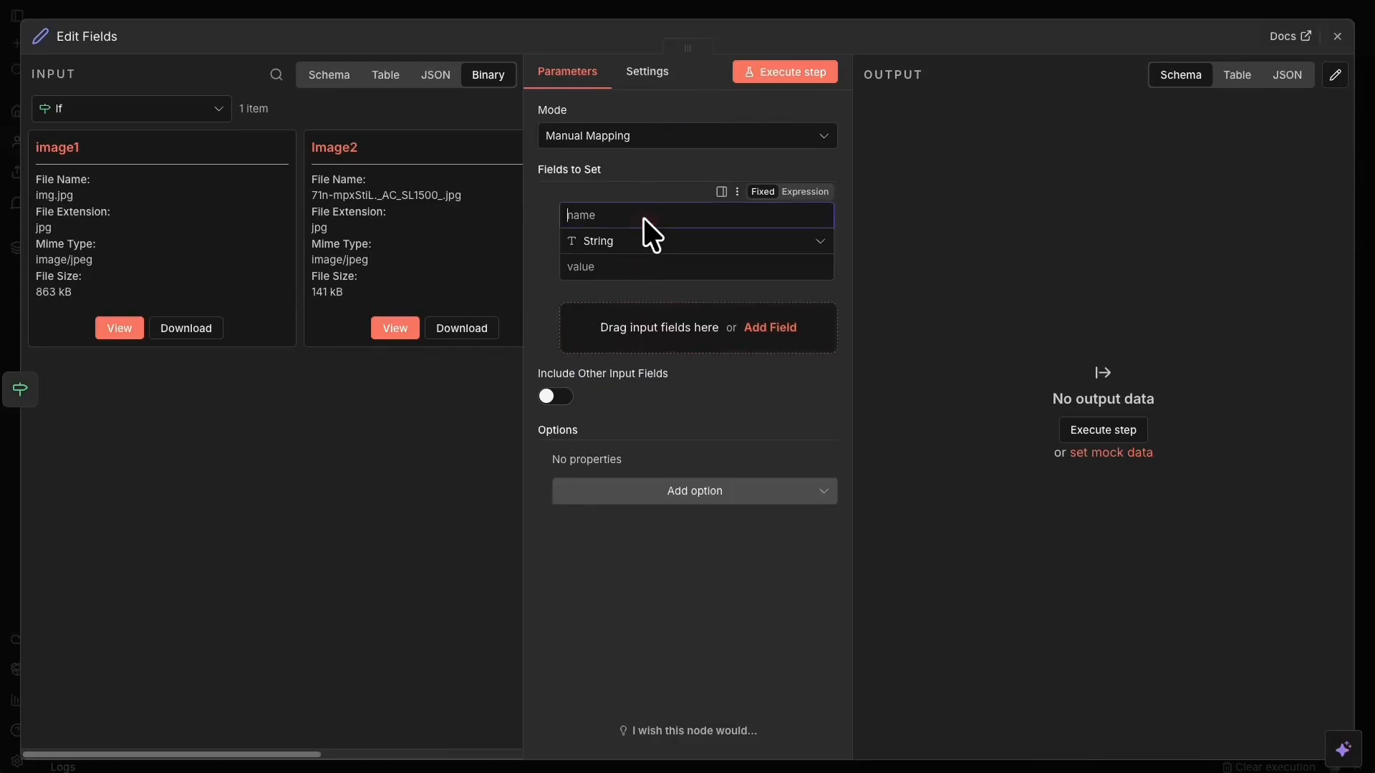
{"action": "type", "text": "image0°"}
{"action": "key", "text": "BackSpace"}
{"action": "left_click", "coordinate": [614, 235]}
{"action": "left_click", "coordinate": [668, 414]}
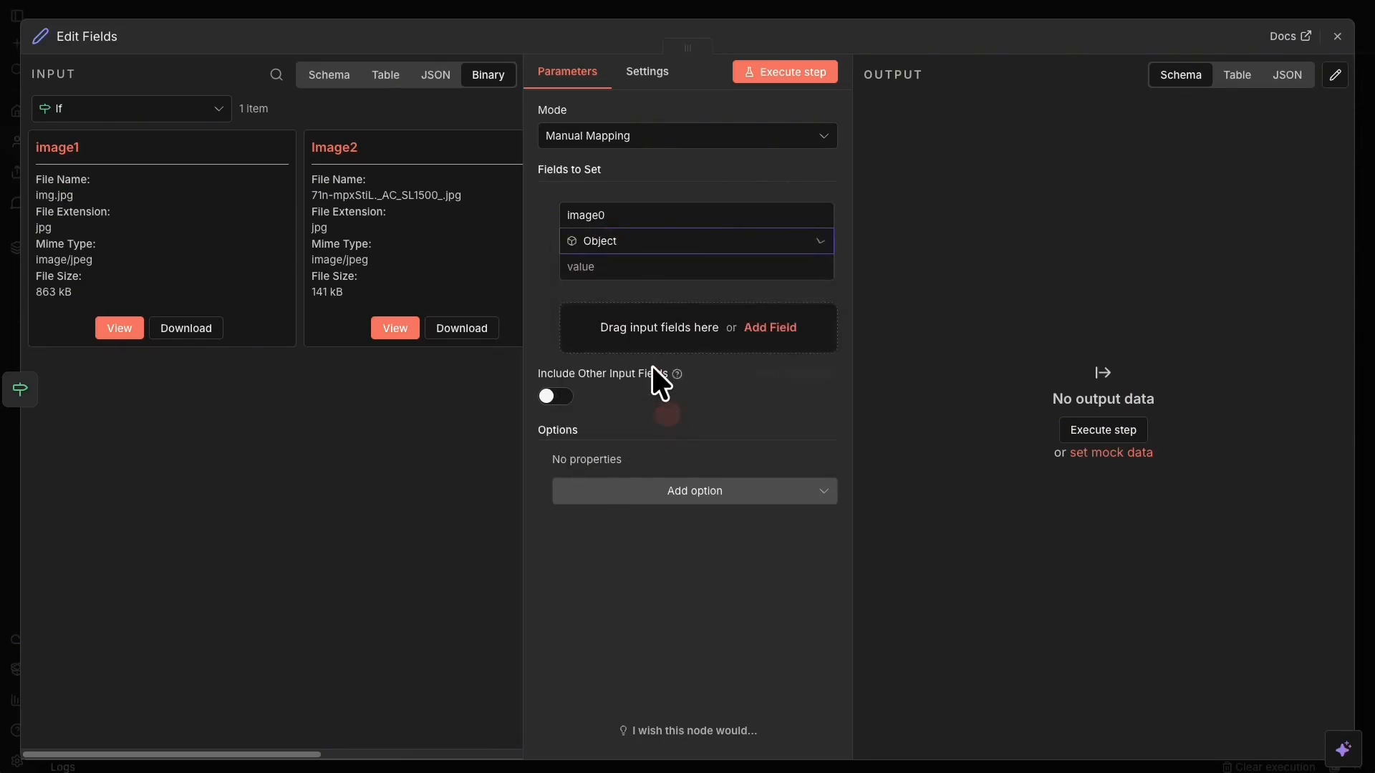
{"action": "left_click", "coordinate": [620, 267]}
{"action": "type", "text": "{{ $binary.image1 }}"}
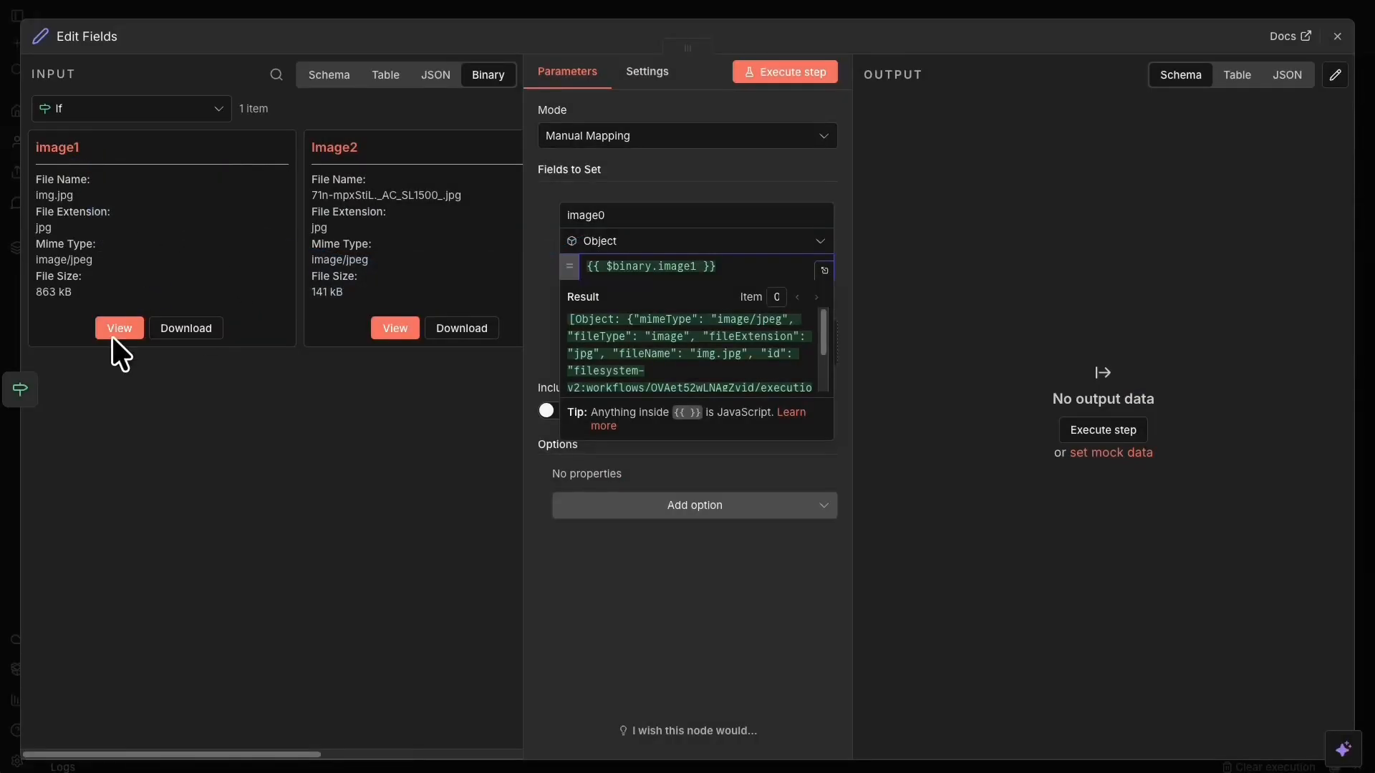
{"action": "left_click", "coordinate": [532, 299]}
Add a field image1 whose value is {{ $binary.Image2 }}.
{"action": "left_click", "coordinate": [650, 353]}
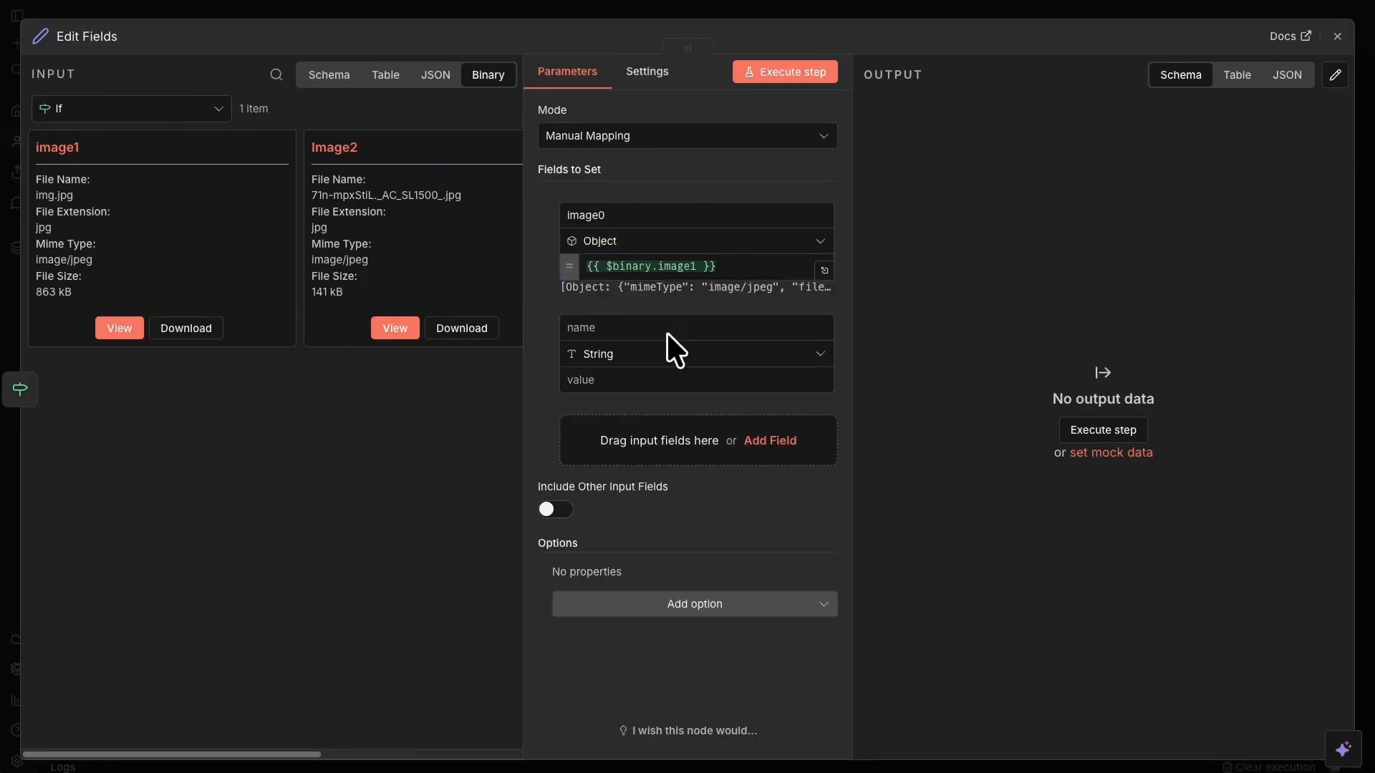
{"action": "left_click", "coordinate": [665, 320]}
{"action": "left_click", "coordinate": [686, 326]}
{"action": "type", "text": "imla"}
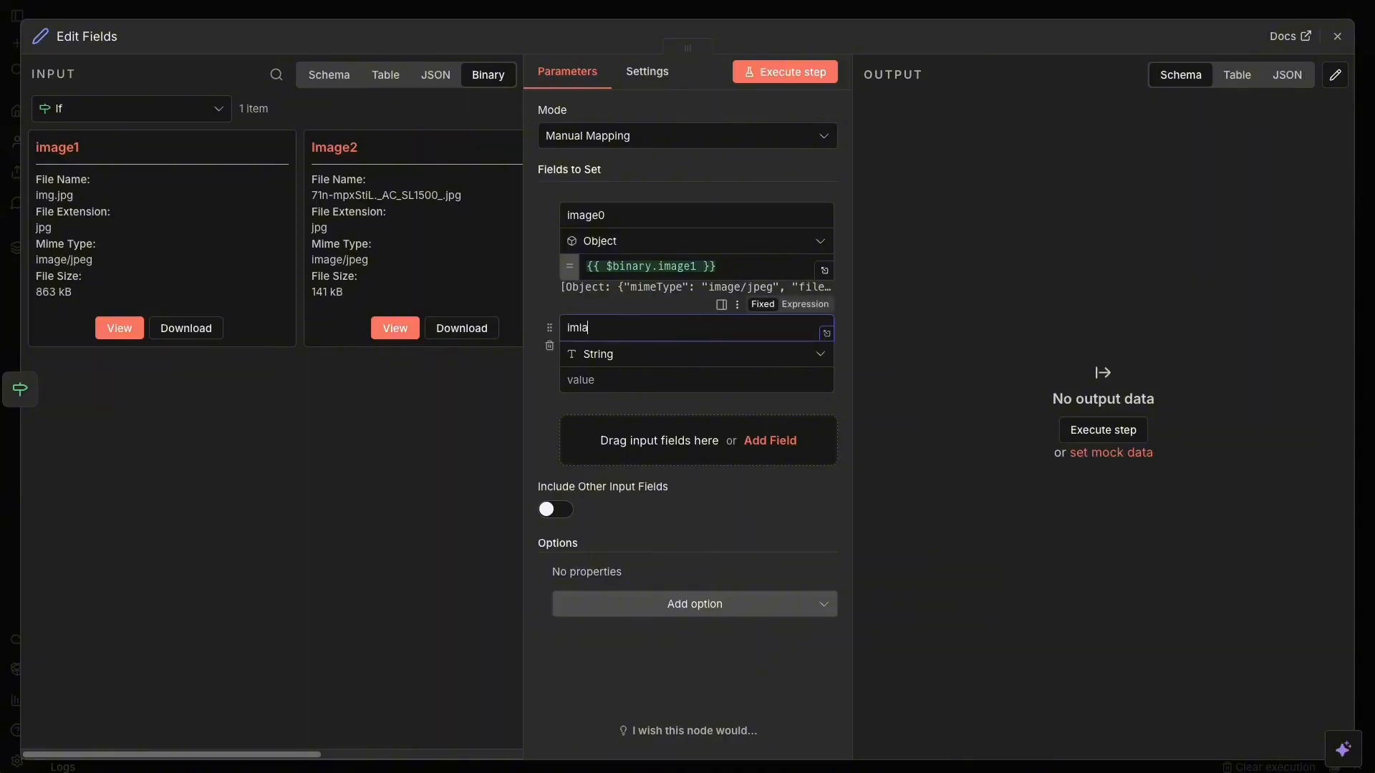
{"action": "key", "text": "BackSpace"}
{"action": "type", "text": "age1"}
{"action": "key", "text": "Tab"}
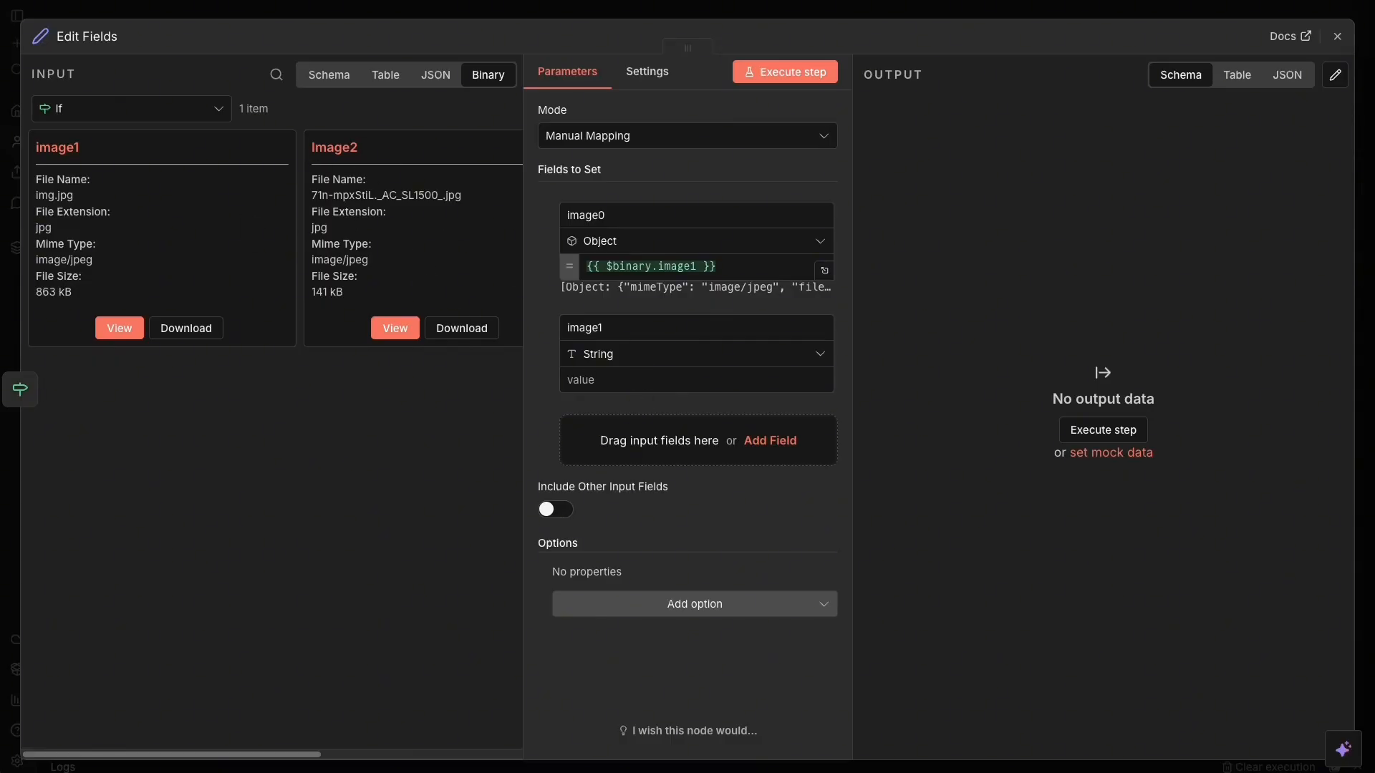
{"action": "left_click", "coordinate": [601, 381]}
{"action": "type", "text": "{{ $binary.image2 }}"}
{"action": "left_click", "coordinate": [668, 379]}
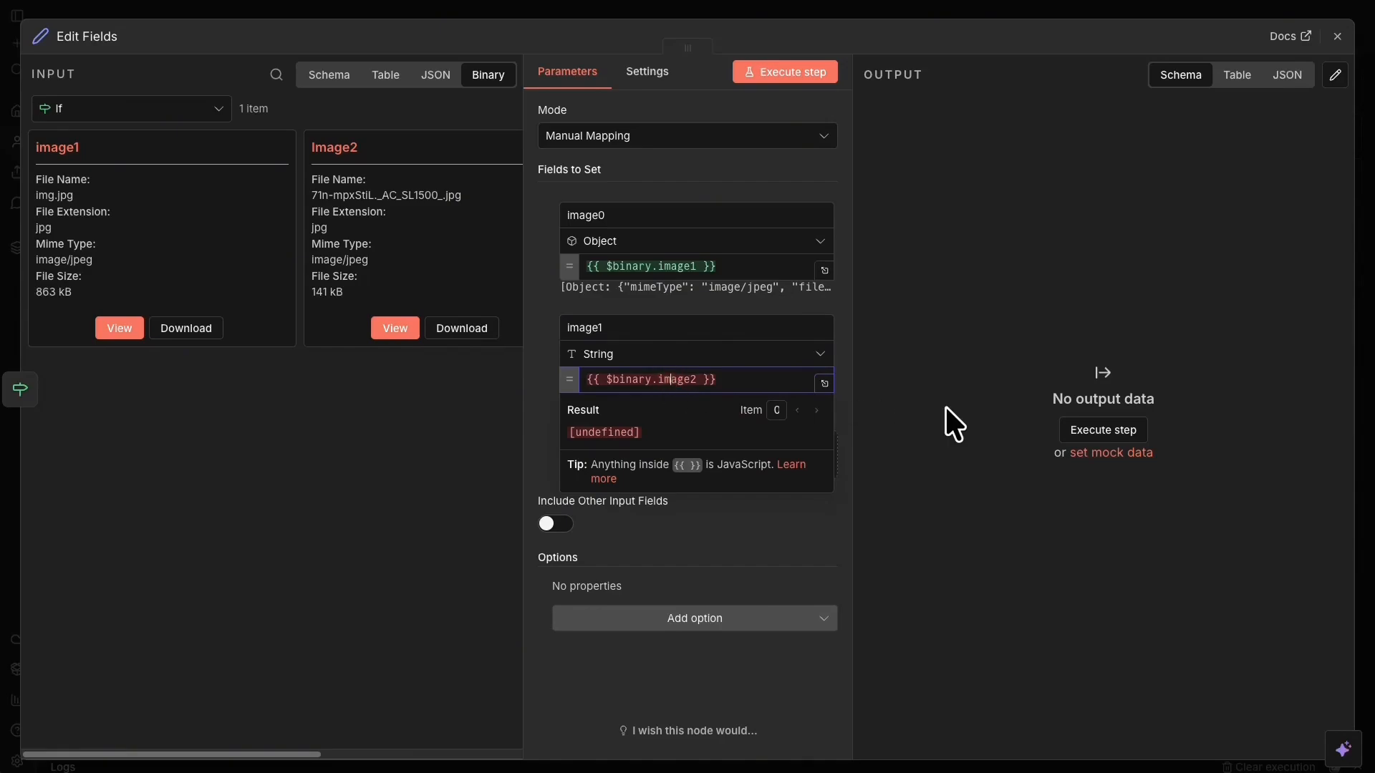
{"action": "key", "text": "BackSpace"}
{"action": "type", "text": "I"}
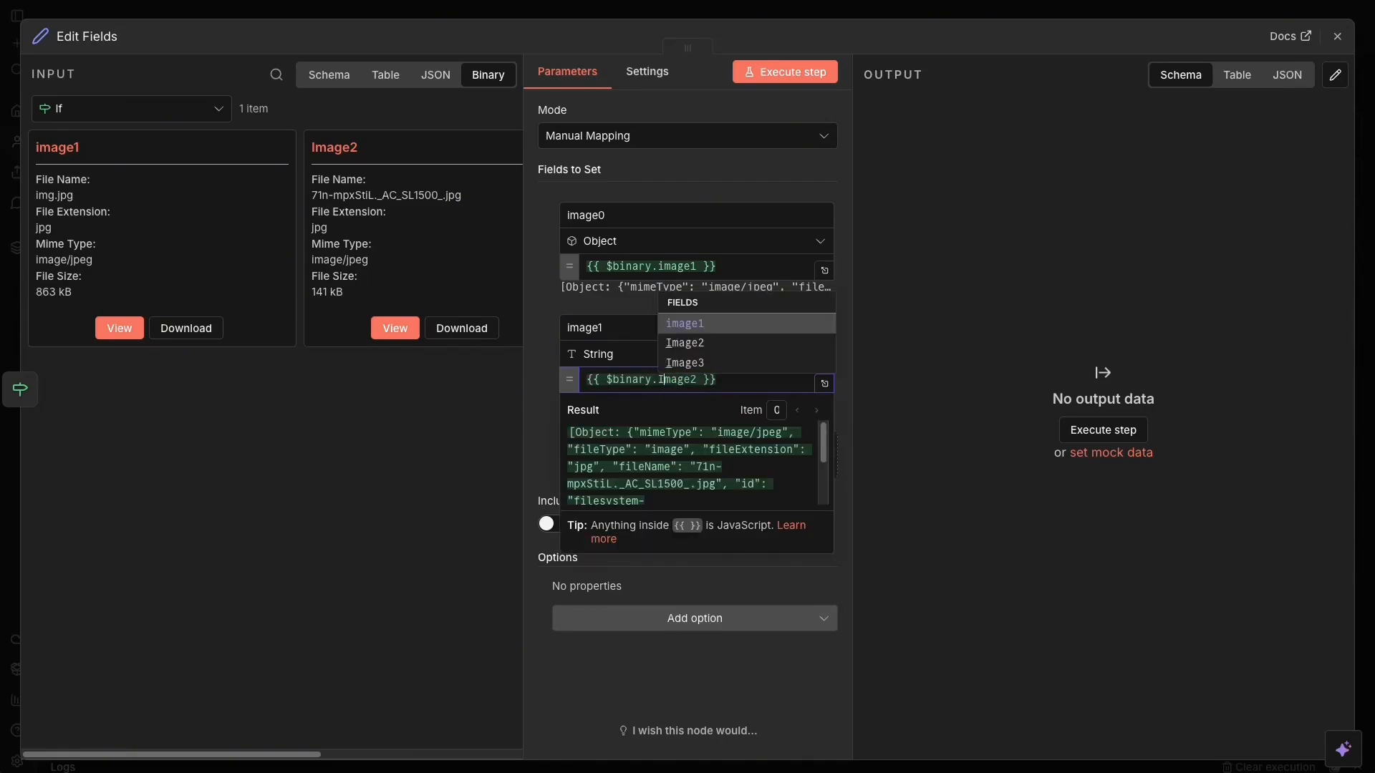
Add an Object field image2 mapped to {{ $binary.Image3 }}, and make image1 an Object too.
{"action": "left_click", "coordinate": [553, 442]}
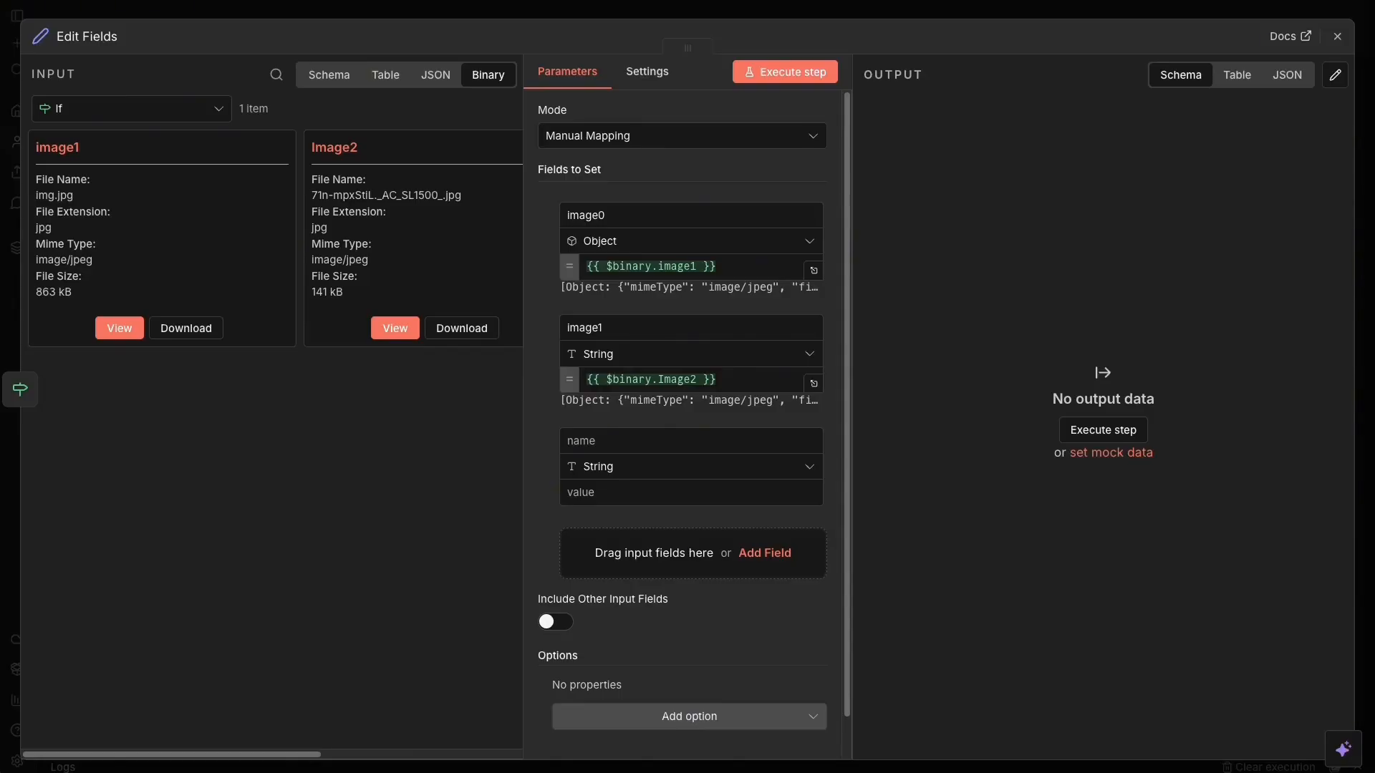
{"action": "left_click", "coordinate": [644, 443]}
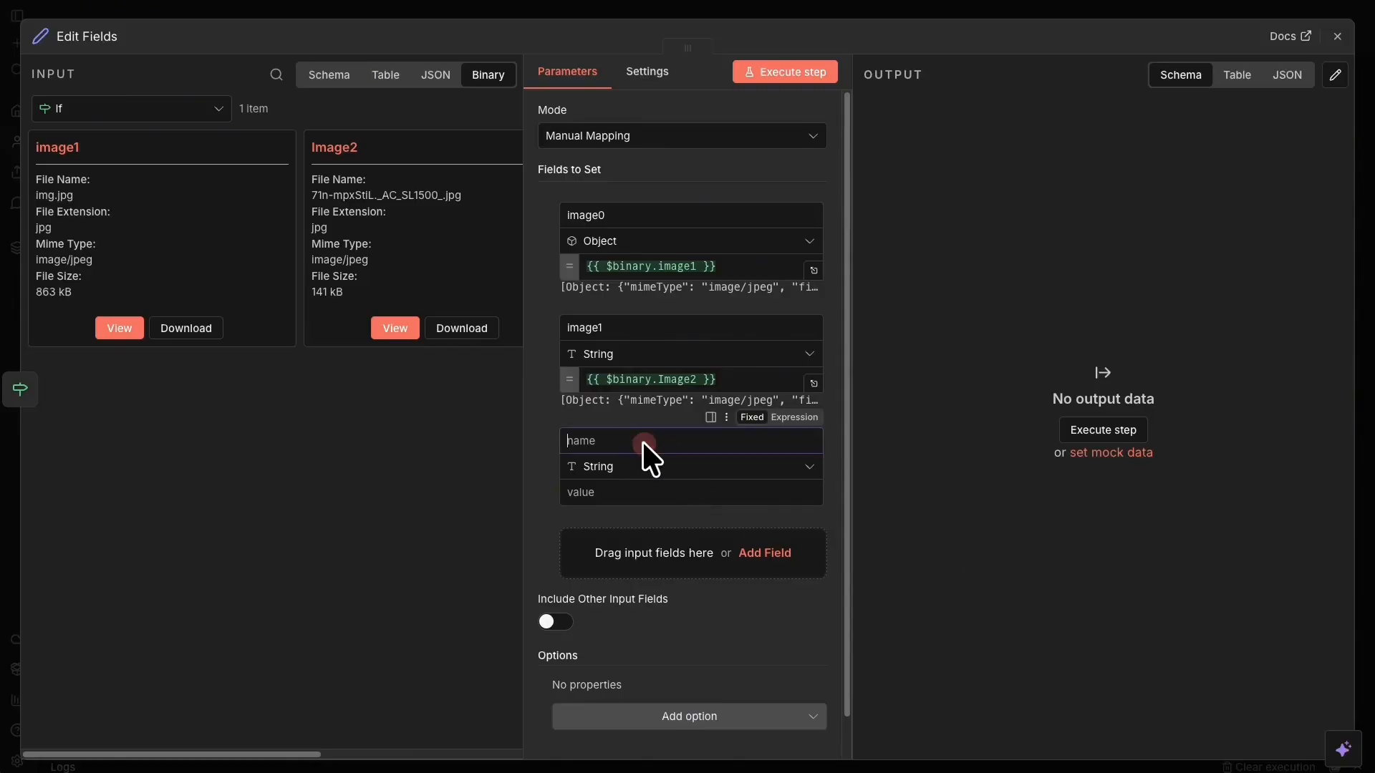
{"action": "type", "text": "image2"}
{"action": "left_click", "coordinate": [540, 516]}
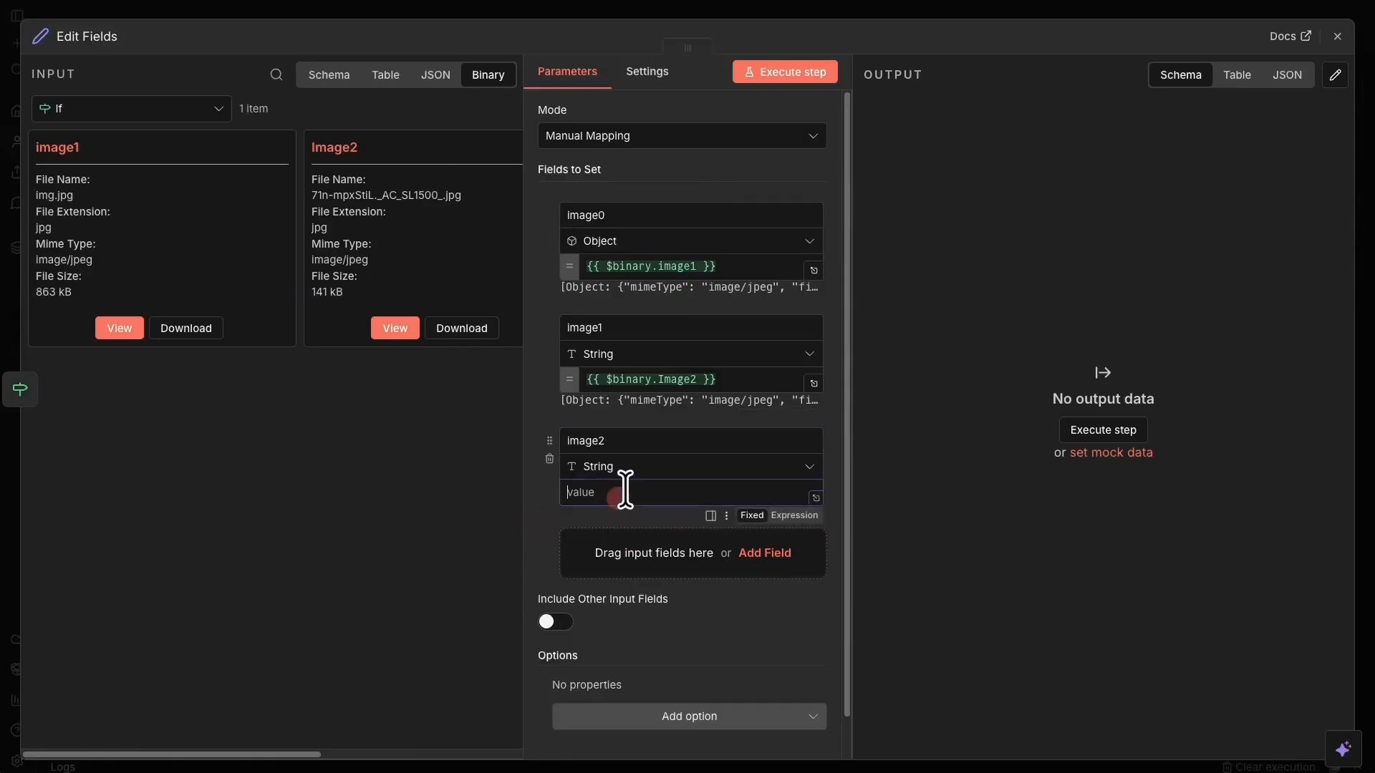
{"action": "left_click", "coordinate": [638, 467]}
{"action": "left_click", "coordinate": [643, 355]}
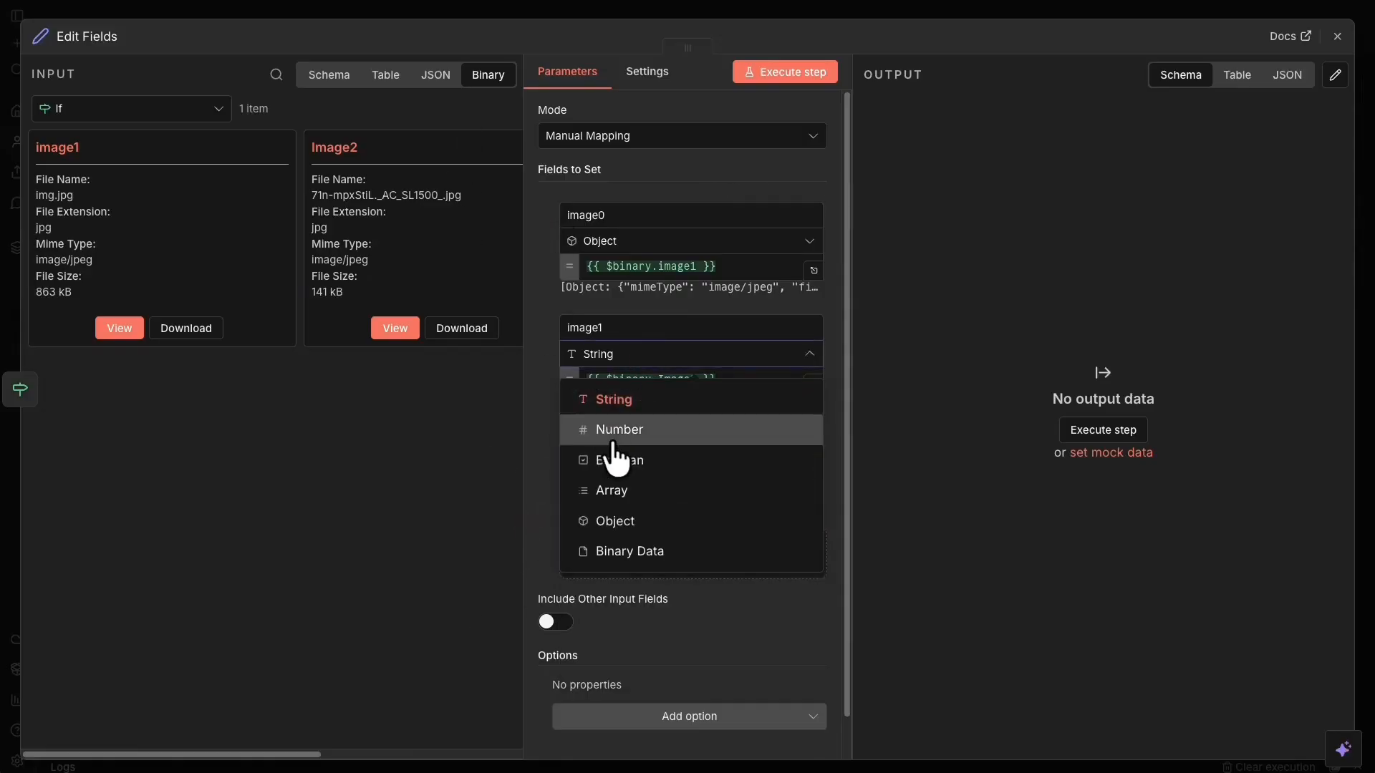
{"action": "left_click", "coordinate": [644, 520]}
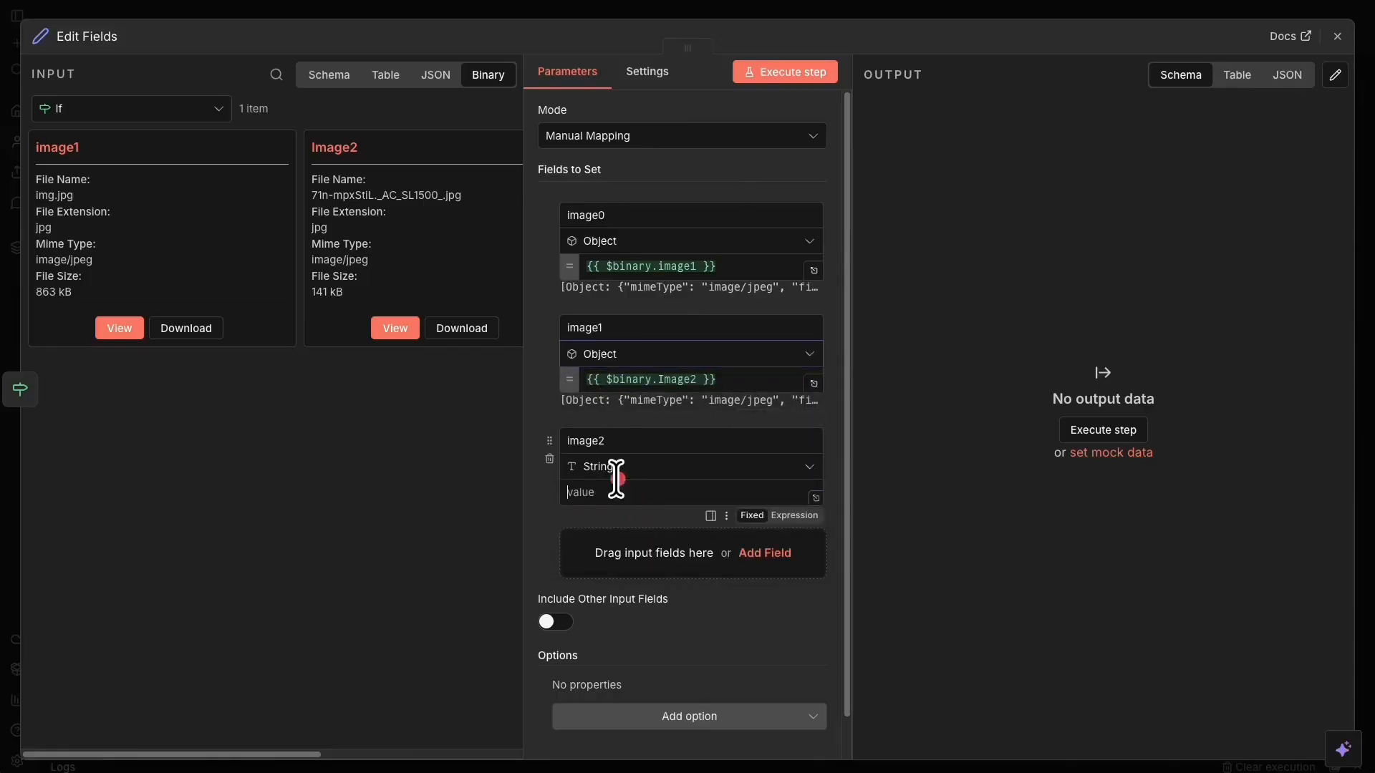
{"action": "left_click", "coordinate": [617, 440]}
{"action": "left_click", "coordinate": [610, 464]}
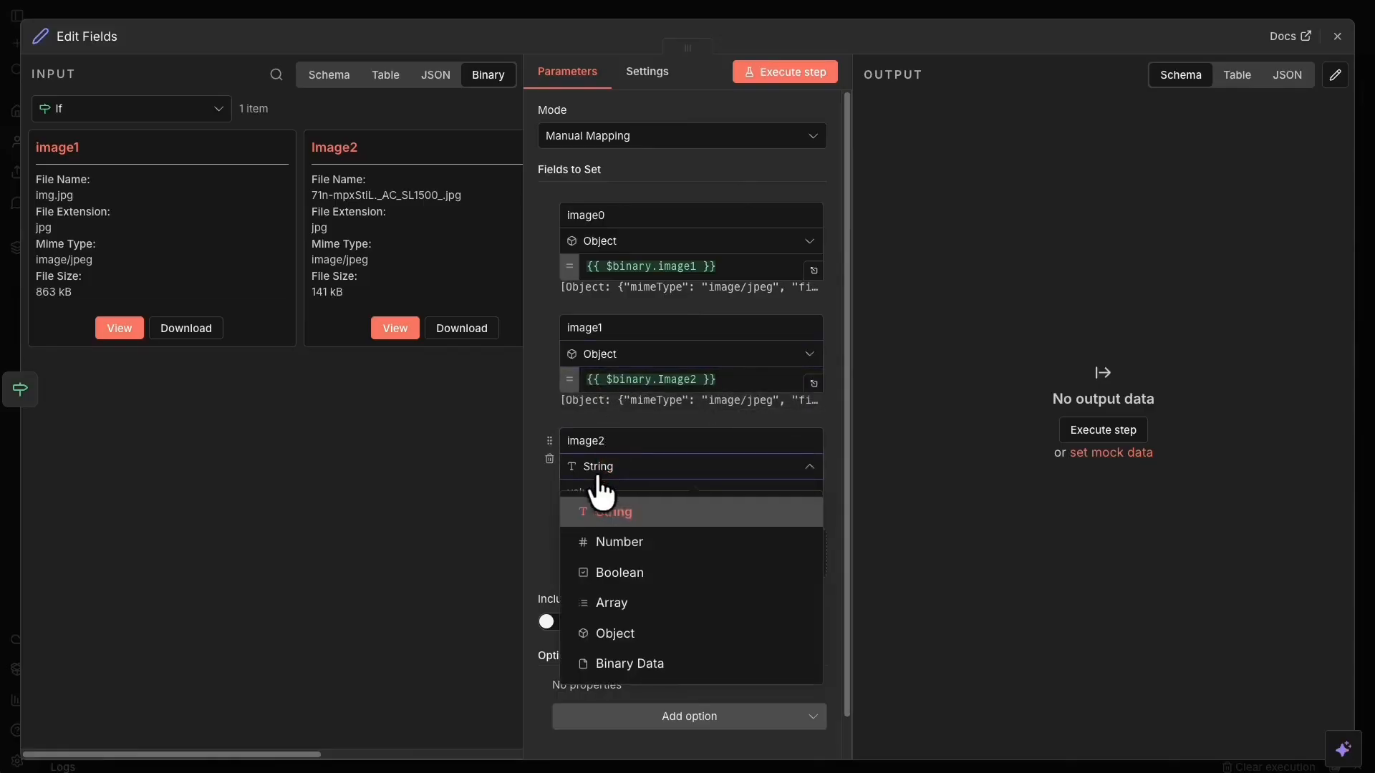
{"action": "left_click", "coordinate": [655, 642]}
{"action": "left_click", "coordinate": [650, 491]}
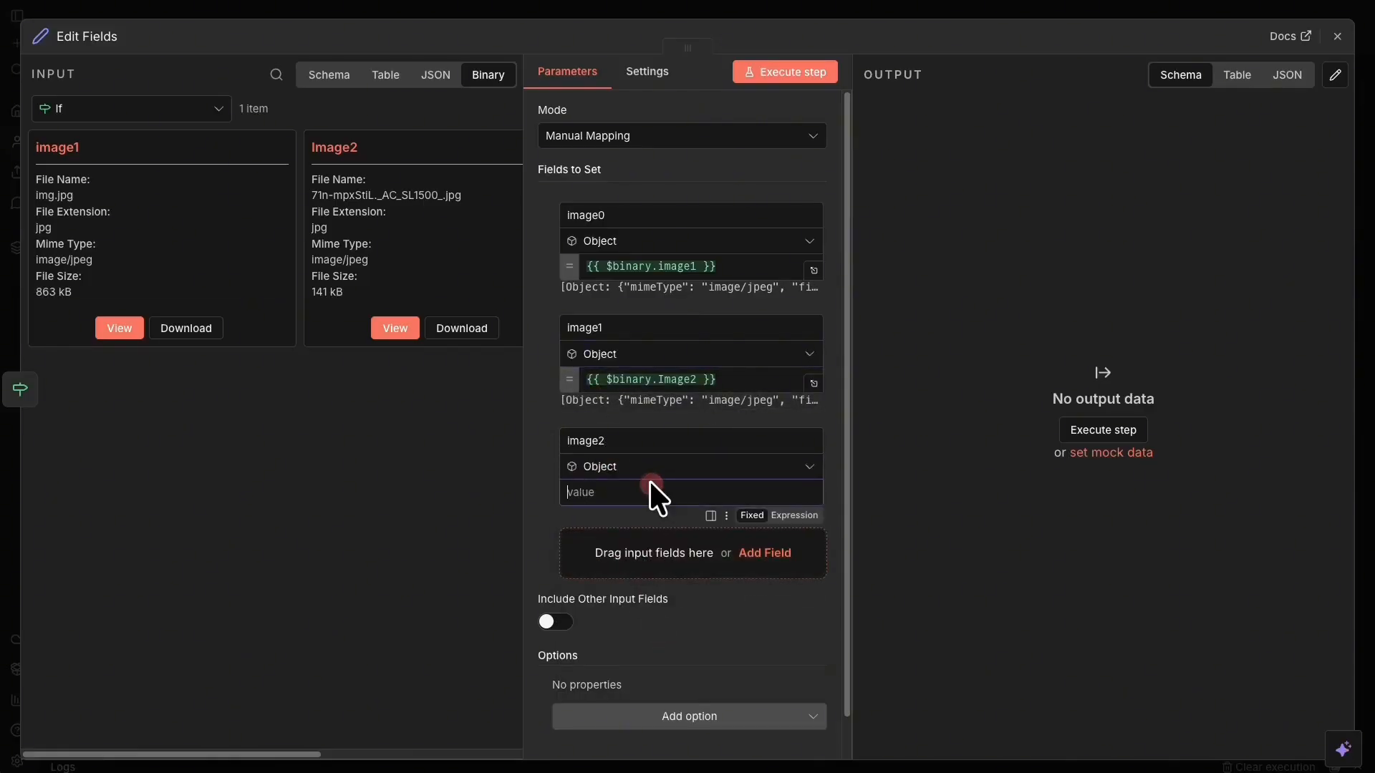
{"action": "type", "text": "{{ $binary.Image3 }}"}
{"action": "left_click", "coordinate": [663, 491]}
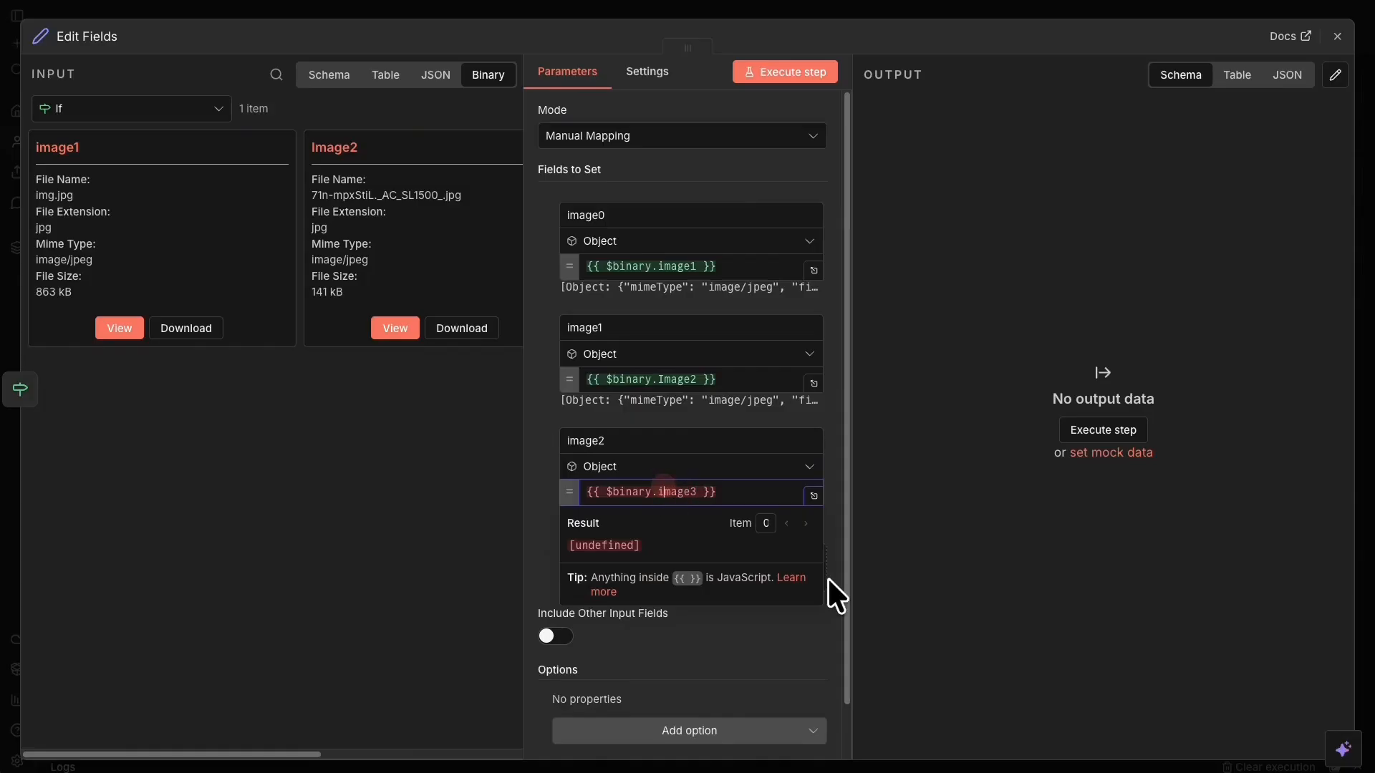
{"action": "key", "text": "BackSpace"}
{"action": "type", "text": "I"}
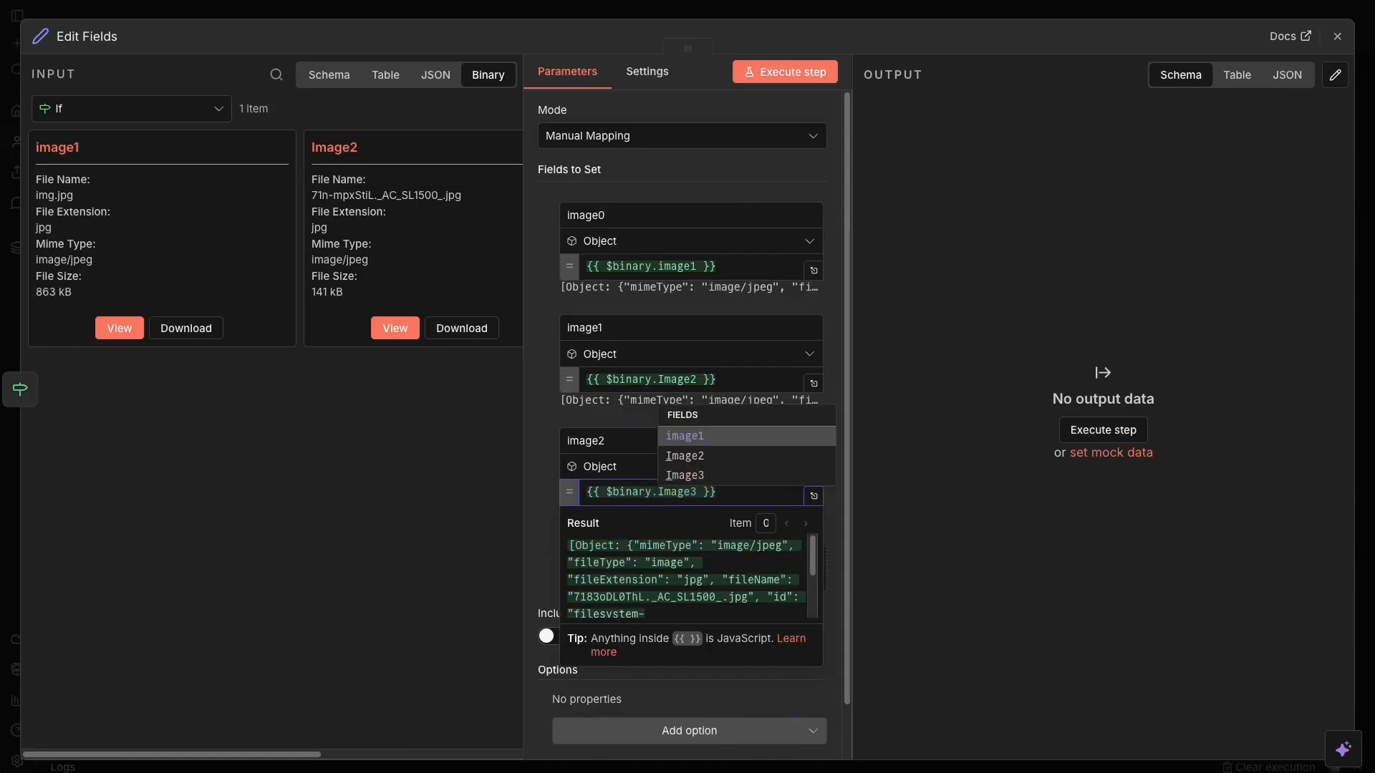
{"action": "left_click", "coordinate": [670, 95]}
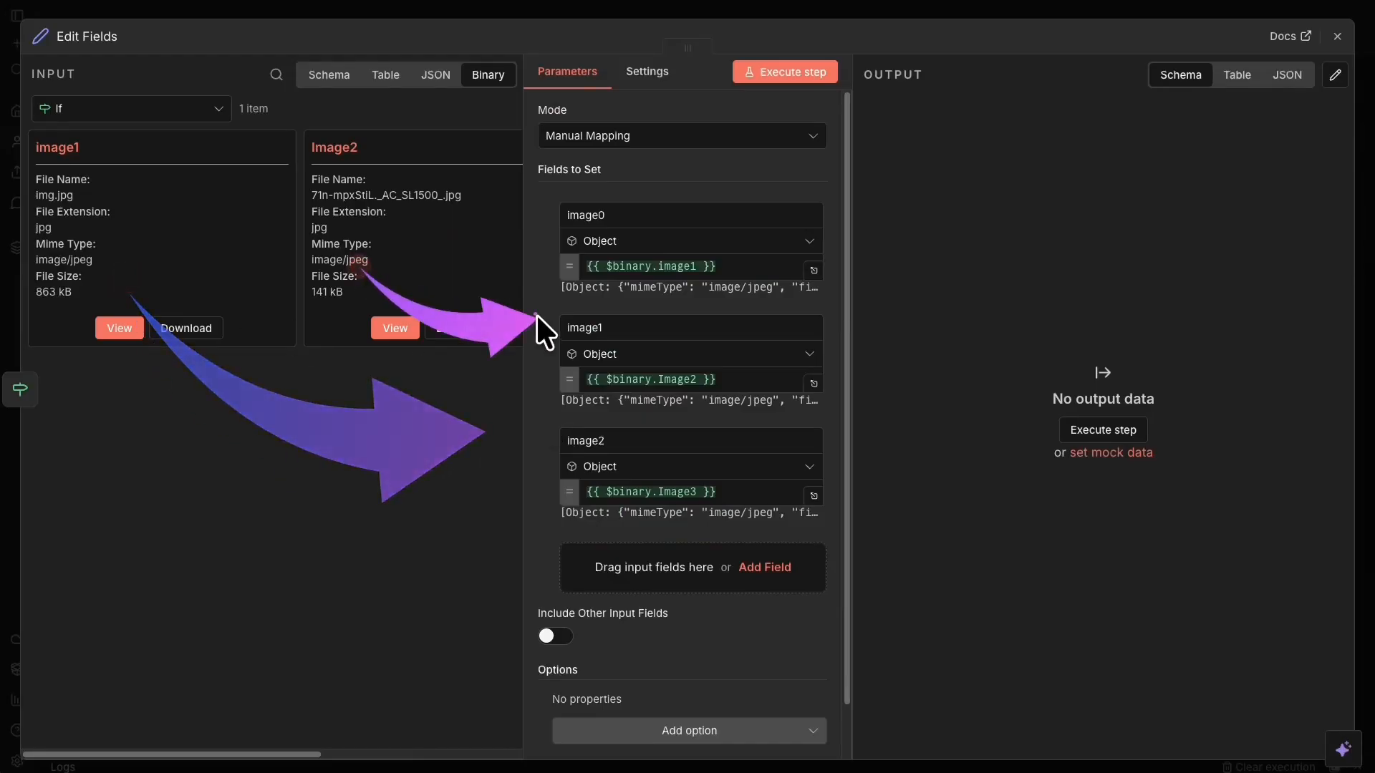
Include all other input fields and rename the node 'Normalize binary names'.
{"action": "left_click", "coordinate": [552, 637]}
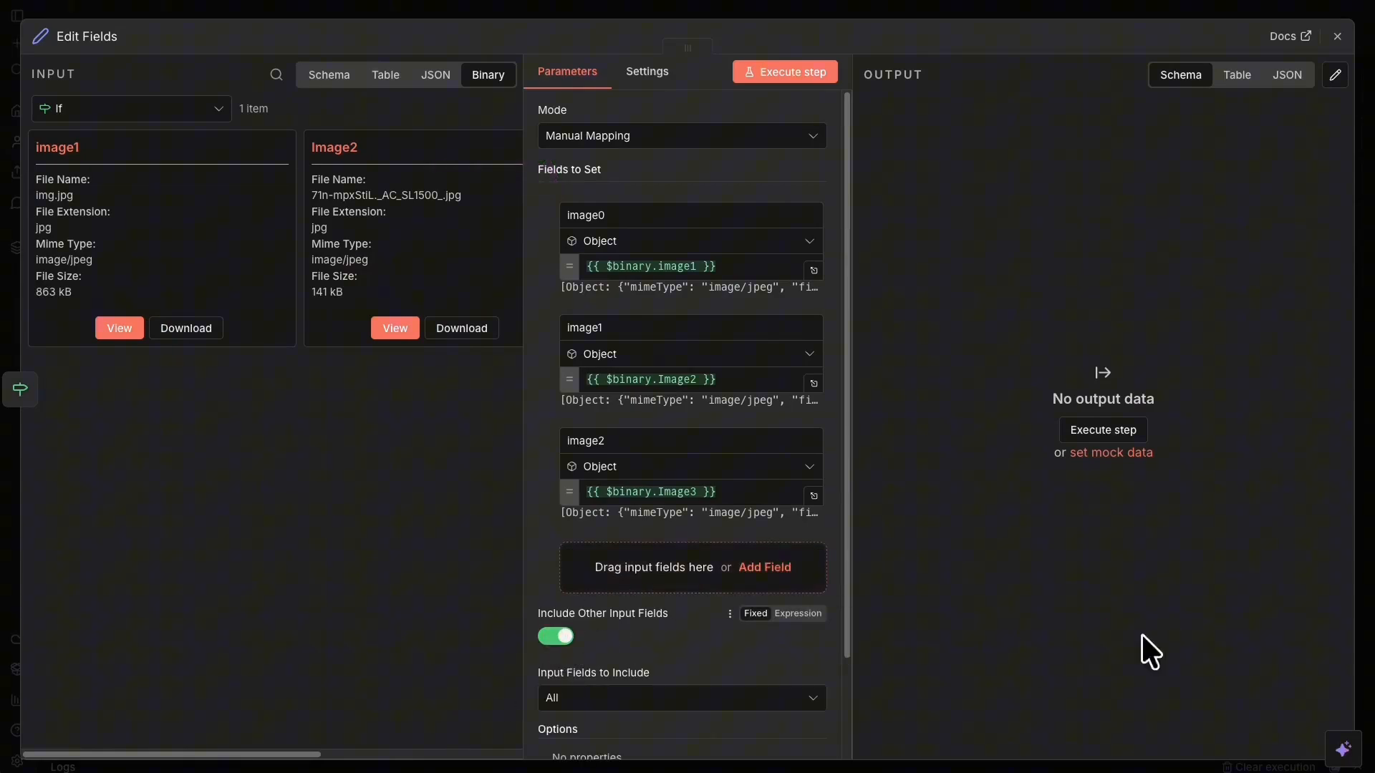
{"action": "scroll", "coordinate": [758, 384], "scroll_direction": "down", "scroll_amount": 2}
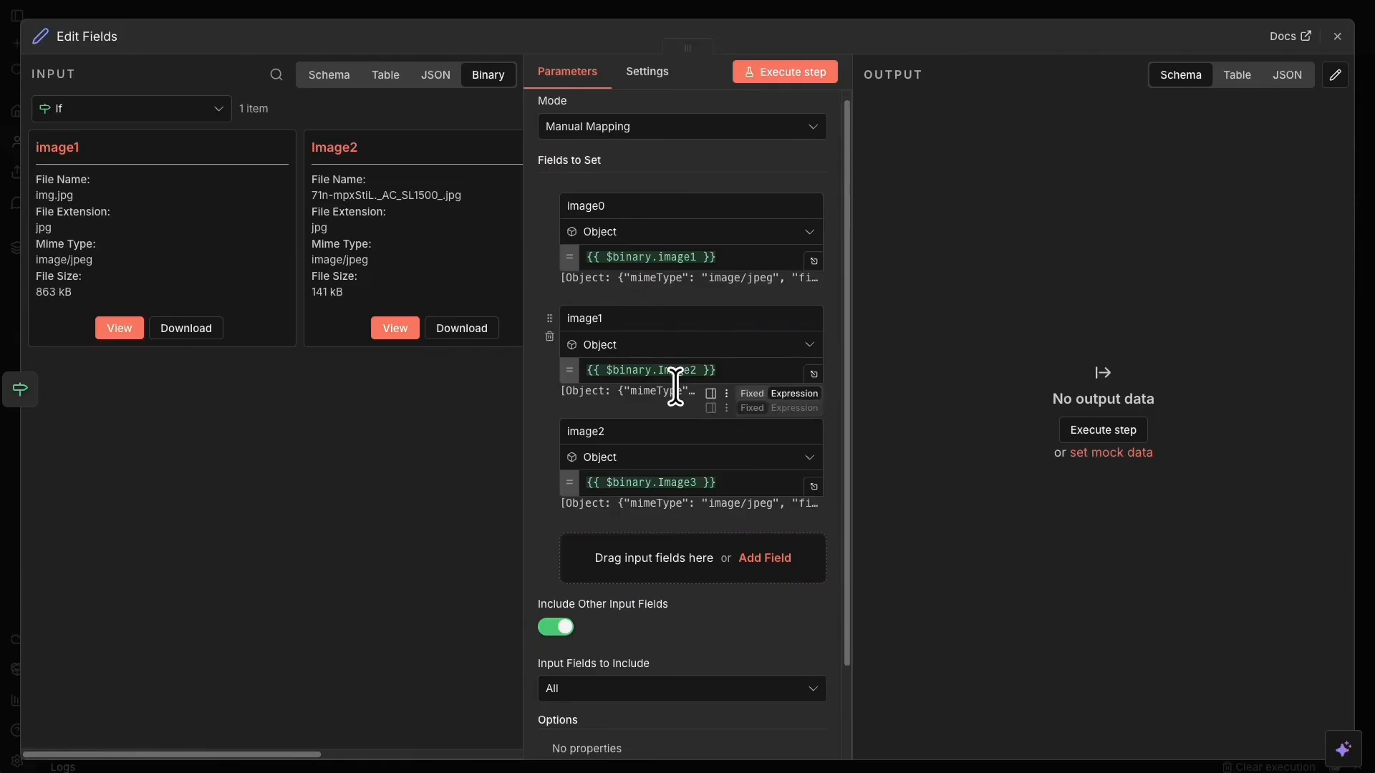
{"action": "scroll", "coordinate": [675, 386], "scroll_direction": "down", "scroll_amount": 1}
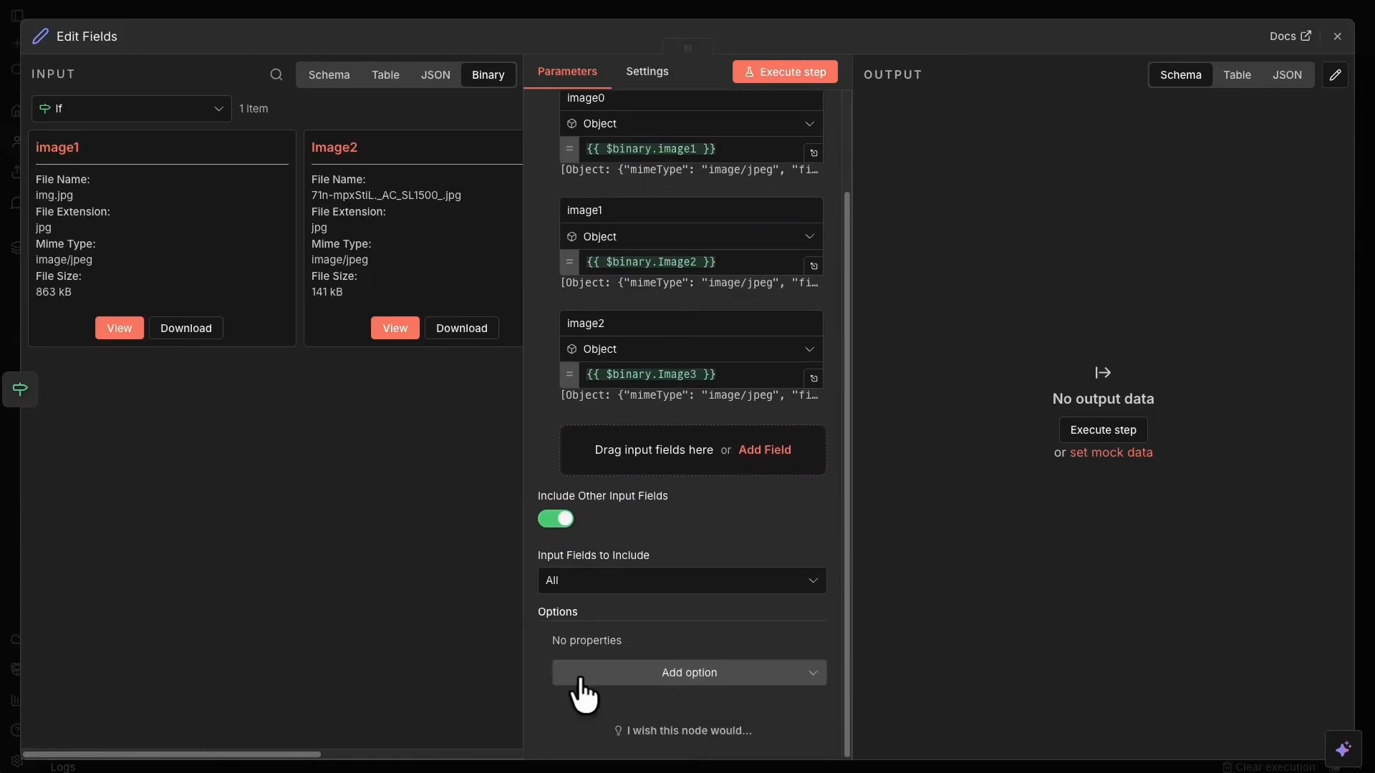
{"action": "scroll", "coordinate": [825, 328], "scroll_direction": "up", "scroll_amount": 3}
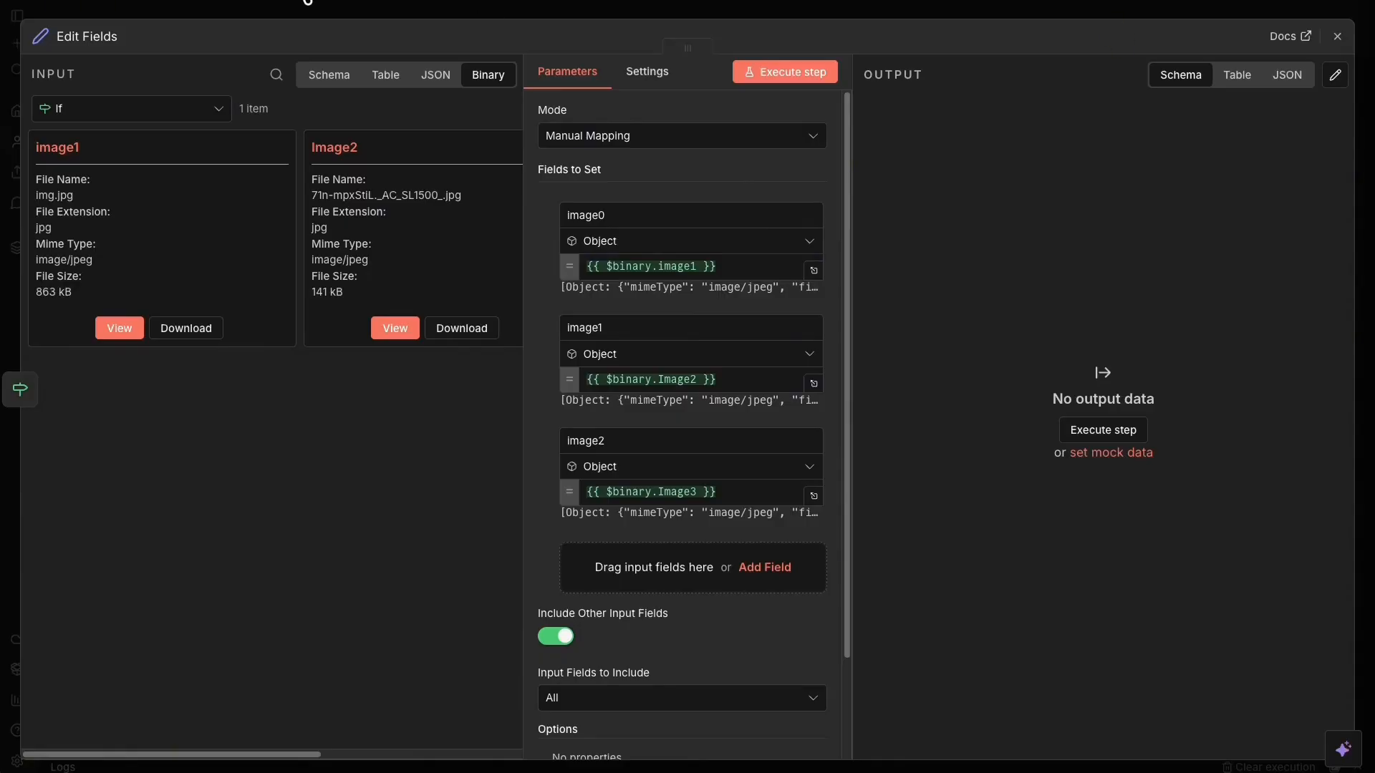
{"action": "left_click", "coordinate": [84, 36]}
{"action": "type", "text": "Normalize binary names"}
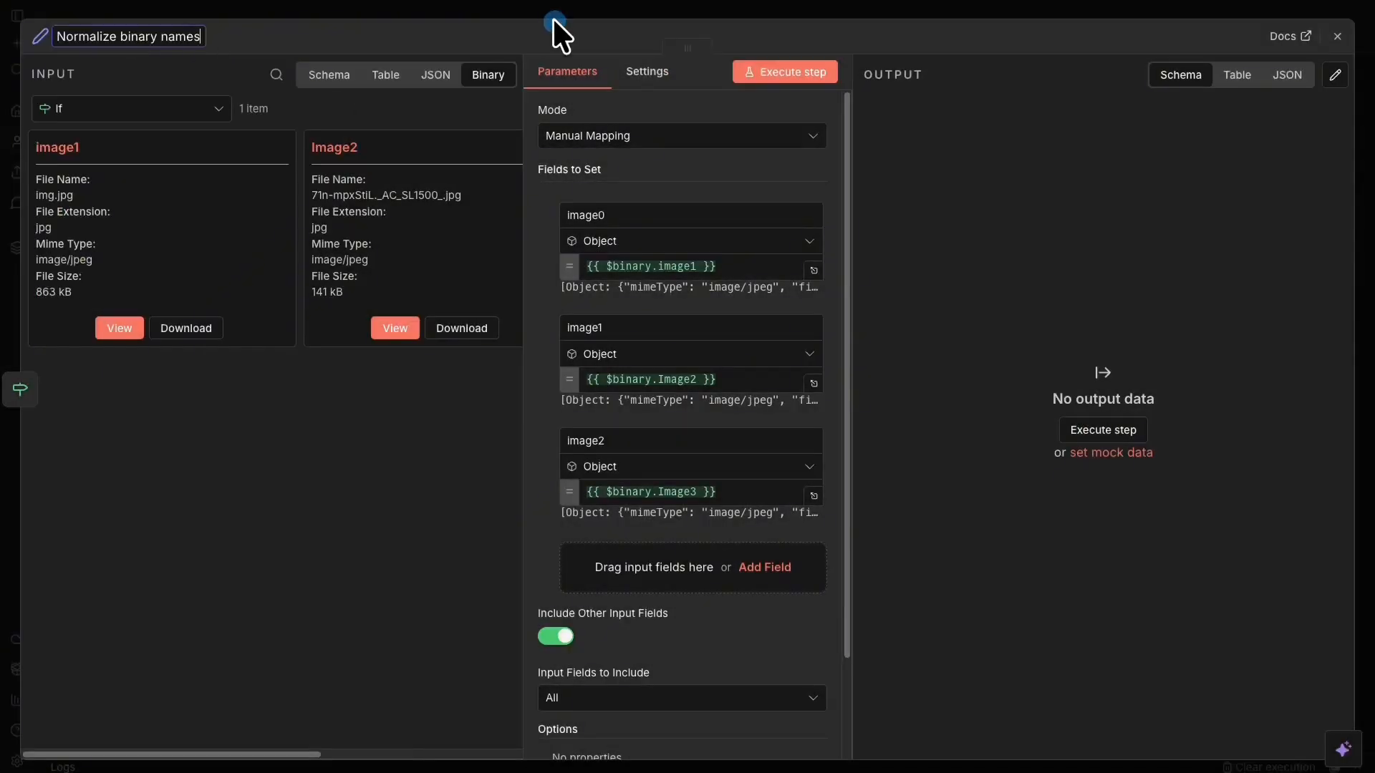
{"action": "left_click", "coordinate": [557, 10]}
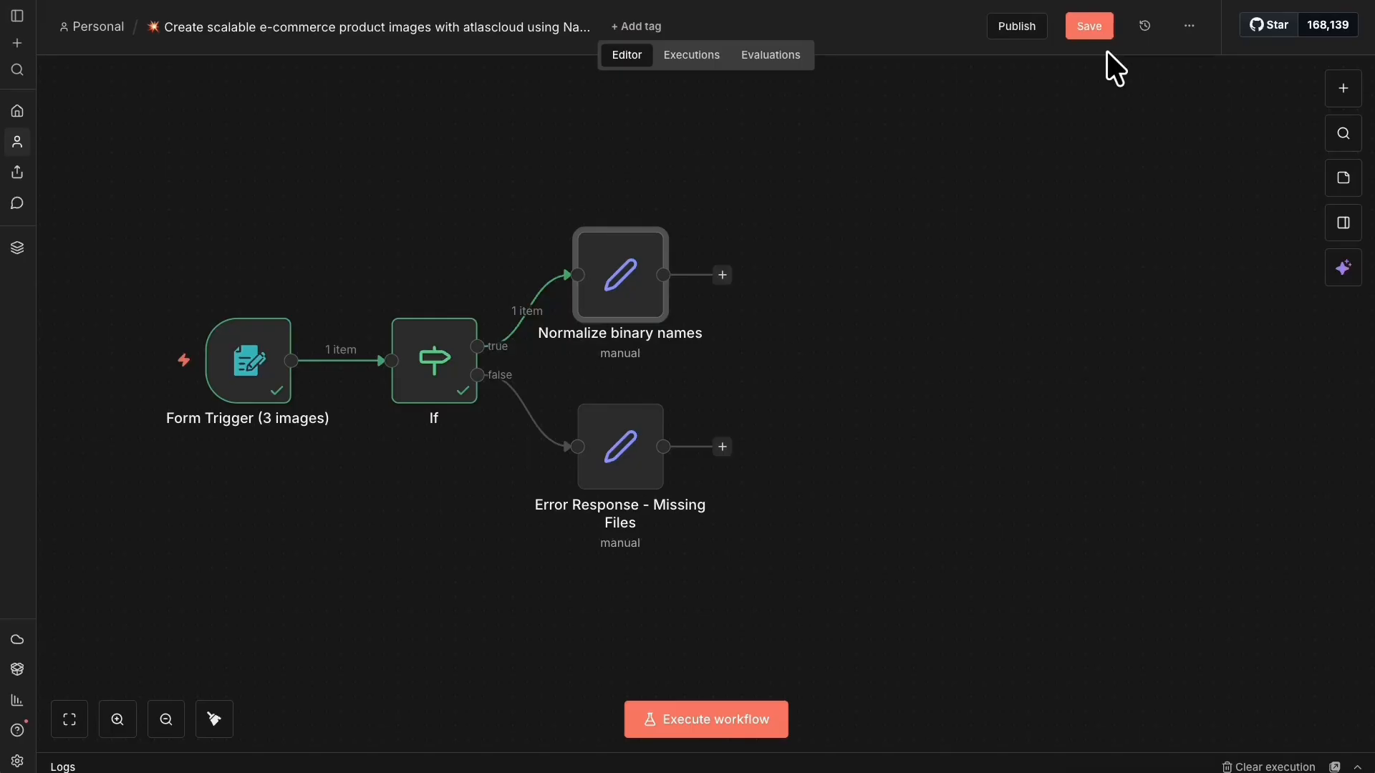
Execute the Normalize binary names step, save the workflow, and start adding its next node.
{"action": "right_click", "coordinate": [652, 255]}
{"action": "left_click", "coordinate": [727, 310]}
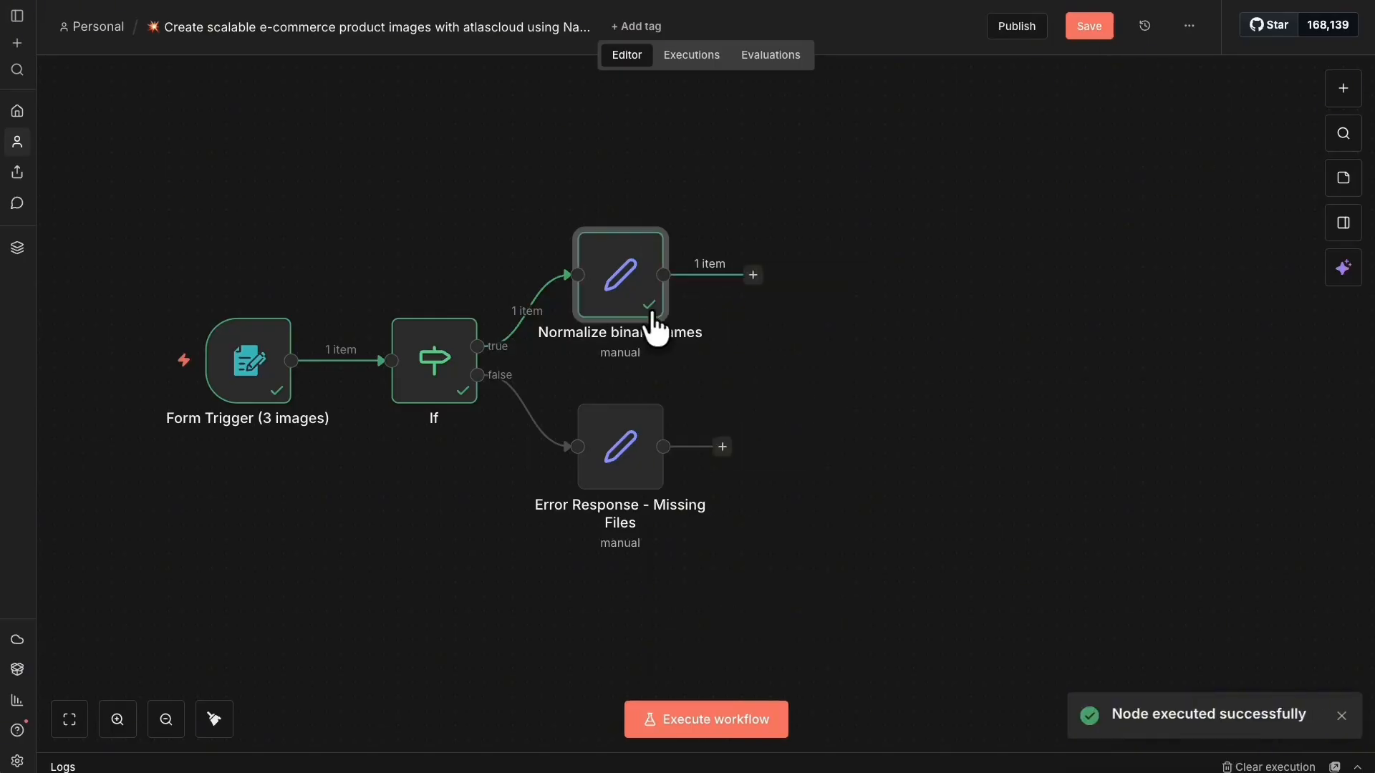
{"action": "left_click_drag", "start_coordinate": [117, 136], "coordinate": [501, 141]}
{"action": "right_click", "coordinate": [617, 277]}
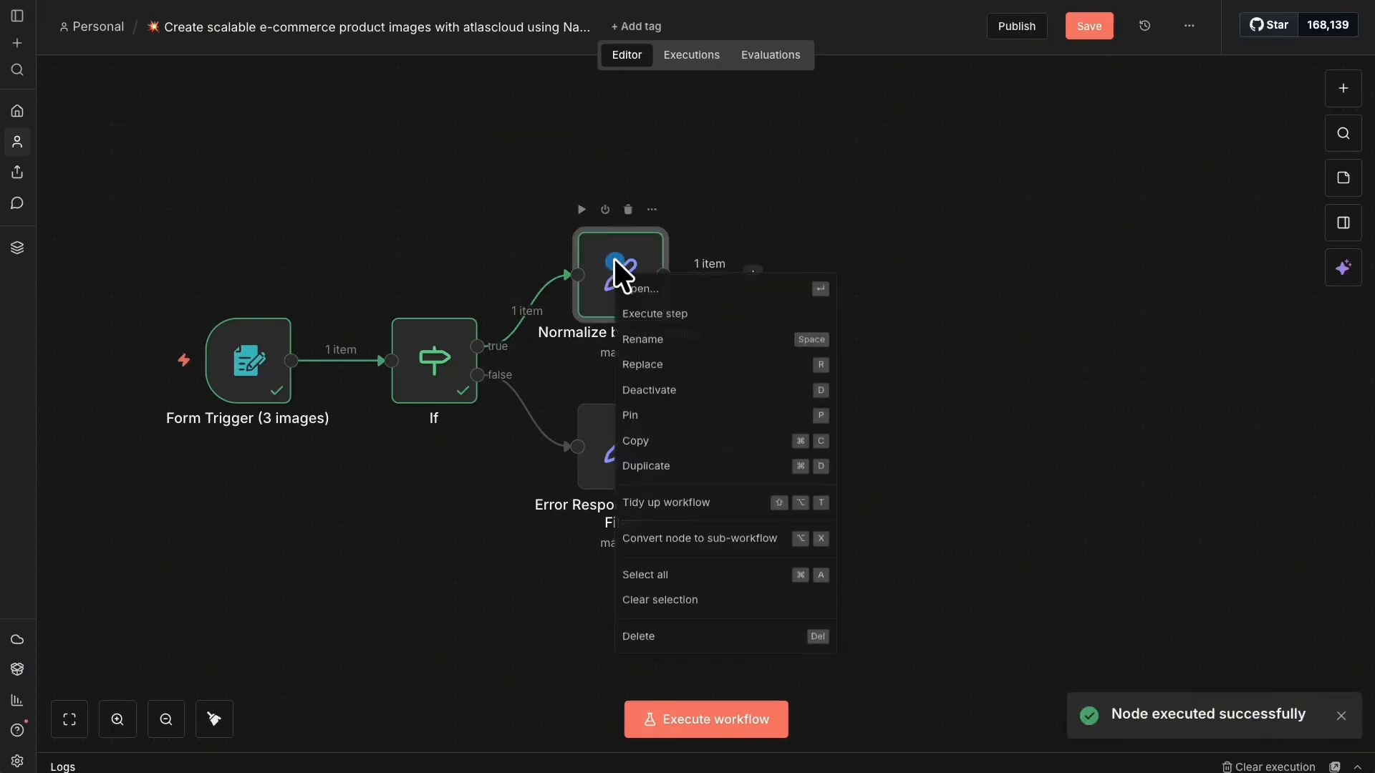
{"action": "left_click", "coordinate": [645, 290]}
{"action": "left_click", "coordinate": [1053, 6]}
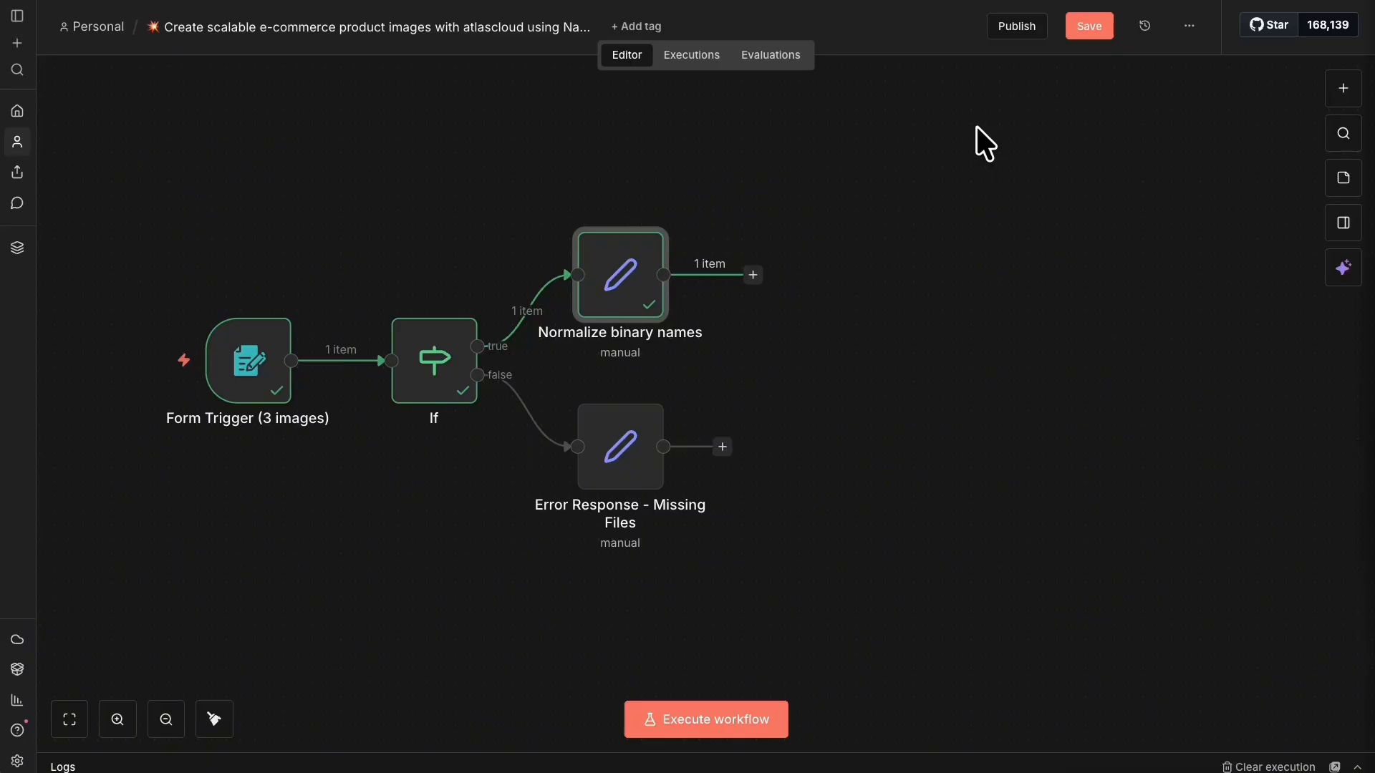
{"action": "key", "text": "ctrl+s"}
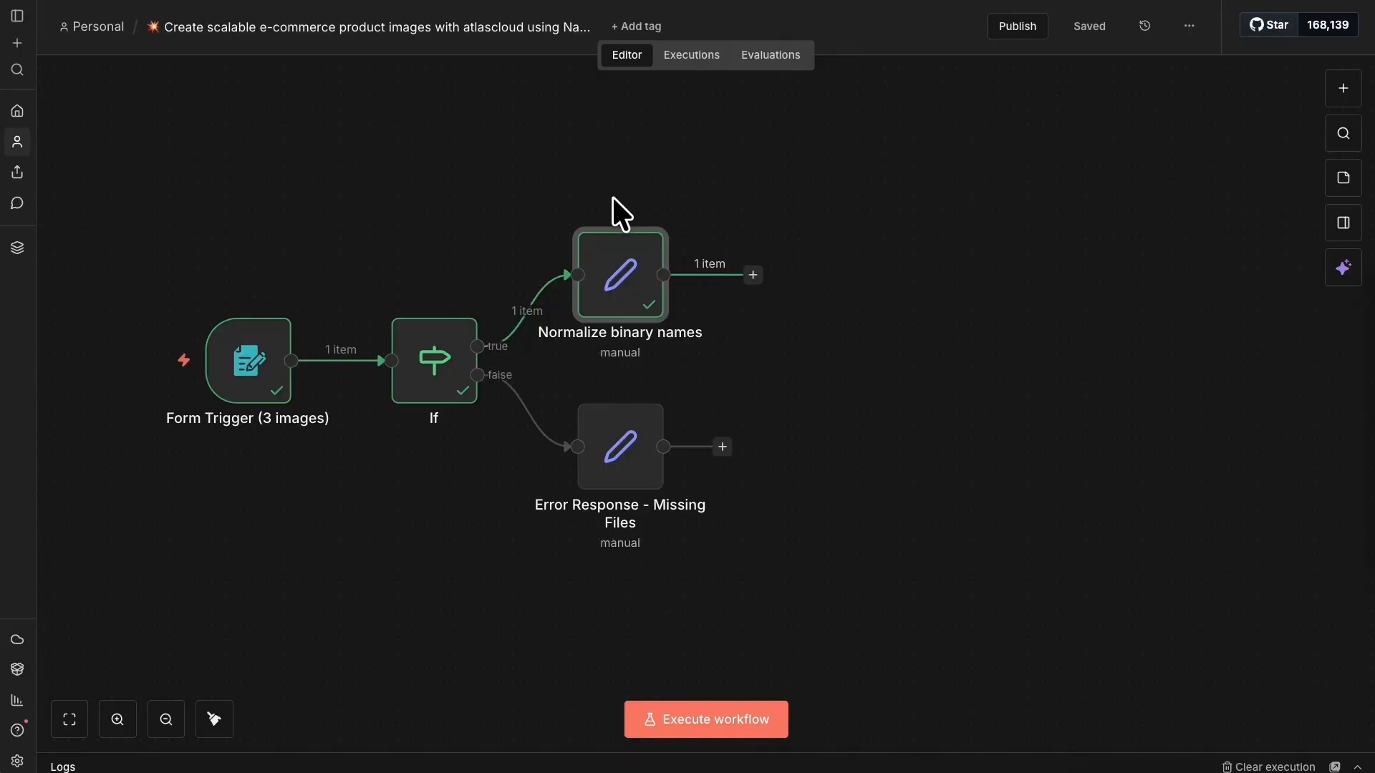
{"action": "left_click", "coordinate": [752, 275]}
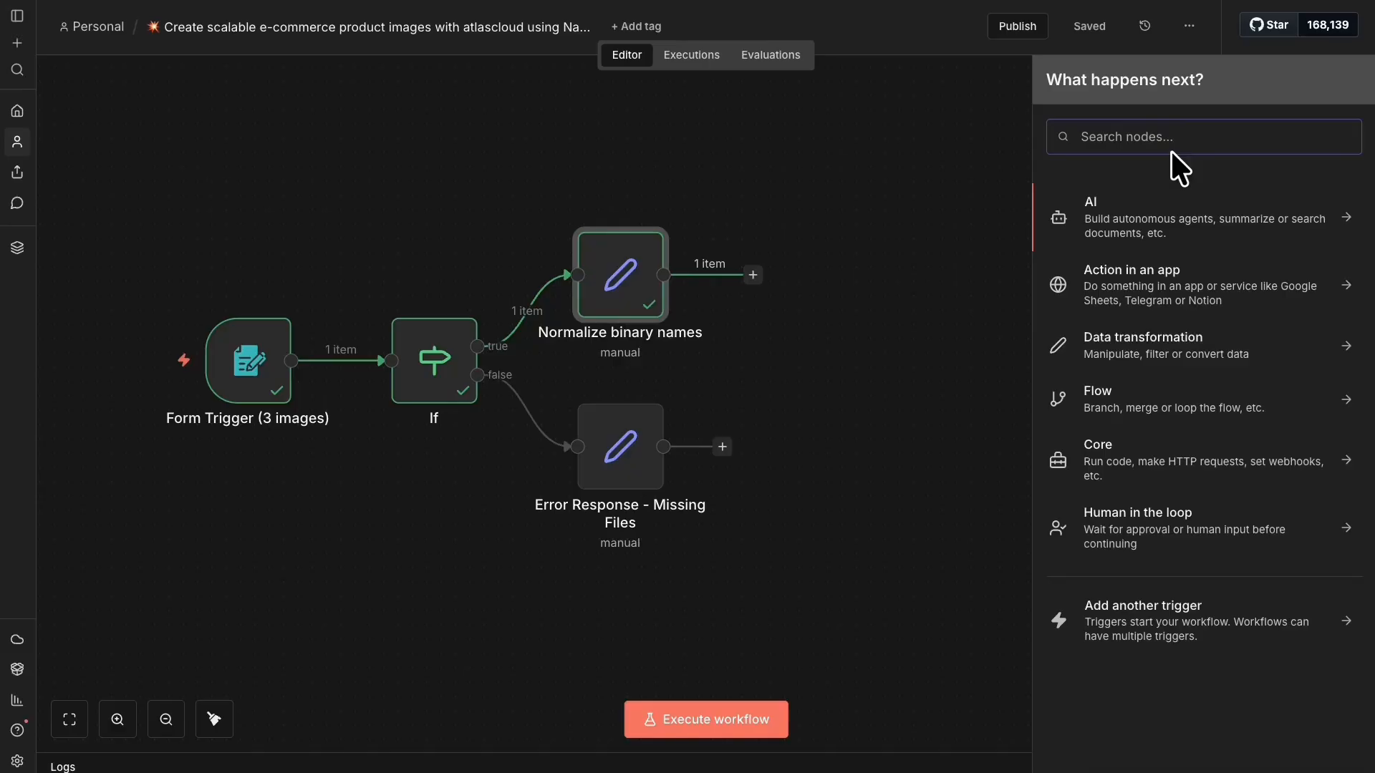
Add a Code in JavaScript node and rename it 'Split images'.
{"action": "type", "text": "jav"}
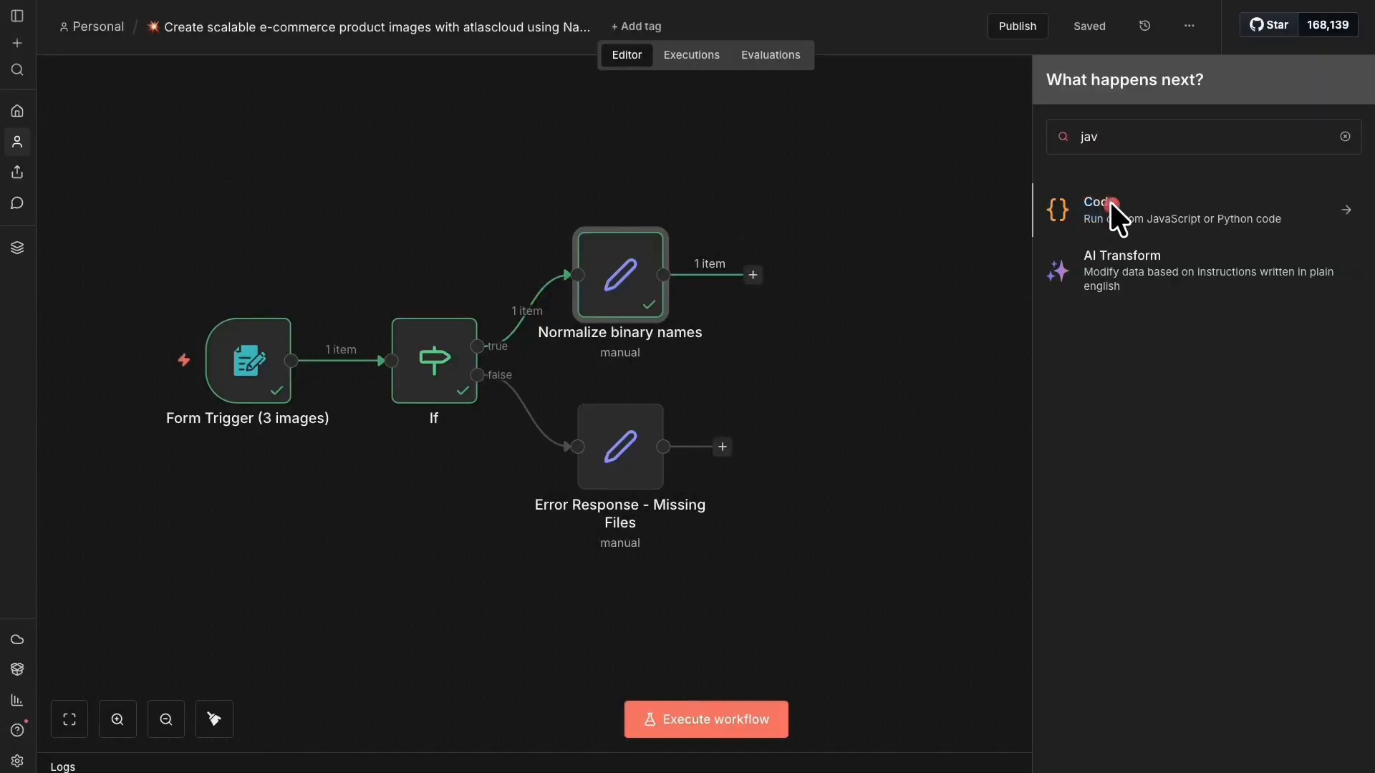
{"action": "left_click", "coordinate": [1110, 202]}
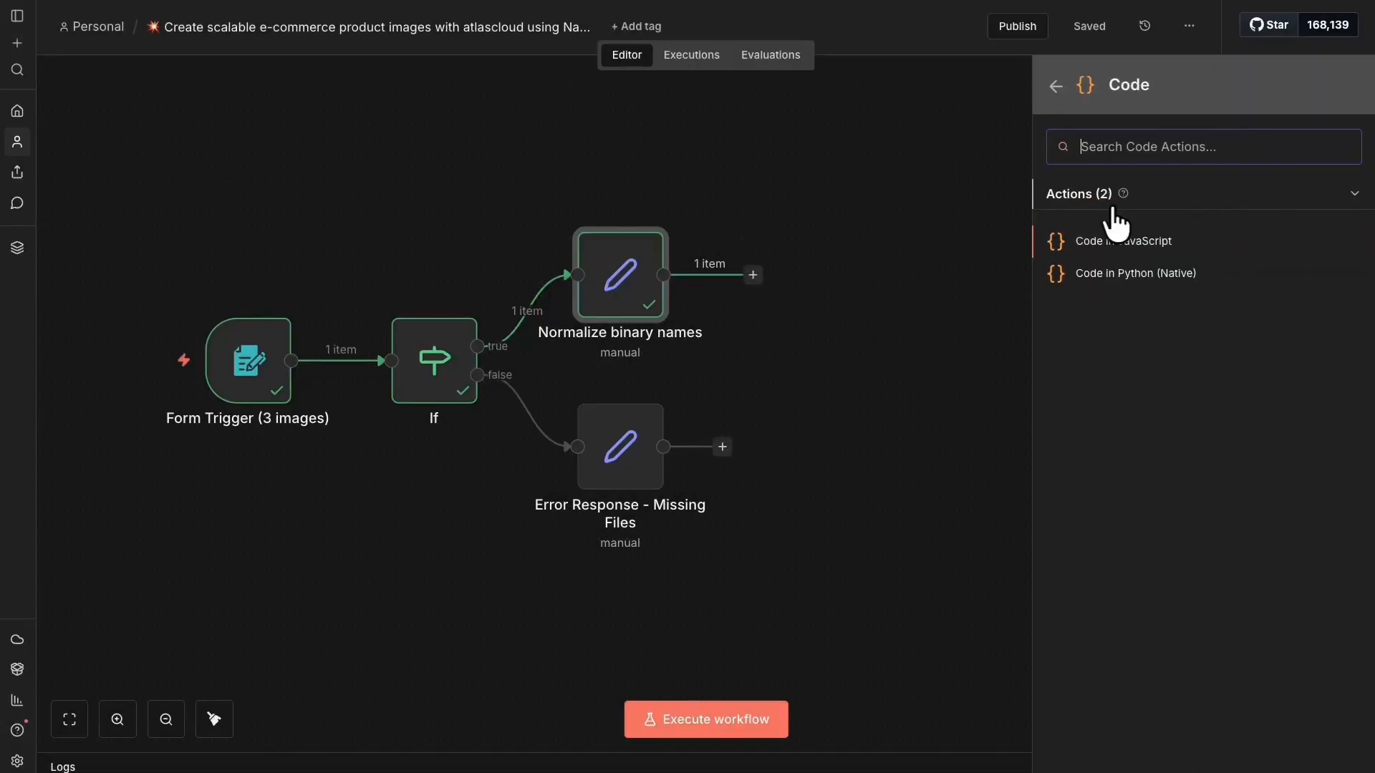
{"action": "left_click", "coordinate": [1146, 242]}
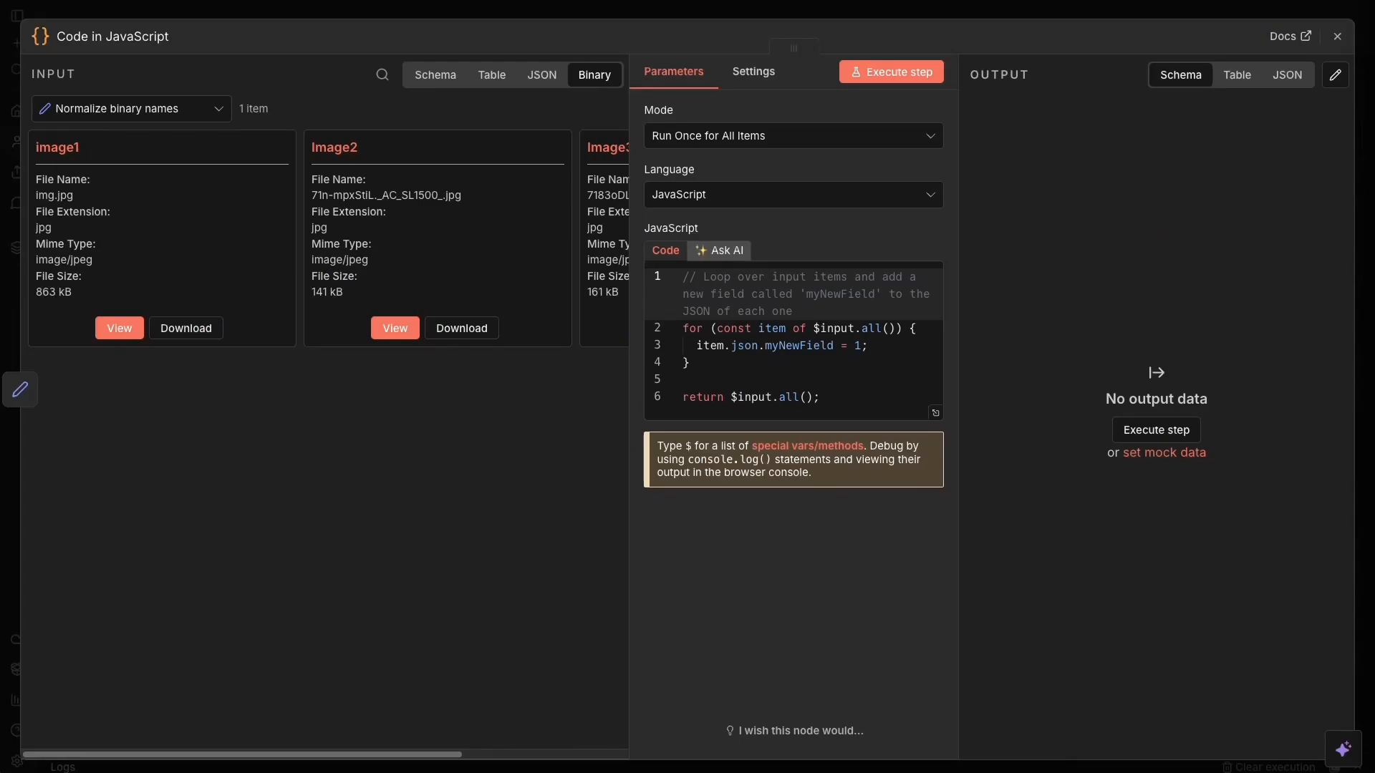
{"action": "left_click", "coordinate": [125, 32]}
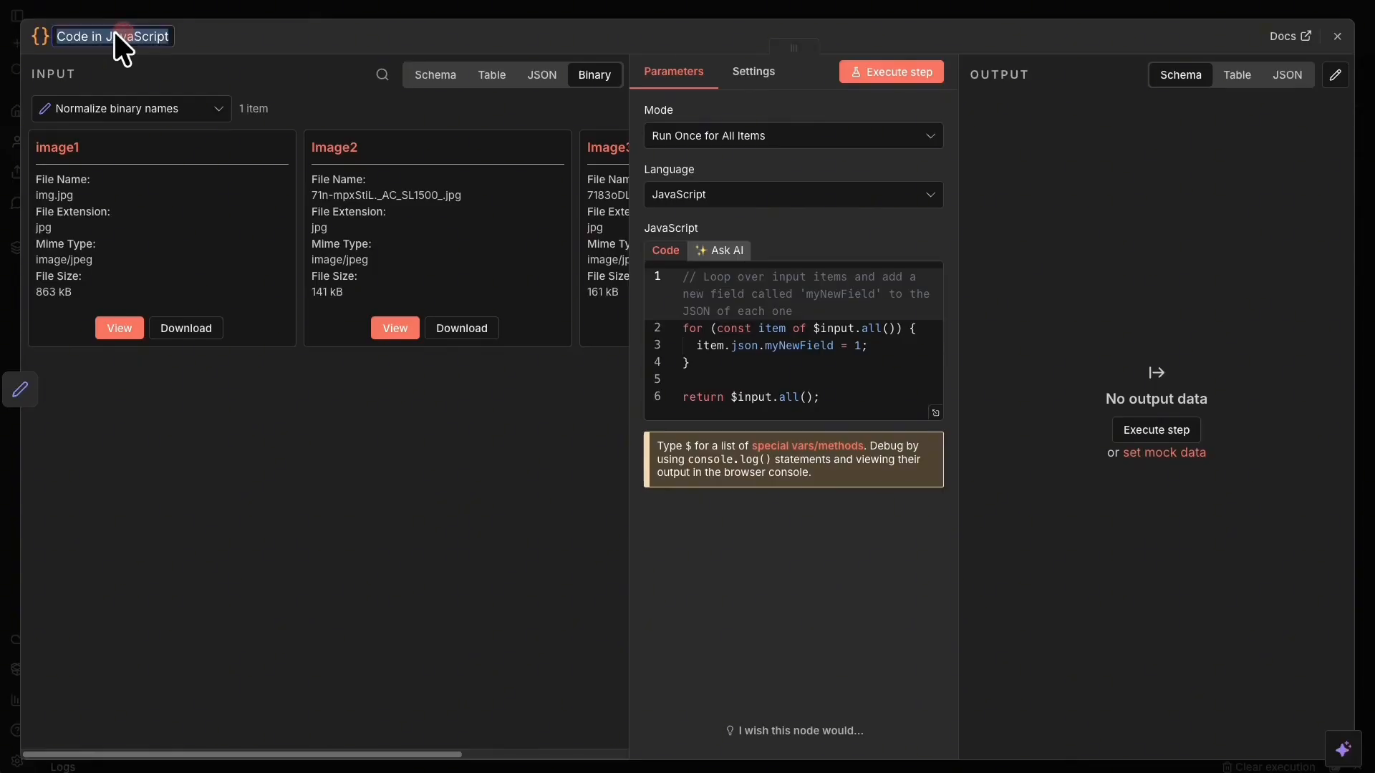
{"action": "left_click", "coordinate": [126, 37]}
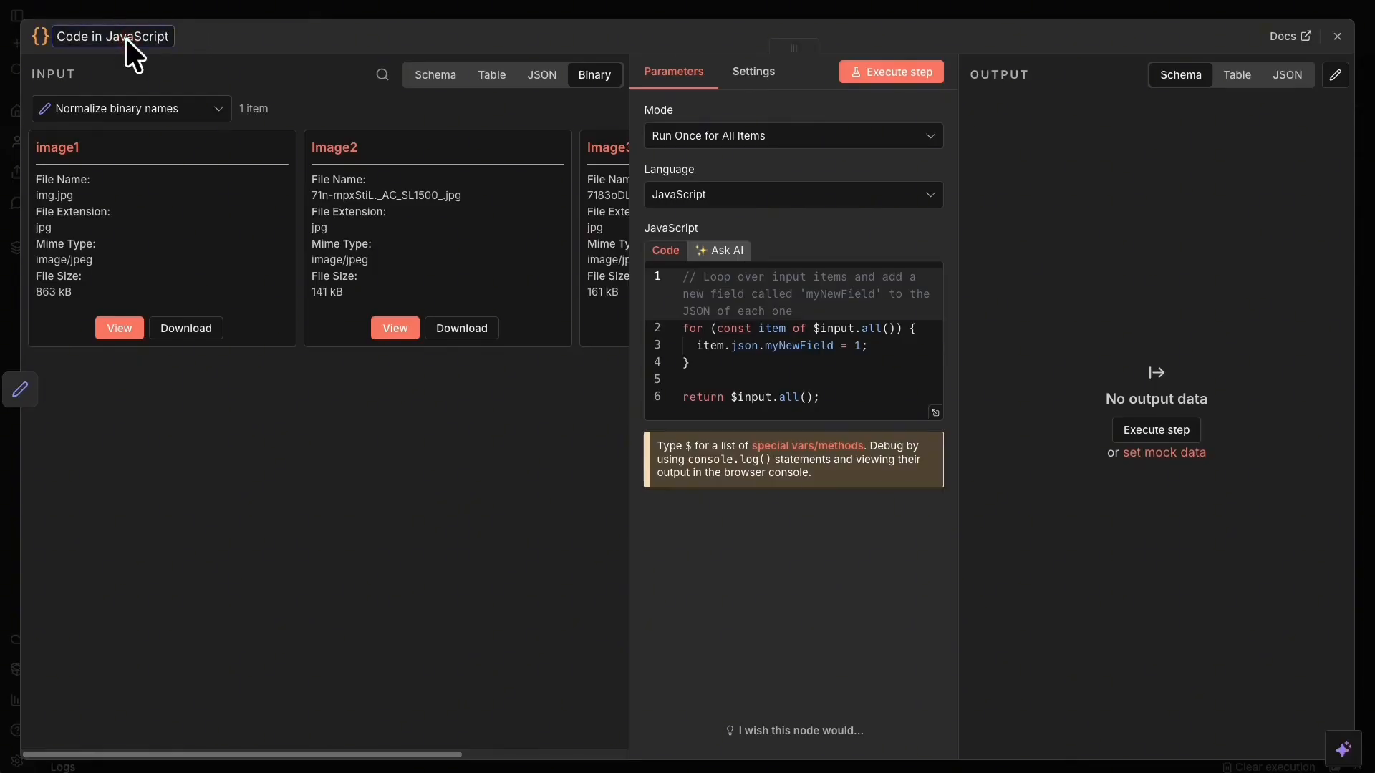
{"action": "key", "text": "ctrl+a"}
{"action": "key", "text": "Right"}
{"action": "triple_click", "coordinate": [133, 31]}
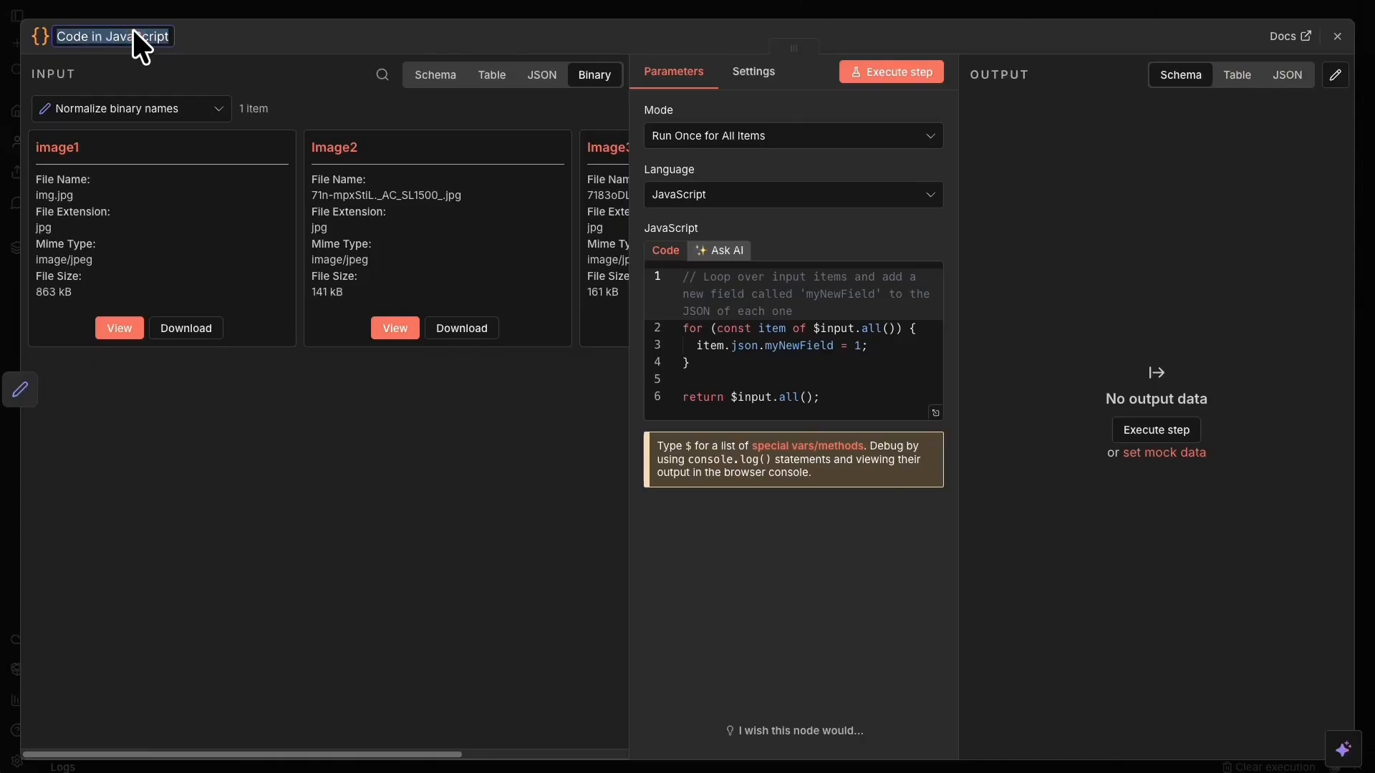
{"action": "type", "text": "Split images"}
{"action": "left_click", "coordinate": [298, 33]}
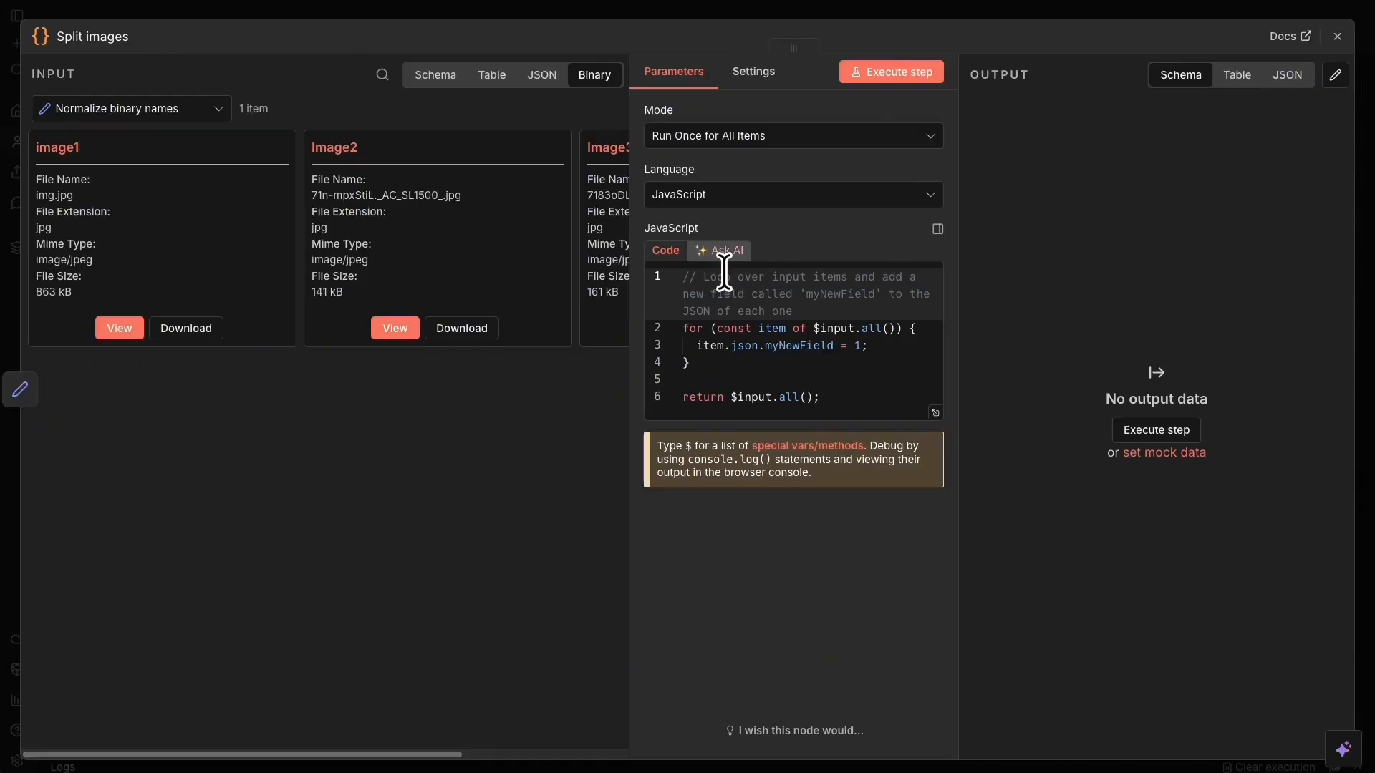
Clear all the default code from the Split images editor.
{"action": "left_click", "coordinate": [713, 377]}
{"action": "key", "text": "ctrl+a"}
{"action": "key", "text": "BackSpace"}
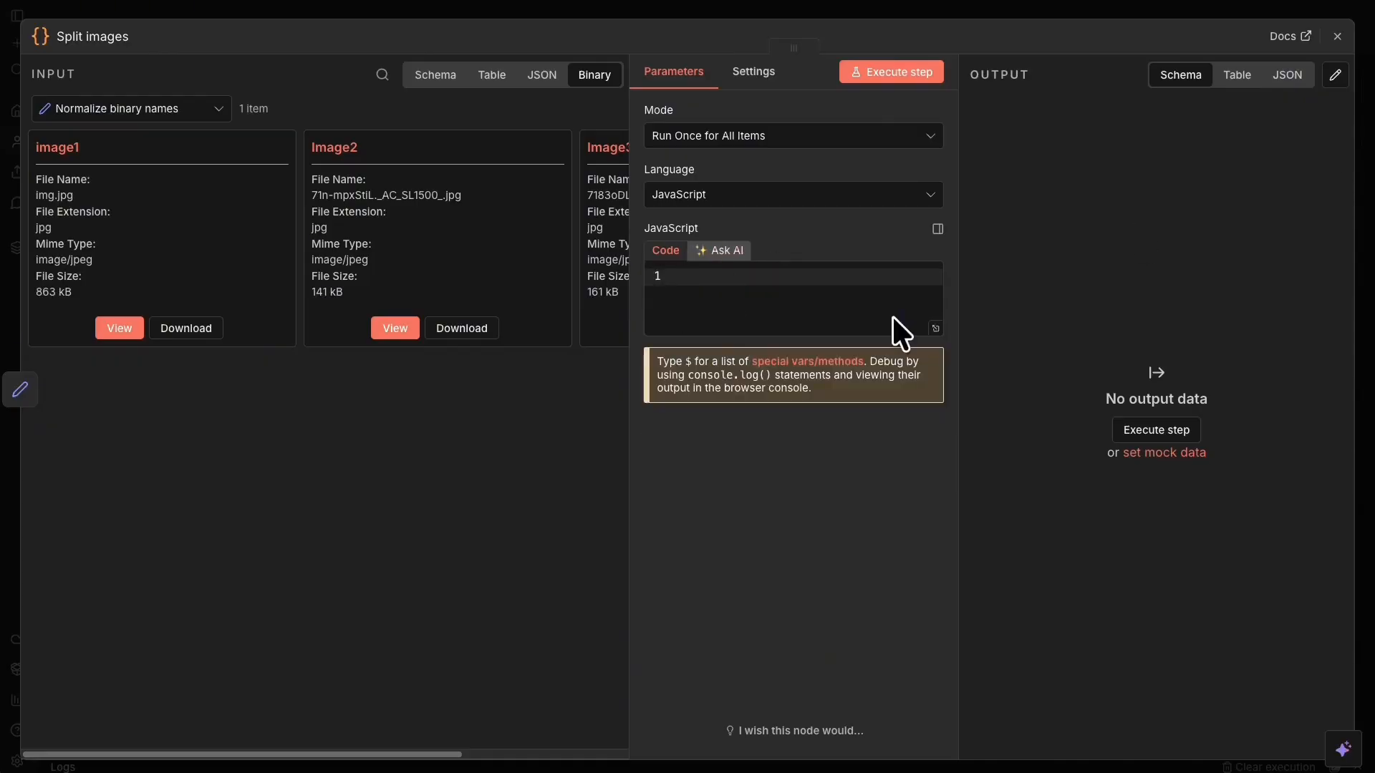
{"action": "left_click", "coordinate": [593, 0]}
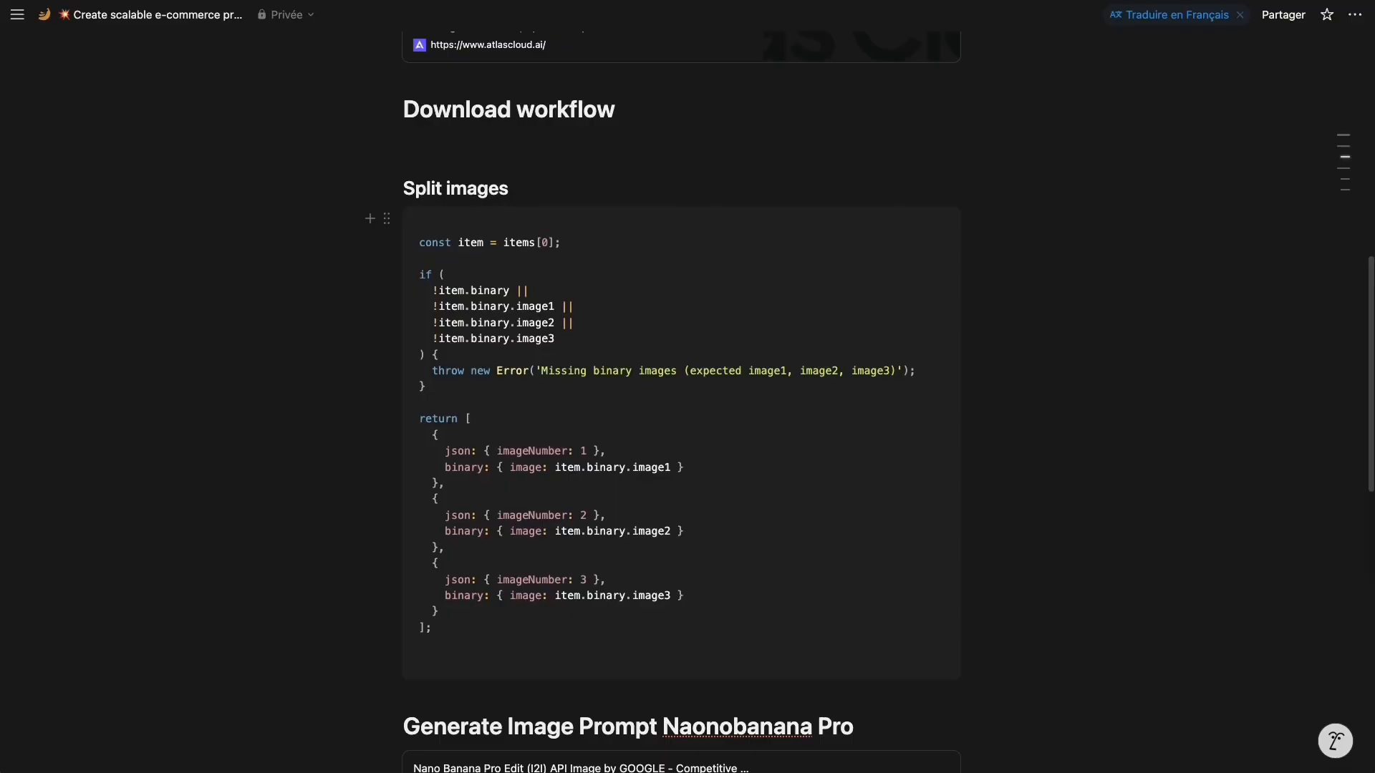
Copy the Split images code block from the Notion guide page.
{"action": "mouse_move", "coordinate": [968, 192]}
{"action": "left_mouse_down"}
{"action": "mouse_move", "coordinate": [406, 605]}
{"action": "mouse_move", "coordinate": [375, 656]}
{"action": "left_mouse_up"}
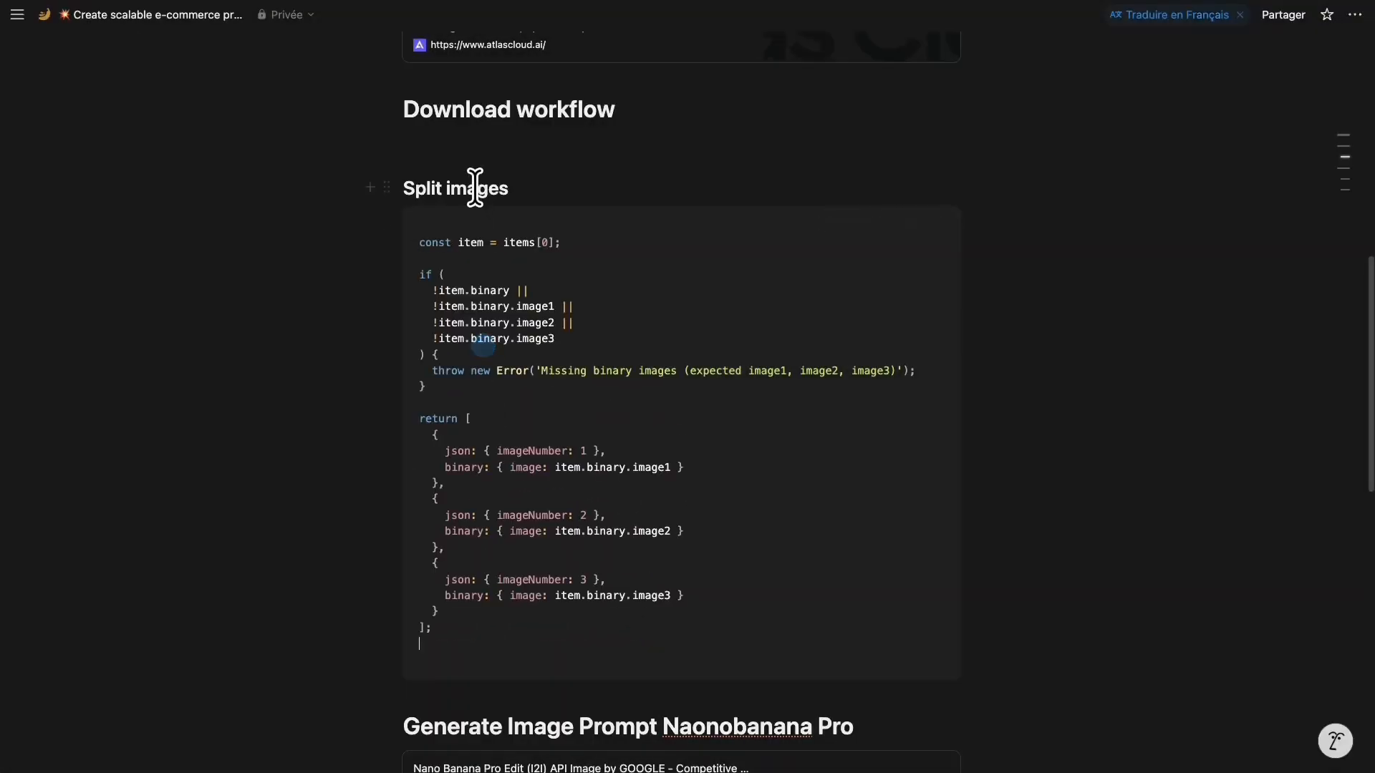
{"action": "left_click", "coordinate": [908, 220]}
{"action": "left_click", "coordinate": [908, 222]}
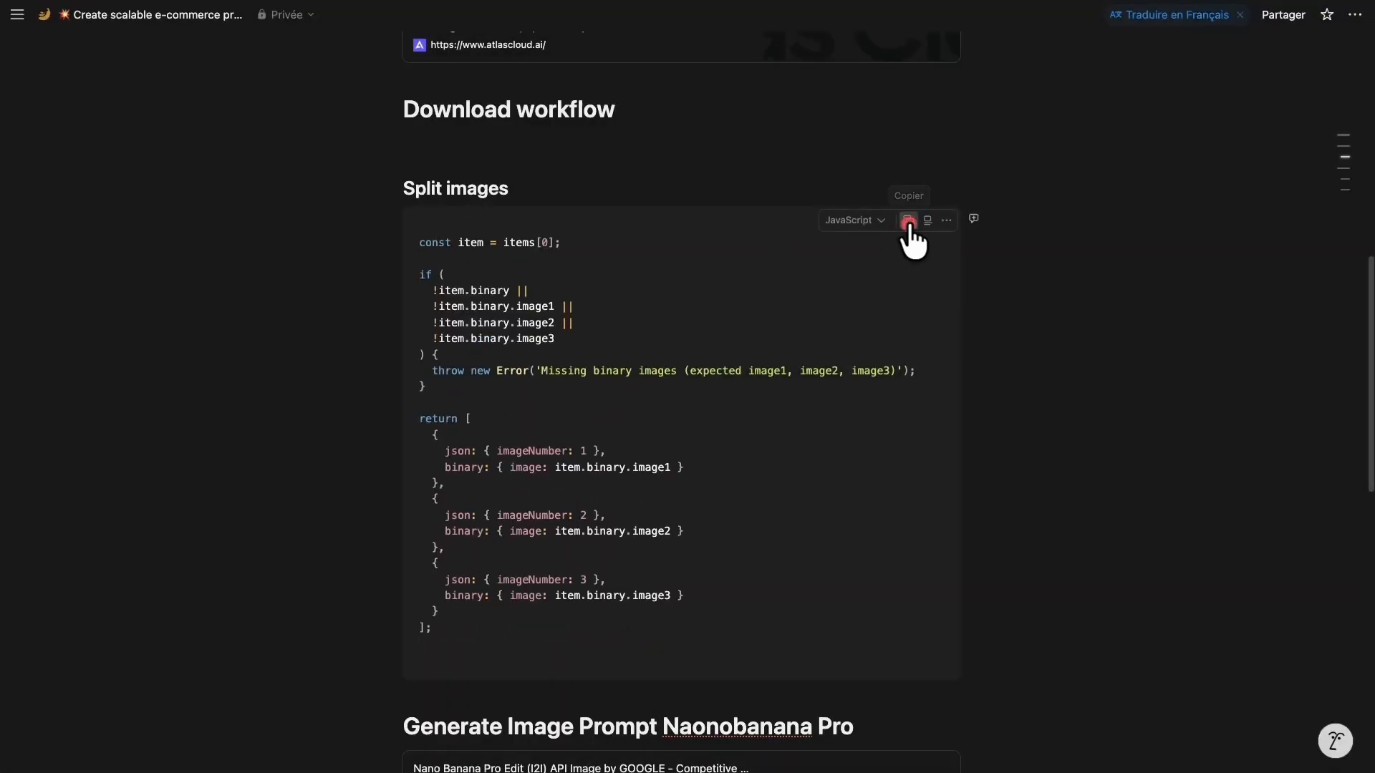
{"action": "left_click", "coordinate": [275, 1]}
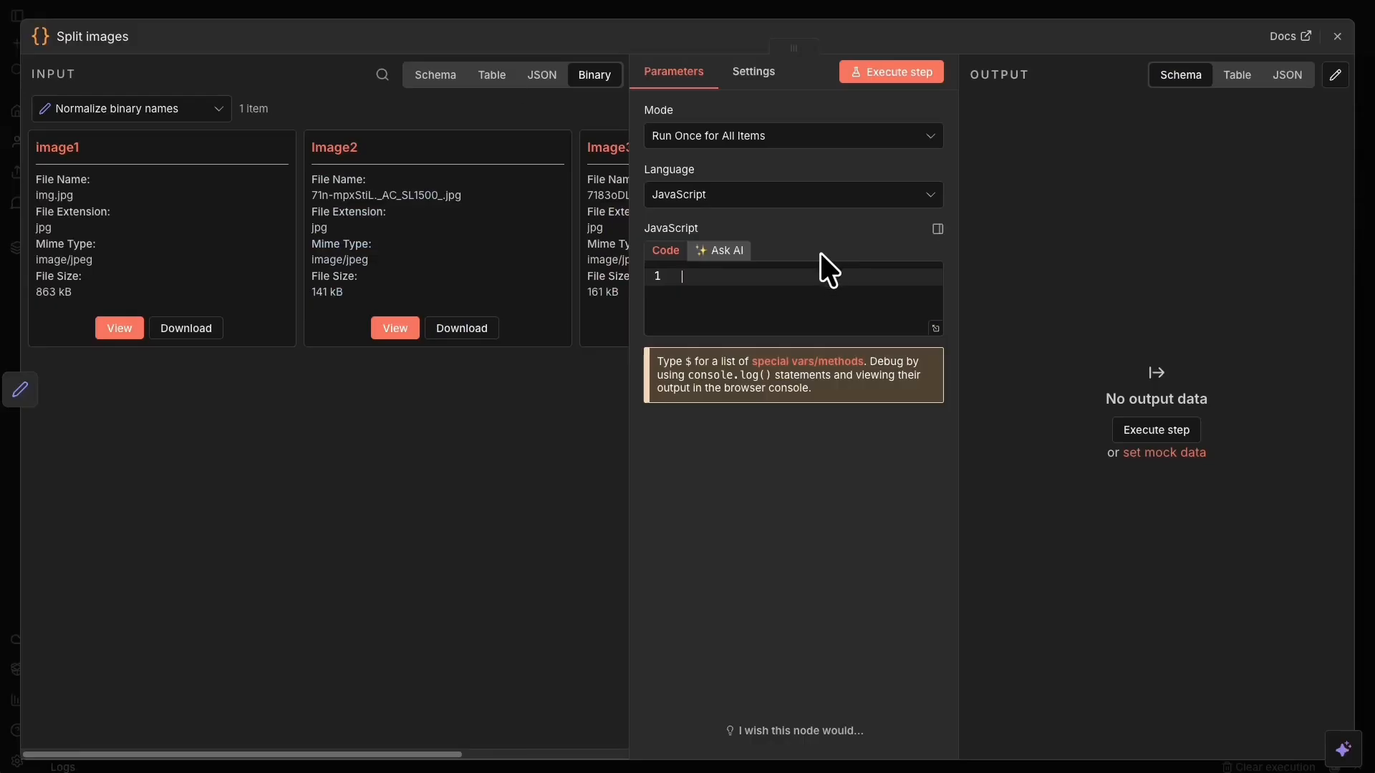
Paste the copied code into Split images, close the node, and save the workflow.
{"action": "key", "text": "ctrl+v"}
{"action": "left_click", "coordinate": [973, 10]}
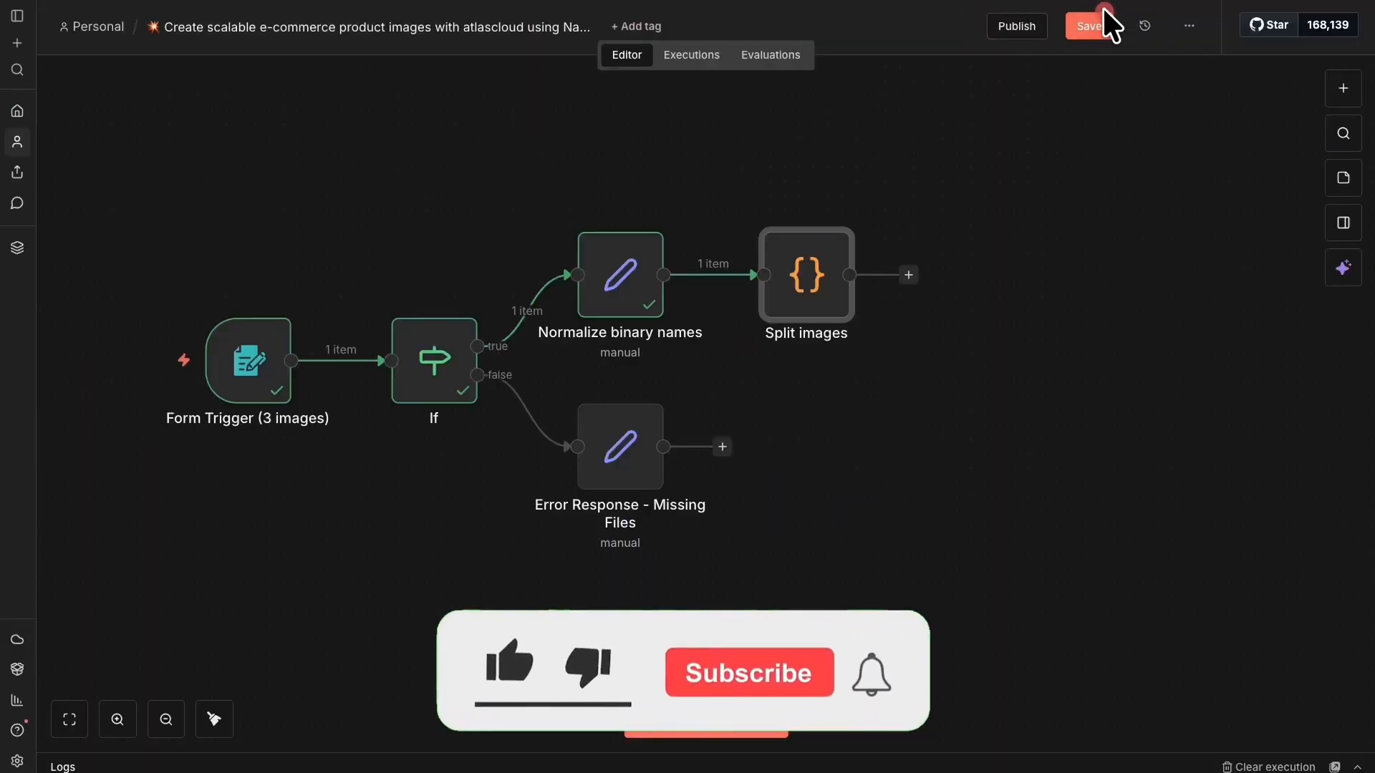
{"action": "left_click", "coordinate": [1087, 28]}
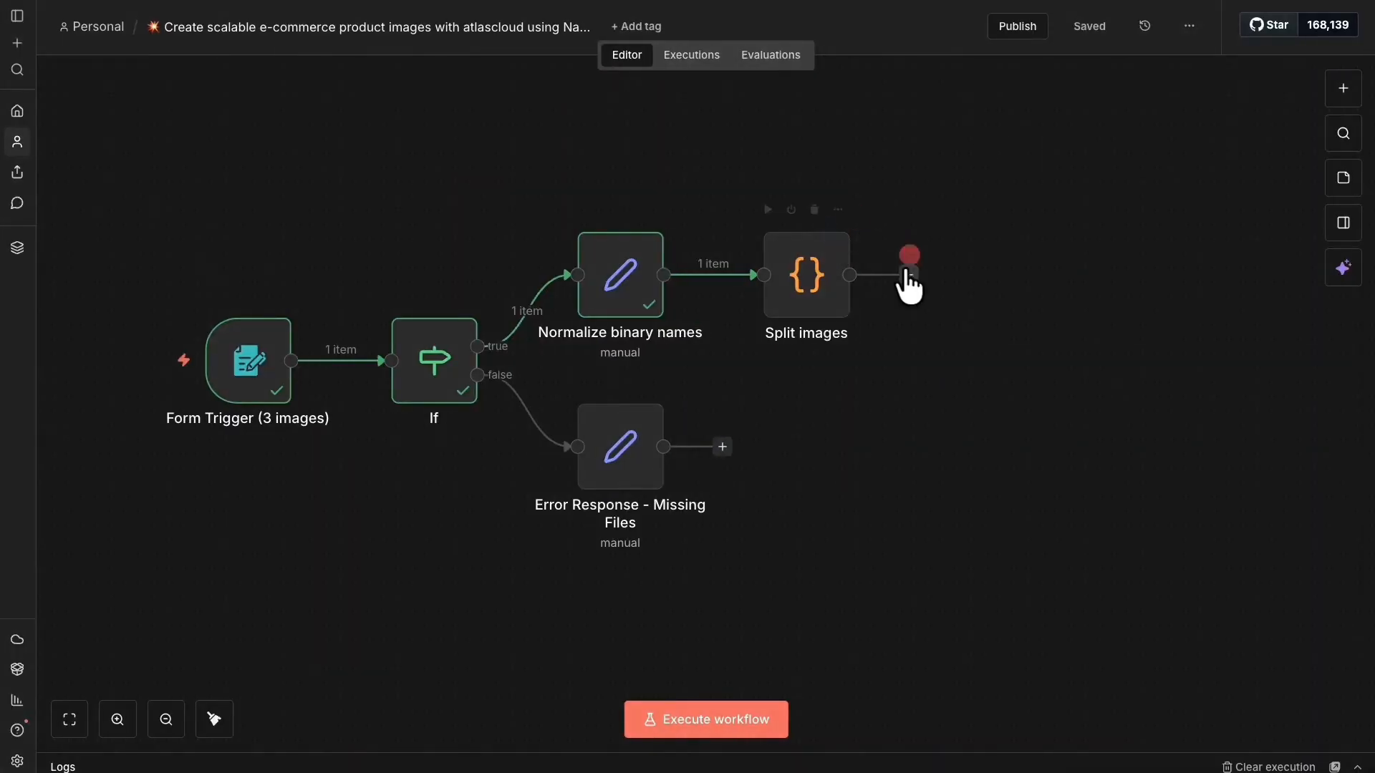
Add a Google Drive Upload file node after Split images.
{"action": "left_click", "coordinate": [994, 275]}
{"action": "type", "text": "googl"}
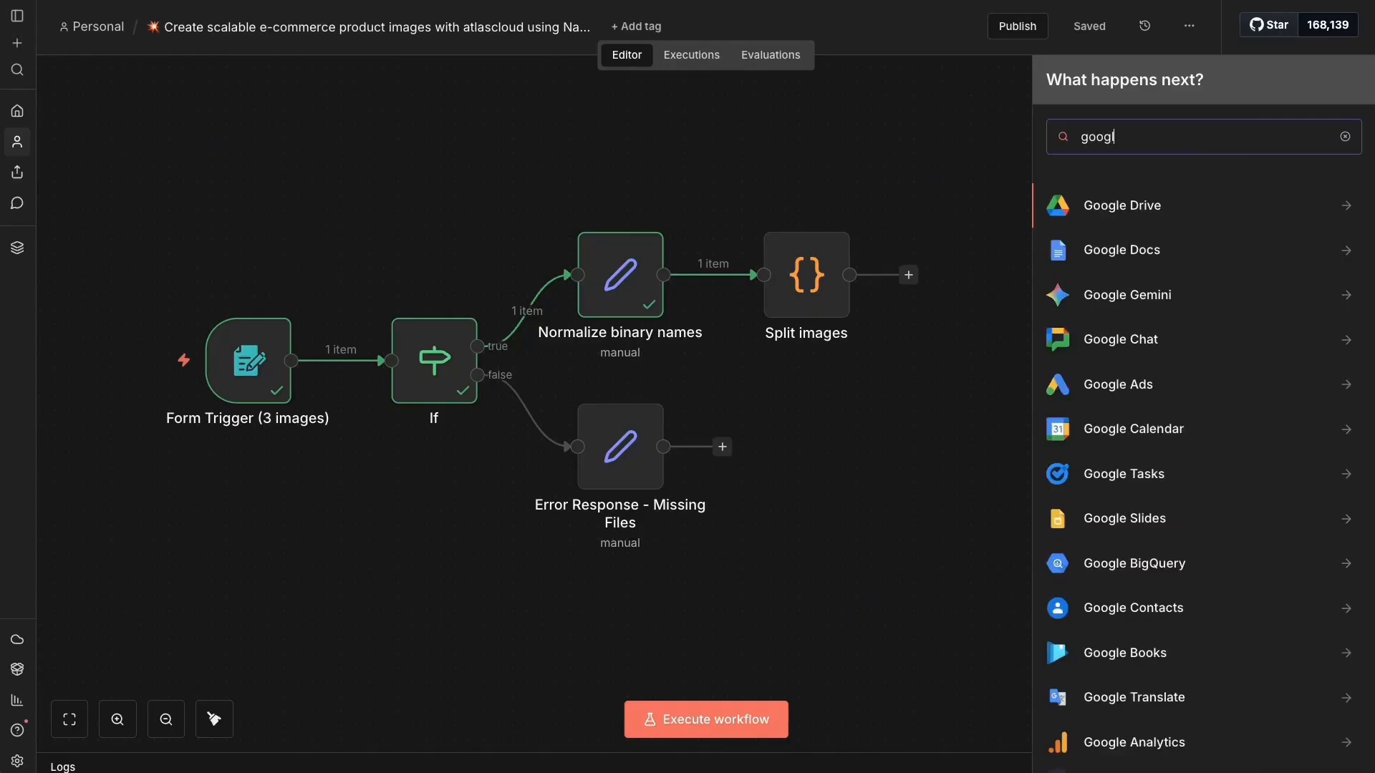
{"action": "left_click", "coordinate": [1226, 193]}
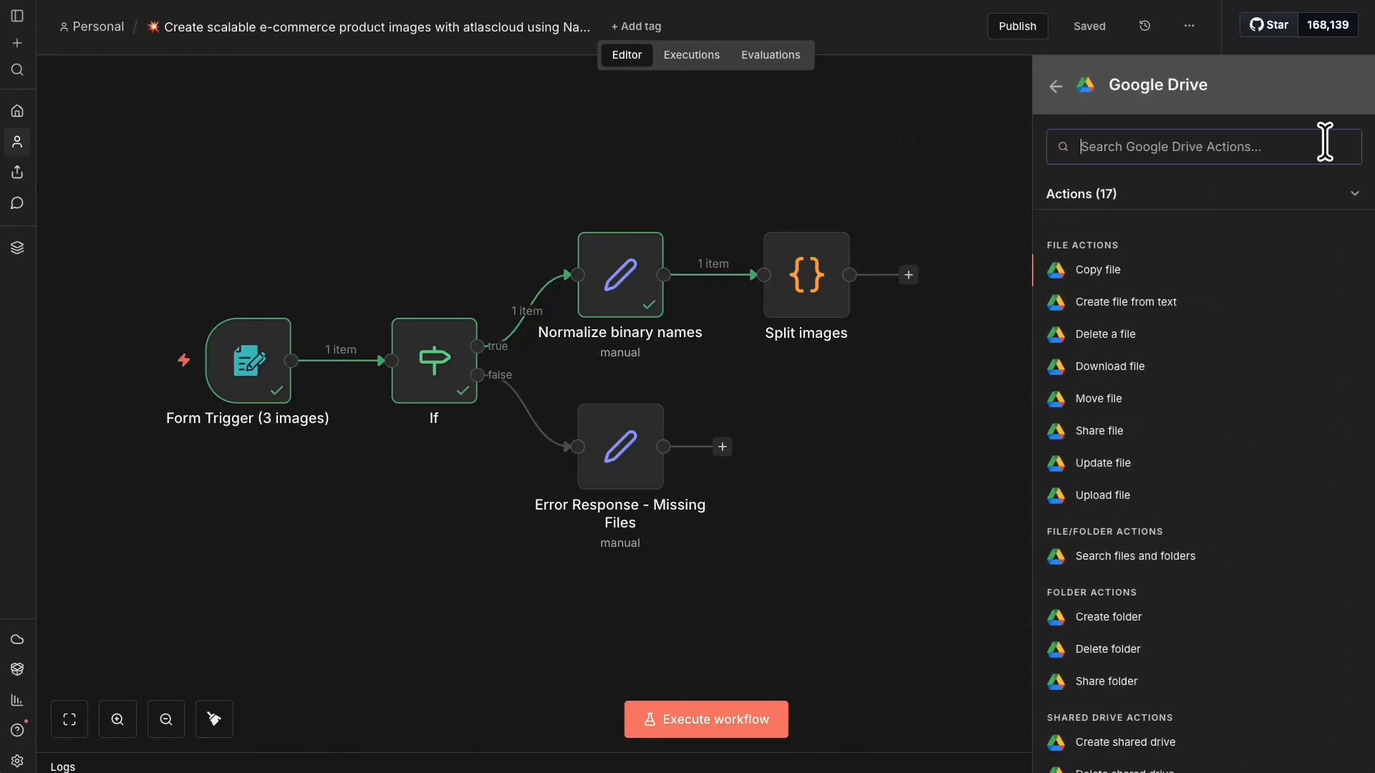
{"action": "type", "text": "upla"}
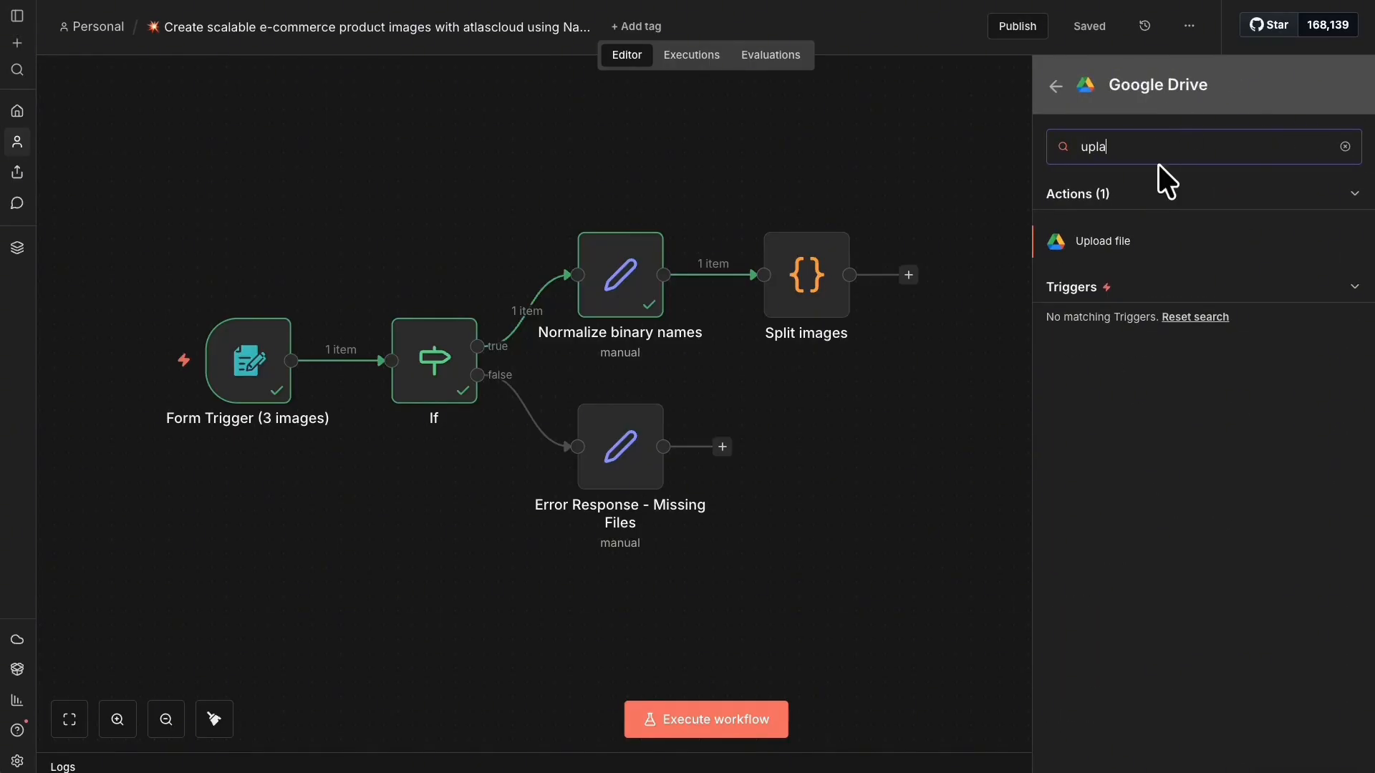
{"action": "left_click", "coordinate": [1135, 244]}
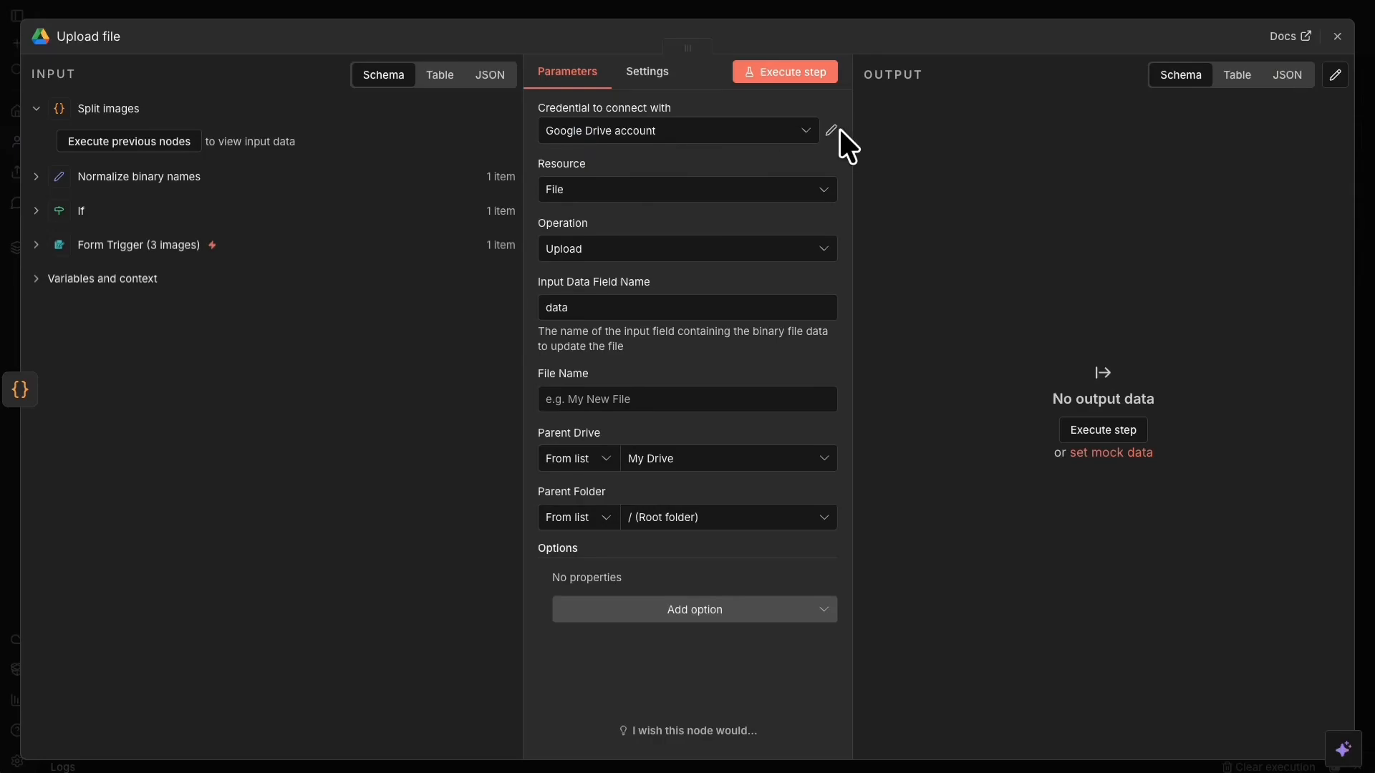
Reconnect the Google Drive account credential by signing in to Google.
{"action": "left_click", "coordinate": [831, 131]}
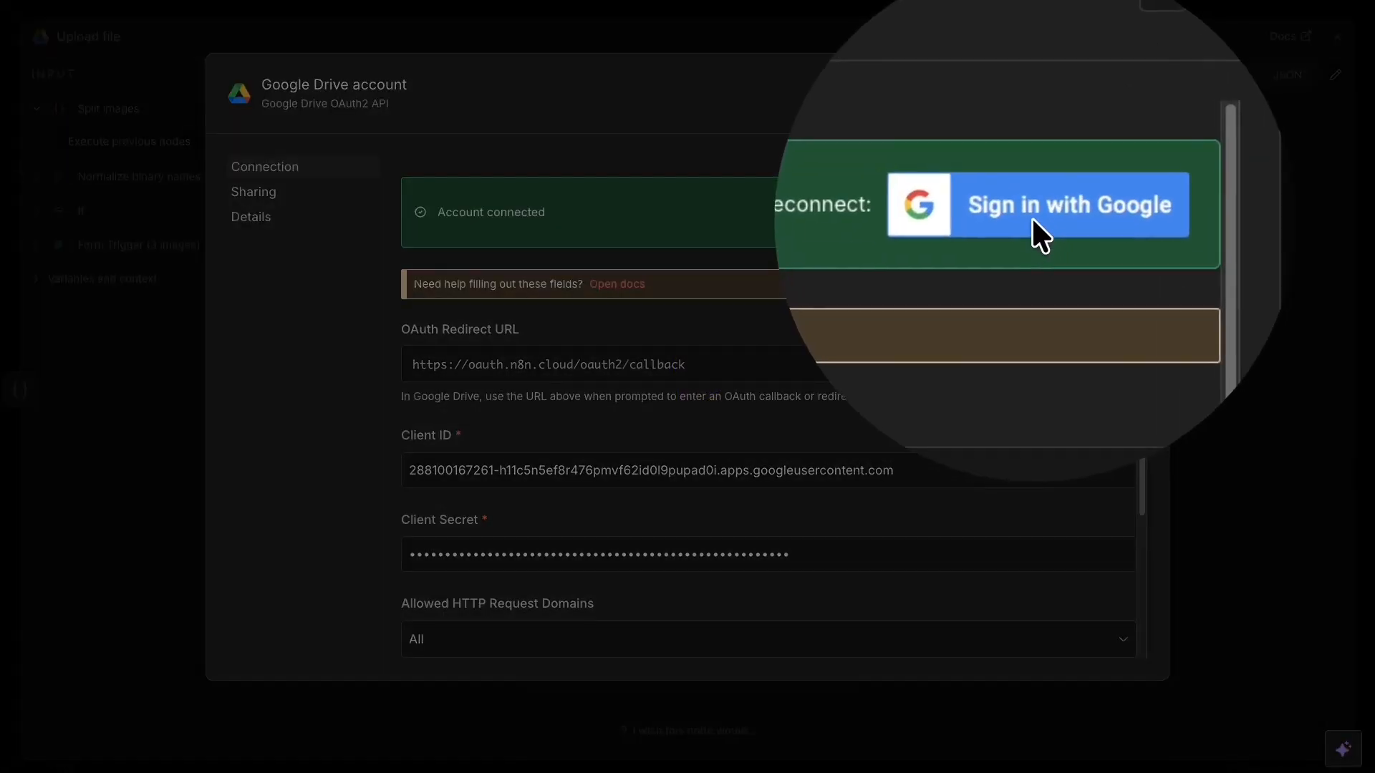
{"action": "left_click", "coordinate": [1033, 221]}
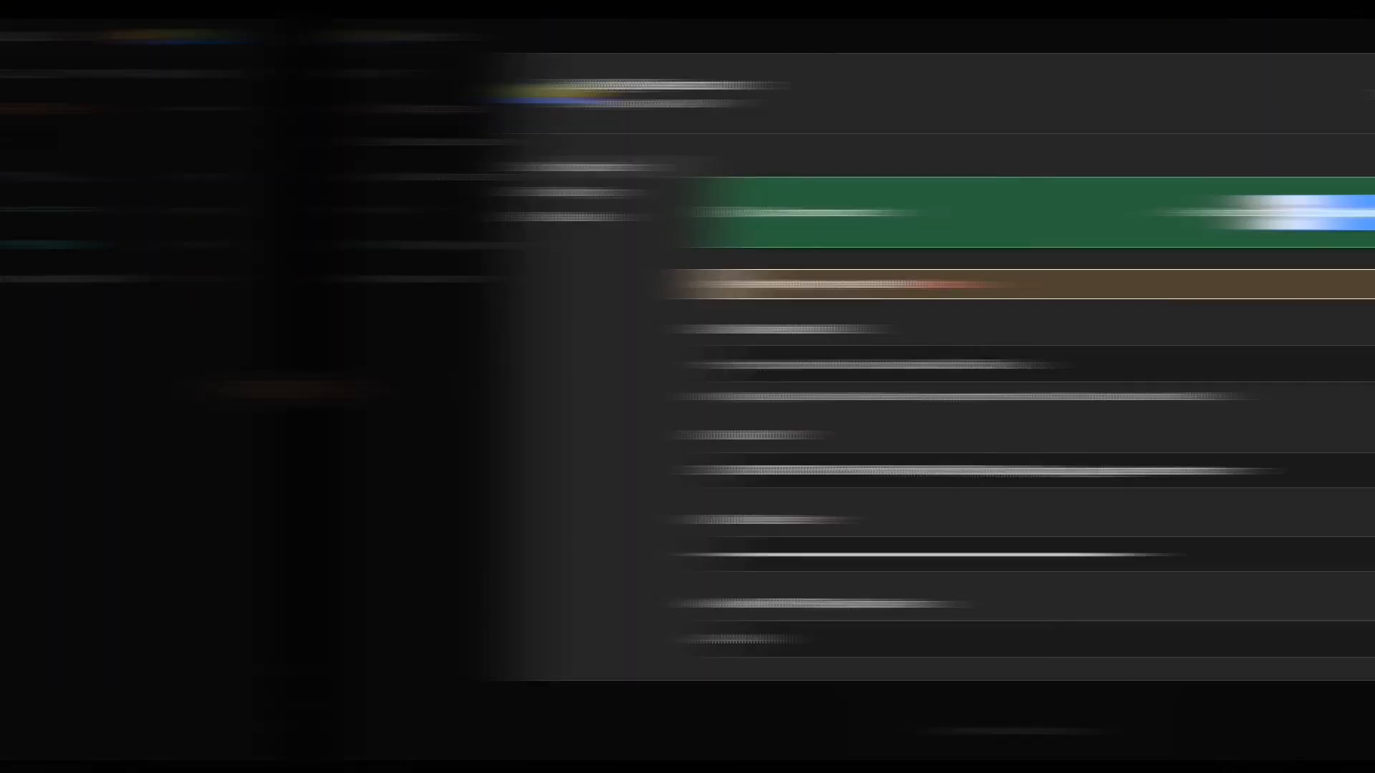
{"action": "left_click", "coordinate": [1218, 299]}
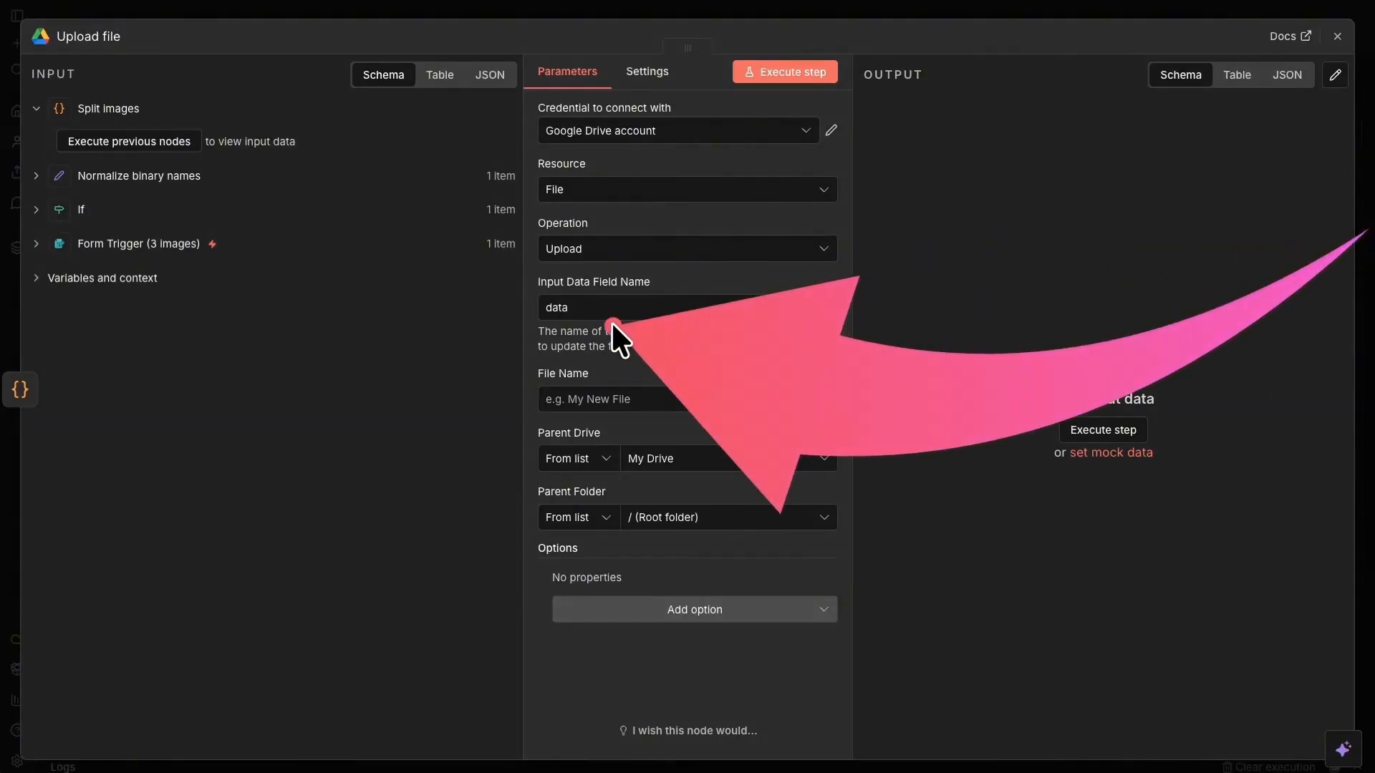
Set the Upload file node's Input Data Field Name to image.
{"action": "left_click", "coordinate": [559, 309]}
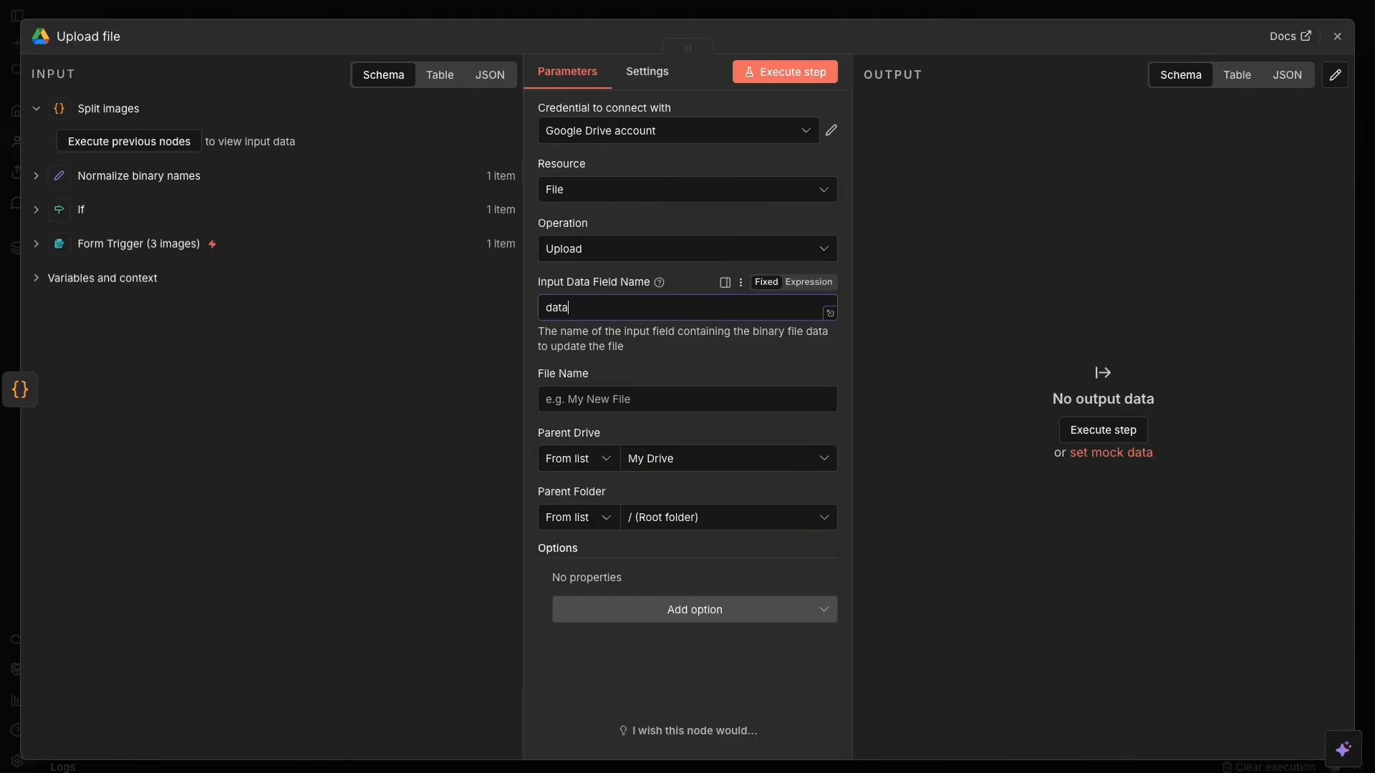
{"action": "key", "text": "BackSpace"}
{"action": "key", "text": "BackSpace"}
{"action": "key", "text": "BackSpace"}
{"action": "key", "text": "BackSpace"}
{"action": "type", "text": "image"}
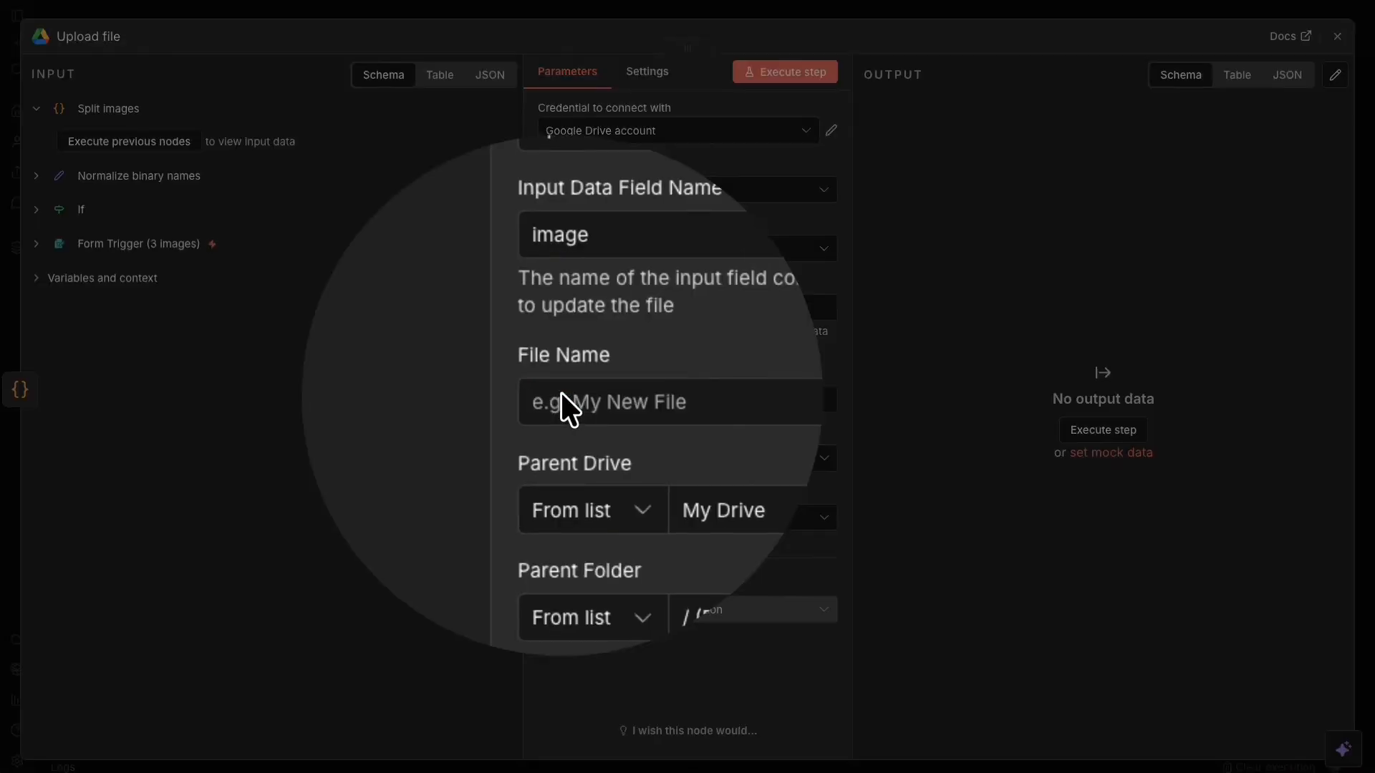
Set the file name expression to {{$binary.image.fileName}} and try listing parent folders, which fails with EAUTH.
{"action": "left_click", "coordinate": [561, 396]}
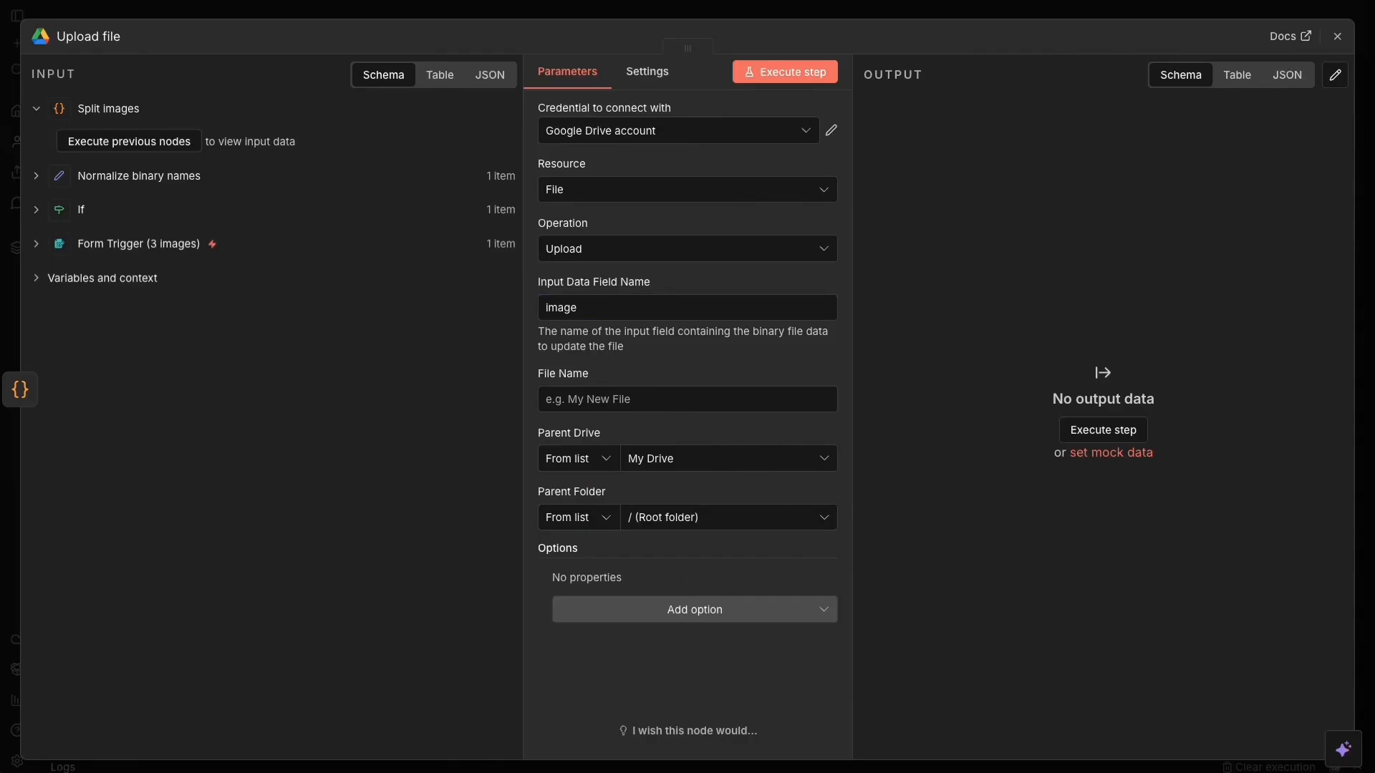
{"action": "left_click", "coordinate": [586, 401]}
{"action": "type", "text": "{{$binary.image.fileName}}"}
{"action": "left_click", "coordinate": [738, 393]}
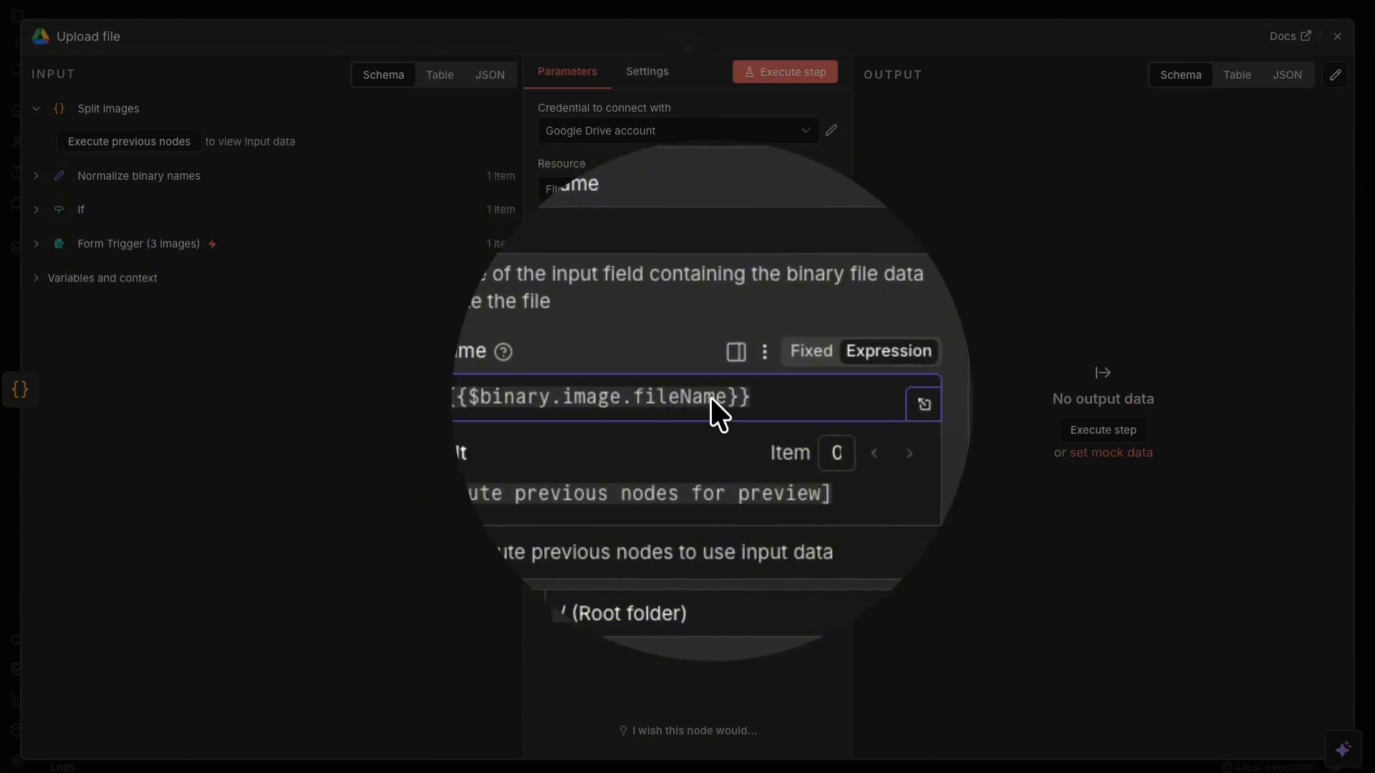
{"action": "left_click", "coordinate": [681, 405]}
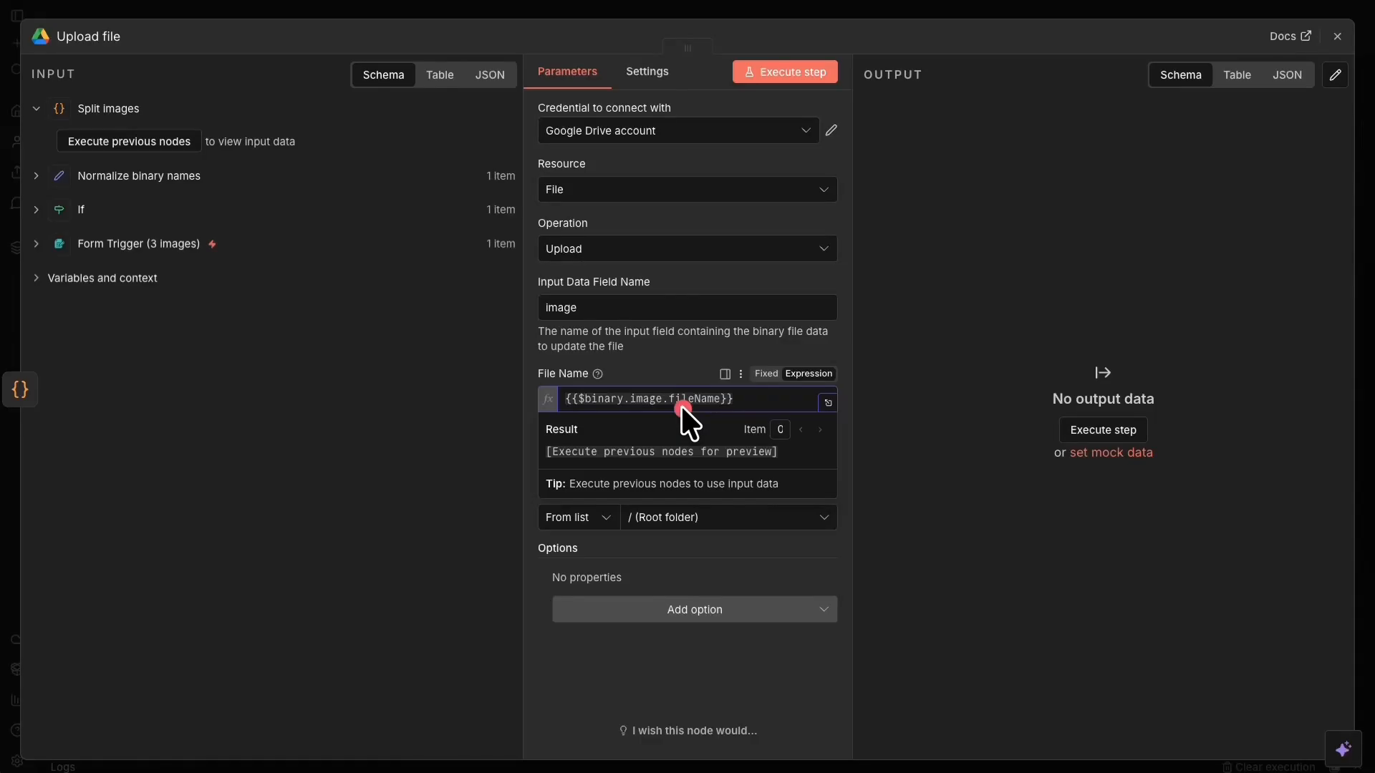
{"action": "left_click", "coordinate": [660, 351]}
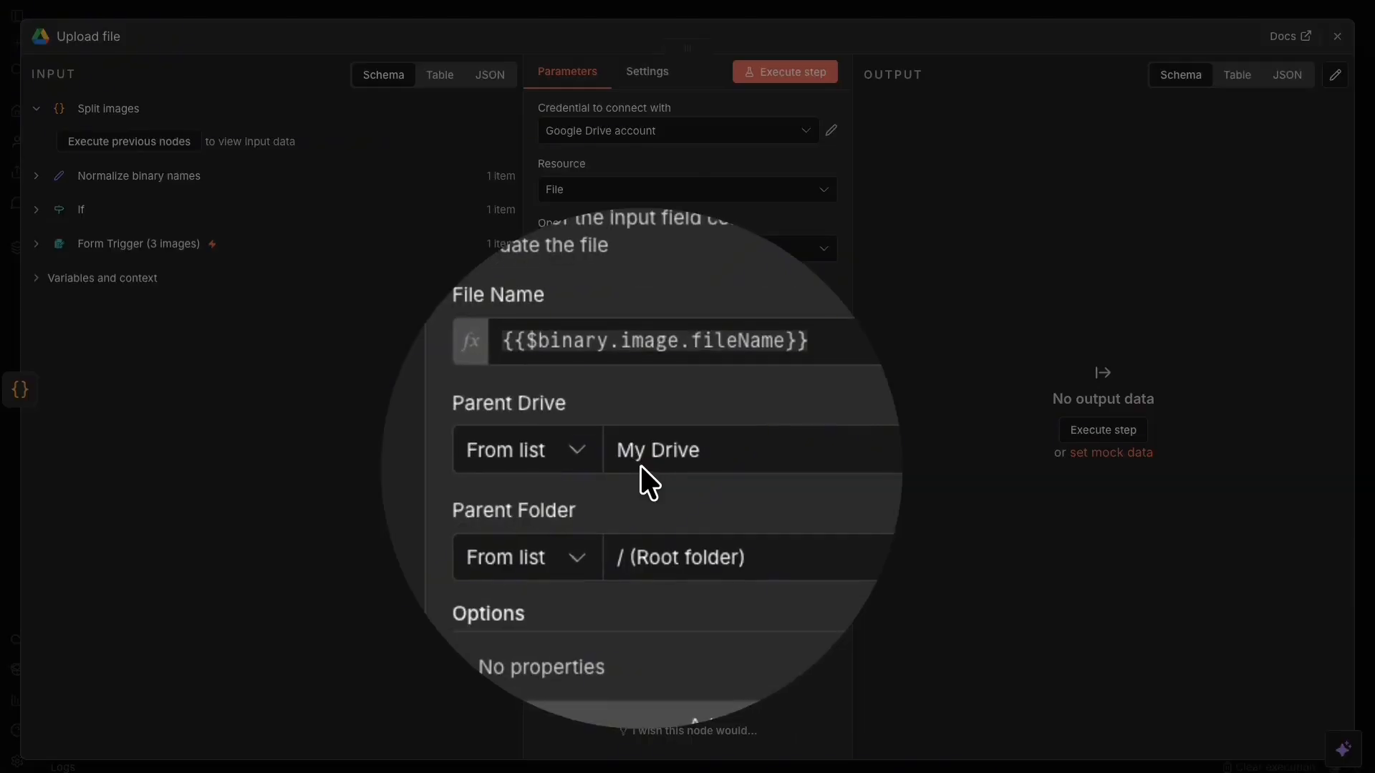
{"action": "left_click", "coordinate": [642, 468]}
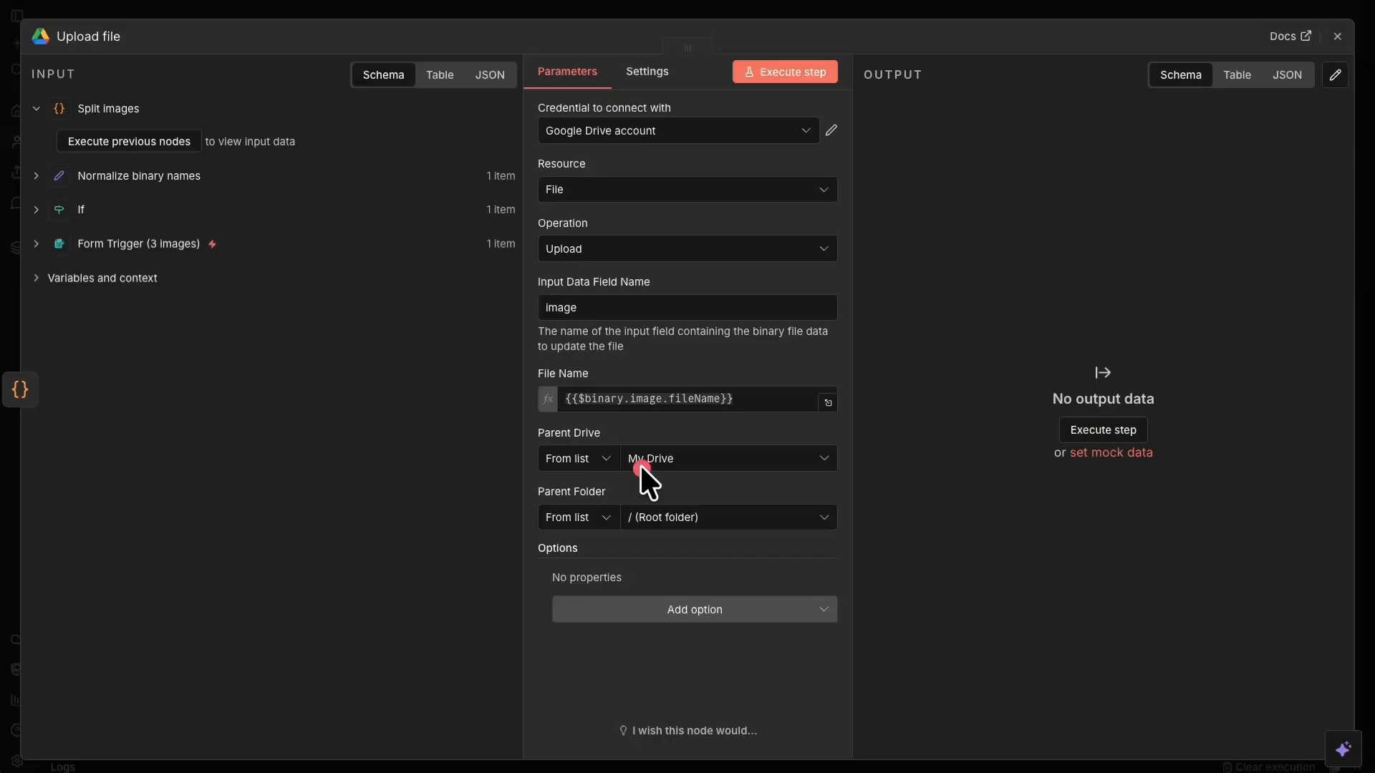
{"action": "left_click", "coordinate": [672, 517]}
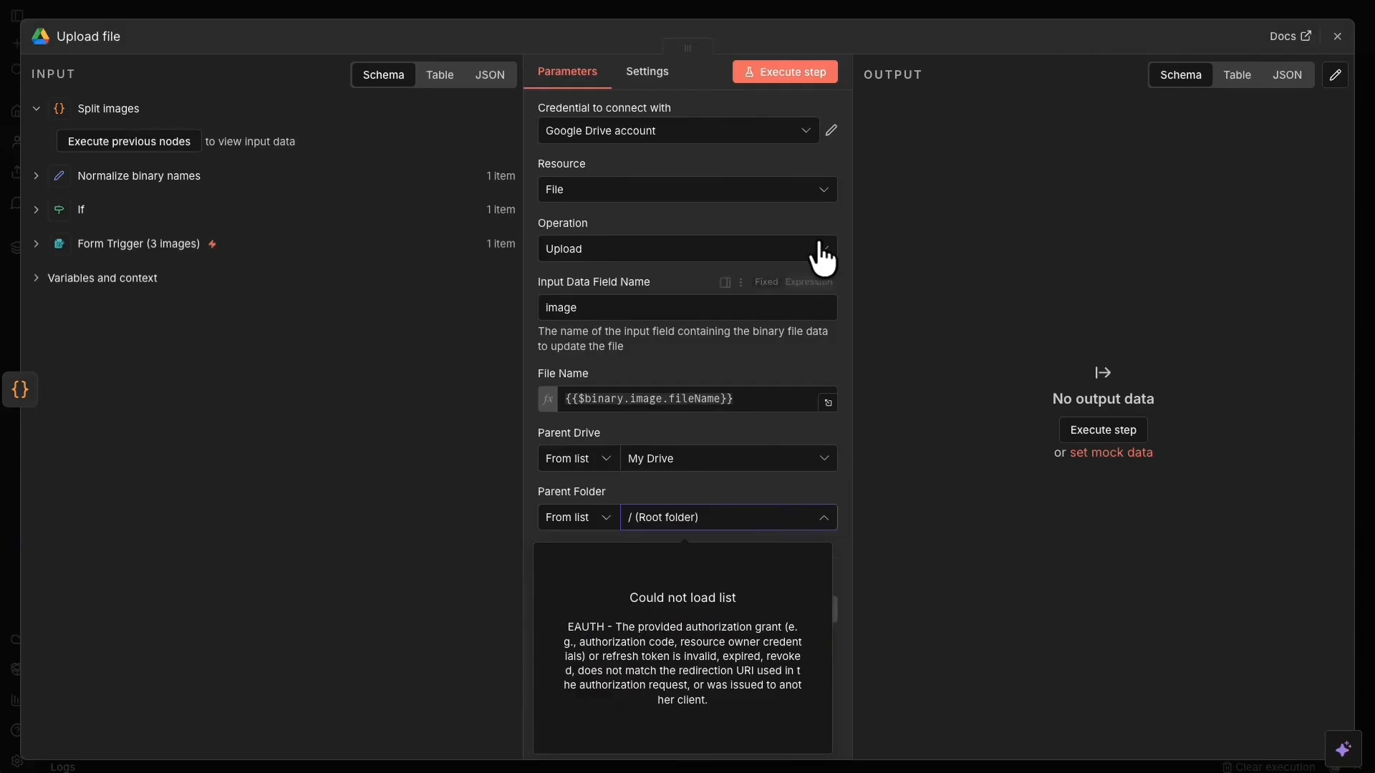
Re-sign in to the Google Drive credential with Google, granting all Drive permissions until Account connected.
{"action": "left_click", "coordinate": [832, 130]}
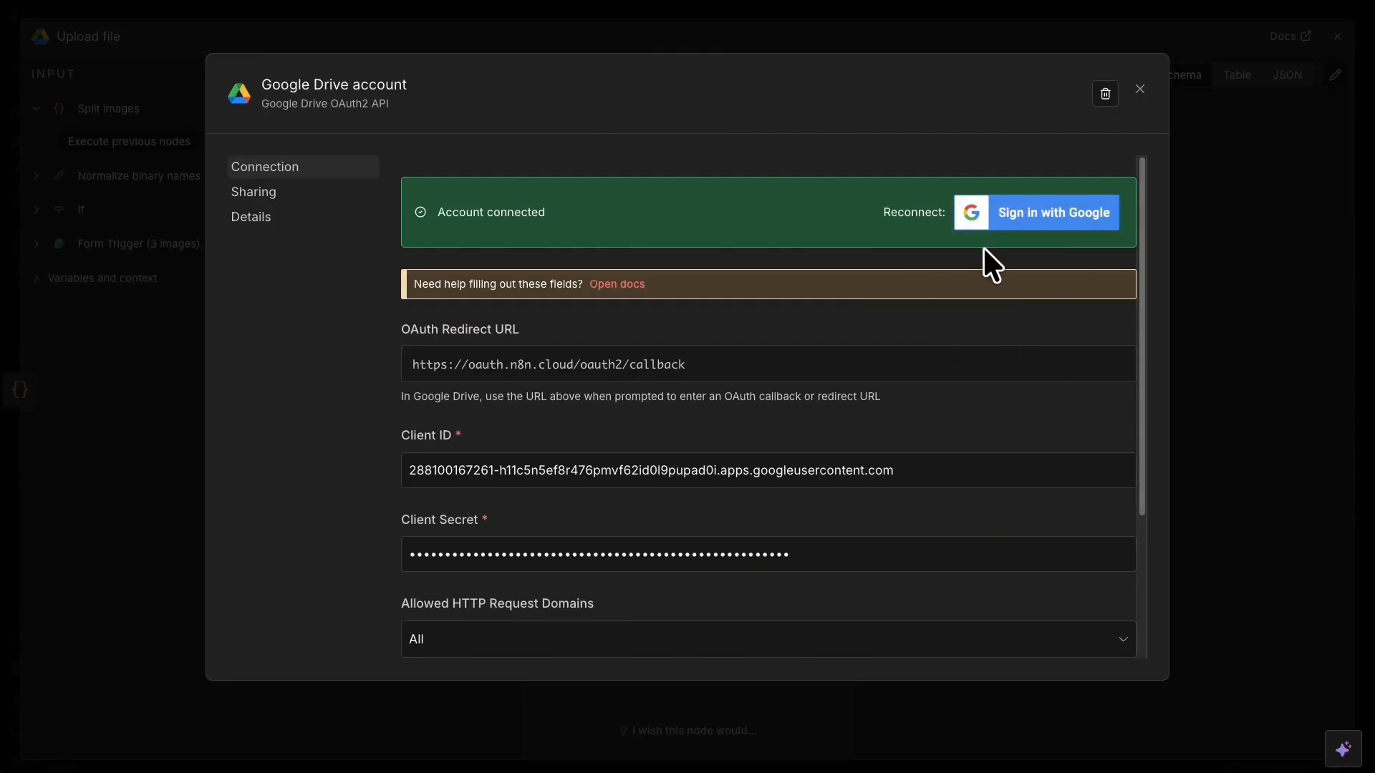
{"action": "left_click", "coordinate": [1058, 223]}
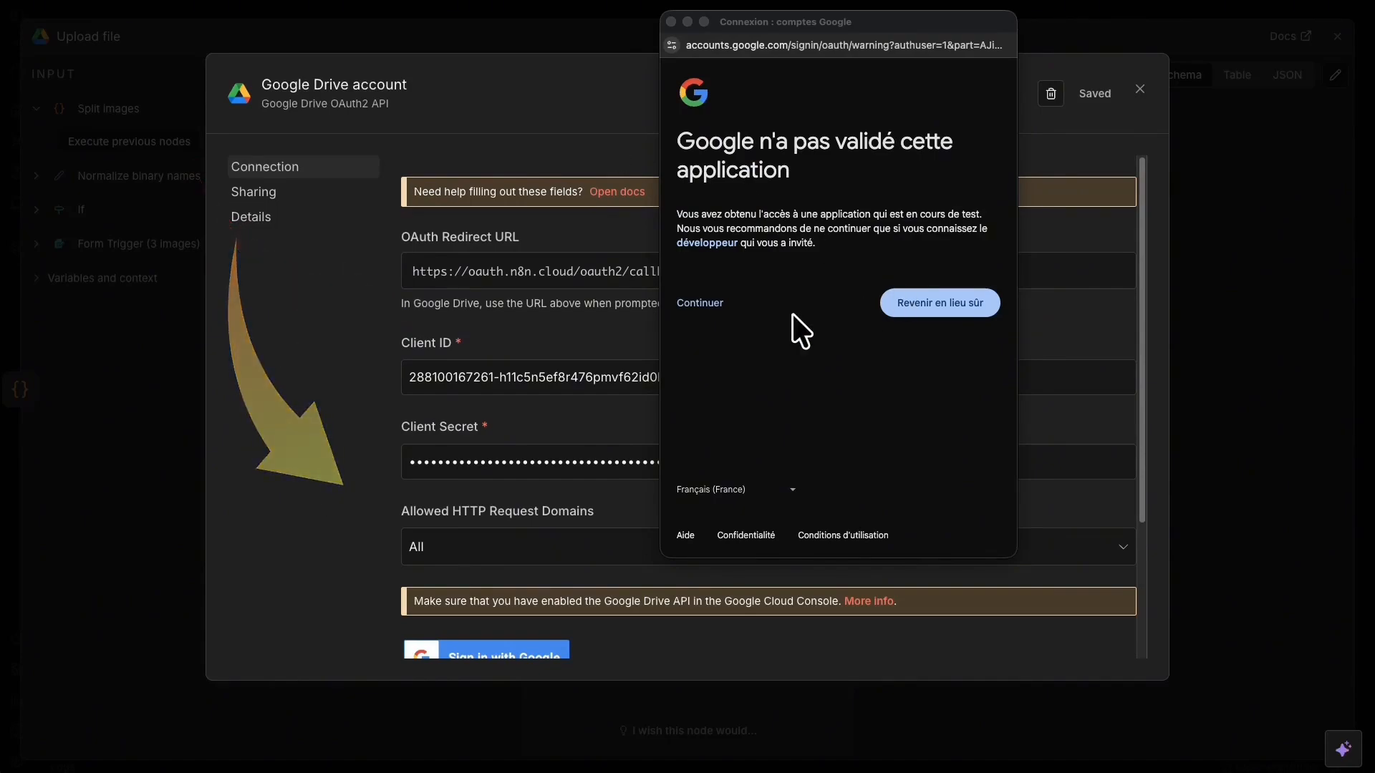
{"action": "left_click", "coordinate": [678, 304]}
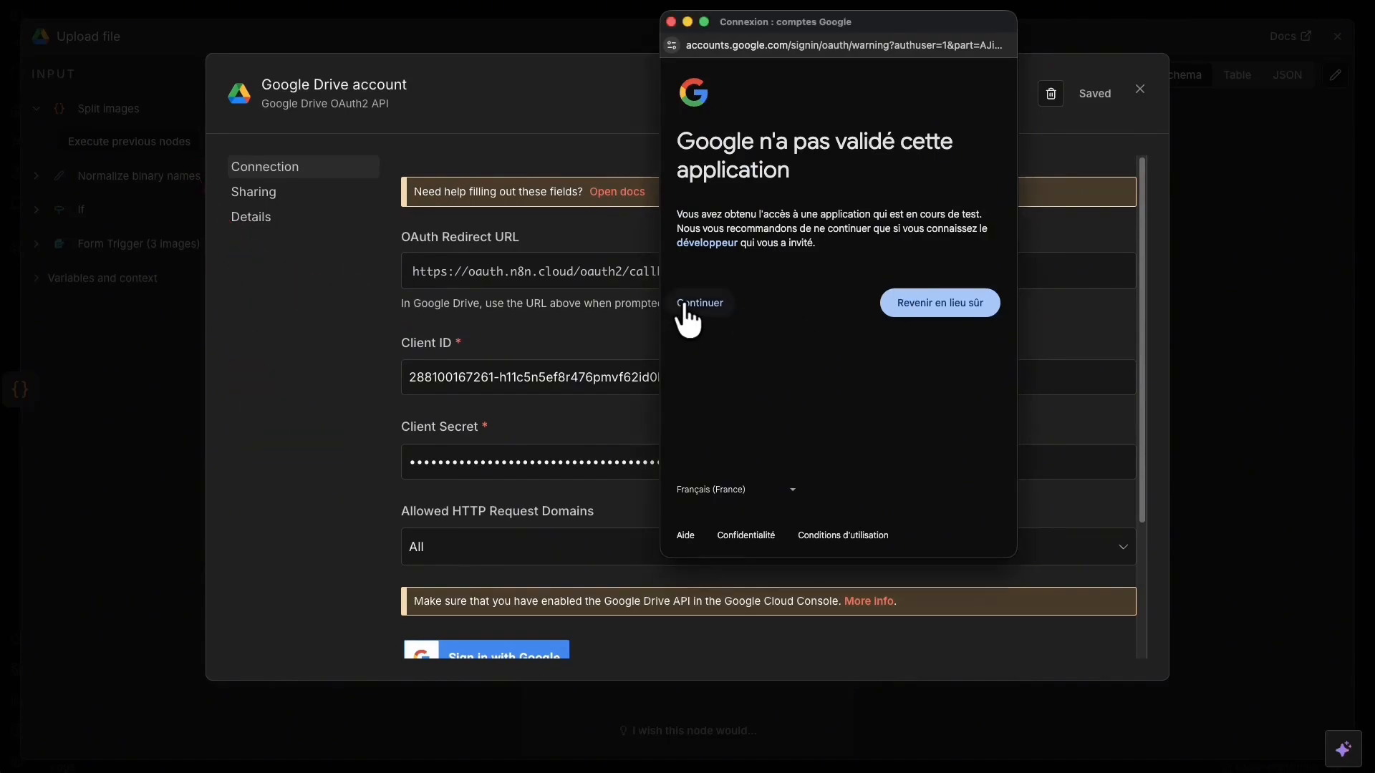
{"action": "left_click", "coordinate": [684, 304]}
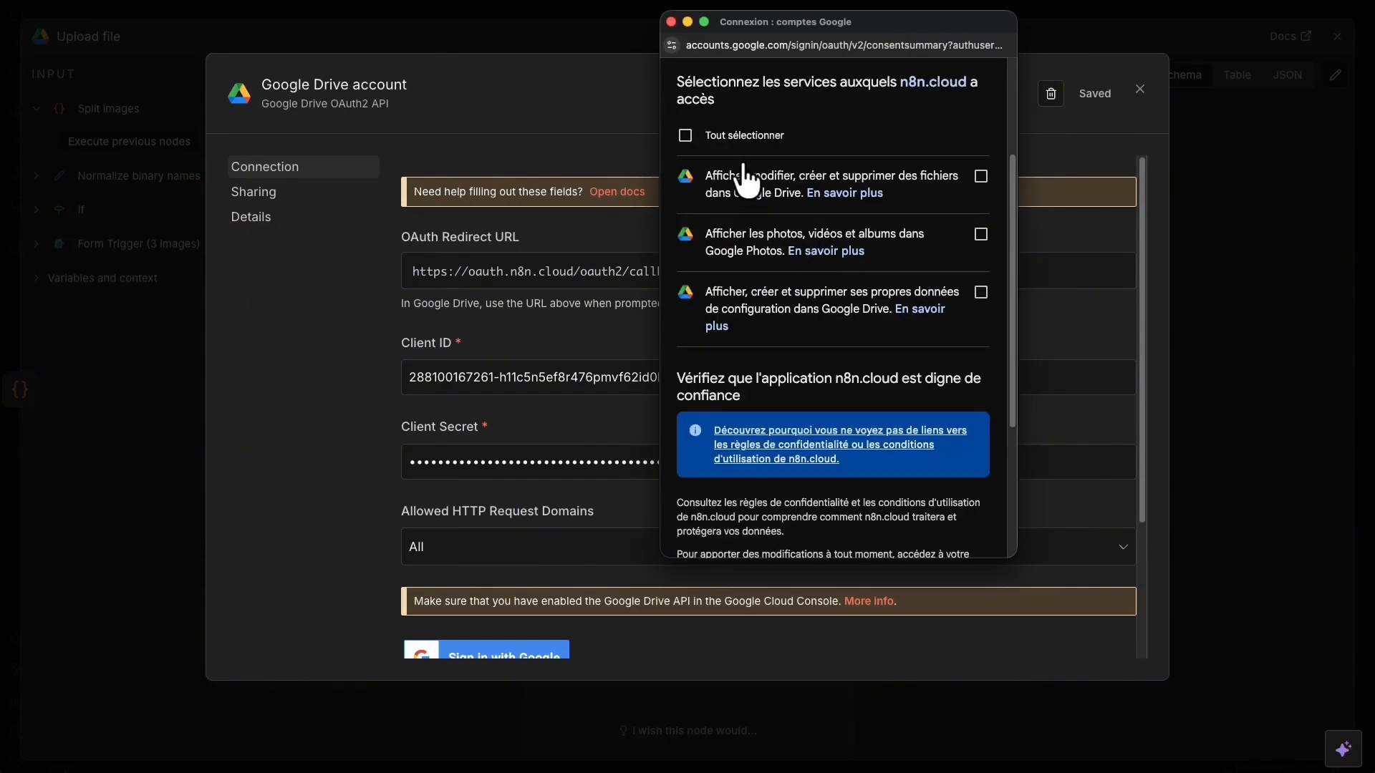
{"action": "left_click", "coordinate": [682, 137]}
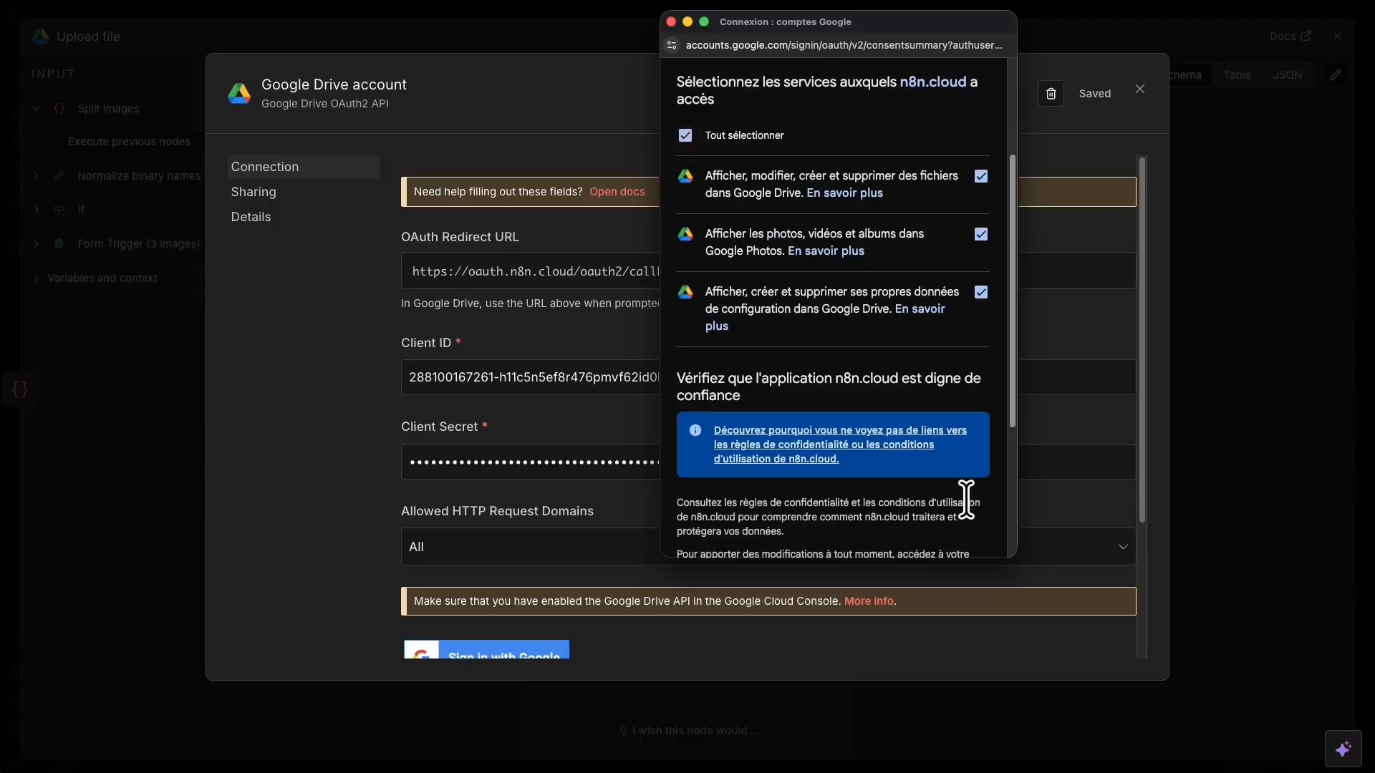
{"action": "scroll", "coordinate": [960, 491], "scroll_direction": "down", "scroll_amount": 3}
{"action": "left_click", "coordinate": [933, 446]}
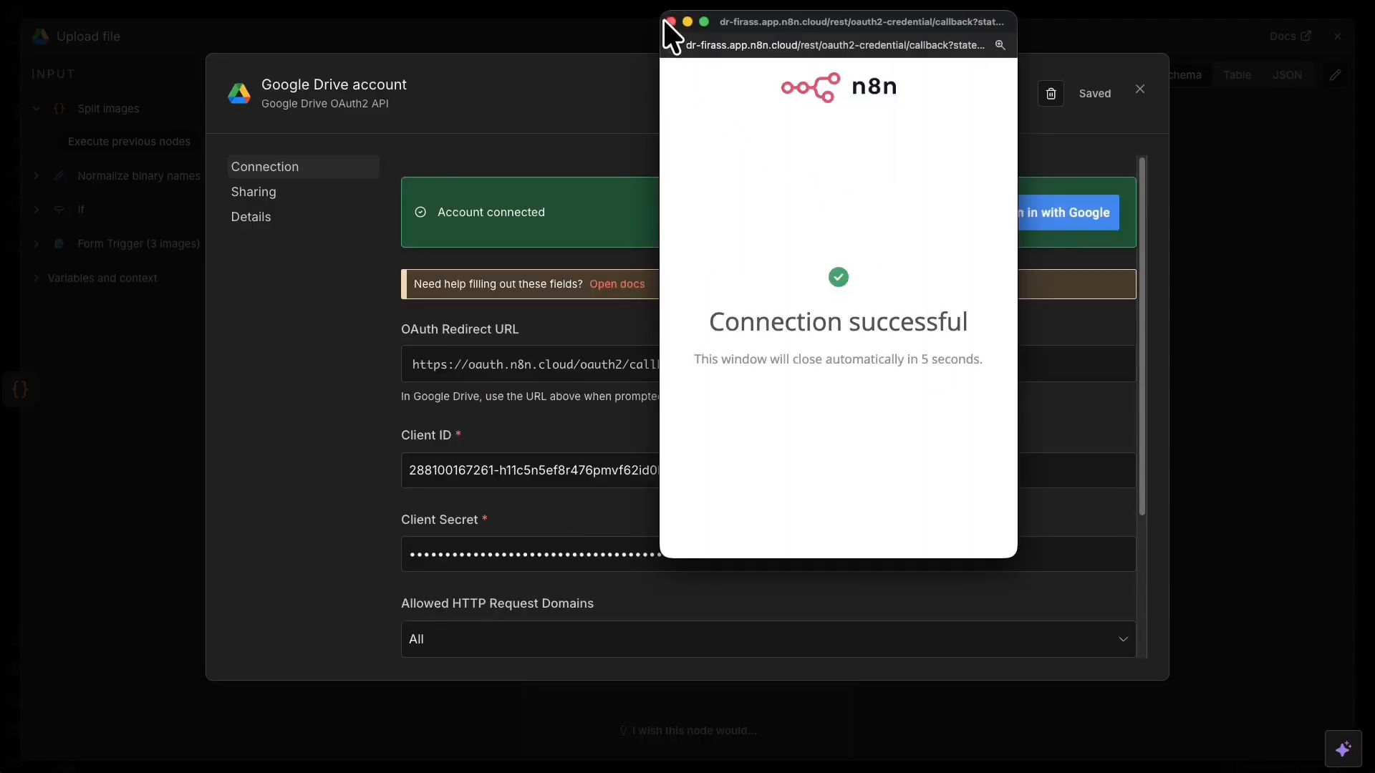
{"action": "left_click", "coordinate": [671, 22]}
Set the Upload file parent folder to videos_3d, close the node, and save the workflow.
{"action": "left_click", "coordinate": [661, 35]}
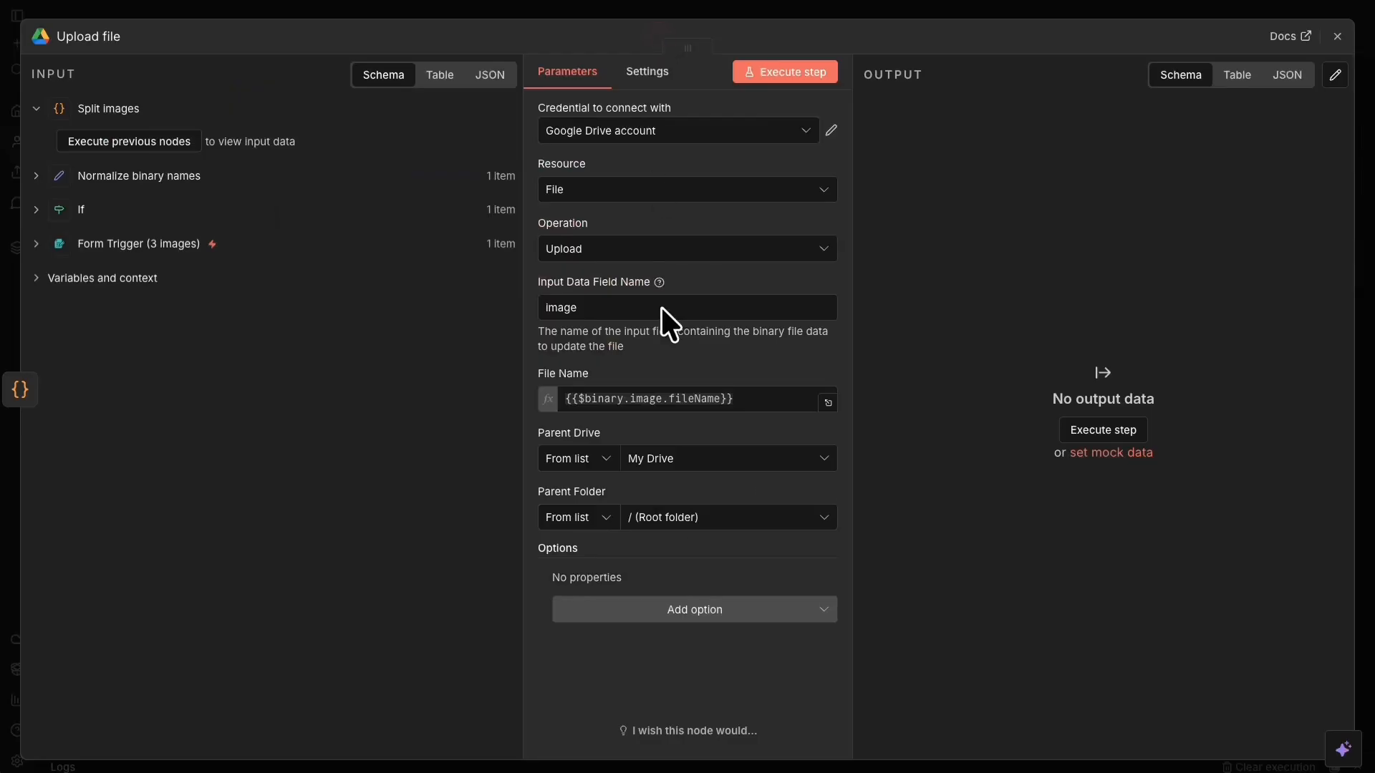
{"action": "left_click", "coordinate": [829, 513]}
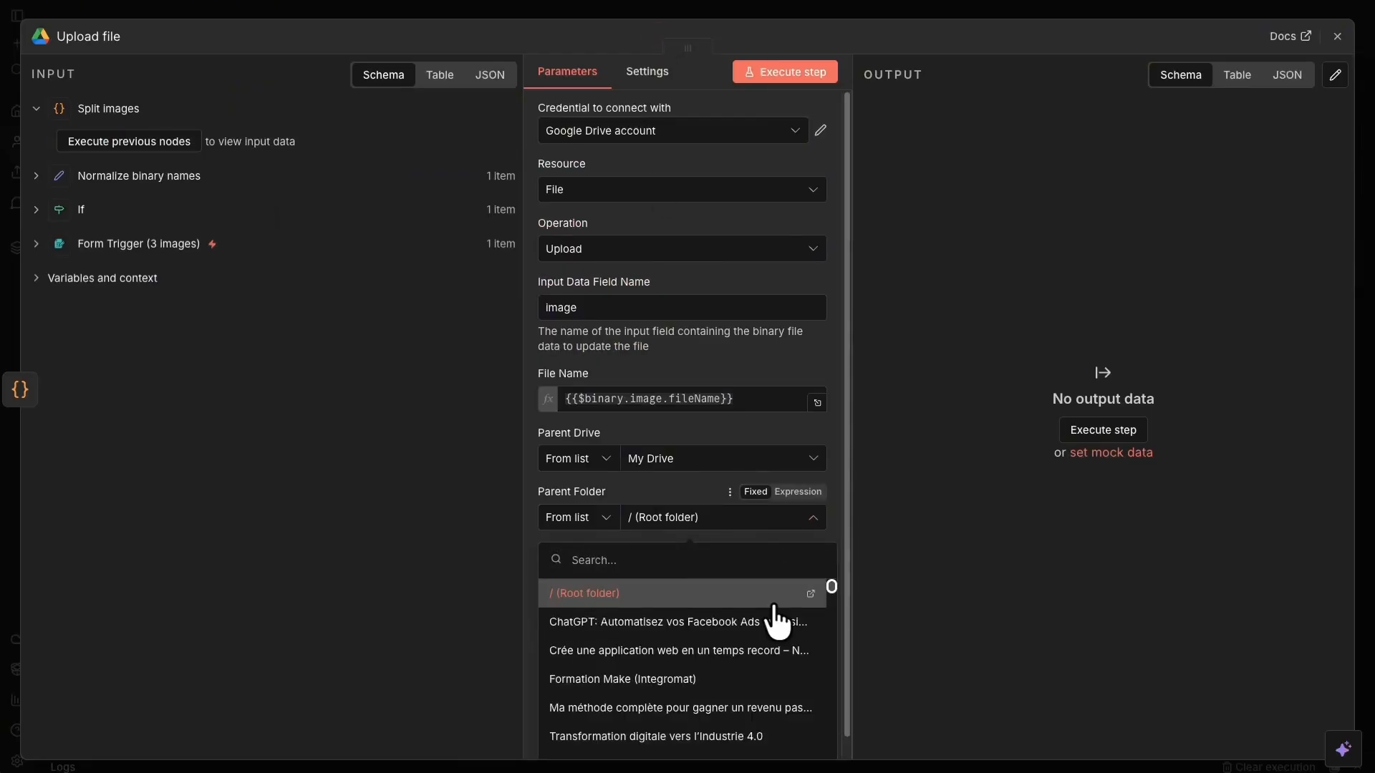
{"action": "type", "text": "vi"}
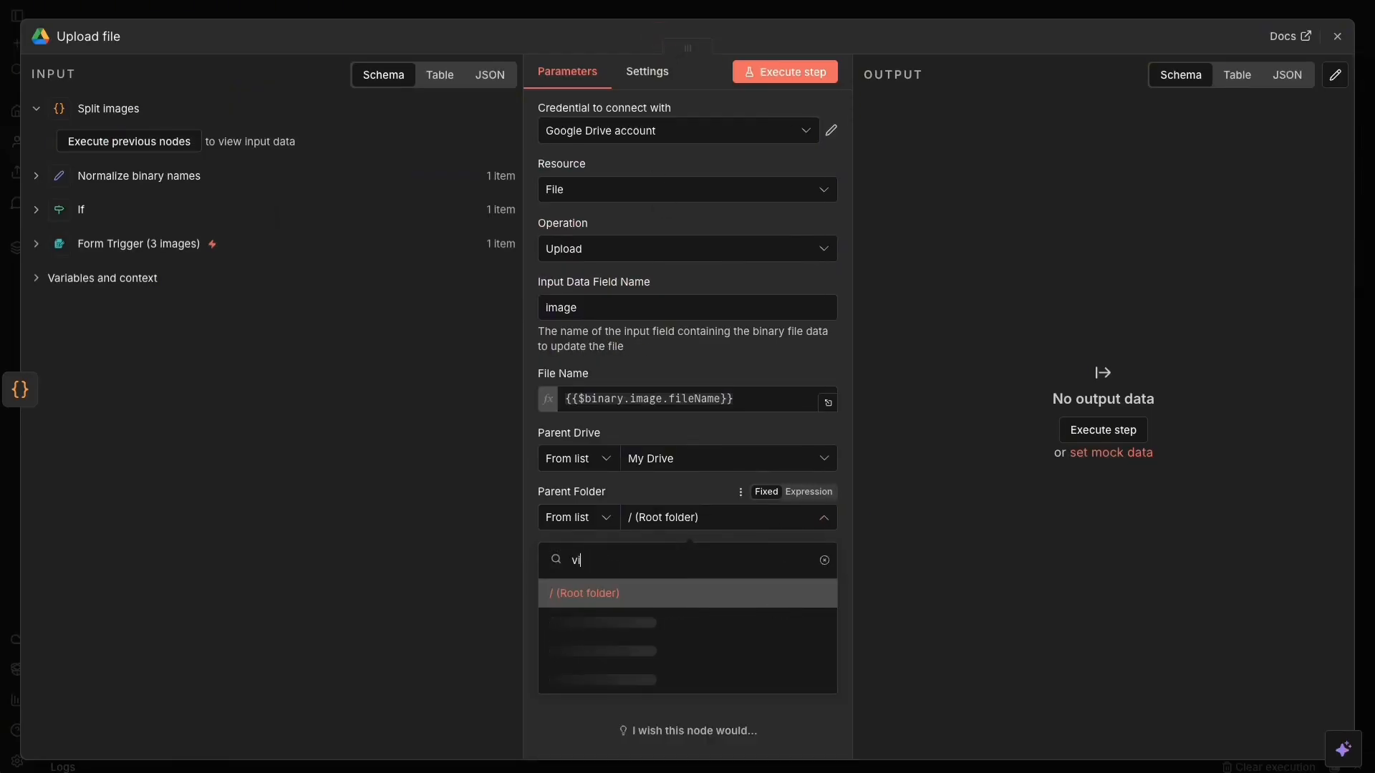
{"action": "type", "text": "deos"}
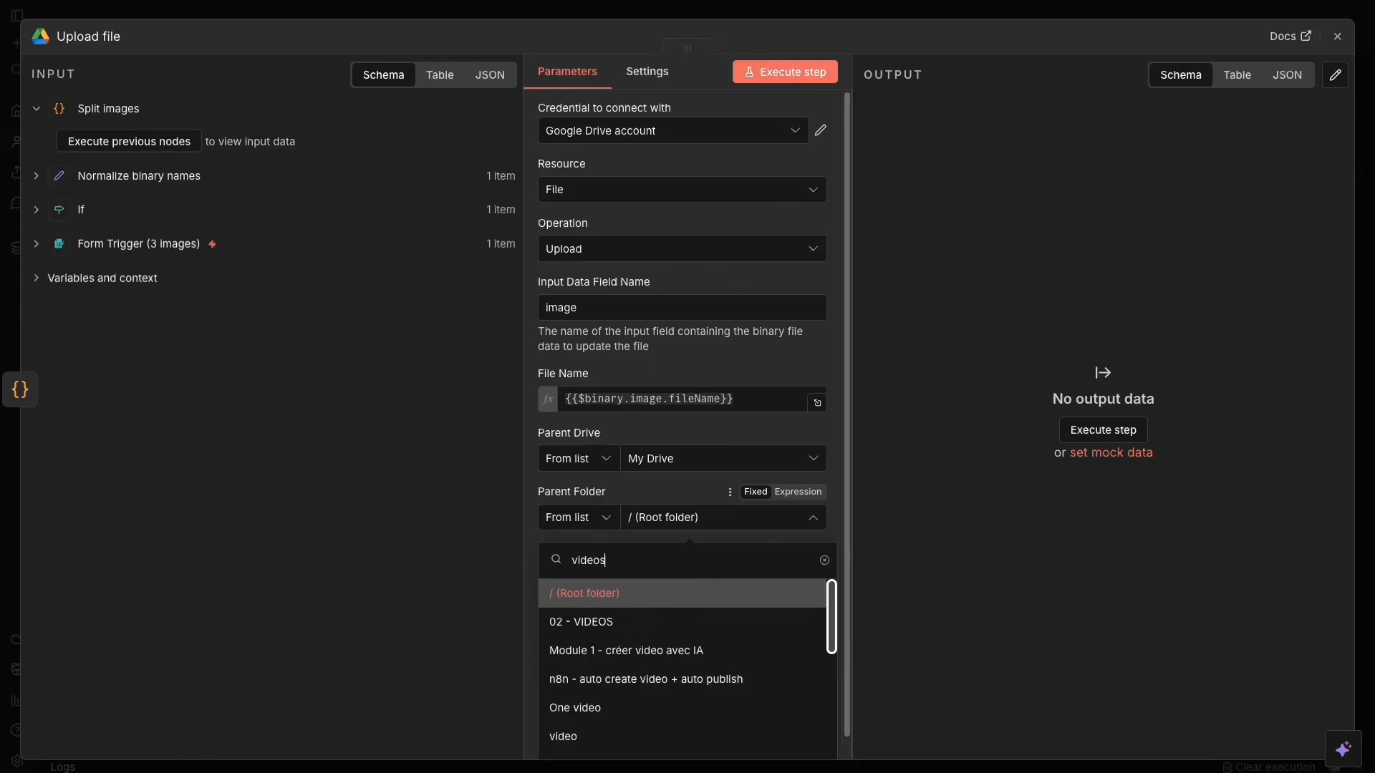
{"action": "type", "text": "_"}
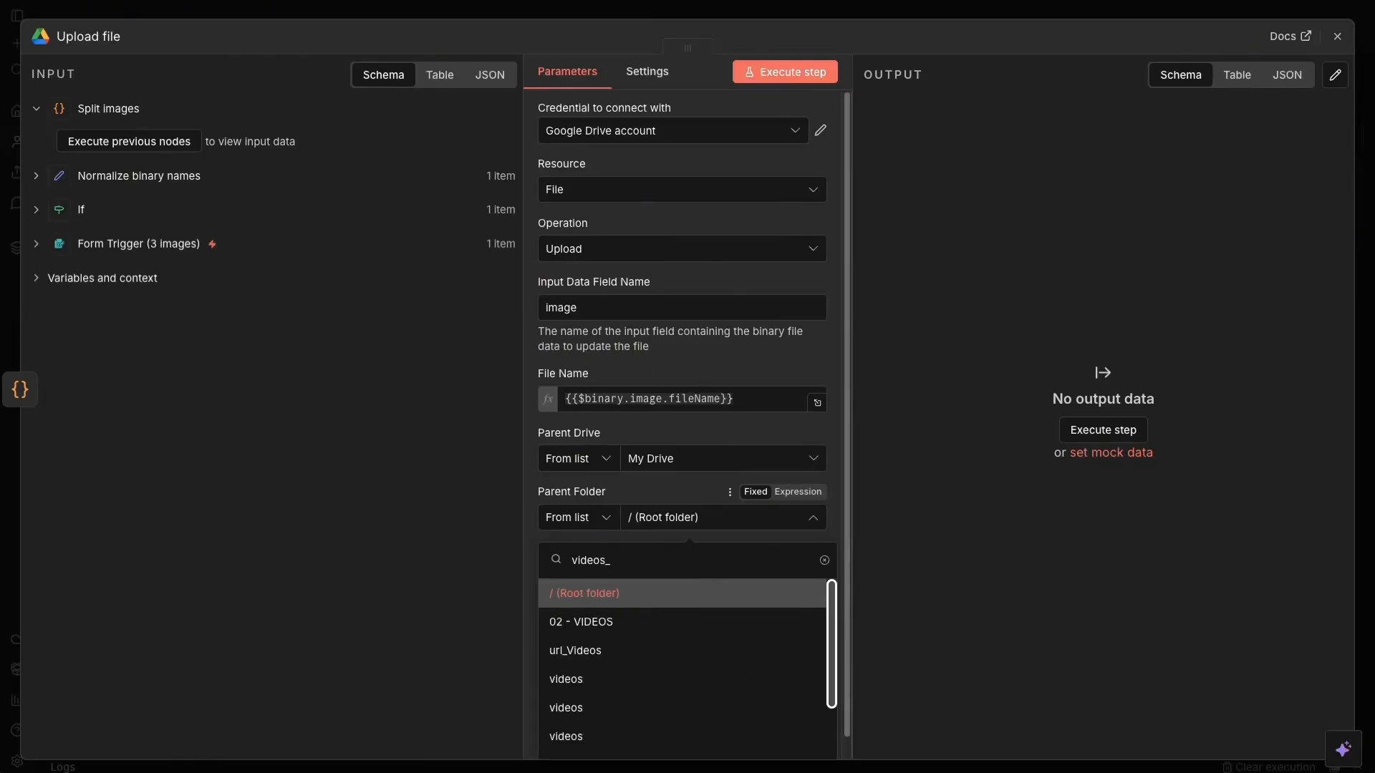
{"action": "type", "text": "3d"}
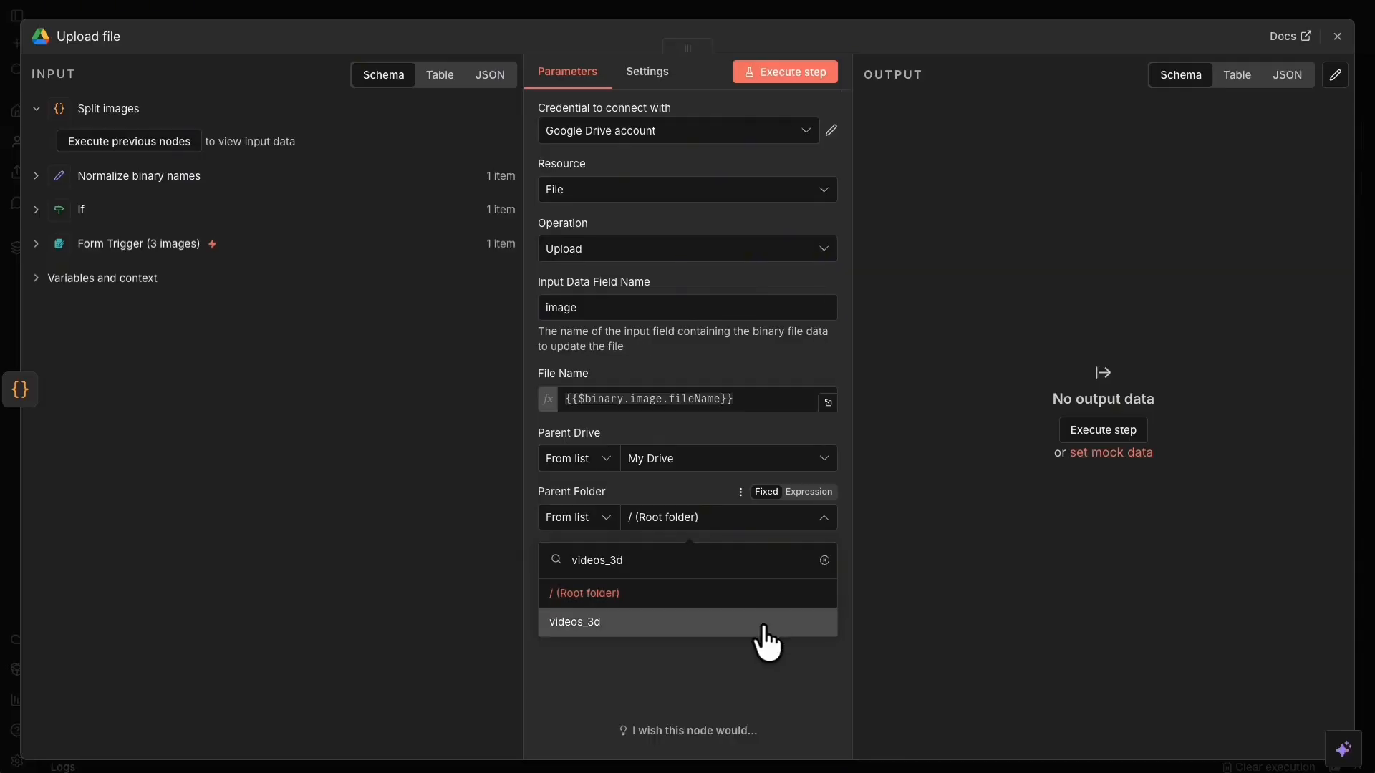
{"action": "left_click", "coordinate": [605, 620]}
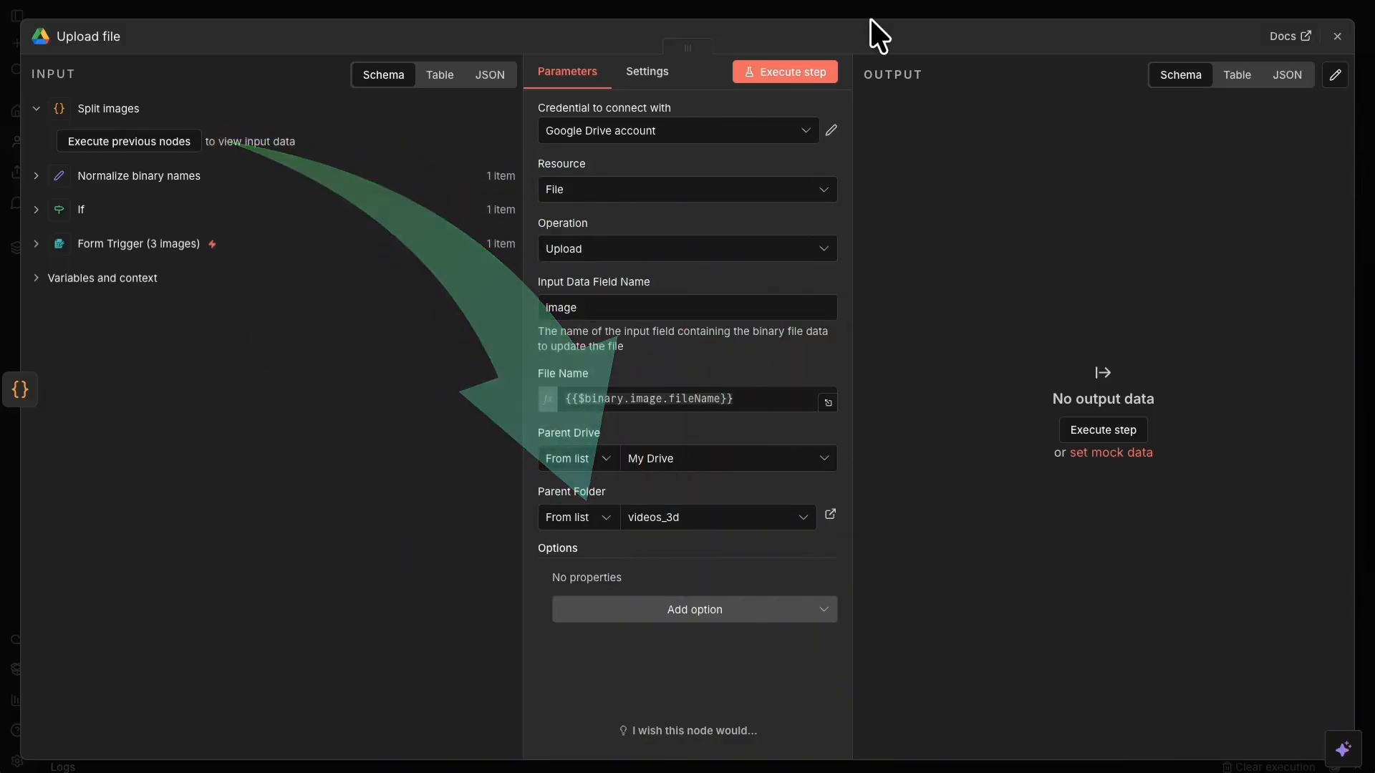
{"action": "left_click", "coordinate": [828, 7]}
{"action": "left_click", "coordinate": [1090, 29]}
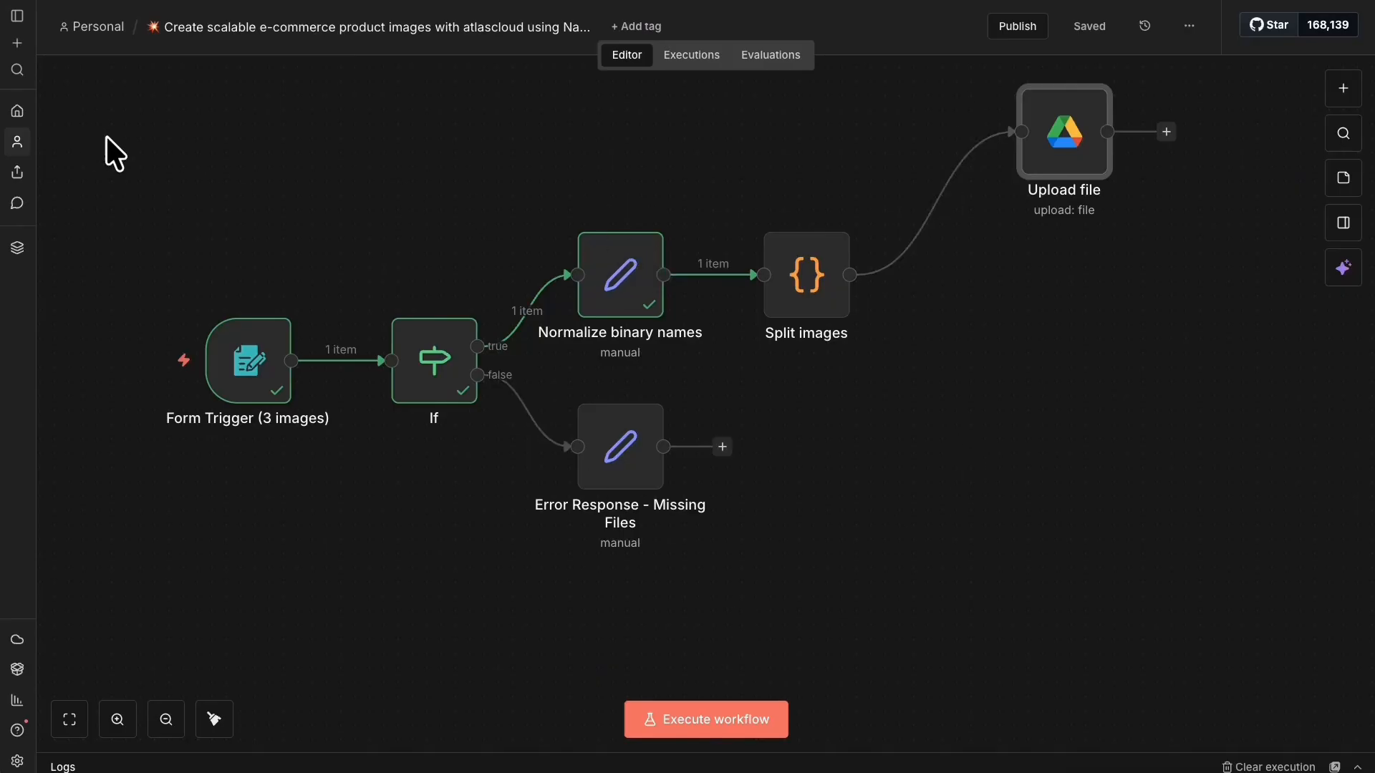
Pin the output data of the Form Trigger and Normalize binary names nodes.
{"action": "left_click_drag", "start_coordinate": [121, 166], "coordinate": [438, 584]}
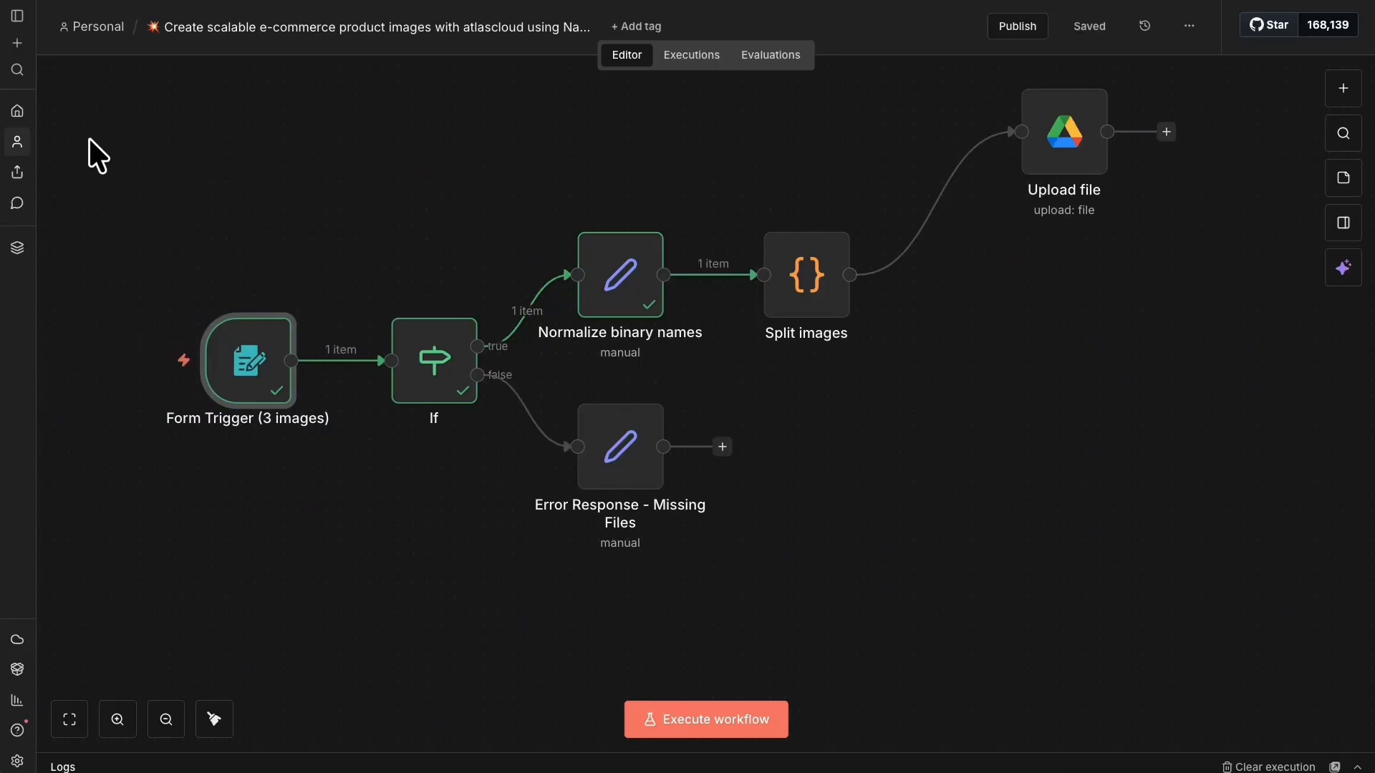
{"action": "left_click_drag", "start_coordinate": [66, 182], "coordinate": [491, 430]}
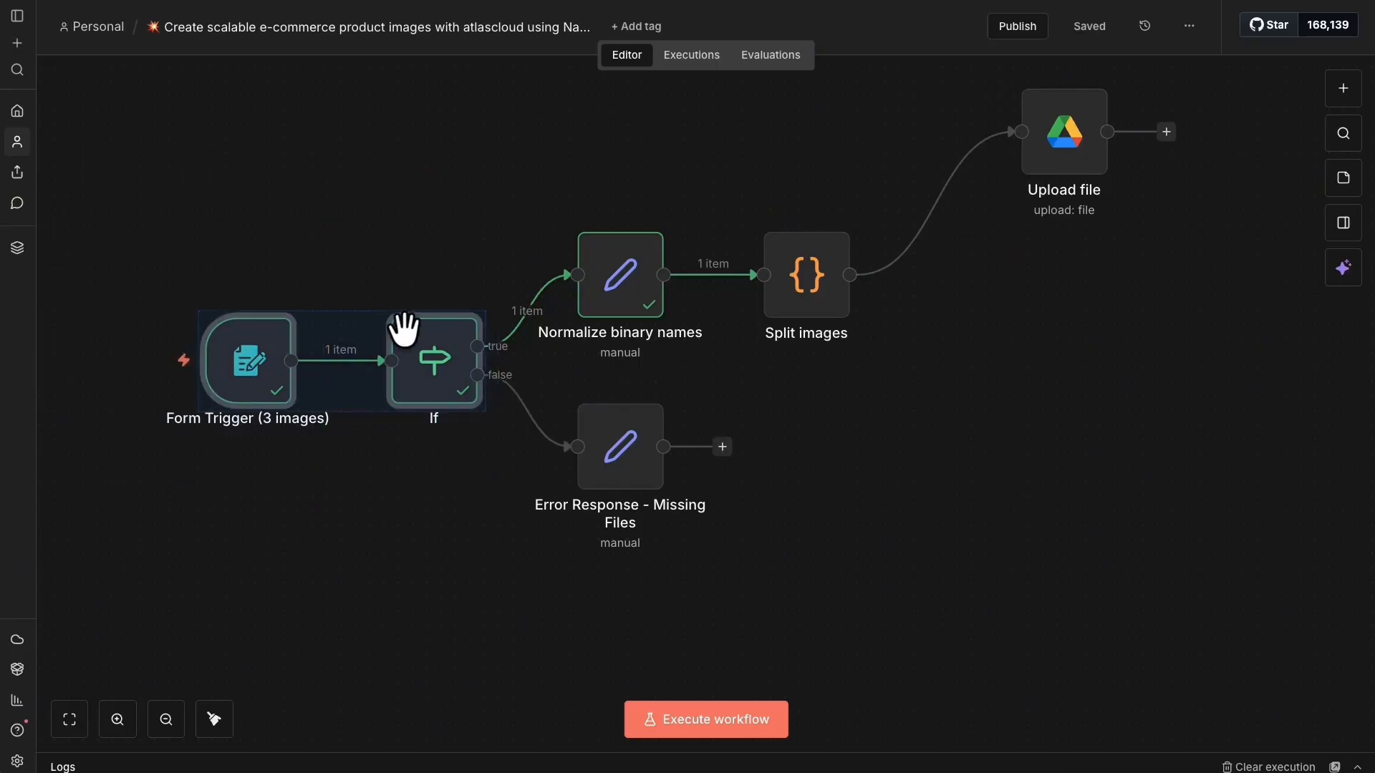
{"action": "right_click", "coordinate": [406, 344]}
{"action": "left_click", "coordinate": [272, 486]}
{"action": "right_click", "coordinate": [229, 353]}
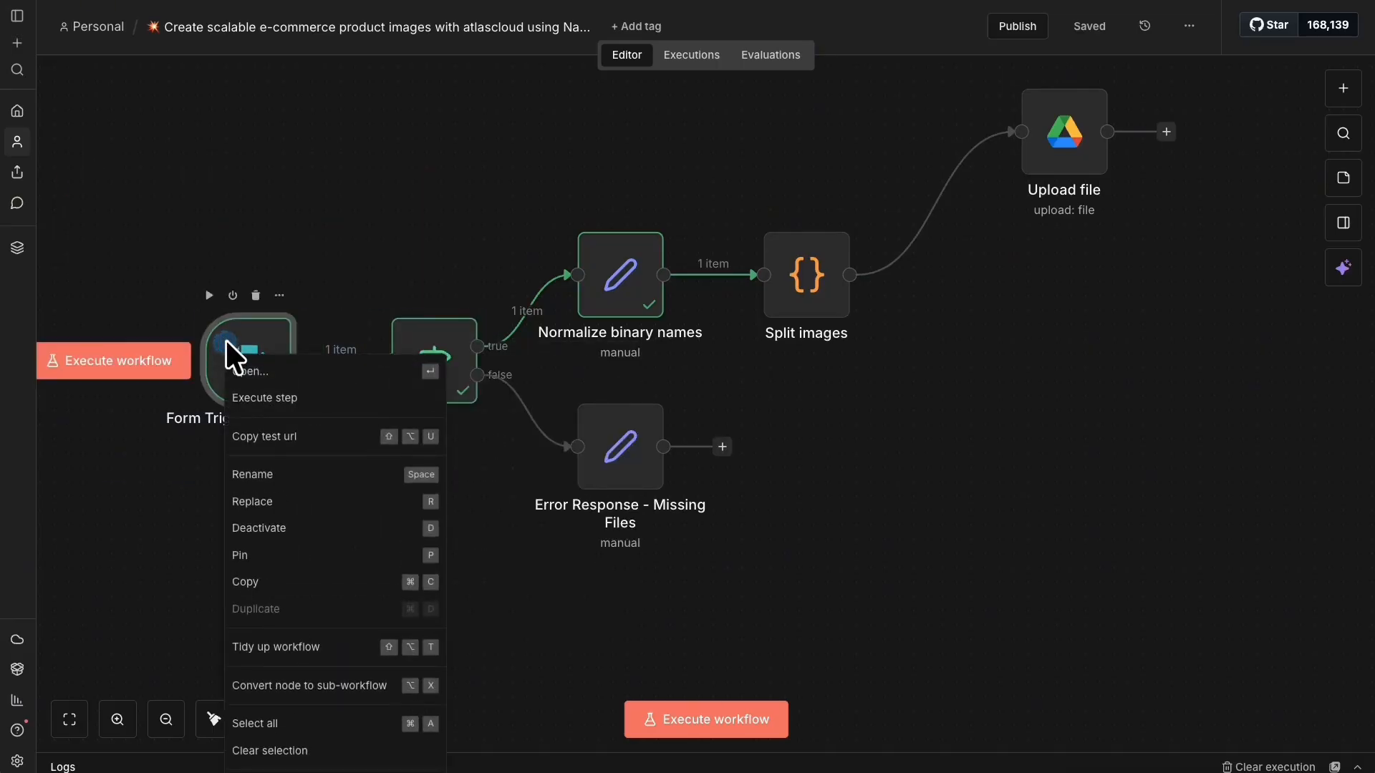
{"action": "left_click", "coordinate": [292, 555]}
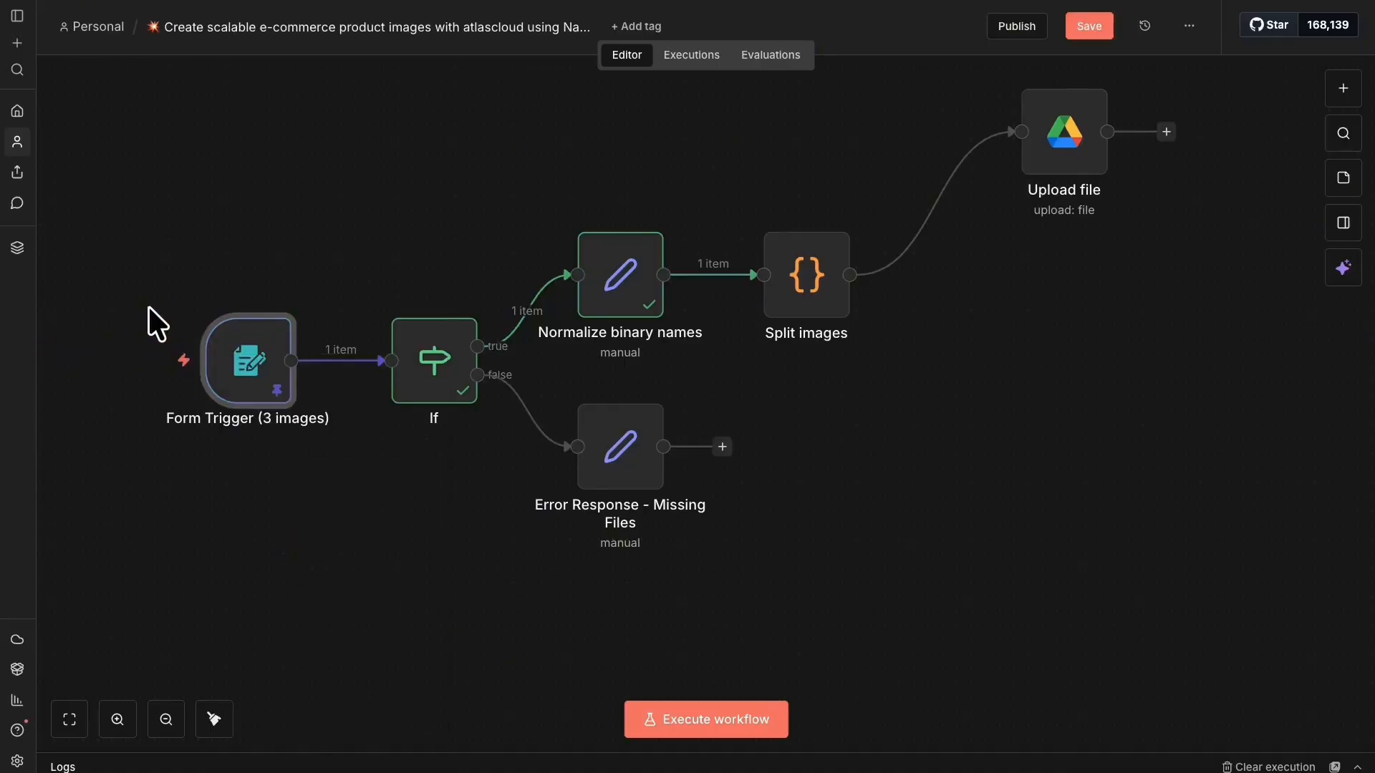
{"action": "right_click", "coordinate": [413, 364]}
{"action": "left_click", "coordinate": [370, 500]}
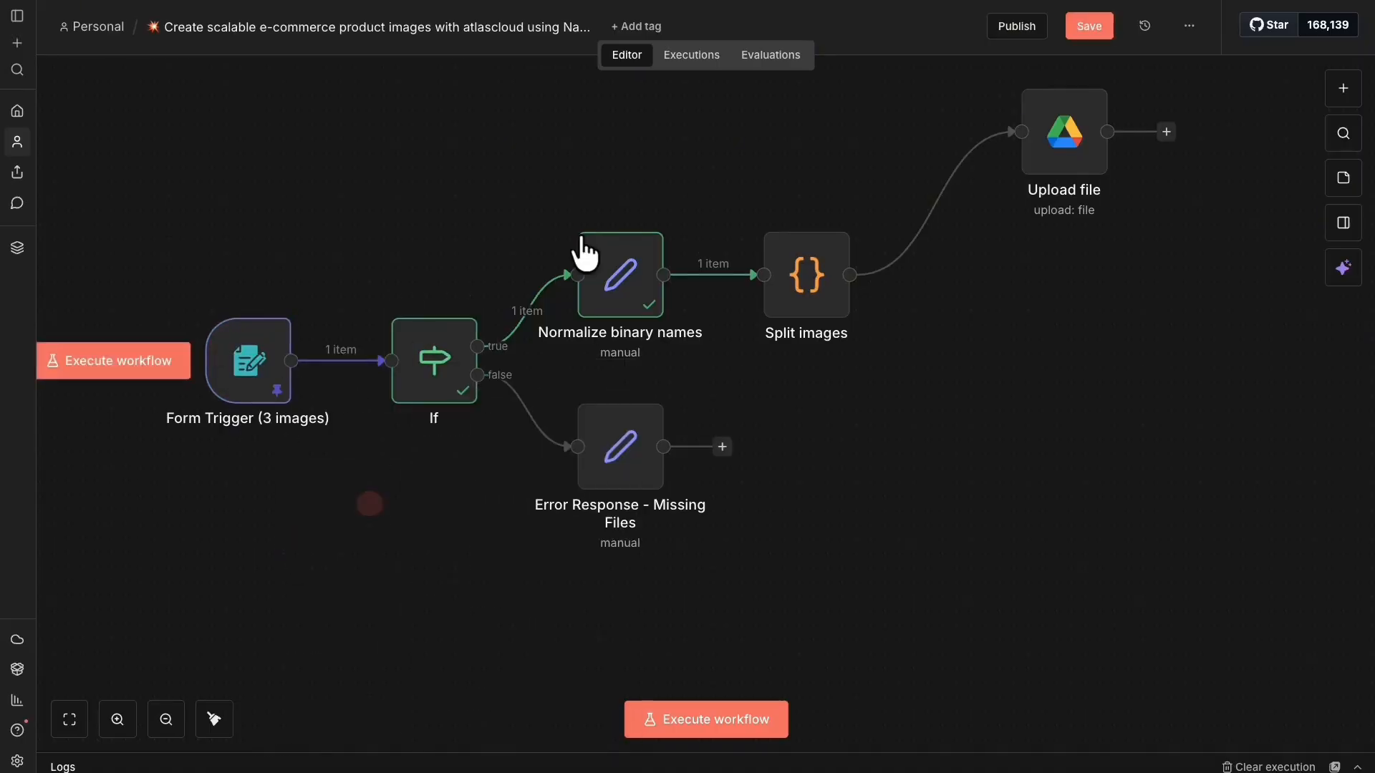
{"action": "right_click", "coordinate": [607, 285]}
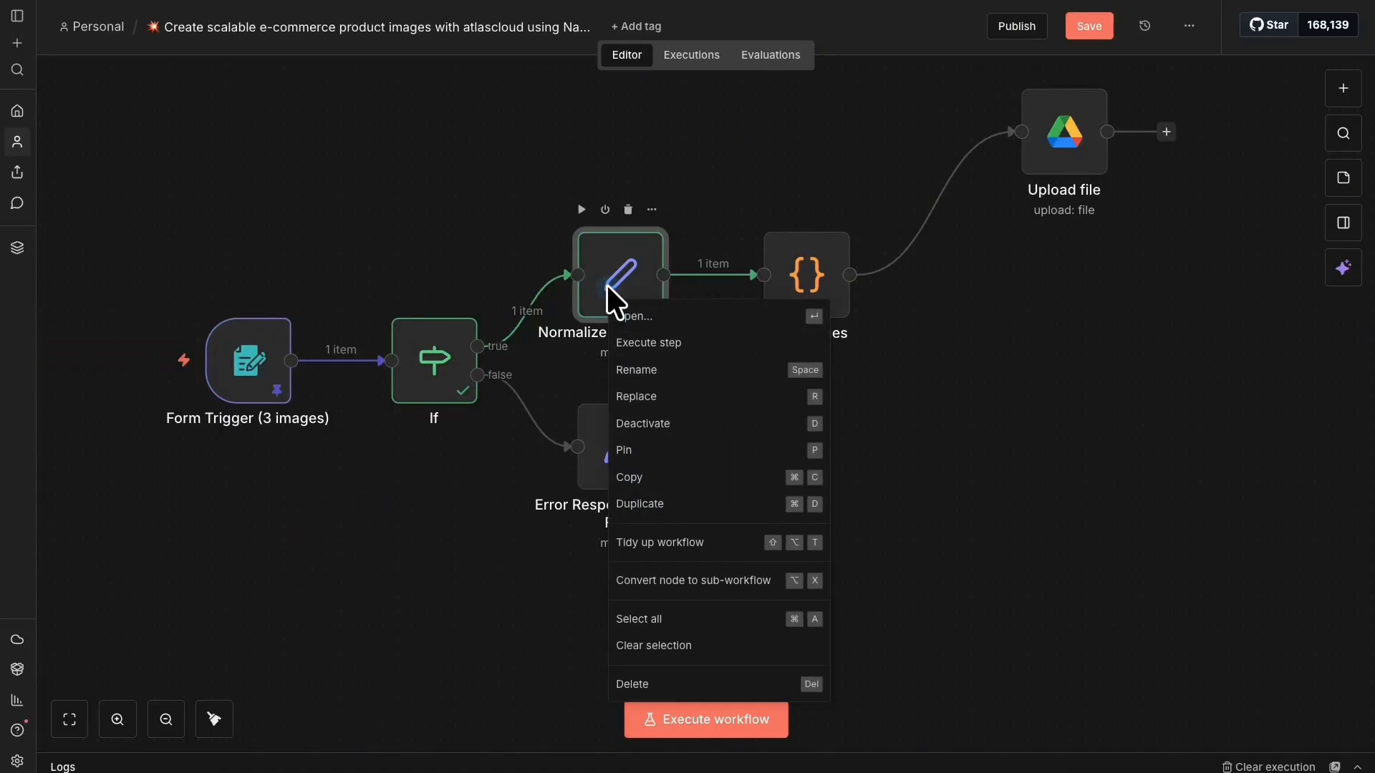
{"action": "left_click", "coordinate": [638, 445]}
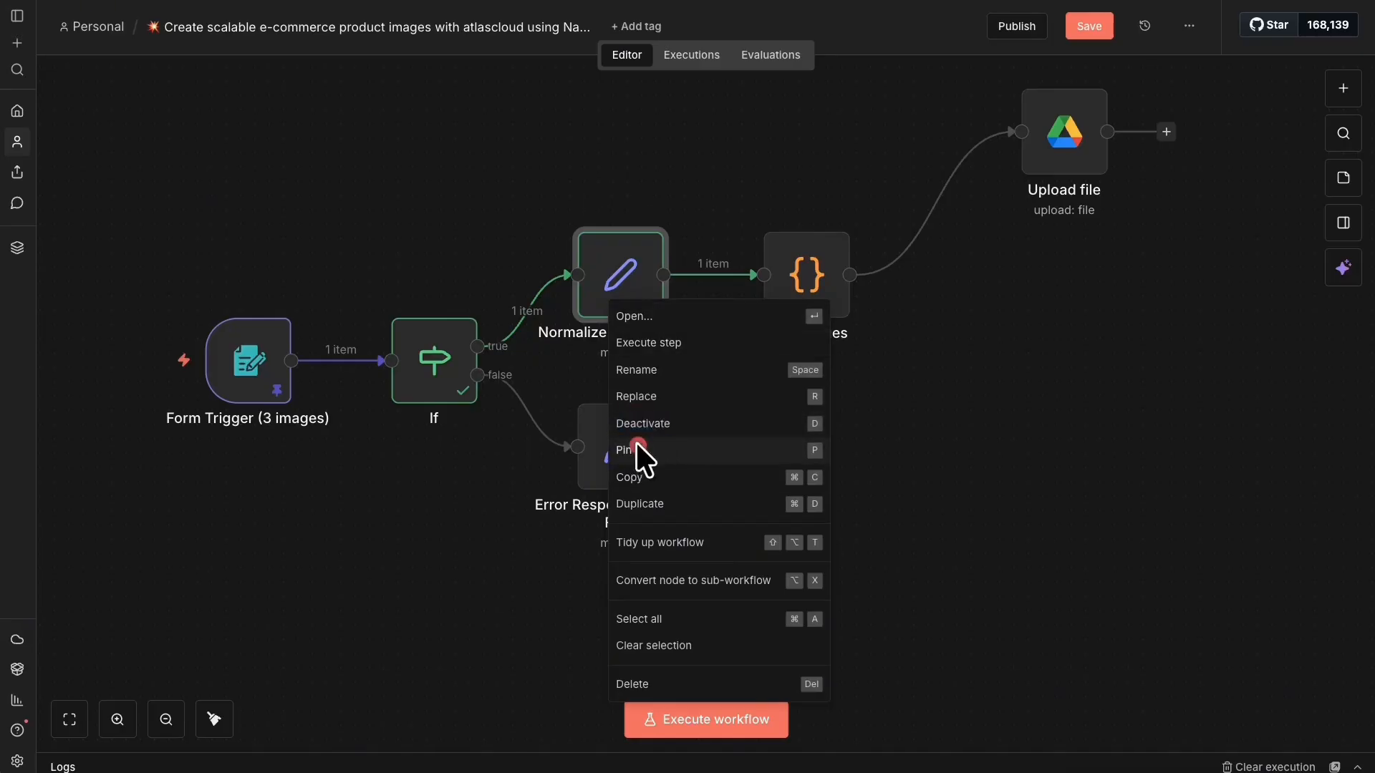
Save and reload the workflow, then move the Upload file node up and right.
{"action": "left_click", "coordinate": [1082, 27]}
{"action": "left_click", "coordinate": [66, 0]}
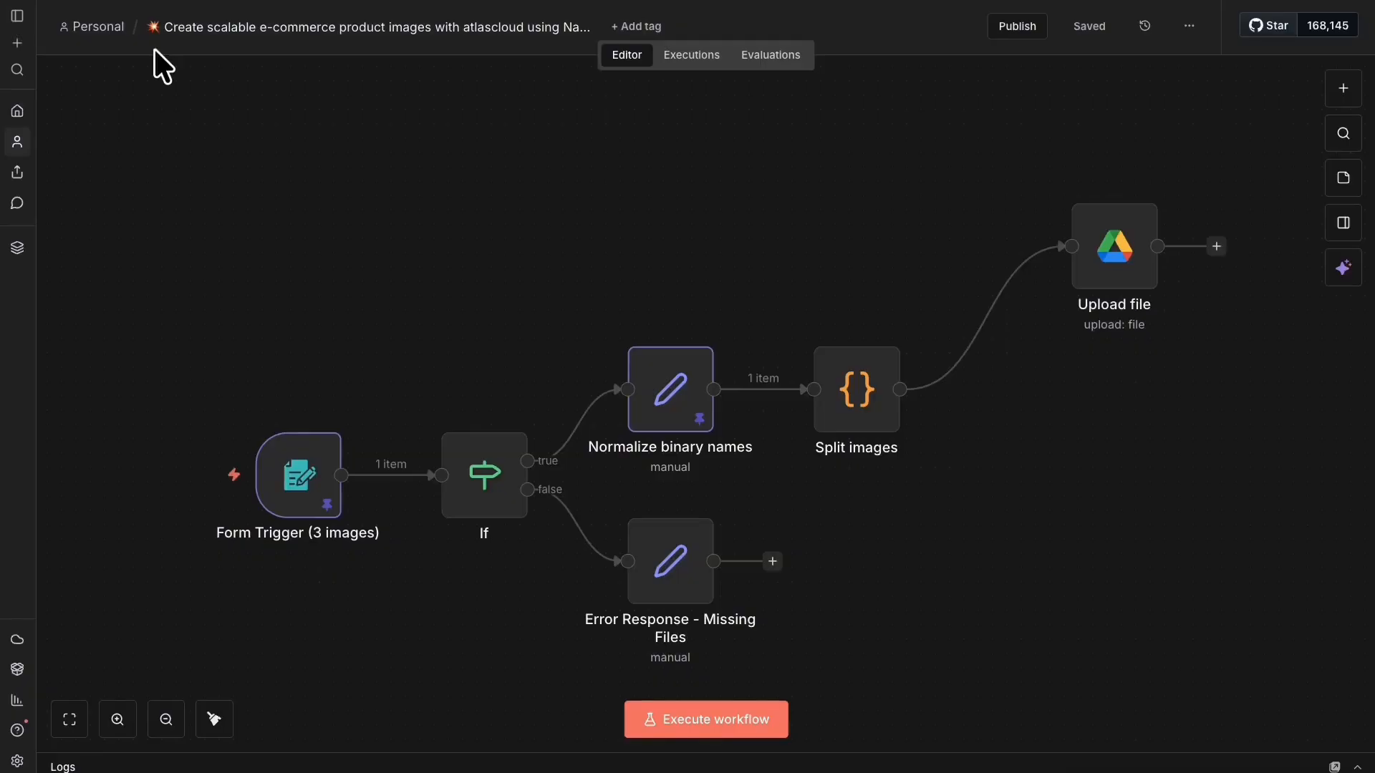
{"action": "mouse_move", "coordinate": [259, 497]}
{"action": "left_click_drag", "start_coordinate": [1135, 230], "coordinate": [1164, 172]}
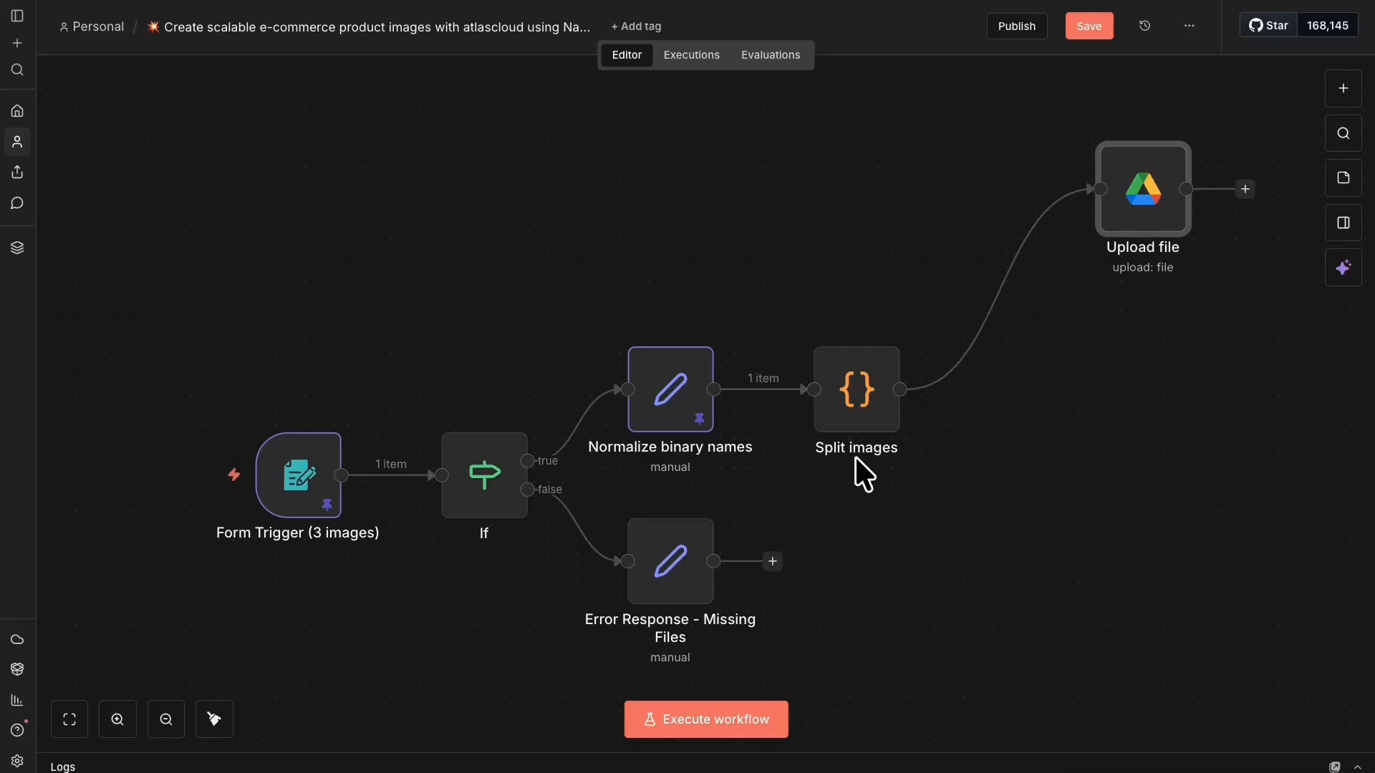
{"action": "left_click_drag", "start_coordinate": [898, 387], "coordinate": [1099, 620]}
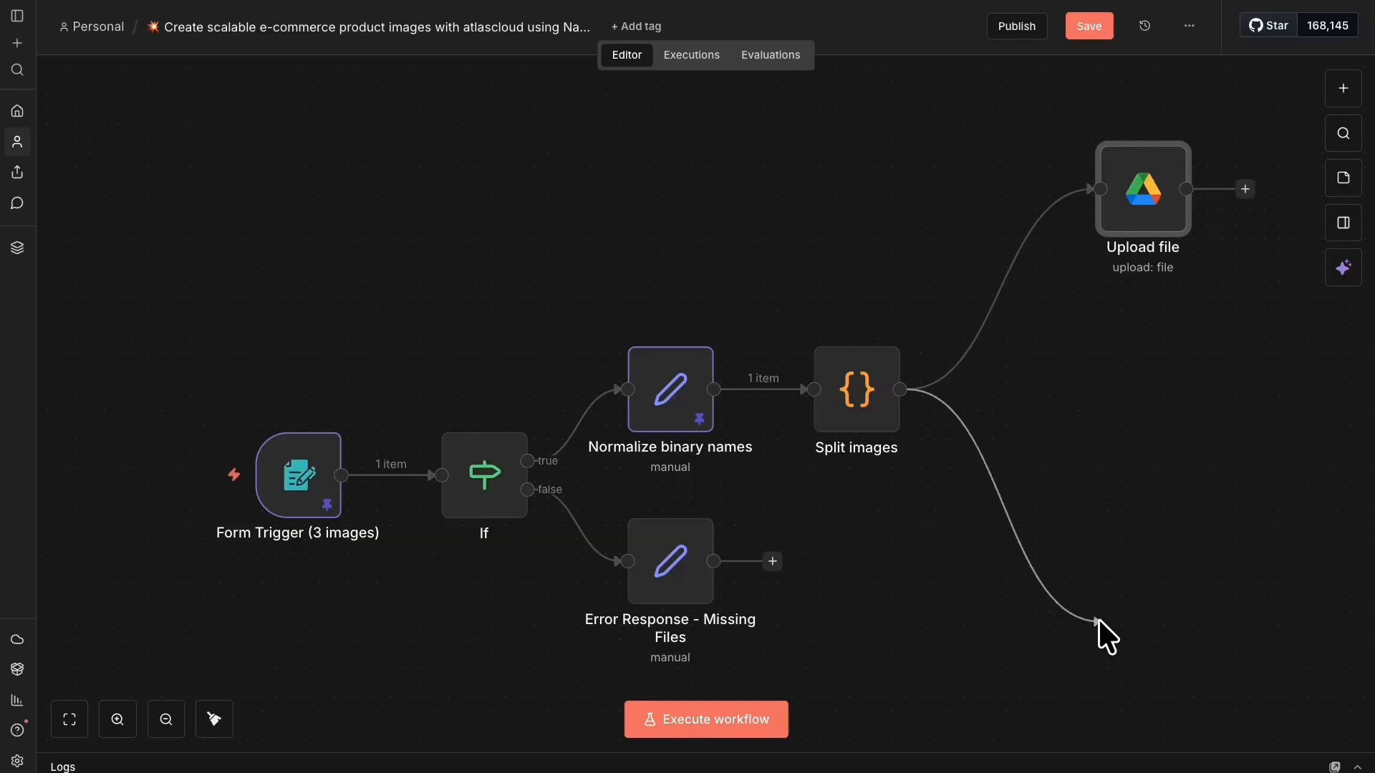
{"action": "left_click_drag", "start_coordinate": [1098, 621], "coordinate": [1098, 620]}
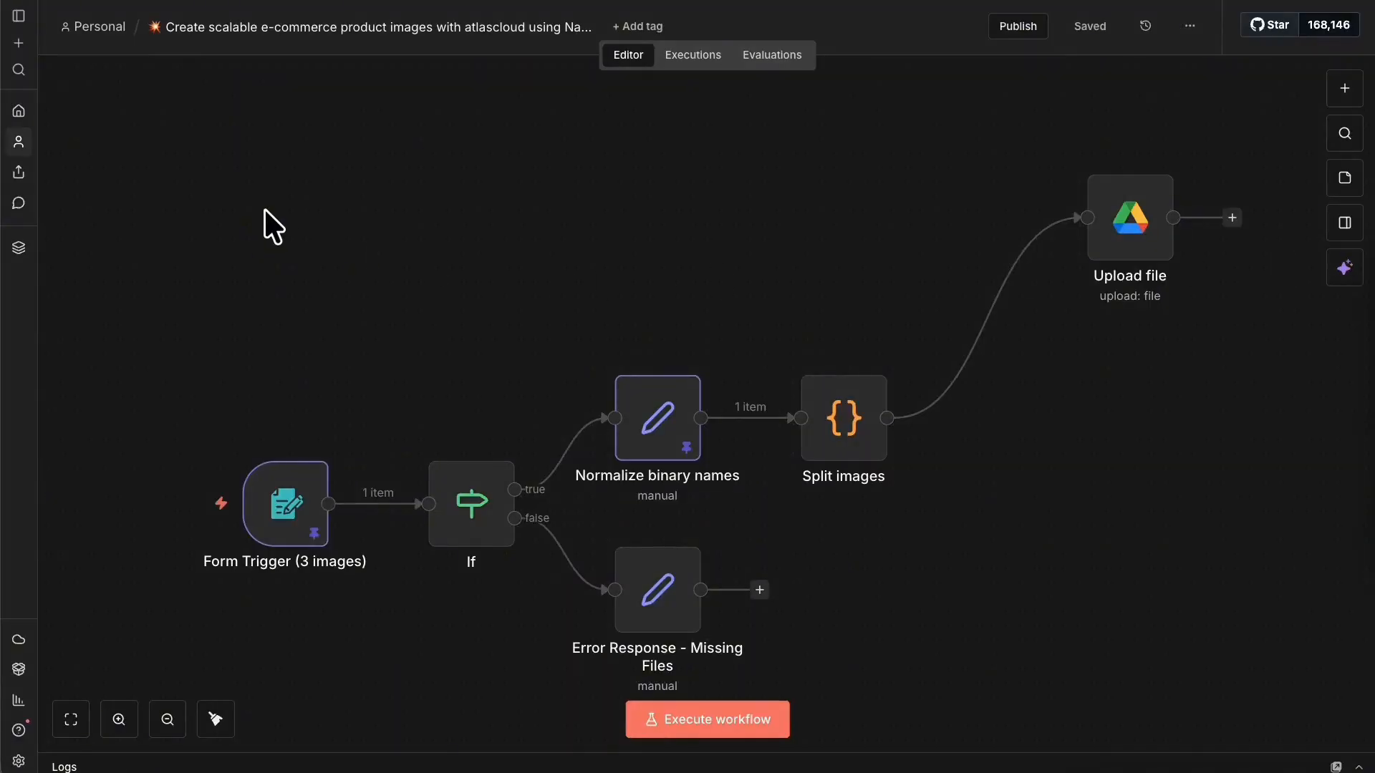
Execute the Split images step, sending 3 items, then open the Upload file node.
{"action": "right_click", "coordinate": [842, 422]}
{"action": "right_click", "coordinate": [857, 434]}
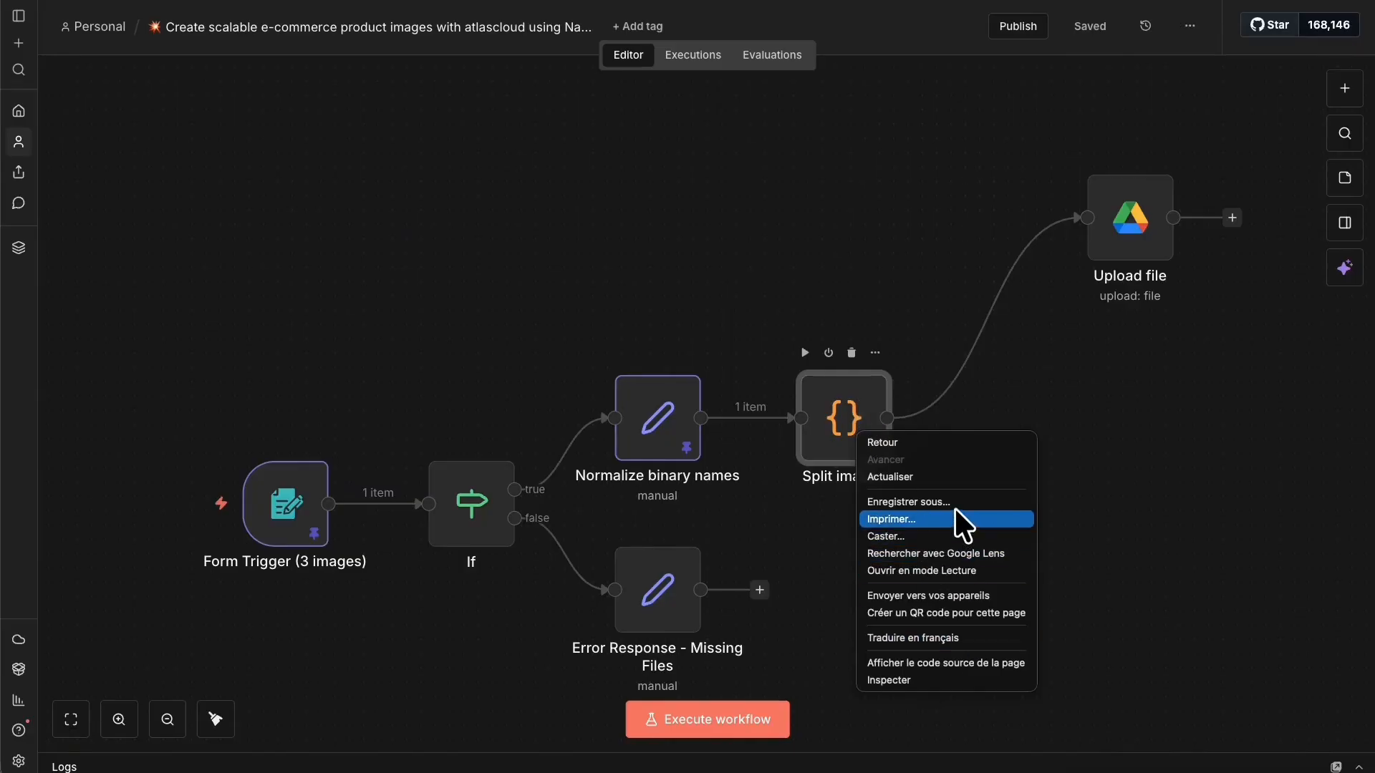
{"action": "right_click", "coordinate": [846, 392]}
{"action": "left_click", "coordinate": [877, 425]}
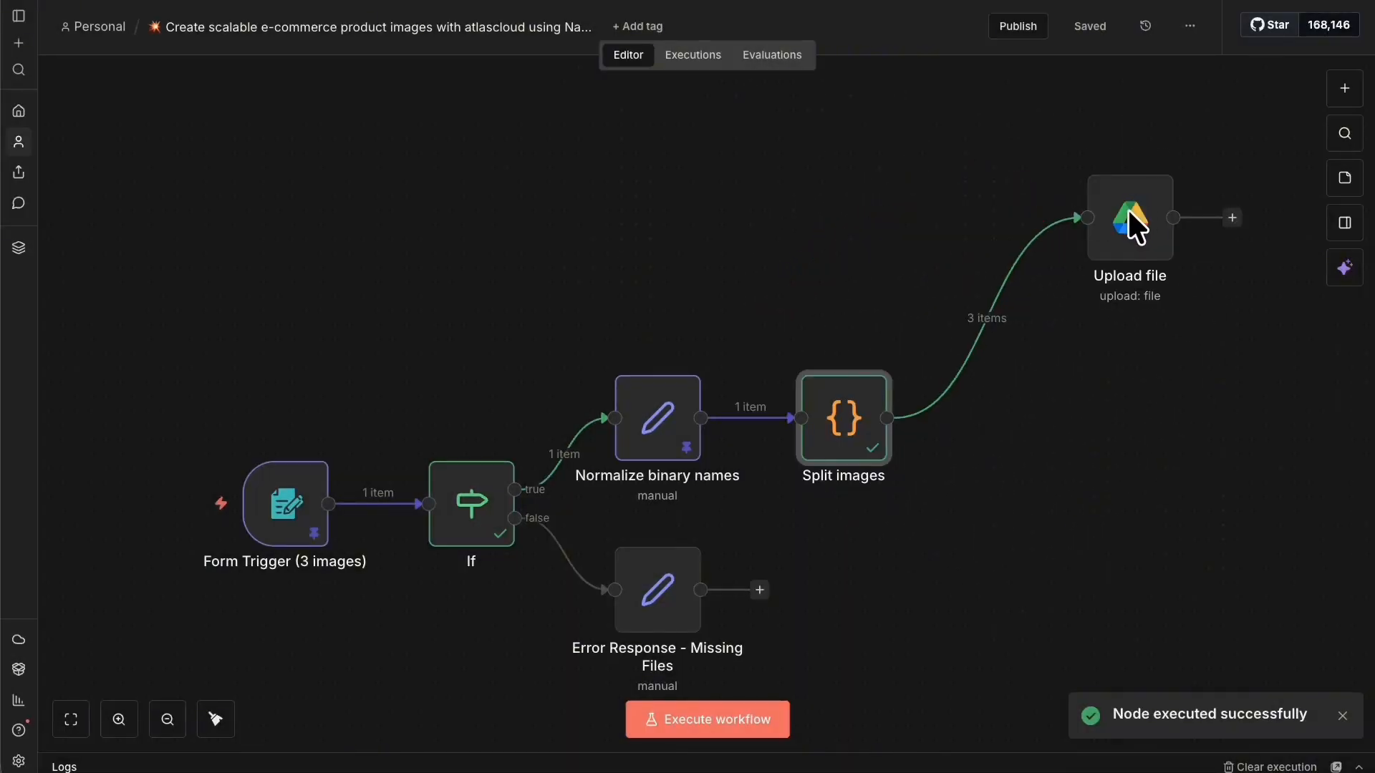
{"action": "right_click", "coordinate": [1146, 216]}
{"action": "left_click", "coordinate": [1159, 227]}
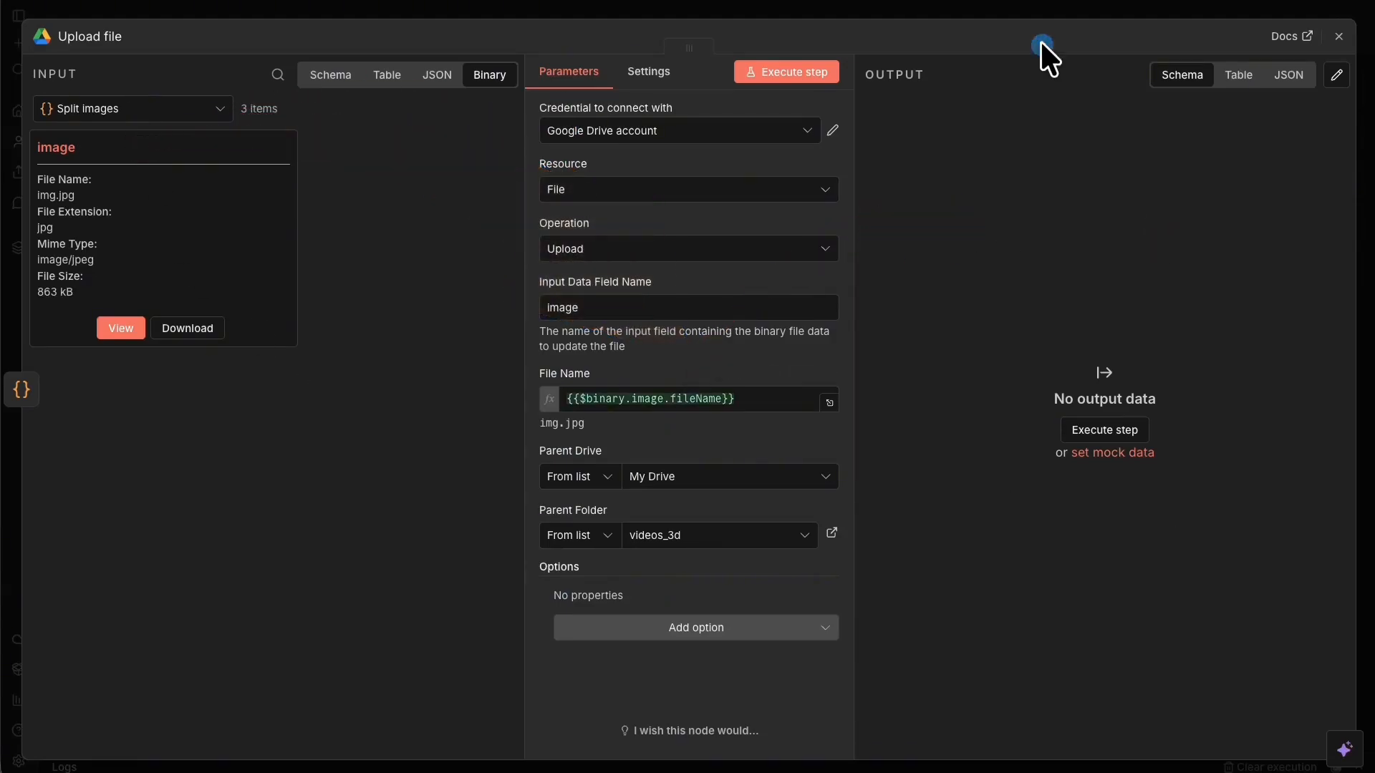
Add an OpenAI Analyze image node after Split images and open its OpenAi account credential.
{"action": "left_click", "coordinate": [1005, 14]}
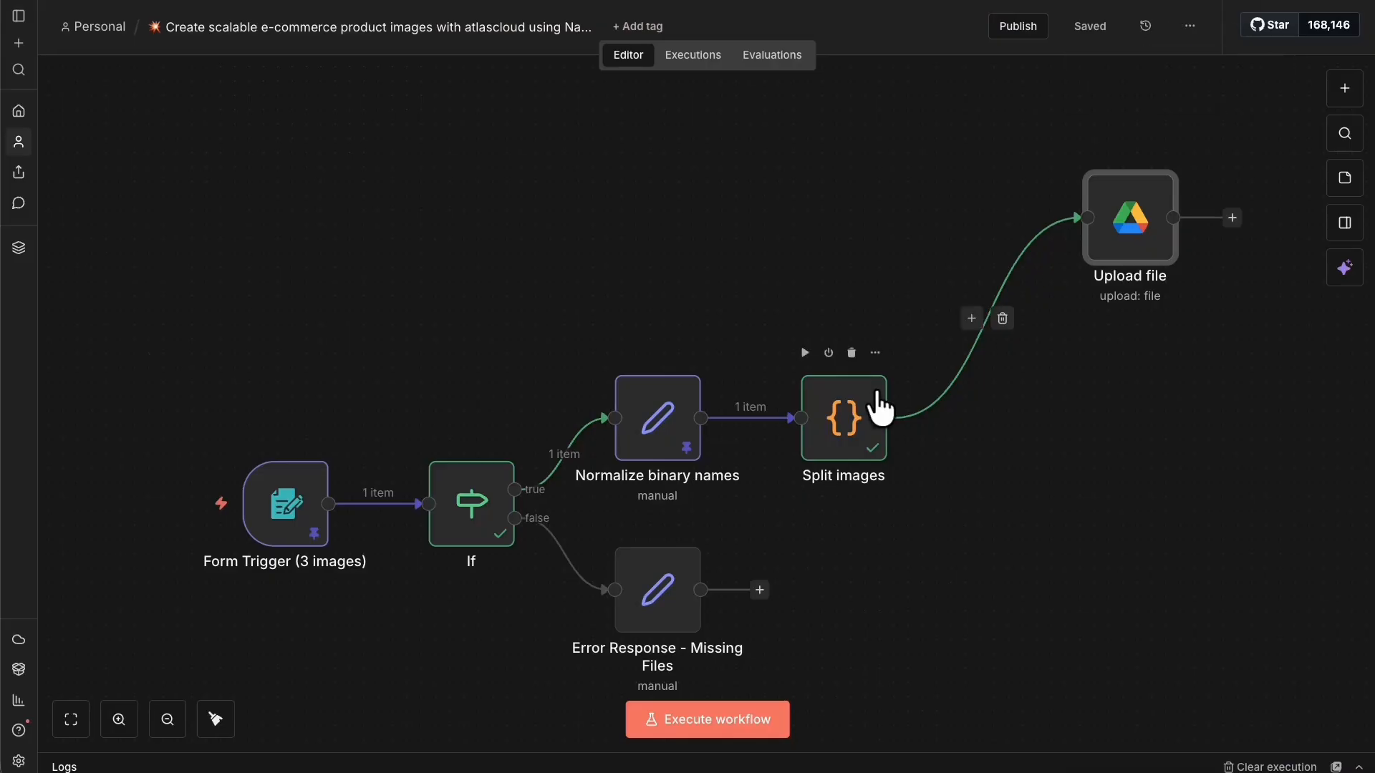
{"action": "left_click_drag", "start_coordinate": [888, 419], "coordinate": [1081, 616]}
{"action": "type", "text": "OPEN"}
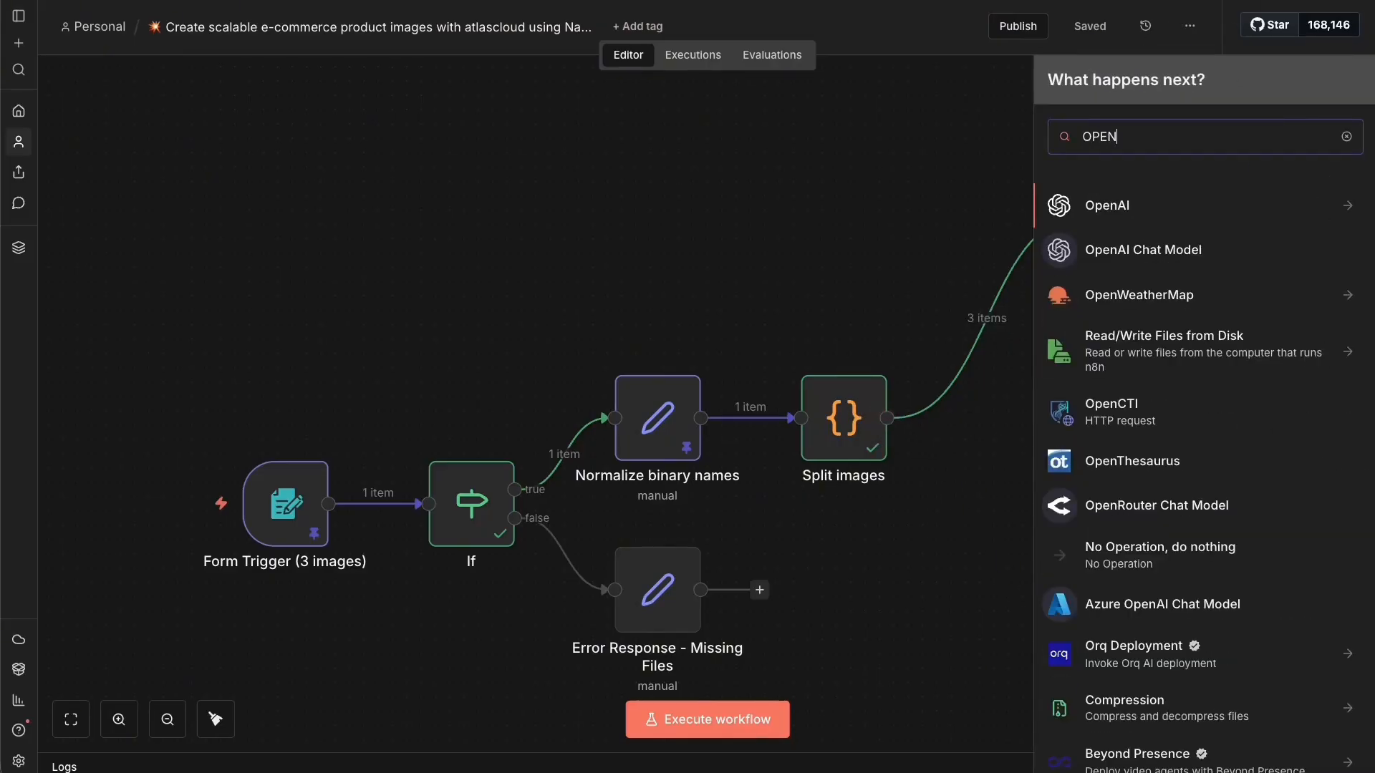
{"action": "left_click", "coordinate": [1121, 203]}
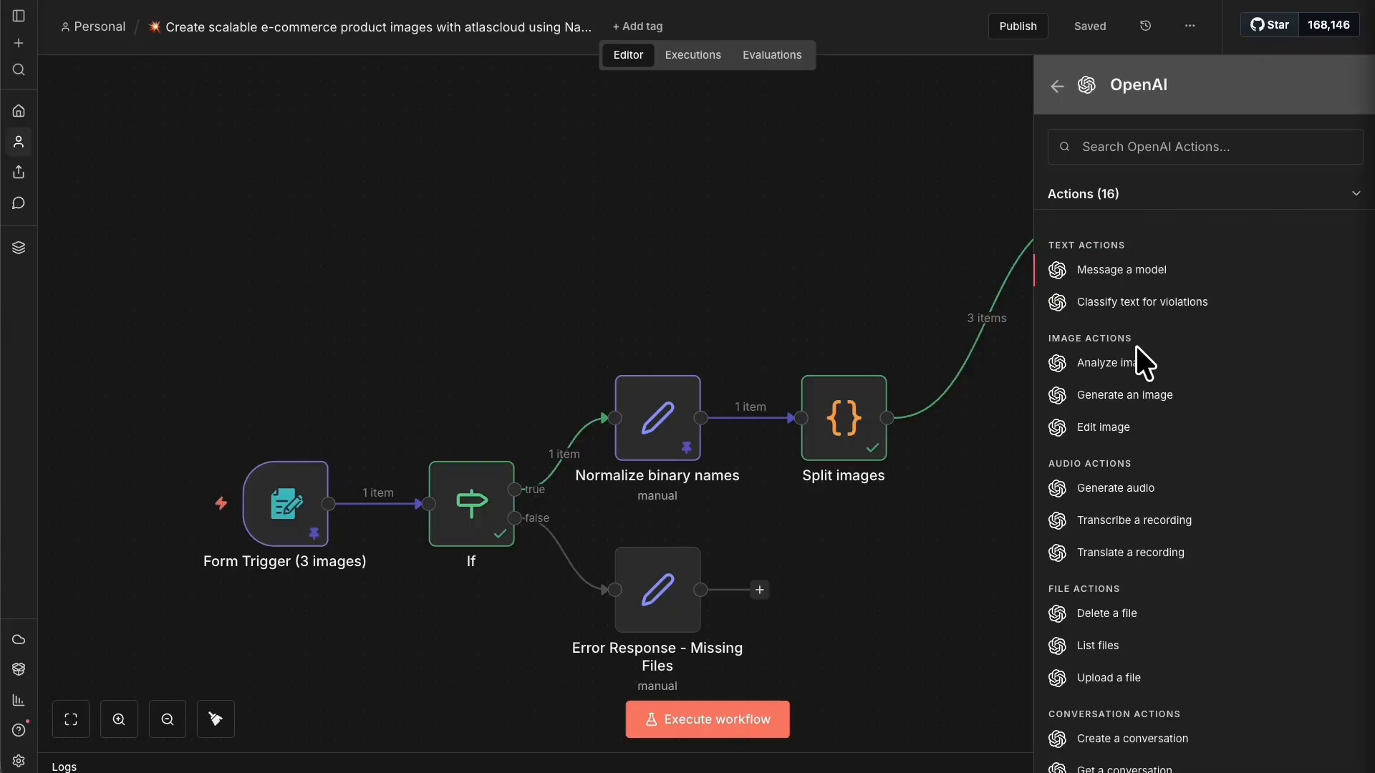
{"action": "left_click", "coordinate": [1179, 144]}
{"action": "type", "text": "ANA"}
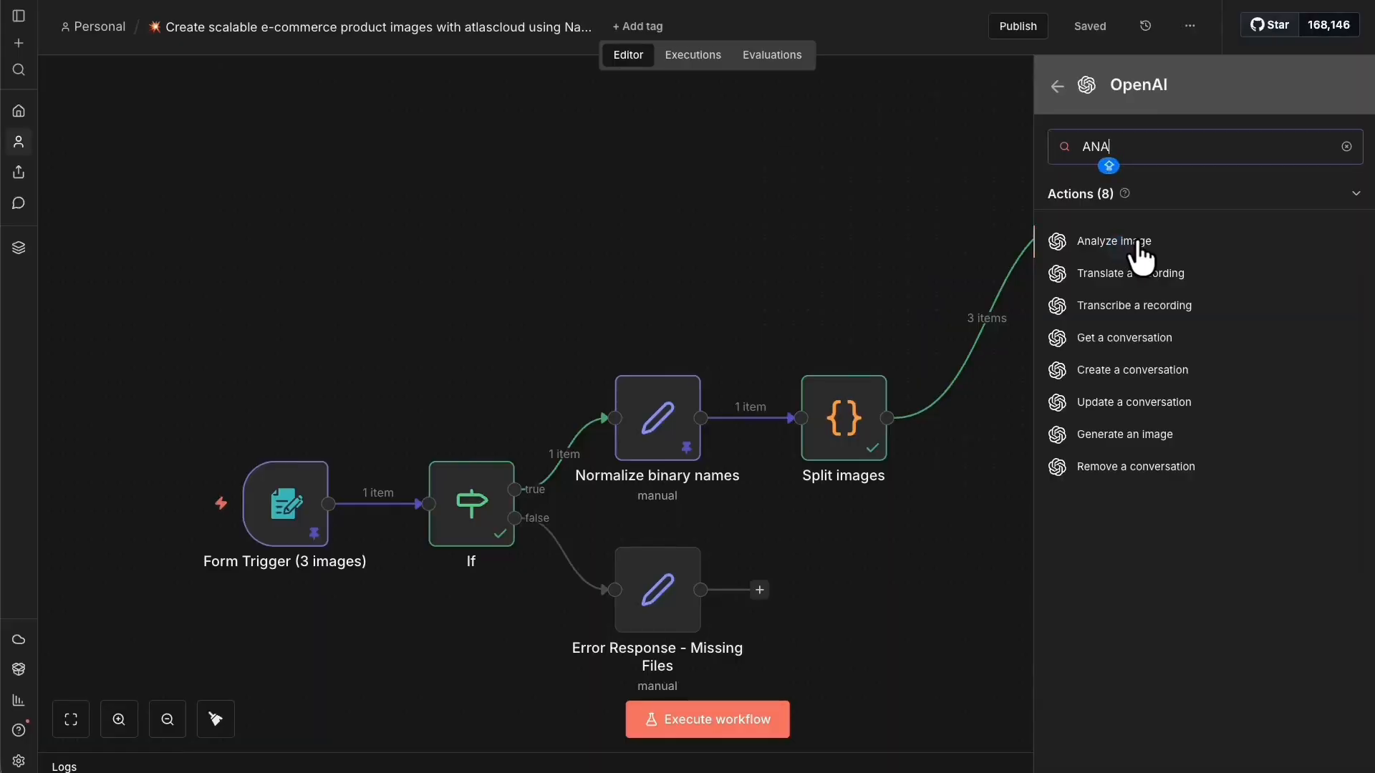
{"action": "left_click", "coordinate": [1138, 246]}
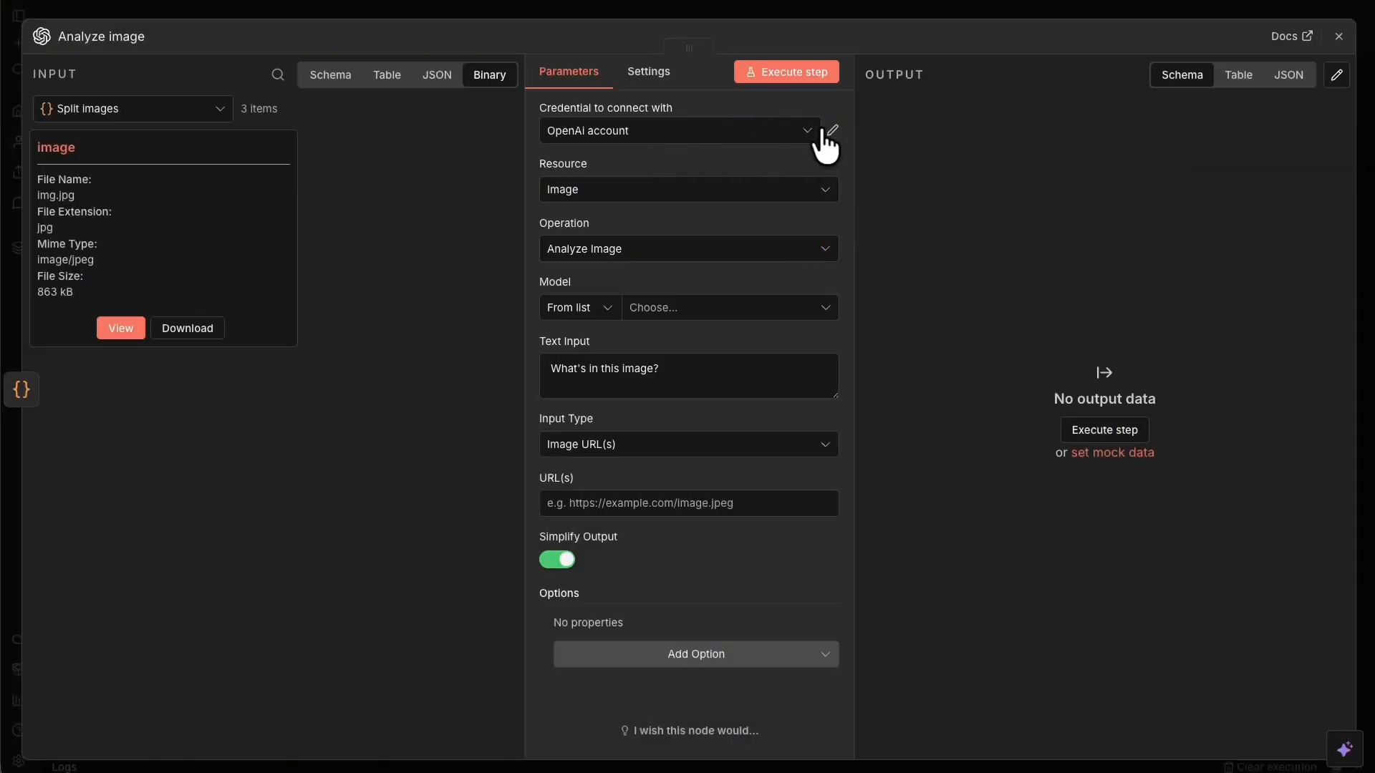
{"action": "left_click", "coordinate": [833, 131]}
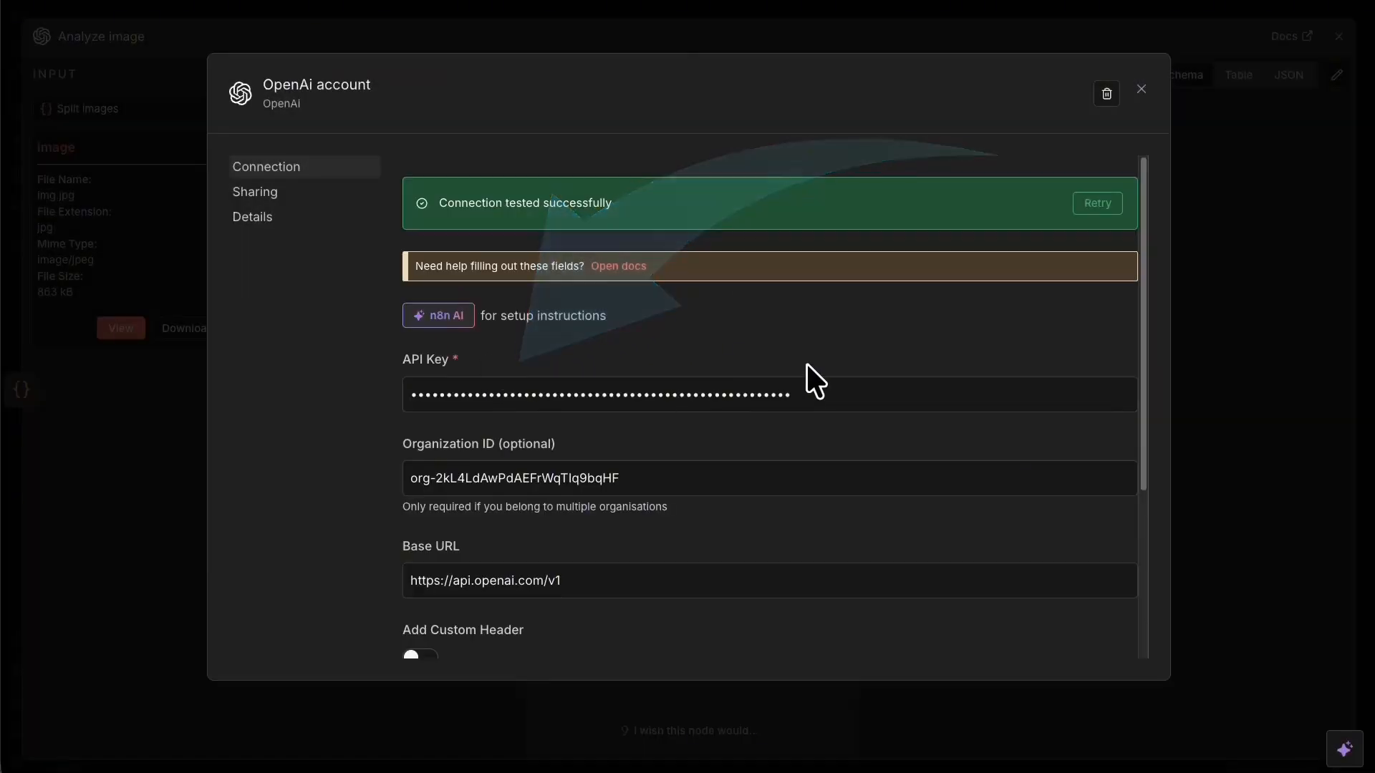
Follow the credential docs to the OpenAI website, sign in with Google, and open the dashboard.
{"action": "left_click", "coordinate": [626, 266]}
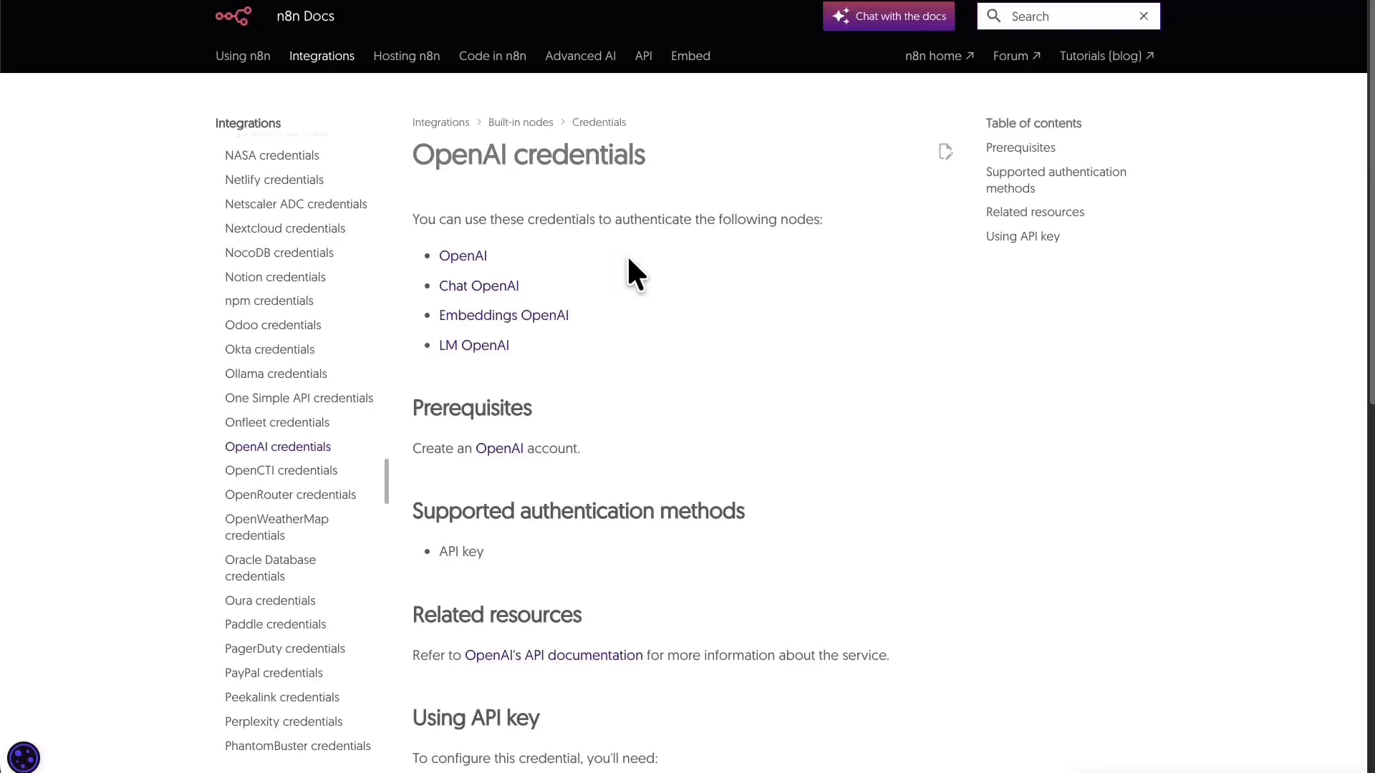
{"action": "left_click", "coordinate": [517, 449]}
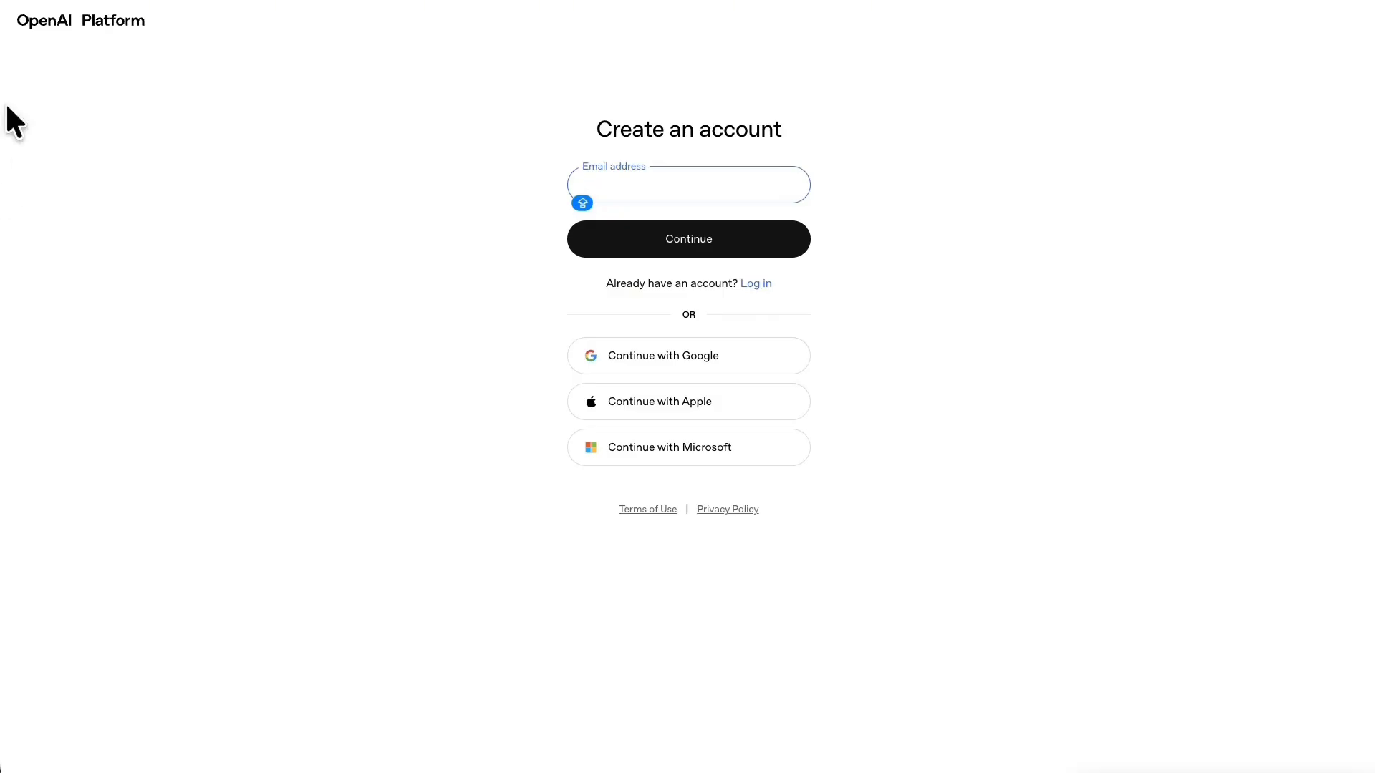
{"action": "mouse_move", "coordinate": [404, 356]}
{"action": "left_mouse_down"}
{"action": "mouse_move", "coordinate": [86, 77]}
{"action": "mouse_move", "coordinate": [80, 55]}
{"action": "left_mouse_up"}
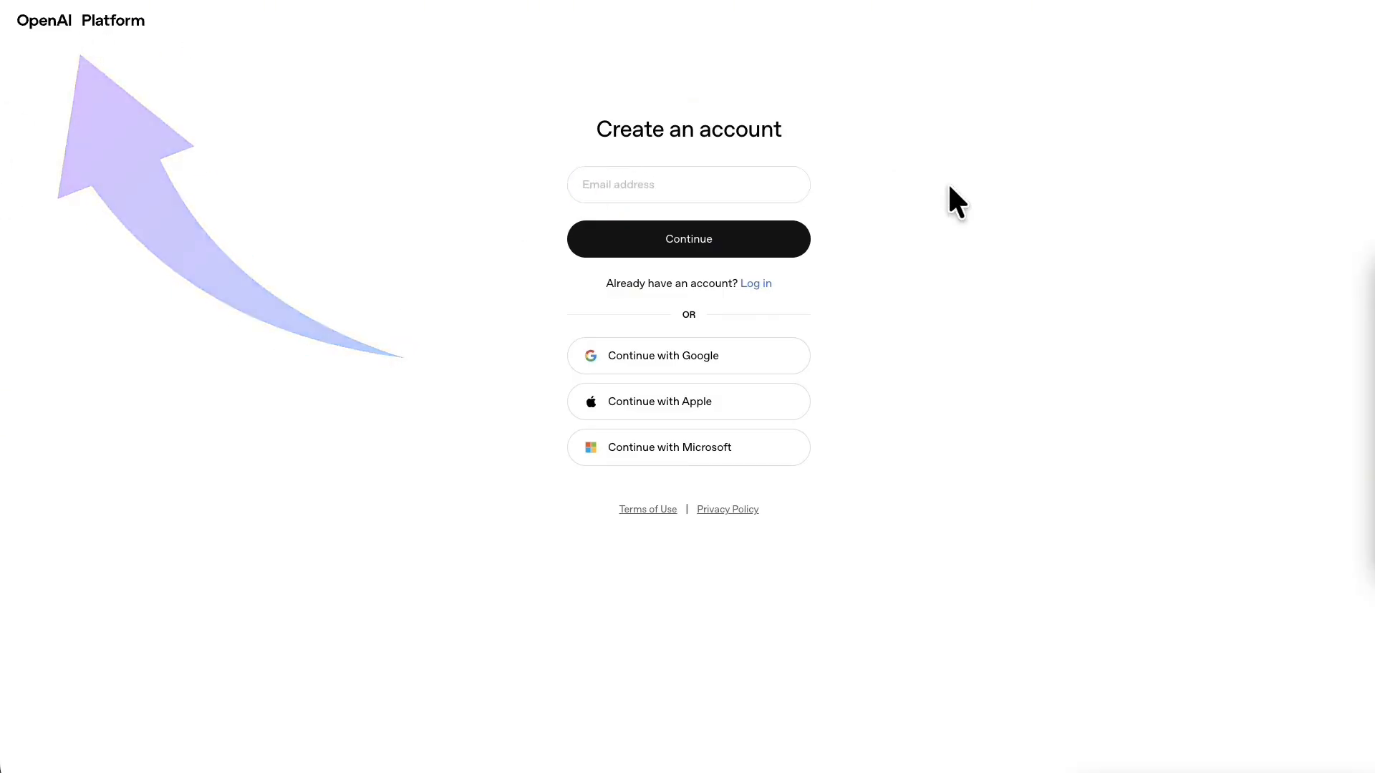
{"action": "mouse_move", "coordinate": [1197, 285]}
{"action": "left_mouse_down"}
{"action": "mouse_move", "coordinate": [1055, 335]}
{"action": "mouse_move", "coordinate": [767, 319]}
{"action": "mouse_move", "coordinate": [760, 340]}
{"action": "mouse_move", "coordinate": [679, 342]}
{"action": "left_mouse_up"}
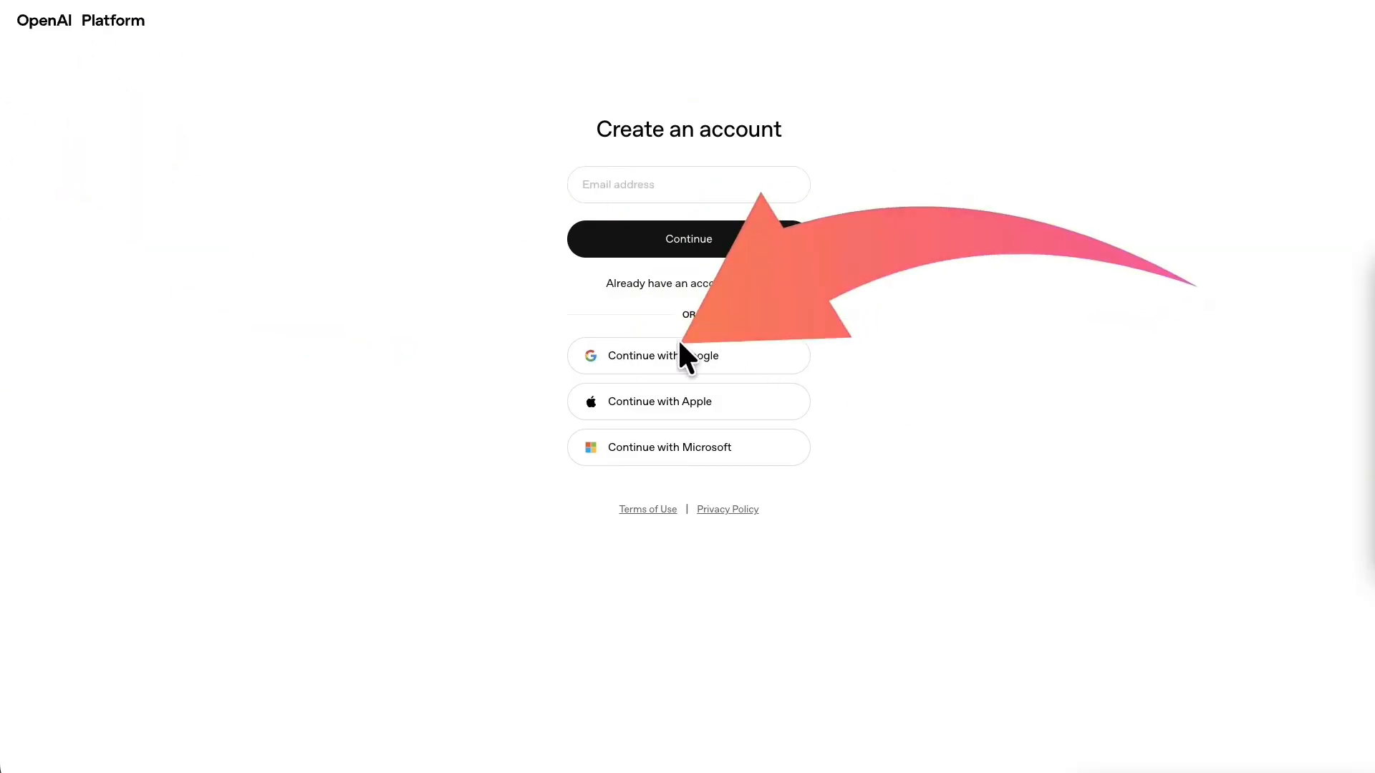
{"action": "left_click", "coordinate": [680, 342]}
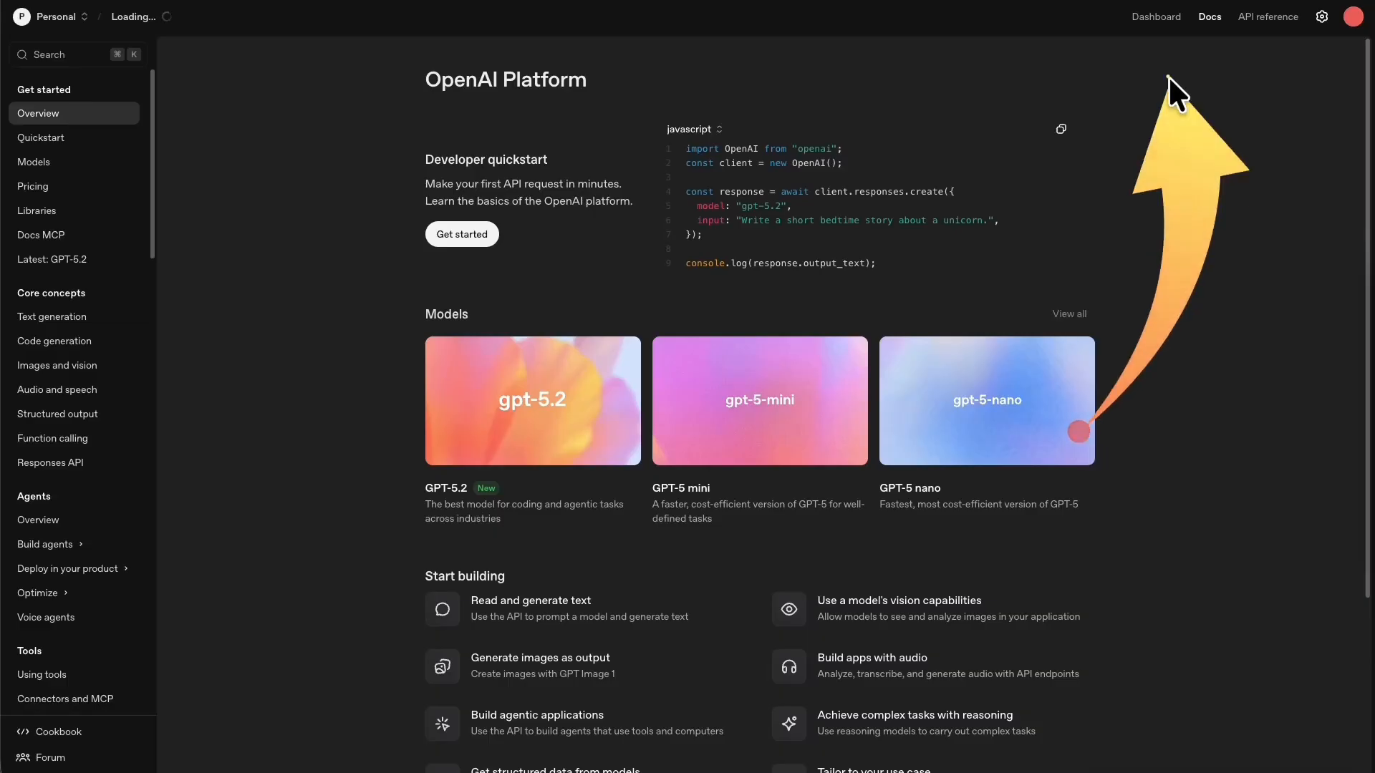
{"action": "left_click_drag", "start_coordinate": [1167, 76], "coordinate": [1161, 12]}
{"action": "left_click", "coordinate": [1161, 15]}
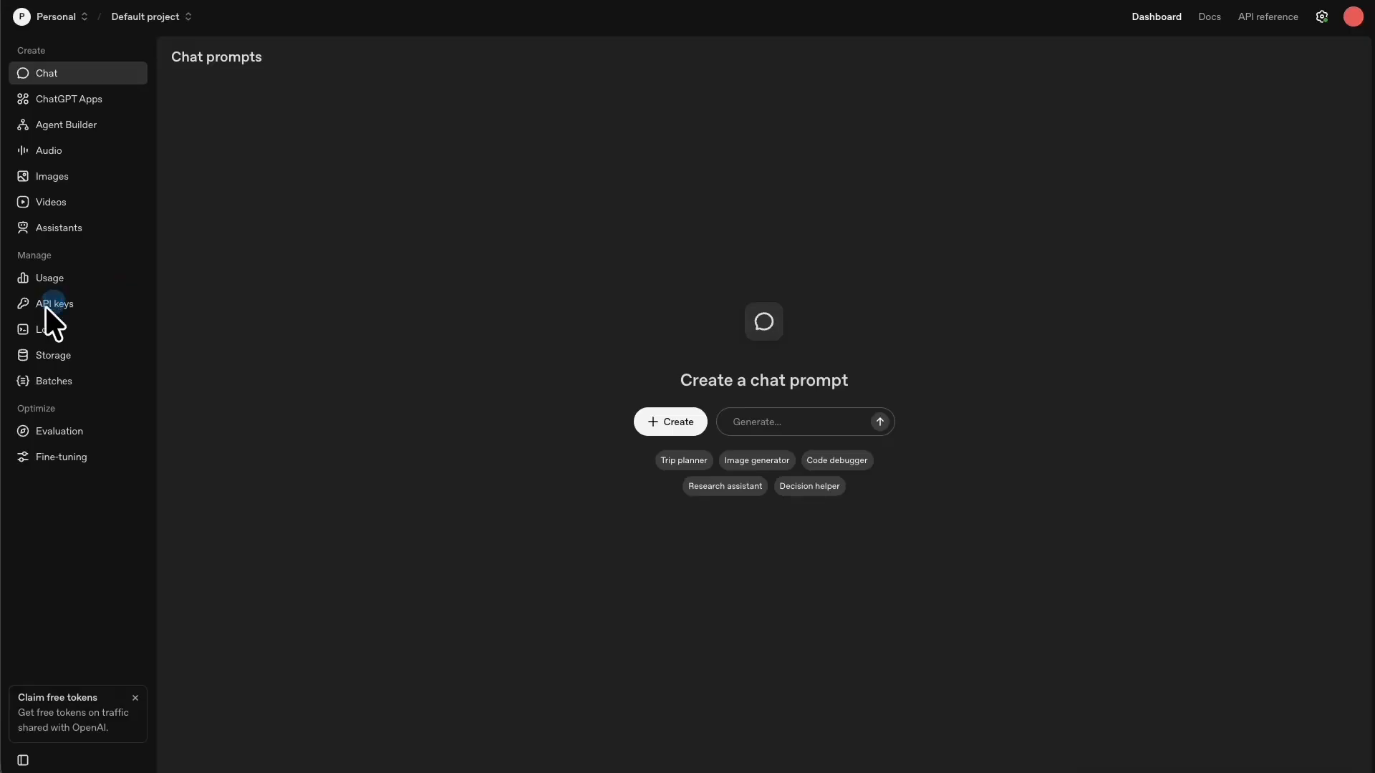
Visit API keys, cancel creating a new secret key, and view Usage: $0.20 of $120, 70 requests.
{"action": "left_click", "coordinate": [50, 303]}
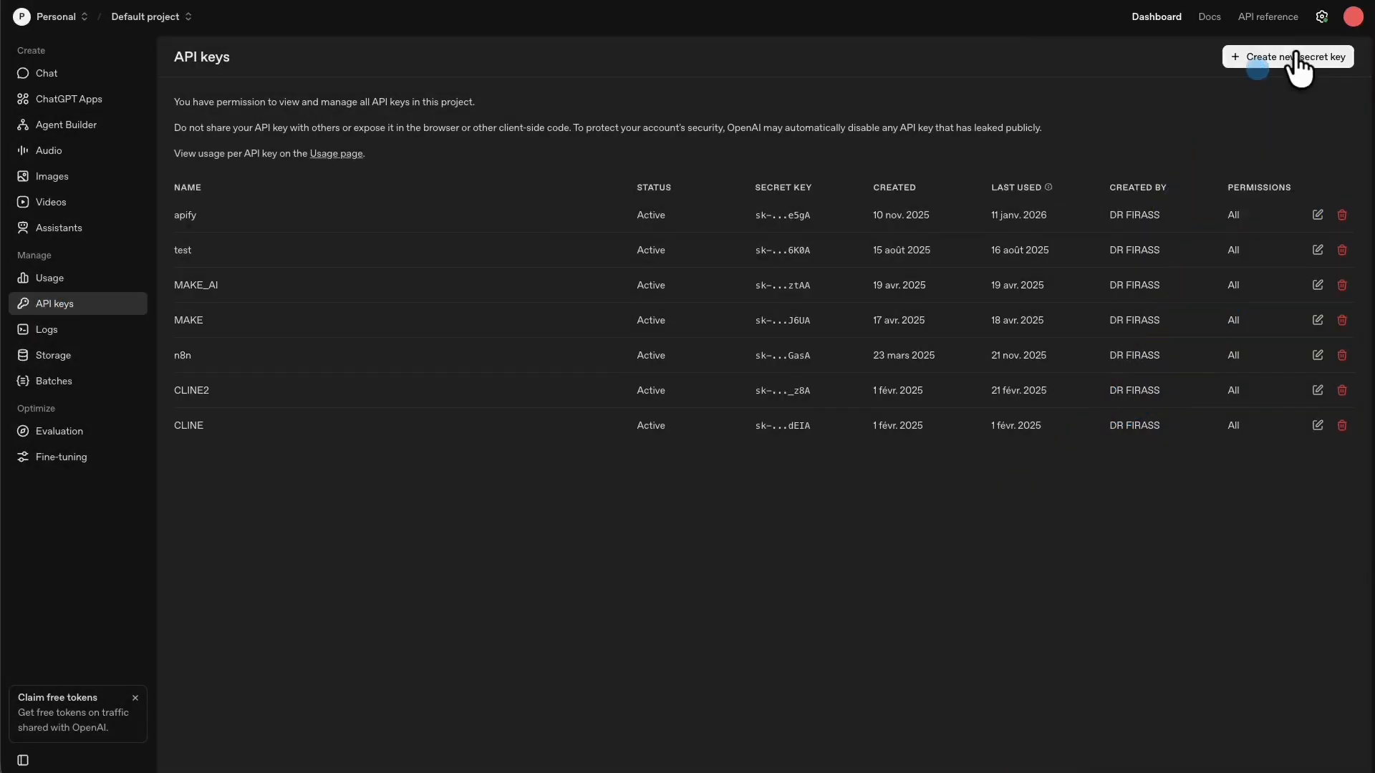
{"action": "left_click", "coordinate": [1296, 57]}
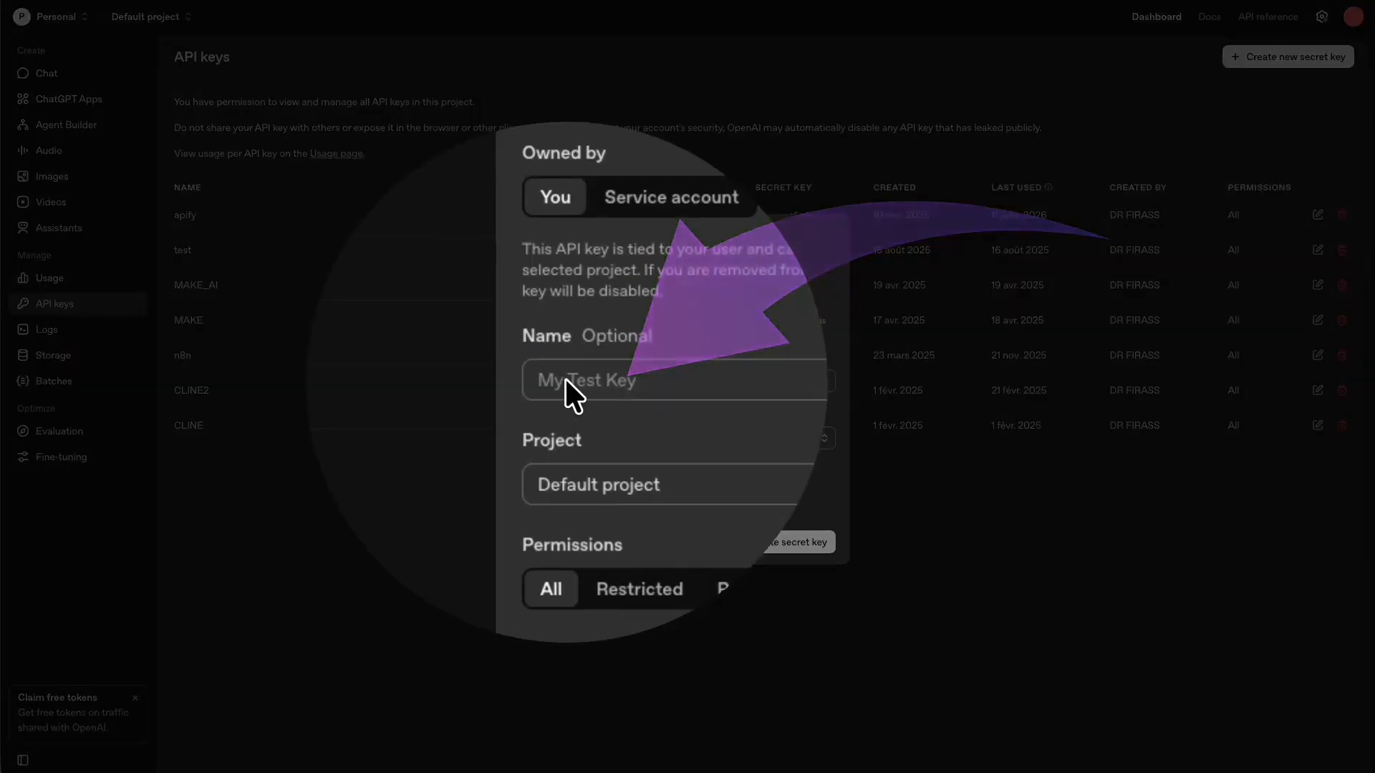
{"action": "left_click", "coordinate": [716, 381]}
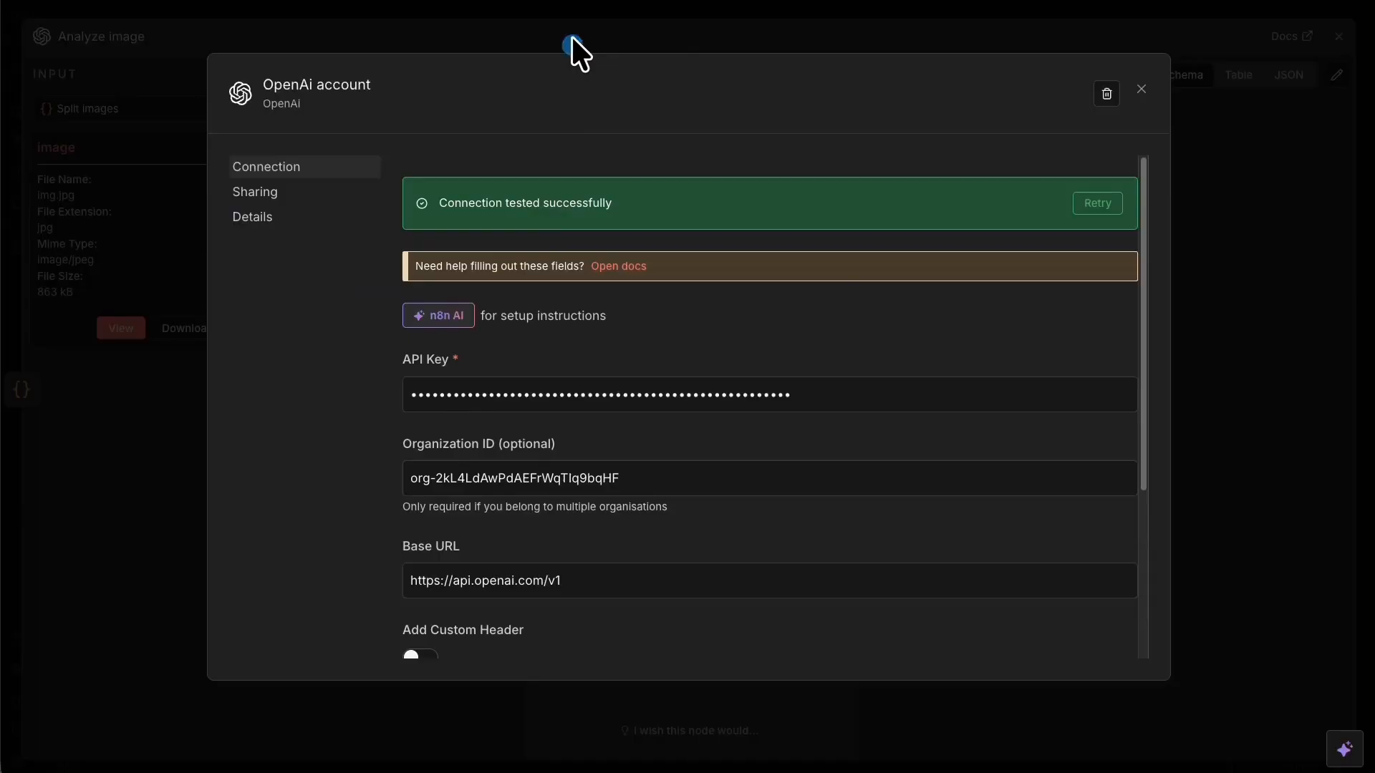
{"action": "left_click", "coordinate": [572, 43]}
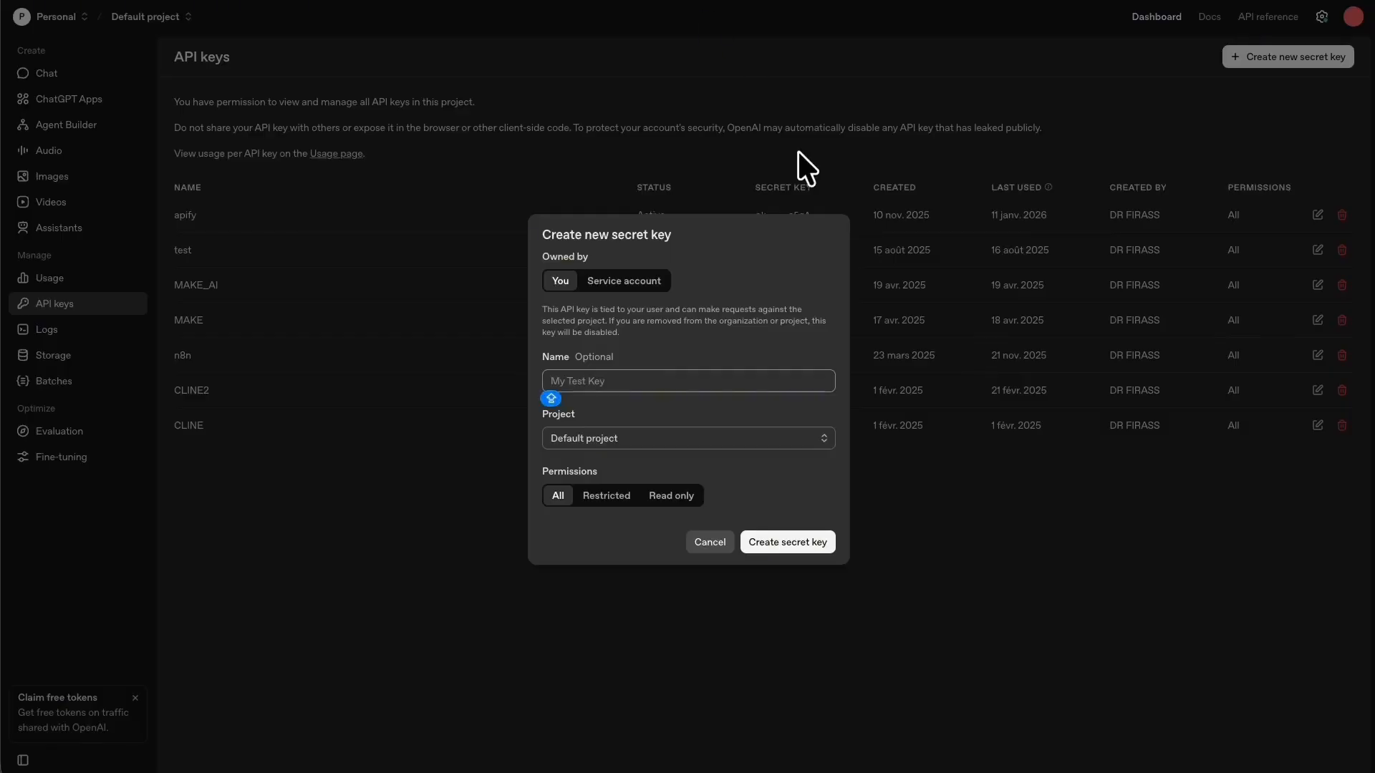
{"action": "left_click", "coordinate": [722, 544]}
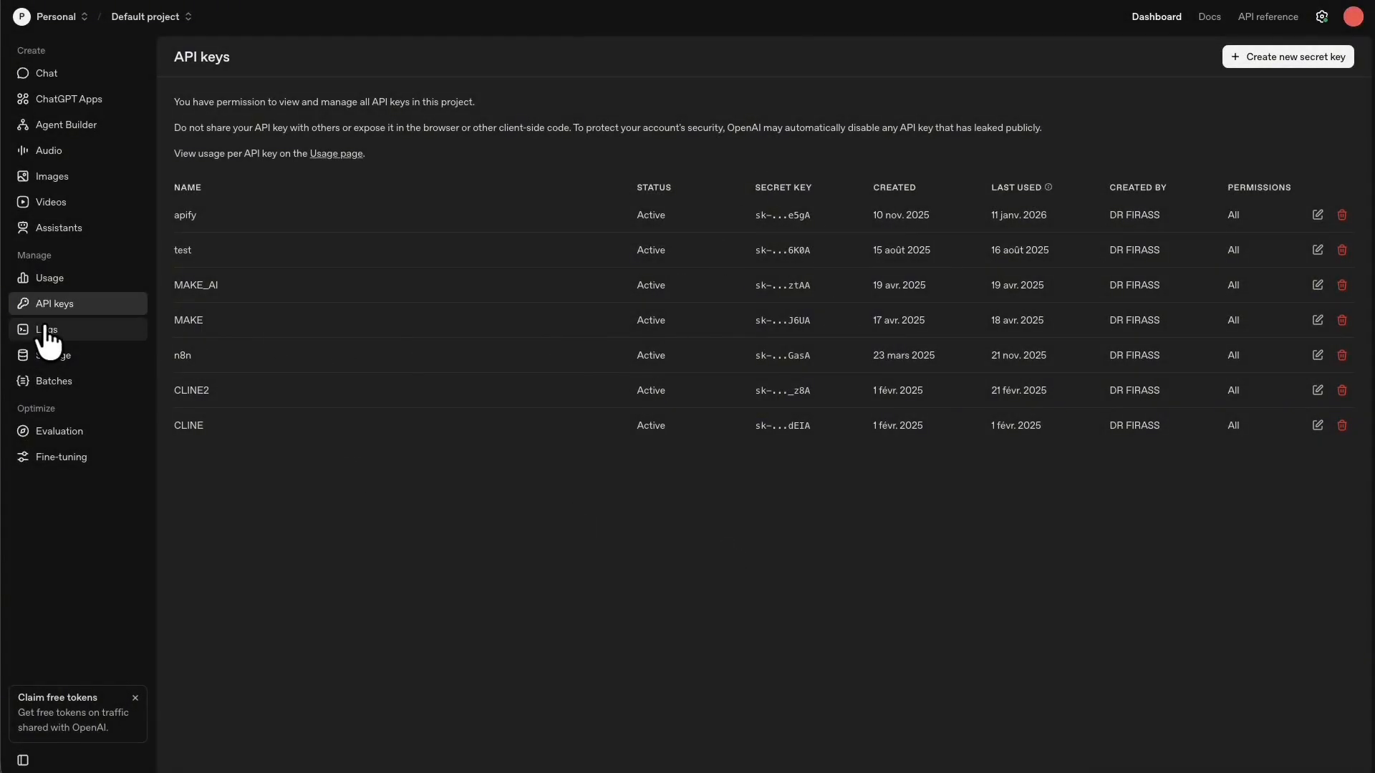
{"action": "left_click", "coordinate": [49, 278]}
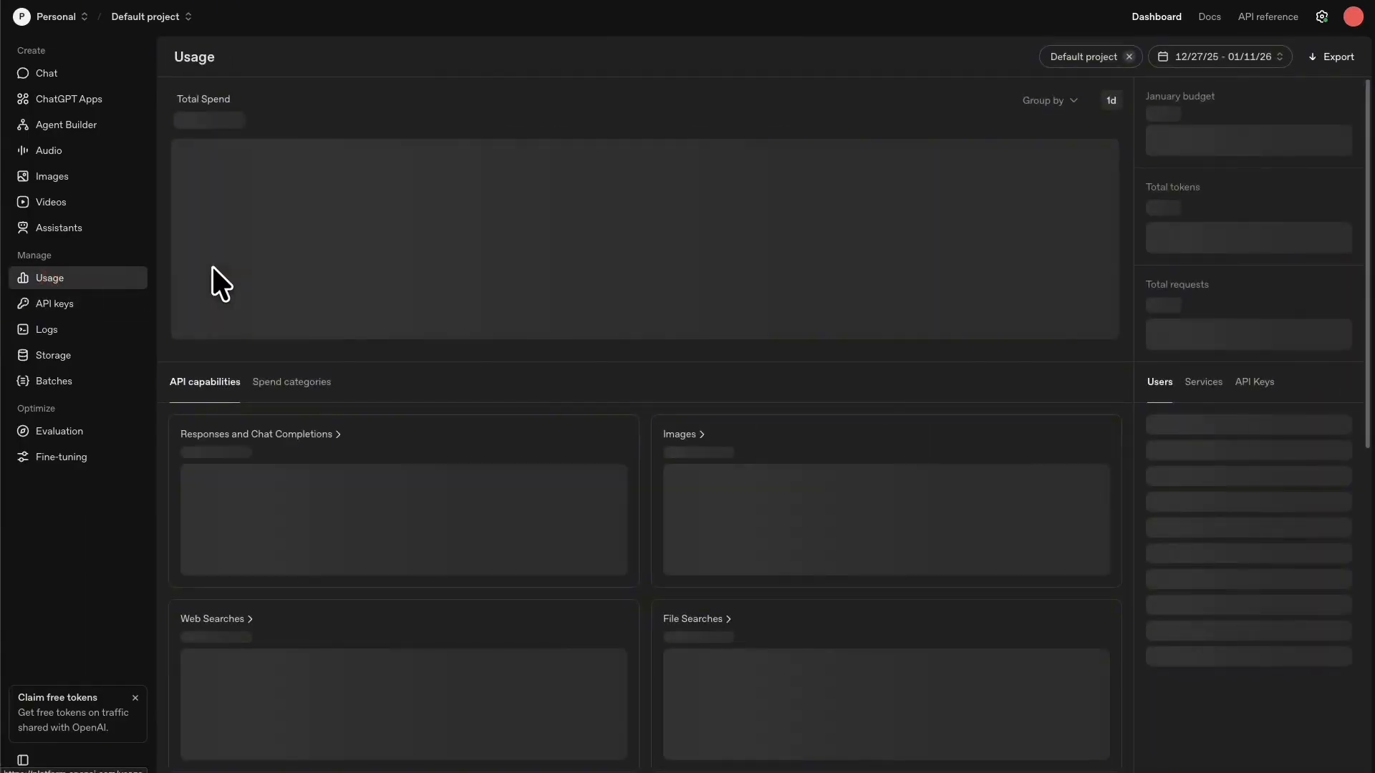
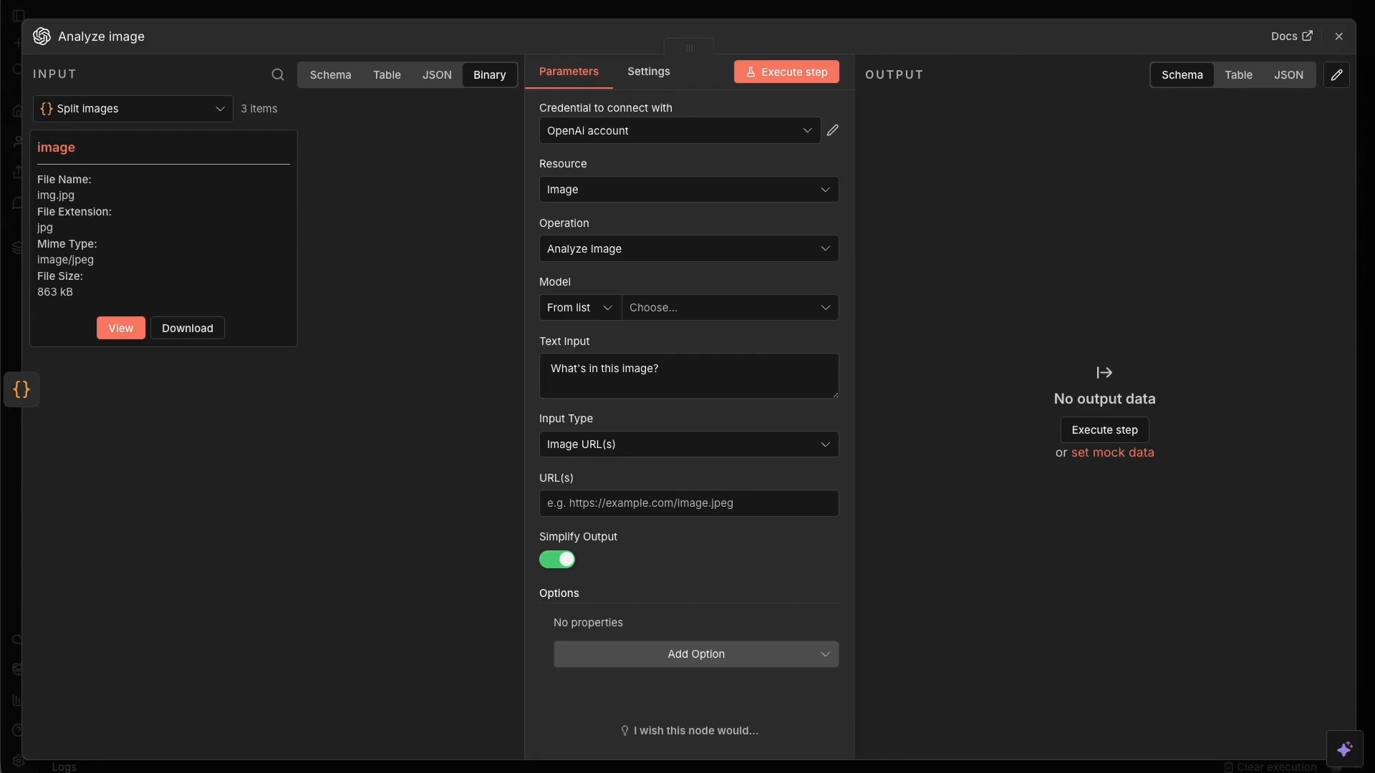
Replace the text input with the detailed describe-the-image prompt and set Input Type to Binary File(s).
{"action": "left_click", "coordinate": [676, 374]}
{"action": "key", "text": "ctrl+a"}
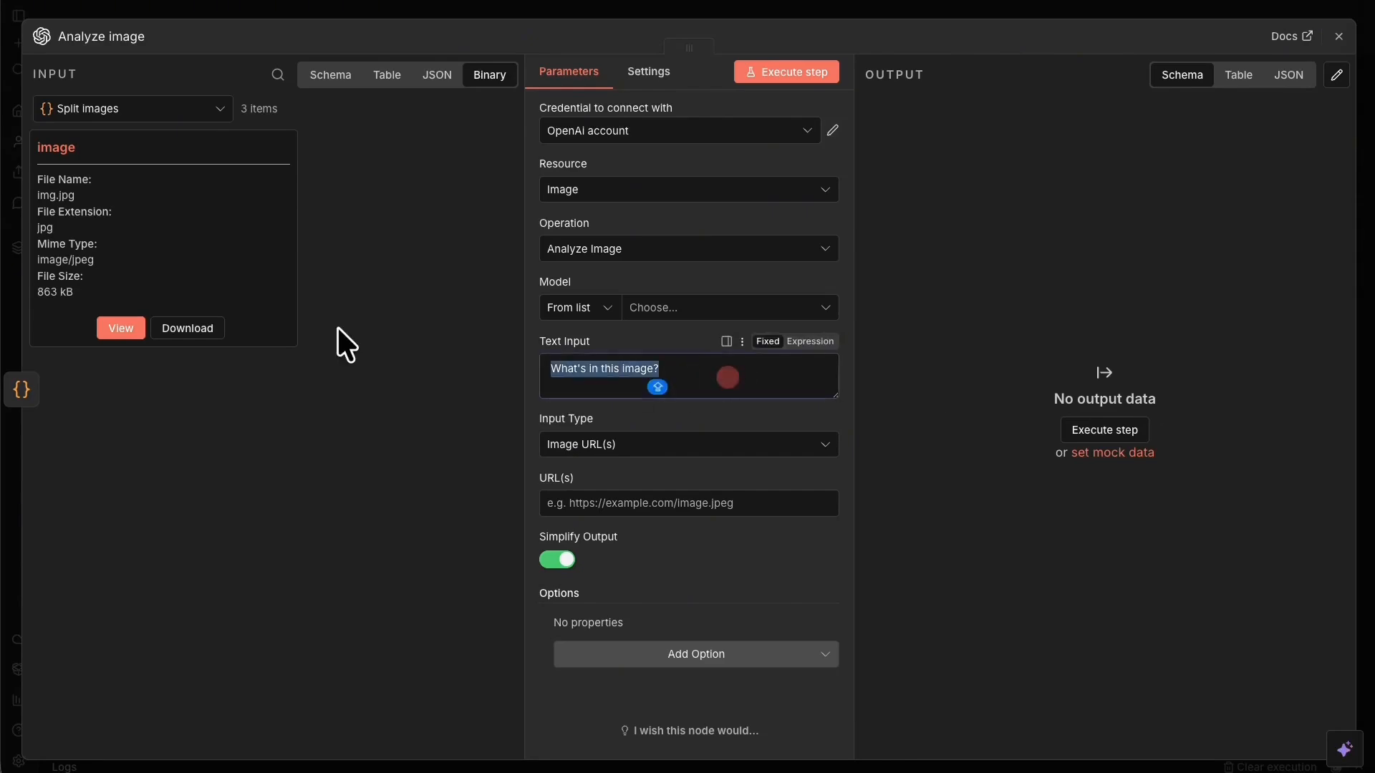
{"action": "type", "text": "Describe the image in detail. Include: objects, people, setting, actions, colors, and any text visible."}
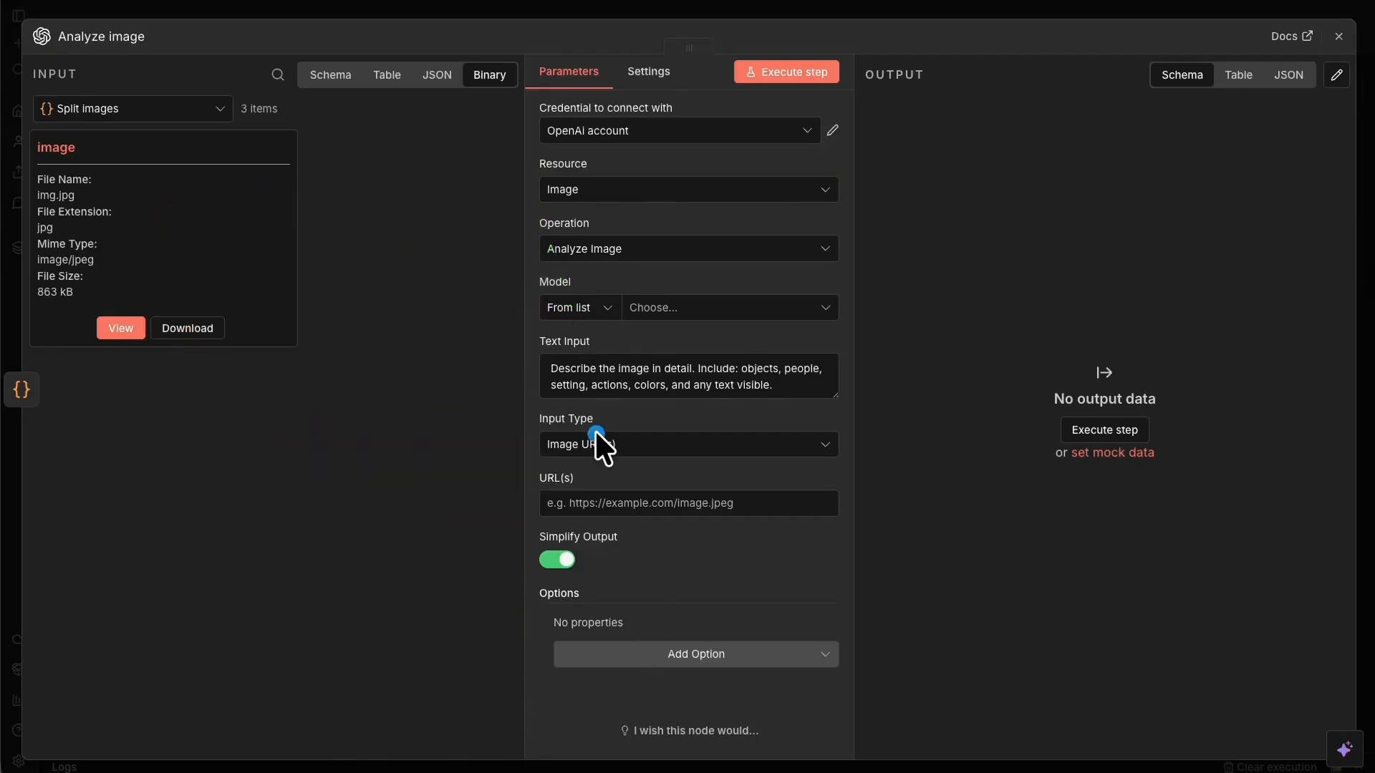
{"action": "left_click", "coordinate": [679, 444]}
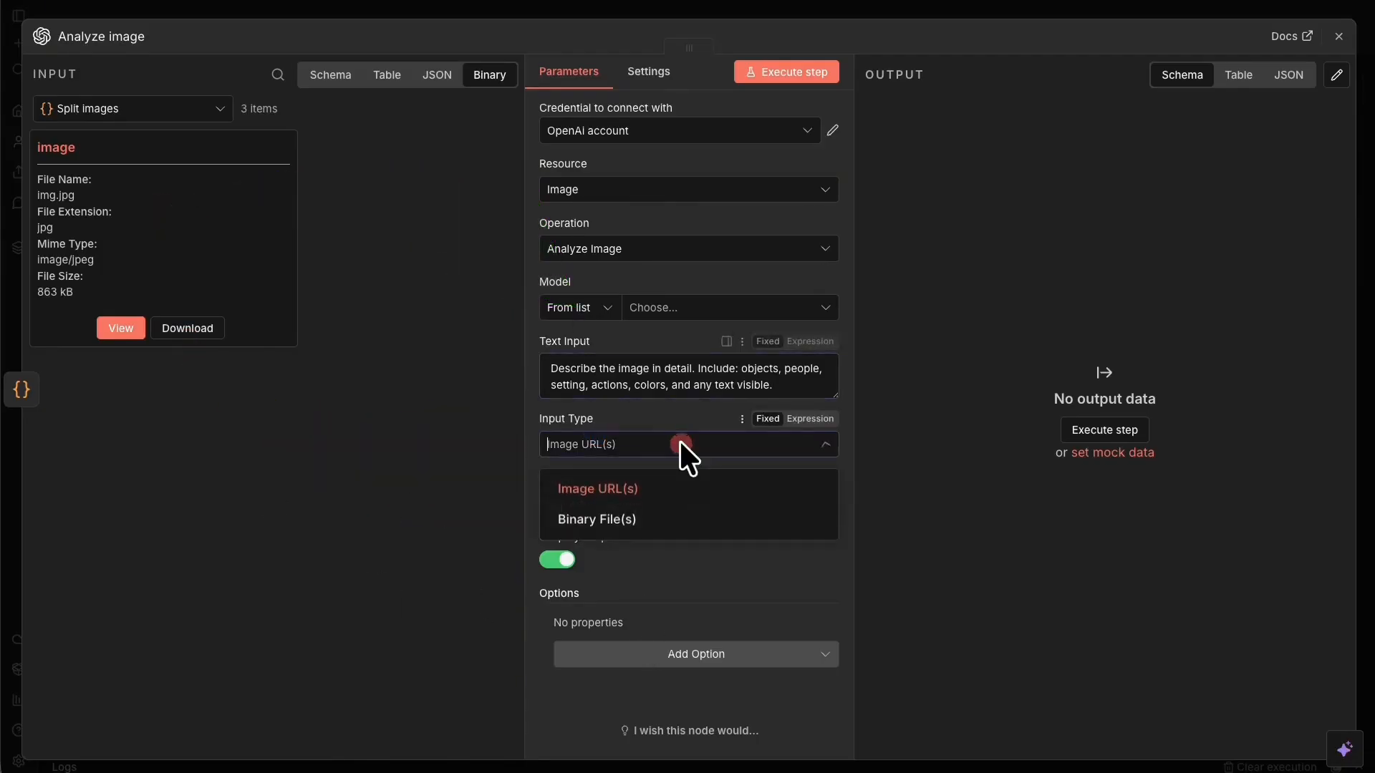
{"action": "left_click", "coordinate": [626, 527]}
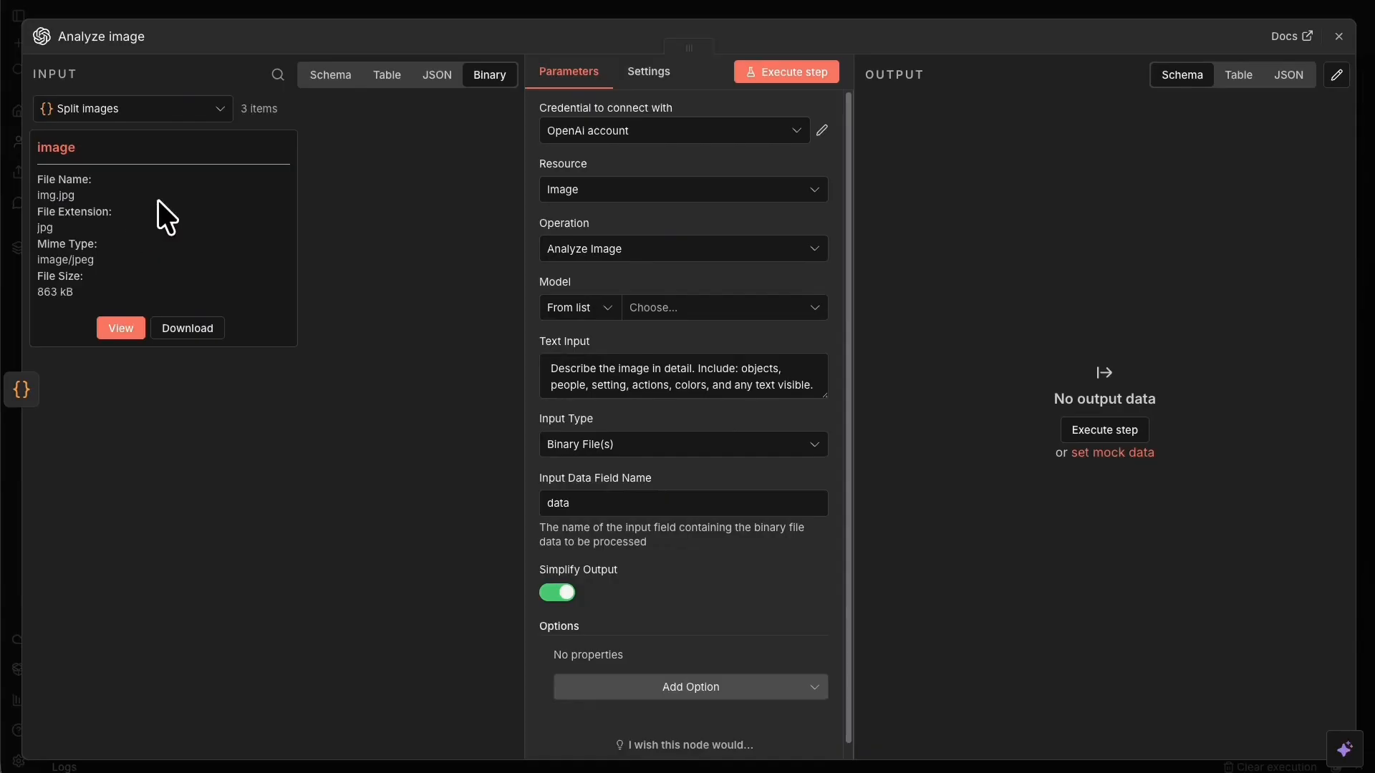
Set the Input Data Field Name to 'image', matching the binary field from Split images.
{"action": "left_click_drag", "start_coordinate": [37, 147], "coordinate": [94, 146]}
{"action": "left_click", "coordinate": [60, 147]}
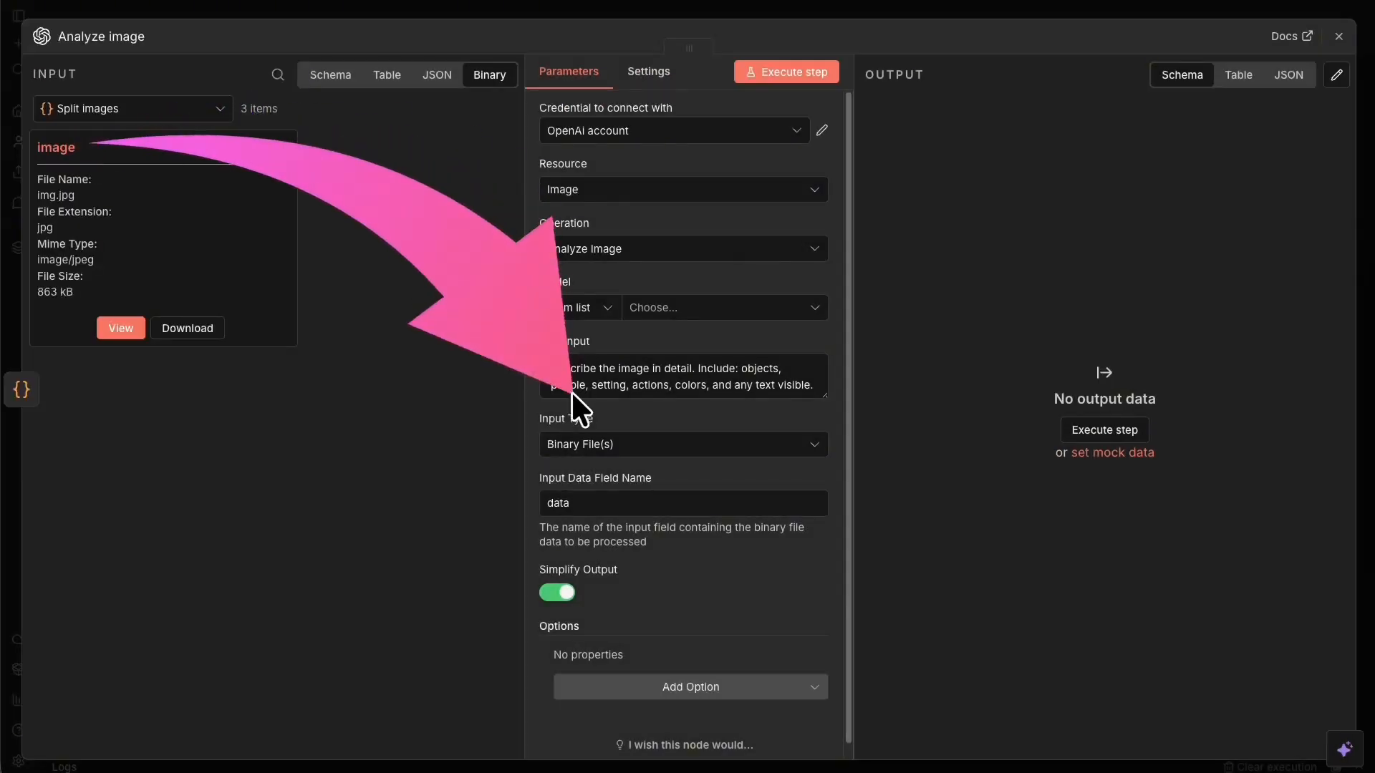
{"action": "left_click", "coordinate": [602, 504]}
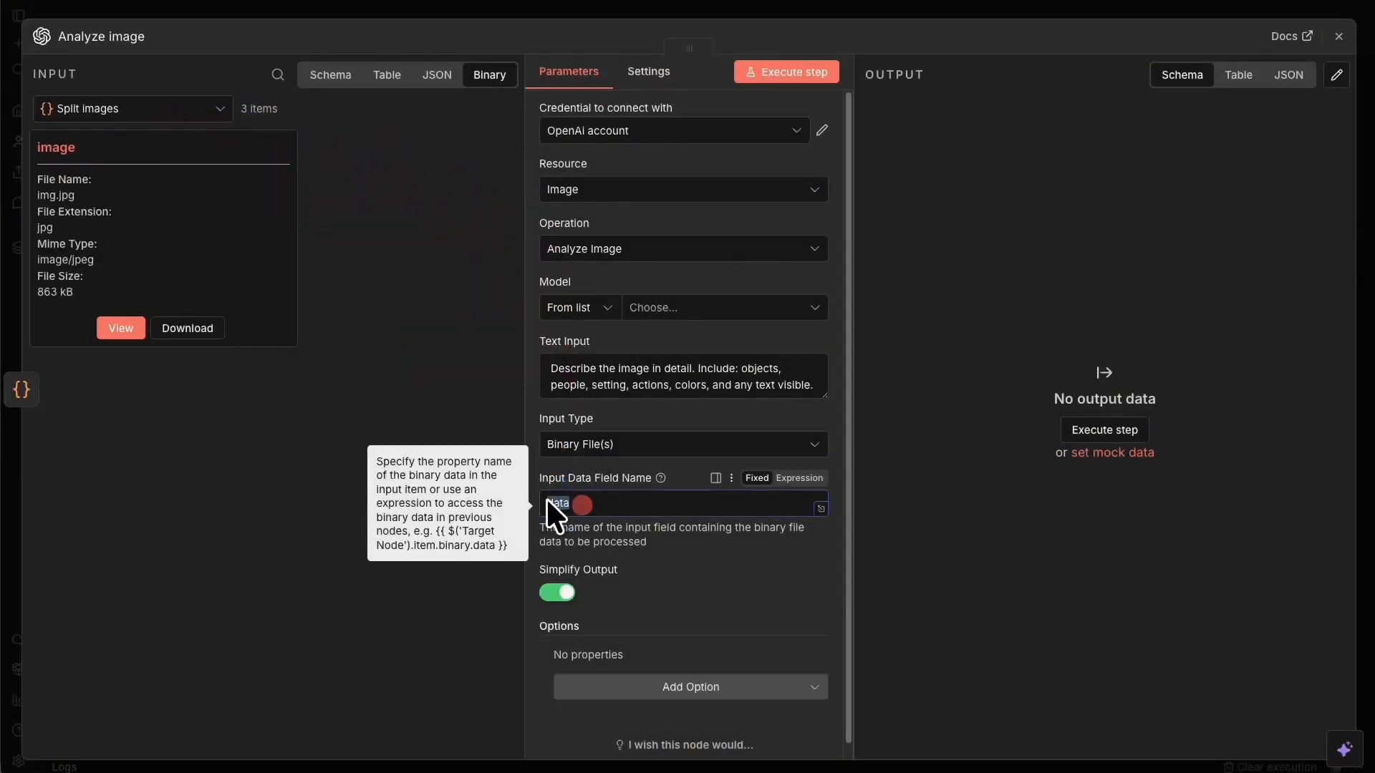
{"action": "key", "text": "BackSpace"}
{"action": "key", "text": "BackSpace"}
{"action": "key", "text": "BackSpace"}
{"action": "key", "text": "BackSpace"}
{"action": "type", "text": "IMAGE"}
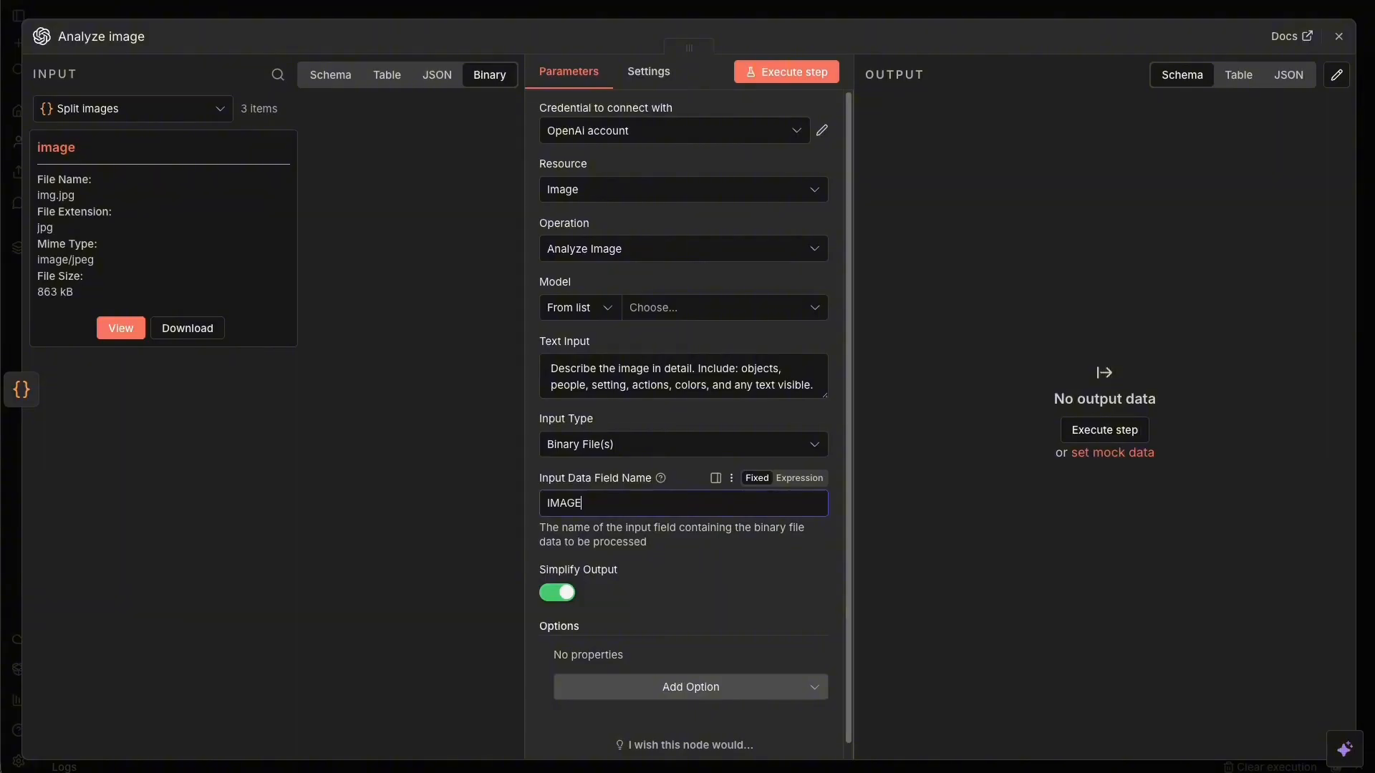
{"action": "key", "text": "BackSpace"}
{"action": "key", "text": "BackSpace"}
{"action": "key", "text": "BackSpace"}
{"action": "key", "text": "BackSpace"}
{"action": "key", "text": "BackSpace"}
{"action": "type", "text": "image"}
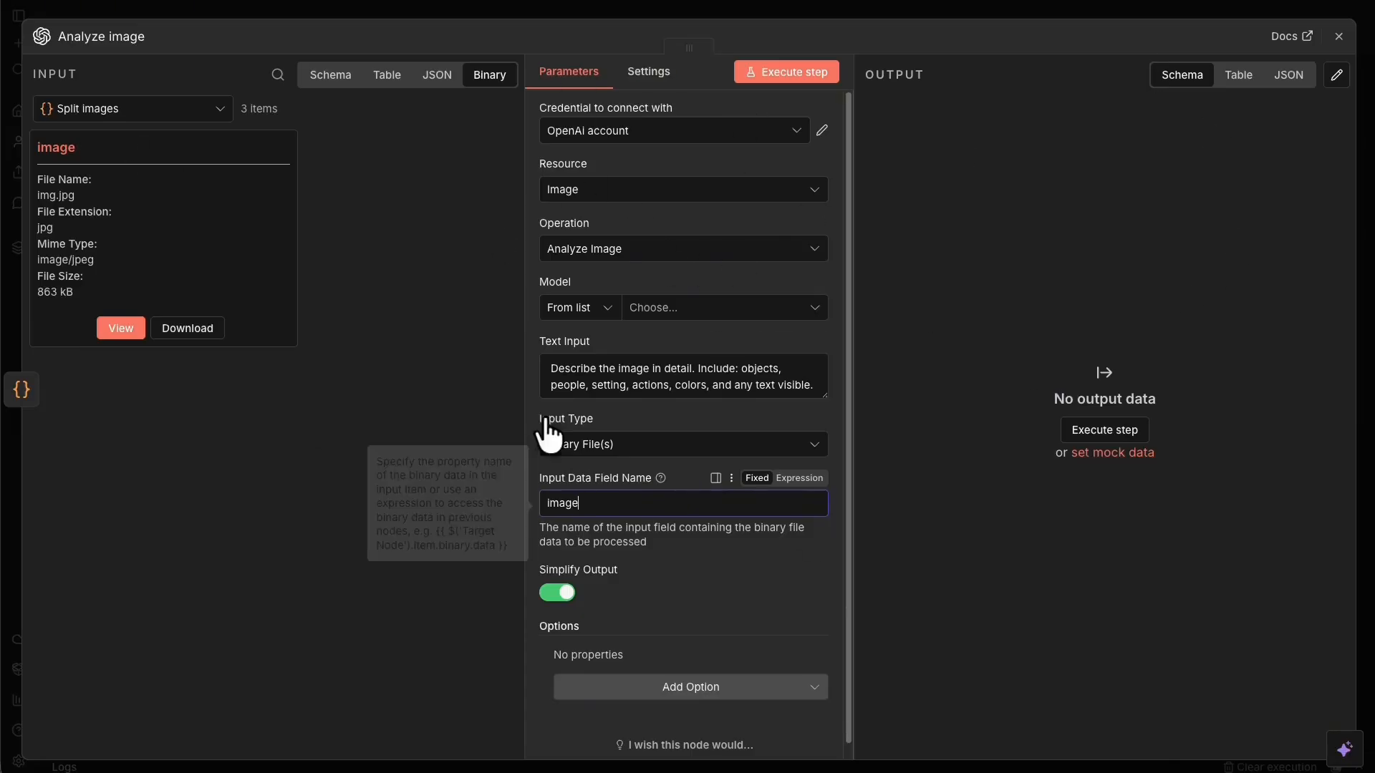
Save the workflow and add a Merge node after Upload file.
{"action": "left_click", "coordinate": [1024, 14]}
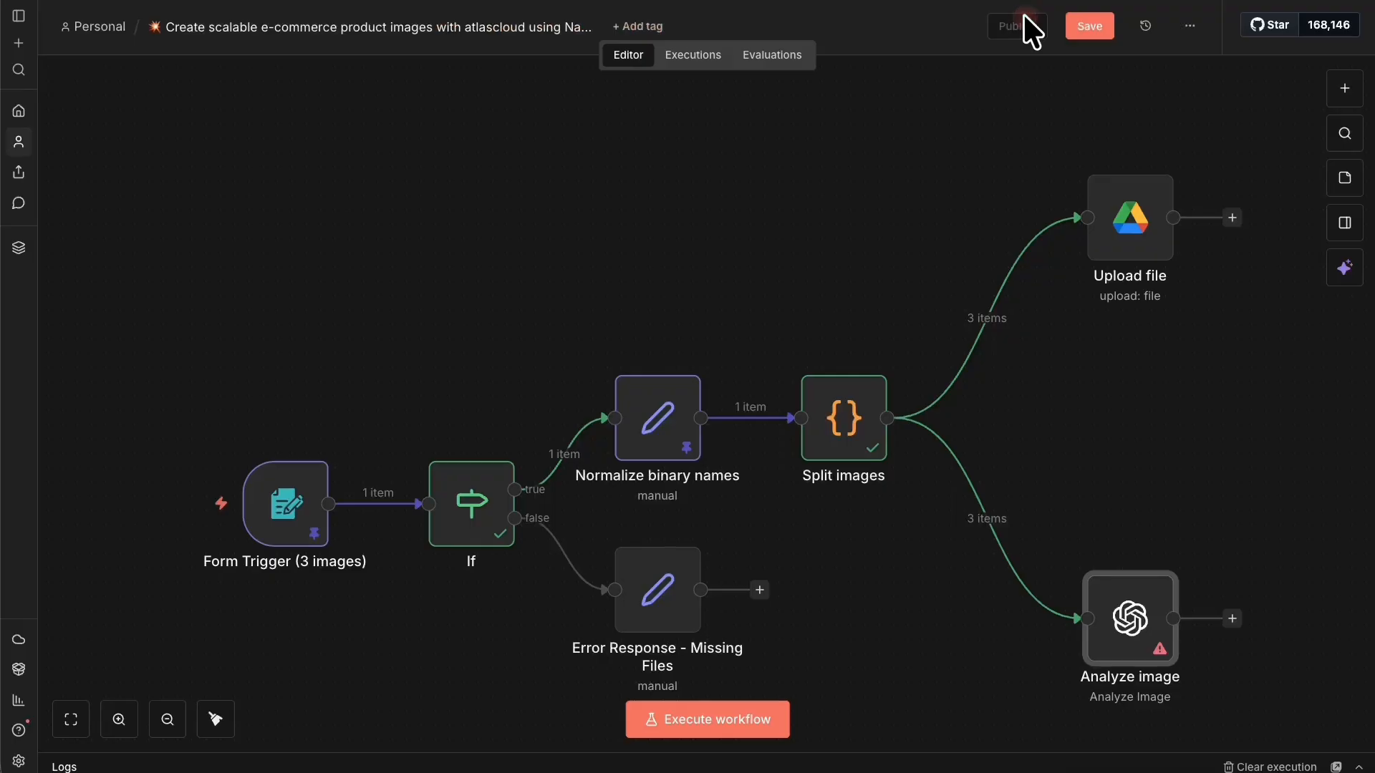
{"action": "left_click", "coordinate": [1083, 16]}
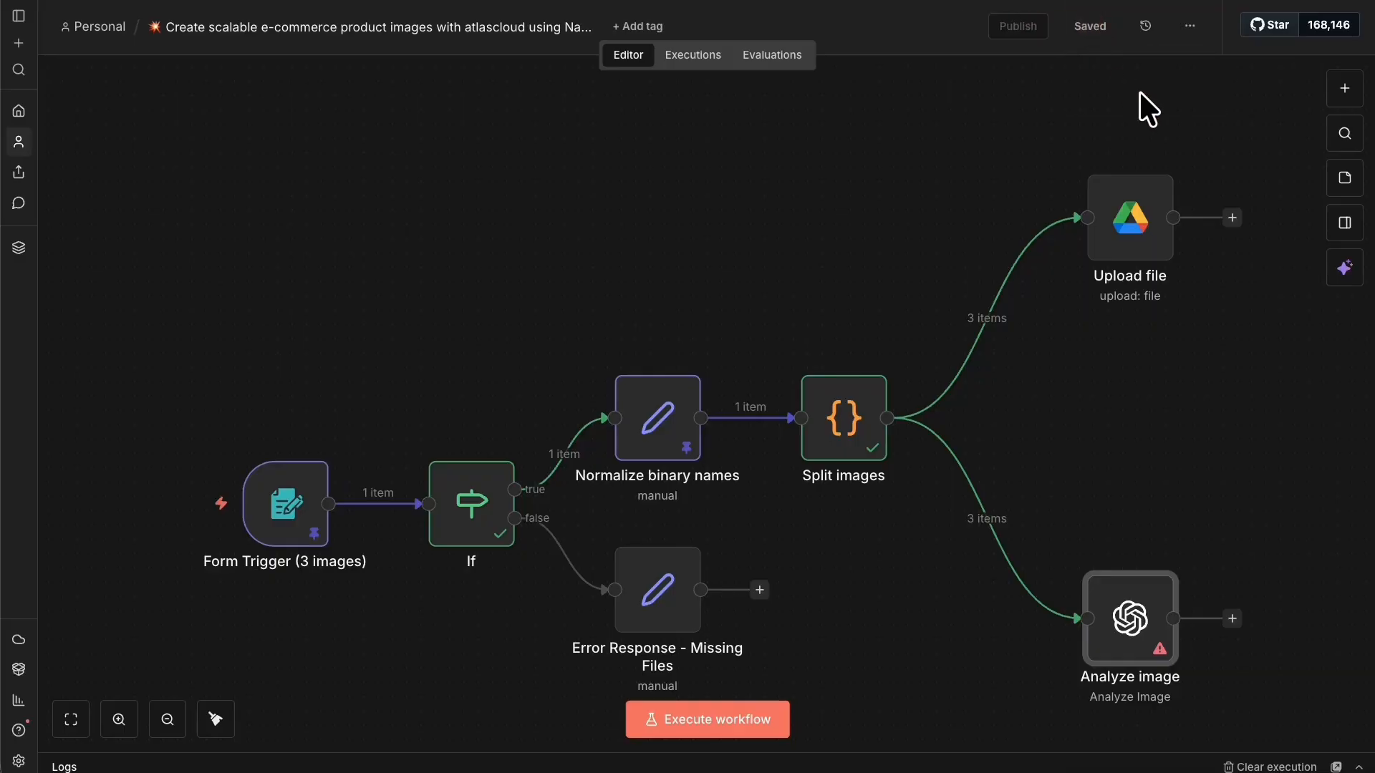
{"action": "left_click_drag", "start_coordinate": [1140, 91], "coordinate": [888, 97]}
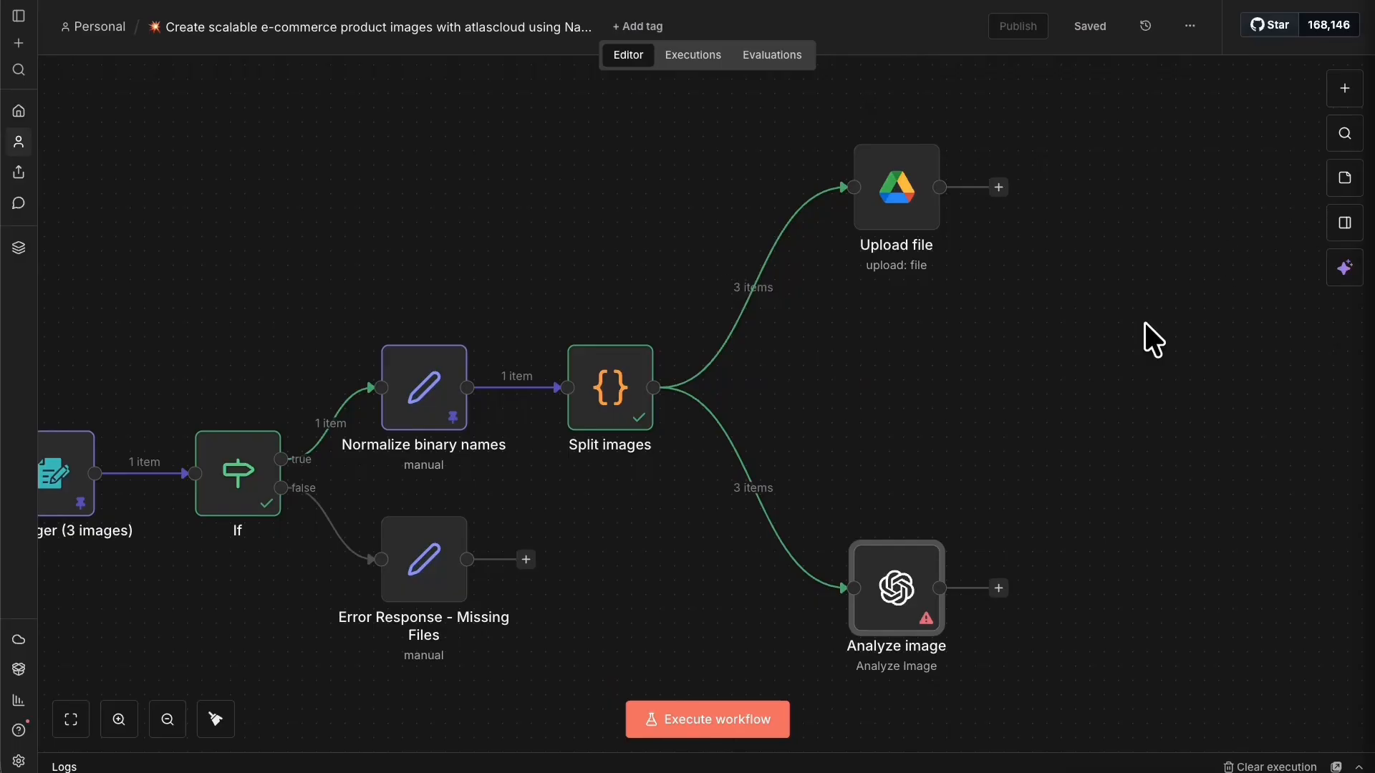
{"action": "right_click", "coordinate": [1118, 383]}
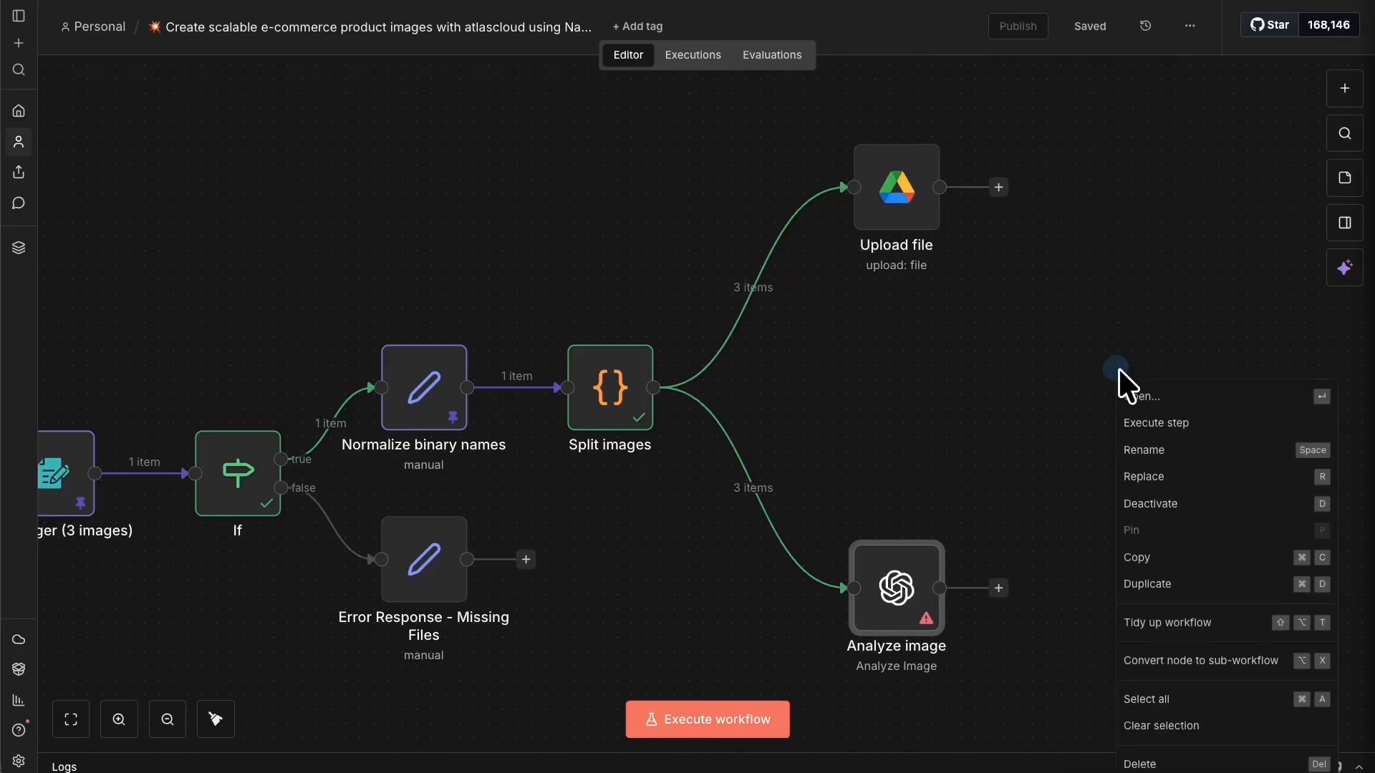
{"action": "left_click", "coordinate": [1007, 184]}
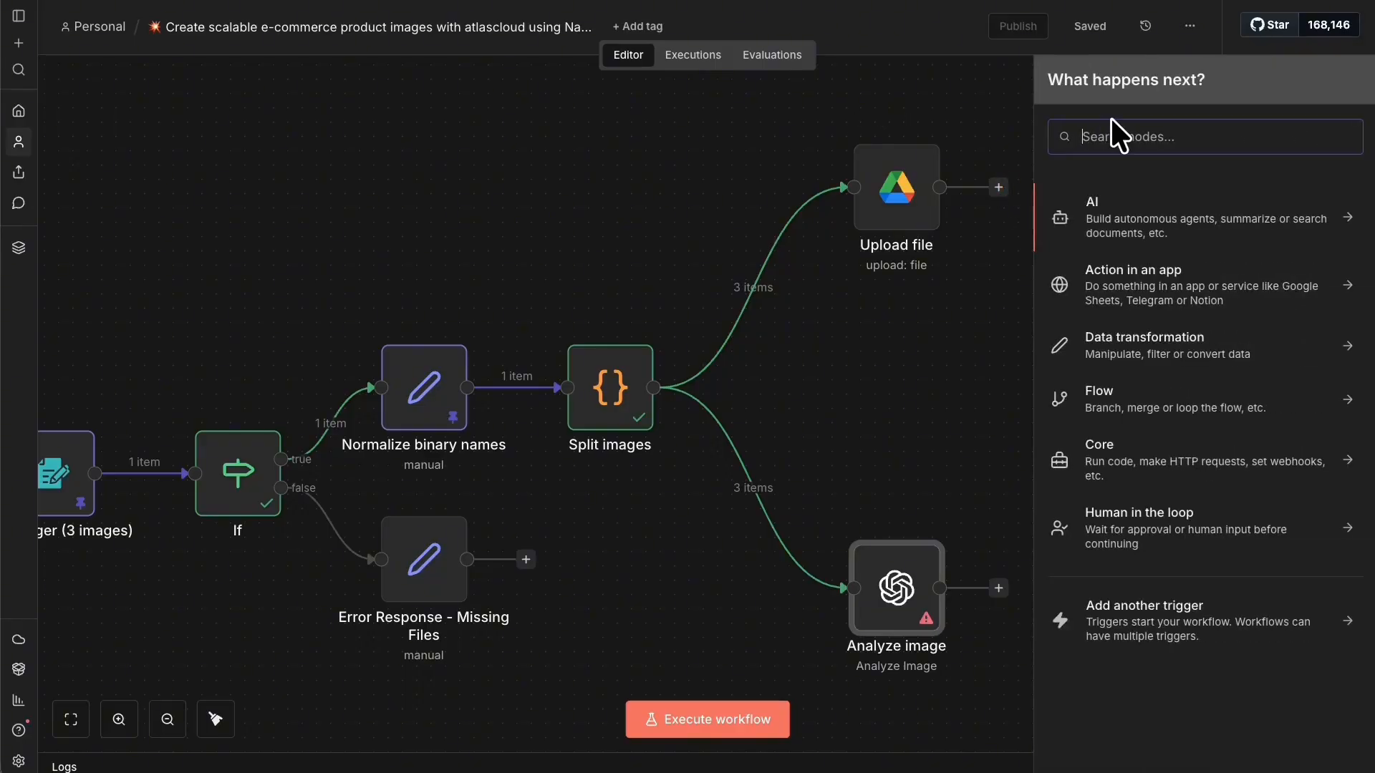
{"action": "type", "text": "mer"}
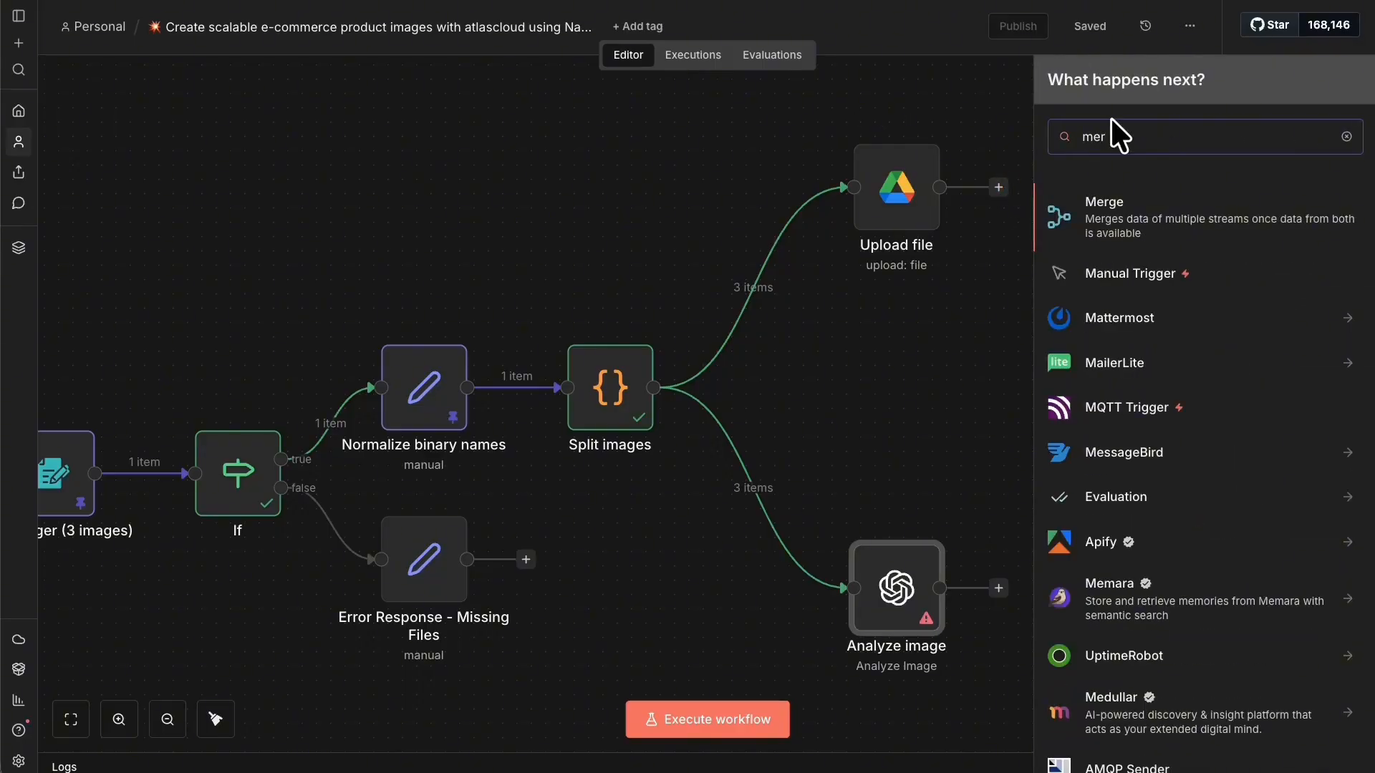
{"action": "left_click", "coordinate": [1078, 235]}
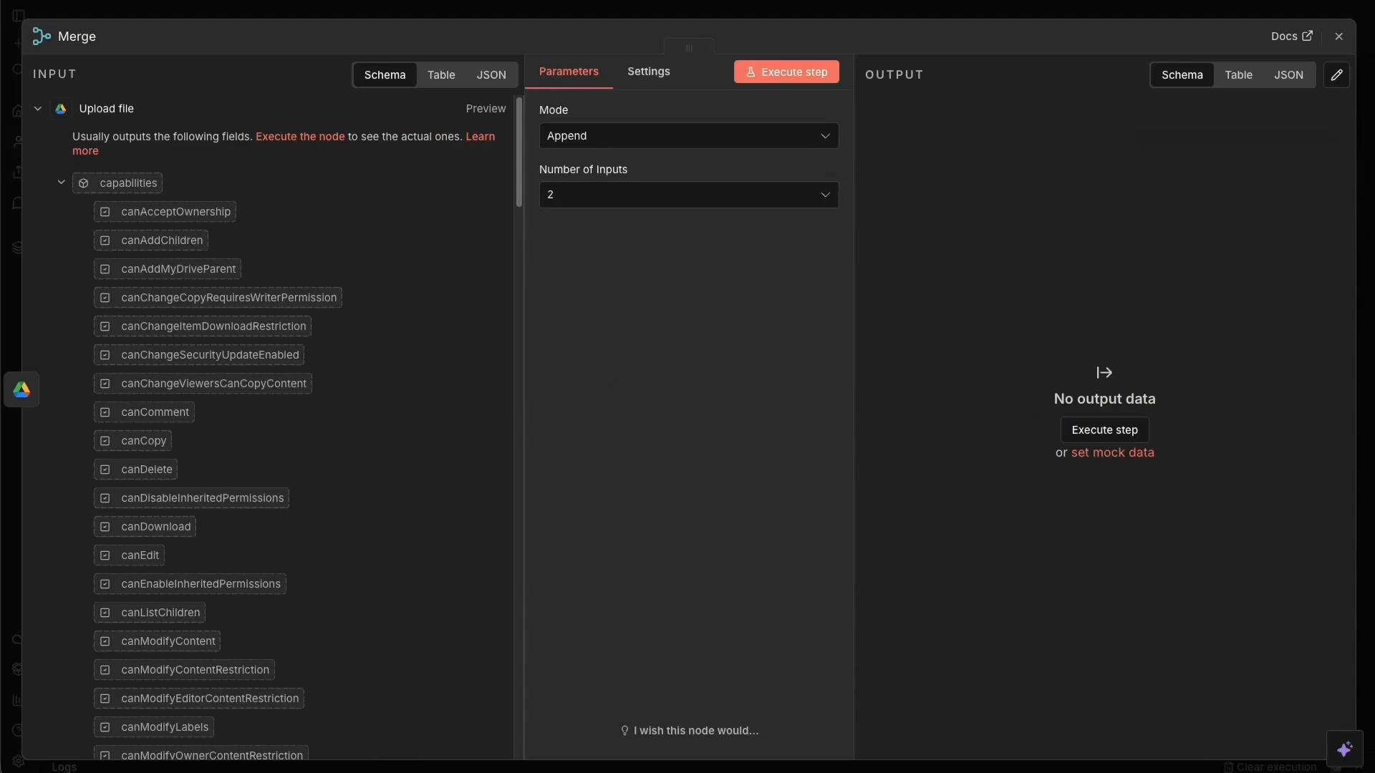
Set the Merge node's mode to Combine, combining by position.
{"action": "left_click", "coordinate": [653, 139]}
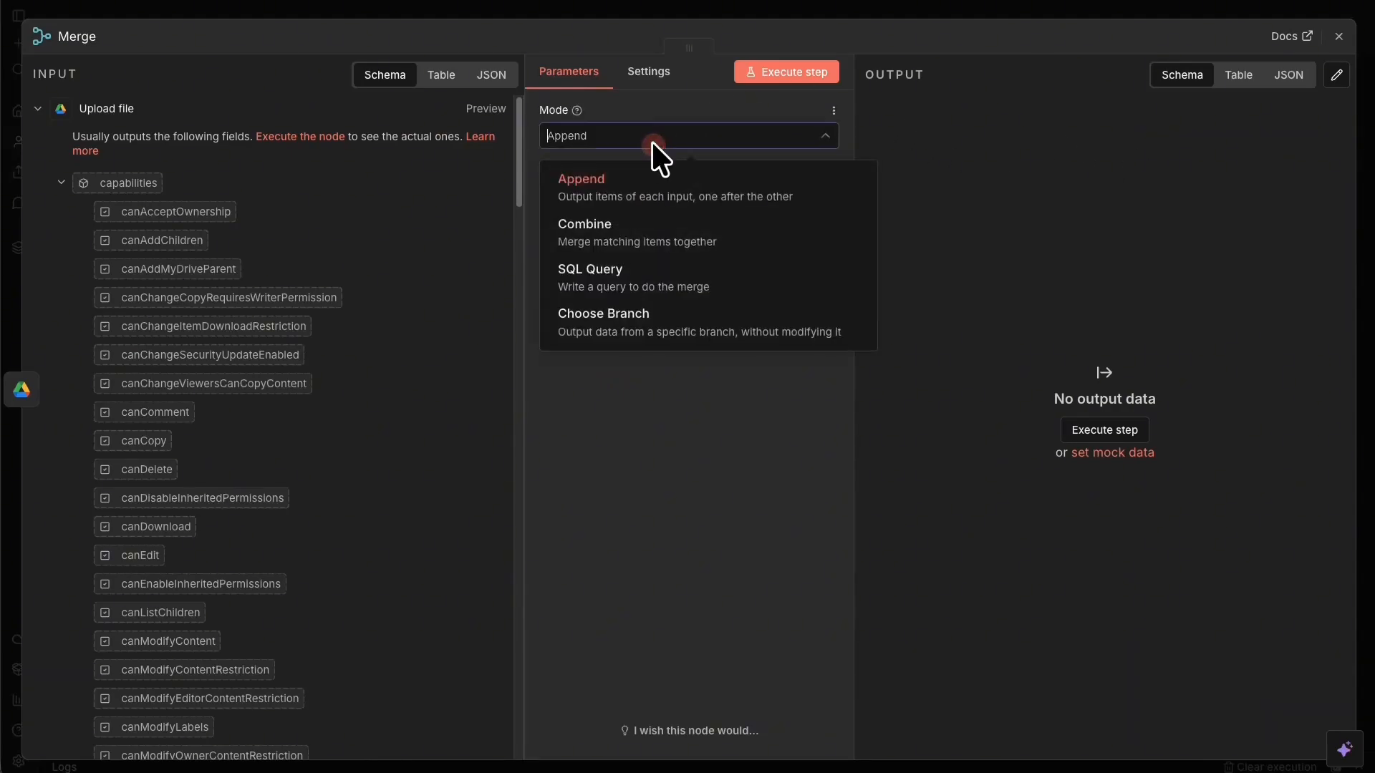
{"action": "left_click", "coordinate": [654, 258]}
{"action": "left_click", "coordinate": [622, 201]}
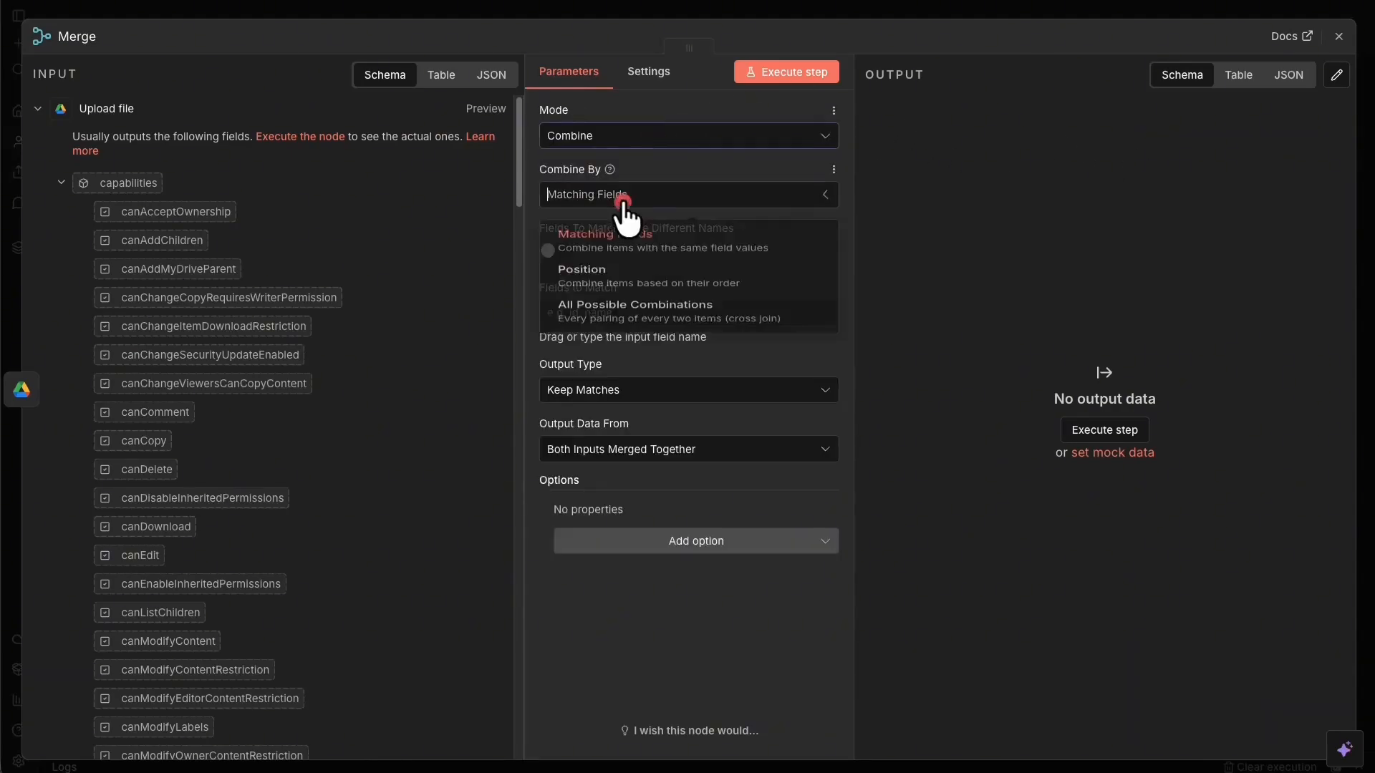
{"action": "left_click", "coordinate": [651, 288]}
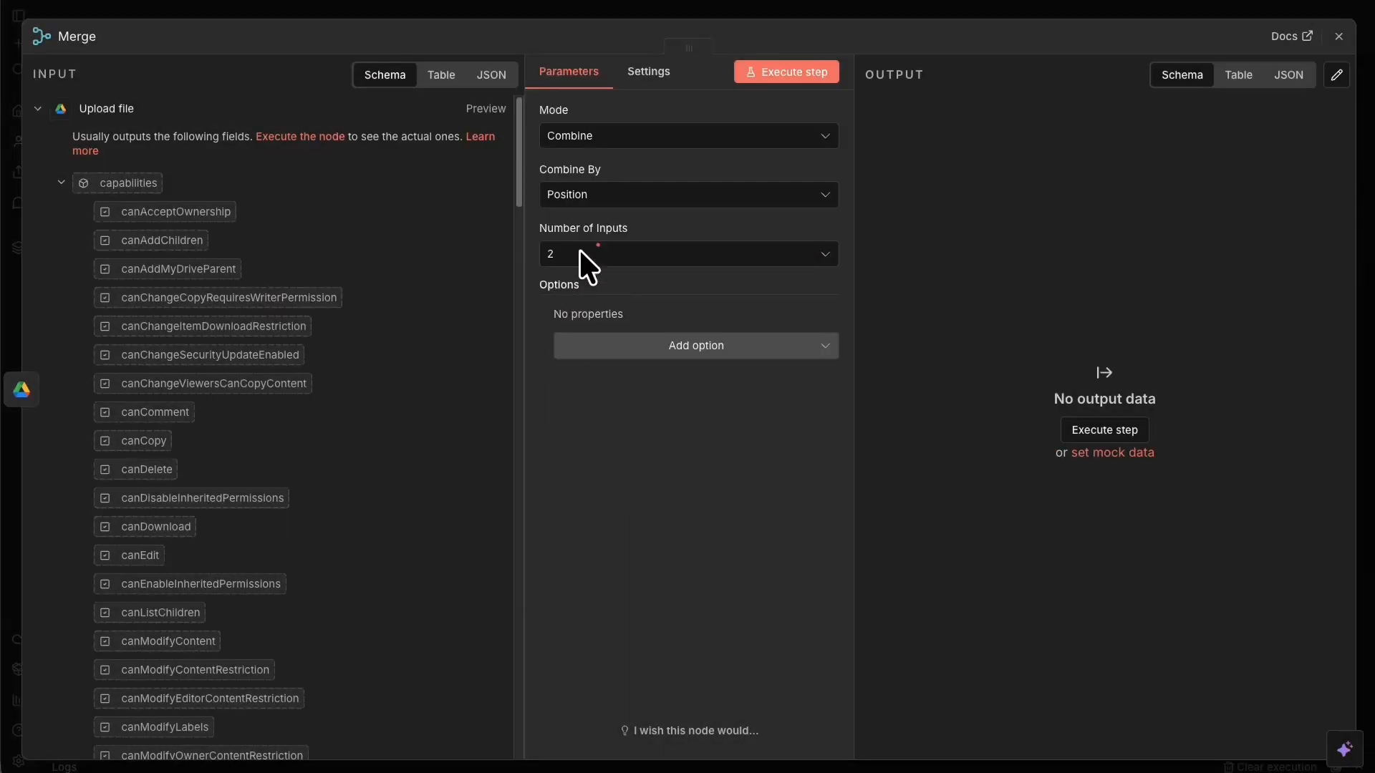
{"action": "left_click", "coordinate": [1050, 12]}
{"action": "left_click", "coordinate": [866, 6]}
Place Merge between both branches, wire Analyze image to Input 2, and save.
{"action": "left_click_drag", "start_coordinate": [1122, 242], "coordinate": [1195, 406]}
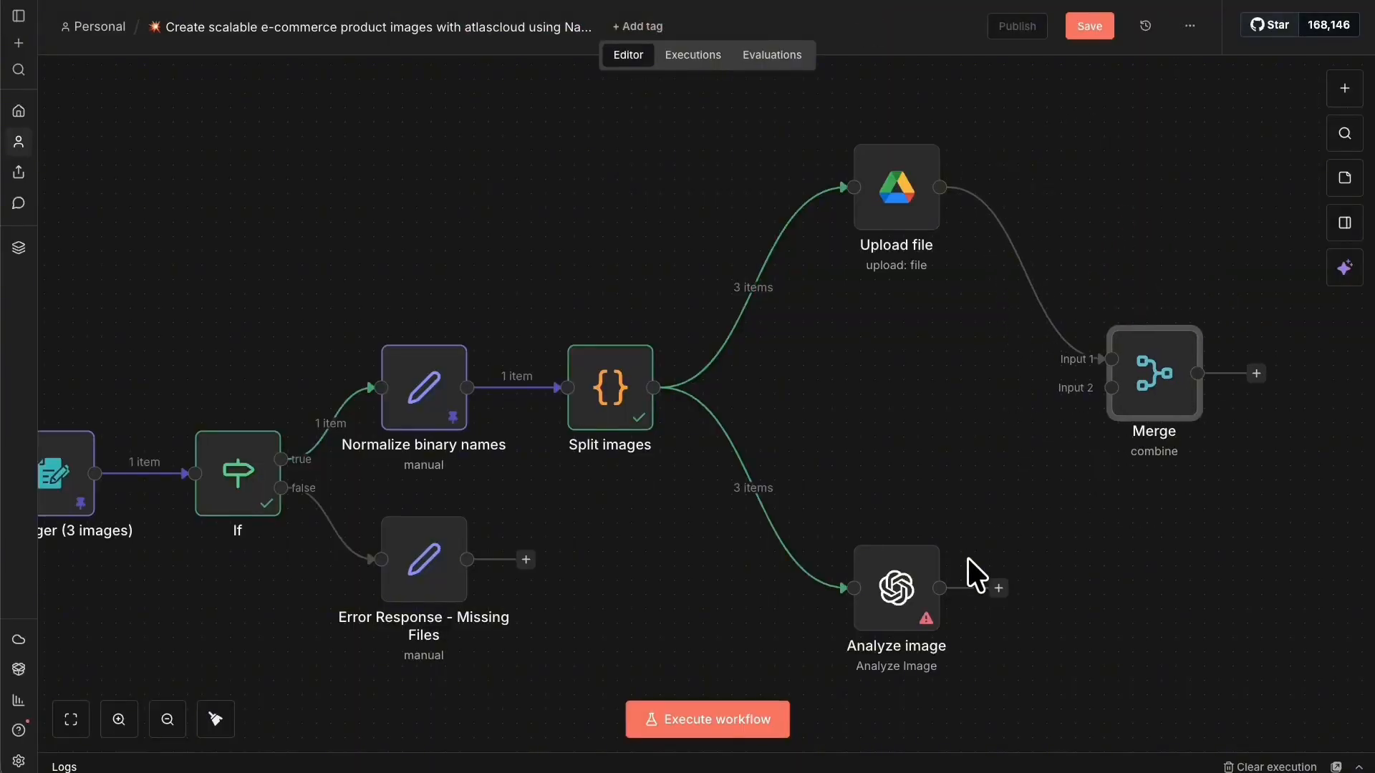
{"action": "left_click_drag", "start_coordinate": [998, 588], "coordinate": [1092, 387]}
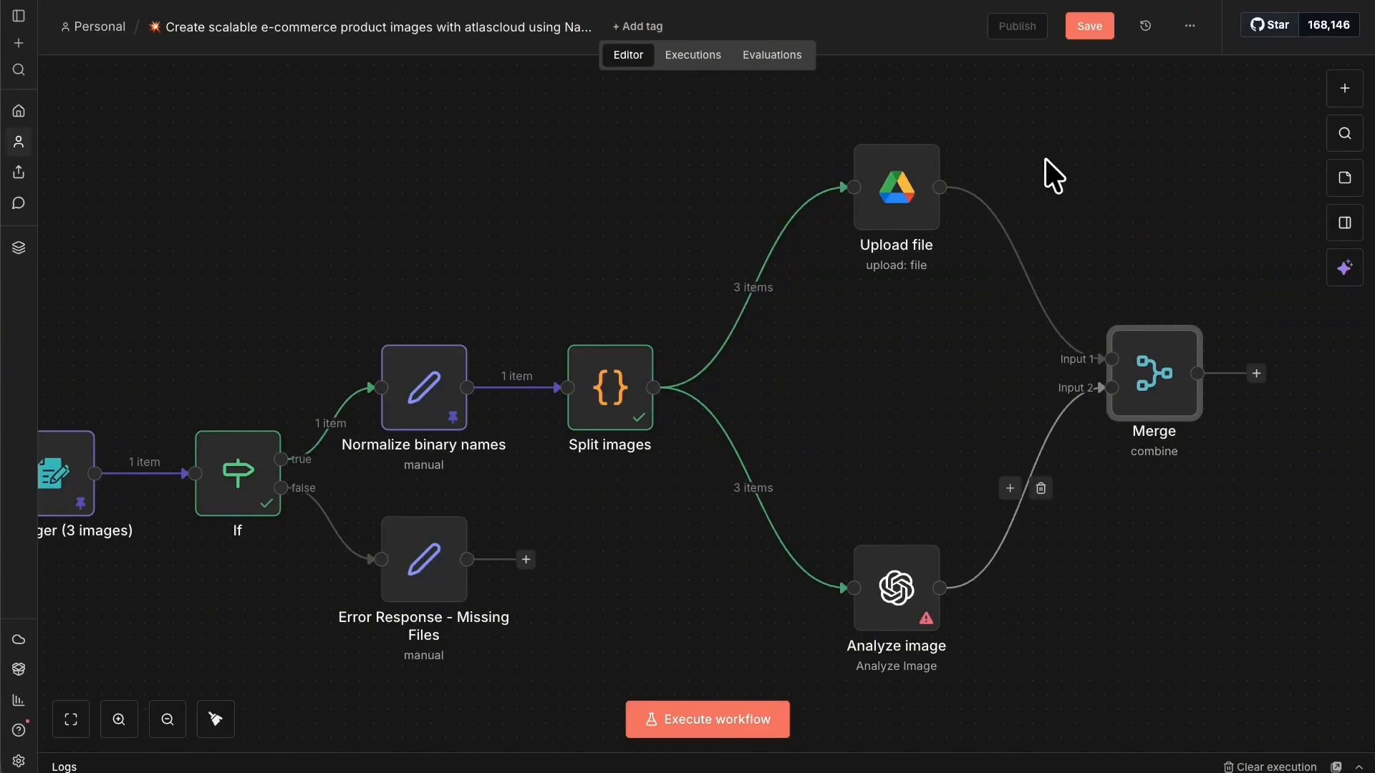
{"action": "left_click", "coordinate": [1101, 29]}
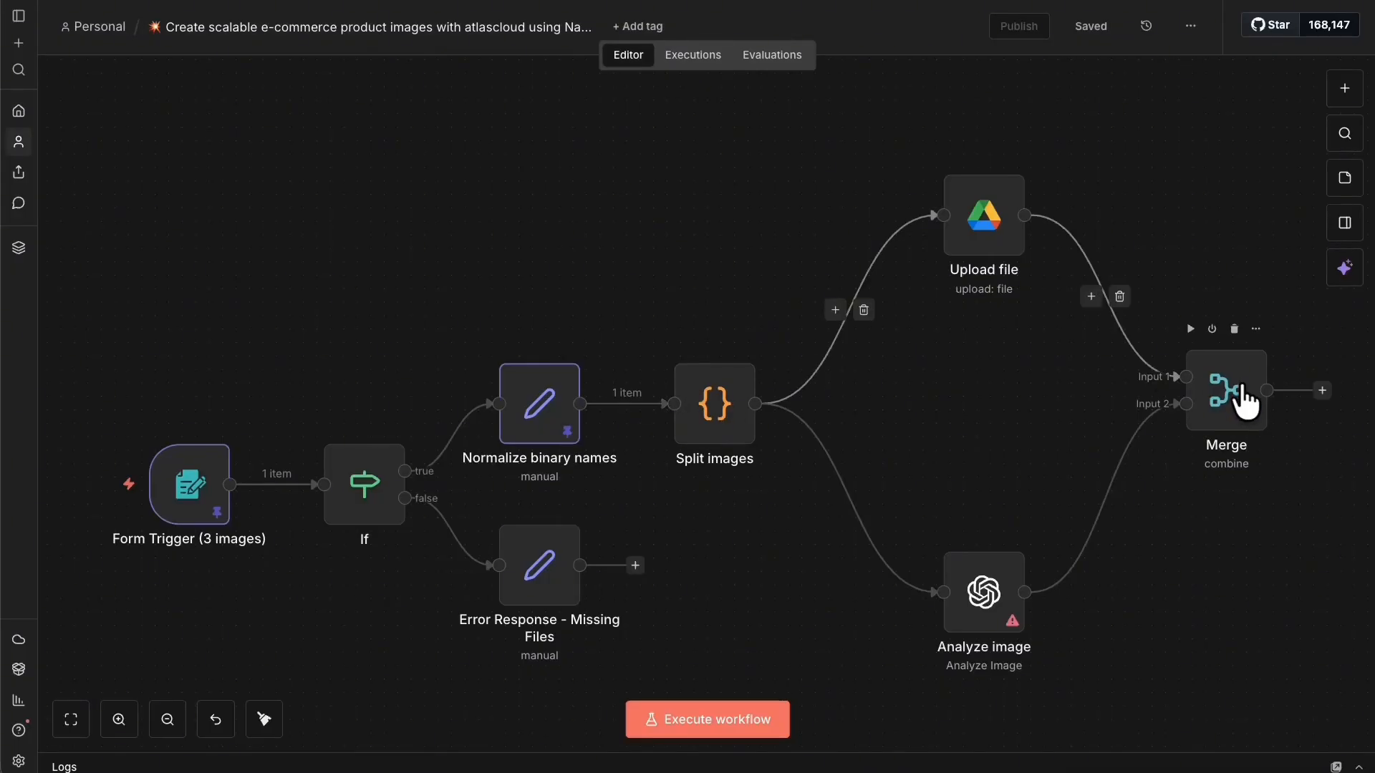
Choose GPT-4O as the Analyze image model and save the workflow.
{"action": "right_click", "coordinate": [1238, 387]}
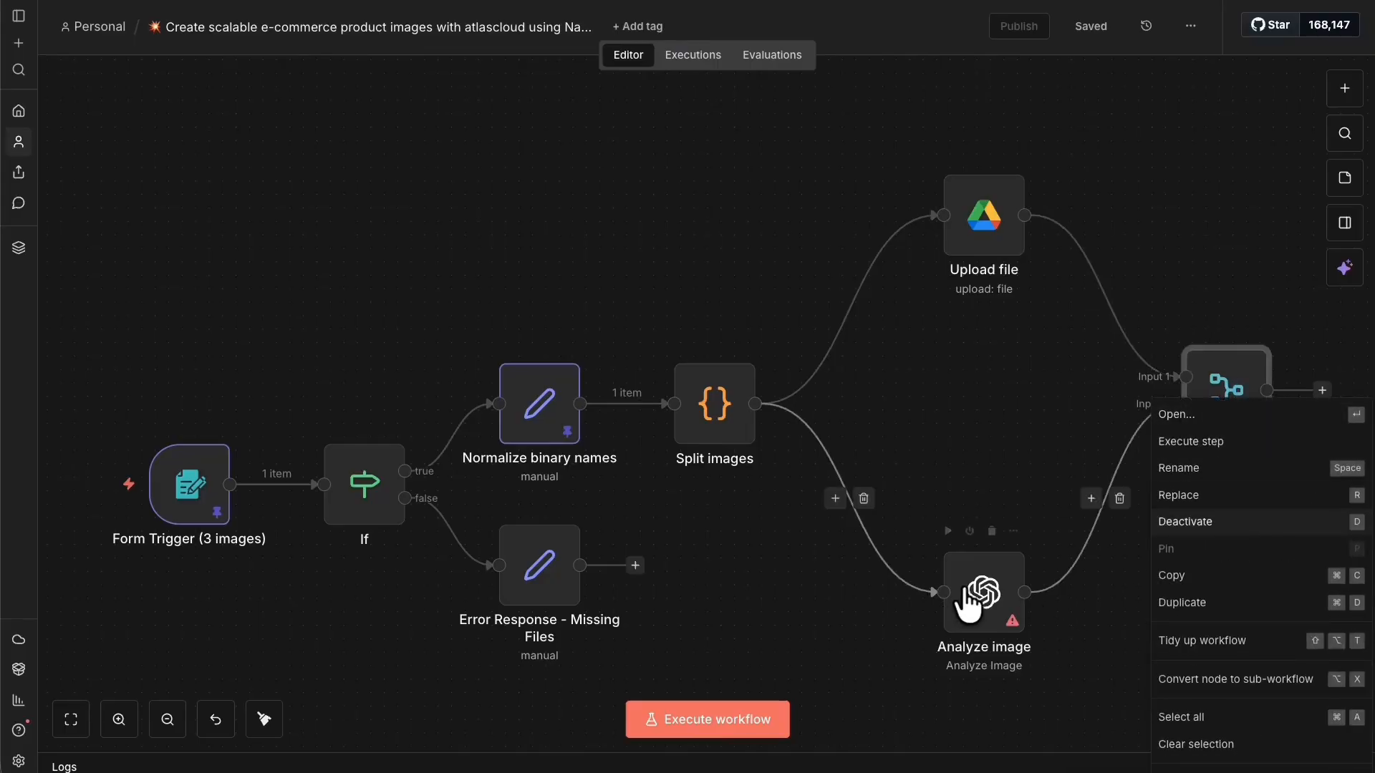
{"action": "right_click", "coordinate": [982, 596]}
{"action": "left_click", "coordinate": [974, 616]}
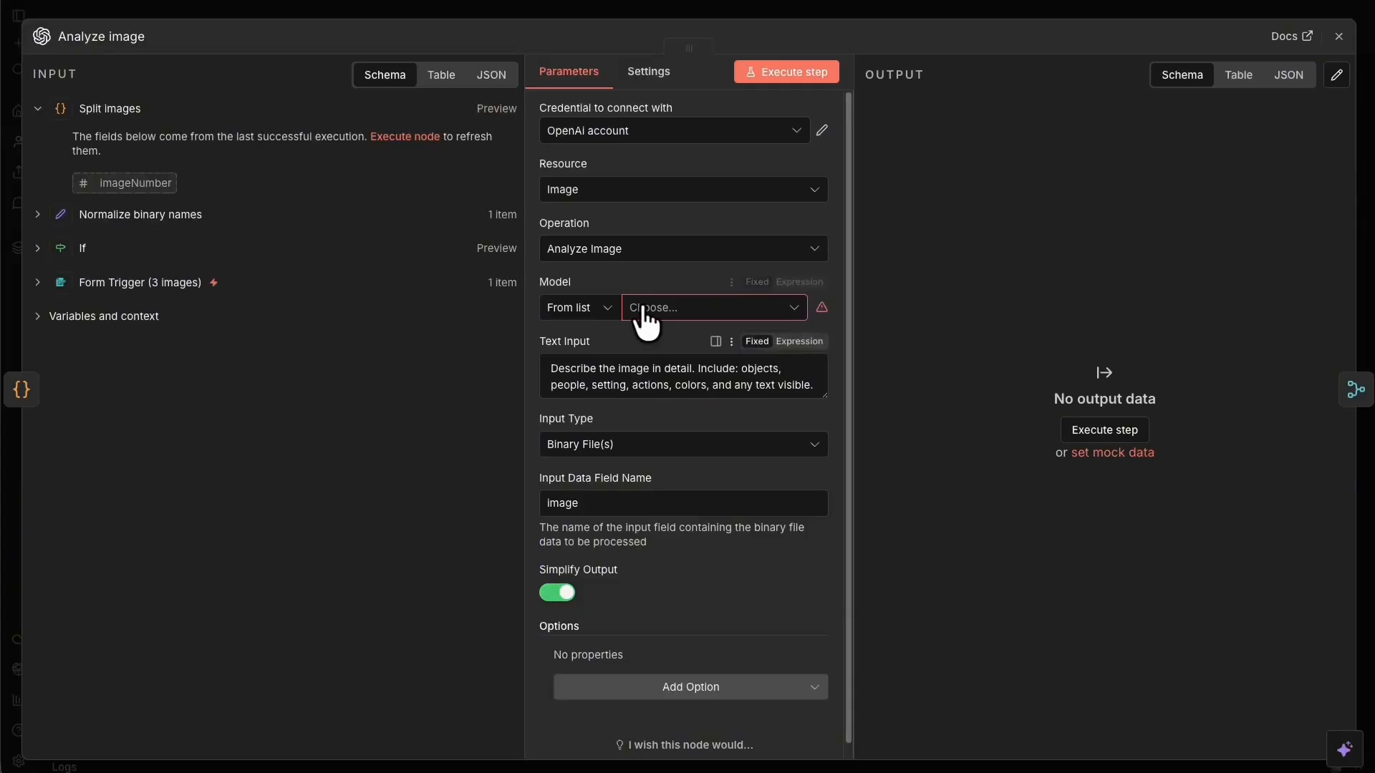
{"action": "left_click", "coordinate": [761, 307]}
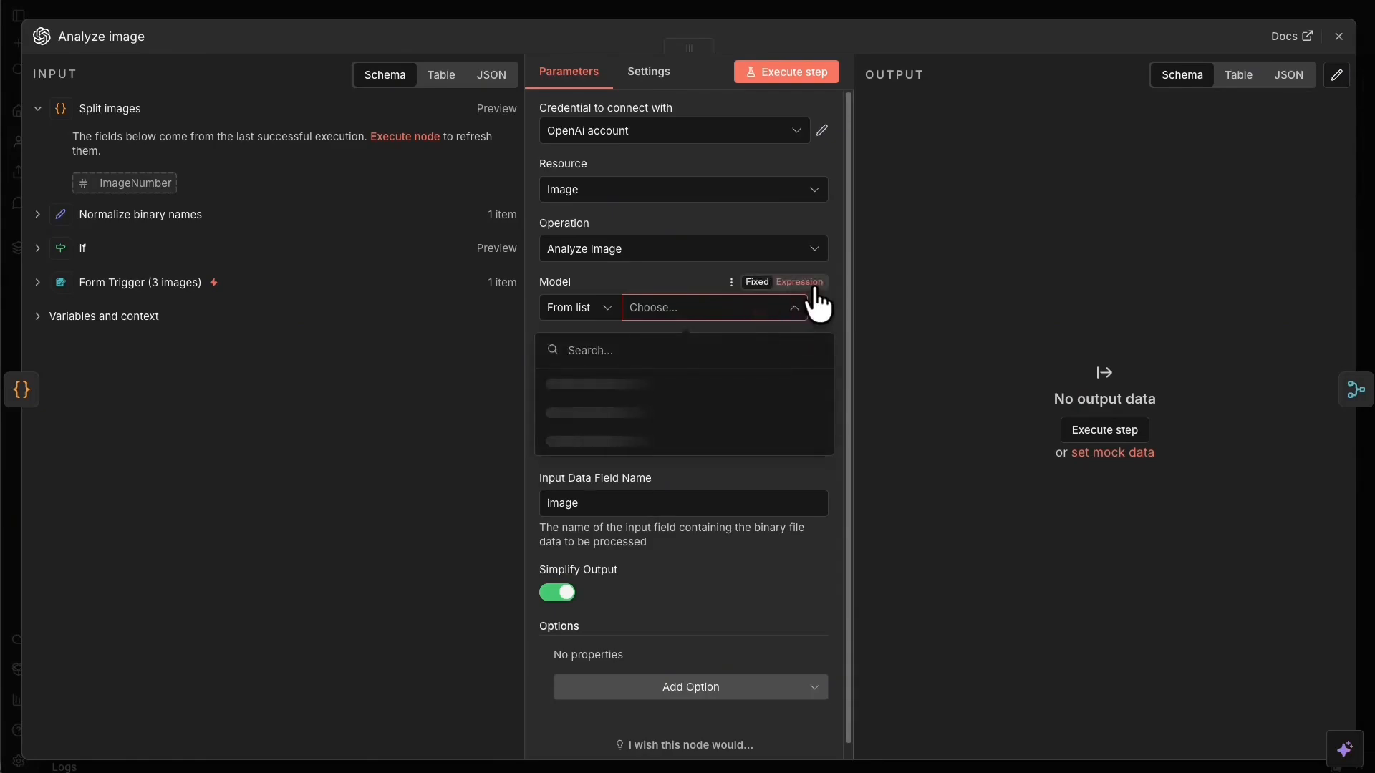
{"action": "type", "text": "4o"}
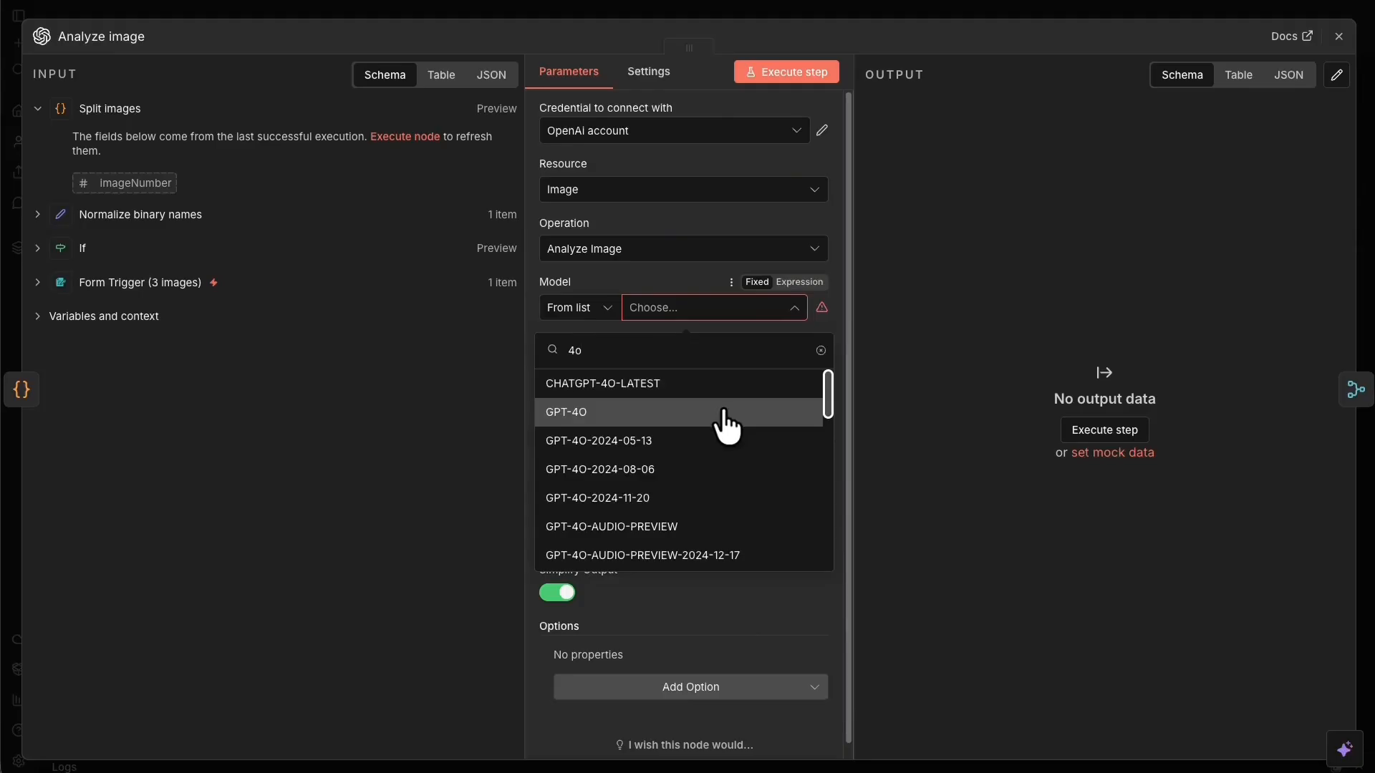
{"action": "left_click", "coordinate": [724, 414]}
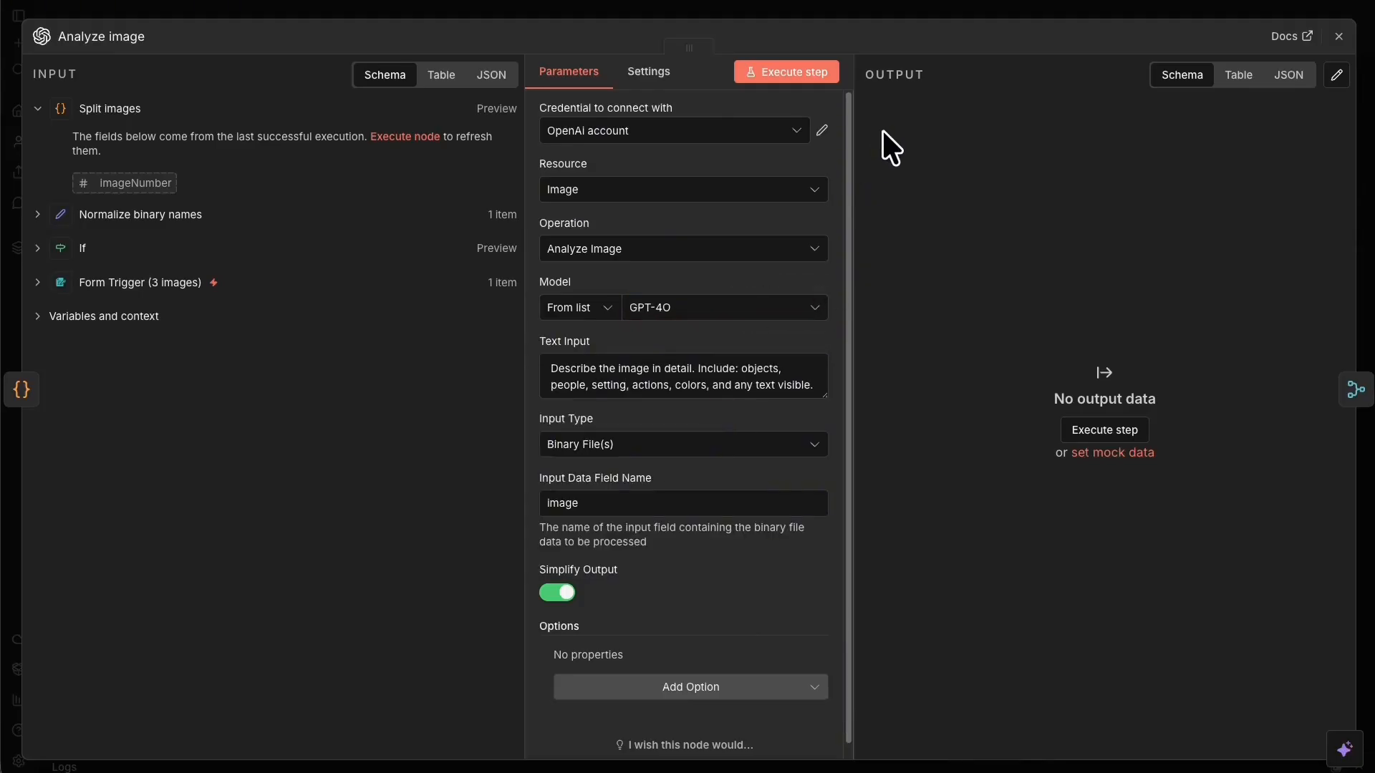
{"action": "left_click", "coordinate": [995, 3]}
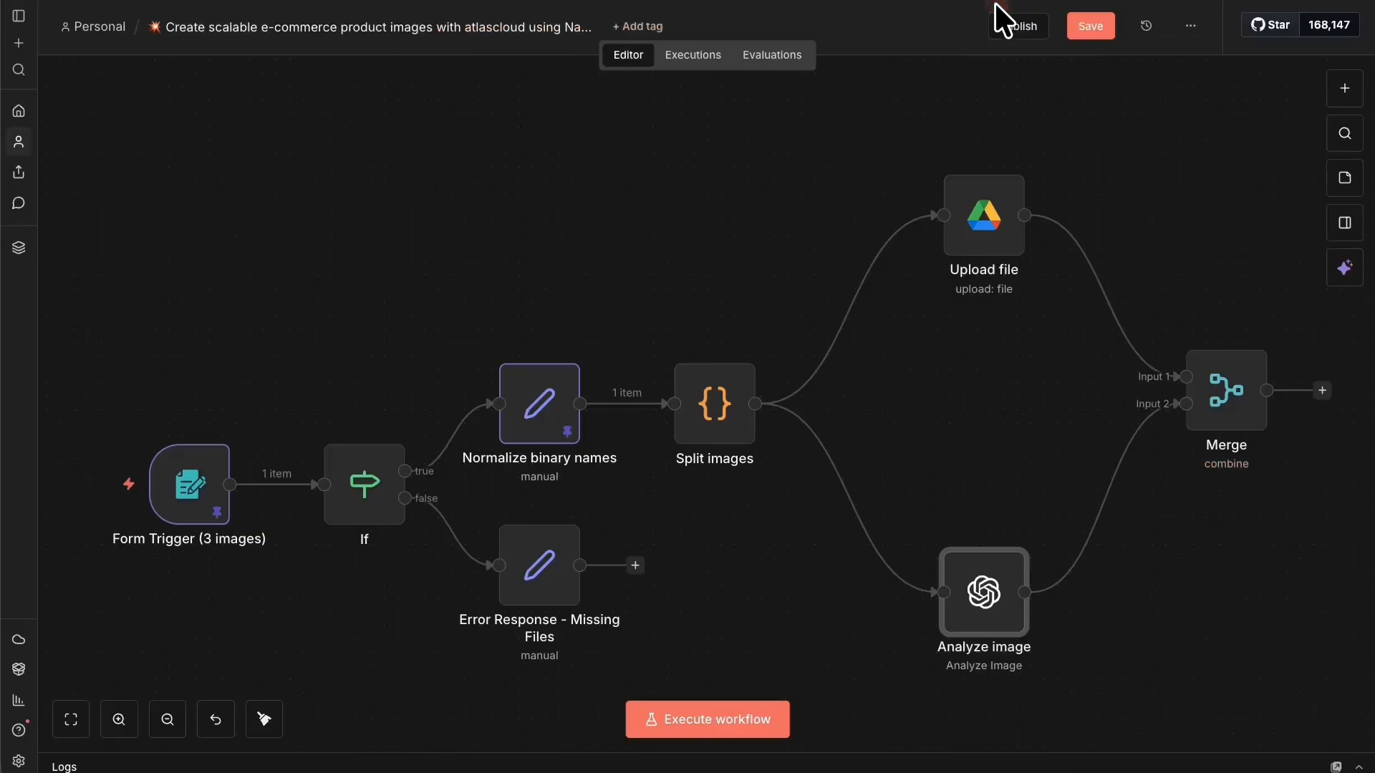
{"action": "left_click", "coordinate": [1091, 26]}
{"action": "right_click", "coordinate": [1227, 382]}
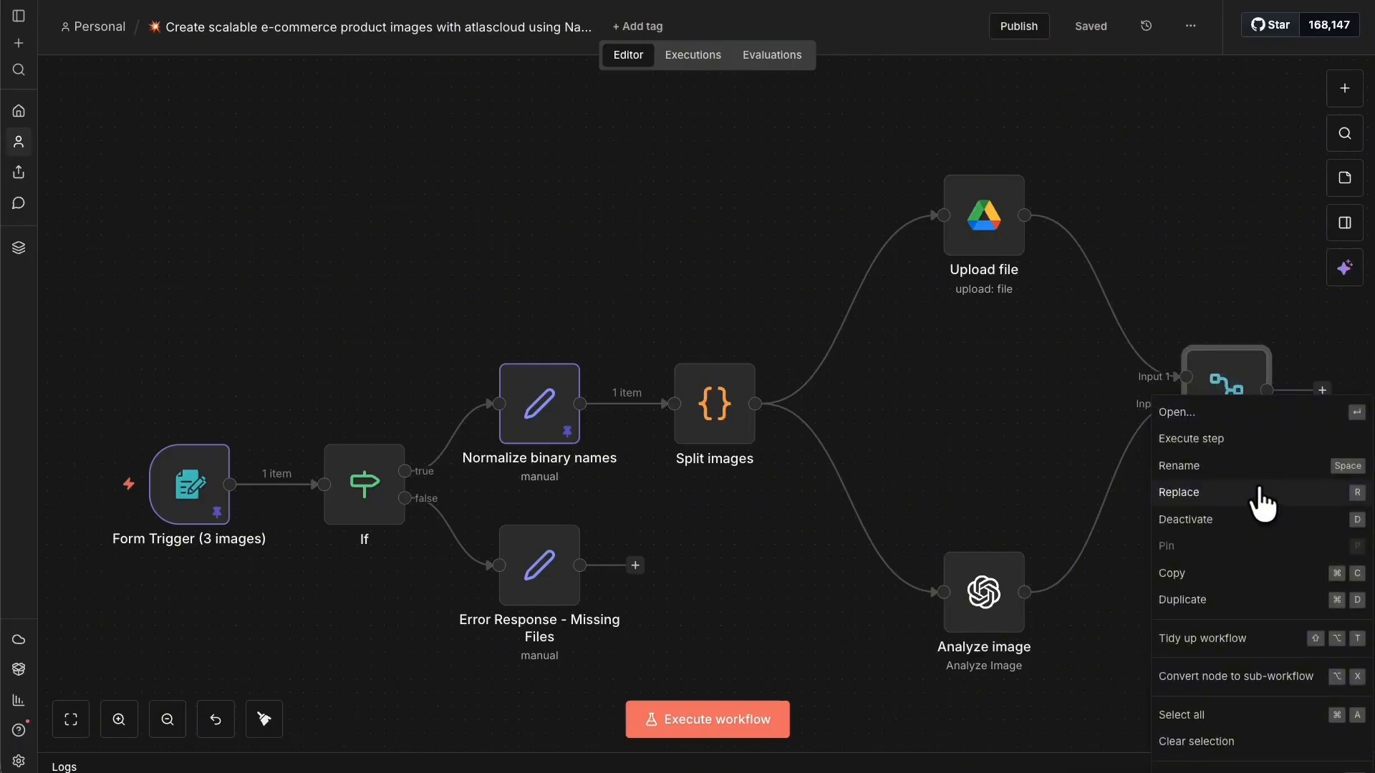
Execute up to Merge, open the failed Upload file node, and copy its error details.
{"action": "left_click", "coordinate": [1273, 442]}
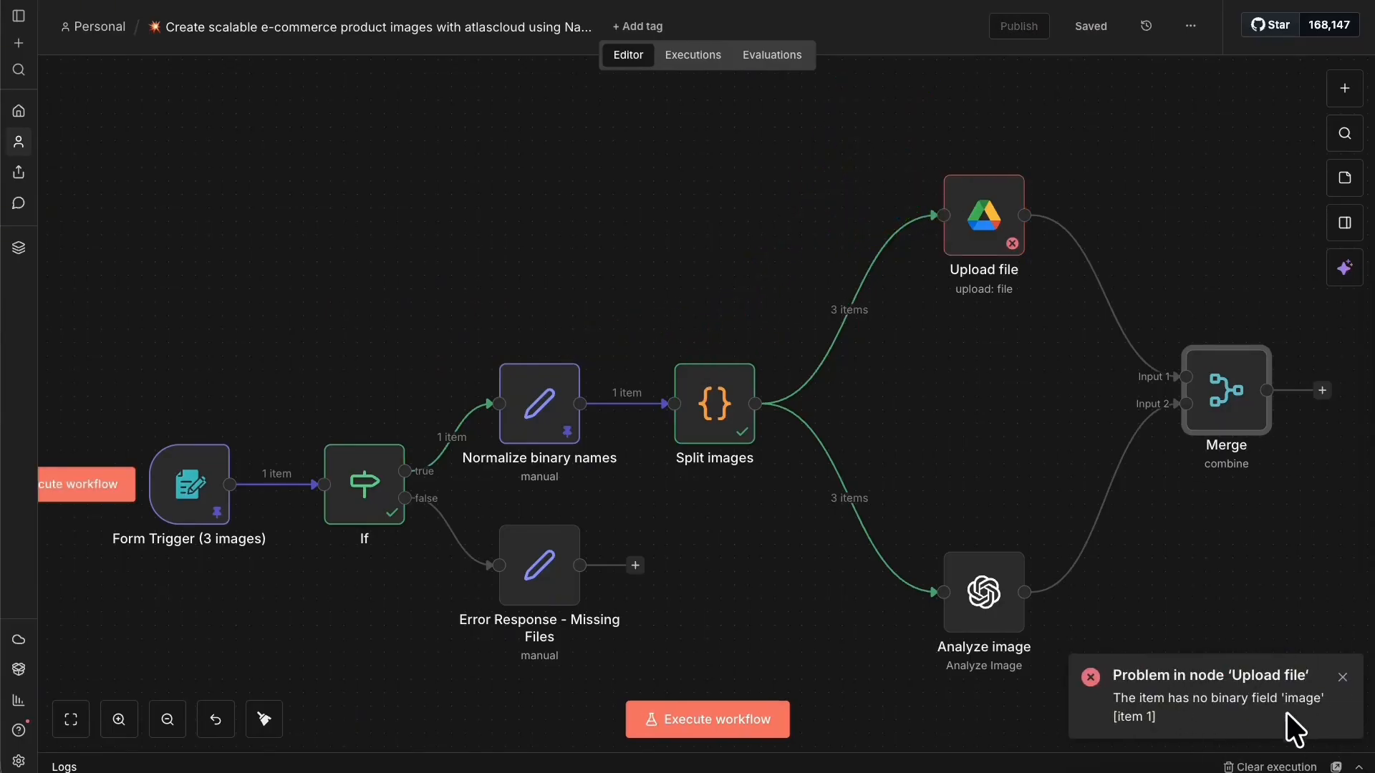
{"action": "right_click", "coordinate": [992, 206]}
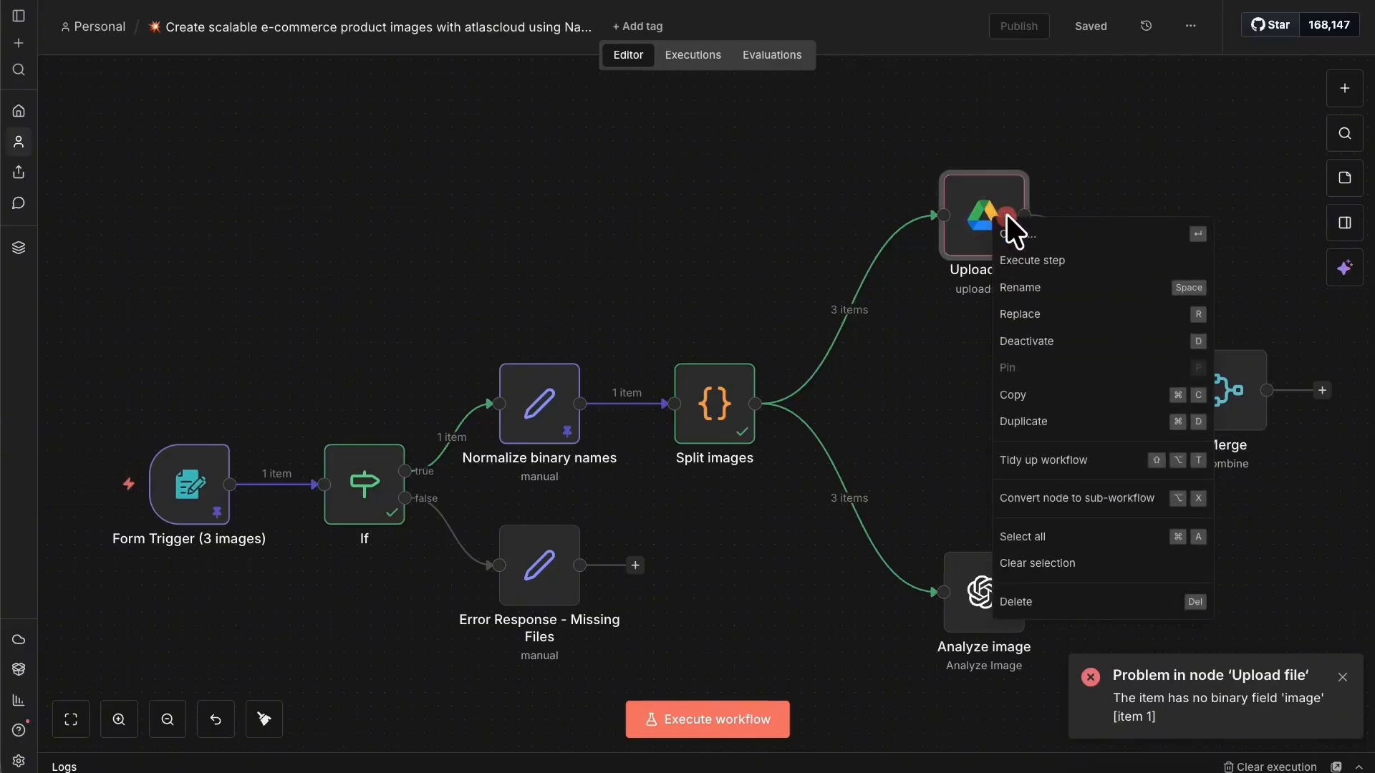
{"action": "left_click", "coordinate": [1022, 222]}
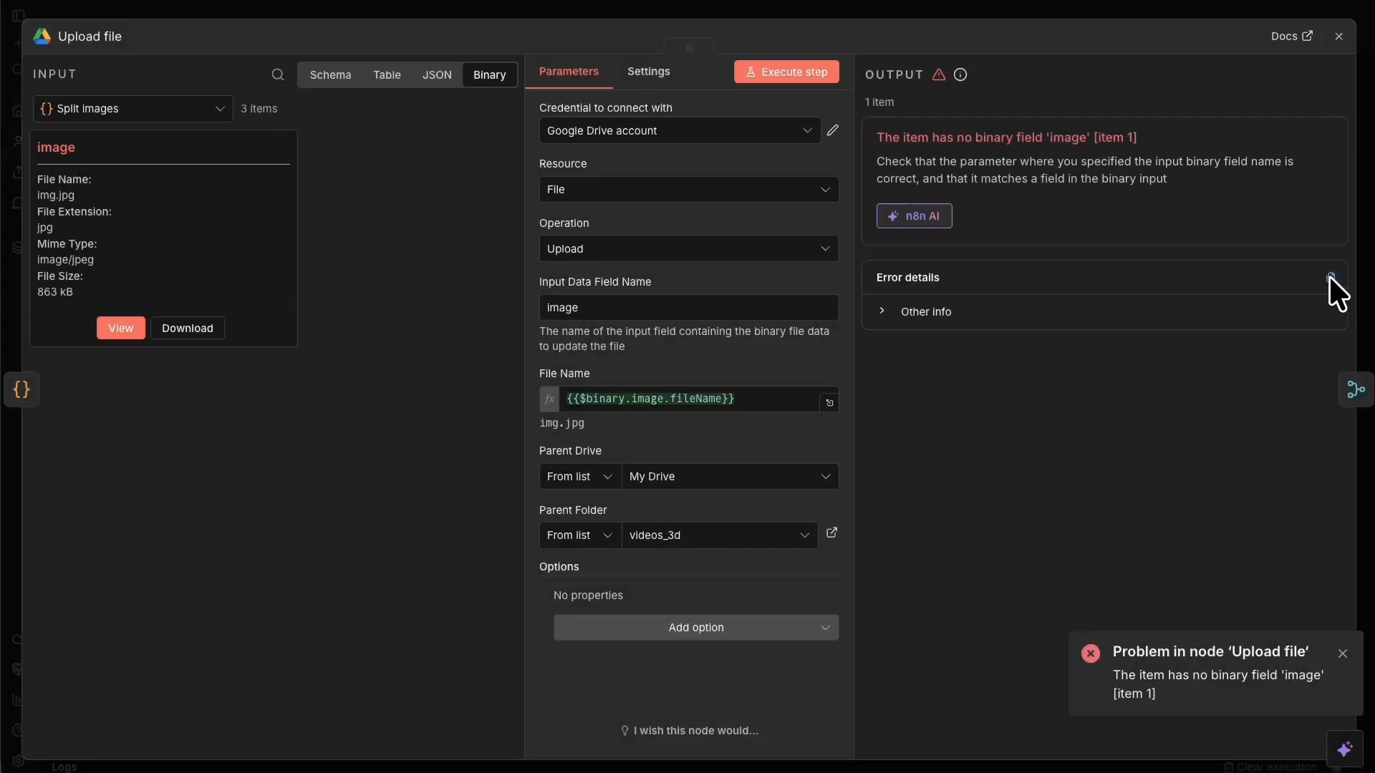
{"action": "left_click", "coordinate": [1330, 276]}
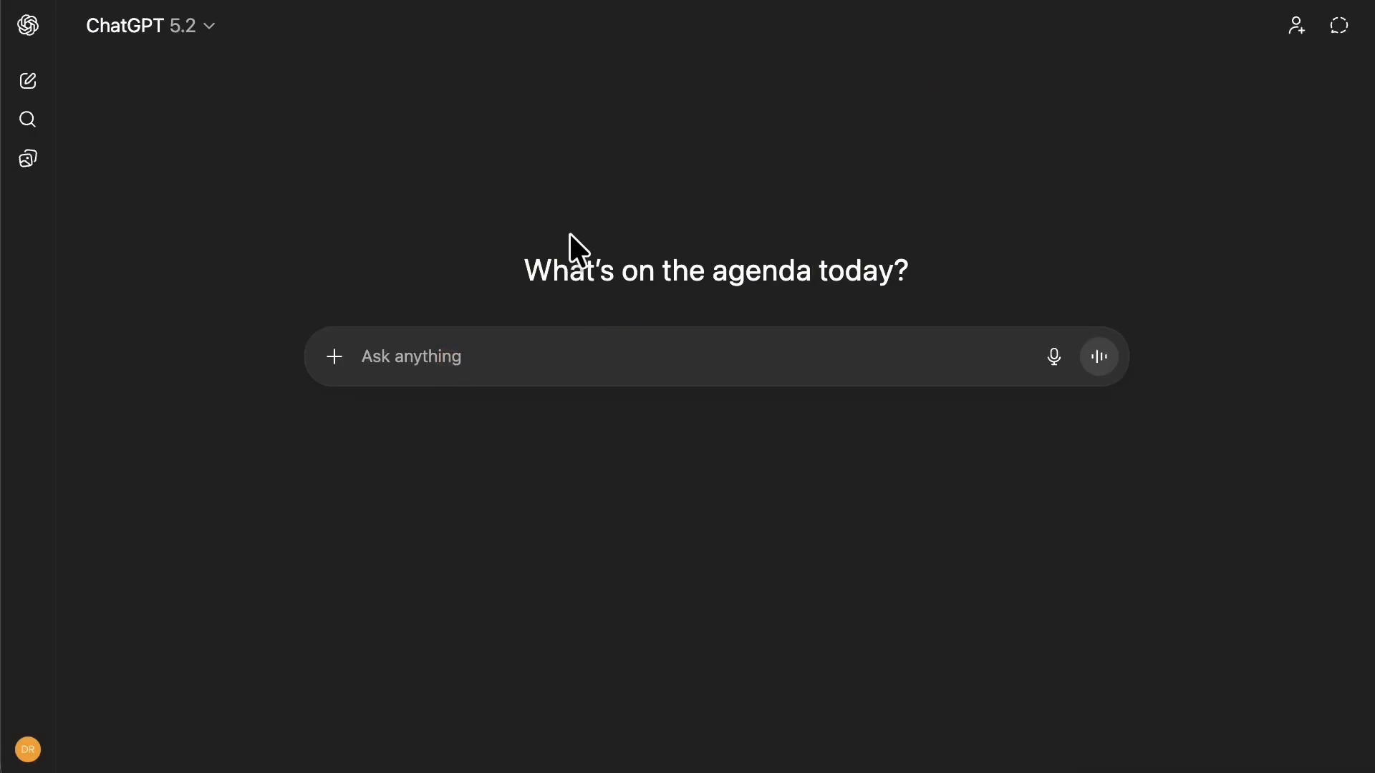
Send the Upload file error details to ChatGPT, read its reply, and screenshot the node settings.
{"action": "key", "text": "ctrl+v"}
{"action": "key", "text": "Return"}
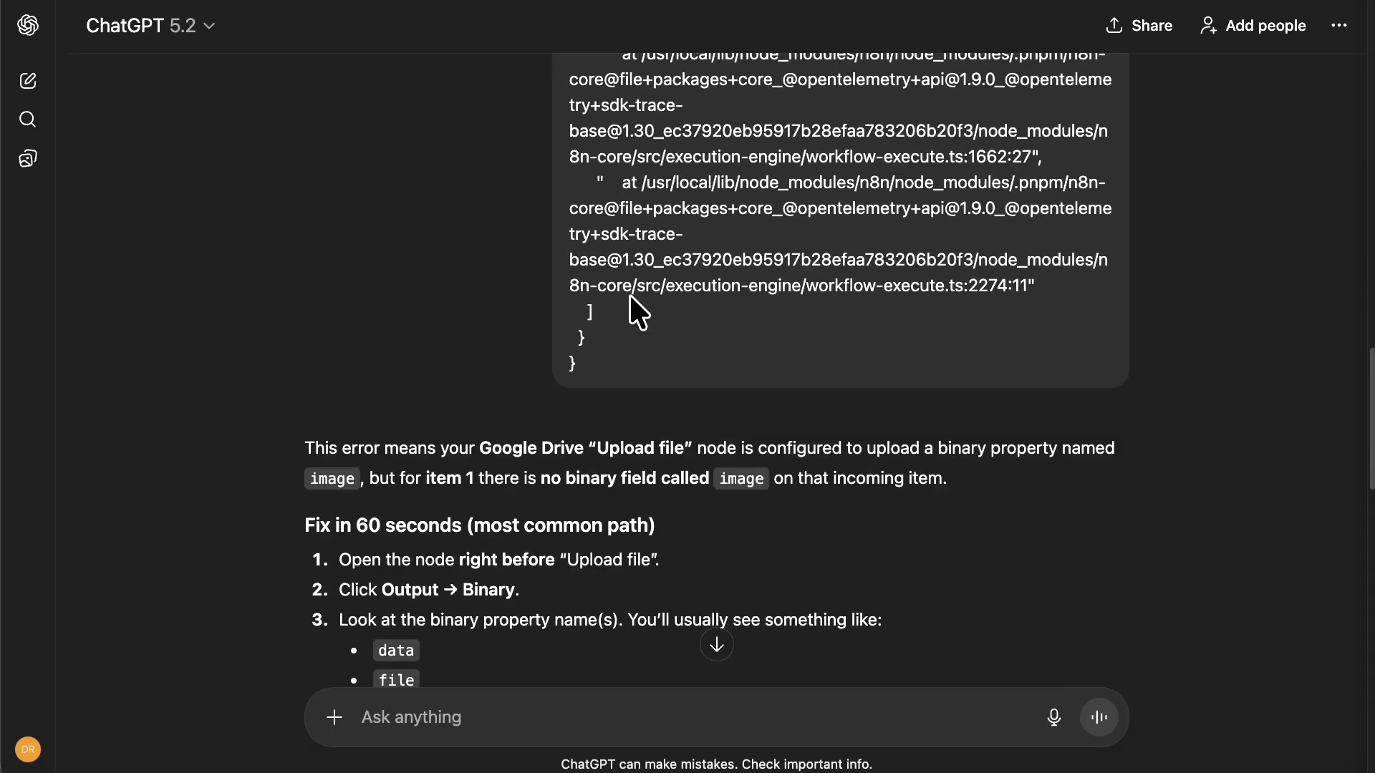
{"action": "scroll", "coordinate": [636, 303], "scroll_direction": "down", "scroll_amount": 3}
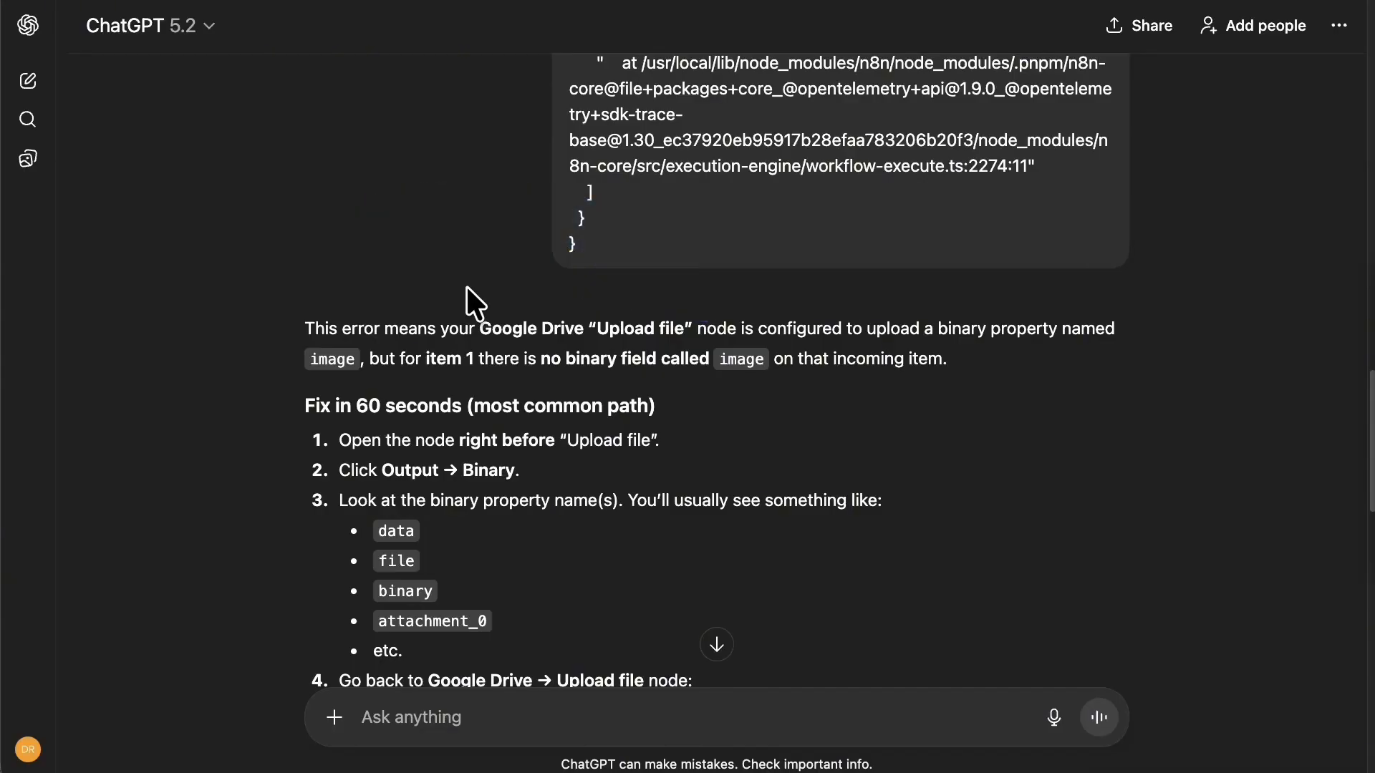
{"action": "scroll", "coordinate": [362, 329], "scroll_direction": "down", "scroll_amount": 5}
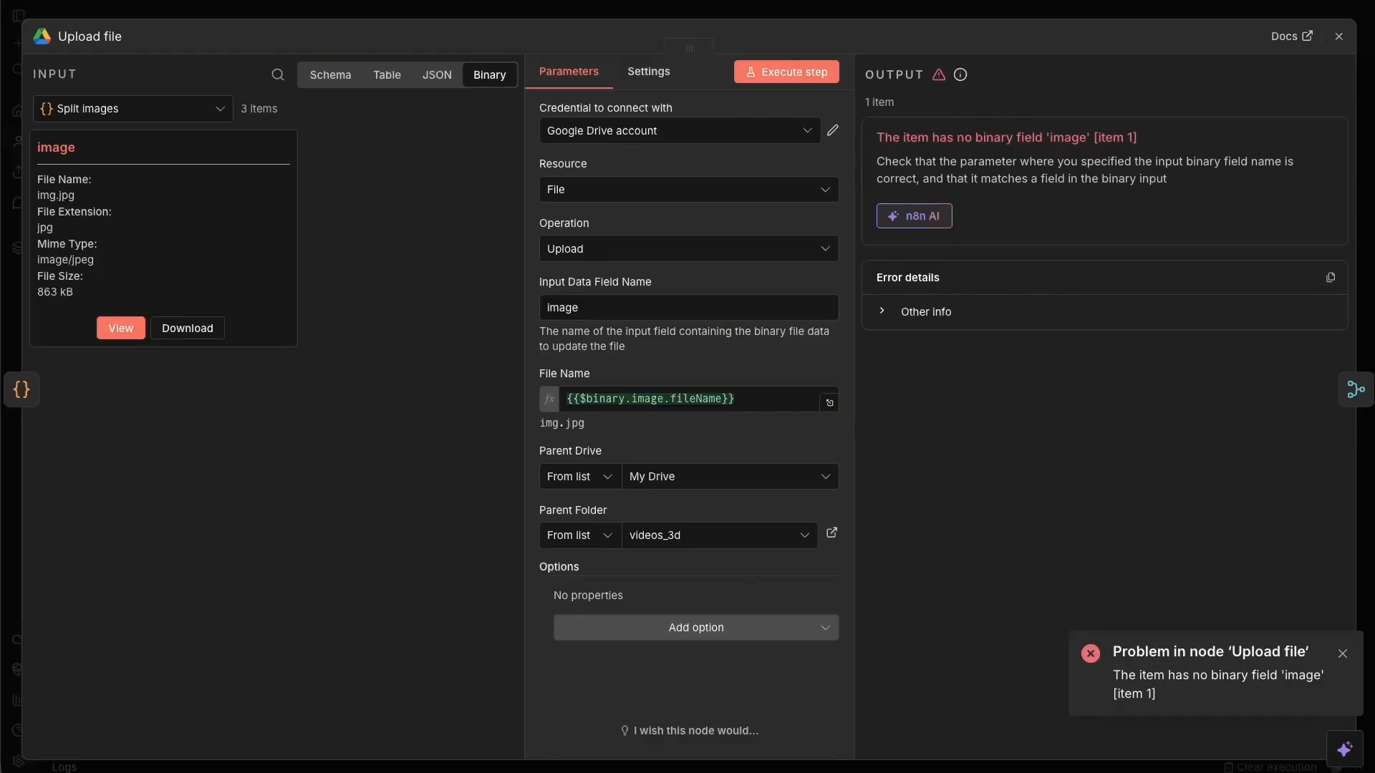
{"action": "left_click_drag", "start_coordinate": [24, 14], "coordinate": [1341, 764]}
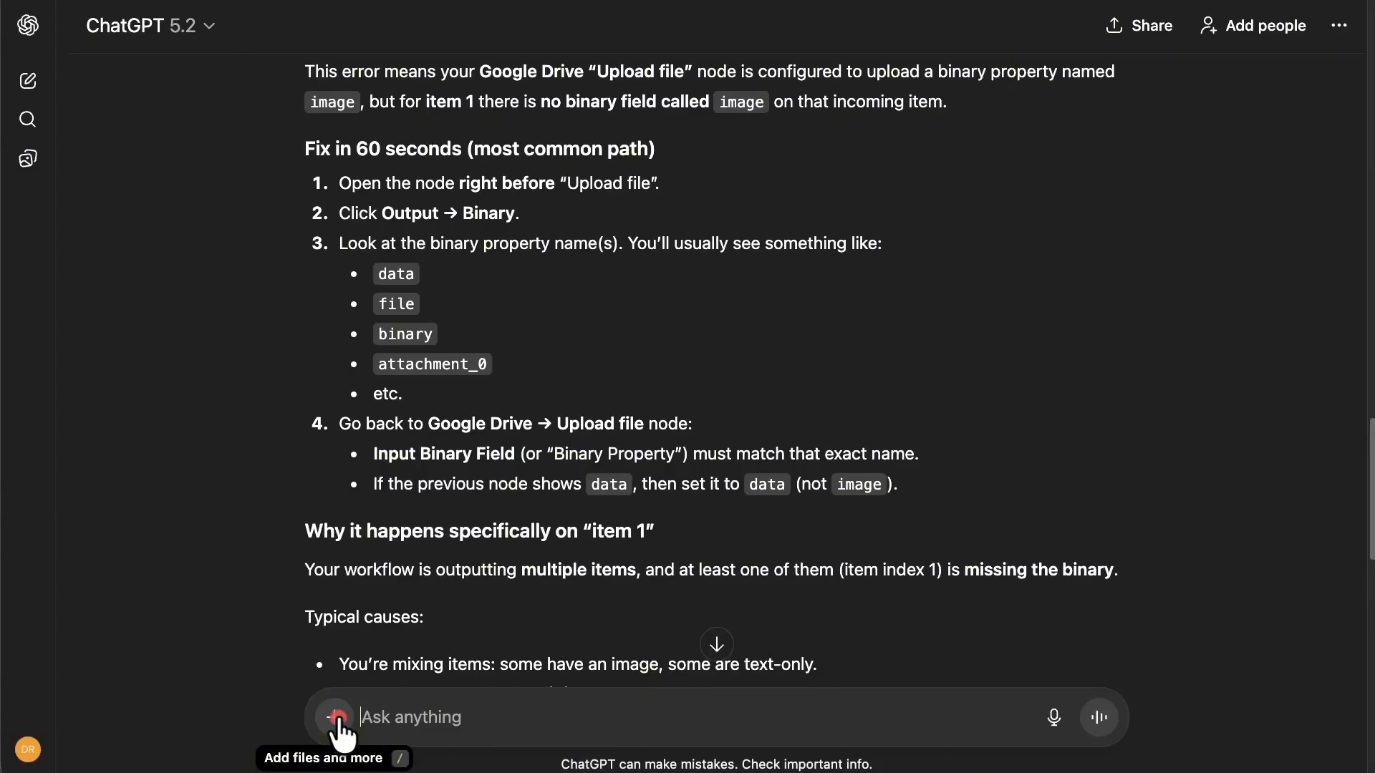
Send the Upload file screenshot to ChatGPT and review why only item 0 has binary 'image'.
{"action": "left_click", "coordinate": [335, 717]}
{"action": "left_click", "coordinate": [374, 467]}
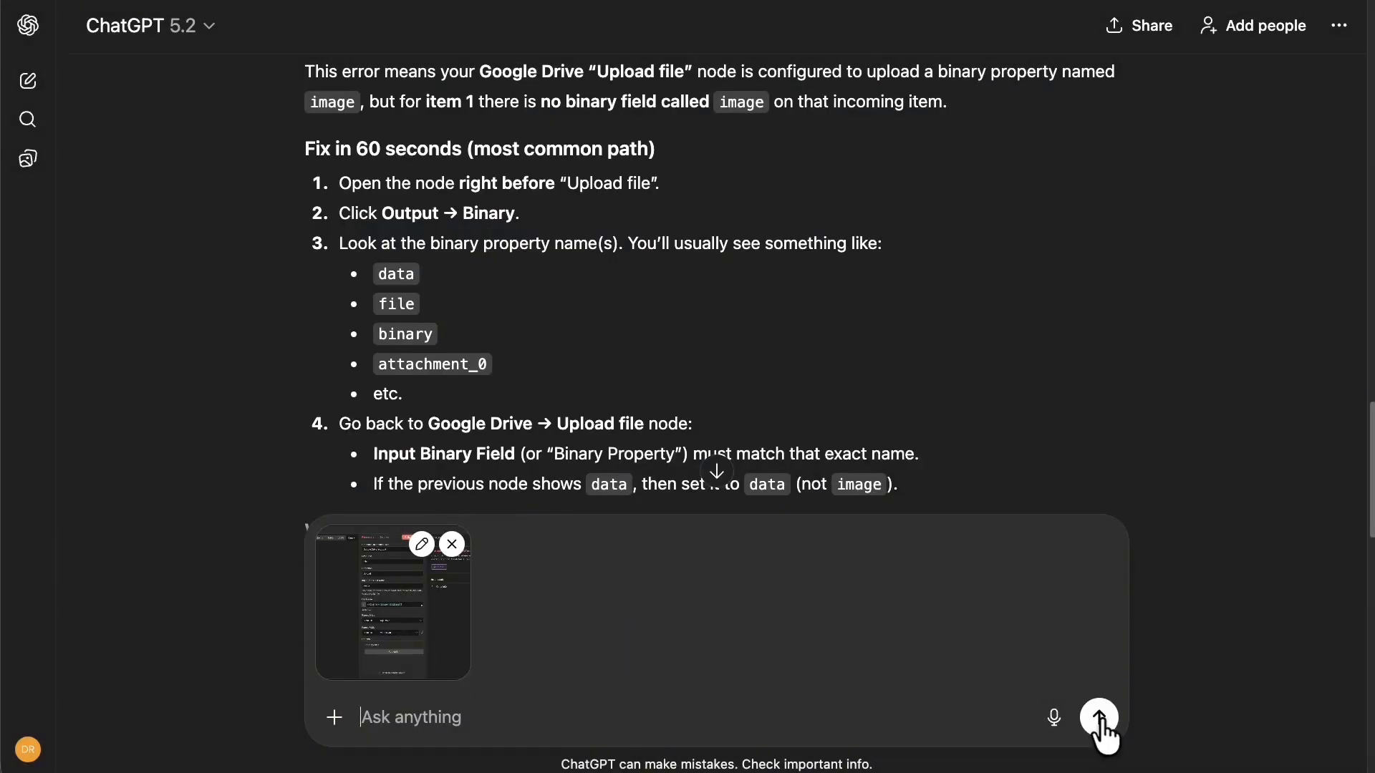
{"action": "left_click", "coordinate": [1098, 717]}
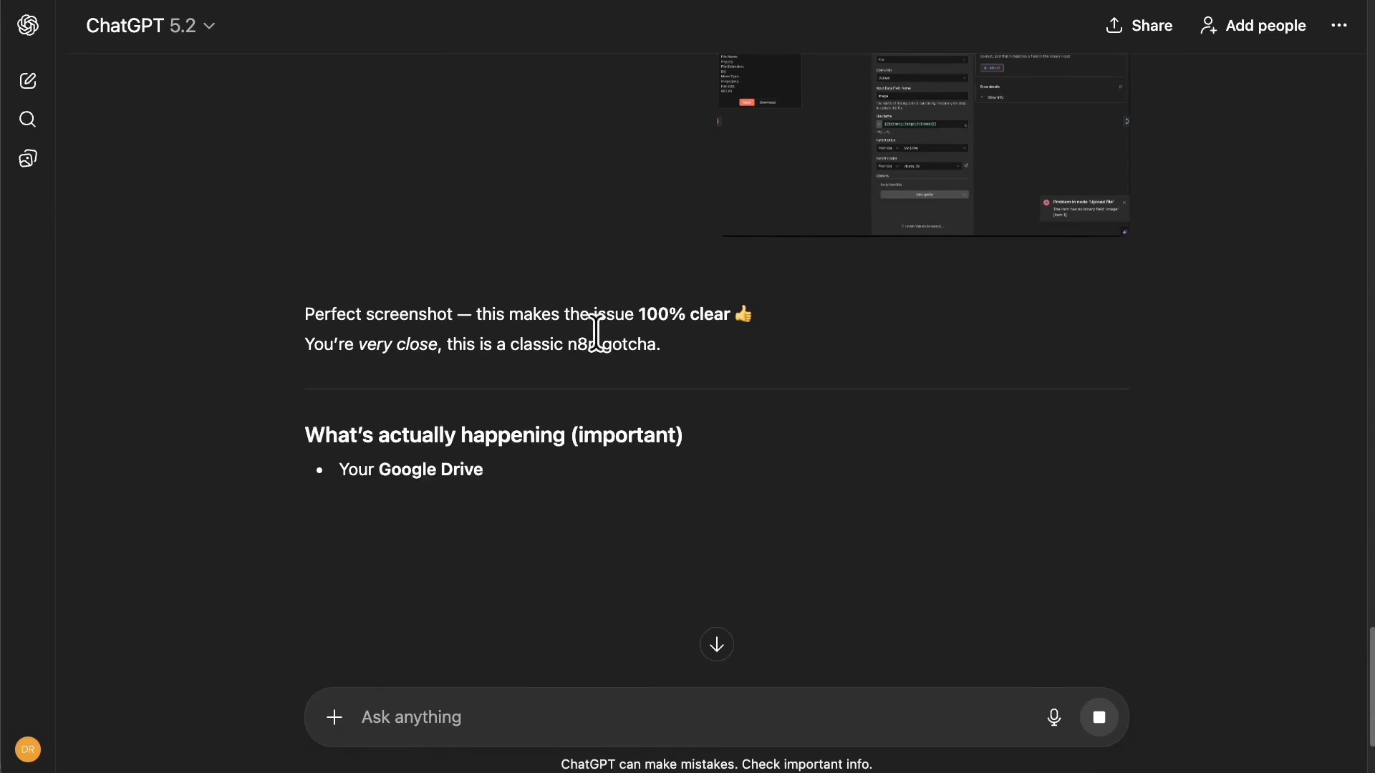
{"action": "left_click_drag", "start_coordinate": [429, 315], "coordinate": [781, 322]}
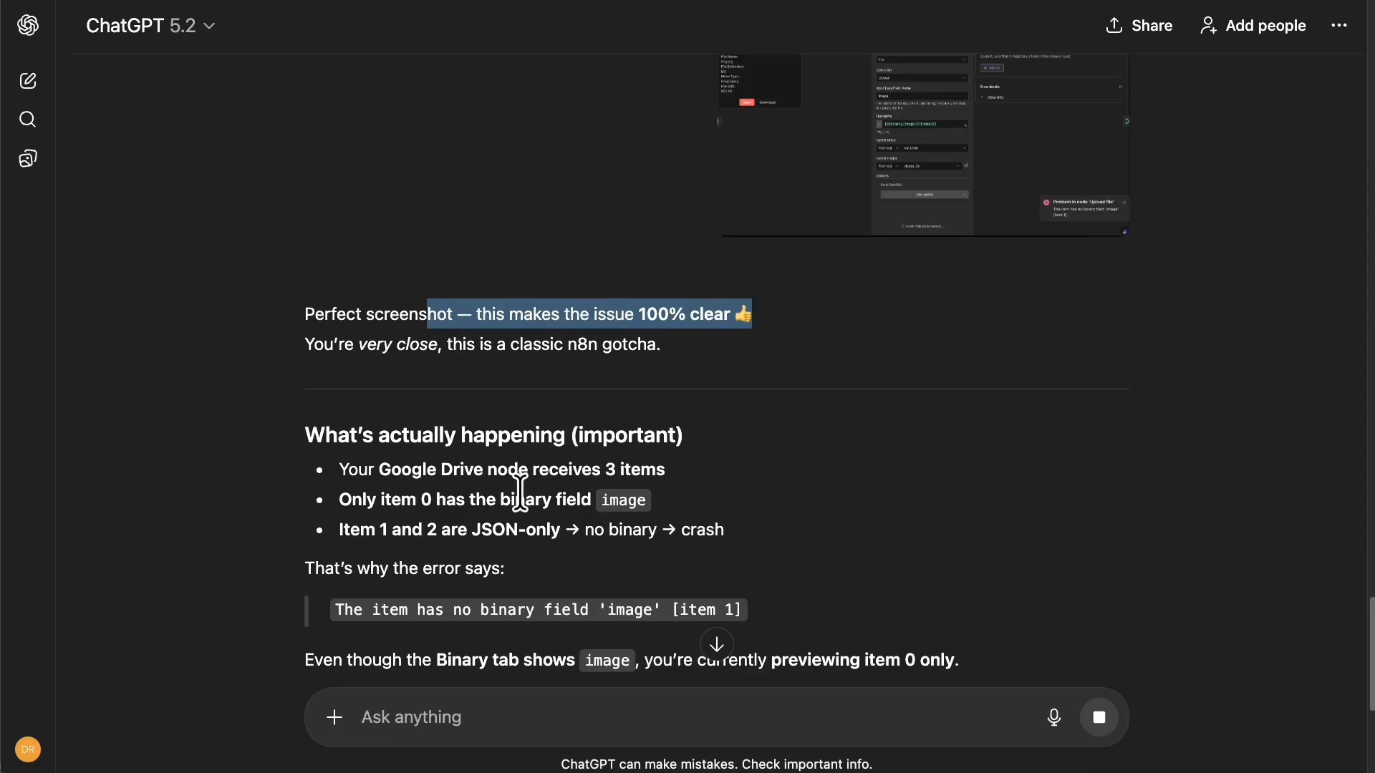
{"action": "left_click_drag", "start_coordinate": [455, 494], "coordinate": [491, 530]}
{"action": "left_click", "coordinate": [631, 531]}
{"action": "scroll", "coordinate": [802, 533], "scroll_direction": "down", "scroll_amount": 1}
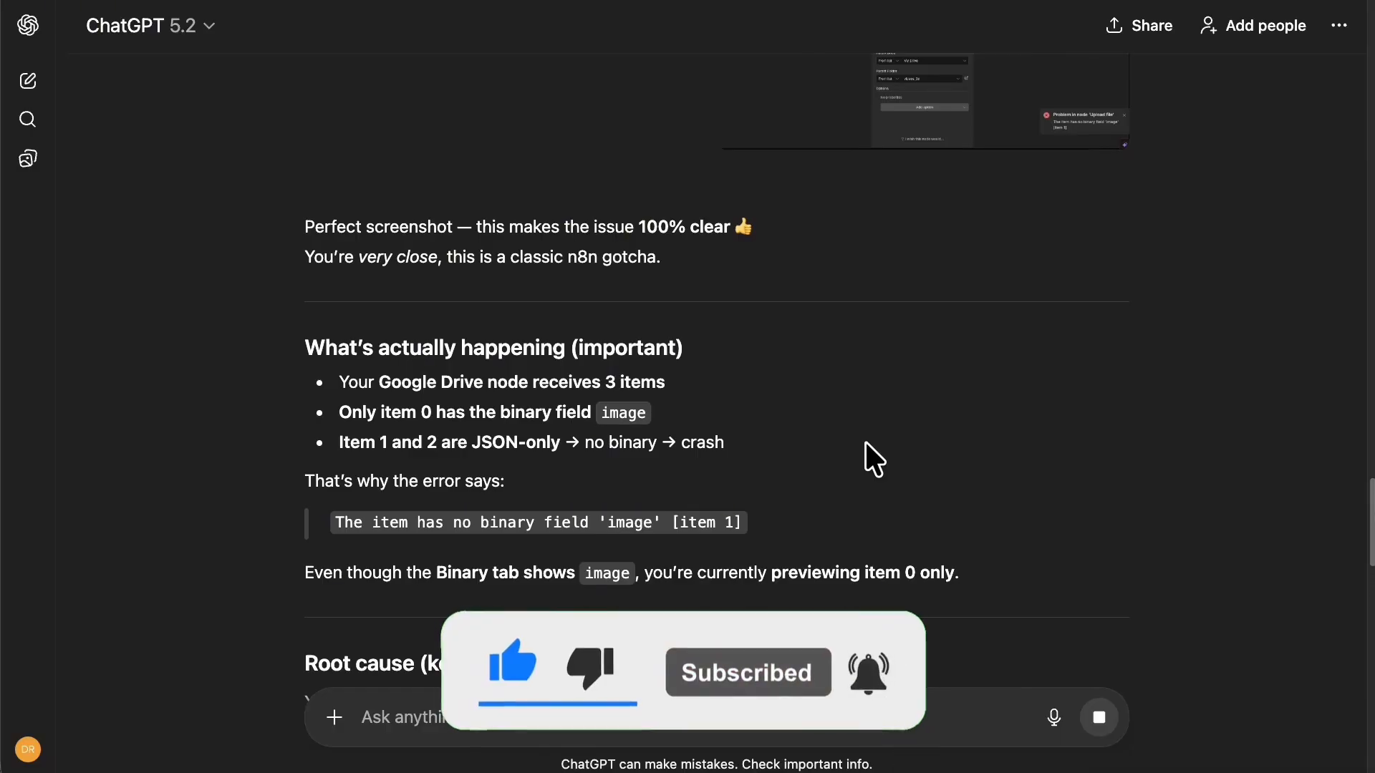
{"action": "scroll", "coordinate": [865, 444], "scroll_direction": "up", "scroll_amount": 2}
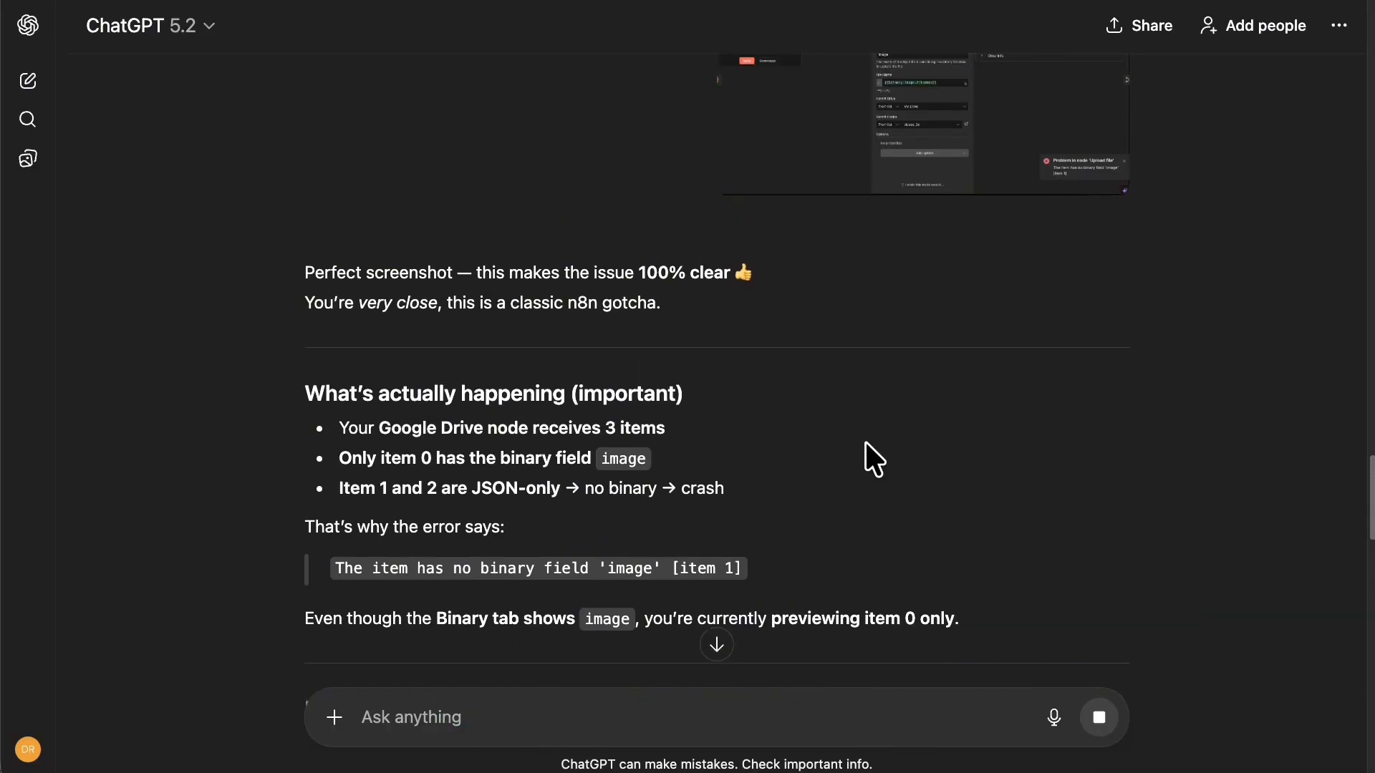
{"action": "scroll", "coordinate": [865, 441], "scroll_direction": "down", "scroll_amount": 4}
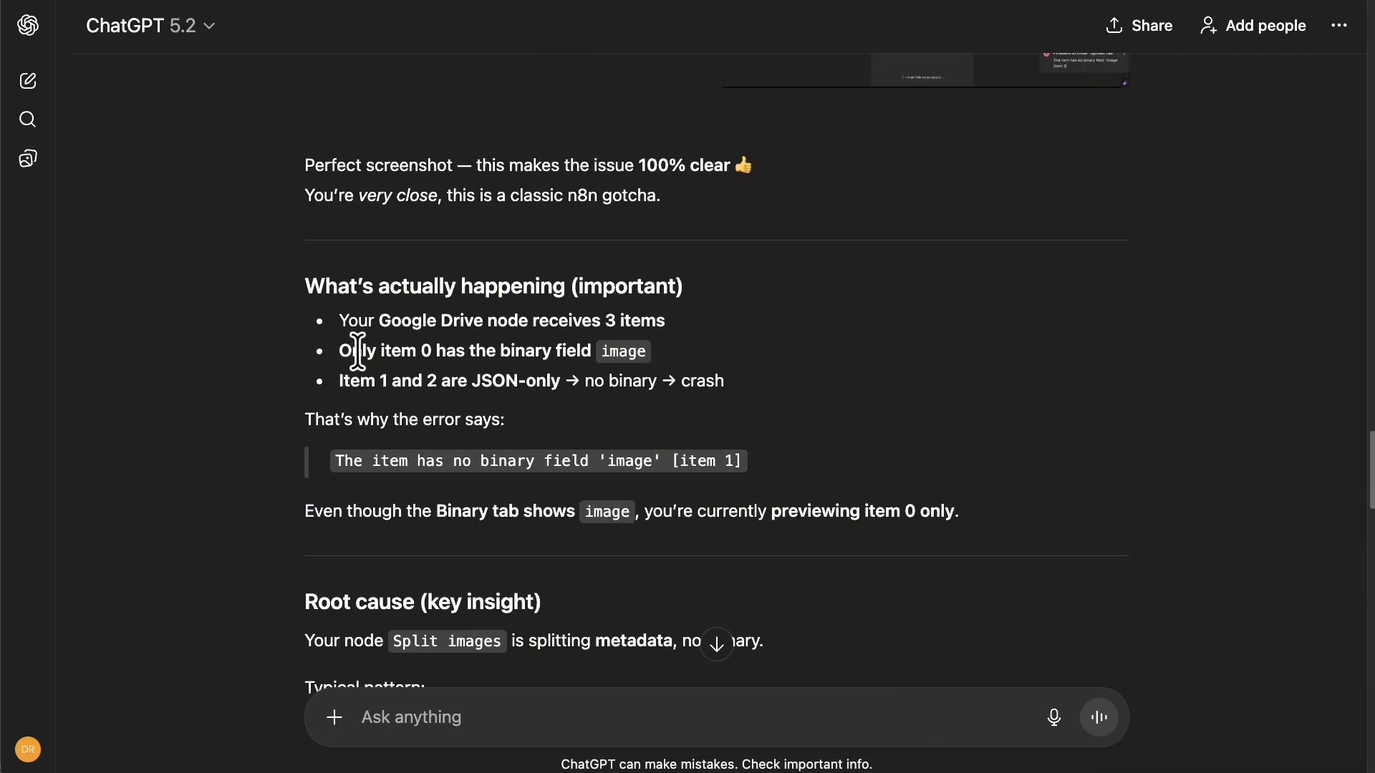
{"action": "left_click_drag", "start_coordinate": [351, 351], "coordinate": [675, 334]}
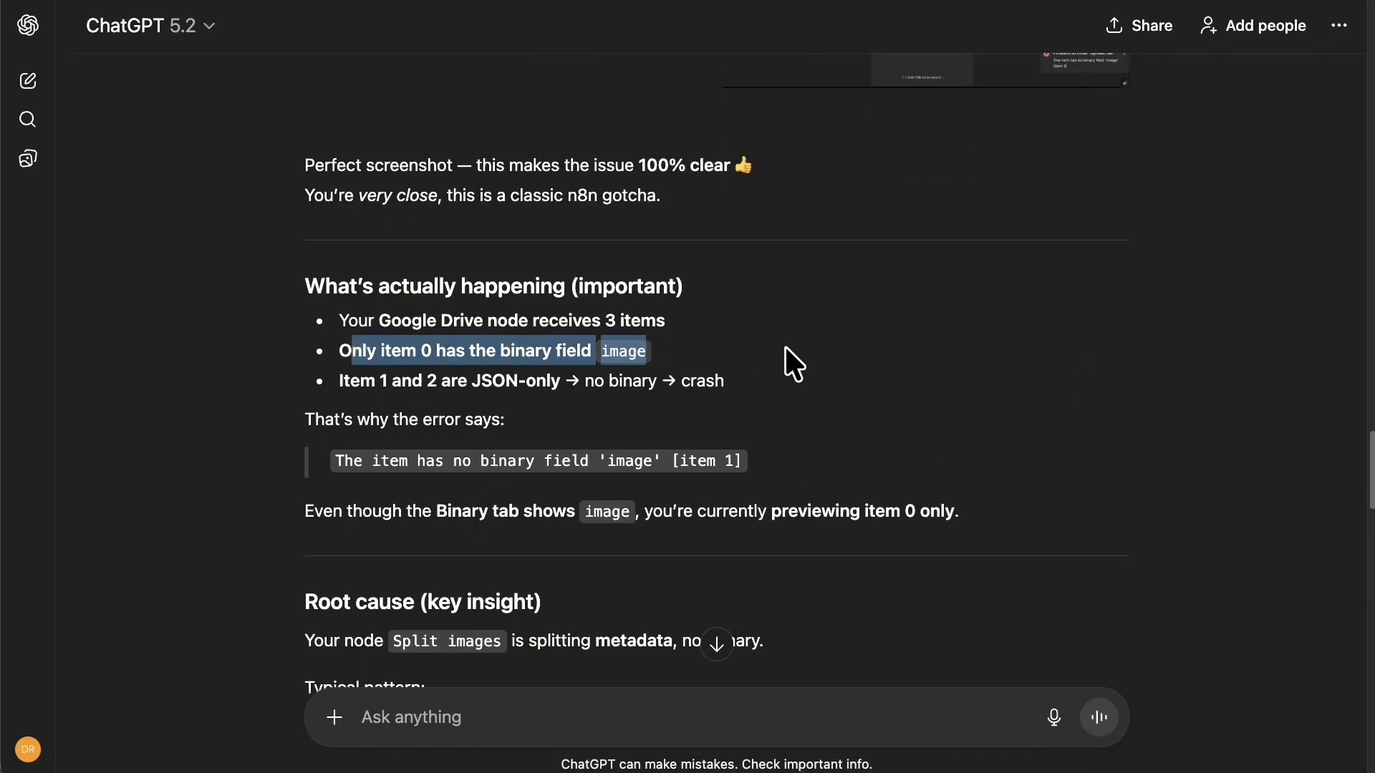
{"action": "left_click", "coordinate": [633, 357]}
{"action": "left_click_drag", "start_coordinate": [287, 362], "coordinate": [854, 386]}
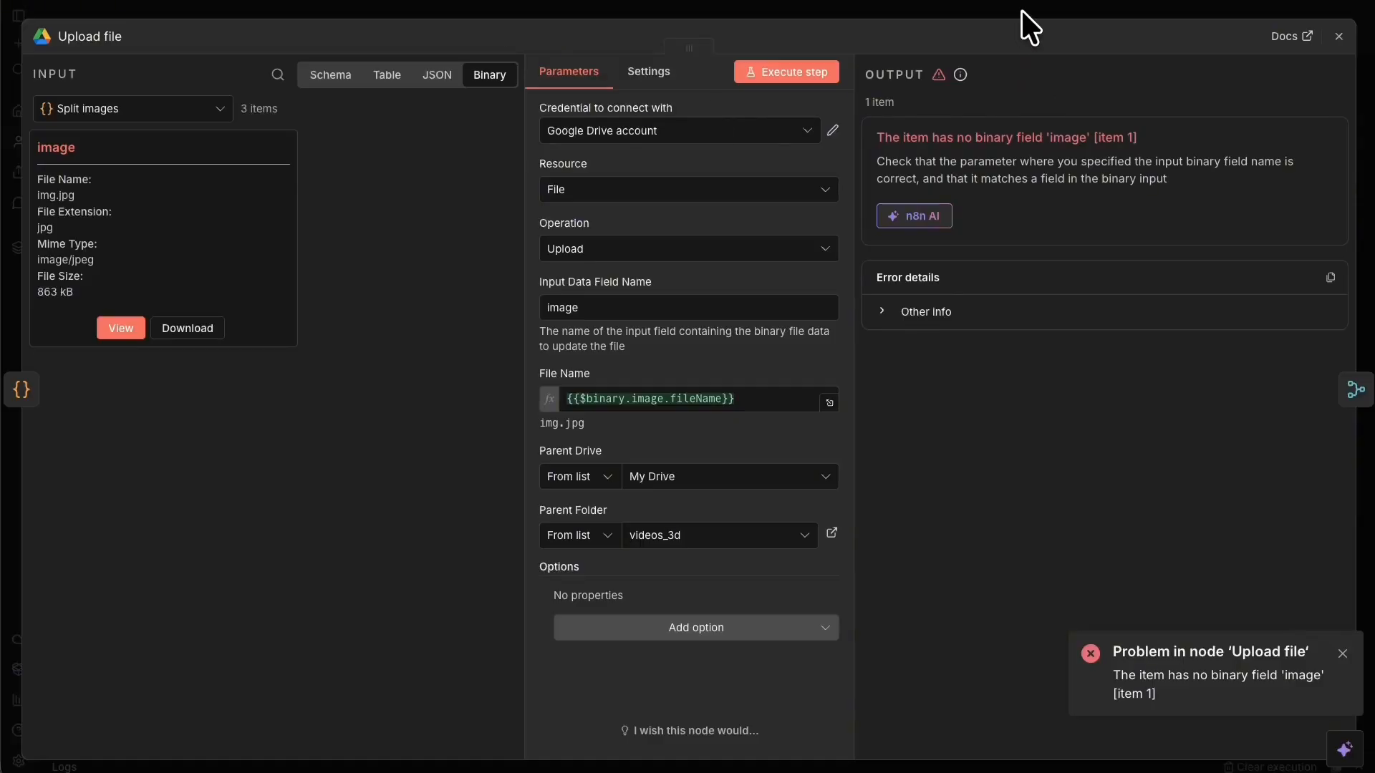
Back in n8n, unpin the Normalize binary names node's data.
{"action": "left_click", "coordinate": [1021, 10]}
{"action": "right_click", "coordinate": [527, 425]}
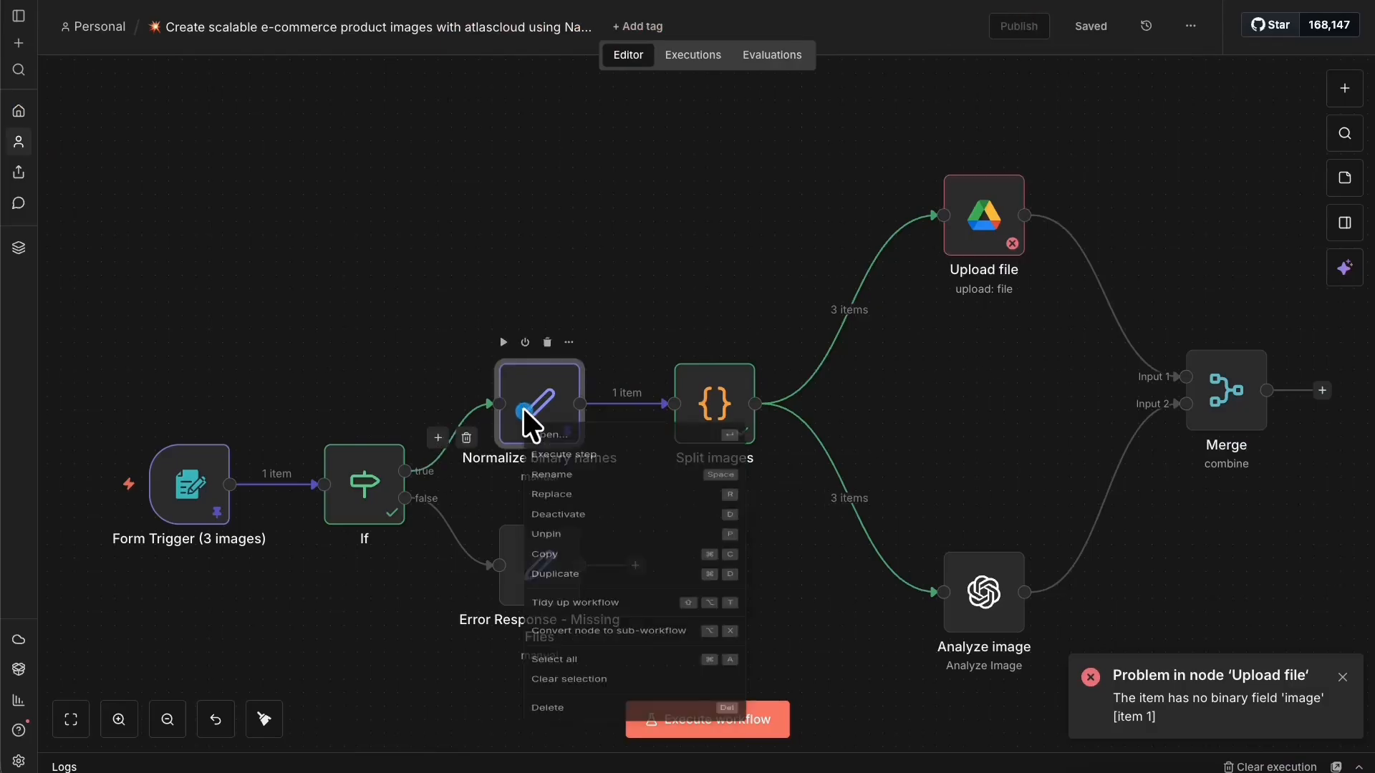
{"action": "left_click", "coordinate": [601, 582]}
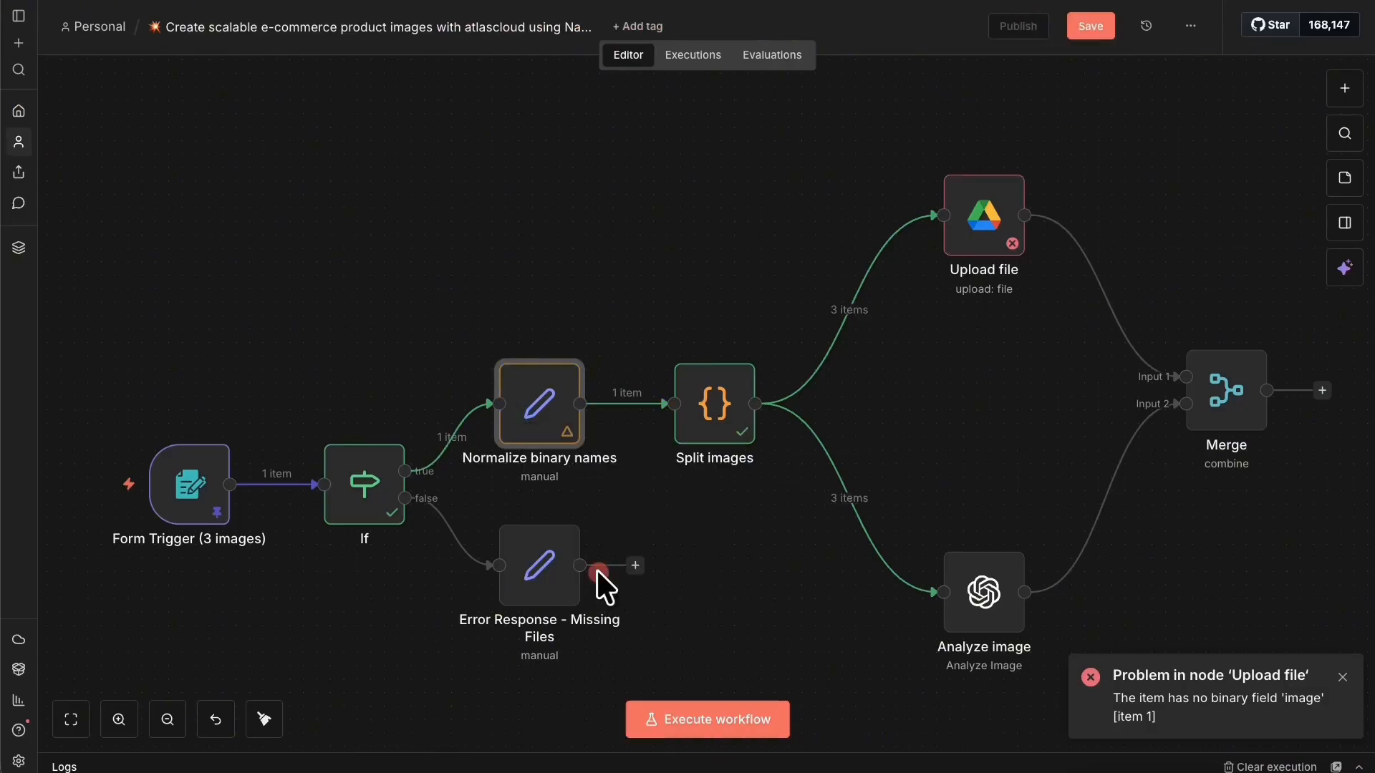
{"action": "right_click", "coordinate": [210, 493]}
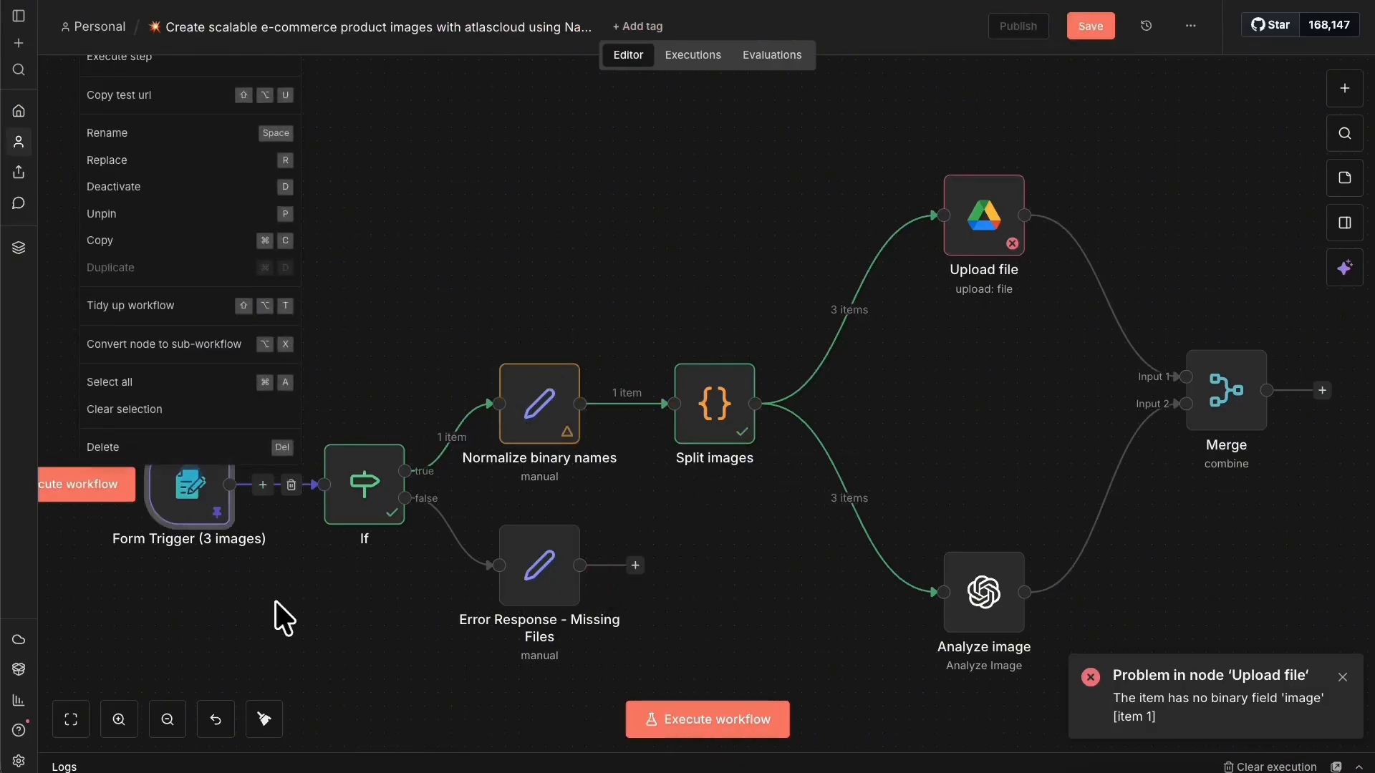
Unpin the Form Trigger's data, save the workflow, and reload the page.
{"action": "left_click", "coordinate": [615, 187]}
{"action": "scroll", "coordinate": [301, 423], "scroll_direction": "up", "scroll_amount": 2}
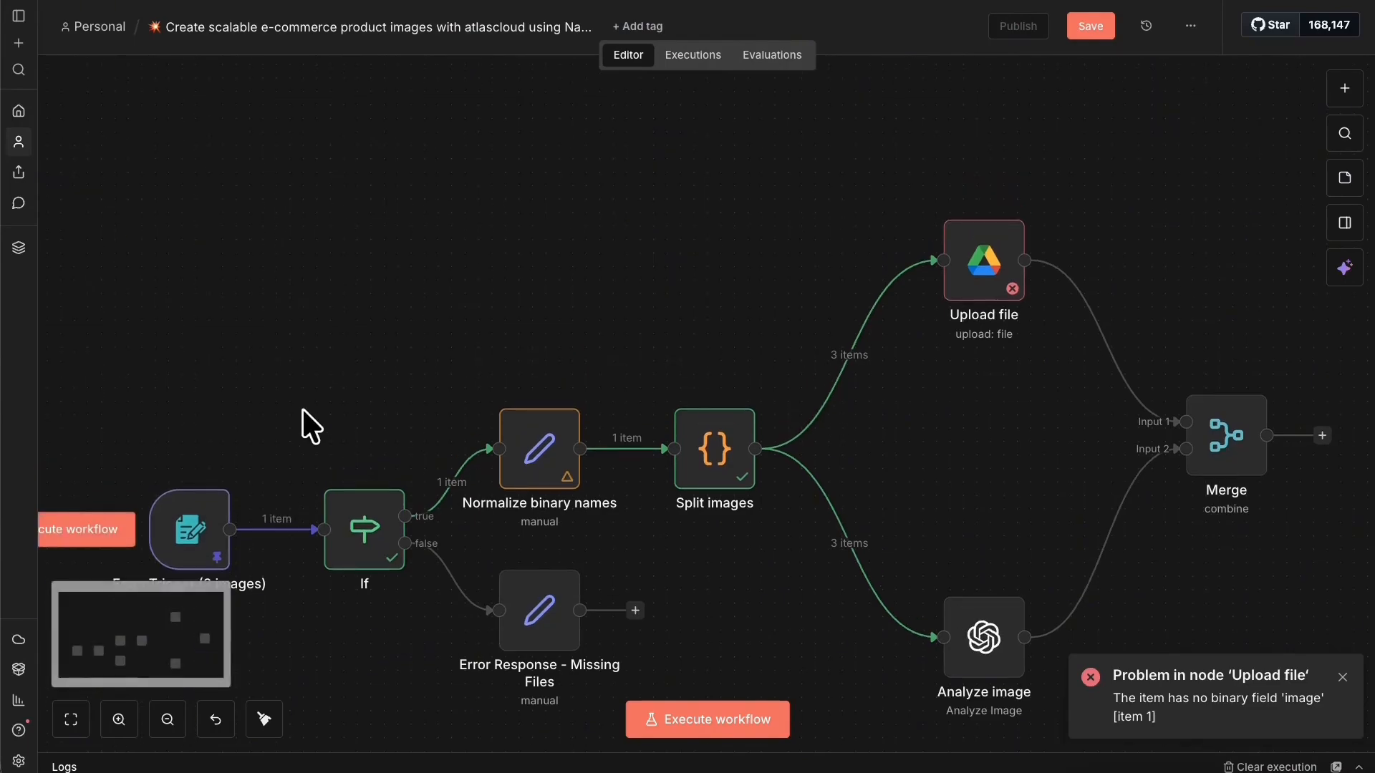
{"action": "right_click", "coordinate": [199, 538]}
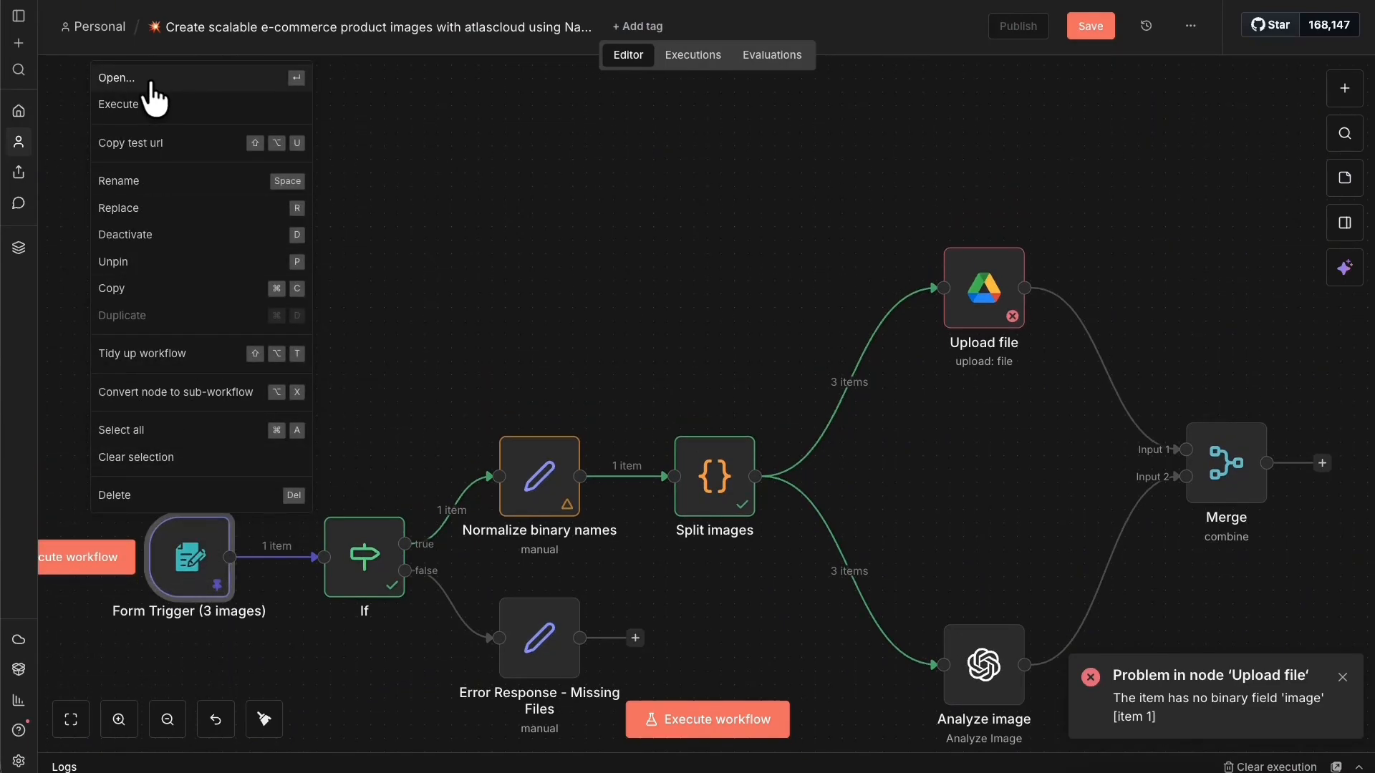
{"action": "left_click", "coordinate": [183, 262]}
{"action": "left_click", "coordinate": [1090, 26]}
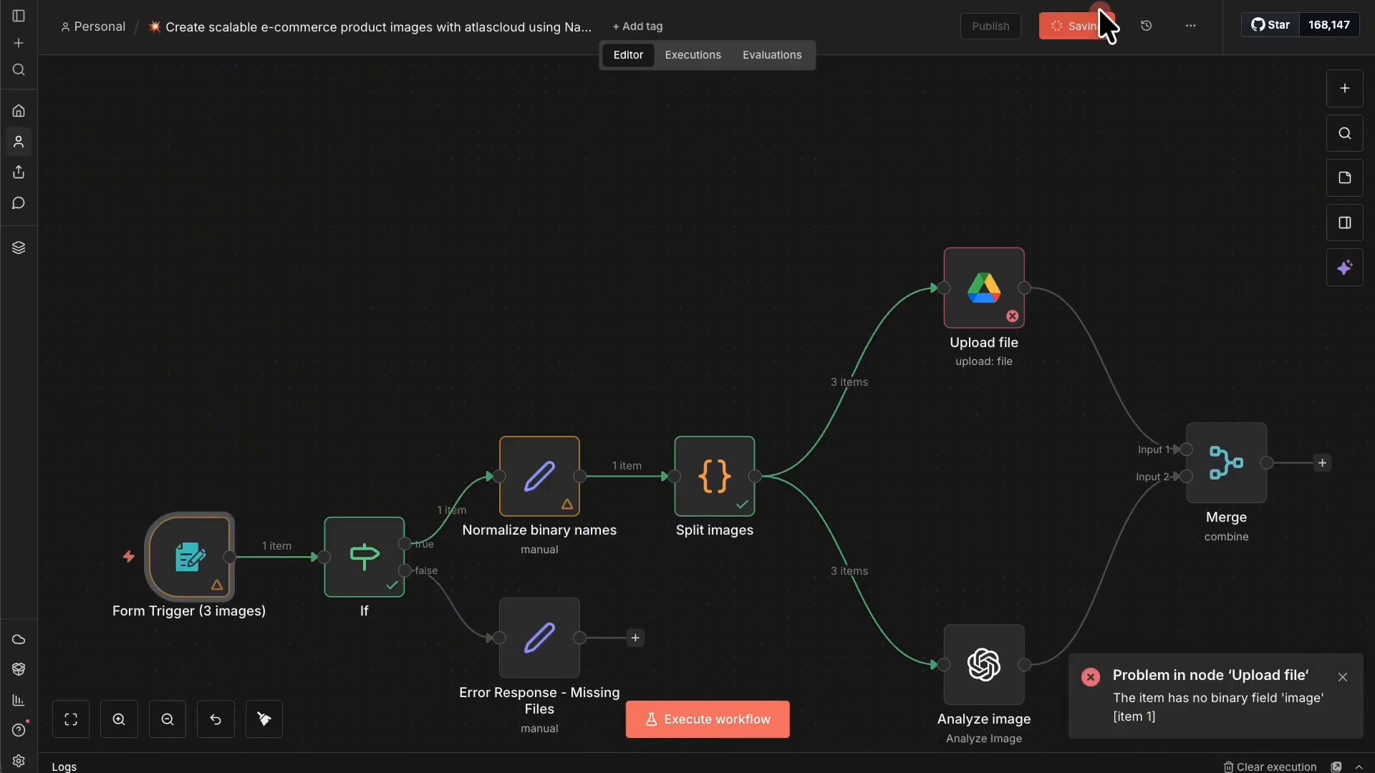
{"action": "left_click", "coordinate": [72, 1]}
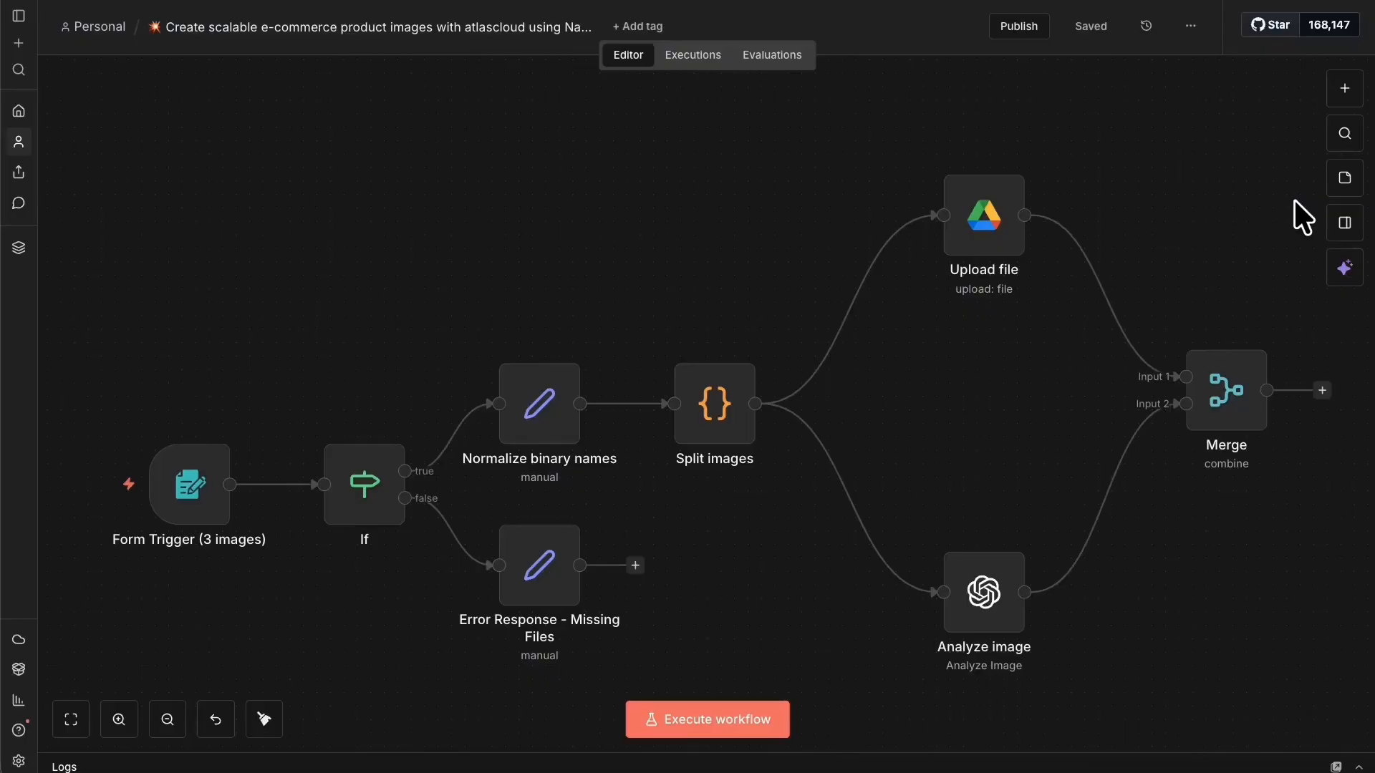
Submit the test form with img.jpg and two bag photos as Images 1–3.
{"action": "right_click", "coordinate": [177, 484]}
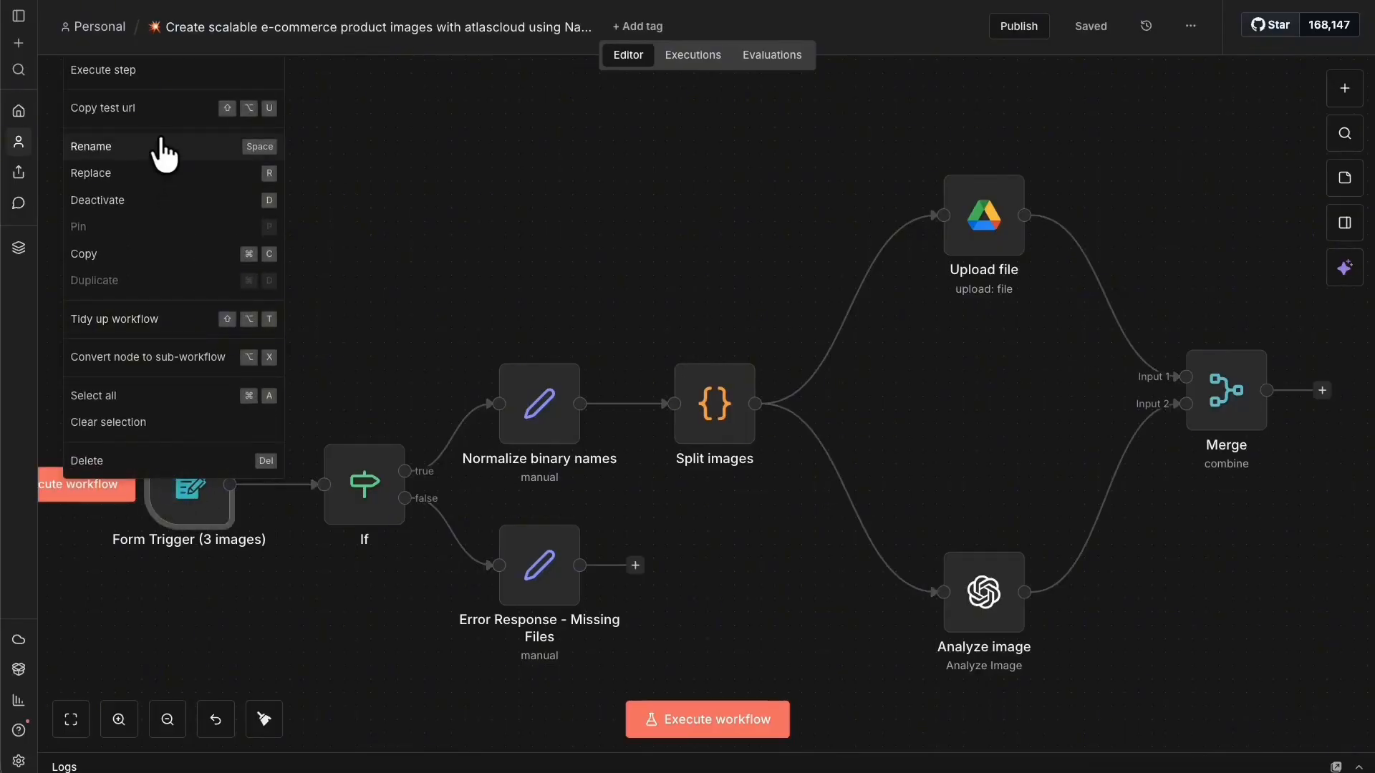
{"action": "left_click", "coordinate": [184, 76]}
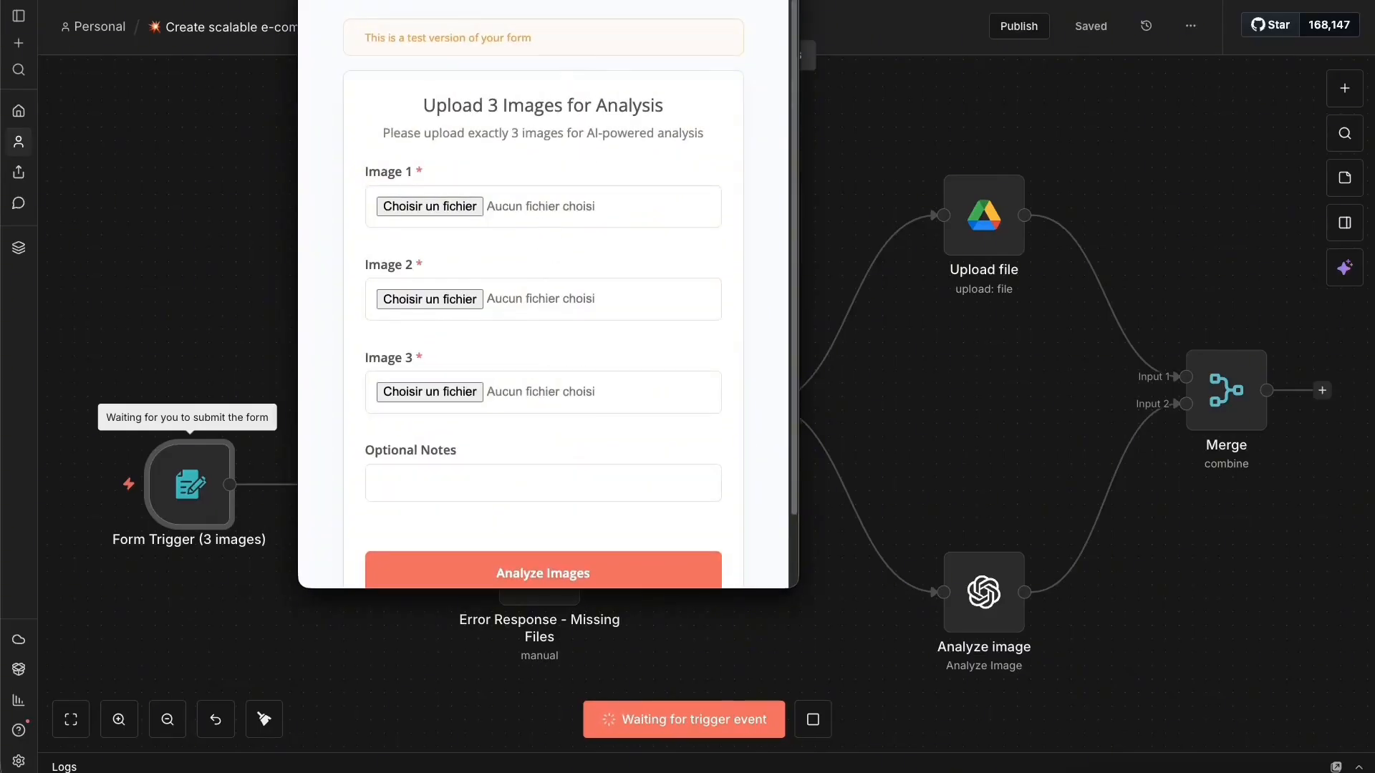
{"action": "left_click_drag", "start_coordinate": [567, 63], "coordinate": [567, 15]}
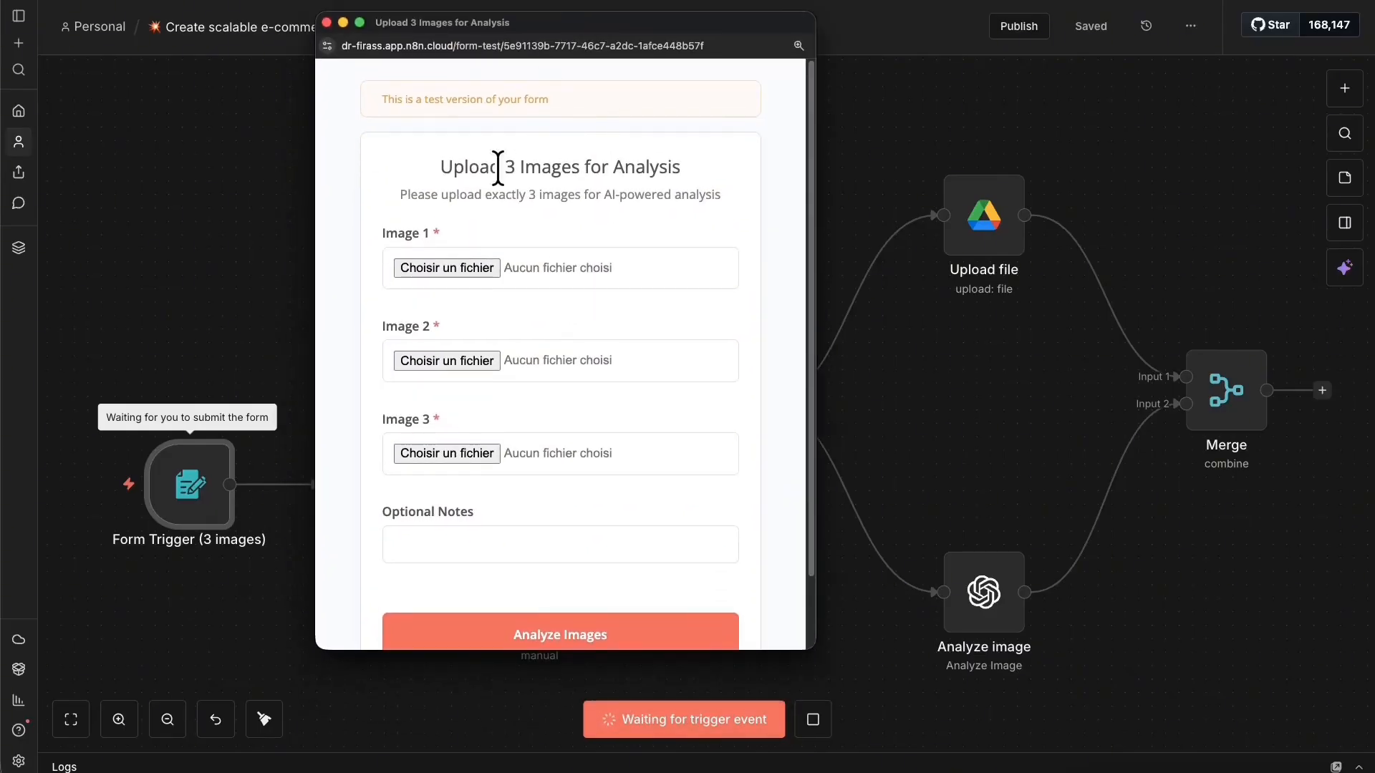
{"action": "left_click", "coordinate": [460, 262]}
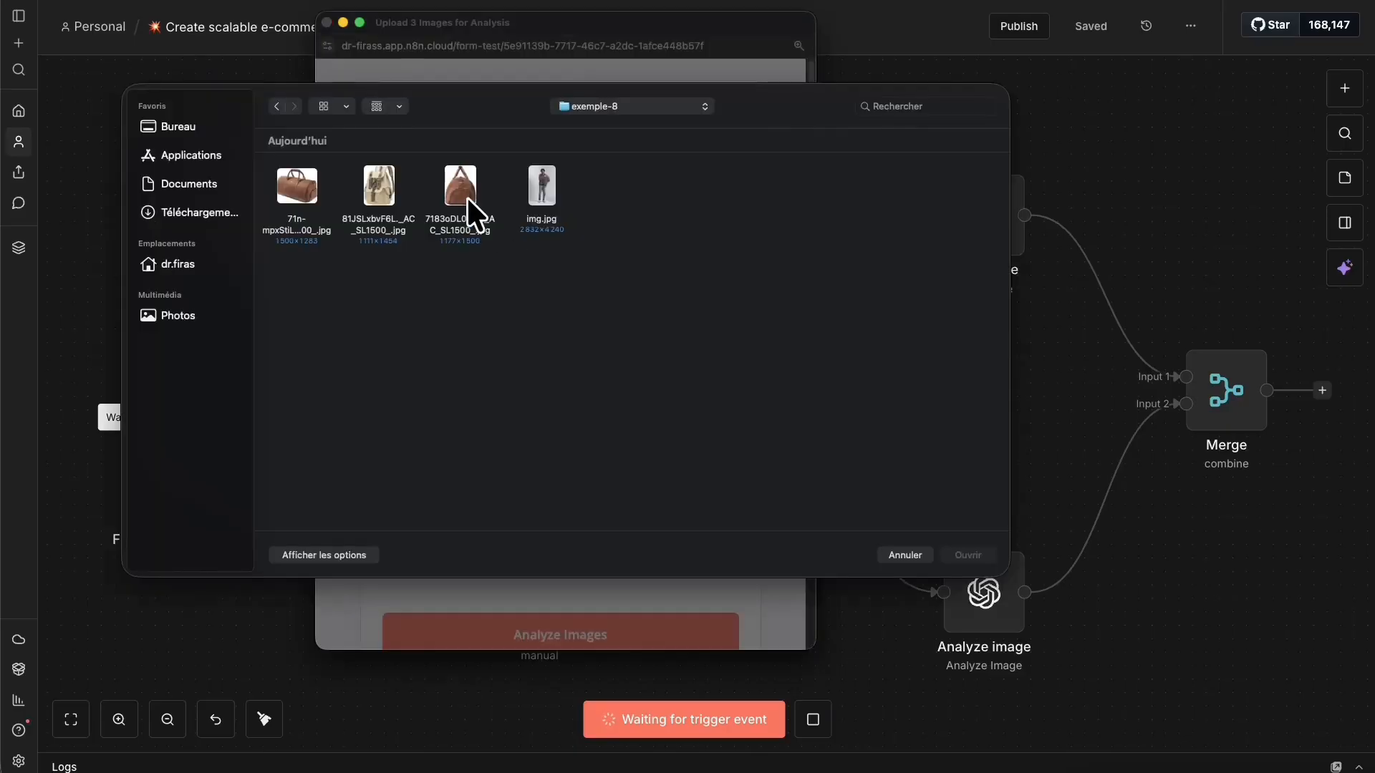
{"action": "left_click", "coordinate": [552, 186]}
{"action": "left_click", "coordinate": [968, 555]}
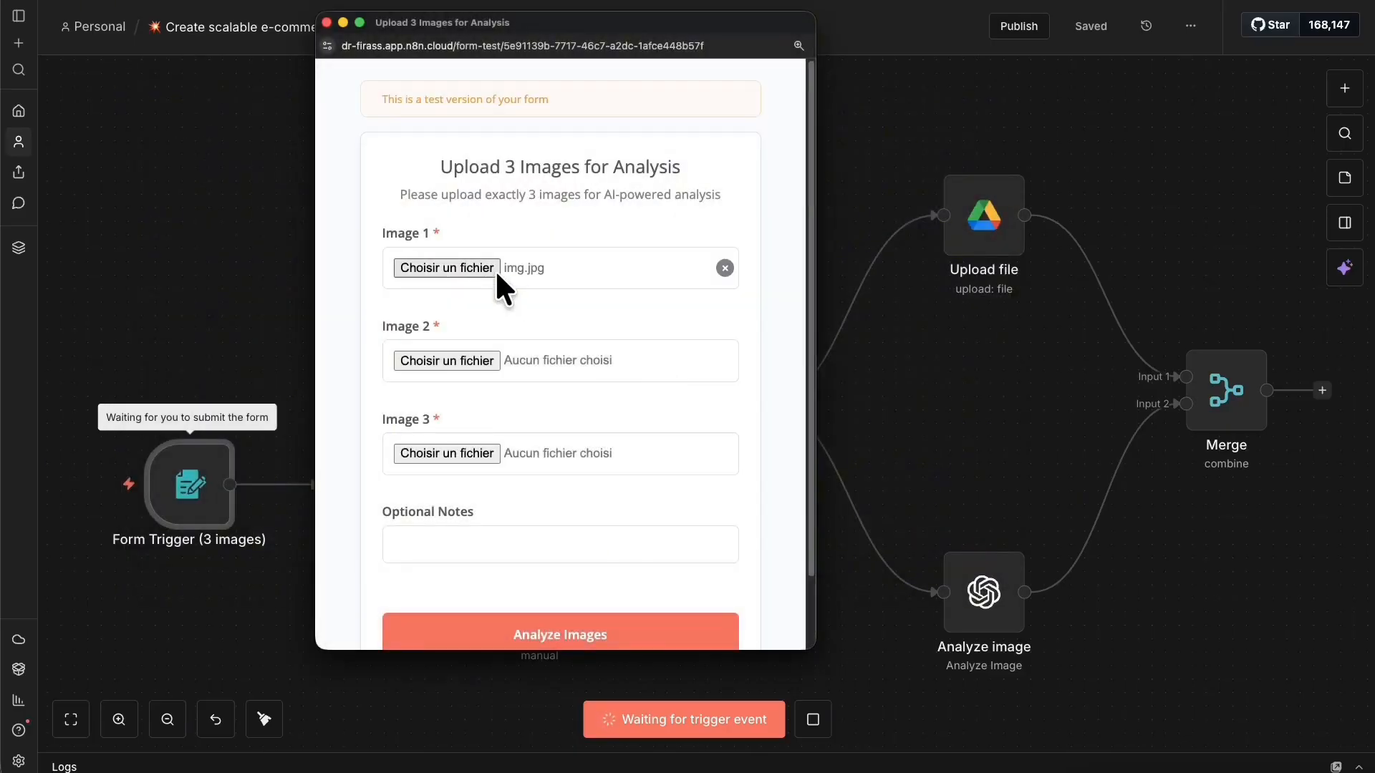
{"action": "left_click", "coordinate": [469, 360]}
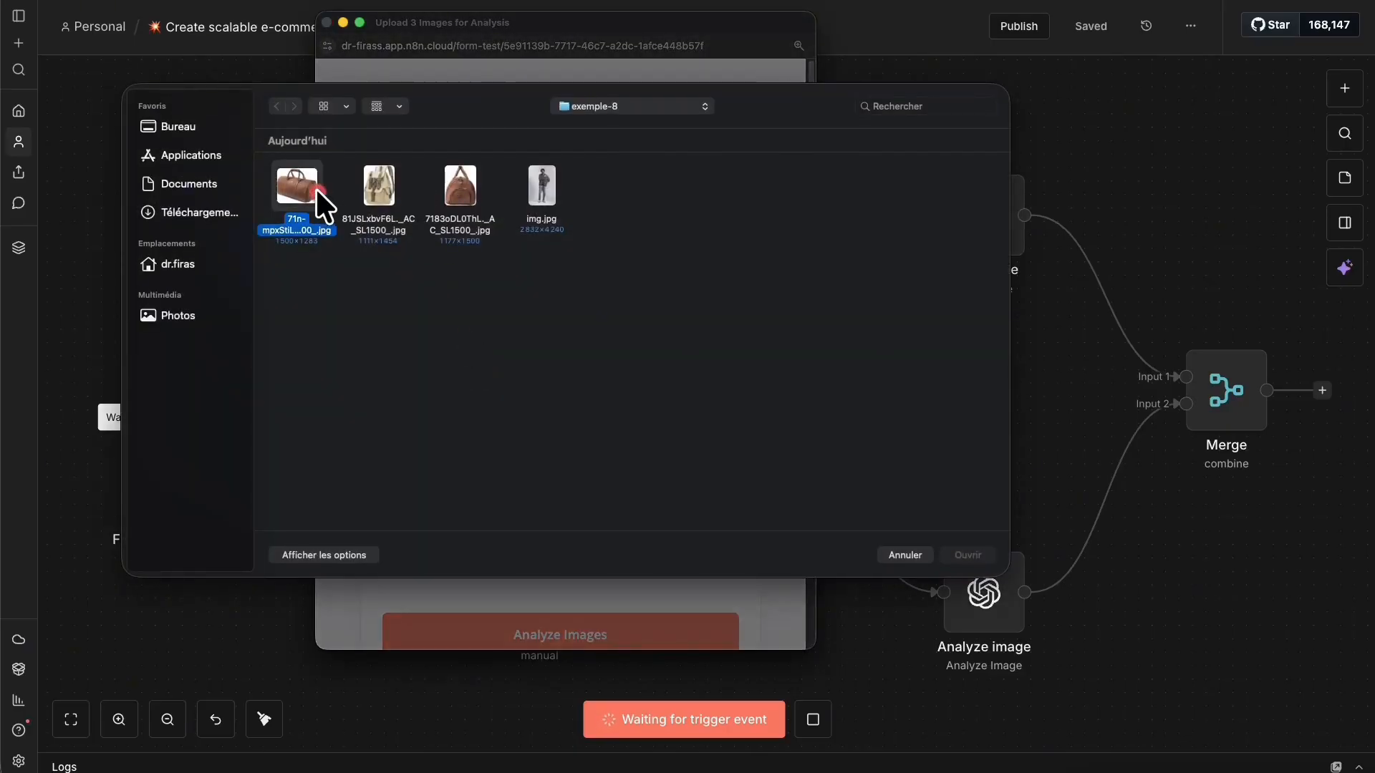
{"action": "left_click", "coordinate": [969, 555]}
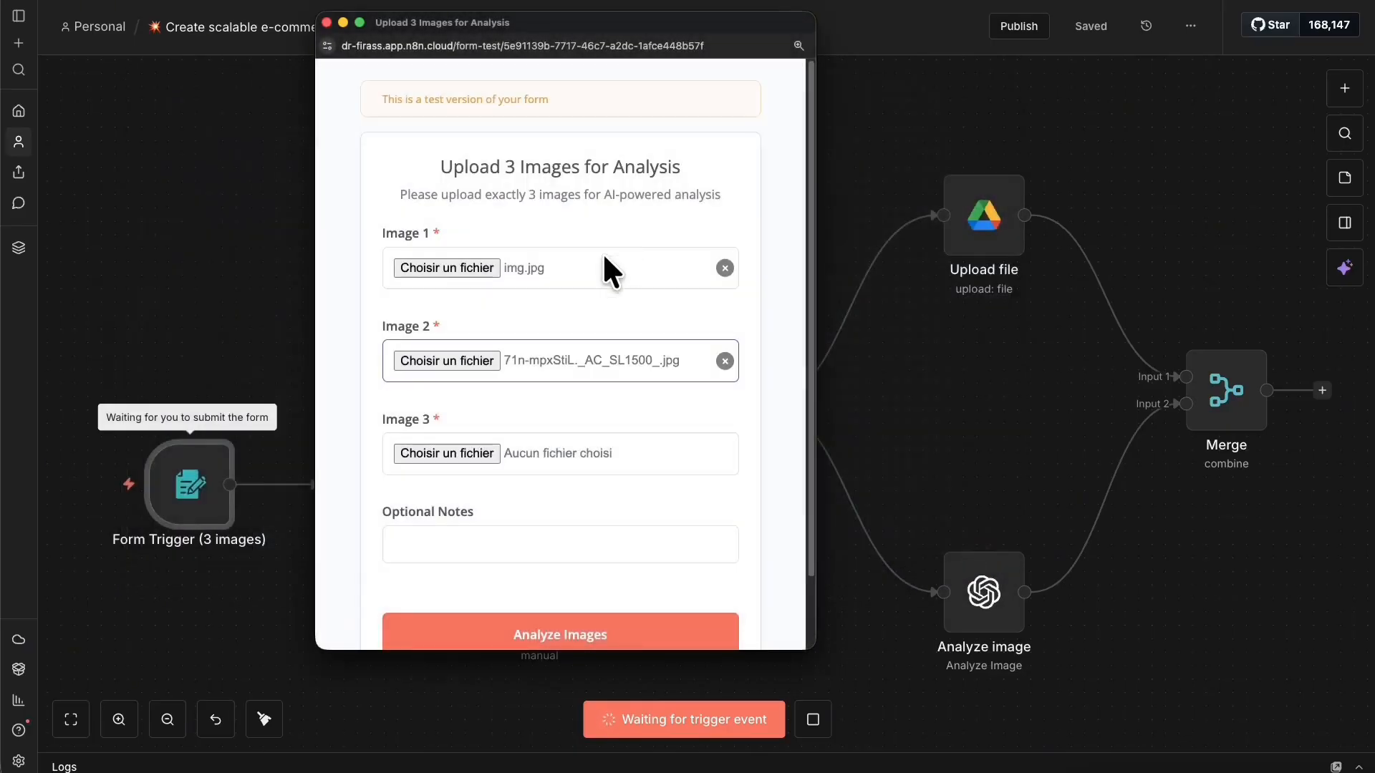
{"action": "left_click", "coordinate": [462, 454]}
{"action": "left_click", "coordinate": [473, 216]}
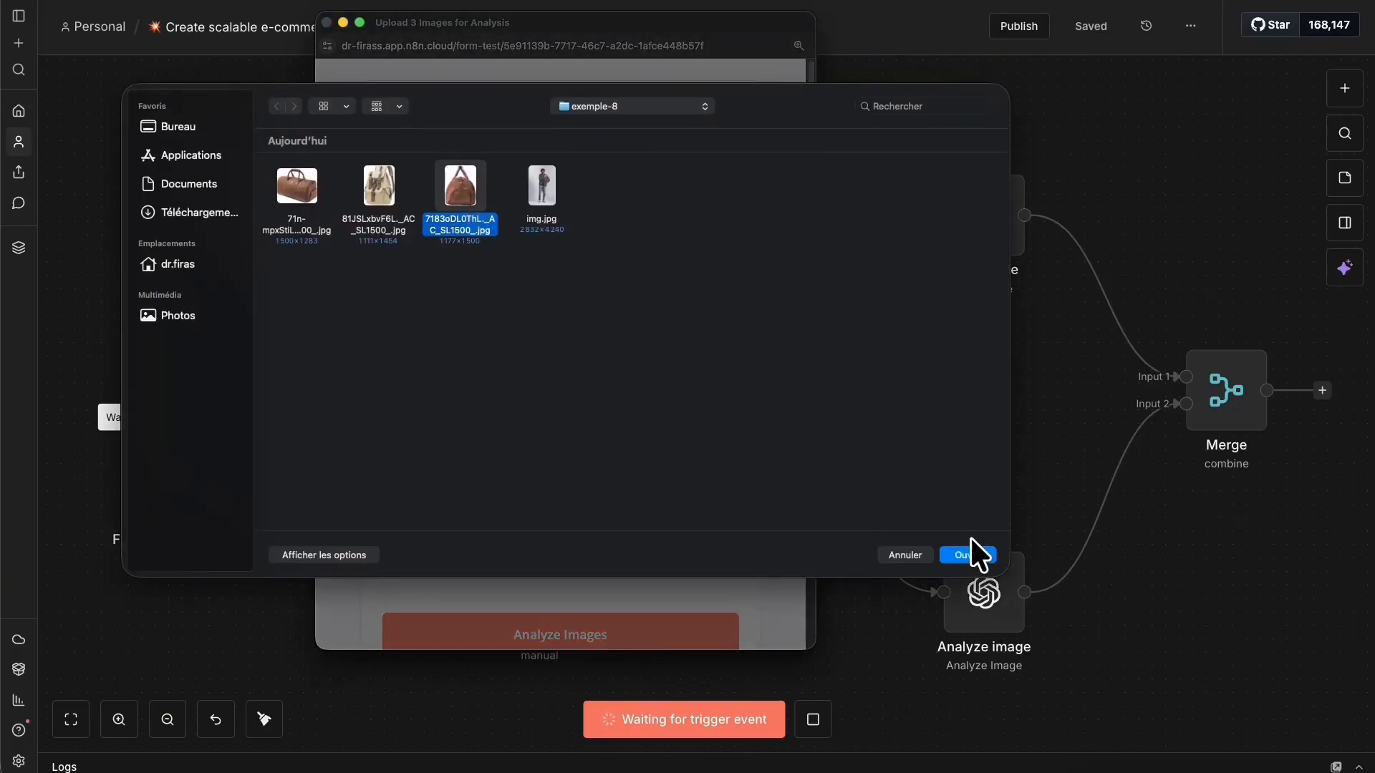
{"action": "left_click", "coordinate": [972, 550]}
{"action": "left_click", "coordinate": [676, 620]}
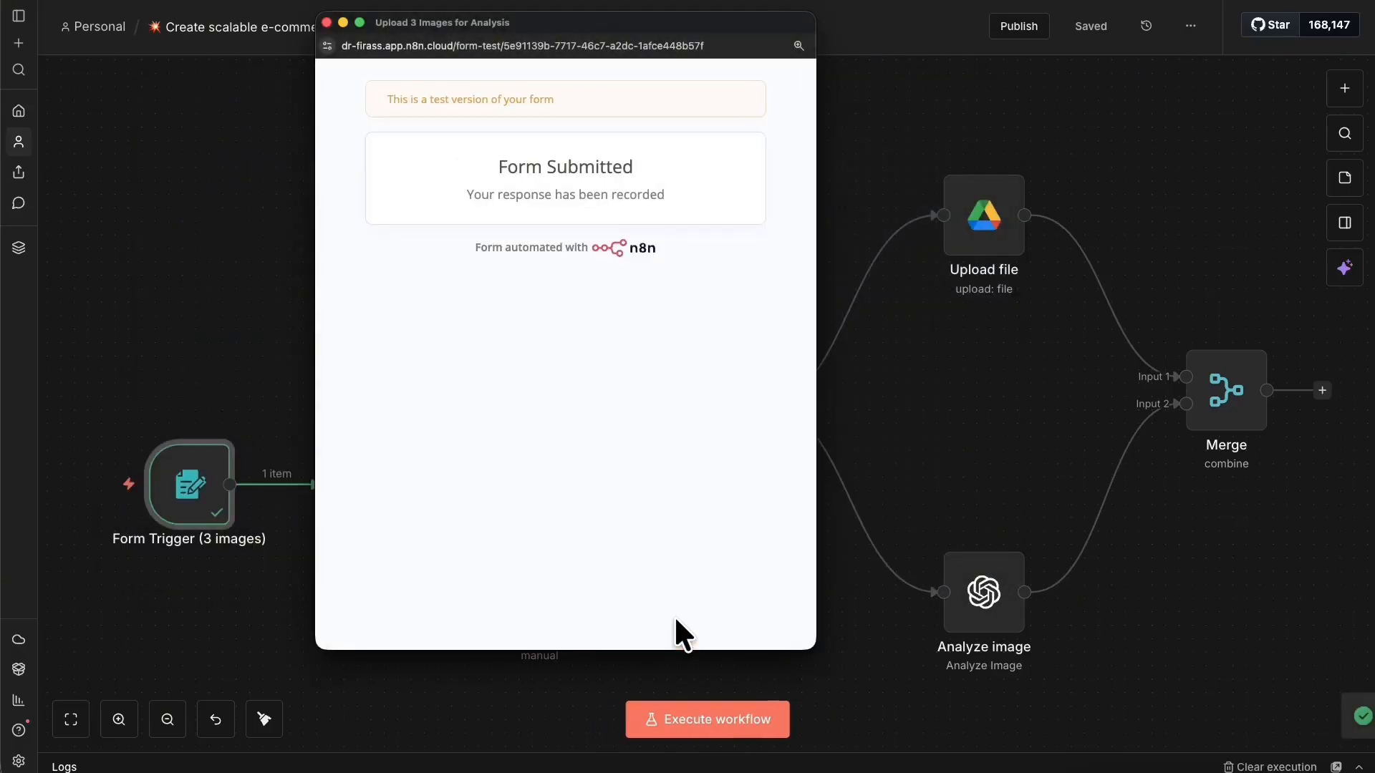
Close the test form and execute the workflow up to Merge.
{"action": "left_click", "coordinate": [326, 22]}
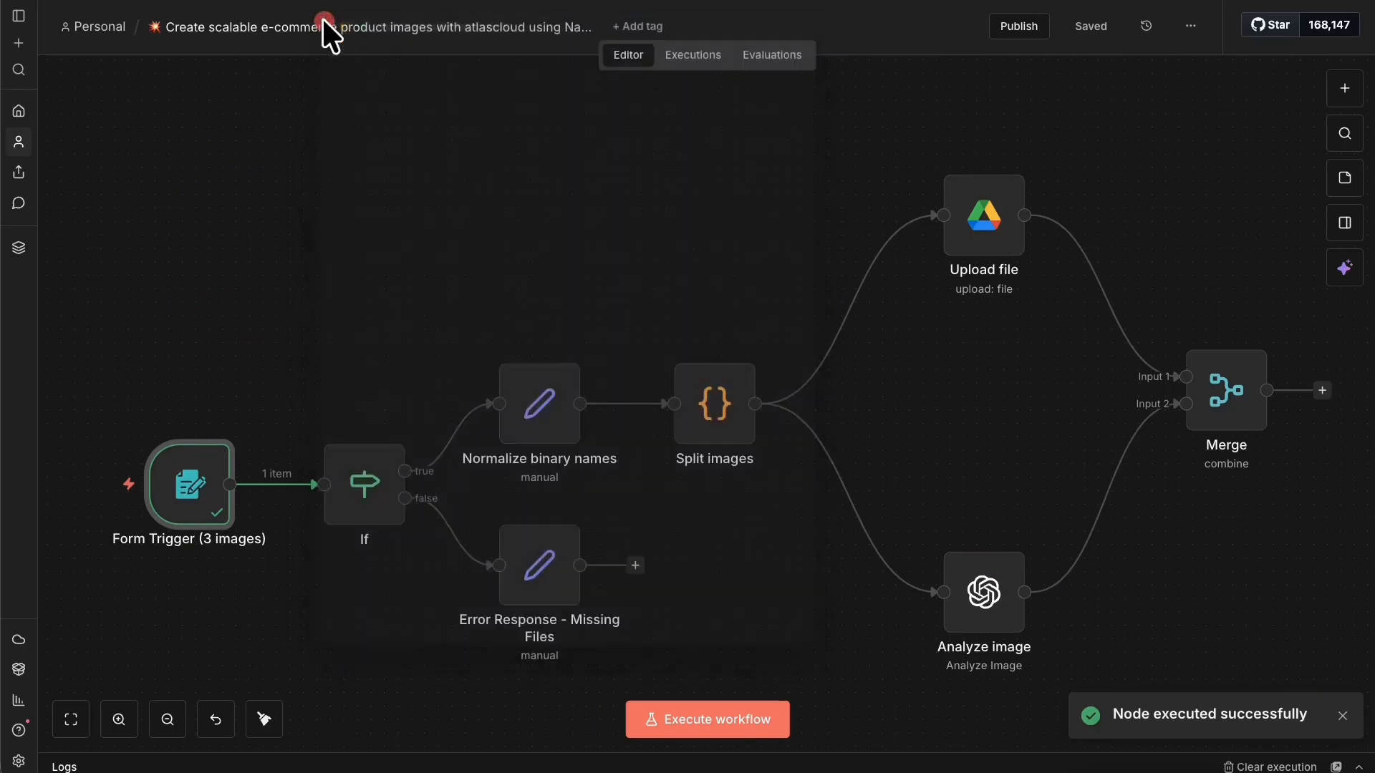
{"action": "right_click", "coordinate": [1240, 410]}
{"action": "left_click", "coordinate": [1242, 451]}
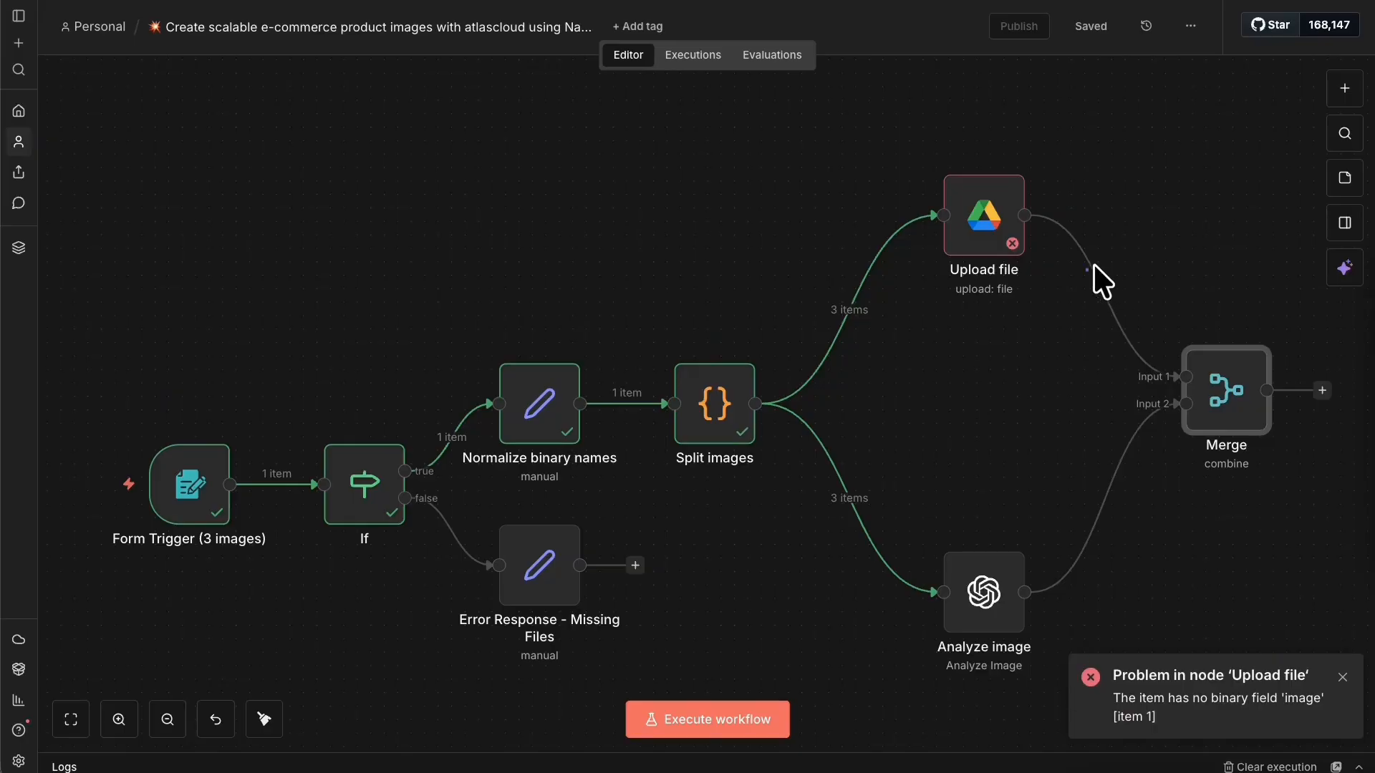
Change the Split images code to reference Image2 and Image3 instead of image2/image3.
{"action": "right_click", "coordinate": [1000, 223]}
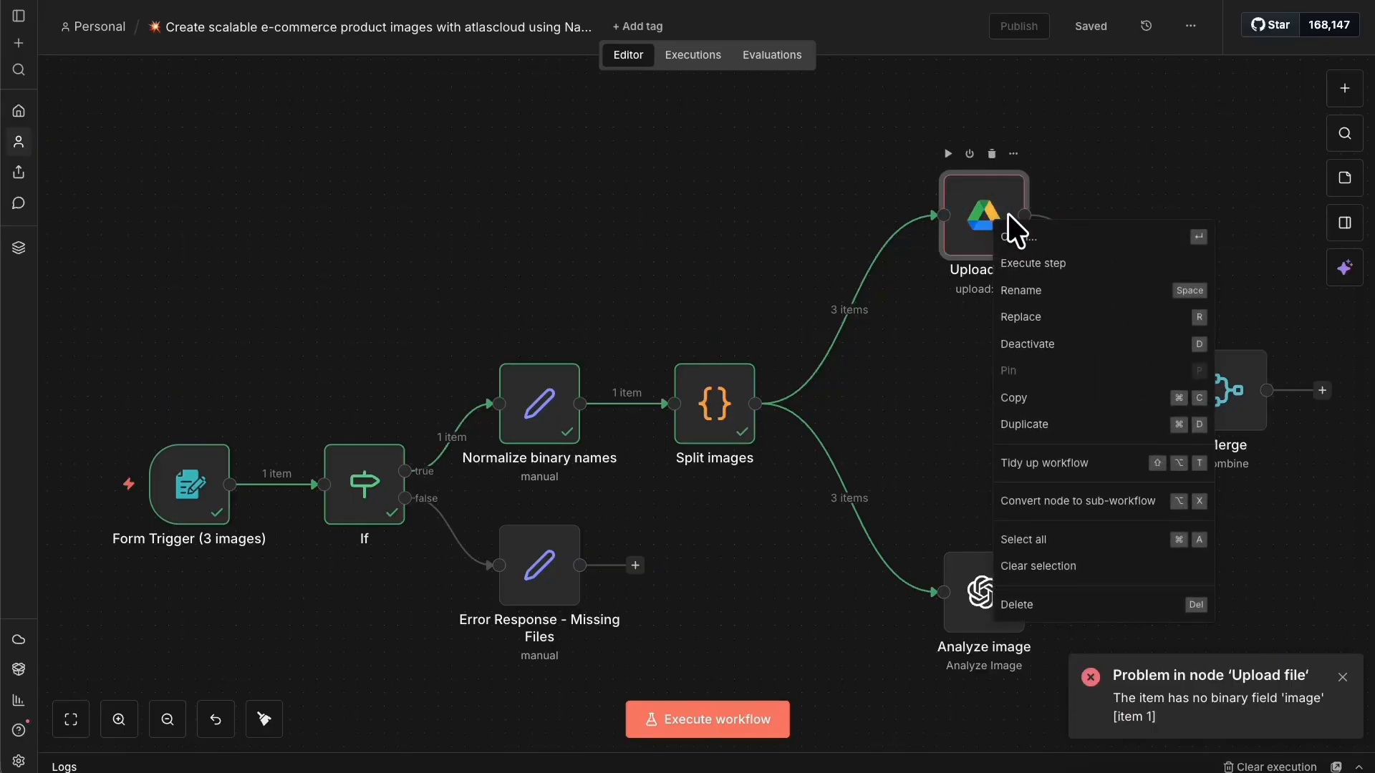
{"action": "key", "text": "Escape"}
{"action": "right_click", "coordinate": [724, 401]}
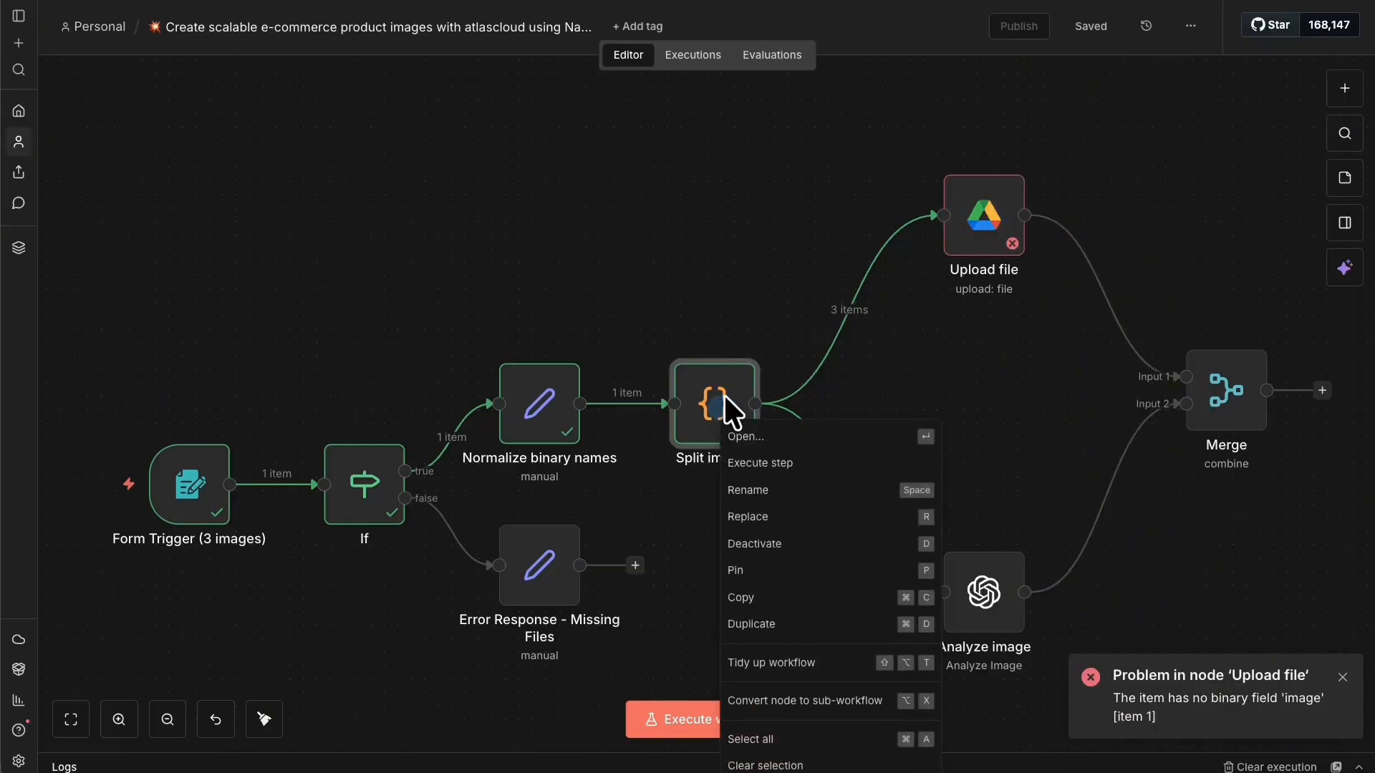
{"action": "left_click", "coordinate": [760, 446]}
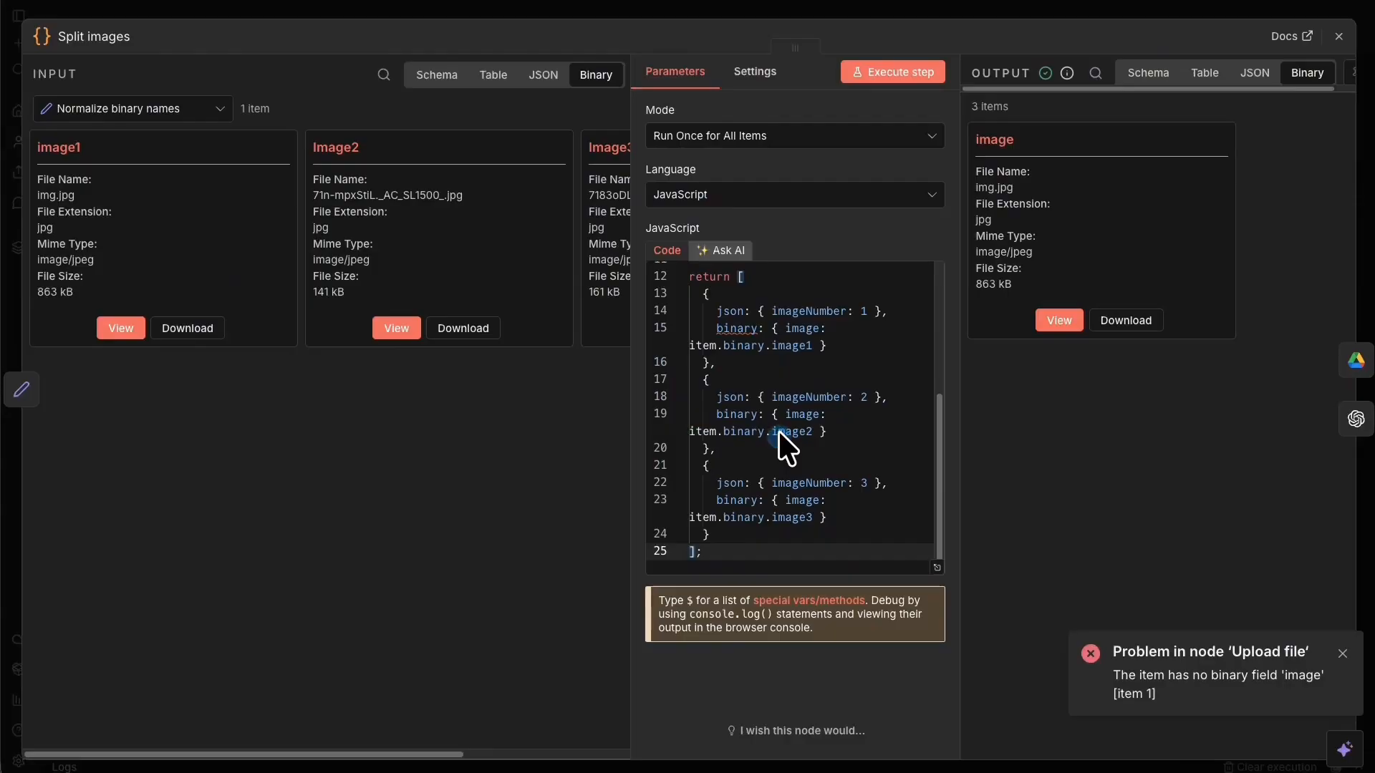
{"action": "left_click", "coordinate": [832, 423]}
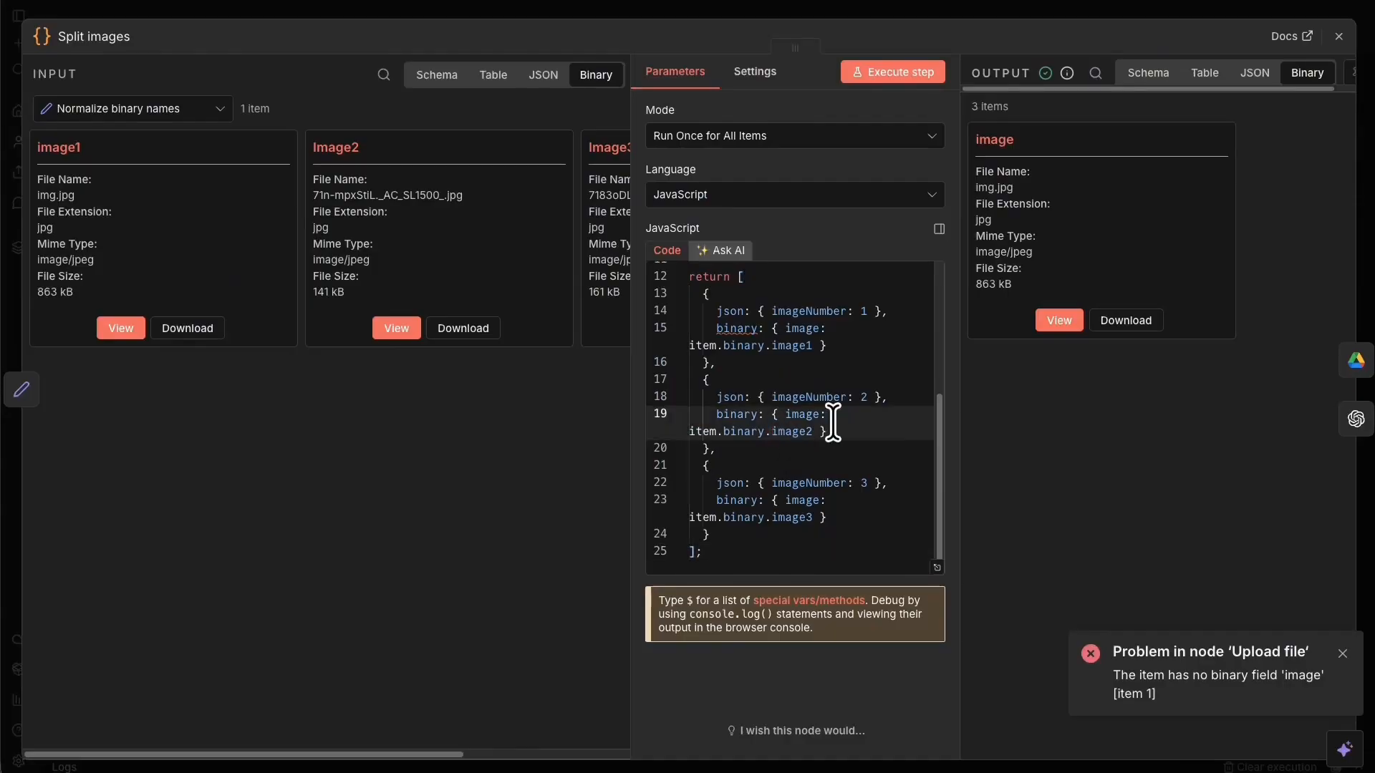
{"action": "key", "text": "BackSpace"}
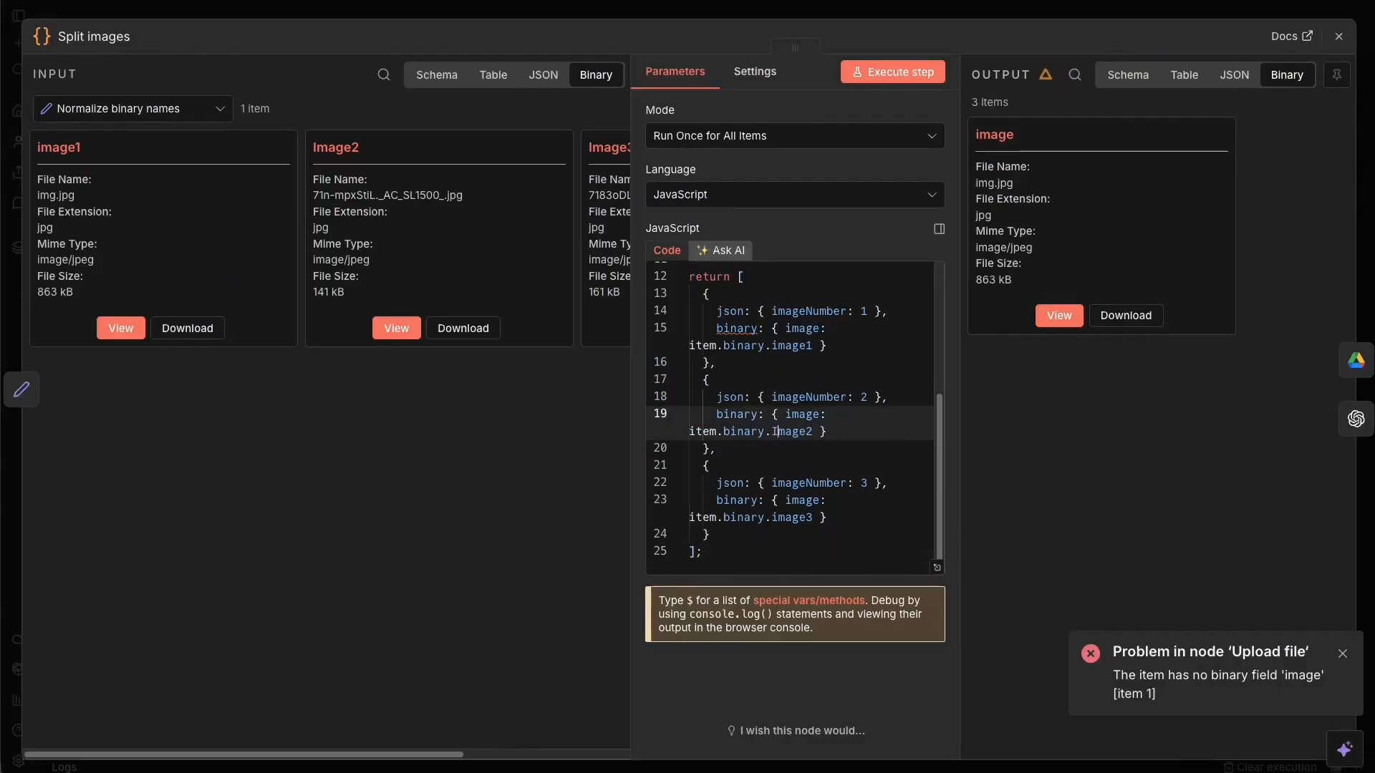
{"action": "left_click", "coordinate": [775, 500]}
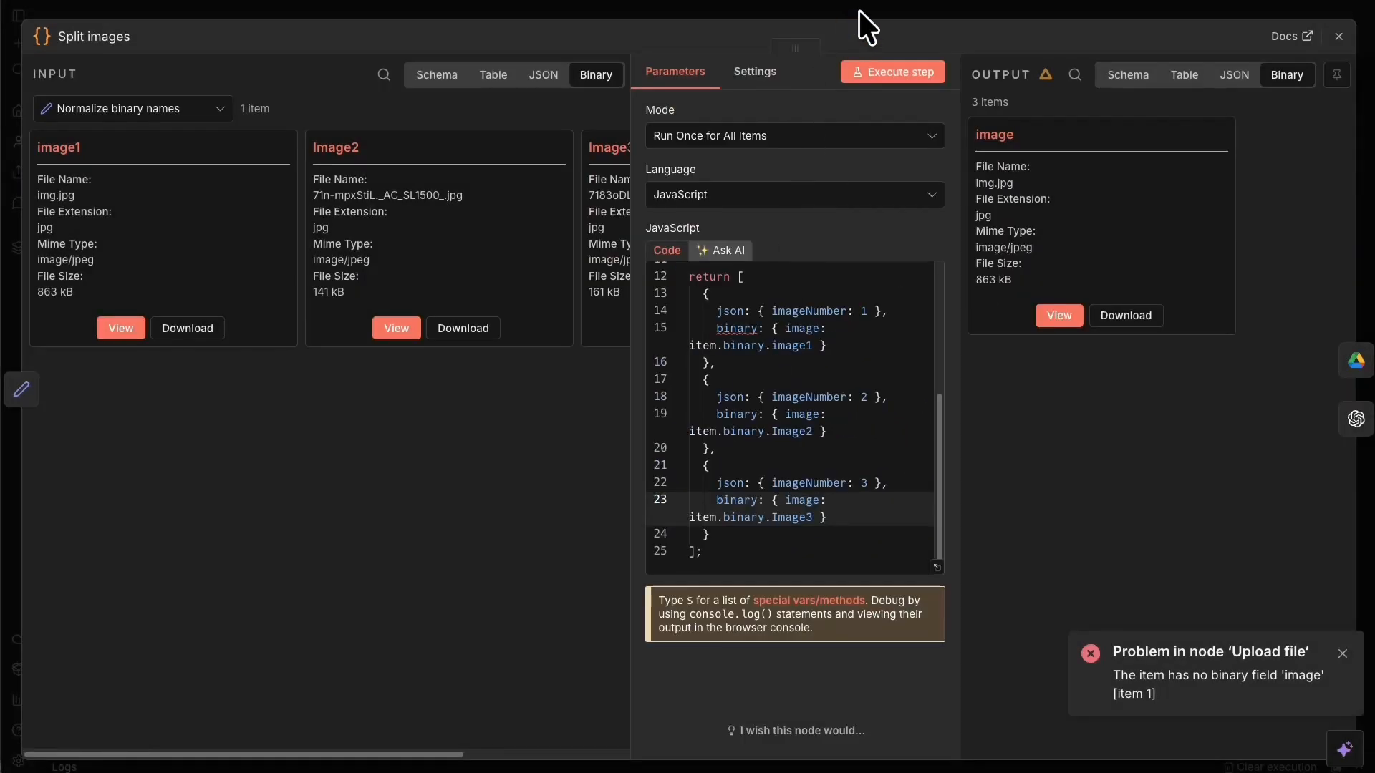
Save the workflow and reload the page to clear old run results.
{"action": "left_click", "coordinate": [854, 12]}
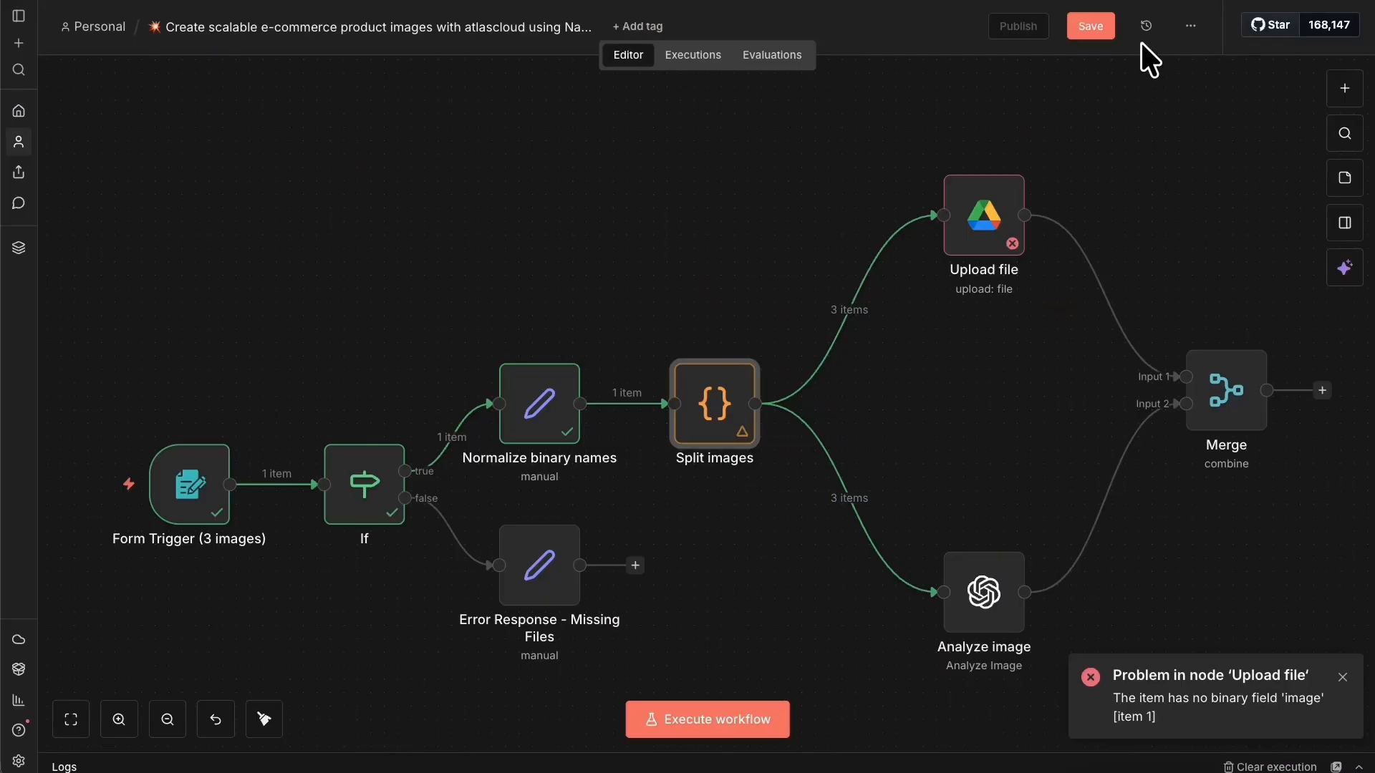
{"action": "left_click", "coordinate": [1106, 21]}
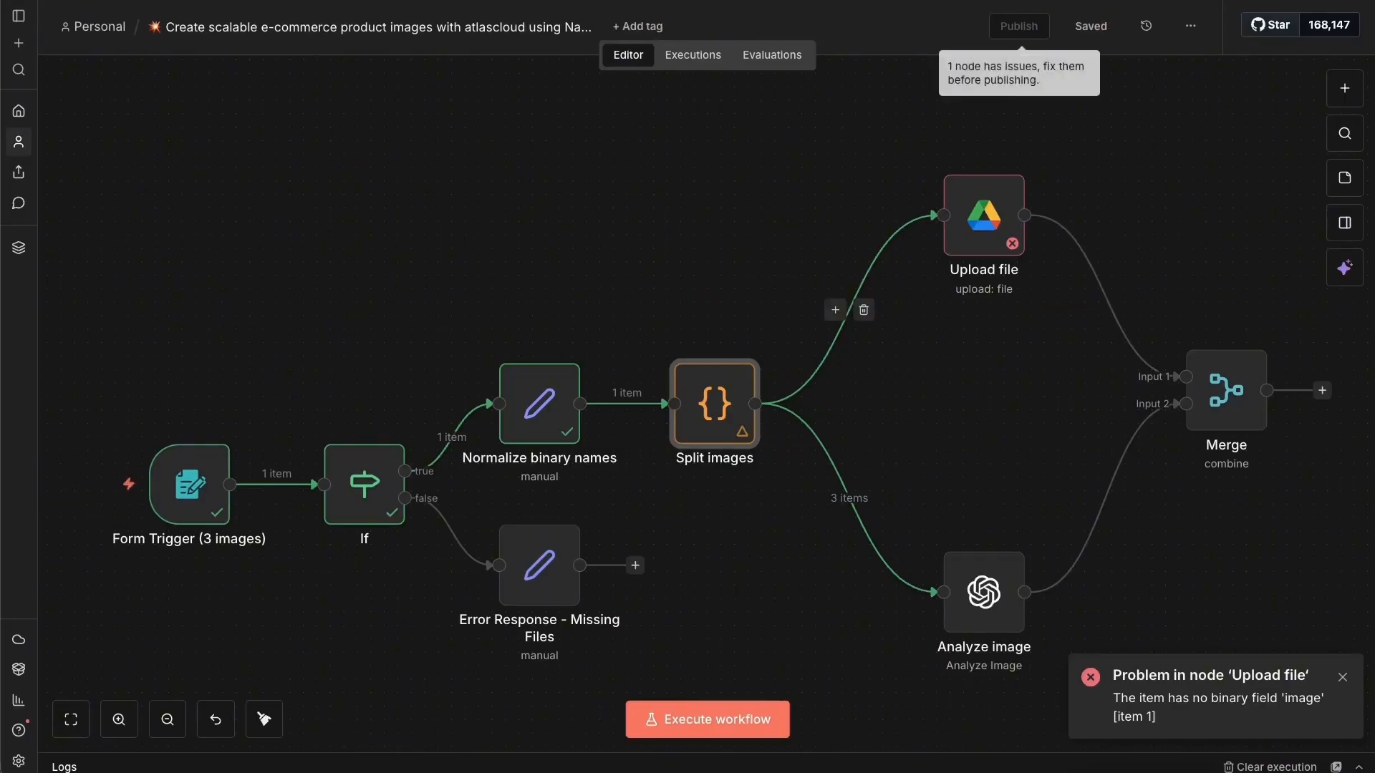
{"action": "left_click", "coordinate": [70, 0]}
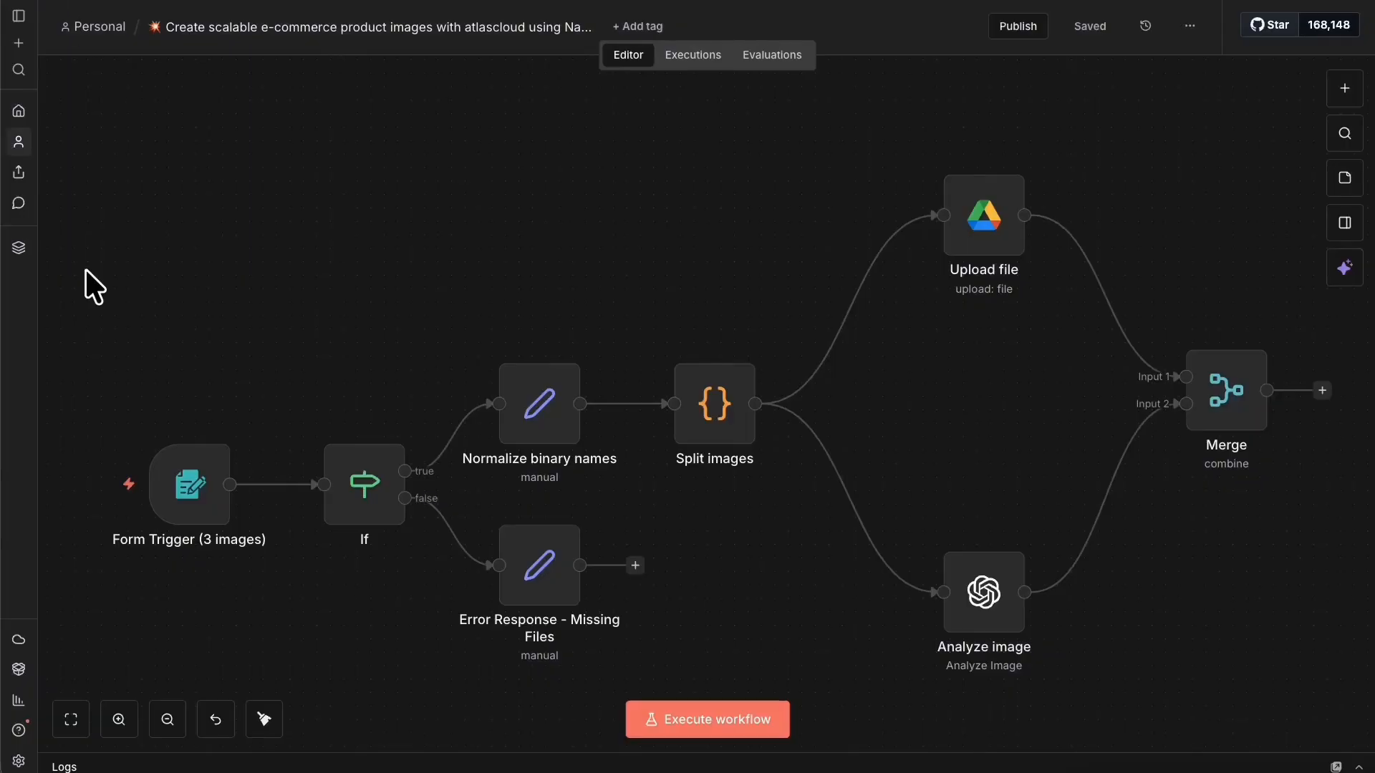
Submit the test form with img.jpg, the brown bag photo and 7183oDL0ThL._AC_SL1500_.jpg.
{"action": "right_click", "coordinate": [228, 519]}
{"action": "left_click", "coordinate": [200, 77]}
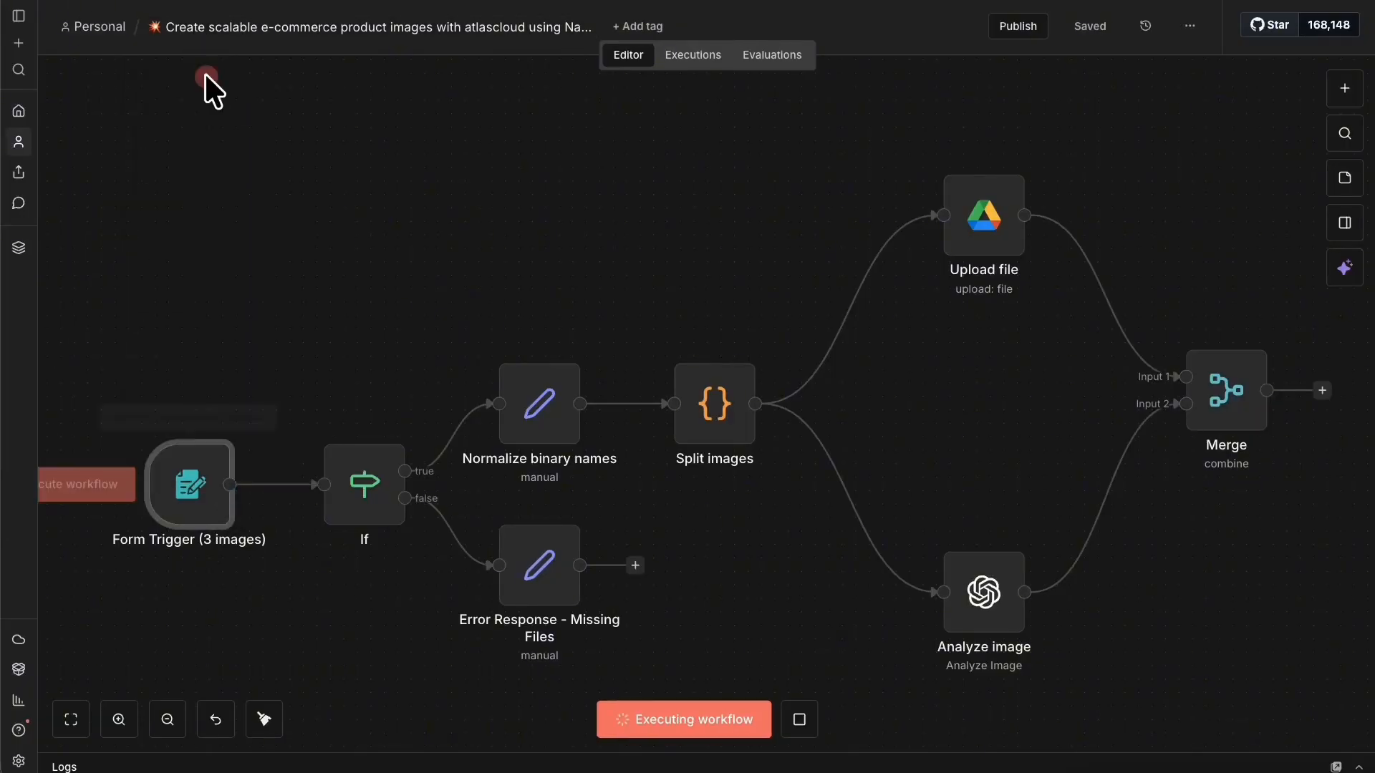
{"action": "left_click", "coordinate": [454, 206]}
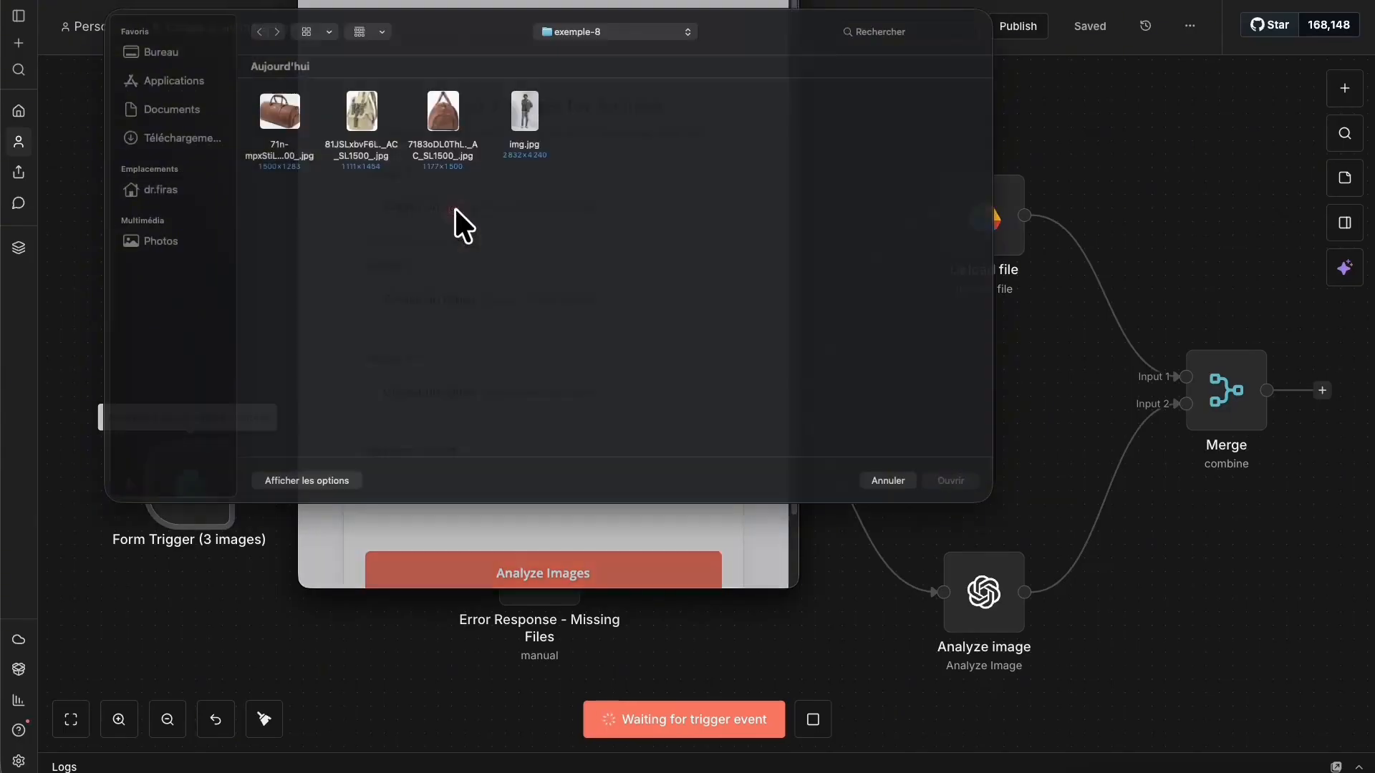
{"action": "left_click", "coordinate": [526, 128]}
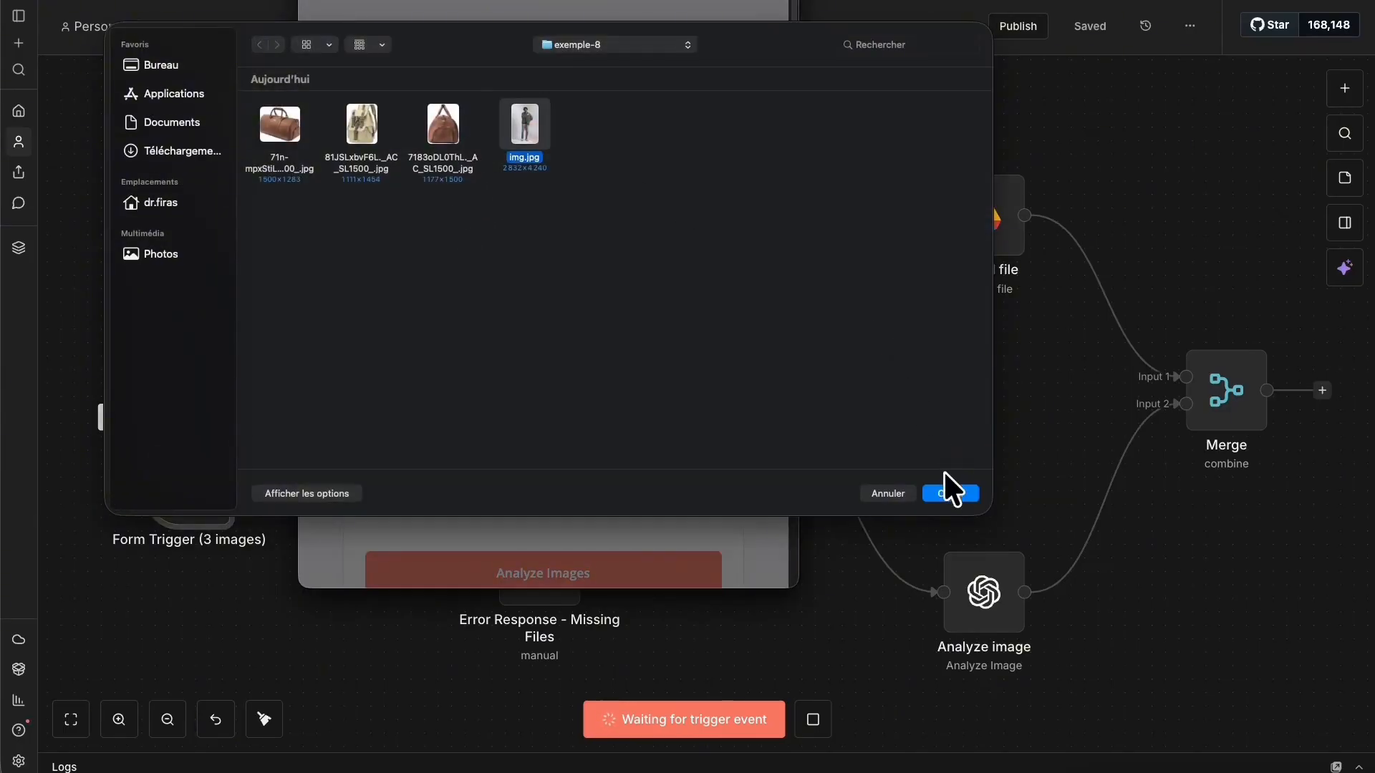
{"action": "left_click", "coordinate": [951, 492]}
{"action": "left_click", "coordinate": [451, 295]}
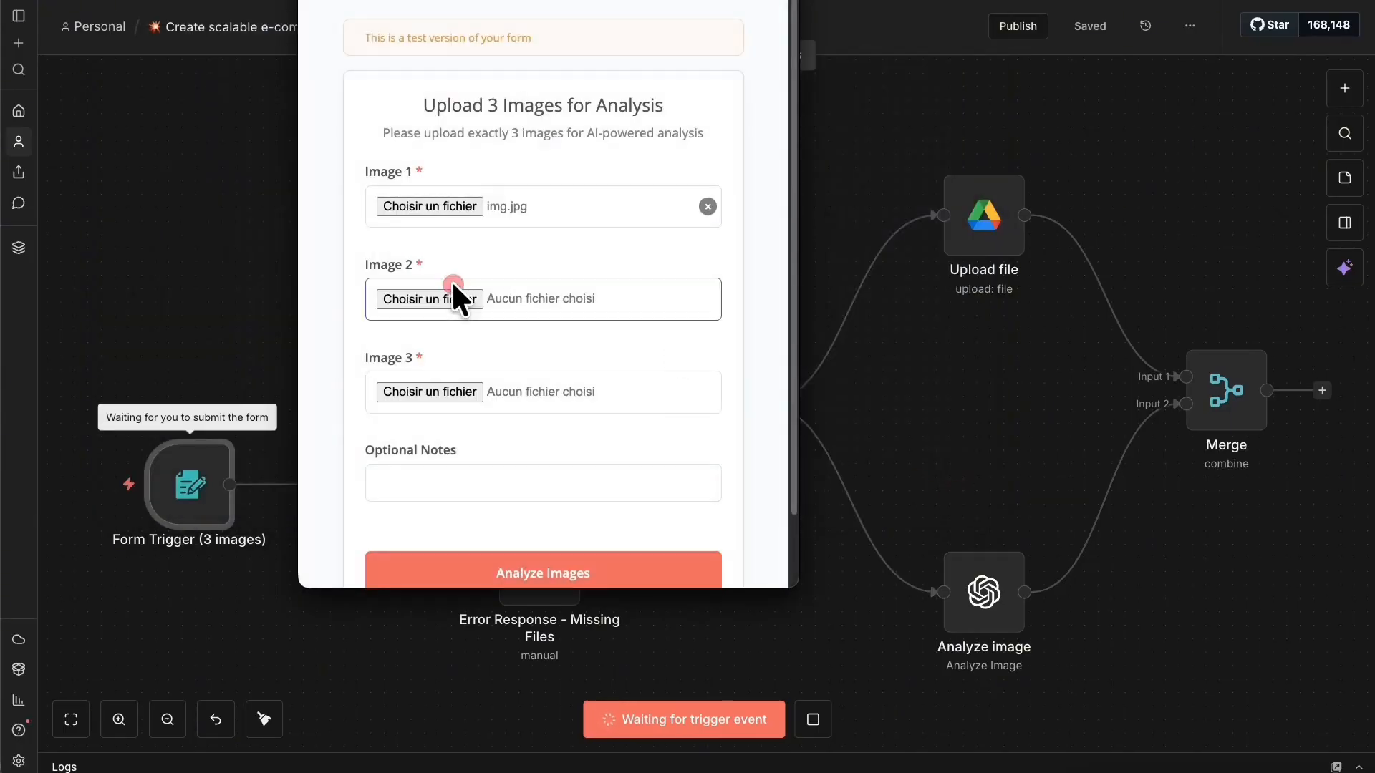
{"action": "left_click", "coordinate": [303, 122]}
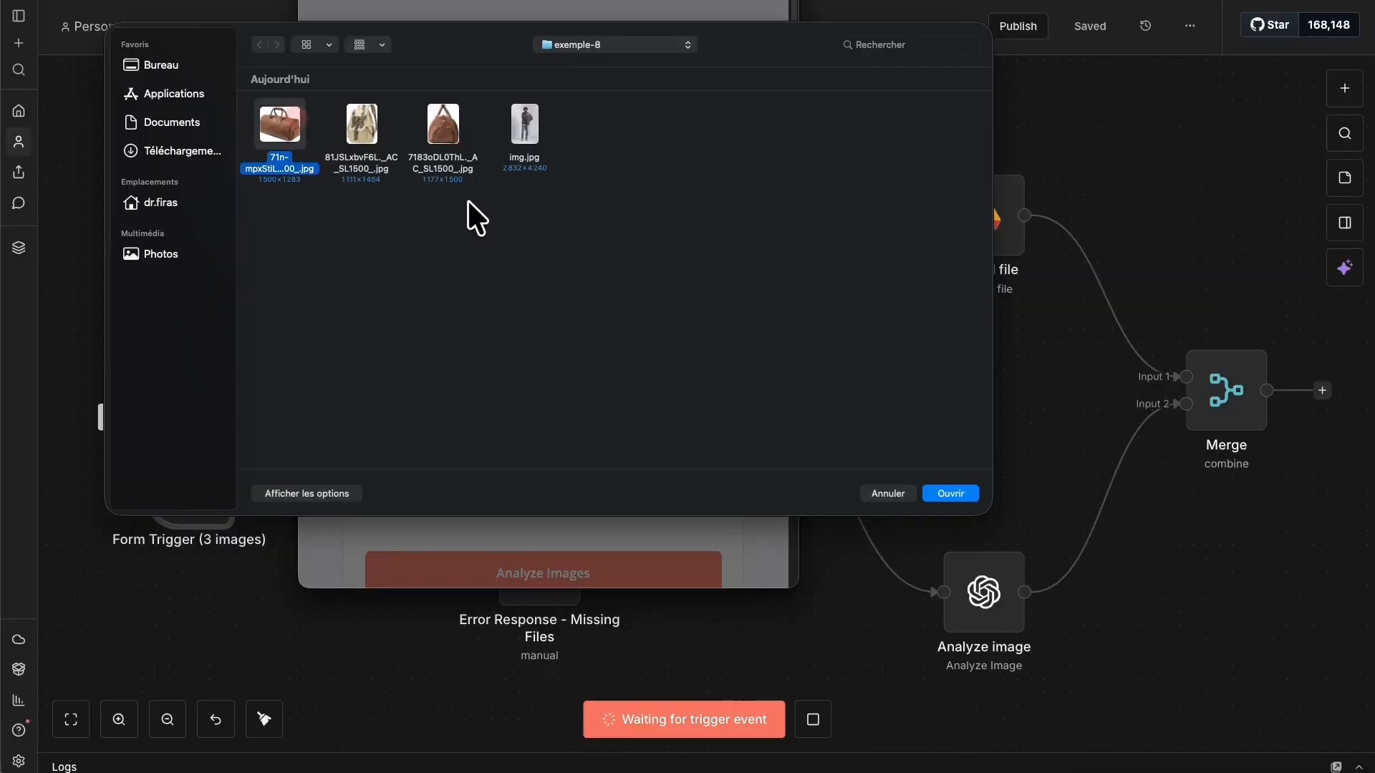
{"action": "left_click", "coordinate": [954, 497]}
{"action": "left_click", "coordinate": [451, 393]}
{"action": "left_click", "coordinate": [443, 129]}
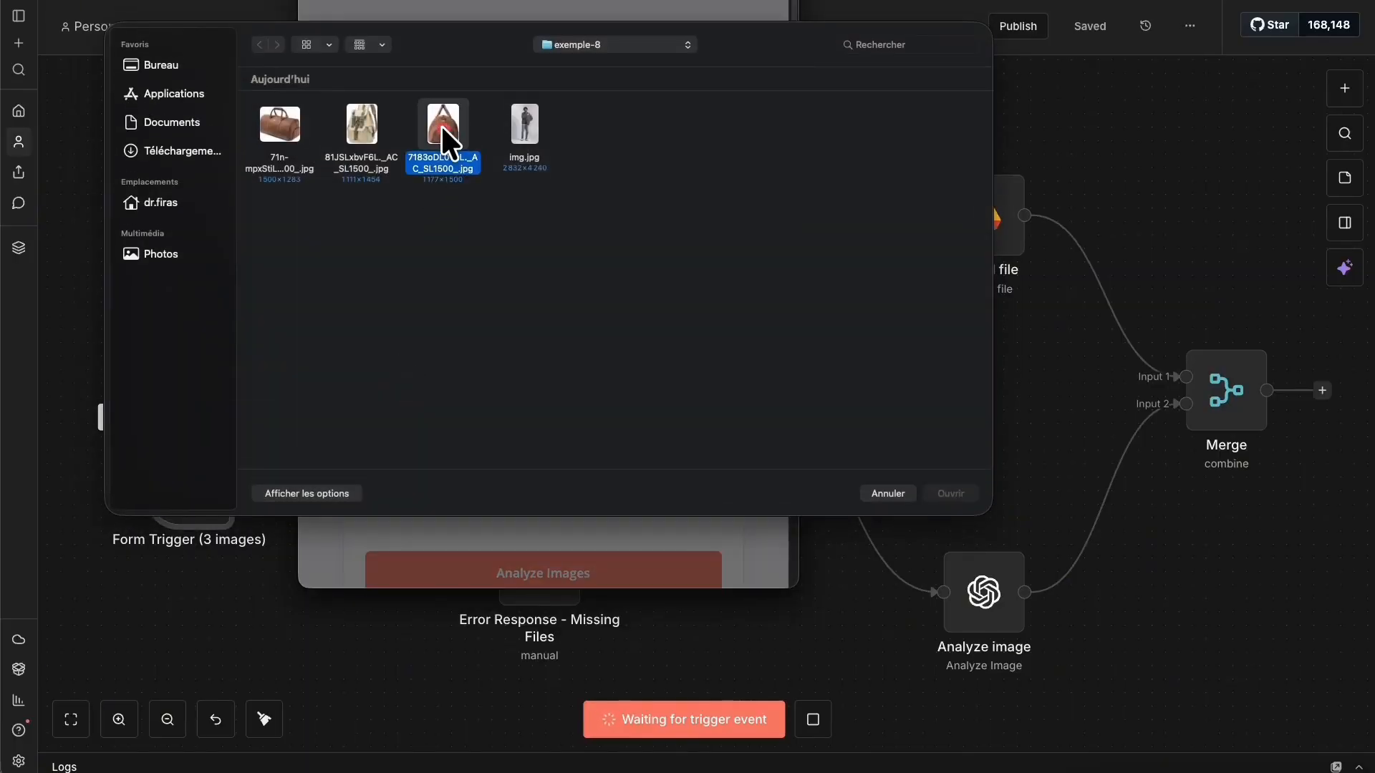
{"action": "left_click", "coordinate": [968, 492]}
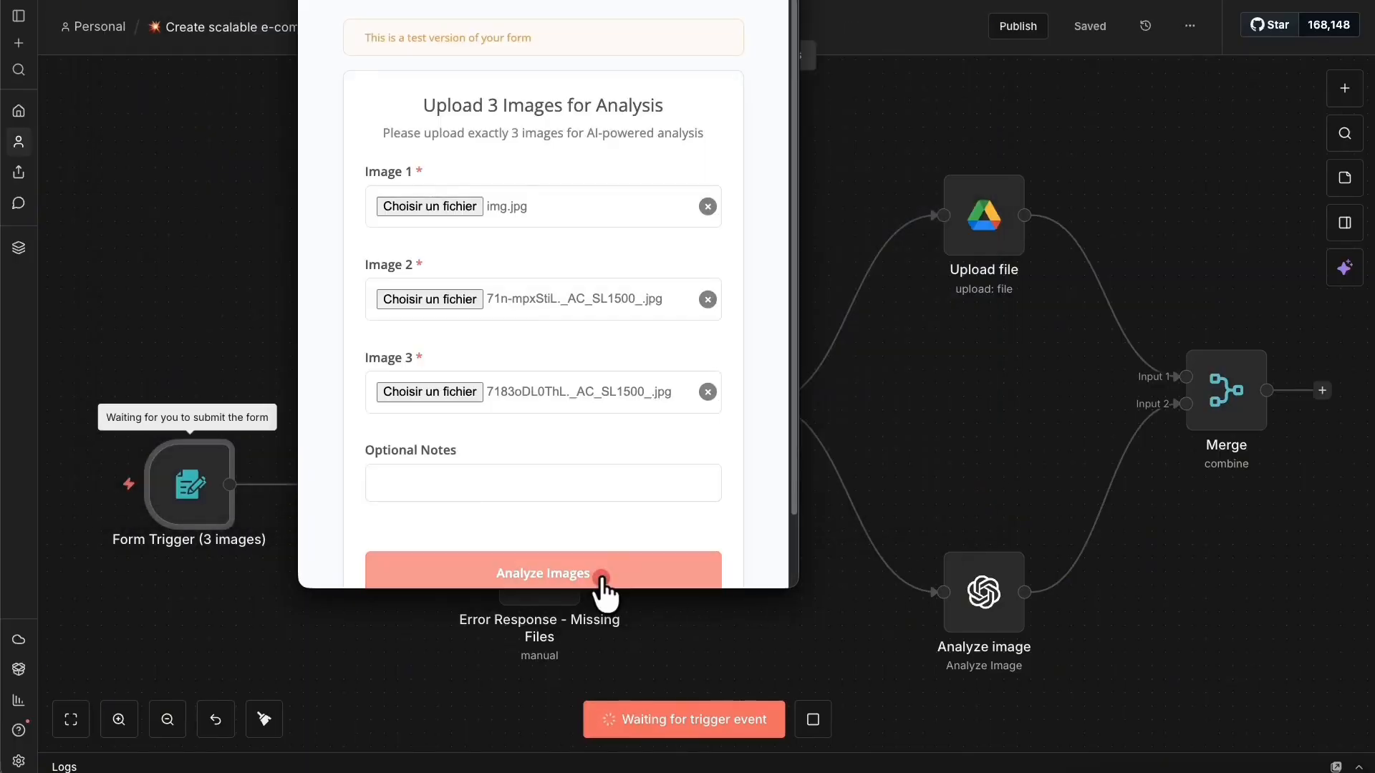
{"action": "left_click", "coordinate": [602, 576]}
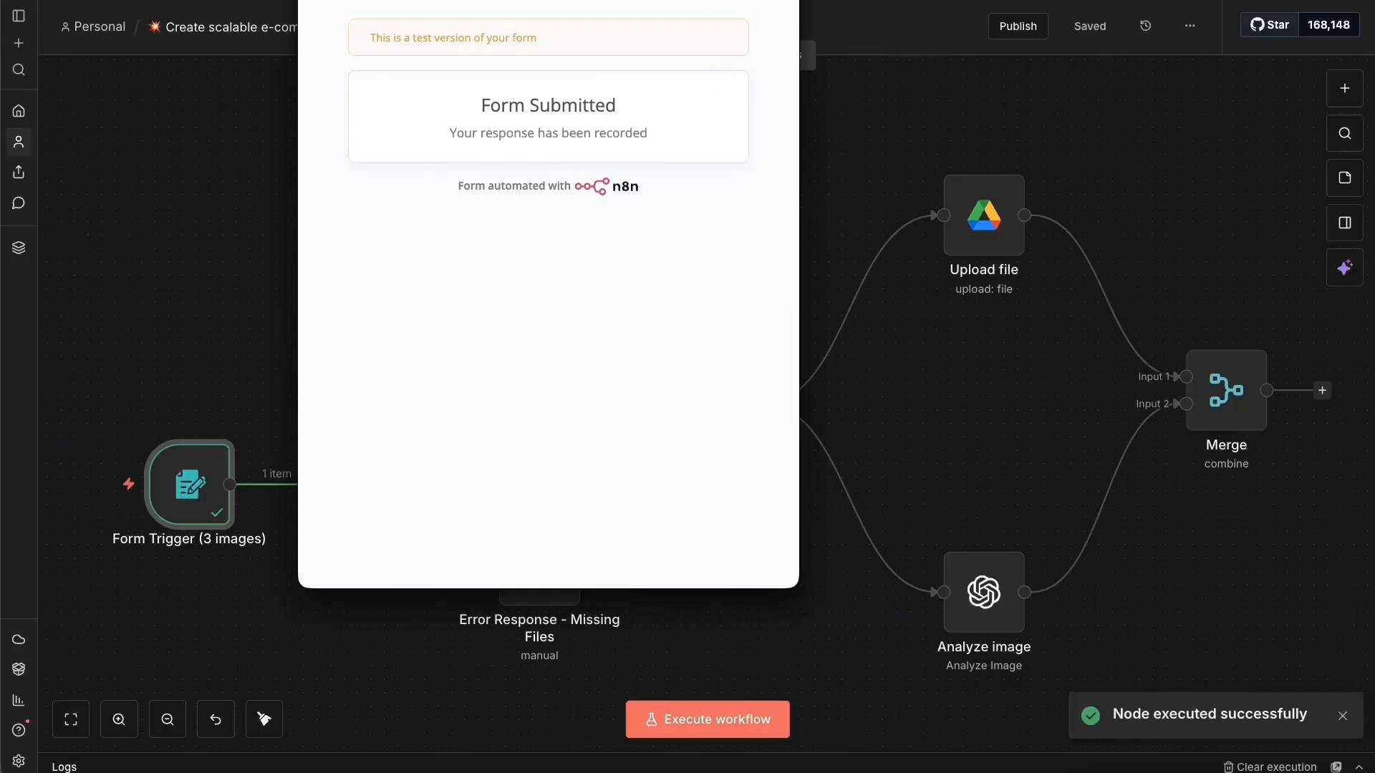
Close the Form Submitted window and return to the workflow canvas.
{"action": "left_click", "coordinate": [312, 1]}
{"action": "left_click", "coordinate": [53, 381]}
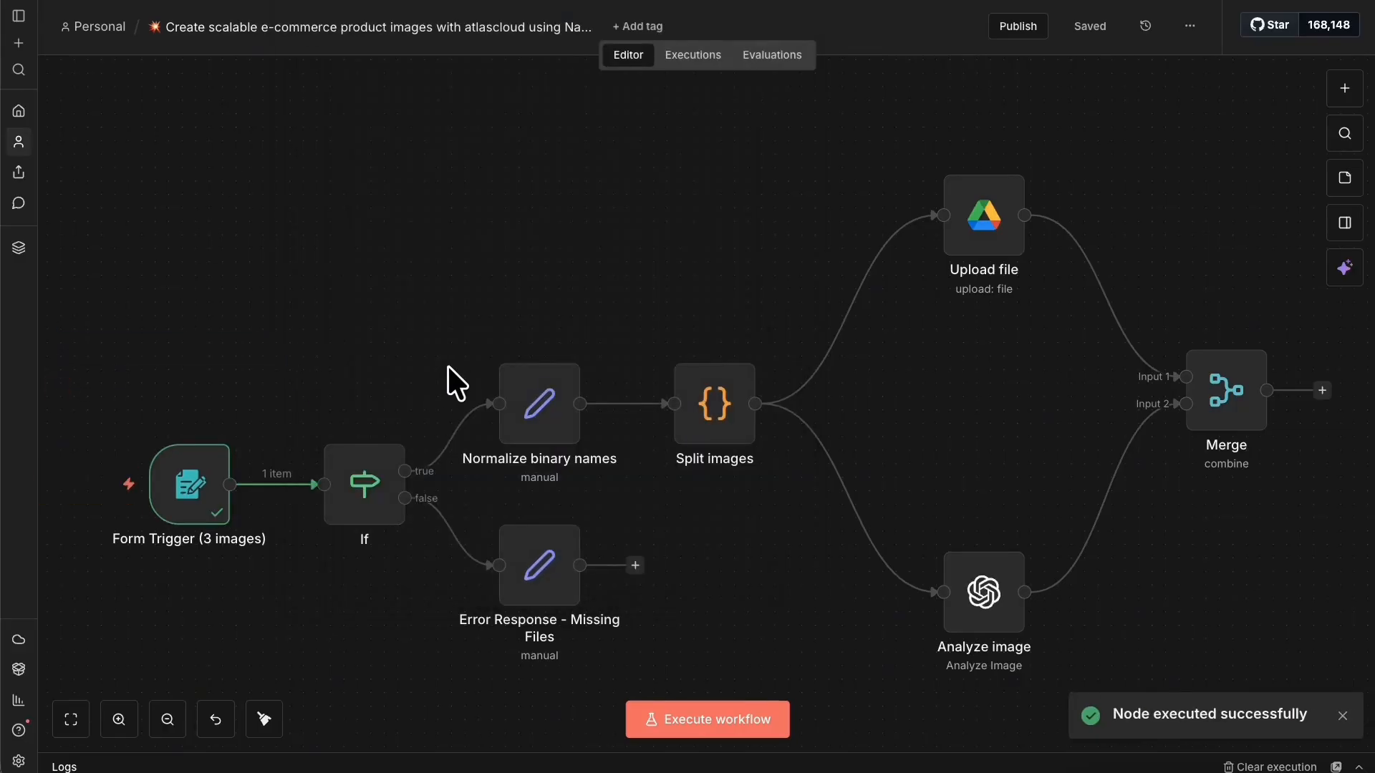
{"action": "right_click", "coordinate": [1228, 399]}
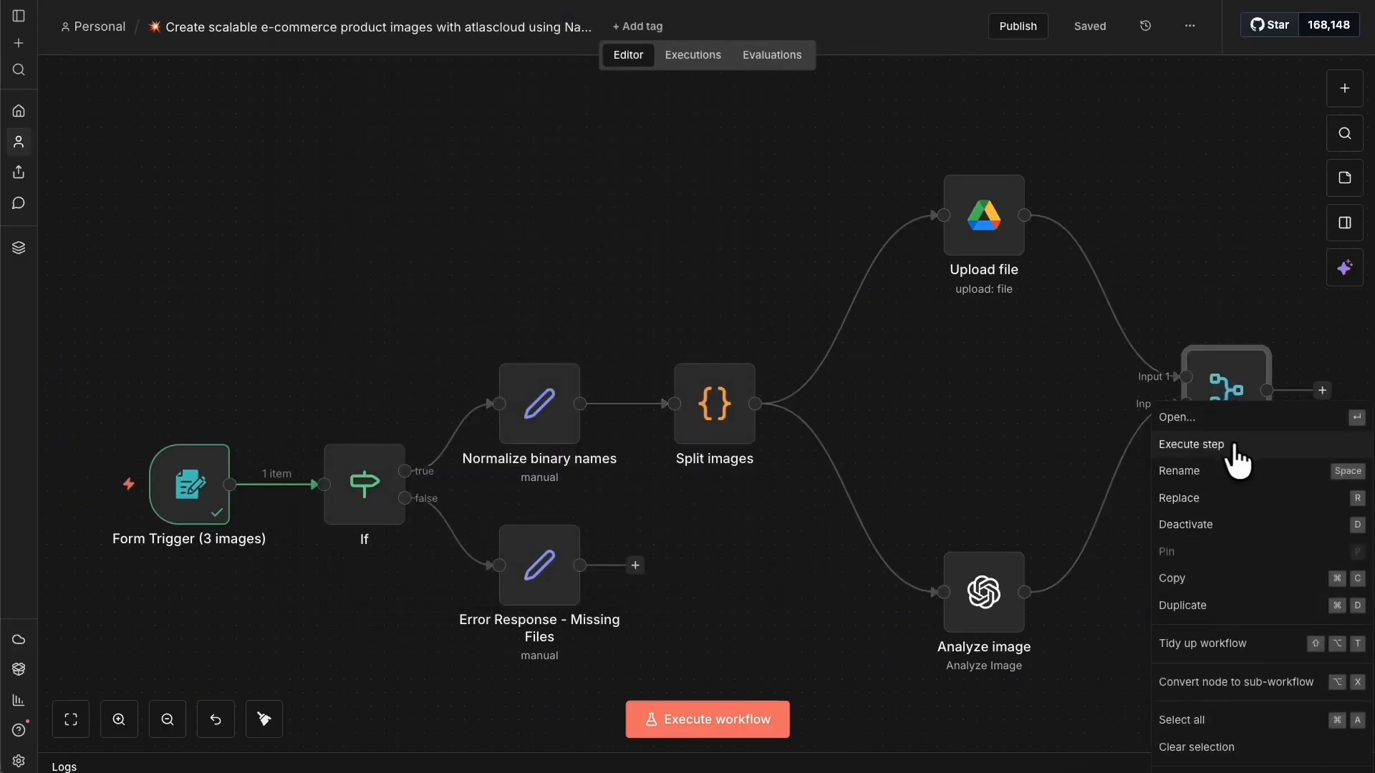
Execute up to Merge, getting 3 items per node, and shift the workflow left.
{"action": "left_click", "coordinate": [1235, 447]}
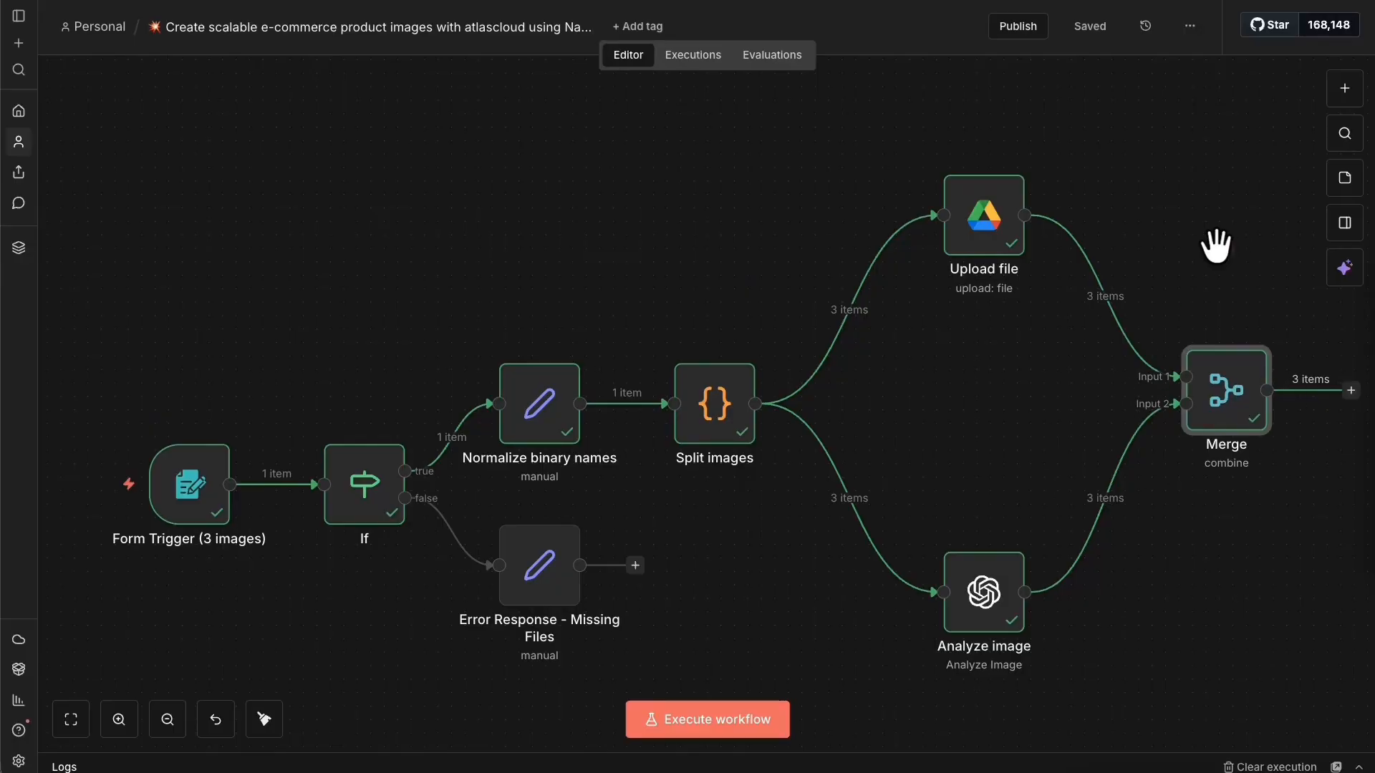
{"action": "left_click_drag", "start_coordinate": [1246, 219], "coordinate": [858, 200]}
{"action": "left_click_drag", "start_coordinate": [1315, 530], "coordinate": [1023, 537]}
{"action": "left_click", "coordinate": [1221, 546]}
{"action": "left_click_drag", "start_coordinate": [1259, 588], "coordinate": [1209, 609]}
{"action": "left_click", "coordinate": [1252, 554]}
{"action": "left_click_drag", "start_coordinate": [1265, 512], "coordinate": [875, 363]}
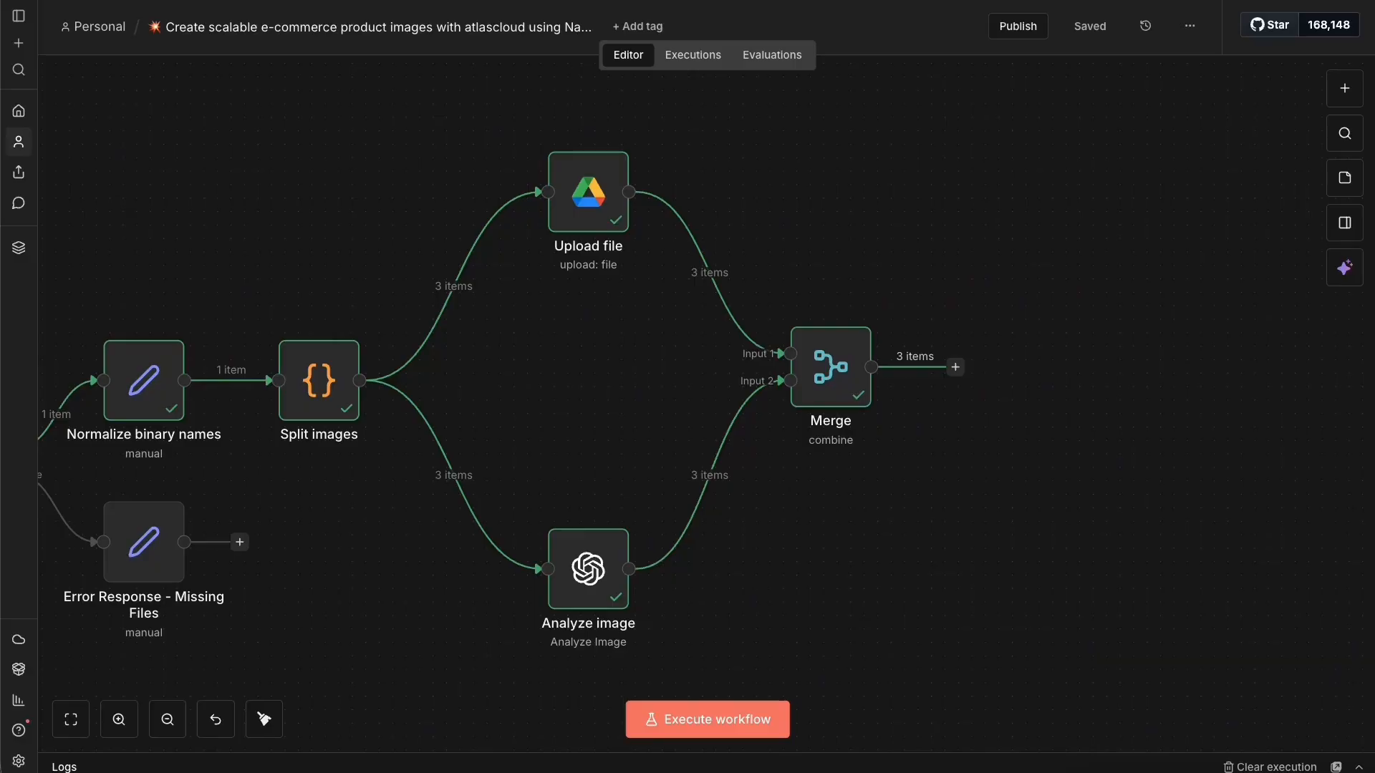
Attach a Code in JavaScript node to the Merge node's output.
{"action": "mouse_move", "coordinate": [806, 277]}
{"action": "left_click", "coordinate": [955, 366]}
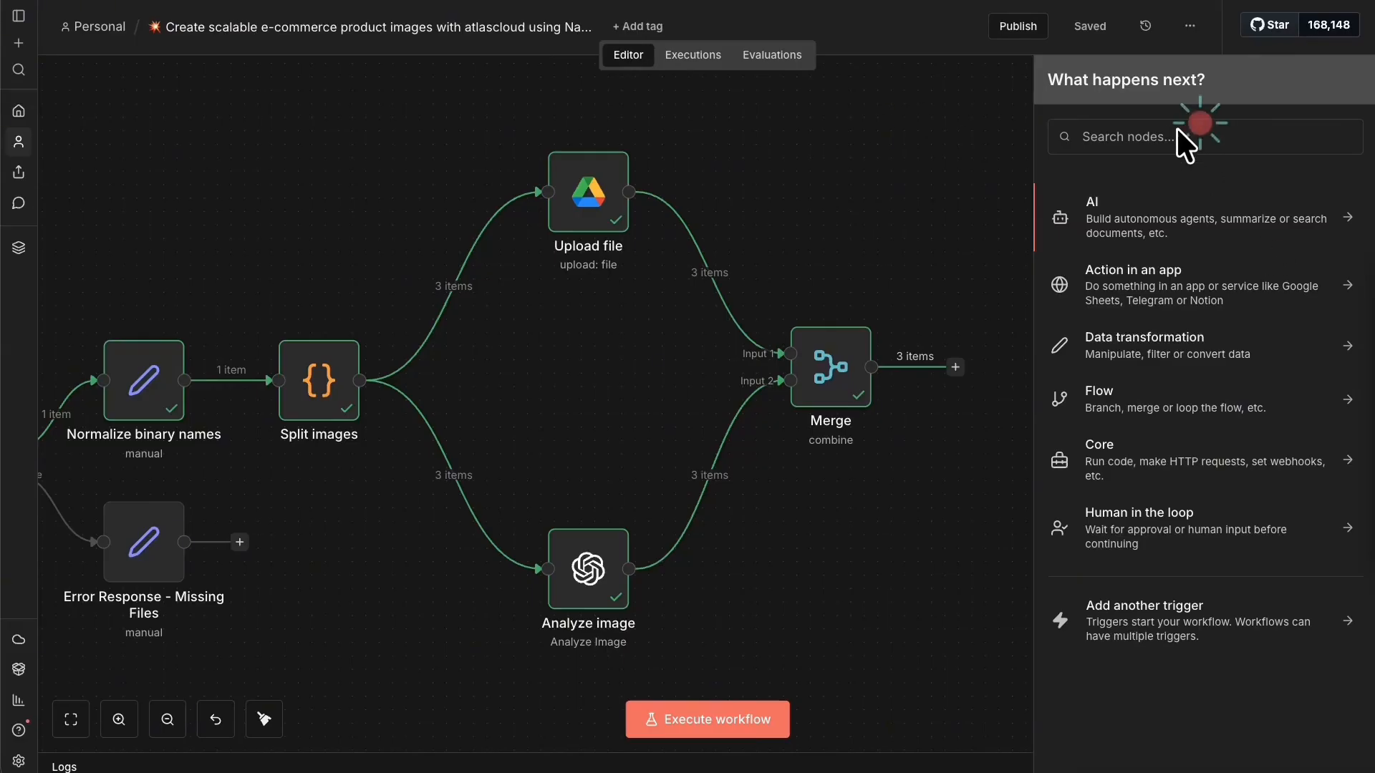
{"action": "left_click", "coordinate": [1101, 133]}
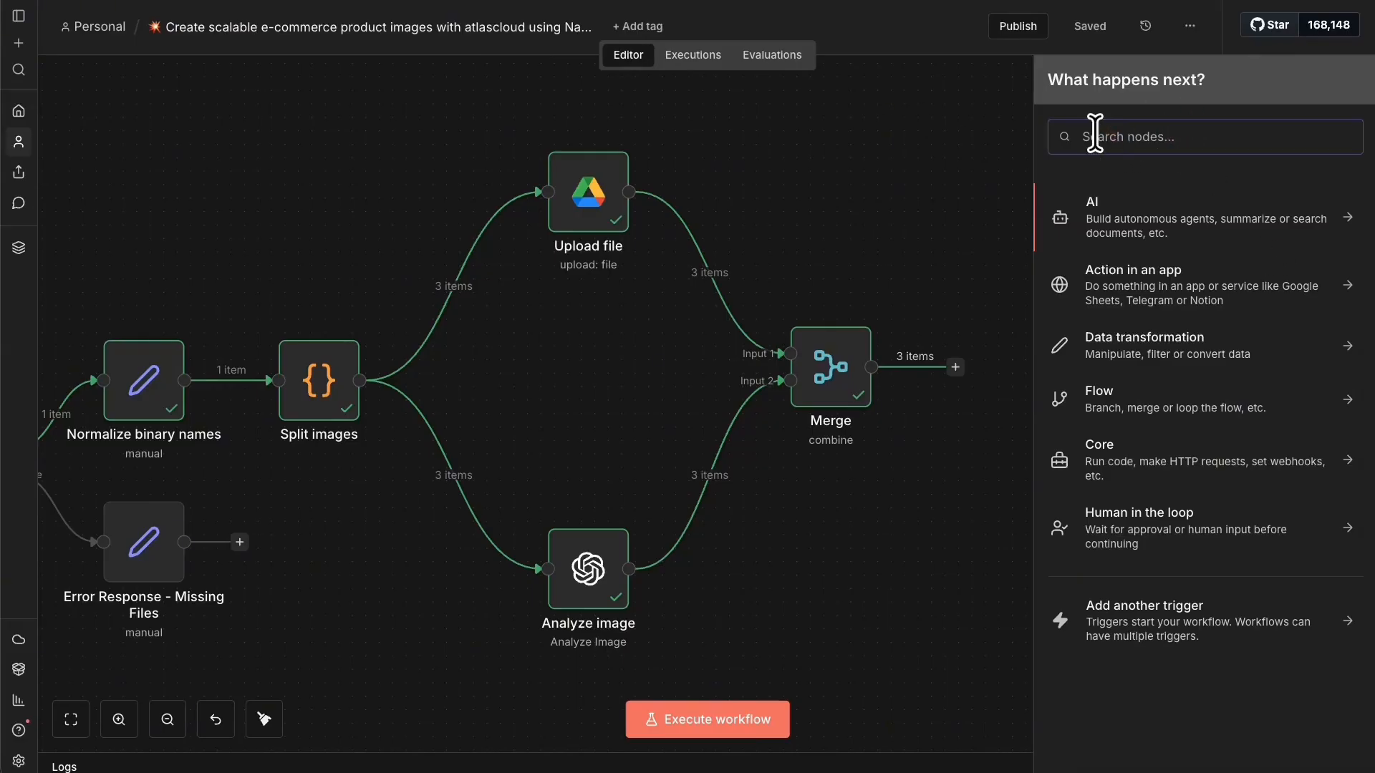
{"action": "type", "text": "java"}
{"action": "left_click", "coordinate": [1110, 206]}
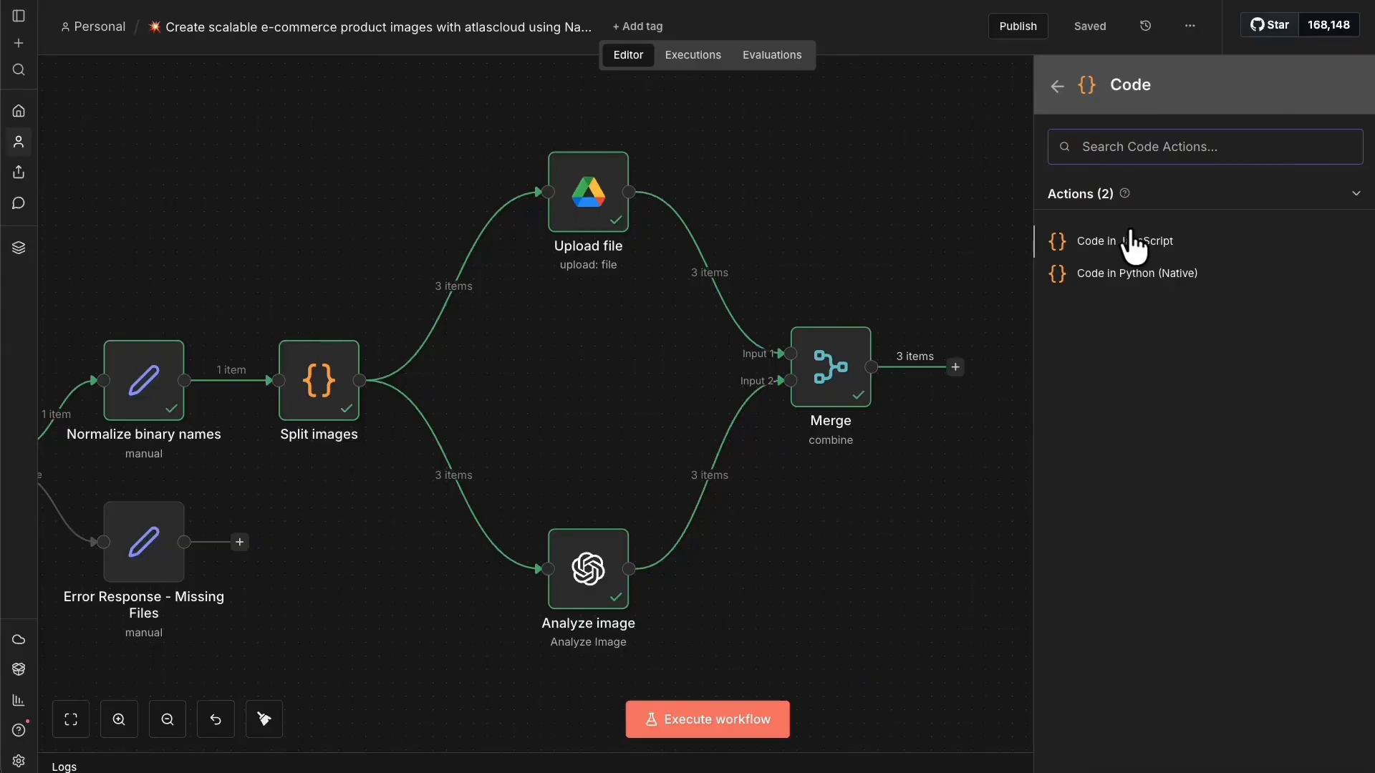
{"action": "left_click", "coordinate": [1132, 236]}
{"action": "key", "text": "ctrl+Tab"}
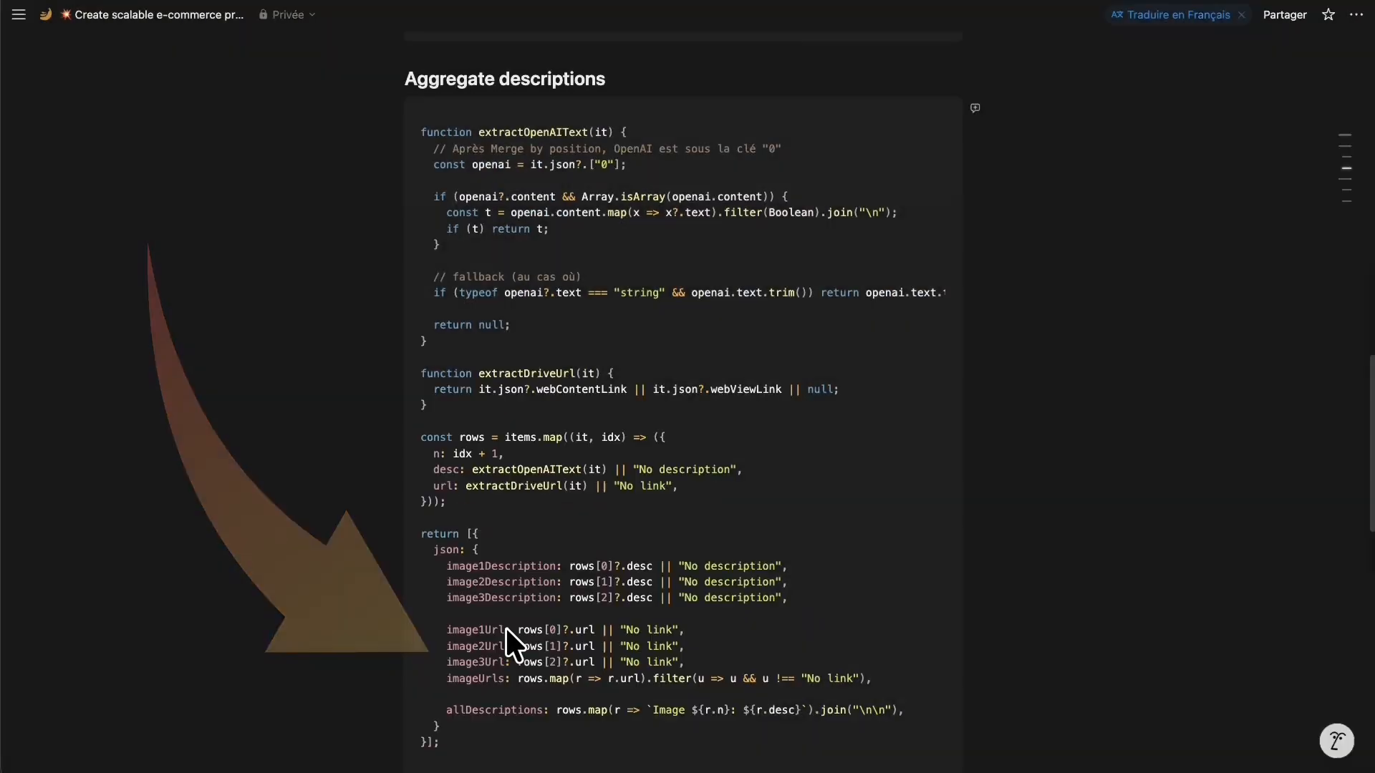
Copy the Aggregate descriptions JavaScript code block from the Notion page.
{"action": "mouse_move", "coordinate": [926, 97]}
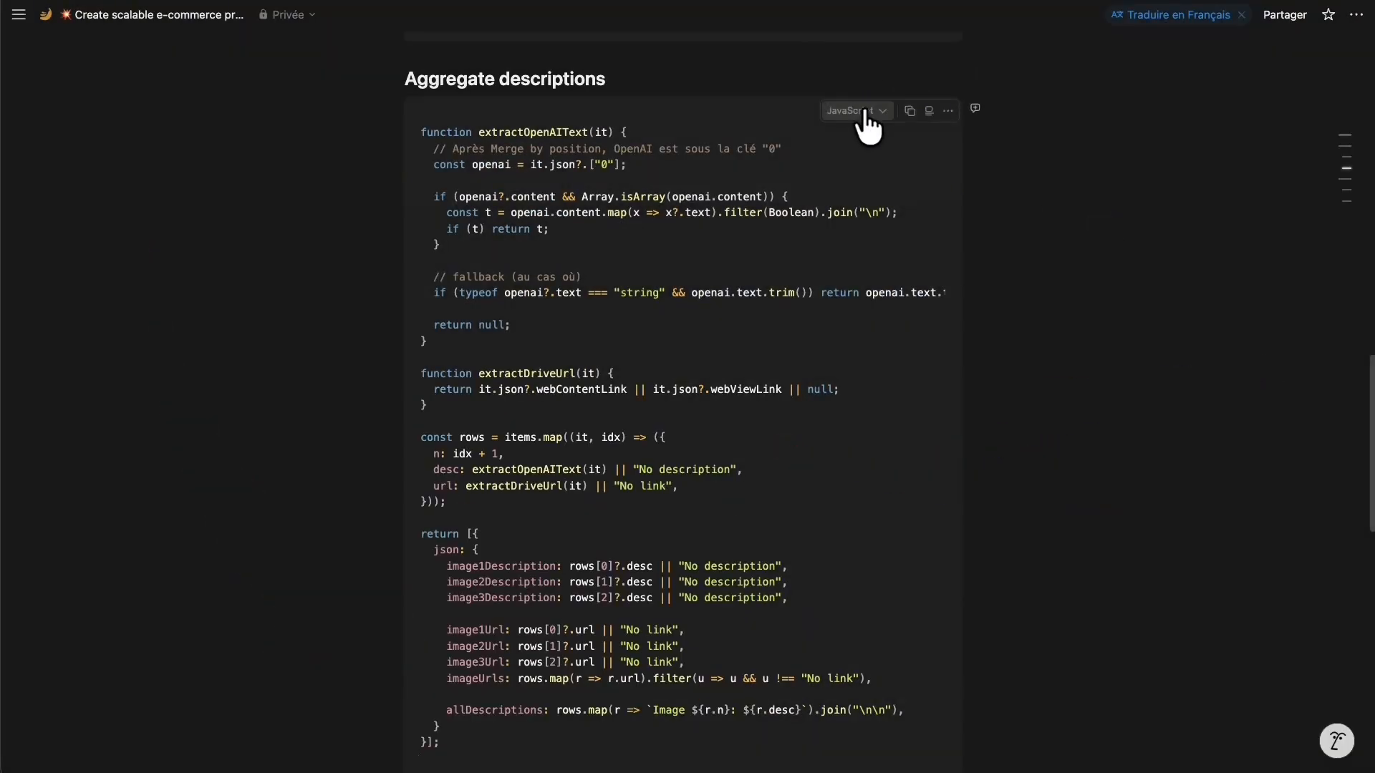
{"action": "left_click", "coordinate": [909, 111]}
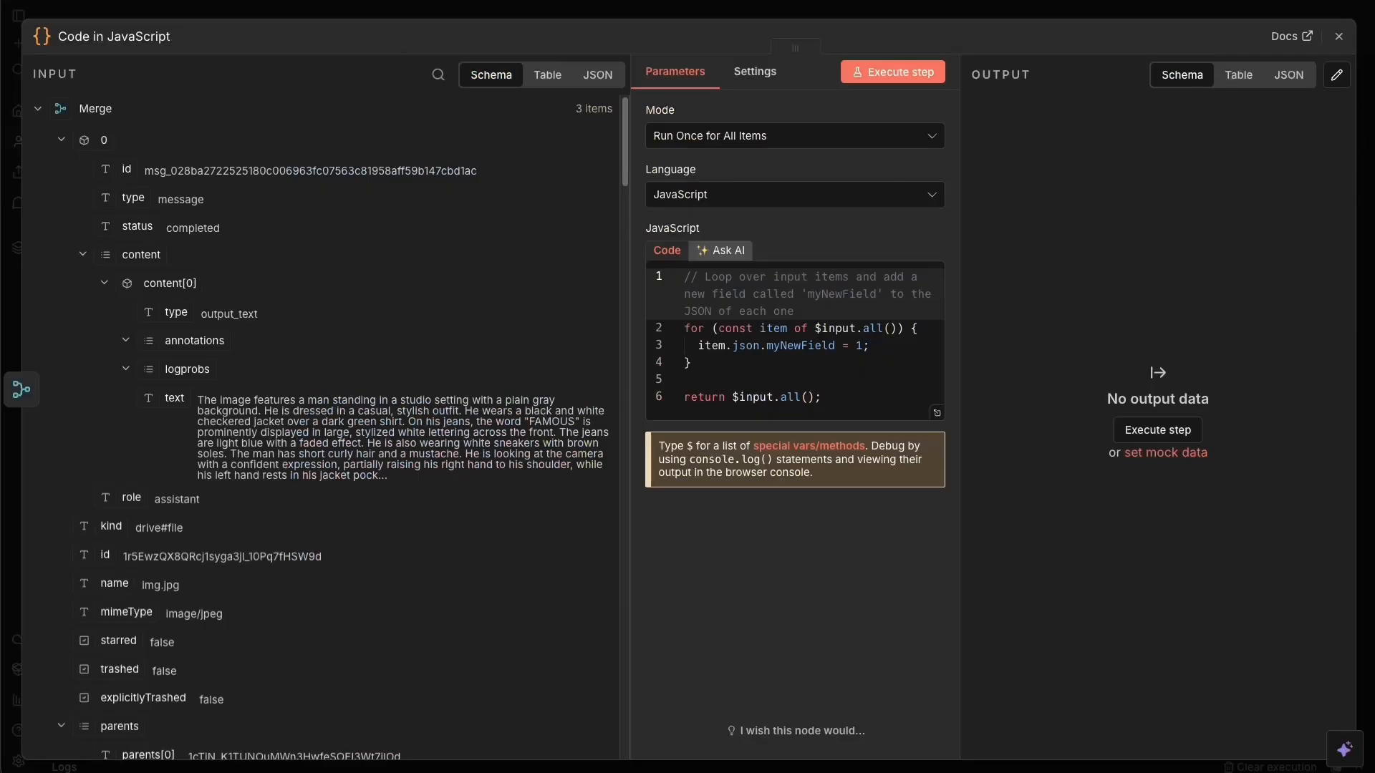
Replace the Code node's starter code with the pasted Aggregate descriptions script.
{"action": "left_click", "coordinate": [845, 344]}
{"action": "key", "text": "ctrl+a"}
{"action": "key", "text": "BackSpace"}
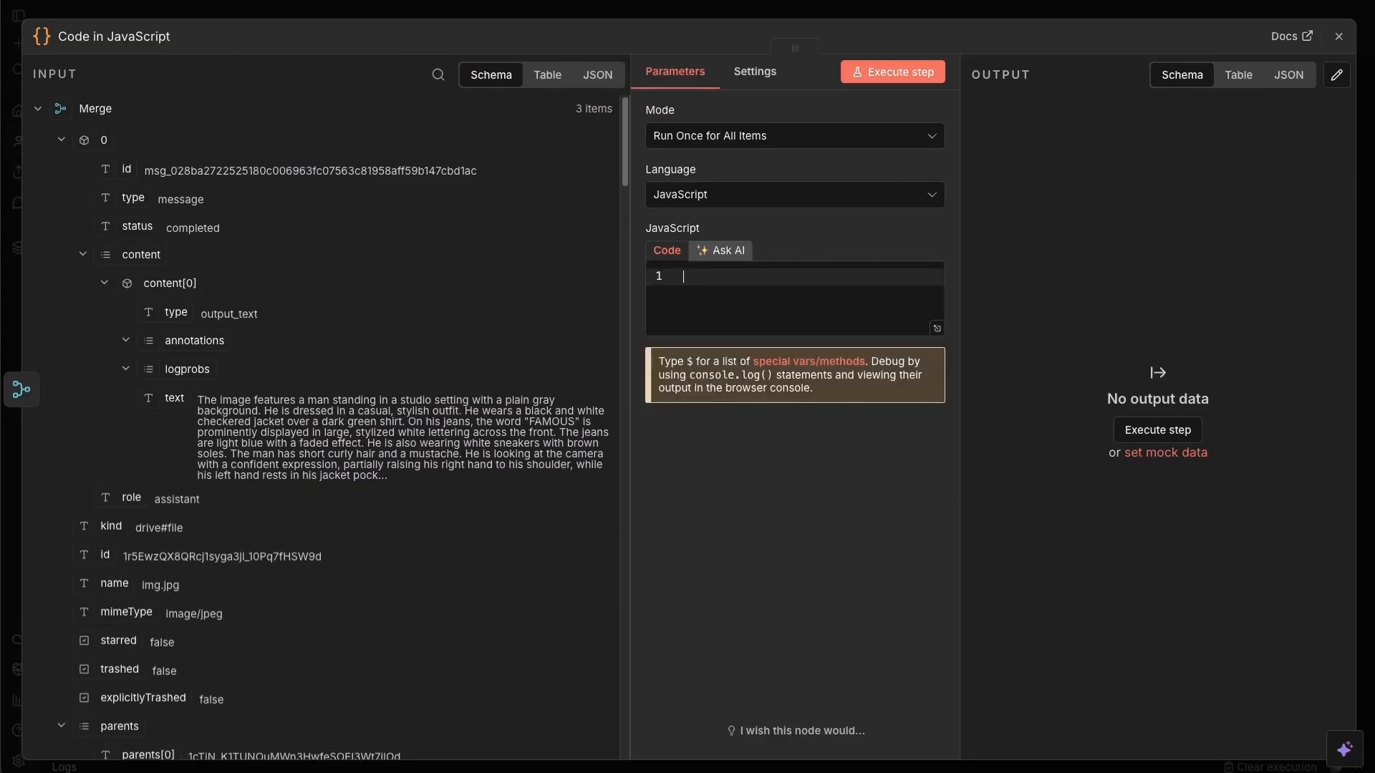
{"action": "key", "text": "ctrl+v"}
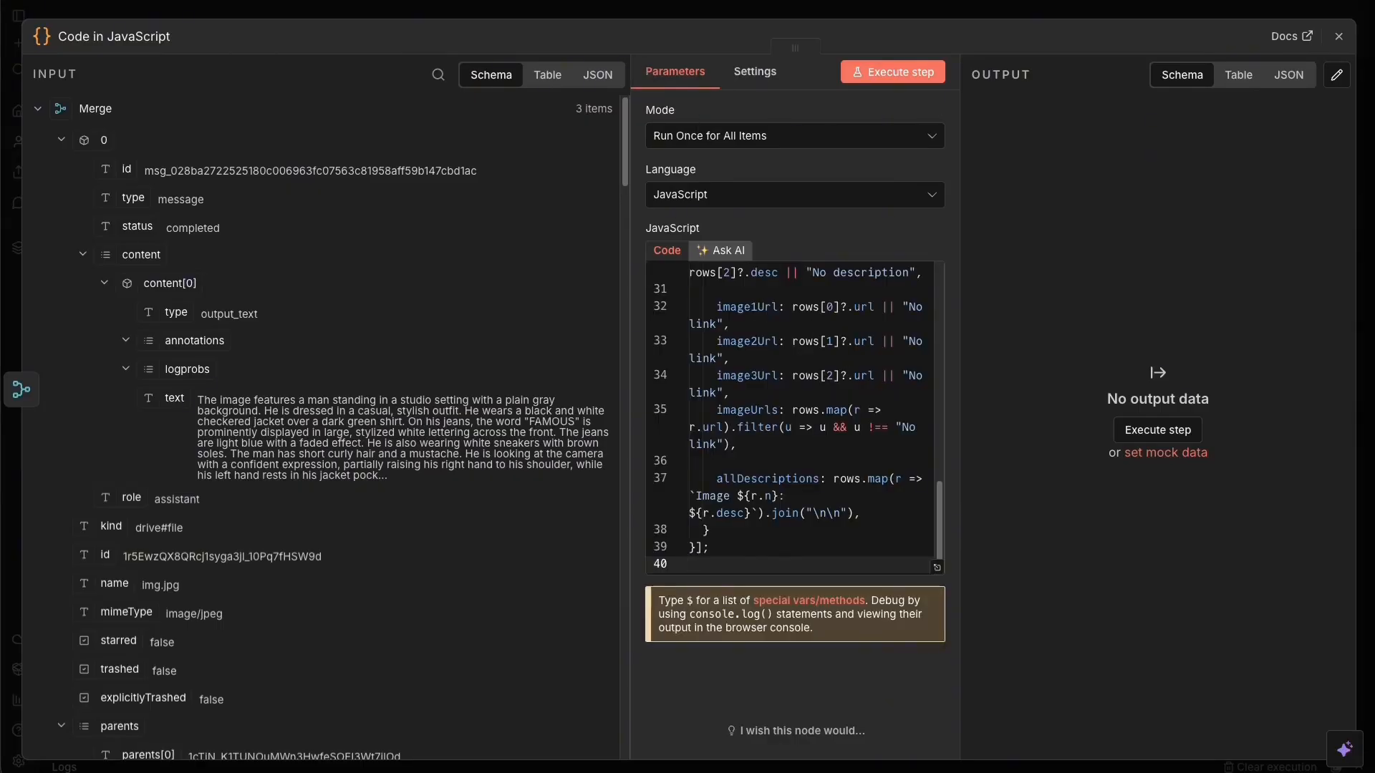
Rename the node 'Aggregate descriptions', remove the trailing empty line, and close the editor.
{"action": "left_click", "coordinate": [128, 35]}
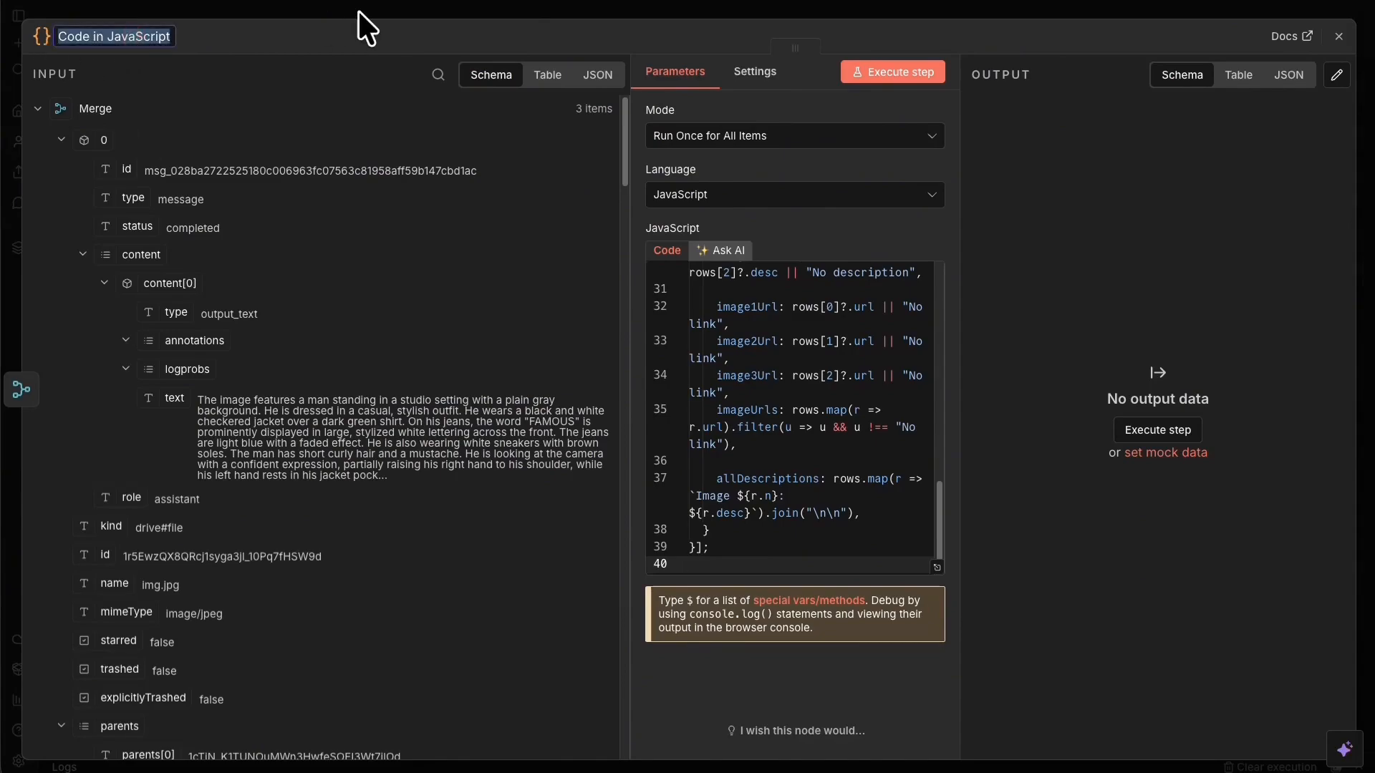
{"action": "type", "text": "Aggregate descriptions"}
{"action": "scroll", "coordinate": [860, 494], "scroll_direction": "down", "scroll_amount": 1}
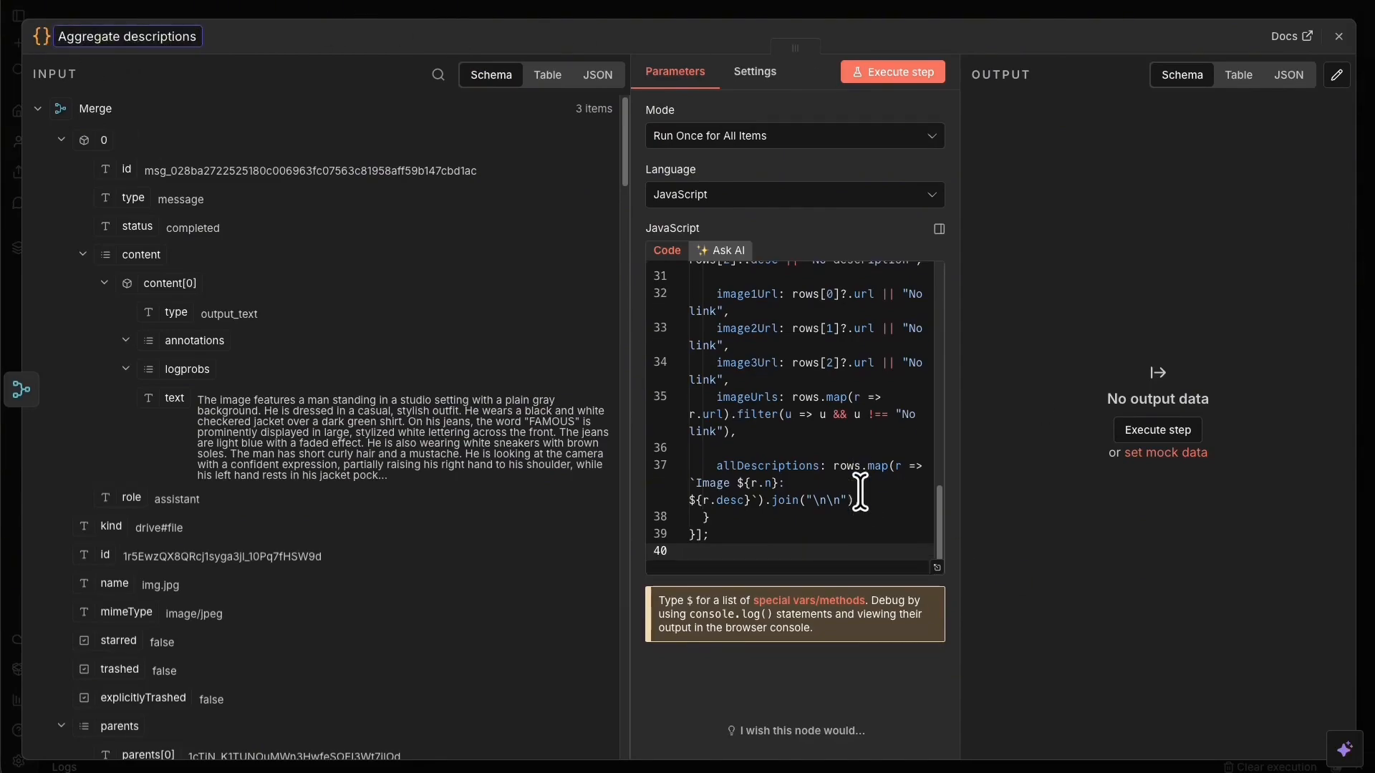
{"action": "left_click", "coordinate": [778, 547]}
{"action": "key", "text": "BackSpace"}
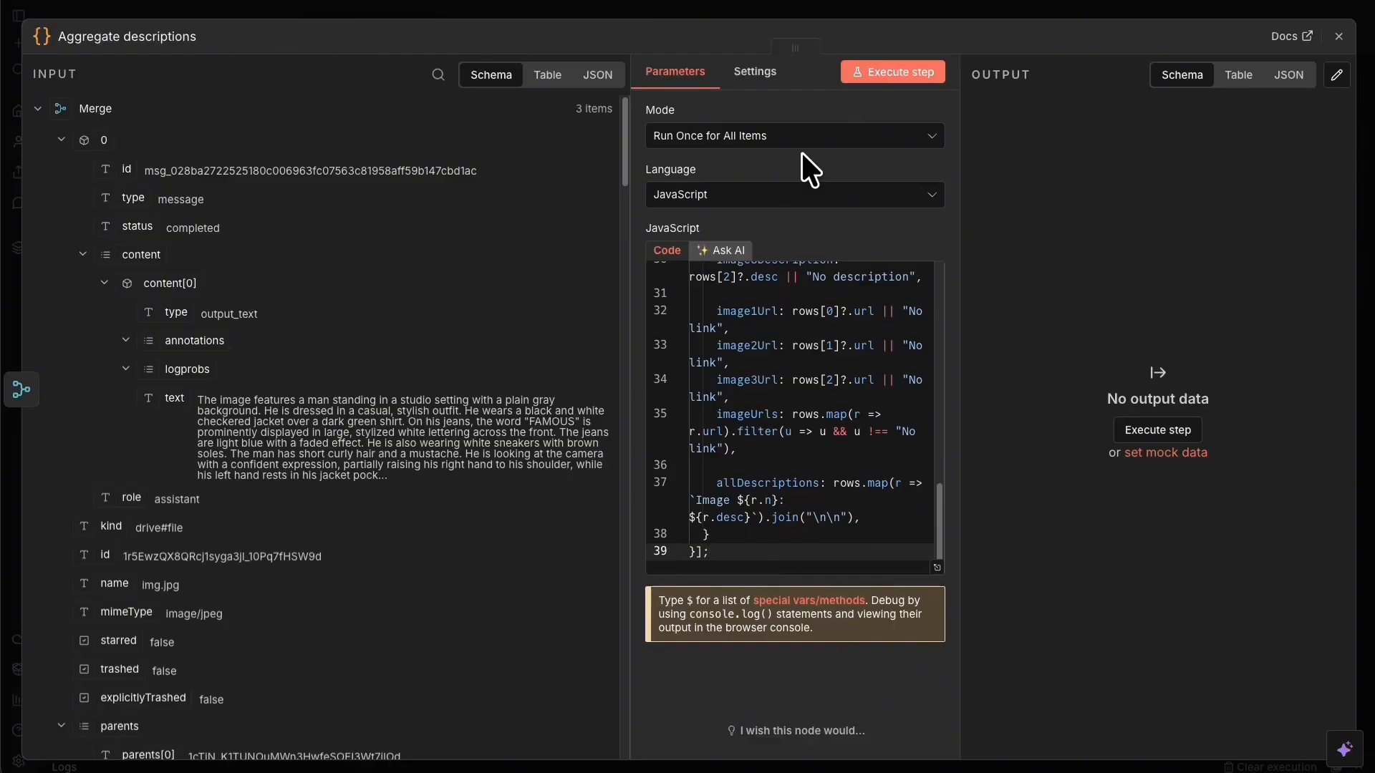
{"action": "left_click", "coordinate": [848, 3]}
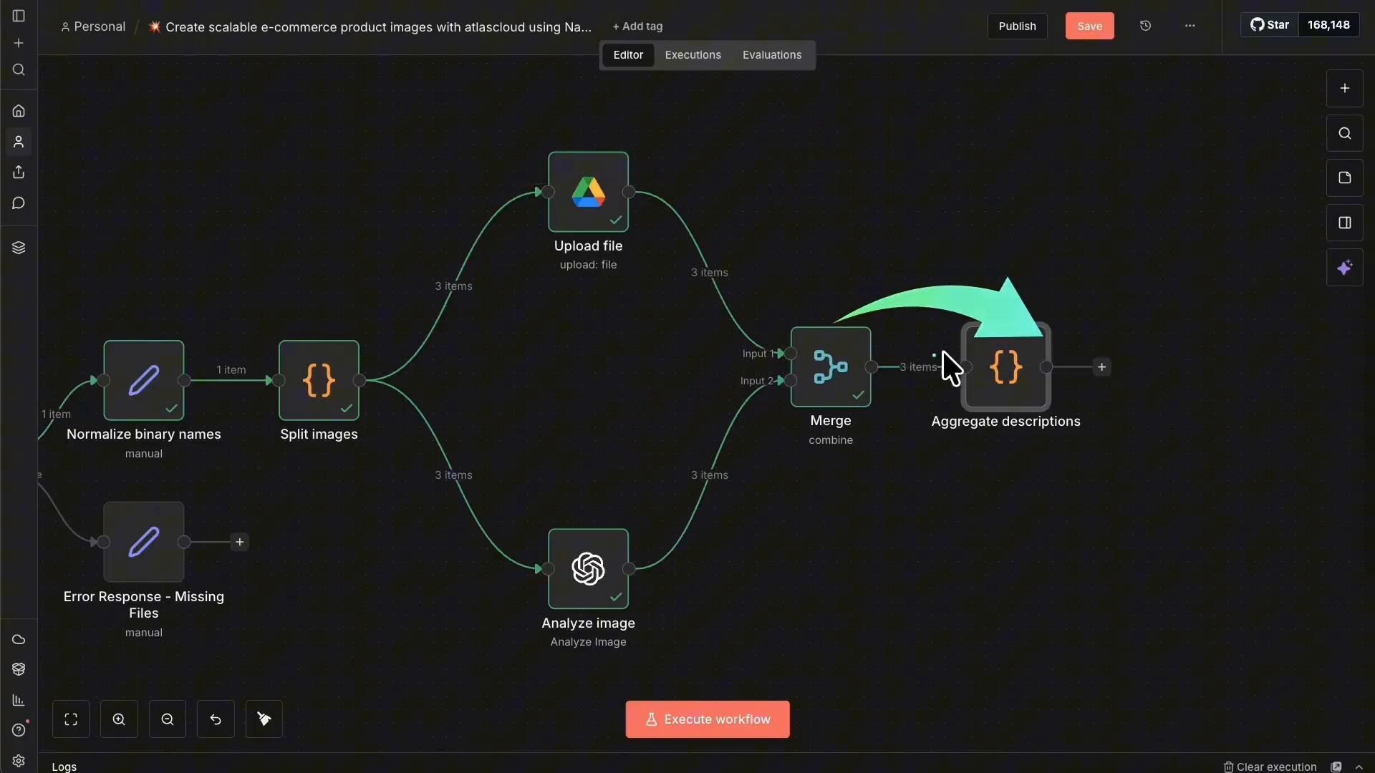
Execute the Aggregate descriptions step alone, condensing Merge's 3 items into 1 output item.
{"action": "right_click", "coordinate": [1021, 378]}
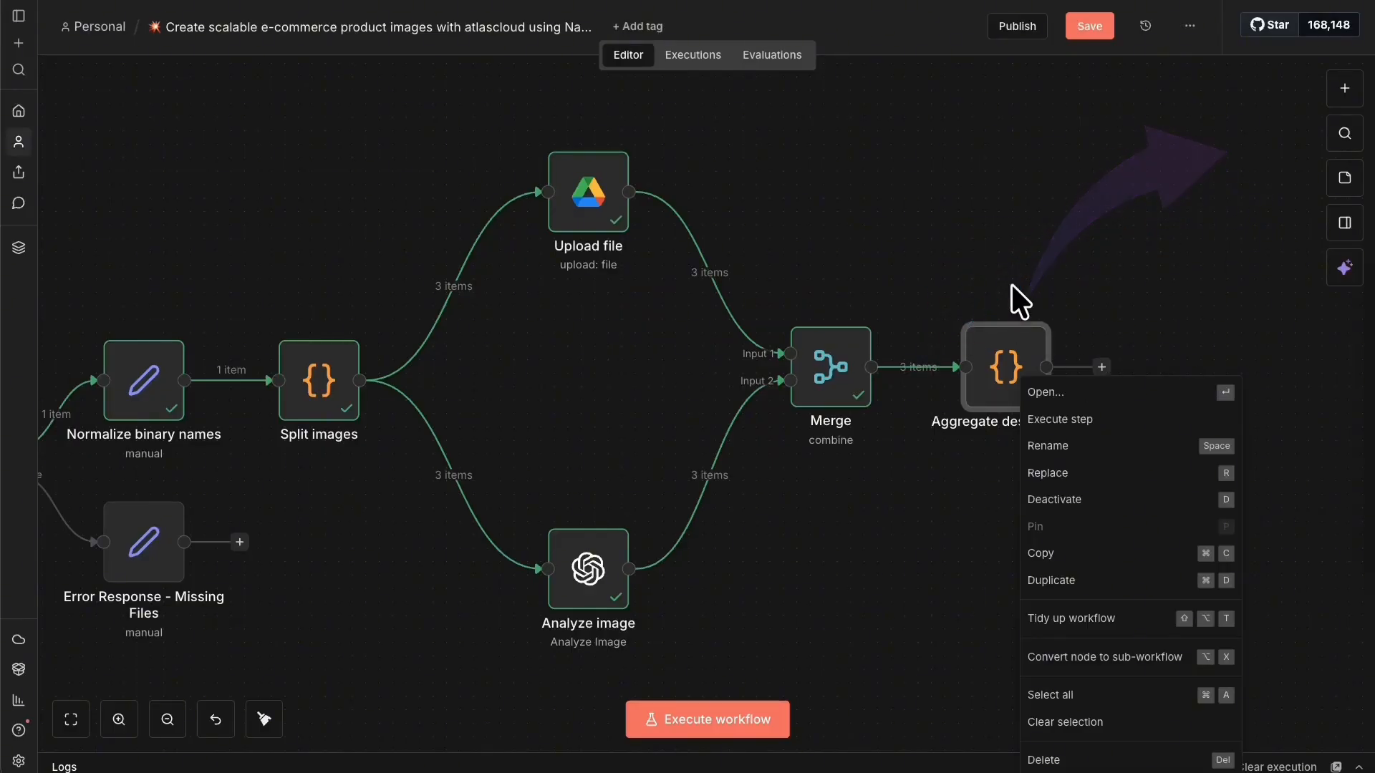
{"action": "left_click", "coordinate": [1078, 419]}
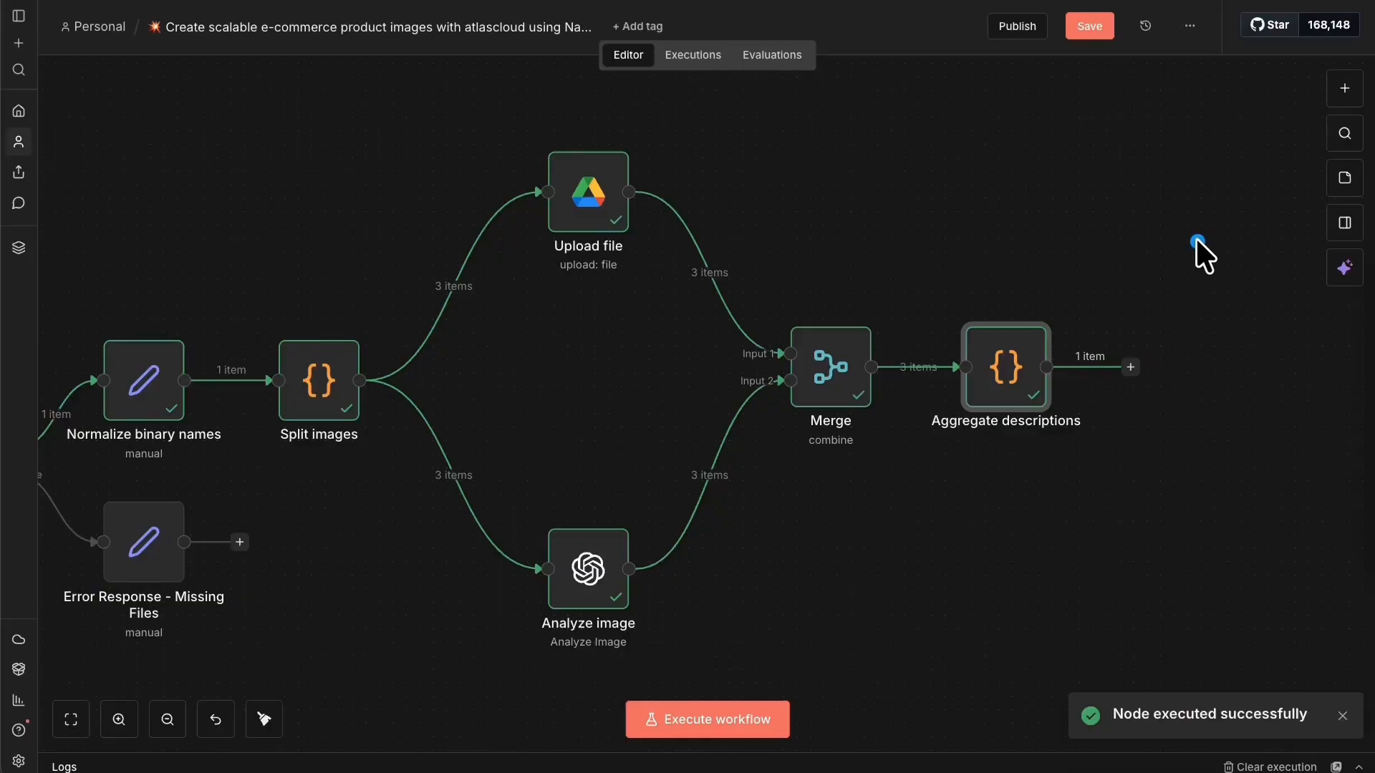
{"action": "left_click_drag", "start_coordinate": [1274, 458], "coordinate": [794, 473]}
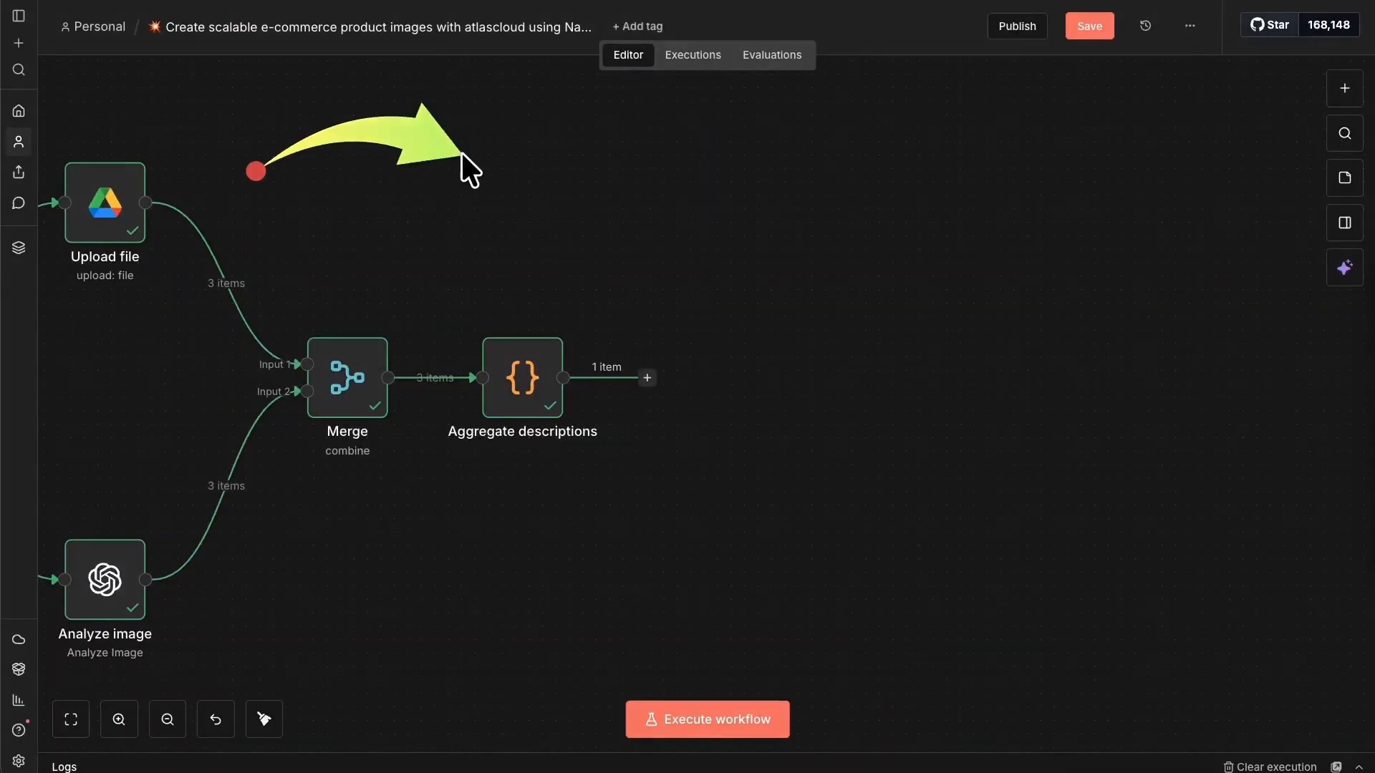
Add an AI Agent node after Aggregate descriptions.
{"action": "left_click", "coordinate": [649, 377]}
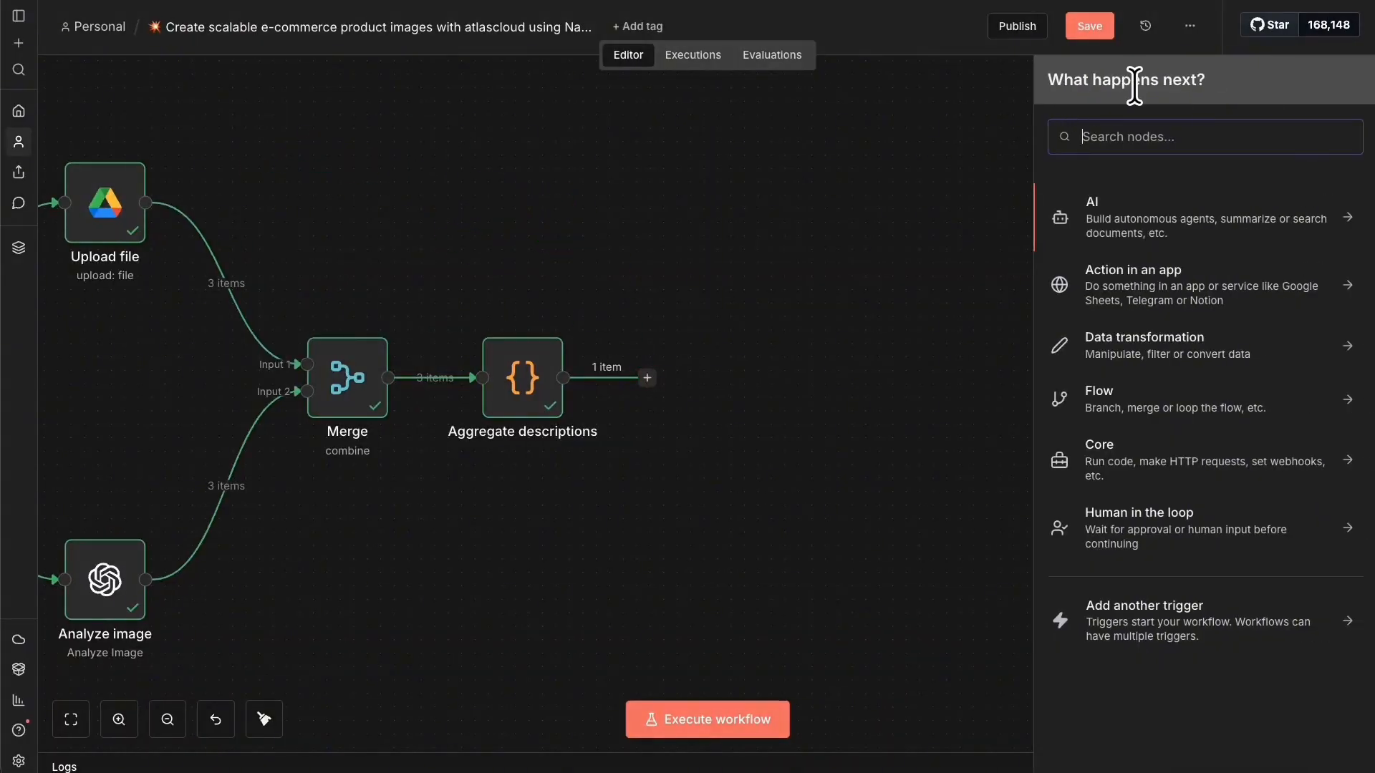
{"action": "type", "text": "agee"}
{"action": "key", "text": "BackSpace"}
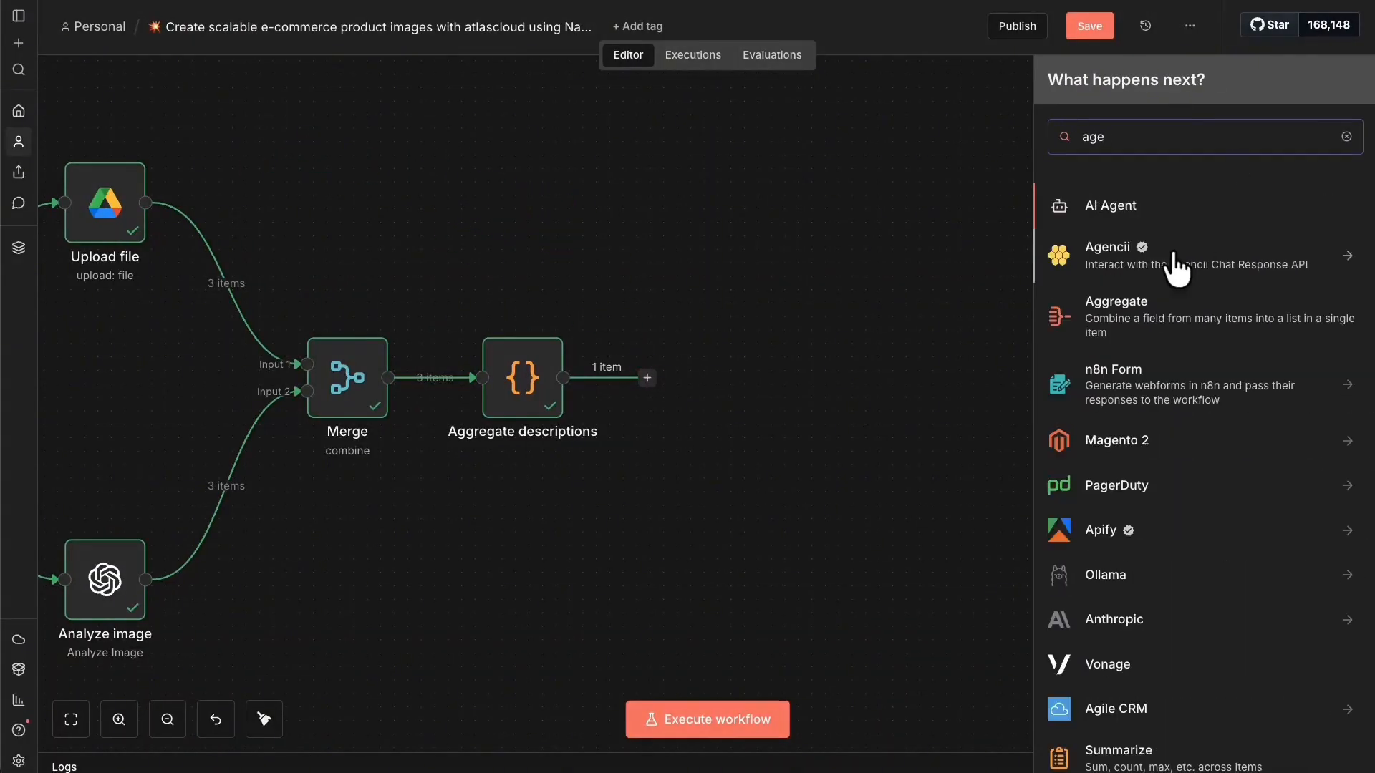
{"action": "left_click", "coordinate": [1118, 199]}
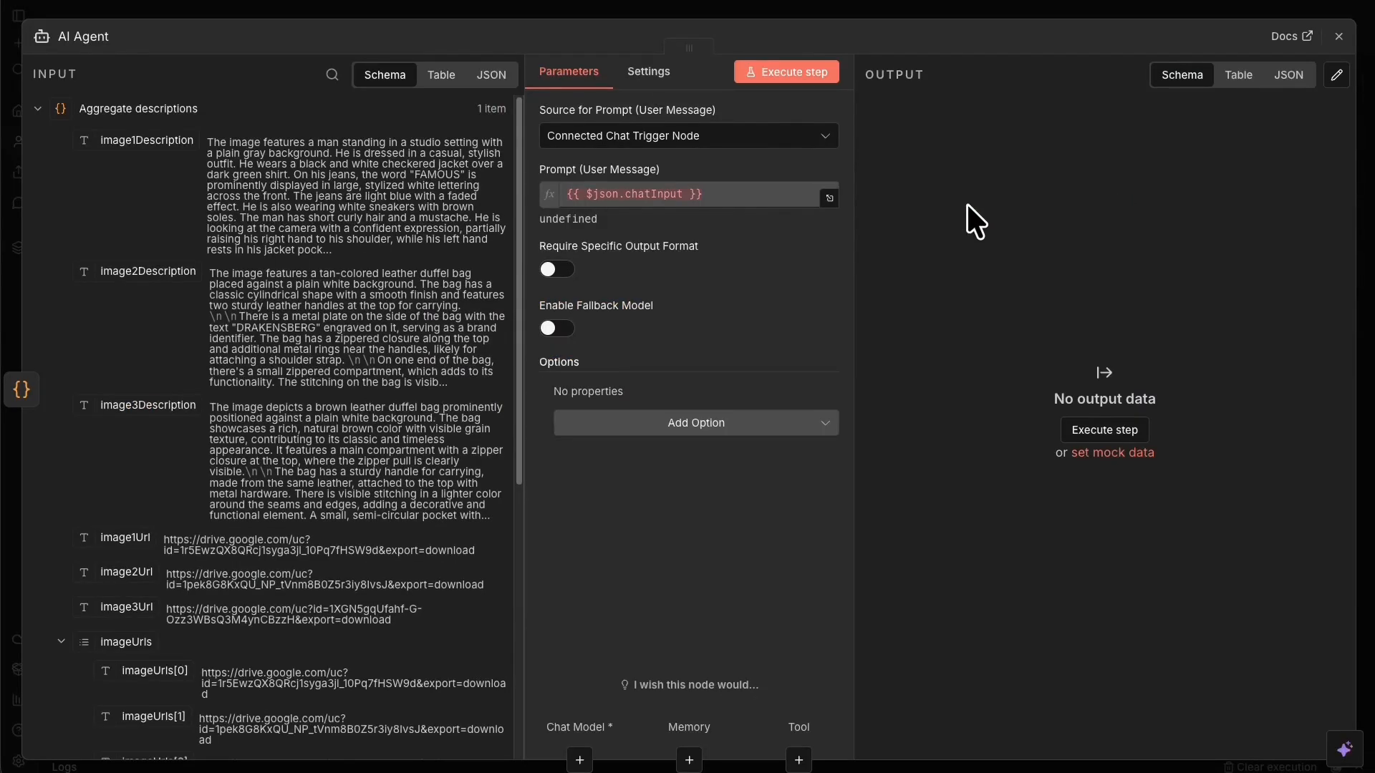
Set the prompt source to Define below, require a specific output format, and add a System Message option.
{"action": "left_click", "coordinate": [702, 135]}
{"action": "left_click", "coordinate": [624, 243]}
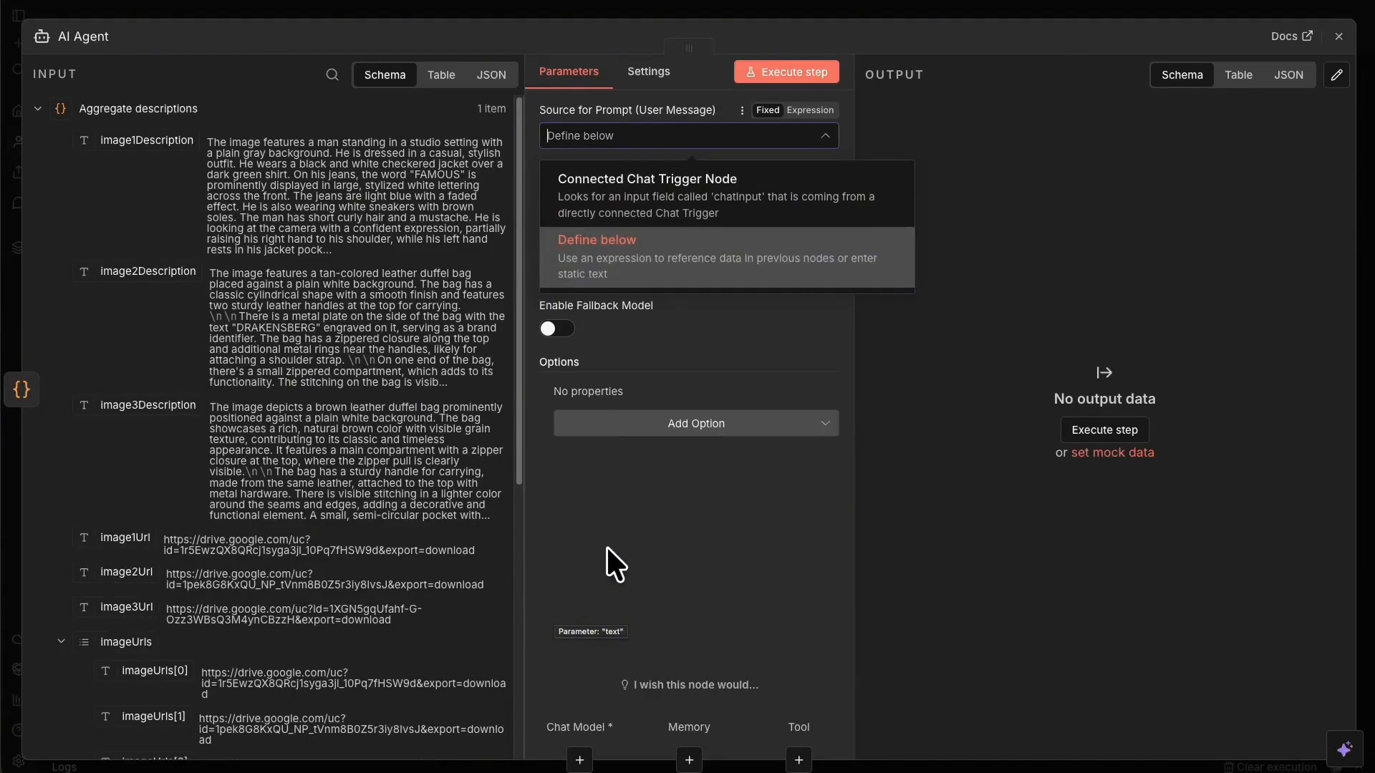
{"action": "left_click", "coordinate": [566, 271]}
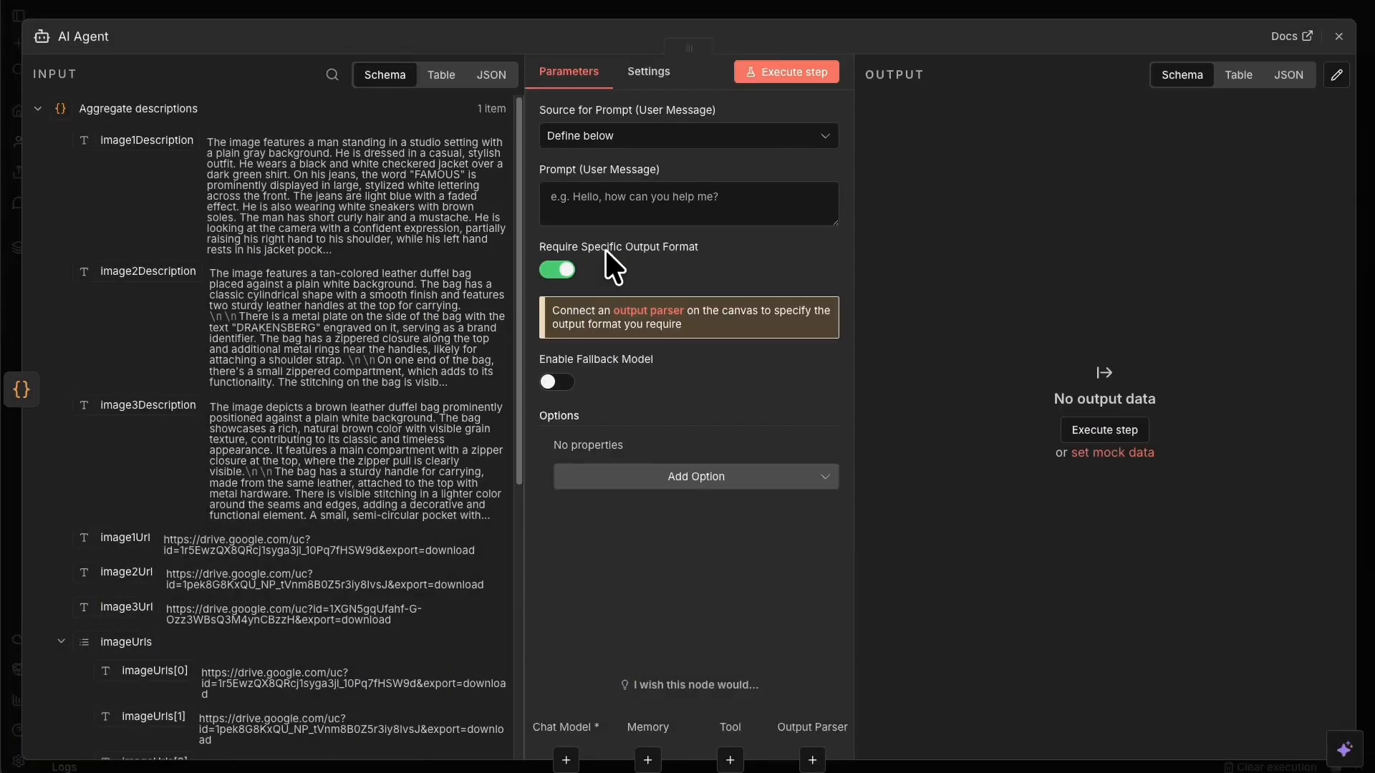
{"action": "left_click", "coordinate": [703, 478]}
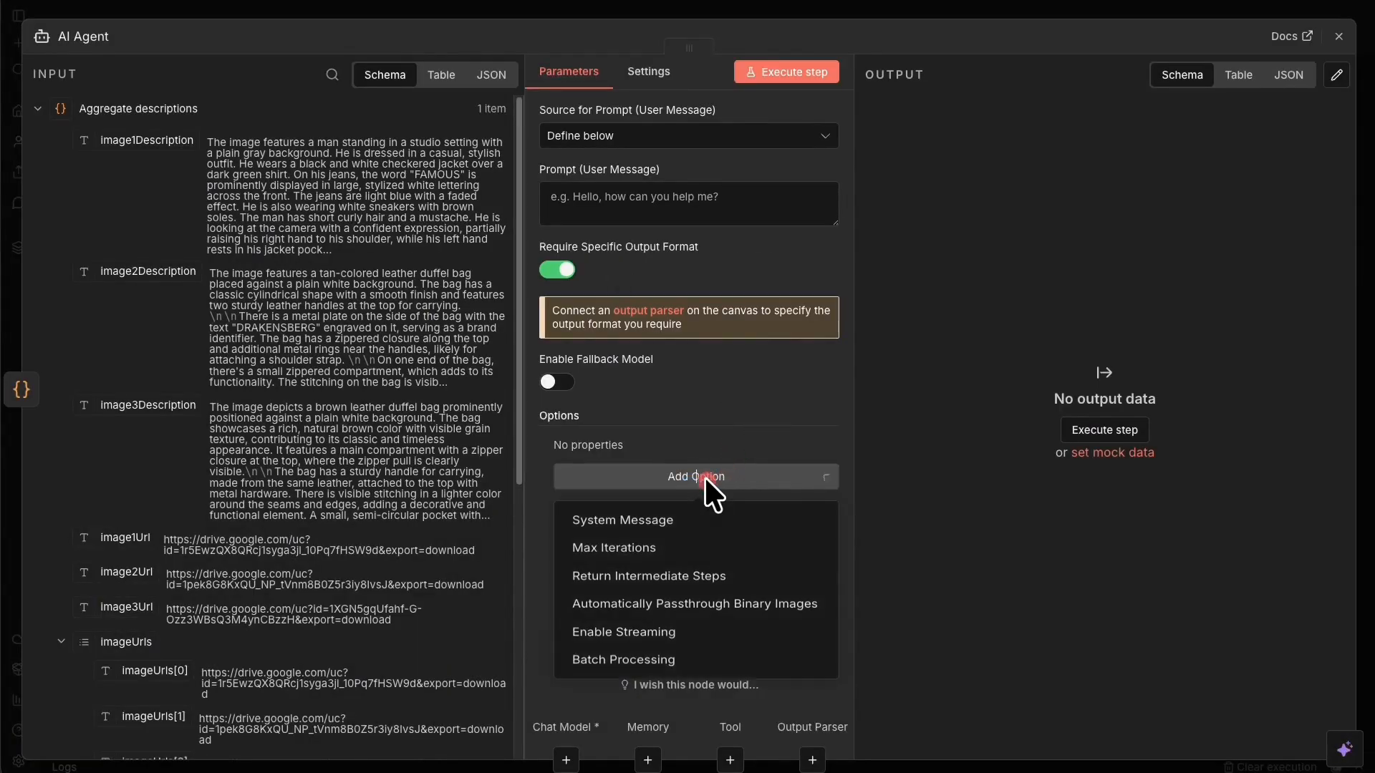
{"action": "left_click", "coordinate": [622, 523]}
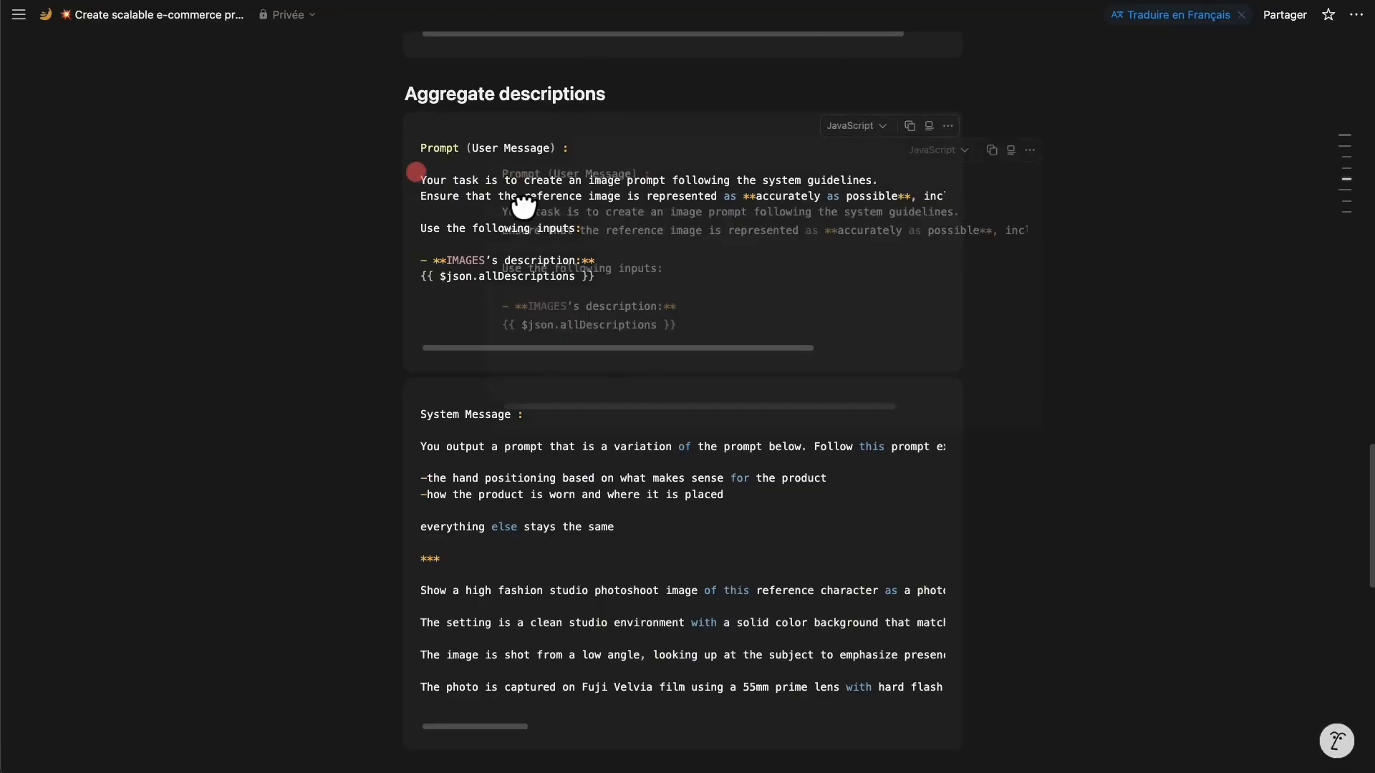
Paste the user prompt copied from Notion into the AI Agent's Prompt field.
{"action": "left_click", "coordinate": [645, 243]}
{"action": "left_click_drag", "start_coordinate": [423, 175], "coordinate": [686, 311]}
{"action": "key", "text": "super+c"}
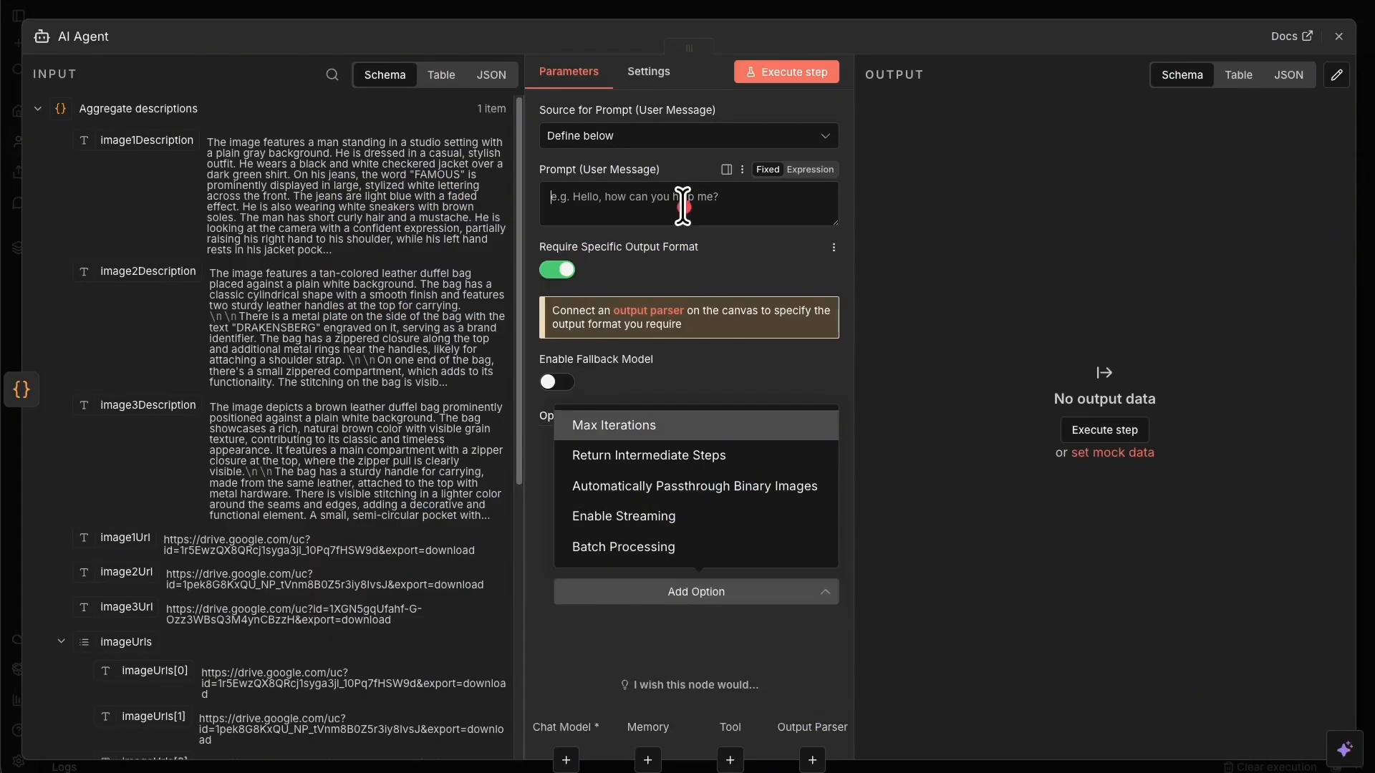
{"action": "left_click", "coordinate": [728, 205]}
{"action": "key", "text": "super+v"}
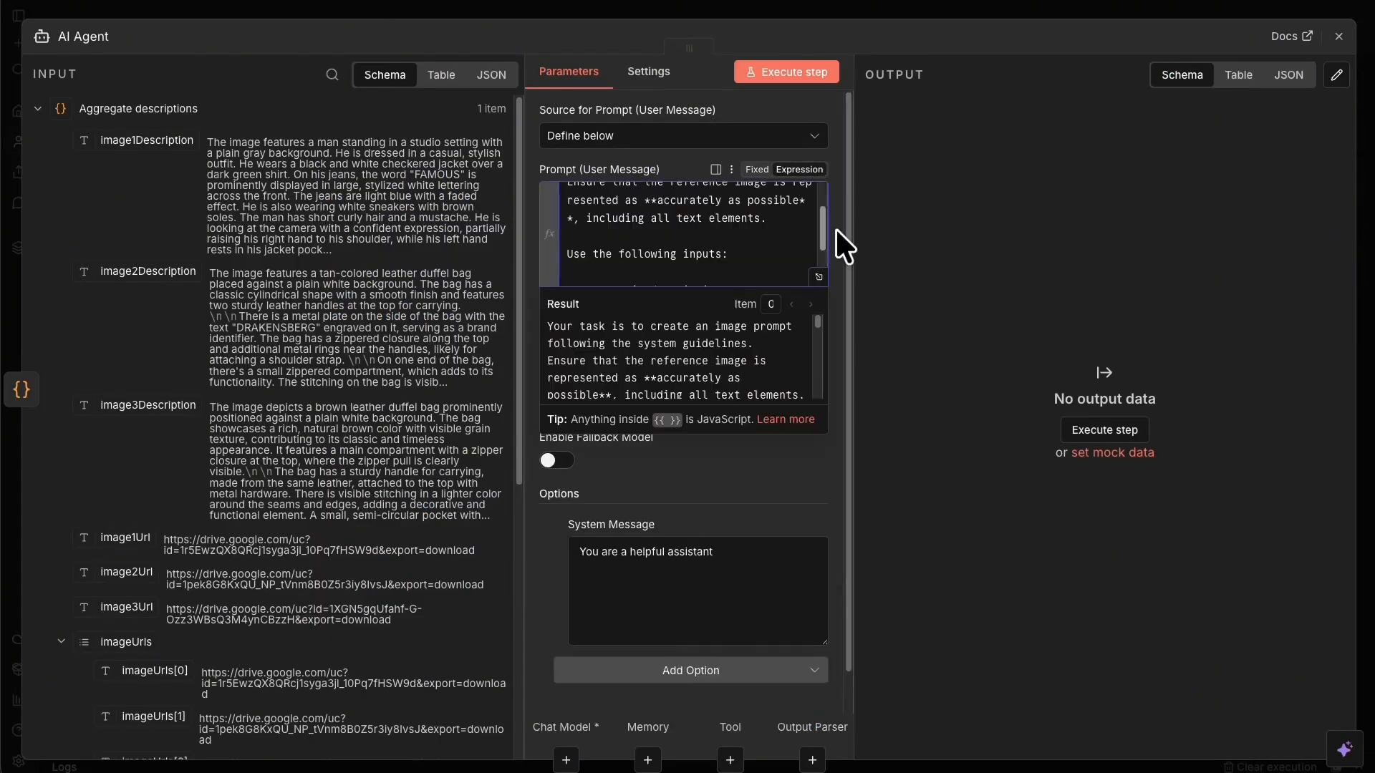
Check the enlarged prompt expression, where allDescriptions resolves to the three image descriptions.
{"action": "left_click", "coordinate": [823, 266]}
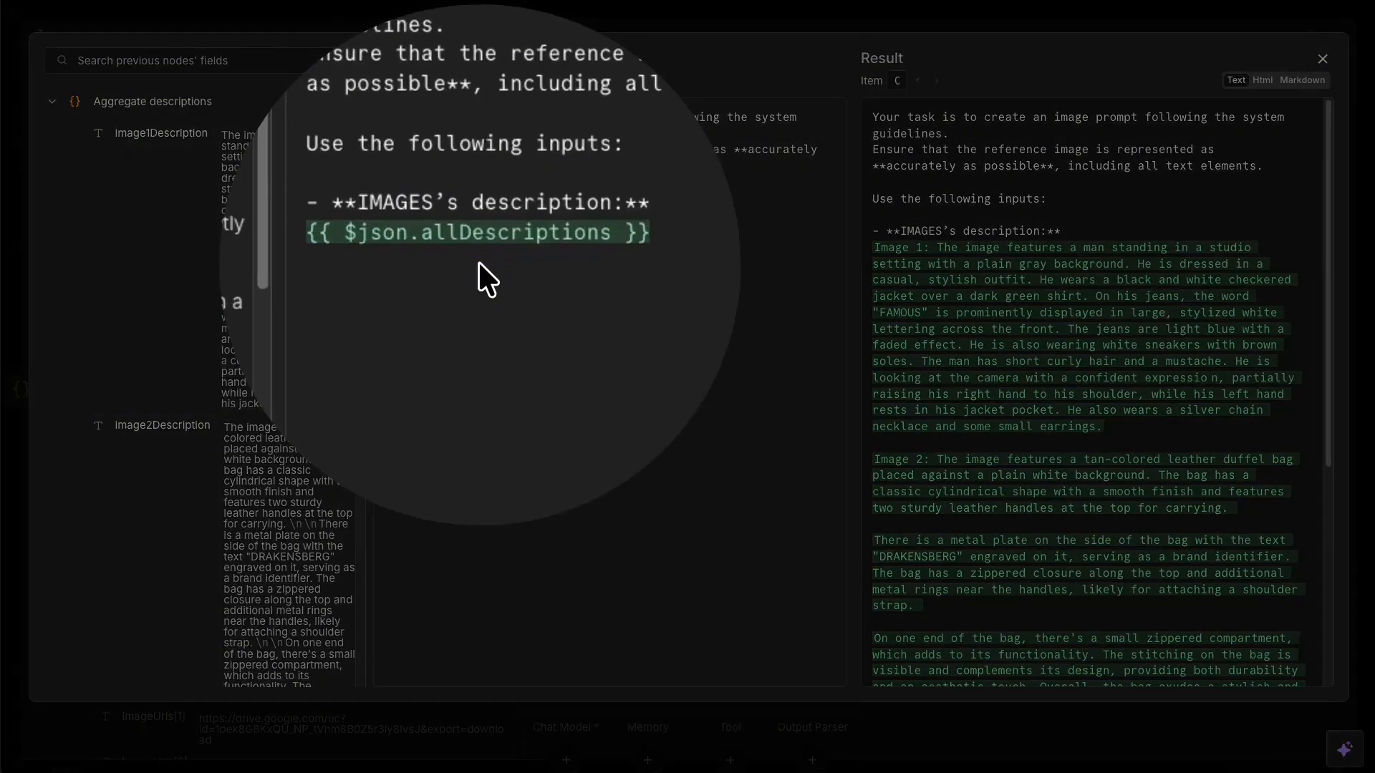
{"action": "scroll", "coordinate": [187, 239], "scroll_direction": "down", "scroll_amount": 10}
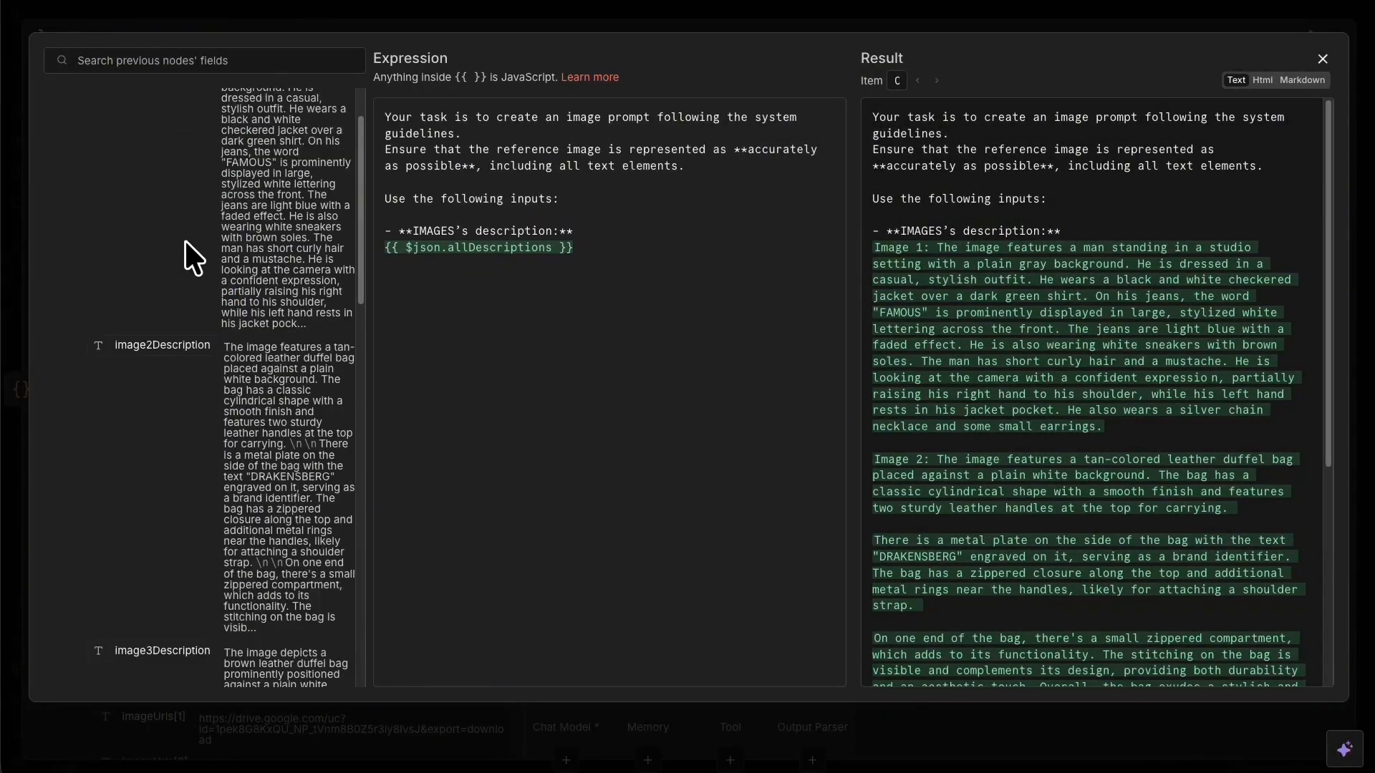
{"action": "scroll", "coordinate": [187, 240], "scroll_direction": "down", "scroll_amount": 5}
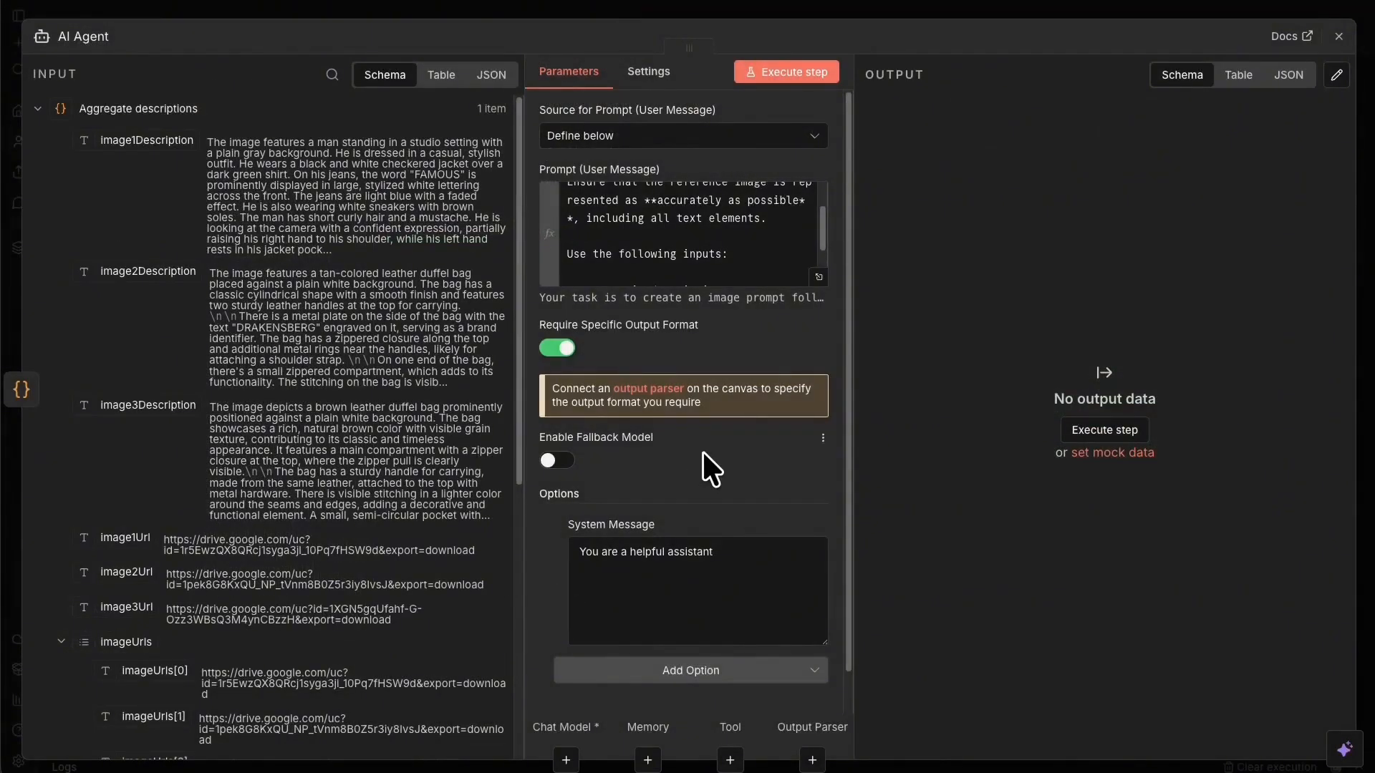
{"action": "scroll", "coordinate": [703, 451], "scroll_direction": "down", "scroll_amount": 1}
{"action": "left_click", "coordinate": [661, 520]}
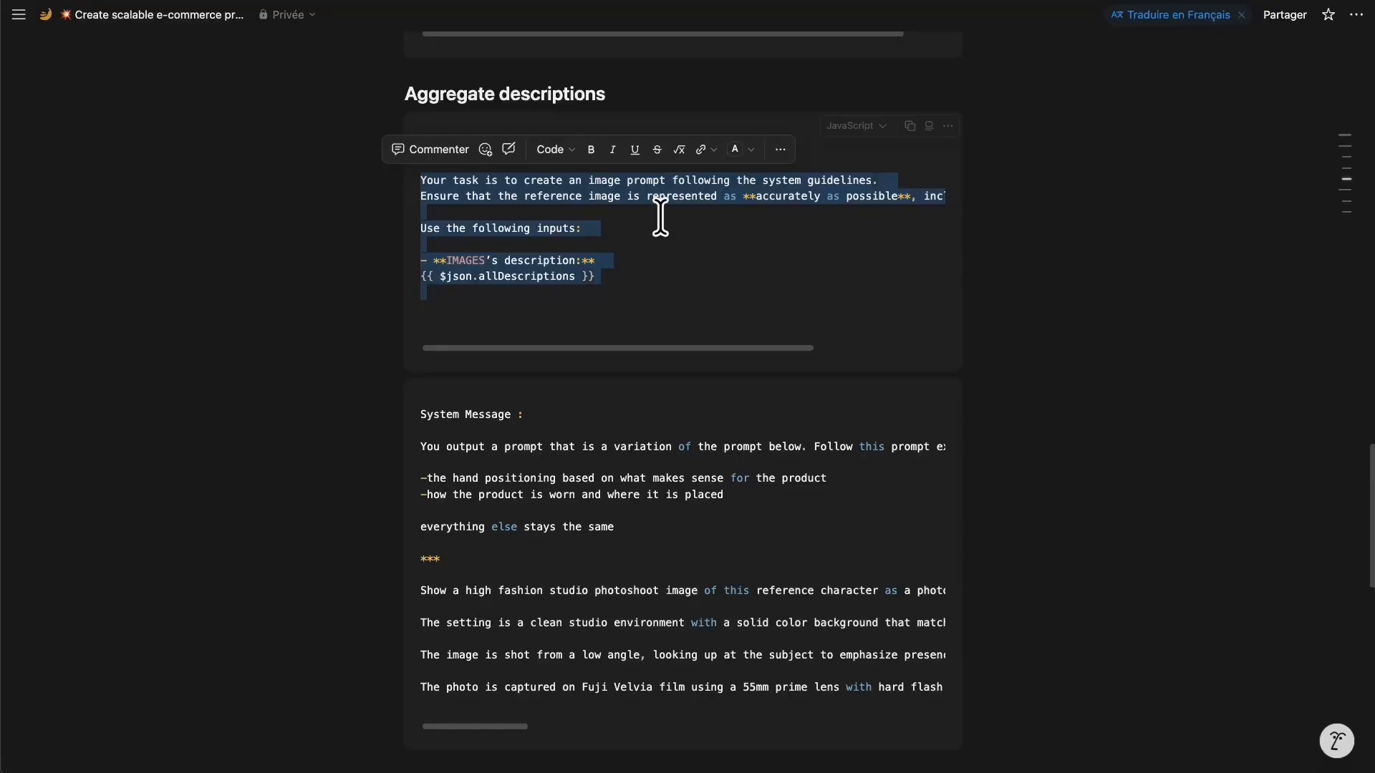
Set the System Message expression to the fashion-photoshoot variation prompt copied from Notion.
{"action": "scroll", "coordinate": [565, 256], "scroll_direction": "down", "scroll_amount": 3}
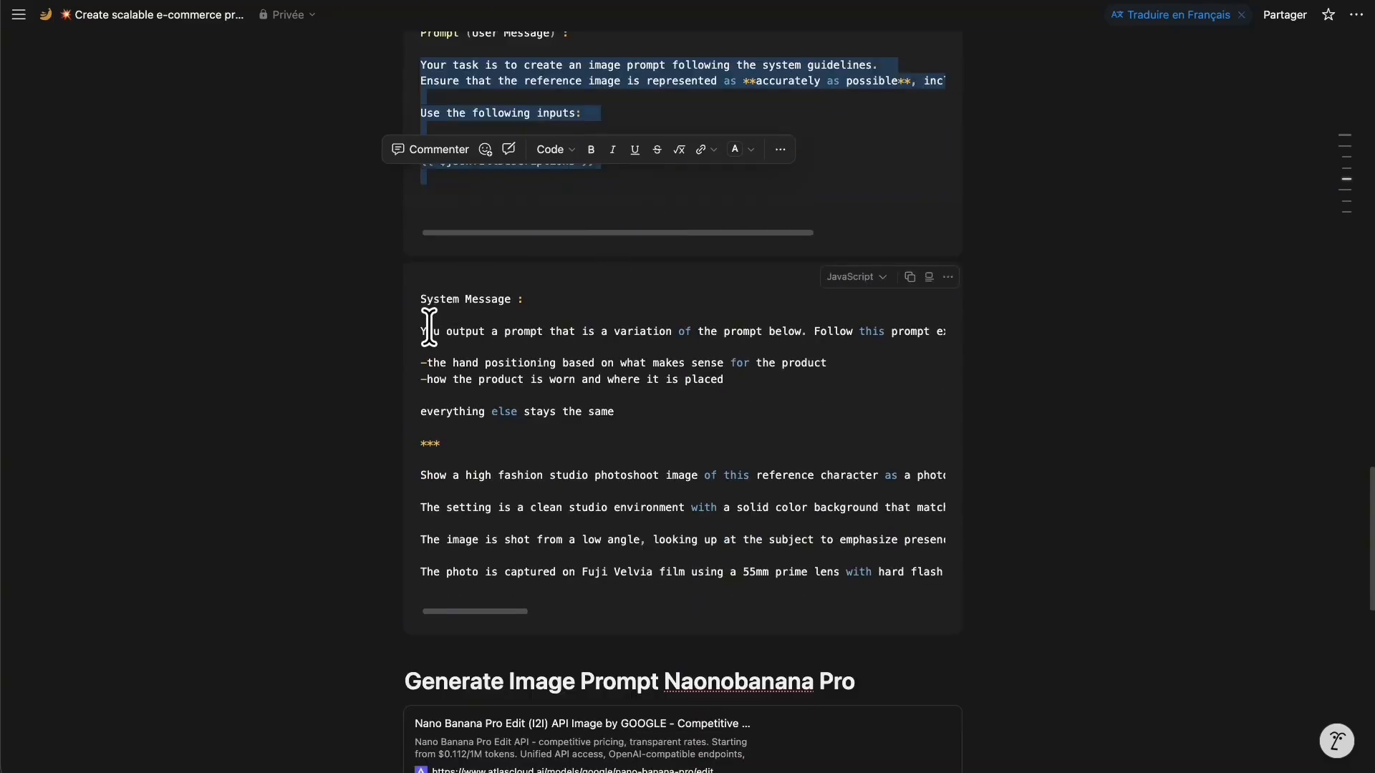
{"action": "left_click_drag", "start_coordinate": [421, 329], "coordinate": [548, 589]}
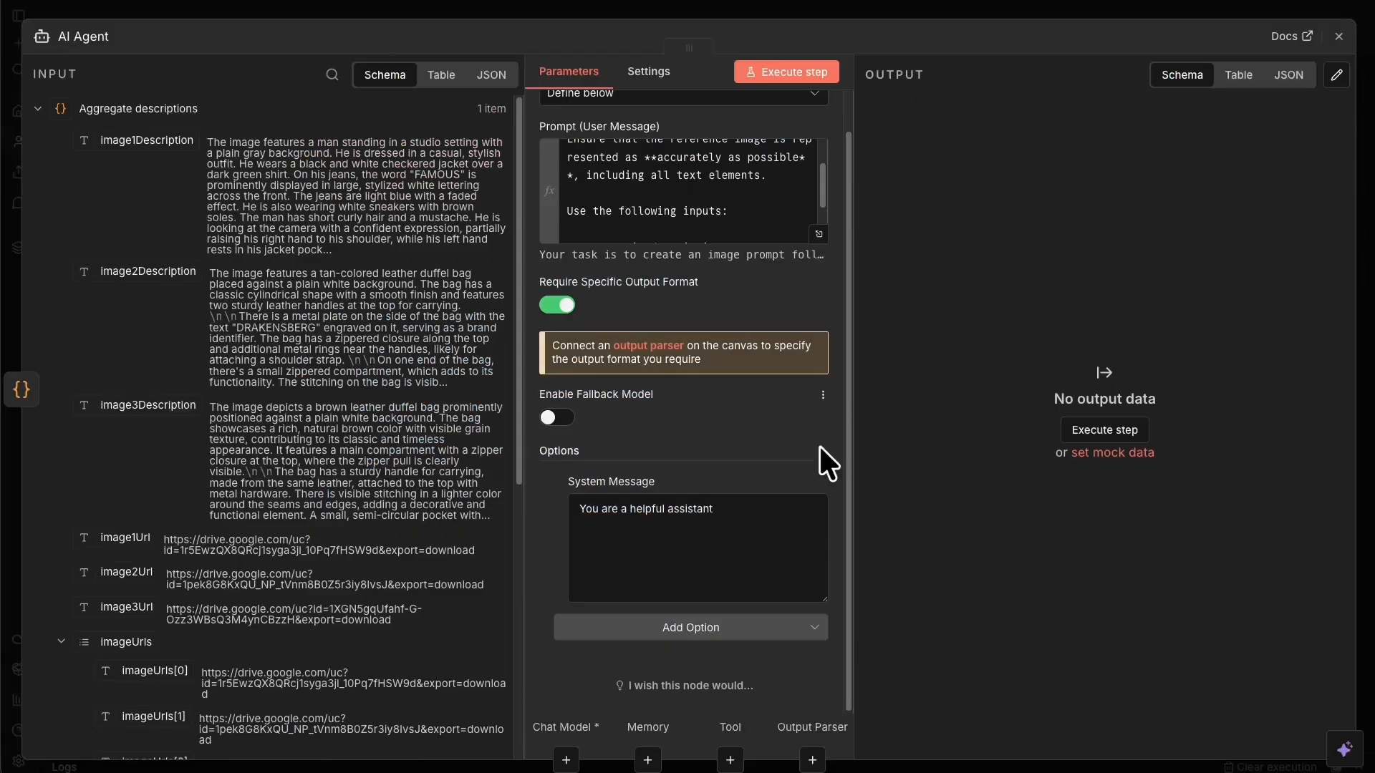
{"action": "left_click", "coordinate": [815, 482]}
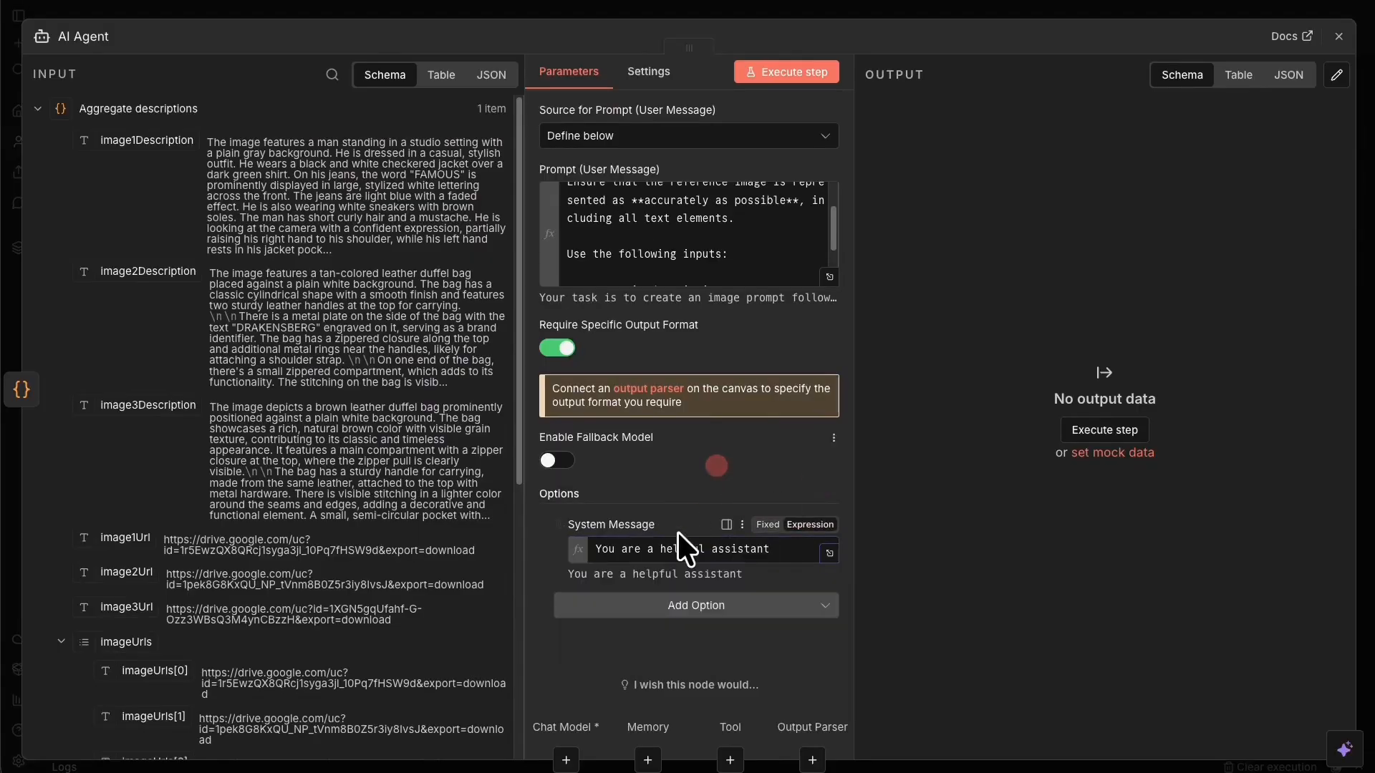
{"action": "triple_click", "coordinate": [672, 550]}
{"action": "key", "text": "ctrl+v"}
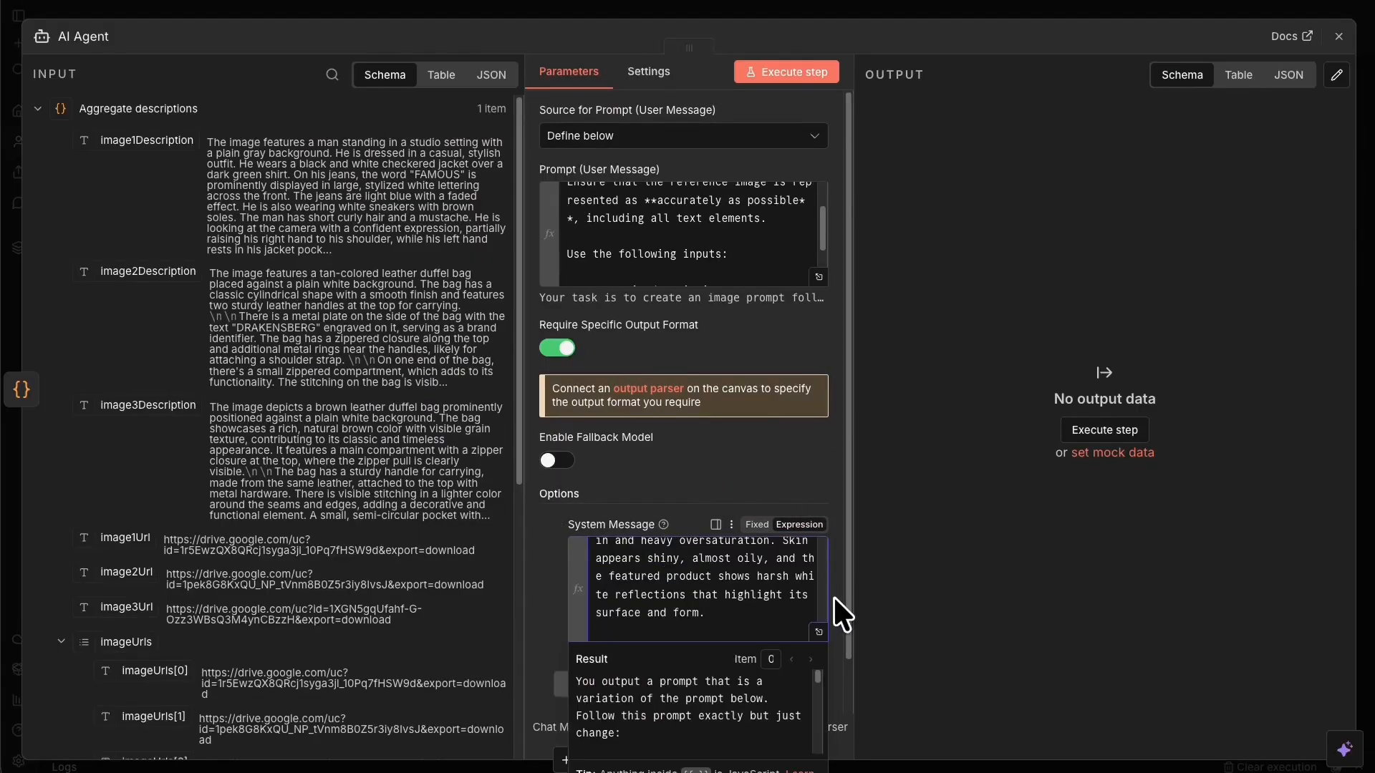
{"action": "left_click", "coordinate": [821, 627]}
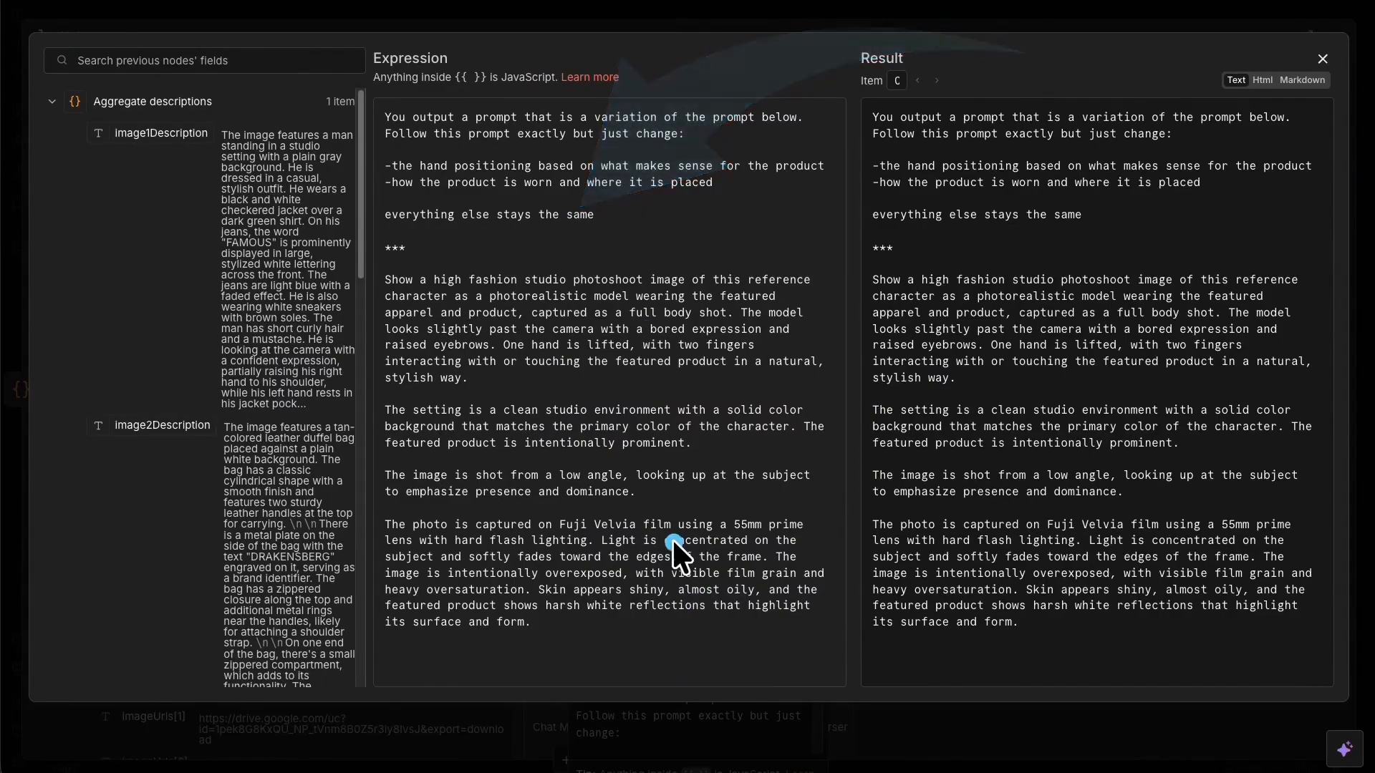
{"action": "left_click", "coordinate": [746, 23]}
Run the AI Agent step, which fails without a Chat Model, then close the node.
{"action": "left_click", "coordinate": [795, 72]}
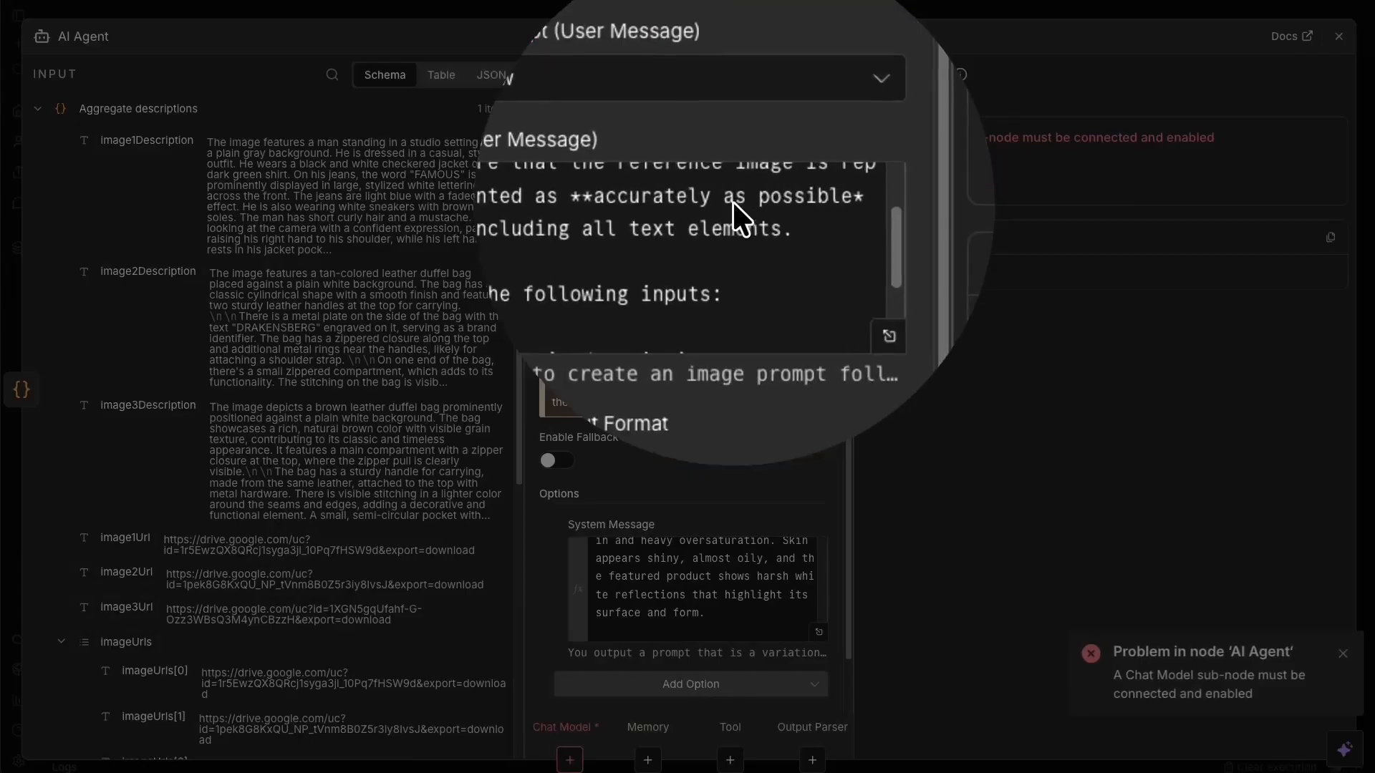
{"action": "left_click", "coordinate": [737, 201]}
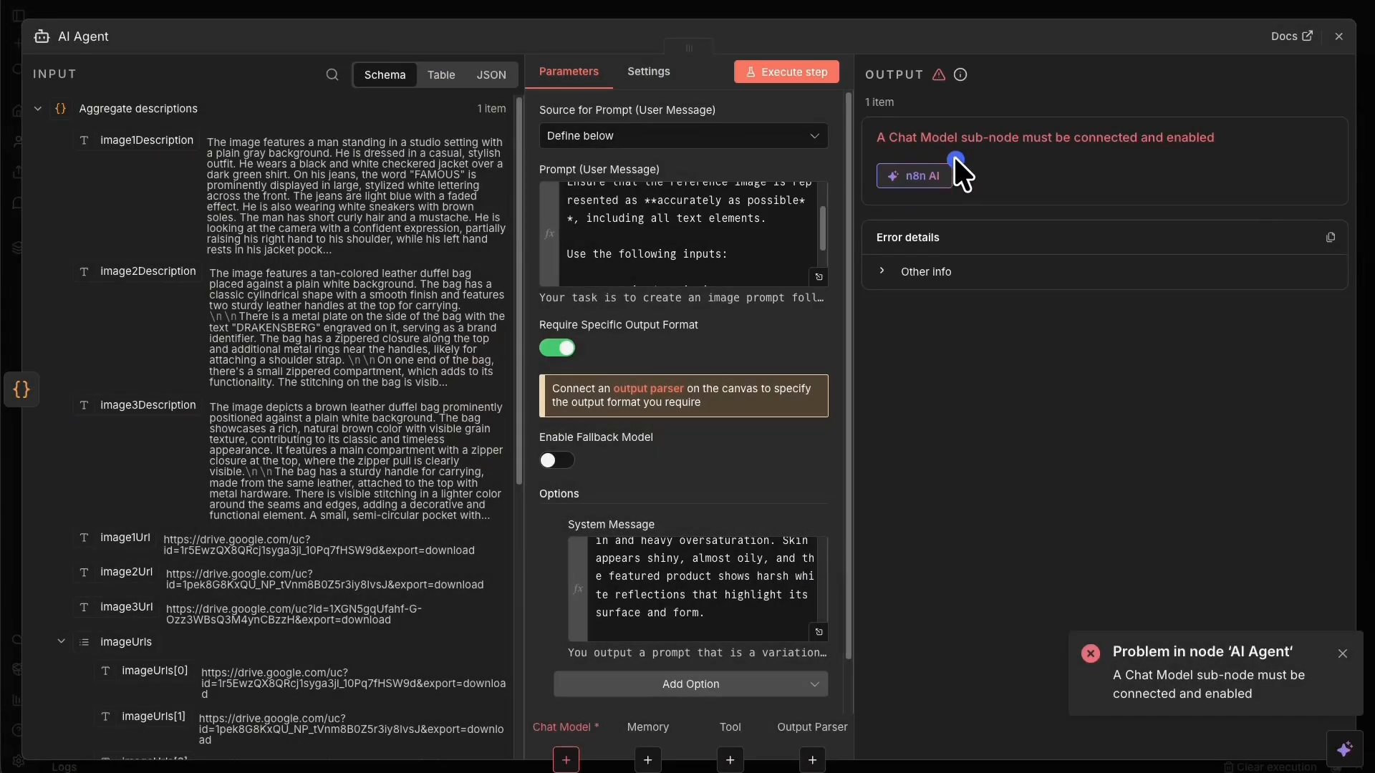
{"action": "left_click", "coordinate": [609, 8]}
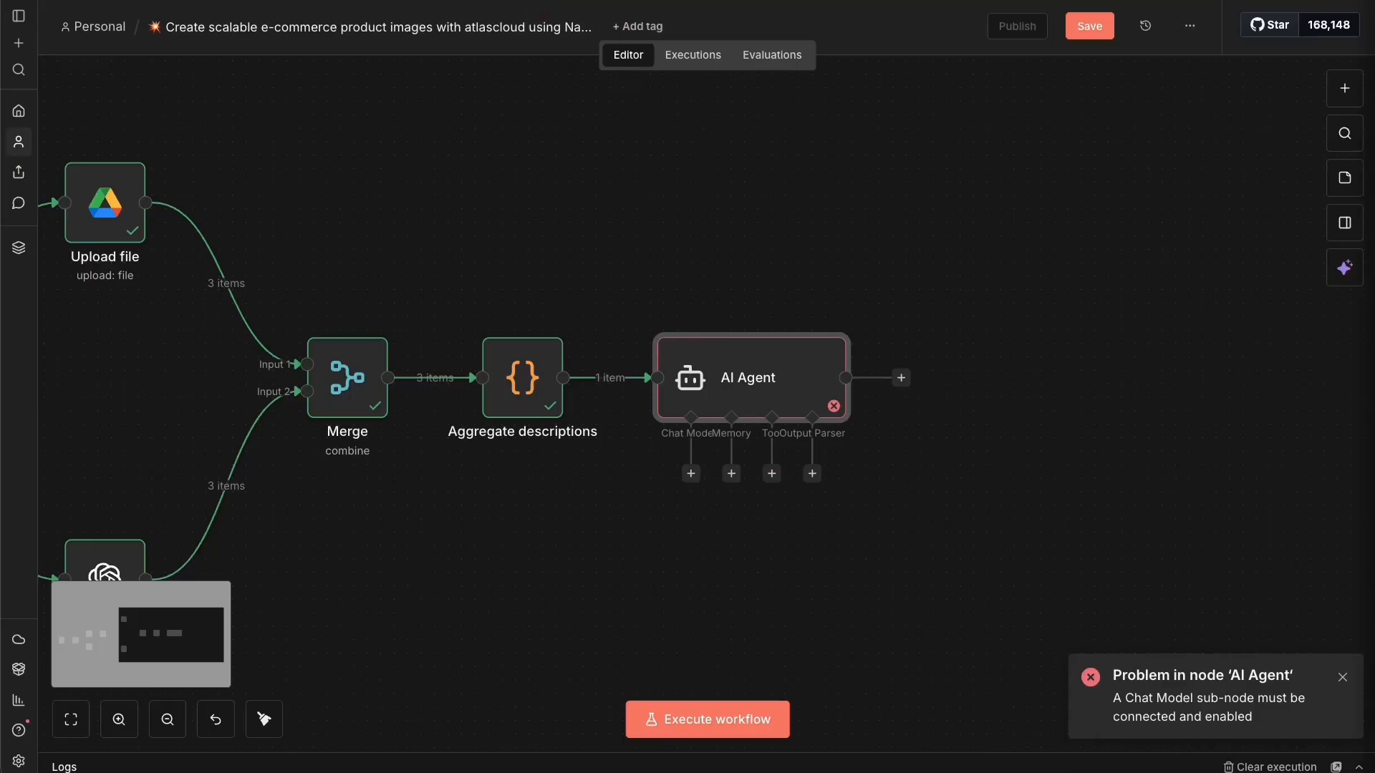
Connect an OpenAI Chat Model using gpt-4.1-mini, with Responses API off, to the AI Agent.
{"action": "left_click", "coordinate": [691, 474]}
{"action": "type", "text": "open"}
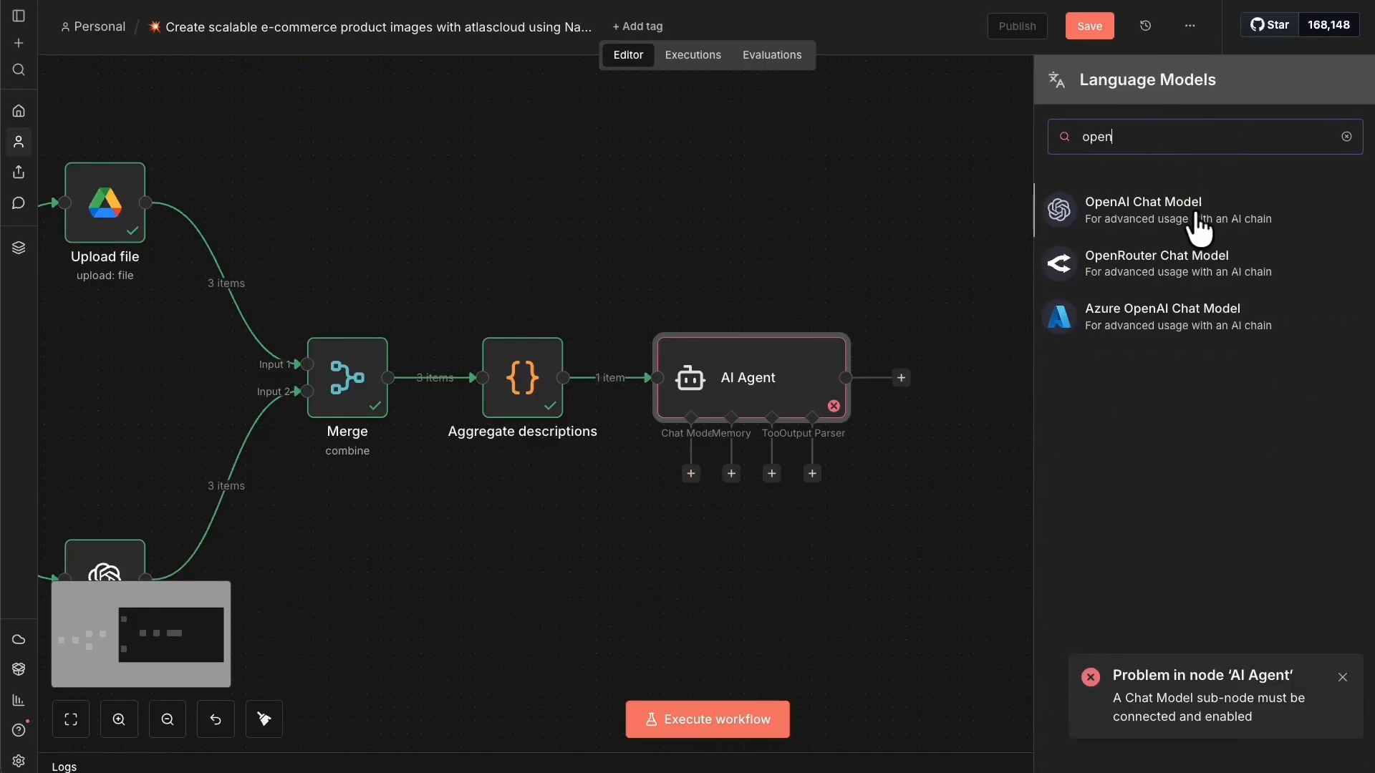
{"action": "left_click", "coordinate": [1197, 227]}
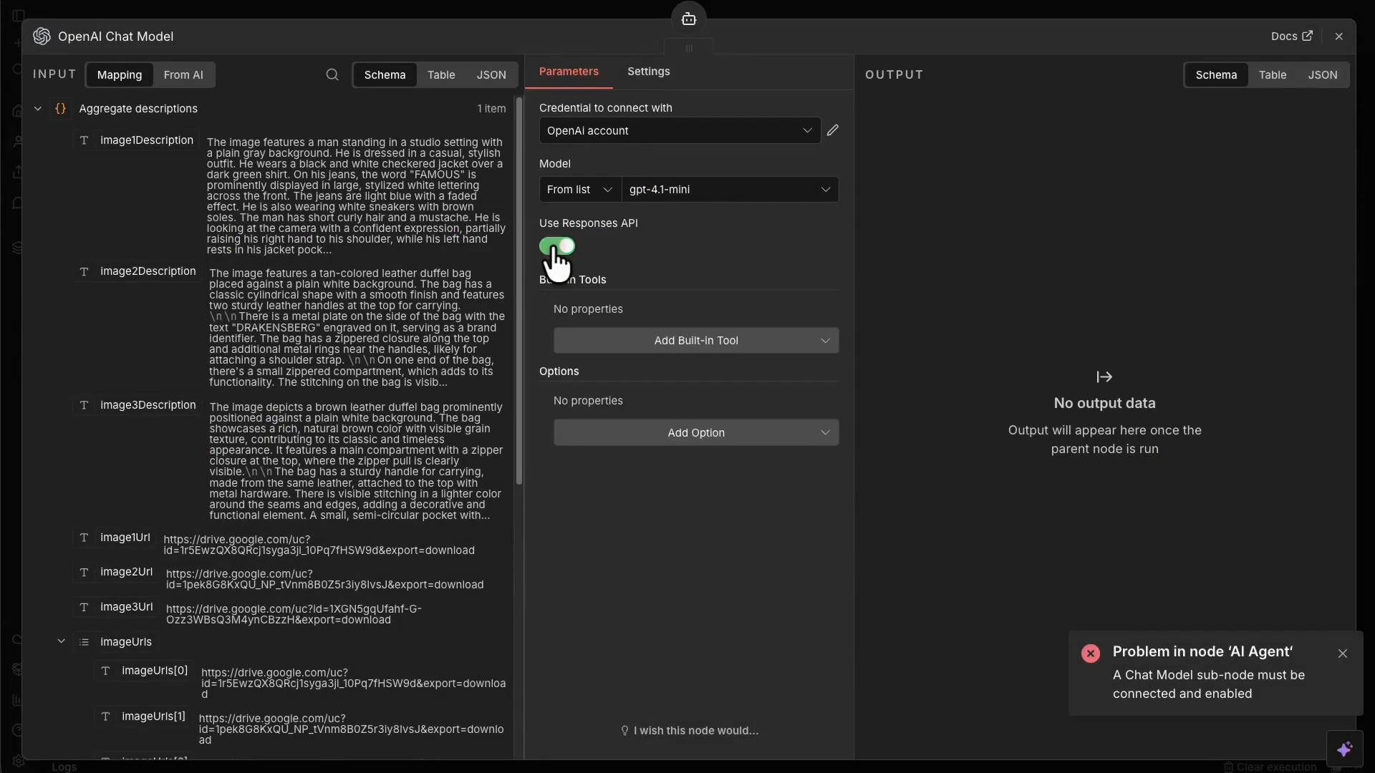
{"action": "left_click", "coordinate": [557, 247]}
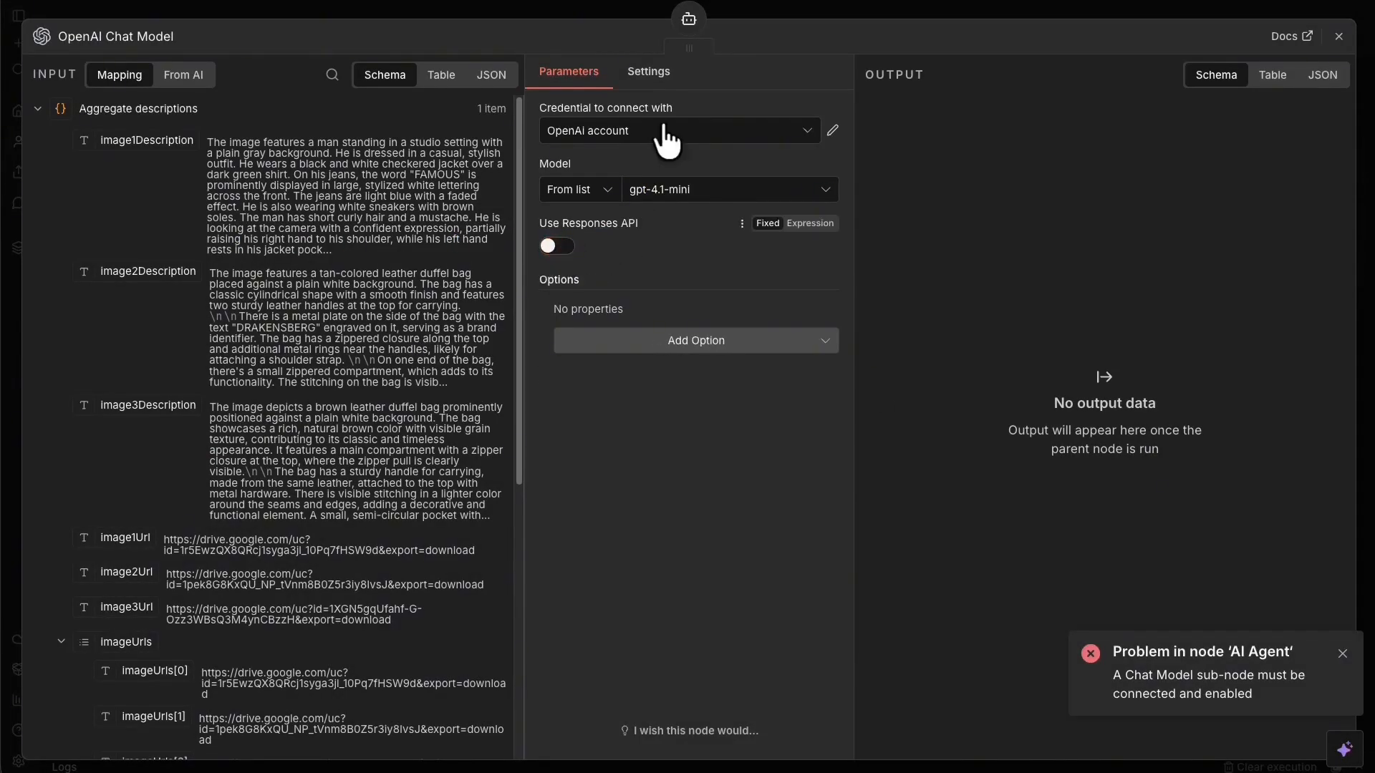
{"action": "left_click", "coordinate": [780, 12]}
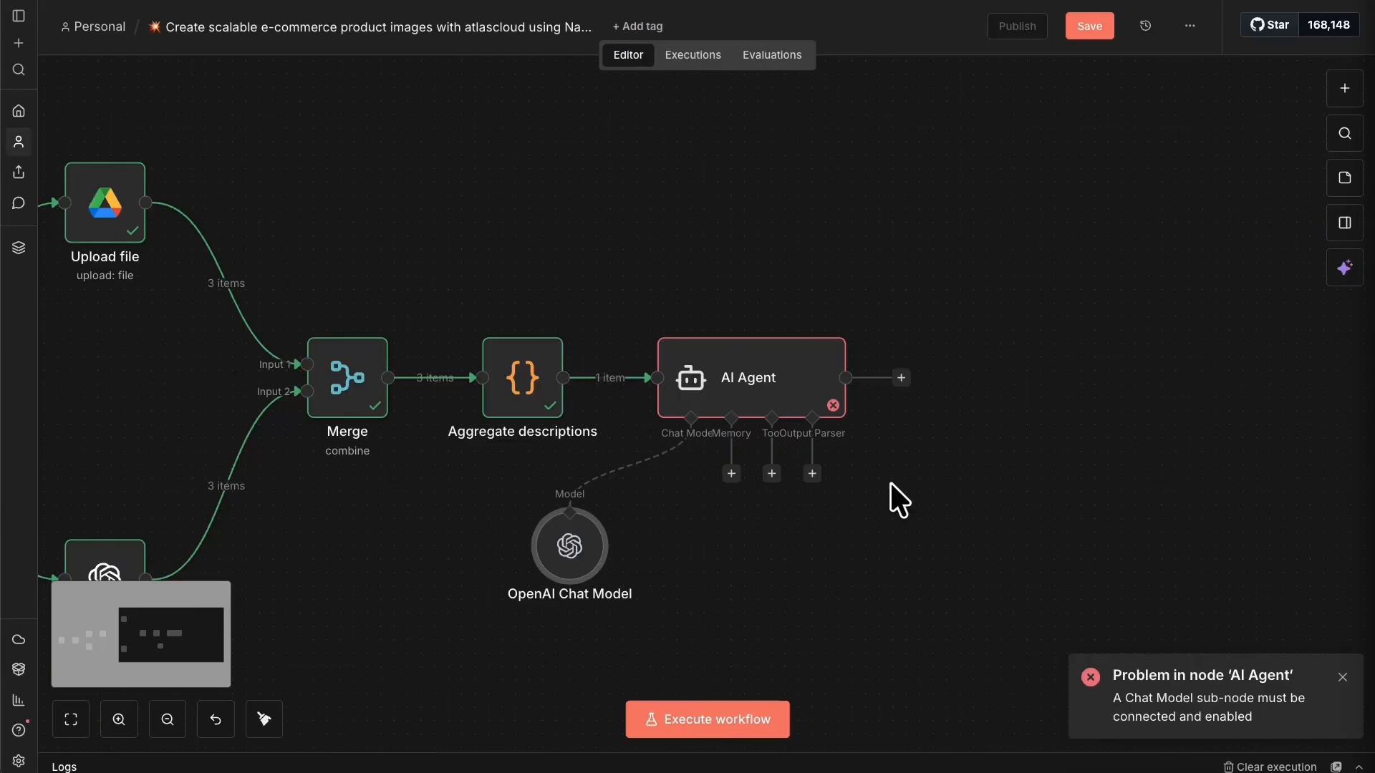
Attach a Structured Output Parser whose JSON example is {"image_prompt": "string"}.
{"action": "left_click", "coordinate": [812, 474]}
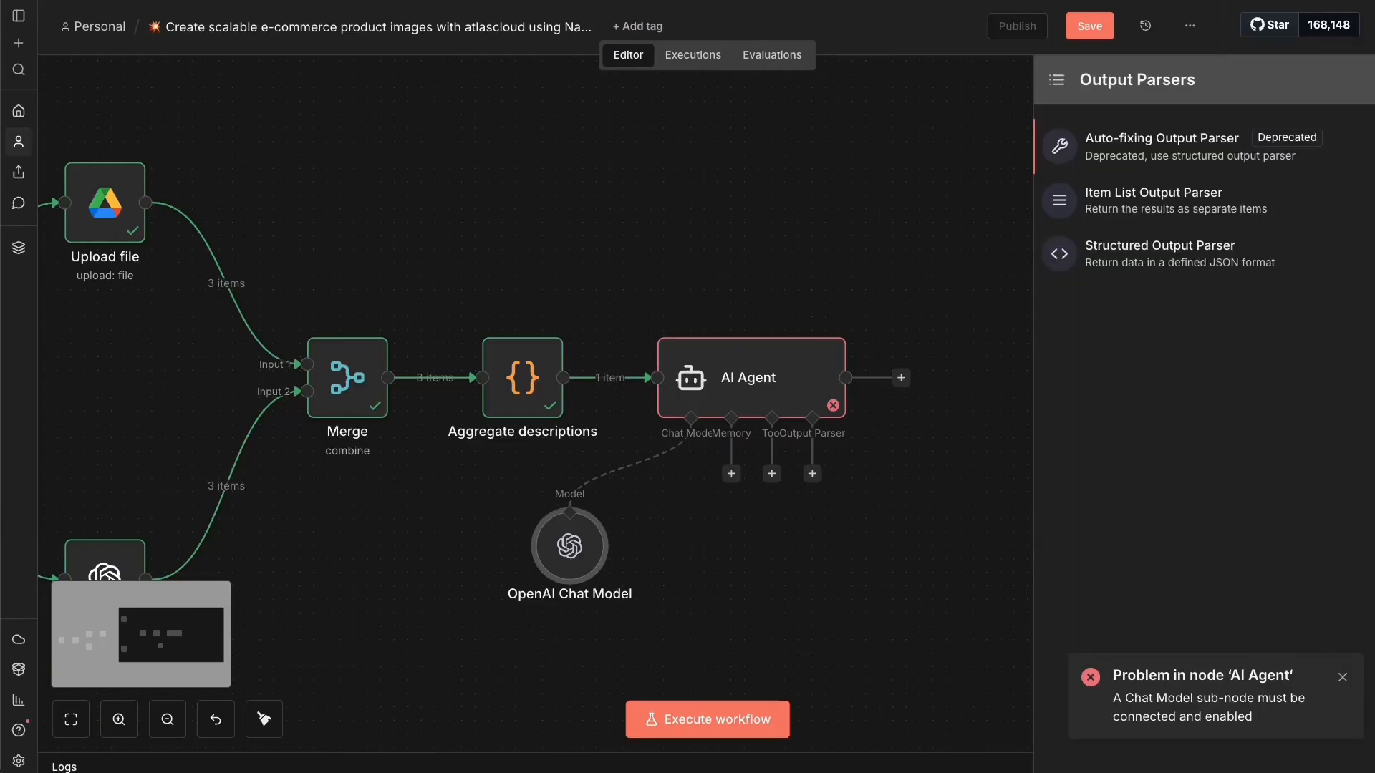
{"action": "left_click", "coordinate": [1161, 277]}
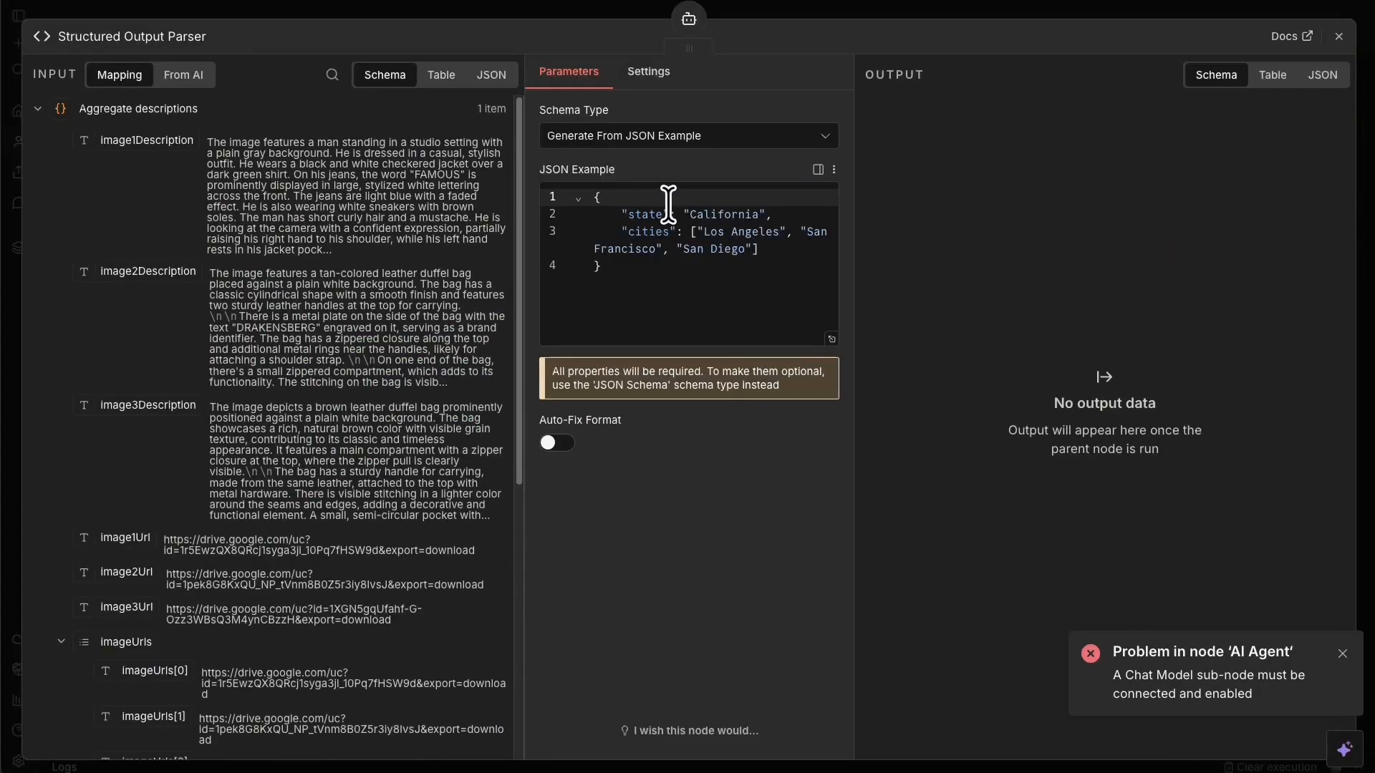
{"action": "left_click", "coordinate": [716, 284]}
{"action": "key", "text": "ctrl+a"}
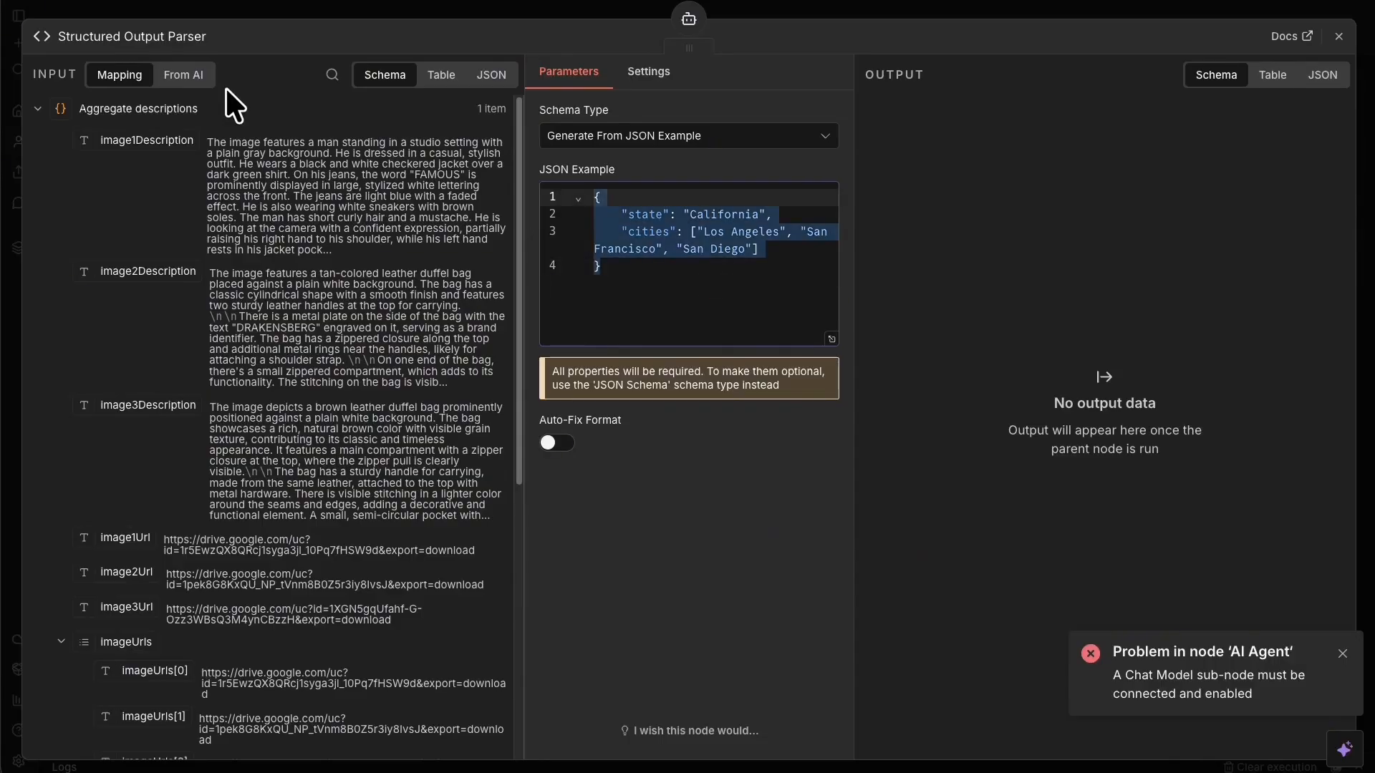
{"action": "type", "text": "{     \"image_prompt\": \"string\" }"}
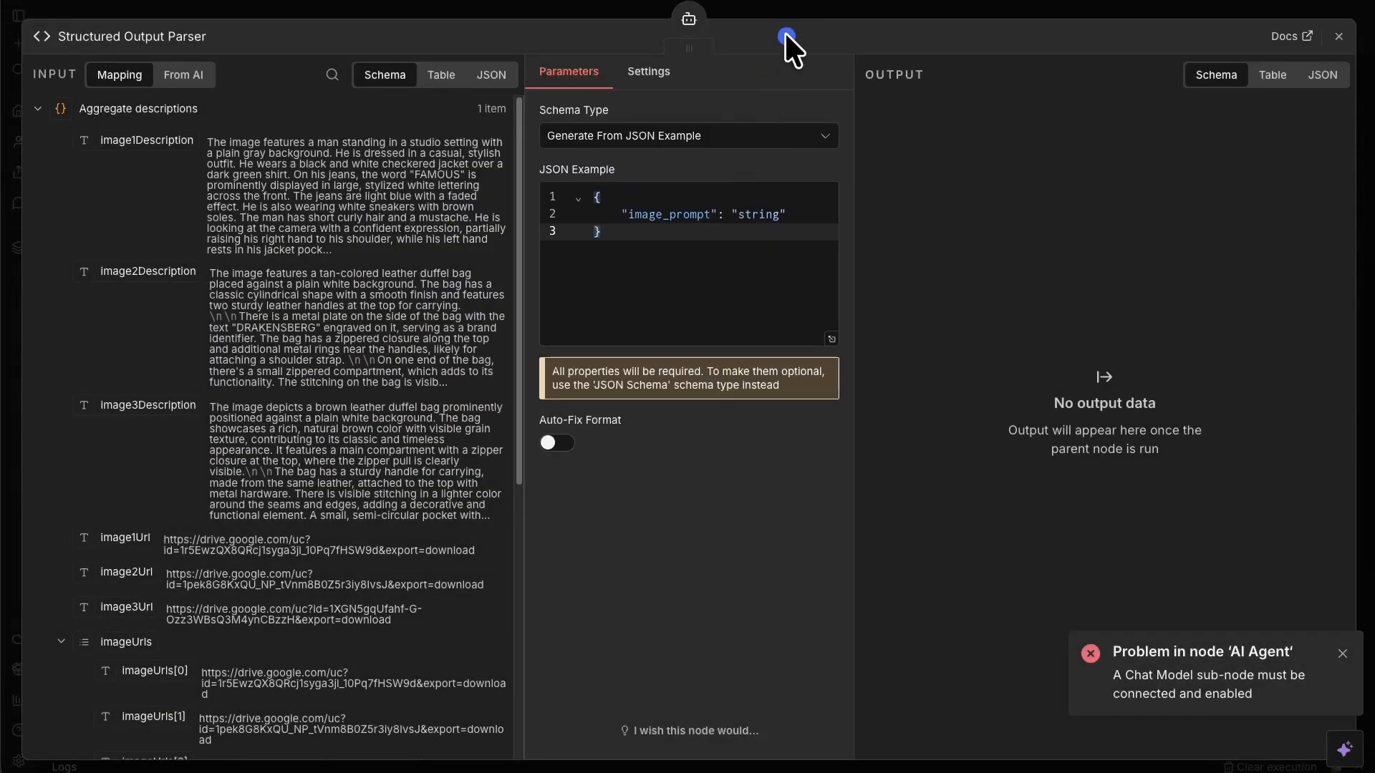
{"action": "left_click", "coordinate": [796, 6]}
Run the AI Agent step, confirm its image_prompt output, and save the workflow.
{"action": "right_click", "coordinate": [786, 346]}
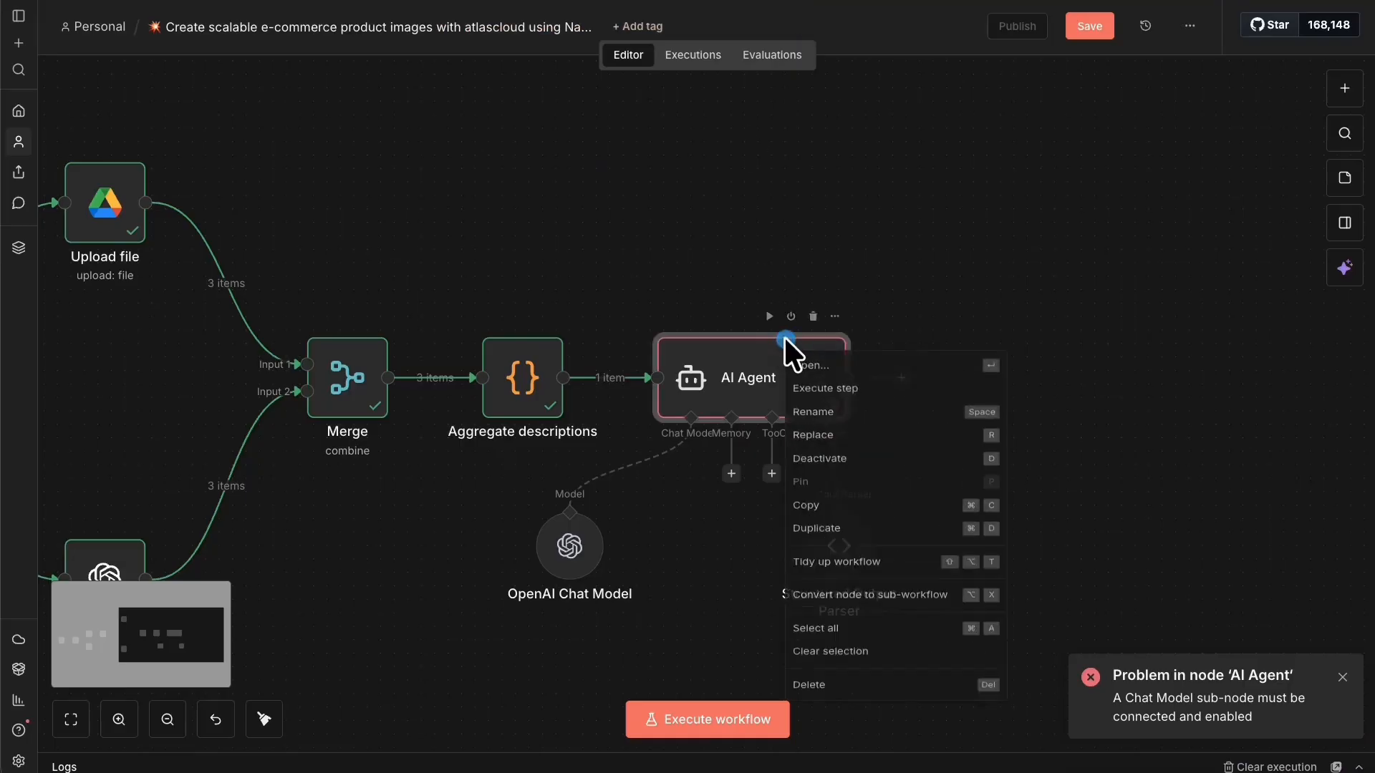
{"action": "left_click", "coordinate": [860, 396]}
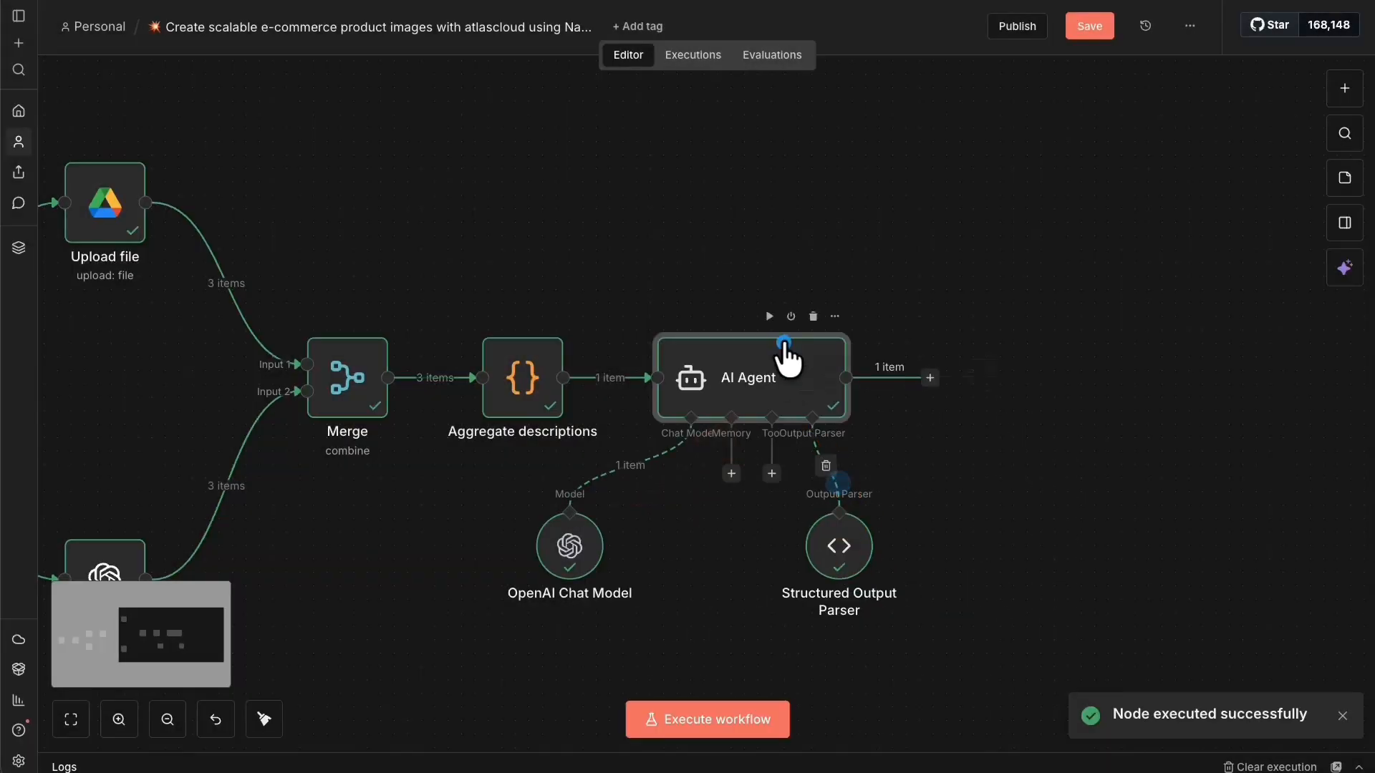
{"action": "right_click", "coordinate": [788, 356]}
{"action": "left_click", "coordinate": [831, 370]}
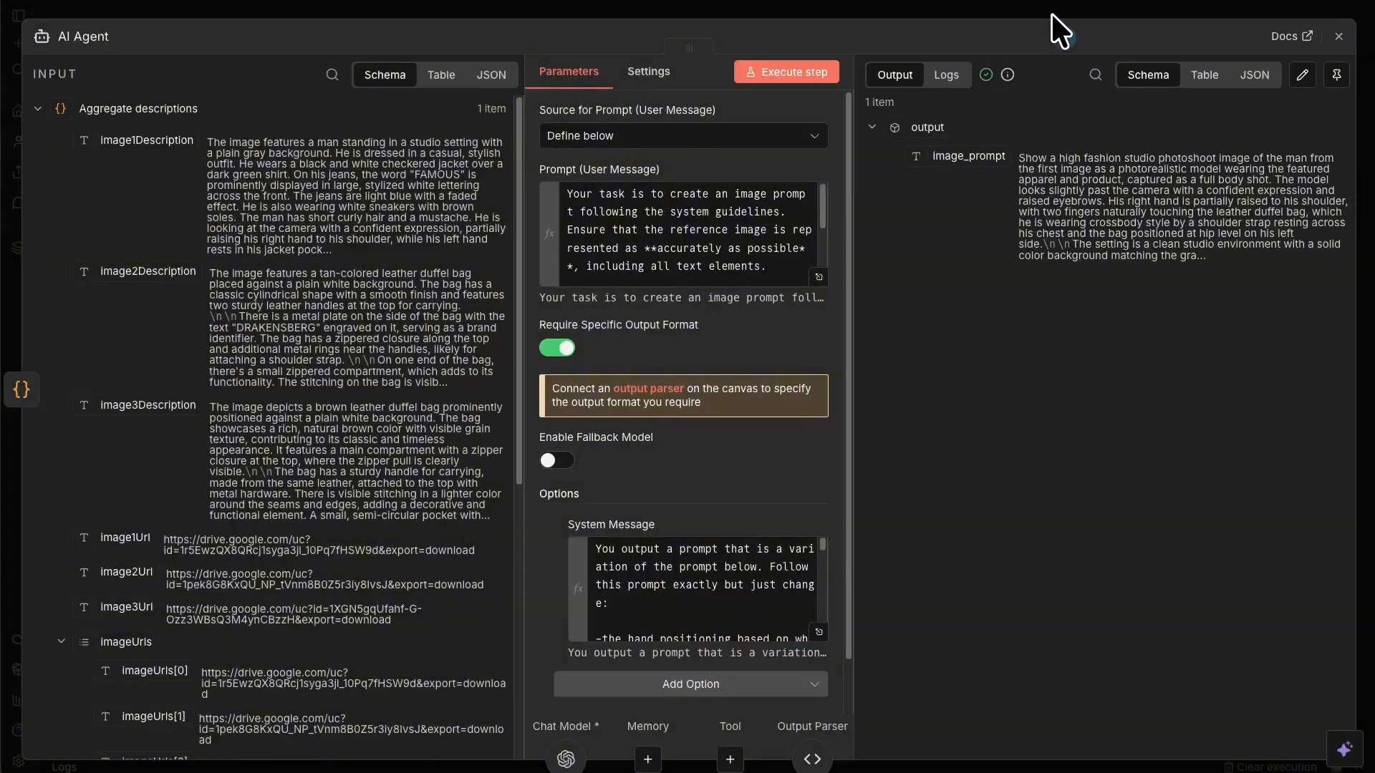
{"action": "left_click", "coordinate": [1050, 9]}
{"action": "left_click", "coordinate": [1092, 22]}
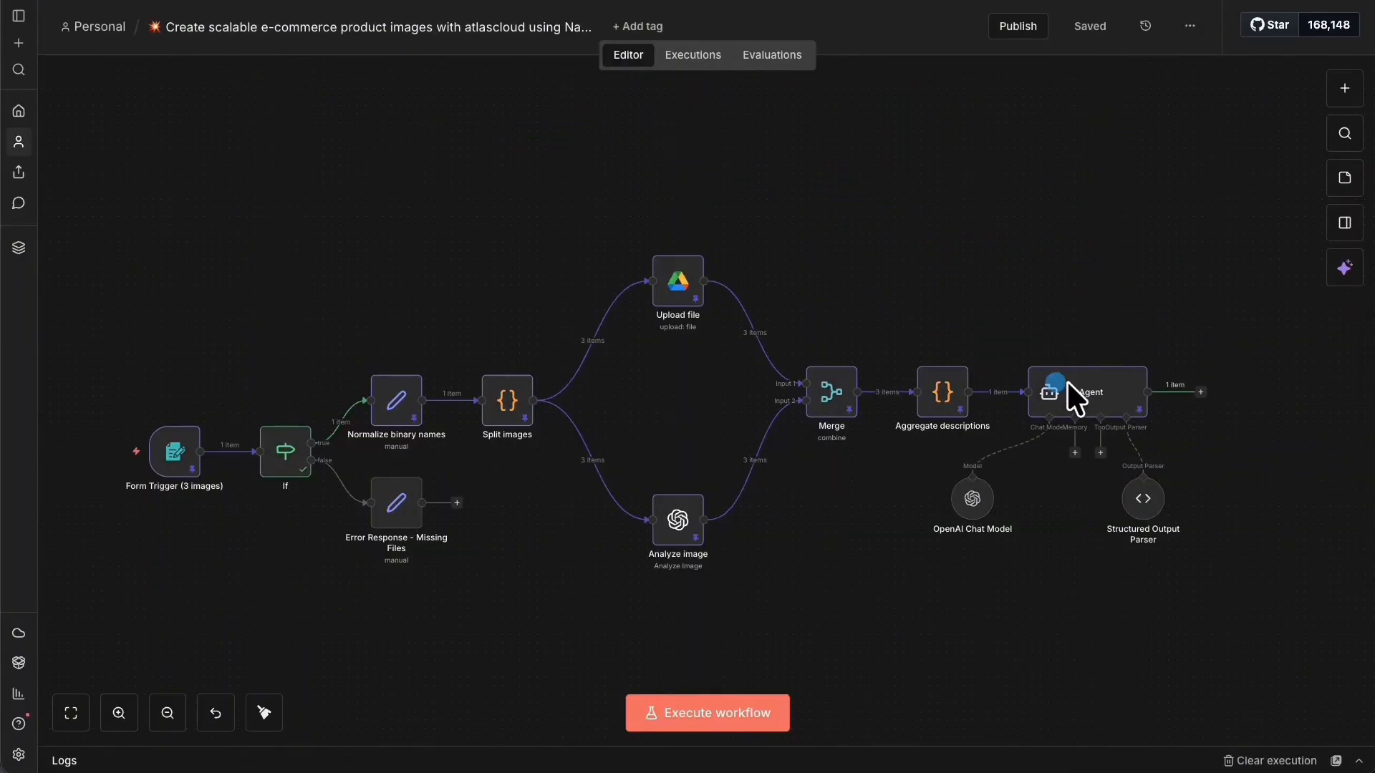
Review the AI Agent's pinned image_prompt output, then pan the canvas sideways.
{"action": "right_click", "coordinate": [1121, 415]}
{"action": "left_click", "coordinate": [1176, 428]}
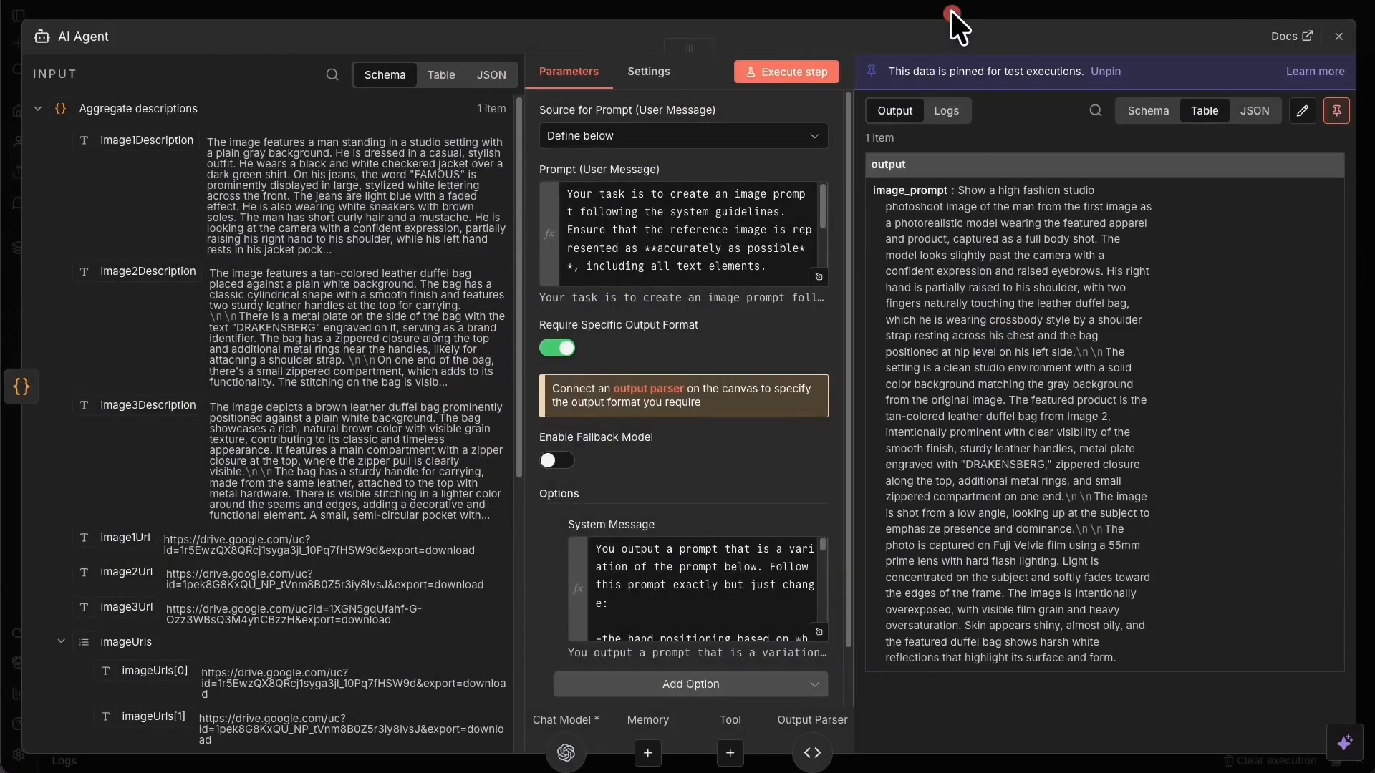
{"action": "left_click", "coordinate": [951, 10]}
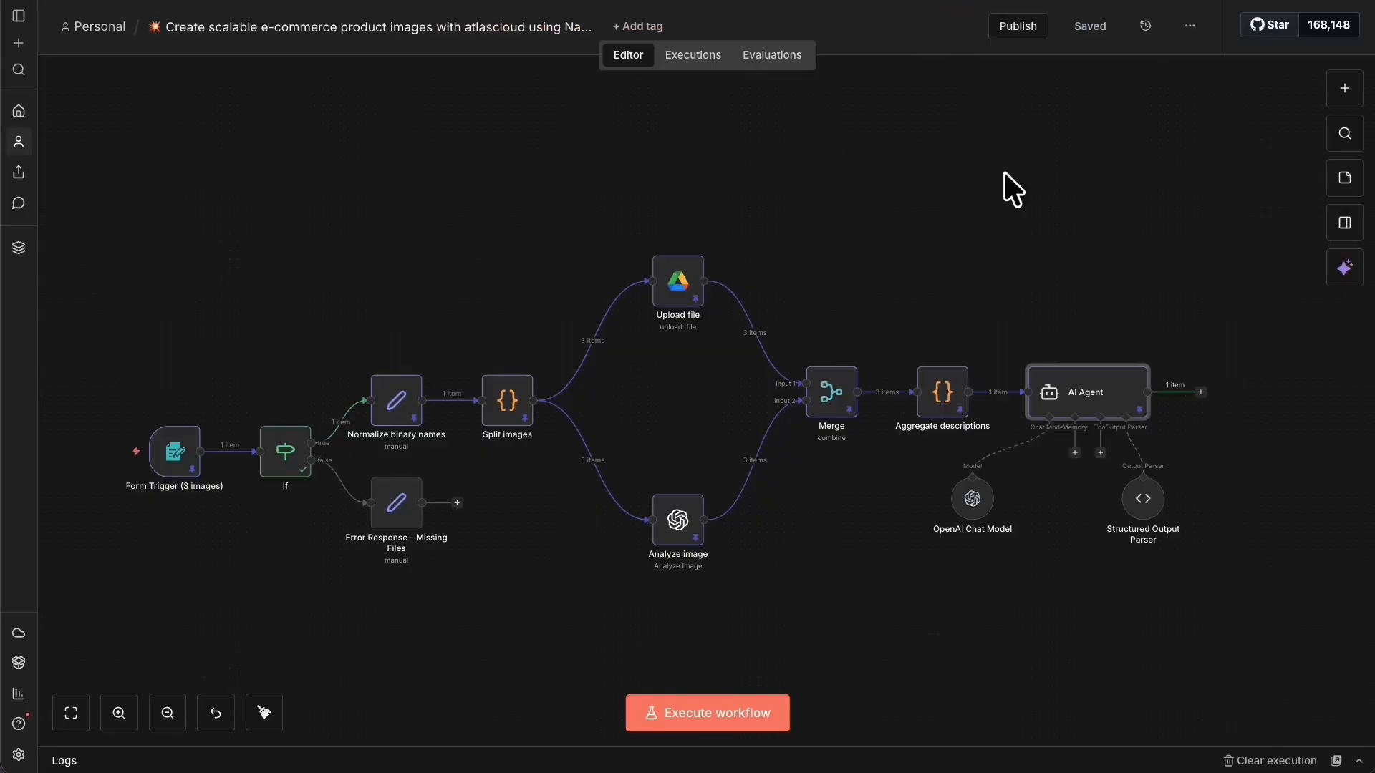
{"action": "left_click_drag", "start_coordinate": [1102, 213], "coordinate": [552, 232]}
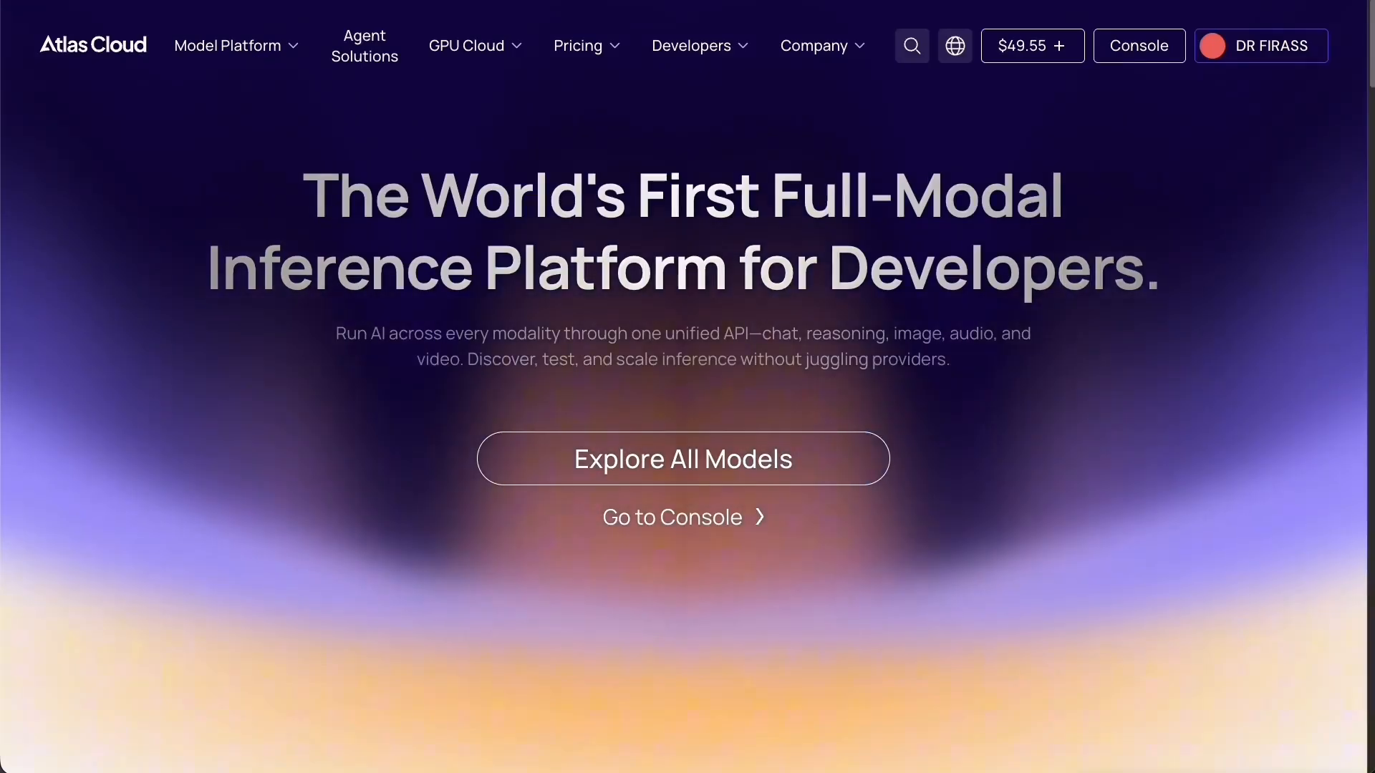
Switch to the Atlas Cloud homepage tab listing Seedance v1.5, Seedream v4.5 and Nano Banana Pro.
{"action": "mouse_move", "coordinate": [682, 81]}
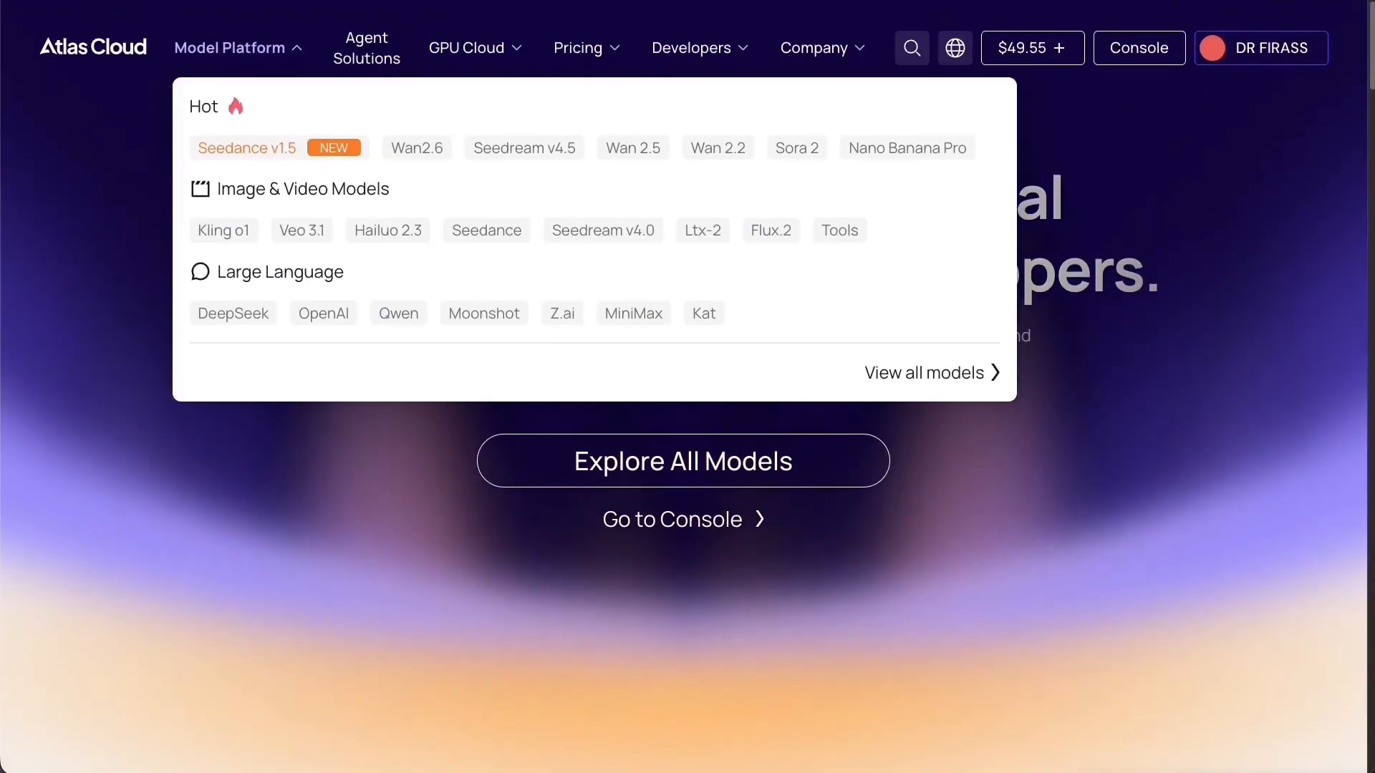
Open the Nano Banana Pro model collection on Atlas Cloud.
{"action": "left_click", "coordinate": [899, 565]}
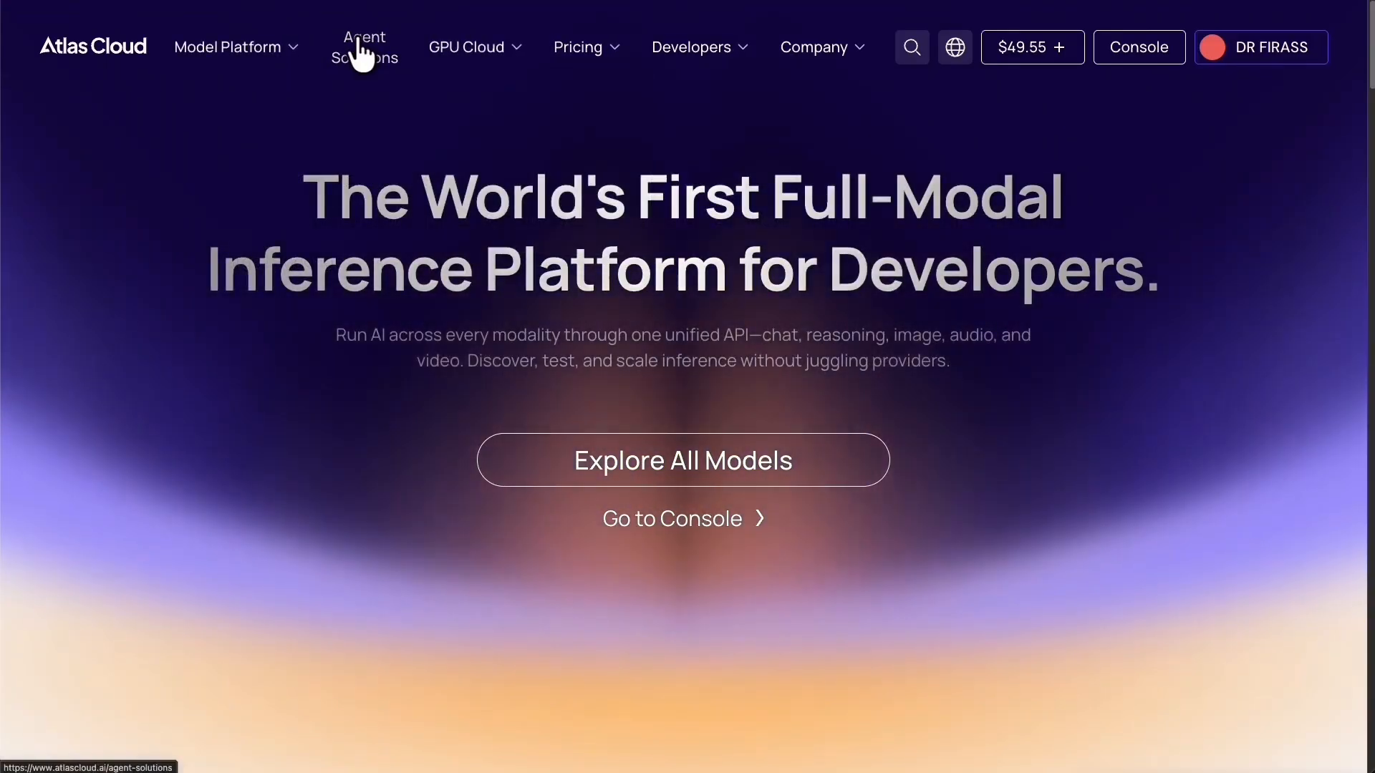
{"action": "mouse_move", "coordinate": [552, 50]}
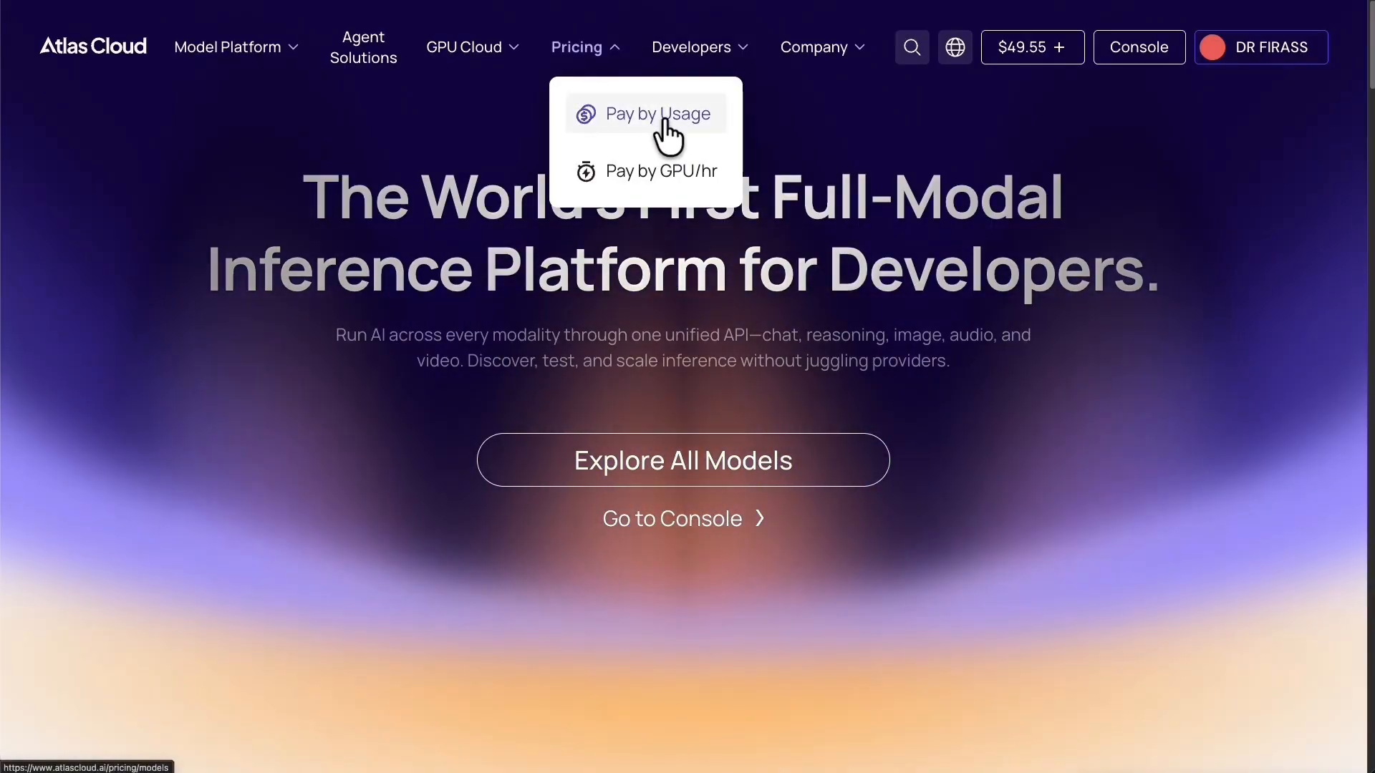
{"action": "mouse_move", "coordinate": [276, 68]}
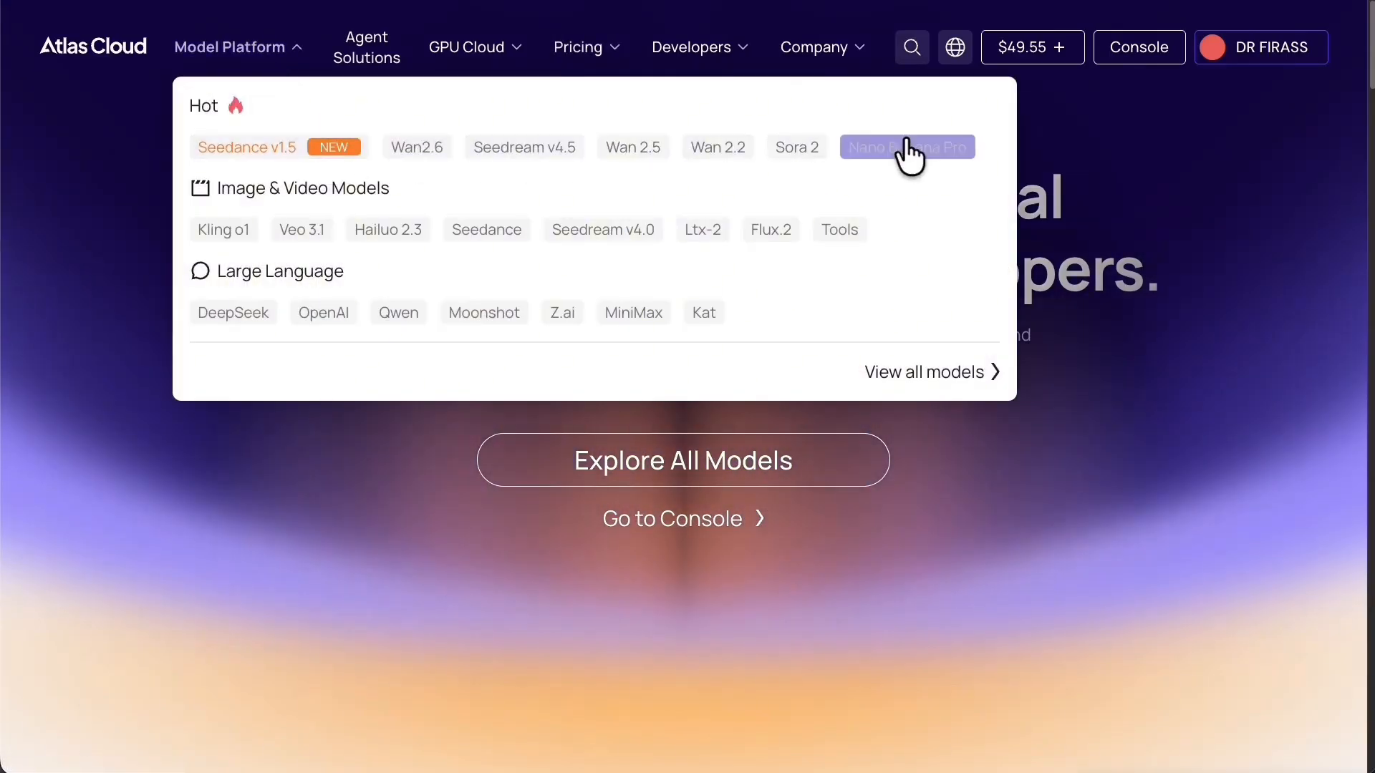
{"action": "left_click", "coordinate": [901, 147]}
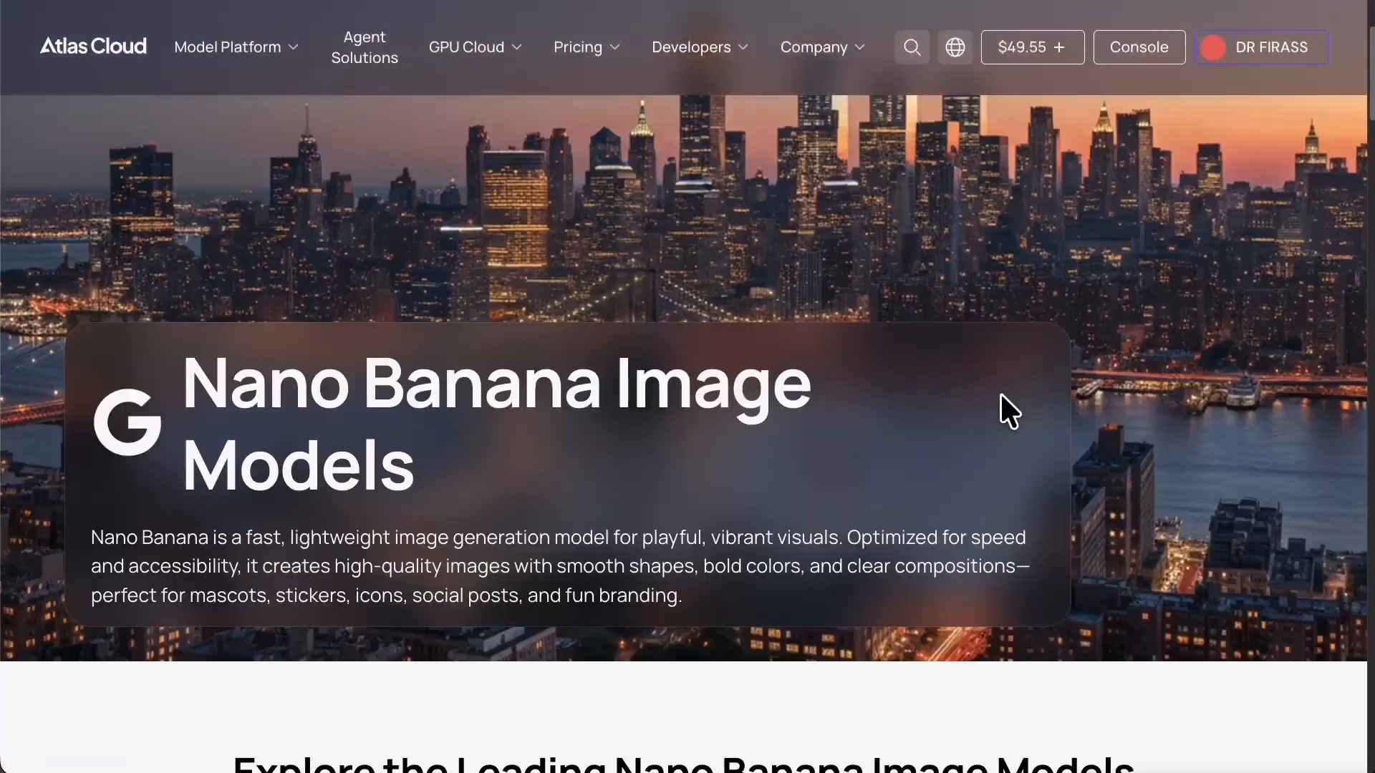
{"action": "scroll", "coordinate": [1003, 408], "scroll_direction": "down", "scroll_amount": 8}
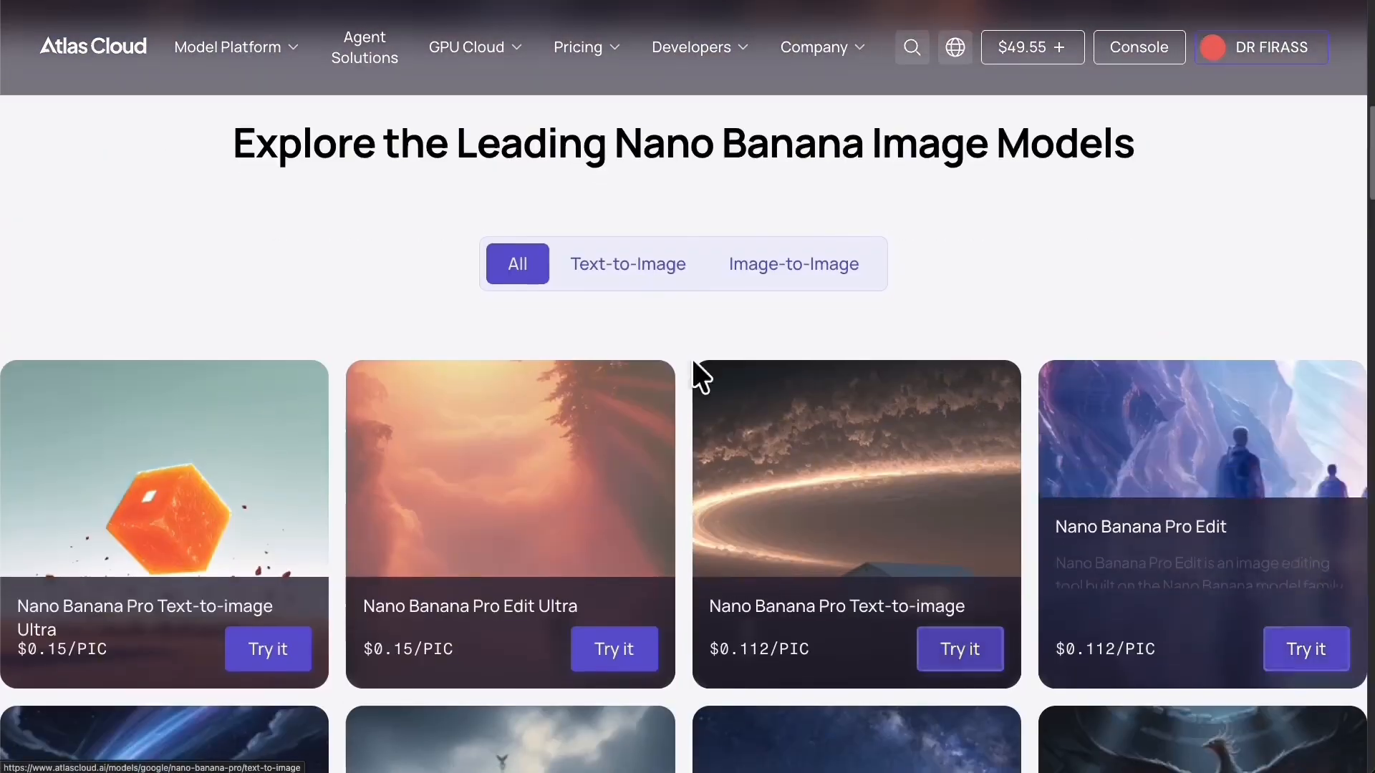
{"action": "scroll", "coordinate": [590, 414], "scroll_direction": "down", "scroll_amount": 3}
{"action": "scroll", "coordinate": [995, 652], "scroll_direction": "up", "scroll_amount": 3}
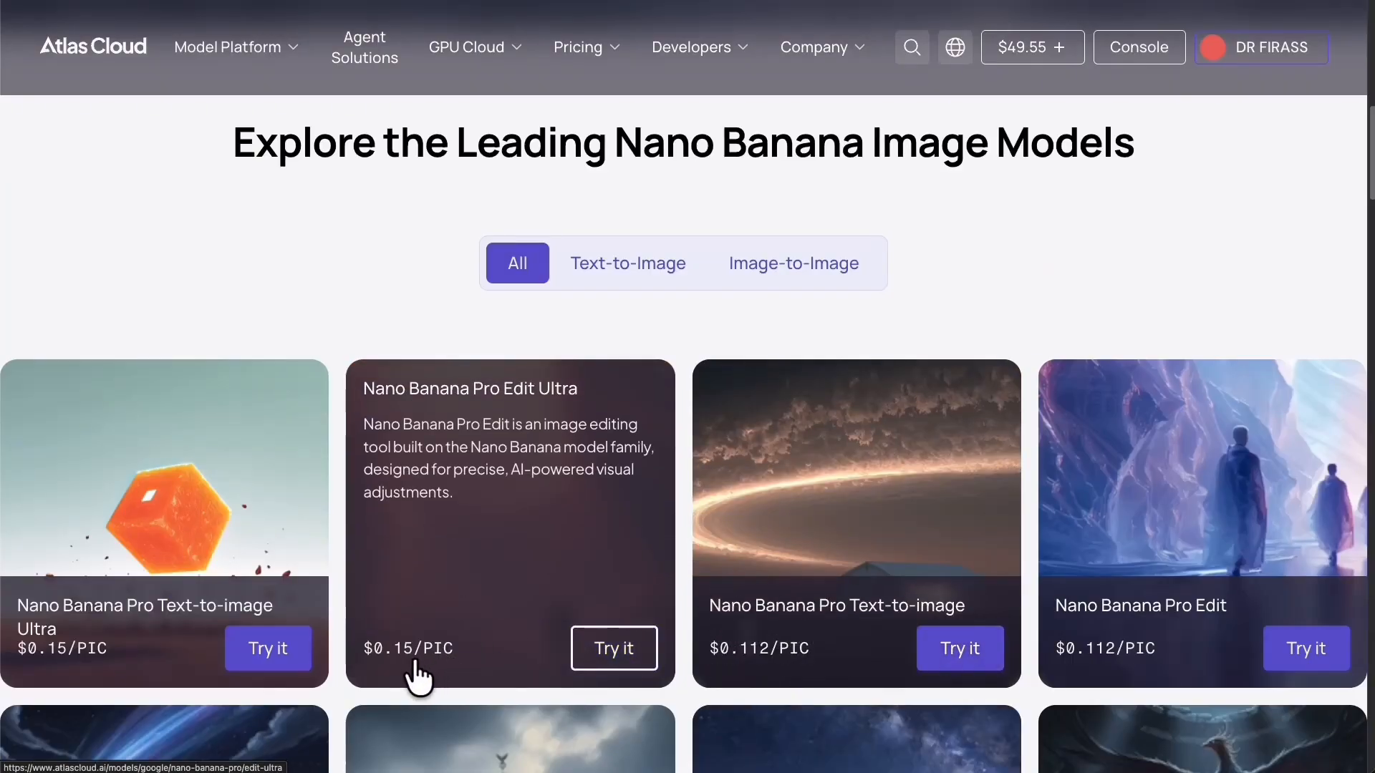
Filter to image-to-image models and open the Nano Banana Pro Edit playground, priced 0.112 per run.
{"action": "left_click", "coordinate": [619, 270]}
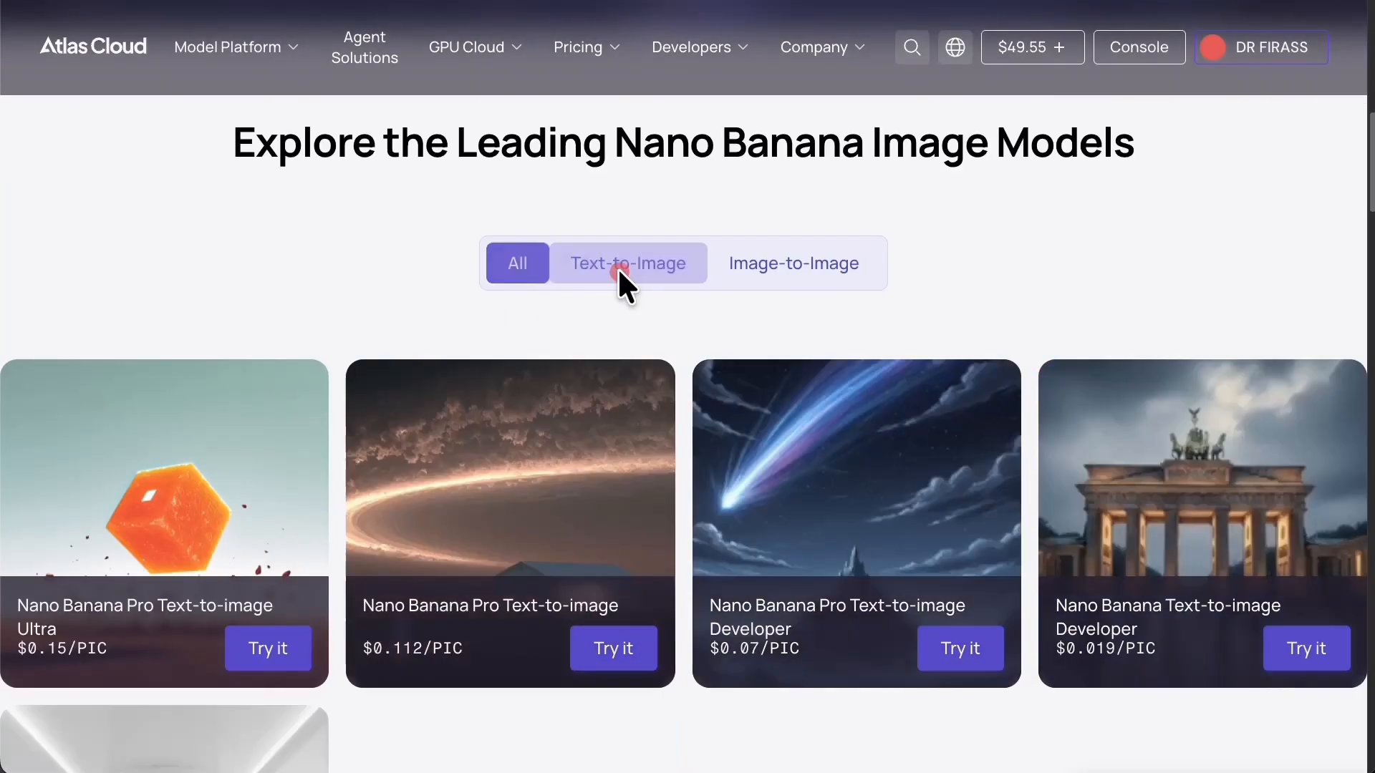
{"action": "left_click", "coordinate": [855, 276]}
{"action": "scroll", "coordinate": [853, 358], "scroll_direction": "down", "scroll_amount": 3}
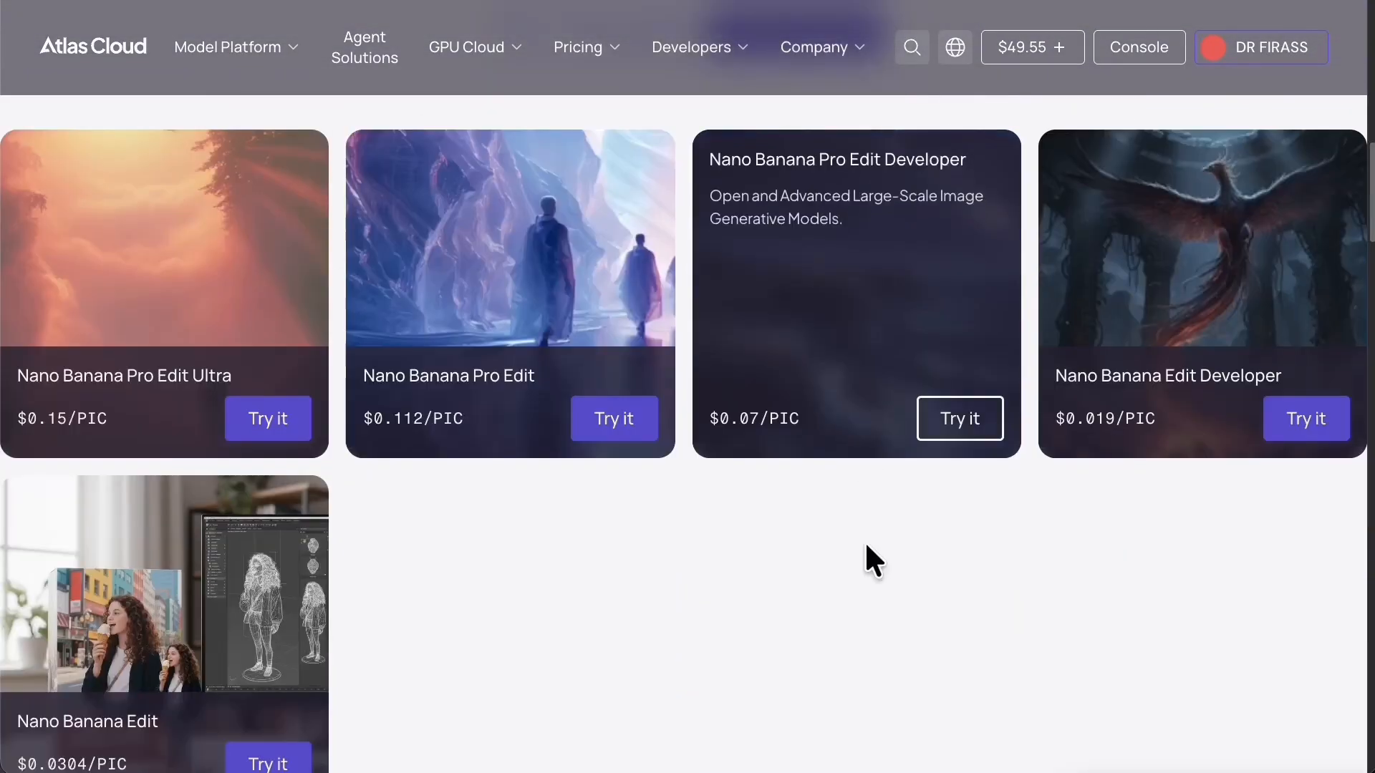
{"action": "scroll", "coordinate": [944, 729], "scroll_direction": "down", "scroll_amount": 1}
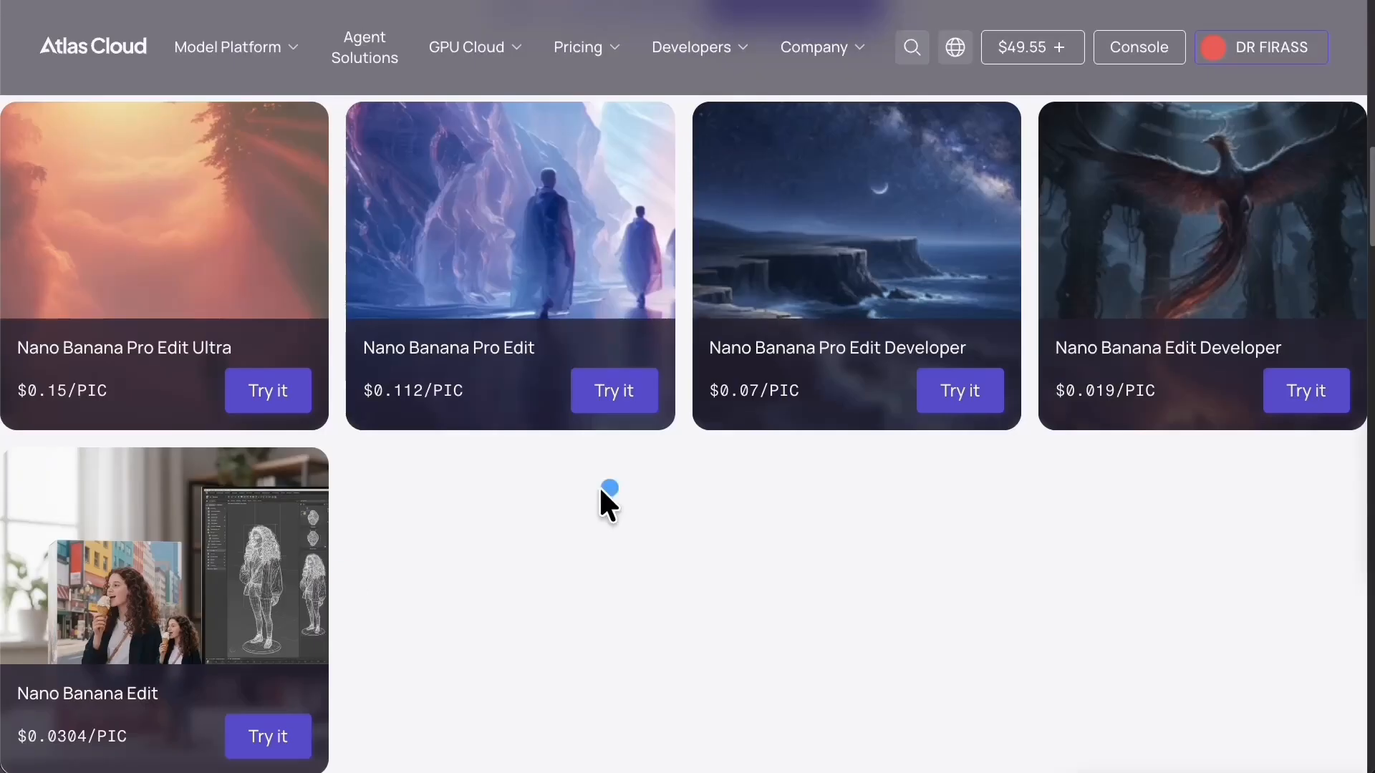
{"action": "left_click", "coordinate": [537, 246]}
{"action": "scroll", "coordinate": [542, 238], "scroll_direction": "down", "scroll_amount": 3}
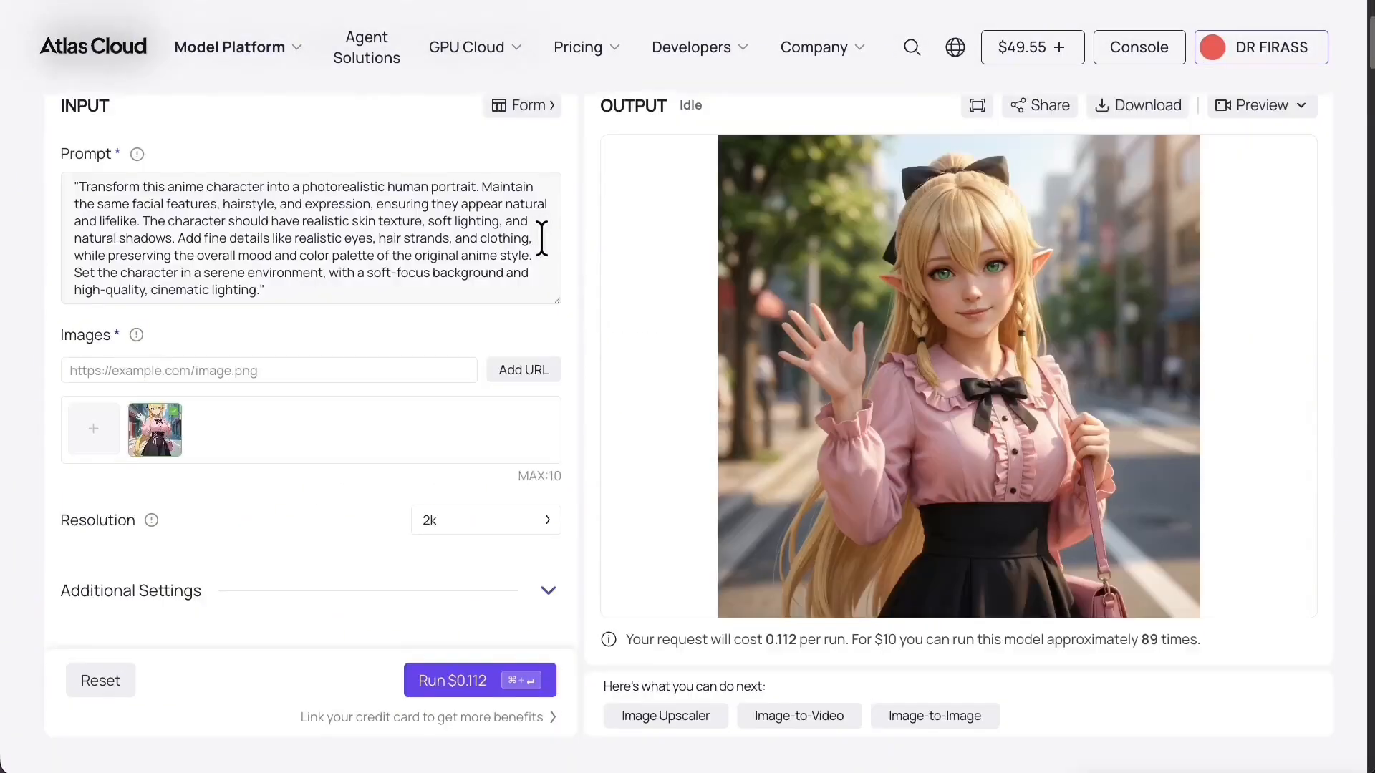
{"action": "scroll", "coordinate": [542, 238], "scroll_direction": "down", "scroll_amount": 2}
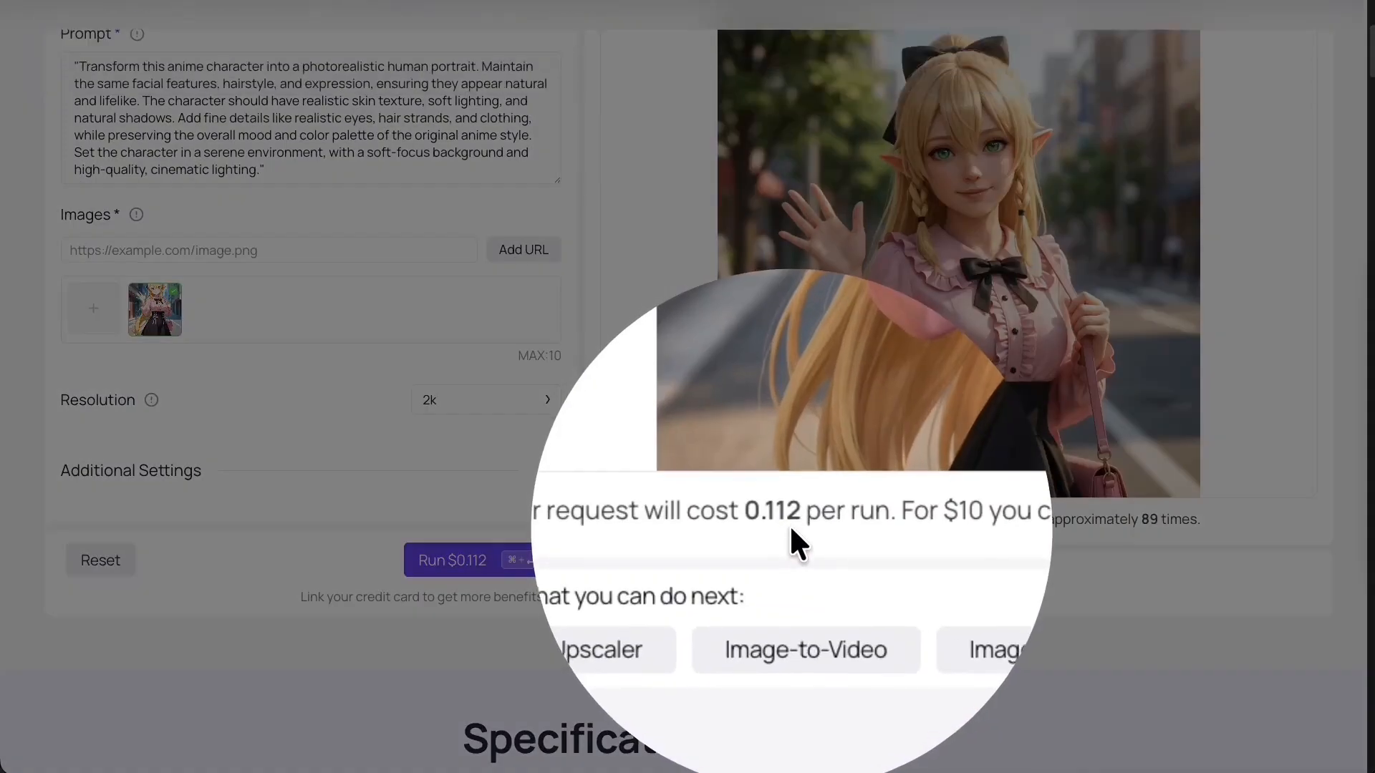
{"action": "left_click", "coordinate": [784, 530]}
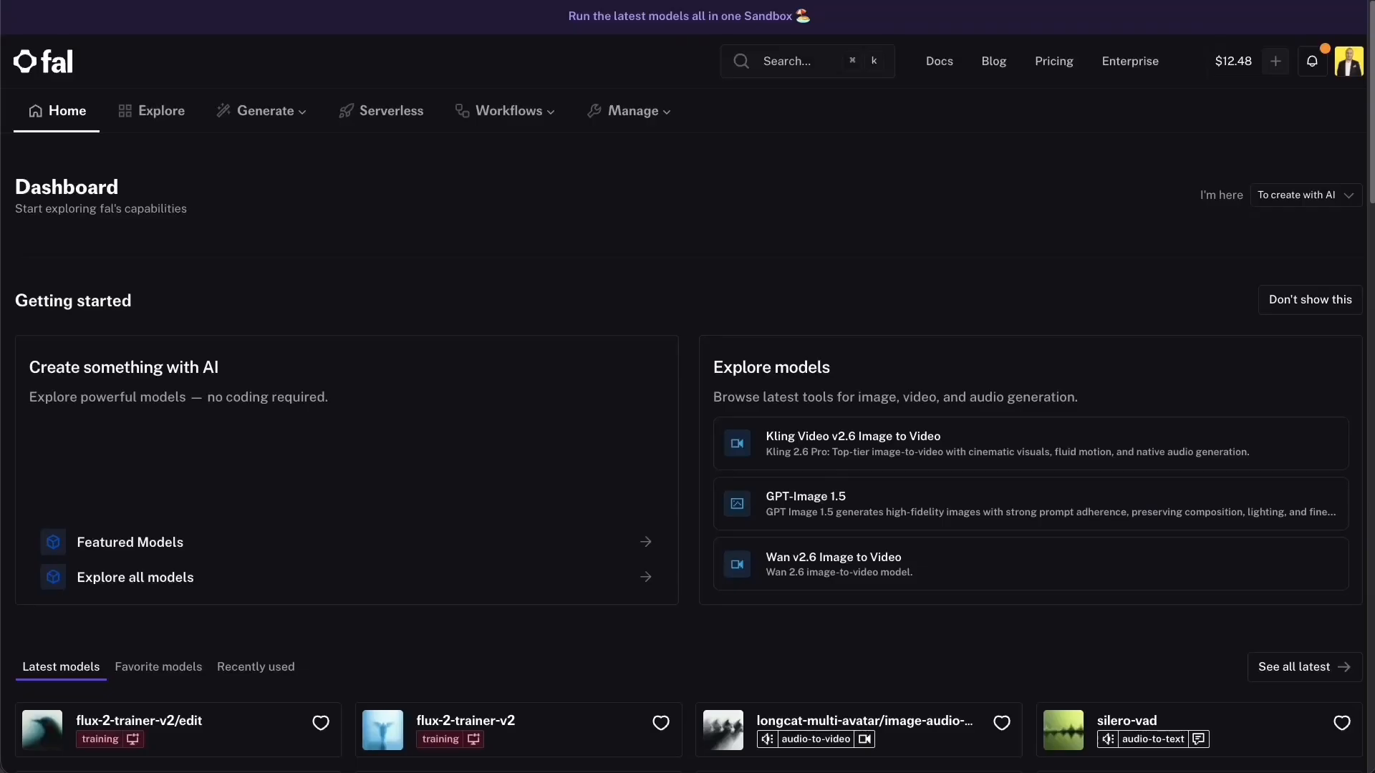
Search fal.ai for 'NANO' and open nano-banana-pro/edit, priced $0.15 per image.
{"action": "left_click", "coordinate": [838, 57]}
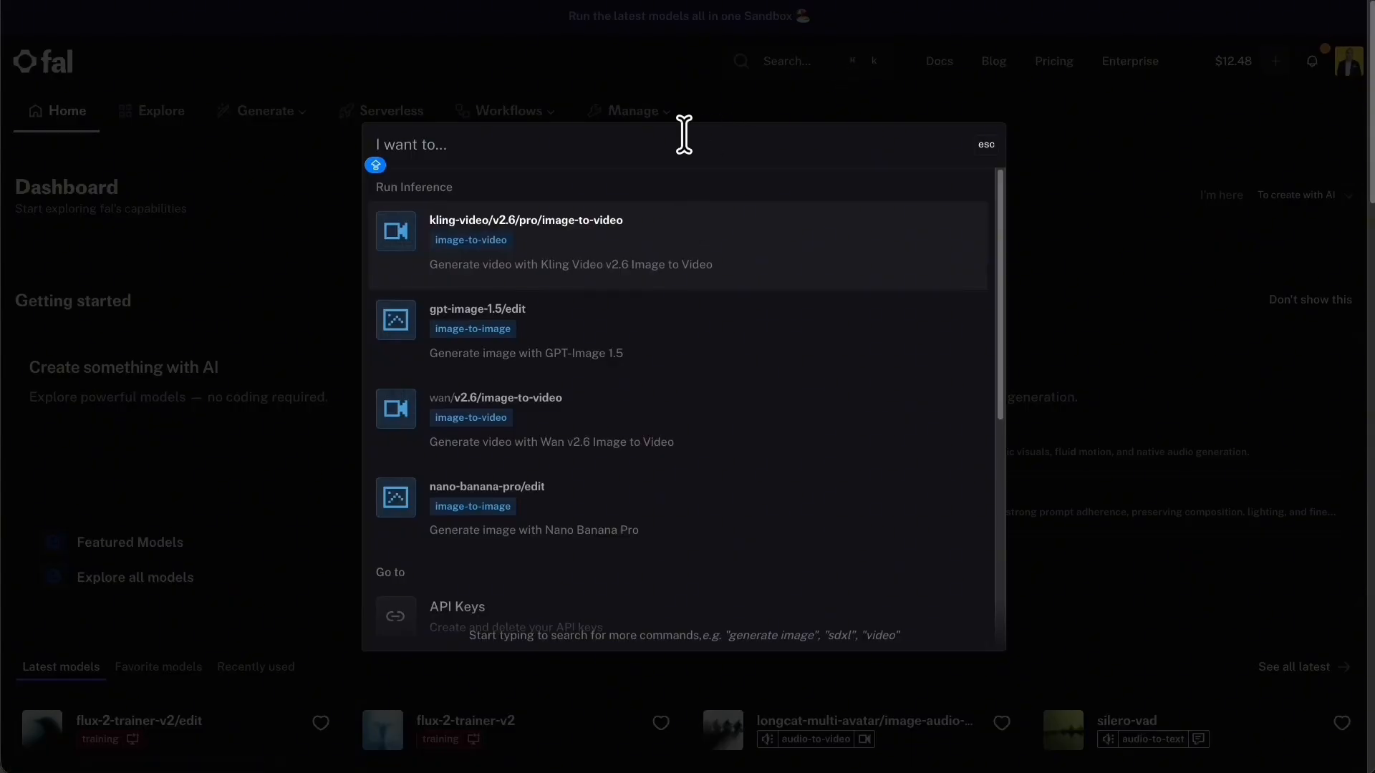
{"action": "type", "text": "NANObana"}
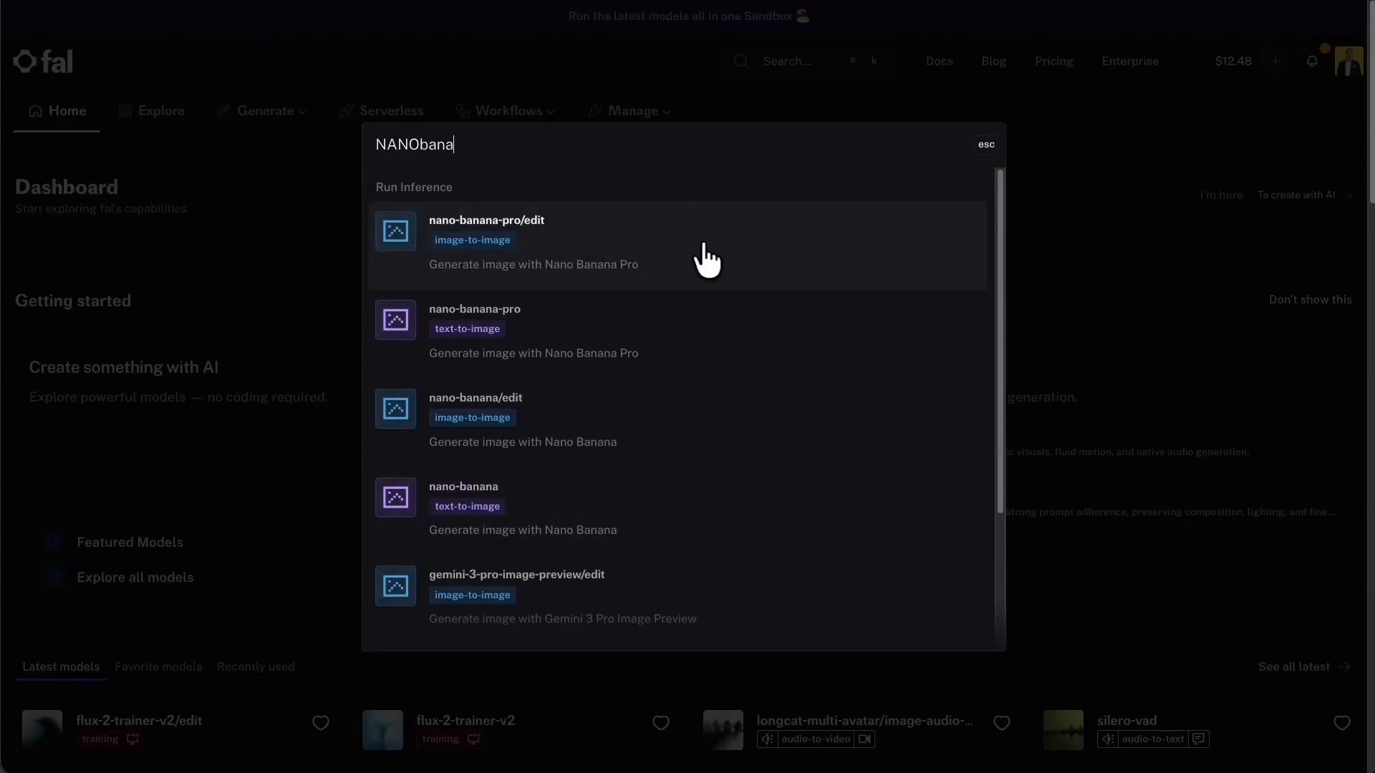
{"action": "left_click", "coordinate": [592, 222]}
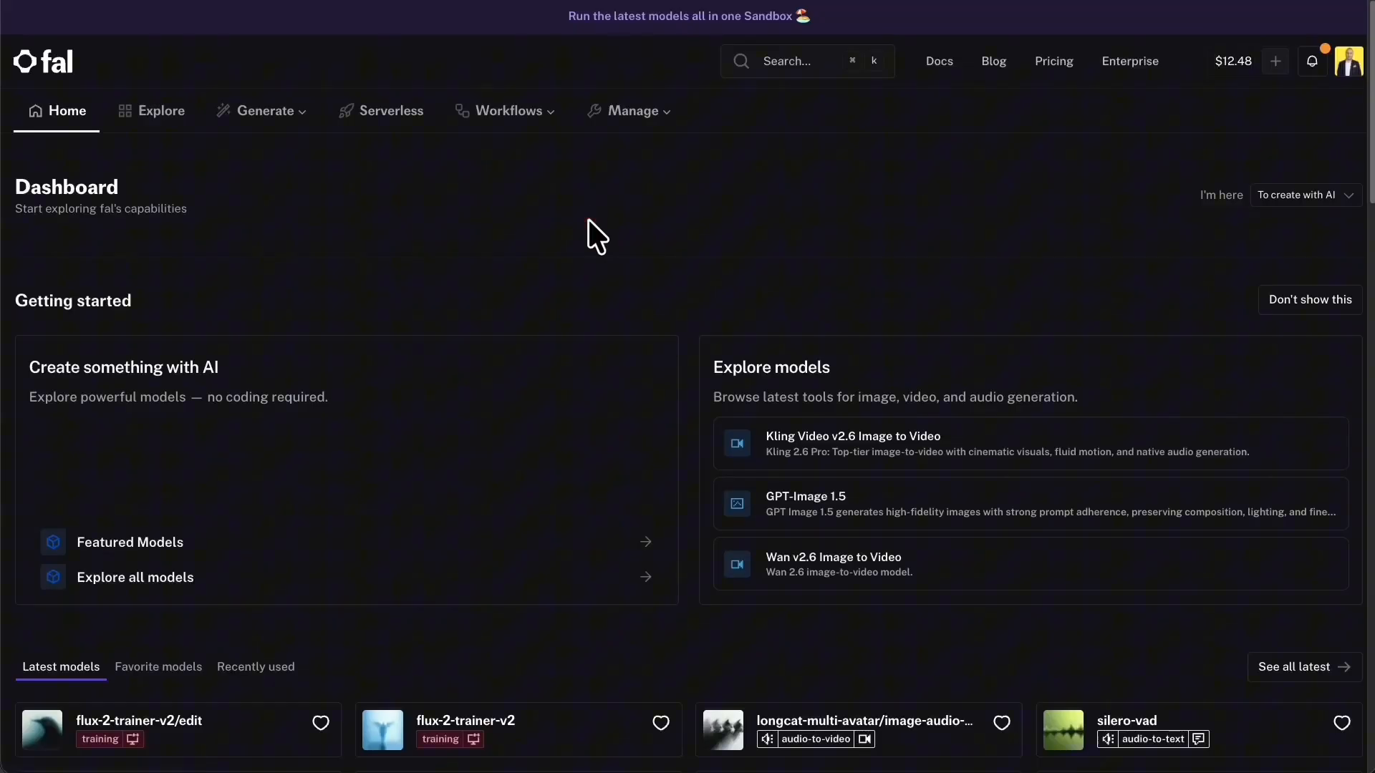
{"action": "scroll", "coordinate": [699, 255], "scroll_direction": "down", "scroll_amount": 8}
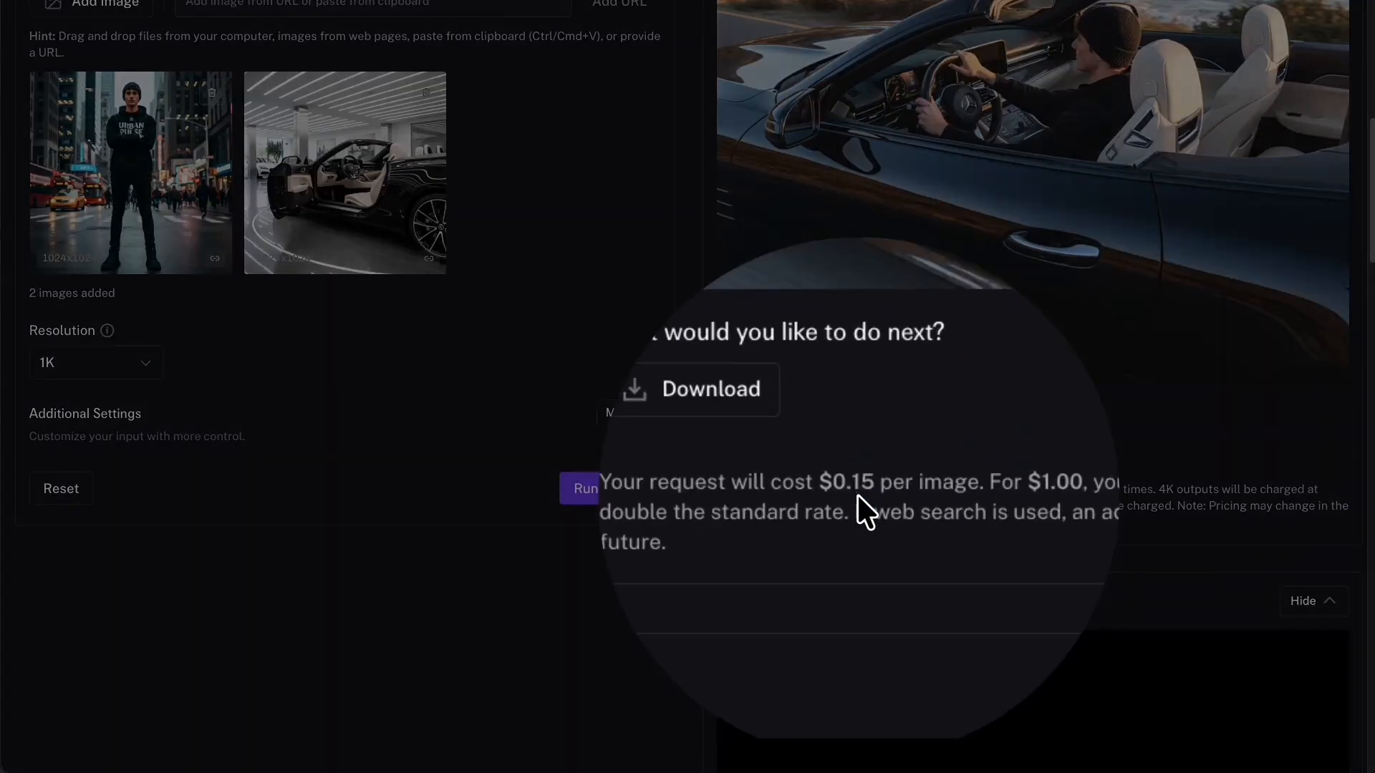
{"action": "left_click", "coordinate": [857, 494]}
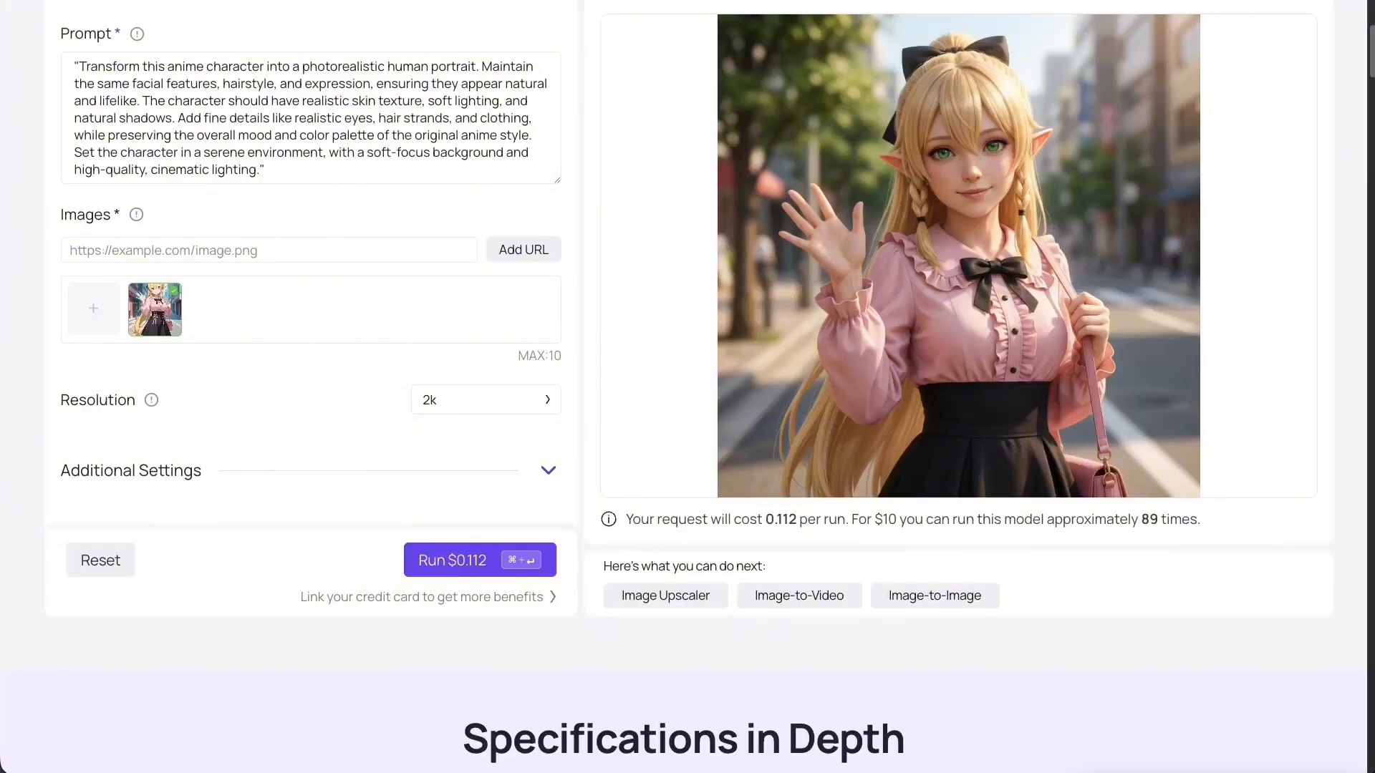
Close the request details and return to the Nano Banana Pro Edit playground.
{"action": "scroll", "coordinate": [688, 387], "scroll_direction": "up", "scroll_amount": 5}
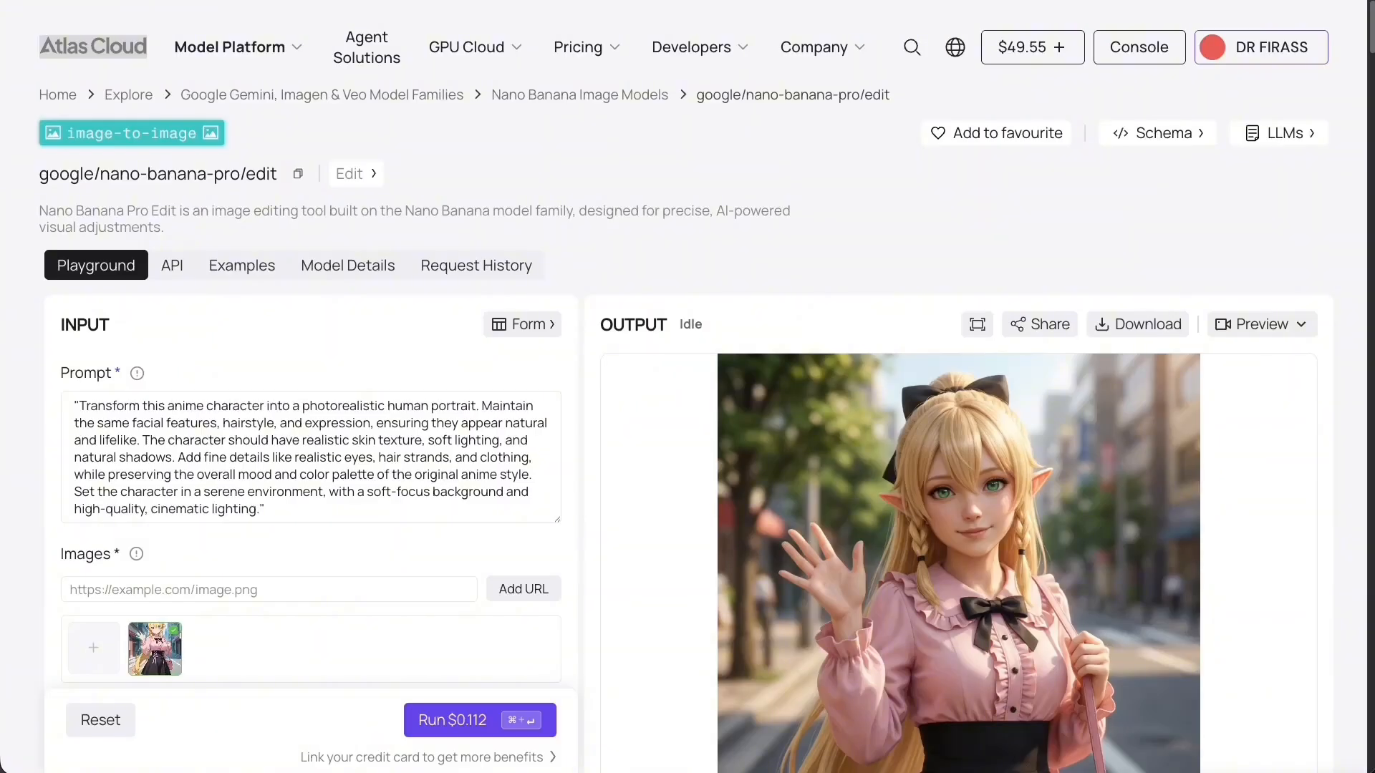
{"action": "left_click", "coordinate": [100, 62]}
{"action": "left_click", "coordinate": [647, 25]}
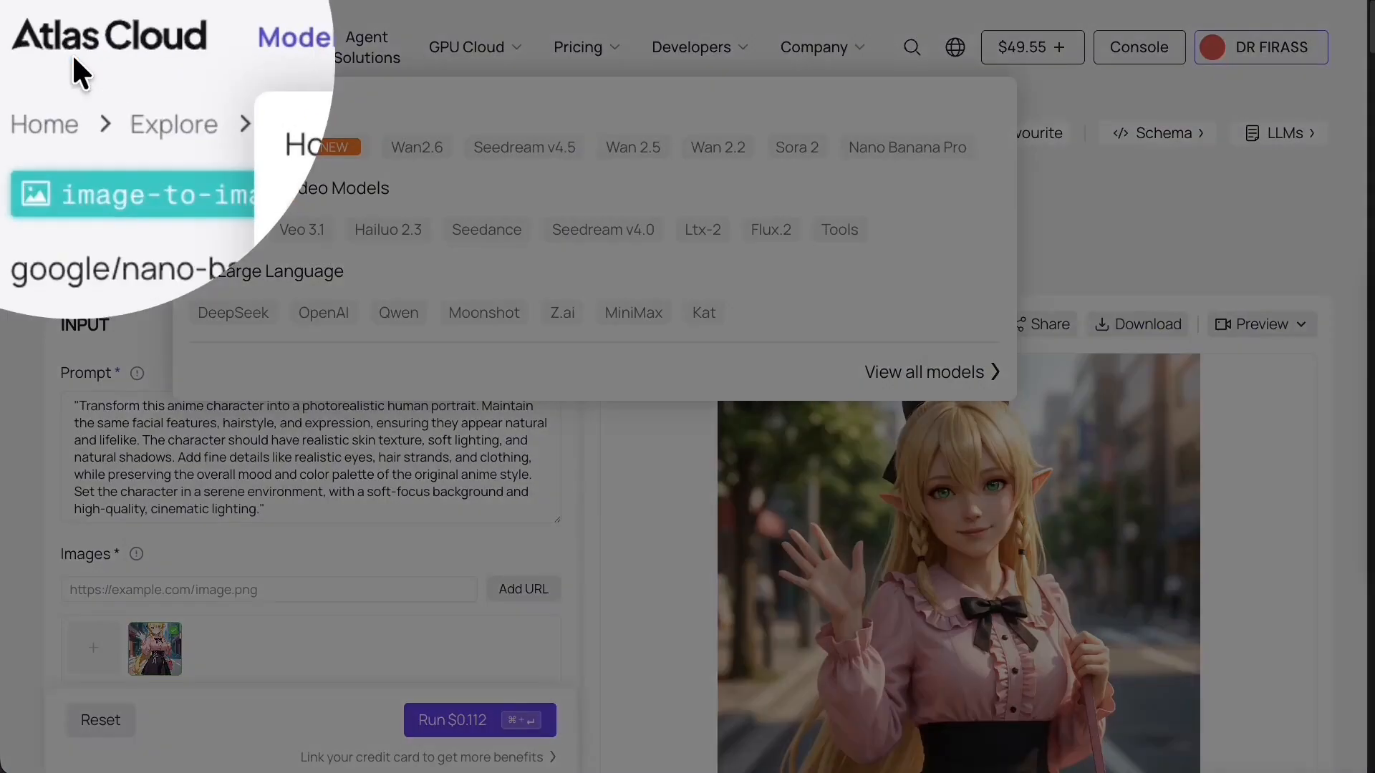
{"action": "left_click", "coordinate": [75, 59]}
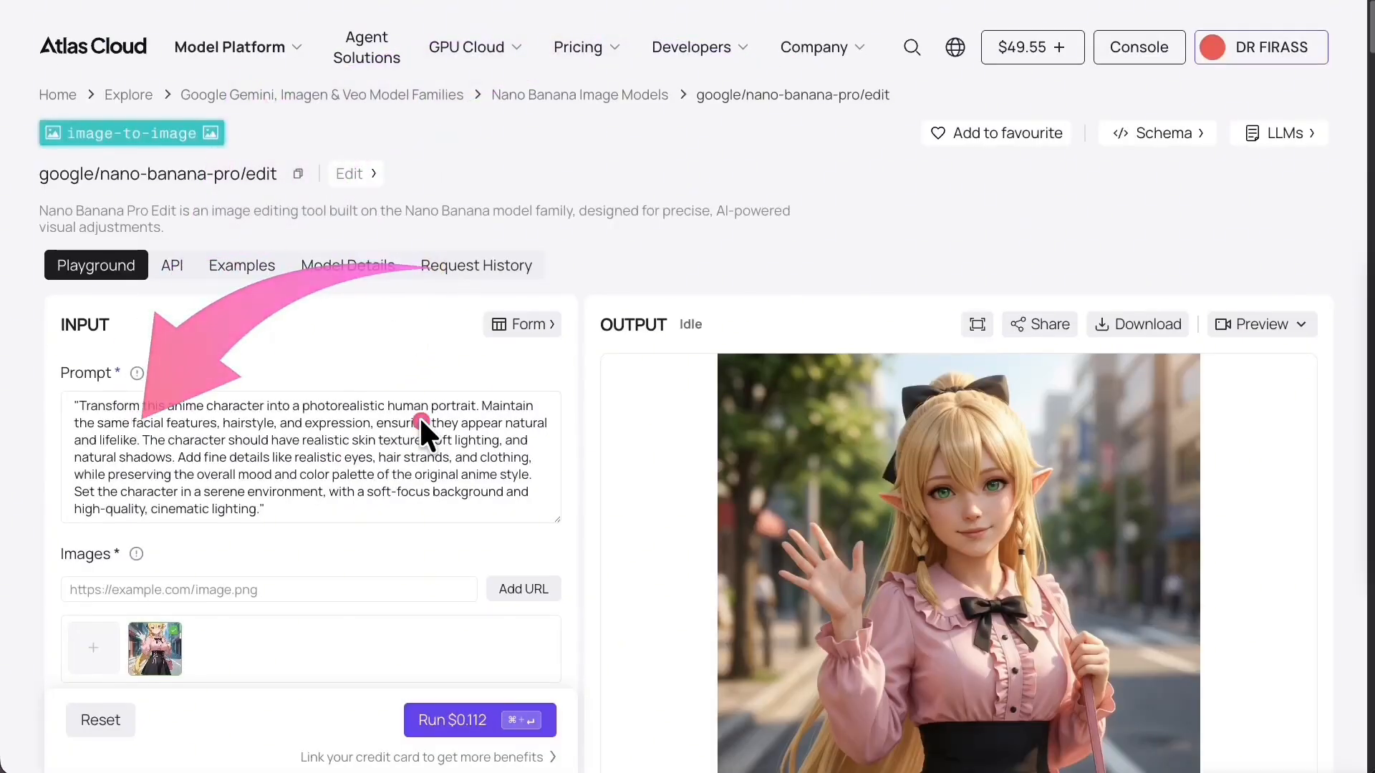
{"action": "scroll", "coordinate": [419, 415], "scroll_direction": "down", "scroll_amount": 1}
{"action": "scroll", "coordinate": [419, 415], "scroll_direction": "down", "scroll_amount": 1}
{"action": "mouse_move", "coordinate": [161, 480]}
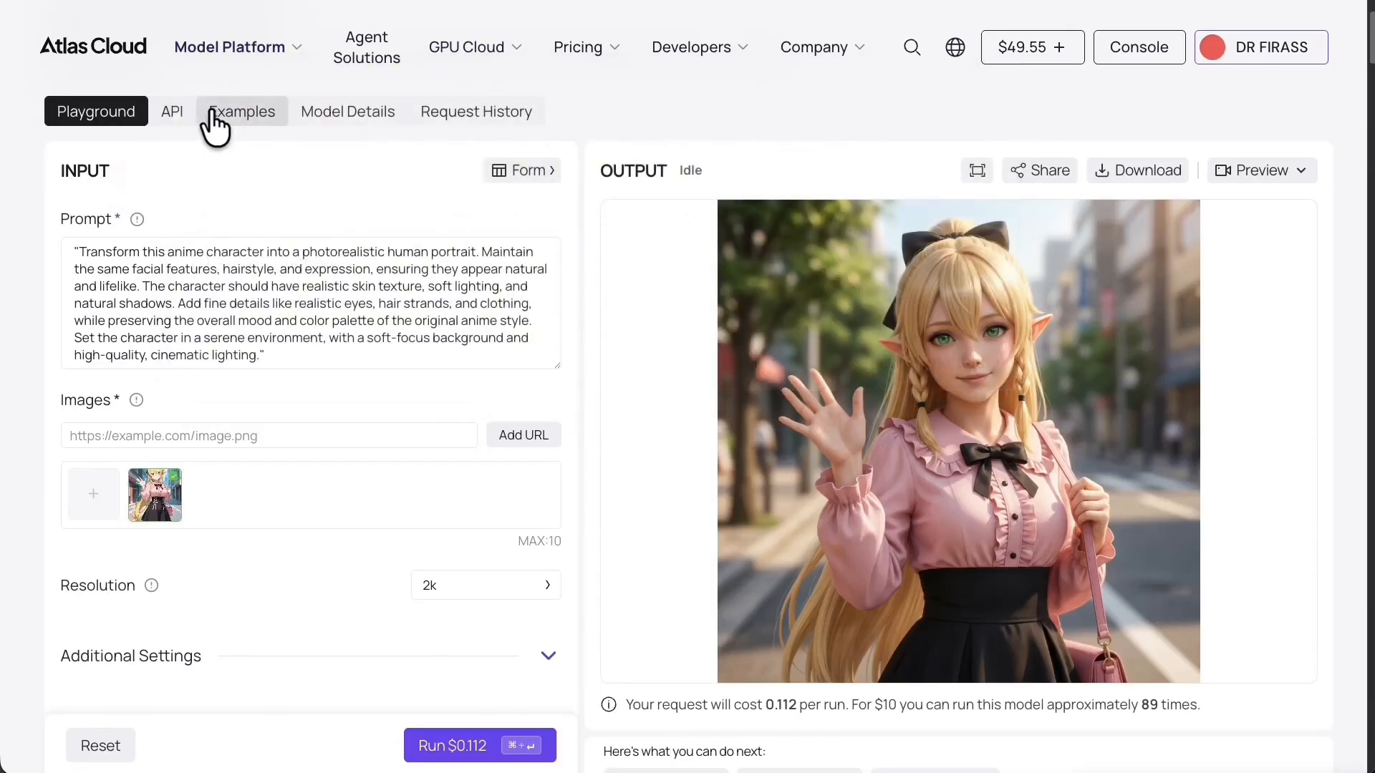
Copy the cURL code example for google/nano-banana-pro/edit from the API tab.
{"action": "left_click", "coordinate": [156, 109]}
{"action": "left_click", "coordinate": [1250, 175]}
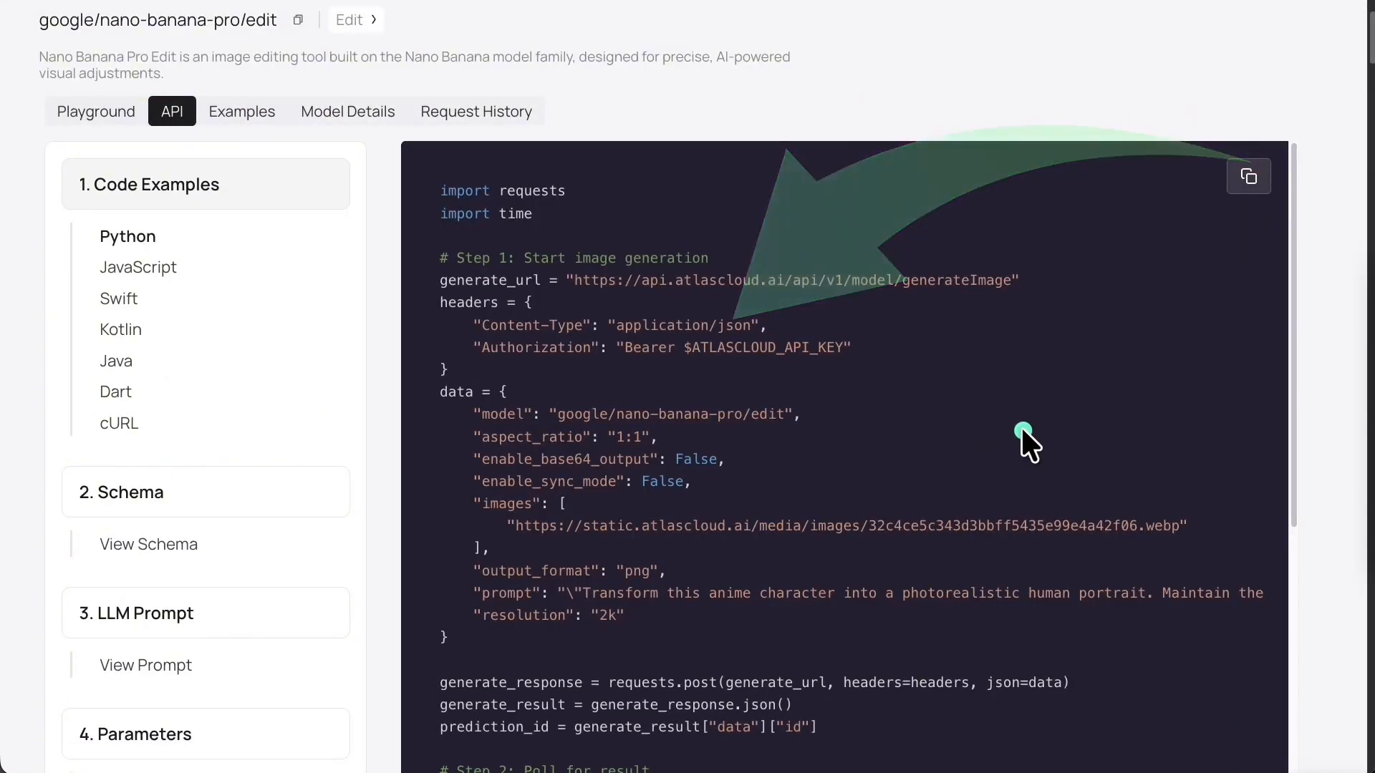
{"action": "left_click", "coordinate": [123, 424]}
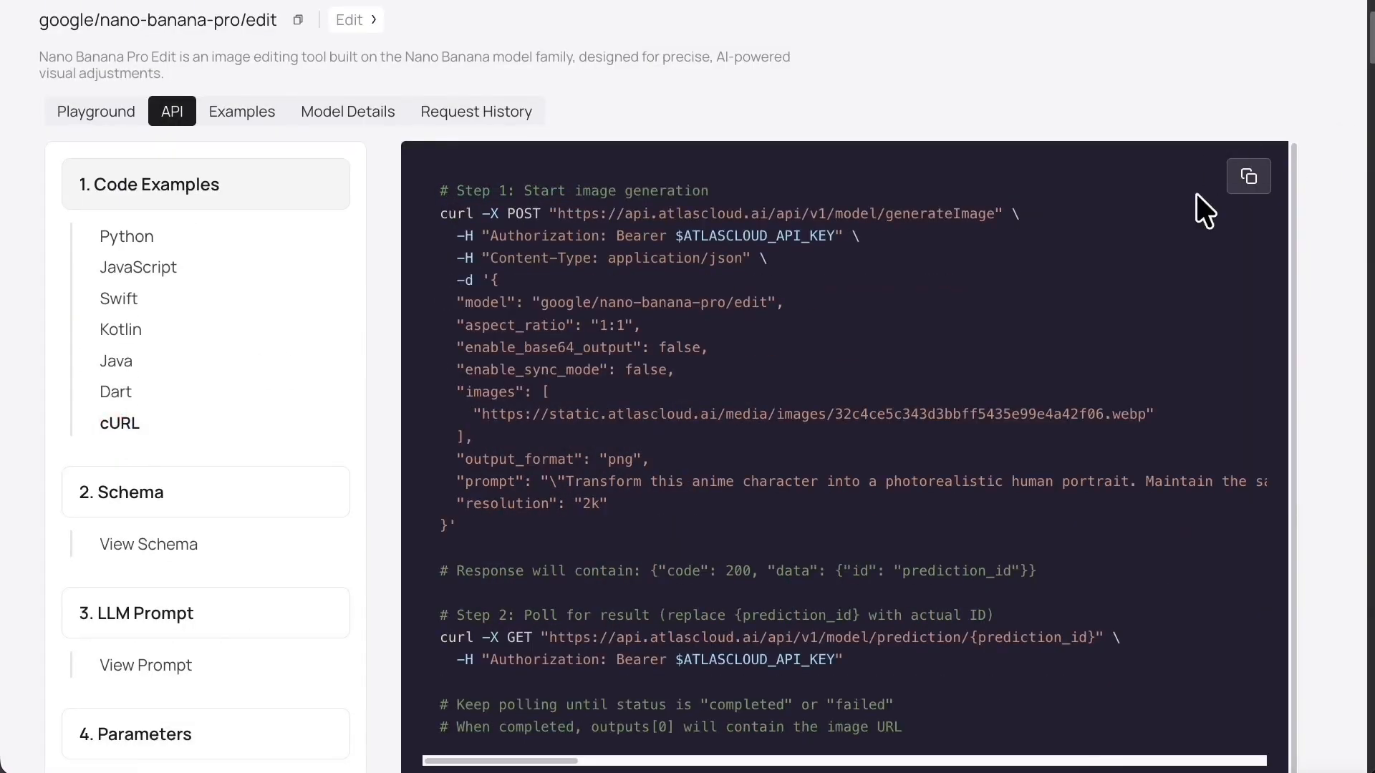
{"action": "left_click", "coordinate": [1249, 176]}
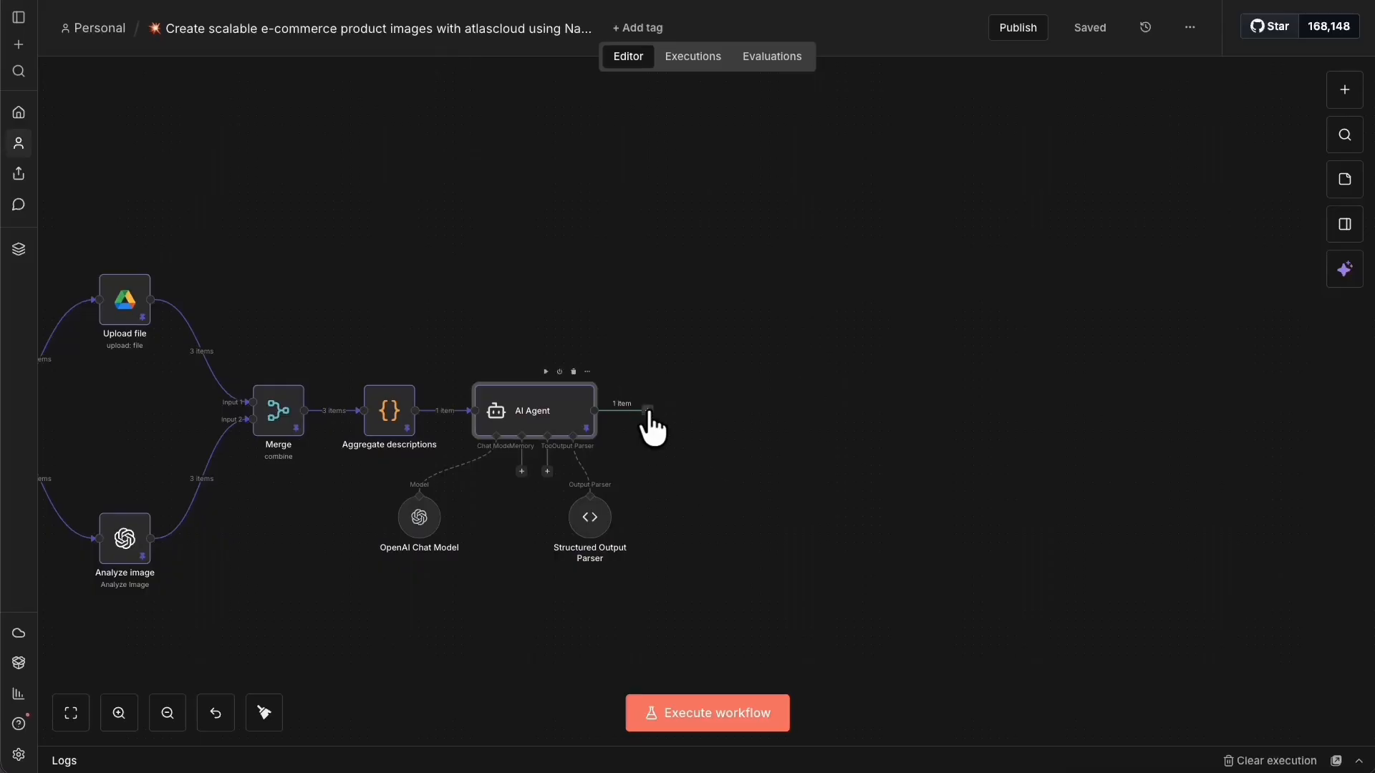
Add an HTTP Request node after the AI Agent.
{"action": "left_click", "coordinate": [648, 411]}
{"action": "left_click", "coordinate": [129, 711]}
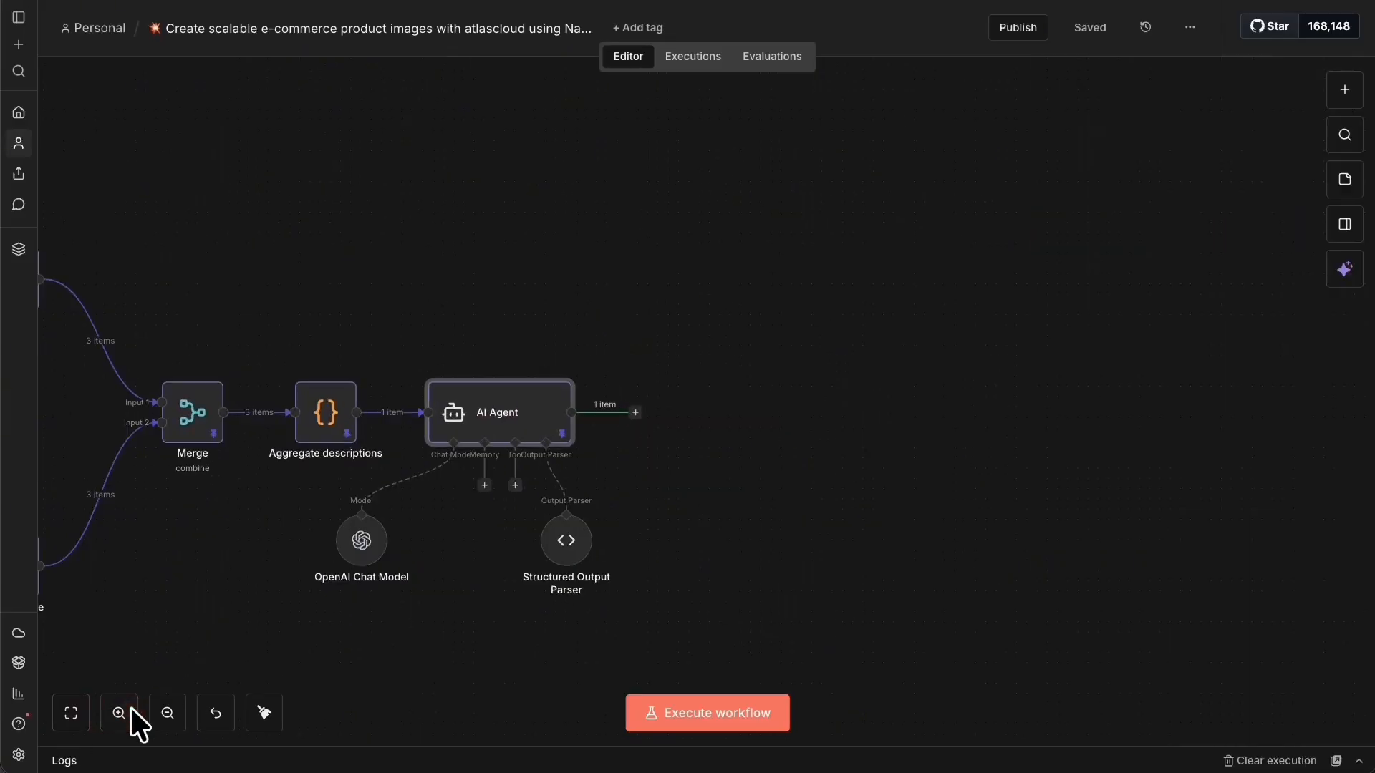
{"action": "left_click", "coordinate": [128, 709]}
{"action": "left_click", "coordinate": [109, 721]}
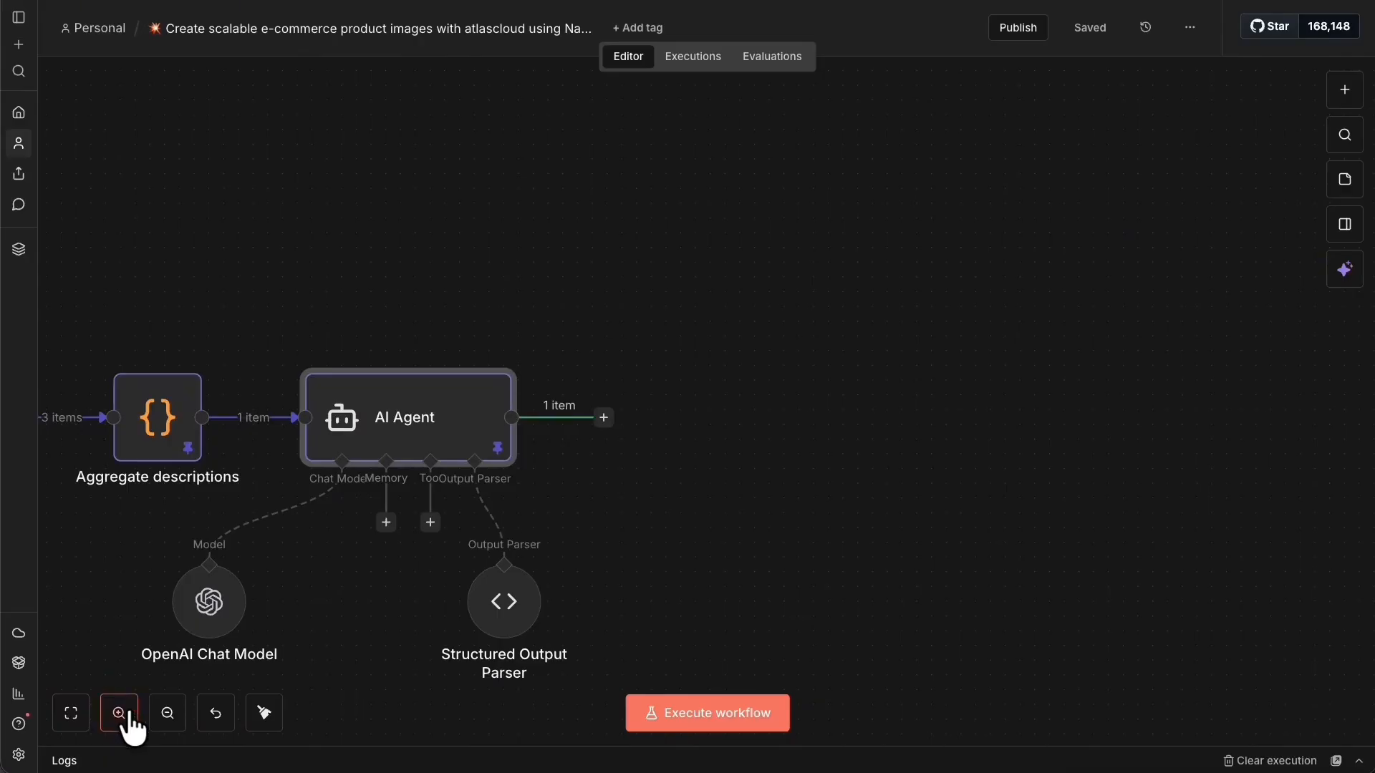
{"action": "left_click", "coordinate": [126, 724]}
{"action": "left_click", "coordinate": [583, 420]}
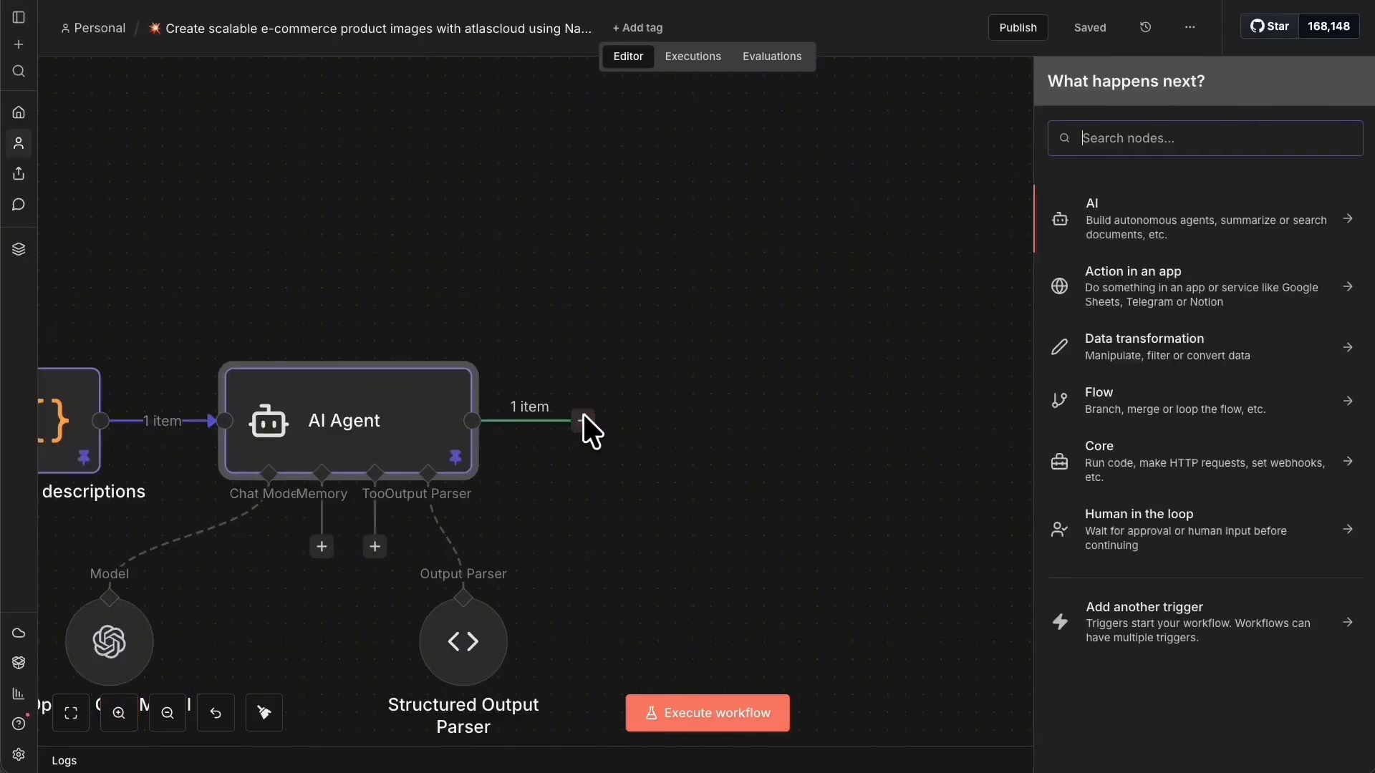
{"action": "type", "text": "htttp"}
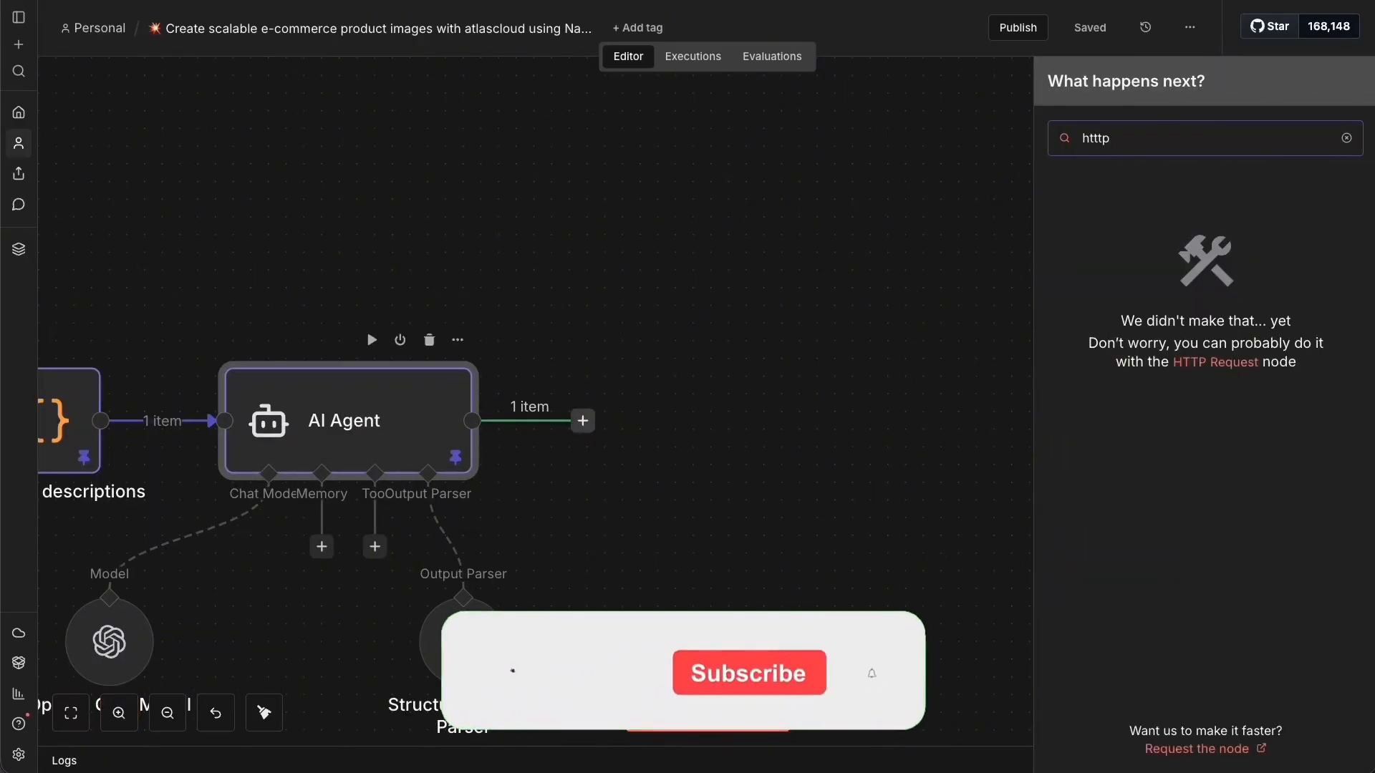
{"action": "key", "text": "BackSpace"}
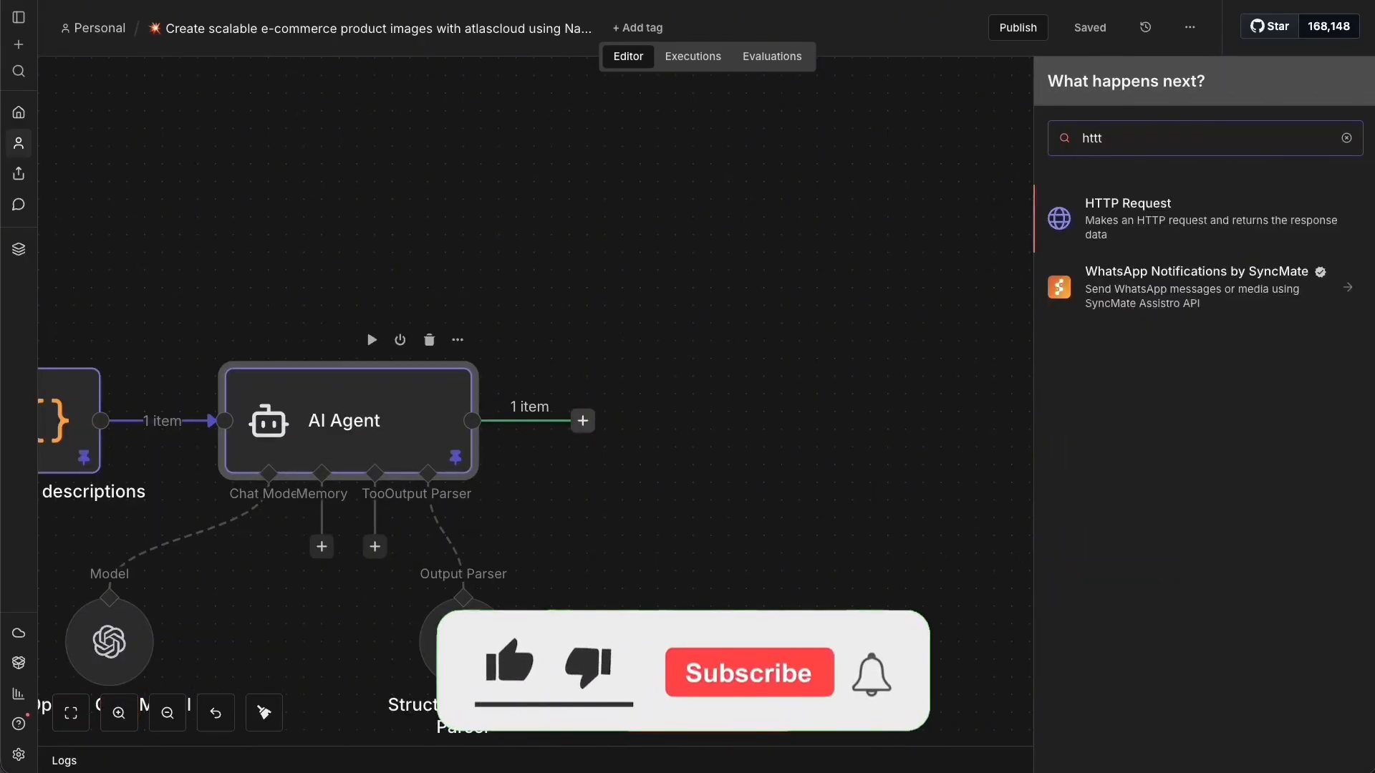
{"action": "left_click", "coordinate": [1195, 216]}
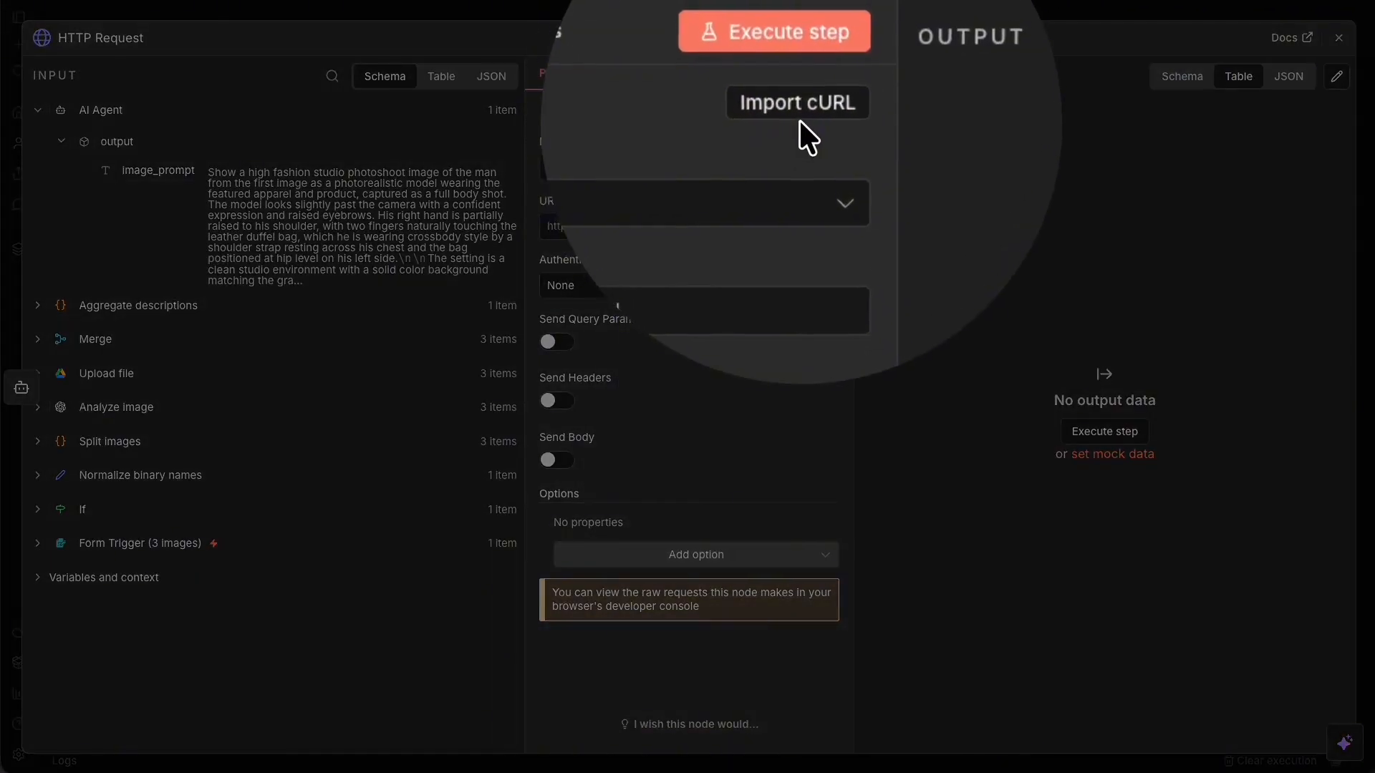
Import the copied cURL command, giving a POST to generateImage with an Authorization header.
{"action": "left_click", "coordinate": [801, 114]}
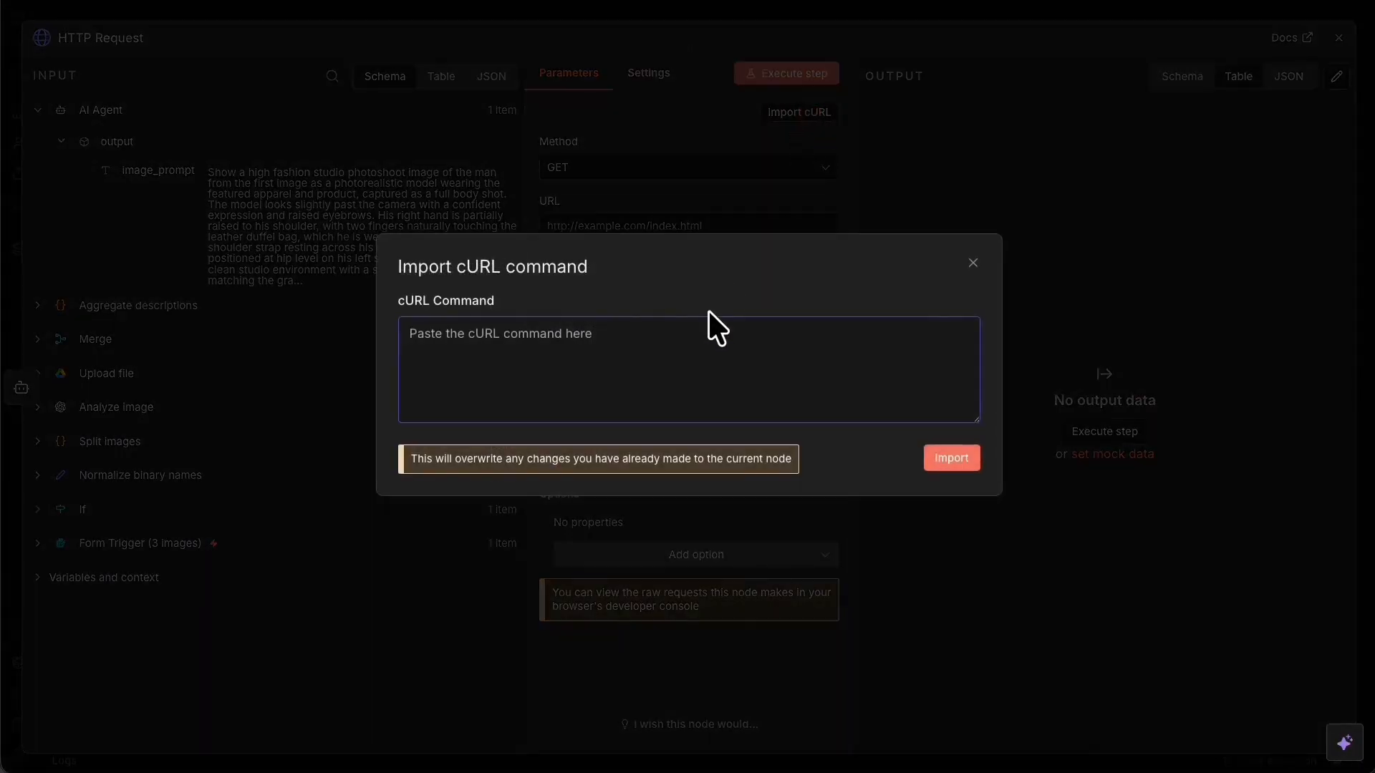
{"action": "key", "text": "ctrl+v"}
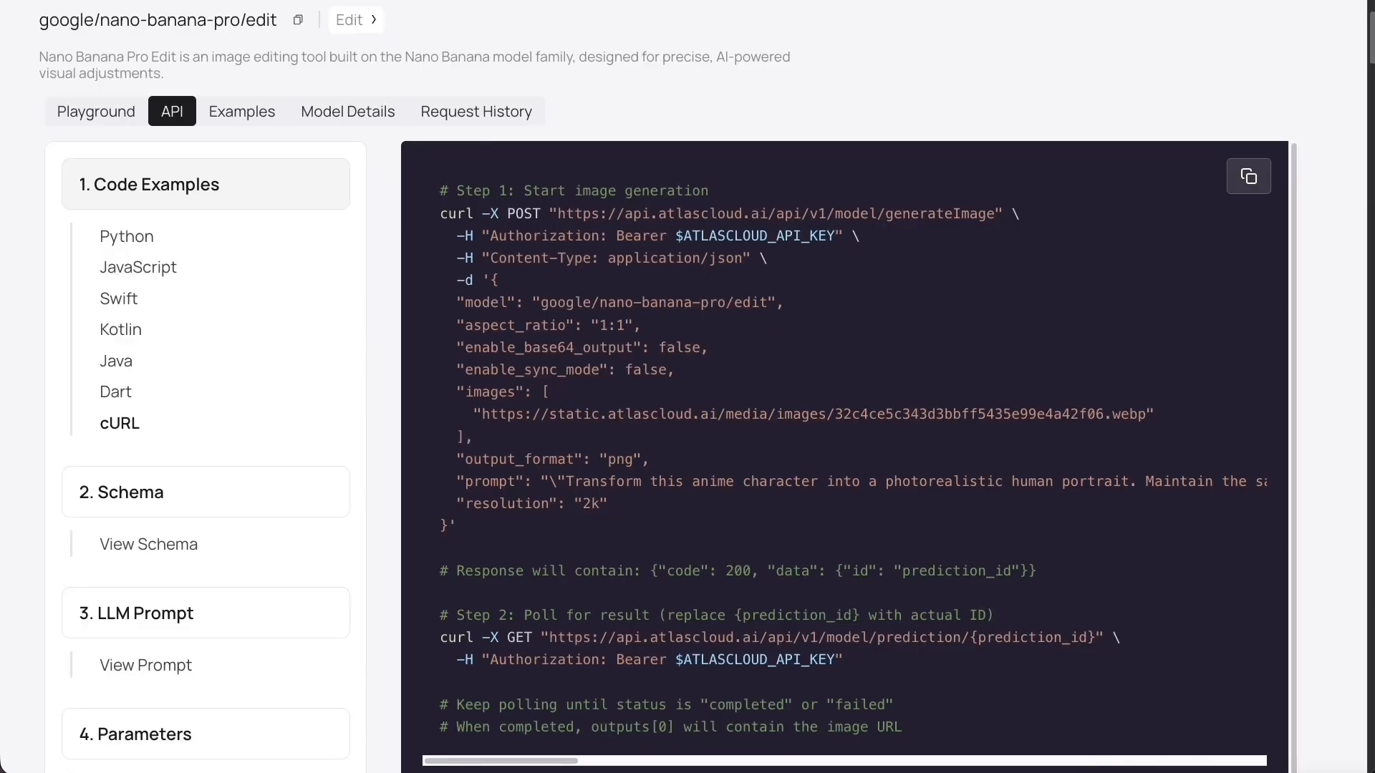
{"action": "left_click", "coordinate": [1251, 174]}
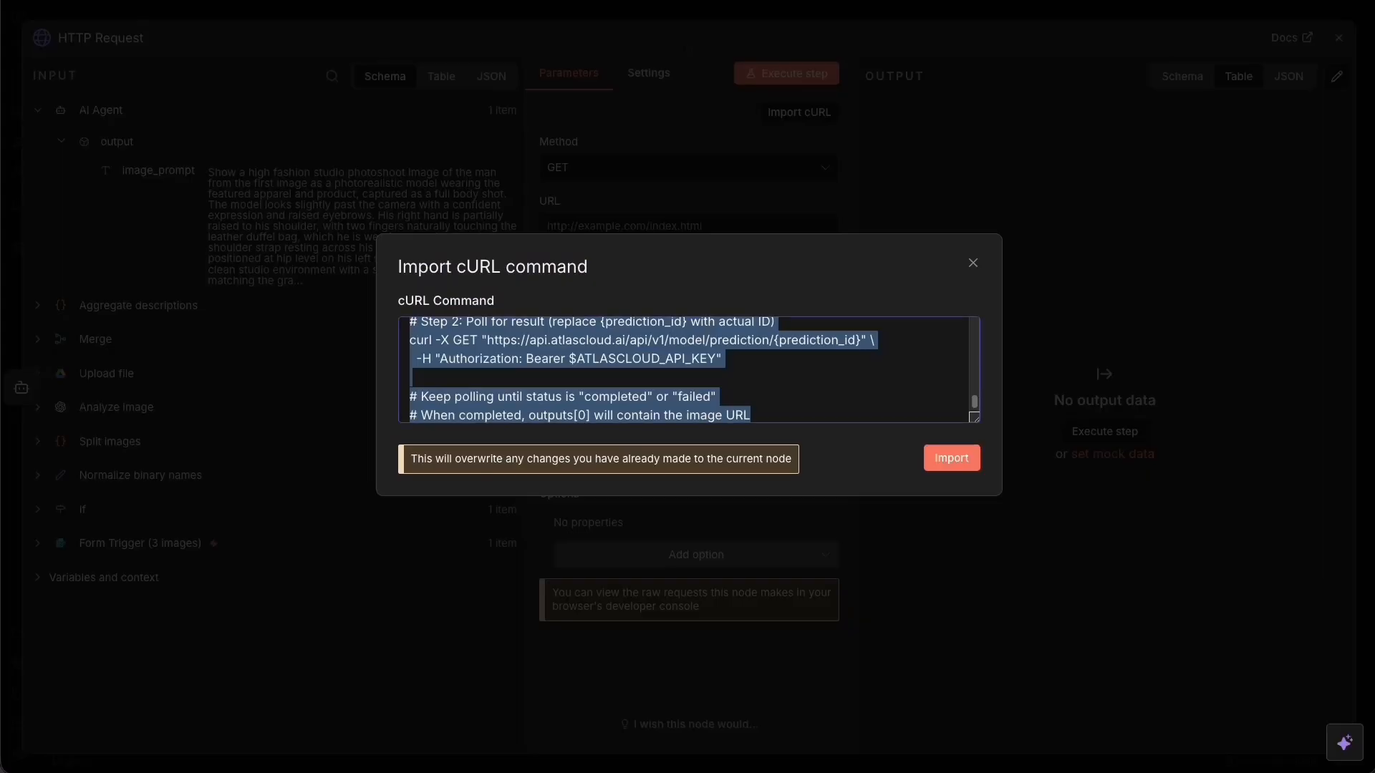
{"action": "left_click", "coordinate": [968, 456]}
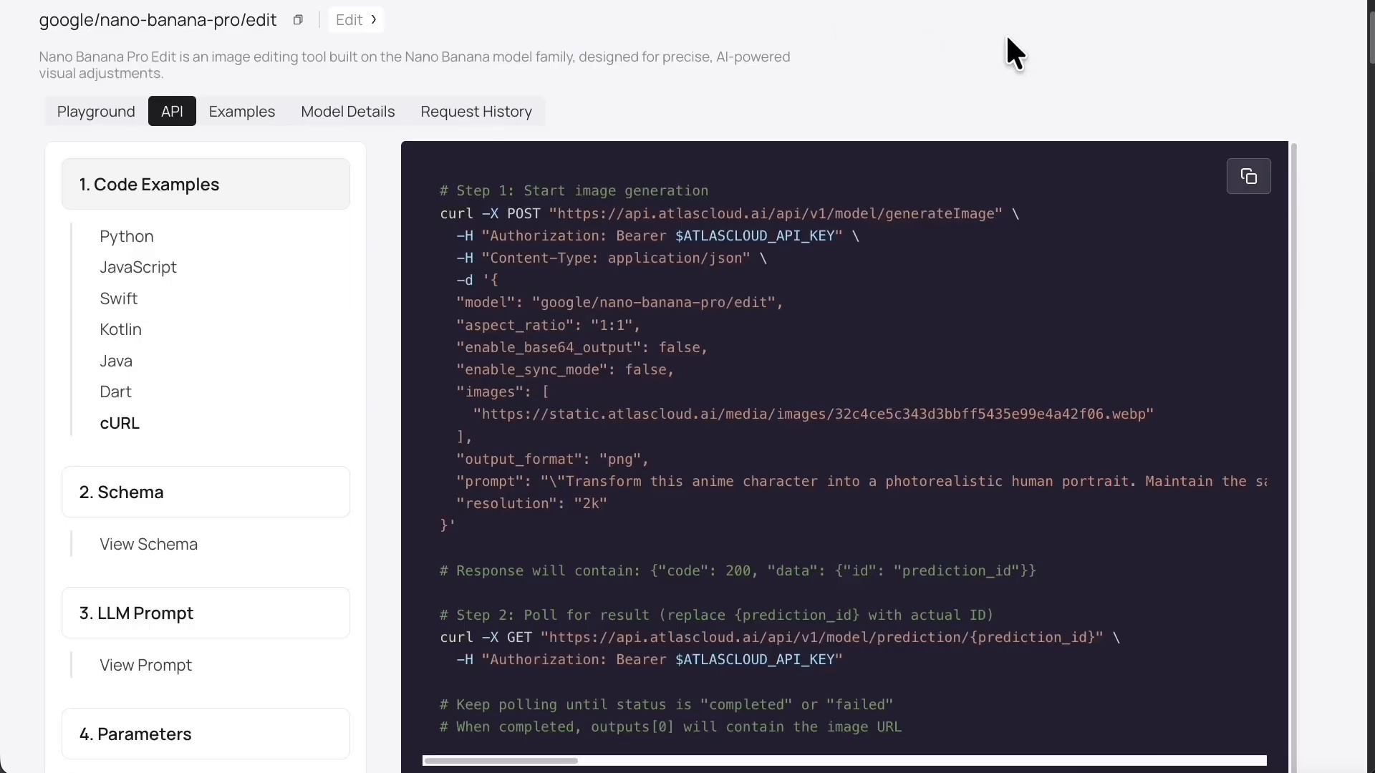
{"action": "right_click", "coordinate": [1100, 43]}
{"action": "left_click", "coordinate": [1047, 45]}
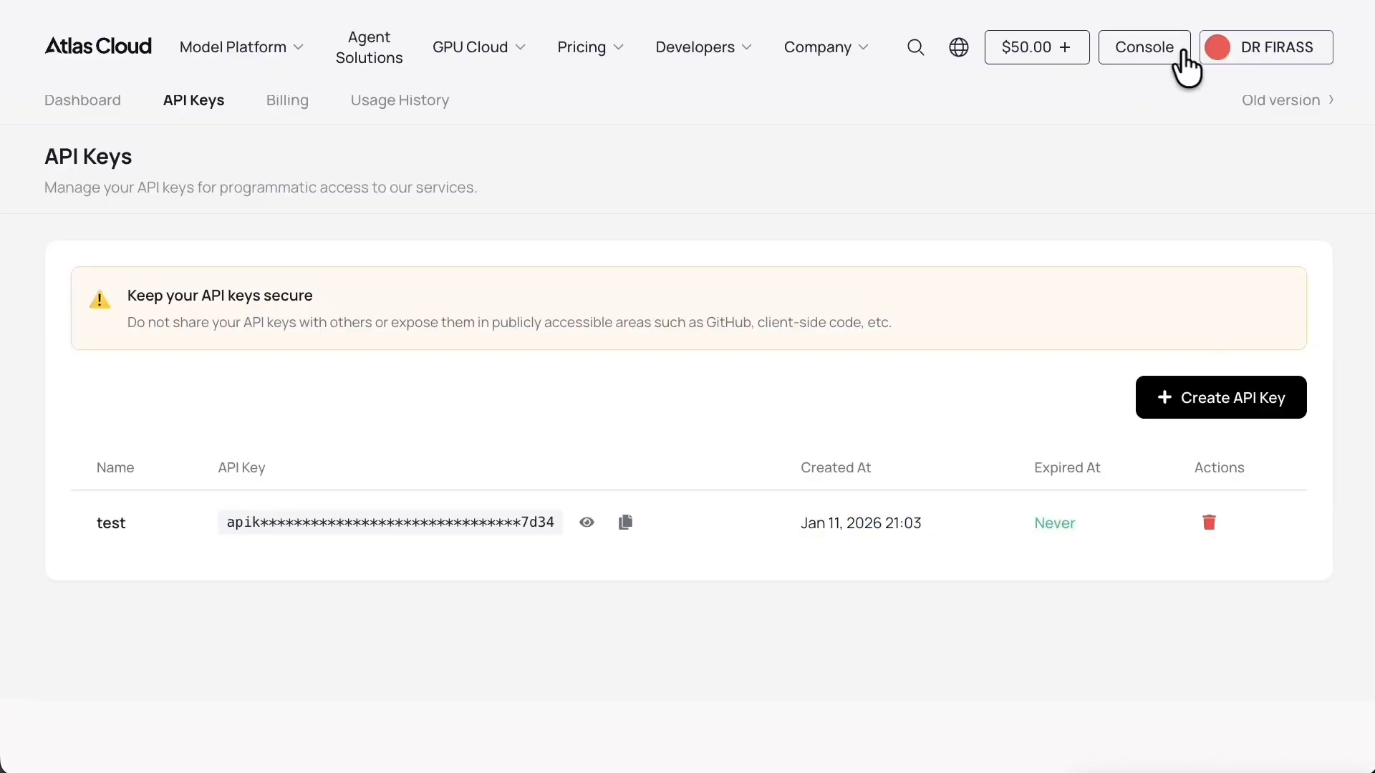
Create an Atlas Cloud API key named test2 expiring in 7 days, then copy it.
{"action": "left_click", "coordinate": [1291, 46]}
{"action": "left_click", "coordinate": [1290, 46]}
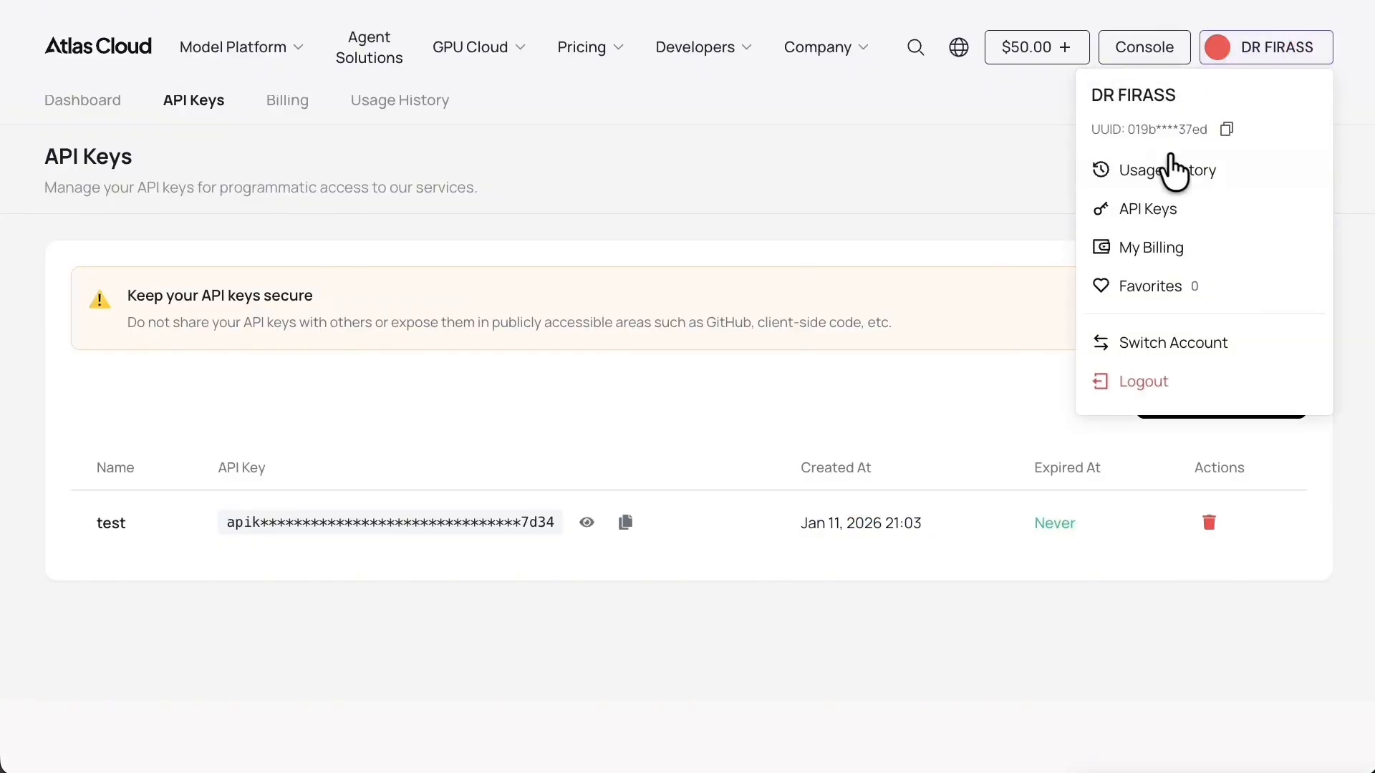
{"action": "left_click", "coordinate": [1183, 204]}
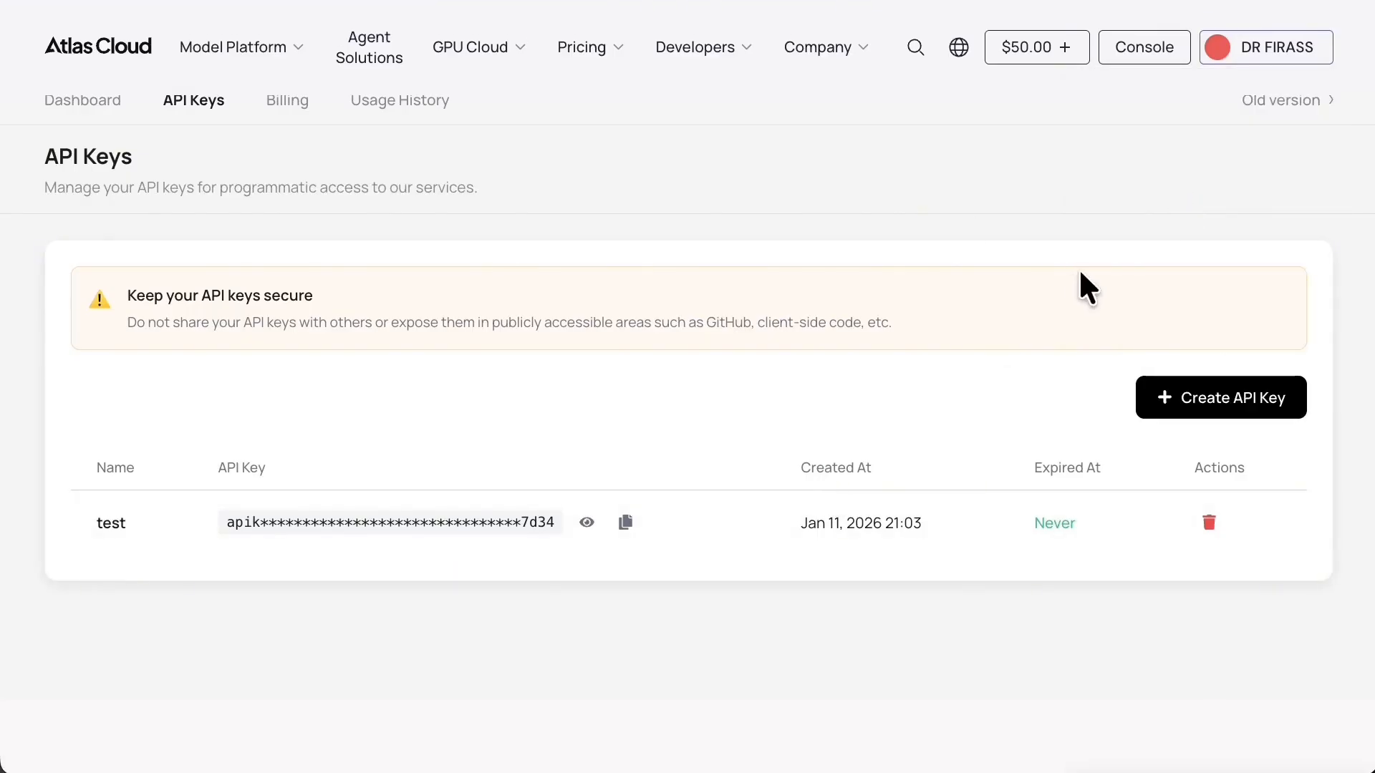
{"action": "left_click", "coordinate": [1262, 405]}
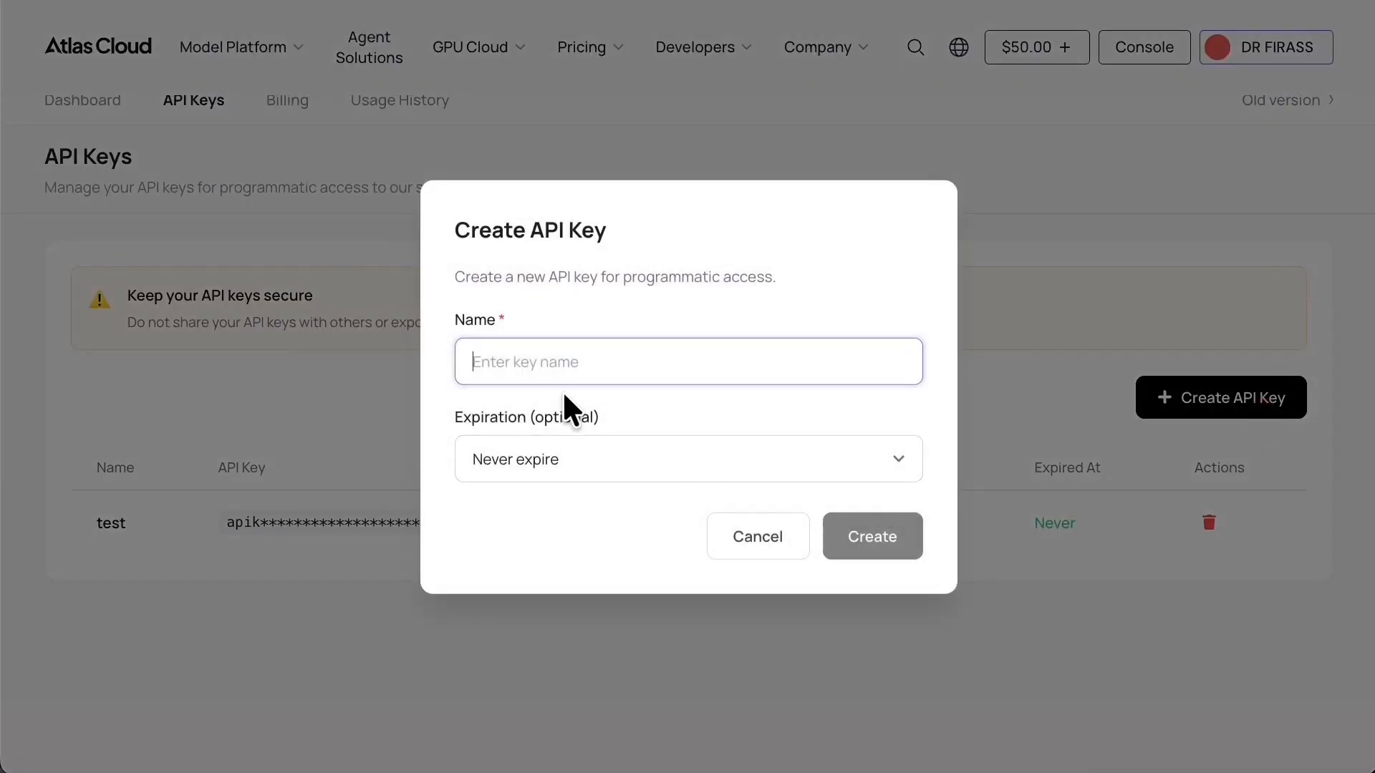
{"action": "type", "text": "test2"}
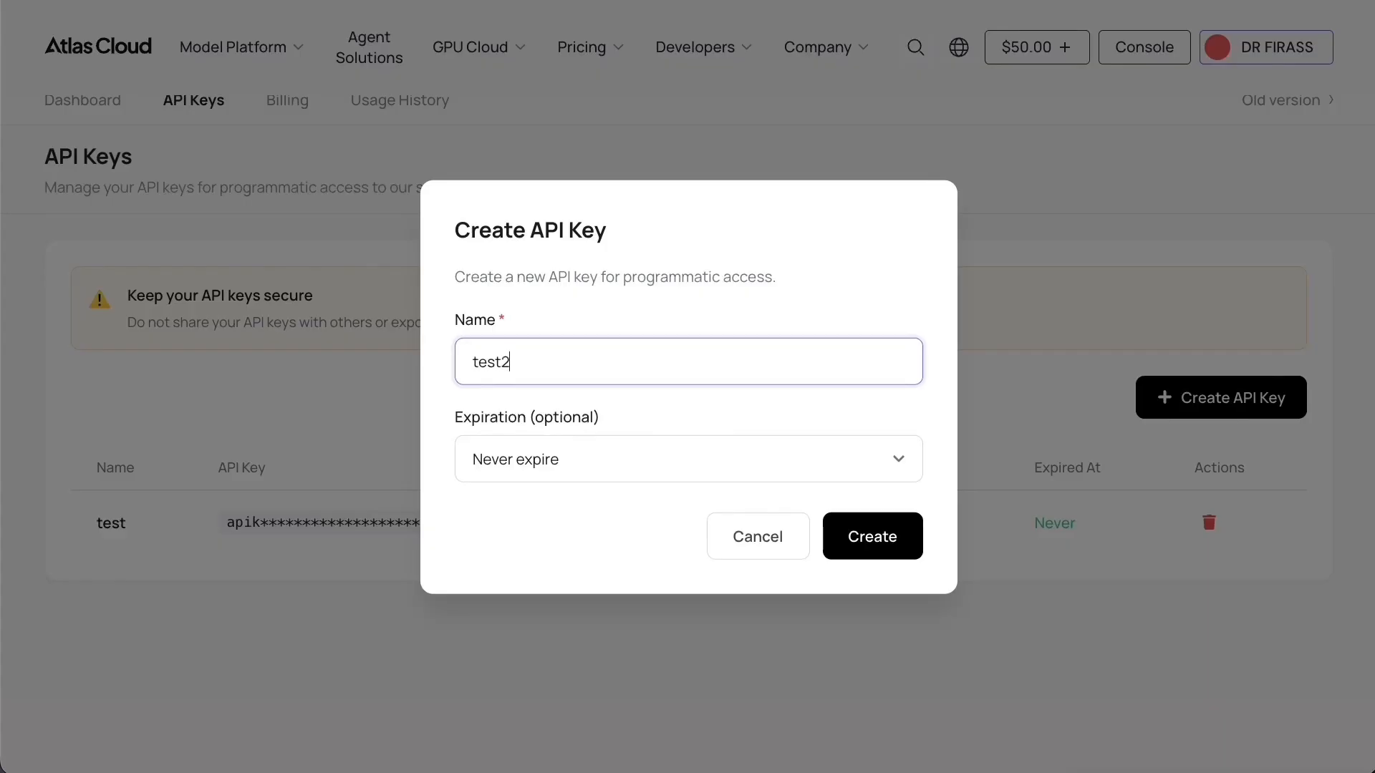
{"action": "left_click", "coordinate": [866, 466]}
{"action": "left_click", "coordinate": [788, 496]}
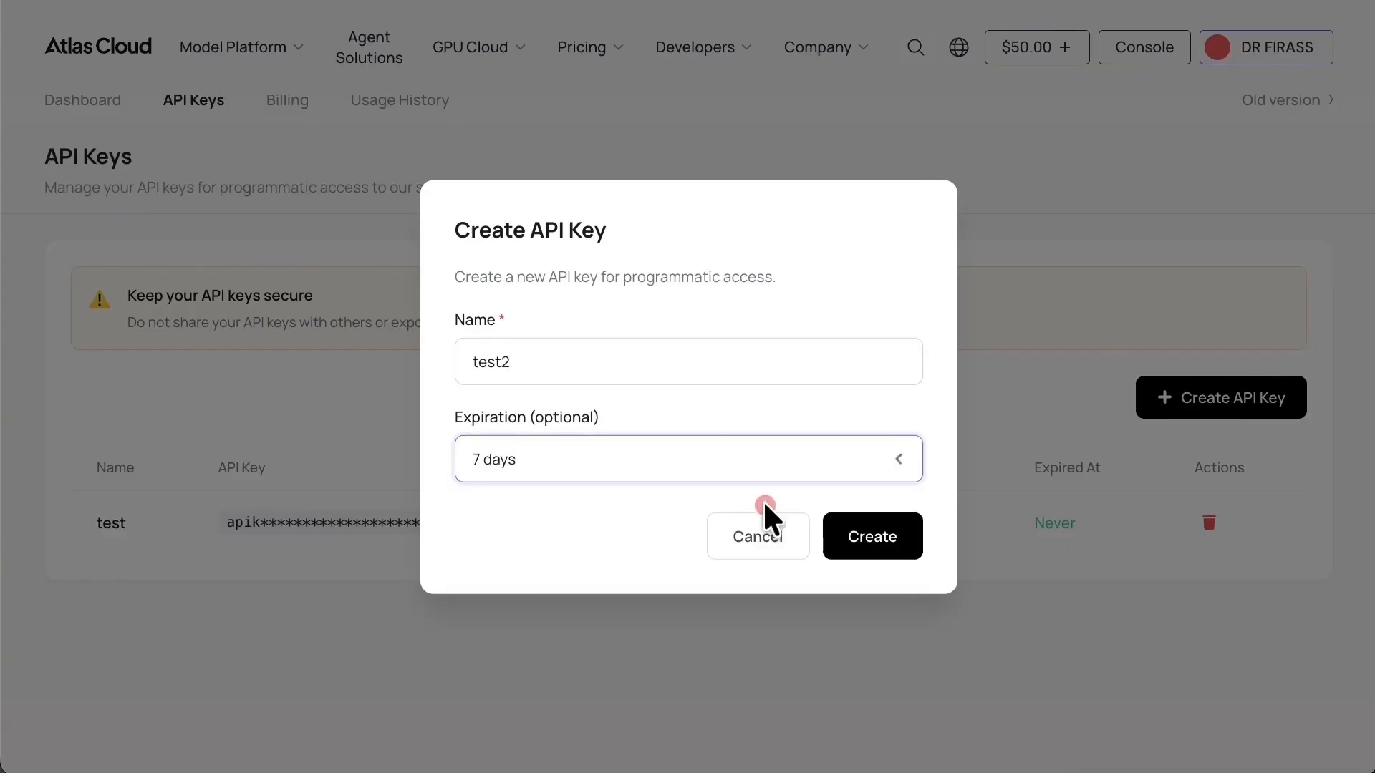
{"action": "left_click", "coordinate": [888, 548]}
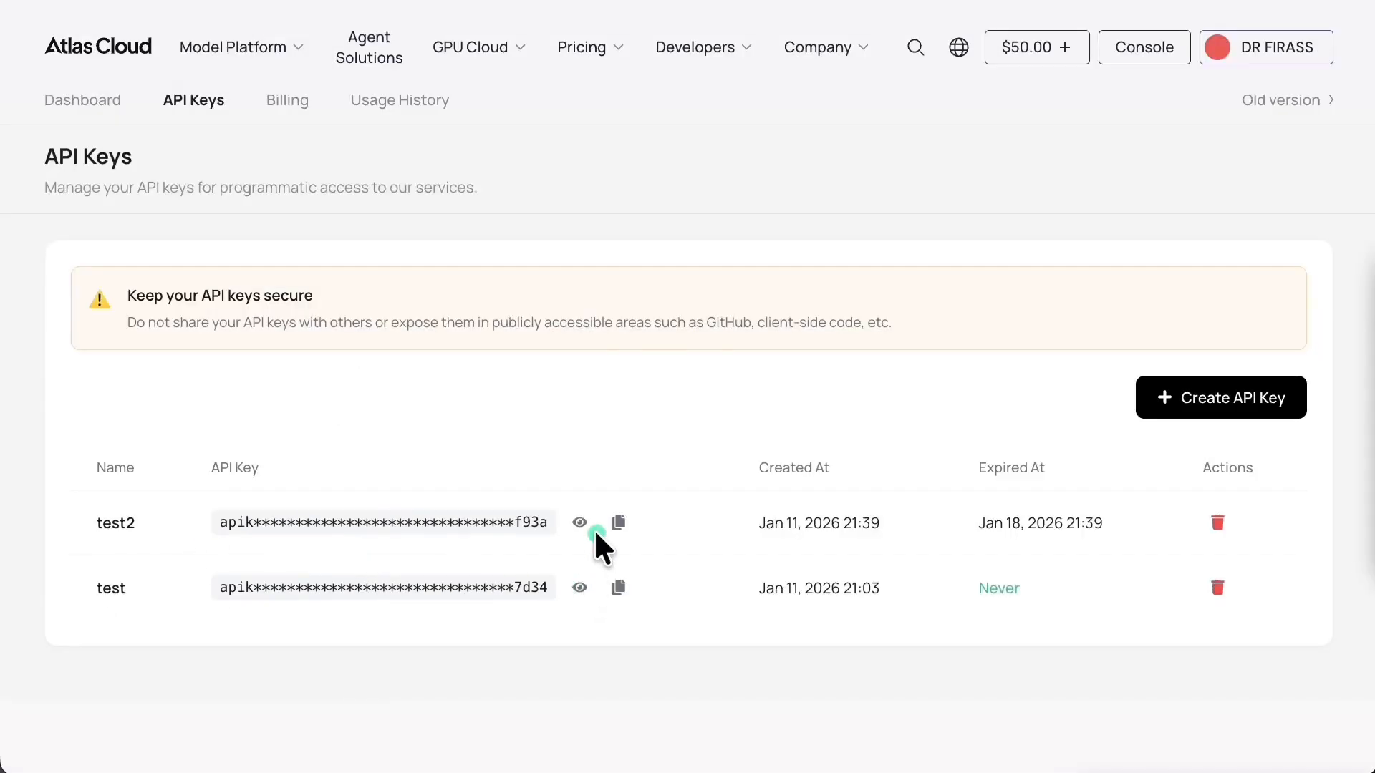
{"action": "right_click", "coordinate": [617, 530]}
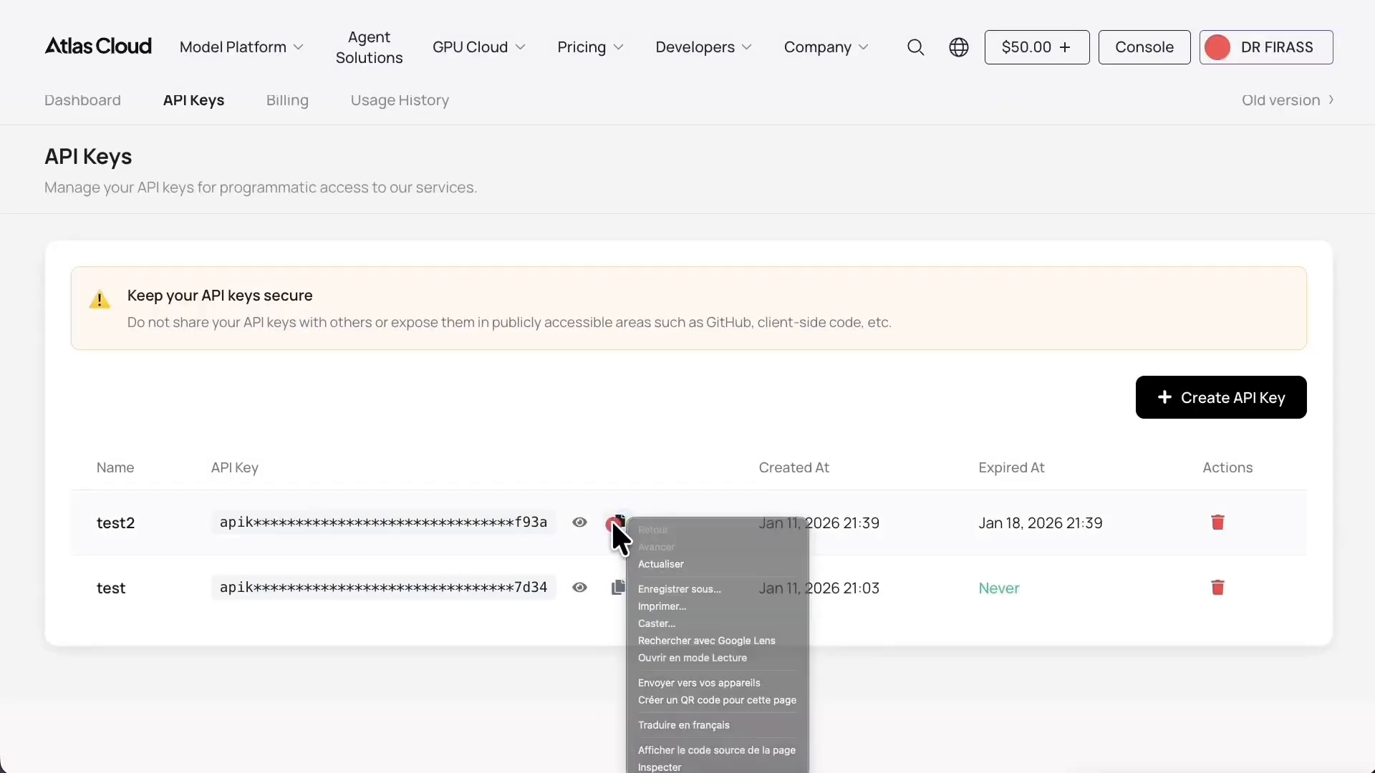
{"action": "left_click", "coordinate": [617, 526]}
{"action": "left_click", "coordinate": [617, 526]}
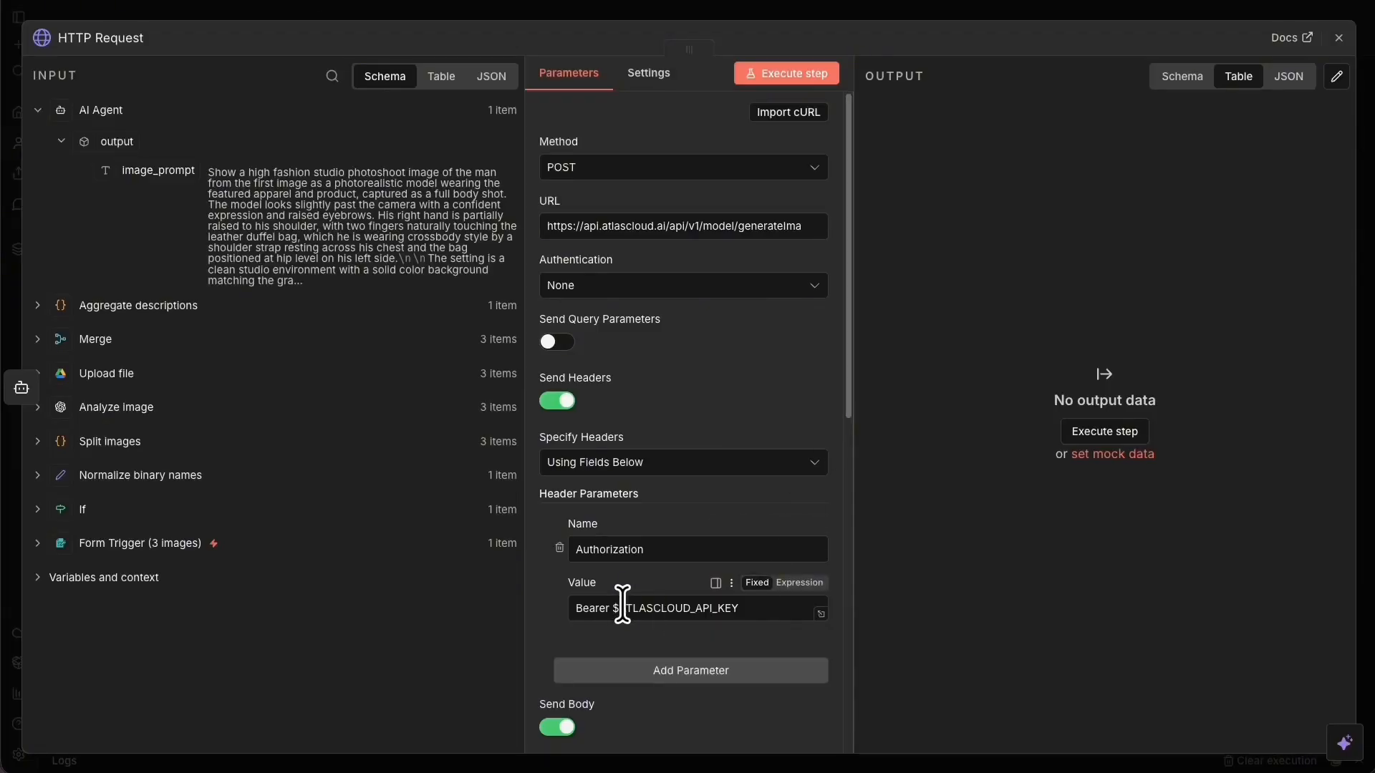
Replace the Authorization header's API key placeholder with the copied test2 key.
{"action": "left_click_drag", "start_coordinate": [612, 608], "coordinate": [838, 656]}
{"action": "key", "text": "ctrl+v"}
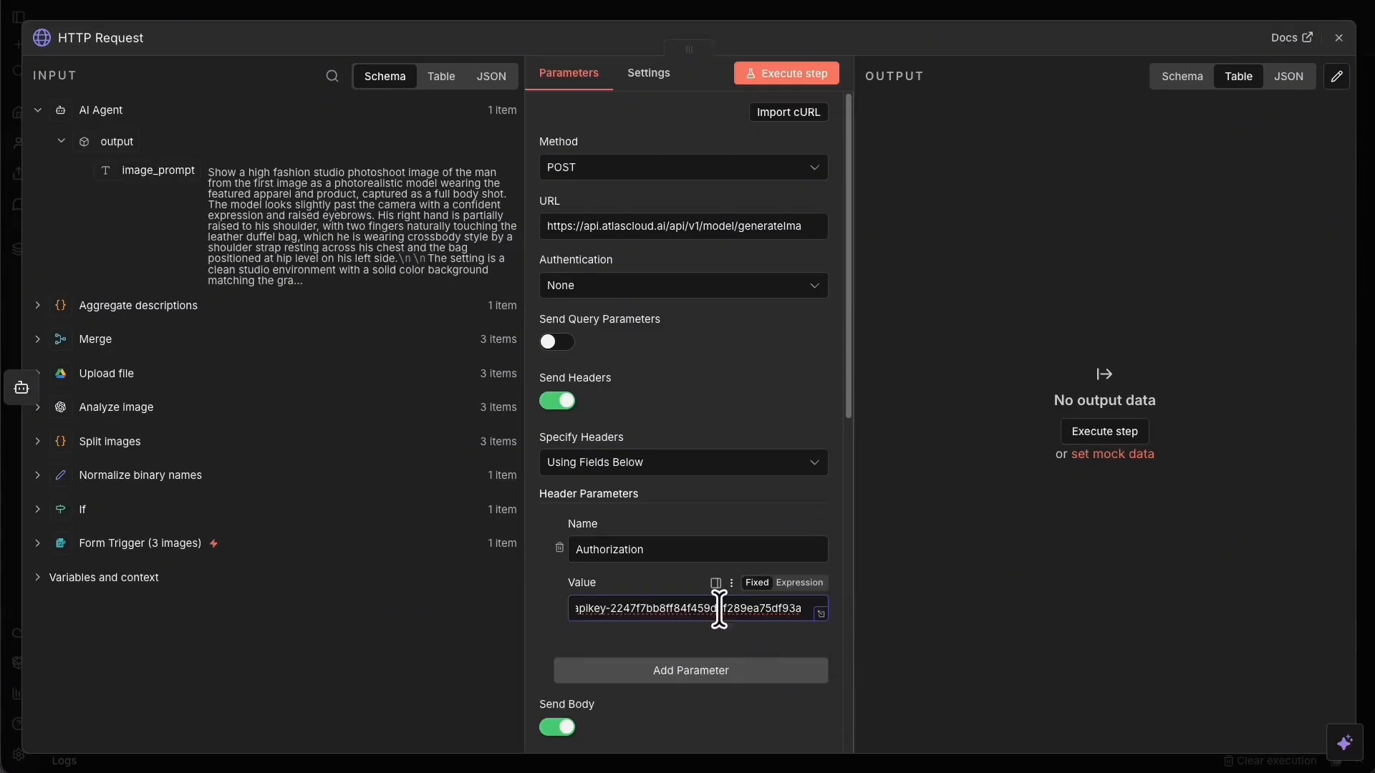
{"action": "left_click_drag", "start_coordinate": [607, 608], "coordinate": [464, 590]}
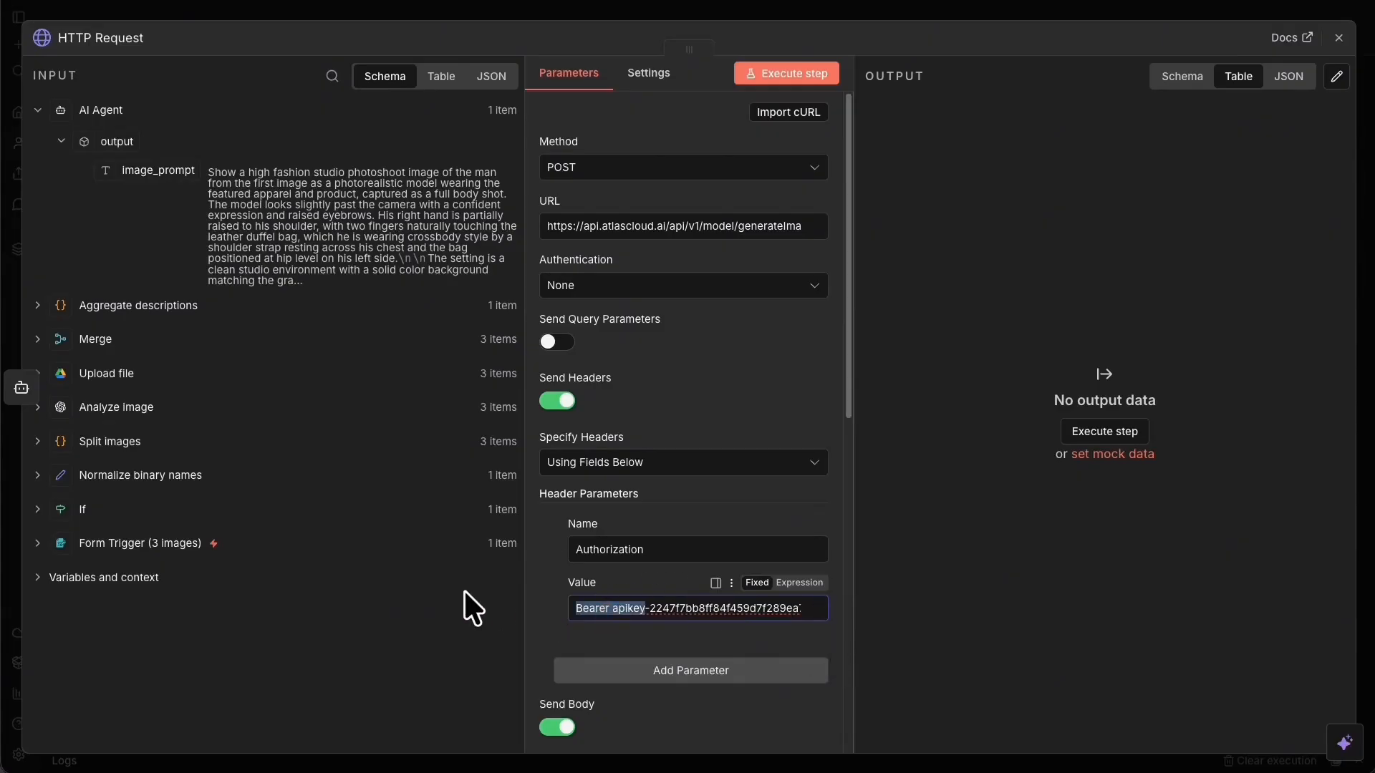
{"action": "left_click", "coordinate": [602, 609]}
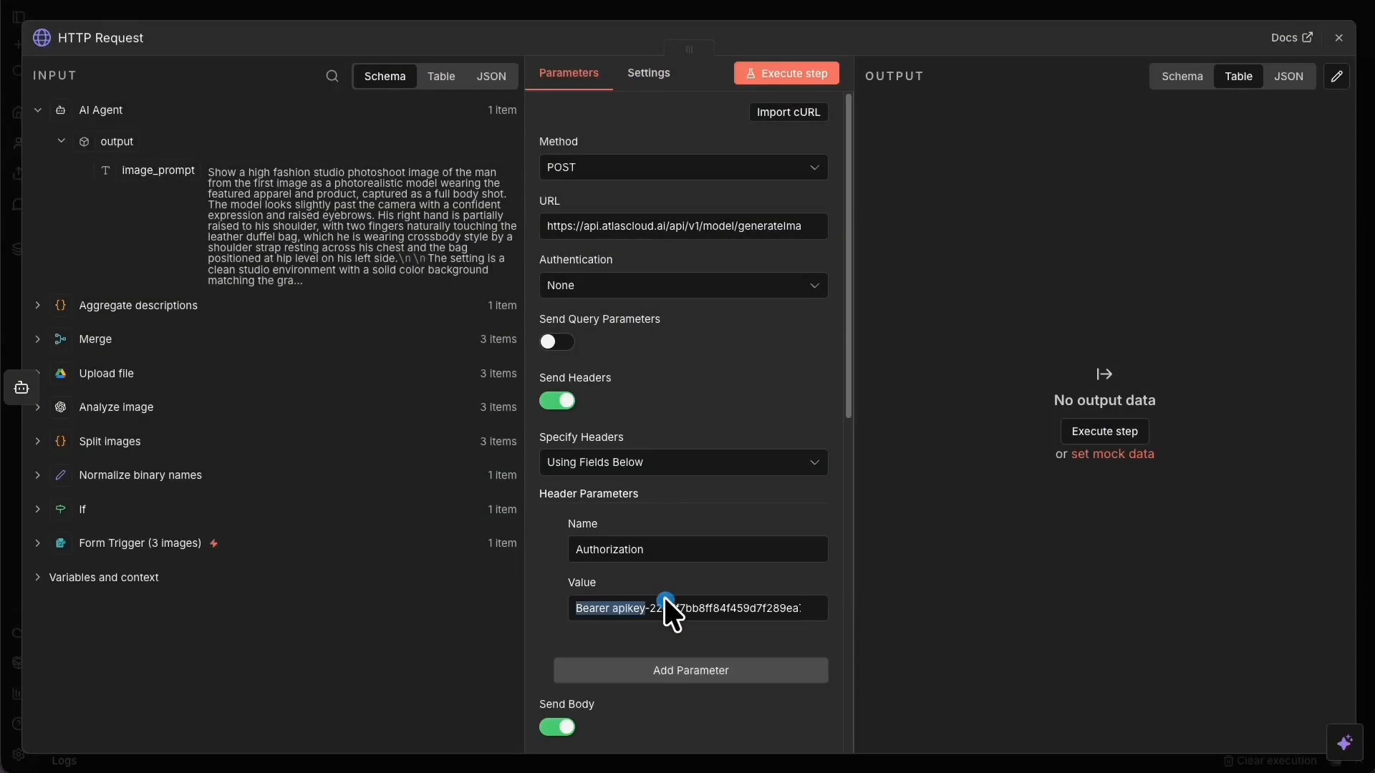
{"action": "left_click", "coordinate": [625, 610]}
{"action": "scroll", "coordinate": [664, 477], "scroll_direction": "down", "scroll_amount": 4}
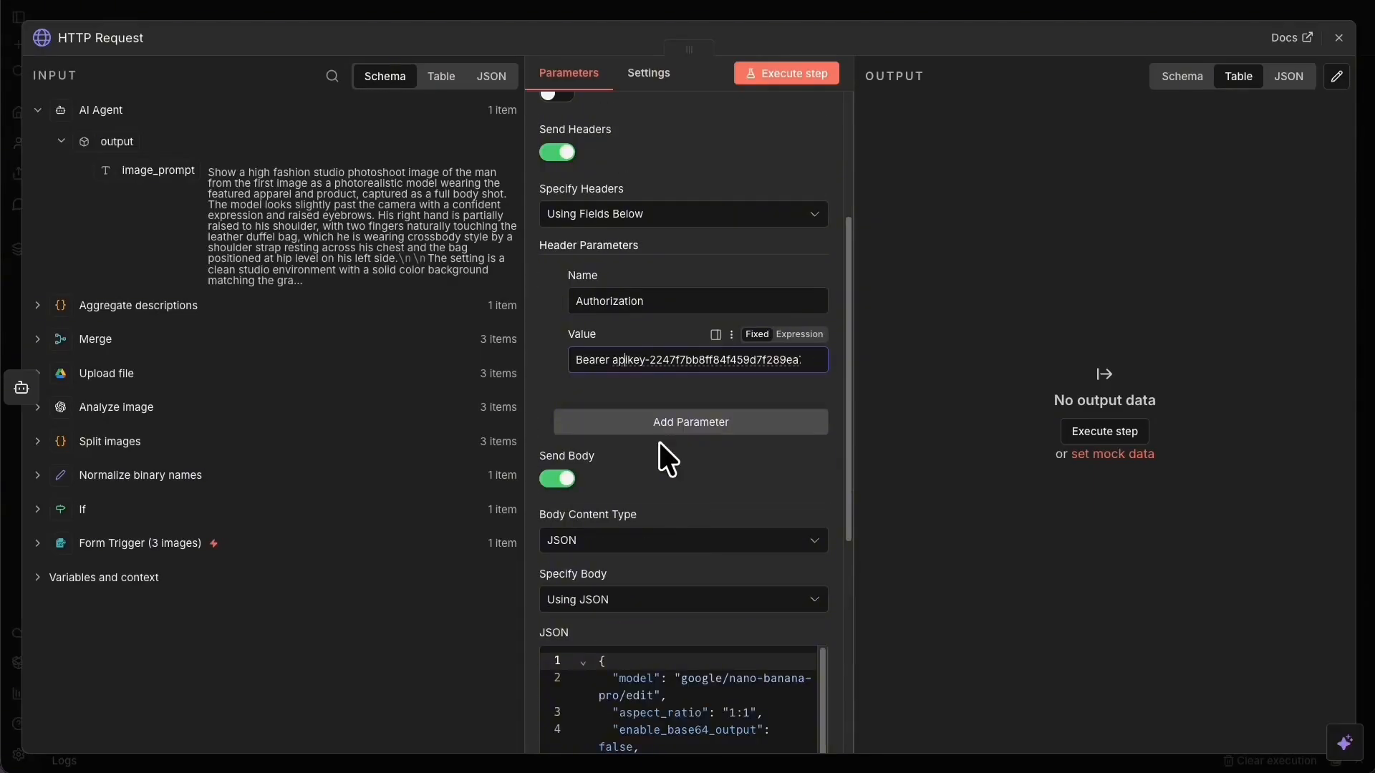
{"action": "scroll", "coordinate": [705, 348], "scroll_direction": "down", "scroll_amount": 6}
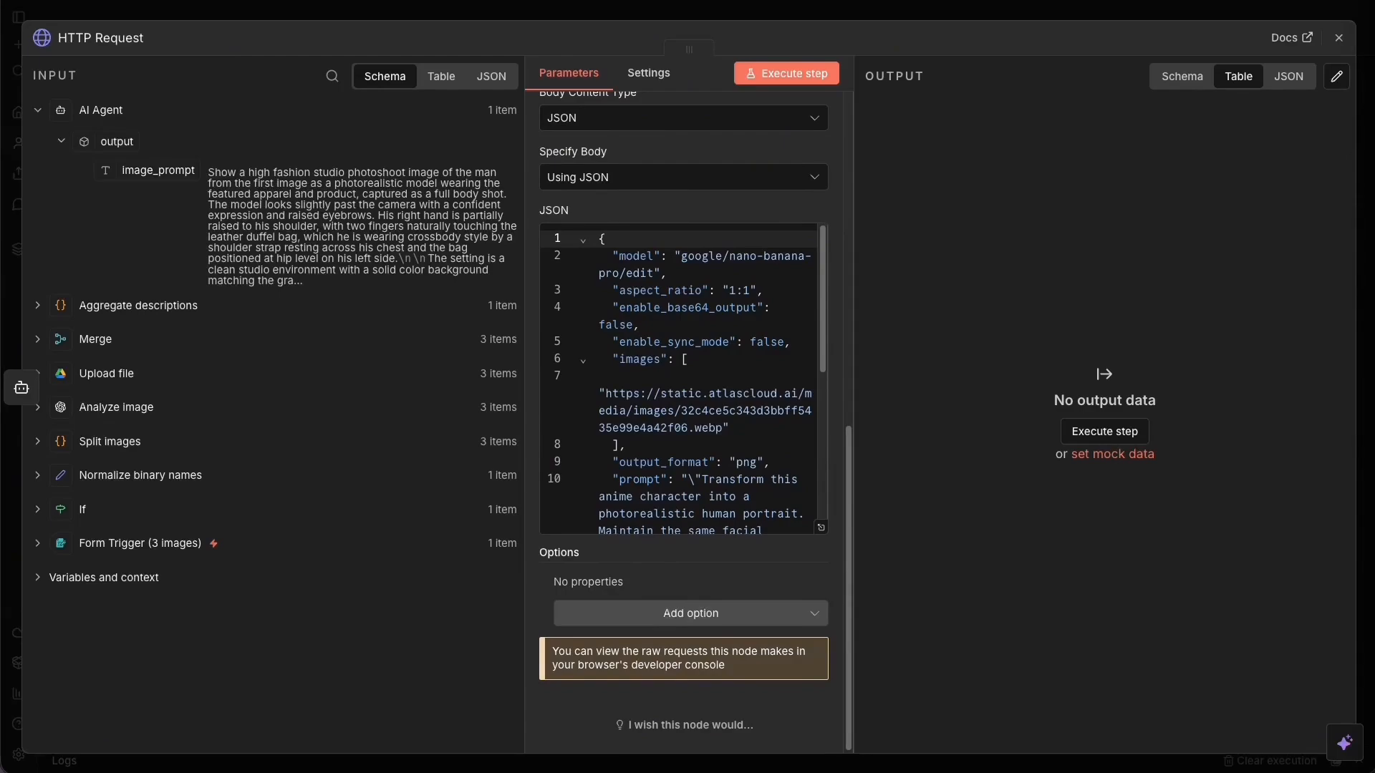
Add the Response option with the response format set to JSON.
{"action": "left_click", "coordinate": [653, 607]}
{"action": "left_click", "coordinate": [619, 484]}
{"action": "scroll", "coordinate": [689, 590], "scroll_direction": "down", "scroll_amount": 3}
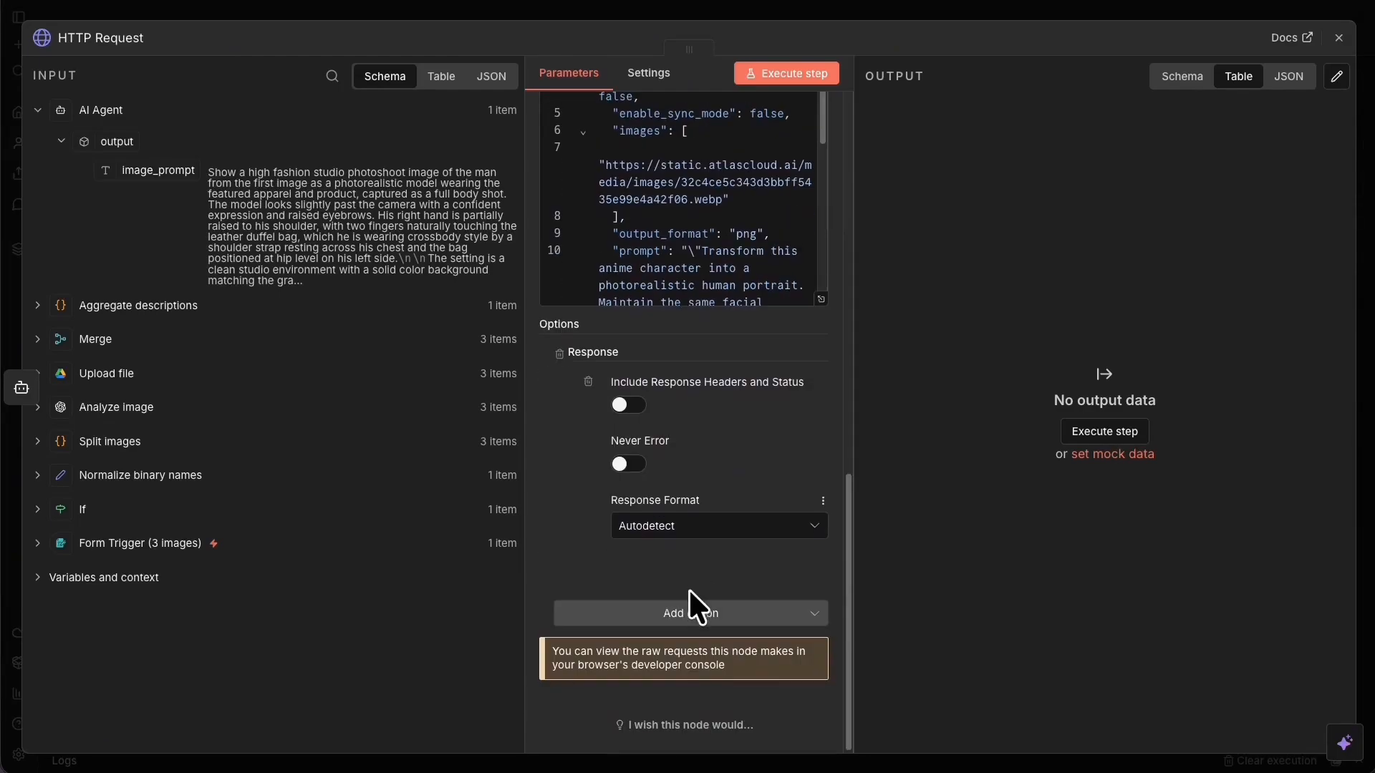
{"action": "left_click", "coordinate": [699, 527]}
{"action": "left_click", "coordinate": [709, 630]}
{"action": "scroll", "coordinate": [615, 645], "scroll_direction": "up", "scroll_amount": 5}
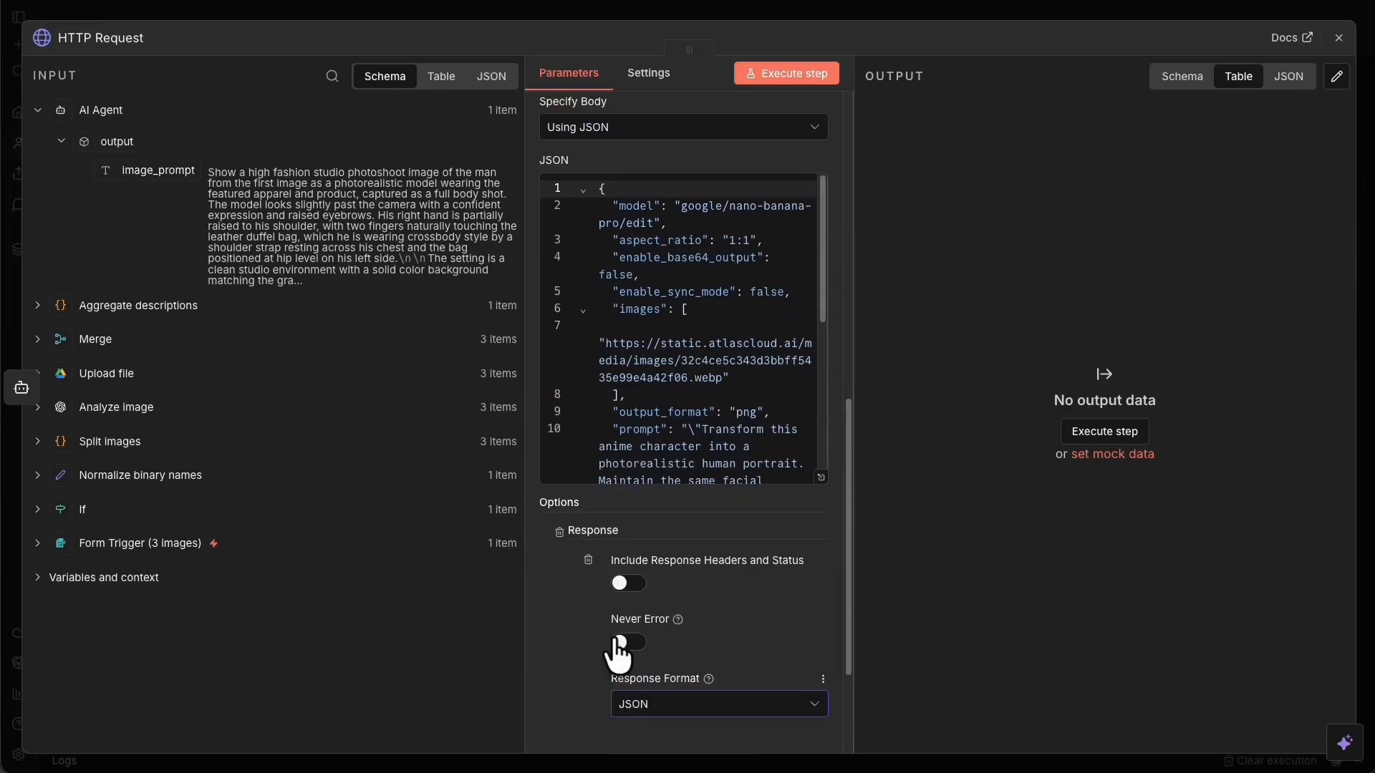
{"action": "scroll", "coordinate": [743, 455], "scroll_direction": "down", "scroll_amount": 1}
{"action": "scroll", "coordinate": [743, 455], "scroll_direction": "down", "scroll_amount": 1}
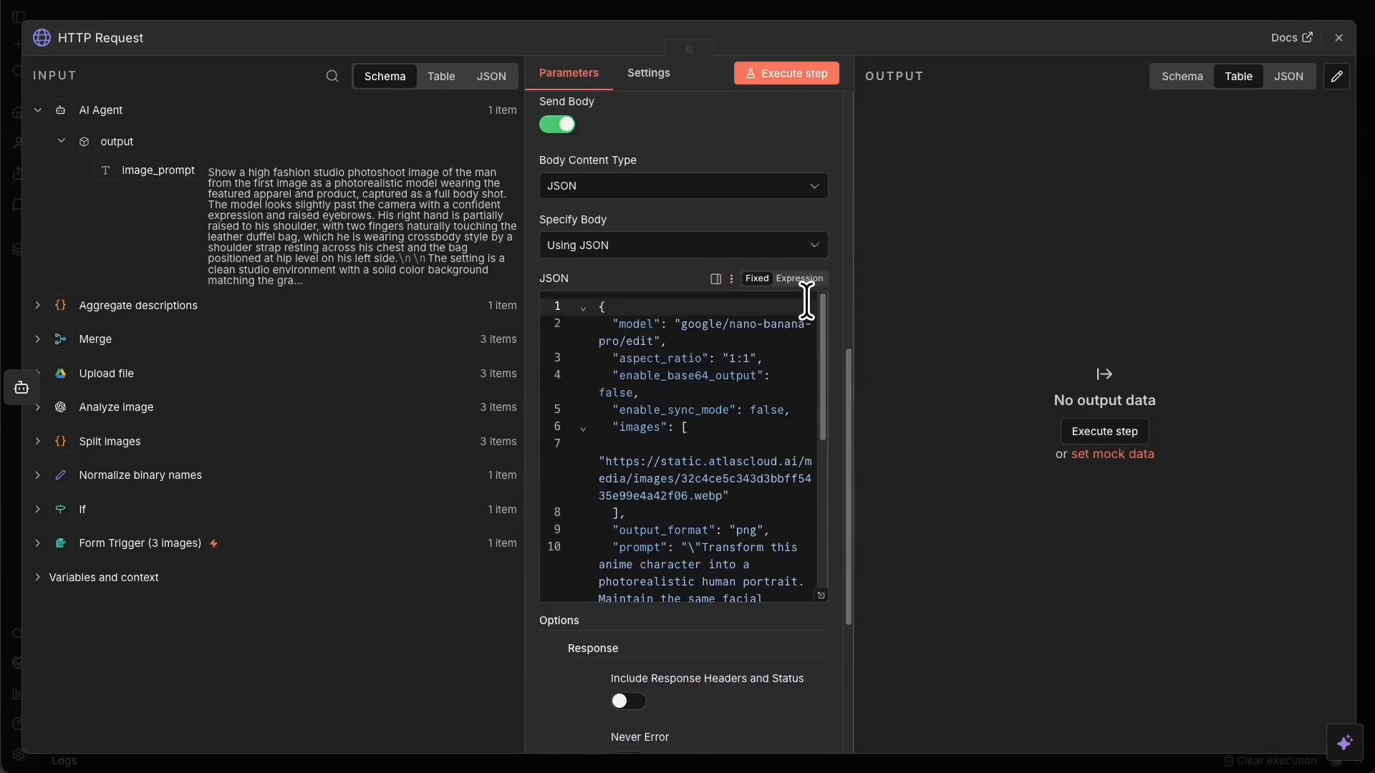
Switch the JSON body to an expression and open it in the full expression editor.
{"action": "right_click", "coordinate": [771, 319]}
{"action": "left_click", "coordinate": [669, 363]}
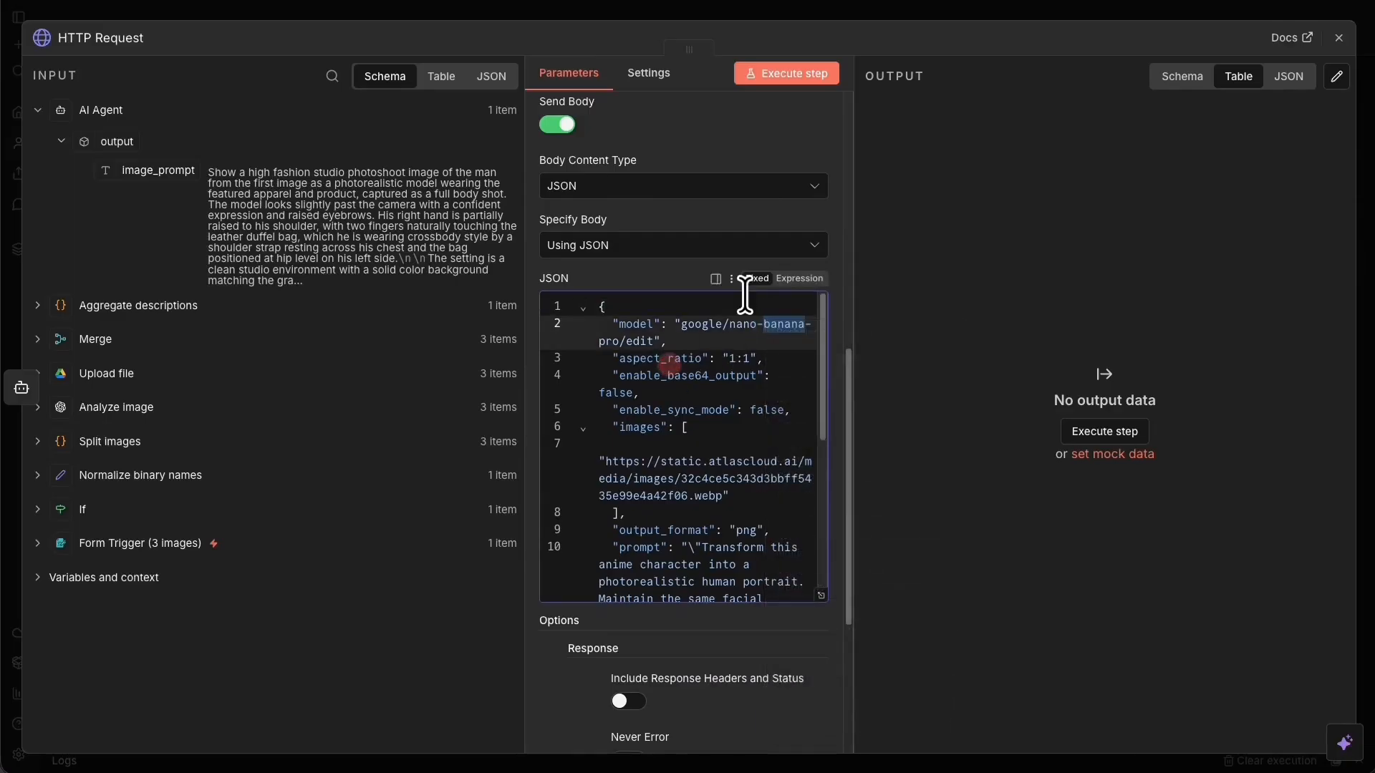
{"action": "left_click", "coordinate": [800, 281]}
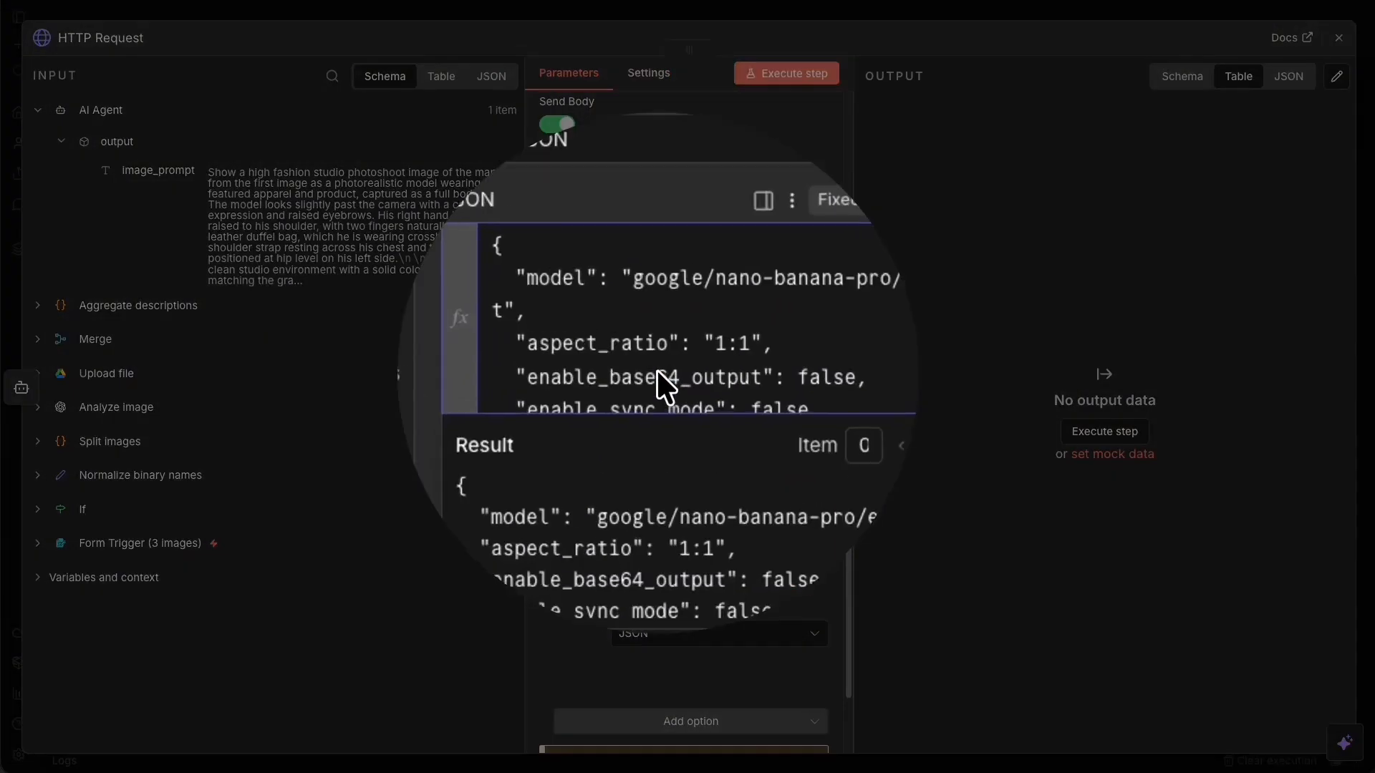
{"action": "left_click", "coordinate": [658, 372]}
{"action": "left_click", "coordinate": [819, 387]}
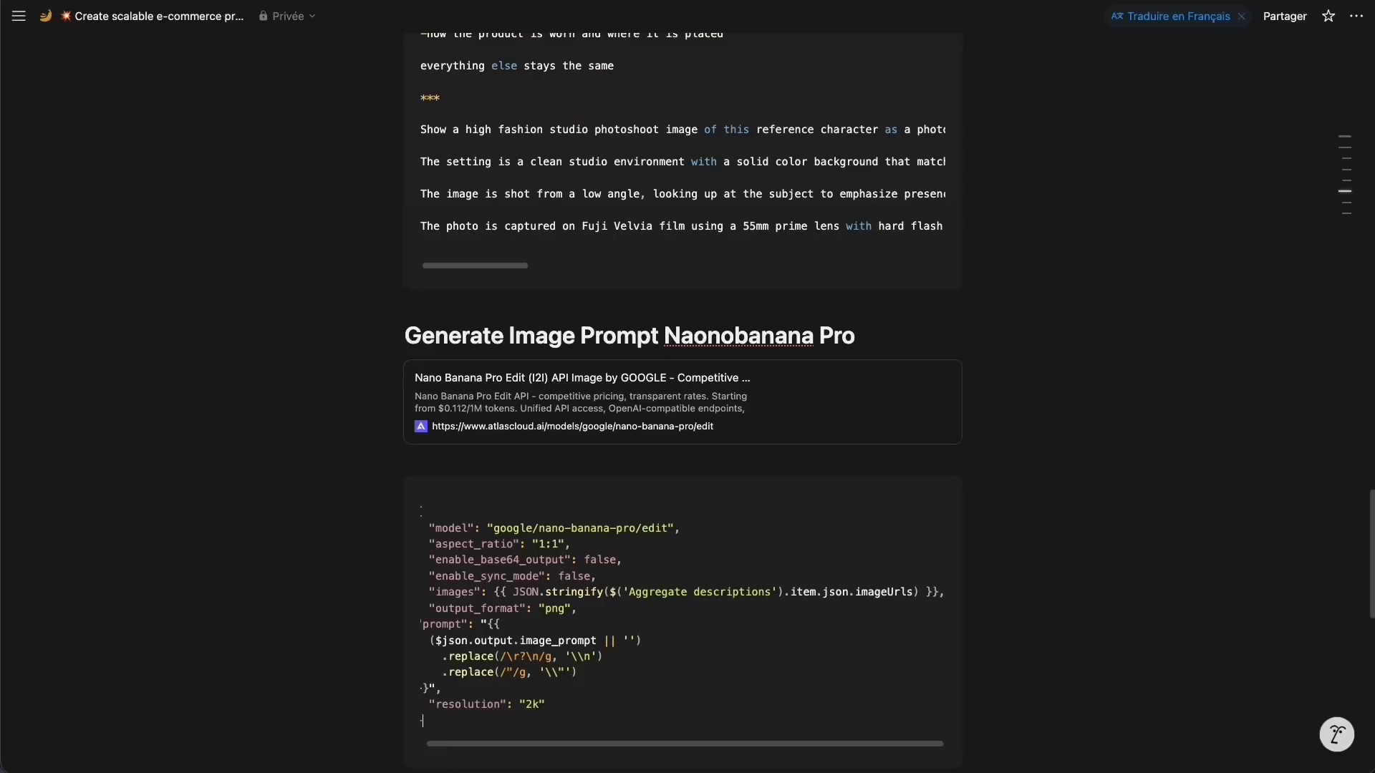
Copy the nano-banana-pro/edit JSON body code block from the Notion page.
{"action": "scroll", "coordinate": [757, 505], "scroll_direction": "down", "scroll_amount": 3}
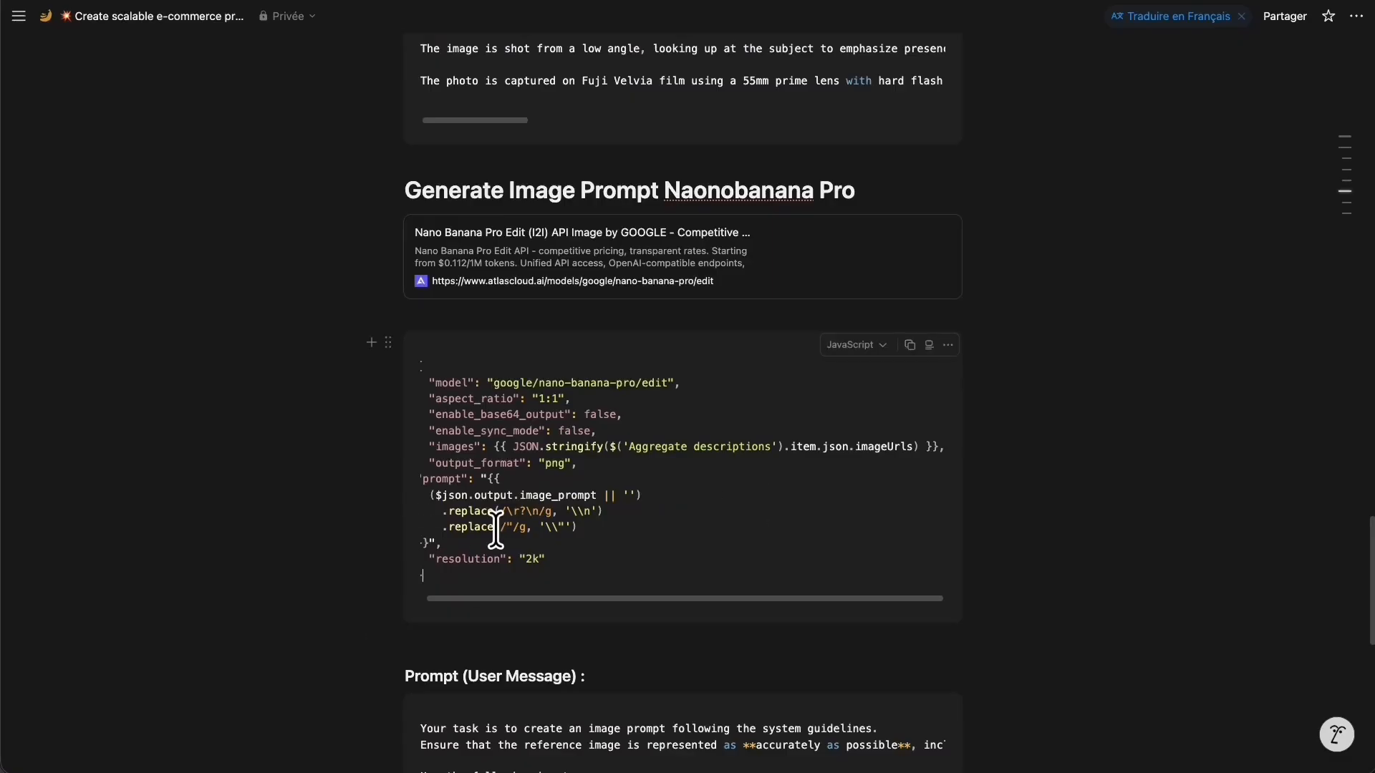
{"action": "left_click_drag", "start_coordinate": [450, 580], "coordinate": [389, 393]}
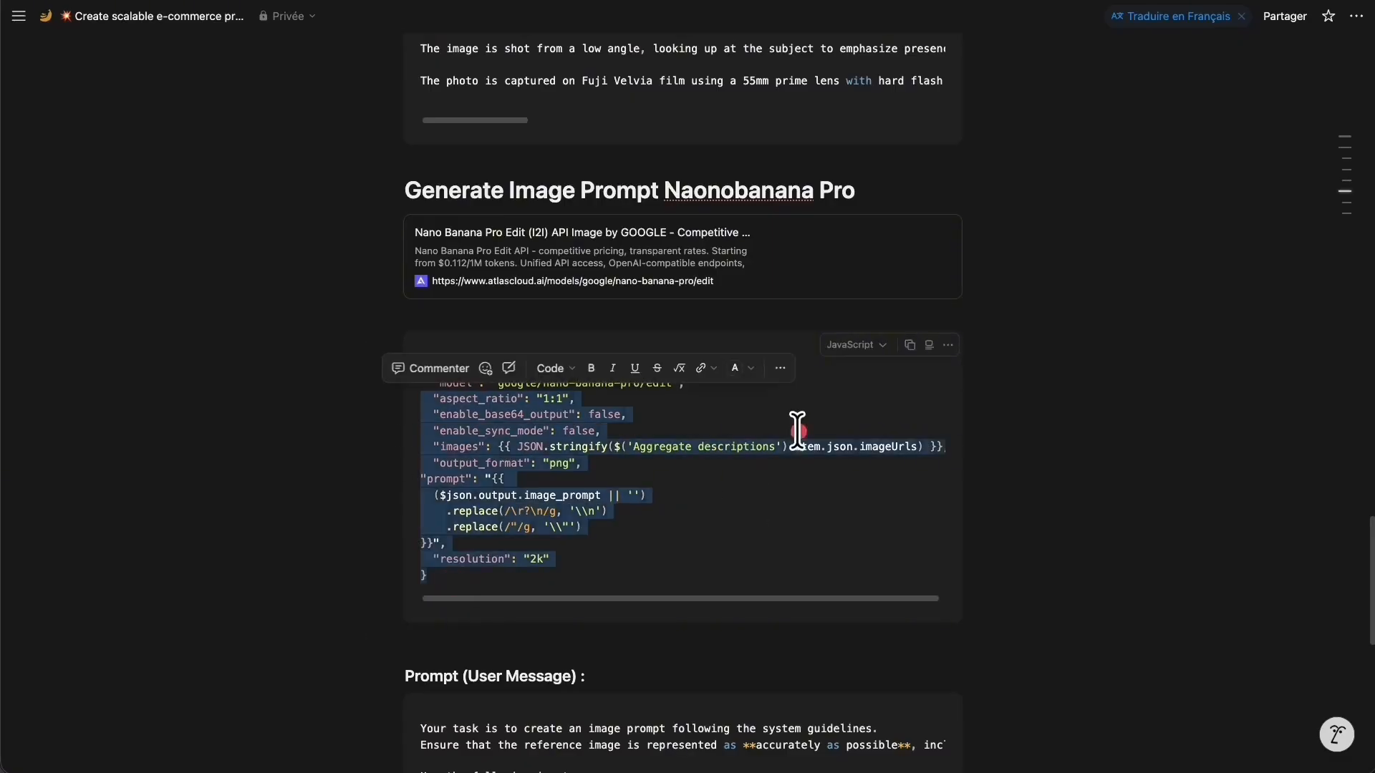
{"action": "left_click", "coordinate": [909, 345]}
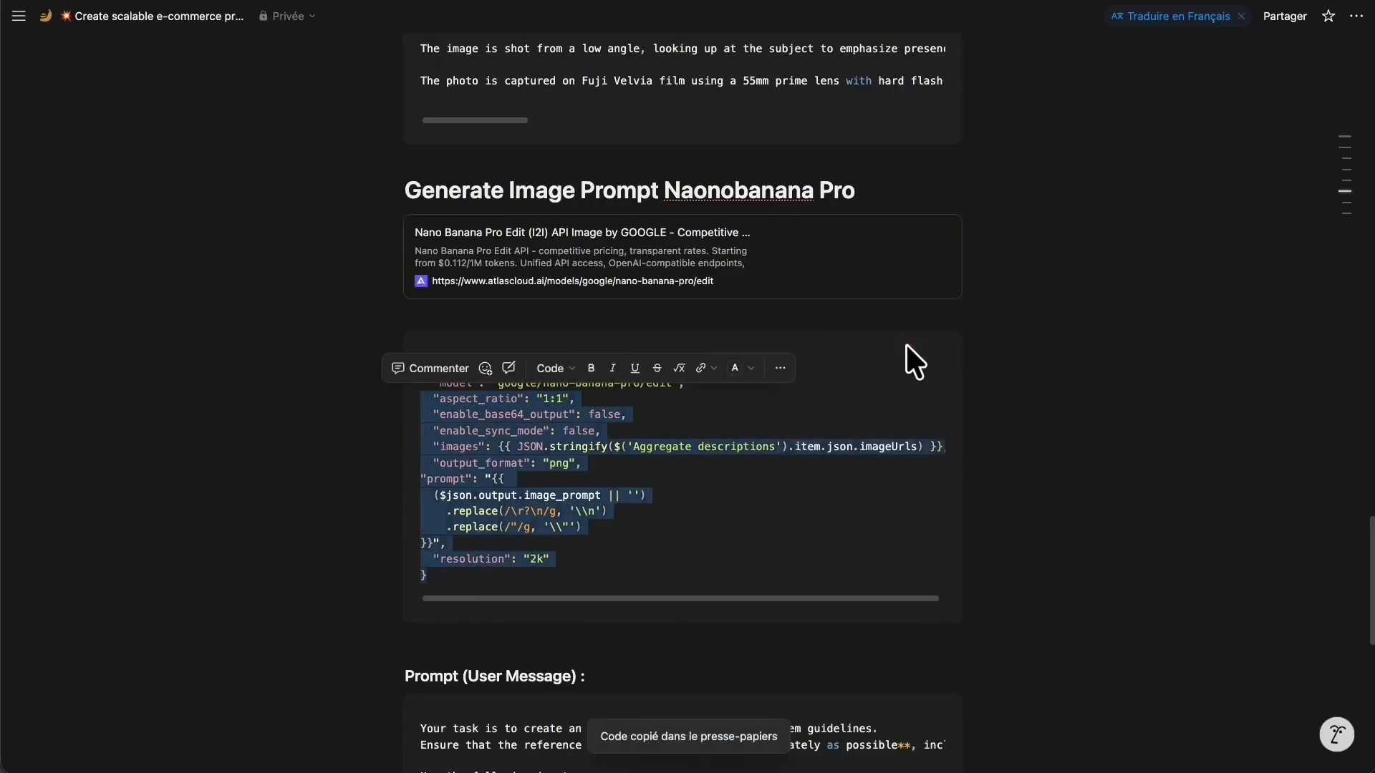
Replace the body expression with the Notion code and select the first Google Drive URL in Result.
{"action": "key", "text": "super+Tab"}
{"action": "key", "text": "super+a"}
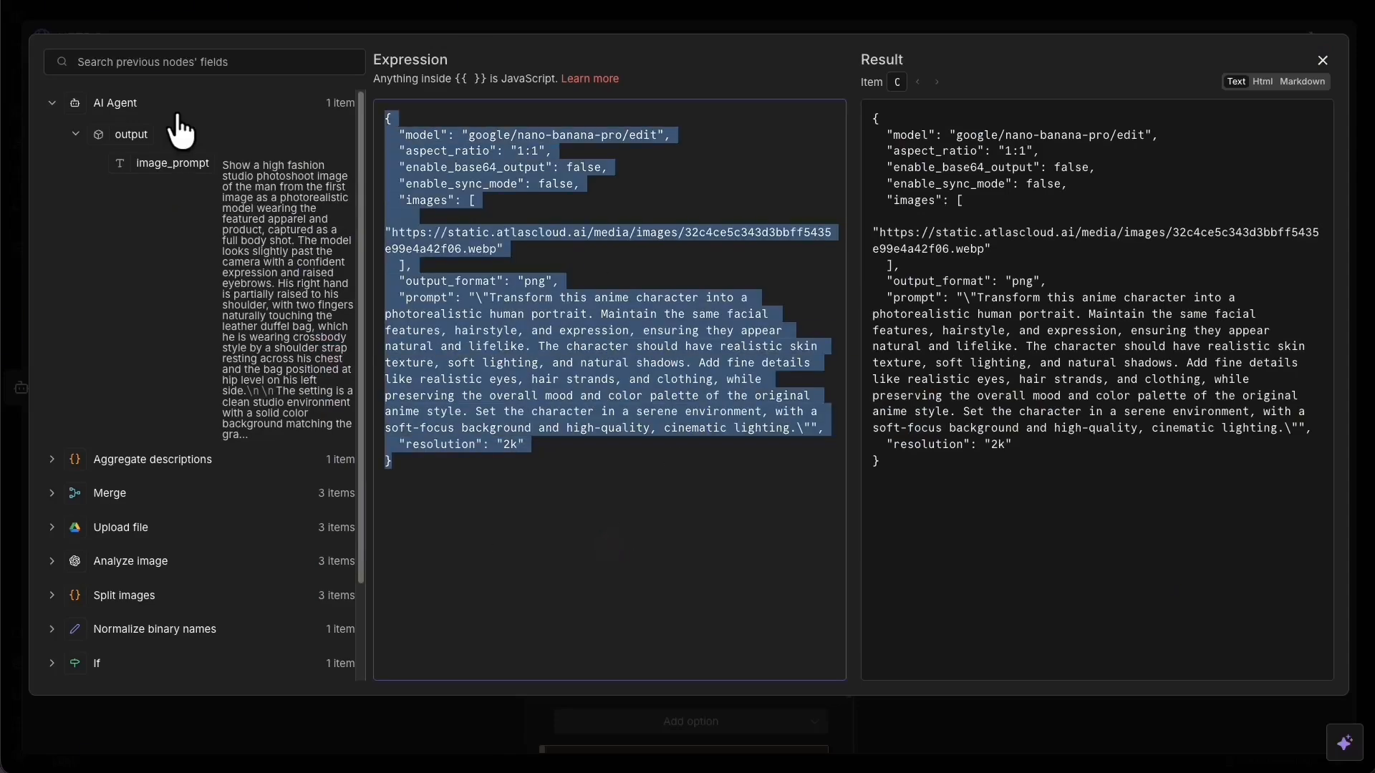
{"action": "key", "text": "super+v"}
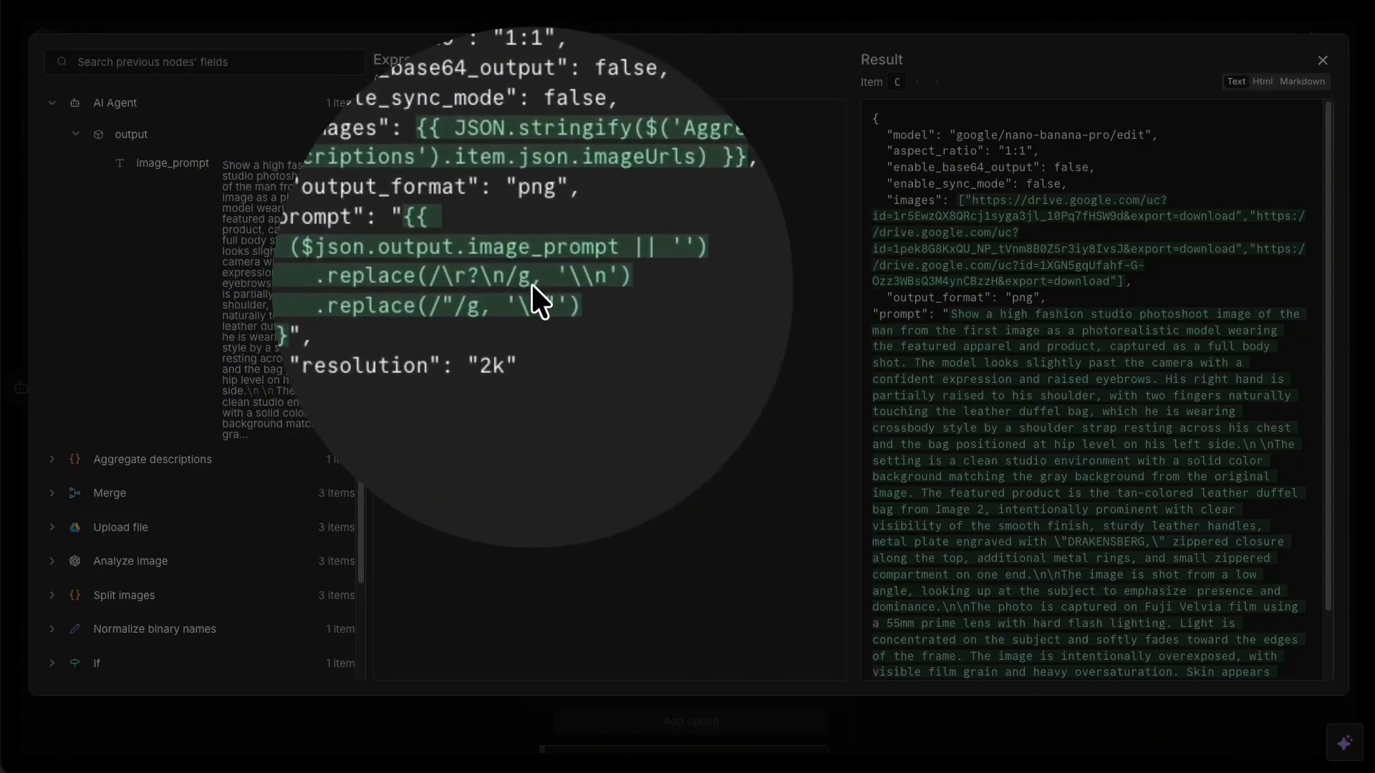
{"action": "left_click", "coordinate": [741, 338]}
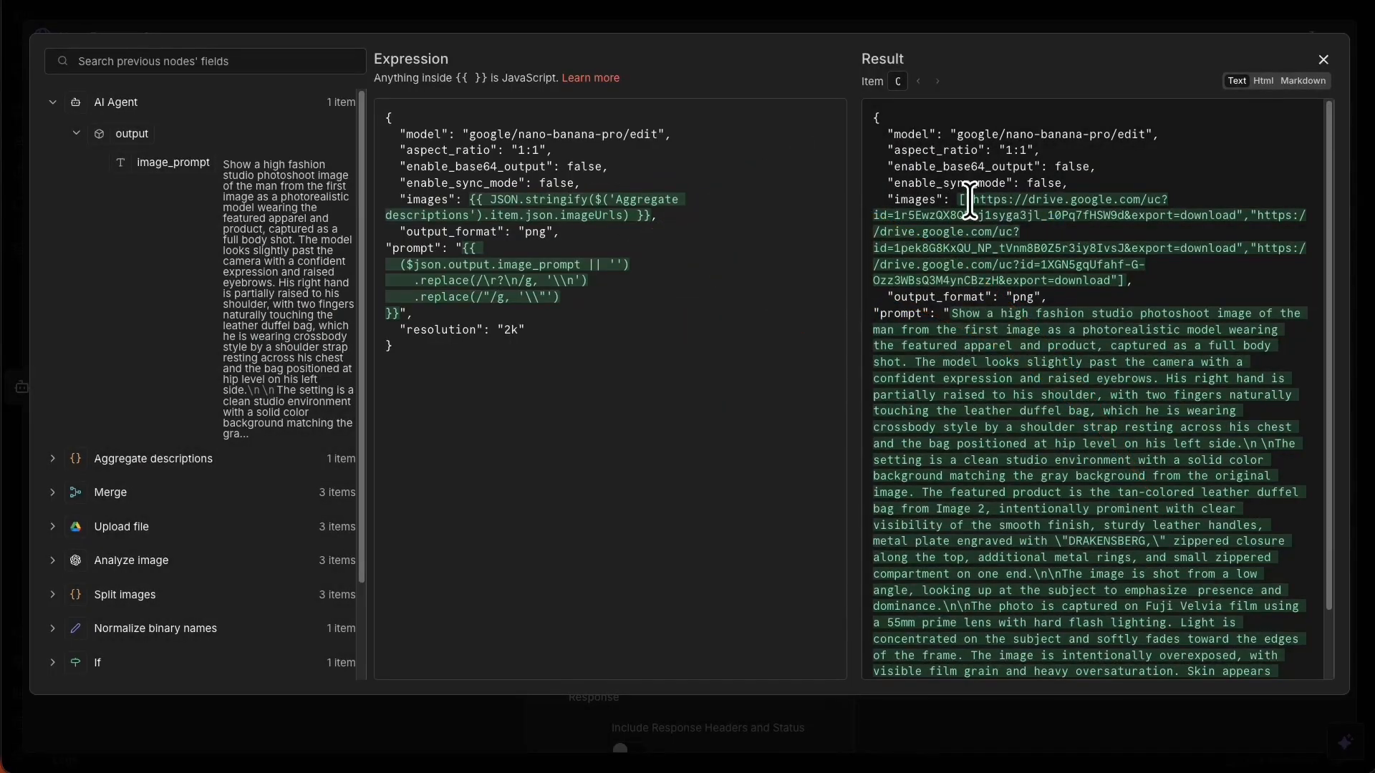
{"action": "left_click_drag", "start_coordinate": [965, 200], "coordinate": [1234, 217]}
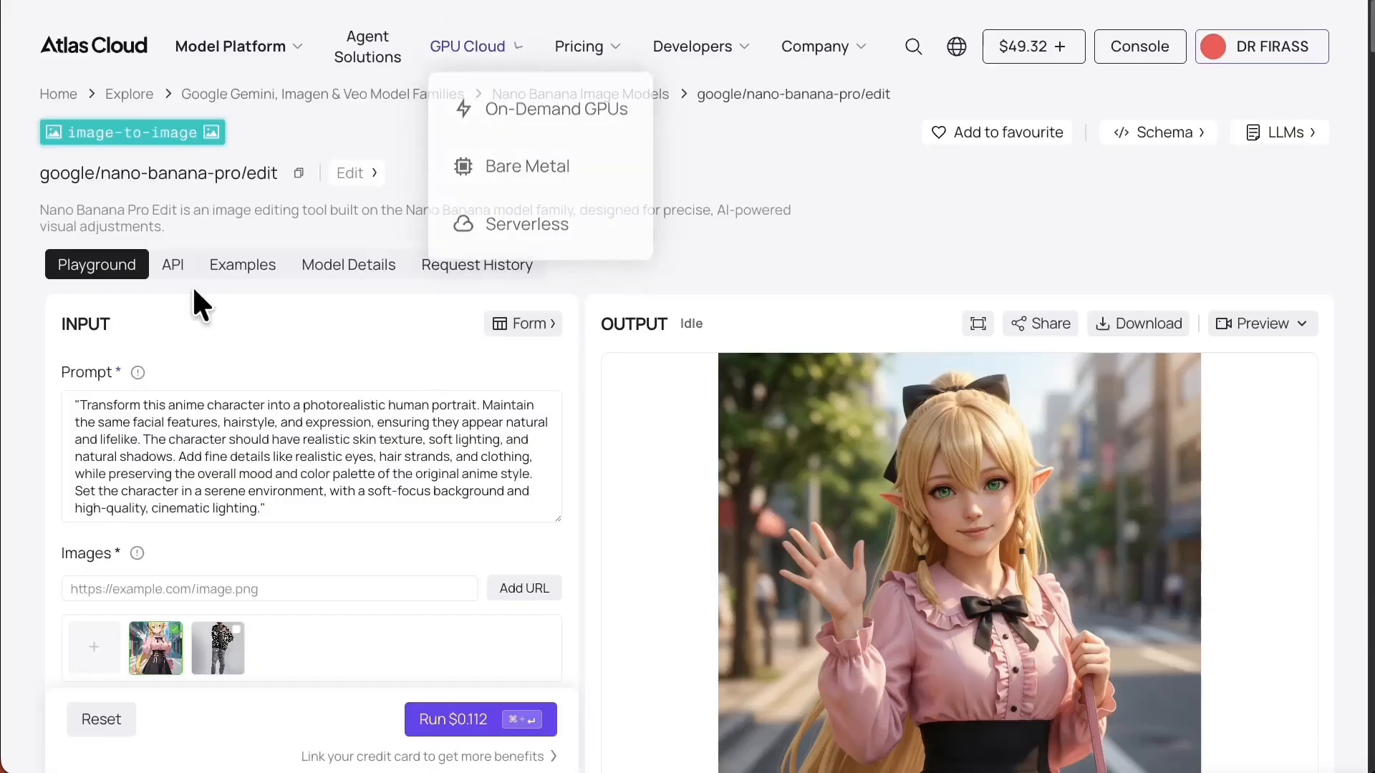
Paste the Google Drive image link into Atlas Cloud's Images URL field and try adding it.
{"action": "left_click", "coordinate": [295, 585]}
{"action": "key", "text": "super+v"}
{"action": "left_click", "coordinate": [520, 587]}
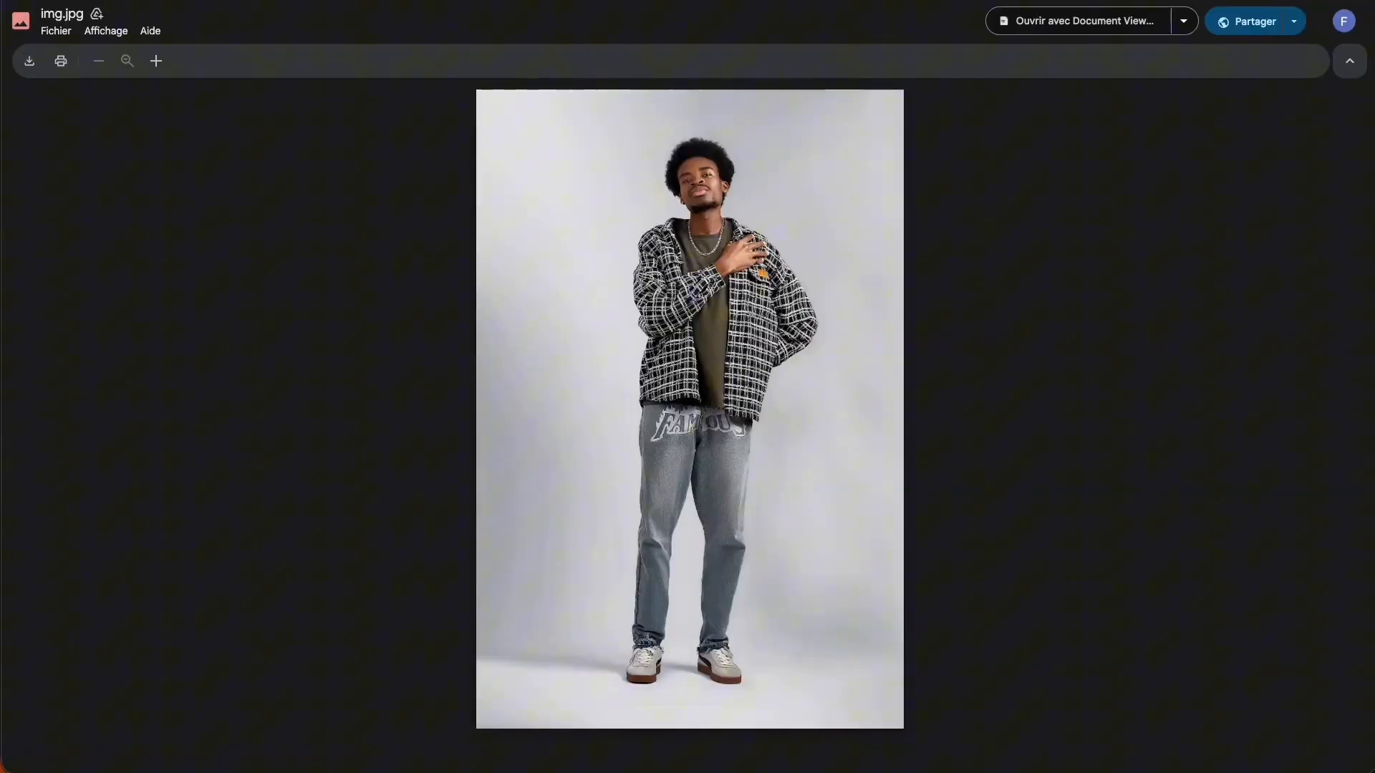
Reveal and select the img.jpg Google Drive file link in the address bar.
{"action": "key", "text": "super+l"}
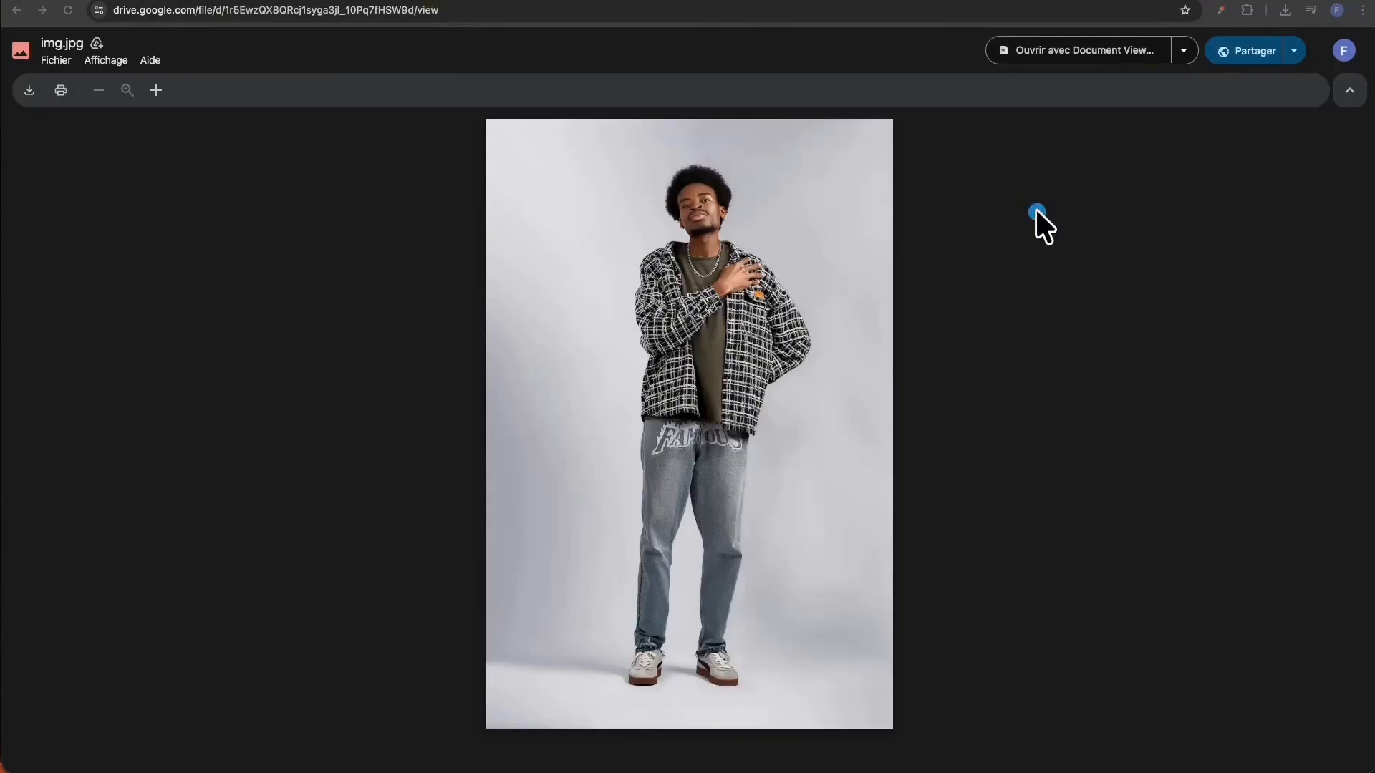
{"action": "left_click", "coordinate": [1010, 11]}
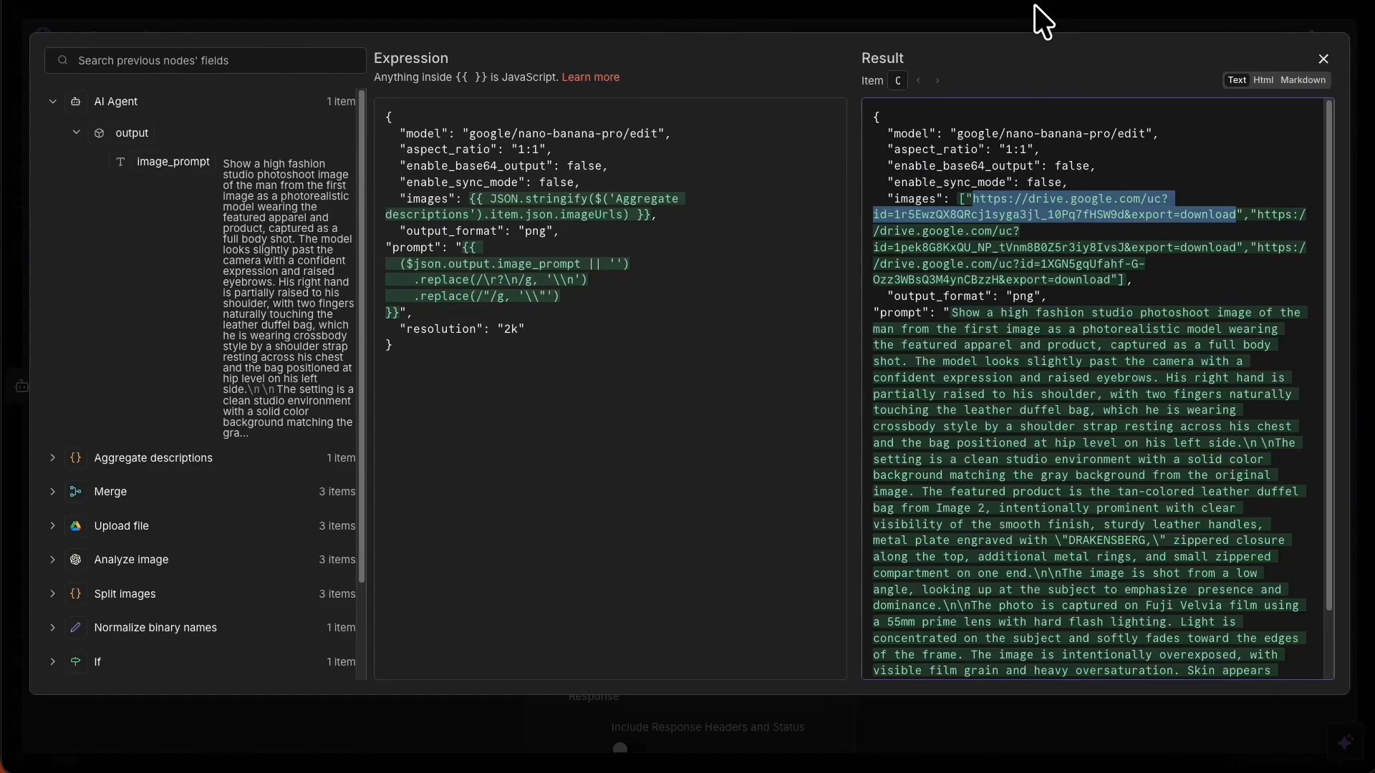
Close the body expression editor and the node panel, then save the workflow.
{"action": "left_click", "coordinate": [620, 283]}
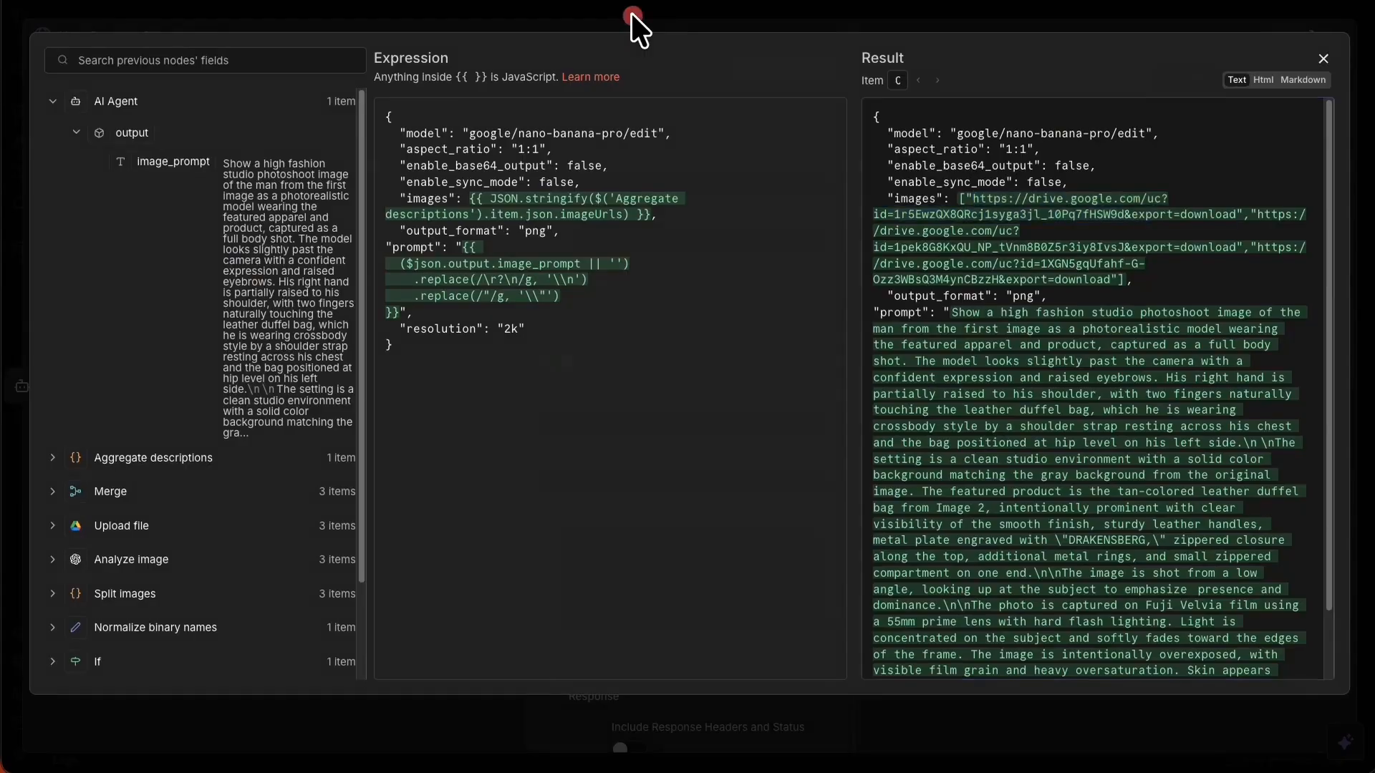
{"action": "left_click", "coordinate": [630, 11]}
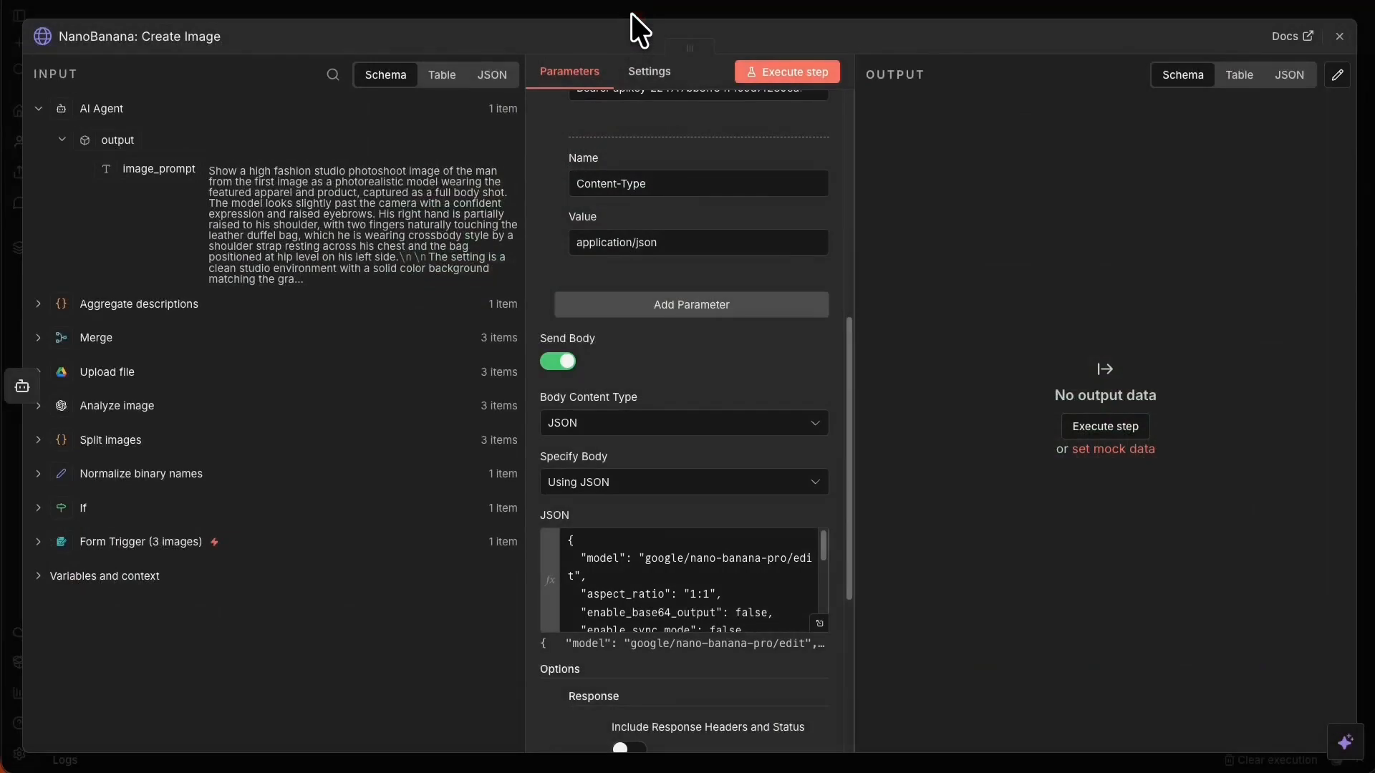
{"action": "right_click", "coordinate": [561, 14]}
{"action": "left_click", "coordinate": [531, 15]}
{"action": "left_click", "coordinate": [513, 8]}
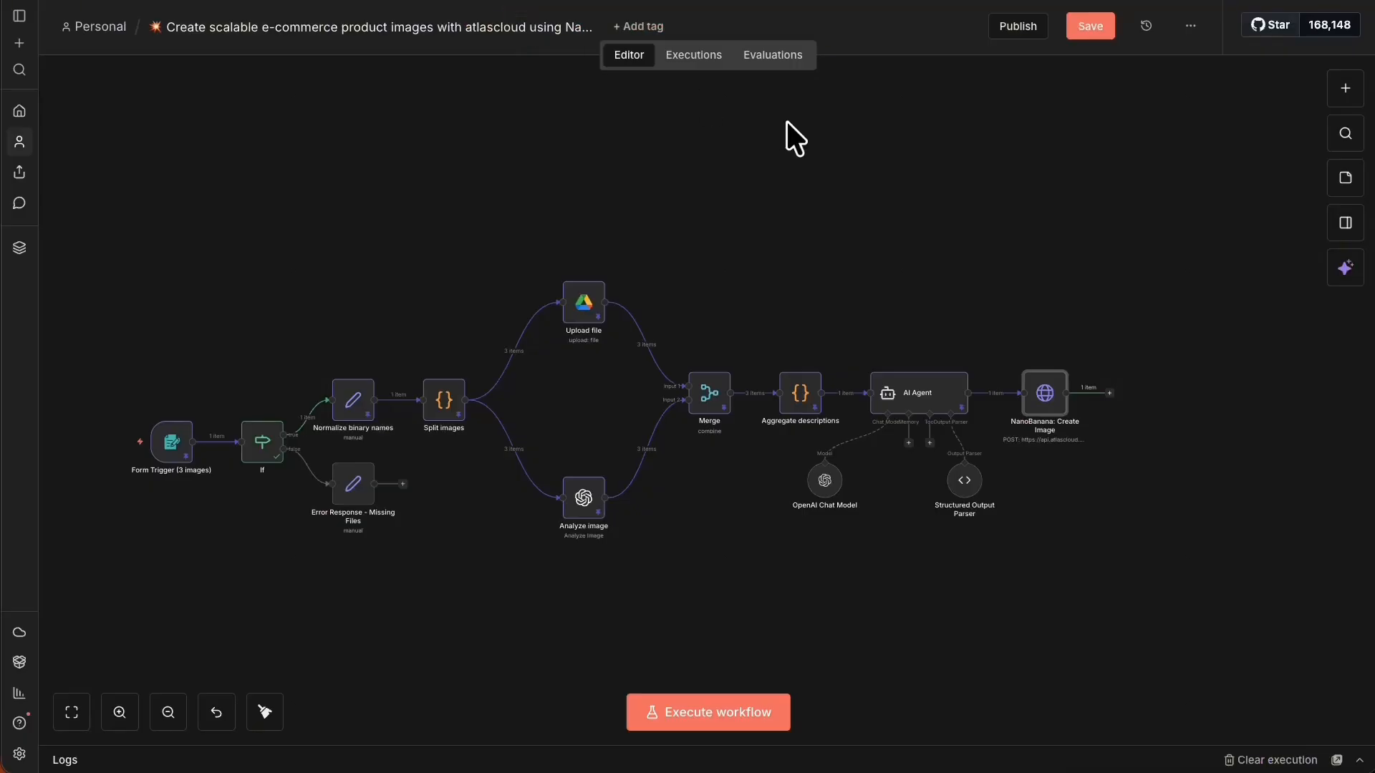
{"action": "left_click", "coordinate": [1087, 29]}
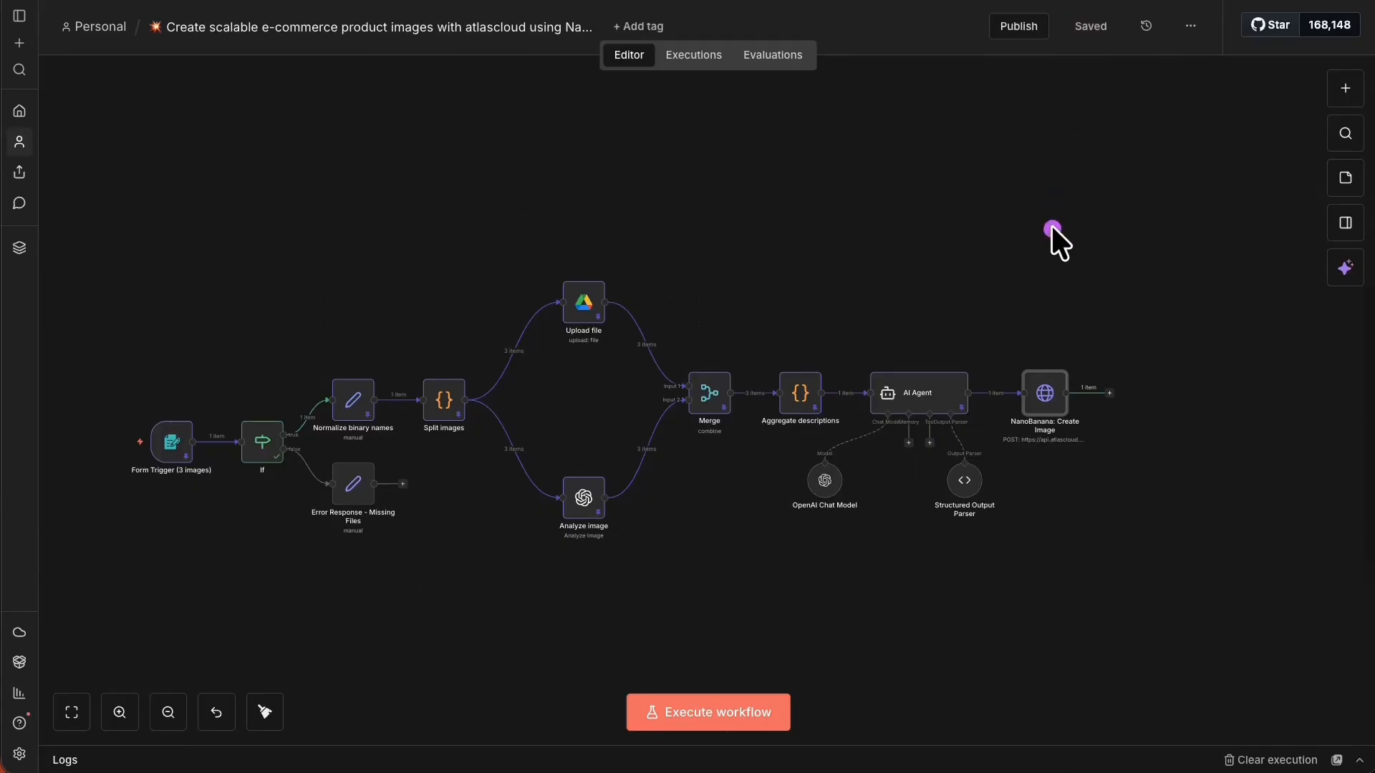
Pan the canvas to bring Split images, Upload file and Merge into view.
{"action": "mouse_move", "coordinate": [1074, 212]}
{"action": "left_mouse_down"}
{"action": "mouse_move", "coordinate": [745, 214]}
{"action": "mouse_move", "coordinate": [568, 397]}
{"action": "mouse_move", "coordinate": [611, 267]}
{"action": "left_mouse_up"}
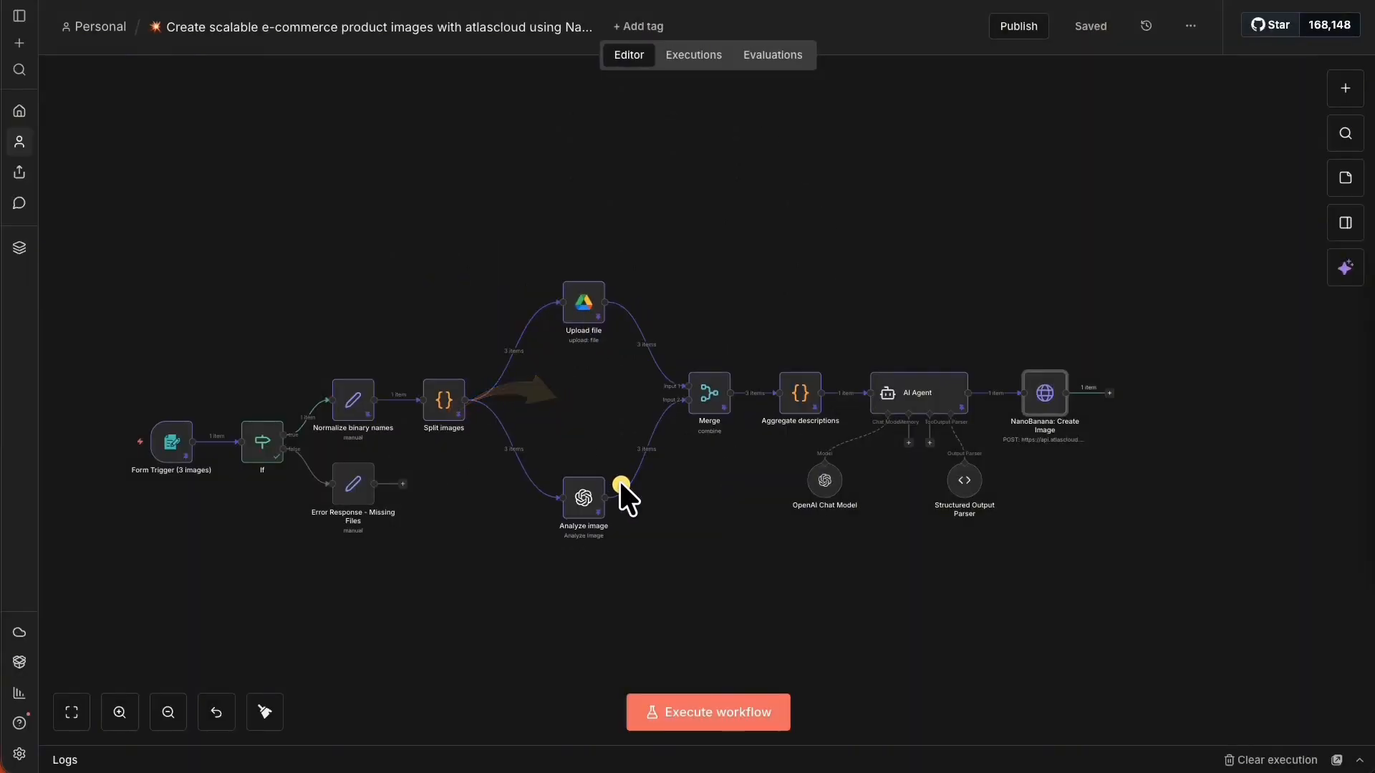
{"action": "mouse_move", "coordinate": [620, 480]}
{"action": "left_mouse_down"}
{"action": "mouse_move", "coordinate": [802, 371]}
{"action": "mouse_move", "coordinate": [1064, 368]}
{"action": "left_mouse_up"}
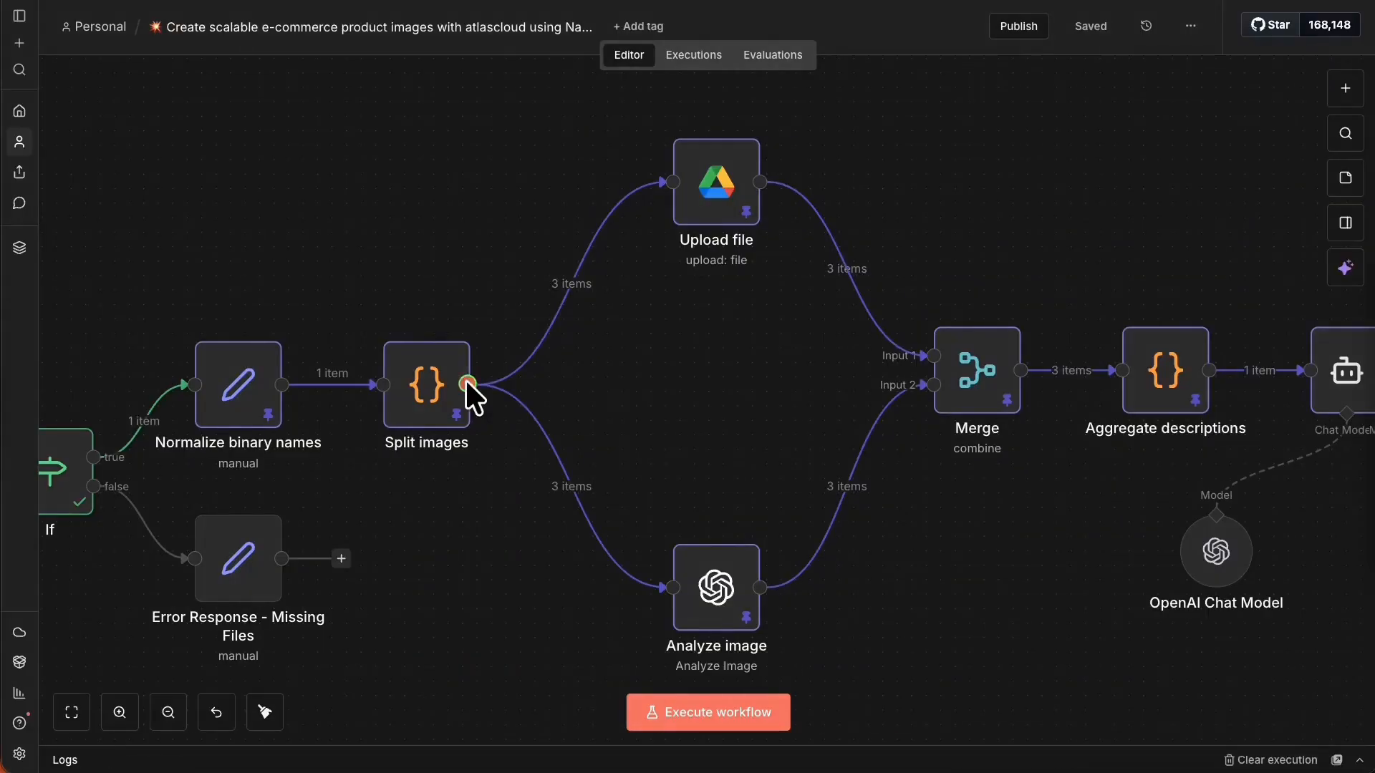
{"action": "left_click_drag", "start_coordinate": [470, 393], "coordinate": [634, 381]}
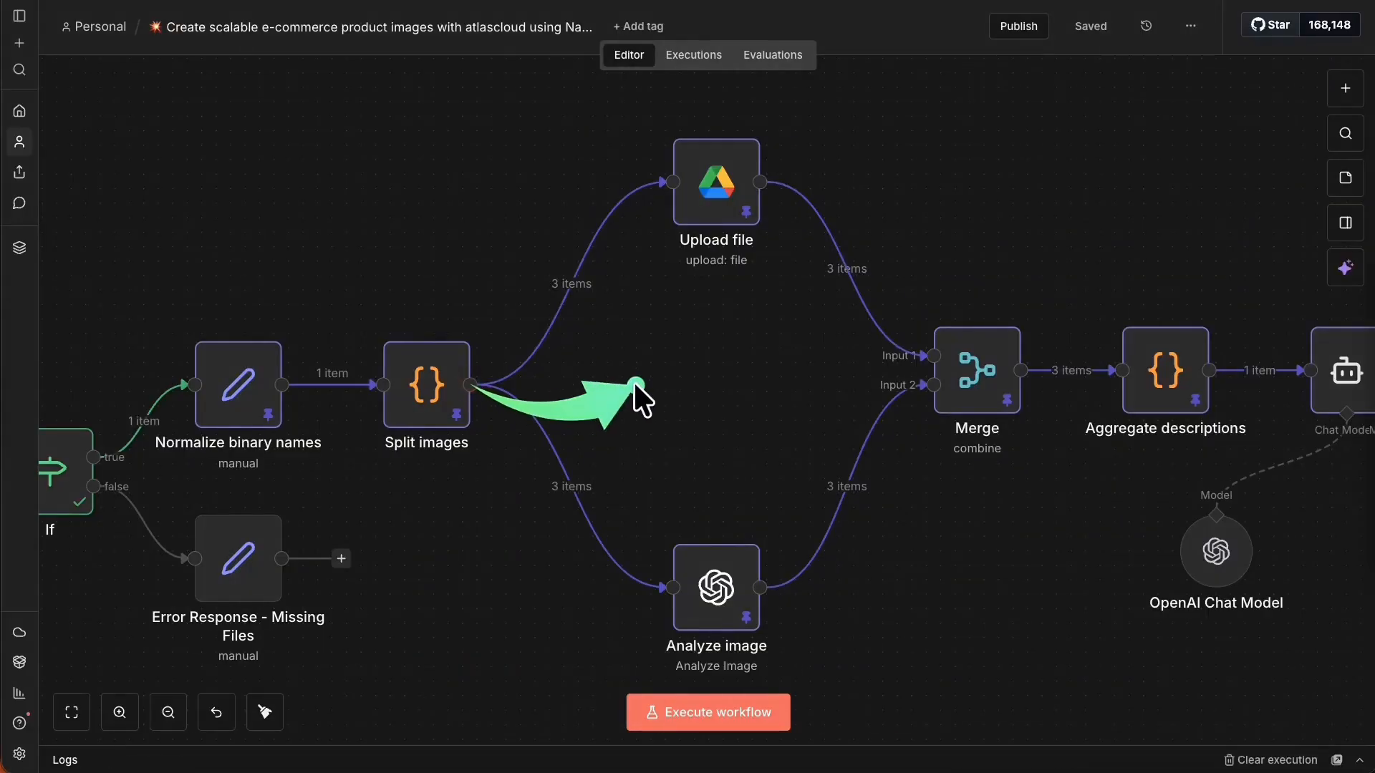
Attach a new HTTP Request node to Split images' output by searching 'http'.
{"action": "left_click", "coordinate": [470, 385]}
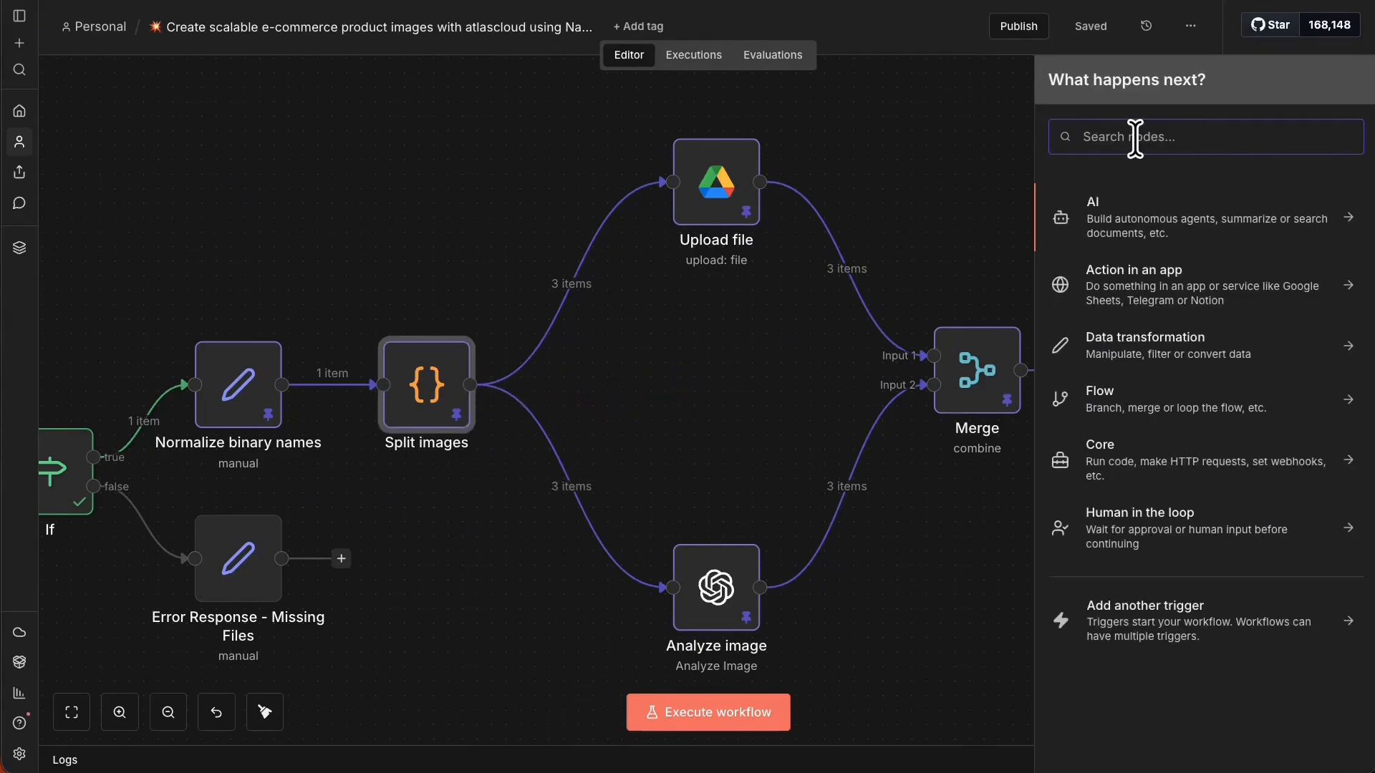
{"action": "left_click", "coordinate": [464, 264]}
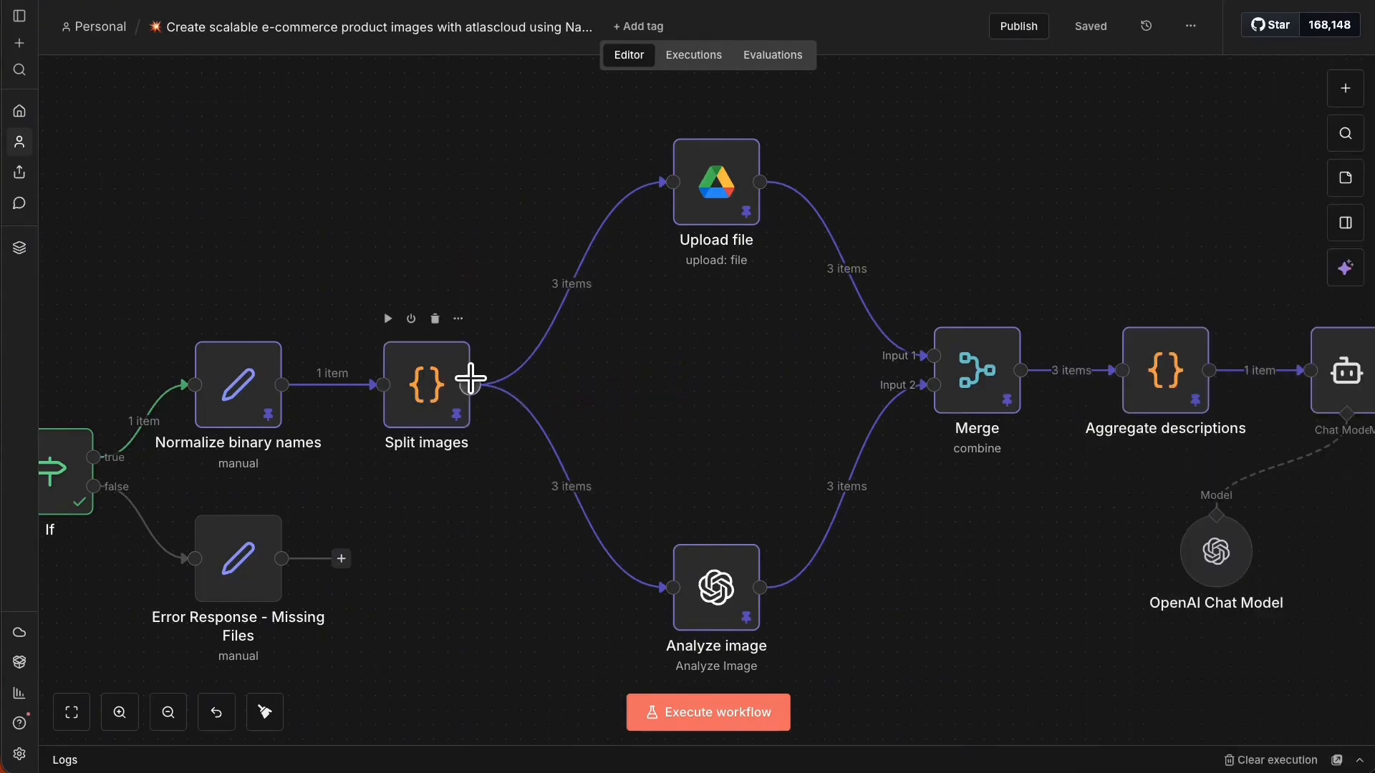
{"action": "left_click_drag", "start_coordinate": [470, 385], "coordinate": [721, 369]}
{"action": "type", "text": "hg"}
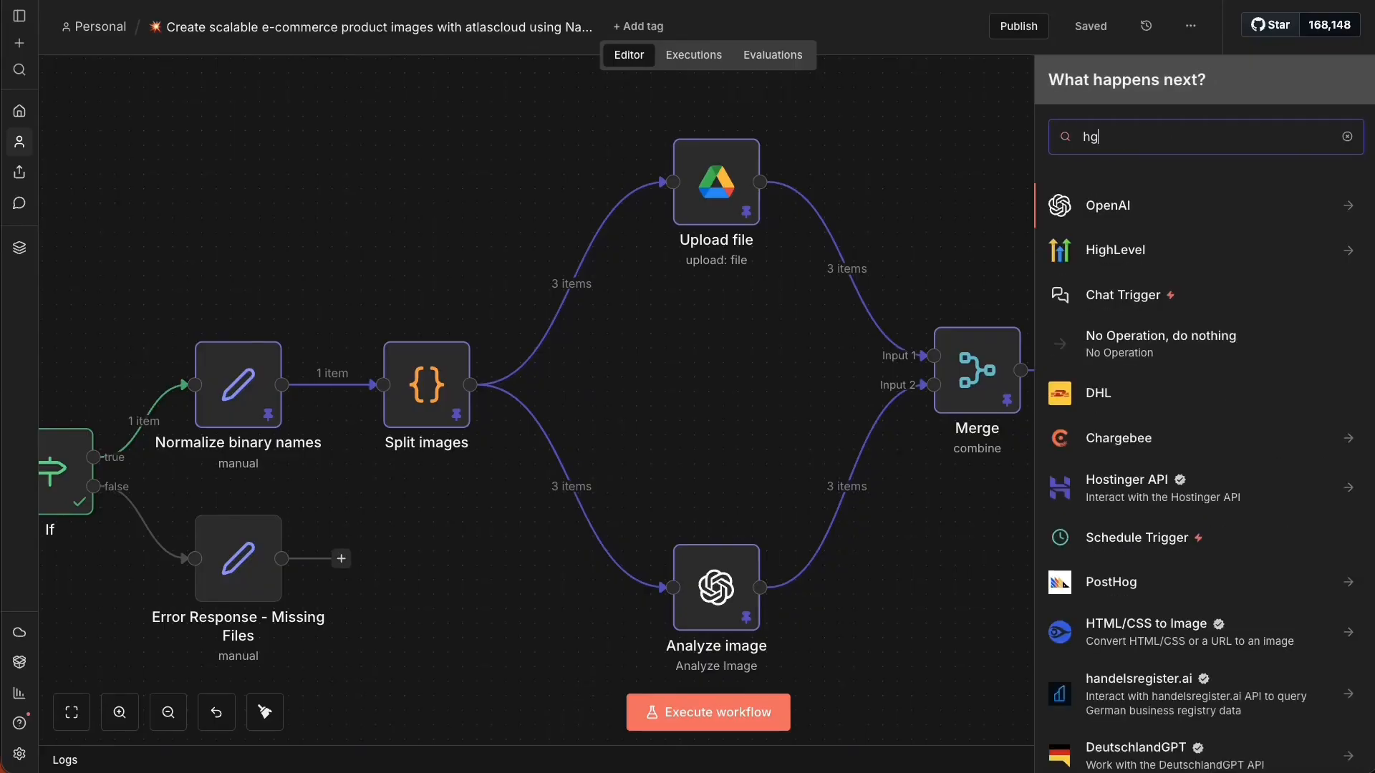
{"action": "key", "text": "BackSpace"}
{"action": "type", "text": "rr"}
{"action": "key", "text": "BackSpace"}
{"action": "key", "text": "BackSpace"}
{"action": "type", "text": "tt"}
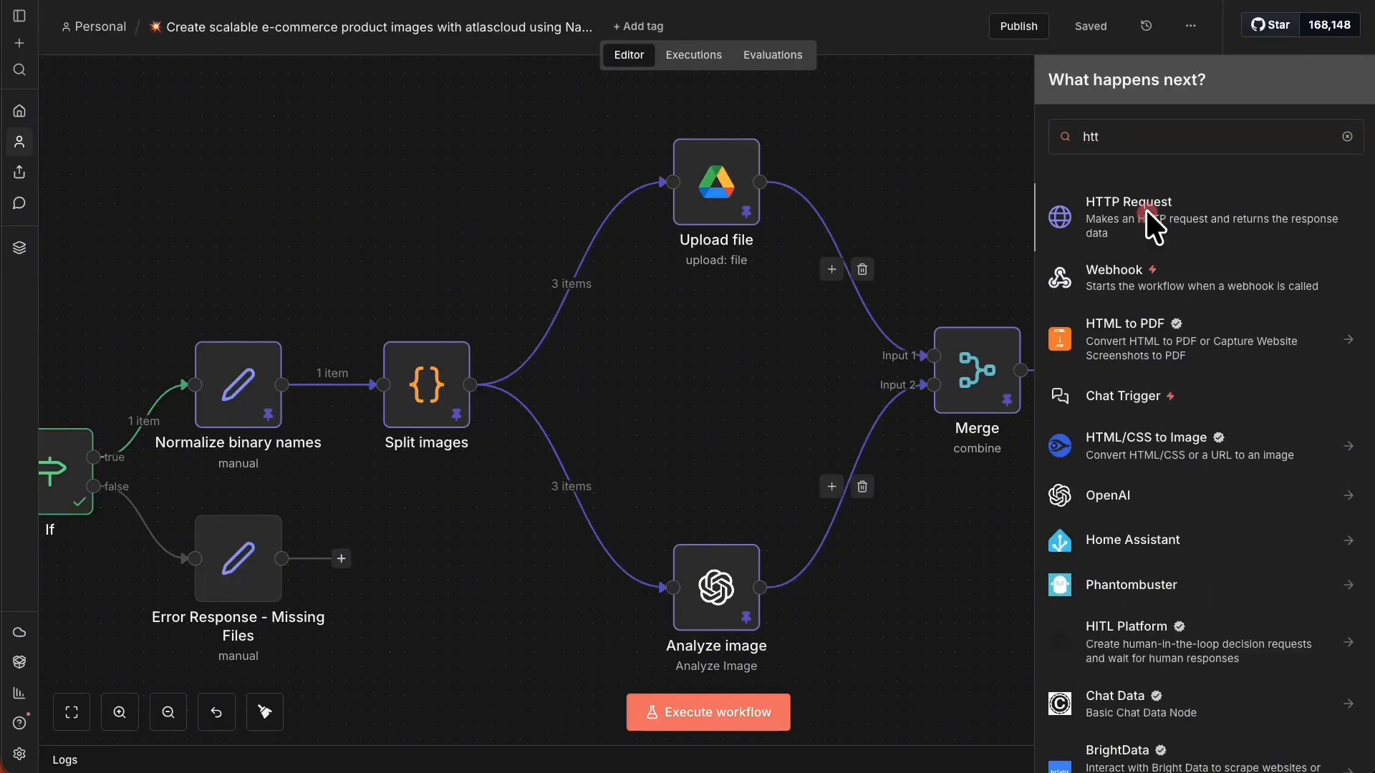
{"action": "left_click", "coordinate": [1146, 209]}
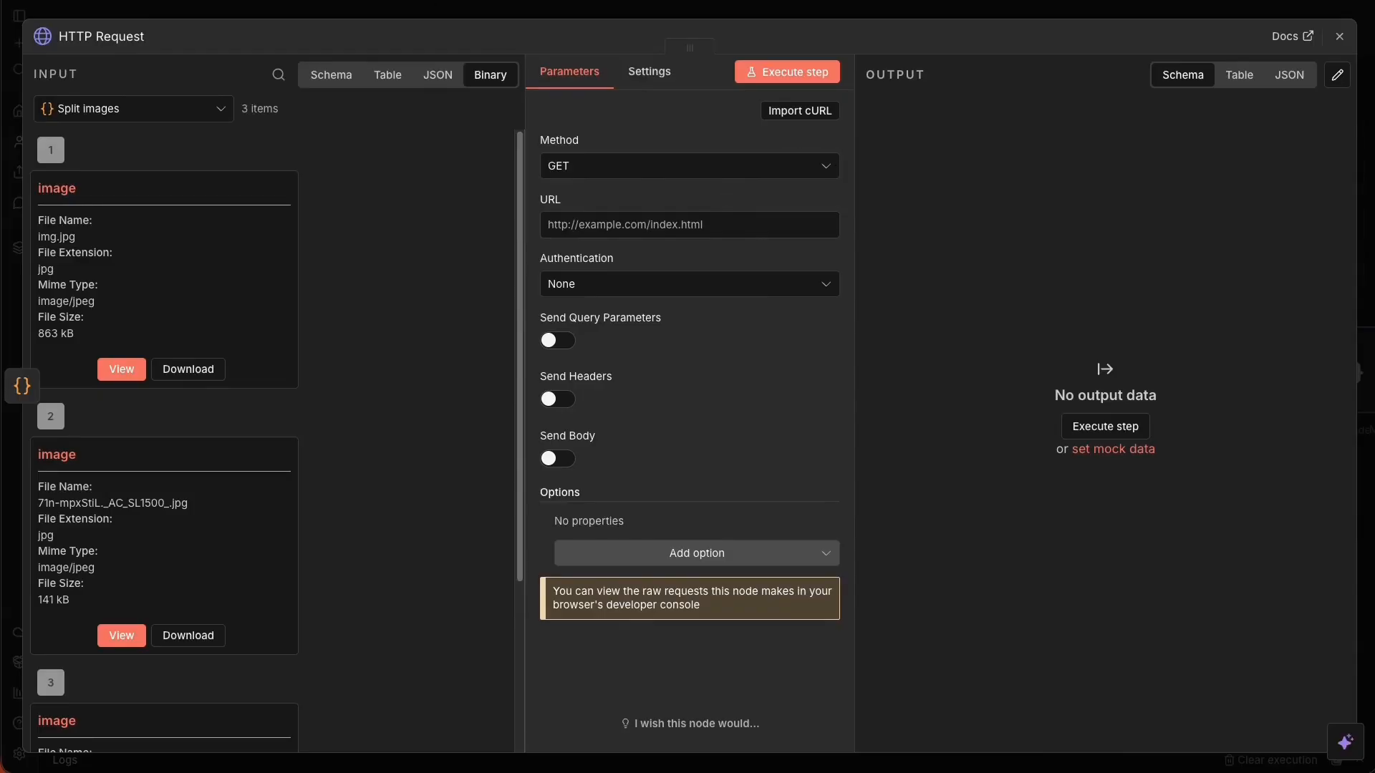
{"action": "key", "text": "ctrl+Tab"}
{"action": "mouse_move", "coordinate": [1297, 148]}
{"action": "left_mouse_down"}
{"action": "mouse_move", "coordinate": [920, 189]}
{"action": "mouse_move", "coordinate": [712, 352]}
{"action": "left_mouse_up"}
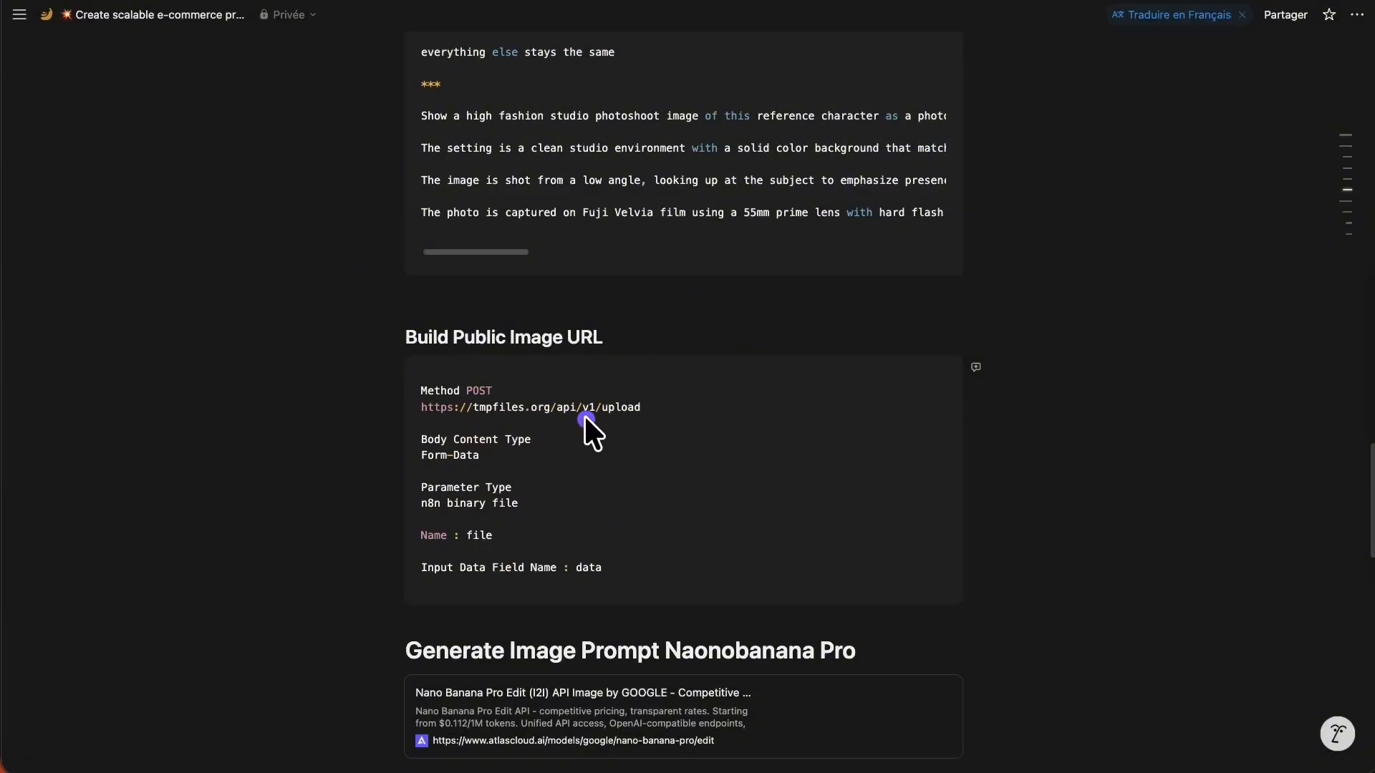
{"action": "left_click_drag", "start_coordinate": [662, 402], "coordinate": [402, 399]}
{"action": "key", "text": "ctrl+c"}
{"action": "key", "text": "ctrl+Tab"}
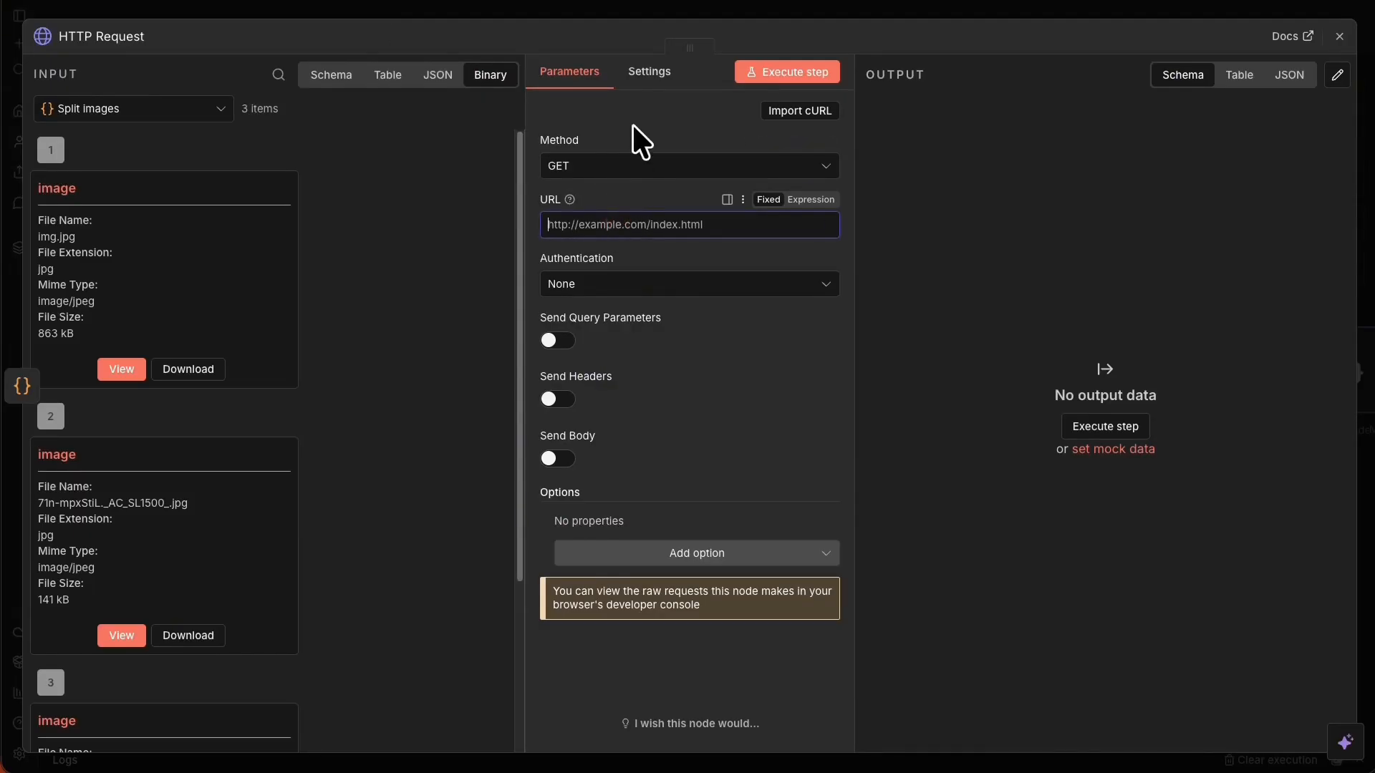
{"action": "left_click", "coordinate": [615, 156]}
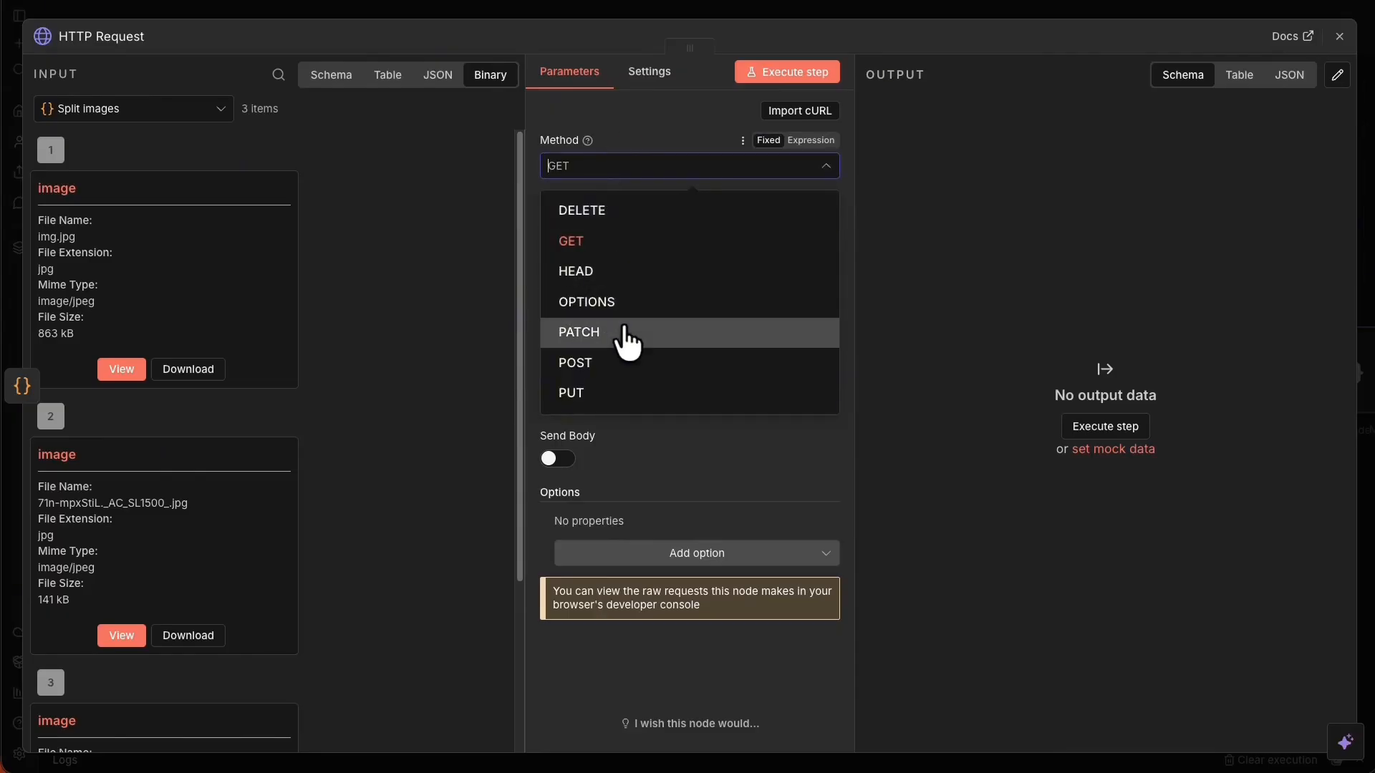
{"action": "left_click", "coordinate": [629, 334]}
{"action": "left_click", "coordinate": [609, 164]}
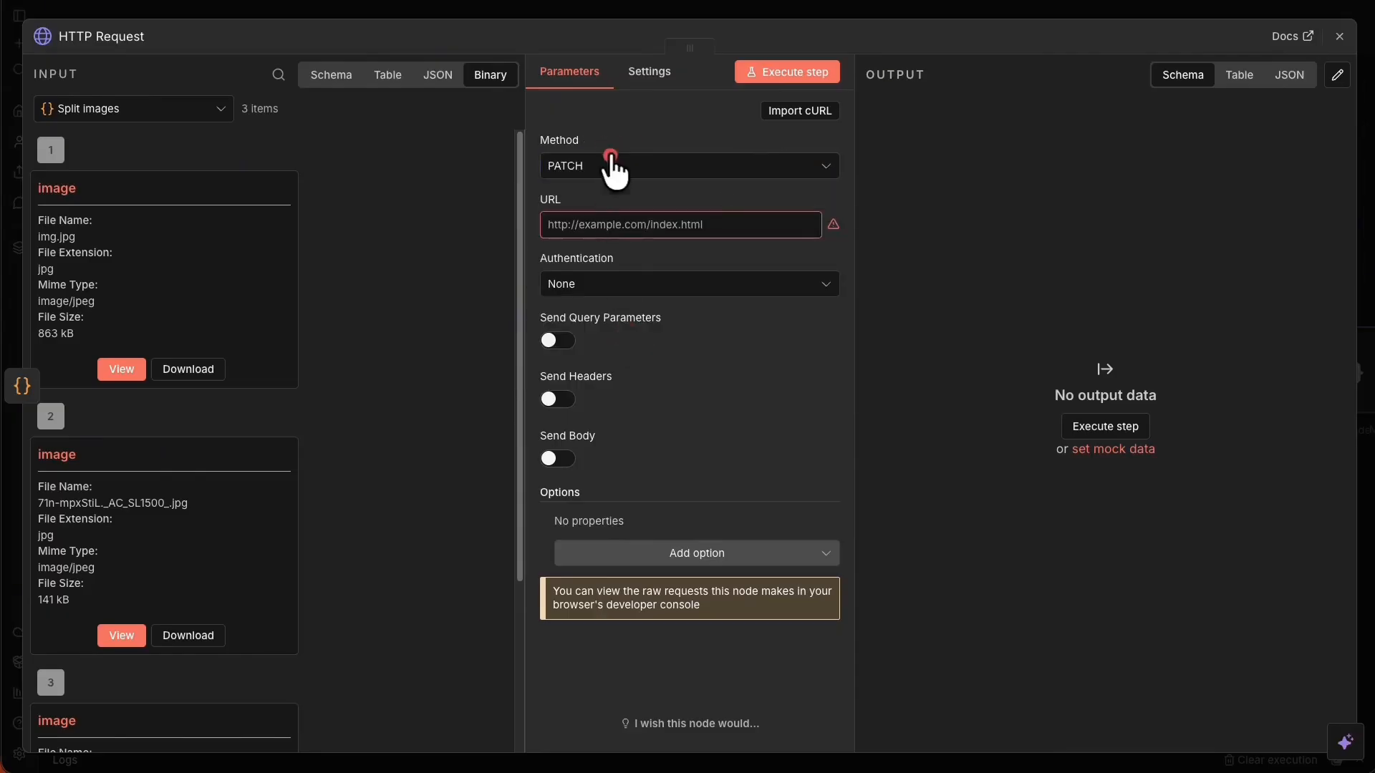
{"action": "left_click", "coordinate": [610, 363]}
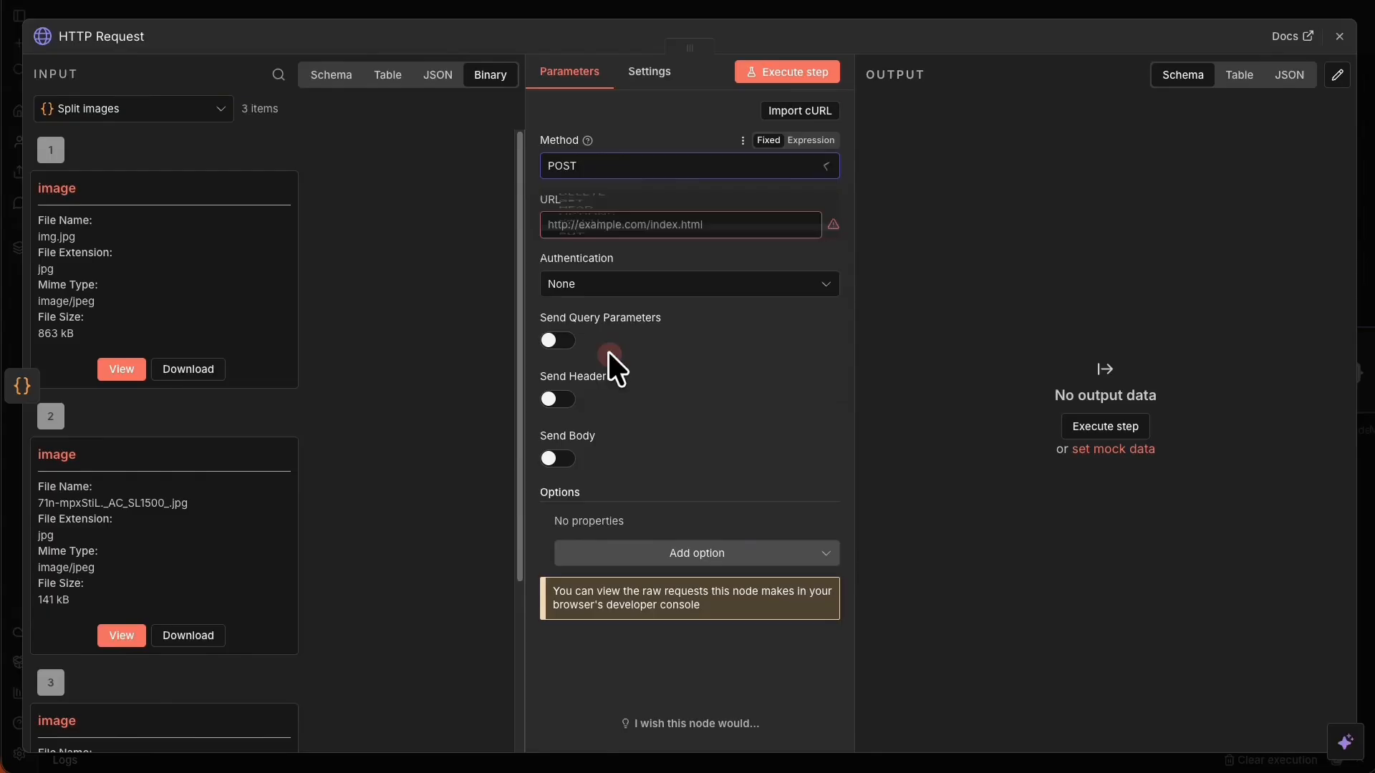
{"action": "left_click", "coordinate": [593, 225]}
{"action": "key", "text": "ctrl+v"}
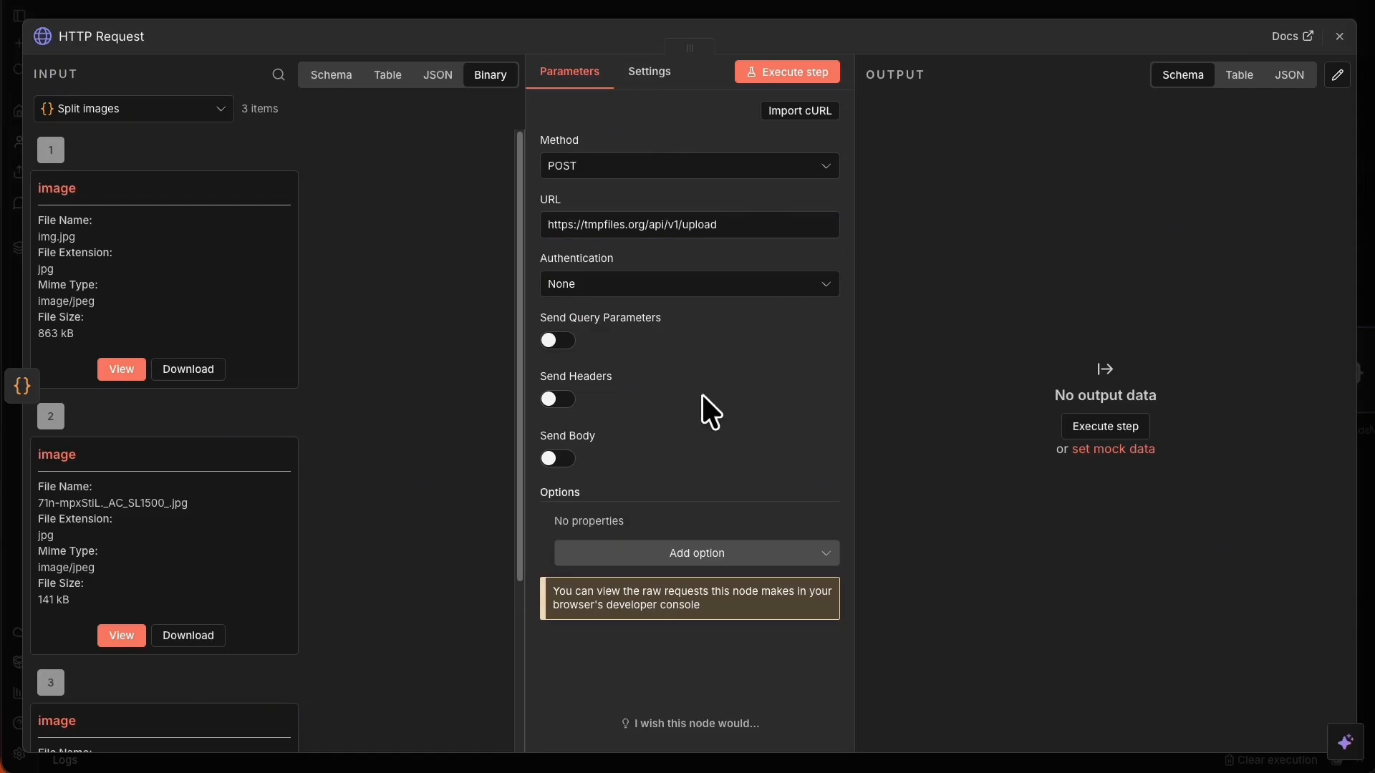
Enable Send Body as Form-Data with an n8n Binary File parameter.
{"action": "left_click", "coordinate": [561, 458]}
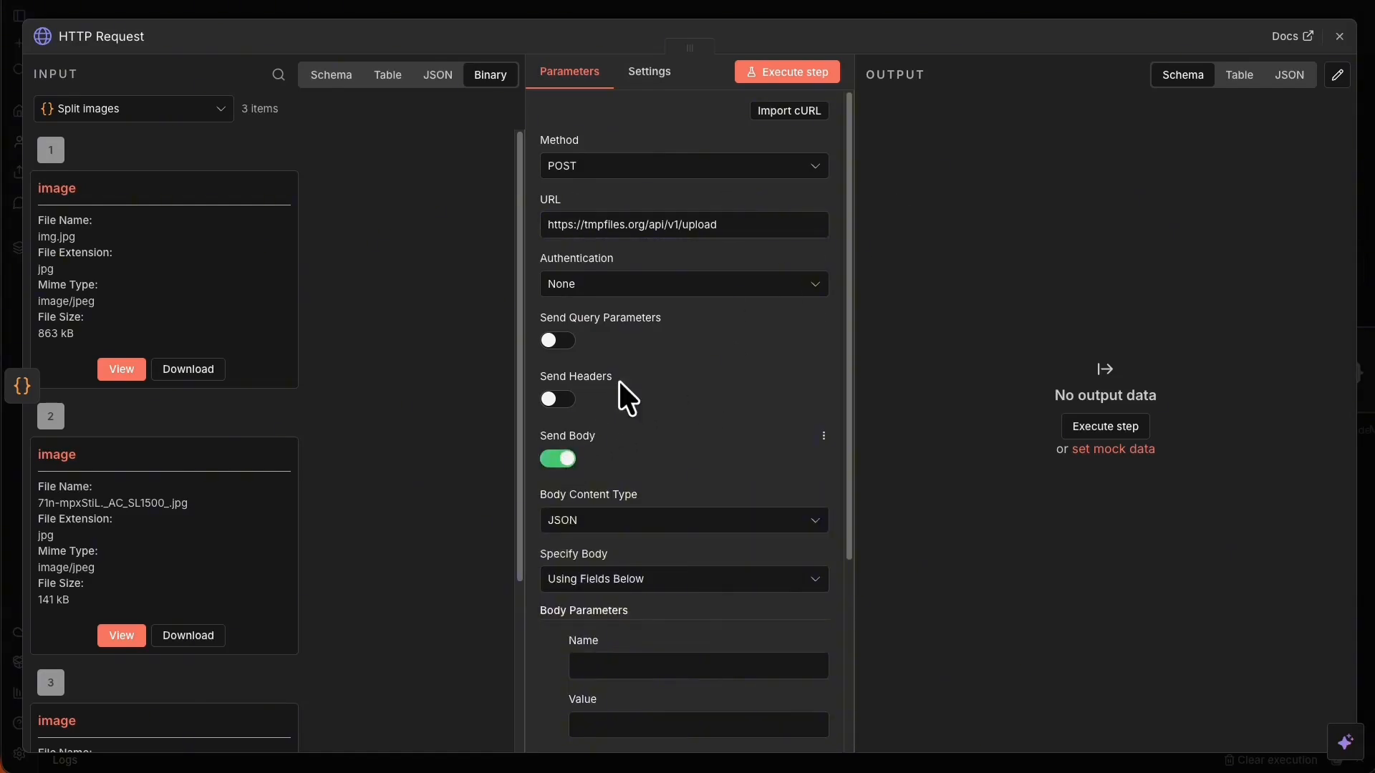
{"action": "scroll", "coordinate": [723, 289], "scroll_direction": "down", "scroll_amount": 3}
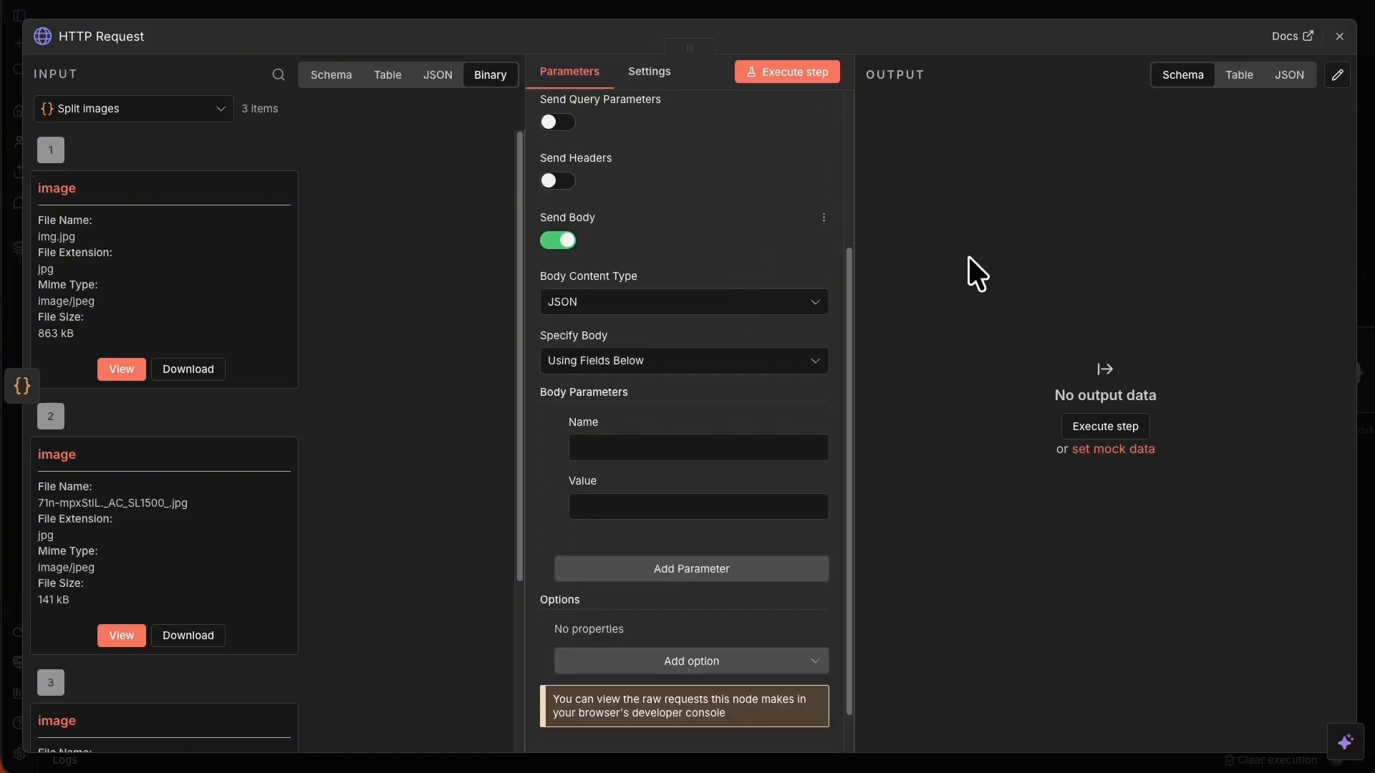
{"action": "left_click", "coordinate": [623, 304]}
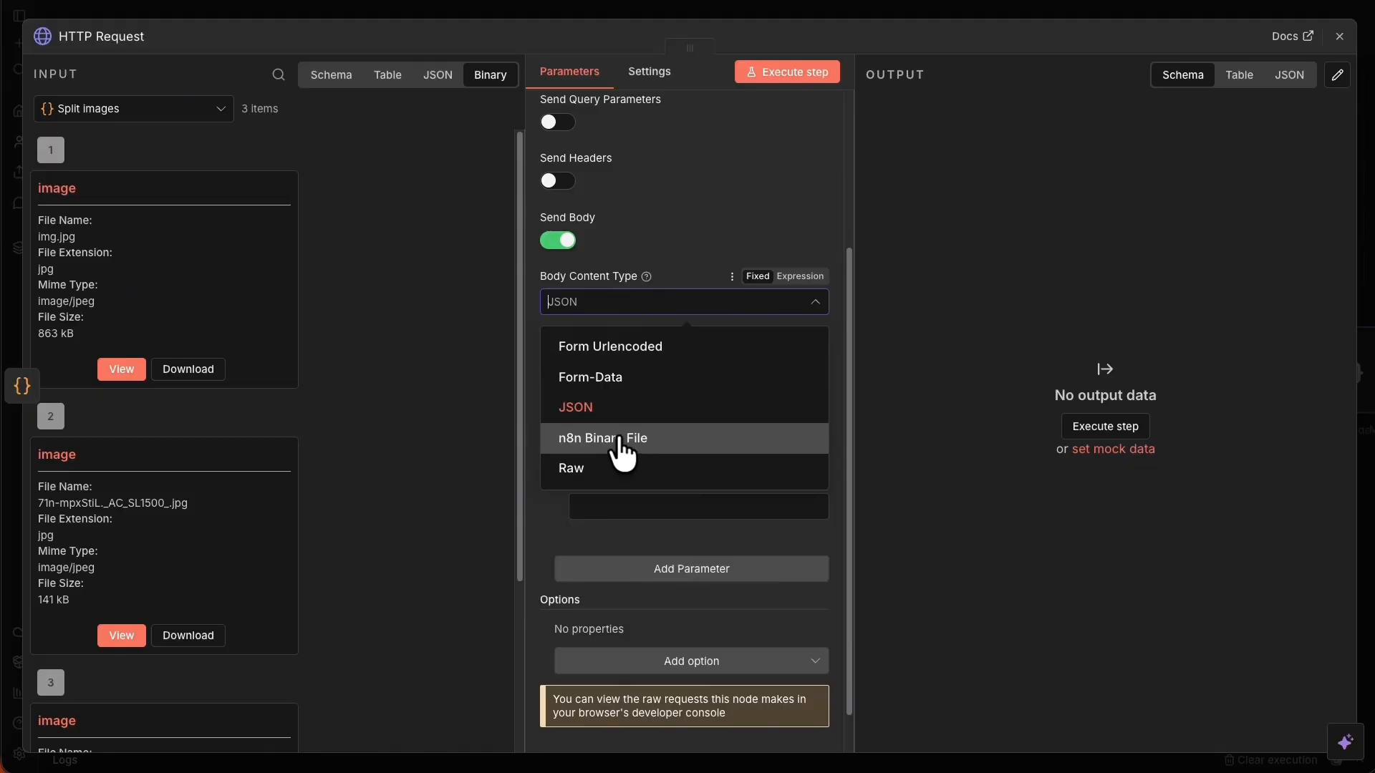
{"action": "left_click", "coordinate": [627, 376]}
{"action": "left_click", "coordinate": [681, 391]}
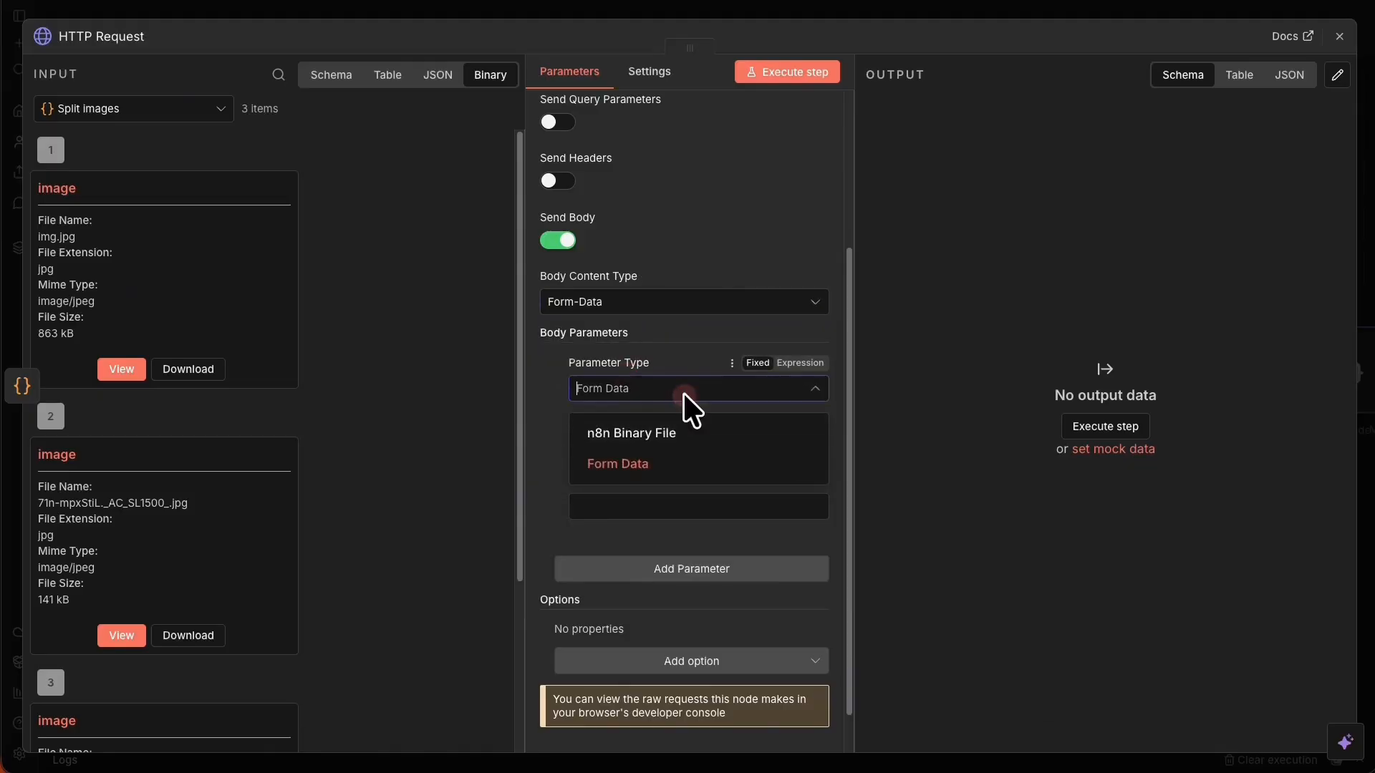
{"action": "left_click", "coordinate": [660, 432]}
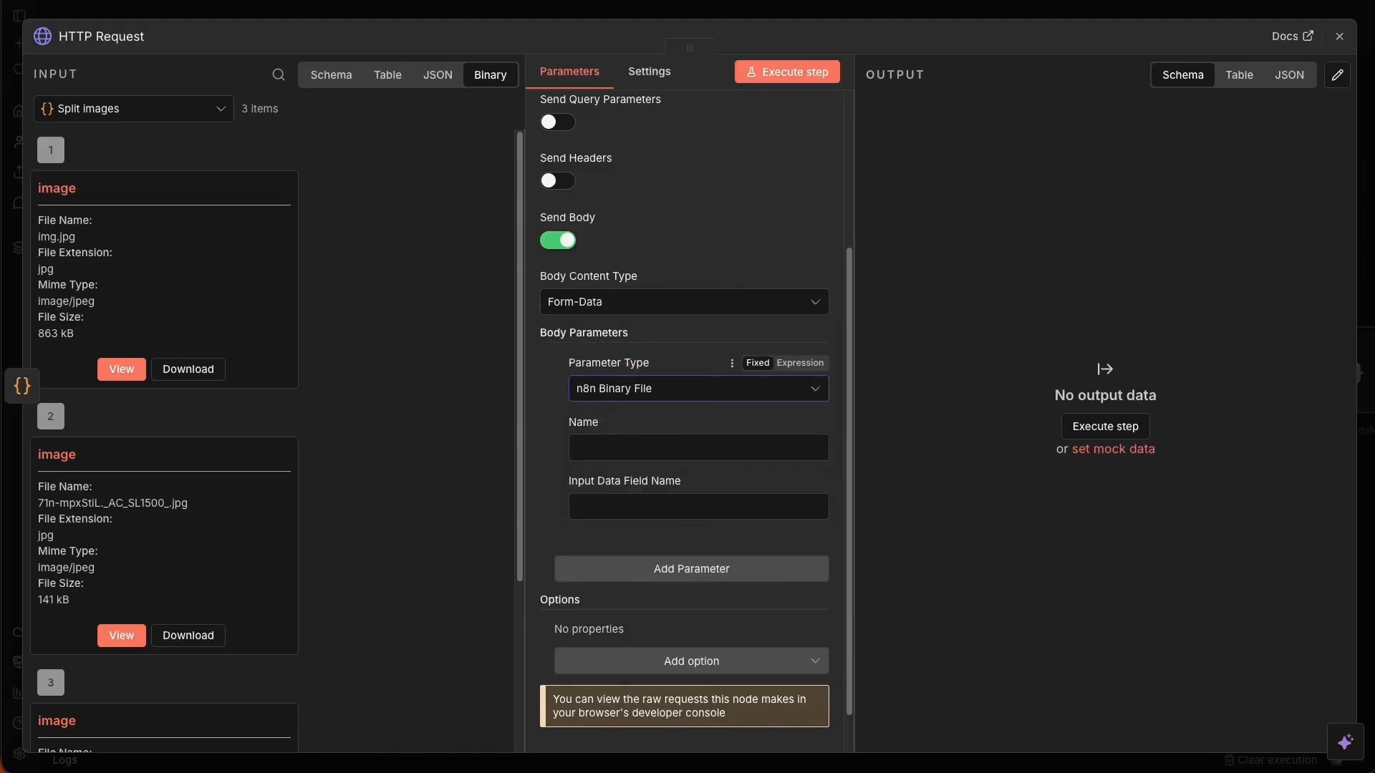
{"action": "key", "text": "ctrl+Tab"}
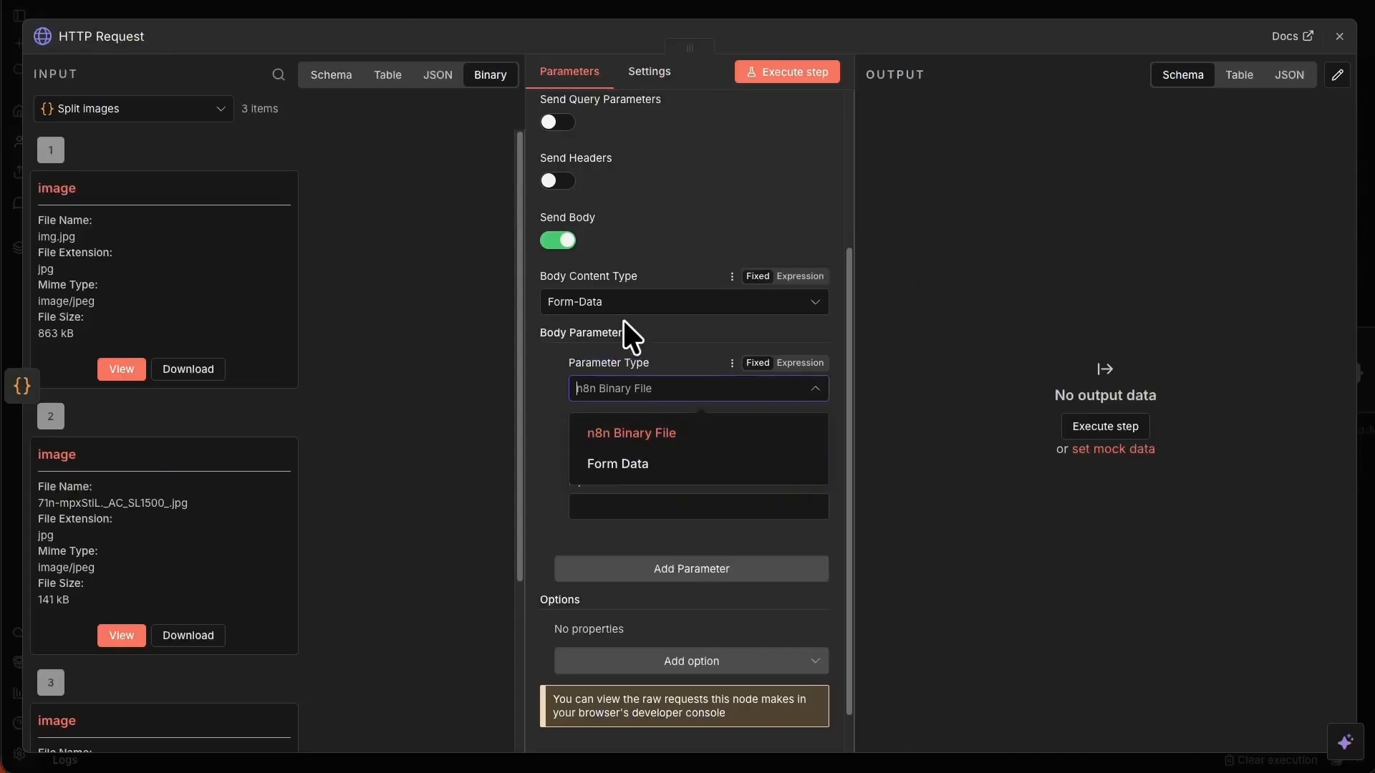
Return from the Notion notes to the HTTP Request node settings.
{"action": "left_click", "coordinate": [530, 367]}
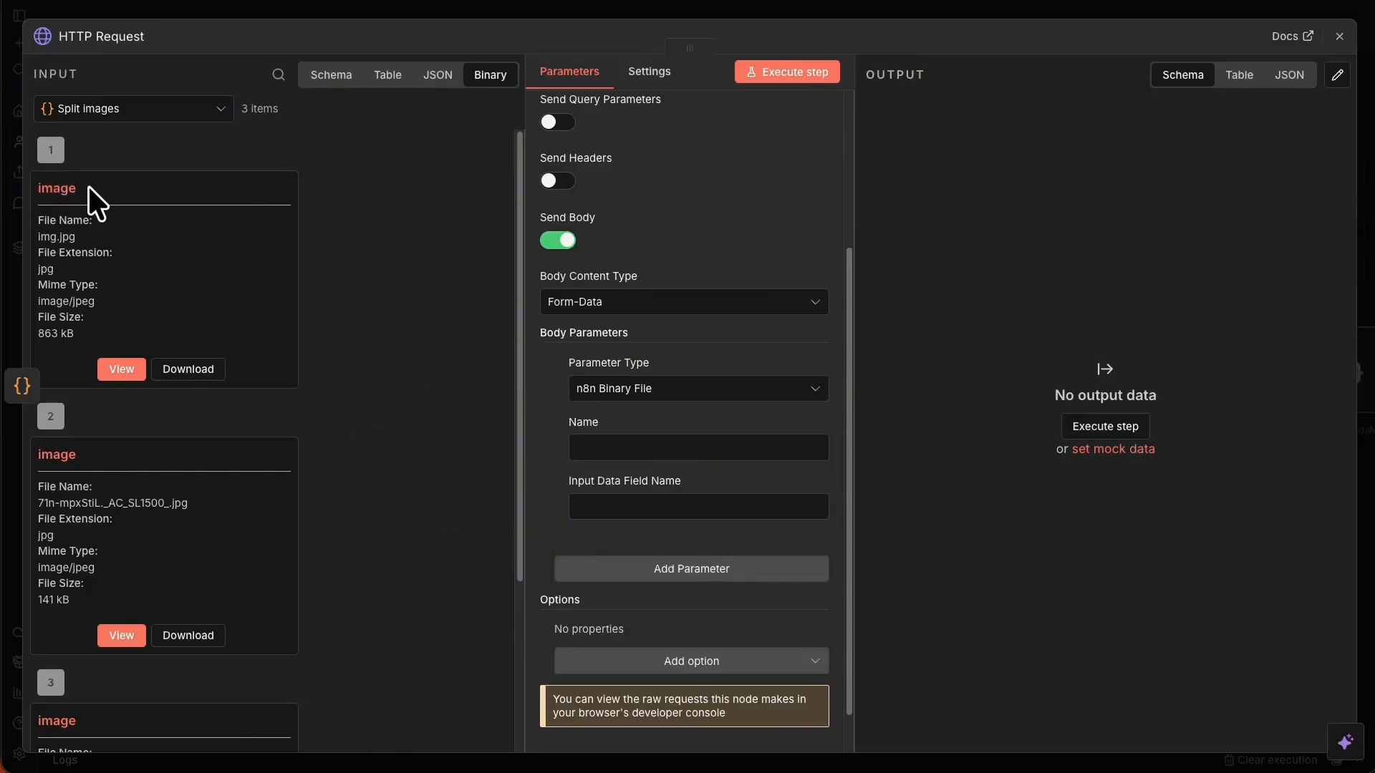
Set the binary parameter's Input Data Field Name to 'image' and Name to 'file'.
{"action": "left_click_drag", "start_coordinate": [88, 186], "coordinate": [40, 185]}
{"action": "key", "text": "ctrl+c"}
{"action": "left_click", "coordinate": [625, 507]}
{"action": "key", "text": "ctrl+v"}
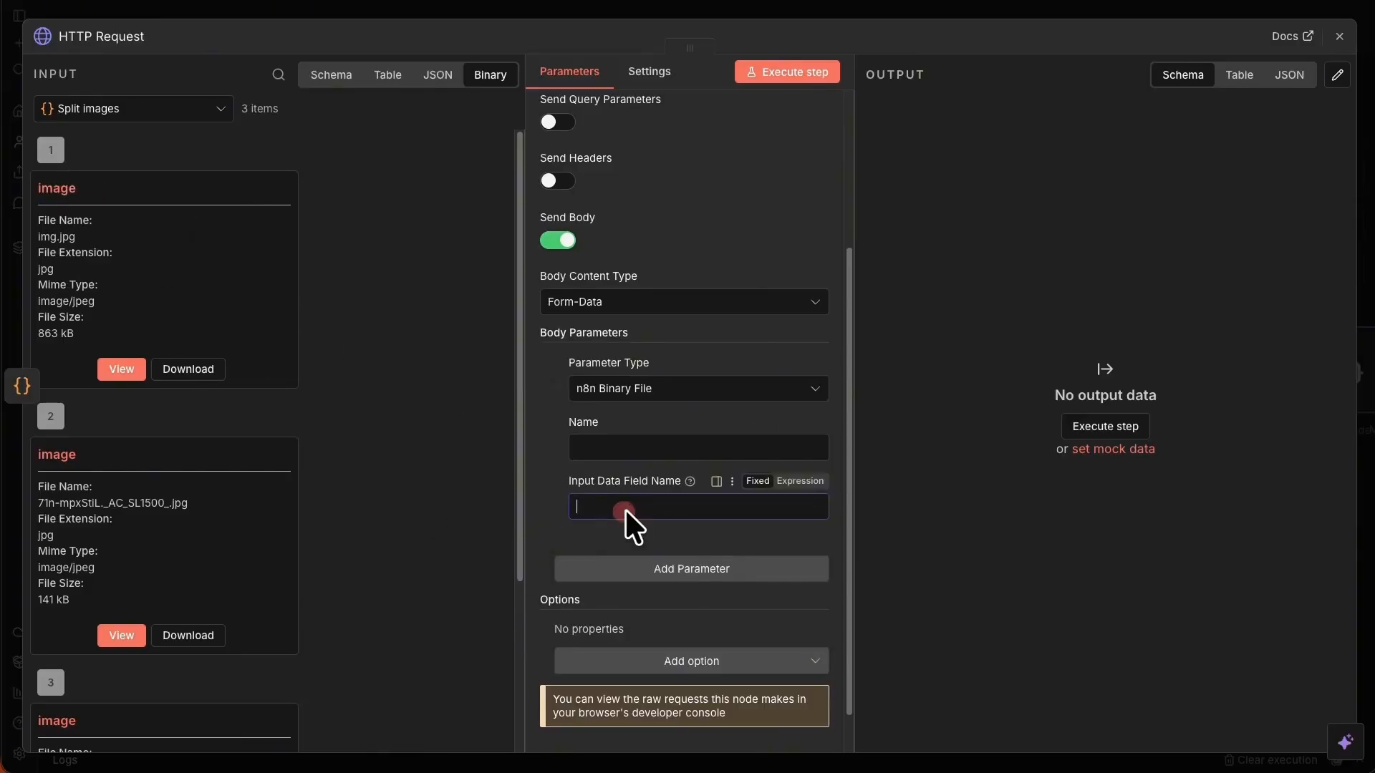
{"action": "left_click", "coordinate": [603, 450]}
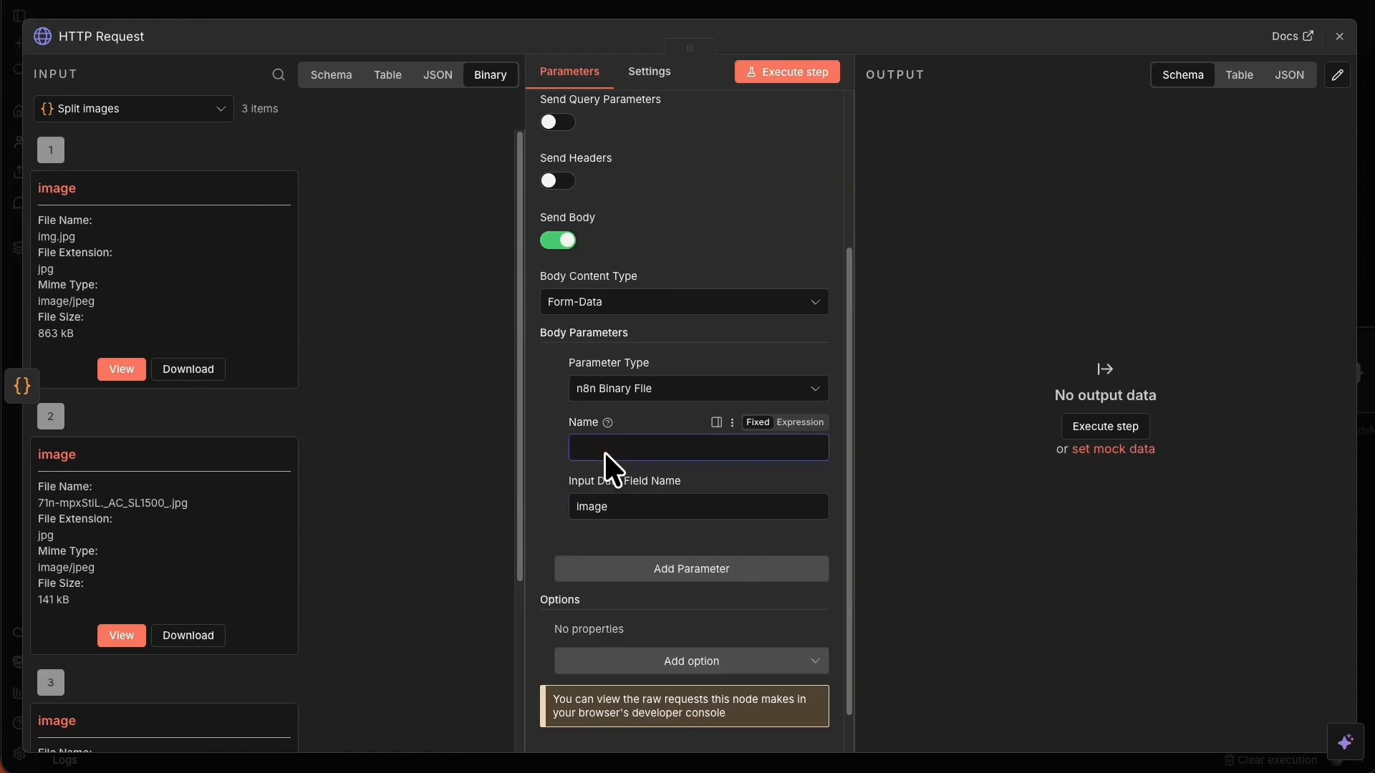
{"action": "type", "text": "file"}
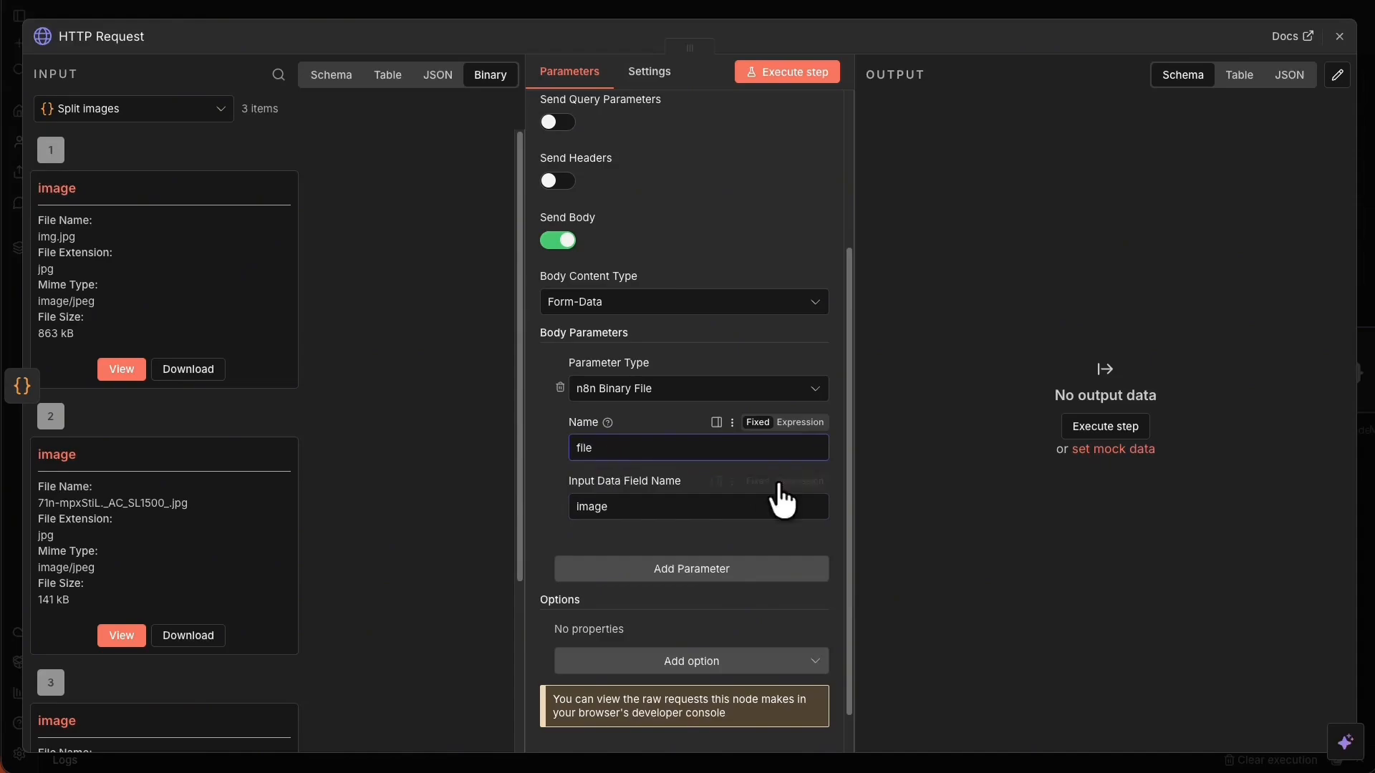
Add the Response option with Response Format JSON and close the node.
{"action": "scroll", "coordinate": [691, 536], "scroll_direction": "down", "scroll_amount": 1}
{"action": "left_click", "coordinate": [690, 613]}
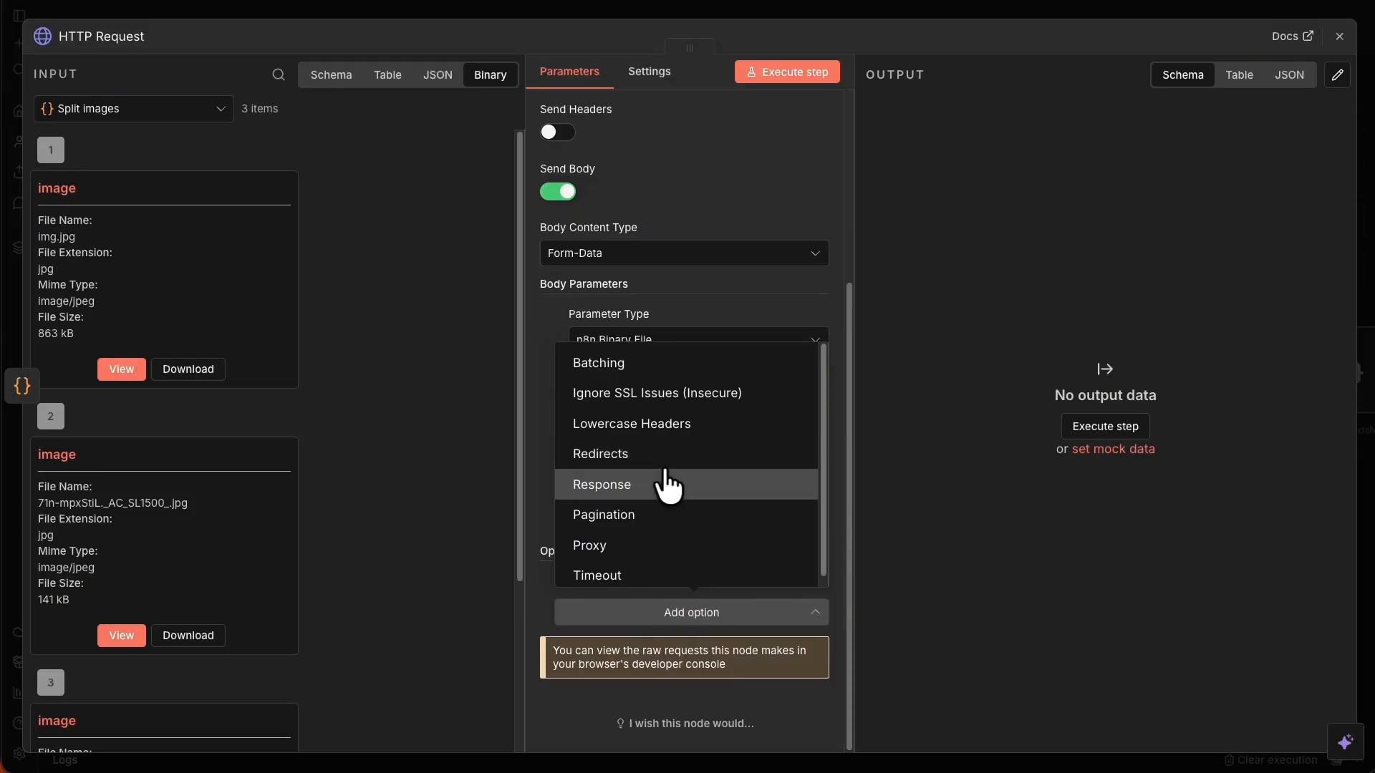
{"action": "left_click", "coordinate": [666, 472]}
{"action": "scroll", "coordinate": [657, 509], "scroll_direction": "down", "scroll_amount": 3}
{"action": "left_click", "coordinate": [676, 591]}
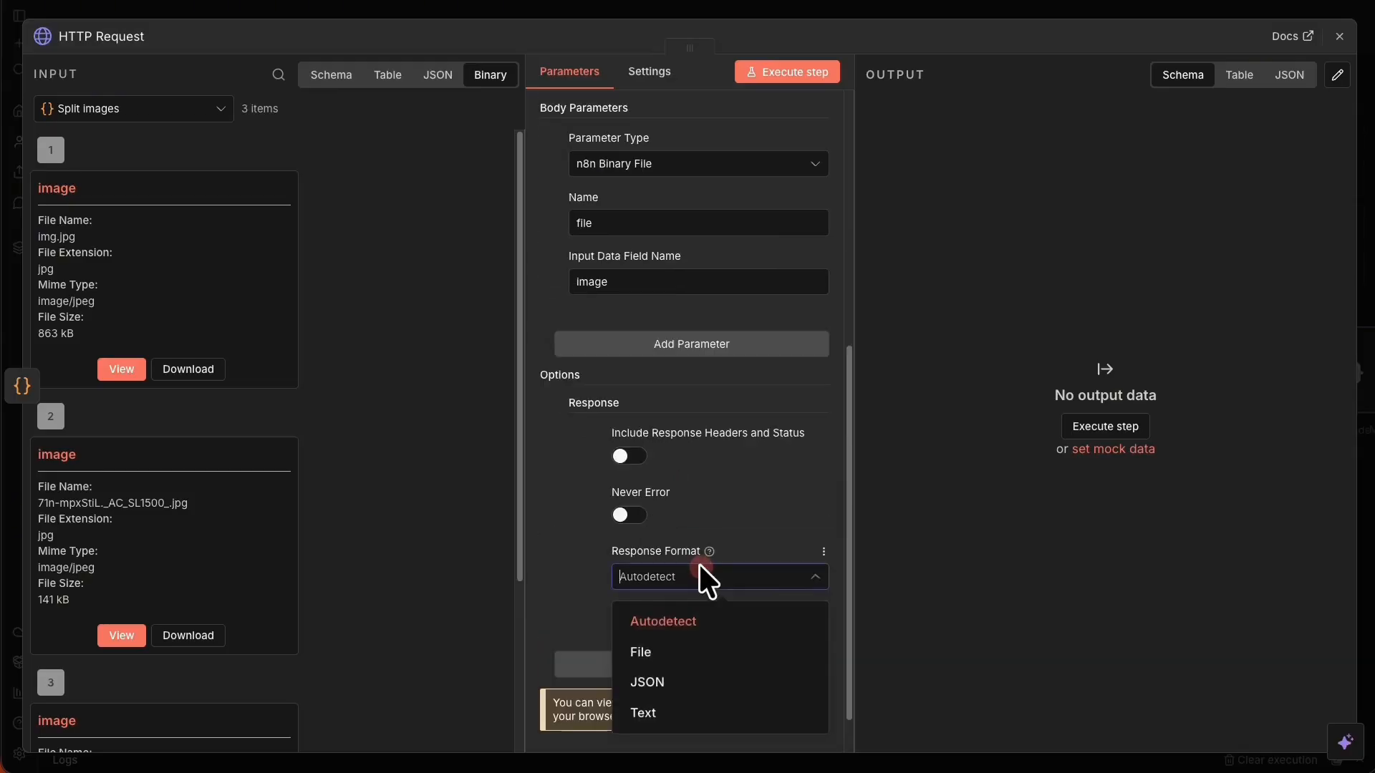
{"action": "left_click", "coordinate": [691, 675]}
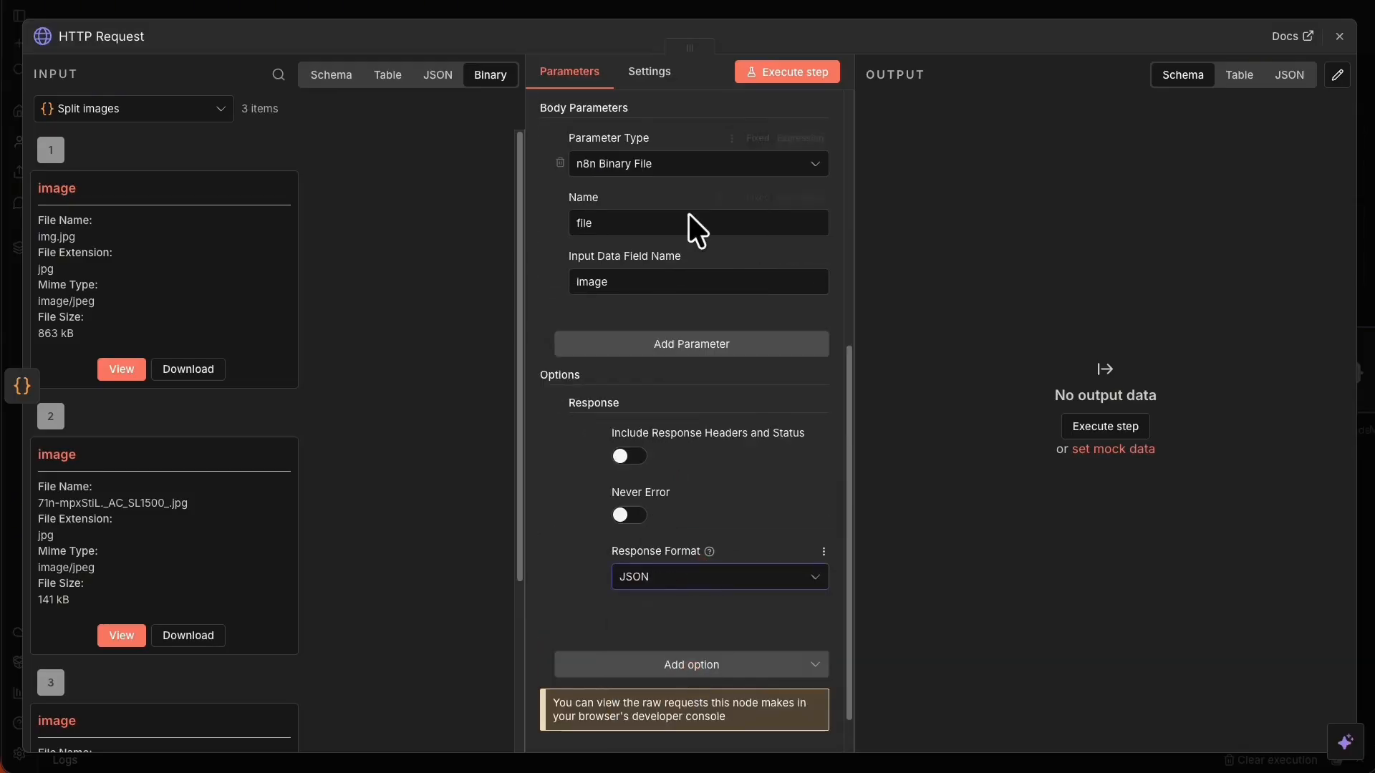
{"action": "scroll", "coordinate": [689, 213], "scroll_direction": "up", "scroll_amount": 6}
{"action": "left_click", "coordinate": [820, 14]}
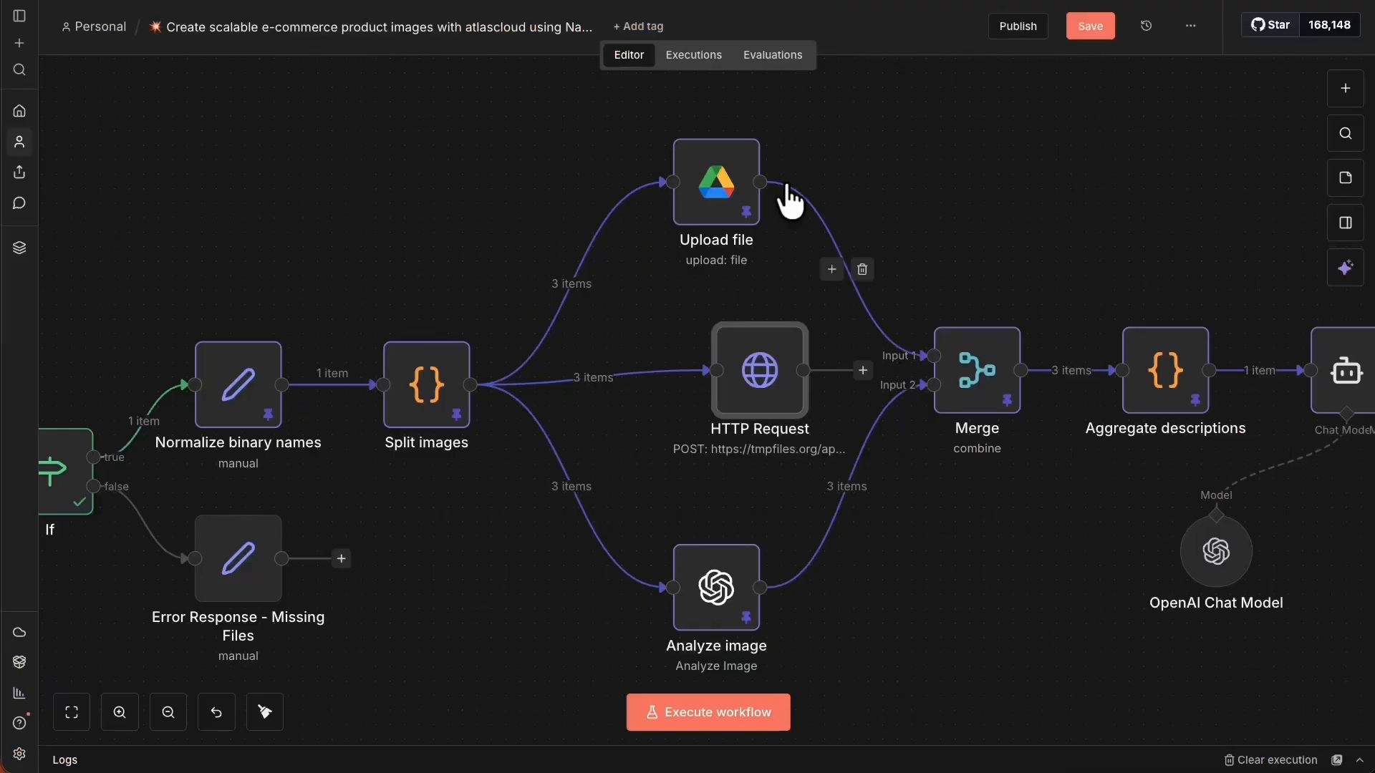
Move the HTTP Request node aside and set the Merge node's Number of Inputs to 3.
{"action": "left_click", "coordinate": [1081, 28]}
{"action": "left_click", "coordinate": [765, 378]}
{"action": "left_click_drag", "start_coordinate": [734, 380], "coordinate": [705, 394]}
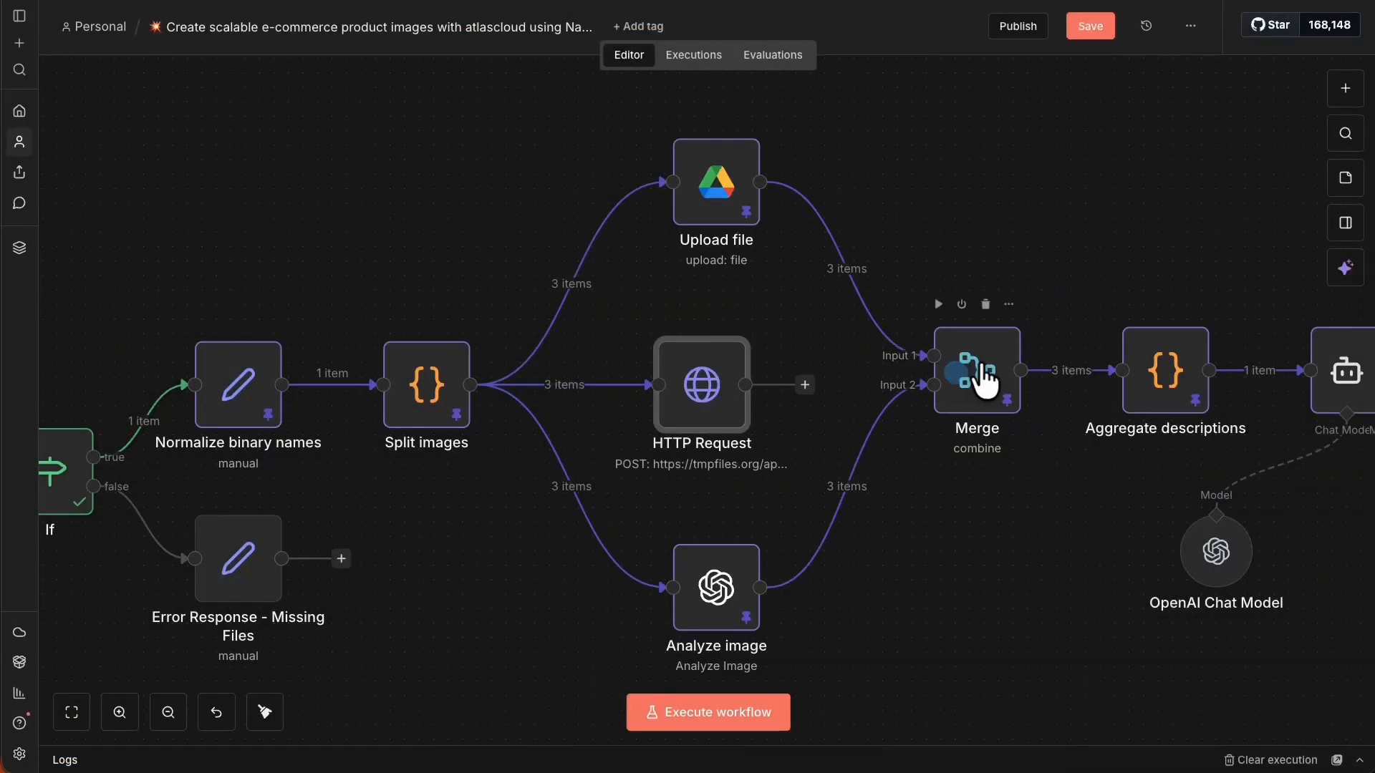
{"action": "right_click", "coordinate": [986, 382]}
{"action": "left_click", "coordinate": [1010, 413]}
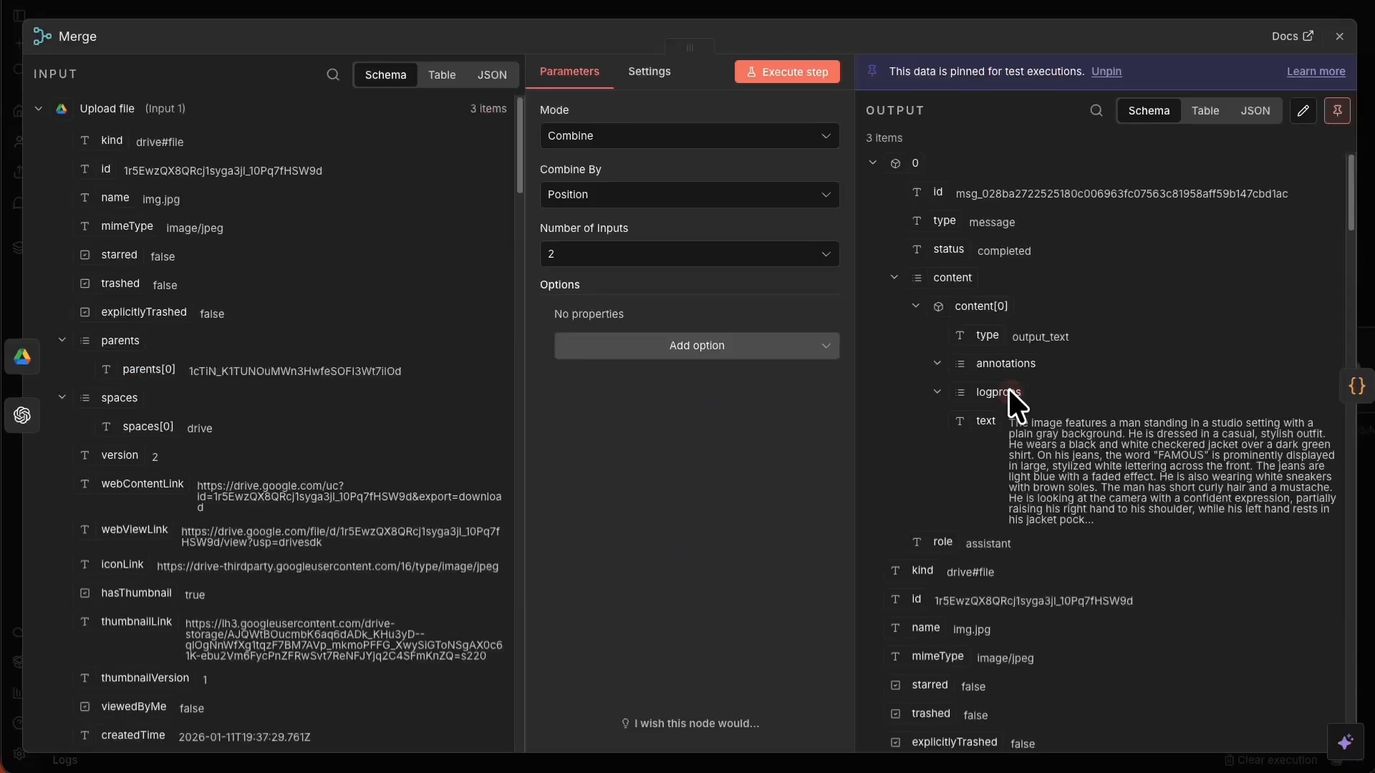
{"action": "left_click", "coordinate": [654, 255]}
{"action": "left_click", "coordinate": [620, 328]}
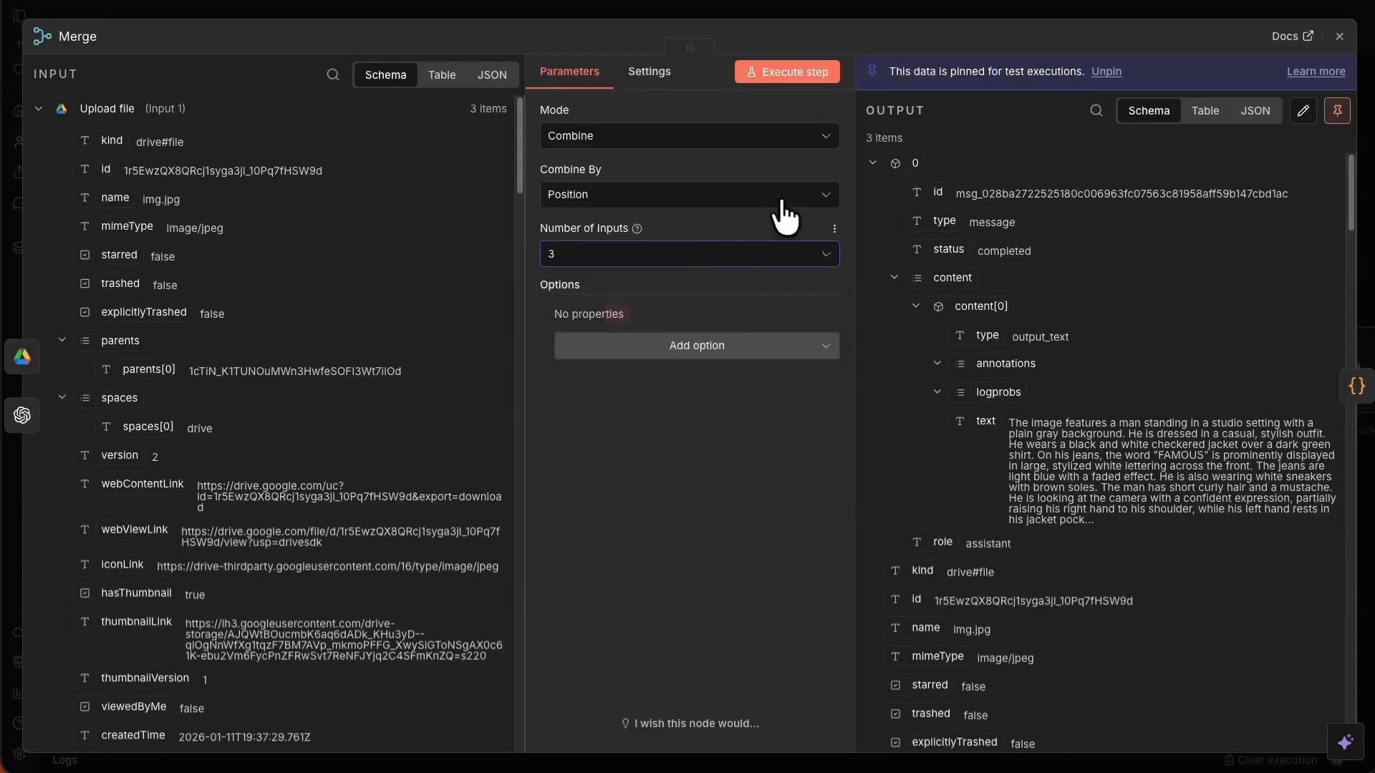
{"action": "left_click", "coordinate": [904, 11]}
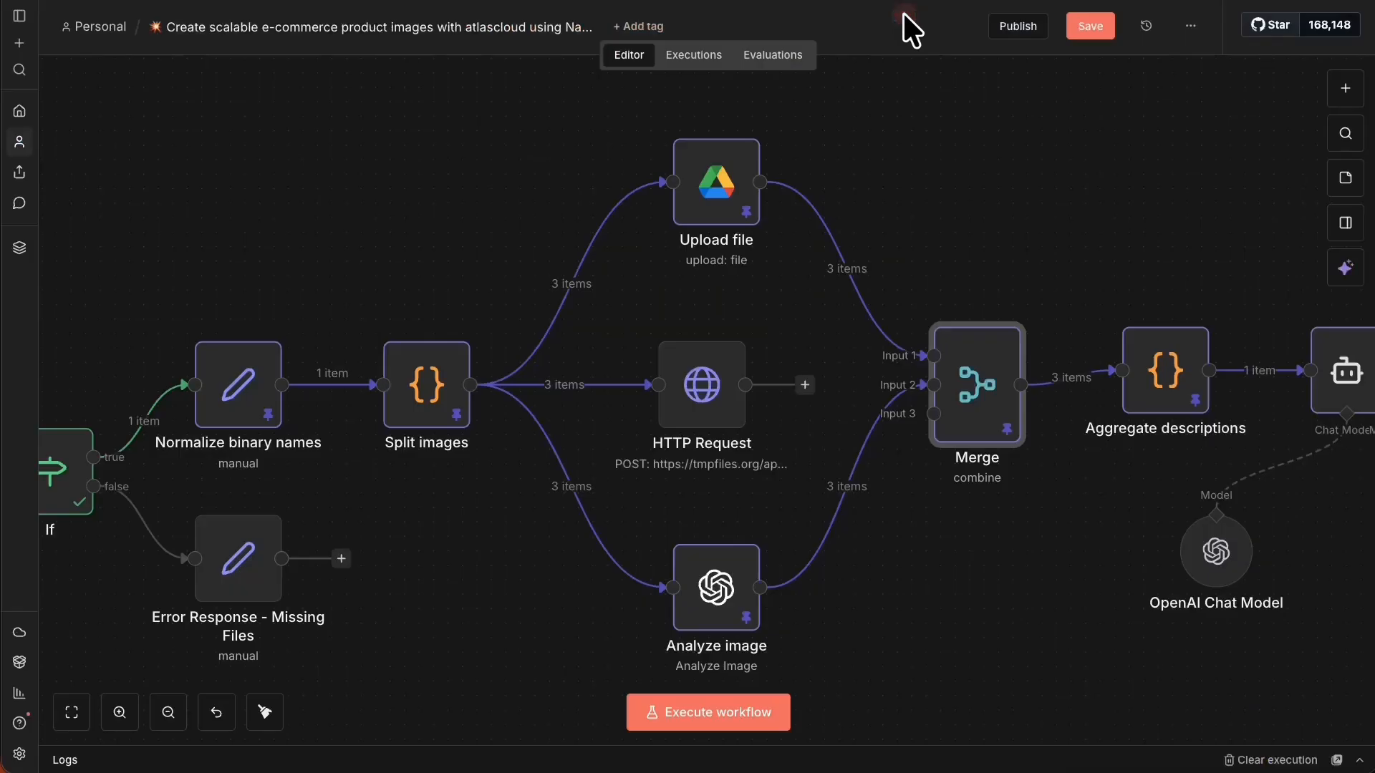
Rewire Analyze image into Merge Input 3 and HTTP Request into Merge Input 2.
{"action": "left_click", "coordinate": [861, 484]}
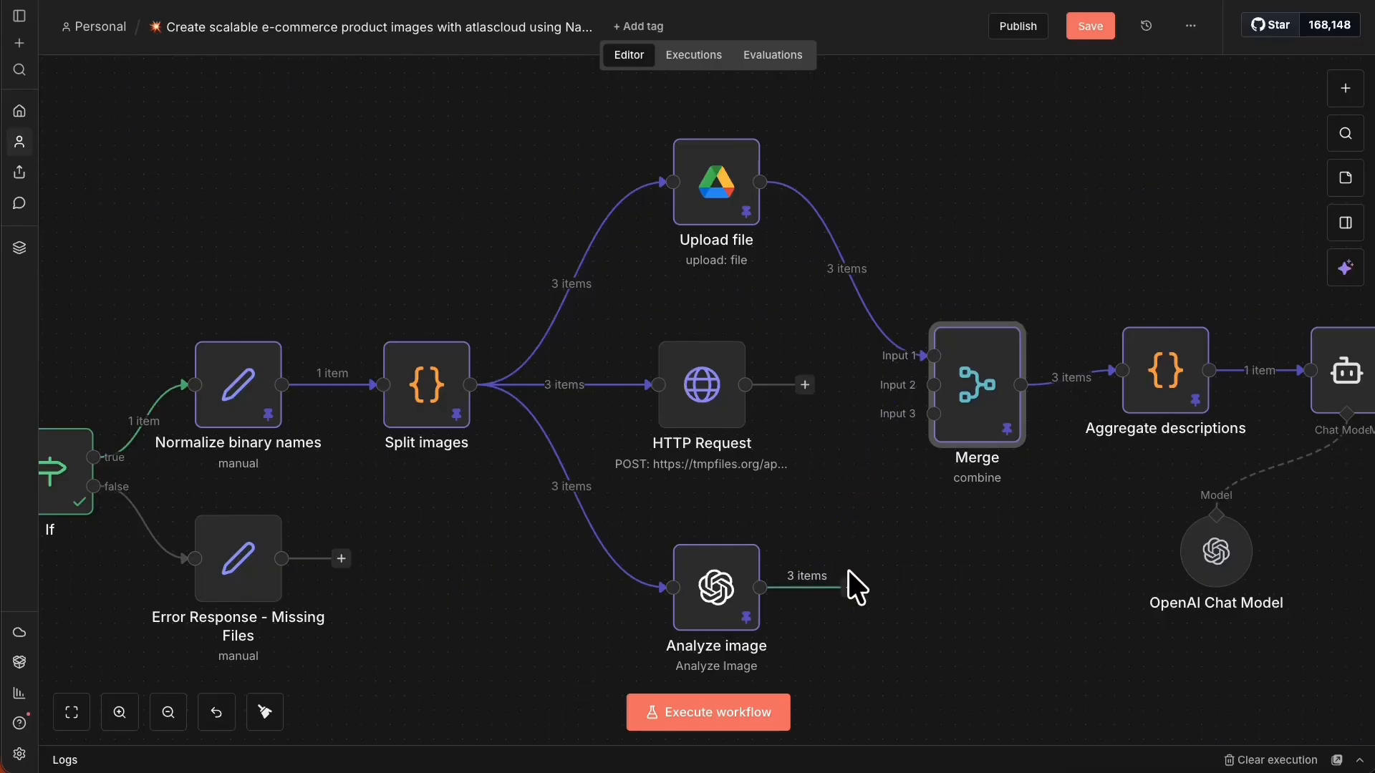
{"action": "left_click_drag", "start_coordinate": [848, 570], "coordinate": [931, 414]}
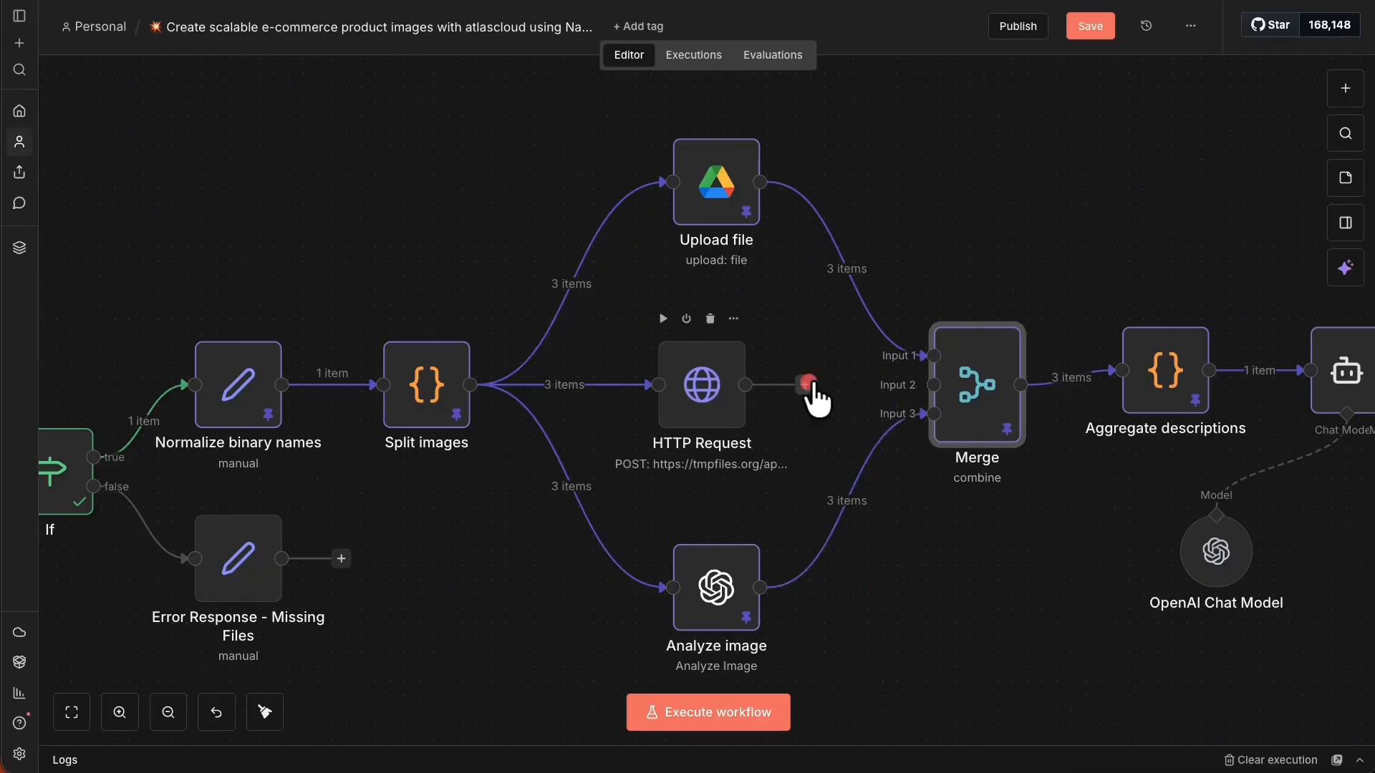
{"action": "left_click_drag", "start_coordinate": [808, 386], "coordinate": [933, 384]}
{"action": "left_click_drag", "start_coordinate": [706, 395], "coordinate": [734, 395]}
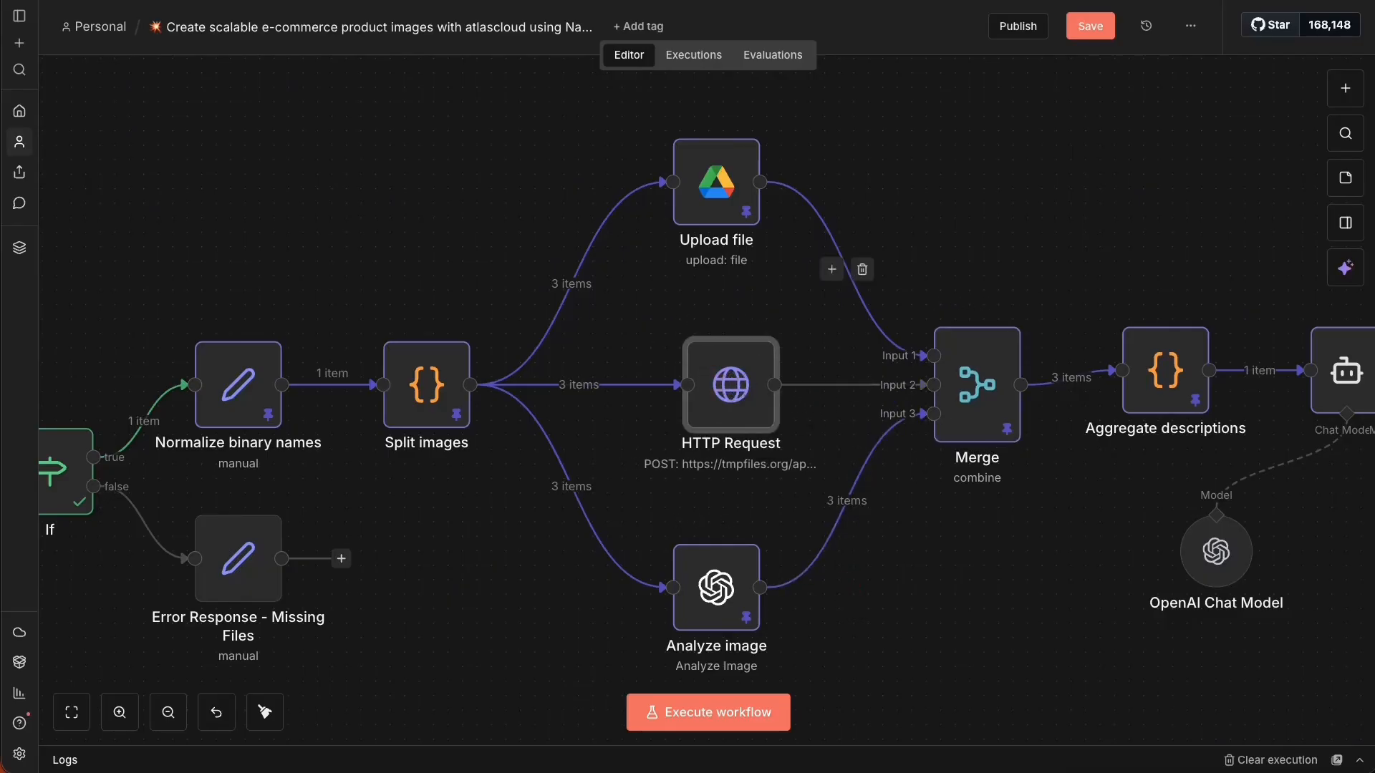
Rename the HTTP Request node to 'Build Public Image URL' and save the workflow.
{"action": "right_click", "coordinate": [737, 358]}
{"action": "left_click", "coordinate": [780, 384]}
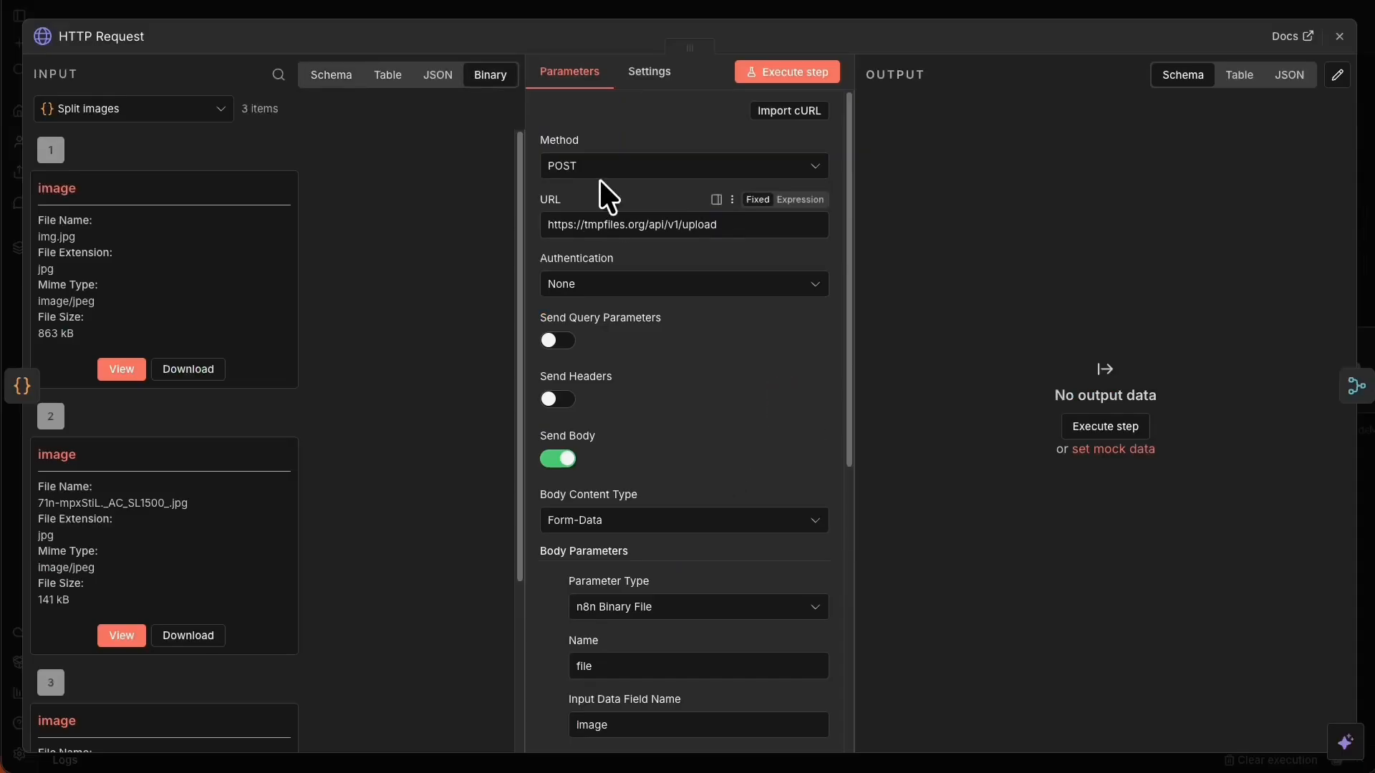
{"action": "scroll", "coordinate": [676, 348], "scroll_direction": "down", "scroll_amount": 2}
{"action": "scroll", "coordinate": [676, 348], "scroll_direction": "up", "scroll_amount": 2}
{"action": "left_click", "coordinate": [110, 38]}
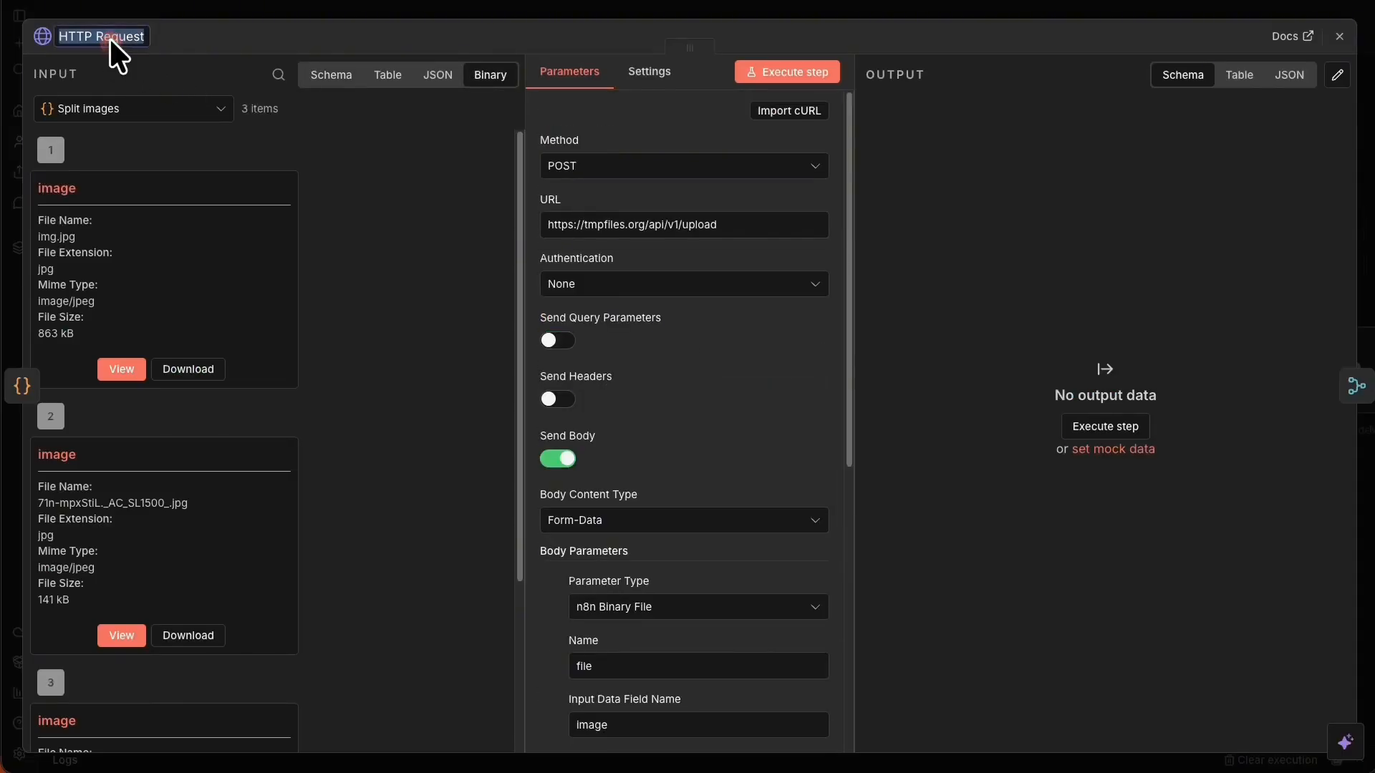
{"action": "type", "text": "Build Public Image URL"}
{"action": "left_click", "coordinate": [801, 10]}
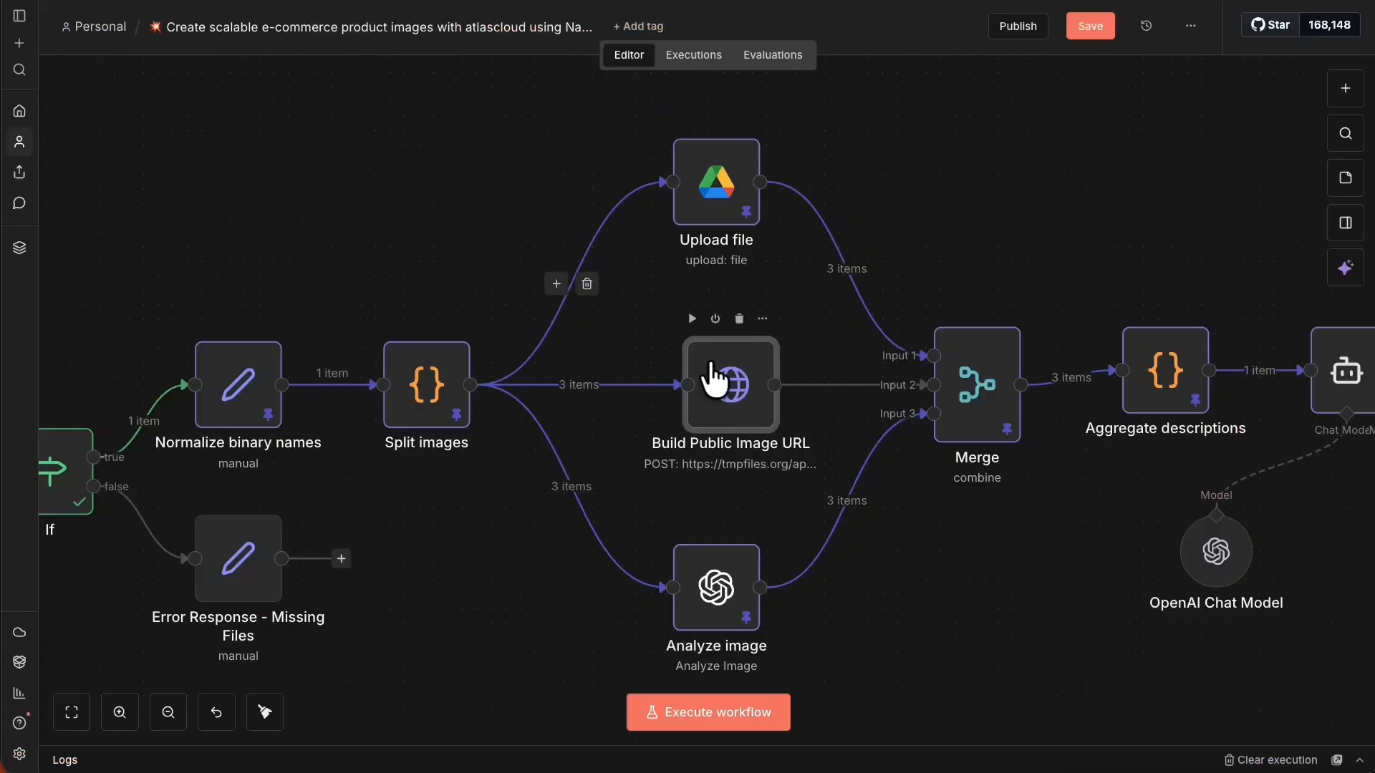
{"action": "left_click_drag", "start_coordinate": [717, 383], "coordinate": [701, 383]}
{"action": "left_click", "coordinate": [1087, 26]}
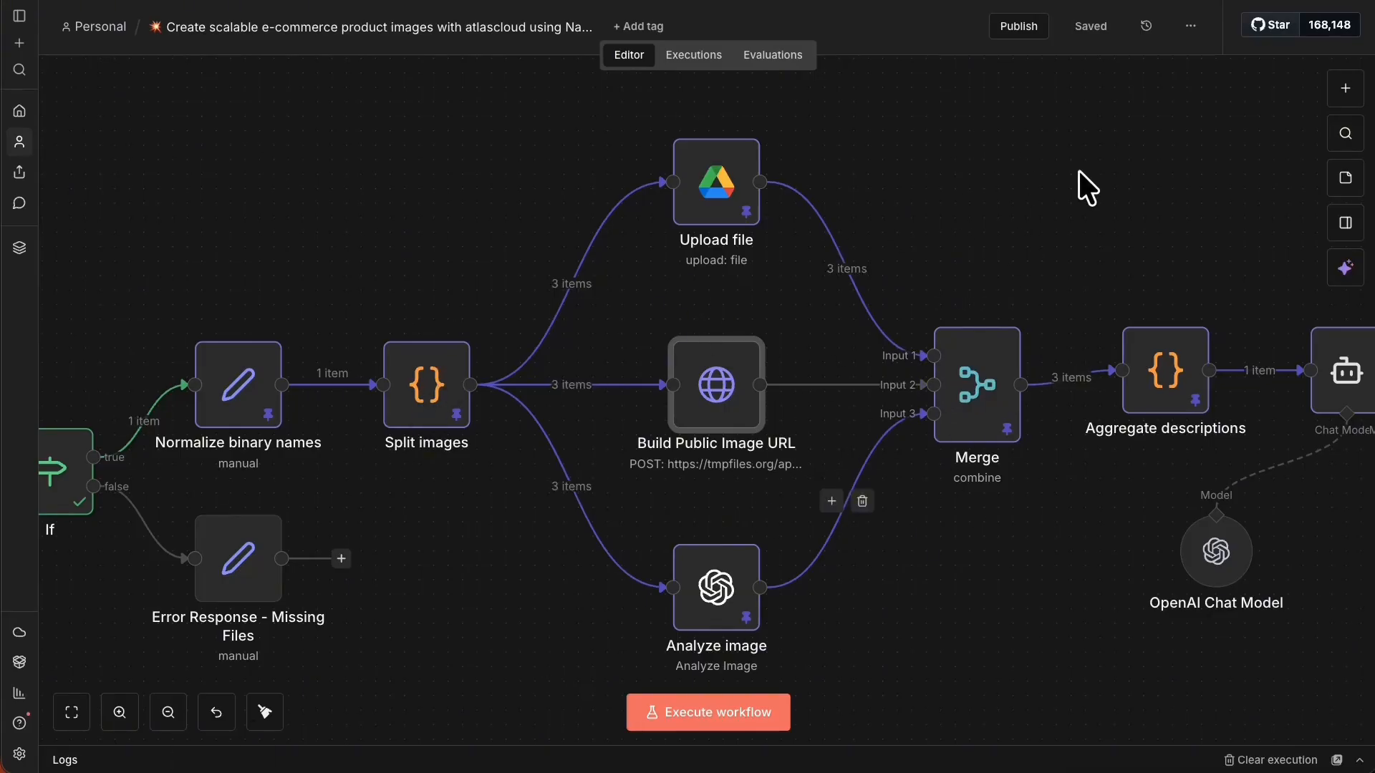
Fit the workflow in view and align Aggregate descriptions, AI Agent and NanoBanana: Create Image.
{"action": "left_click", "coordinate": [72, 712]}
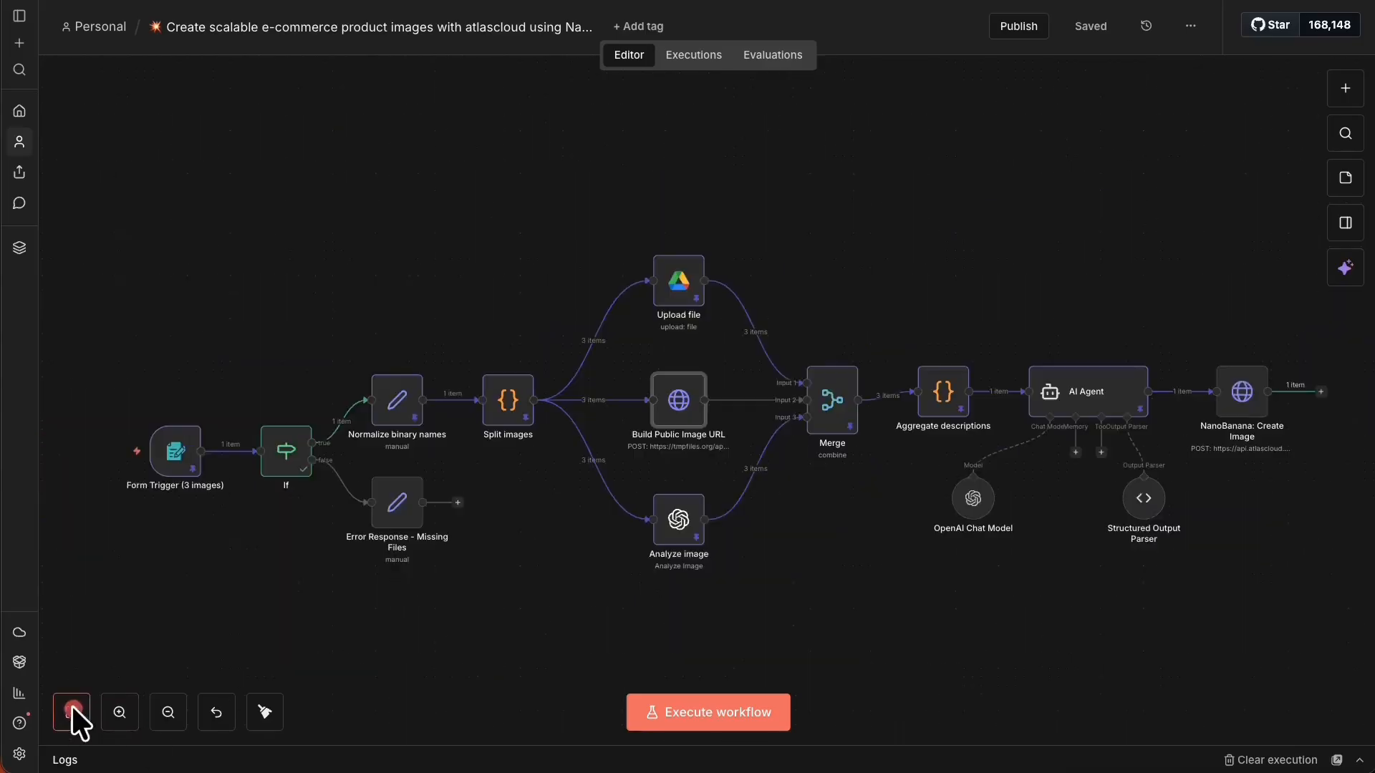
{"action": "left_click_drag", "start_coordinate": [952, 392], "coordinate": [953, 392]}
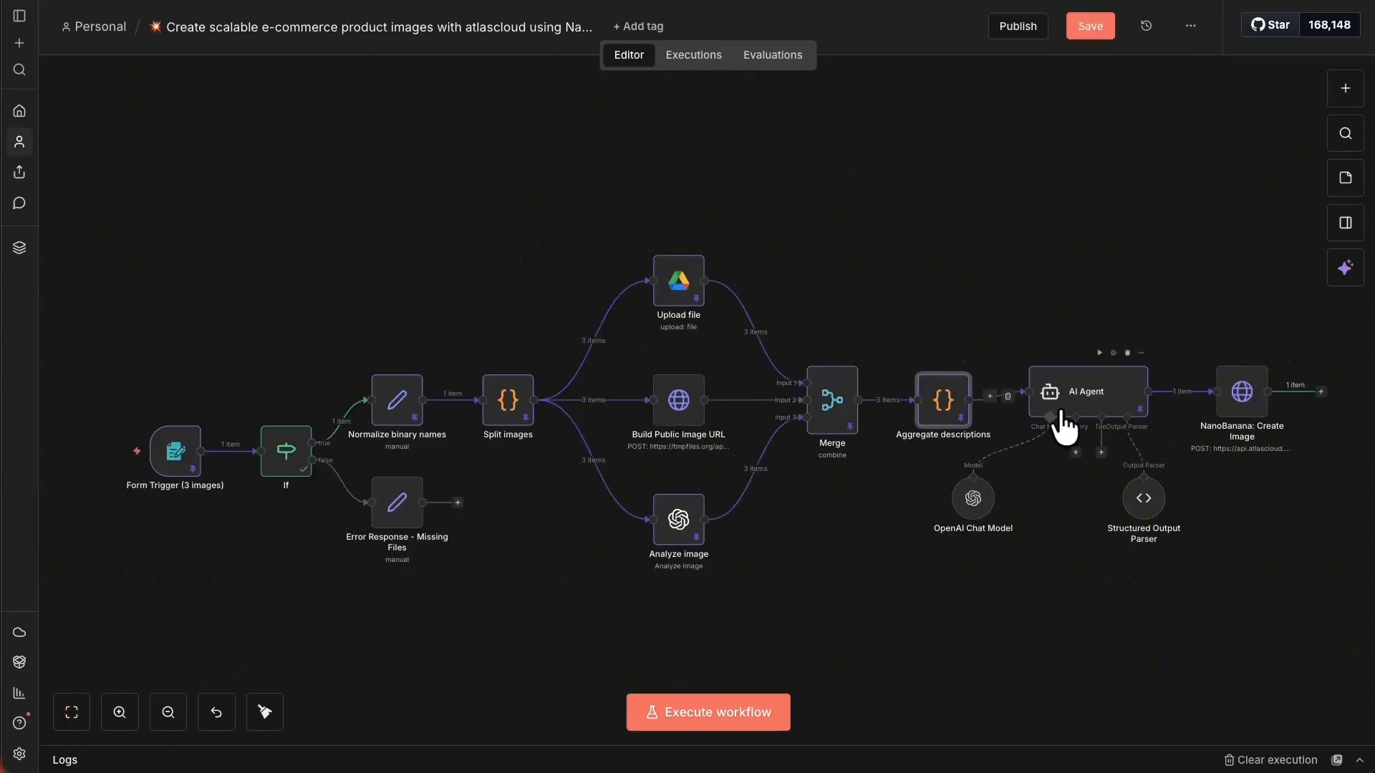
{"action": "left_click_drag", "start_coordinate": [1071, 405], "coordinate": [1072, 417]}
{"action": "left_click_drag", "start_coordinate": [1231, 415], "coordinate": [1230, 424]}
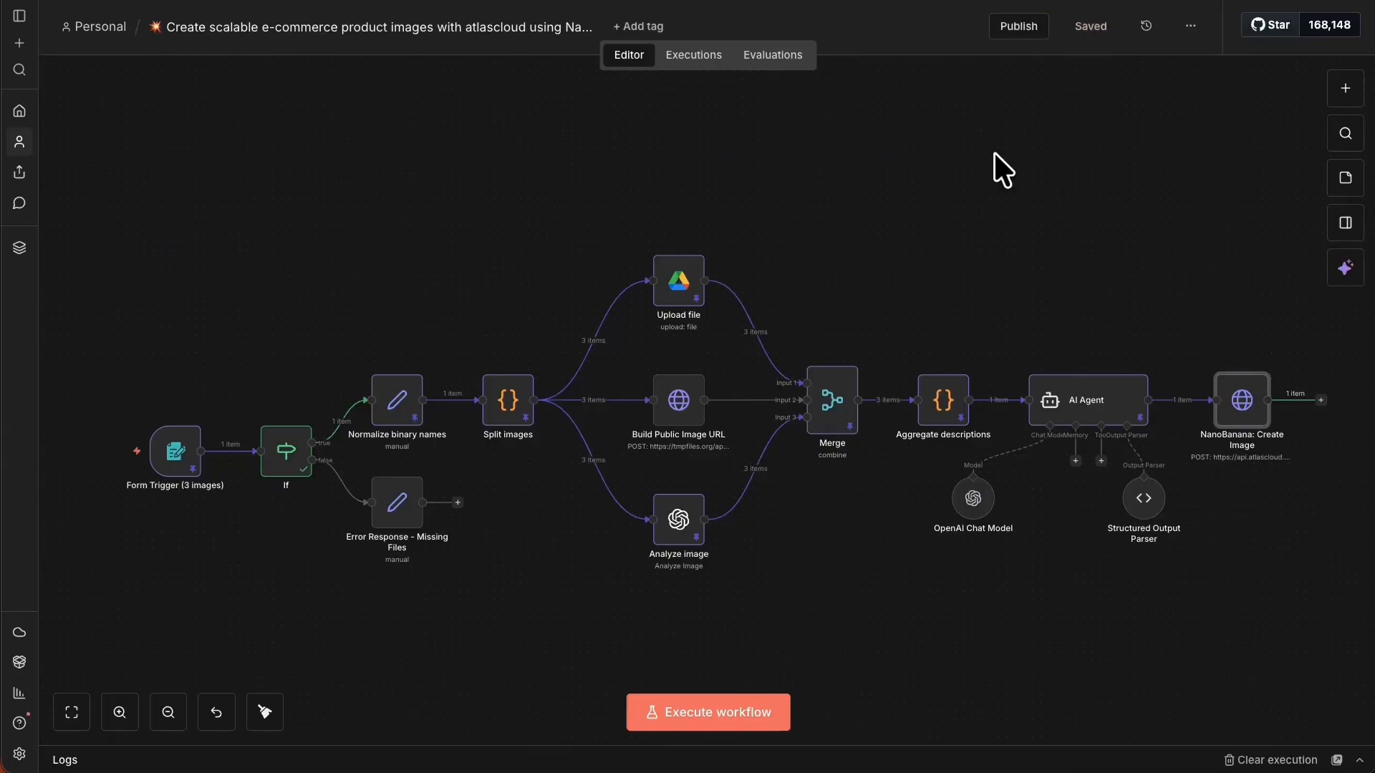
Unpin data on the Split images, Upload file and Analyze image nodes.
{"action": "right_click", "coordinate": [525, 406]}
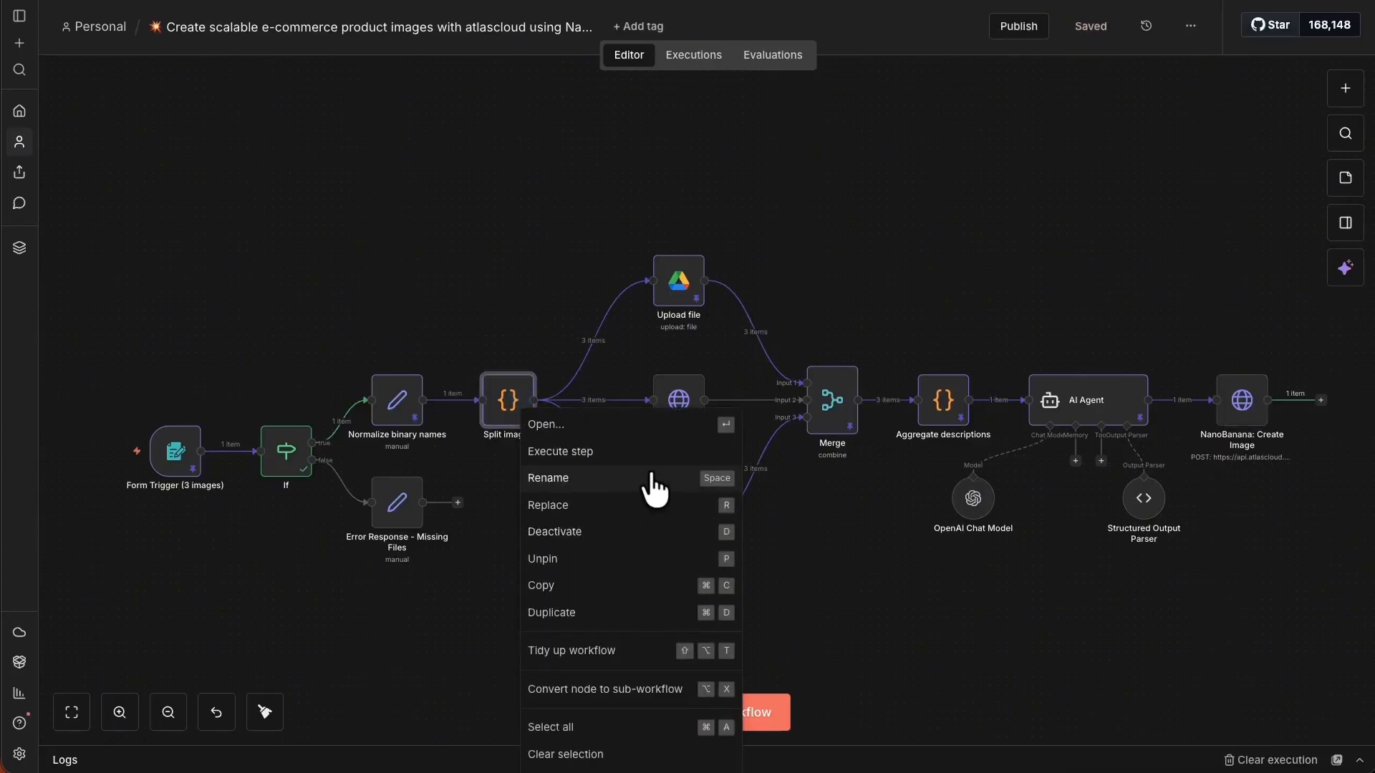
{"action": "left_click", "coordinate": [595, 566]}
{"action": "right_click", "coordinate": [692, 289]}
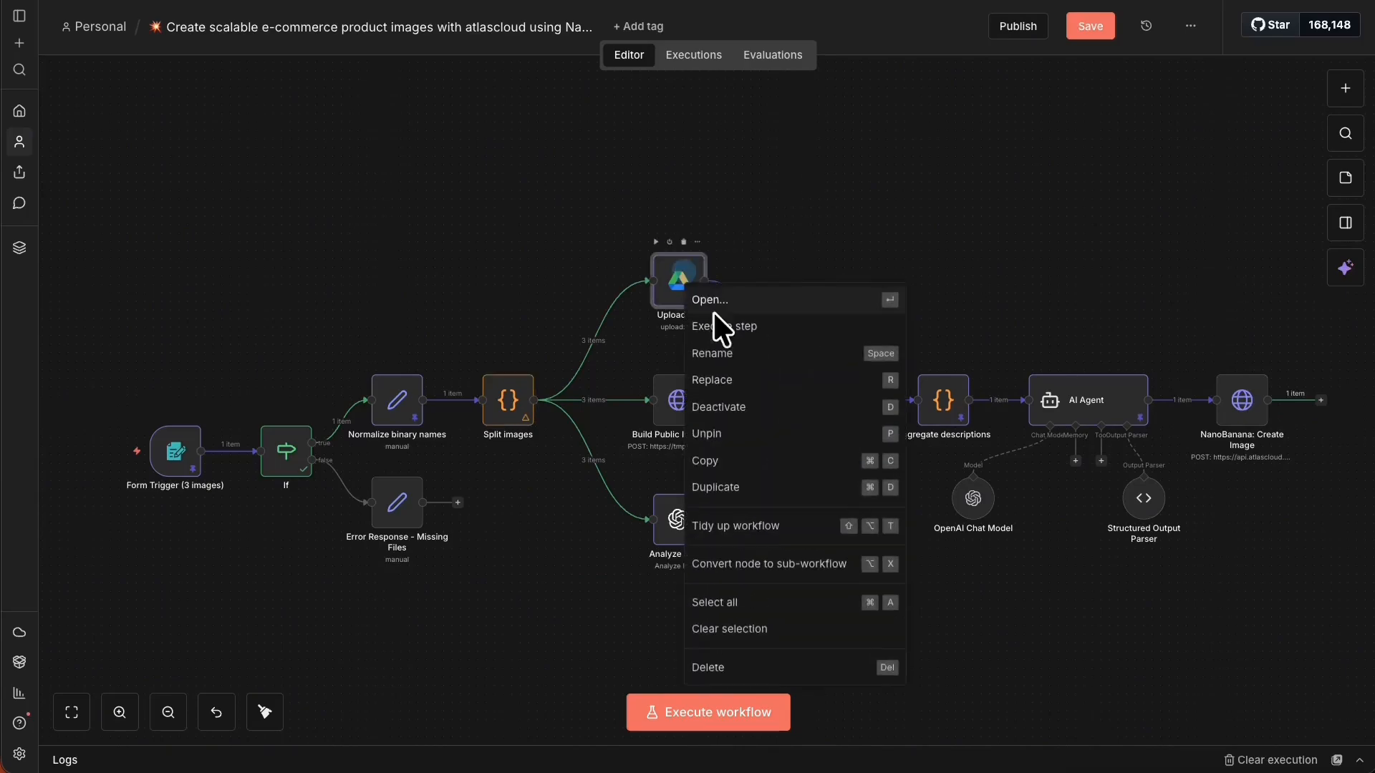
{"action": "left_click", "coordinate": [760, 424]}
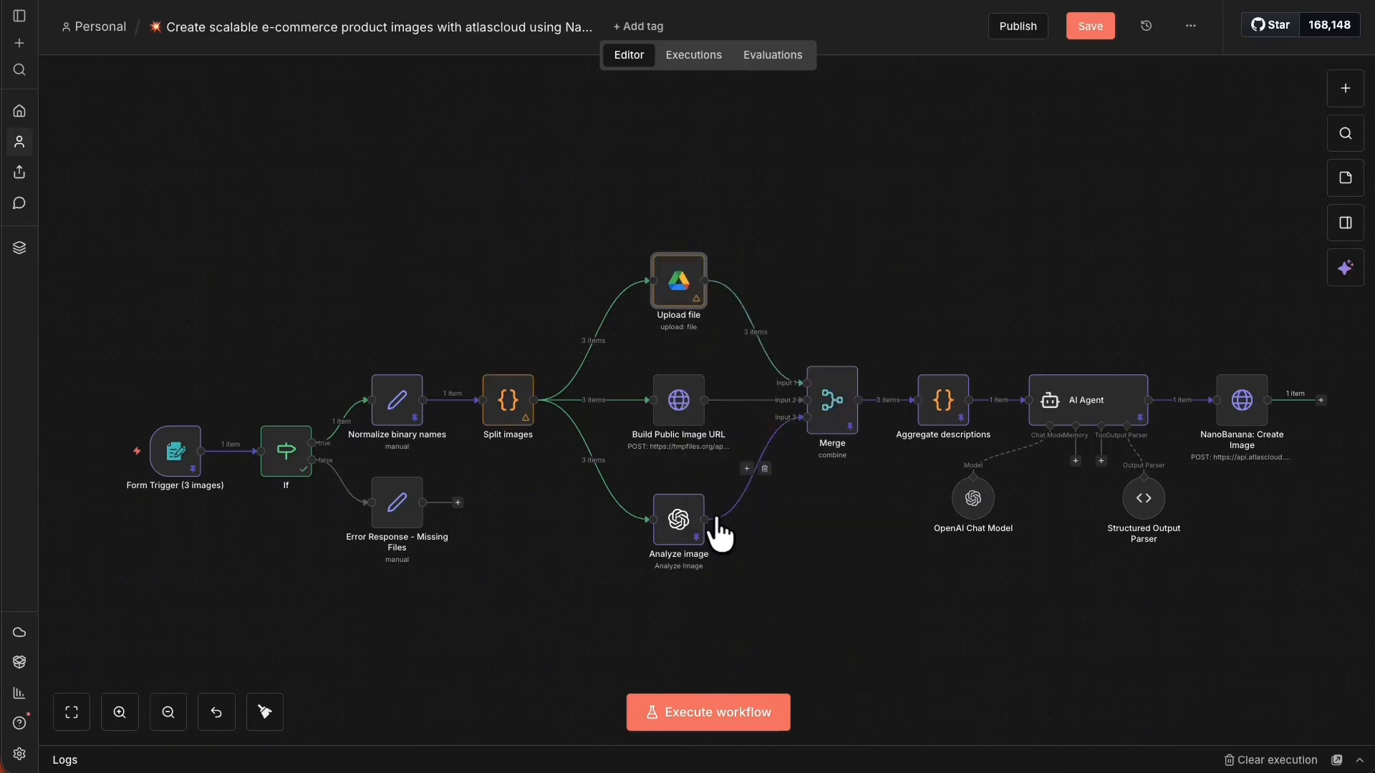
{"action": "right_click", "coordinate": [689, 521]}
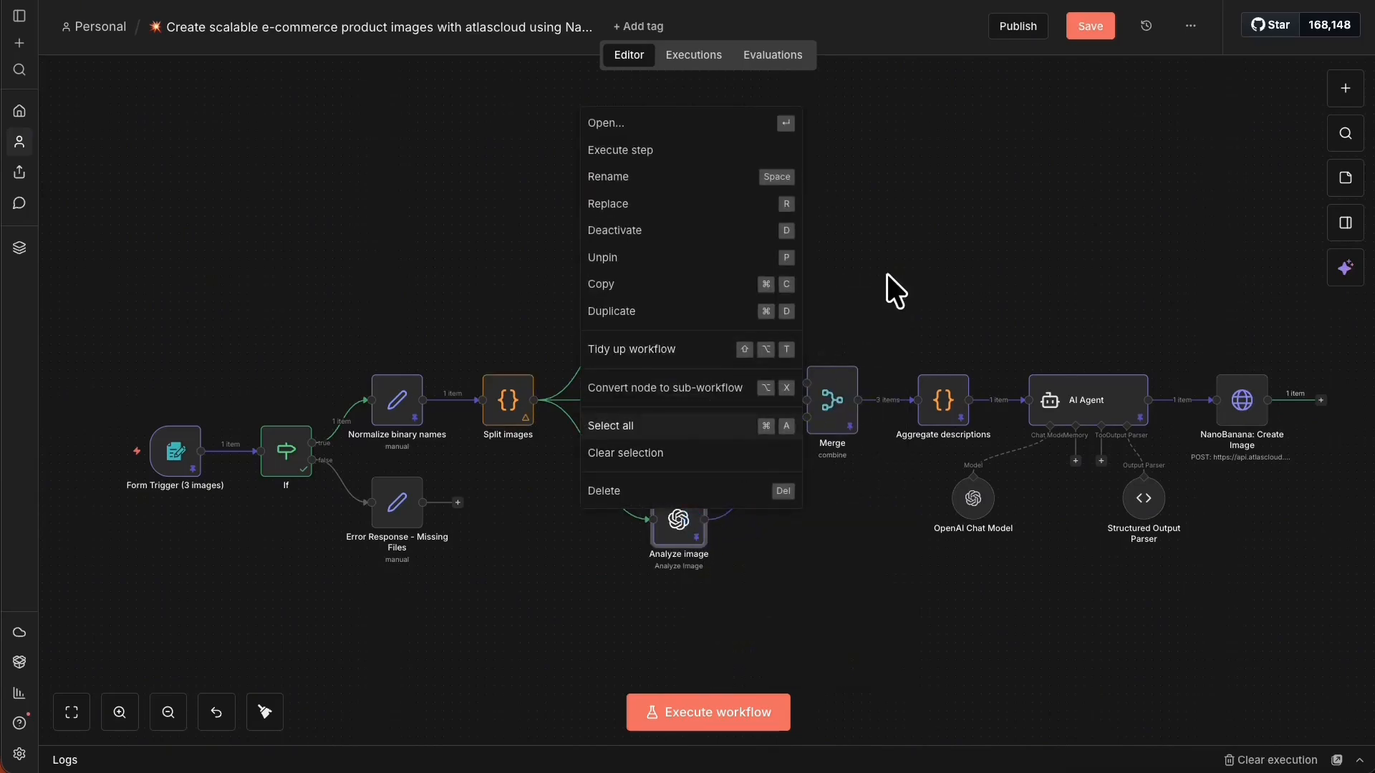
{"action": "left_click", "coordinate": [917, 231]}
{"action": "right_click", "coordinate": [697, 525]}
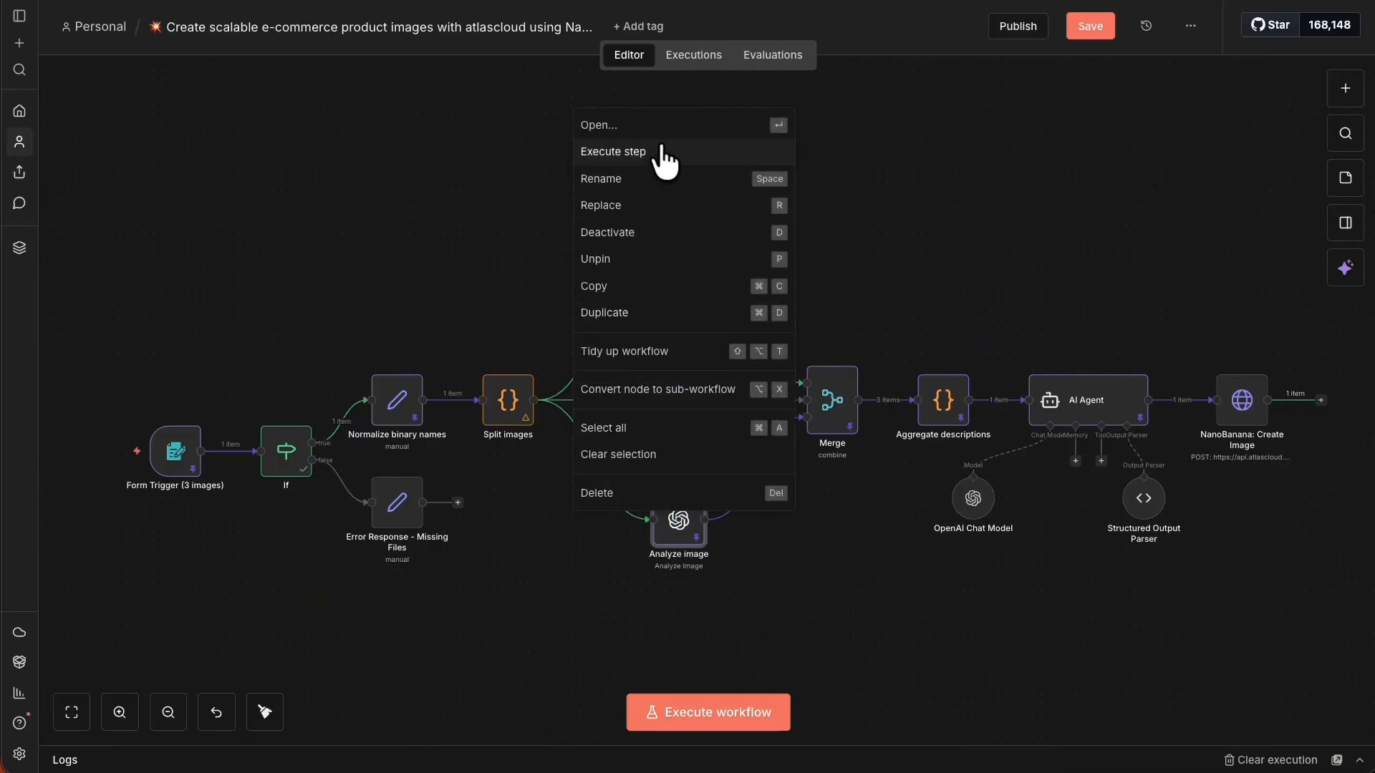
{"action": "left_click", "coordinate": [674, 259]}
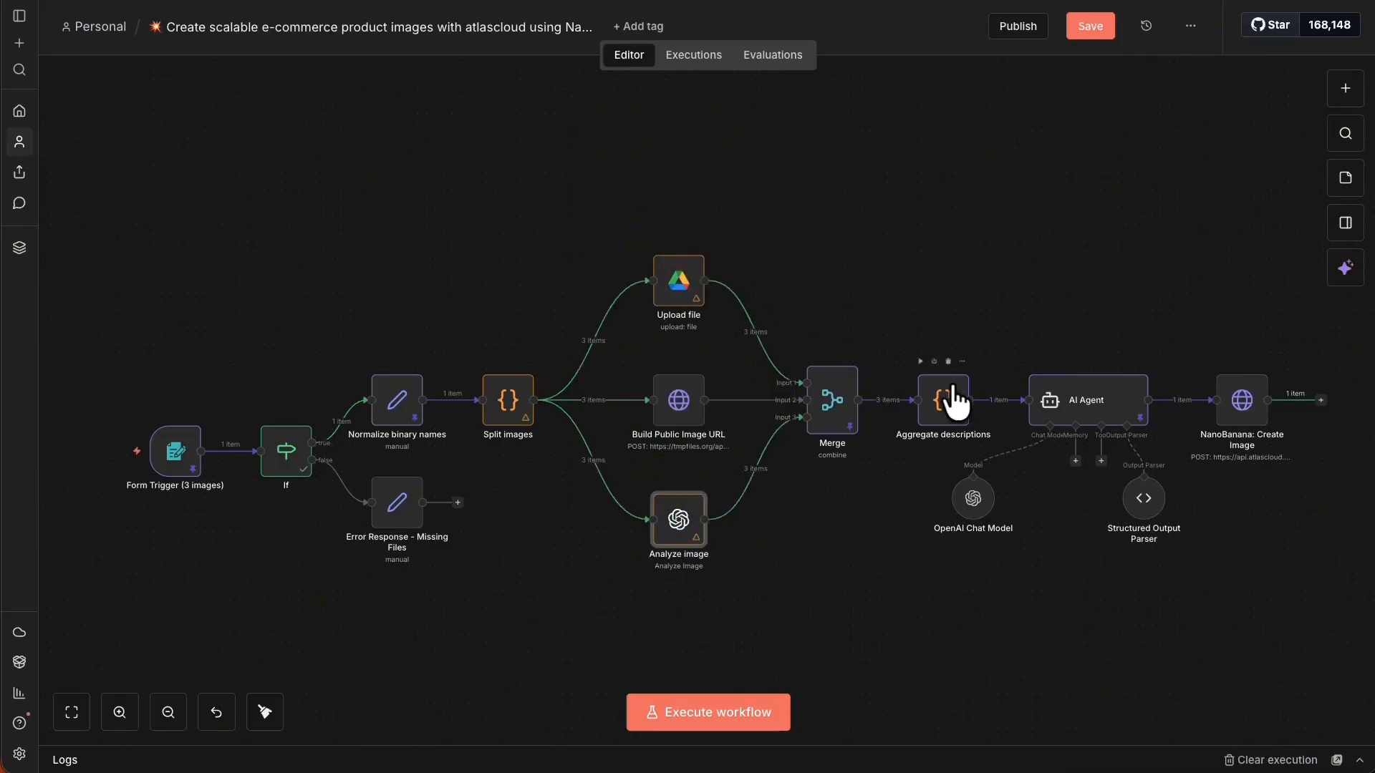
Unpin data on Merge, Aggregate descriptions and AI Agent, then save the workflow.
{"action": "right_click", "coordinate": [829, 407]}
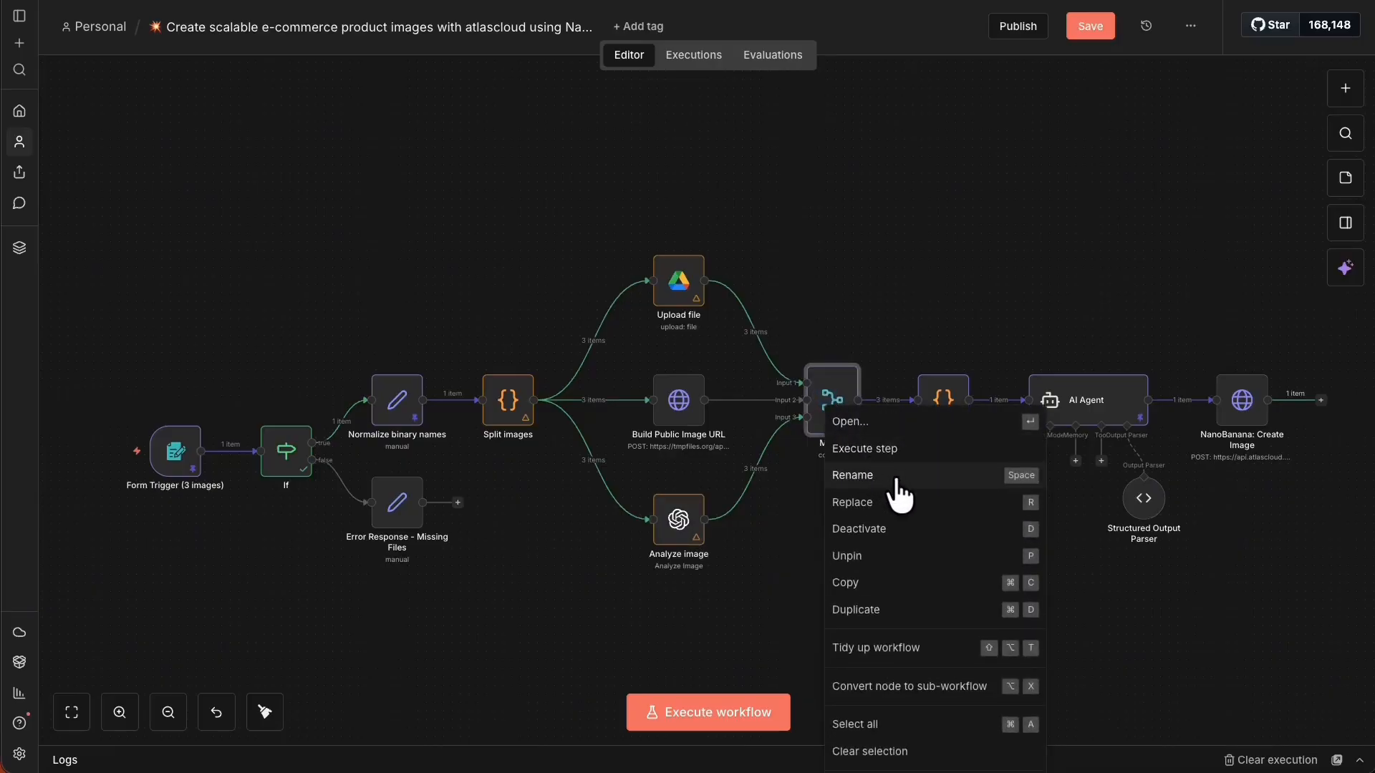
{"action": "left_click", "coordinate": [901, 559]}
{"action": "right_click", "coordinate": [939, 396]}
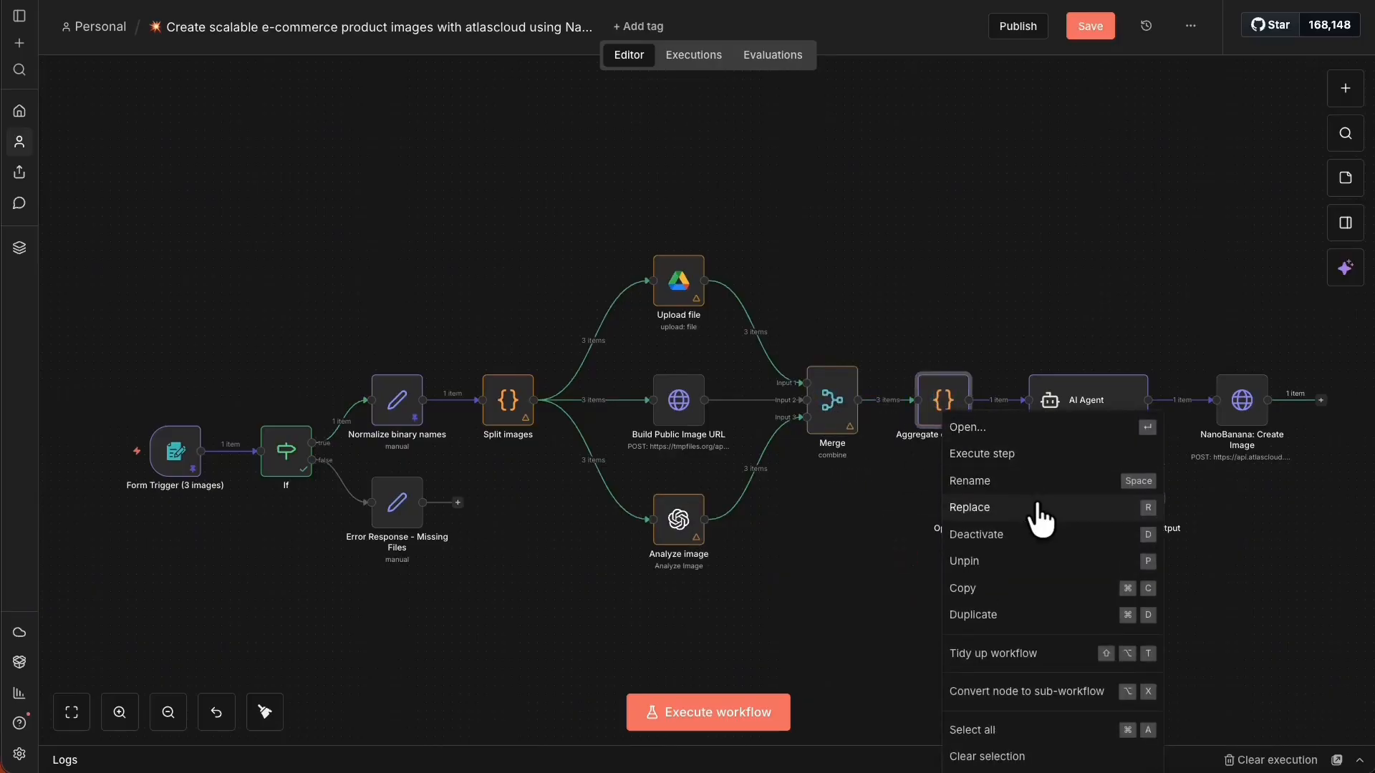
{"action": "left_click", "coordinate": [1000, 561]}
{"action": "right_click", "coordinate": [1109, 429]}
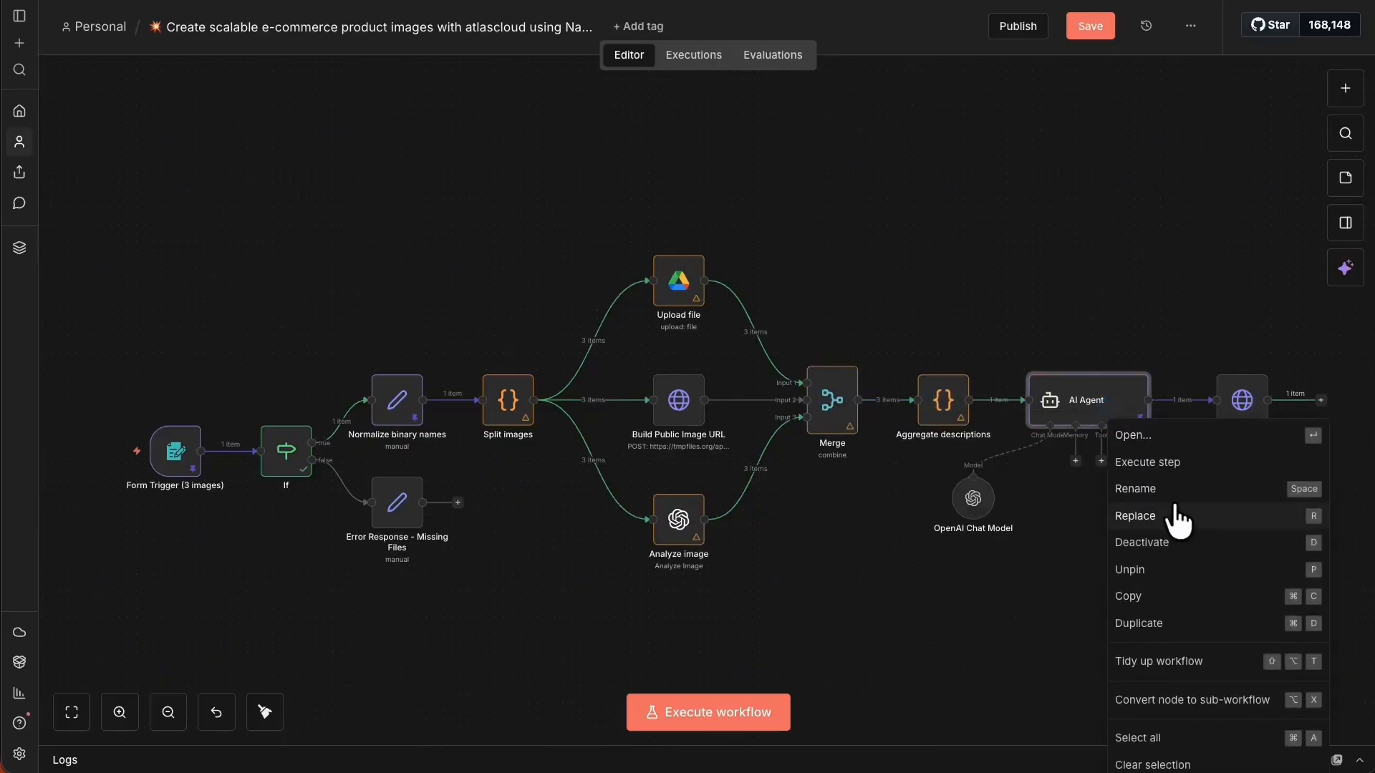
{"action": "left_click", "coordinate": [1189, 568]}
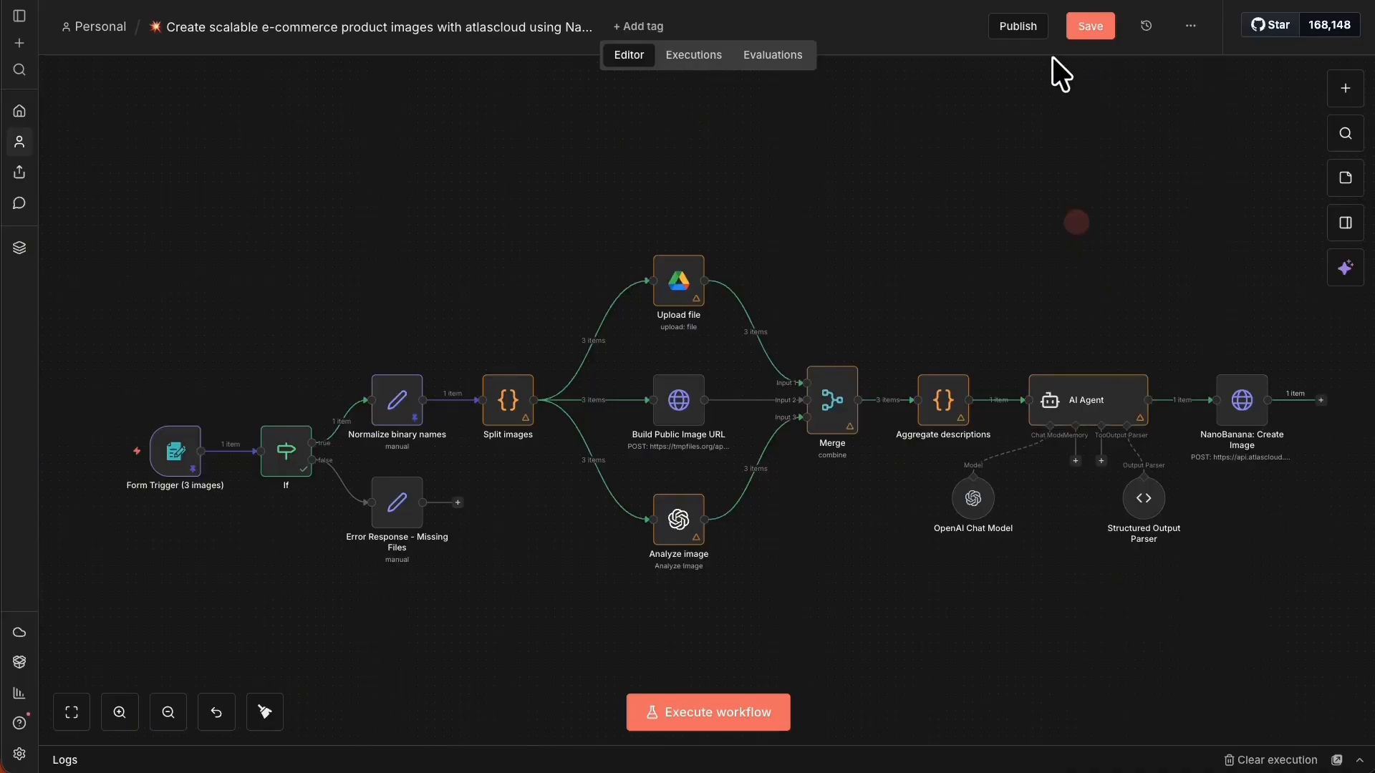
{"action": "left_click", "coordinate": [1090, 28]}
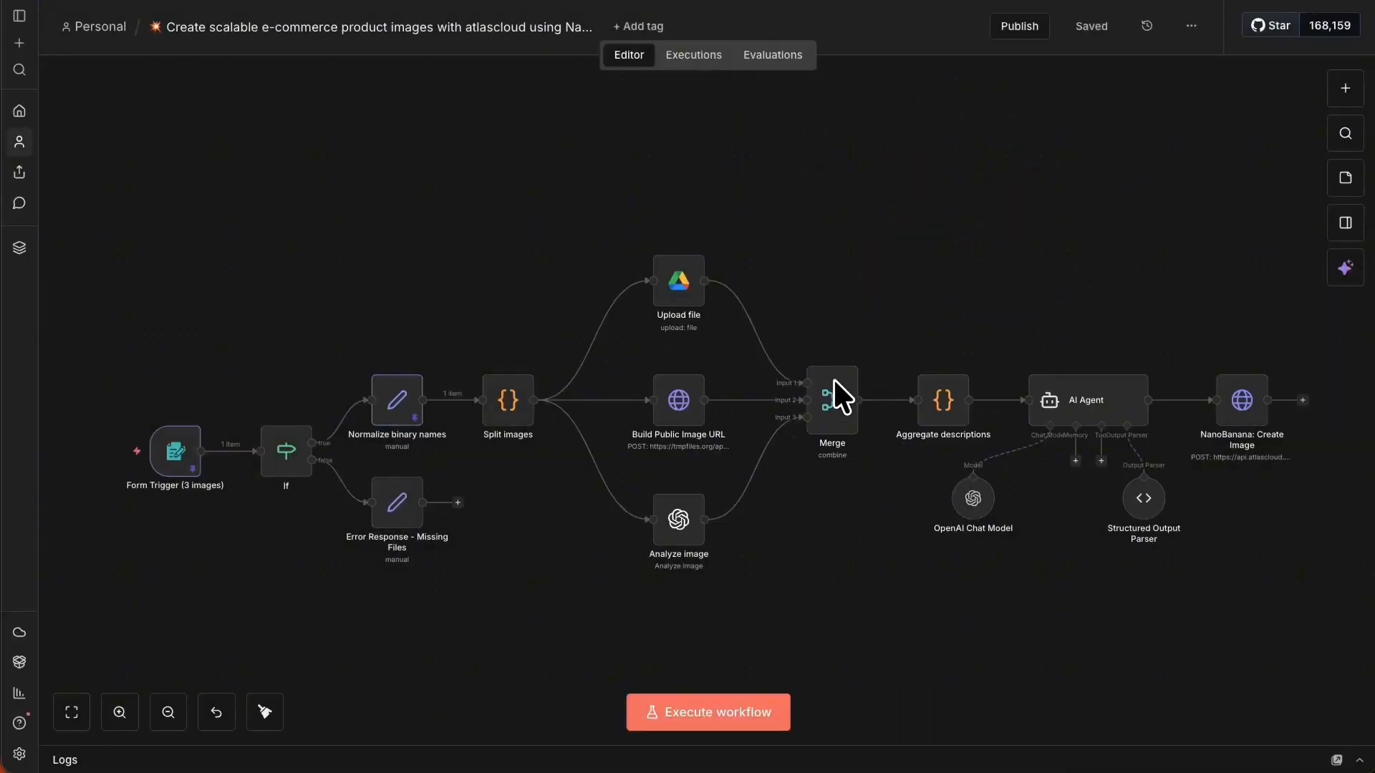
Execute the workflow up to the Merge node so Upload file, Build Public Image URL and Analyze image run.
{"action": "right_click", "coordinate": [834, 409]}
{"action": "right_click", "coordinate": [849, 380]}
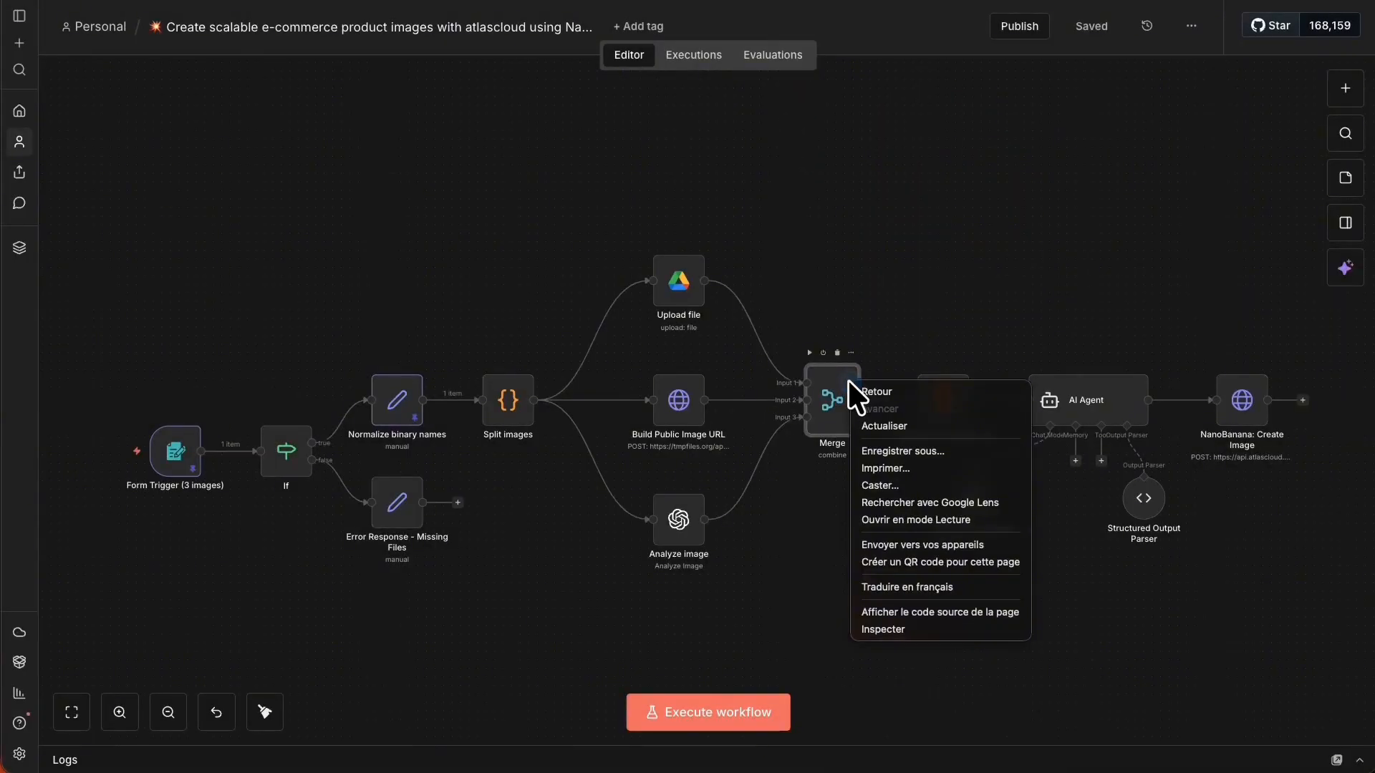
{"action": "right_click", "coordinate": [821, 415]}
{"action": "left_click", "coordinate": [893, 467]}
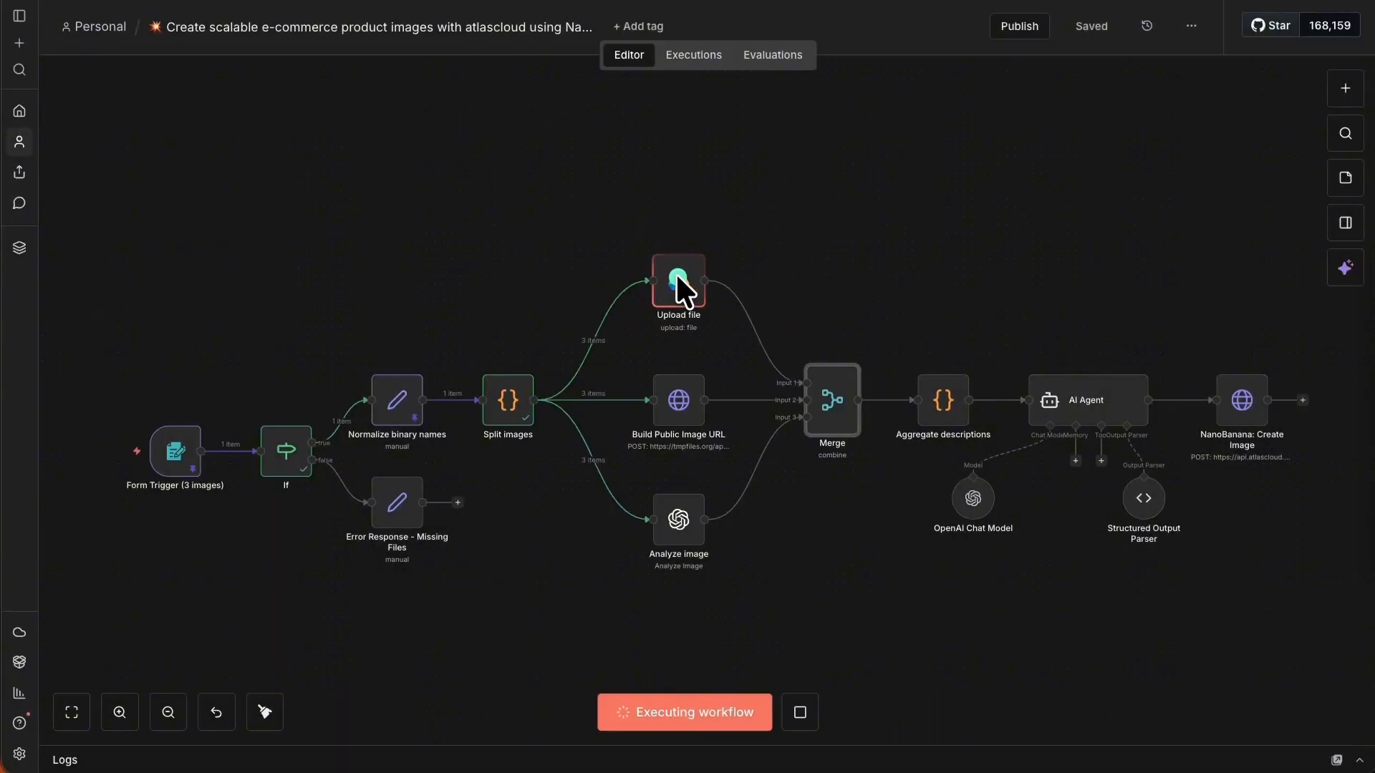
Zoom in on the canvas, dismiss the Merge node's Rename dialog, and bring back Merge's actions menu.
{"action": "left_click", "coordinate": [120, 711]}
{"action": "left_click", "coordinate": [122, 709]}
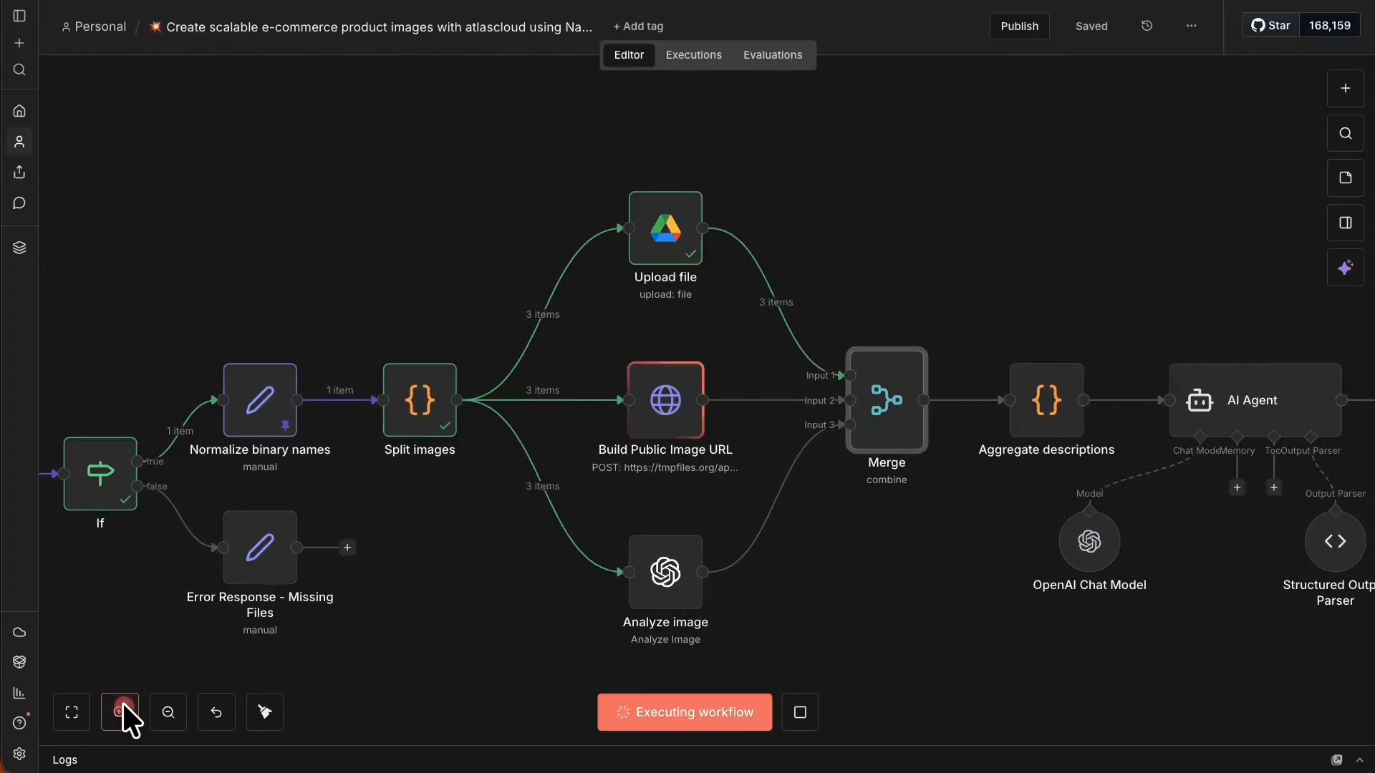
{"action": "key", "text": "F2"}
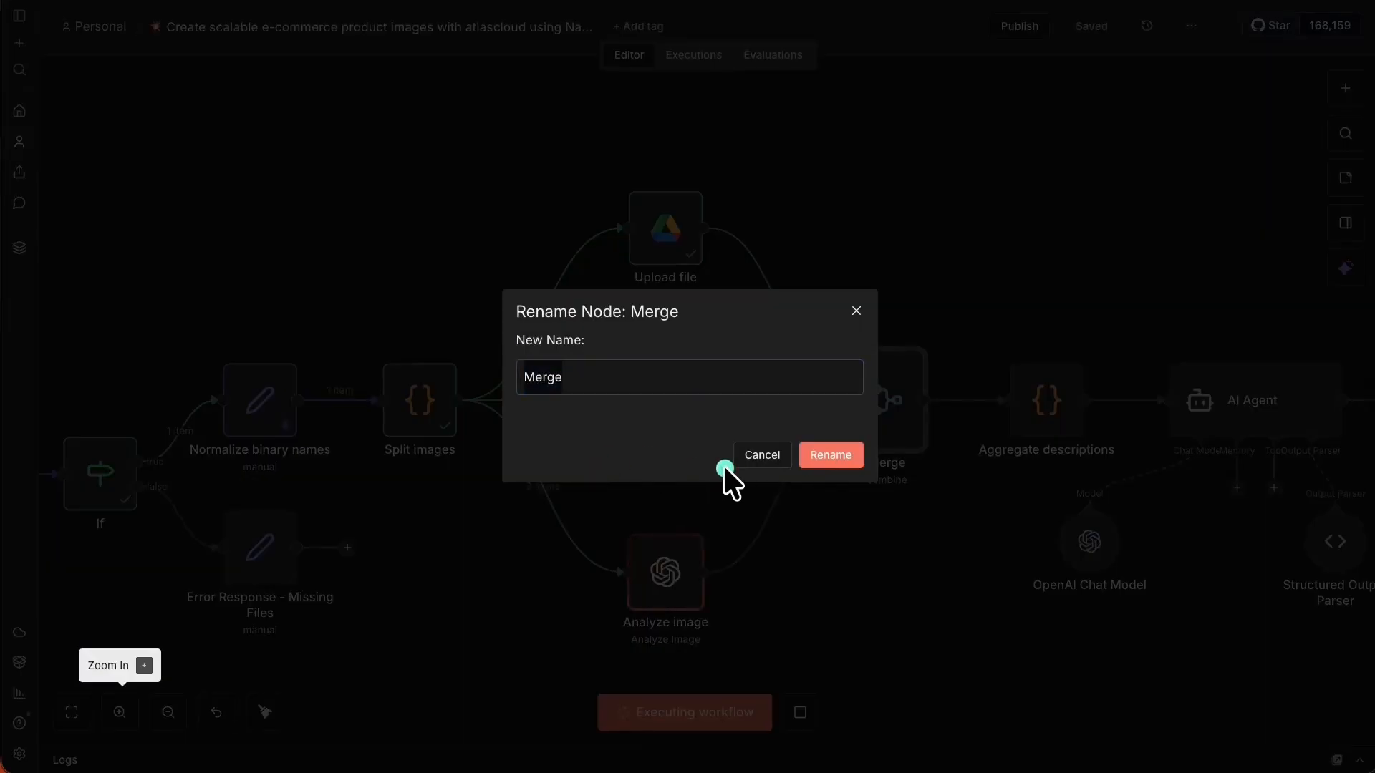
{"action": "left_click", "coordinate": [774, 458]}
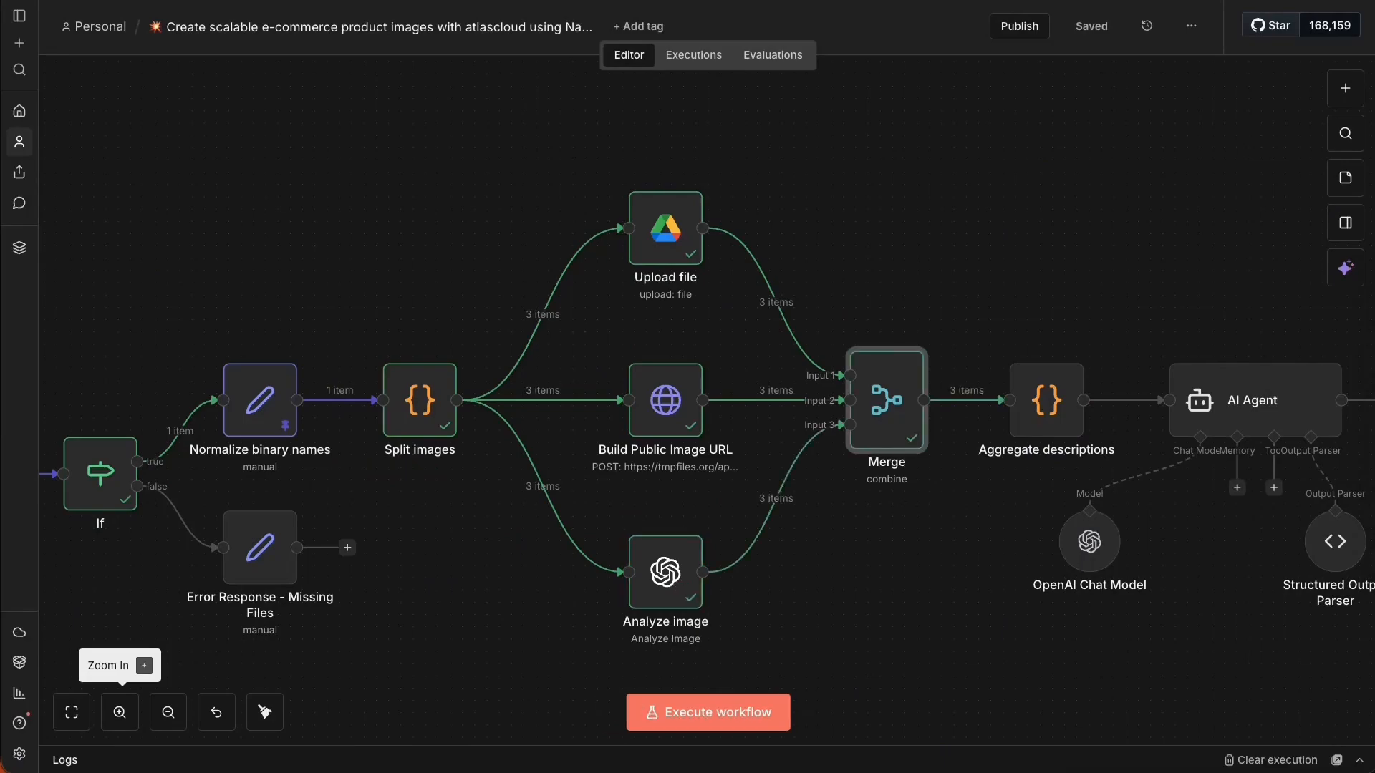
{"action": "right_click", "coordinate": [859, 404]}
{"action": "right_click", "coordinate": [897, 387]}
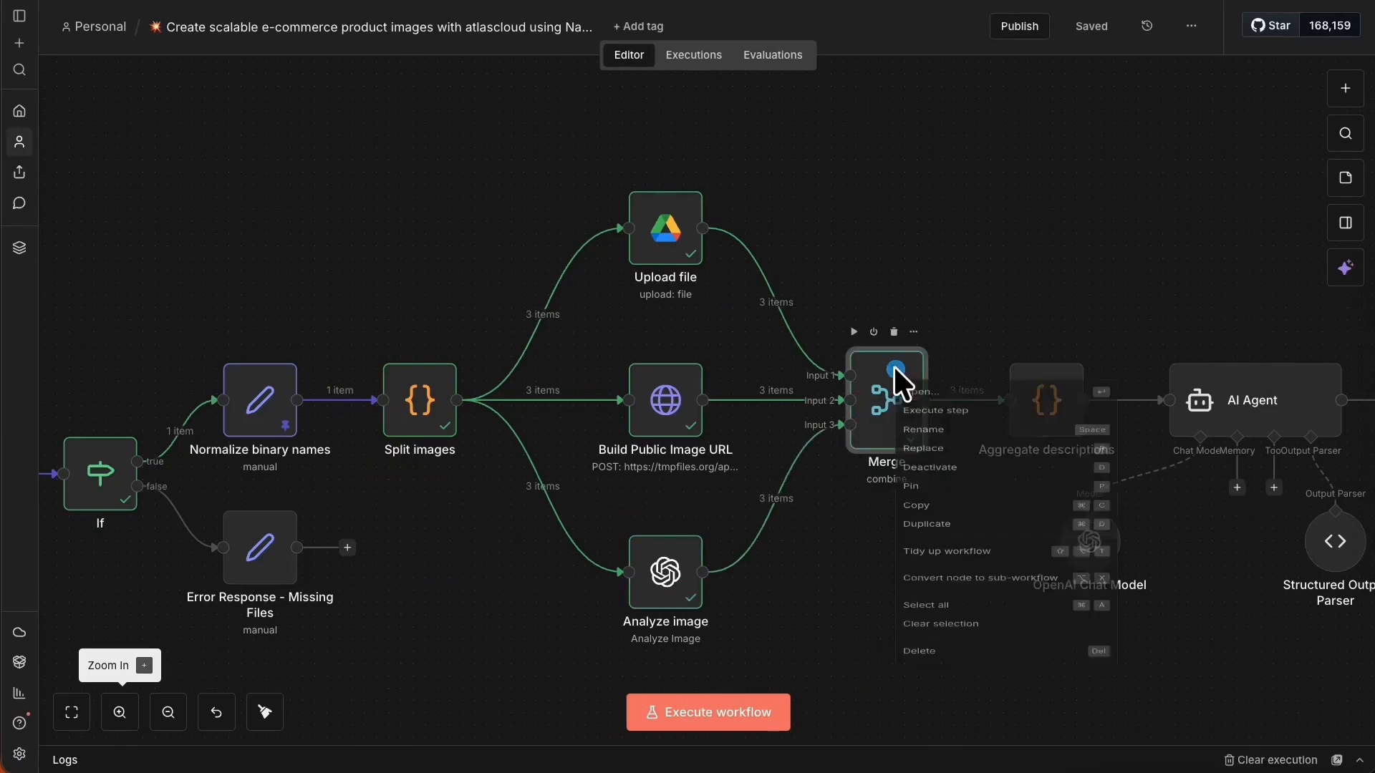
{"action": "left_click", "coordinate": [919, 390]}
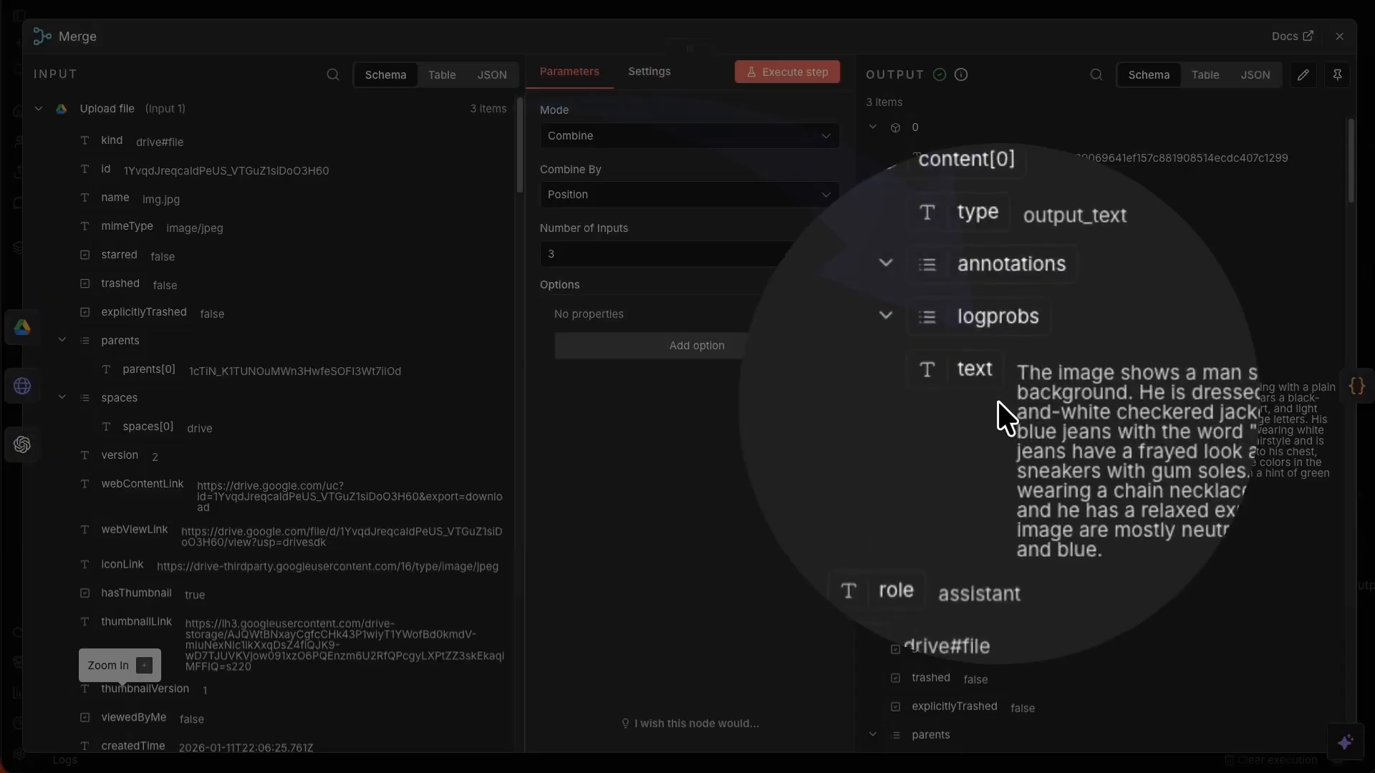
{"action": "scroll", "coordinate": [914, 523], "scroll_direction": "down", "scroll_amount": 5}
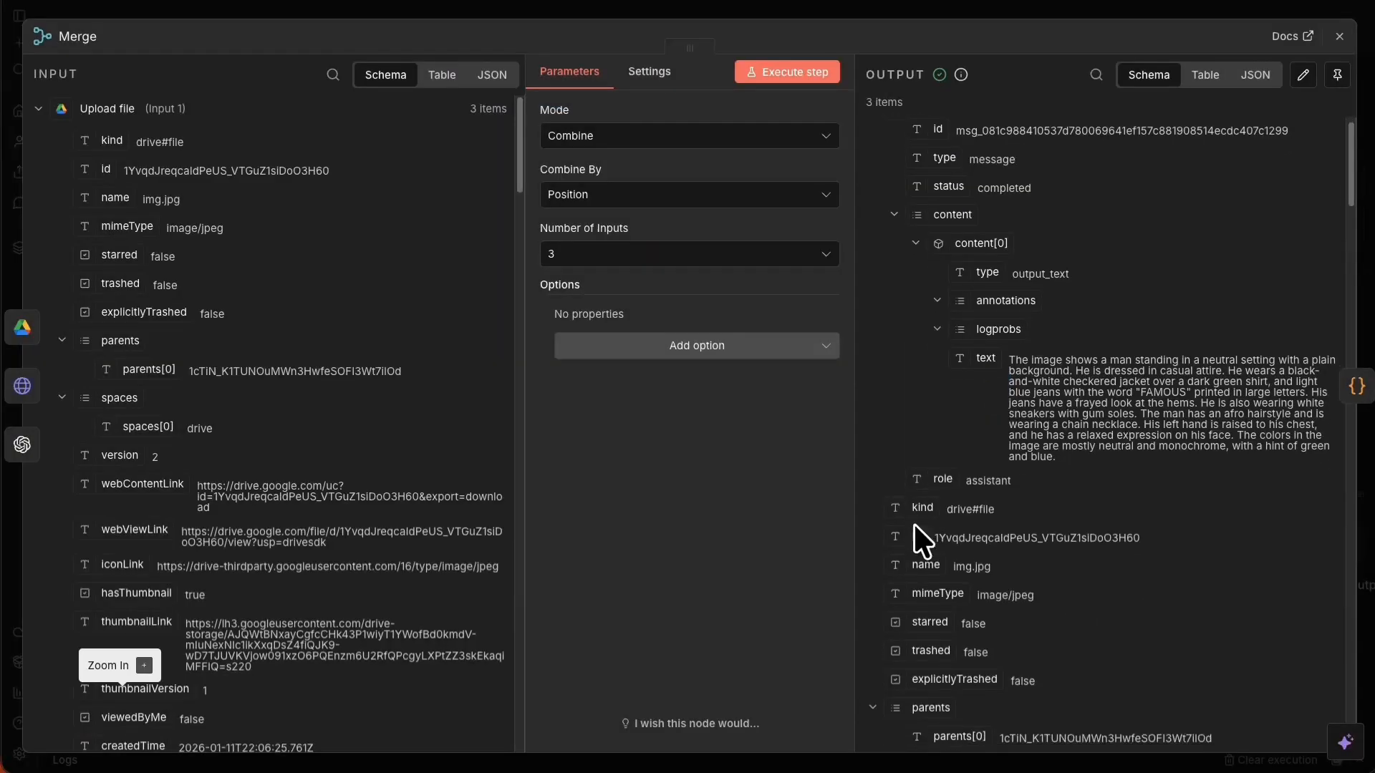
{"action": "scroll", "coordinate": [939, 614], "scroll_direction": "down", "scroll_amount": 3}
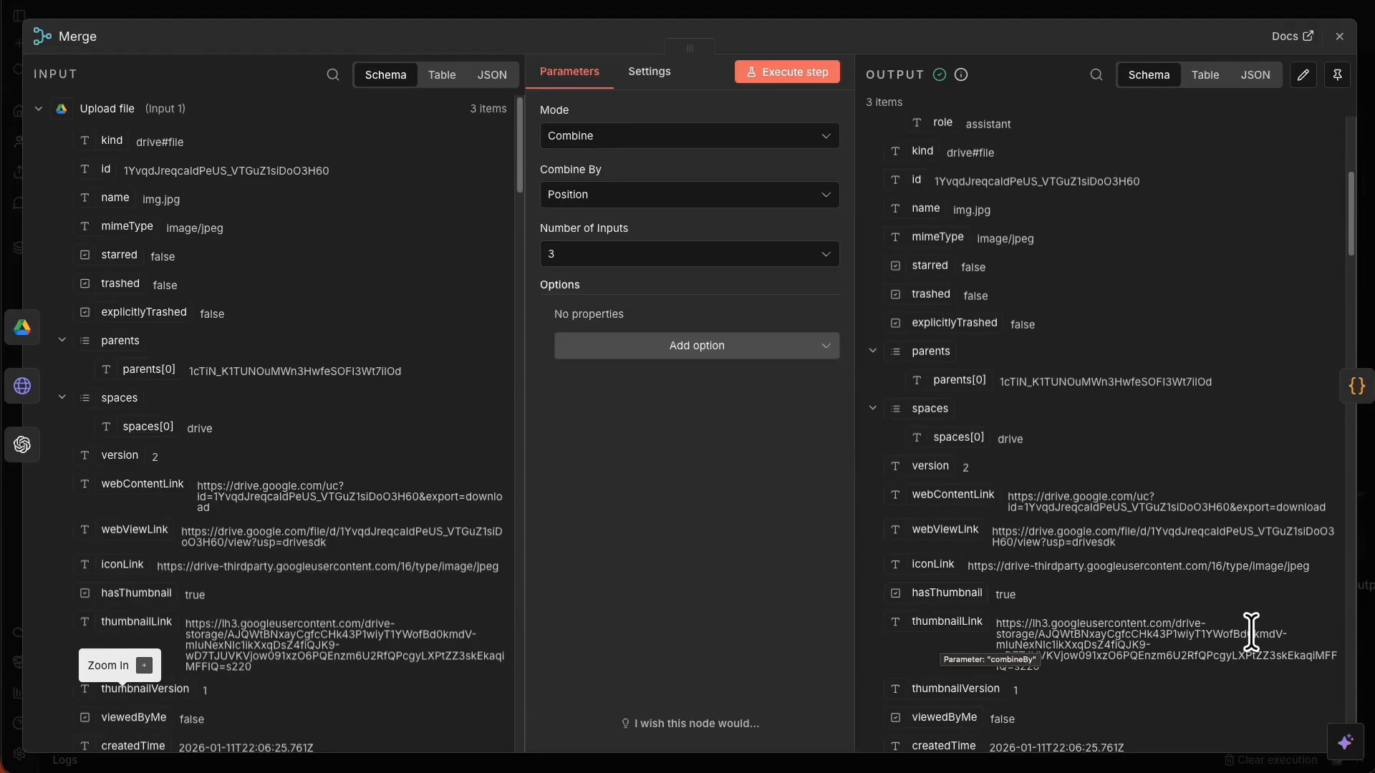
{"action": "scroll", "coordinate": [1252, 628], "scroll_direction": "down", "scroll_amount": 1}
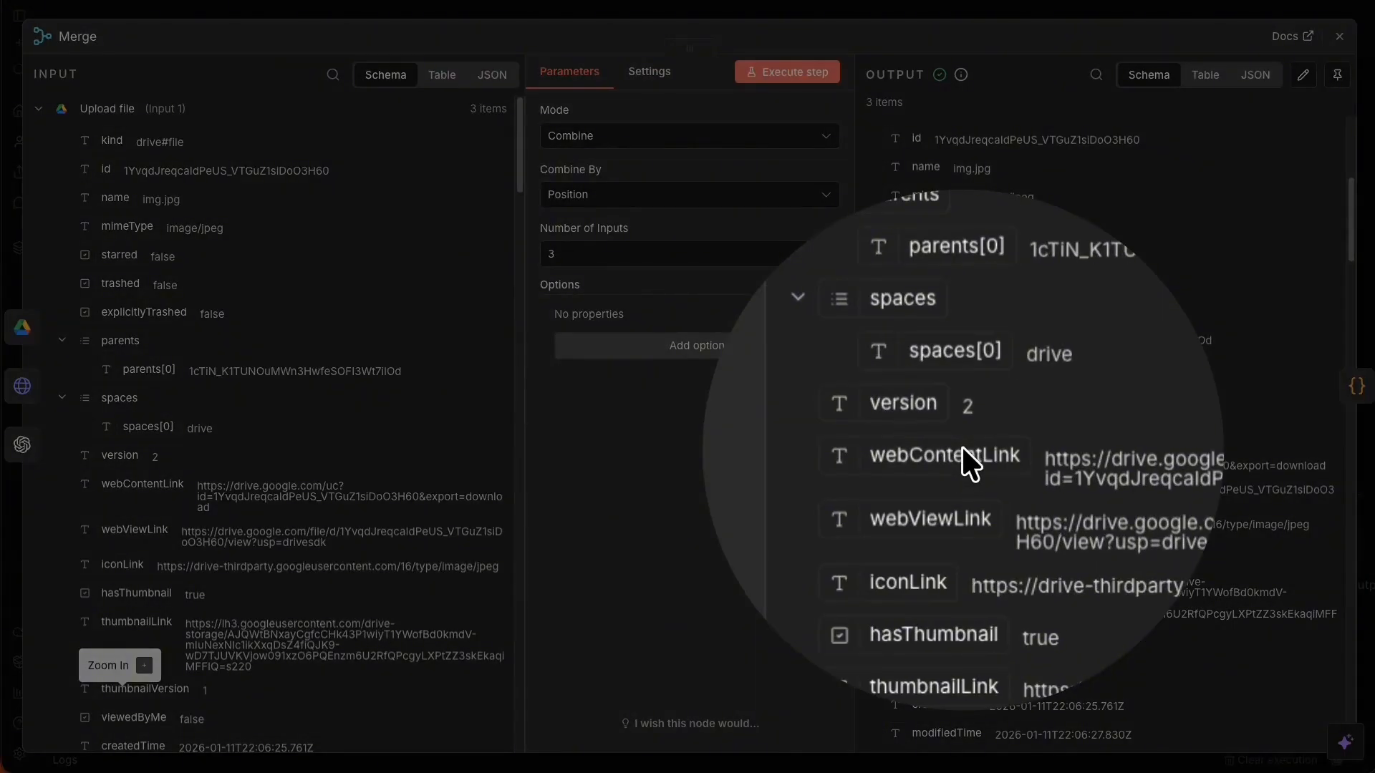
{"action": "scroll", "coordinate": [964, 453], "scroll_direction": "down", "scroll_amount": 10}
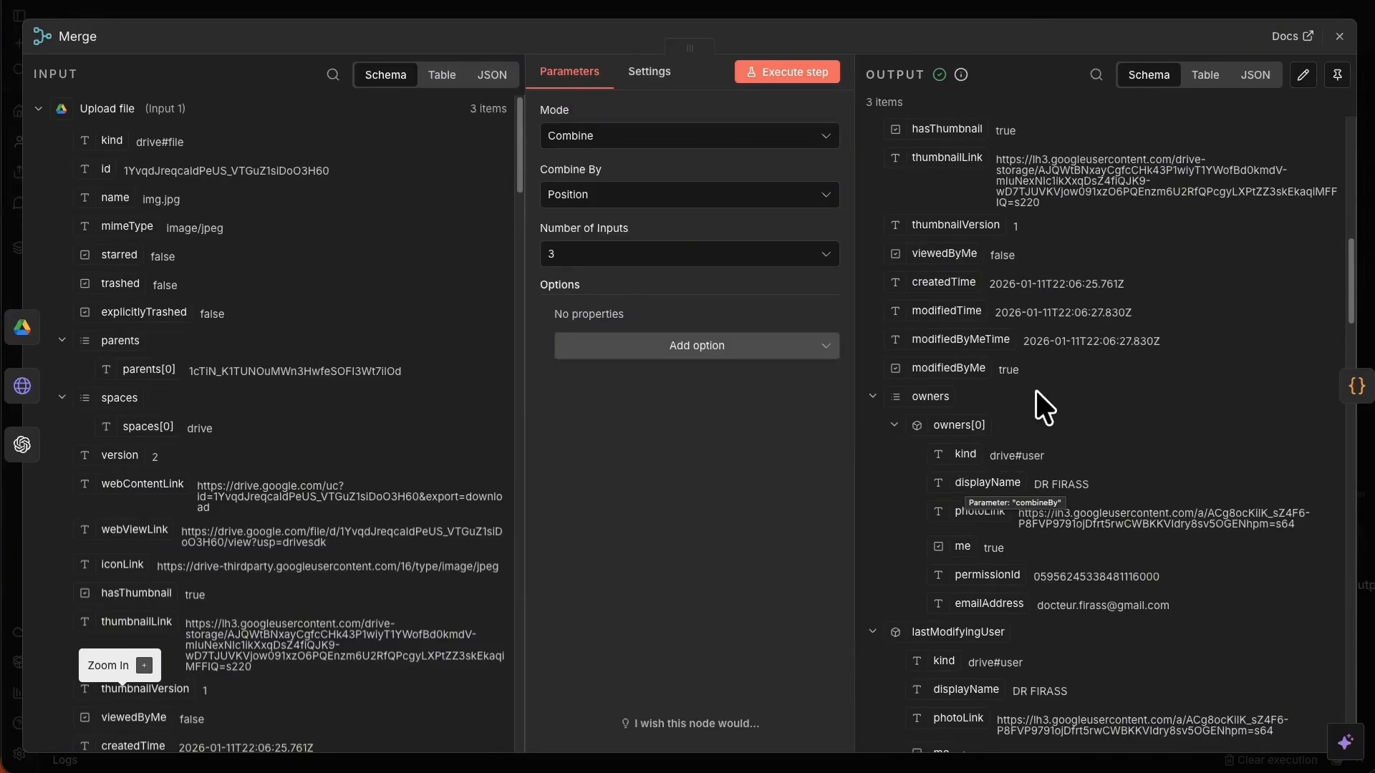
{"action": "scroll", "coordinate": [1097, 553], "scroll_direction": "down", "scroll_amount": 12}
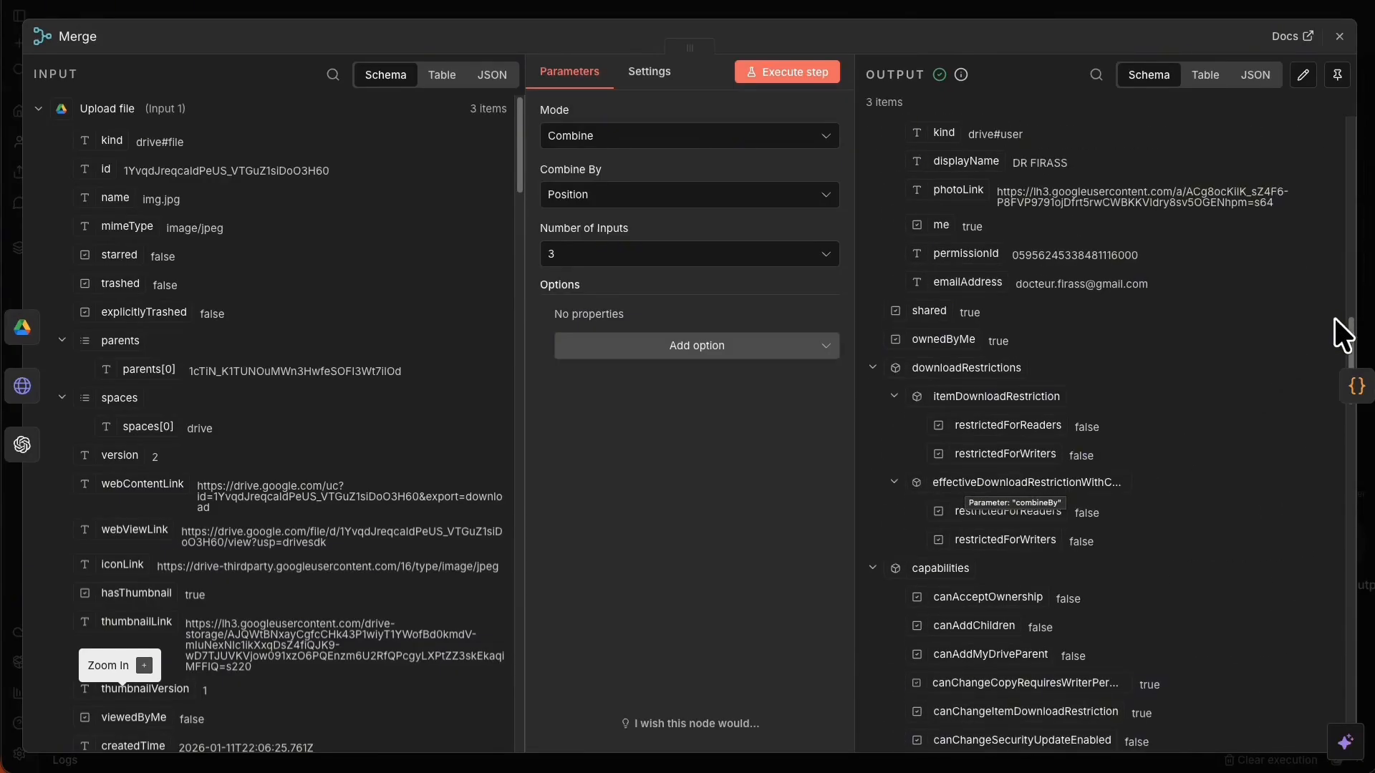
{"action": "left_click_drag", "start_coordinate": [1350, 342], "coordinate": [1354, 665]}
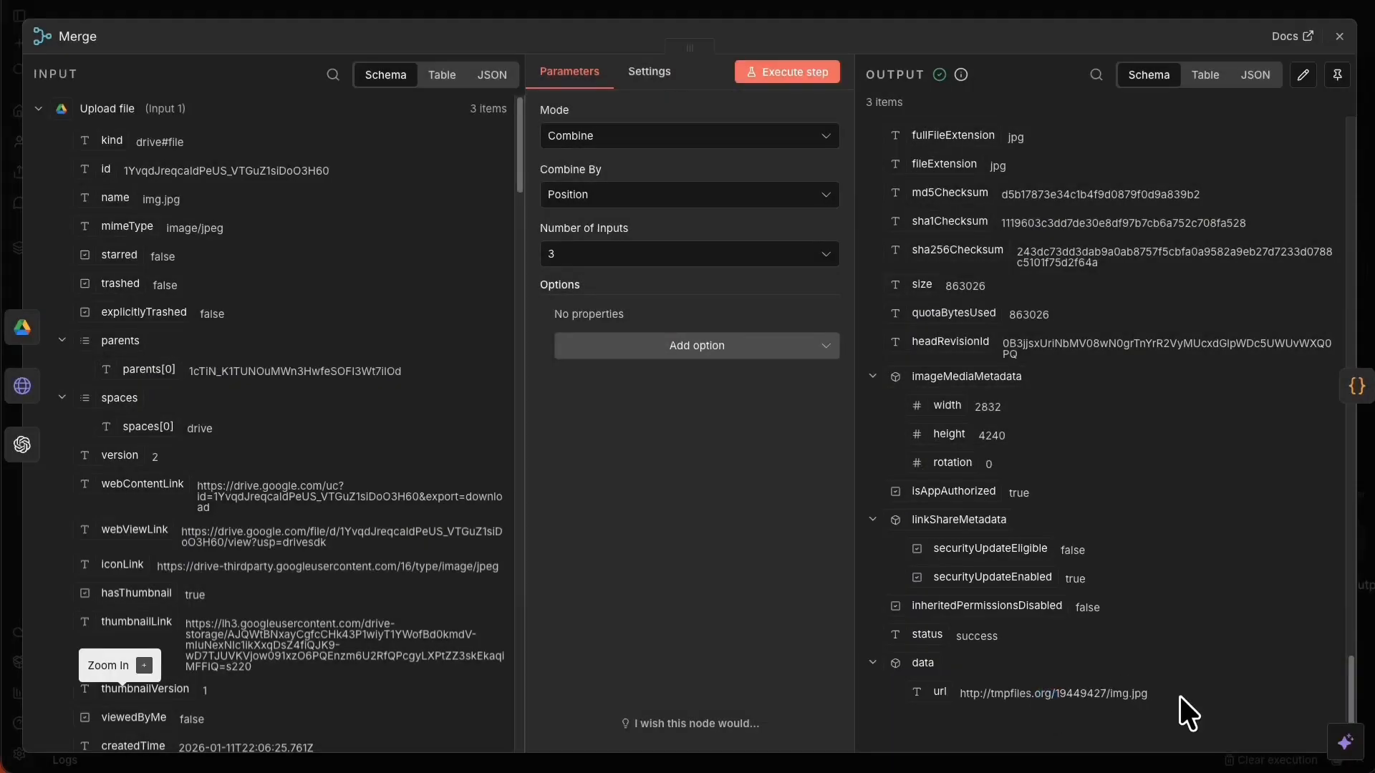
{"action": "left_click_drag", "start_coordinate": [1150, 694], "coordinate": [962, 694]}
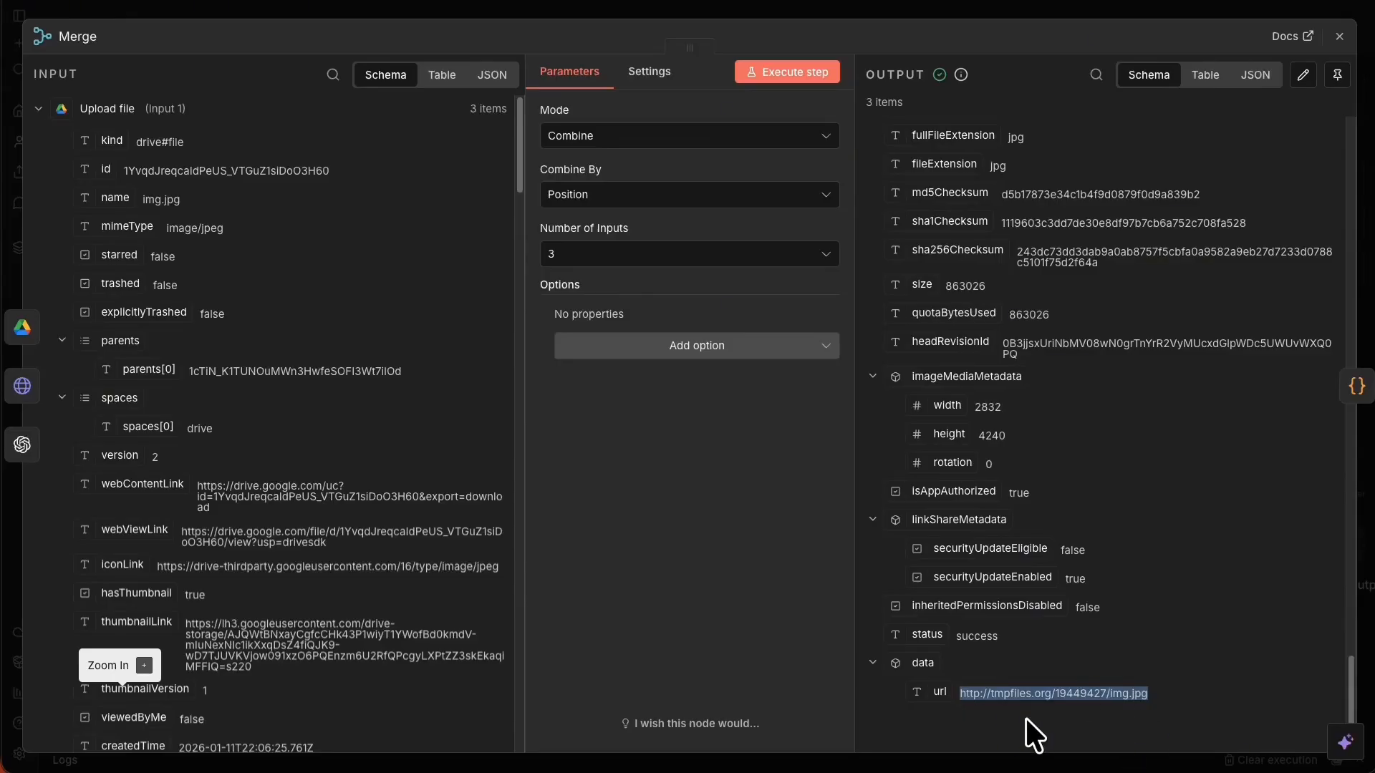
{"action": "key", "text": "ctrl+z"}
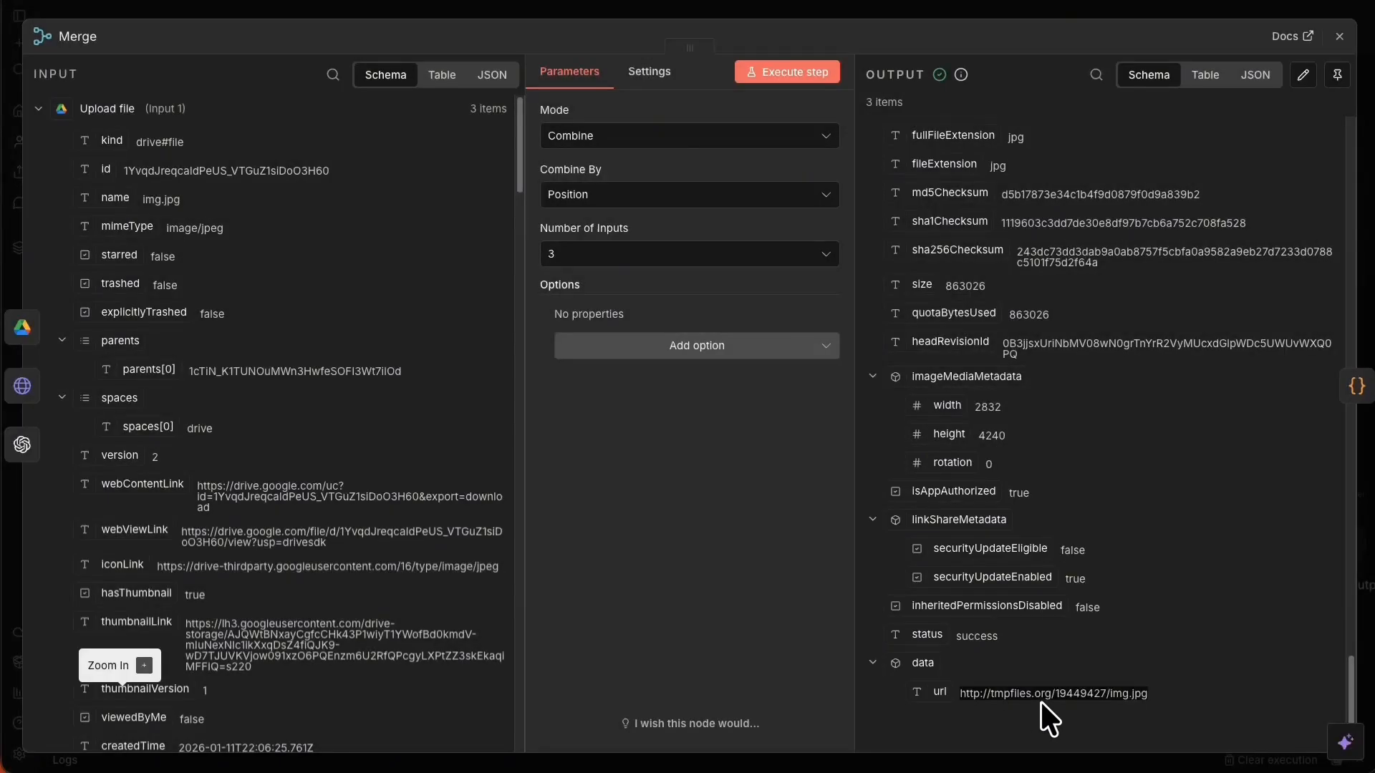
{"action": "key", "text": "ctrl+z"}
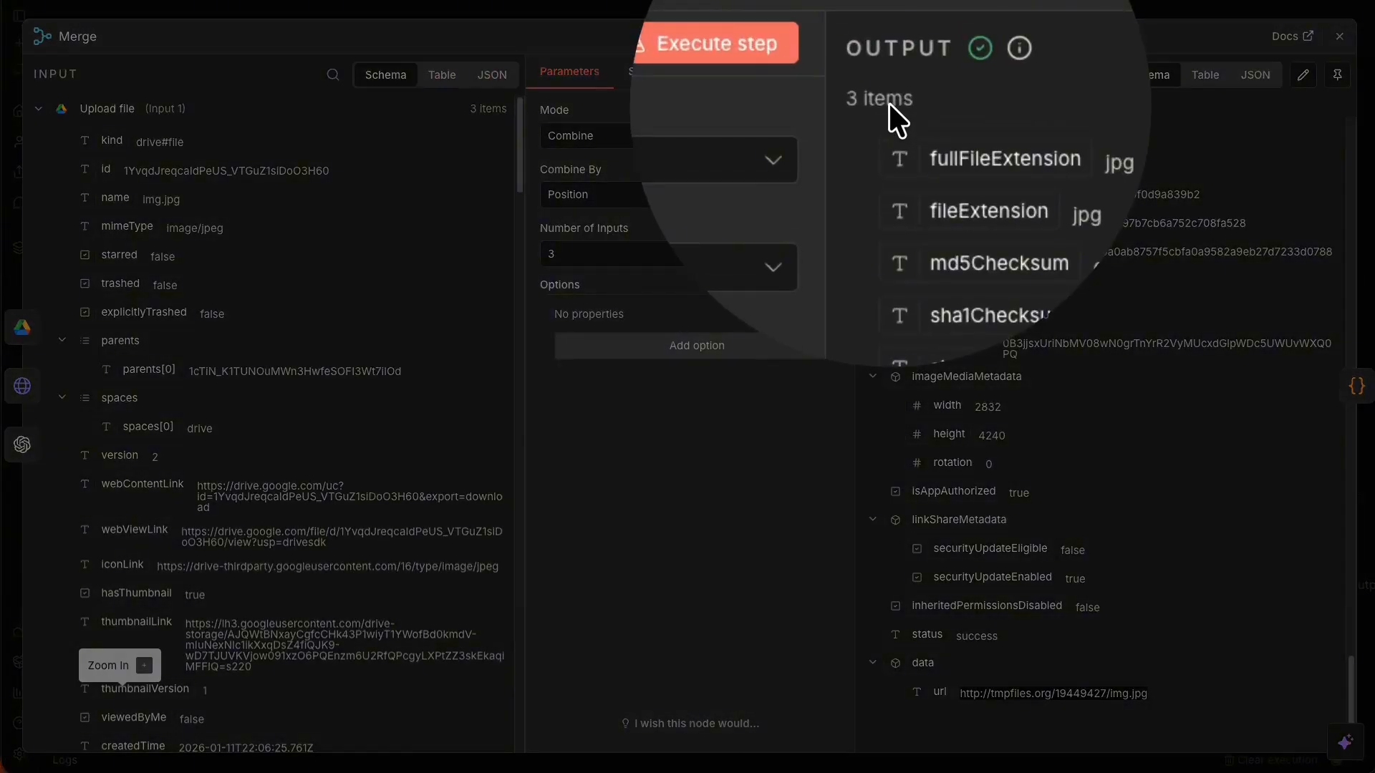
{"action": "key", "text": "Escape"}
{"action": "left_click", "coordinate": [1195, 5]}
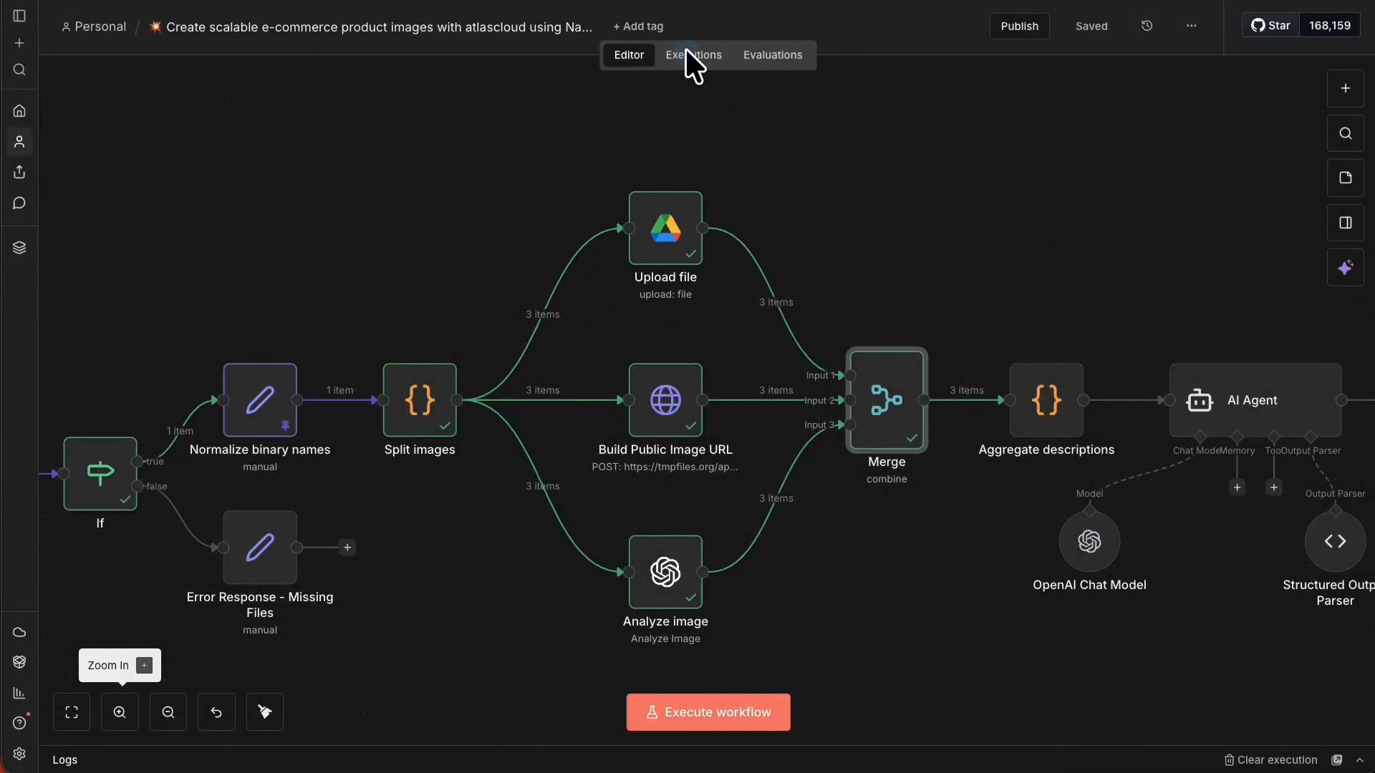
Review past executions, then open the Aggregate descriptions node and expand its JavaScript code full-size.
{"action": "left_click", "coordinate": [685, 56]}
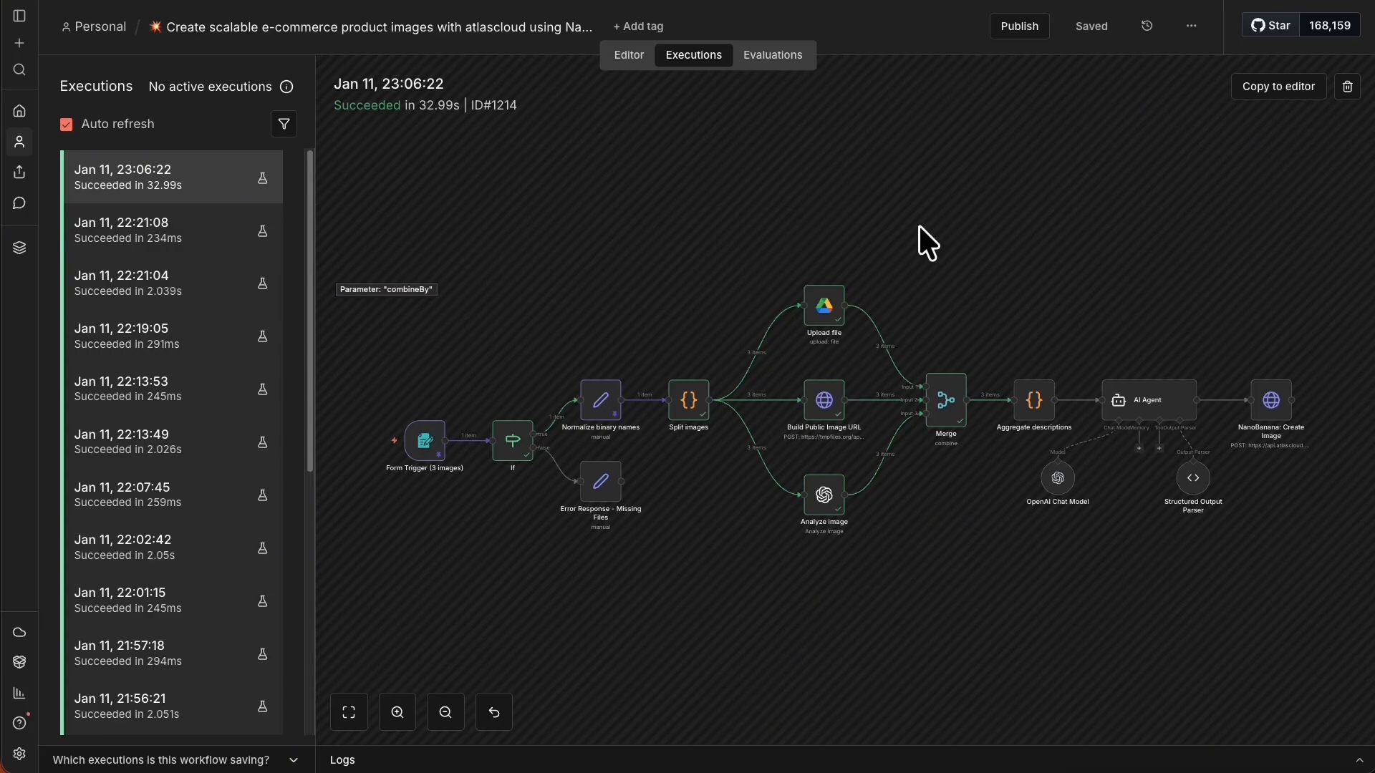
{"action": "left_click", "coordinate": [628, 57]}
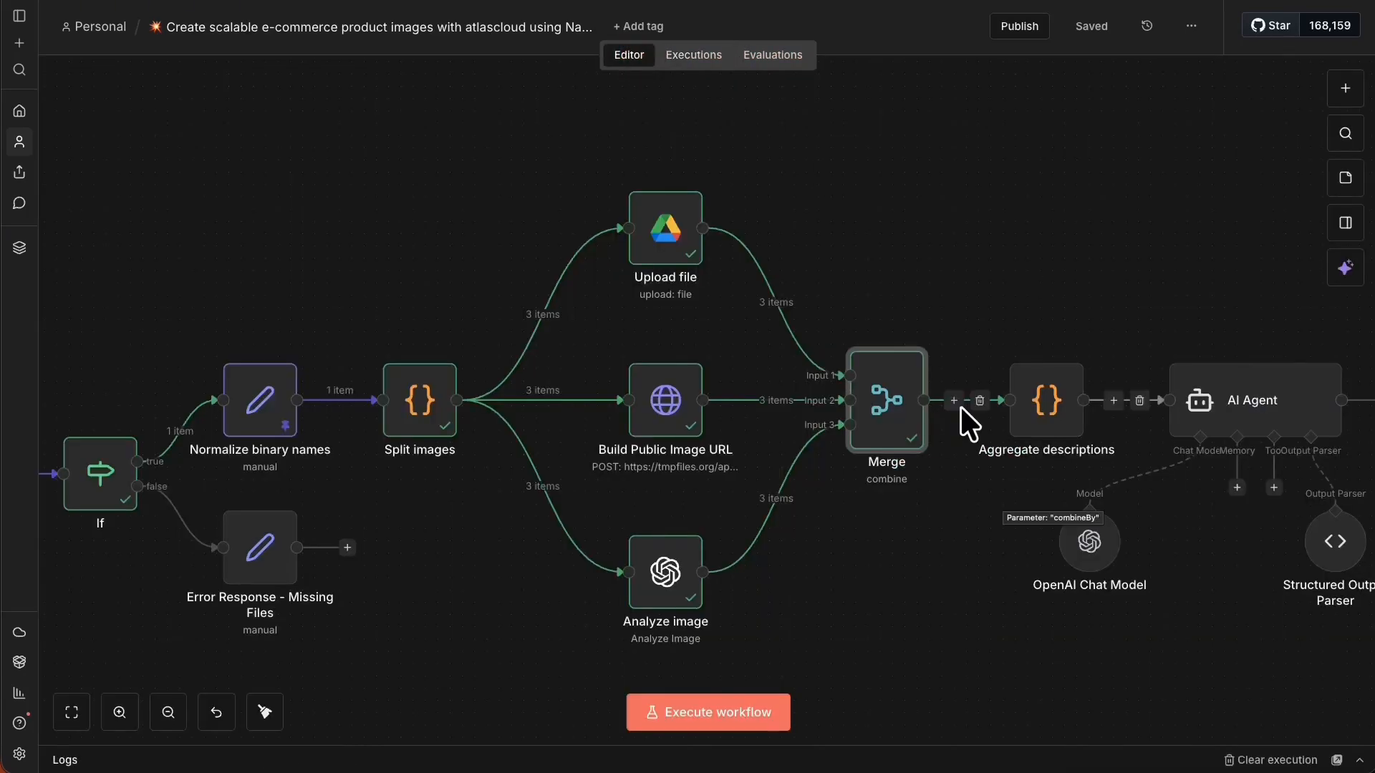
{"action": "right_click", "coordinate": [1064, 381]}
{"action": "left_click", "coordinate": [1094, 407]}
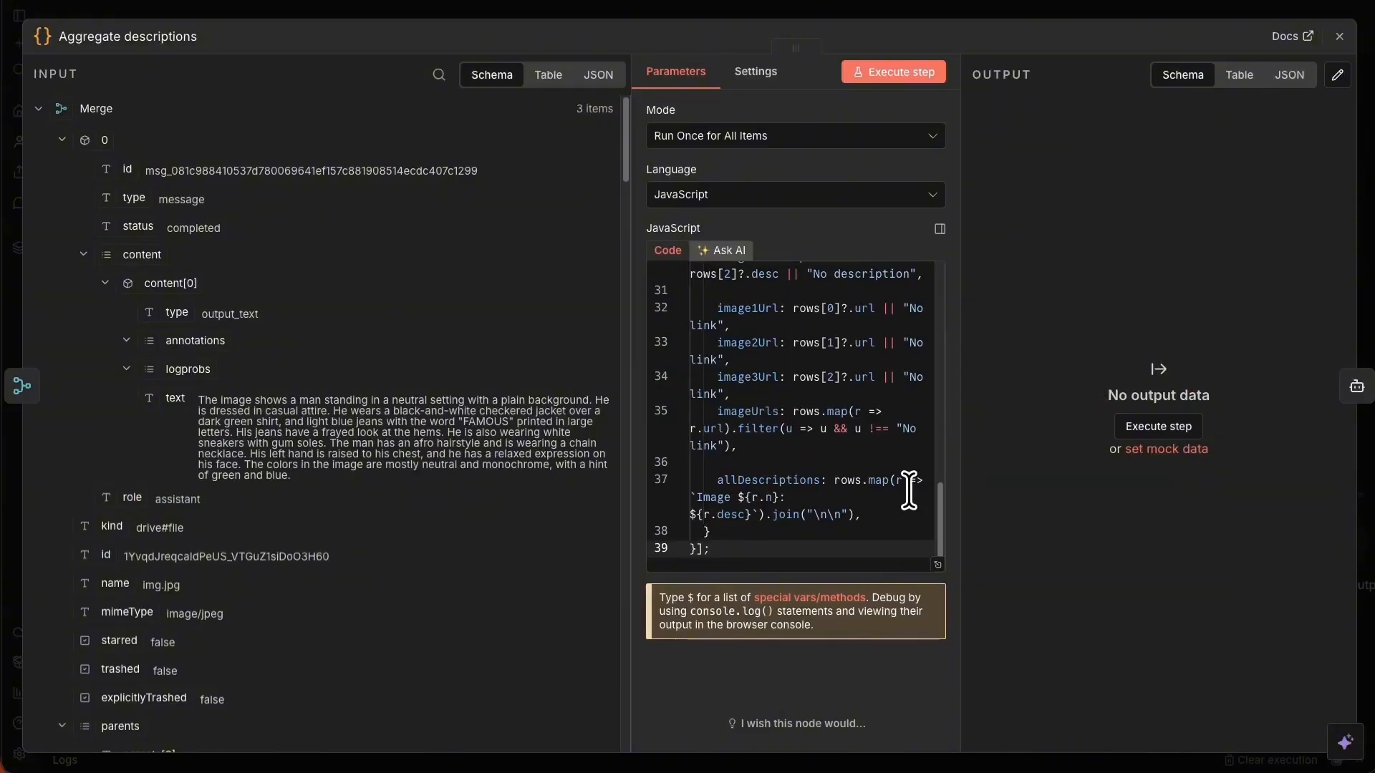
{"action": "left_click", "coordinate": [938, 562]}
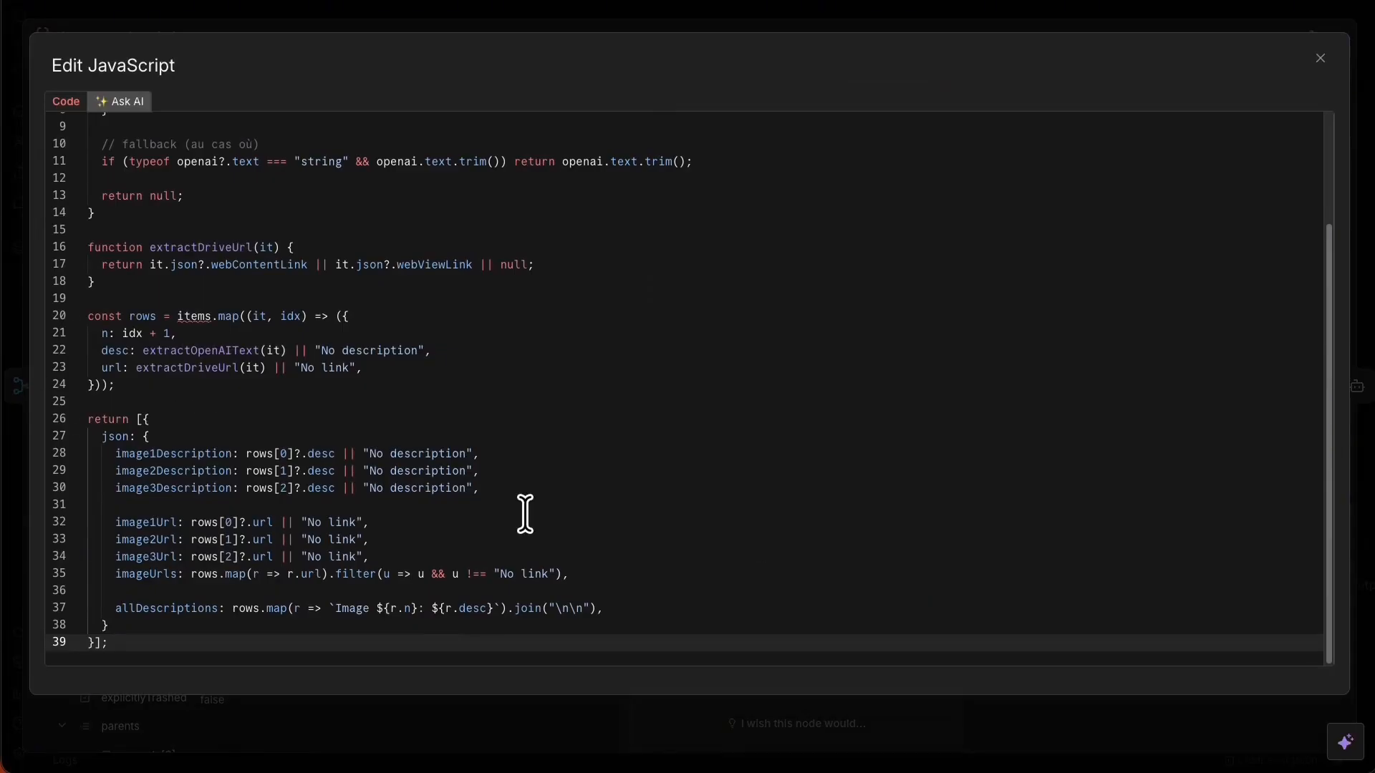
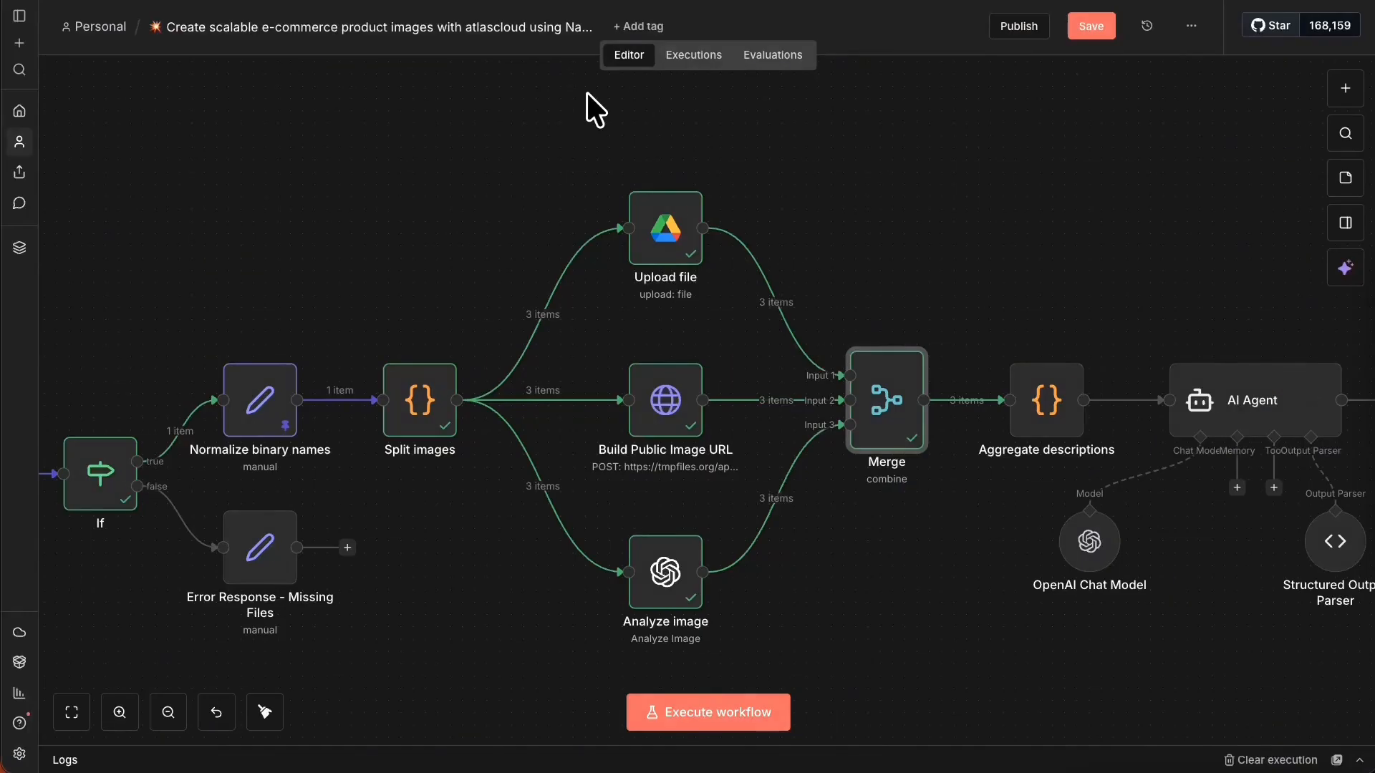
Open the Aggregate descriptions node and copy the updated aggregation script from the notes.
{"action": "right_click", "coordinate": [1051, 398]}
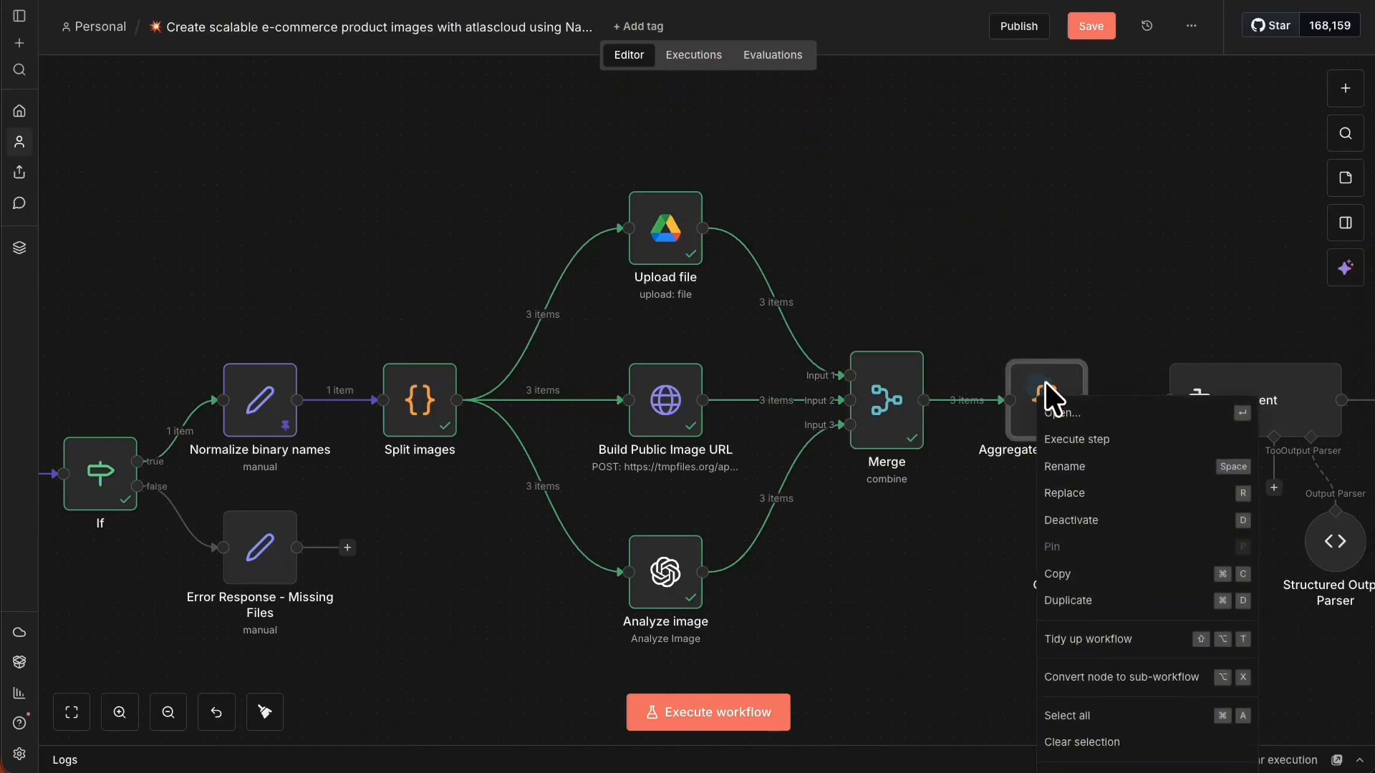
{"action": "left_click", "coordinate": [1077, 406]}
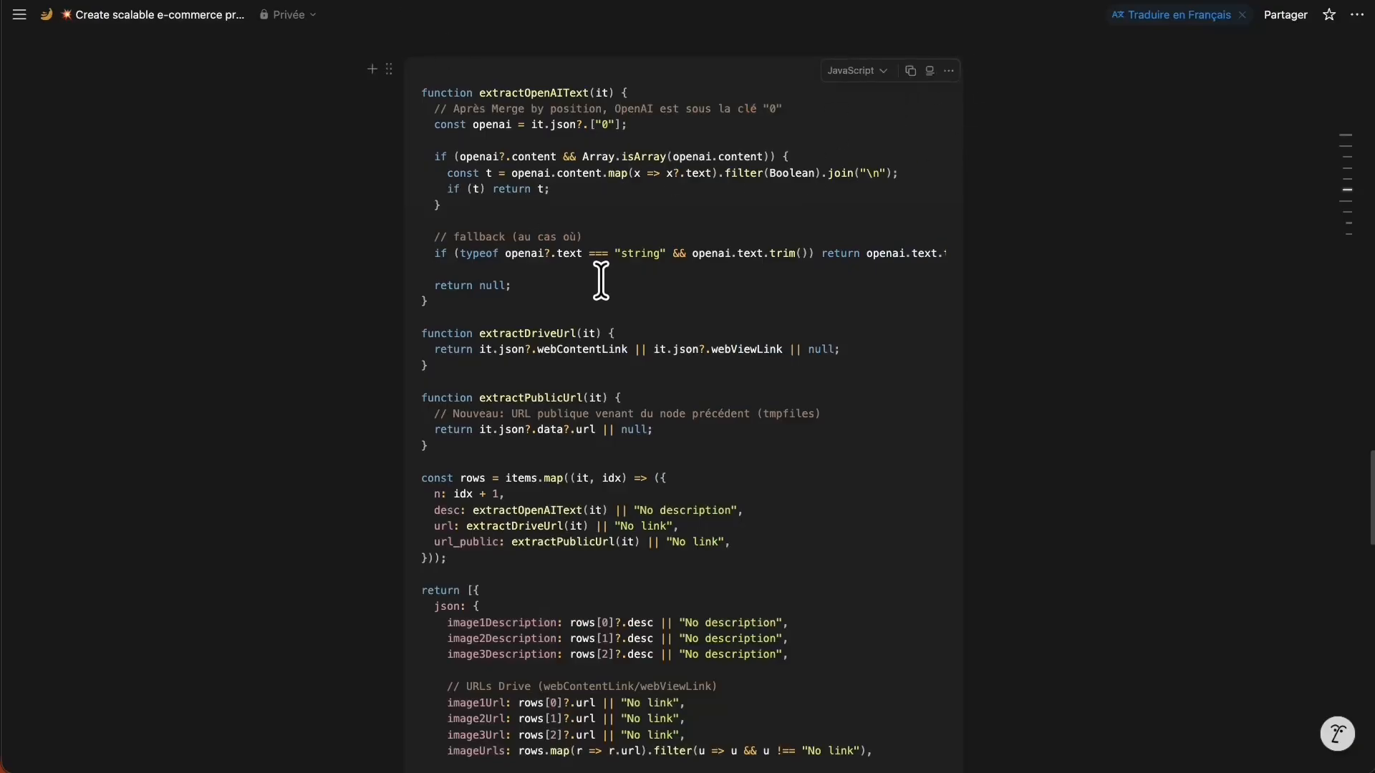
{"action": "scroll", "coordinate": [878, 473], "scroll_direction": "down", "scroll_amount": 1}
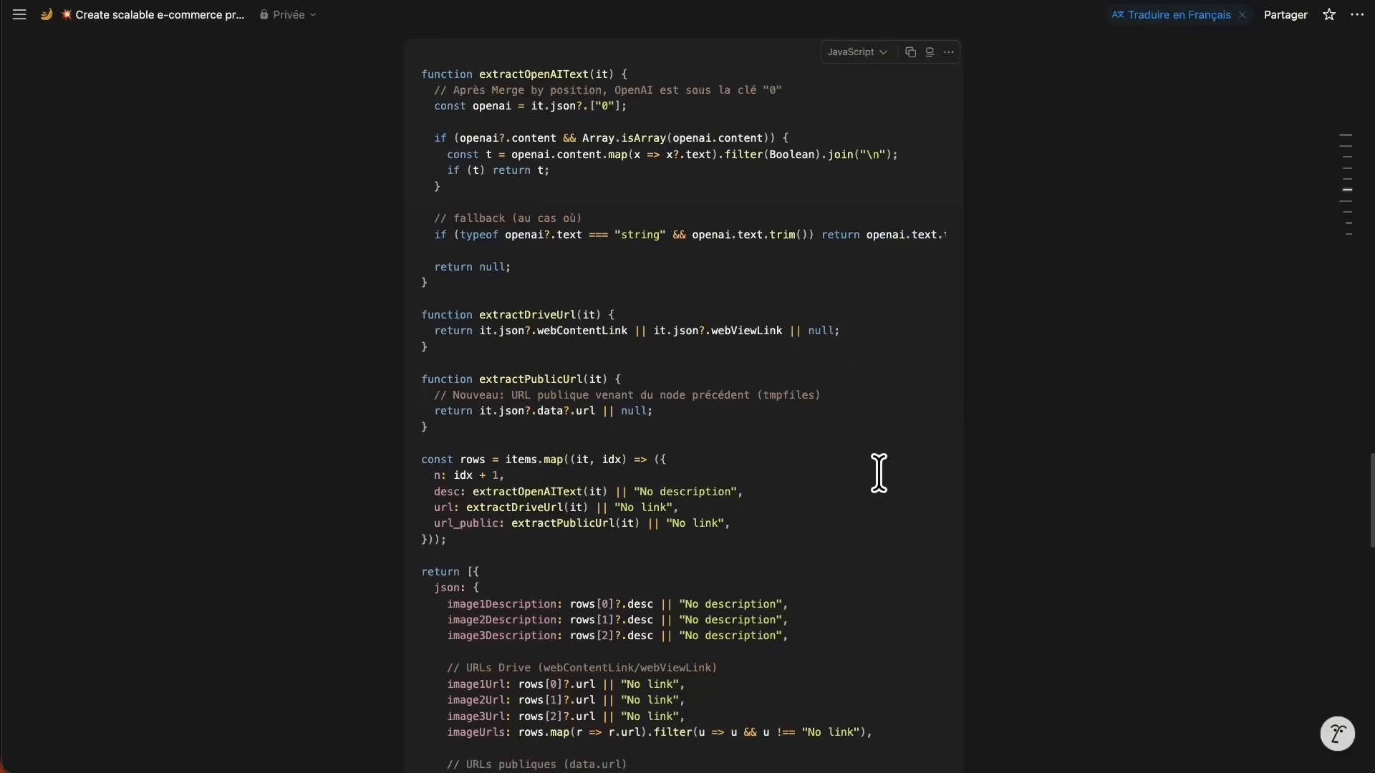
{"action": "scroll", "coordinate": [879, 473], "scroll_direction": "down", "scroll_amount": 4}
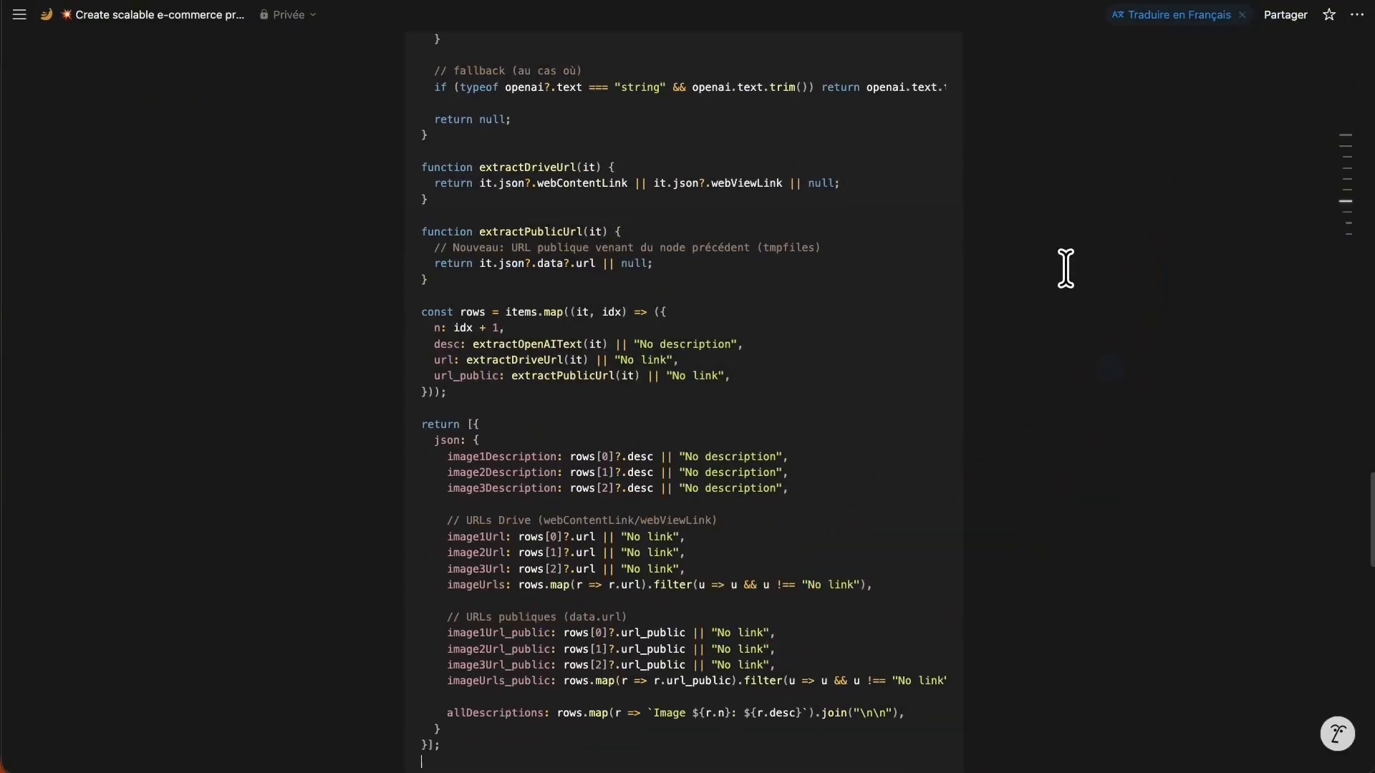
{"action": "scroll", "coordinate": [1065, 270], "scroll_direction": "up", "scroll_amount": 6}
{"action": "left_click", "coordinate": [911, 117]}
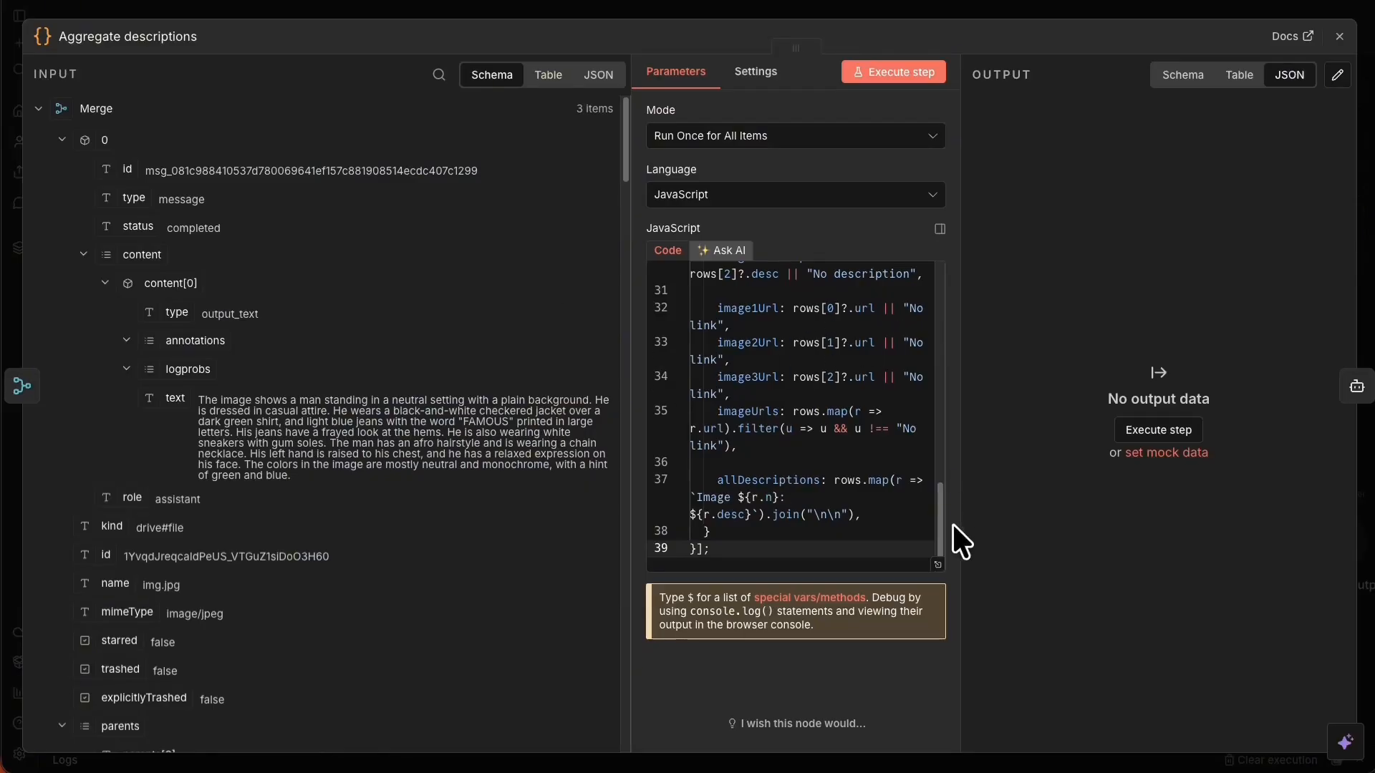
Replace the node's code with the pasted 53-line script adding image*Url_public fields from data.url.
{"action": "left_click", "coordinate": [937, 565]}
{"action": "left_click", "coordinate": [586, 538]}
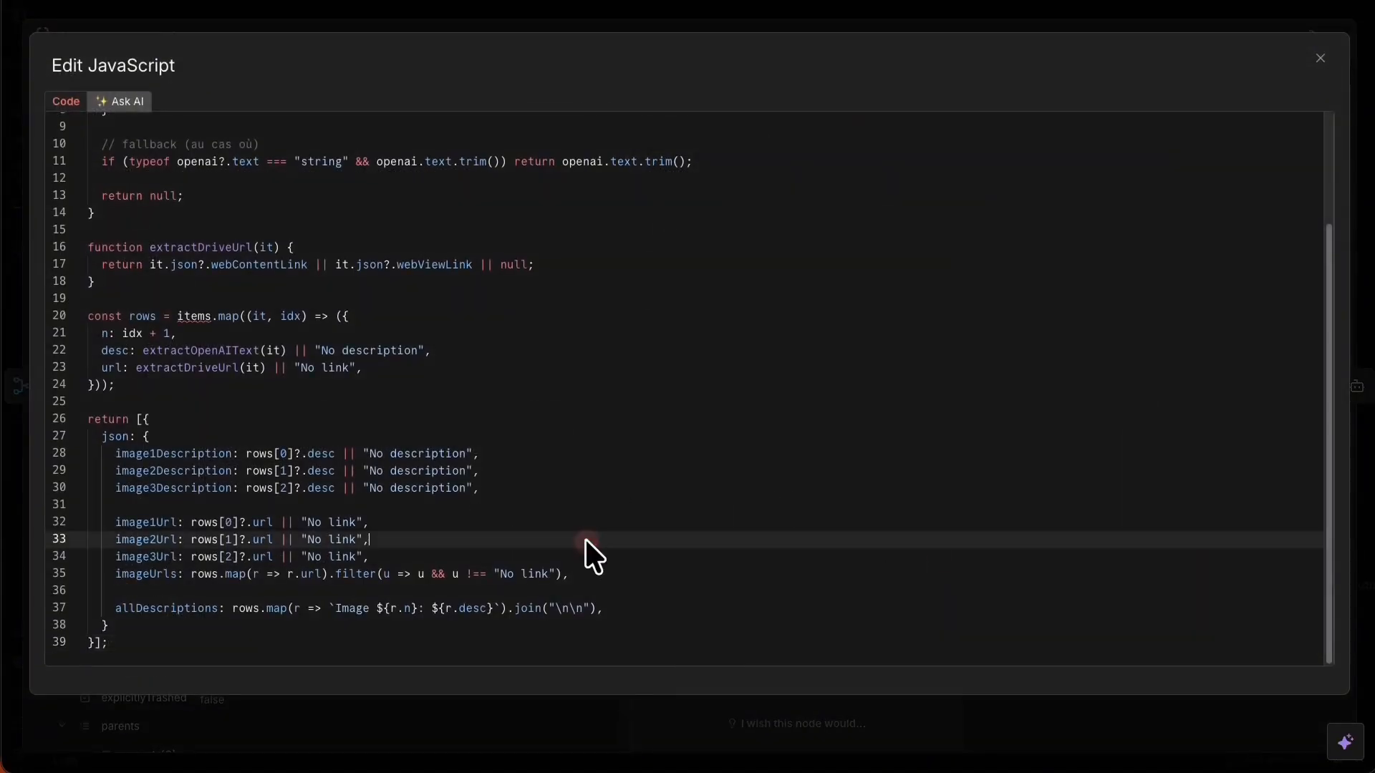
{"action": "key", "text": "ctrl+a"}
{"action": "key", "text": "BackSpace"}
{"action": "key", "text": "ctrl+v"}
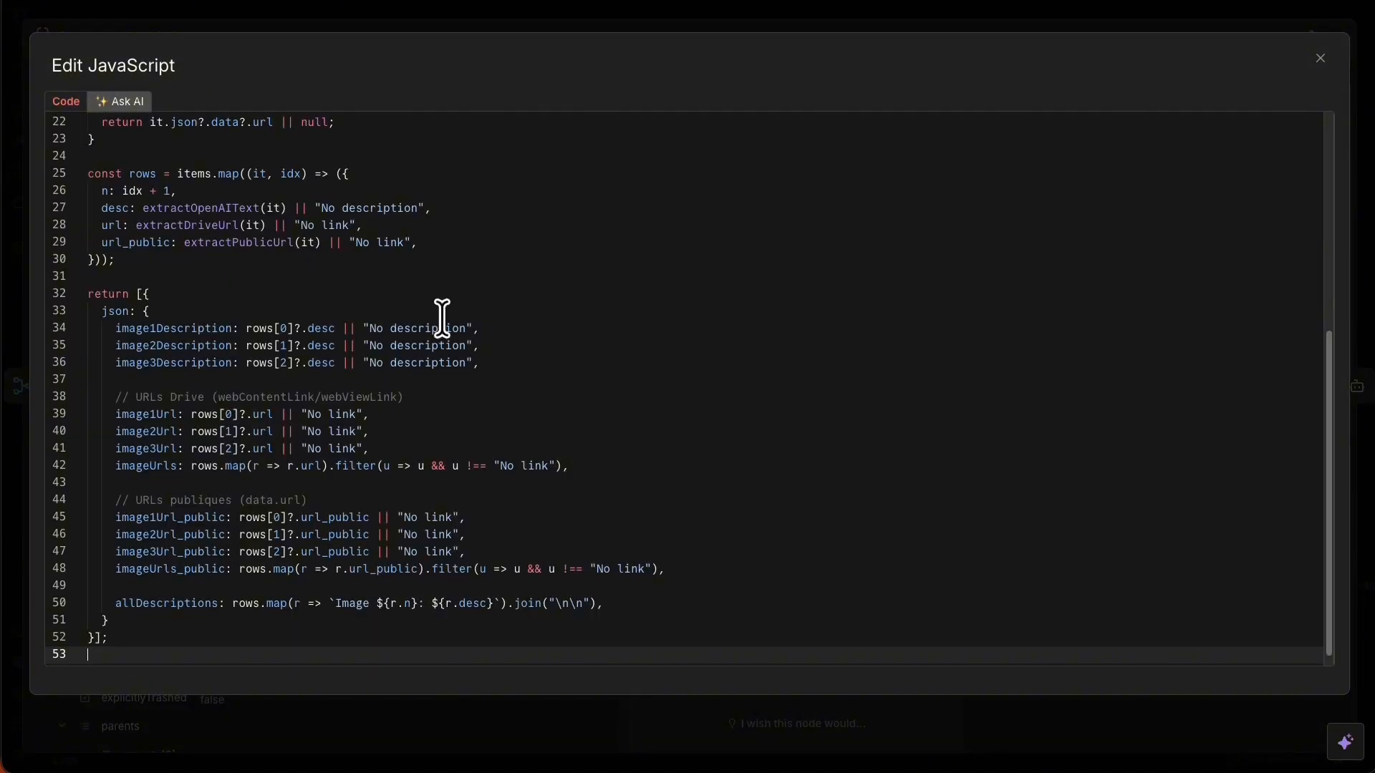
{"action": "left_click", "coordinate": [434, 24]}
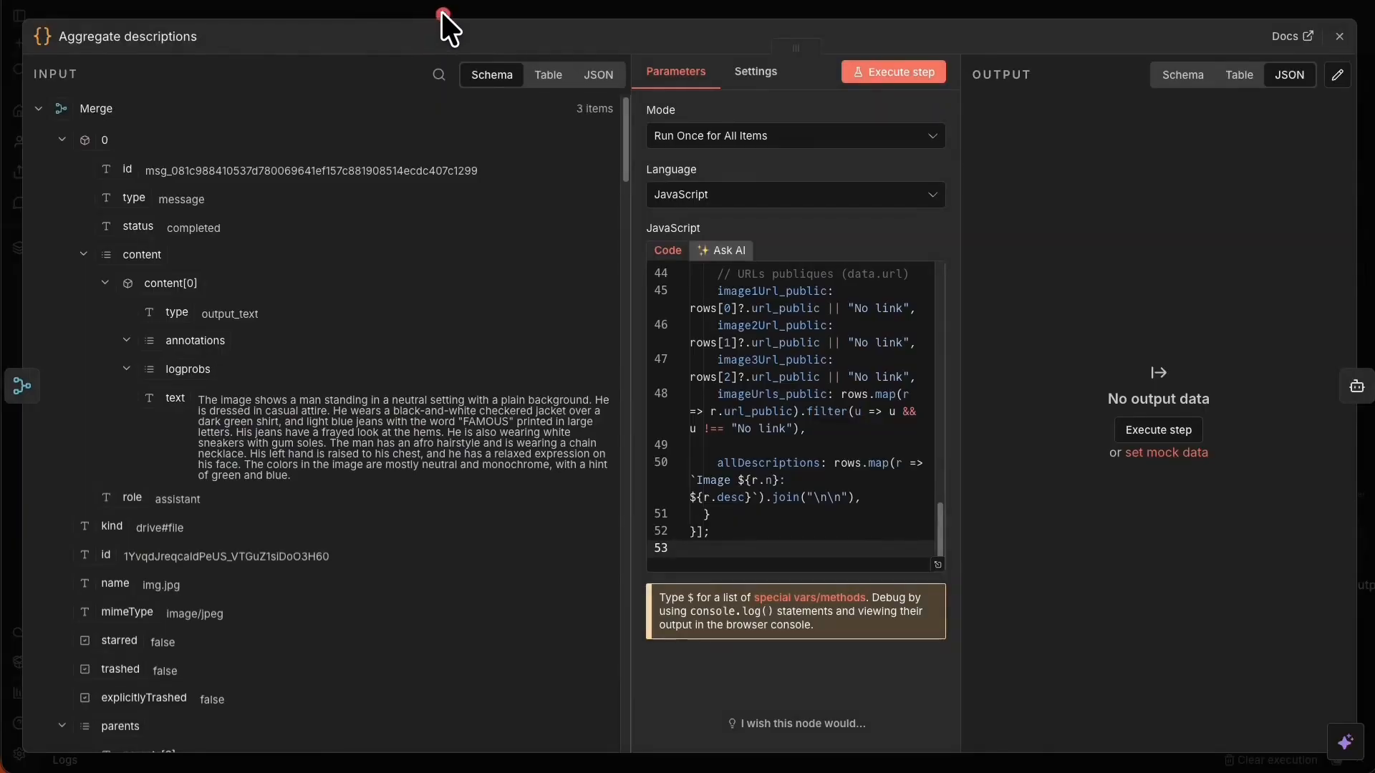
{"action": "left_click", "coordinate": [441, 12]}
Run the Aggregate descriptions step alone and save the workflow.
{"action": "right_click", "coordinate": [1050, 404]}
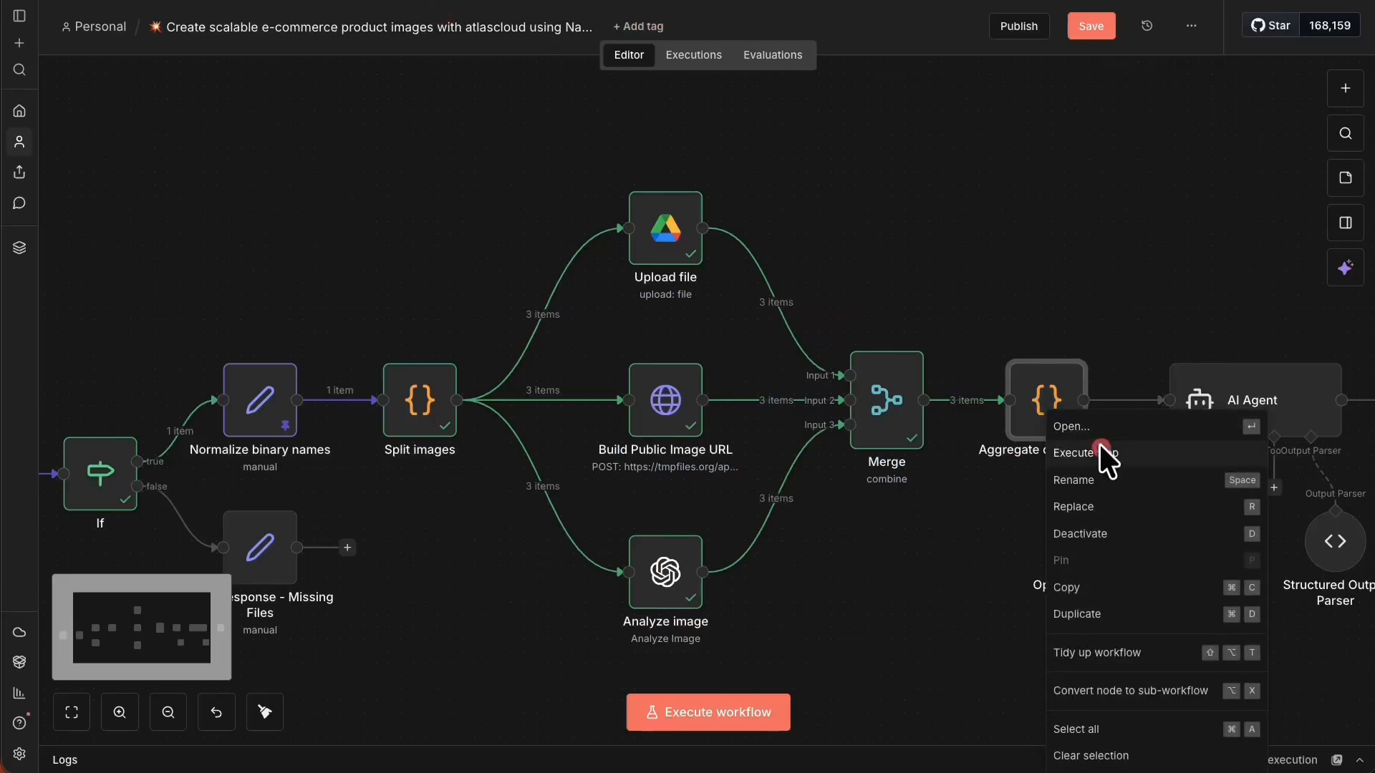
{"action": "left_click", "coordinate": [1099, 454]}
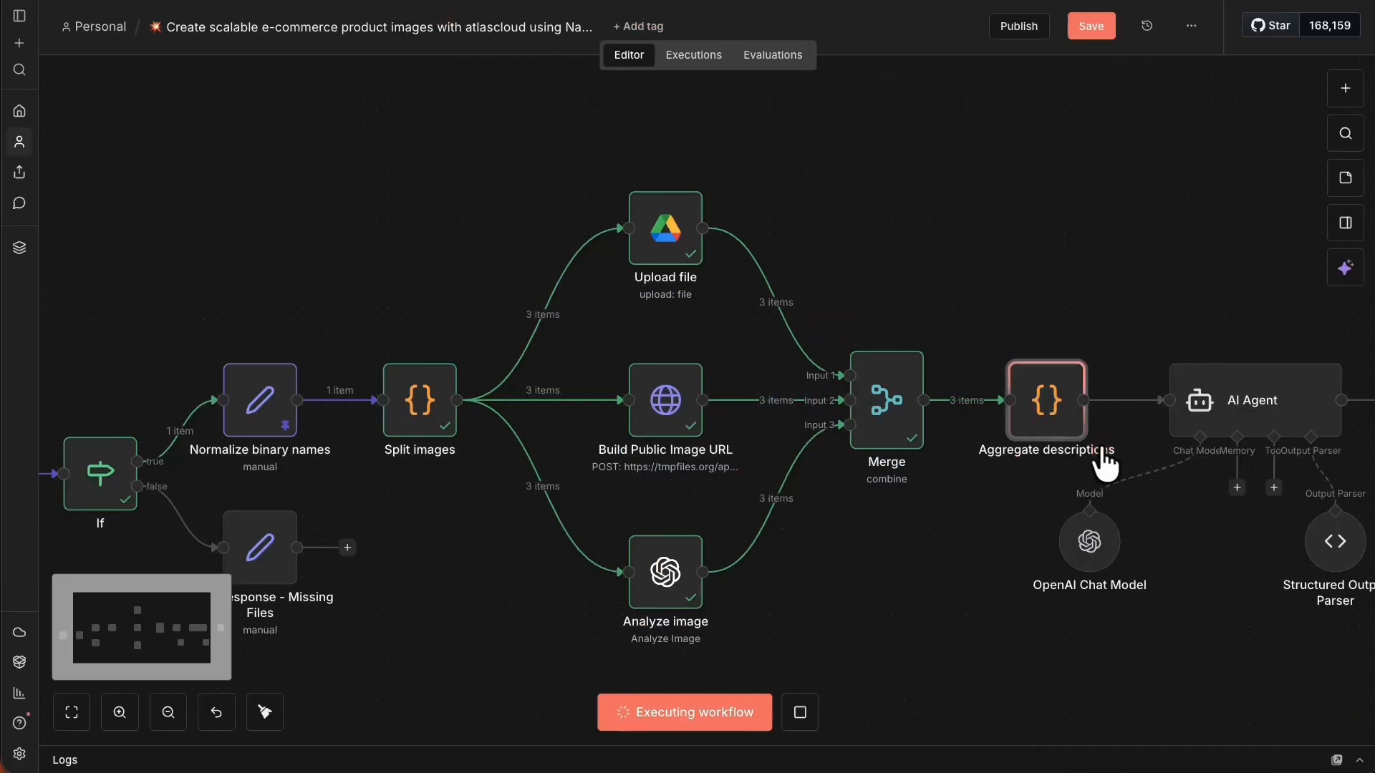
{"action": "left_click", "coordinate": [1083, 36]}
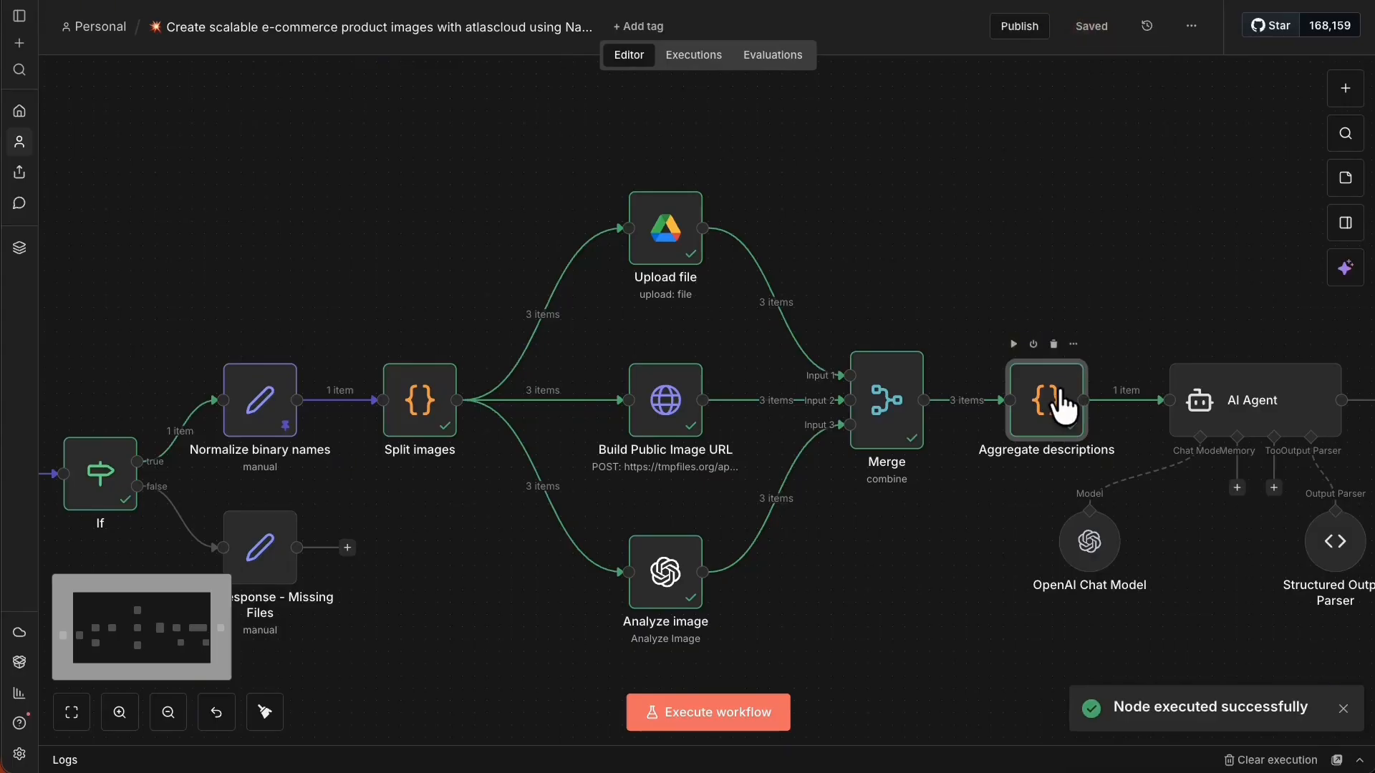
Check the Aggregate descriptions output for image1Url_public to imageUrls_public tmpfiles.org links.
{"action": "right_click", "coordinate": [1061, 405]}
{"action": "left_click", "coordinate": [1102, 416]}
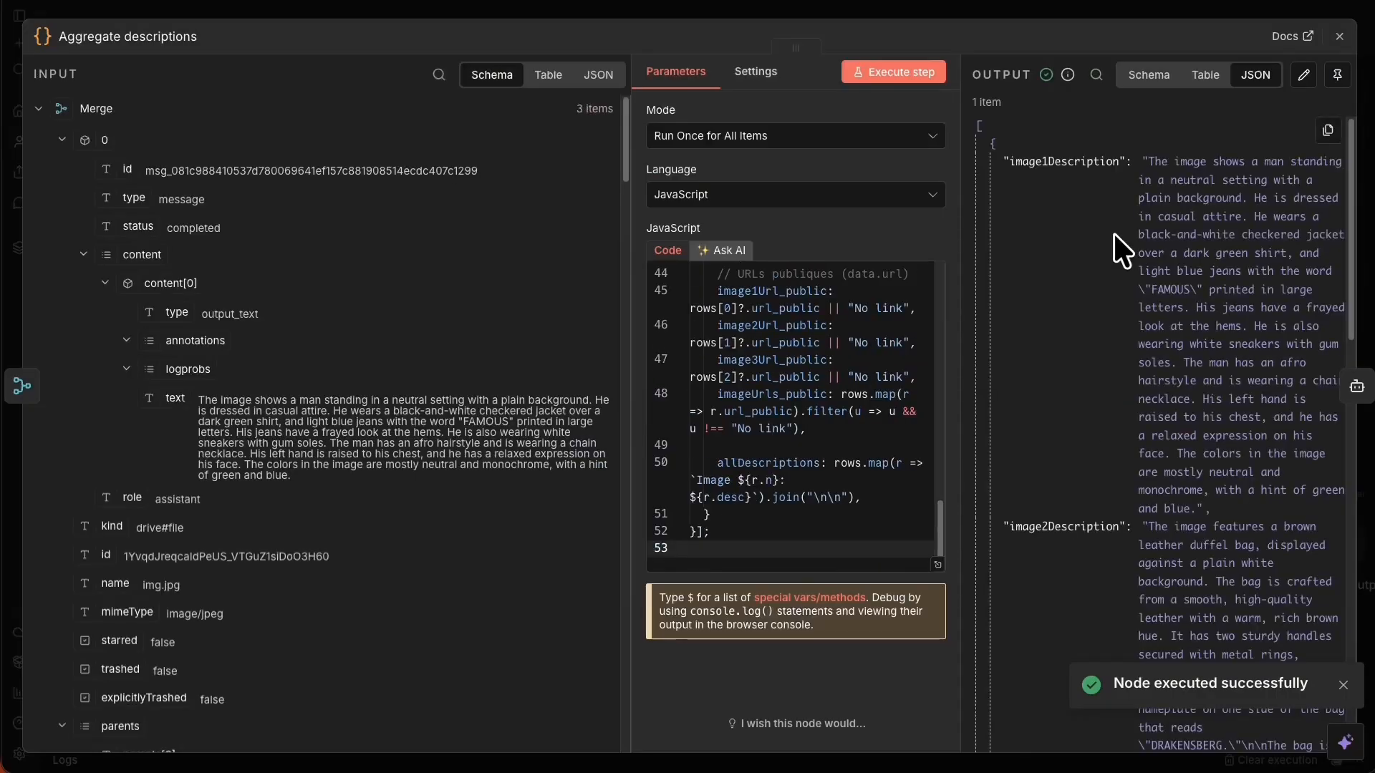
{"action": "scroll", "coordinate": [1115, 264], "scroll_direction": "down", "scroll_amount": 10}
{"action": "scroll", "coordinate": [1114, 381], "scroll_direction": "down", "scroll_amount": 5}
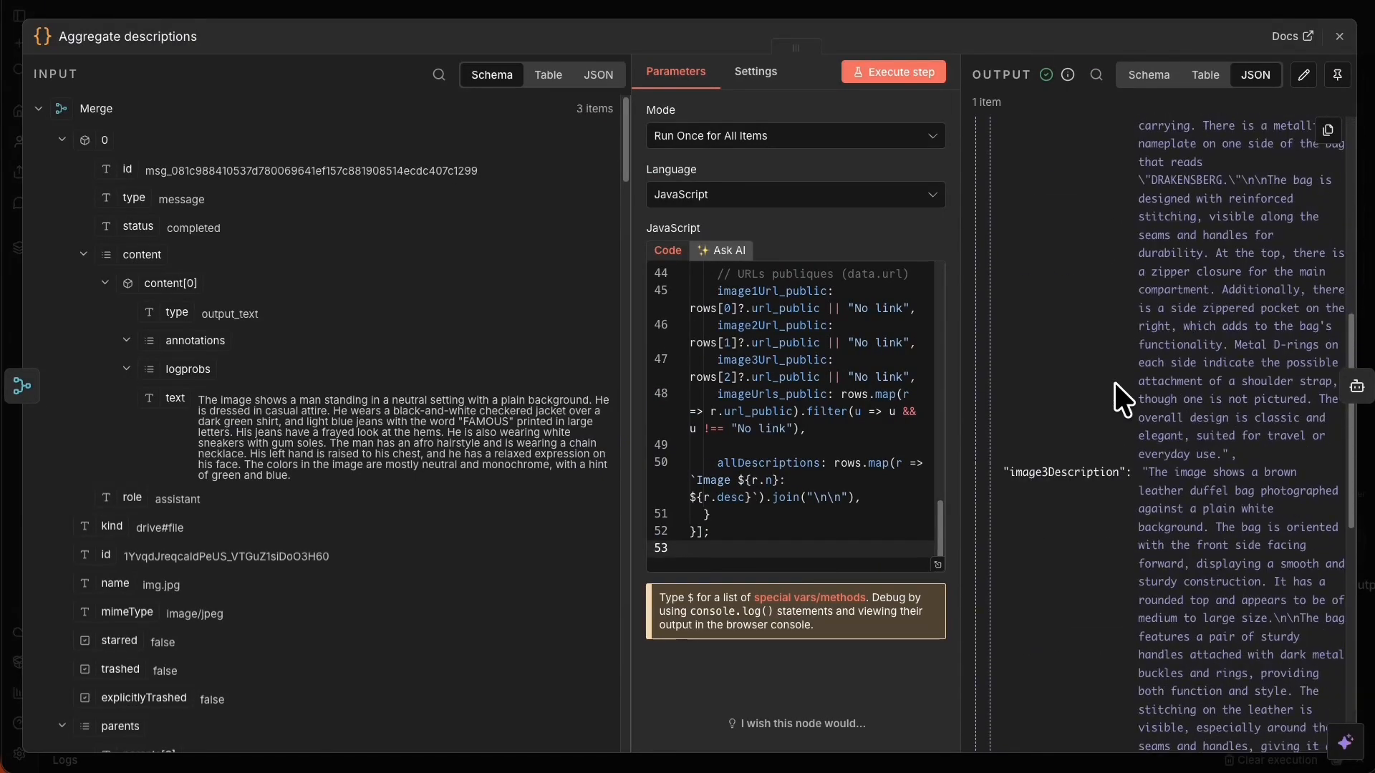
{"action": "scroll", "coordinate": [1132, 500], "scroll_direction": "down", "scroll_amount": 6}
{"action": "scroll", "coordinate": [1135, 534], "scroll_direction": "down", "scroll_amount": 4}
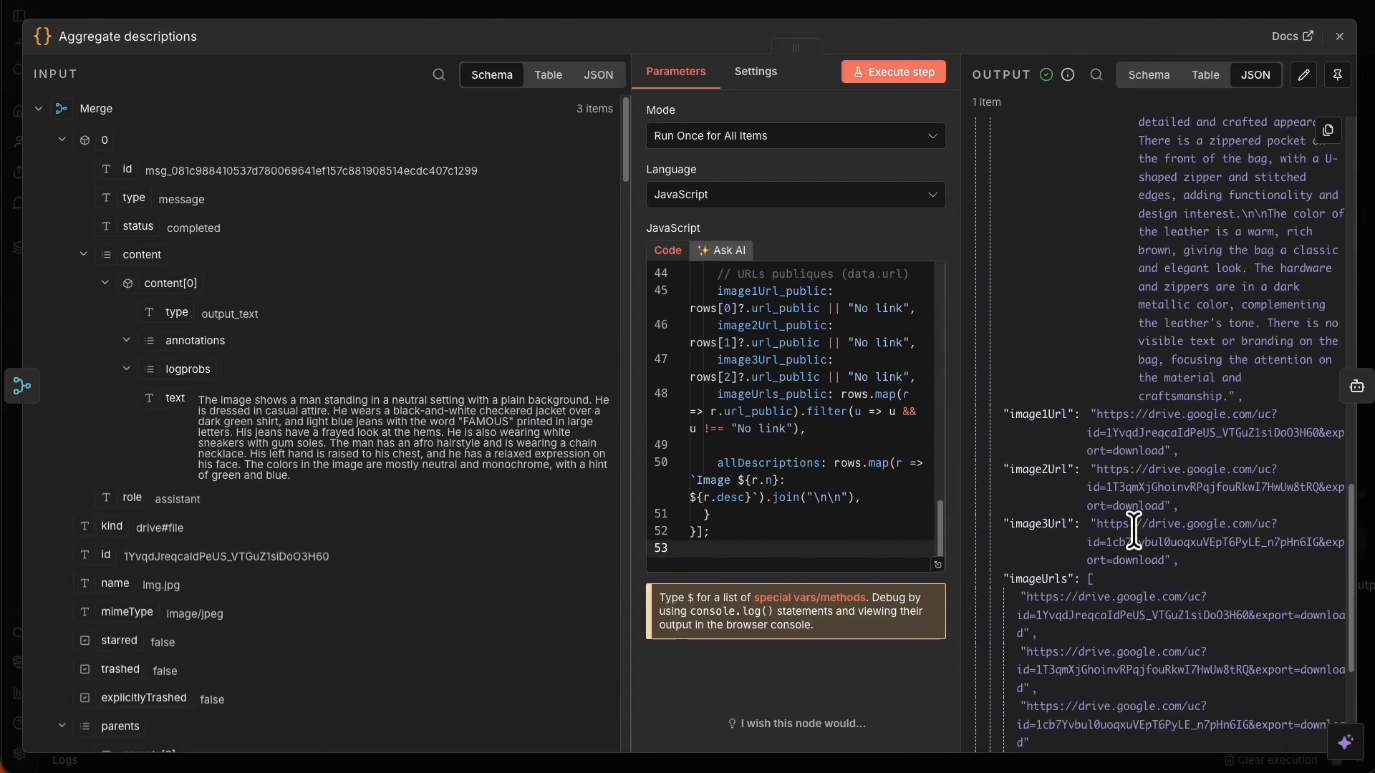
{"action": "scroll", "coordinate": [1126, 503], "scroll_direction": "down", "scroll_amount": 3}
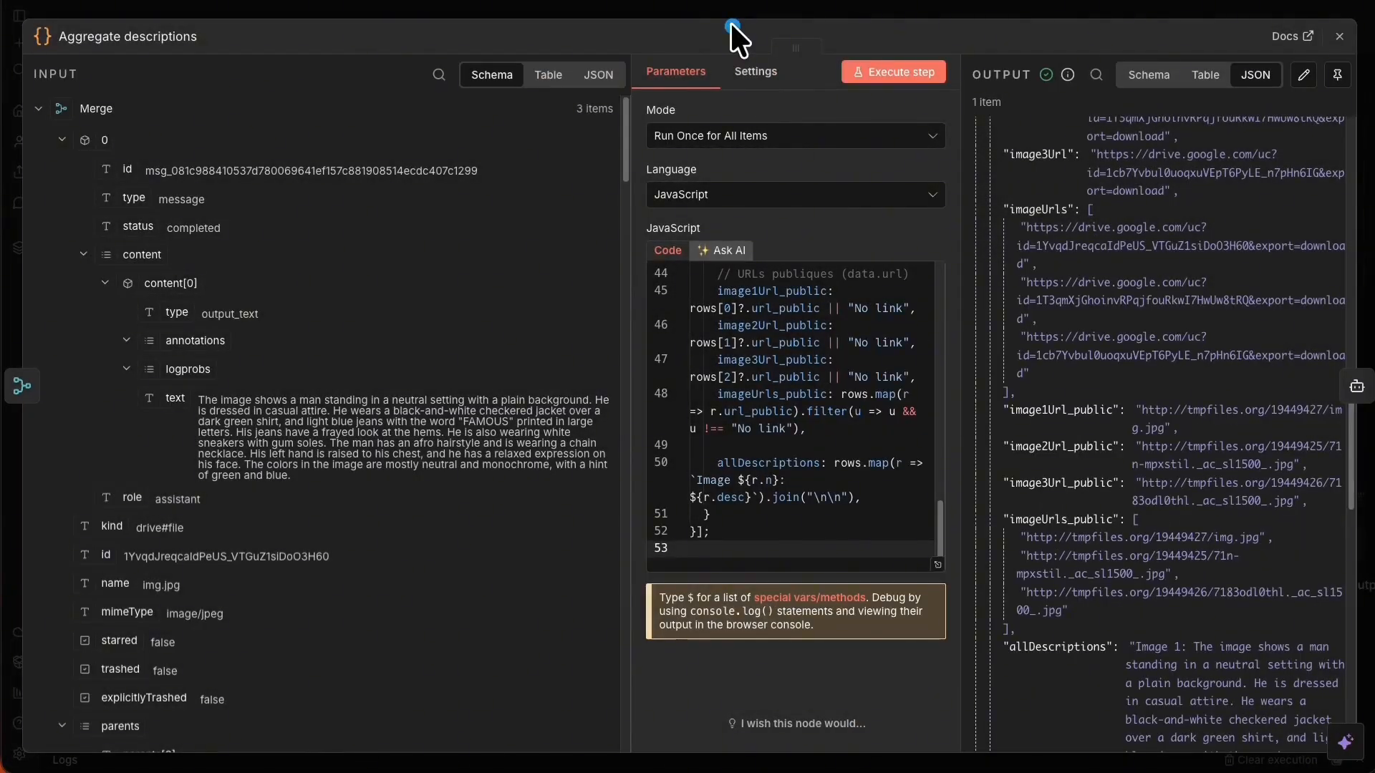
{"action": "left_click", "coordinate": [709, 11]}
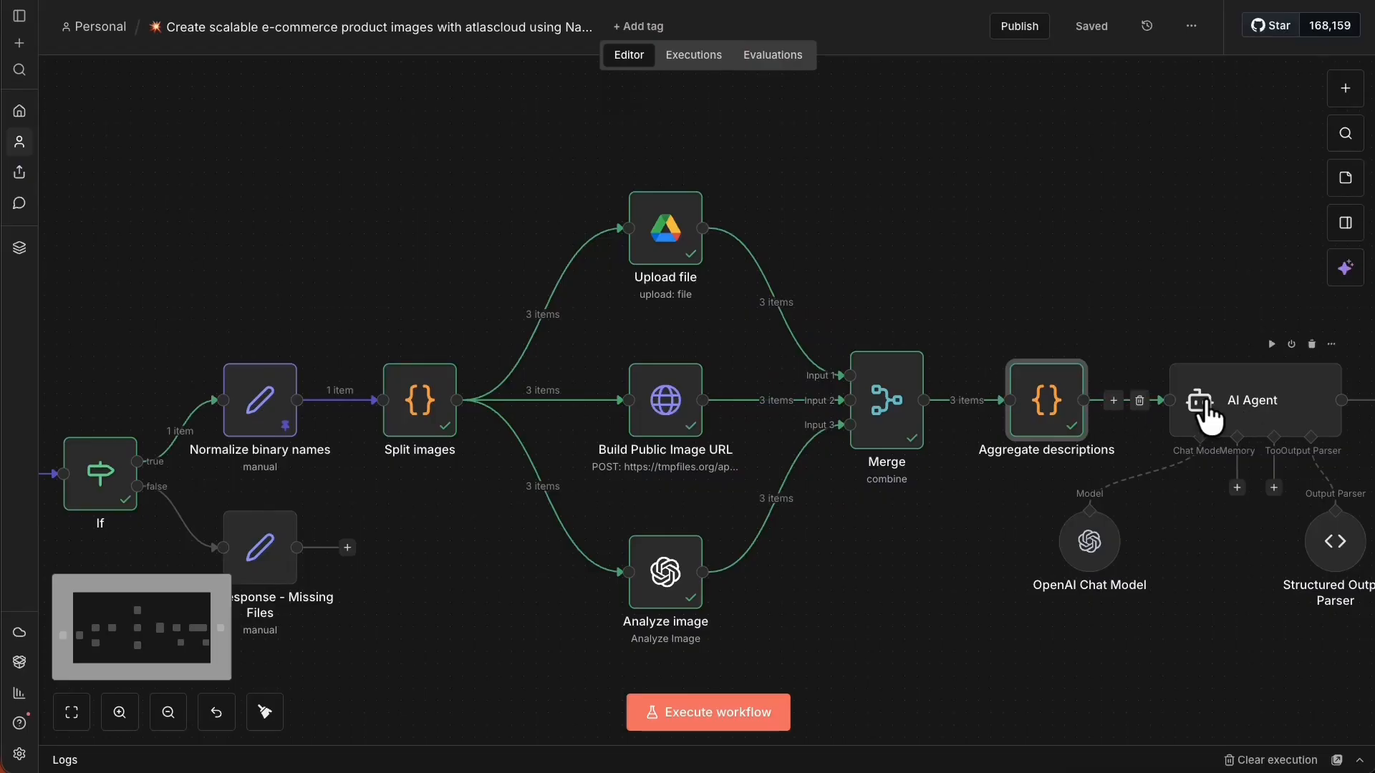
Run the AI Agent step on its own.
{"action": "left_click_drag", "start_coordinate": [1223, 633], "coordinate": [628, 552]}
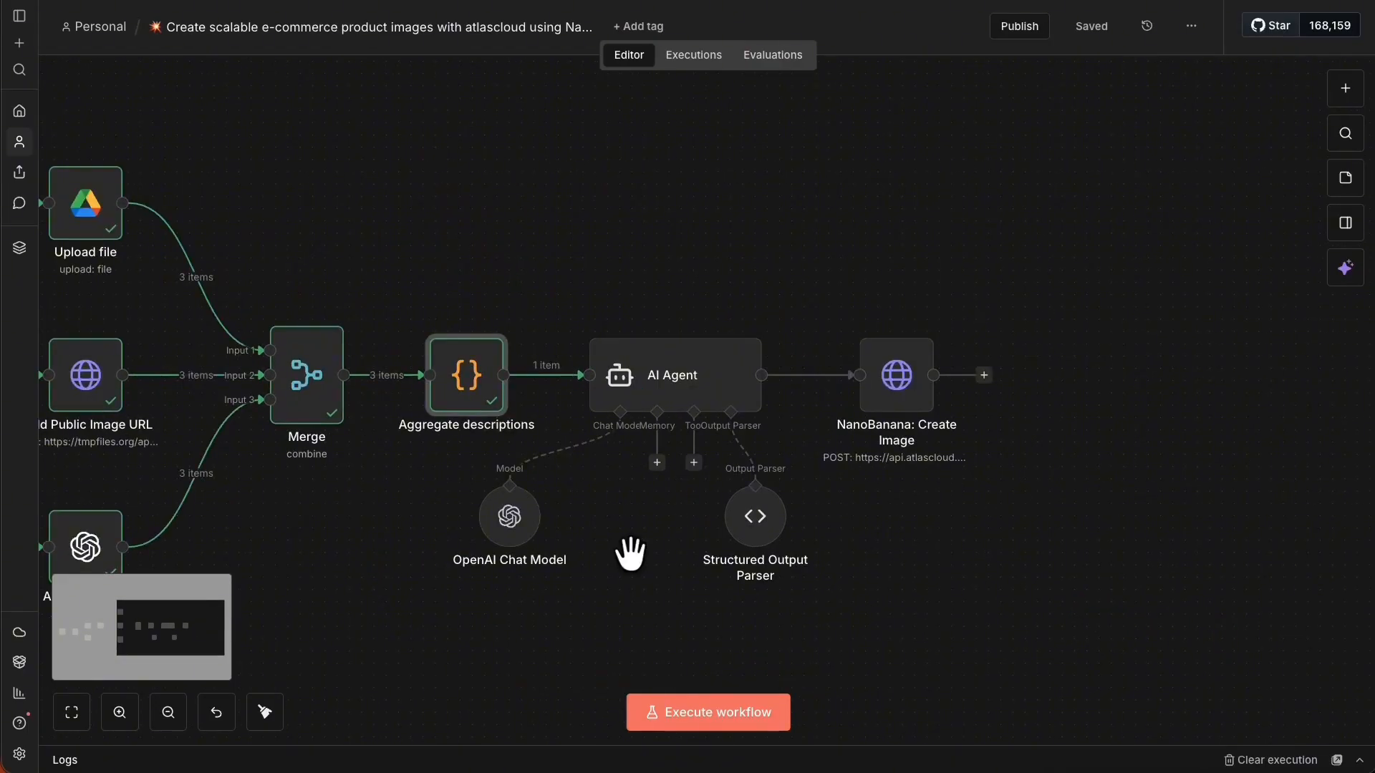
{"action": "right_click", "coordinate": [663, 364]}
{"action": "left_click", "coordinate": [731, 414]}
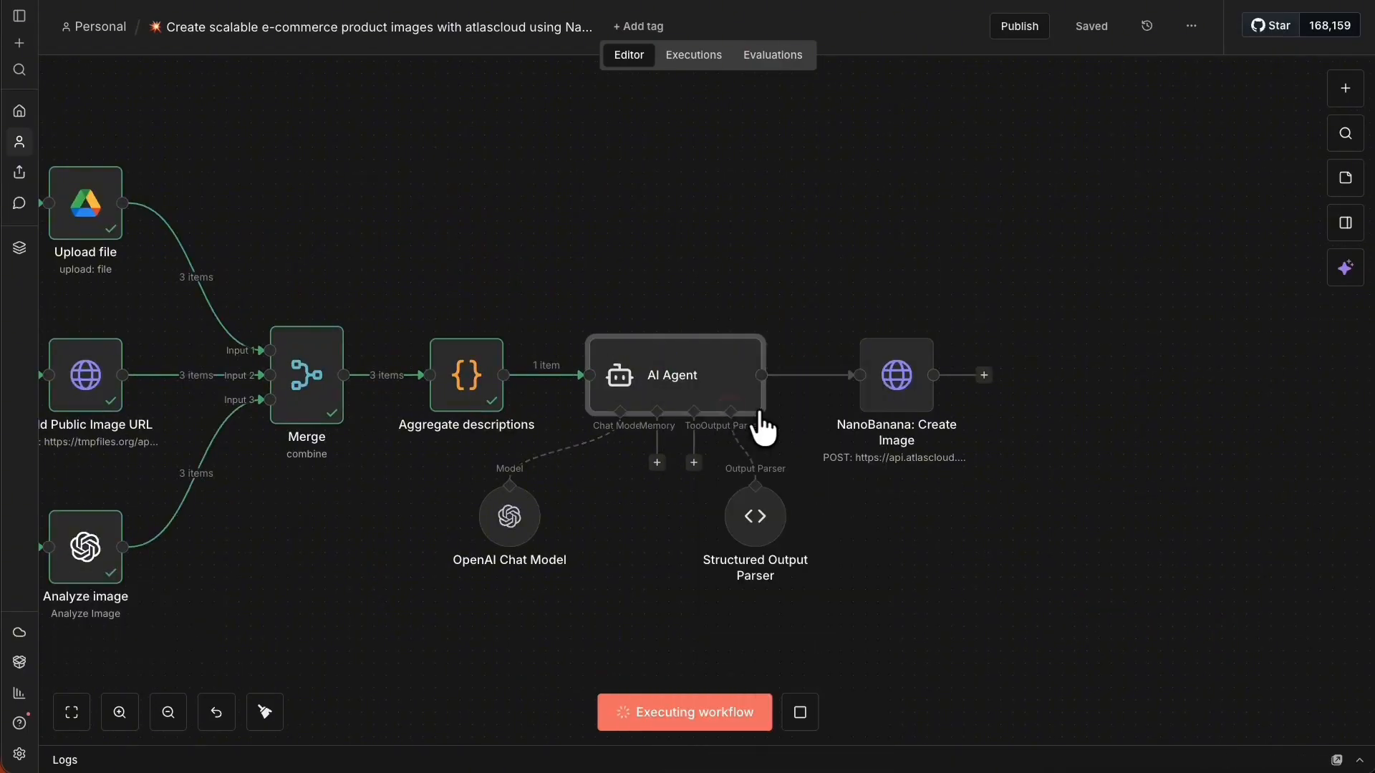
Open the NanoBanana: Create Image JSON body in the full expression editor.
{"action": "right_click", "coordinate": [892, 376]}
{"action": "left_click", "coordinate": [923, 387]}
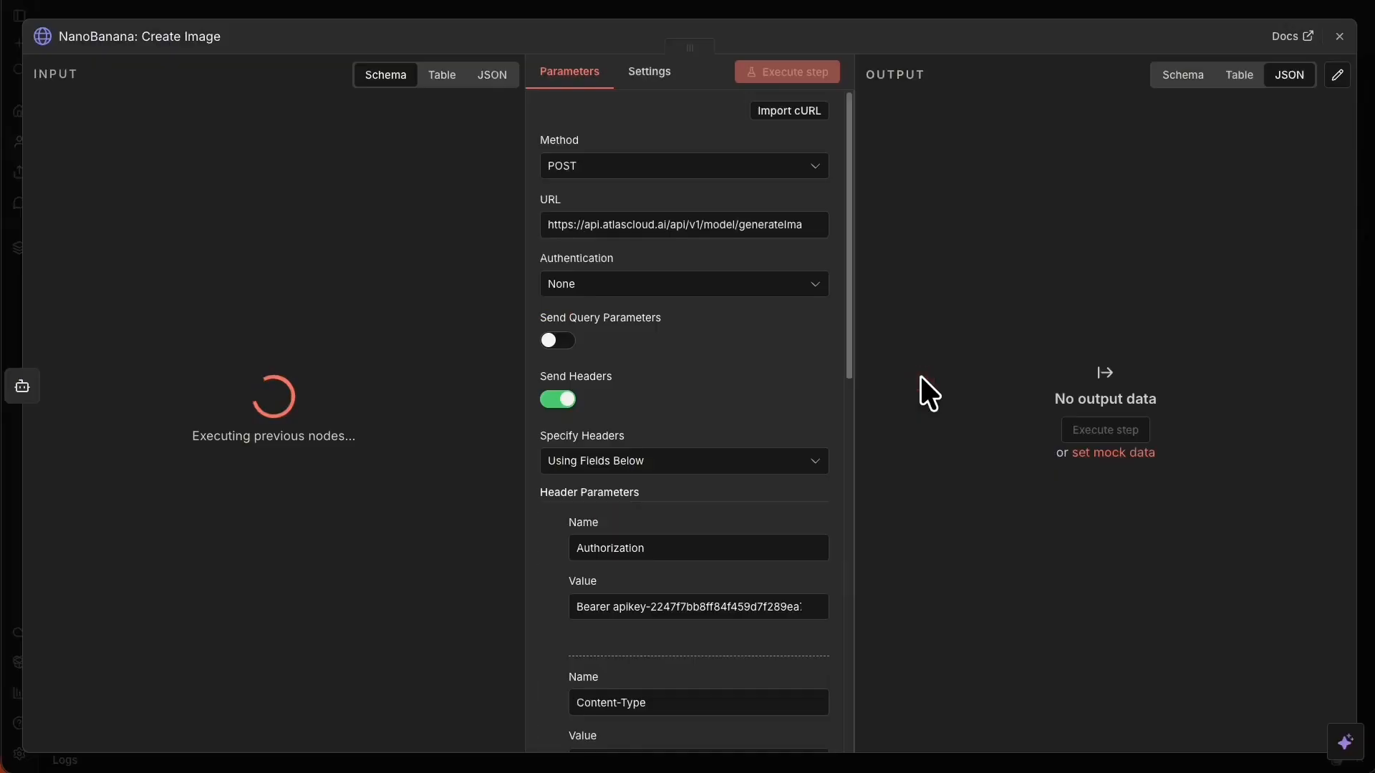
{"action": "scroll", "coordinate": [784, 502], "scroll_direction": "down", "scroll_amount": 8}
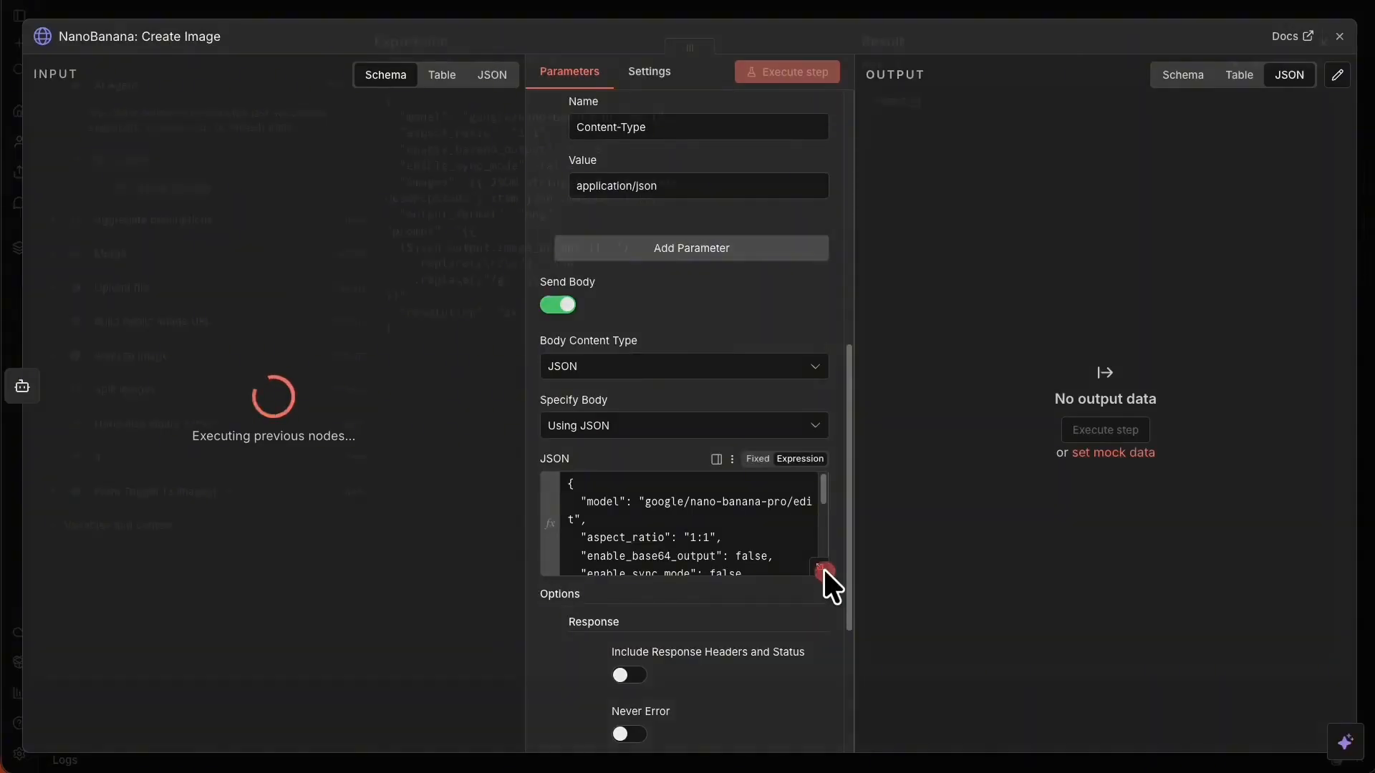
{"action": "left_click", "coordinate": [820, 567]}
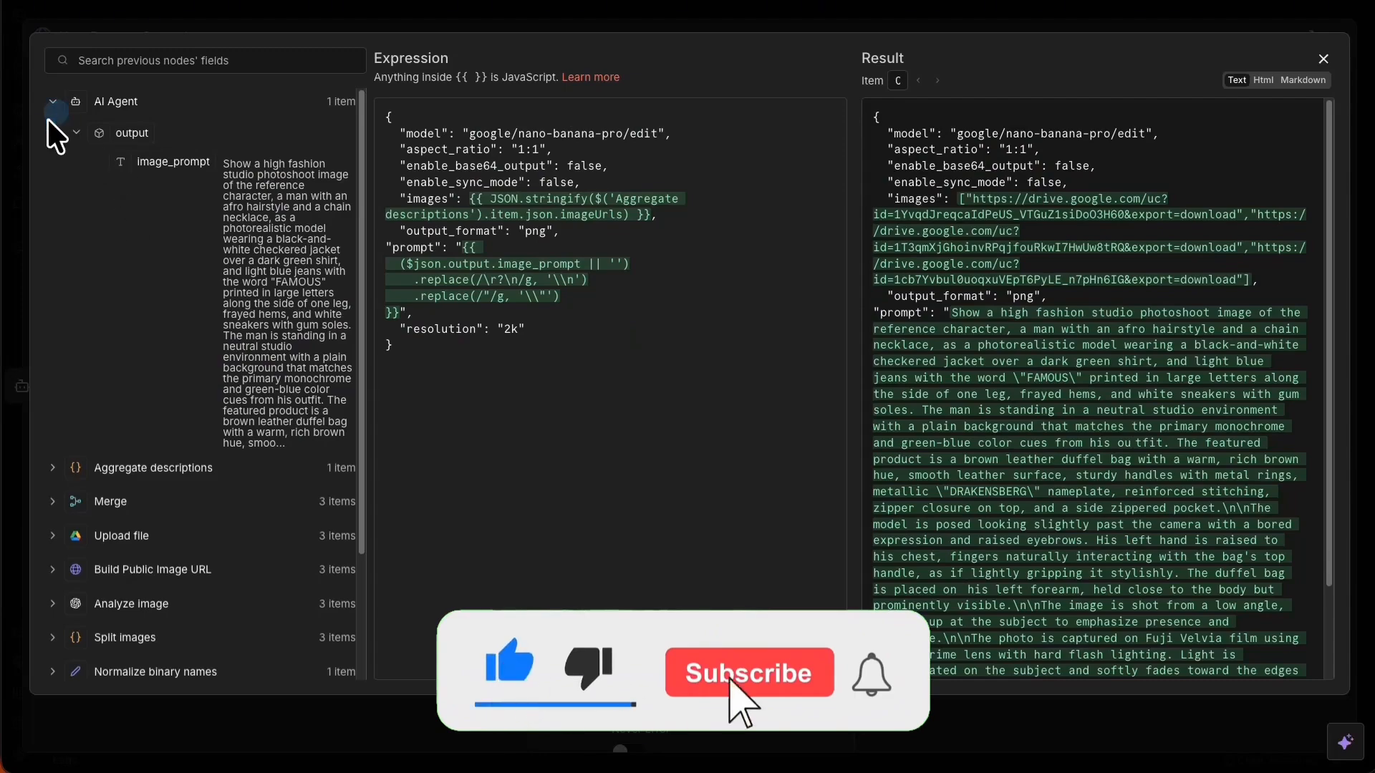
Insert an imageUrls_public[2] reference from Aggregate descriptions on a line below the JSON body.
{"action": "left_click", "coordinate": [75, 133]}
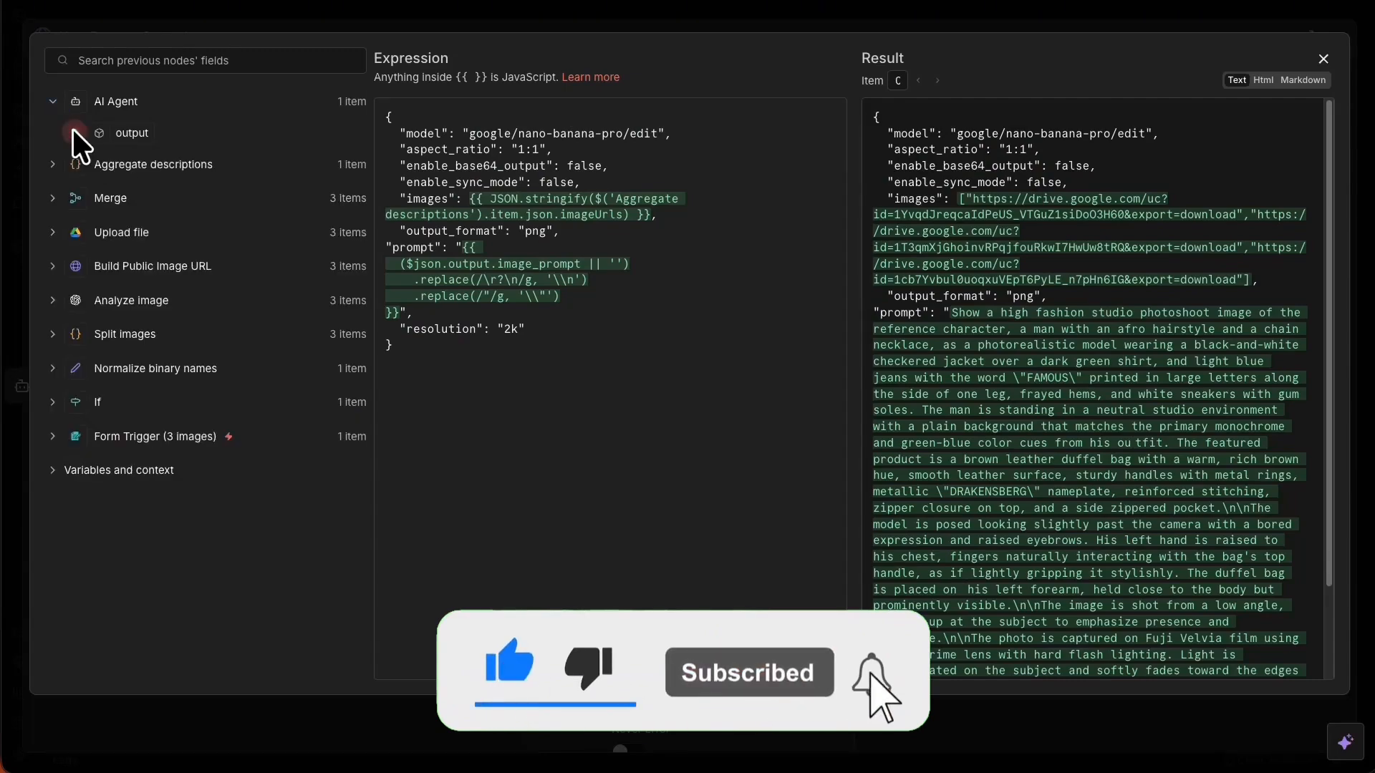
{"action": "left_click", "coordinate": [53, 164]}
{"action": "scroll", "coordinate": [193, 235], "scroll_direction": "down", "scroll_amount": 15}
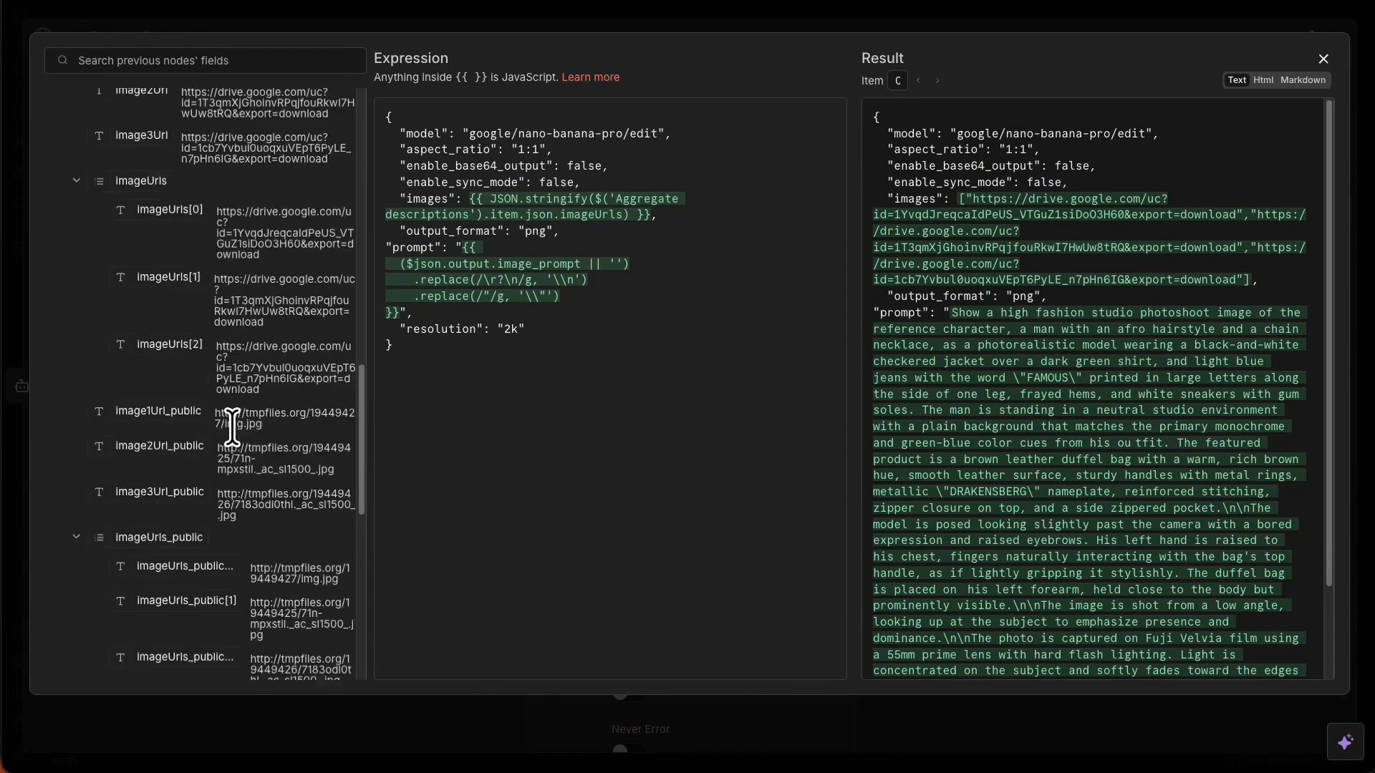
{"action": "scroll", "coordinate": [215, 474], "scroll_direction": "down", "scroll_amount": 2}
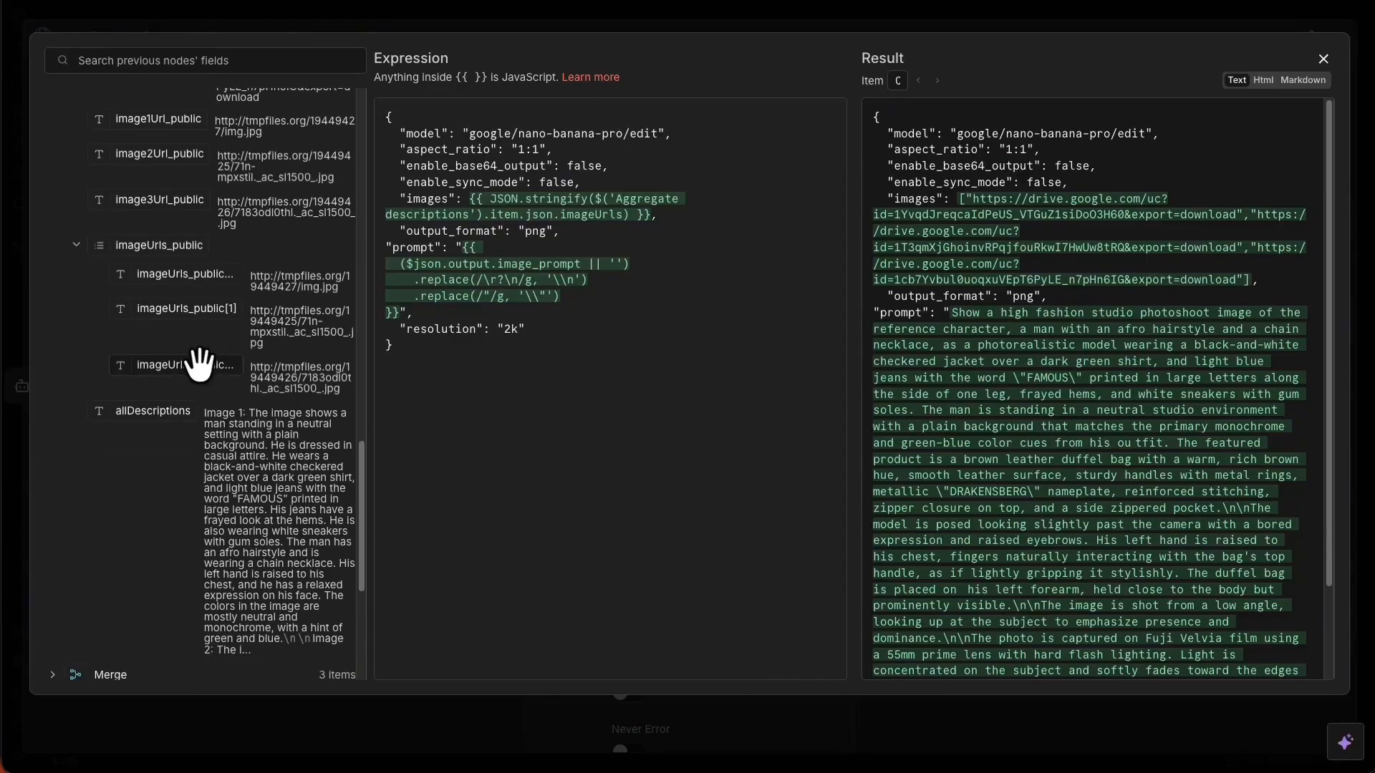
{"action": "left_click_drag", "start_coordinate": [199, 365], "coordinate": [427, 390]}
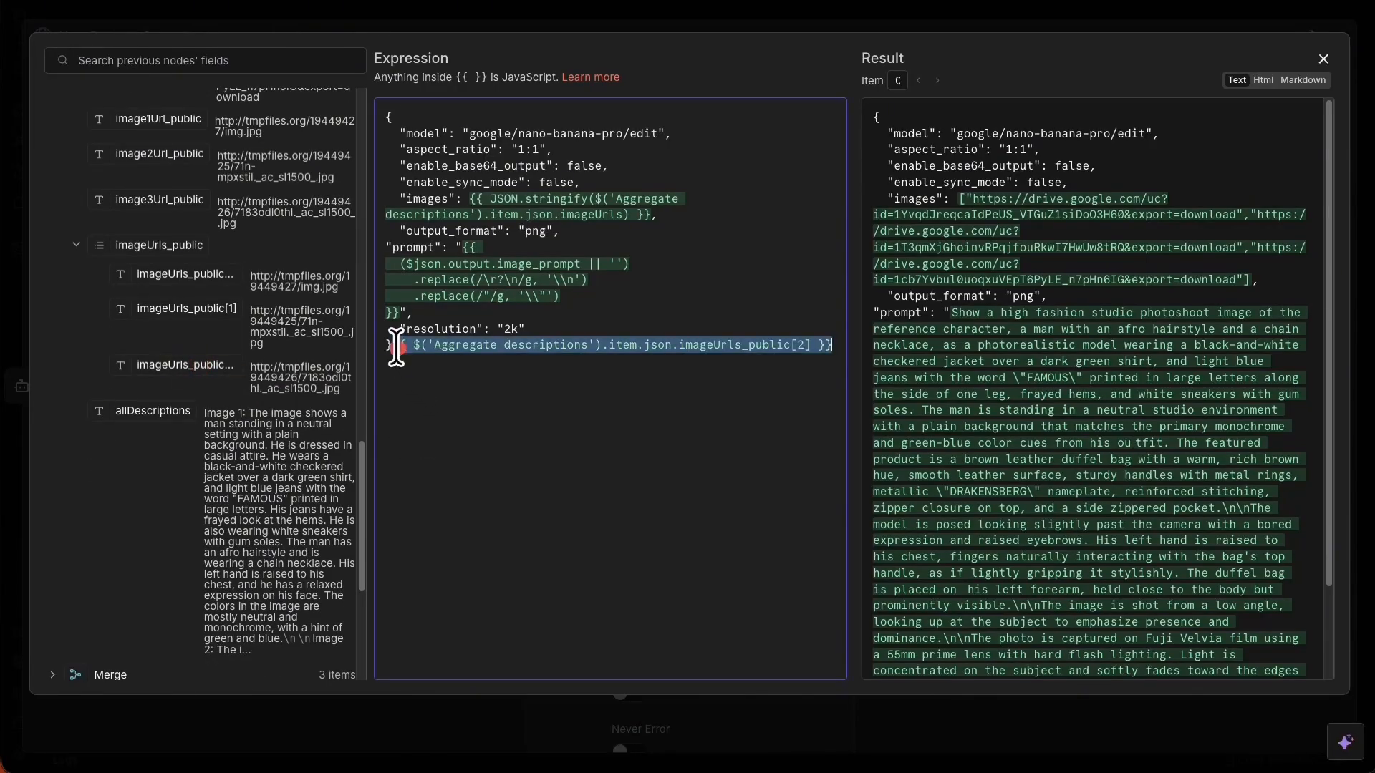
{"action": "left_click", "coordinate": [551, 440]}
{"action": "key", "text": "Return"}
{"action": "key", "text": "Return"}
{"action": "key", "text": "Return"}
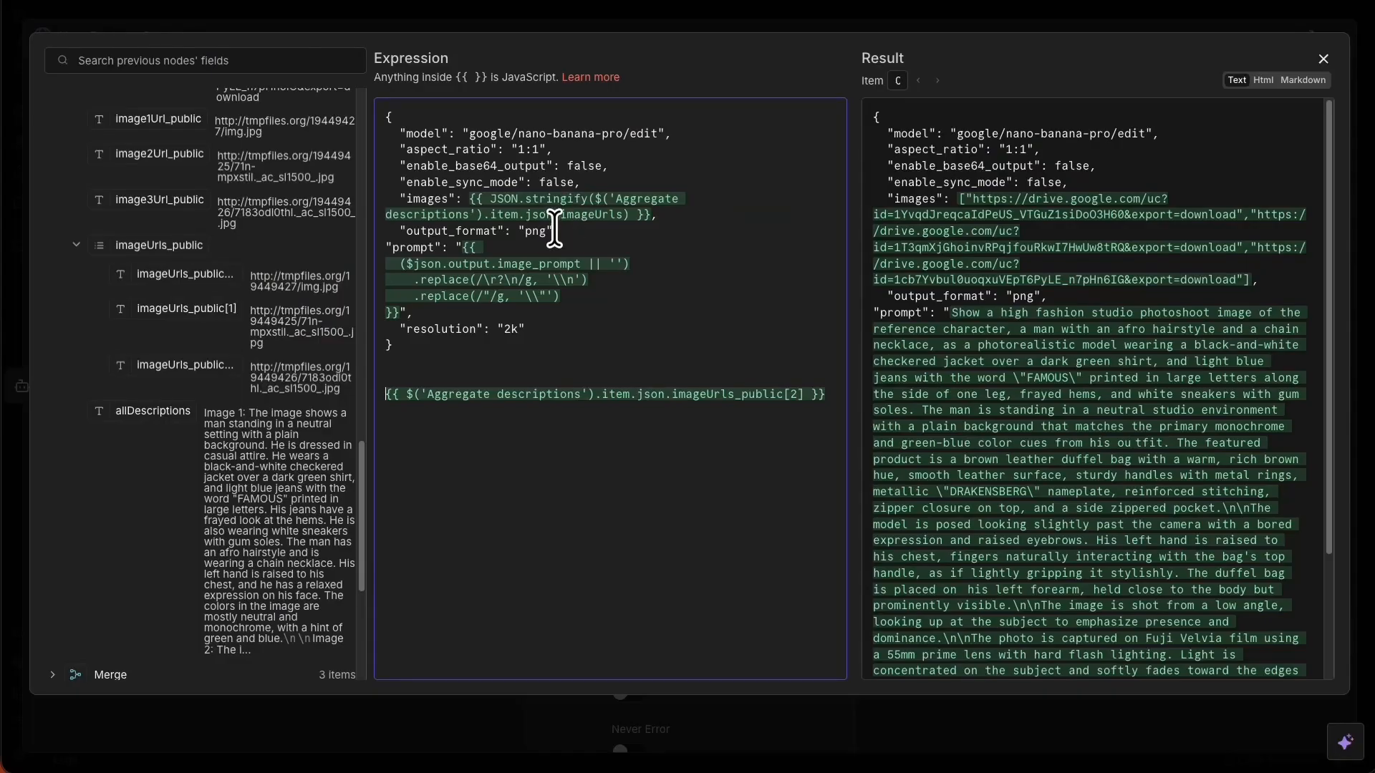
Copy JSON.stringify( from the images line and place it before the test reference.
{"action": "left_click_drag", "start_coordinate": [589, 198], "coordinate": [494, 198]}
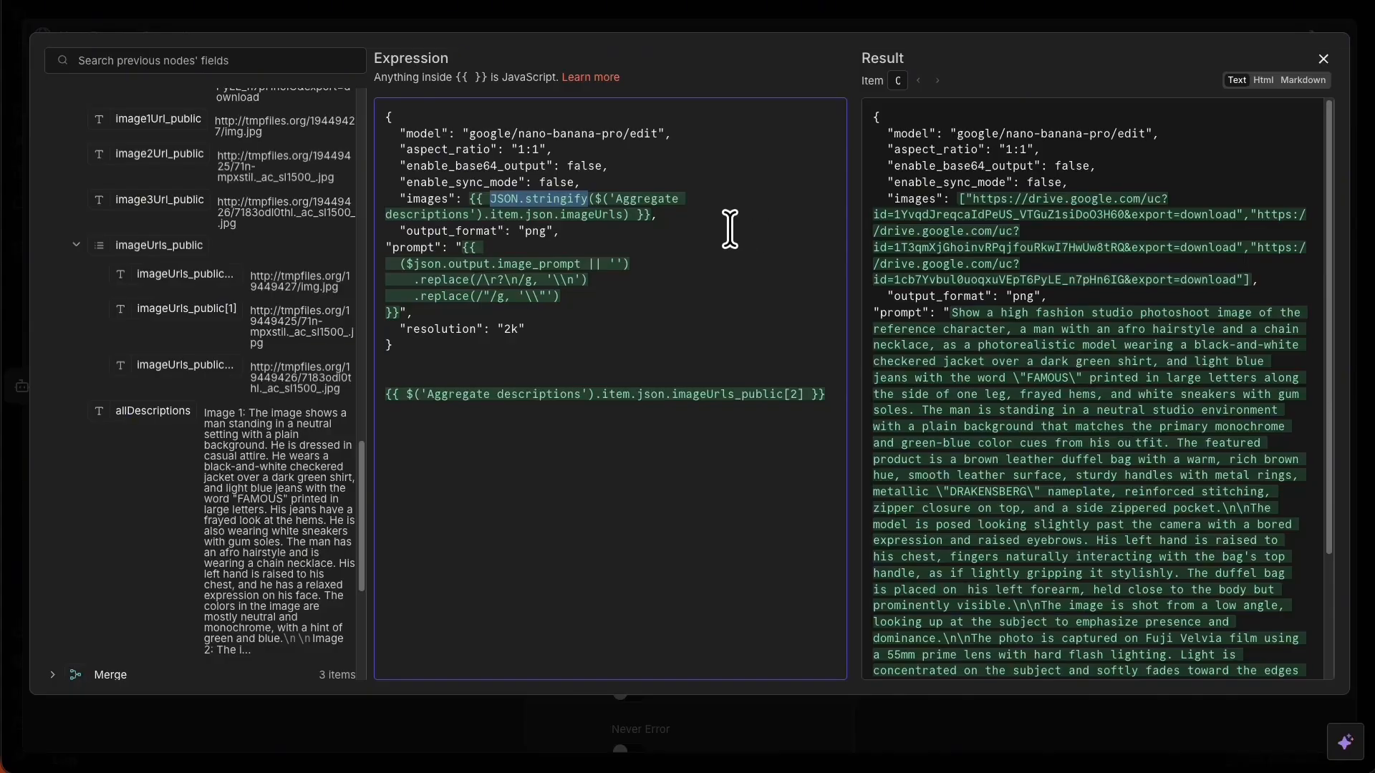
{"action": "left_click_drag", "start_coordinate": [595, 198], "coordinate": [511, 201]}
{"action": "key", "text": "ctrl+z"}
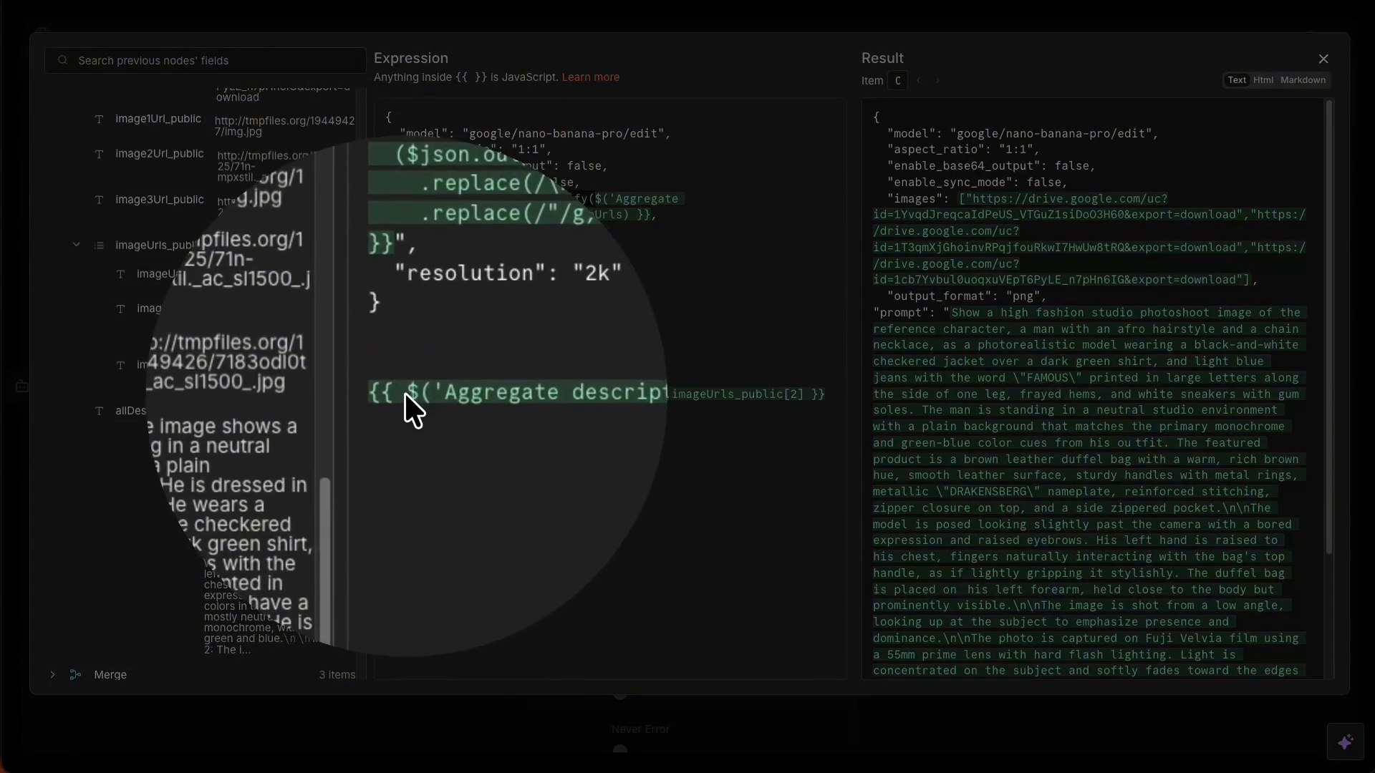
{"action": "key", "text": "Escape"}
{"action": "left_click", "coordinate": [410, 391]}
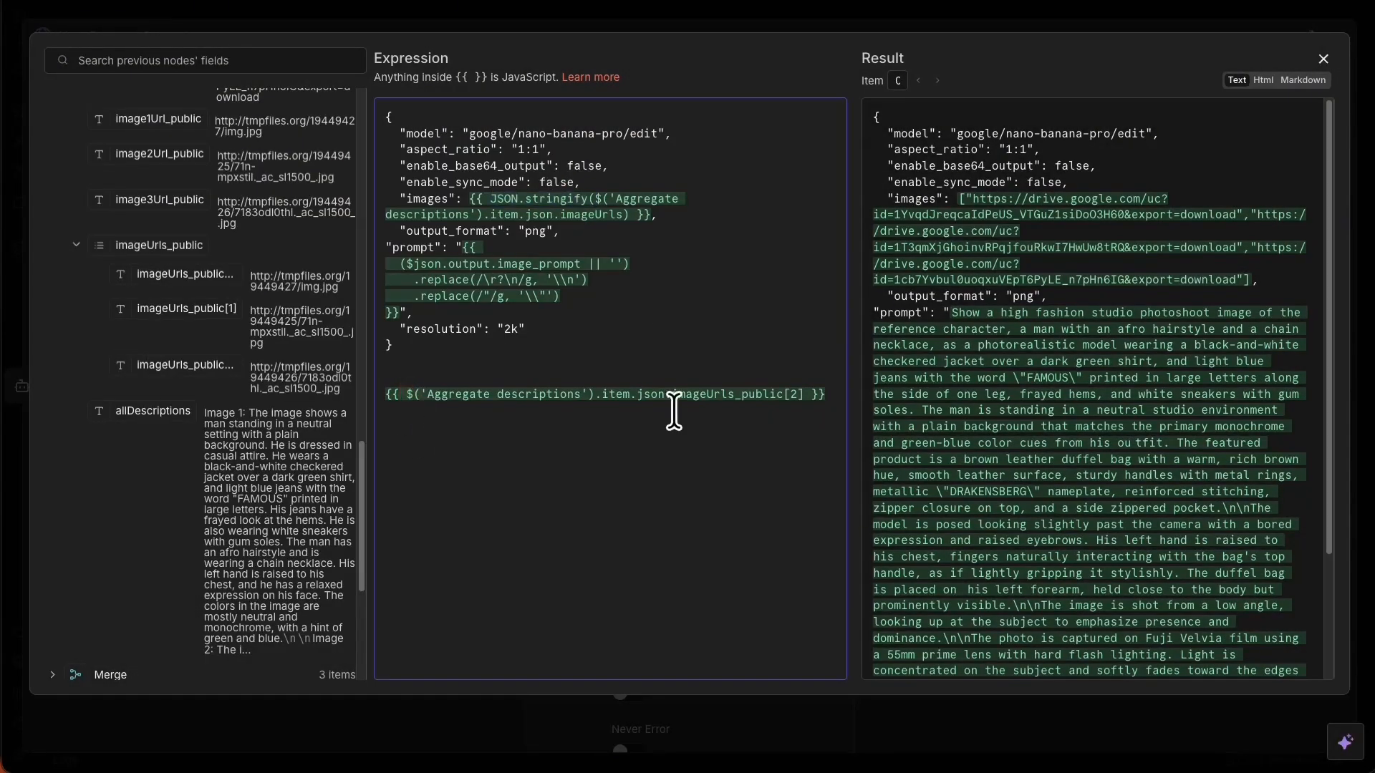
{"action": "type", "text": "JSON.stringify("}
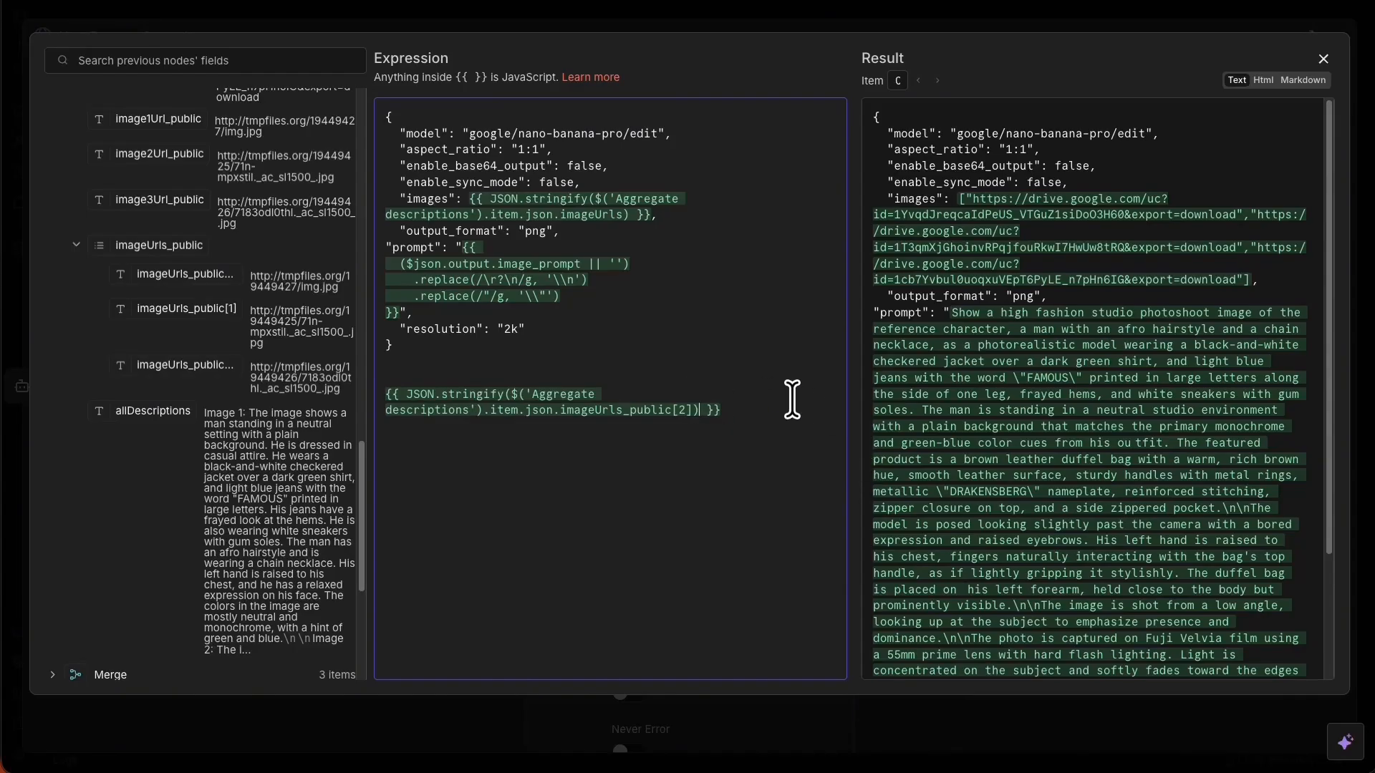
Drag the full imageUrls_public list field into the expression as another test line.
{"action": "scroll", "coordinate": [905, 372], "scroll_direction": "down", "scroll_amount": 2}
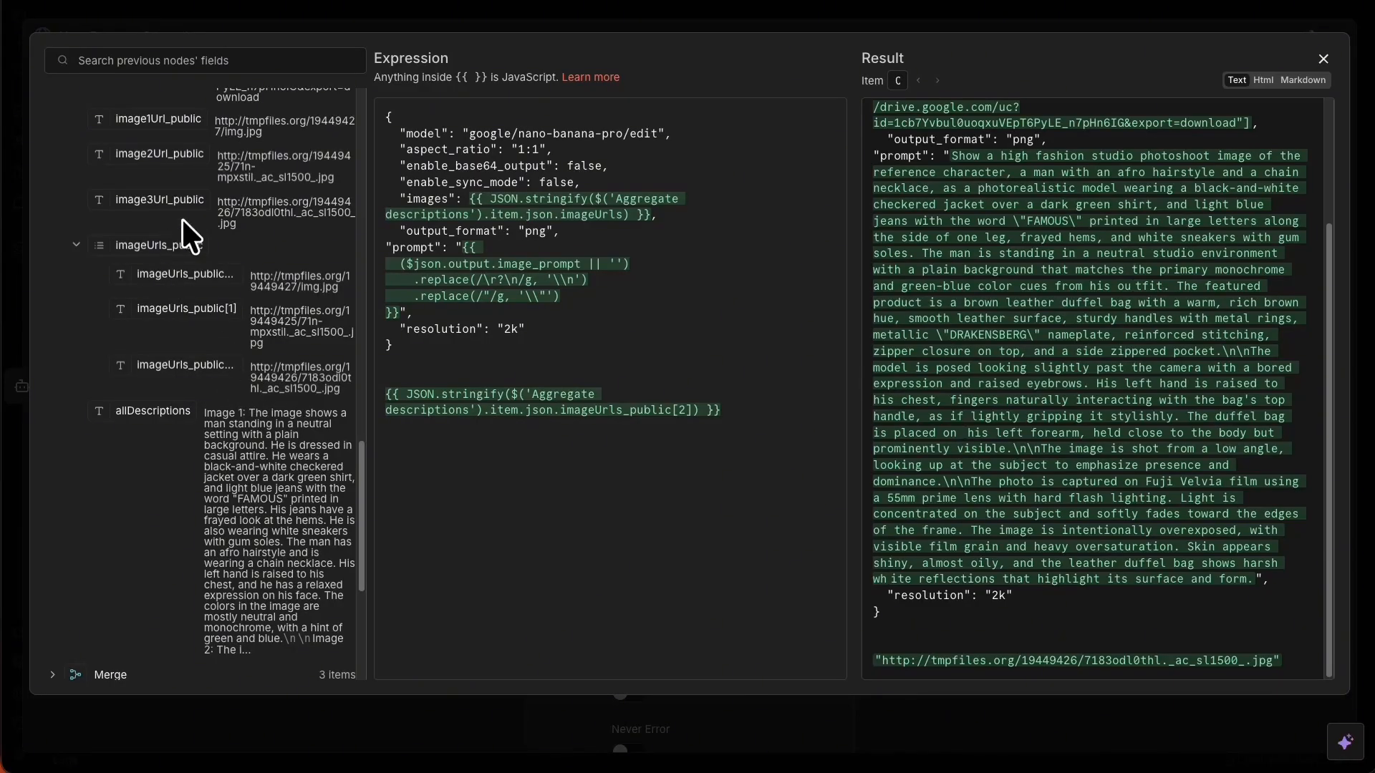
{"action": "left_click", "coordinate": [158, 251]}
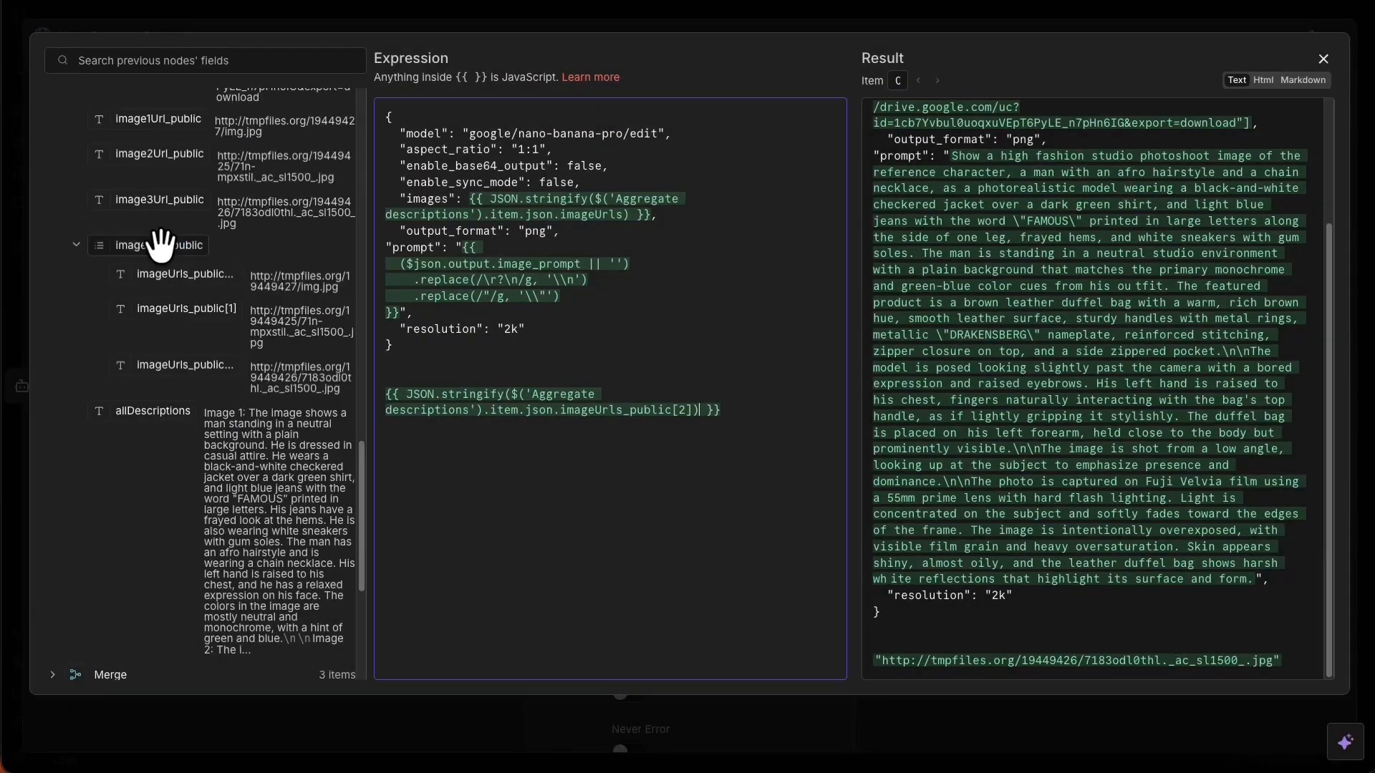
{"action": "left_click_drag", "start_coordinate": [159, 246], "coordinate": [774, 469]}
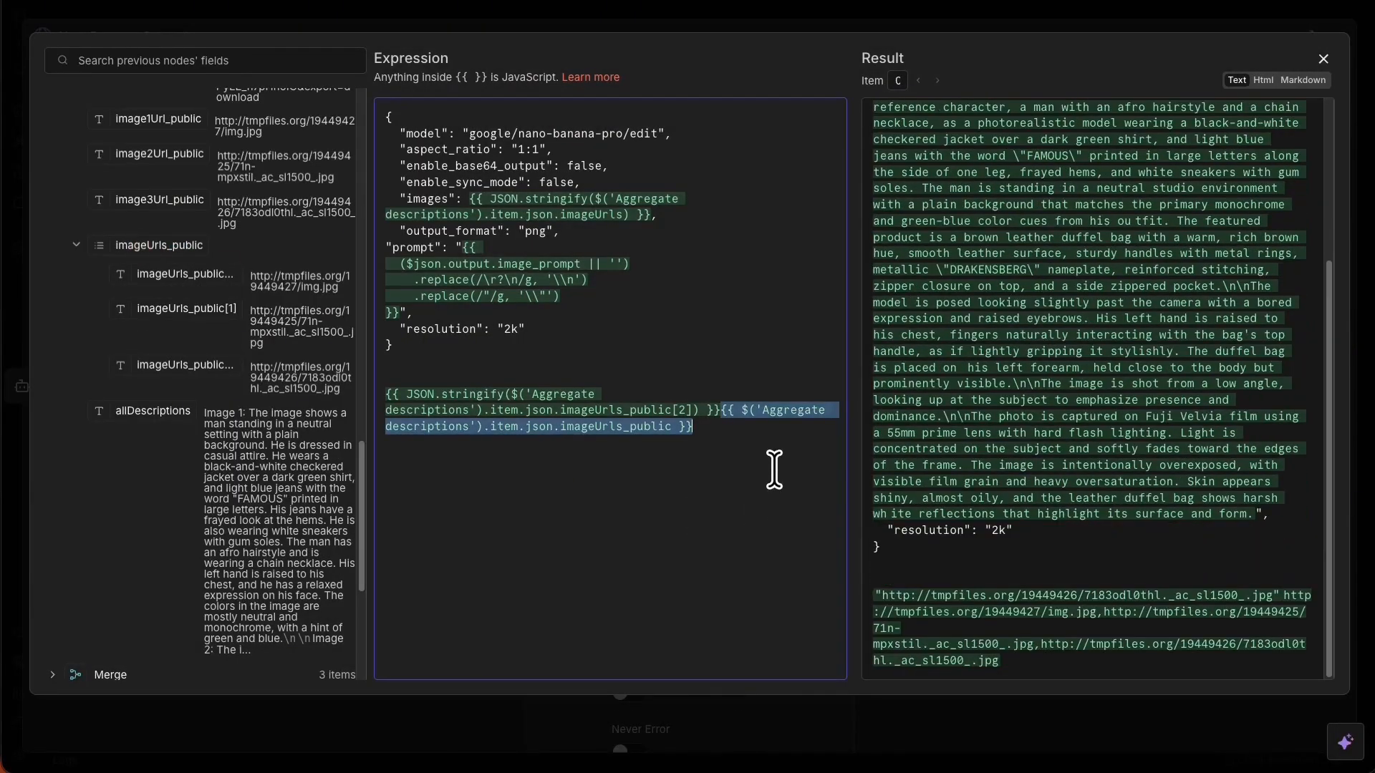
Put the imageUrls_public reference on its own line and delete the imageUrls_public[2] test line.
{"action": "left_click", "coordinate": [721, 415]}
{"action": "key", "text": "Return"}
{"action": "key", "text": "Return"}
{"action": "key", "text": "Return"}
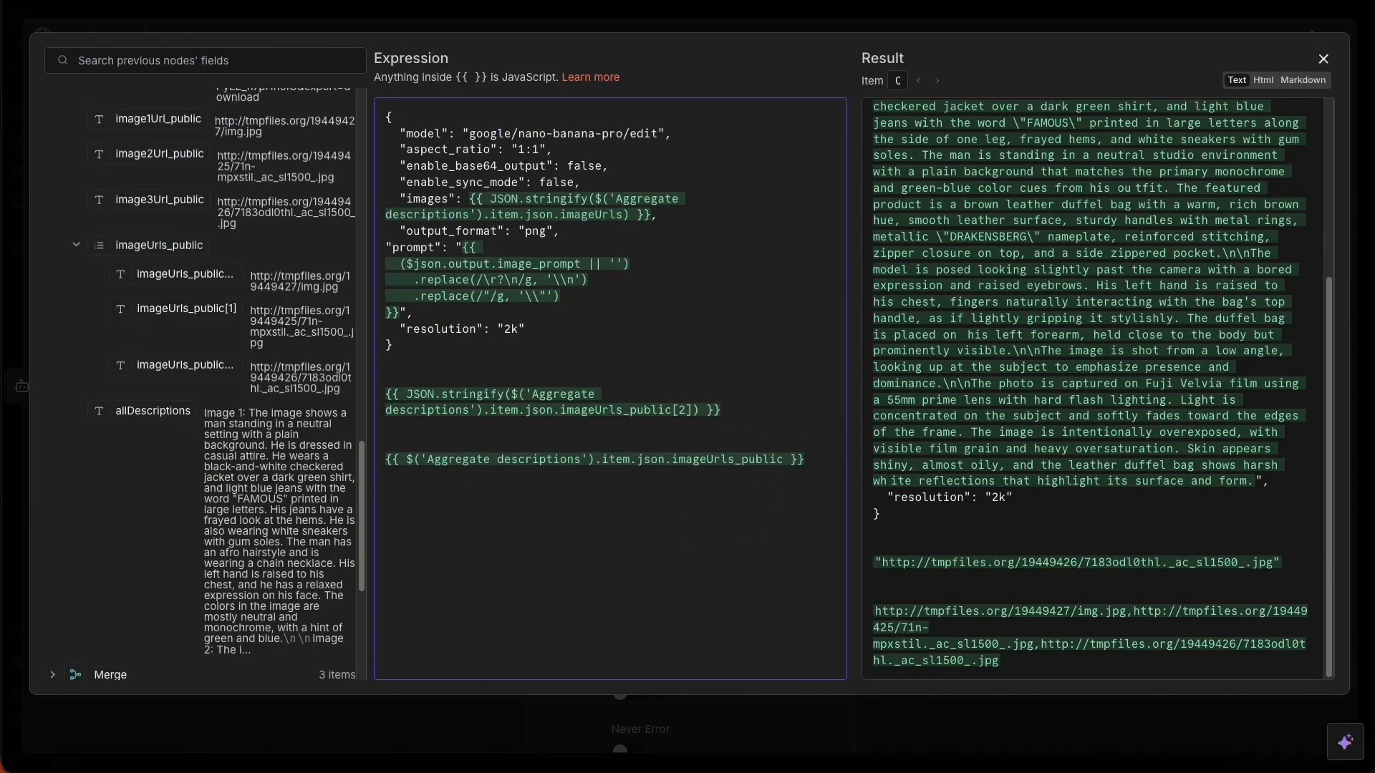
{"action": "left_click_drag", "start_coordinate": [777, 409], "coordinate": [338, 392]}
{"action": "key", "text": "BackSpace"}
{"action": "key", "text": "BackSpace"}
{"action": "key", "text": "BackSpace"}
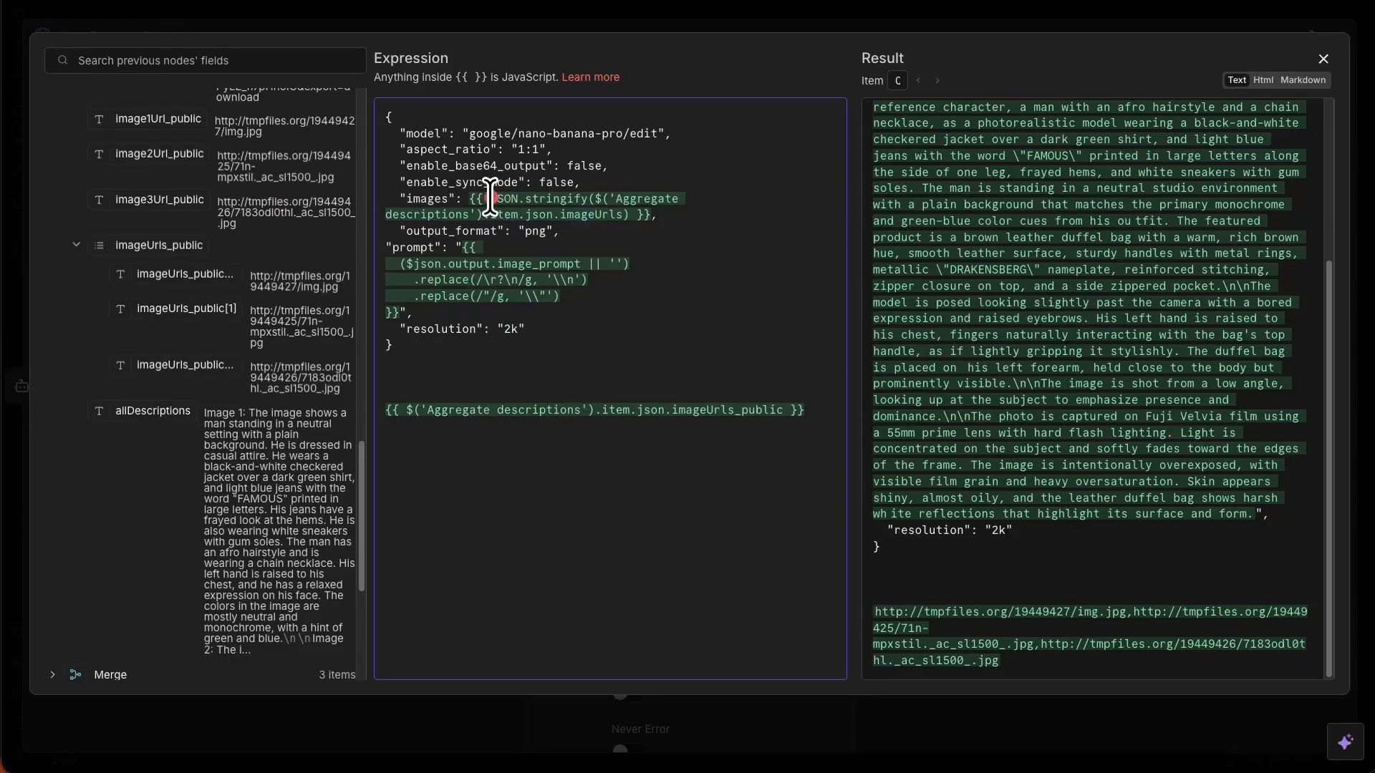
Wrap the imageUrls_public reference in JSON.stringify() and cut it out, clearing the blank lines.
{"action": "left_click_drag", "start_coordinate": [489, 198], "coordinate": [577, 199]}
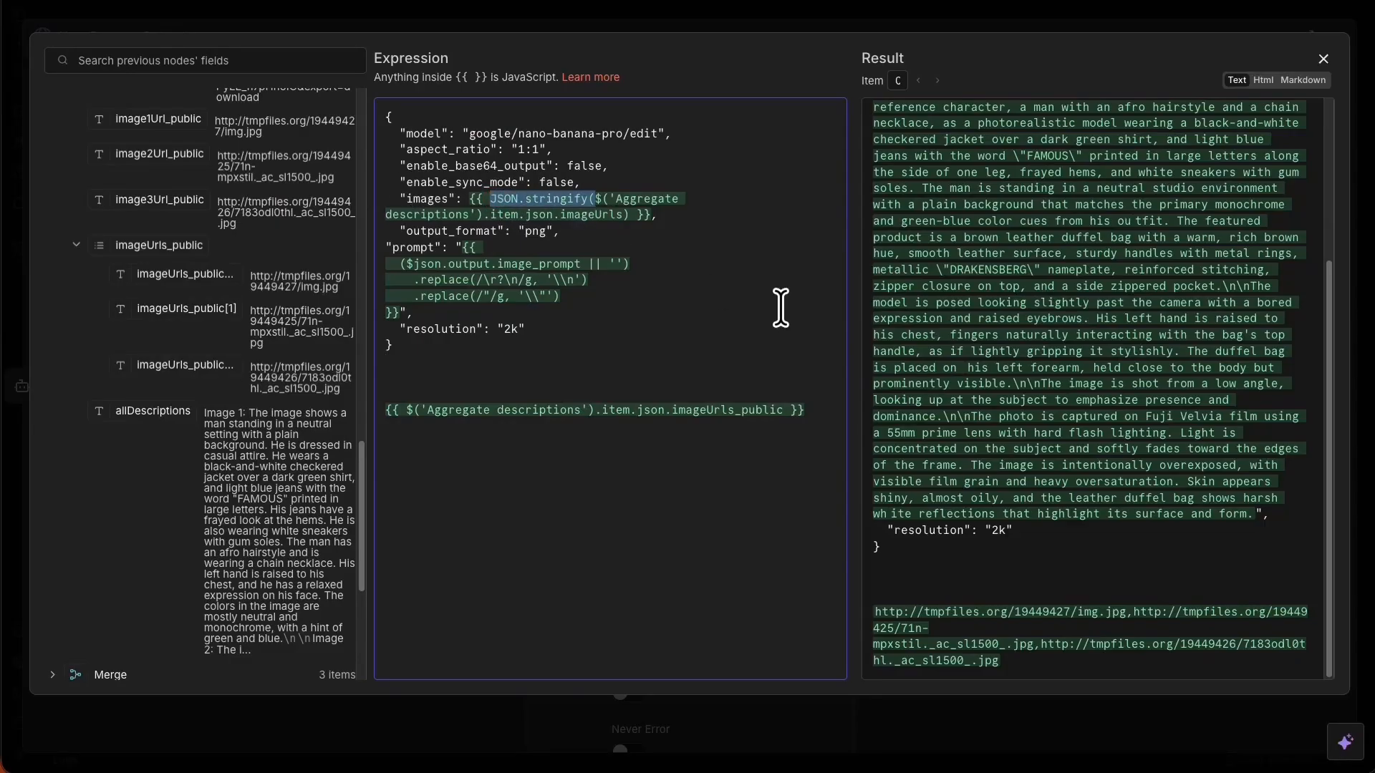
{"action": "left_click", "coordinate": [396, 409]}
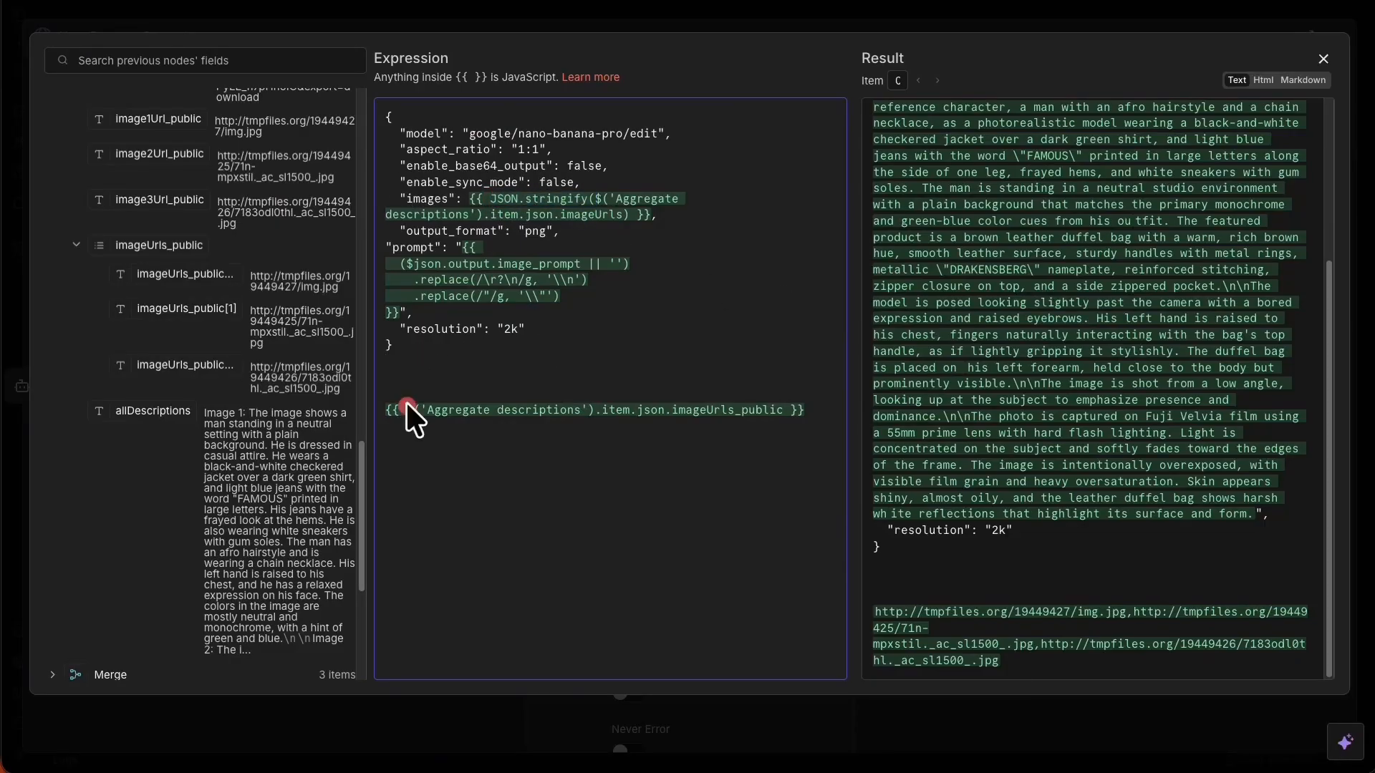
{"action": "type", "text": "JSON.stringify("}
{"action": "left_click", "coordinate": [670, 426]}
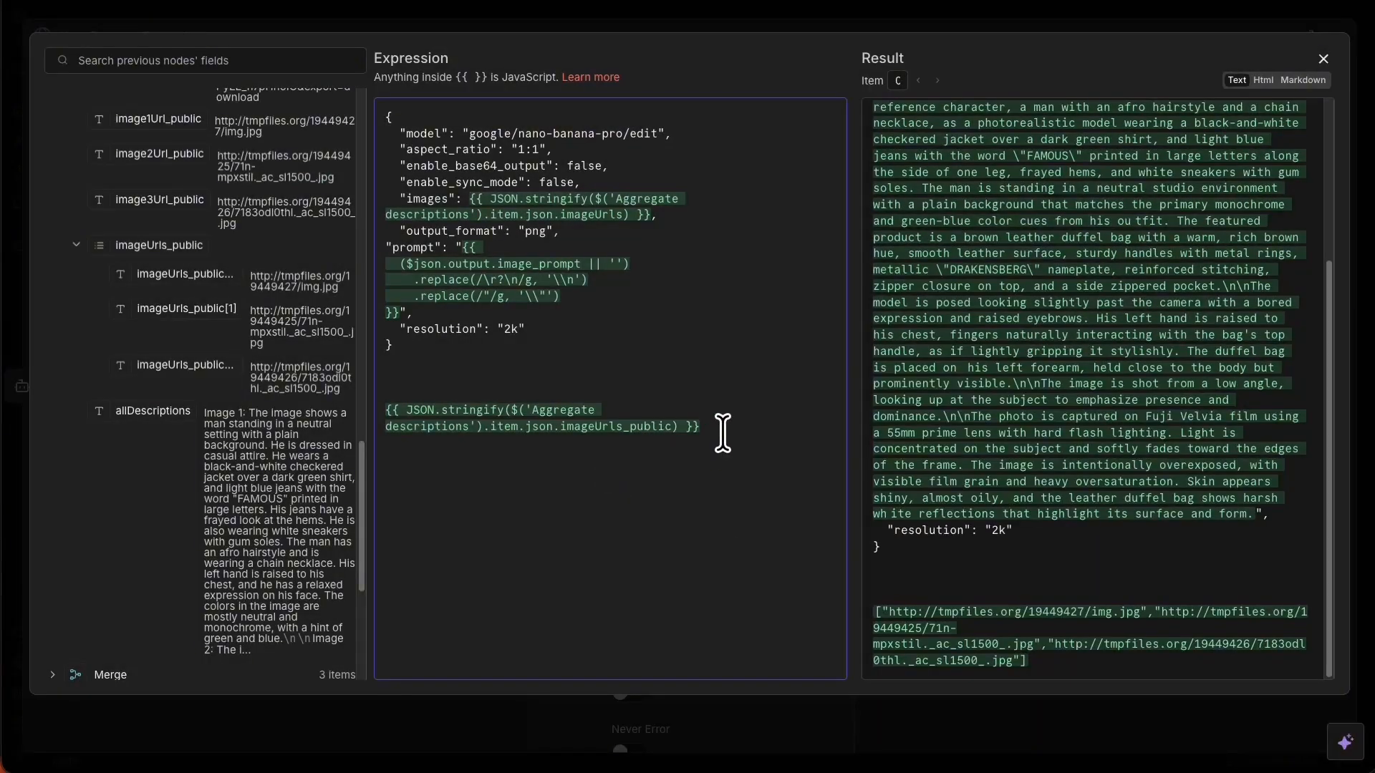
{"action": "left_click_drag", "start_coordinate": [722, 433], "coordinate": [371, 410]}
{"action": "key", "text": "ctrl+c"}
{"action": "key", "text": "BackSpace"}
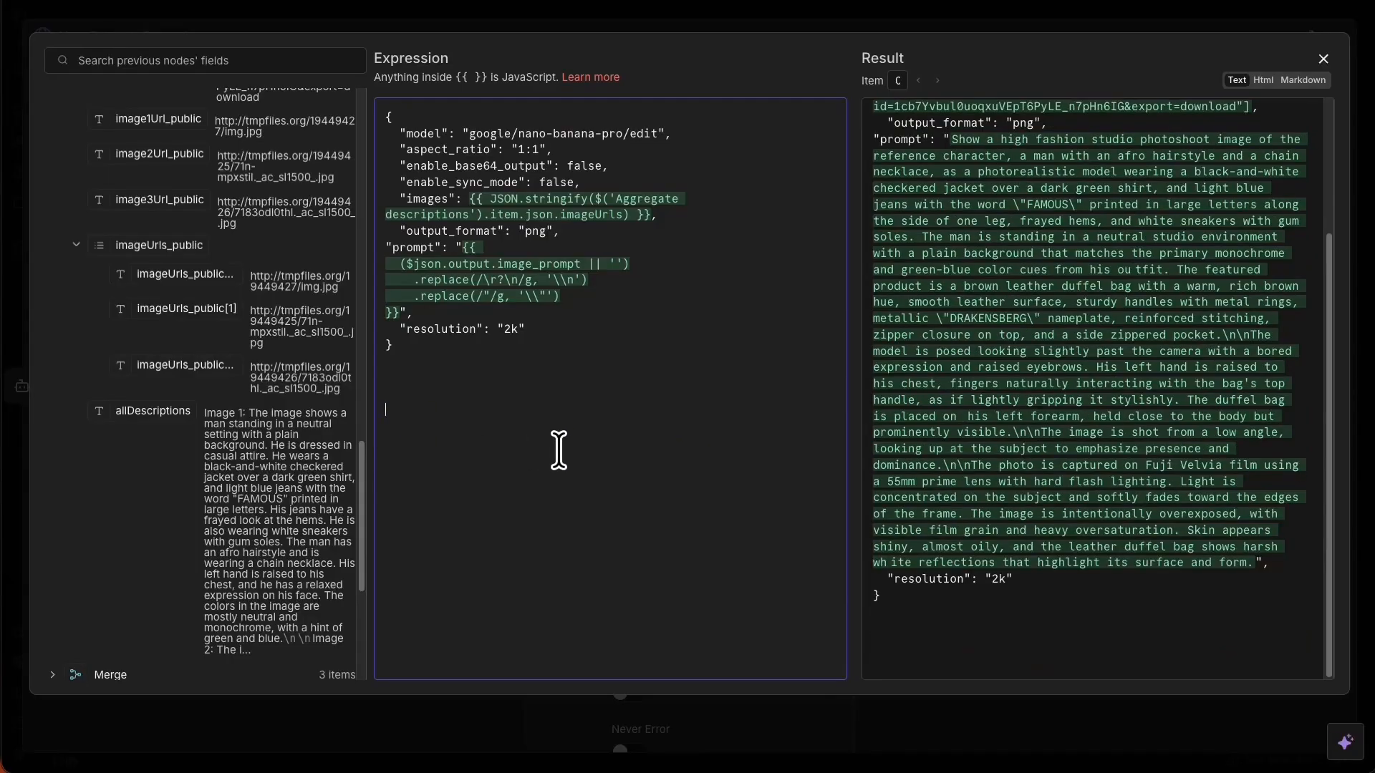
{"action": "key", "text": "BackSpace"}
{"action": "key", "text": "BackSpace"}
{"action": "key", "text": "BackSpace"}
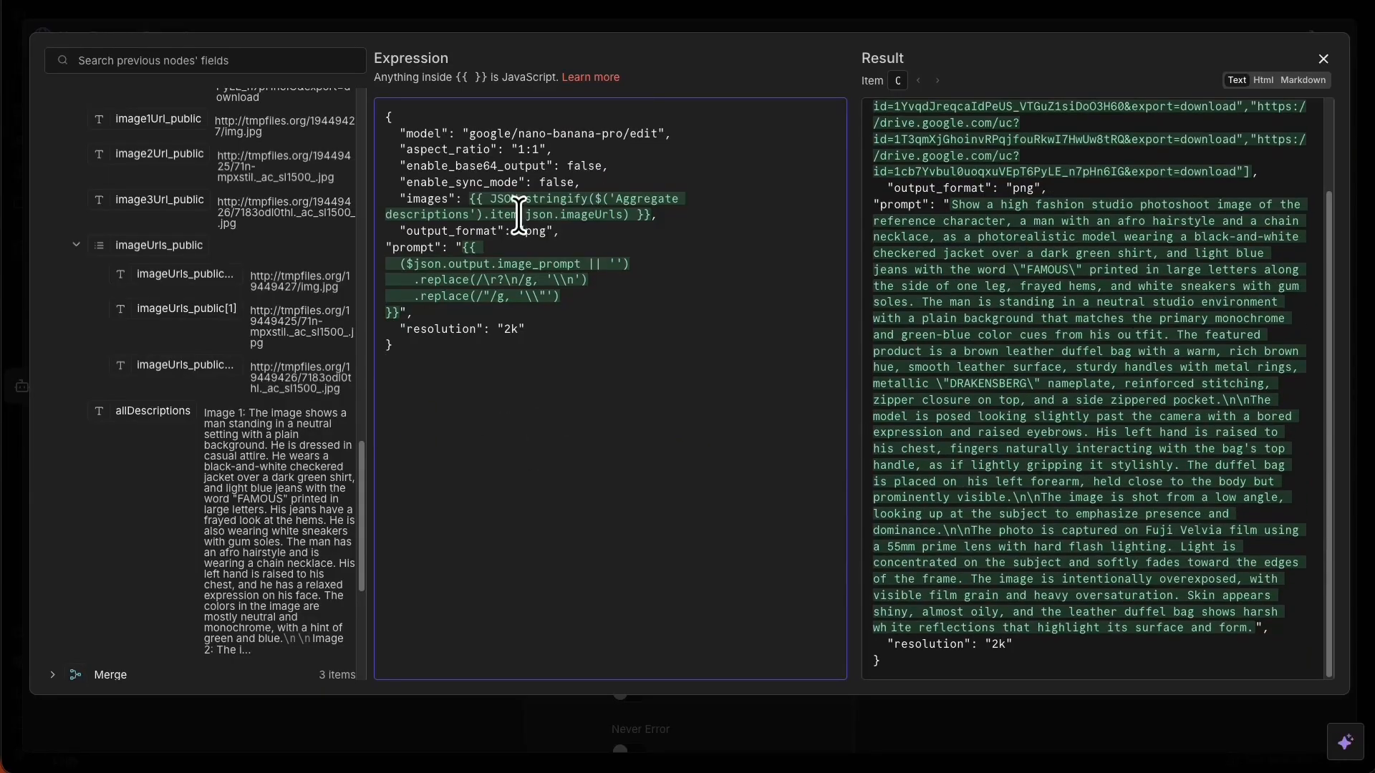
Replace the images expression with JSON.stringify of imageUrls_public and close the editor.
{"action": "left_click_drag", "start_coordinate": [471, 192], "coordinate": [639, 208]}
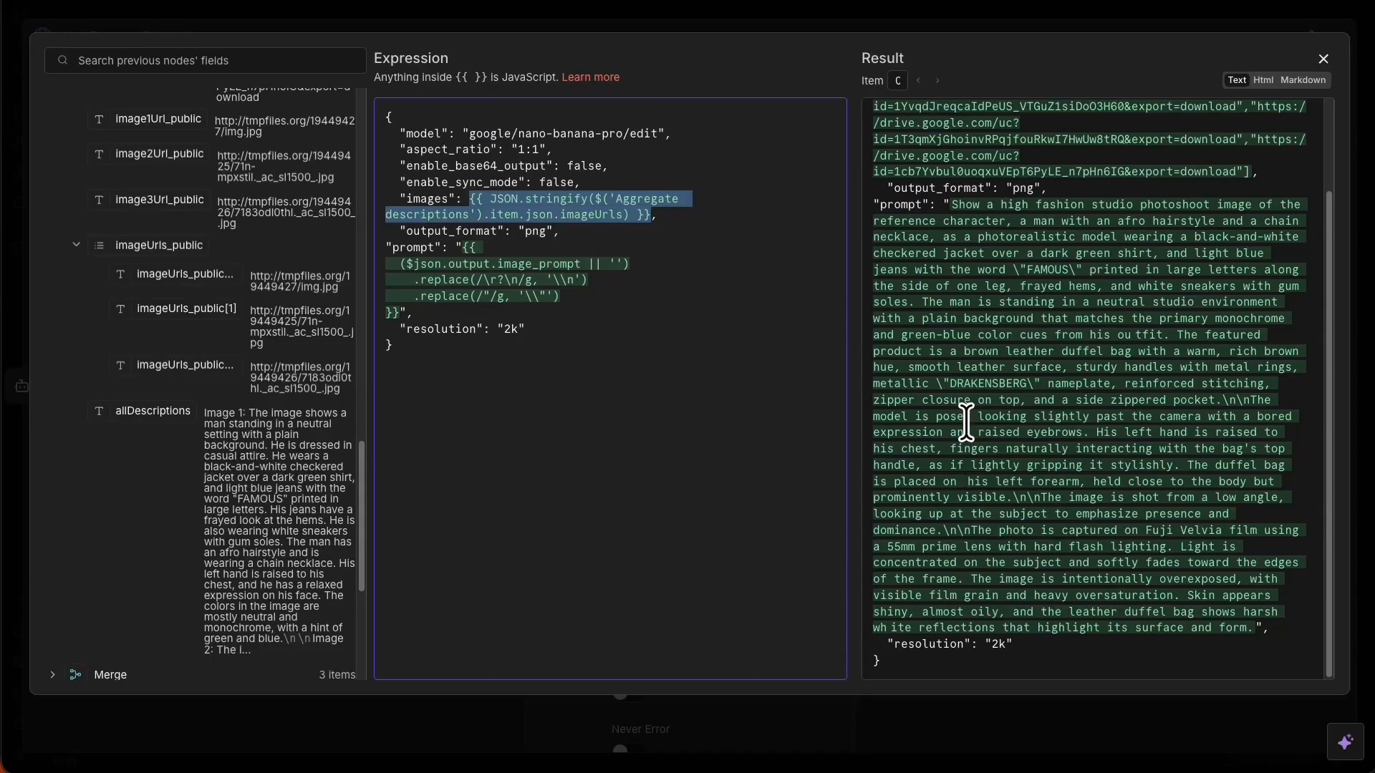
{"action": "key", "text": "ctrl+v"}
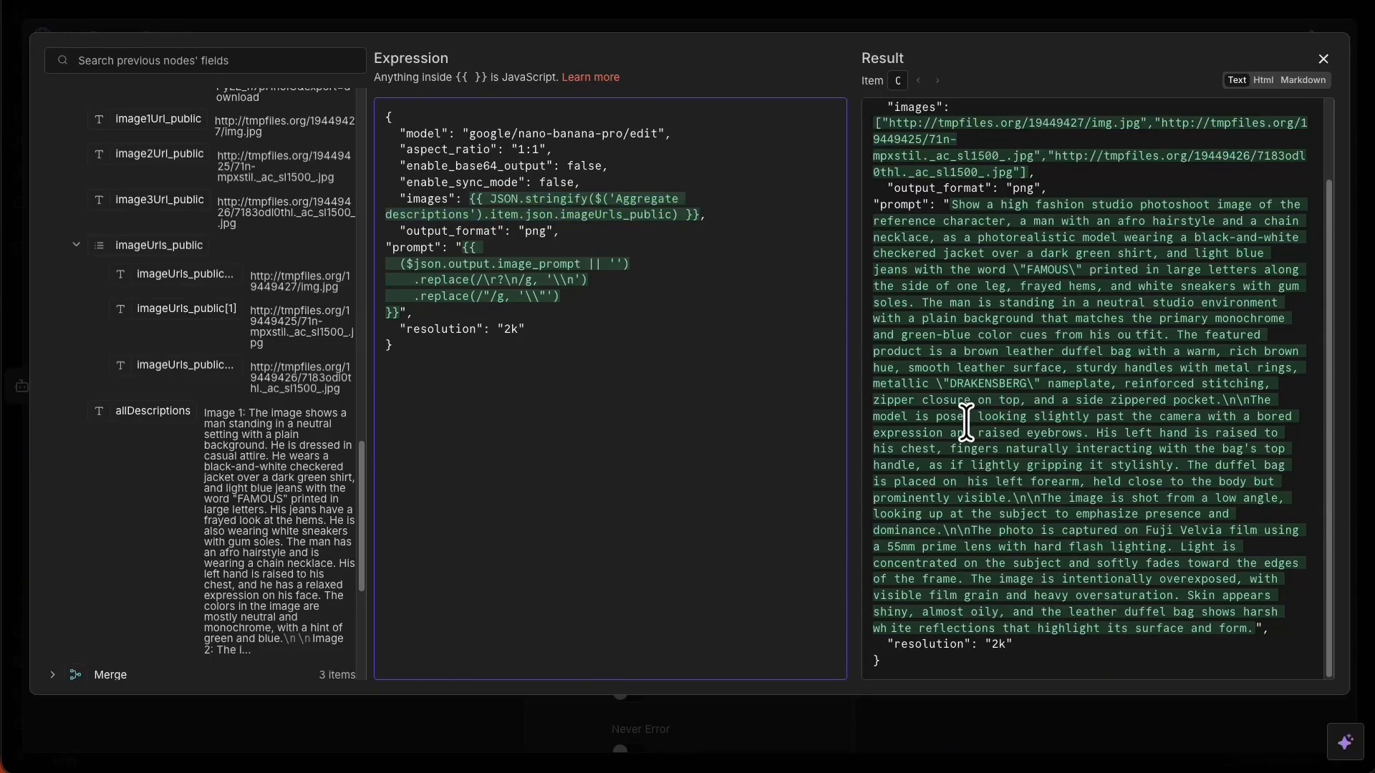
{"action": "scroll", "coordinate": [1005, 309], "scroll_direction": "up", "scroll_amount": 3}
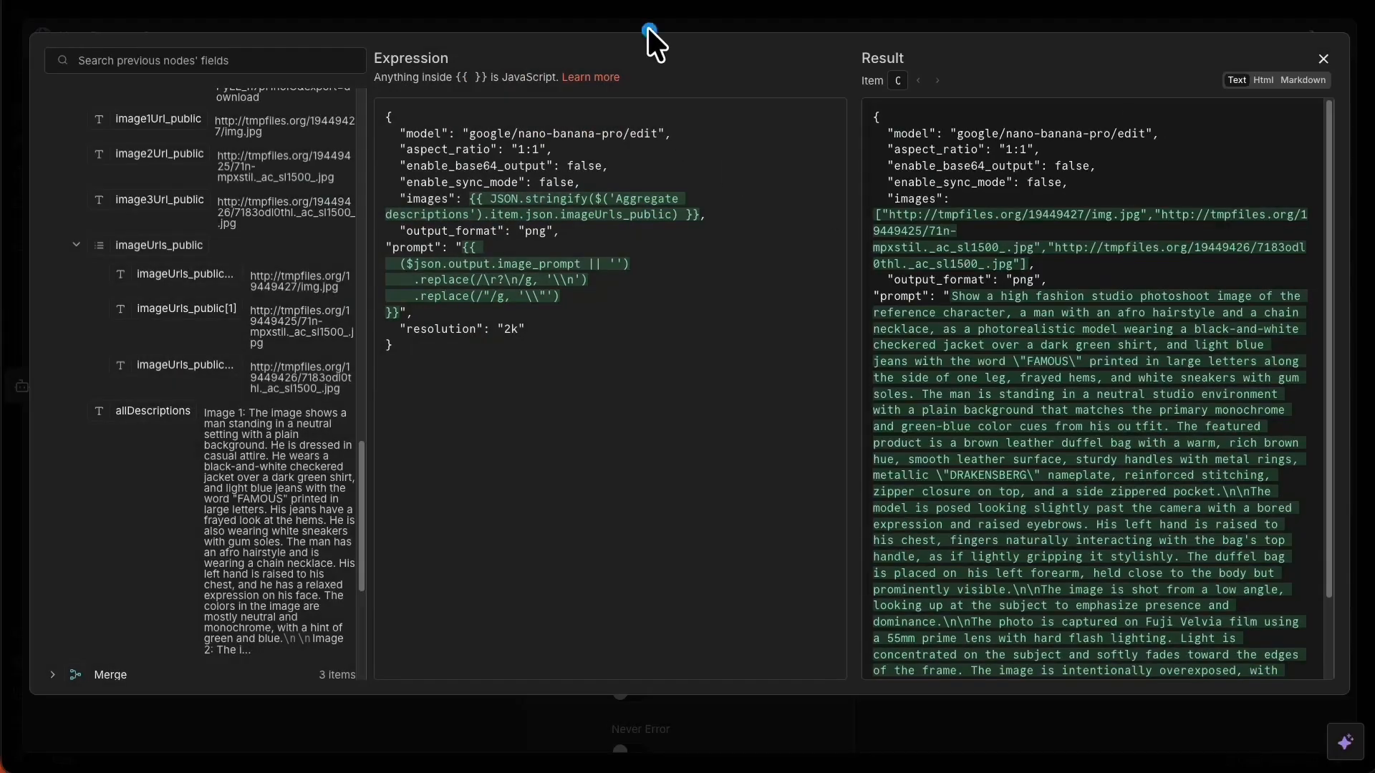
{"action": "left_click", "coordinate": [600, 22]}
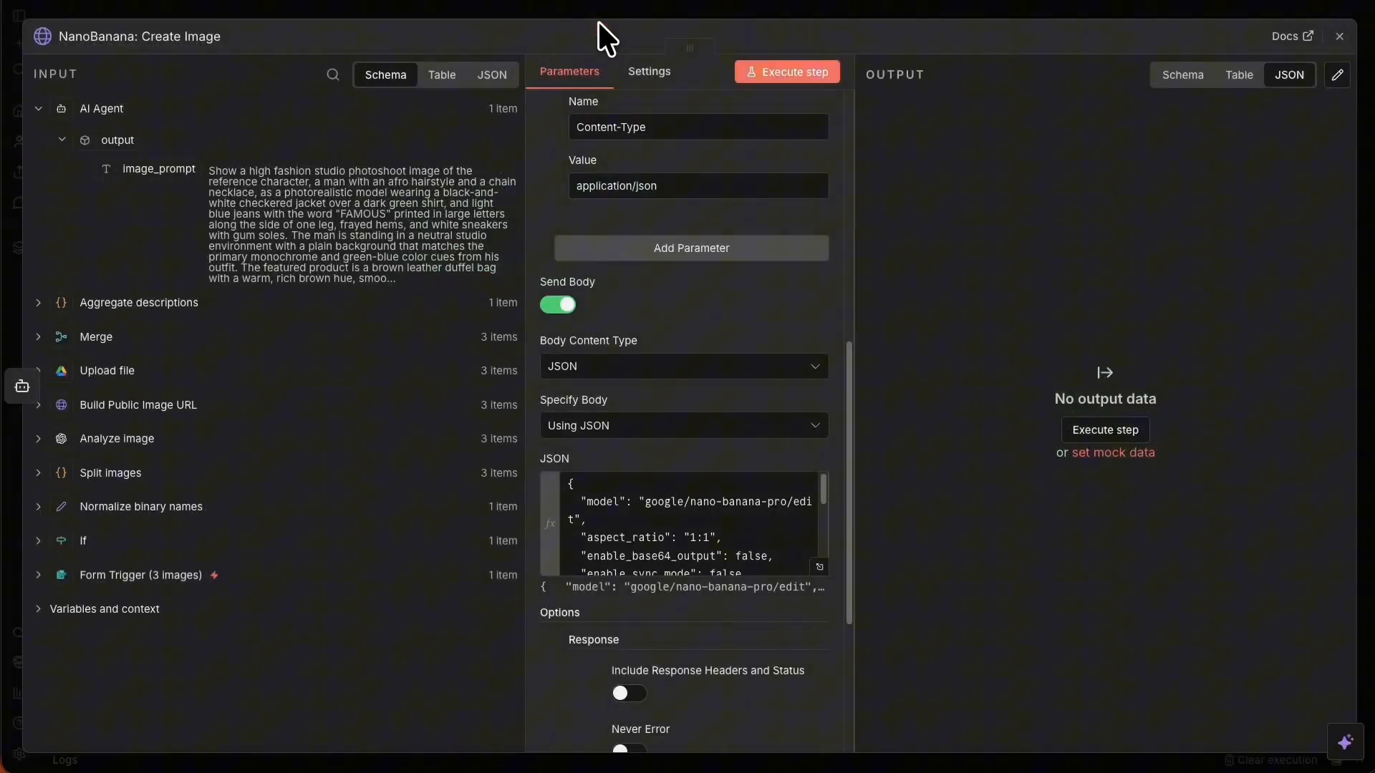
Save the workflow and run NanoBanana: Create Image alone, producing 1 item.
{"action": "left_click", "coordinate": [805, 22]}
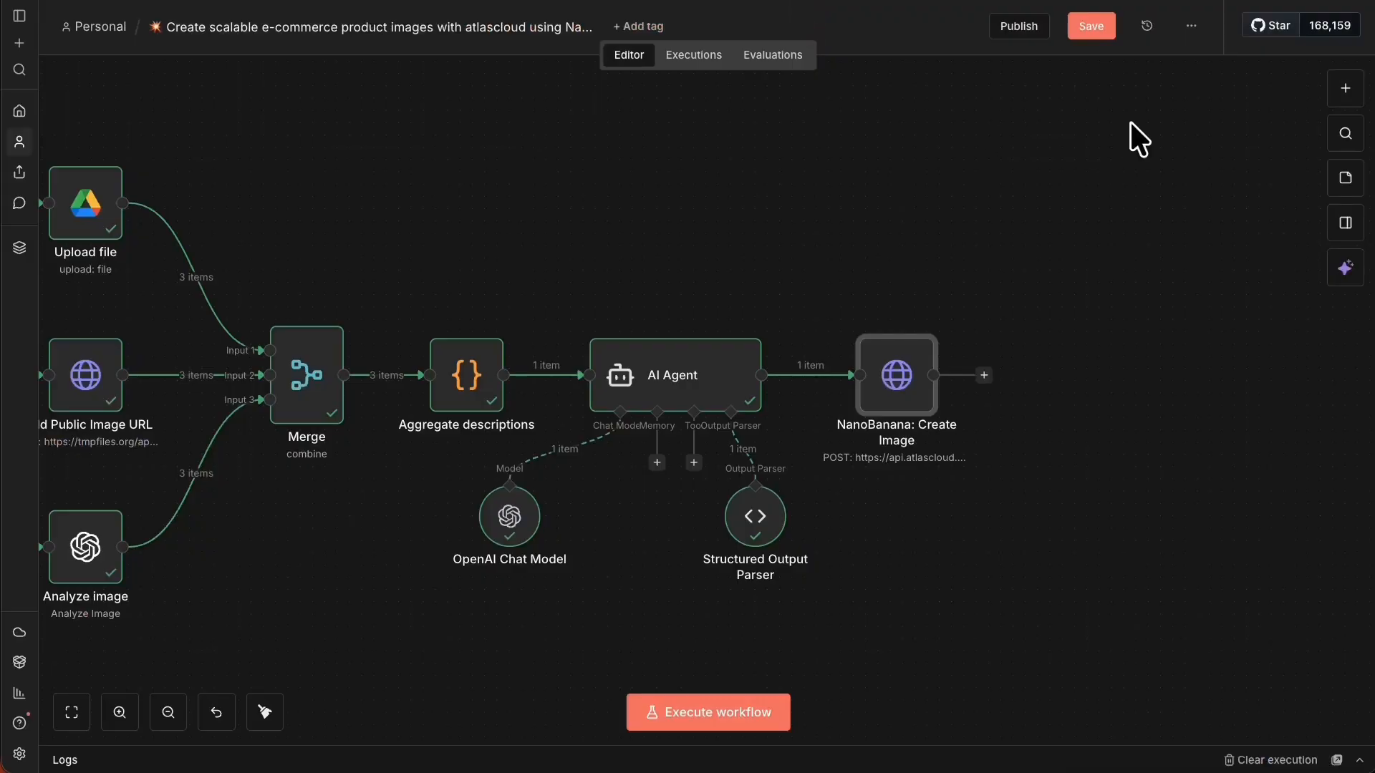
{"action": "left_click", "coordinate": [1091, 26]}
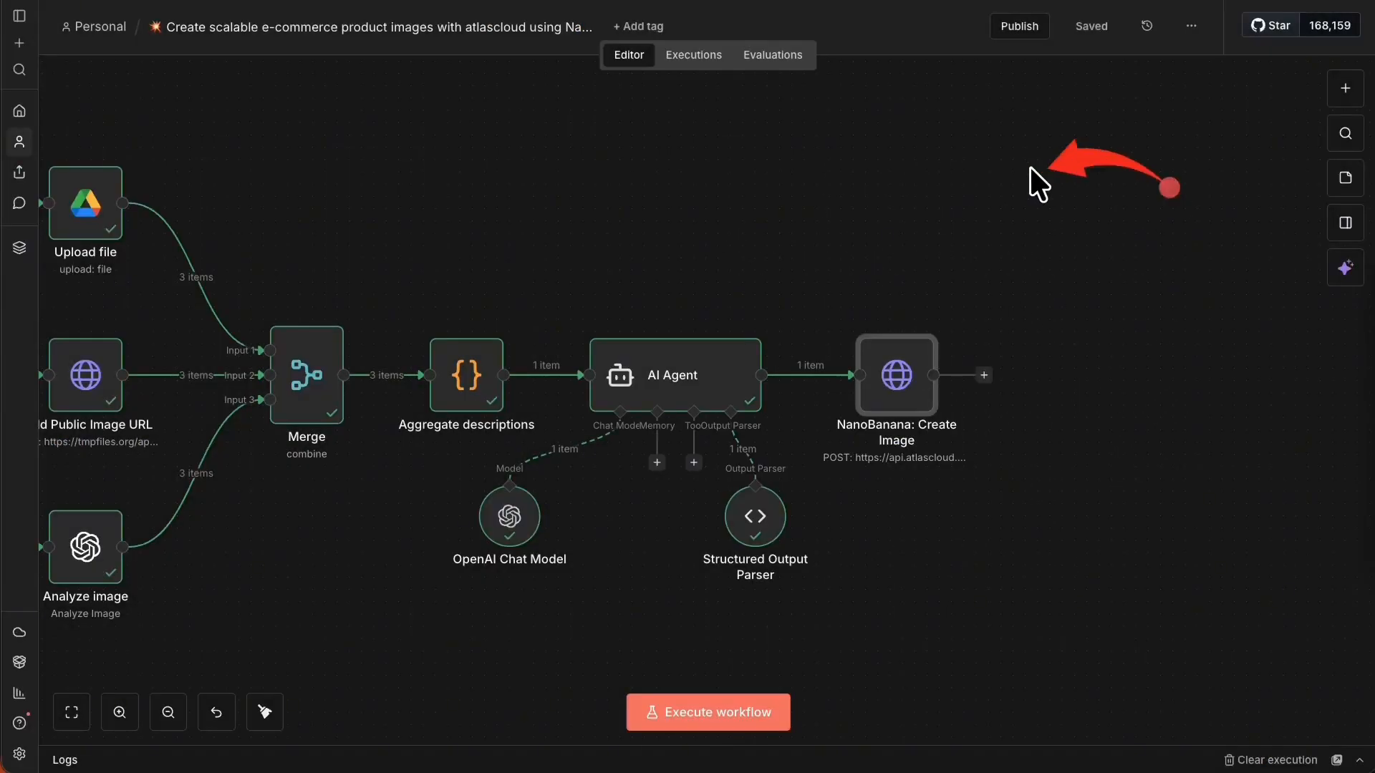
{"action": "left_click", "coordinate": [923, 318]}
{"action": "left_click", "coordinate": [943, 185]}
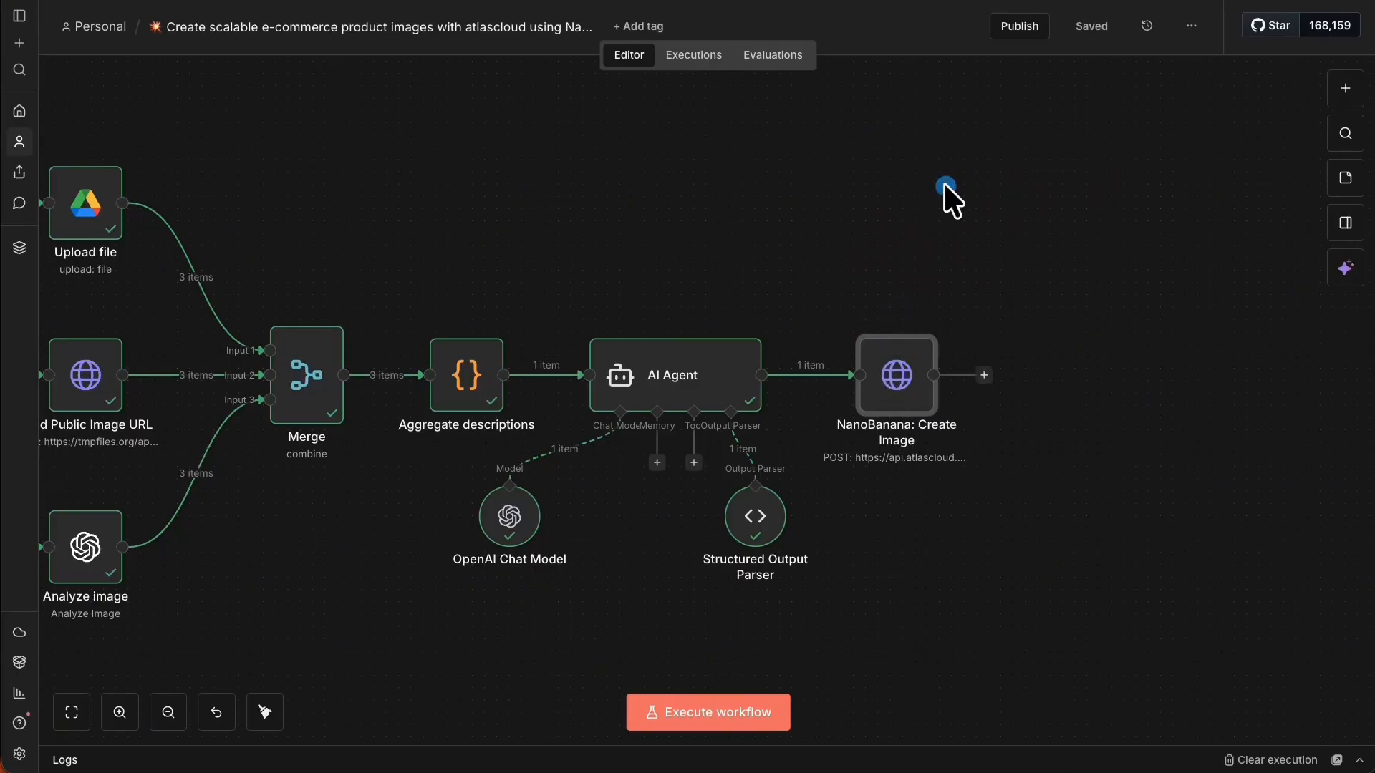
{"action": "right_click", "coordinate": [887, 373]}
{"action": "left_click", "coordinate": [952, 427]}
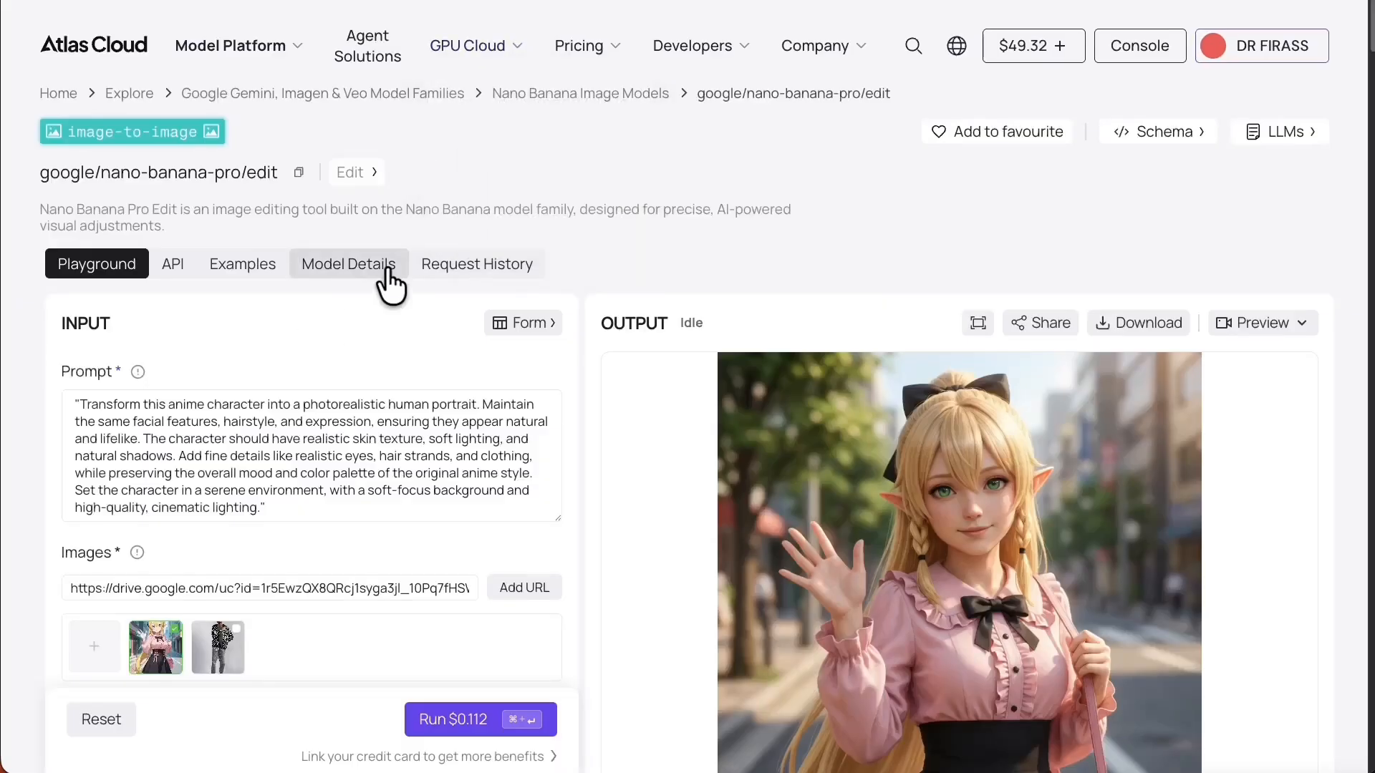
Check Atlas Cloud's nano-banana-pro/edit request history for the new job marked created.
{"action": "left_click", "coordinate": [508, 266]}
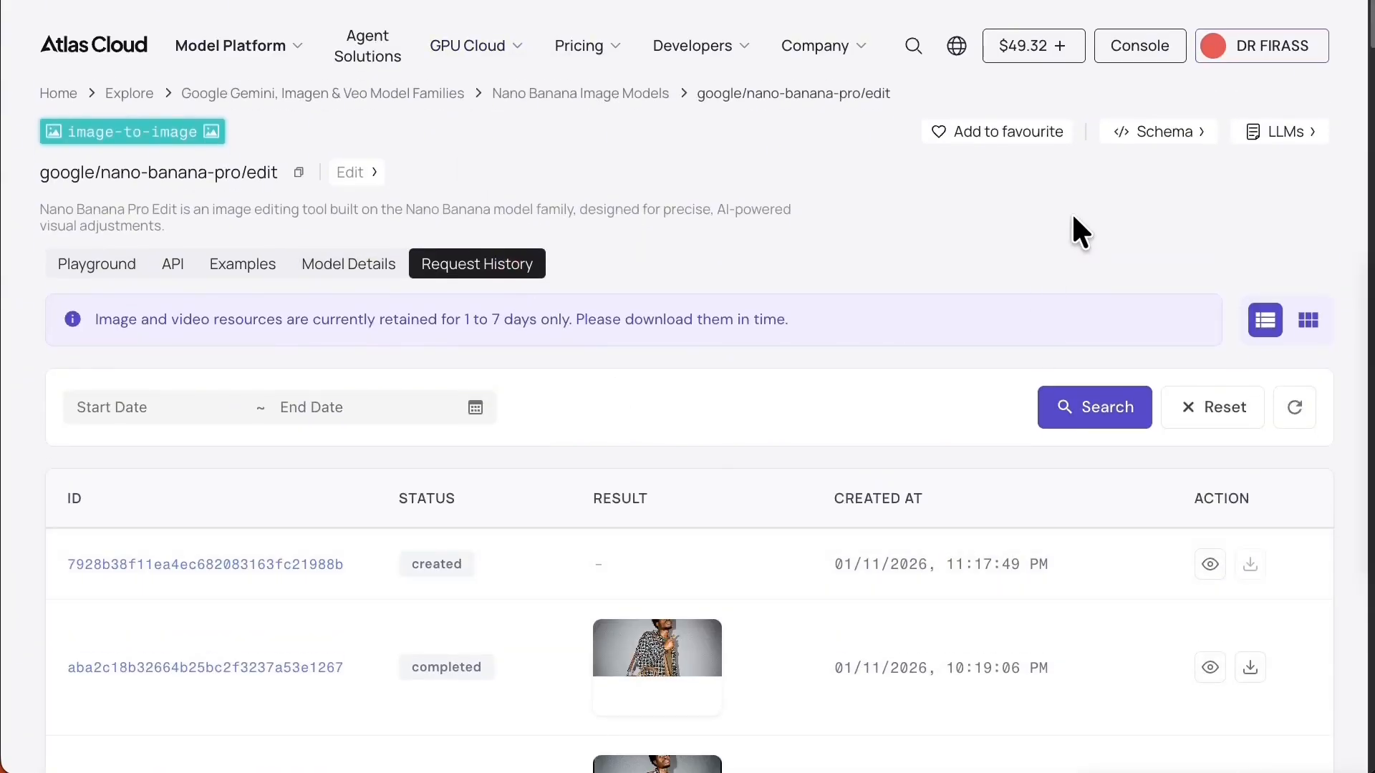
{"action": "mouse_move", "coordinate": [1127, 191]}
{"action": "left_mouse_down"}
{"action": "mouse_move", "coordinate": [1074, 172]}
{"action": "mouse_move", "coordinate": [611, 369]}
{"action": "mouse_move", "coordinate": [427, 589]}
{"action": "left_mouse_up"}
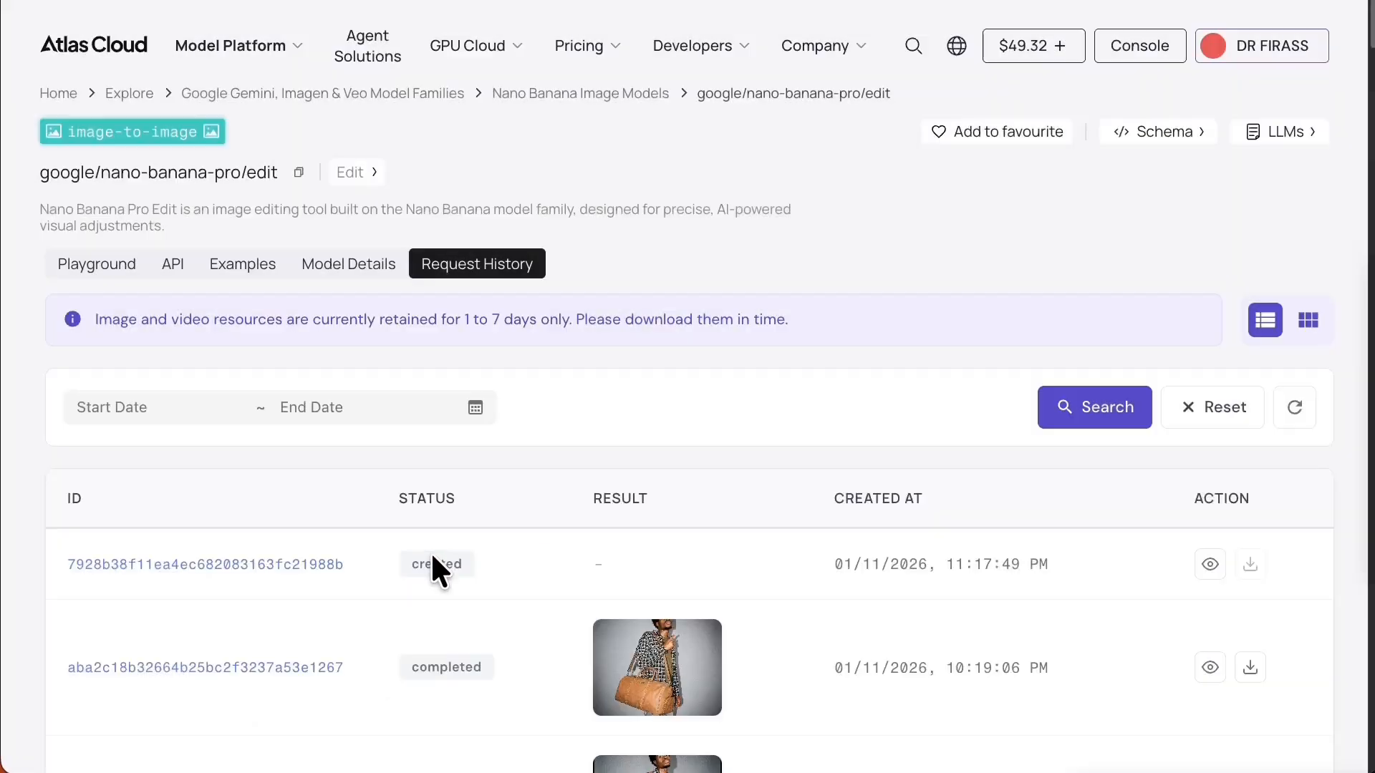
{"action": "mouse_move", "coordinate": [228, 390]}
{"action": "left_mouse_down"}
{"action": "mouse_move", "coordinate": [325, 350]}
{"action": "mouse_move", "coordinate": [592, 423]}
{"action": "left_mouse_up"}
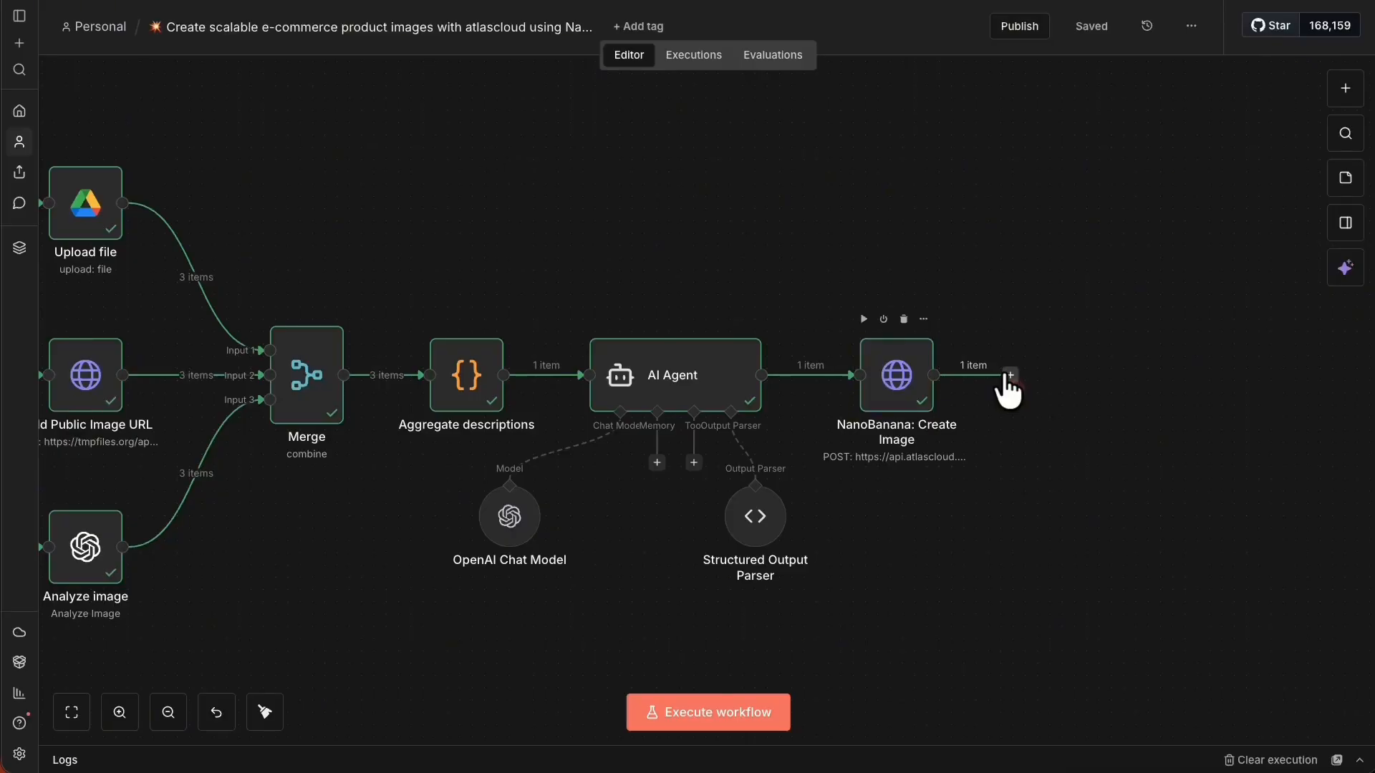
Add a Wait node after NanoBanana: Create Image set to 3 minutes and run it.
{"action": "left_click", "coordinate": [1010, 375]}
{"action": "type", "text": "wait"}
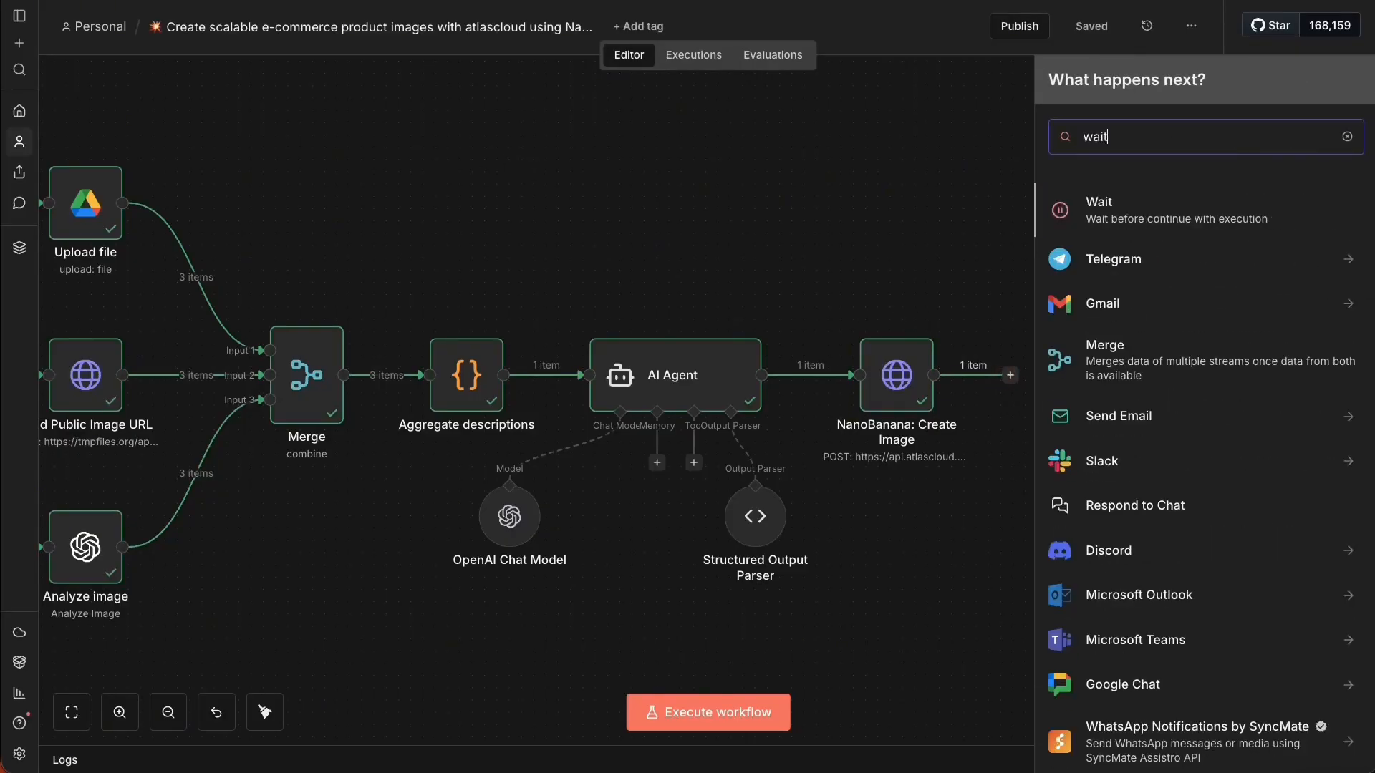
{"action": "left_click", "coordinate": [1176, 192]}
{"action": "left_click", "coordinate": [648, 254]}
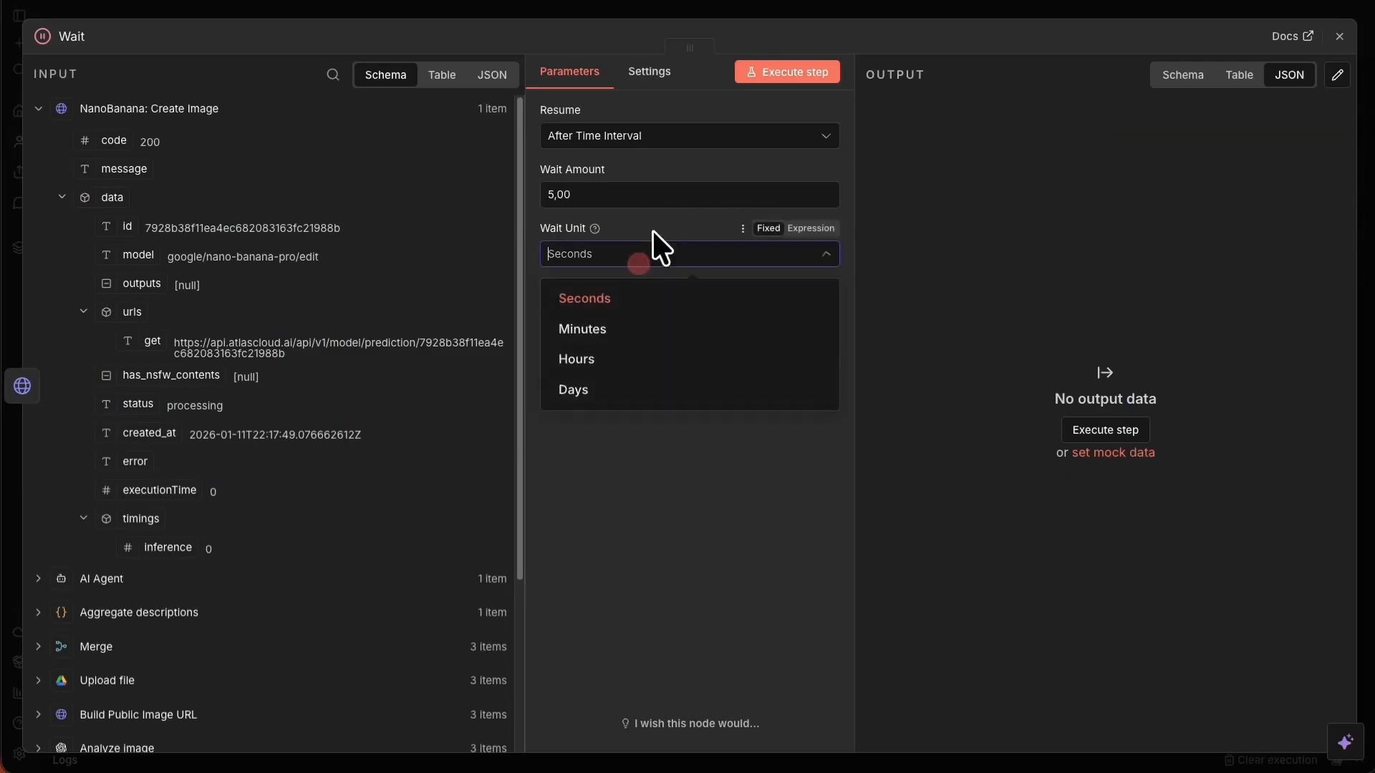
{"action": "left_click", "coordinate": [631, 328]}
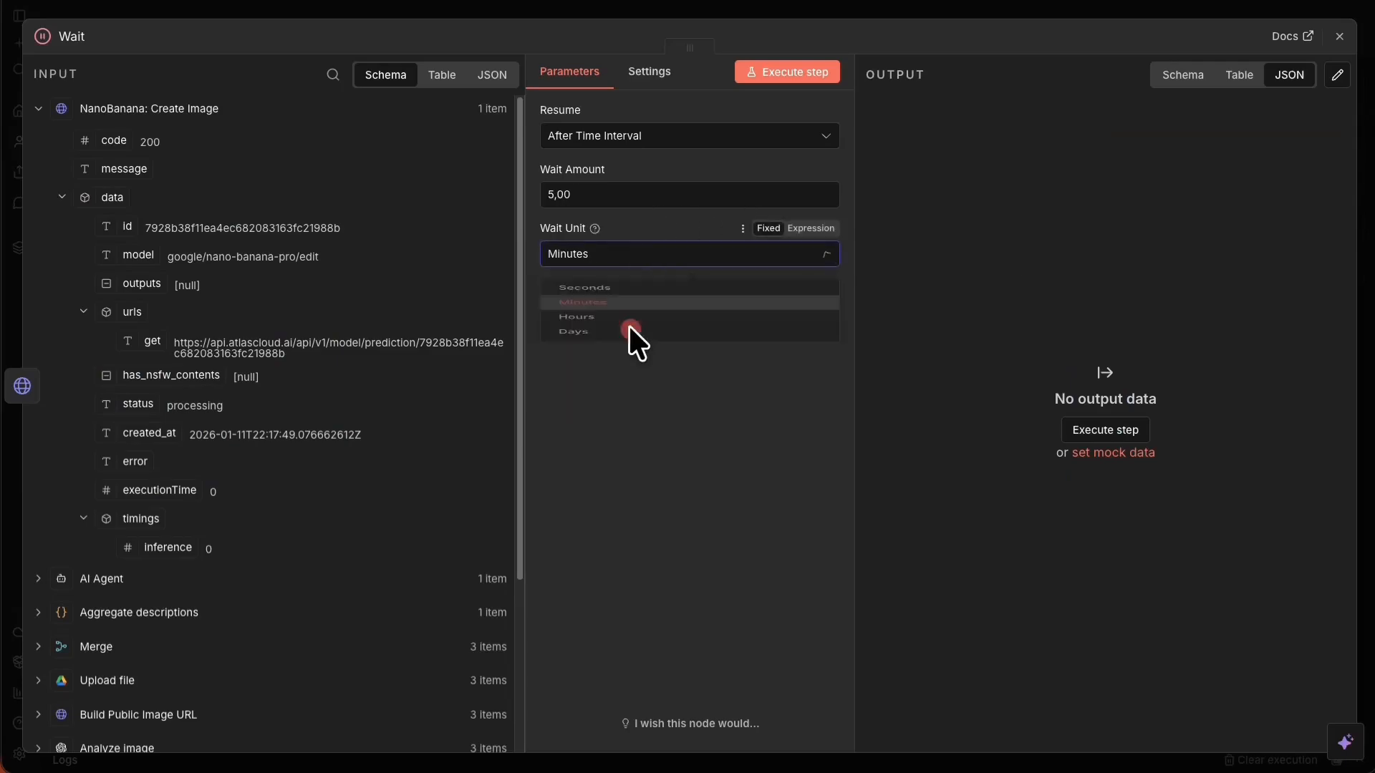
{"action": "left_click", "coordinate": [556, 194]}
{"action": "key", "text": "Left"}
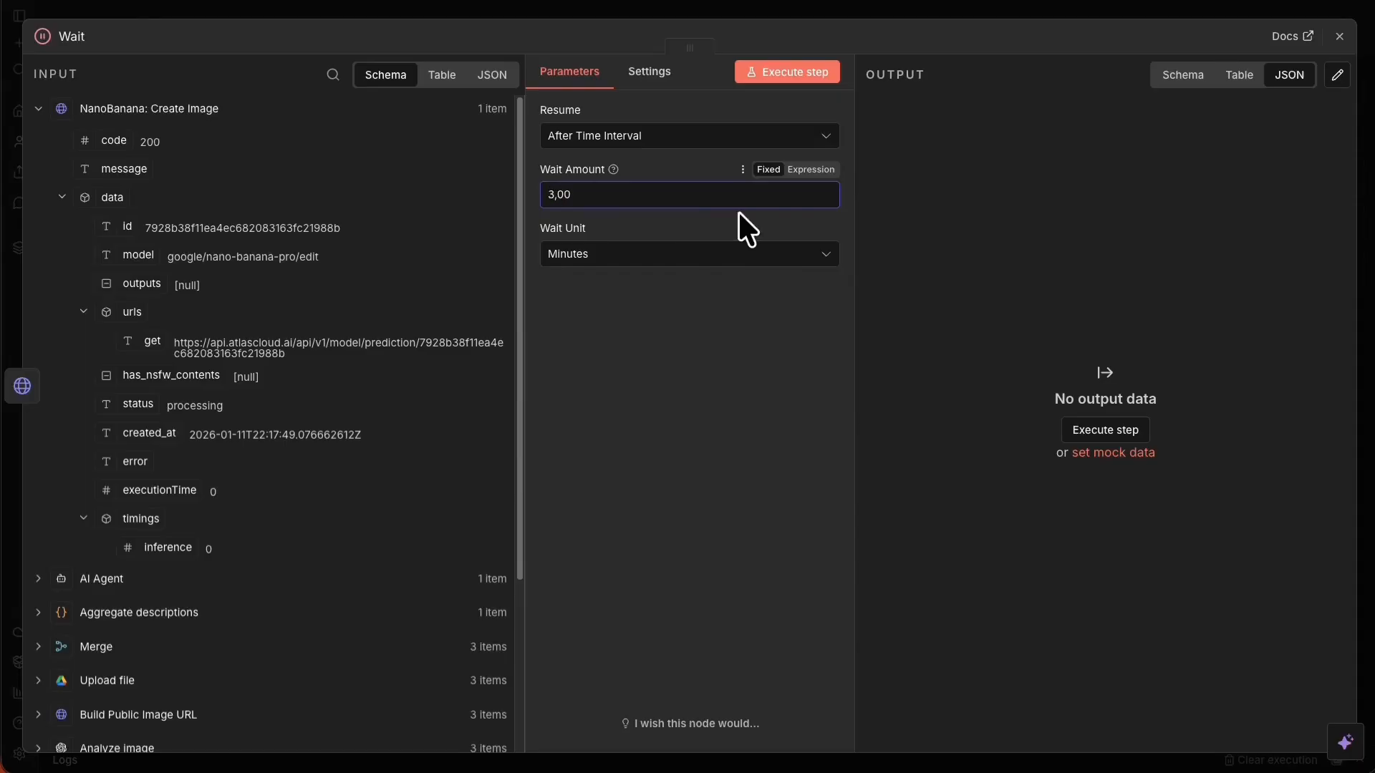
{"action": "left_click", "coordinate": [799, 96]}
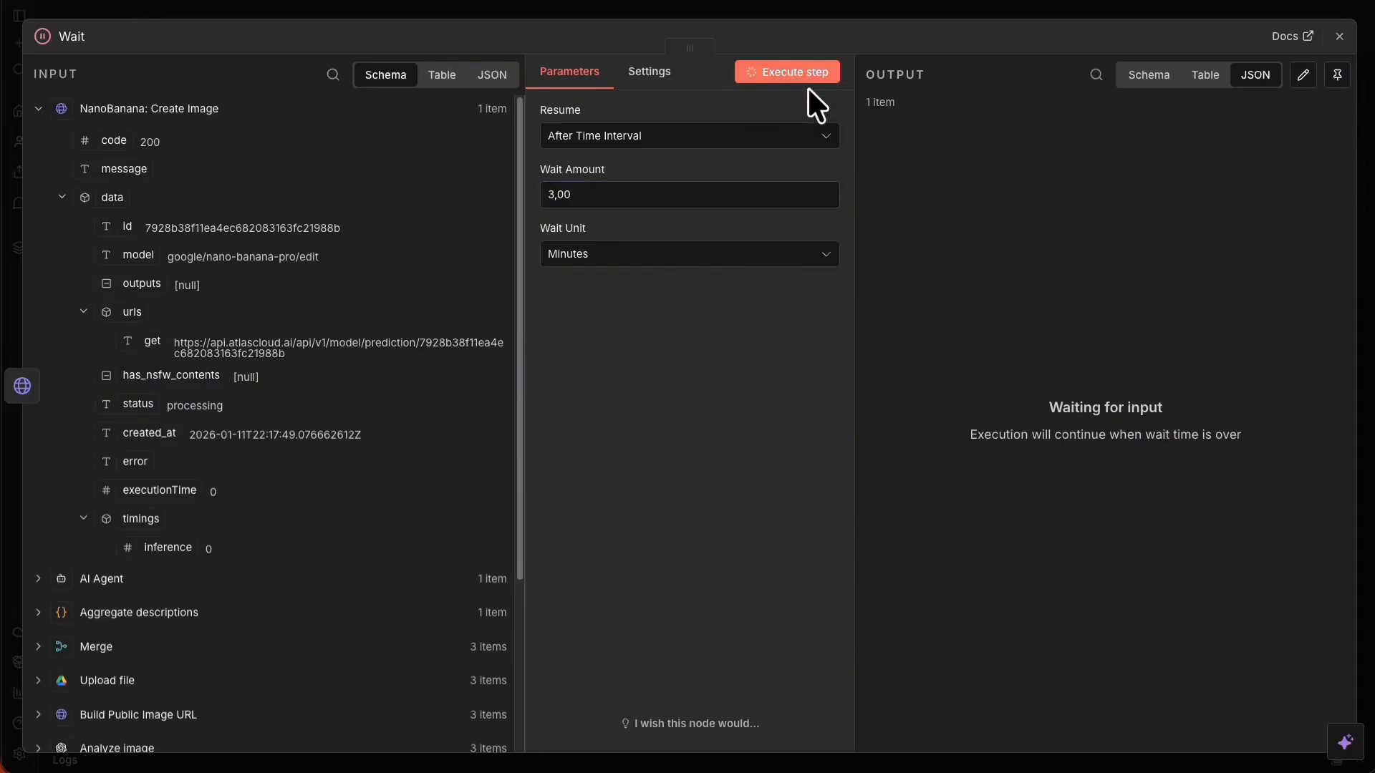
{"action": "left_click", "coordinate": [644, 14]}
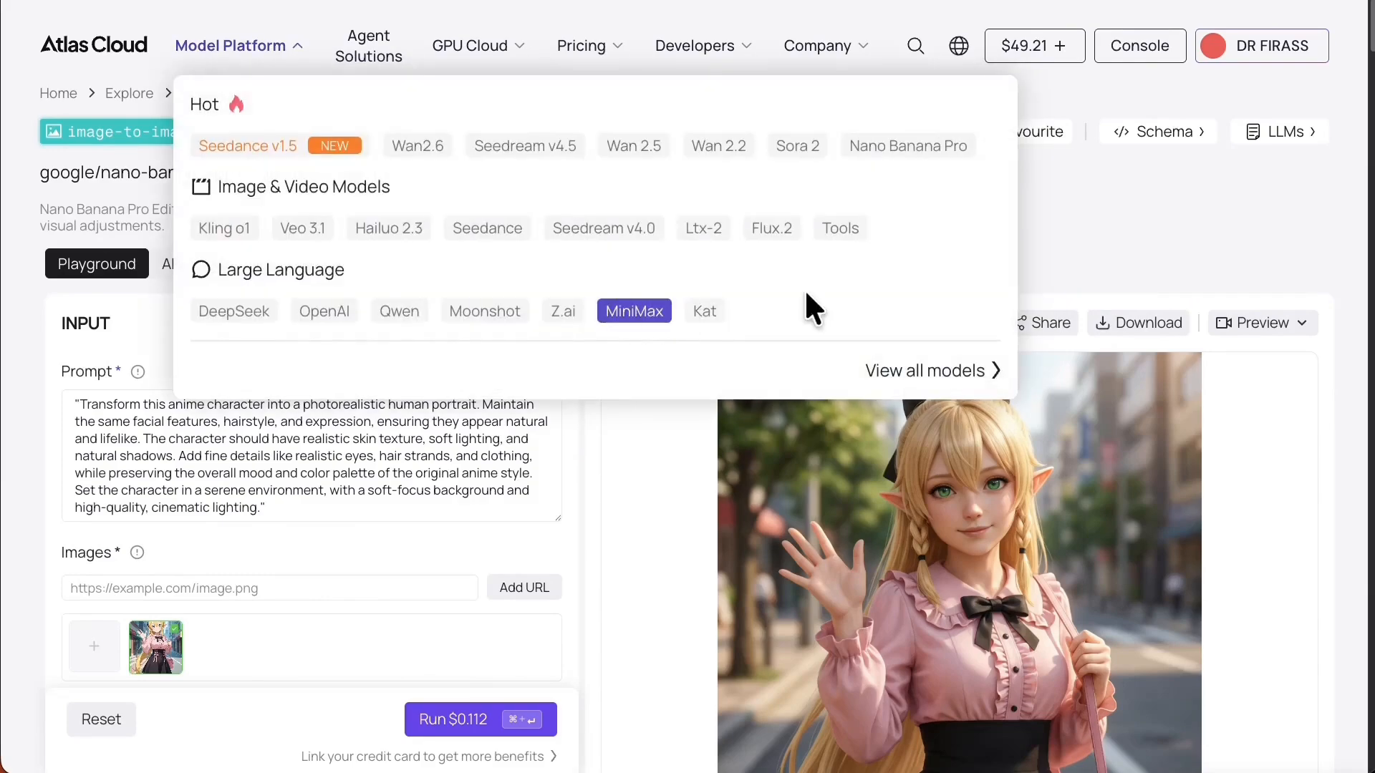
Open the failed 11:17:49 PM request's details and select its first submitted image URL.
{"action": "left_click", "coordinate": [505, 275]}
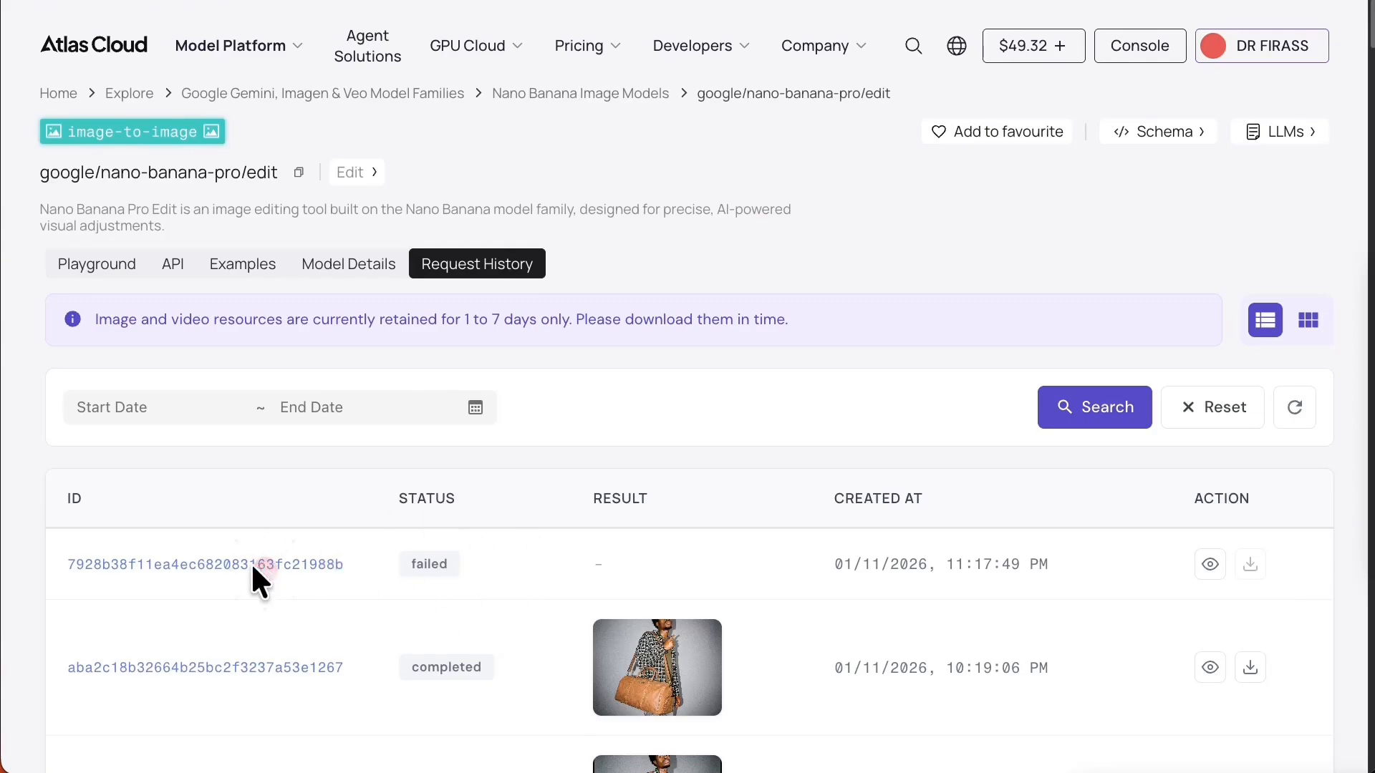
{"action": "left_click", "coordinate": [177, 569]}
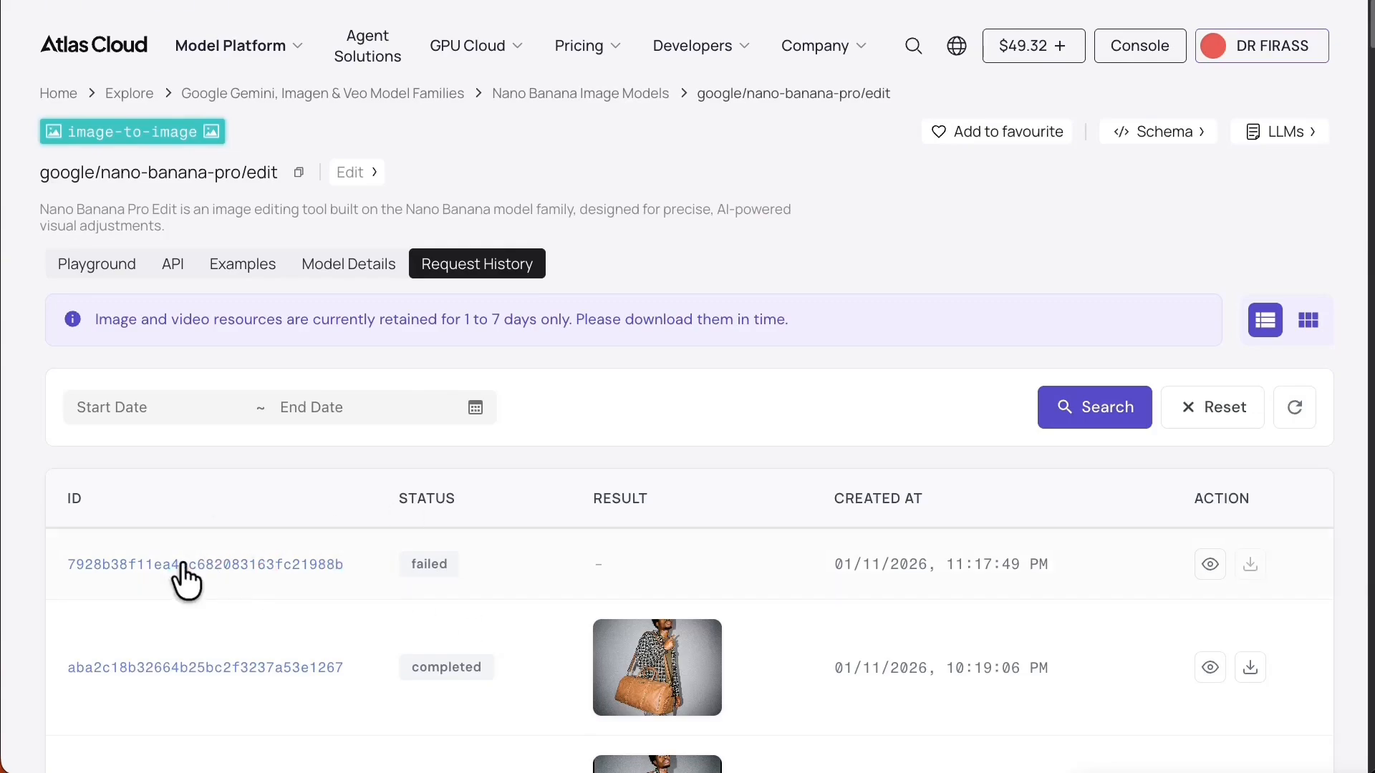
{"action": "left_click_drag", "start_coordinate": [930, 474], "coordinate": [1202, 474]}
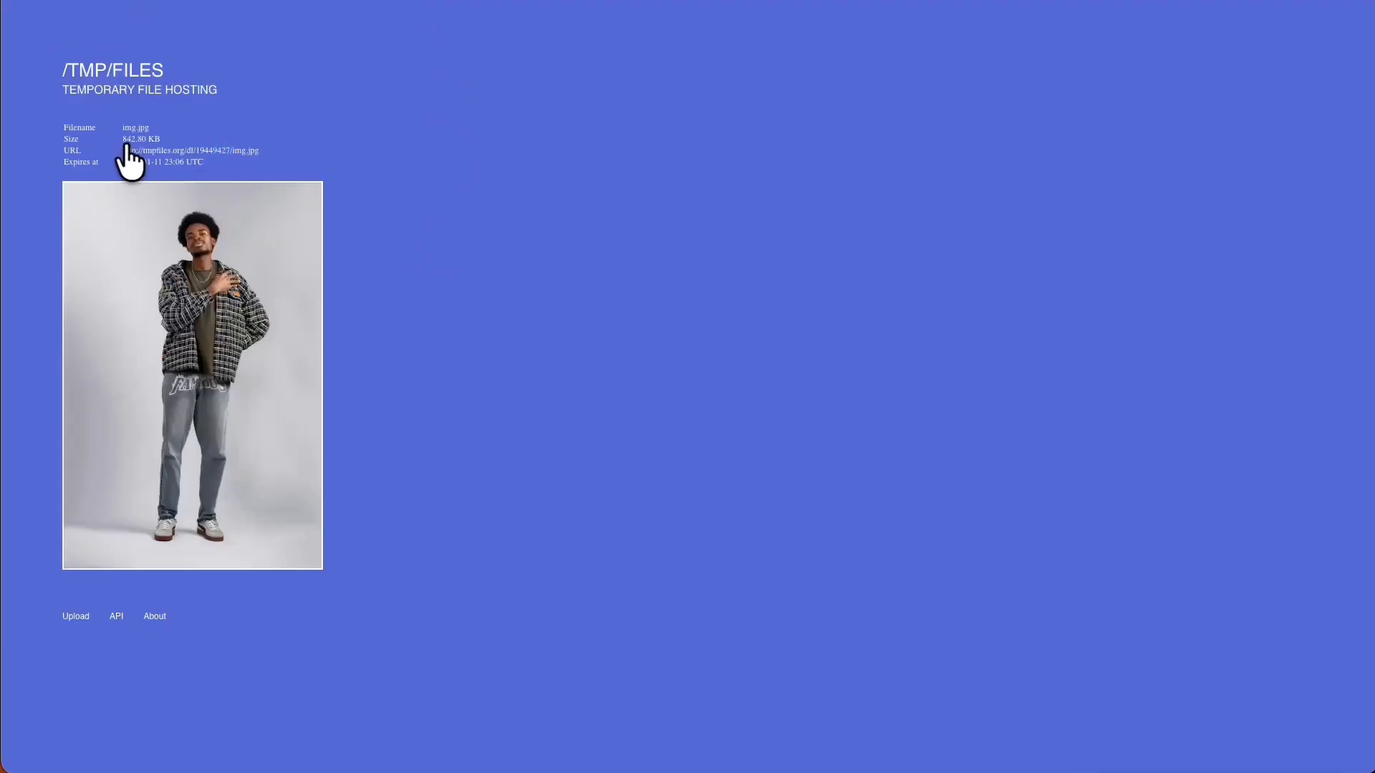
Follow the img.jpg download link on the tmpfiles.org file page.
{"action": "left_click", "coordinate": [119, 146]}
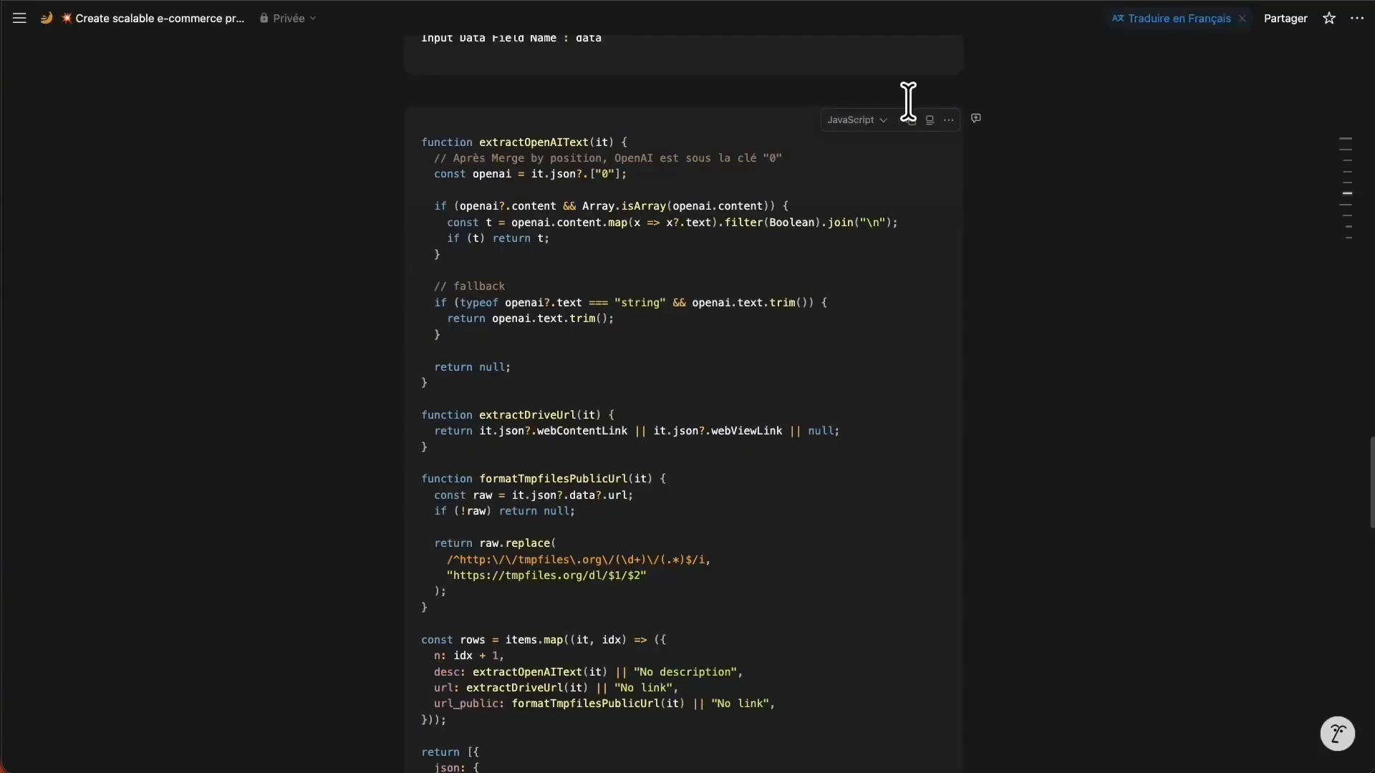
Copy the formatTmpfilesPublicUrl JavaScript code block from the Notion page to the clipboard.
{"action": "left_click", "coordinate": [911, 121]}
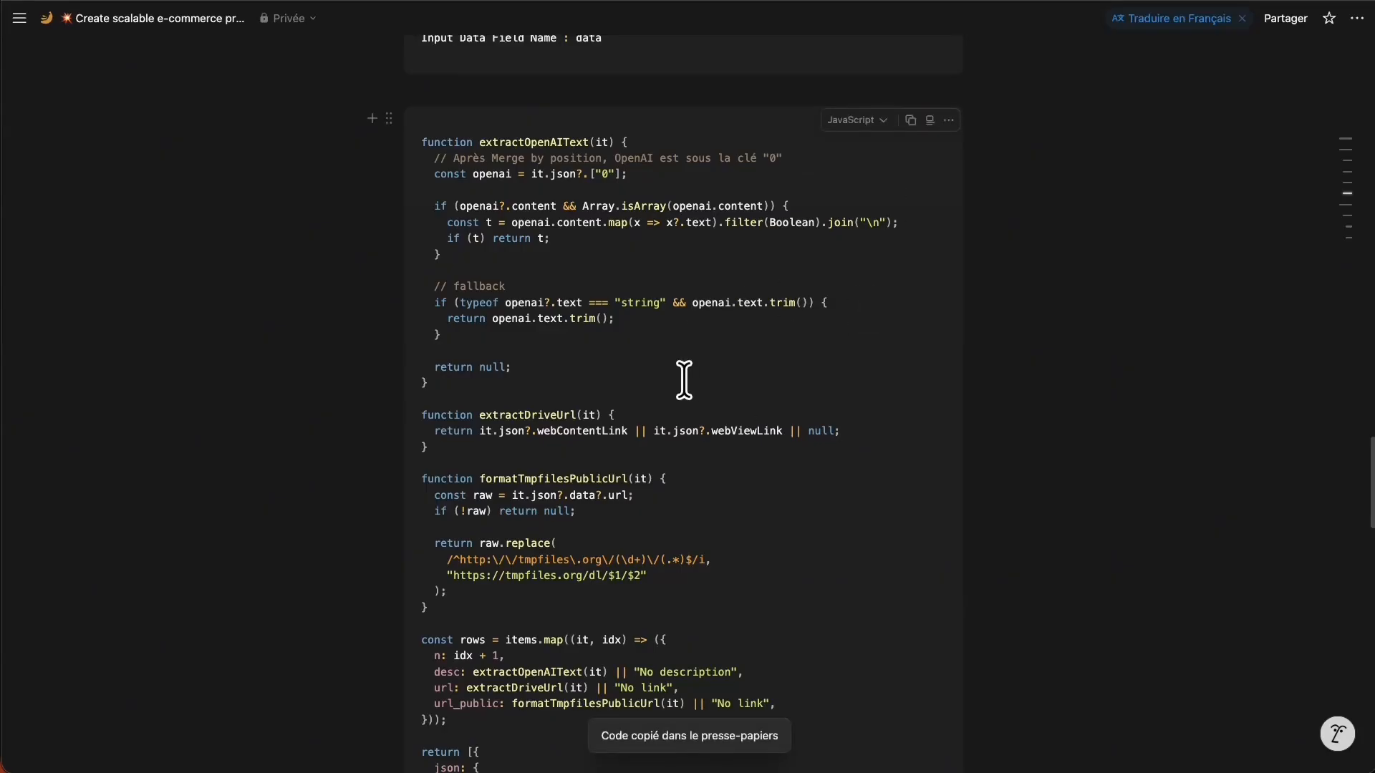
{"action": "scroll", "coordinate": [833, 430], "scroll_direction": "down", "scroll_amount": 2}
{"action": "scroll", "coordinate": [833, 430], "scroll_direction": "down", "scroll_amount": 1}
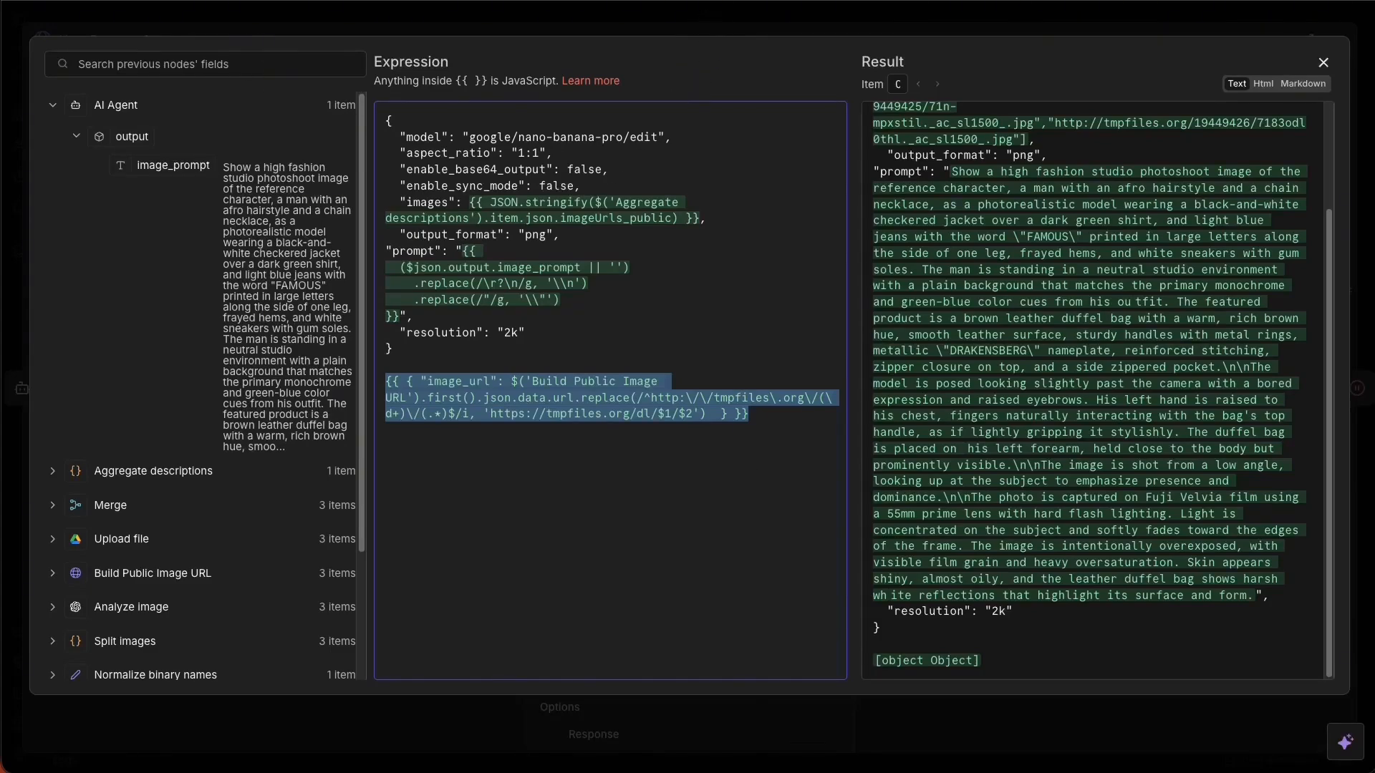
Remove the extra image_url expression lines from the NanoBanana request body.
{"action": "left_click", "coordinate": [656, 561]}
{"action": "left_click_drag", "start_coordinate": [779, 436], "coordinate": [393, 361]}
{"action": "key", "text": "BackSpace"}
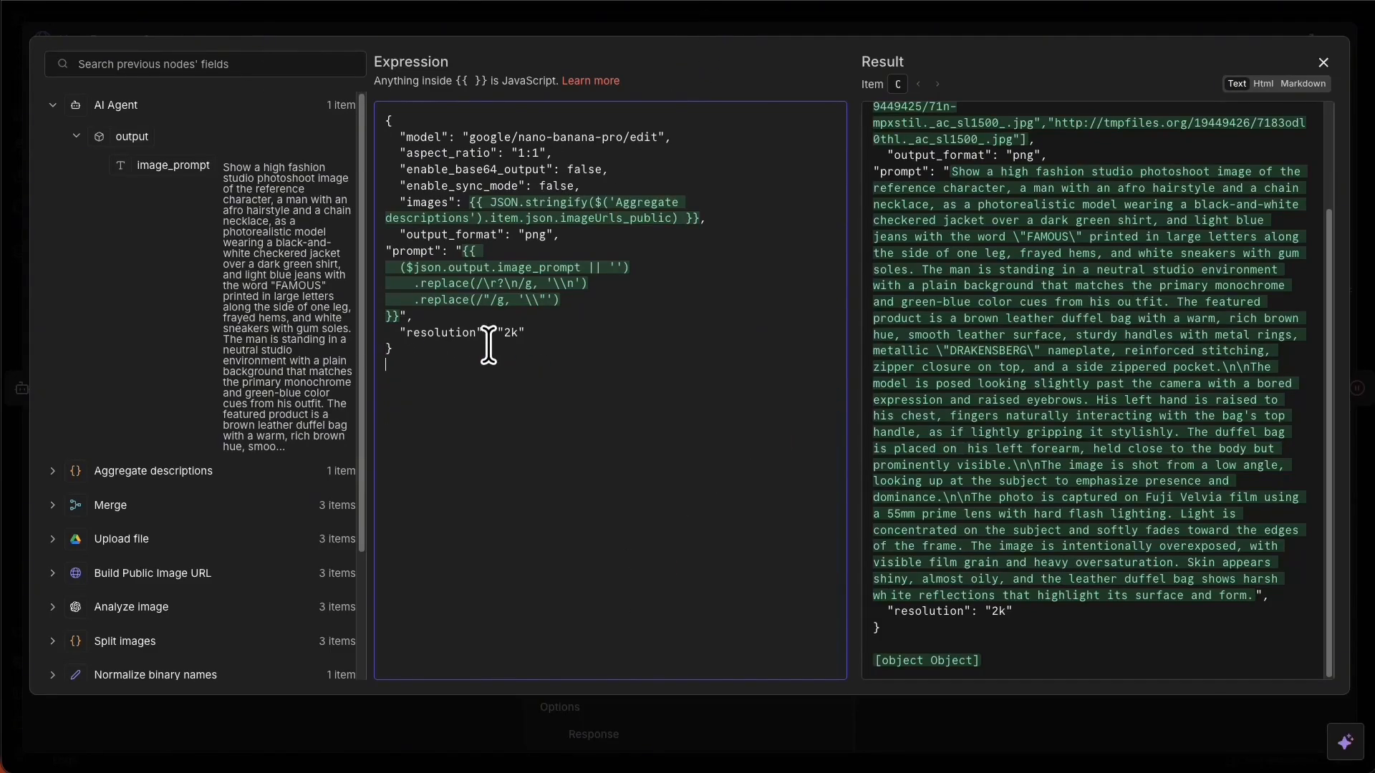
{"action": "left_click", "coordinate": [671, 10]}
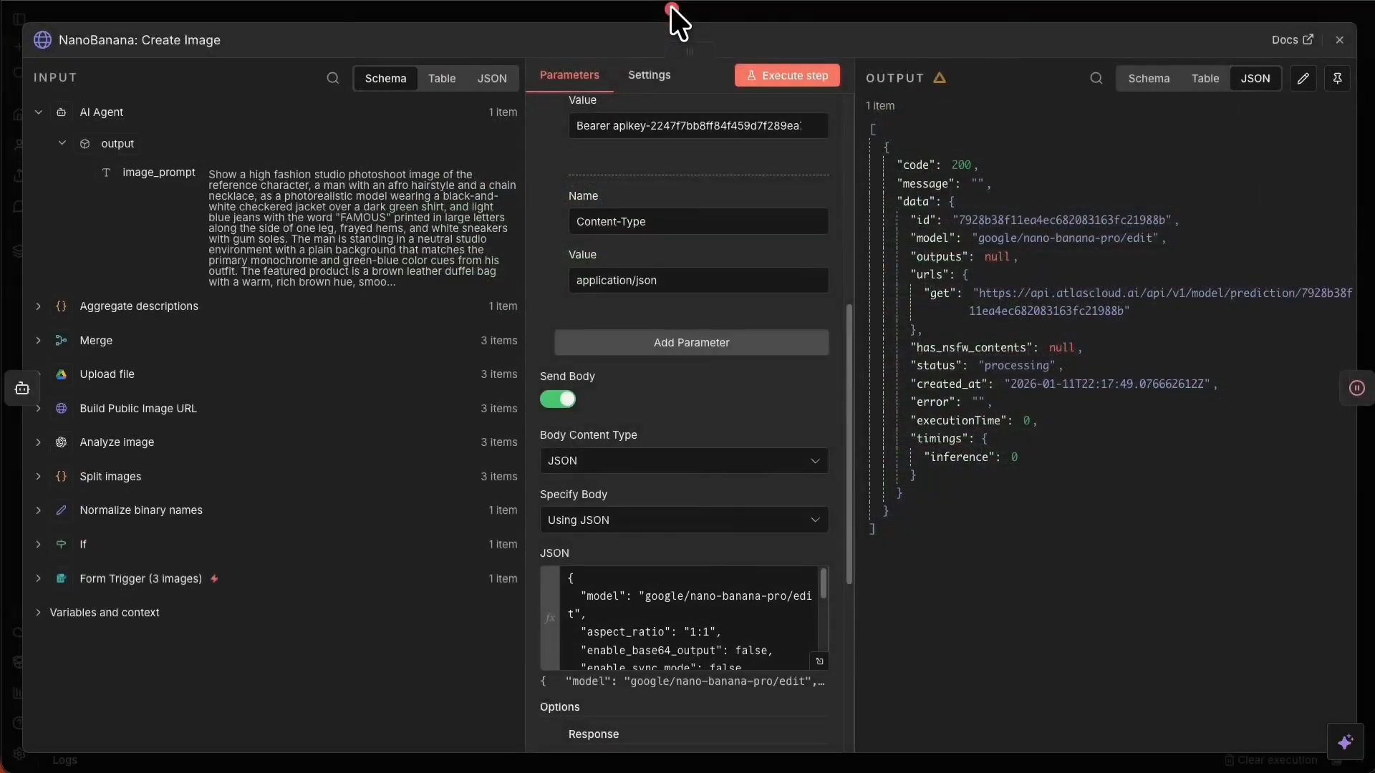
{"action": "left_click", "coordinate": [671, 9]}
Replace the Aggregate descriptions script with the pasted 62-line tmpfiles-formatting code and save the workflow.
{"action": "left_click_drag", "start_coordinate": [548, 204], "coordinate": [1096, 169]}
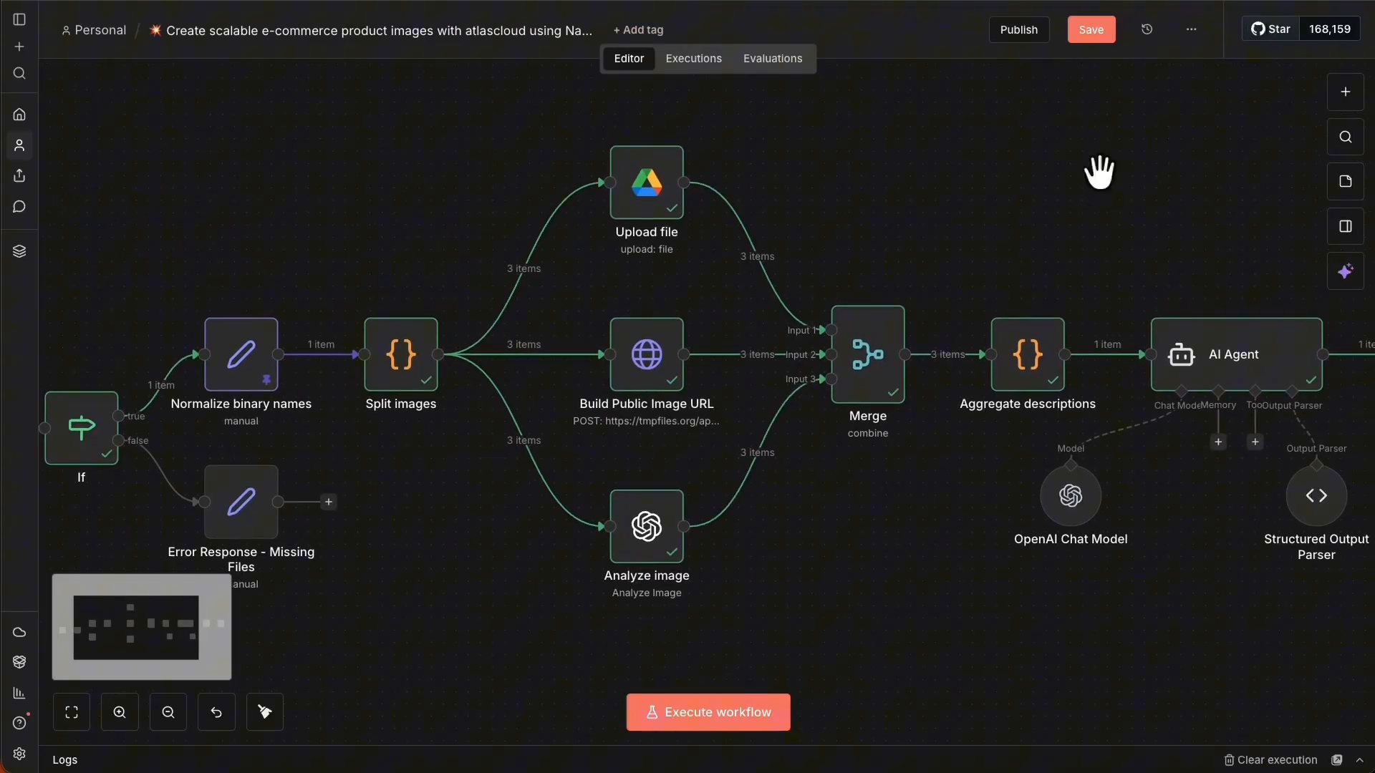
{"action": "right_click", "coordinate": [672, 345]}
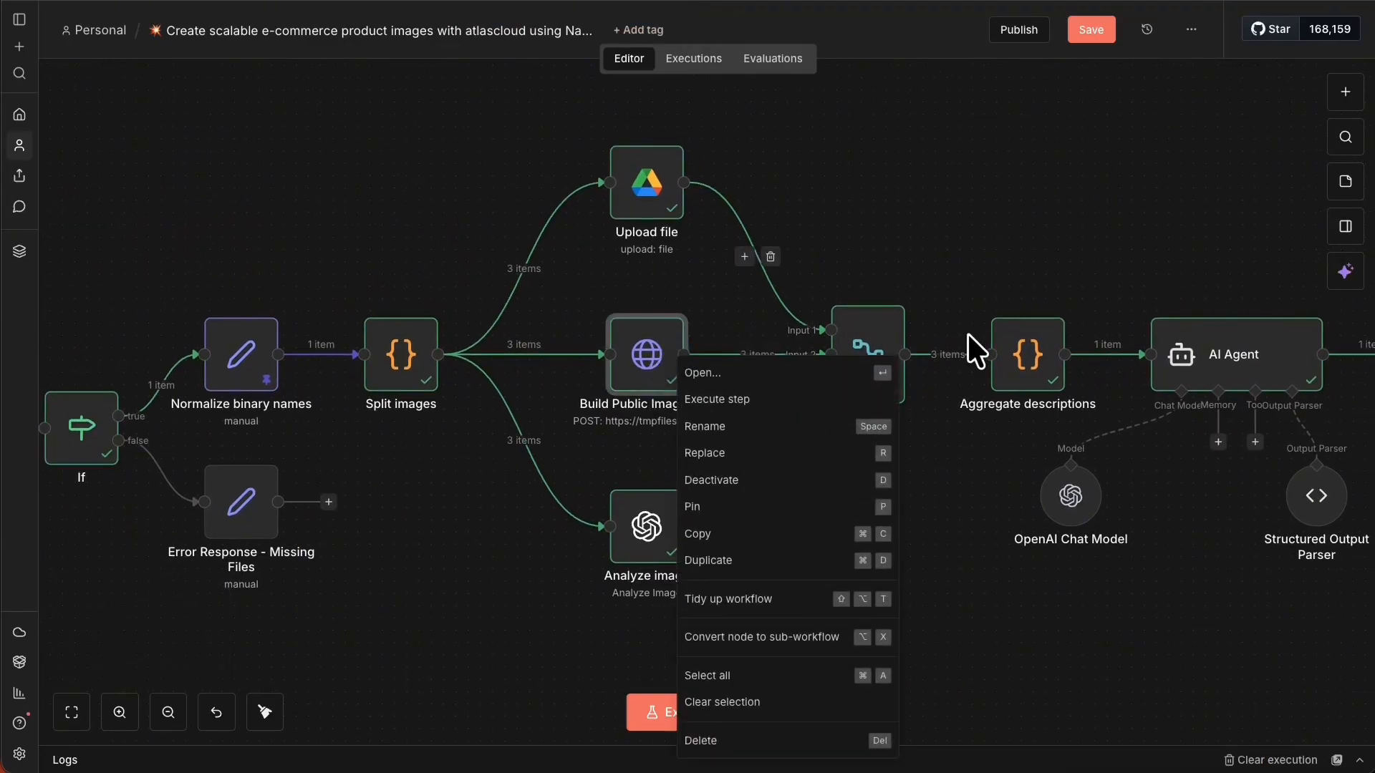
{"action": "left_click", "coordinate": [1028, 353]}
{"action": "right_click", "coordinate": [1028, 353]}
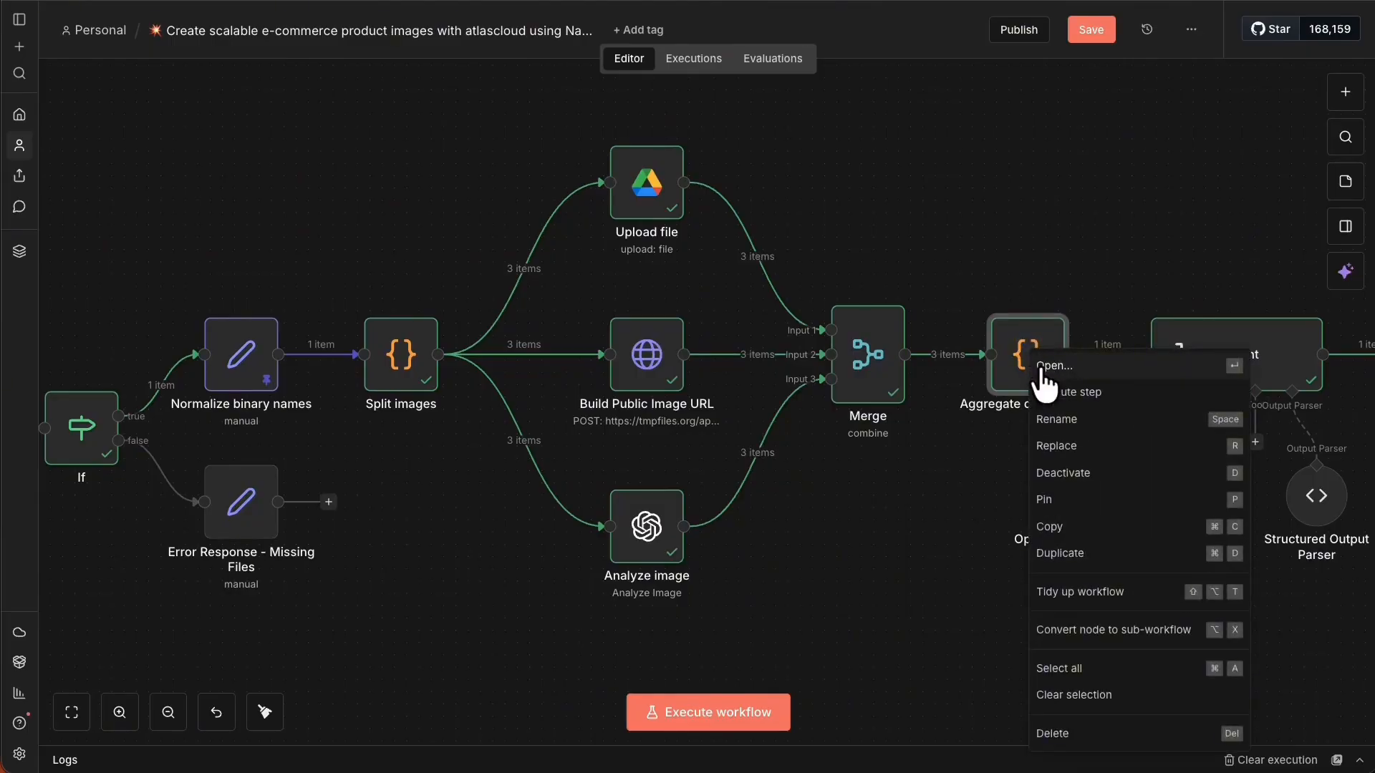
{"action": "left_click", "coordinate": [1047, 361]}
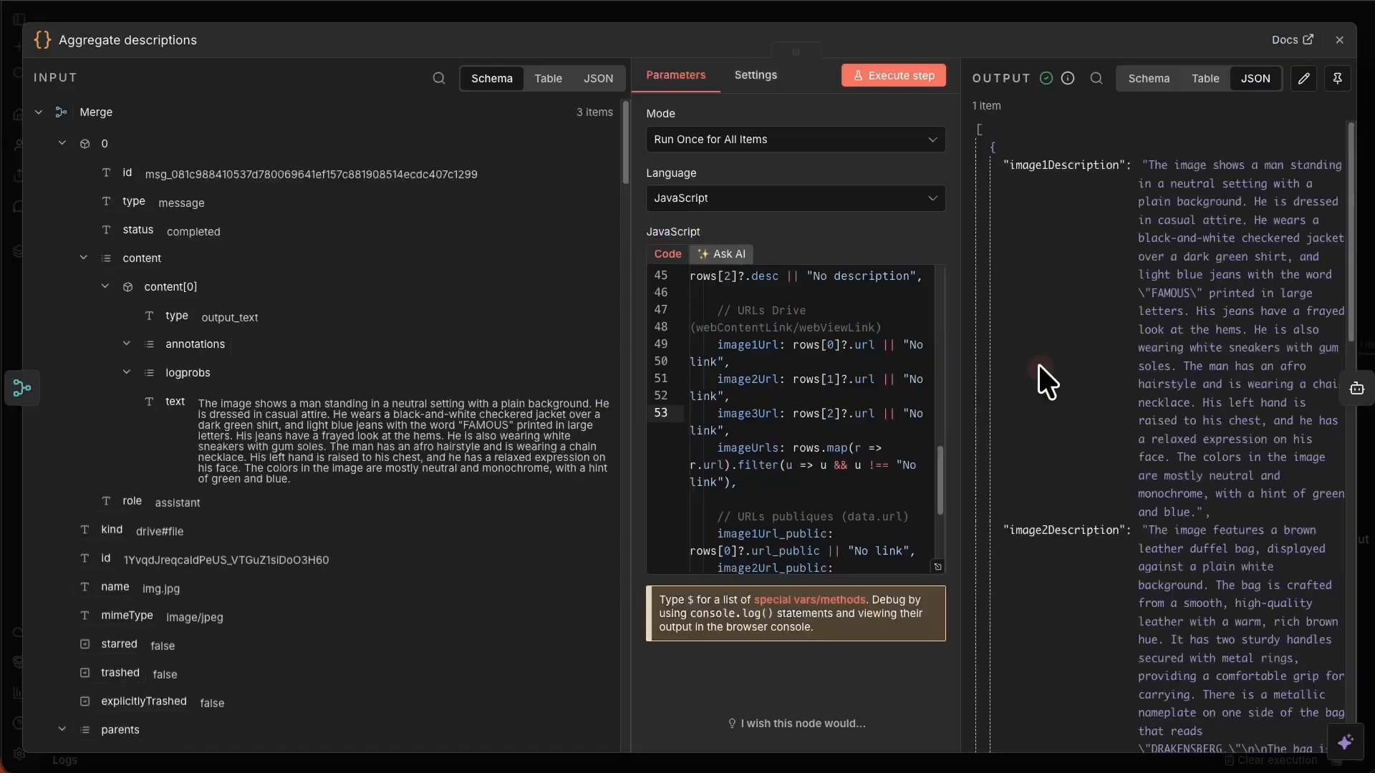
{"action": "left_click", "coordinate": [937, 567]}
{"action": "left_click", "coordinate": [785, 498]}
{"action": "key", "text": "ctrl+a"}
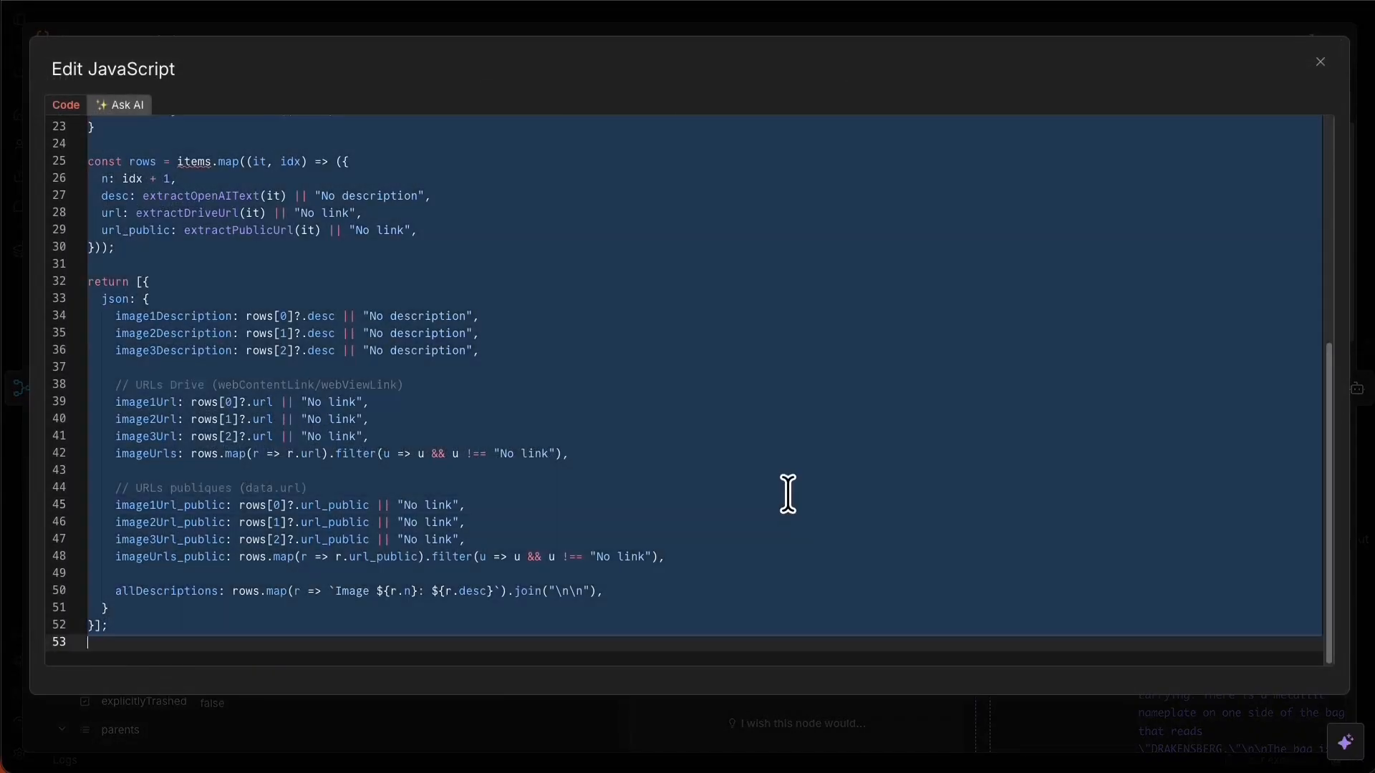
{"action": "key", "text": "BackSpace"}
{"action": "key", "text": "ctrl+v"}
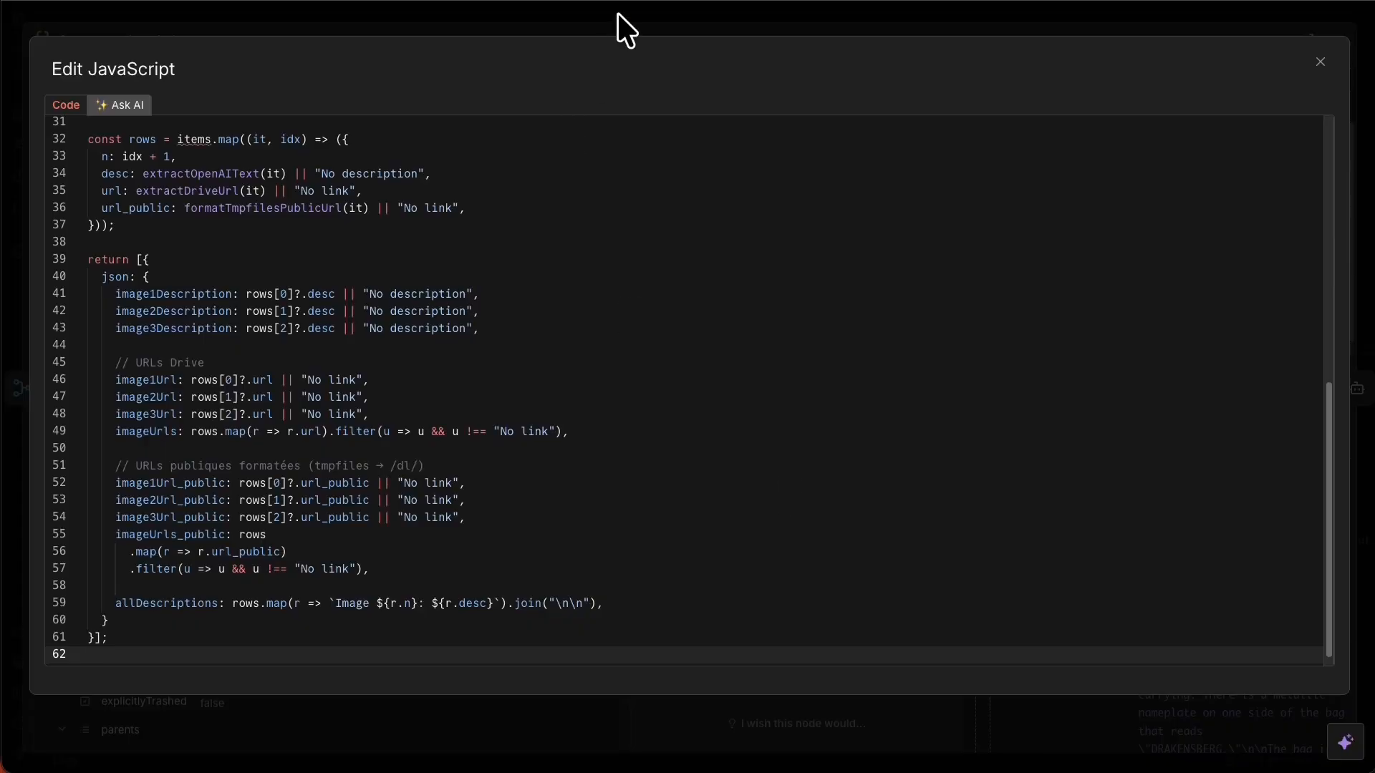
{"action": "left_click", "coordinate": [617, 12]}
{"action": "left_click", "coordinate": [1008, 12]}
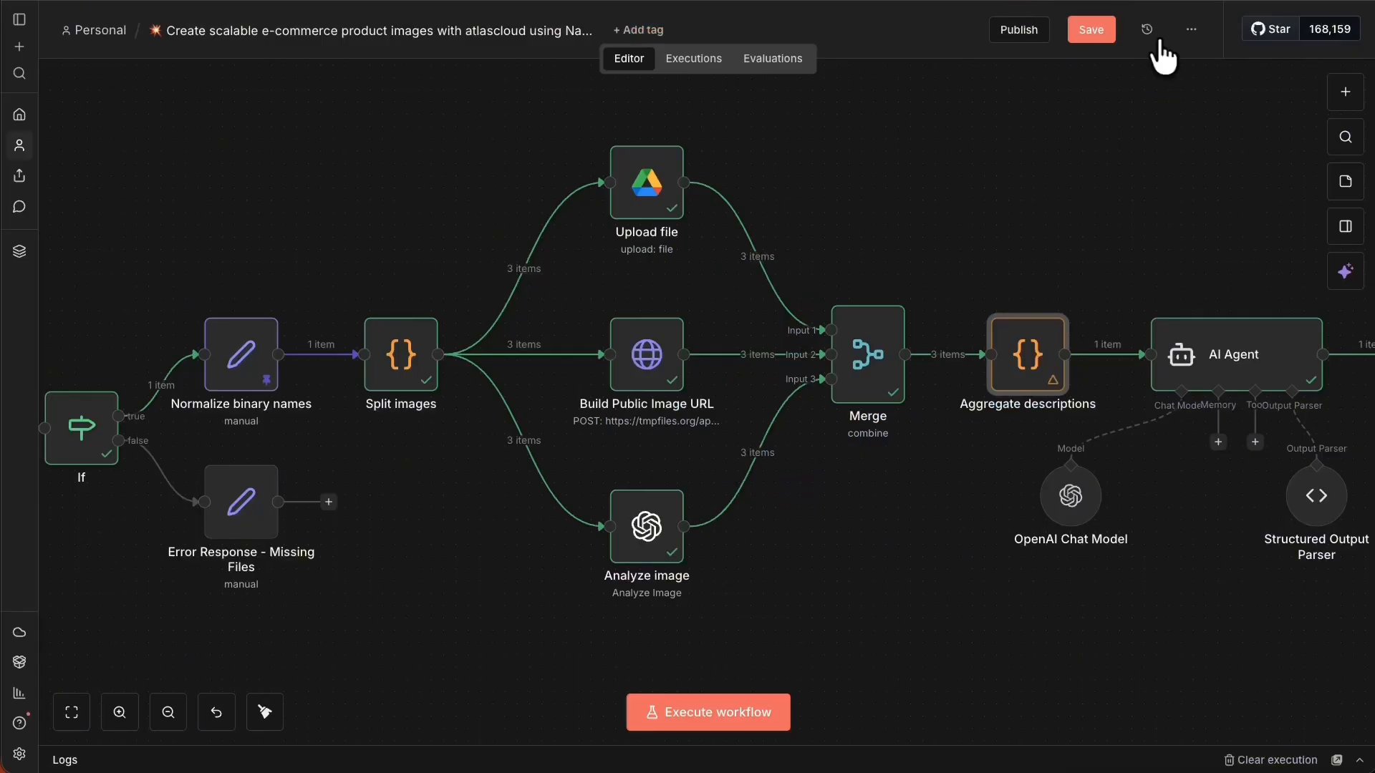
{"action": "left_click", "coordinate": [1096, 31]}
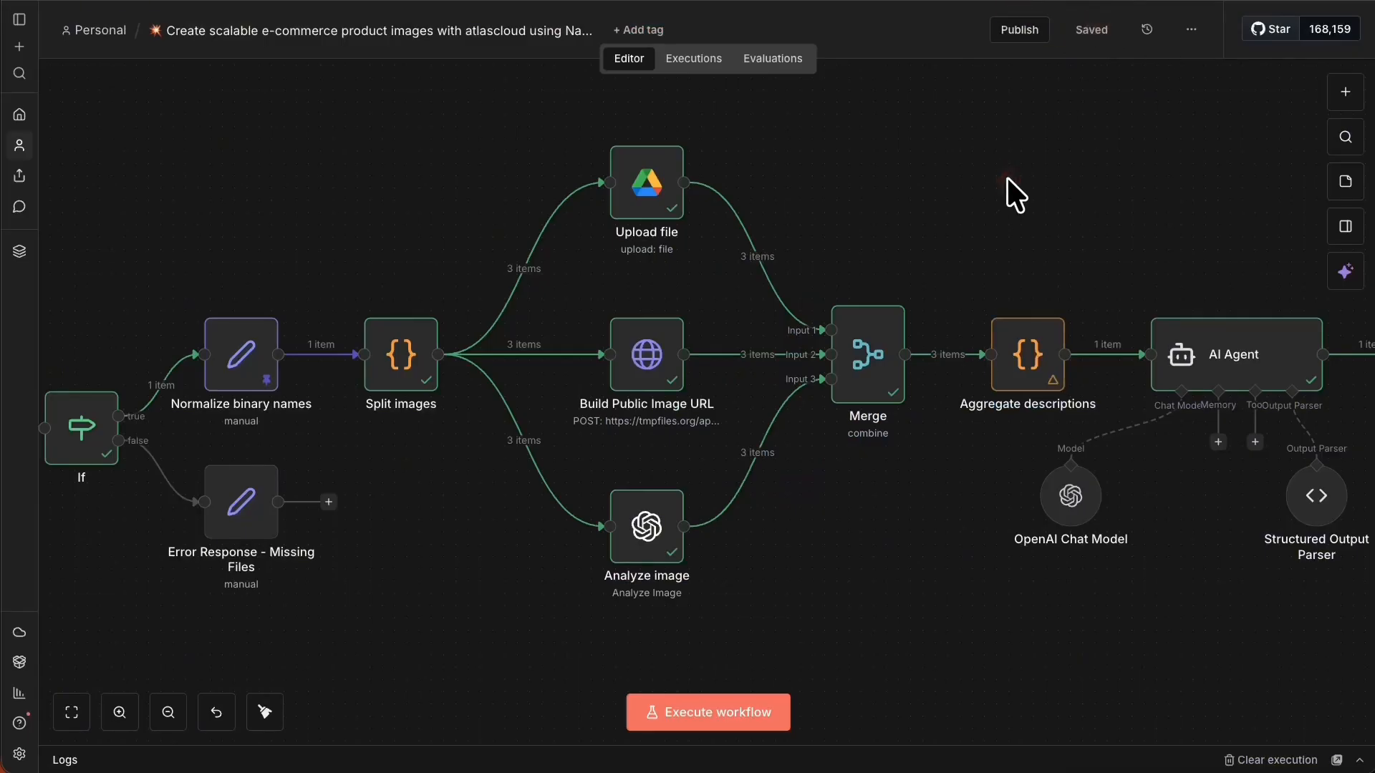
Pin the output data of Split images, Upload file, Build Public Image URL, Analyze image and Merge.
{"action": "right_click", "coordinate": [399, 368]}
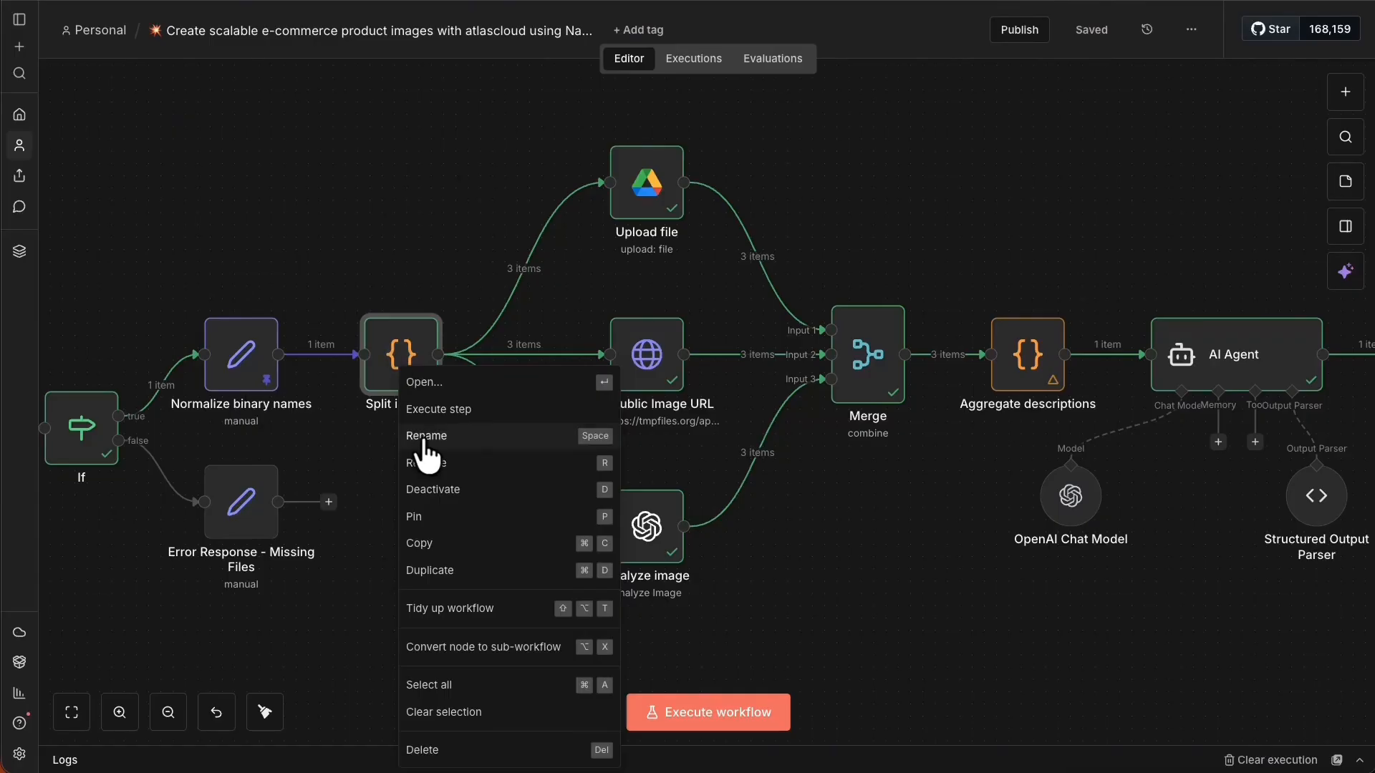
{"action": "left_click", "coordinate": [459, 516]}
{"action": "right_click", "coordinate": [664, 183]}
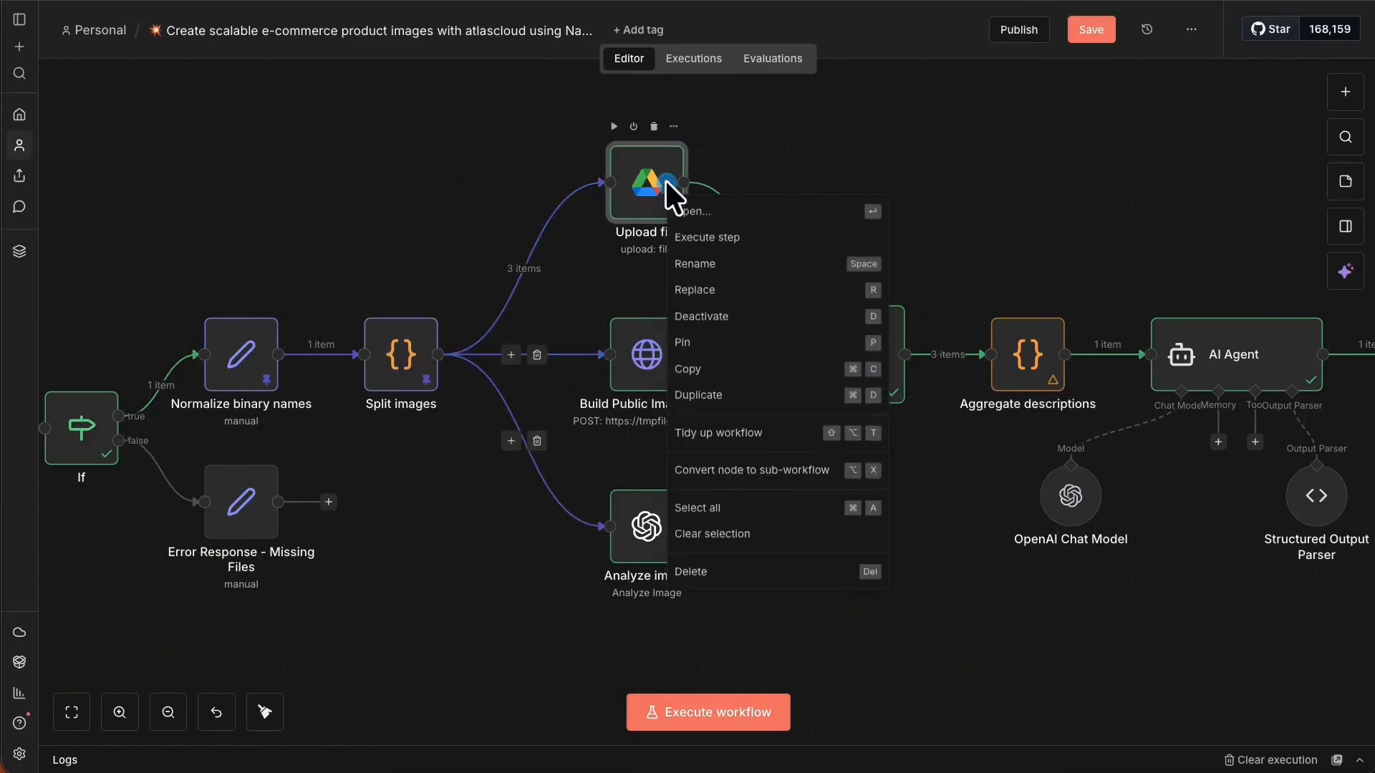
{"action": "left_click", "coordinate": [753, 344]}
{"action": "right_click", "coordinate": [670, 361]}
{"action": "left_click", "coordinate": [725, 510]}
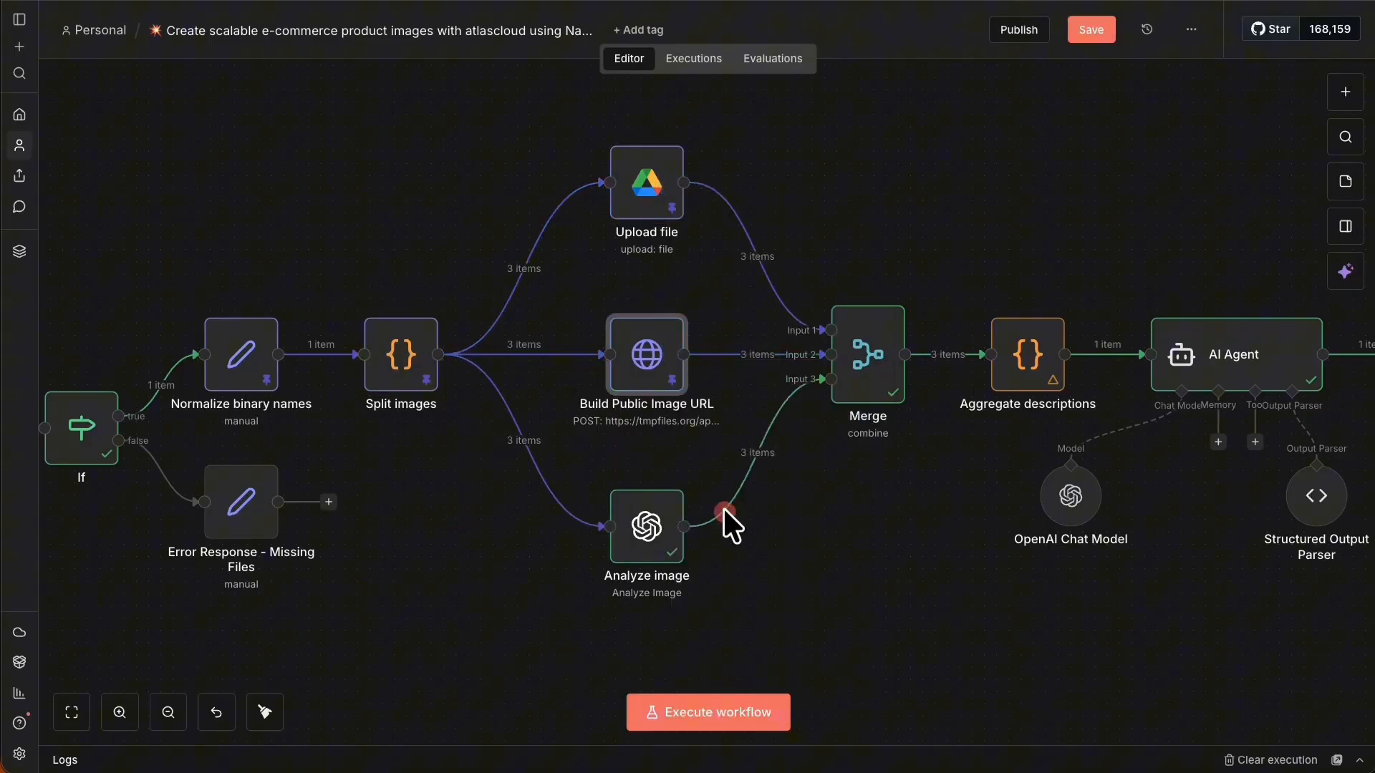
{"action": "right_click", "coordinate": [669, 530]}
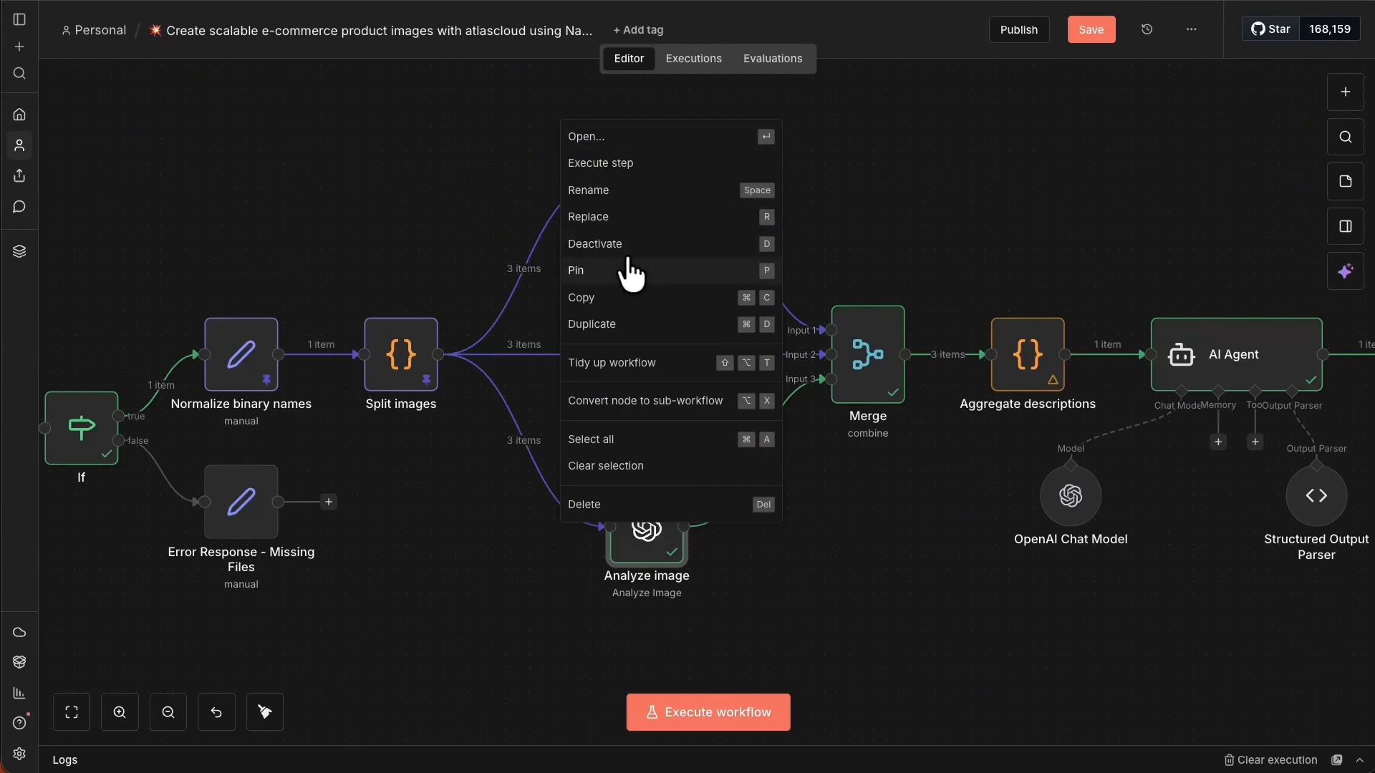
{"action": "left_click", "coordinate": [668, 270]}
{"action": "right_click", "coordinate": [880, 361]}
{"action": "left_click", "coordinate": [958, 515]}
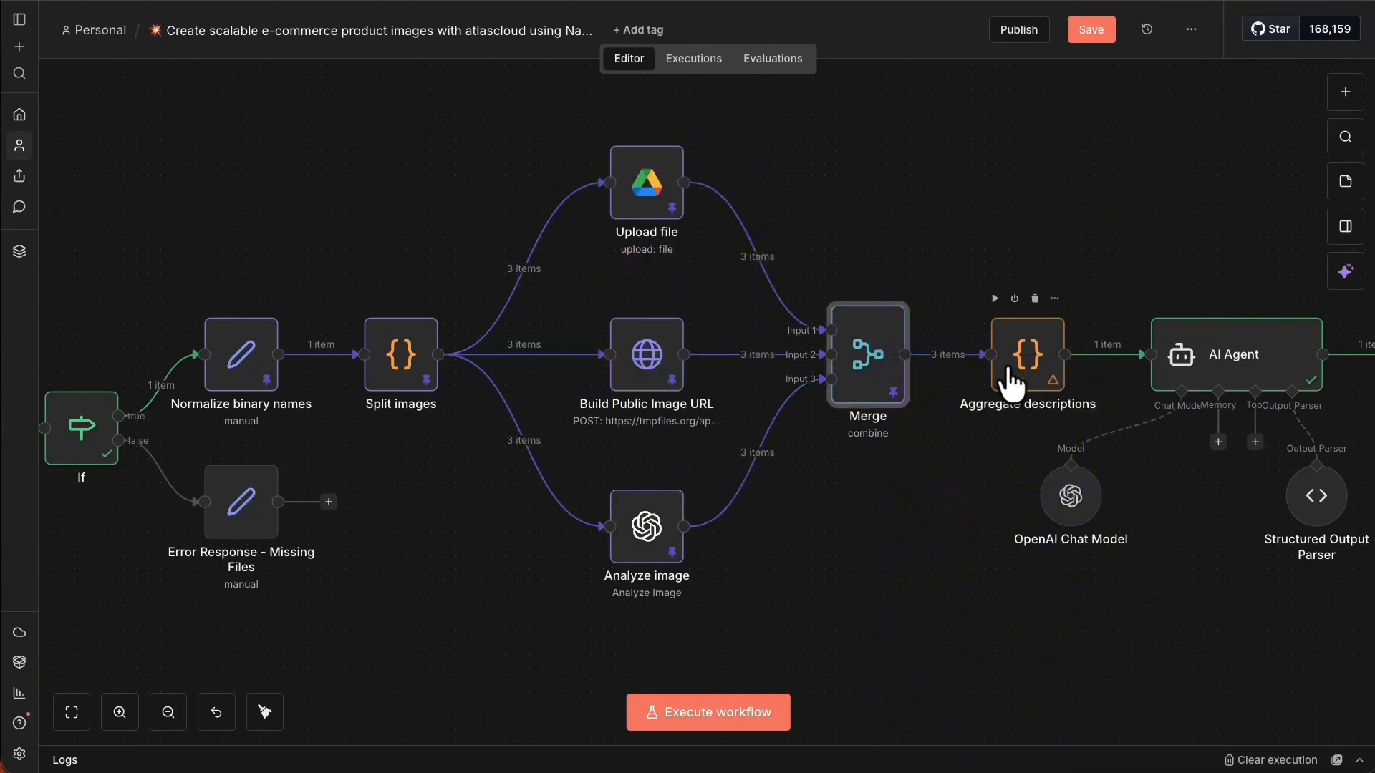
Run only the Aggregate descriptions step against the pinned upstream data.
{"action": "right_click", "coordinate": [1025, 376]}
{"action": "left_click", "coordinate": [1060, 403]}
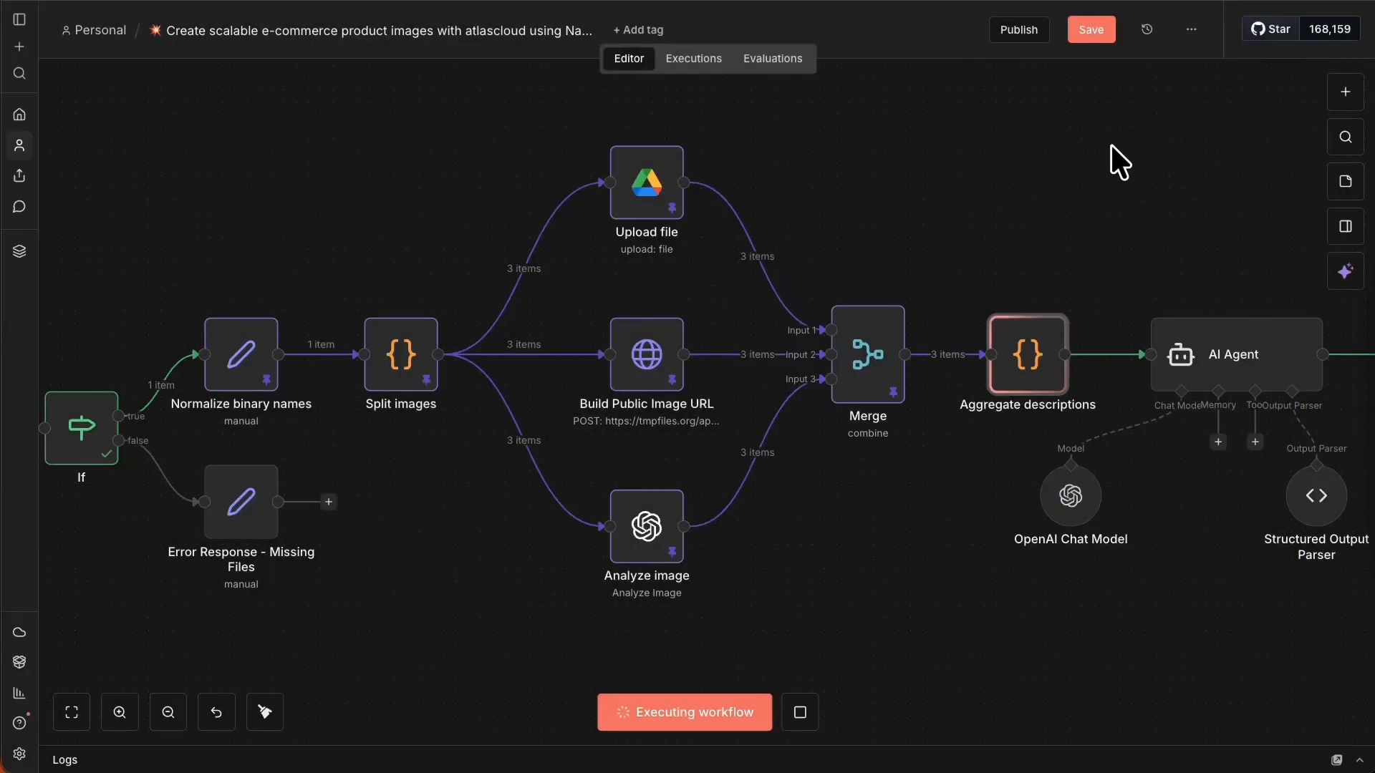
{"action": "left_click", "coordinate": [1063, 199]}
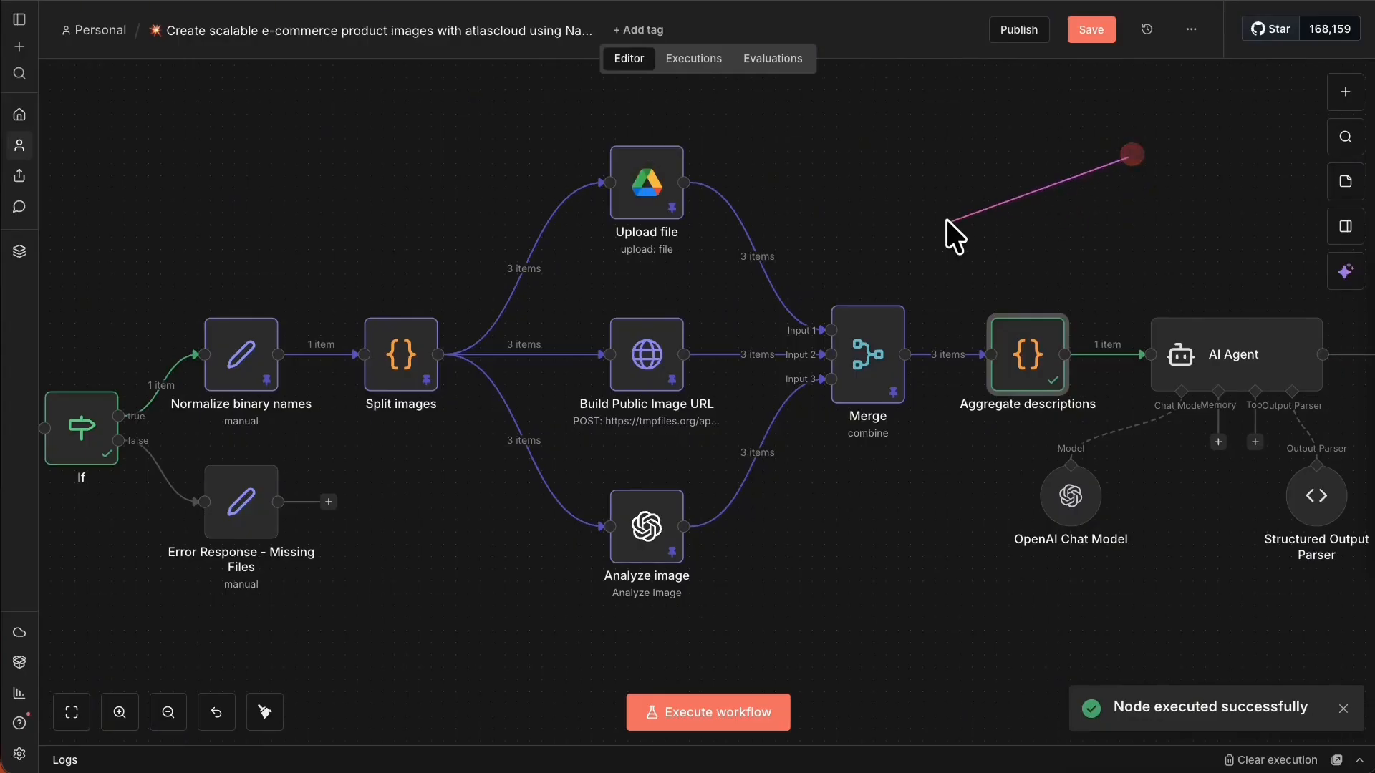
{"action": "left_click", "coordinate": [1069, 169]}
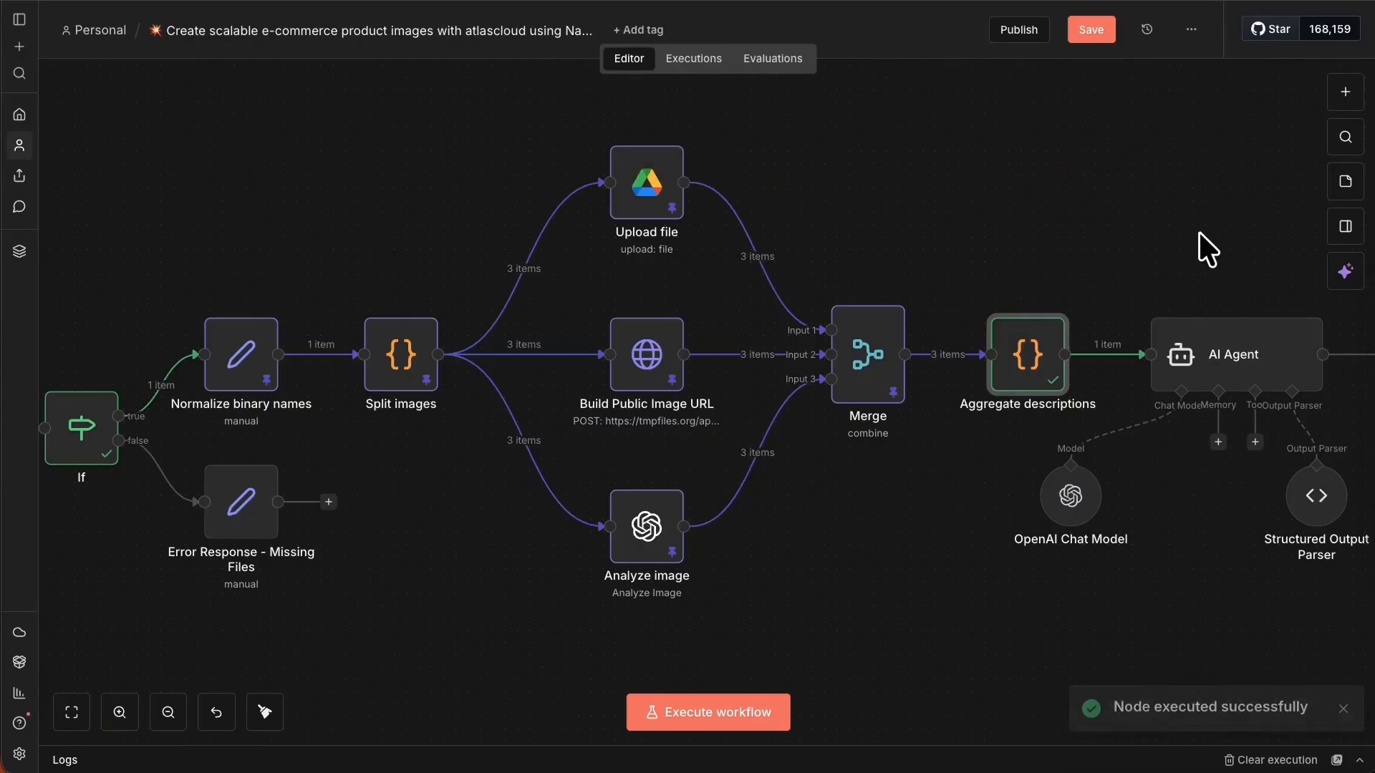
{"action": "left_click_drag", "start_coordinate": [1183, 189], "coordinate": [525, 178]}
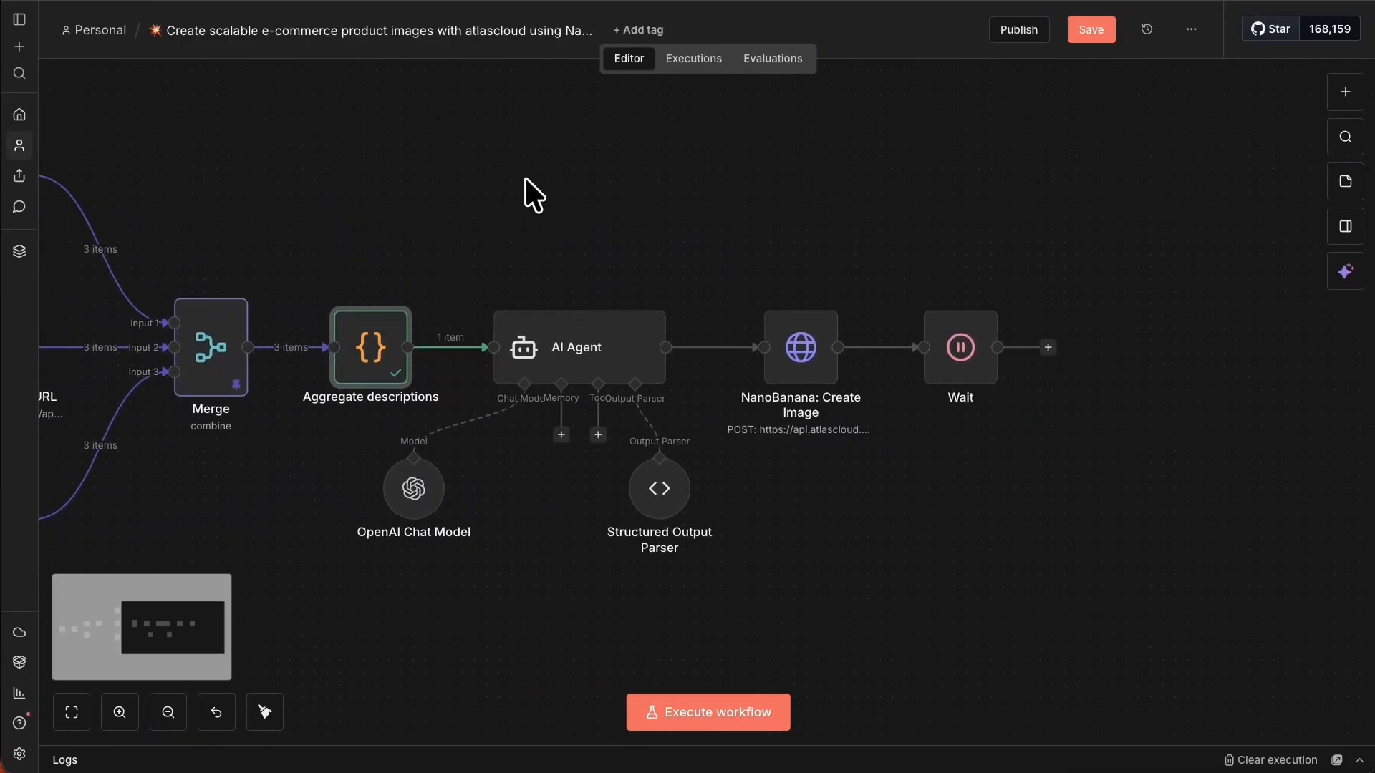
Review the Aggregate descriptions script and view its output as a table.
{"action": "right_click", "coordinate": [340, 342]}
{"action": "right_click", "coordinate": [398, 342]}
{"action": "left_click", "coordinate": [444, 357]}
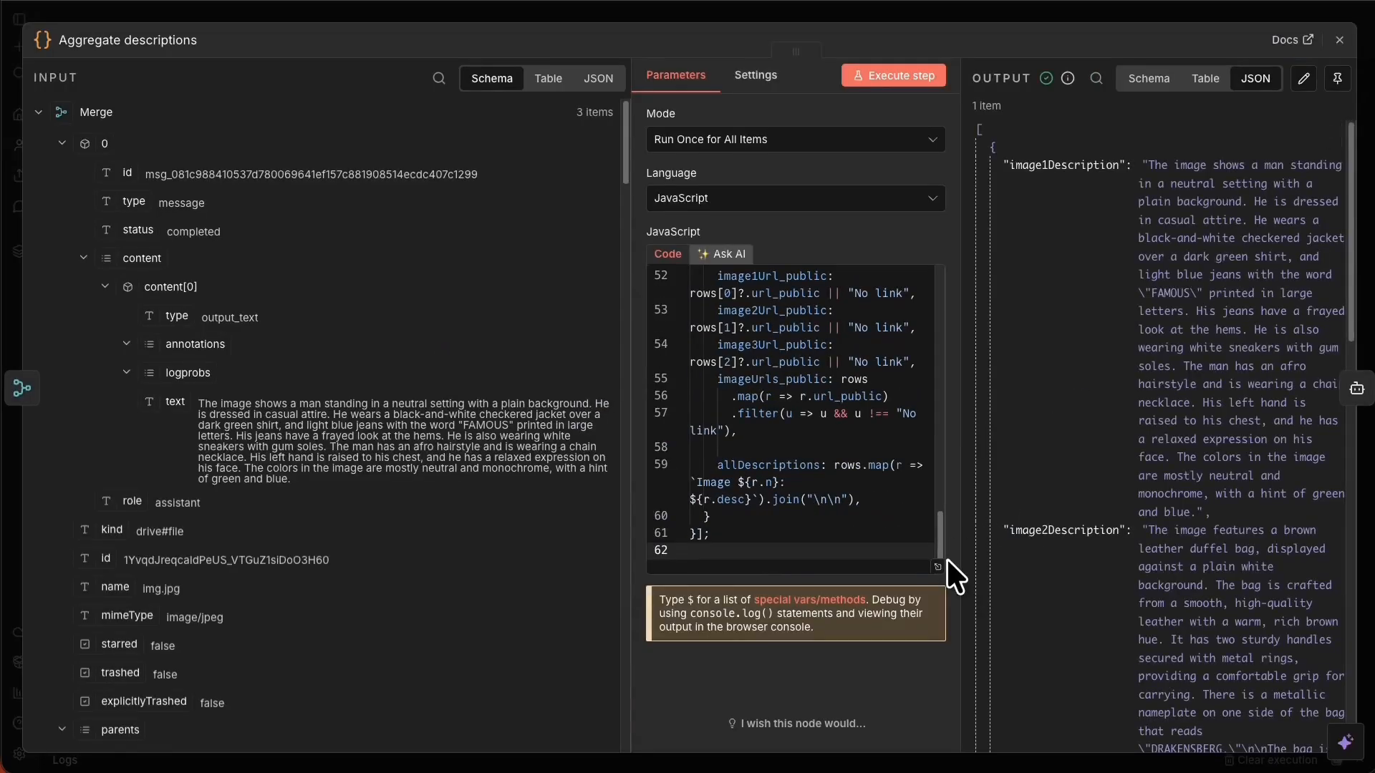
{"action": "left_click", "coordinate": [938, 565]}
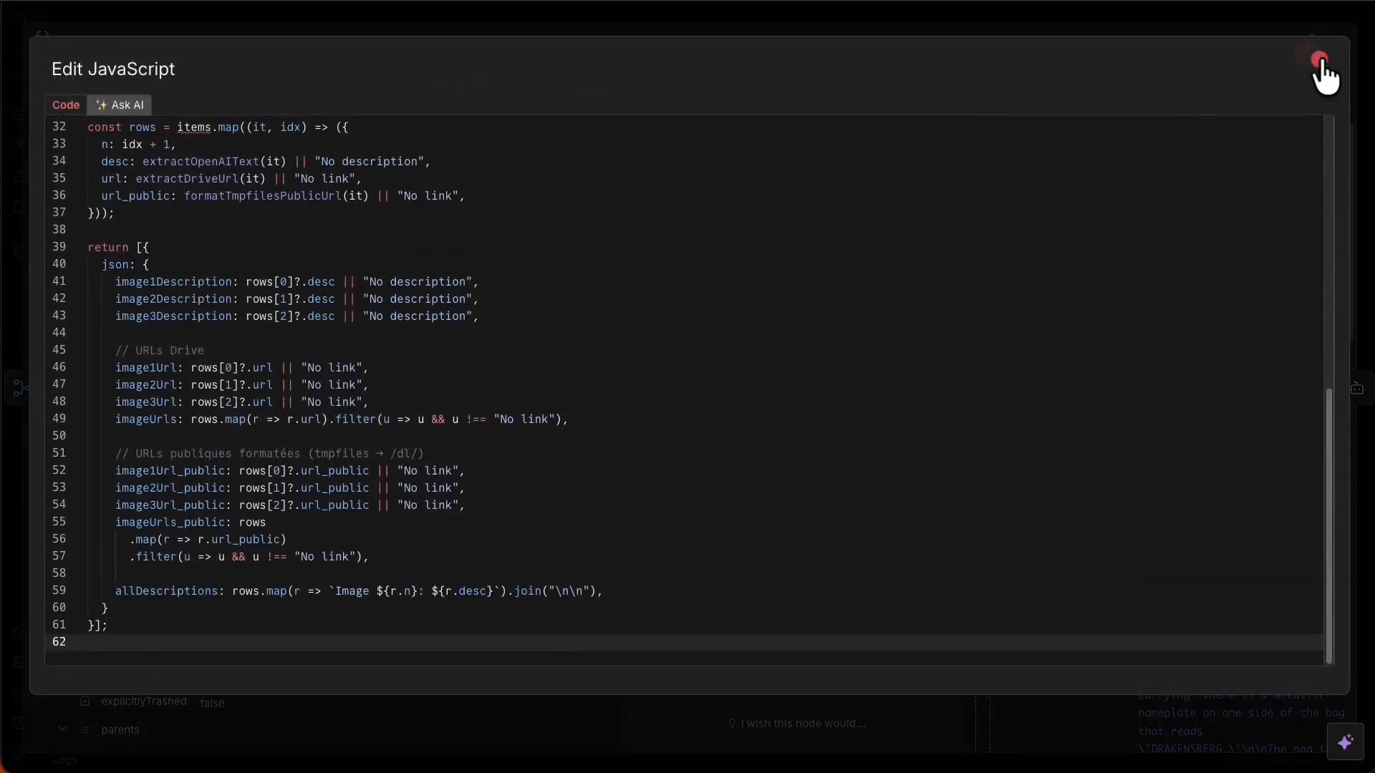
{"action": "left_click", "coordinate": [1321, 62]}
{"action": "scroll", "coordinate": [1174, 322], "scroll_direction": "down", "scroll_amount": 3}
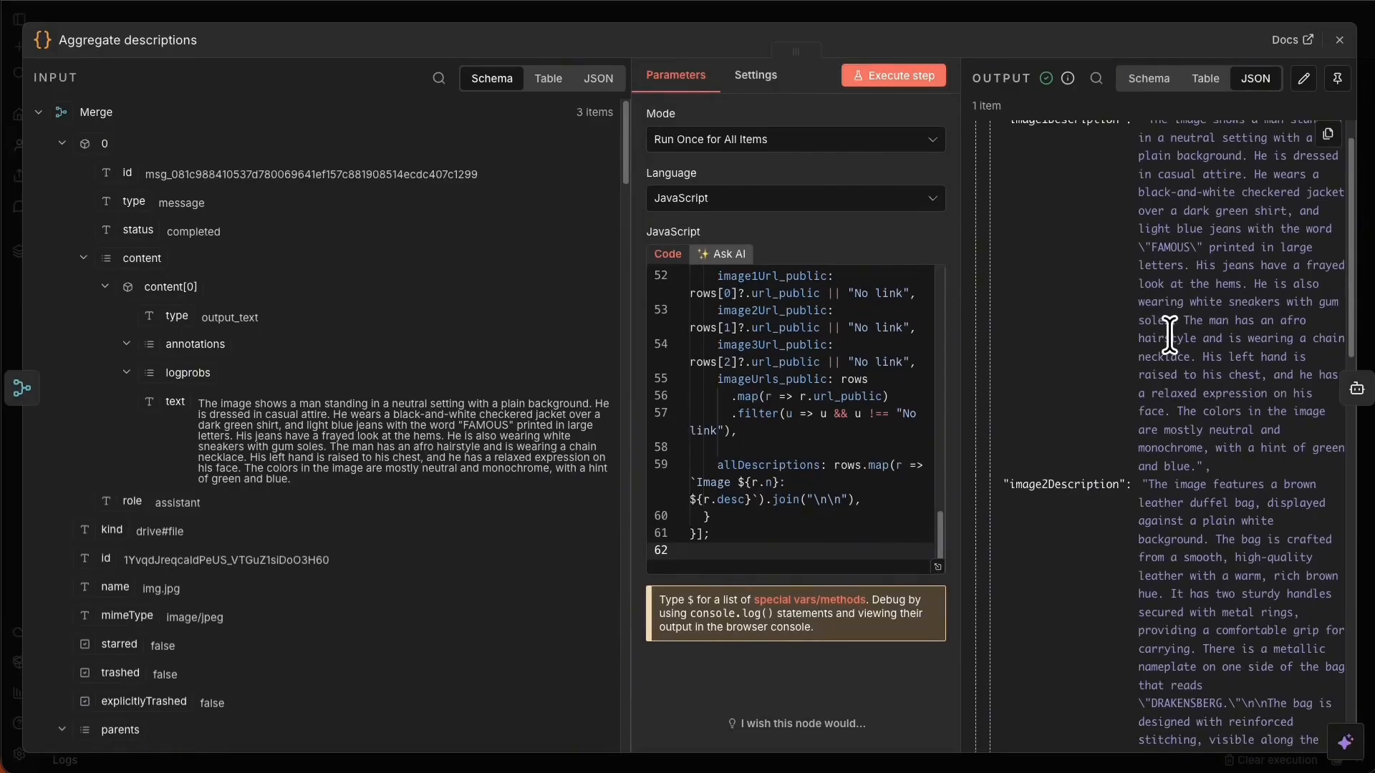
{"action": "left_click", "coordinate": [1202, 79]}
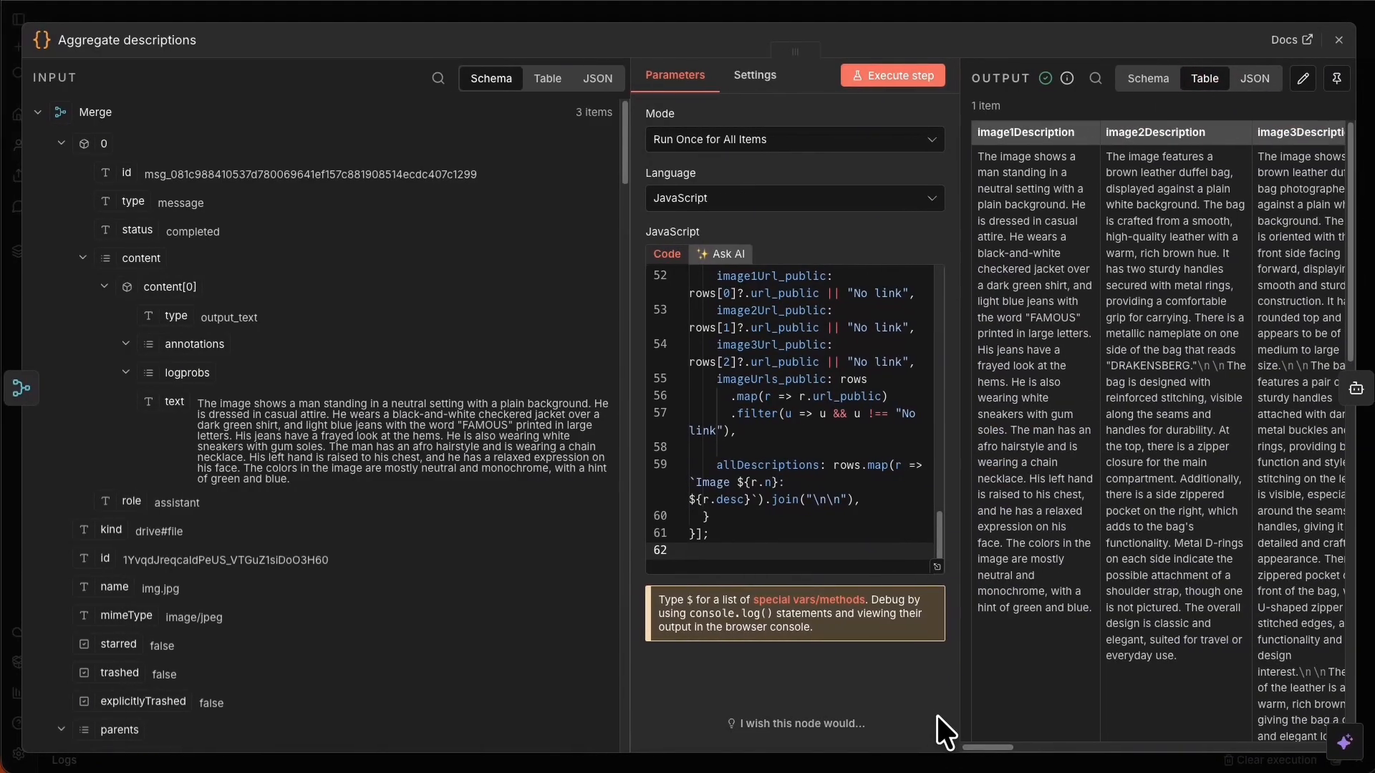
{"action": "left_click", "coordinate": [969, 757]}
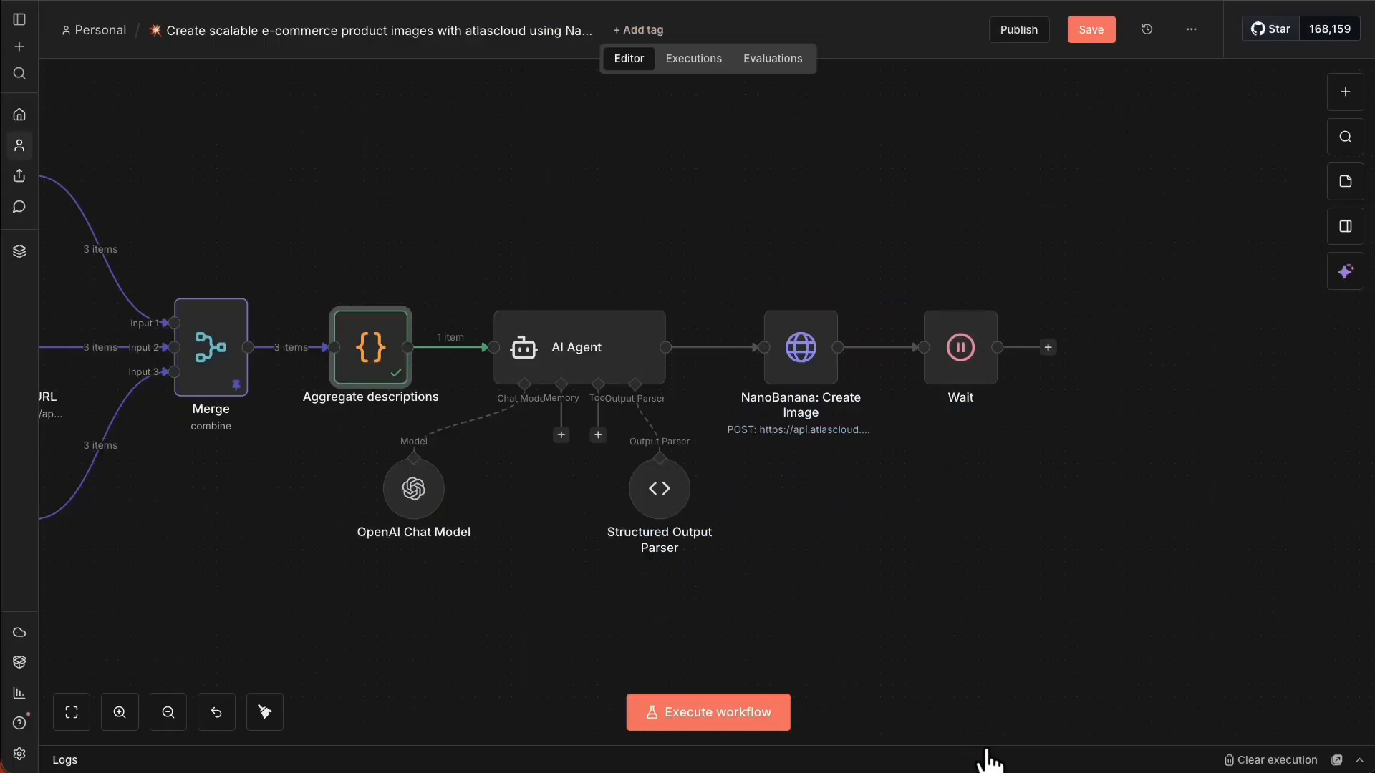
Open the first image link from the Aggregate descriptions output to verify it works.
{"action": "right_click", "coordinate": [351, 369]}
{"action": "left_click", "coordinate": [387, 382]}
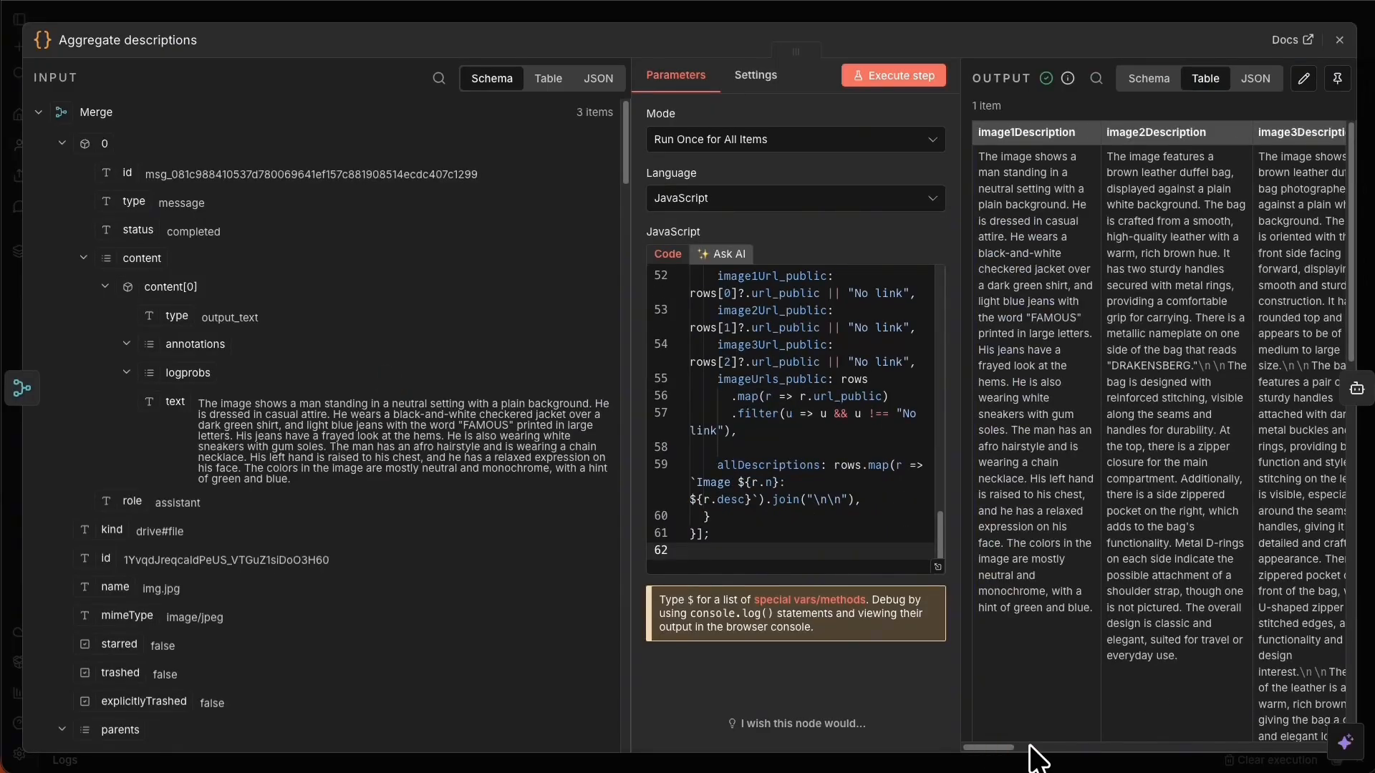
{"action": "left_click_drag", "start_coordinate": [983, 747], "coordinate": [1032, 747]}
{"action": "scroll", "coordinate": [1032, 746], "scroll_direction": "left", "scroll_amount": 3}
{"action": "scroll", "coordinate": [1033, 745], "scroll_direction": "right", "scroll_amount": 3}
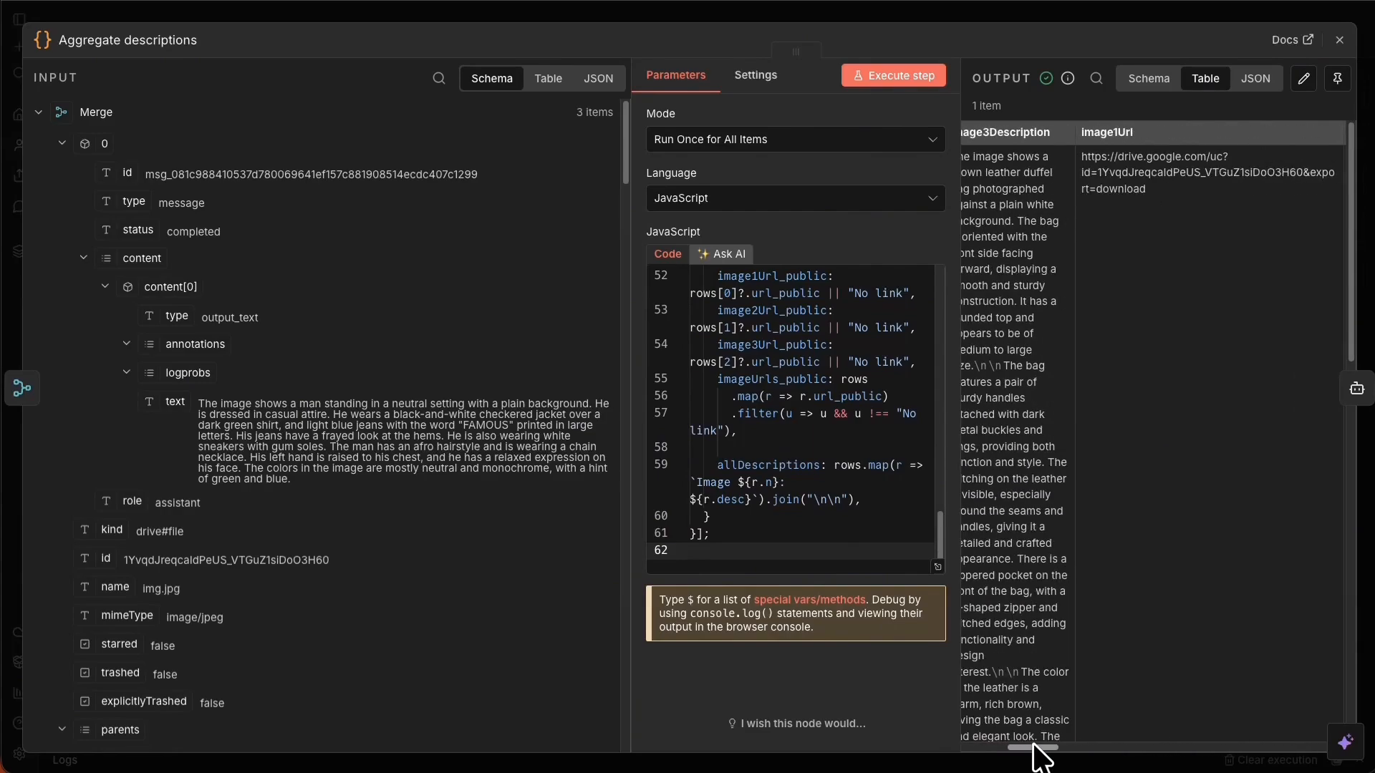
{"action": "scroll", "coordinate": [1033, 745], "scroll_direction": "right", "scroll_amount": 5}
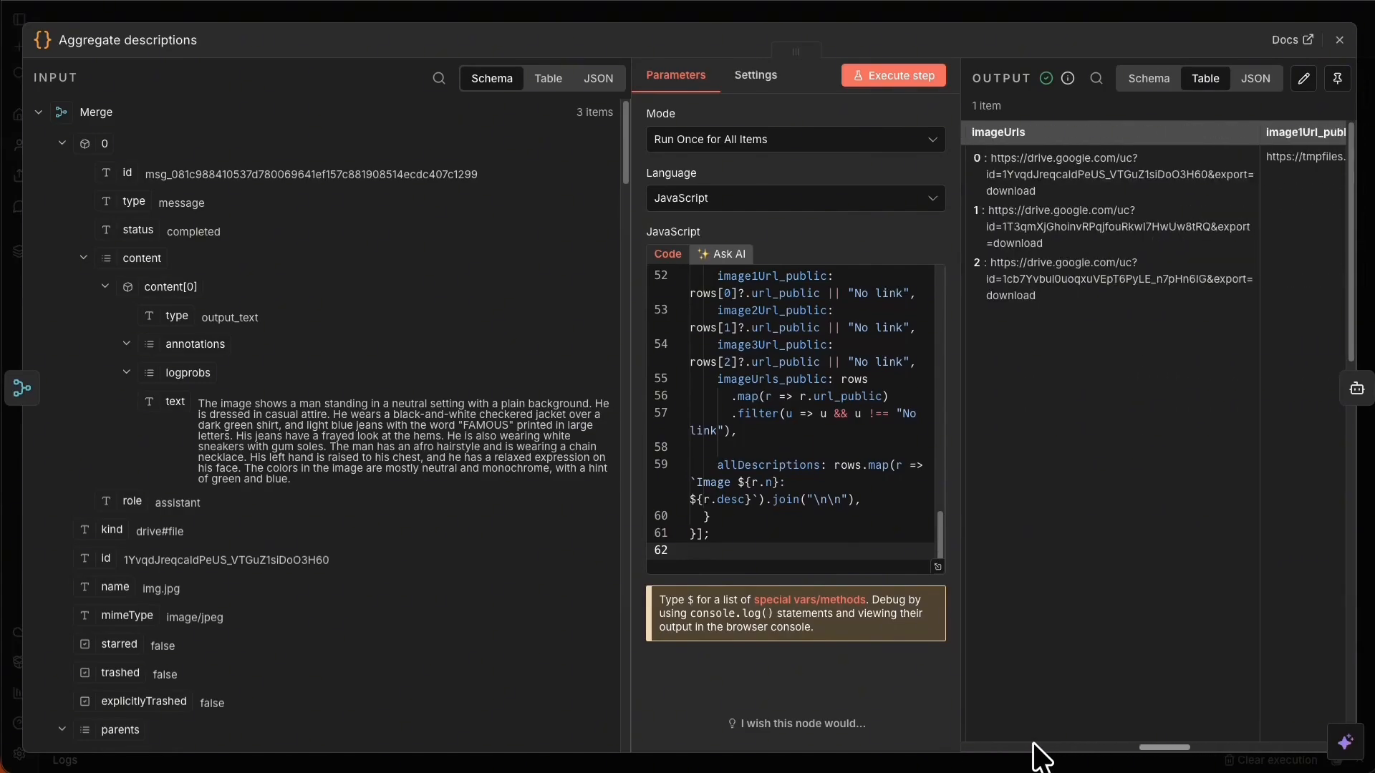
{"action": "scroll", "coordinate": [1034, 744], "scroll_direction": "right", "scroll_amount": 5}
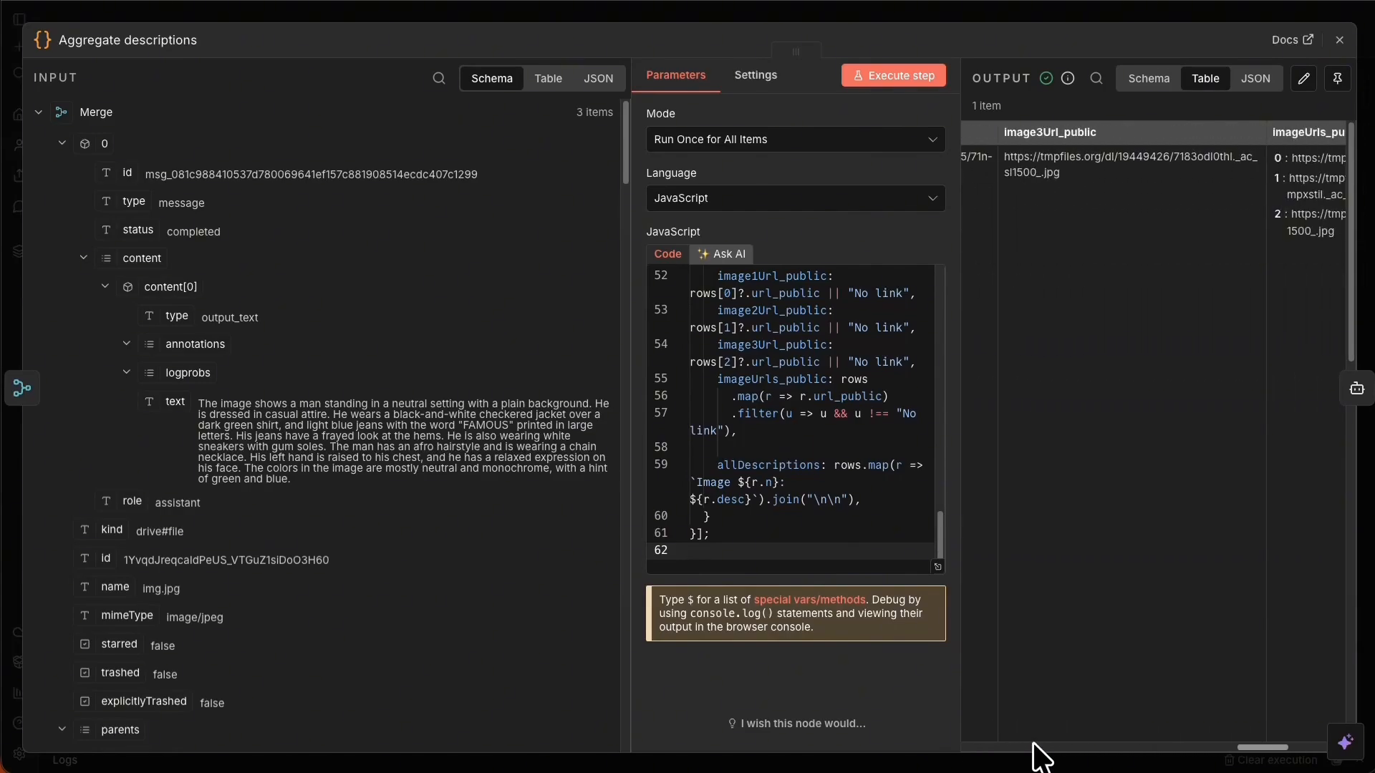
{"action": "scroll", "coordinate": [1033, 745], "scroll_direction": "right", "scroll_amount": 4}
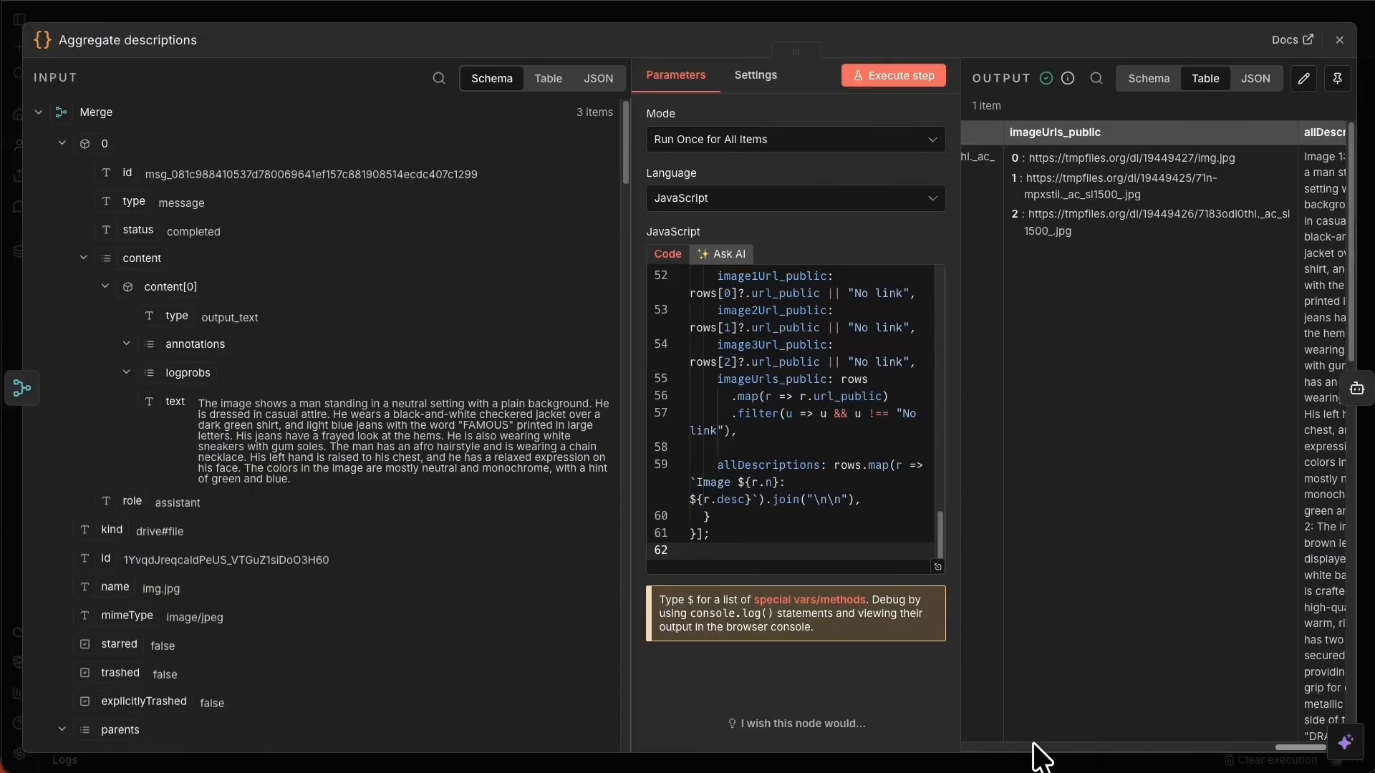
{"action": "scroll", "coordinate": [1033, 745], "scroll_direction": "right", "scroll_amount": 2}
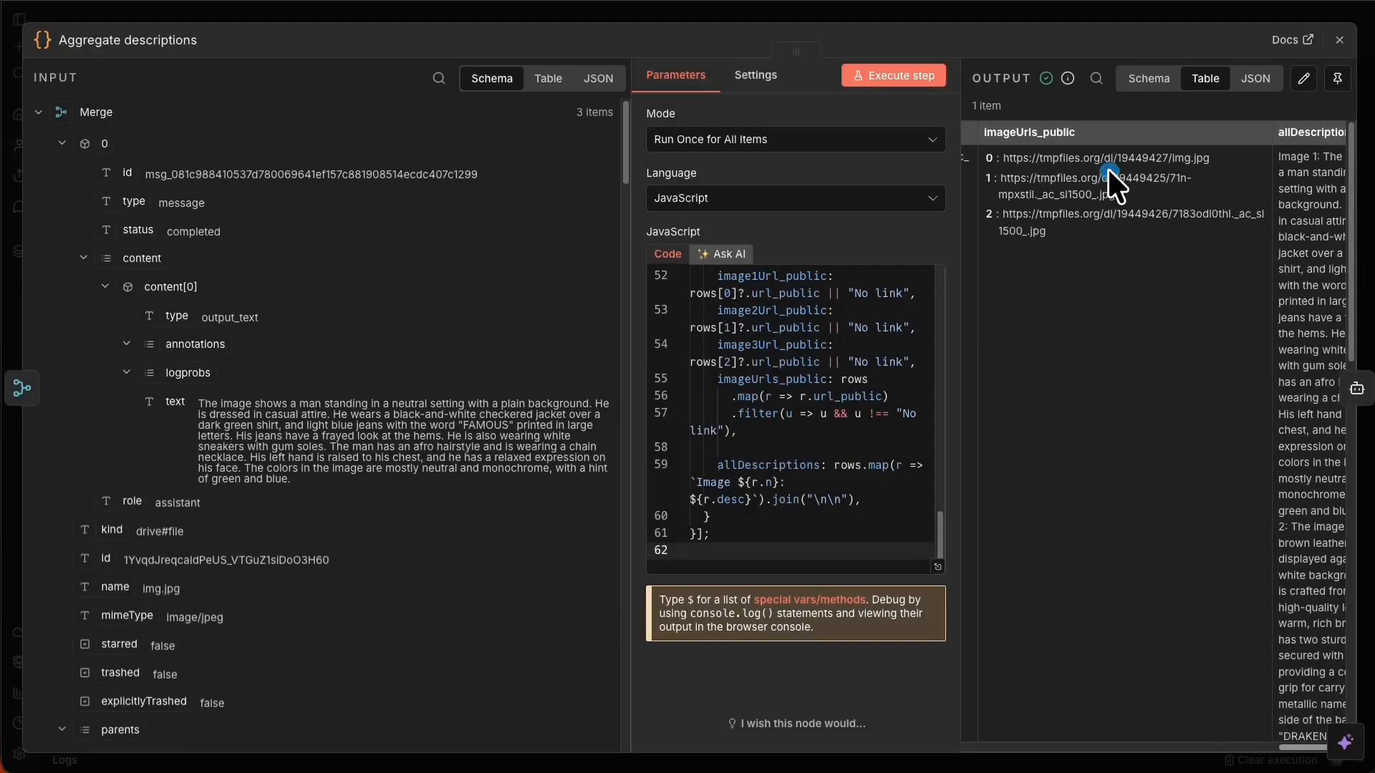
{"action": "left_click_drag", "start_coordinate": [1002, 158], "coordinate": [1209, 157]}
{"action": "right_click", "coordinate": [1173, 156]}
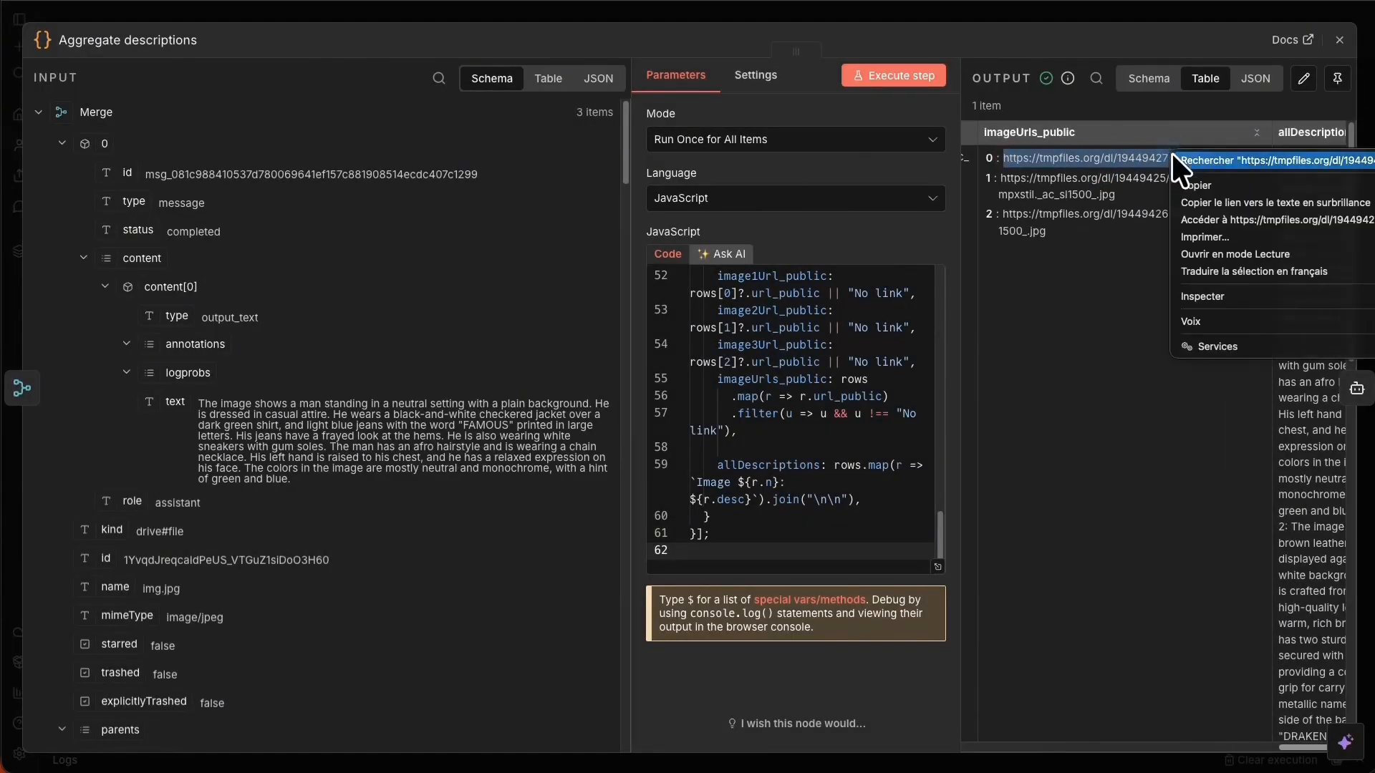
{"action": "left_click", "coordinate": [1252, 212]}
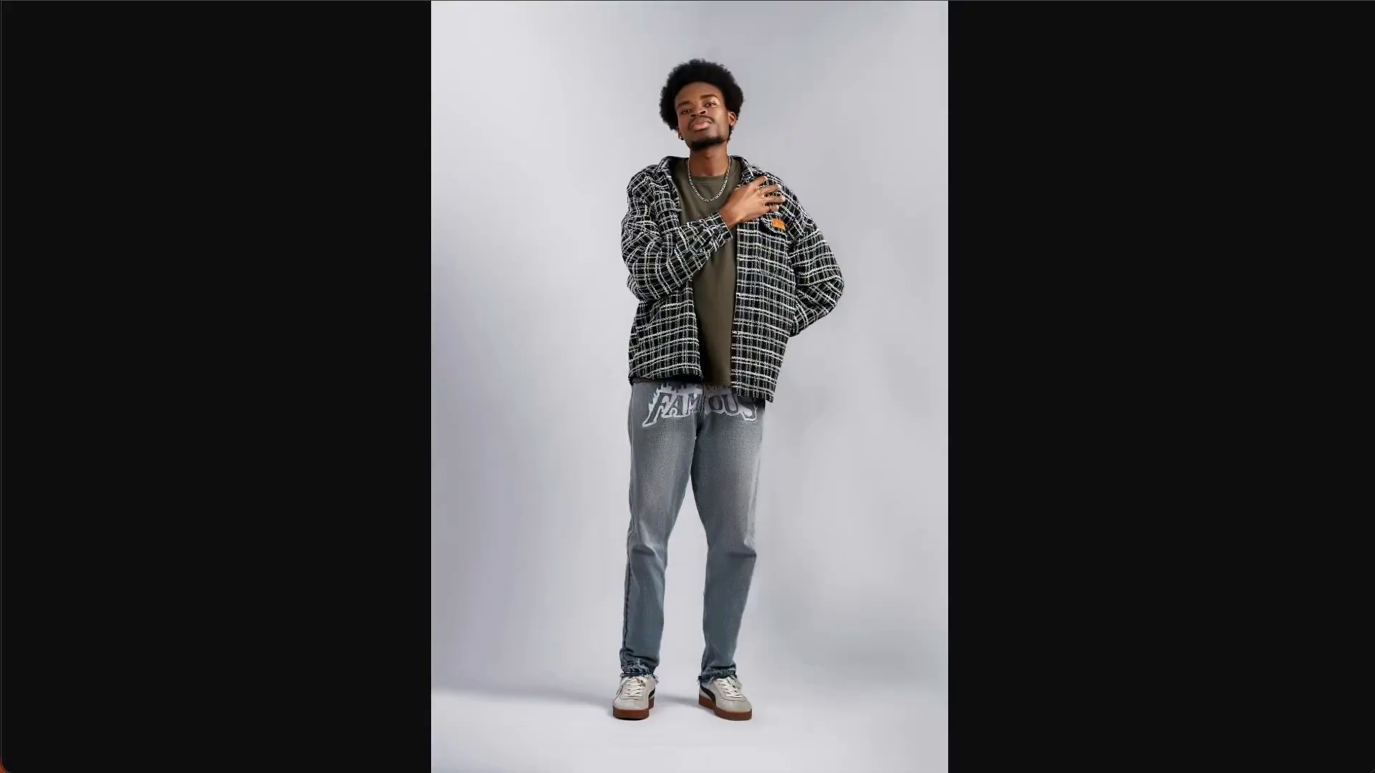
{"action": "left_click", "coordinate": [673, 2]}
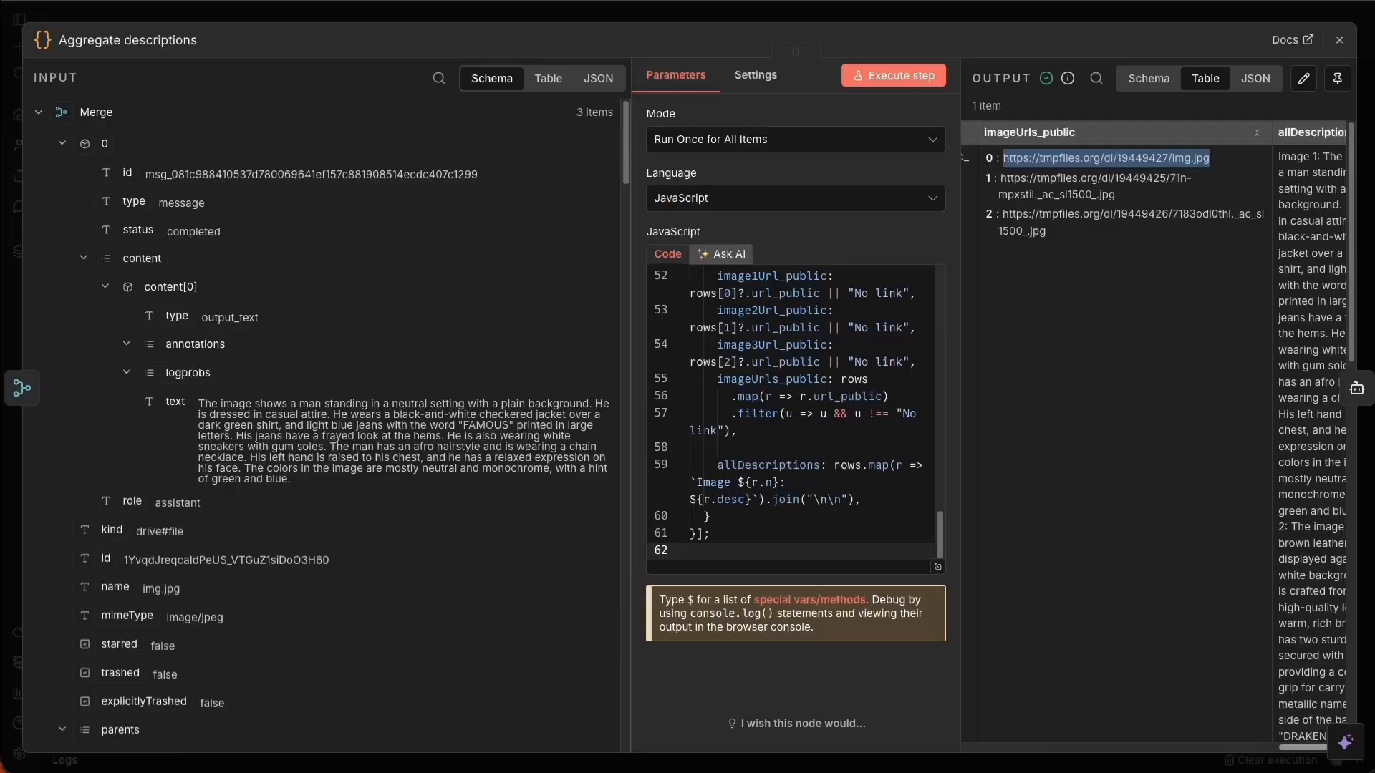
Save the workflow and pin the Aggregate descriptions node's output.
{"action": "left_click", "coordinate": [638, 8]}
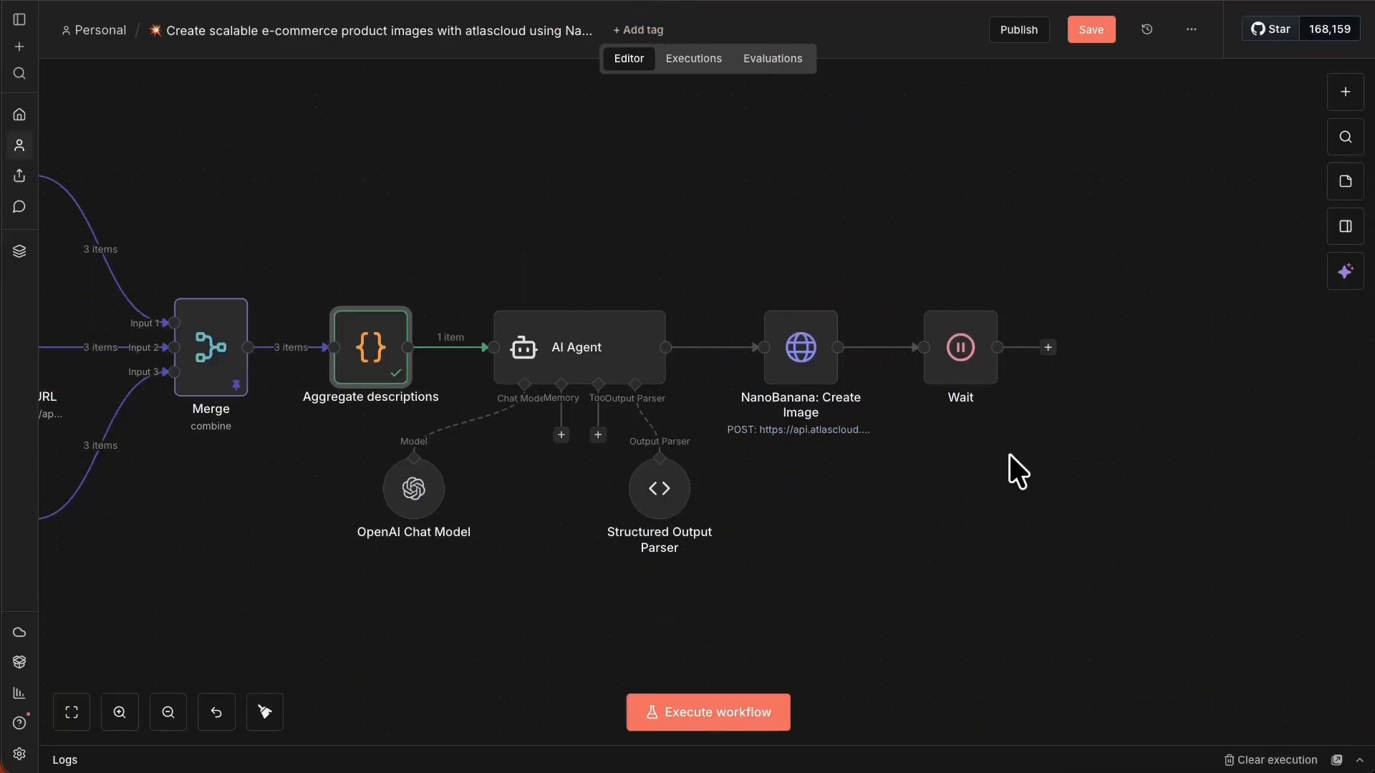
{"action": "left_click", "coordinate": [1098, 41]}
{"action": "right_click", "coordinate": [379, 358]}
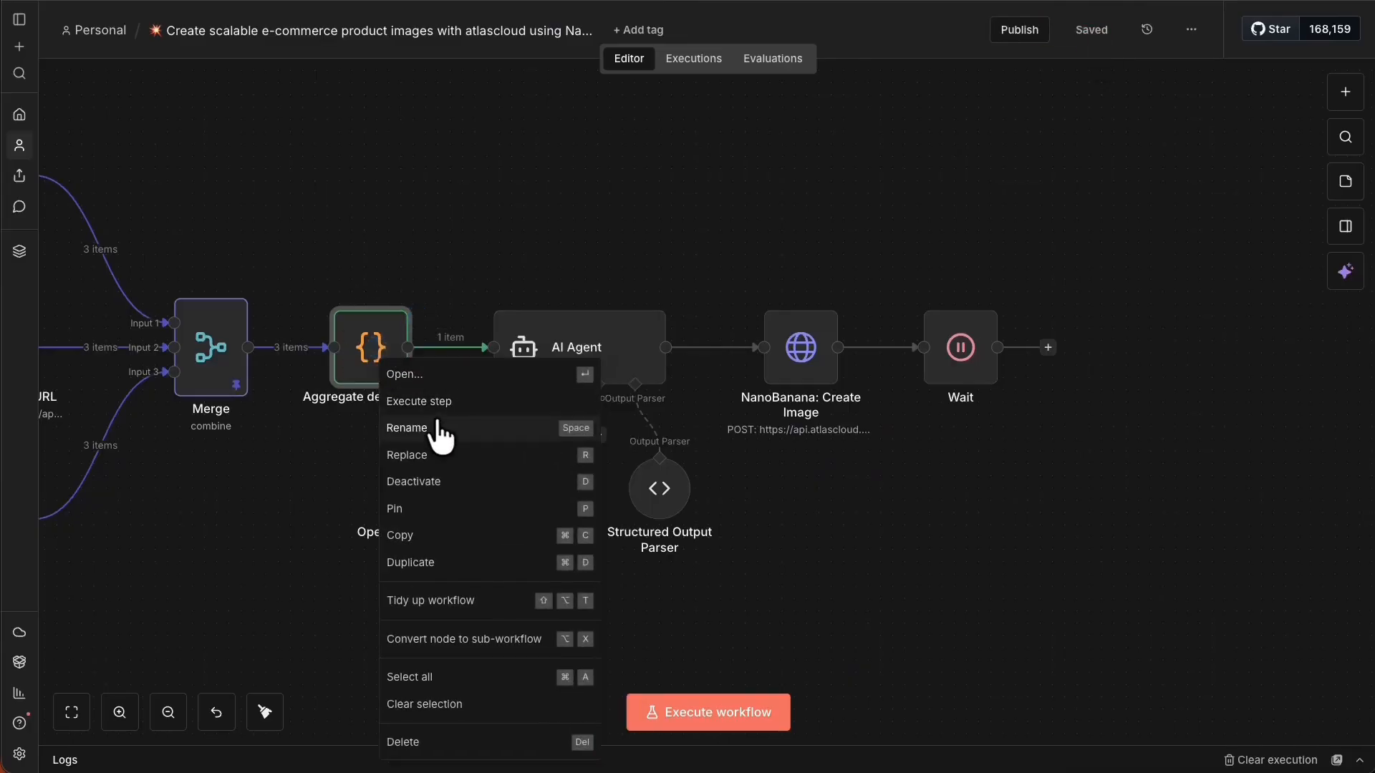
{"action": "left_click", "coordinate": [484, 503]}
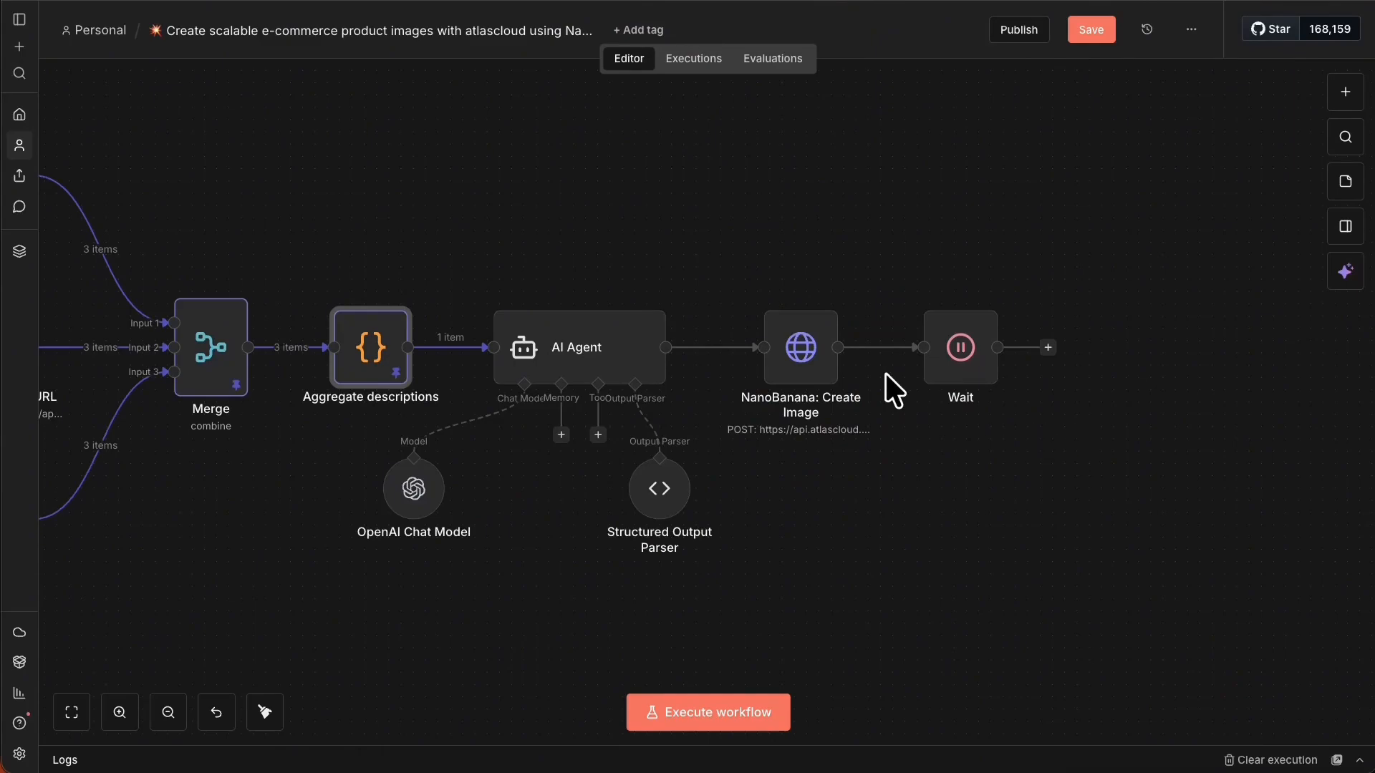
Run the workflow up to the Wait node, then return to Atlas Cloud's request history.
{"action": "right_click", "coordinate": [963, 358]}
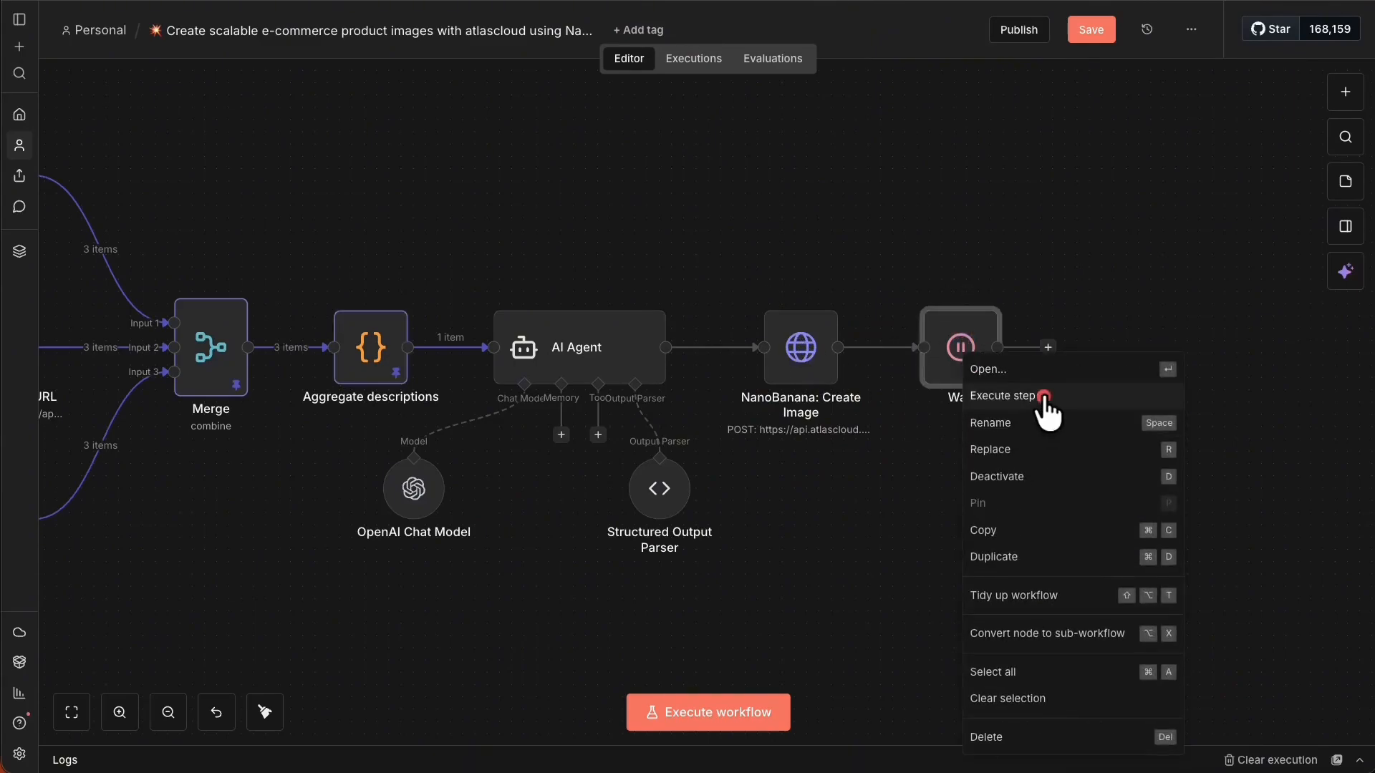
{"action": "left_click", "coordinate": [960, 393]}
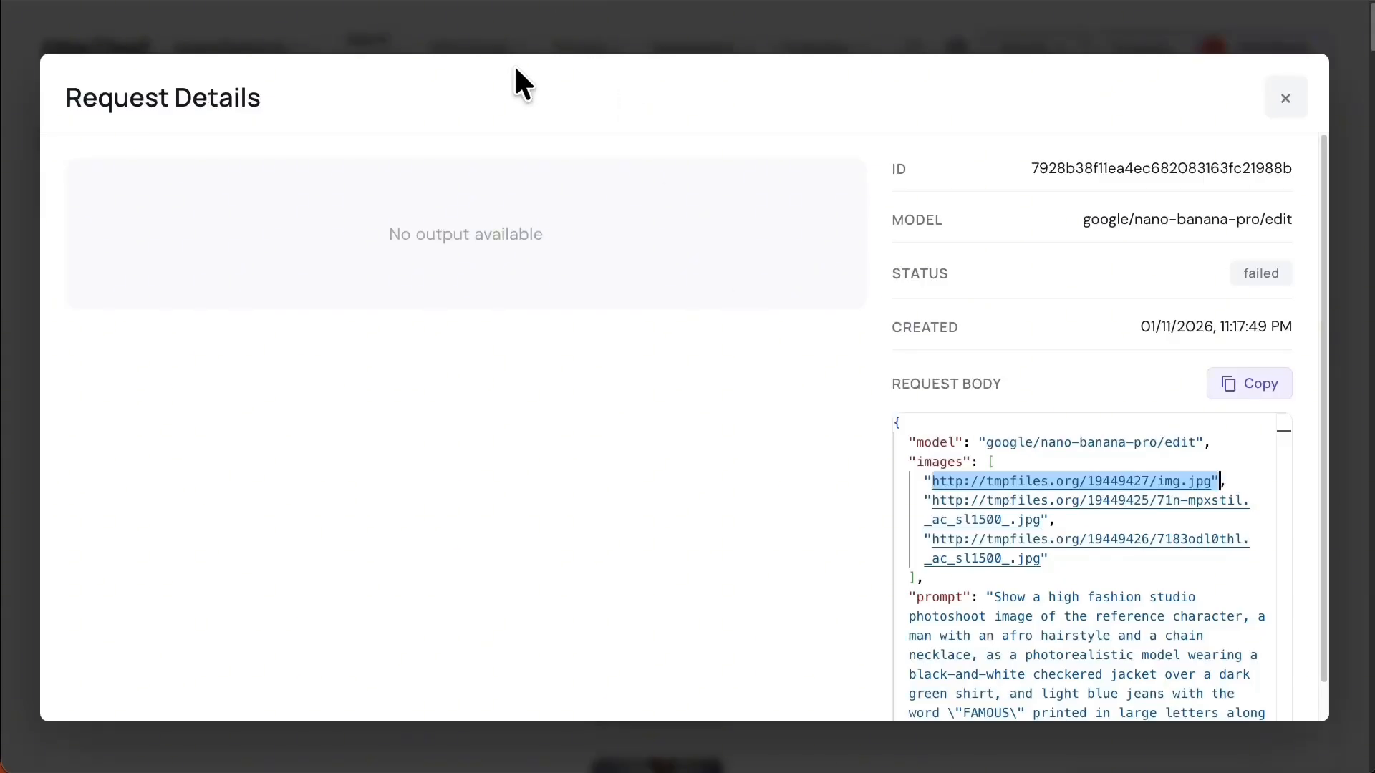
{"action": "left_click", "coordinate": [523, 37]}
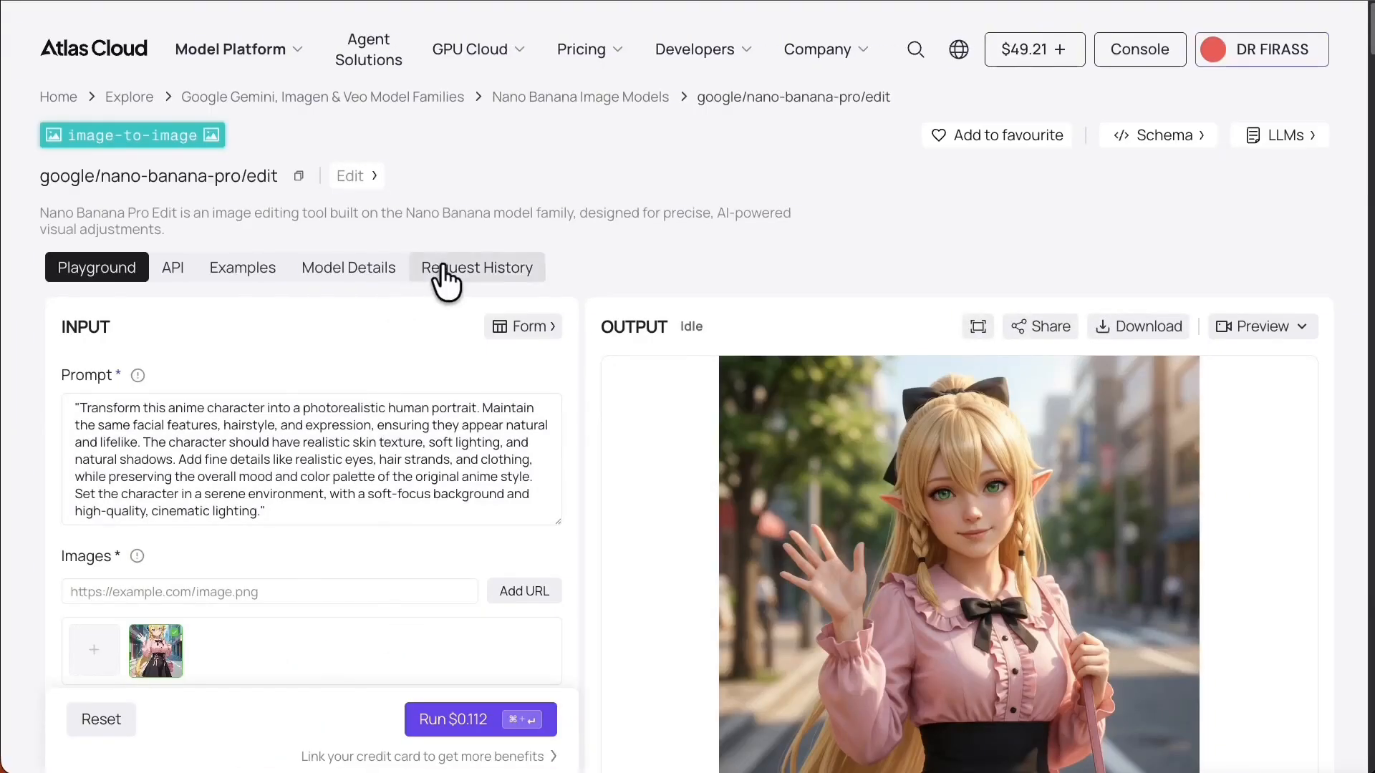
Refresh Atlas Cloud's history and preview the completed 11:30:37 PM leather-duffel result image.
{"action": "left_click", "coordinate": [458, 274]}
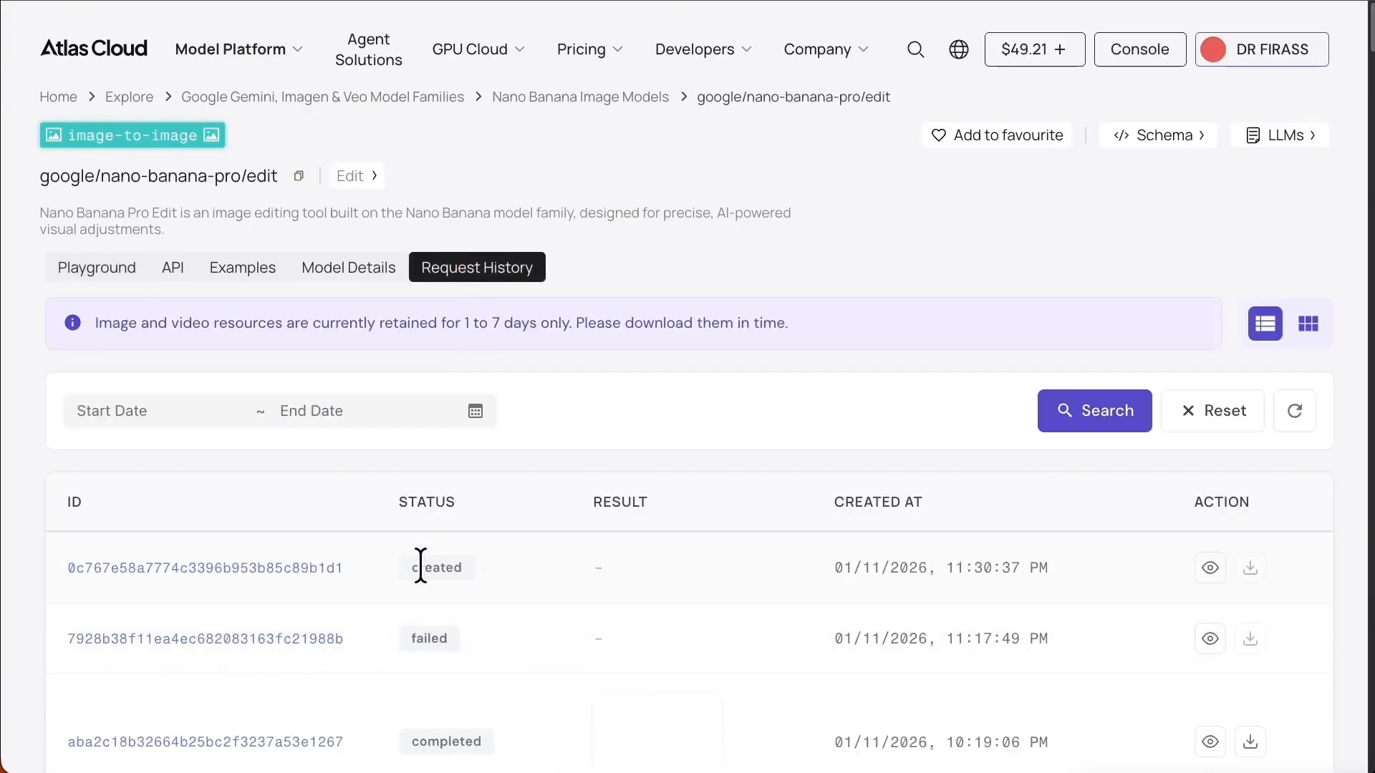
{"action": "key", "text": "ctrl+a"}
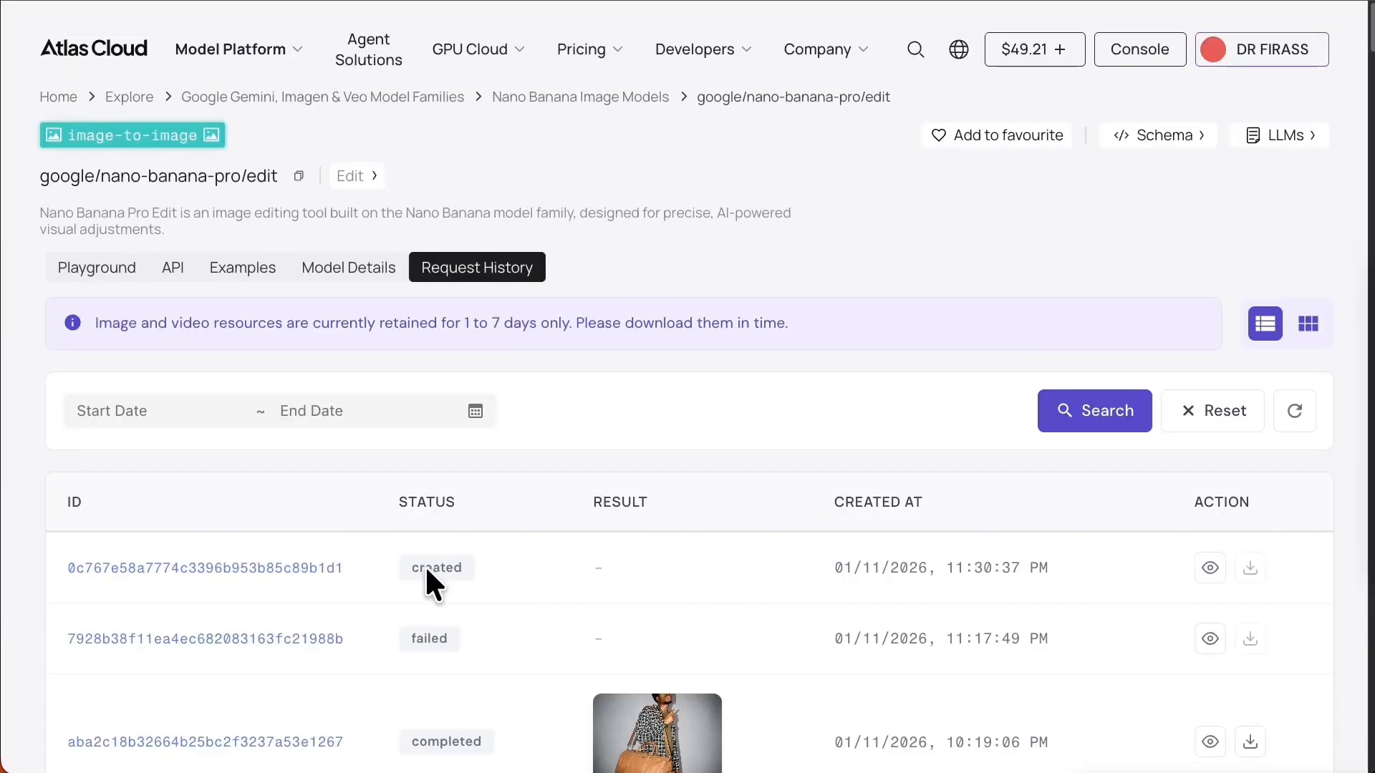
{"action": "mouse_move", "coordinate": [203, 448]}
{"action": "left_mouse_down"}
{"action": "mouse_move", "coordinate": [353, 461]}
{"action": "mouse_move", "coordinate": [413, 549]}
{"action": "left_mouse_up"}
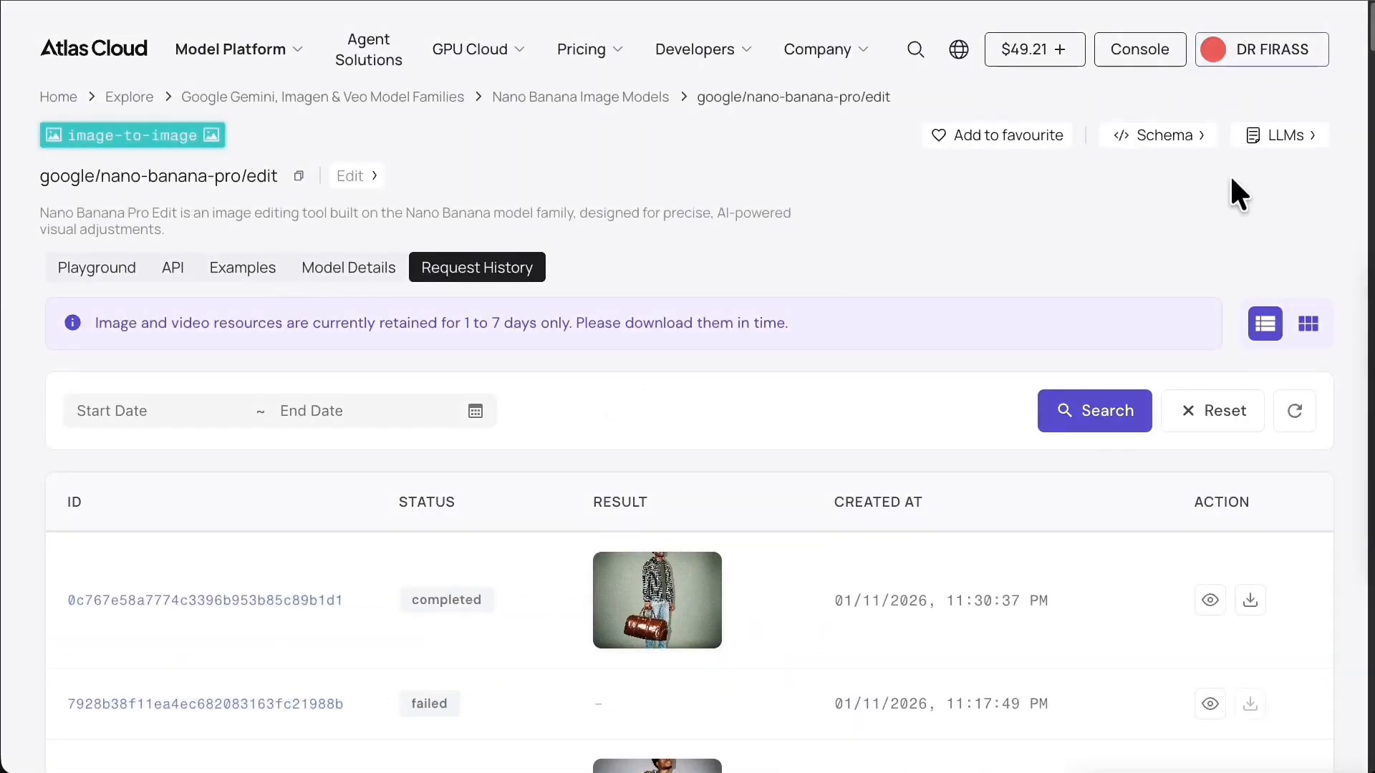
{"action": "mouse_move", "coordinate": [1230, 179]}
{"action": "left_mouse_down"}
{"action": "mouse_move", "coordinate": [681, 439]}
{"action": "mouse_move", "coordinate": [686, 572]}
{"action": "left_mouse_up"}
{"action": "left_click", "coordinate": [648, 593]}
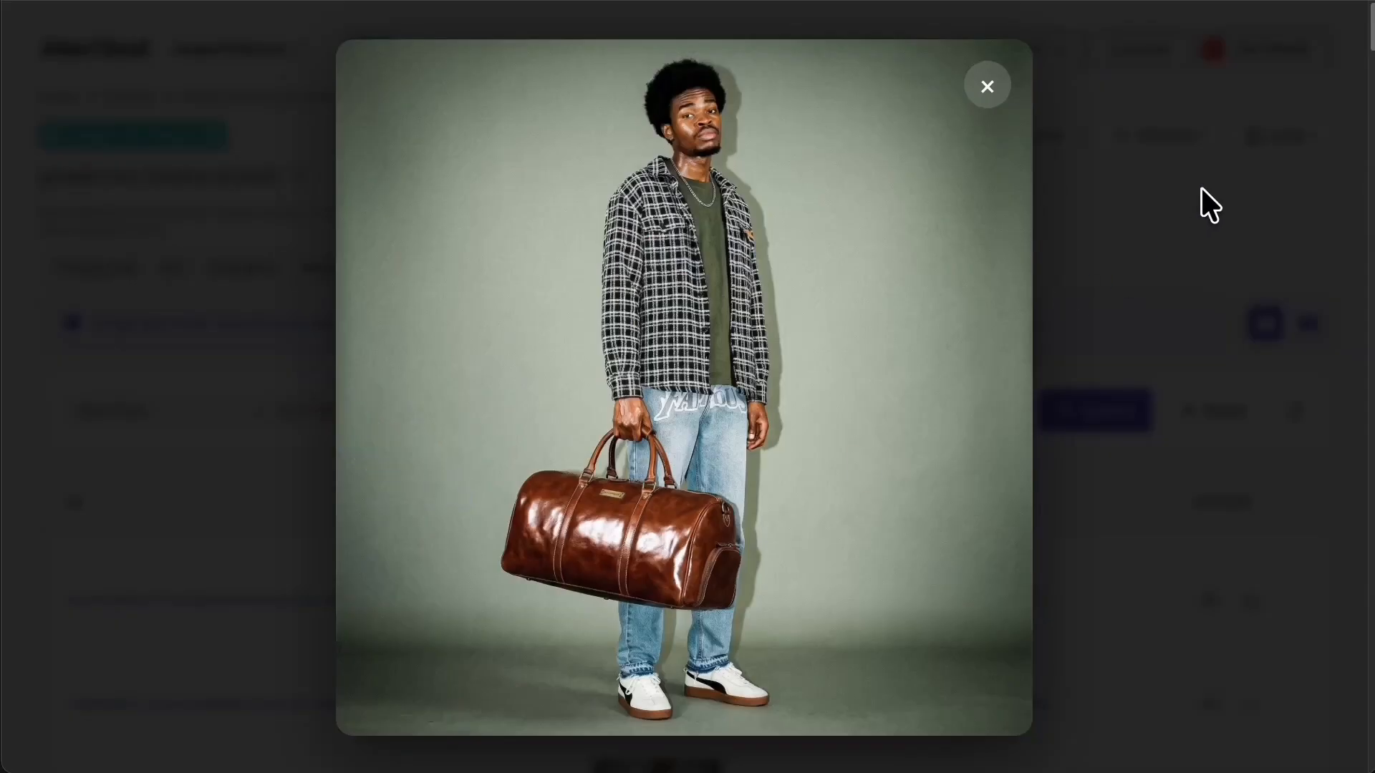
{"action": "left_click", "coordinate": [1201, 187]}
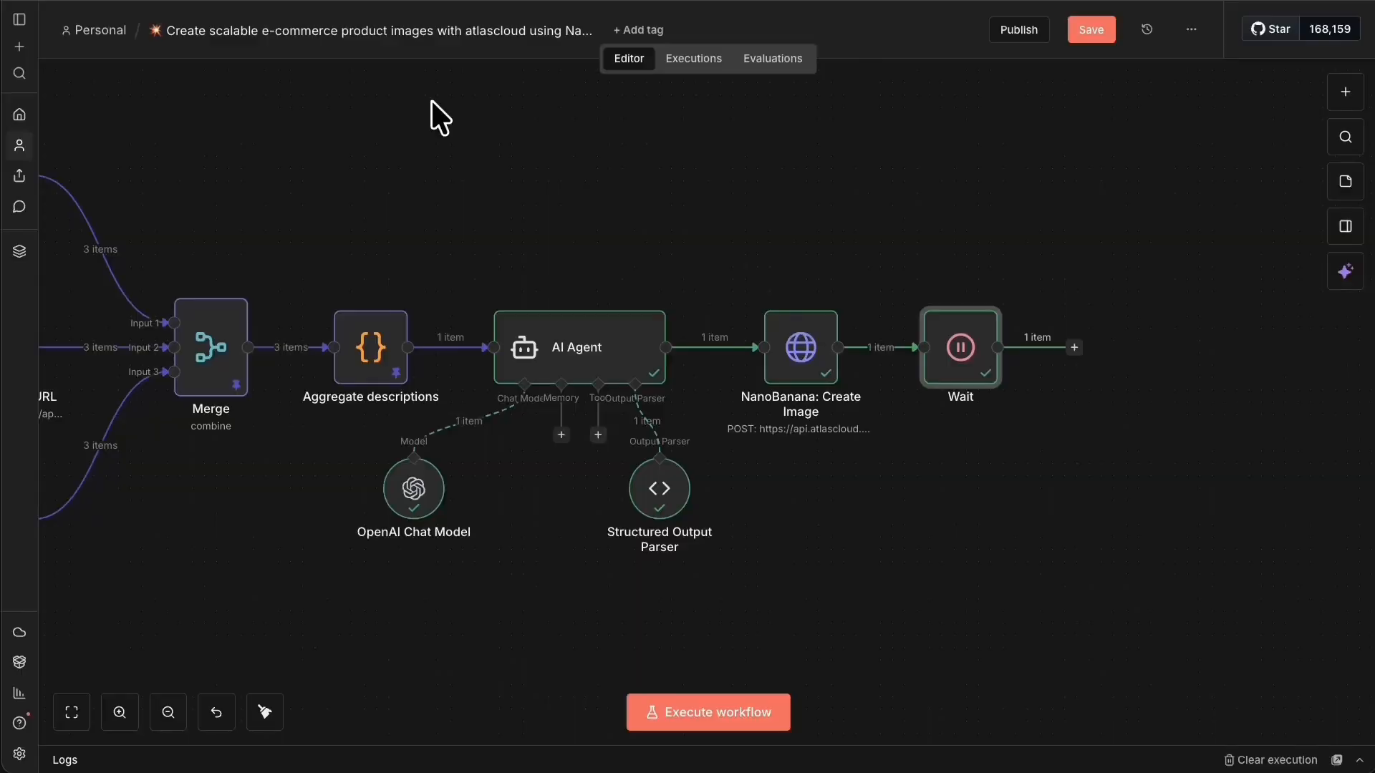
Add an HTTP Request node after the Wait node.
{"action": "right_click", "coordinate": [978, 355]}
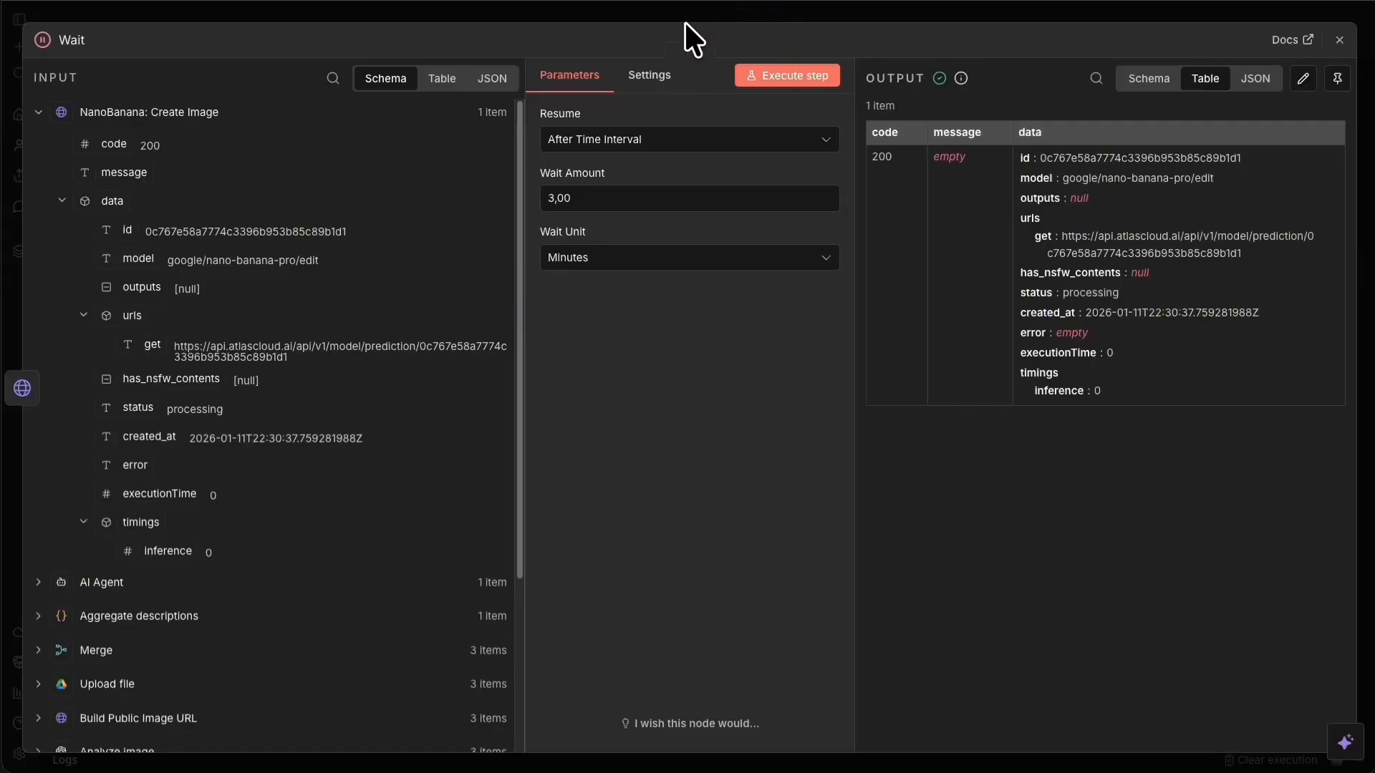
{"action": "left_click", "coordinate": [686, 18]}
{"action": "left_click", "coordinate": [1075, 347]}
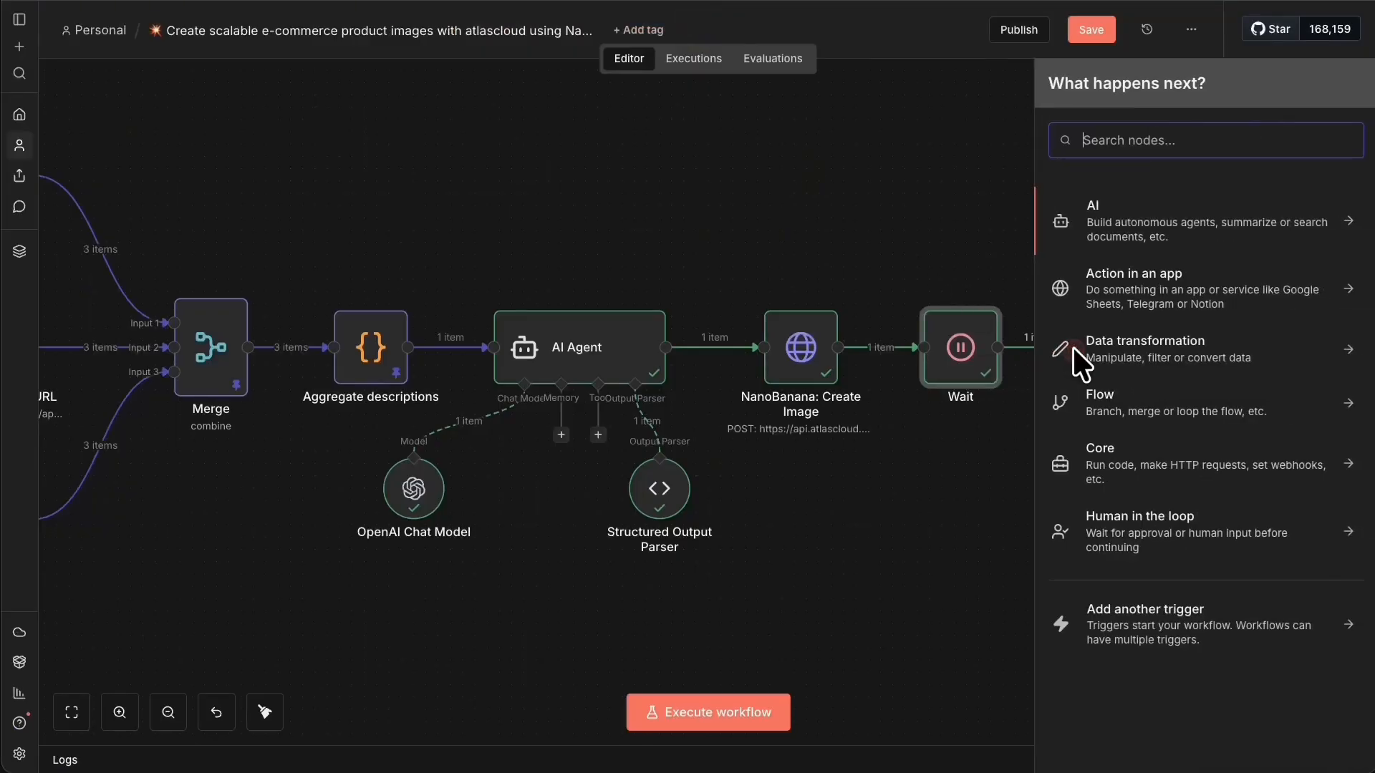
{"action": "type", "text": "htpp"}
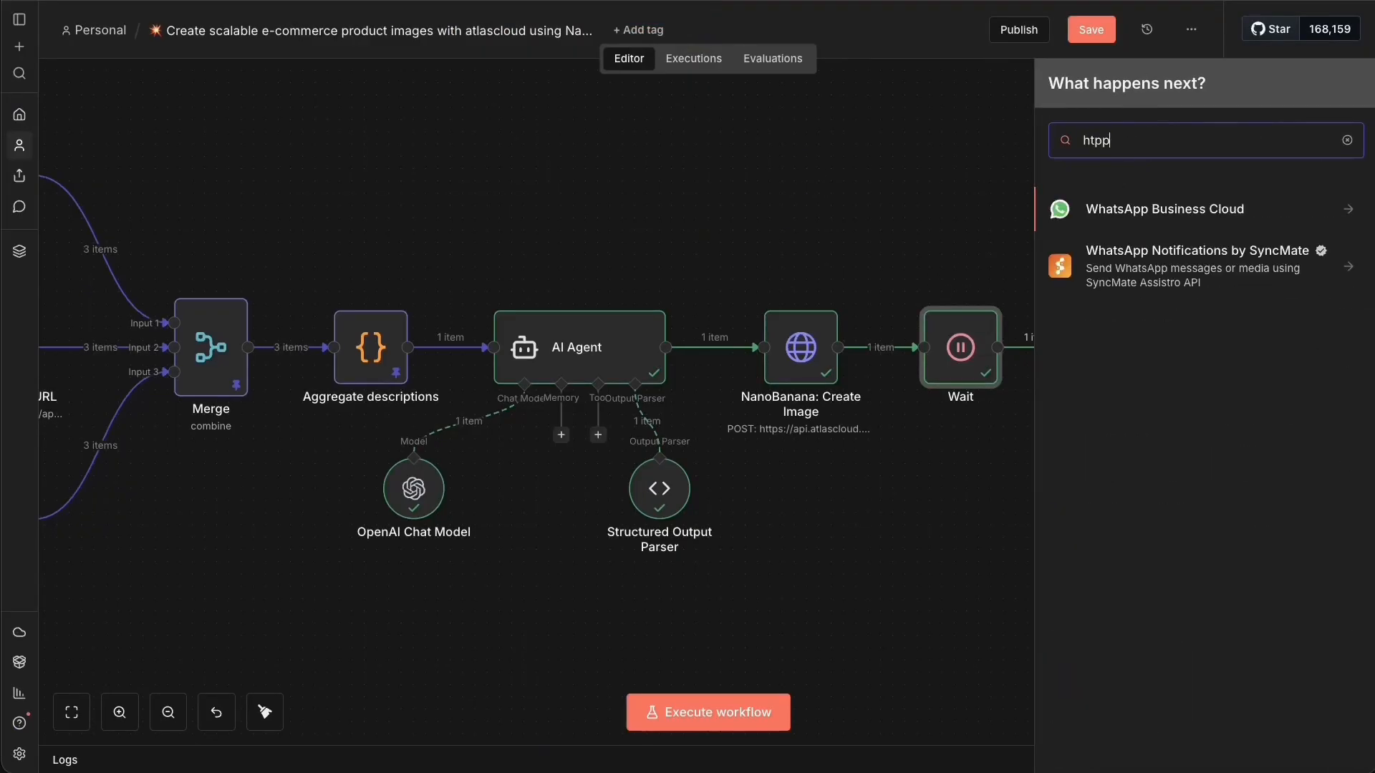
{"action": "key", "text": "BackSpace"}
{"action": "key", "text": "BackSpace"}
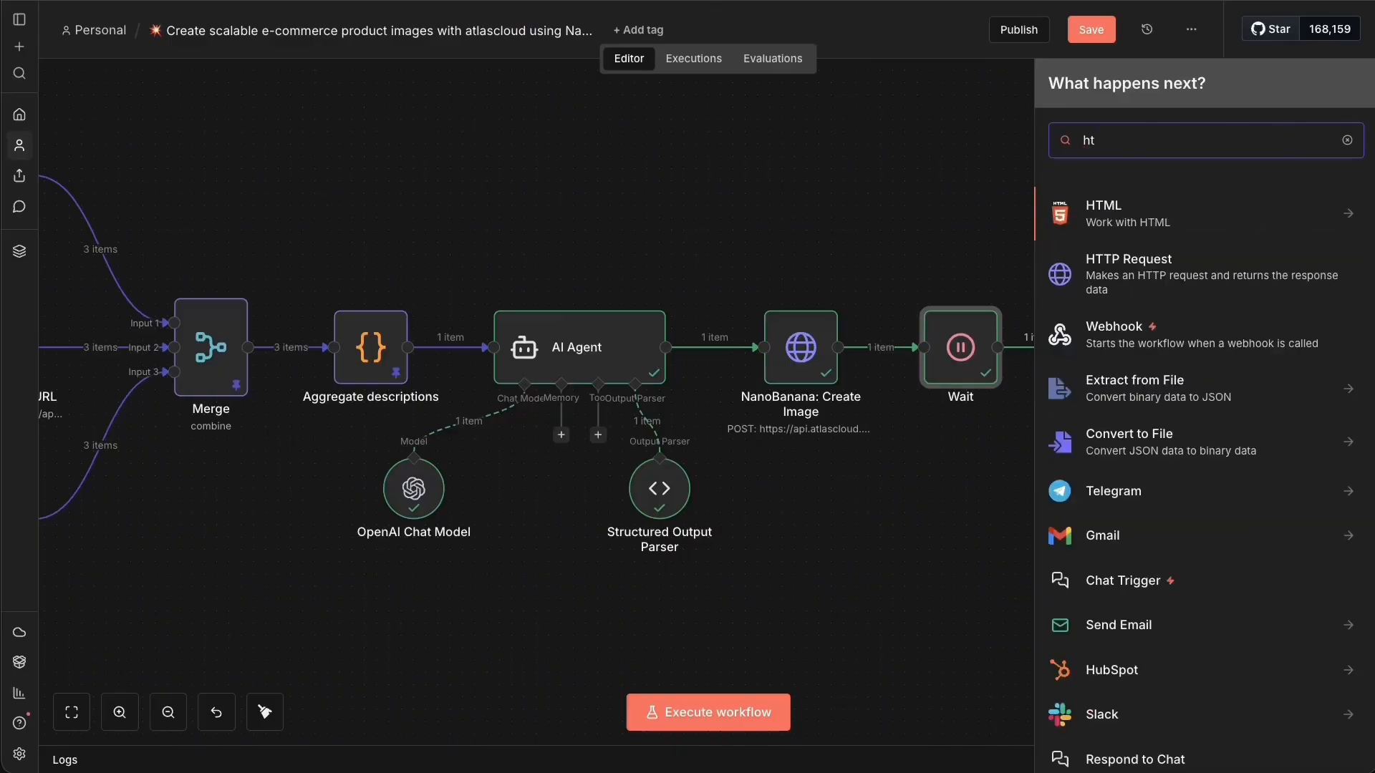
{"action": "type", "text": "tp"}
{"action": "left_click", "coordinate": [1206, 197]}
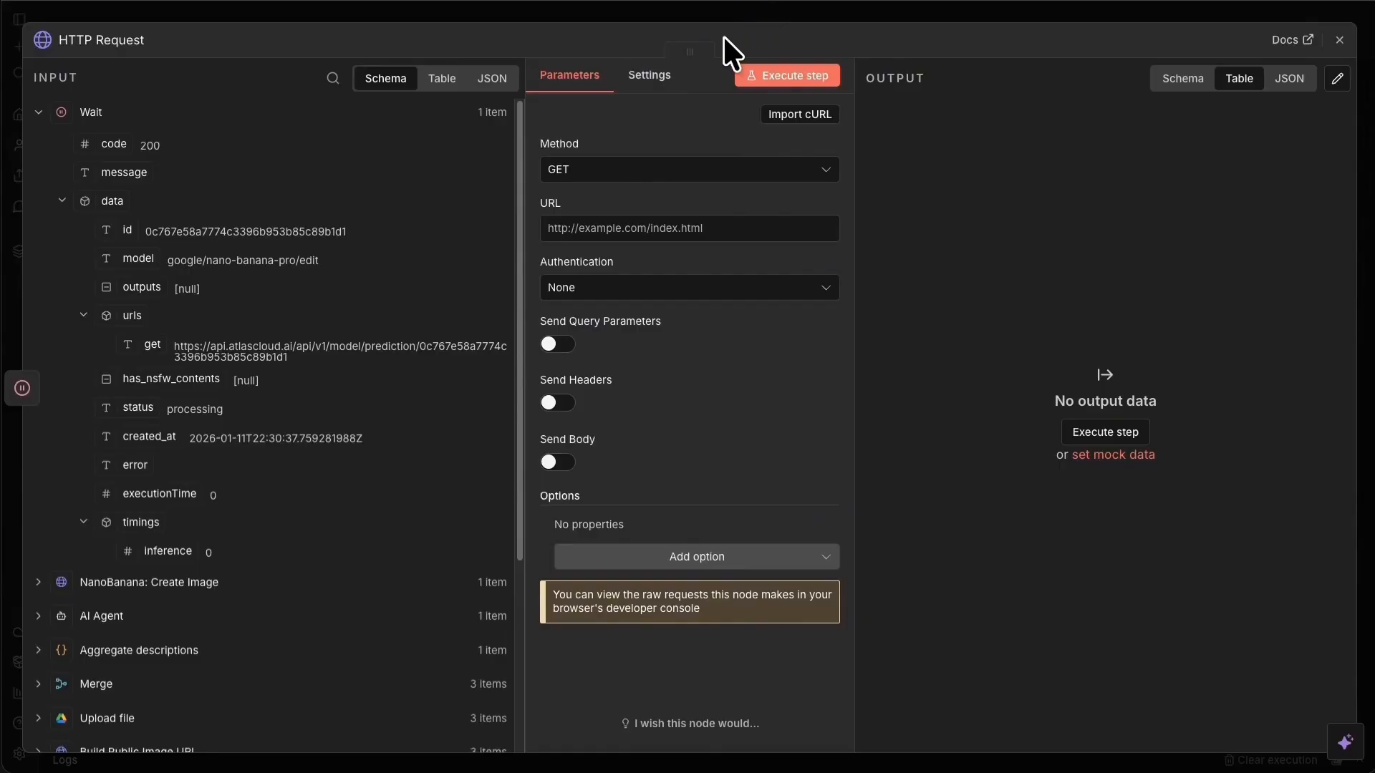
{"action": "left_click", "coordinate": [720, 13]}
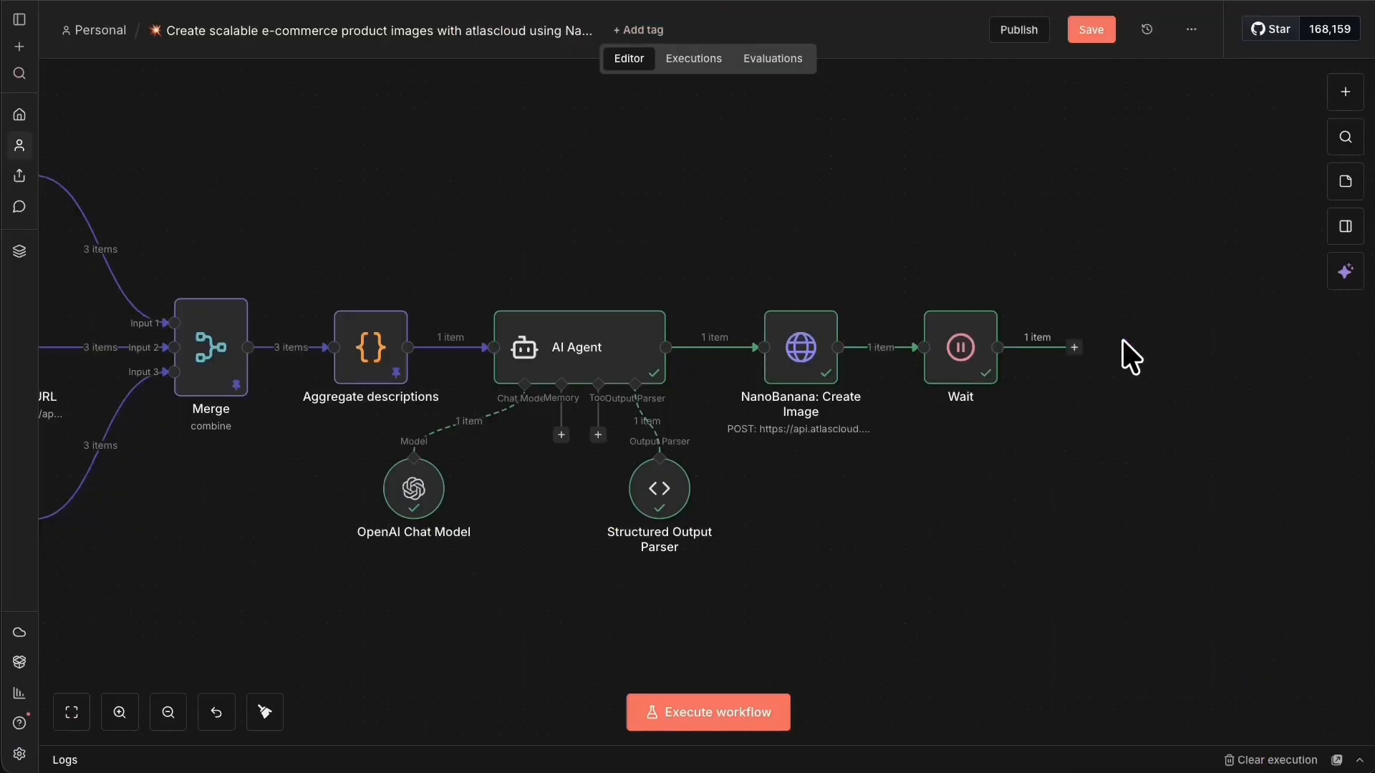
Duplicate NanoBanana: Create Image, place the copy right of Wait, and connect them.
{"action": "left_click", "coordinate": [799, 340]}
{"action": "key", "text": "ctrl+c"}
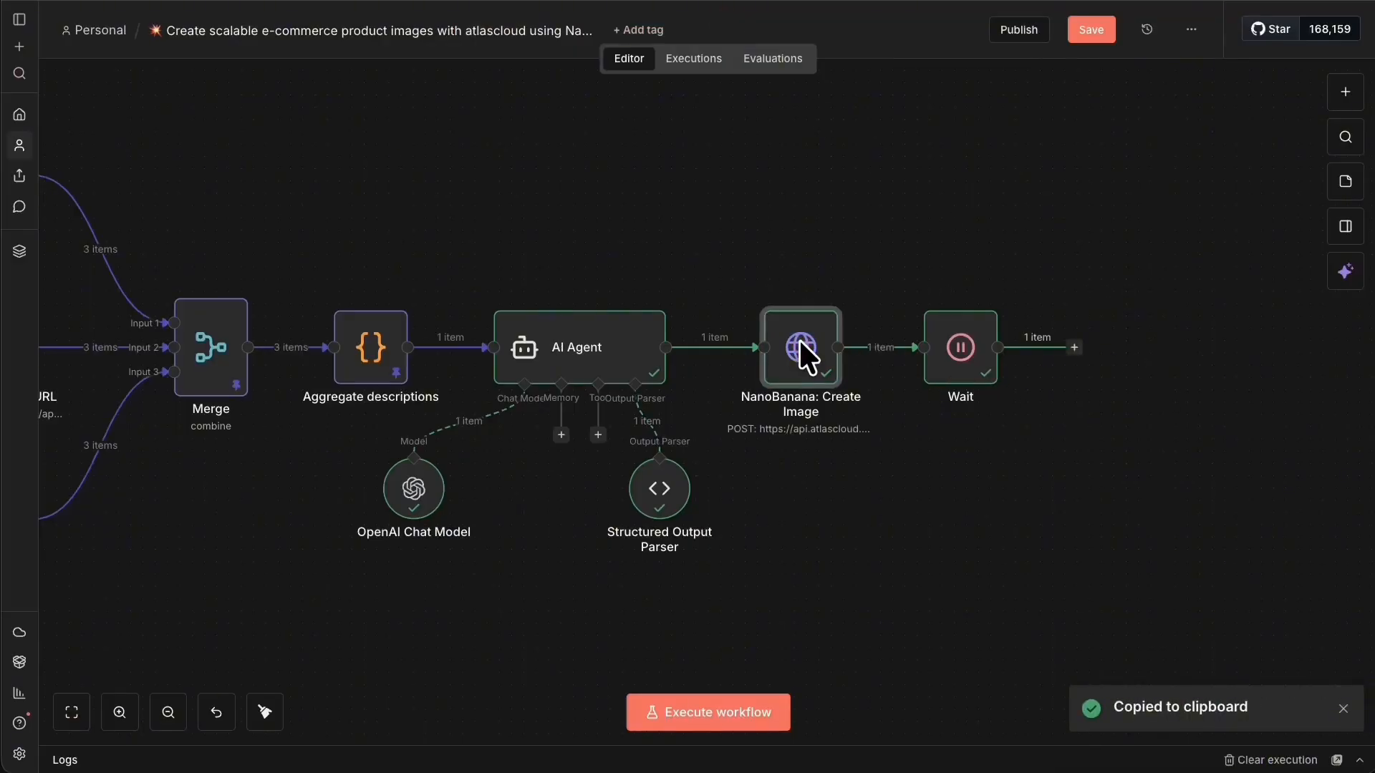
{"action": "key", "text": "ctrl+v"}
{"action": "left_click_drag", "start_coordinate": [936, 501], "coordinate": [1205, 394]}
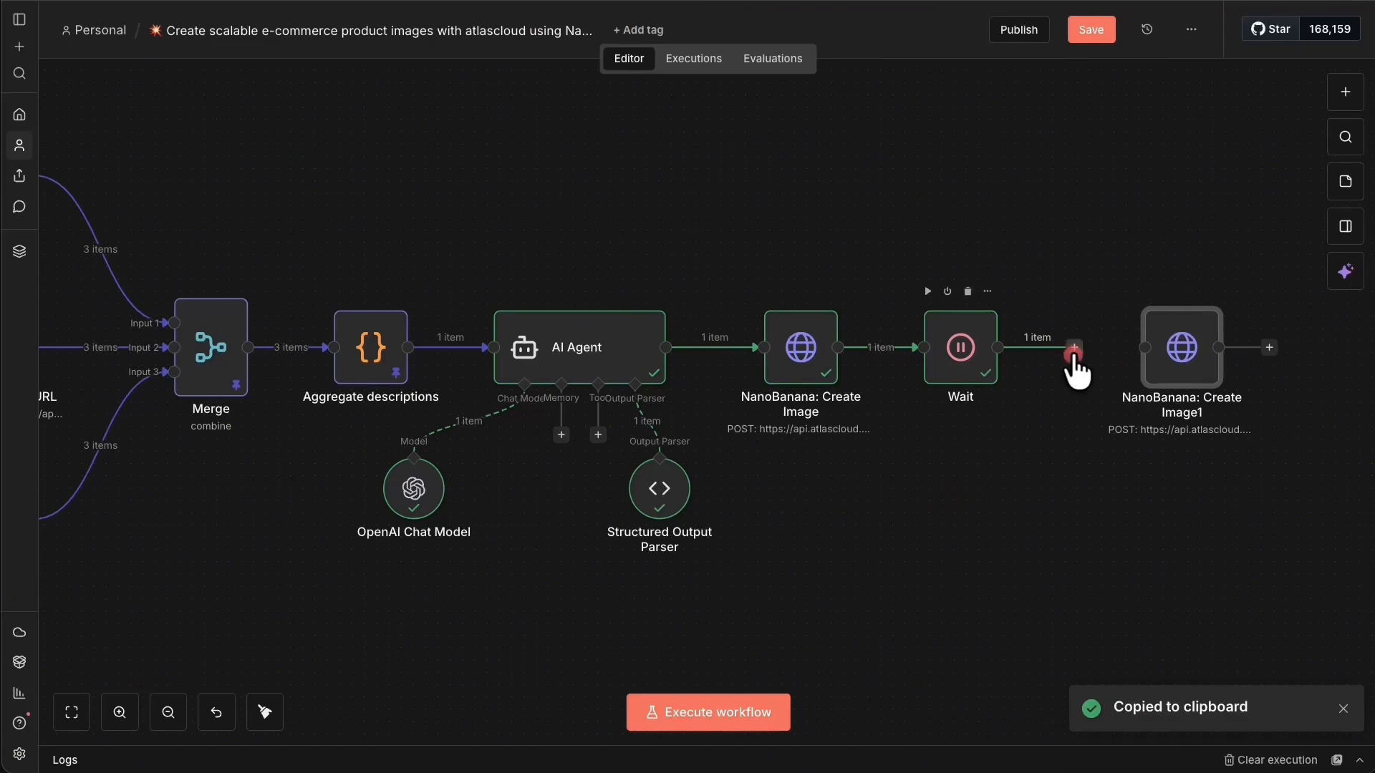
{"action": "left_click_drag", "start_coordinate": [1074, 352], "coordinate": [1143, 333]}
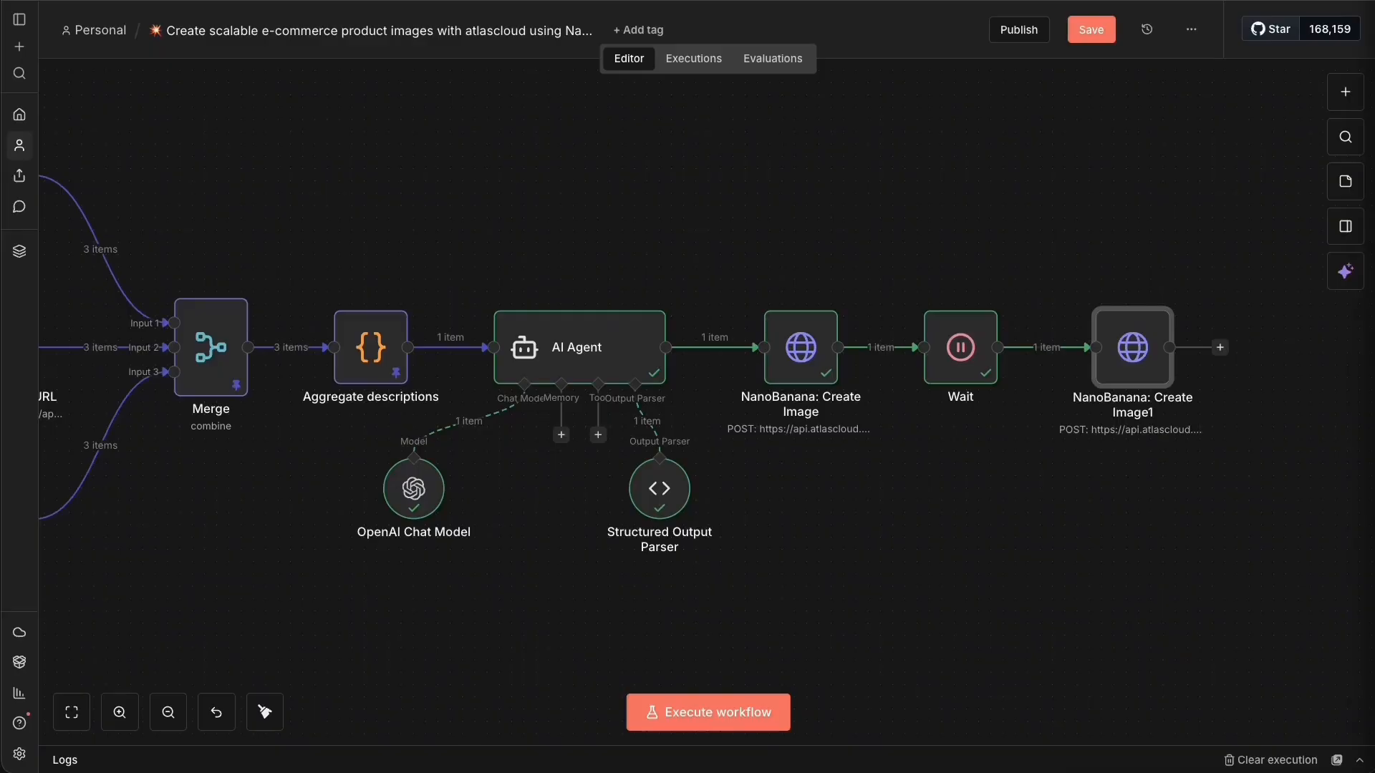
Rename the copied node 'Download Edited Image', set method to GET, and turn off Send Body.
{"action": "right_click", "coordinate": [1141, 334]}
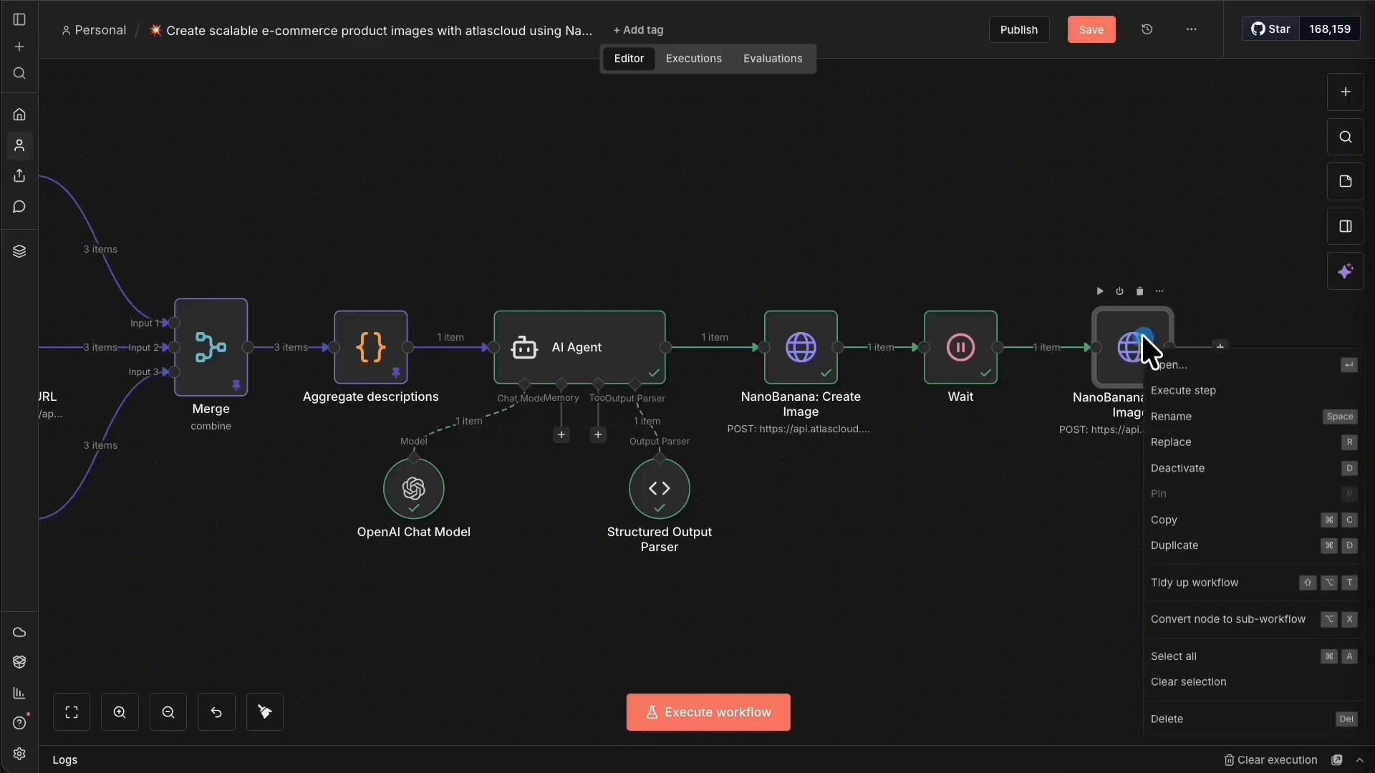
{"action": "left_click", "coordinate": [1175, 362]}
{"action": "left_click", "coordinate": [114, 38]}
{"action": "type", "text": "Download Edited Image"}
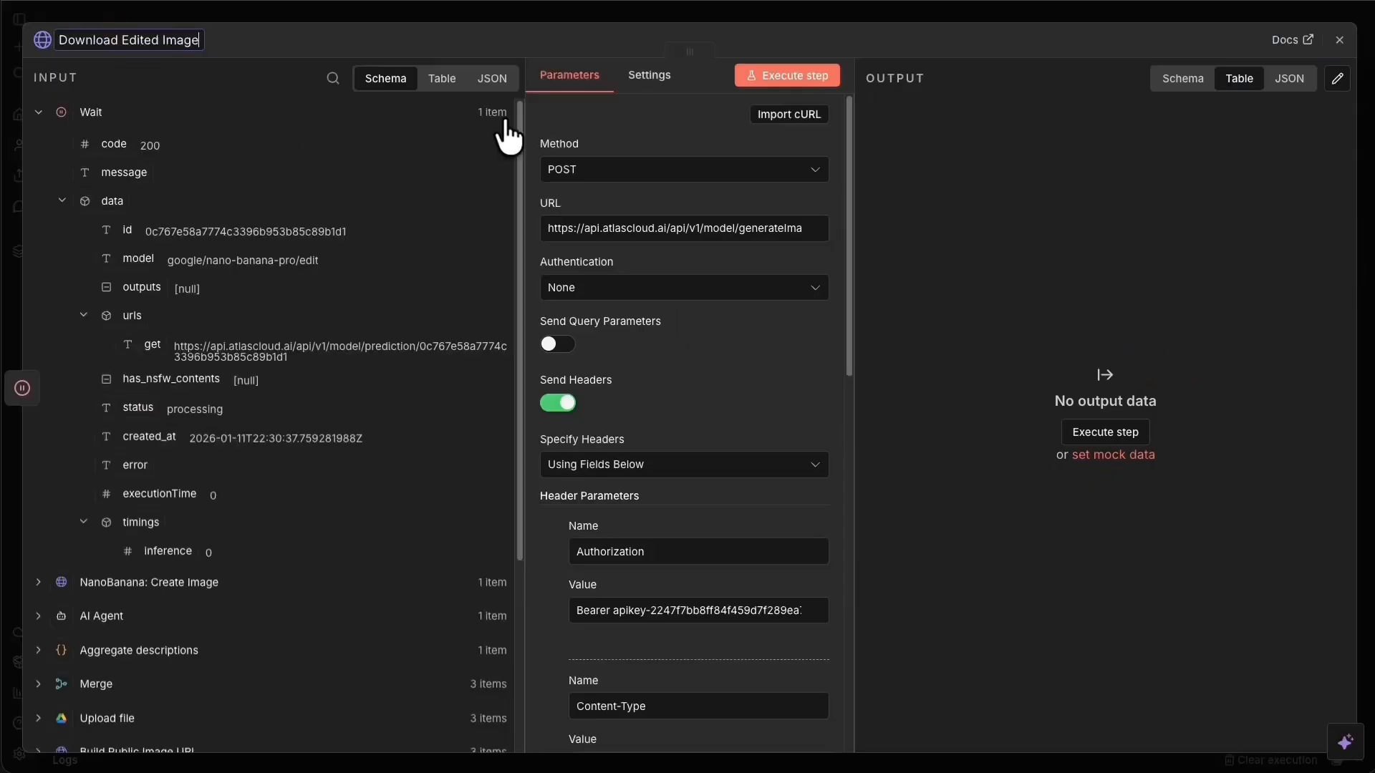
{"action": "key", "text": "Return"}
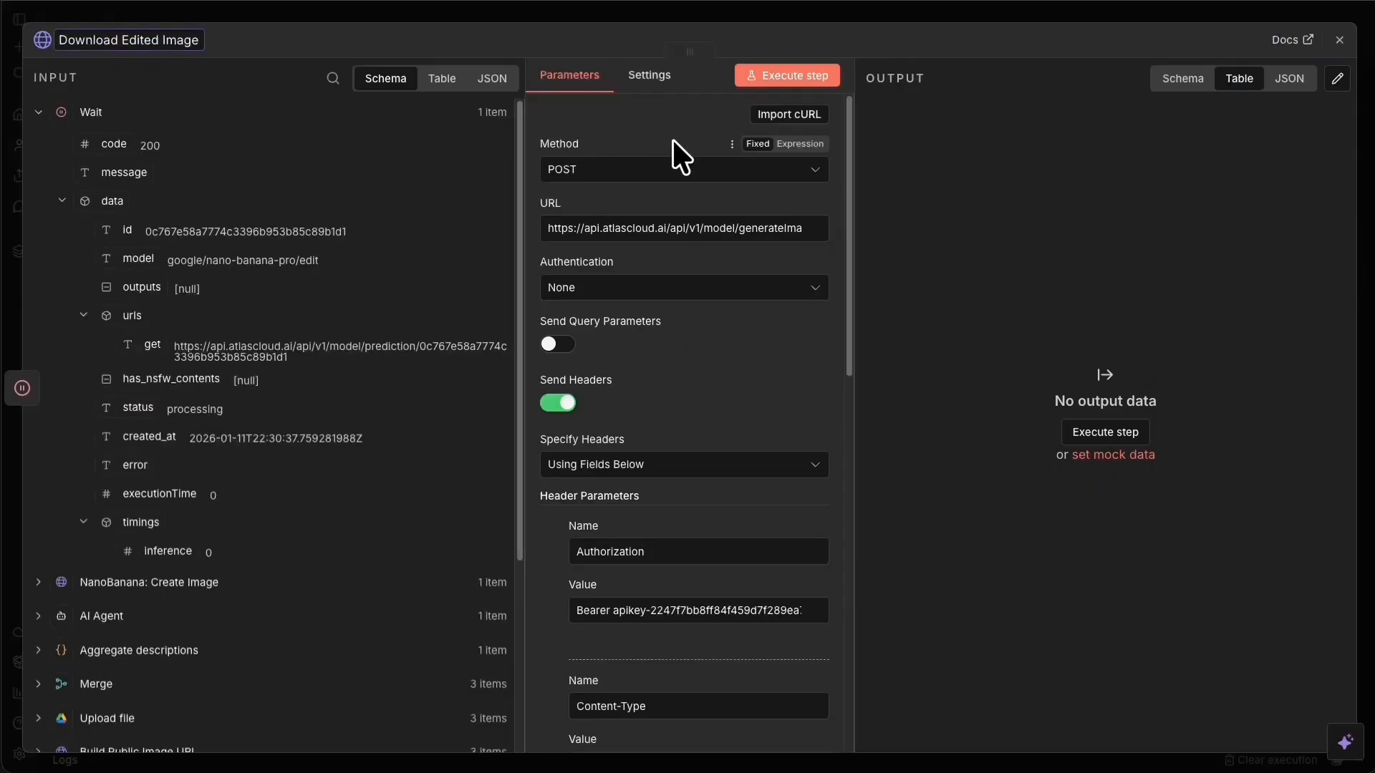
{"action": "left_click", "coordinate": [663, 164]}
{"action": "left_click", "coordinate": [641, 243]}
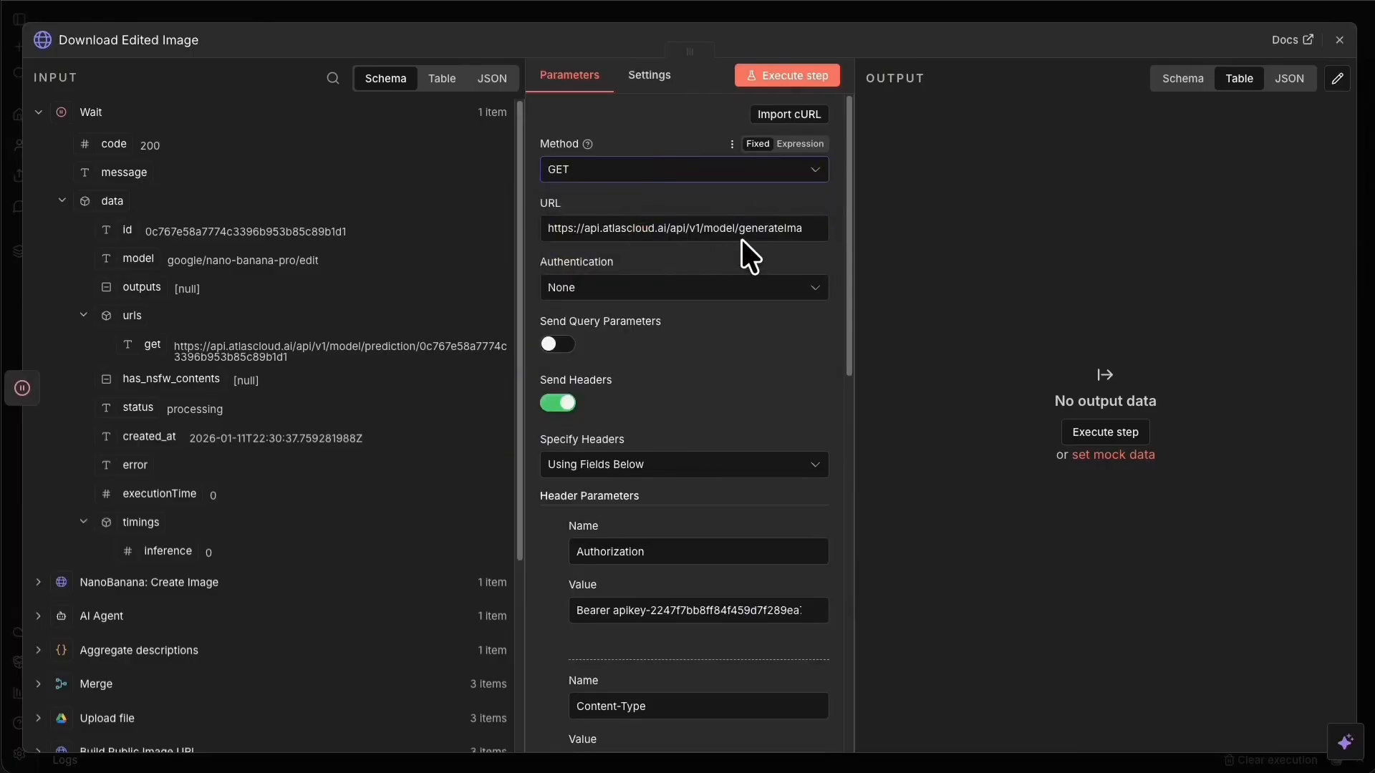
{"action": "scroll", "coordinate": [741, 240], "scroll_direction": "down", "scroll_amount": 2}
{"action": "scroll", "coordinate": [735, 376], "scroll_direction": "down", "scroll_amount": 7}
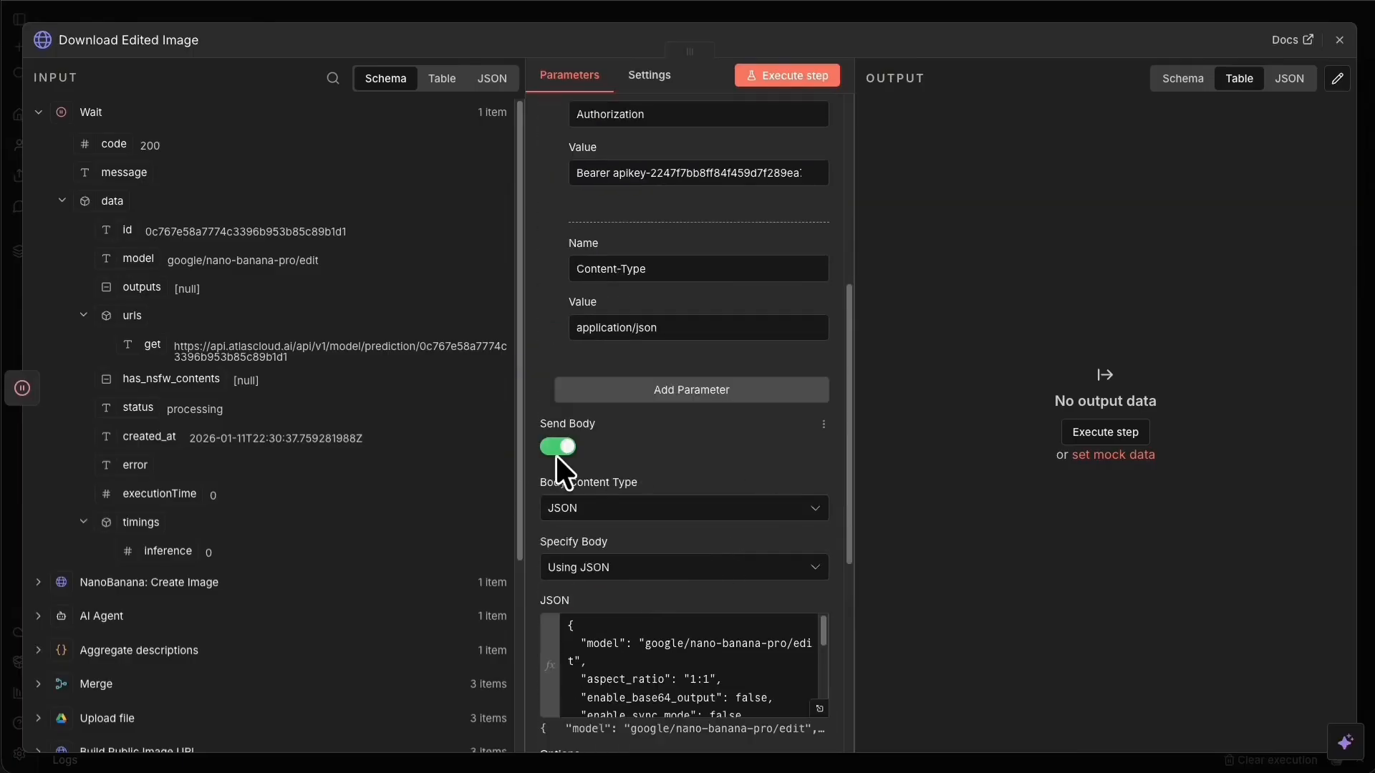
{"action": "left_click", "coordinate": [560, 445]}
Replace the node's URL with the templated prediction URL copied from the notes.
{"action": "scroll", "coordinate": [560, 446], "scroll_direction": "up", "scroll_amount": 6}
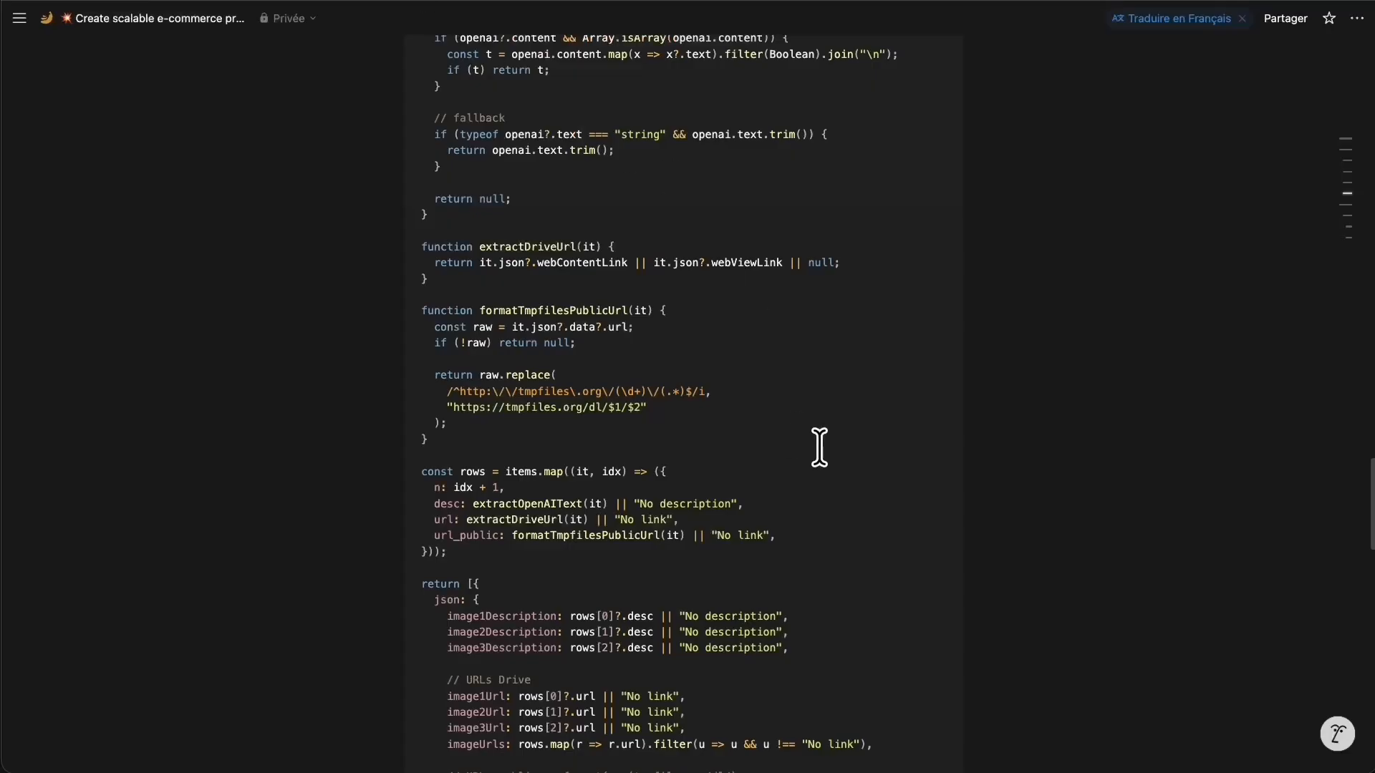
{"action": "scroll", "coordinate": [921, 444], "scroll_direction": "down", "scroll_amount": 10}
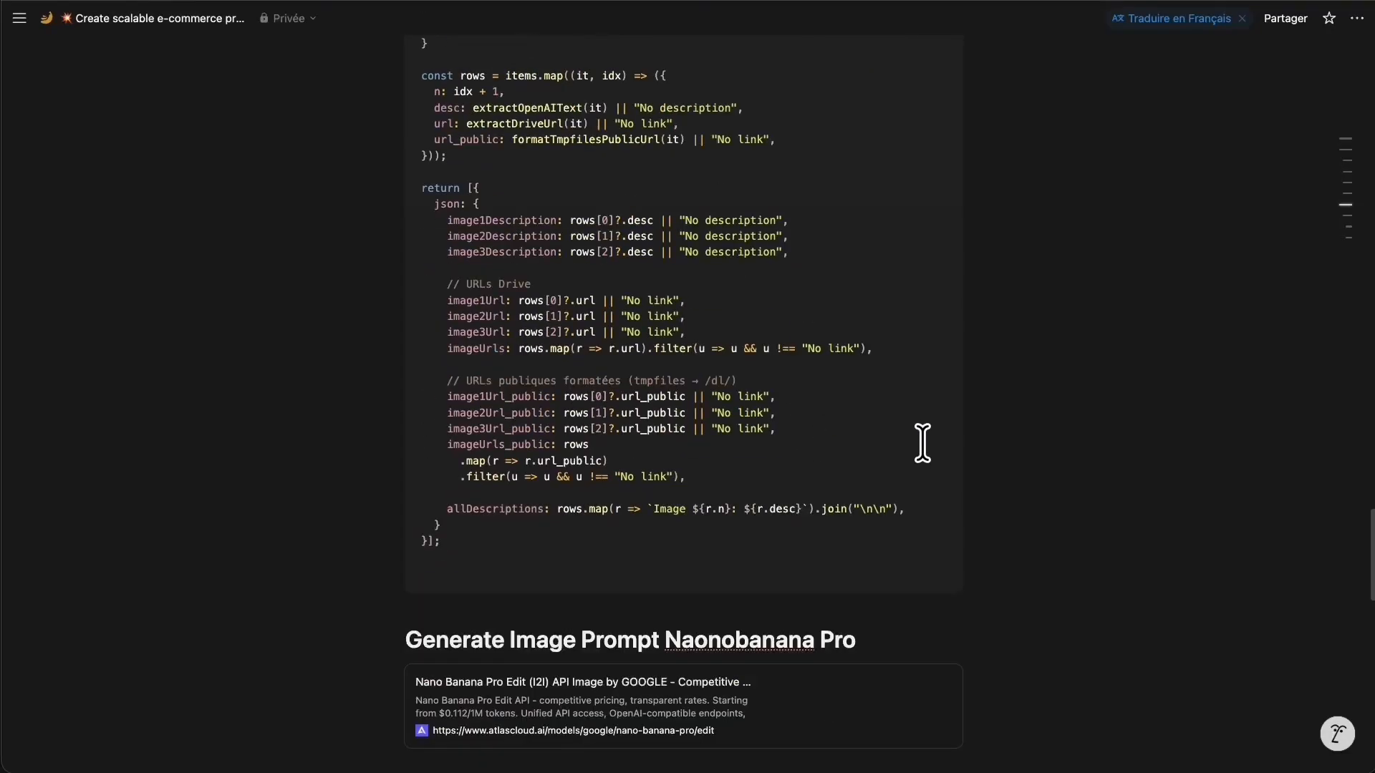
{"action": "scroll", "coordinate": [929, 458], "scroll_direction": "down", "scroll_amount": 8}
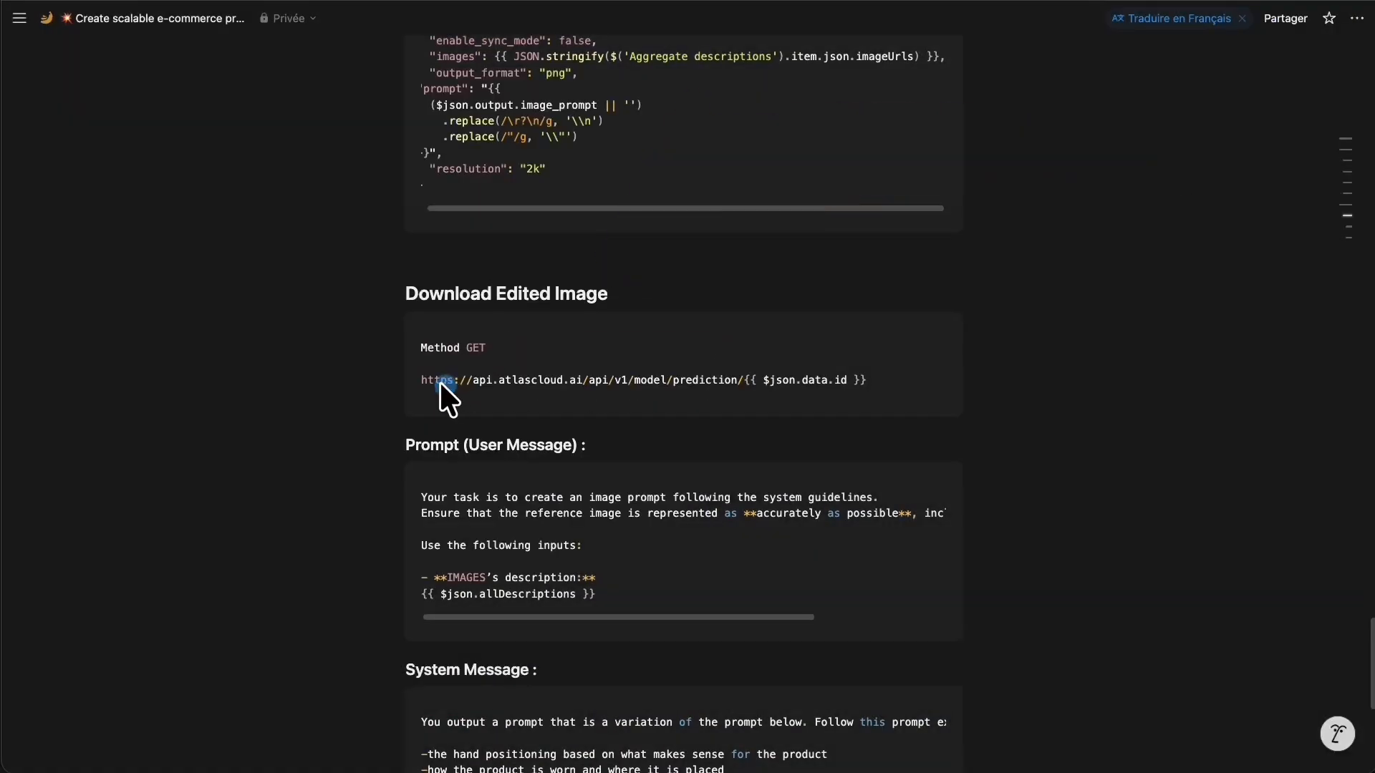
{"action": "left_click_drag", "start_coordinate": [422, 384], "coordinate": [883, 383]}
{"action": "key", "text": "ctrl+c"}
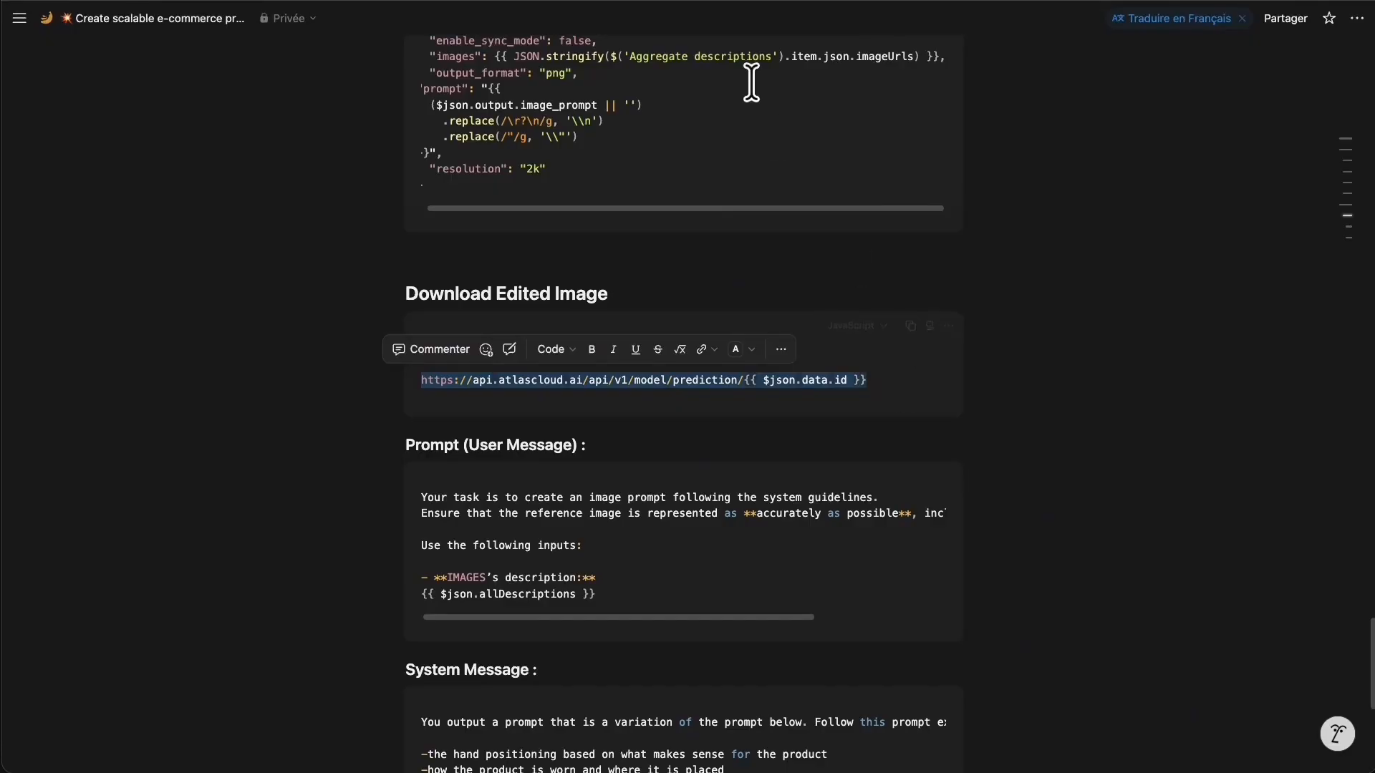
{"action": "key", "text": "ctrl+Tab"}
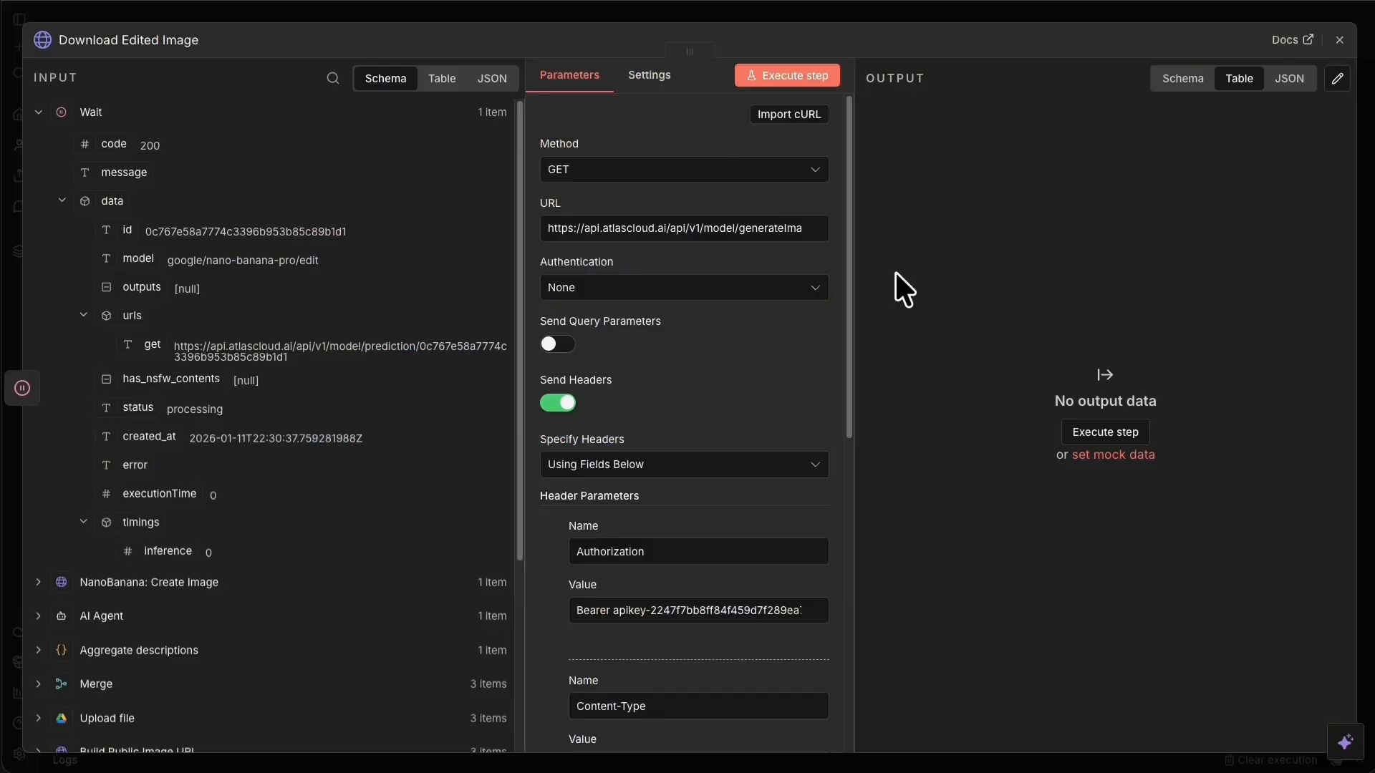
{"action": "triple_click", "coordinate": [659, 227]}
{"action": "key", "text": "BackSpace"}
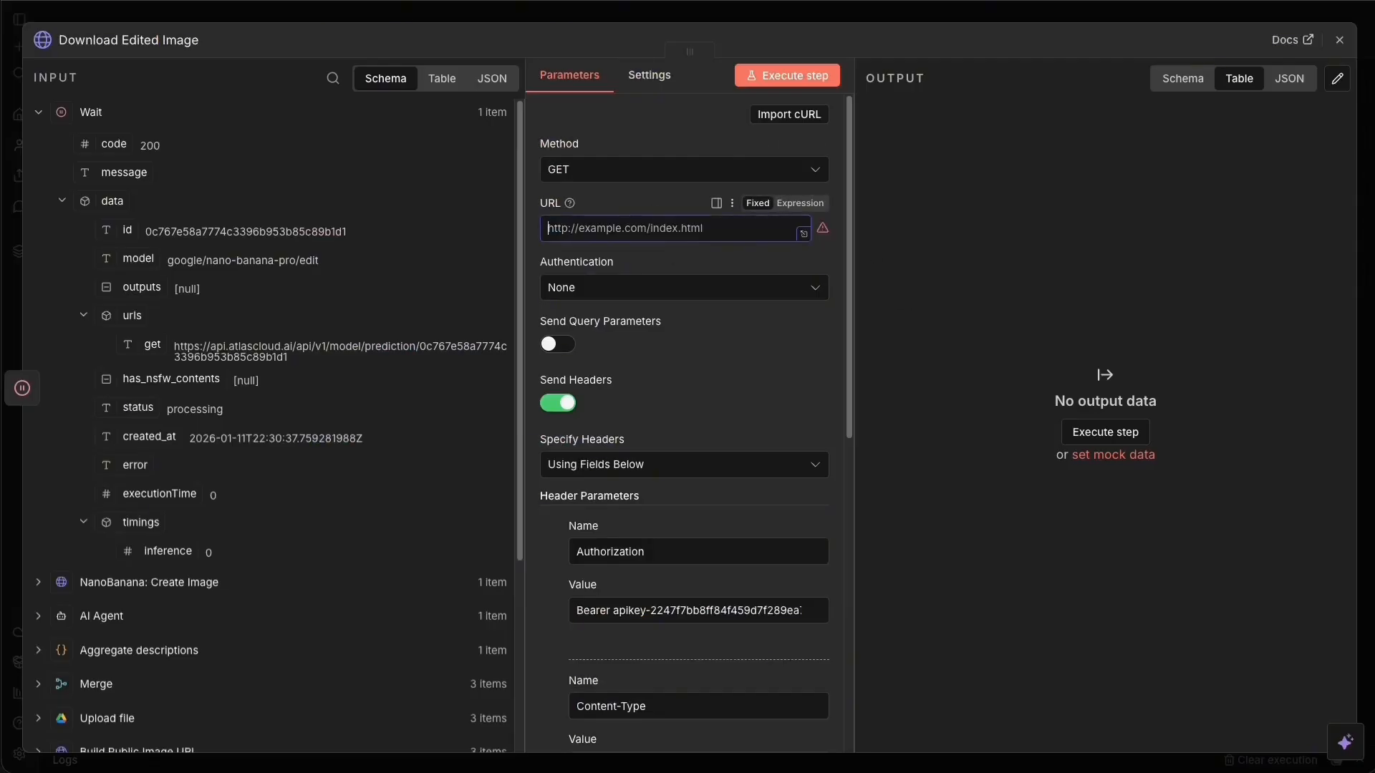
{"action": "key", "text": "ctrl+v"}
Execute the download step and open the returned output PNG link to check the image.
{"action": "left_click", "coordinate": [796, 77]}
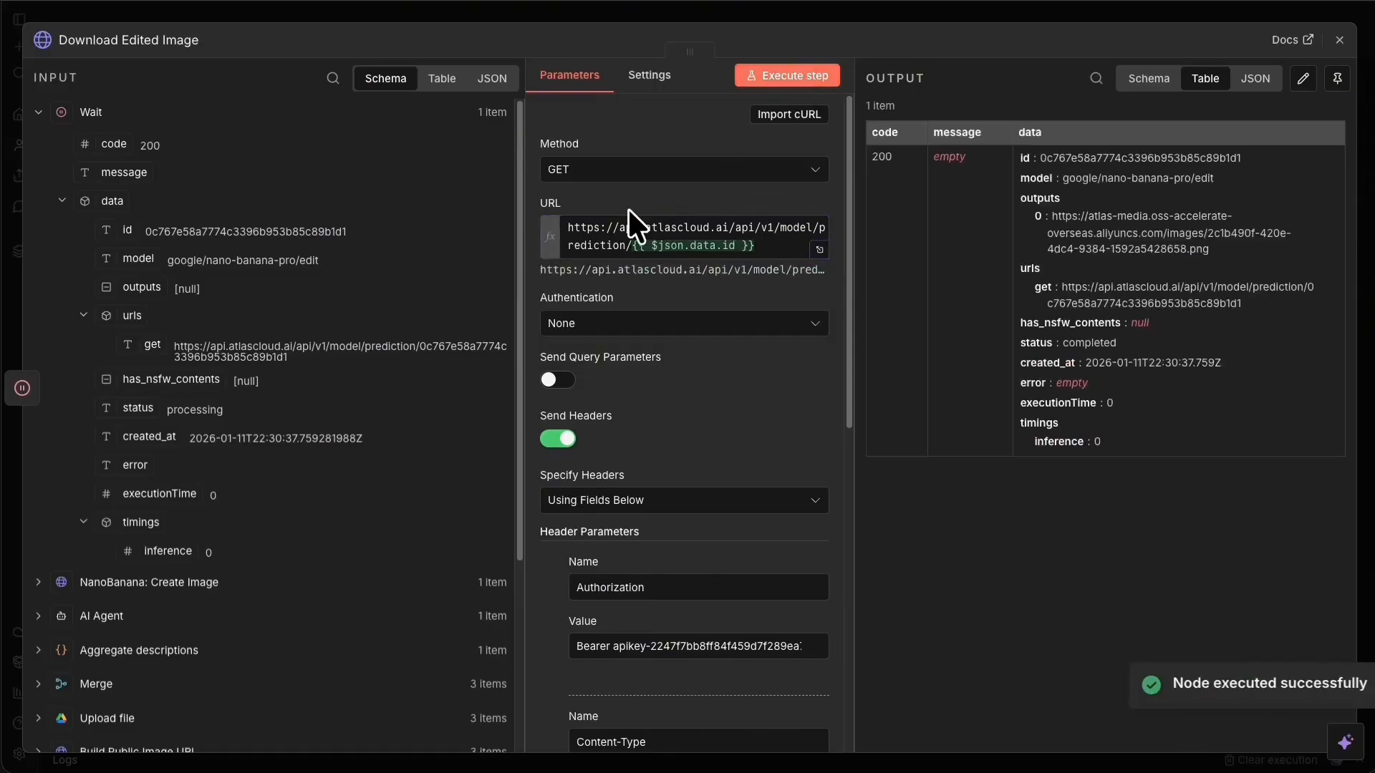
{"action": "left_click", "coordinate": [1060, 101]}
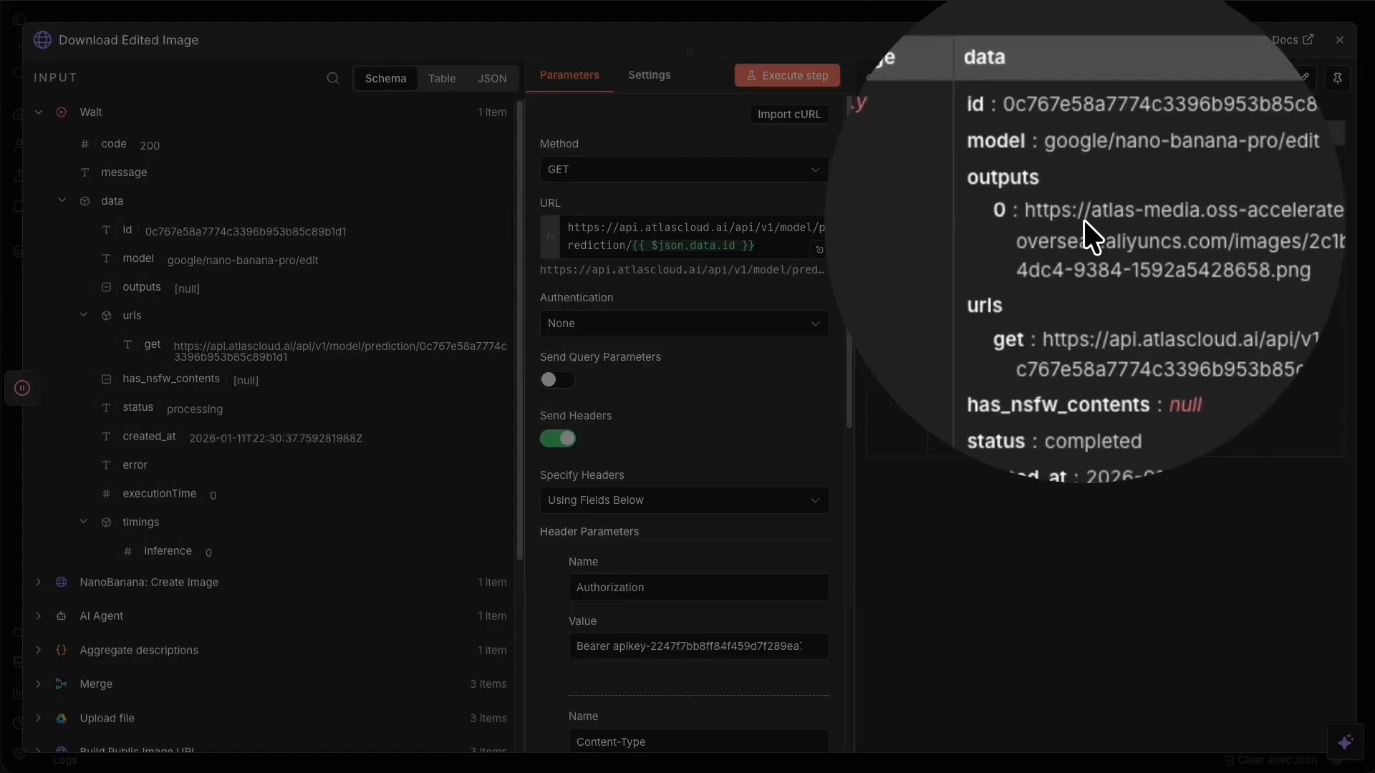
{"action": "left_click", "coordinate": [1151, 239]}
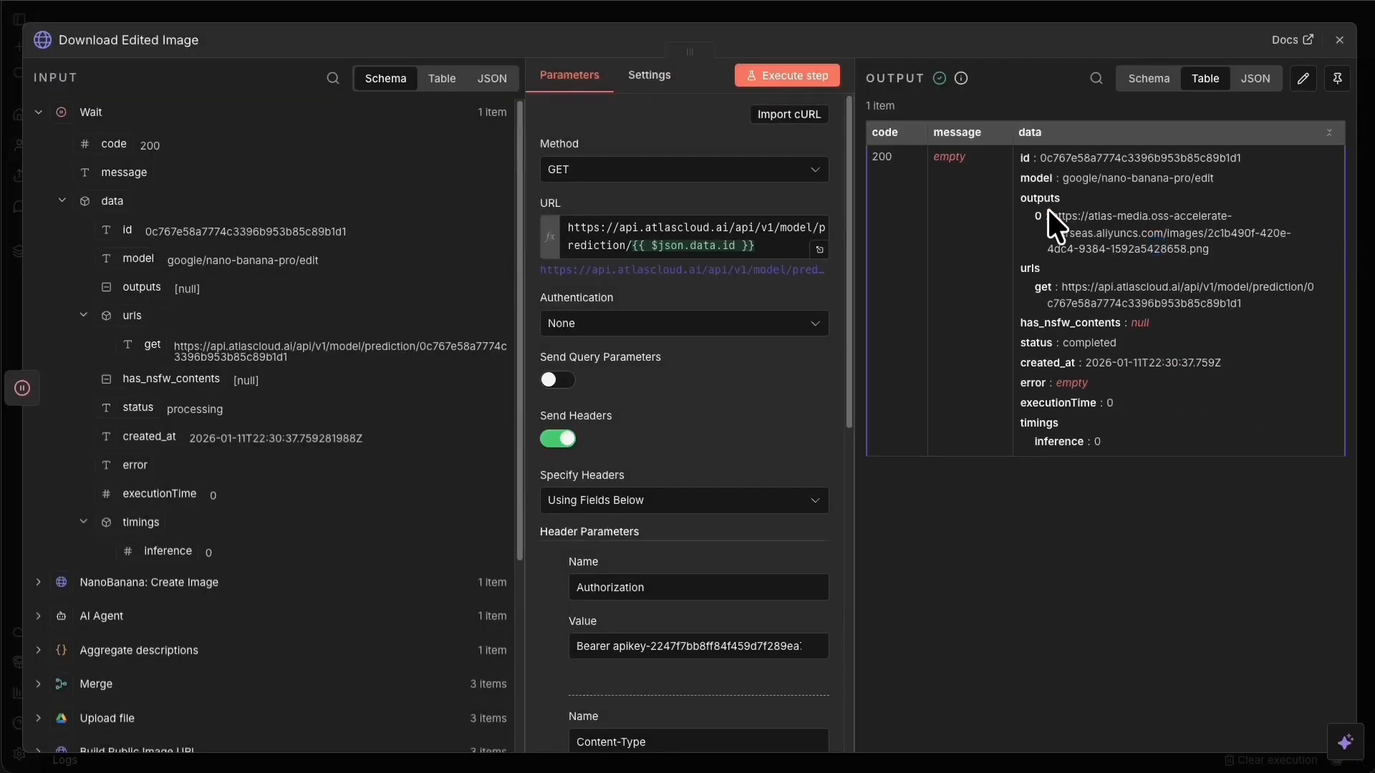
{"action": "left_click_drag", "start_coordinate": [1049, 212], "coordinate": [1218, 256]}
{"action": "right_click", "coordinate": [1136, 228]}
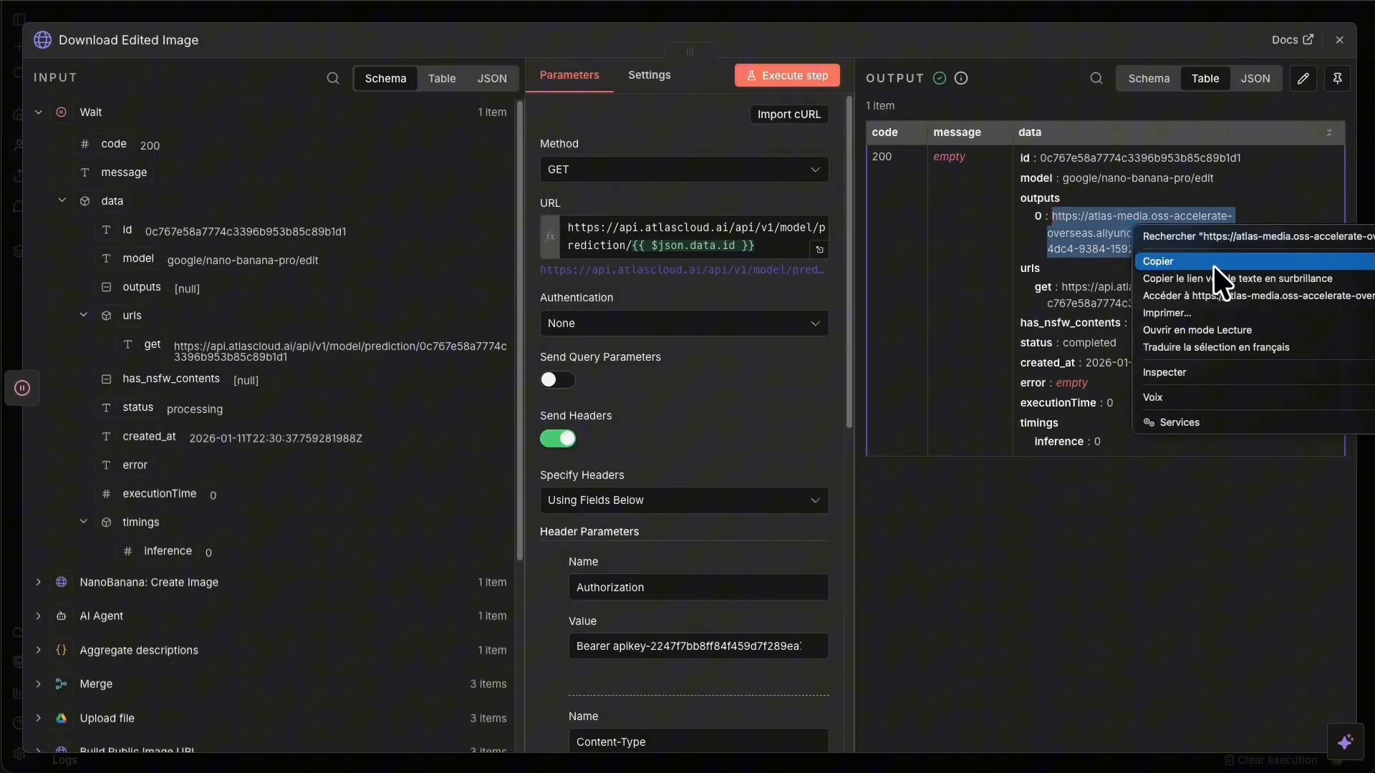
{"action": "left_click", "coordinate": [1273, 290]}
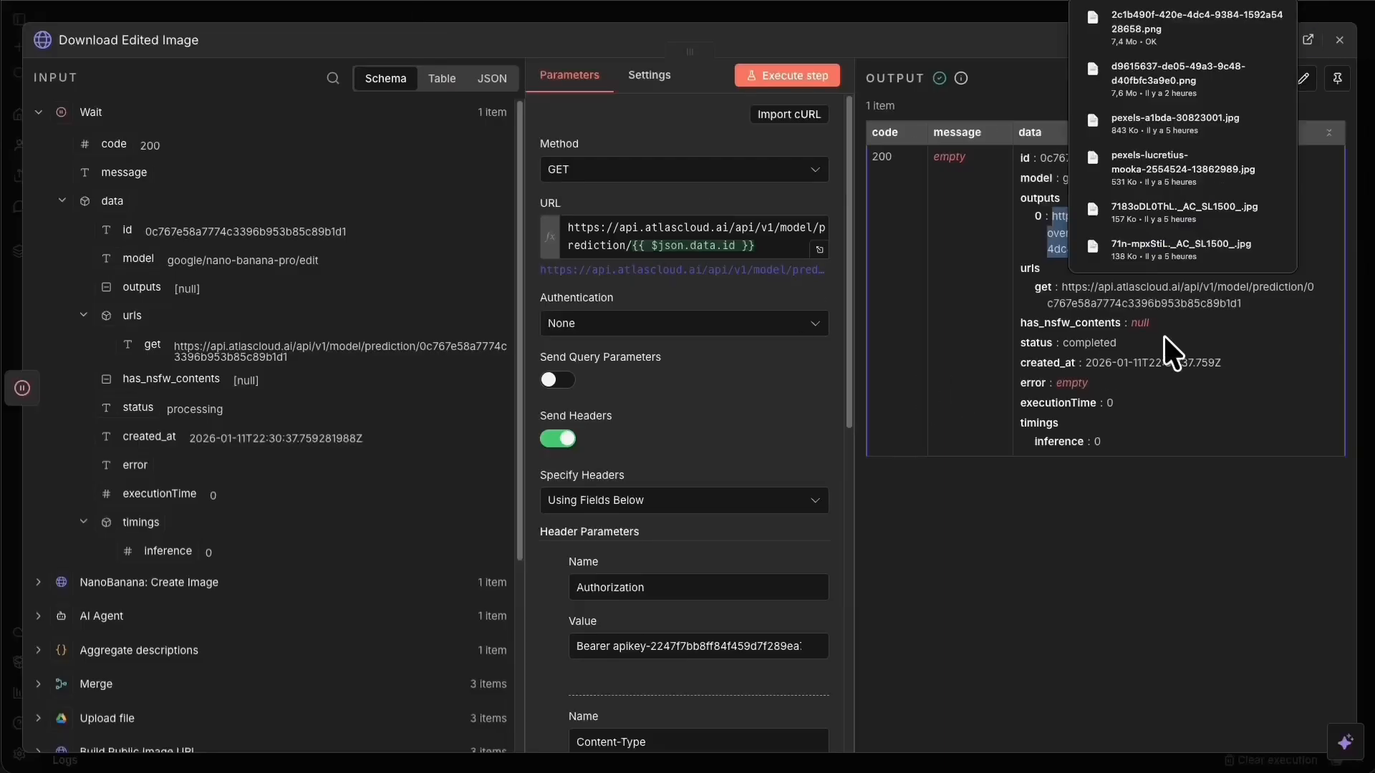
{"action": "left_click", "coordinate": [1144, 47]}
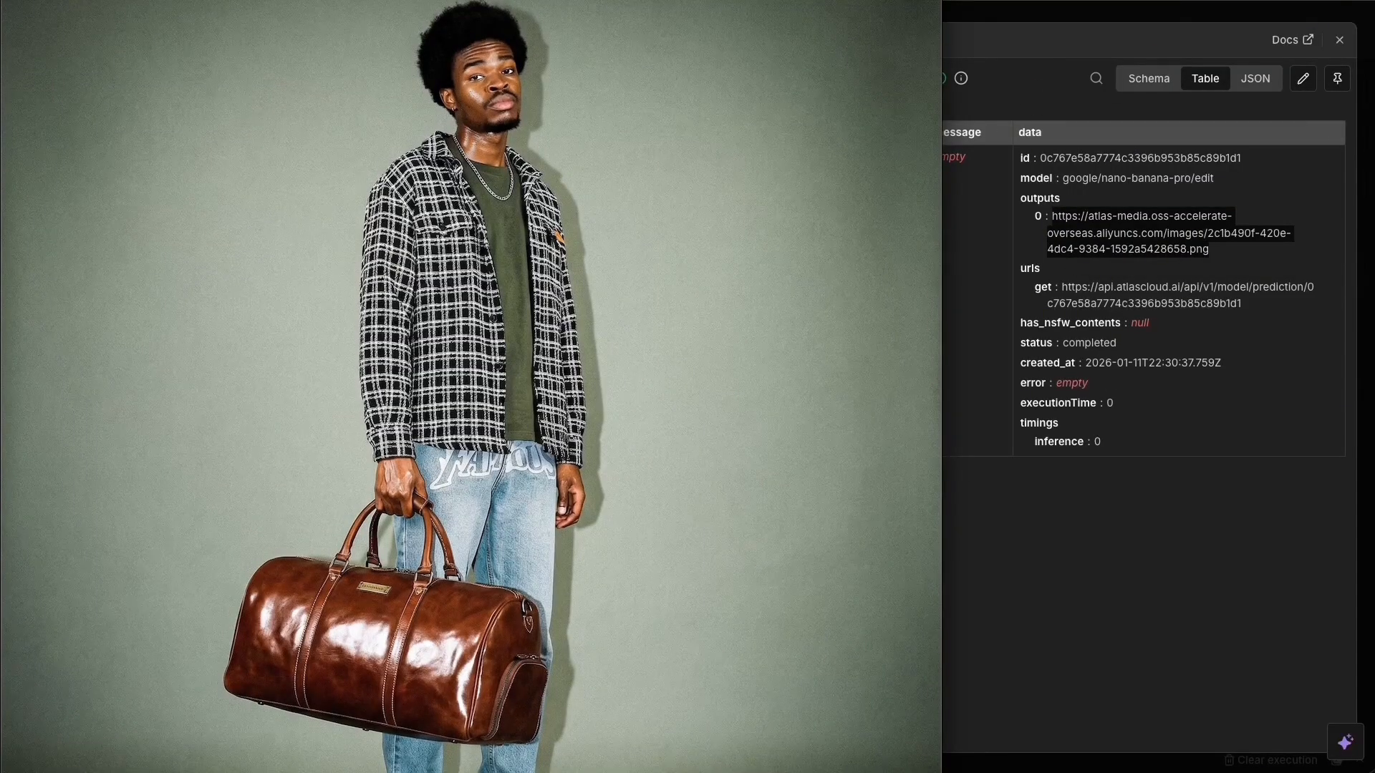
{"action": "key", "text": "Escape"}
{"action": "left_click", "coordinate": [779, 15]}
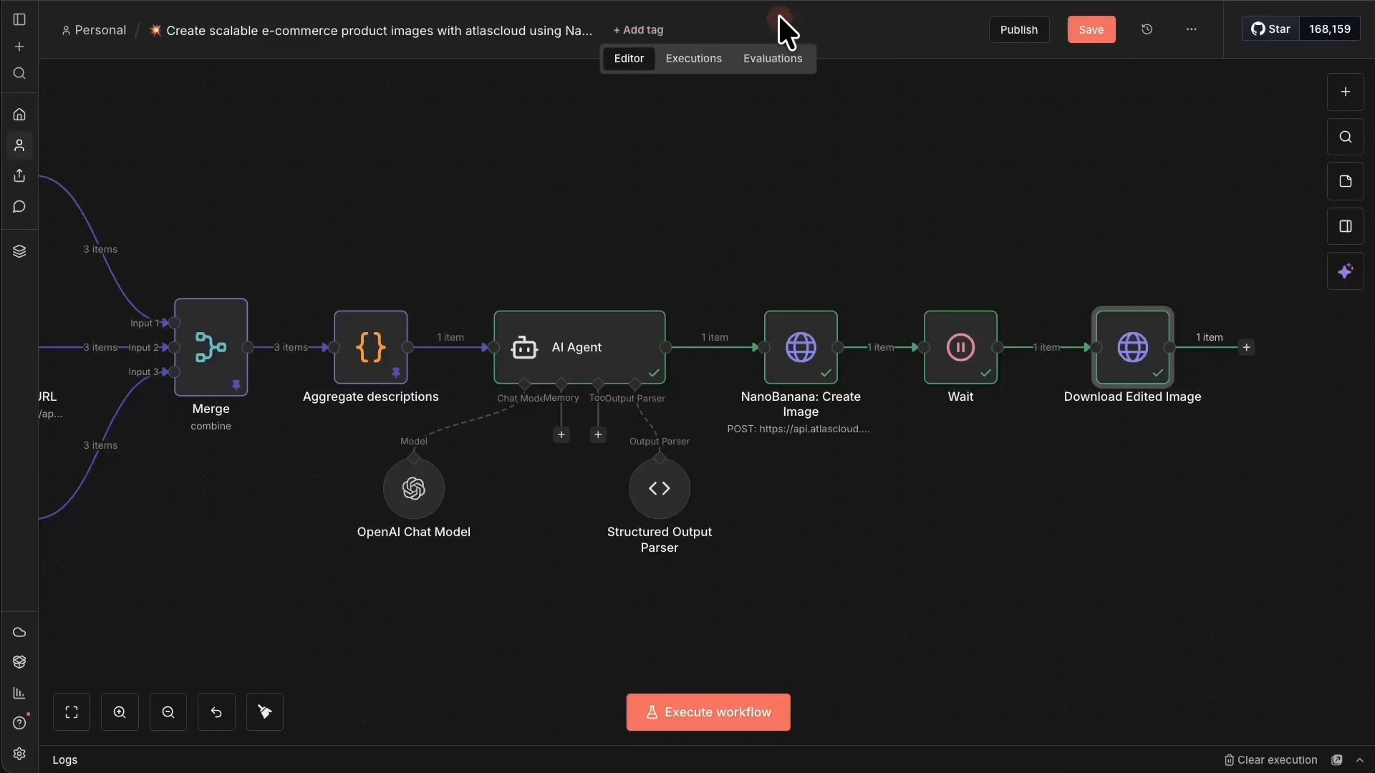
Pin AI Agent, NanoBanana: Create Image, Wait and Download Edited Image, save, and zoom to the chain's end.
{"action": "left_click", "coordinate": [1092, 29]}
{"action": "left_click_drag", "start_coordinate": [1238, 201], "coordinate": [444, 414]}
{"action": "right_click", "coordinate": [546, 341]}
{"action": "left_click", "coordinate": [648, 402]}
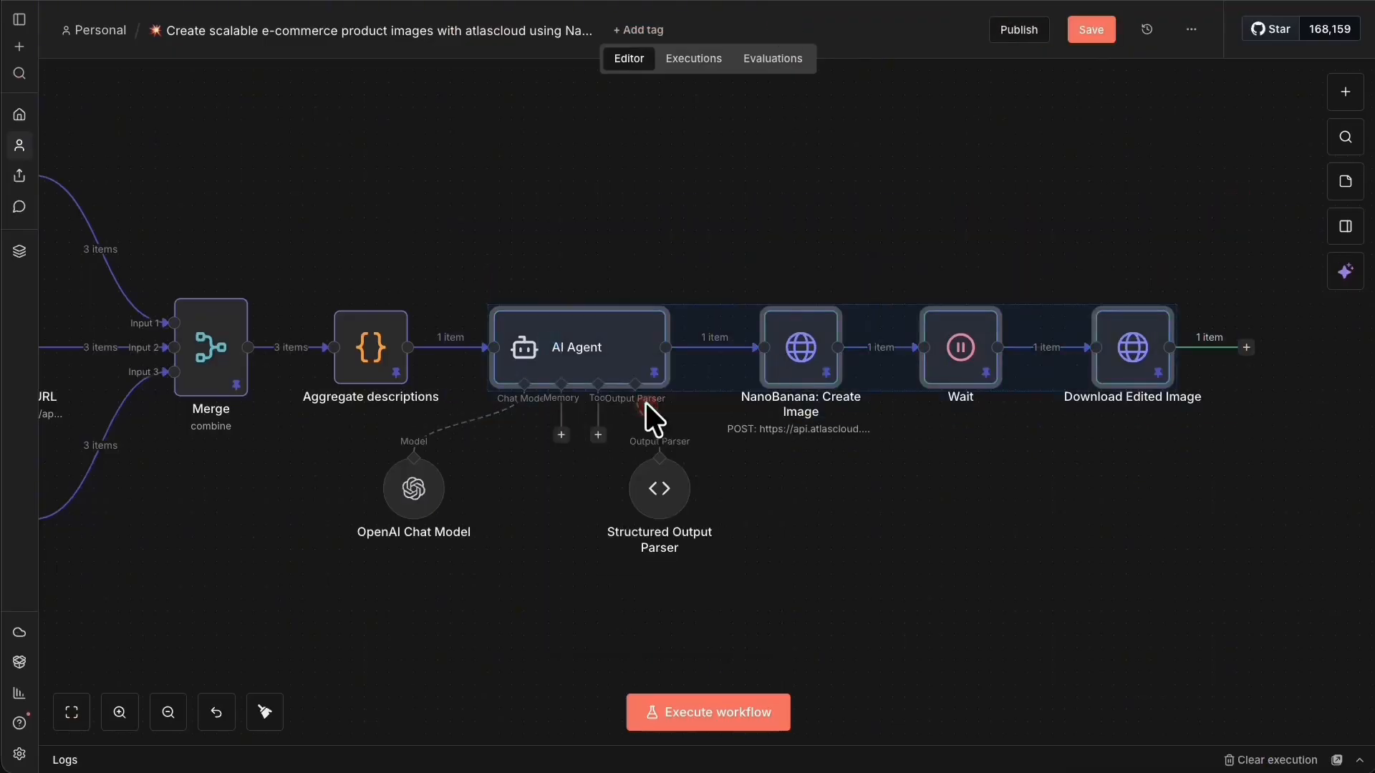
{"action": "left_click", "coordinate": [1070, 30]}
{"action": "left_click", "coordinate": [74, 713]}
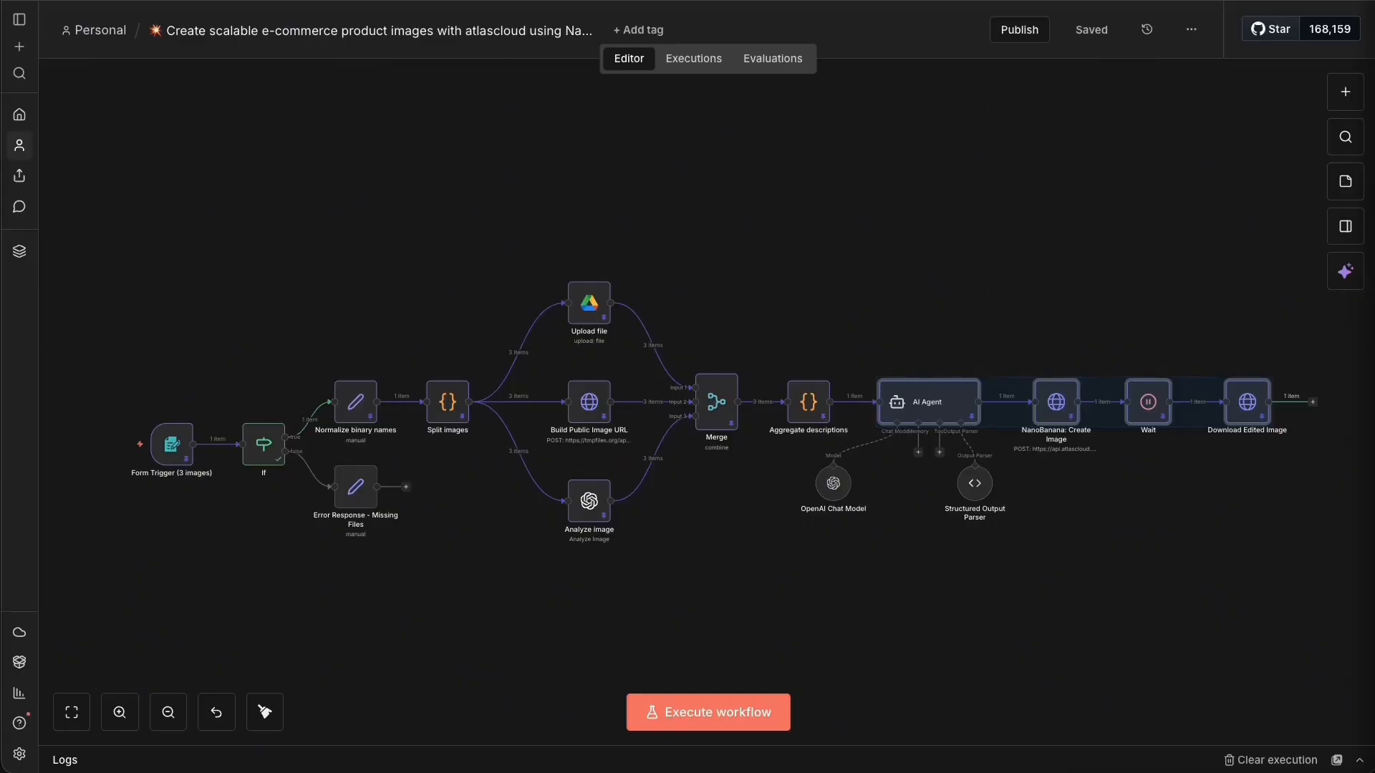
{"action": "left_click", "coordinate": [1026, 571]}
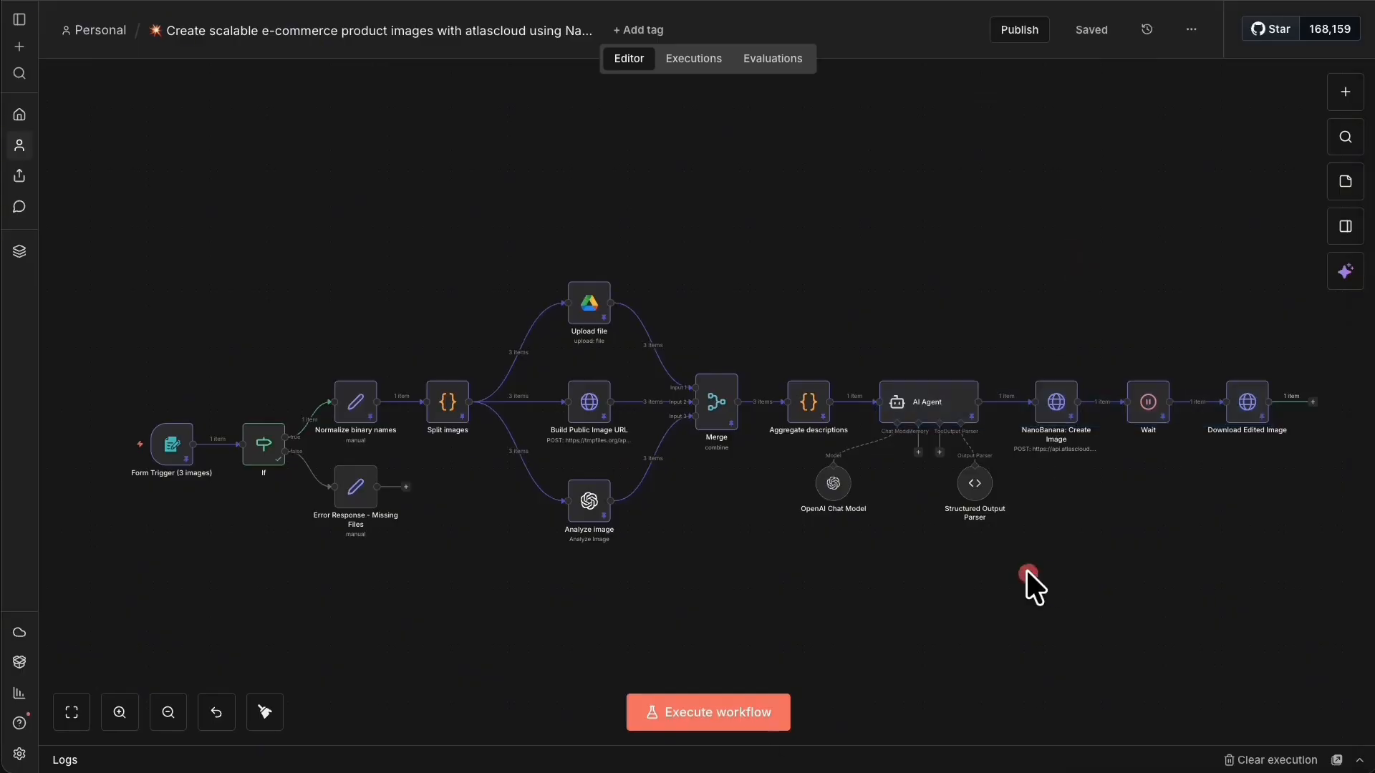
{"action": "left_click_drag", "start_coordinate": [1179, 251], "coordinate": [565, 209]}
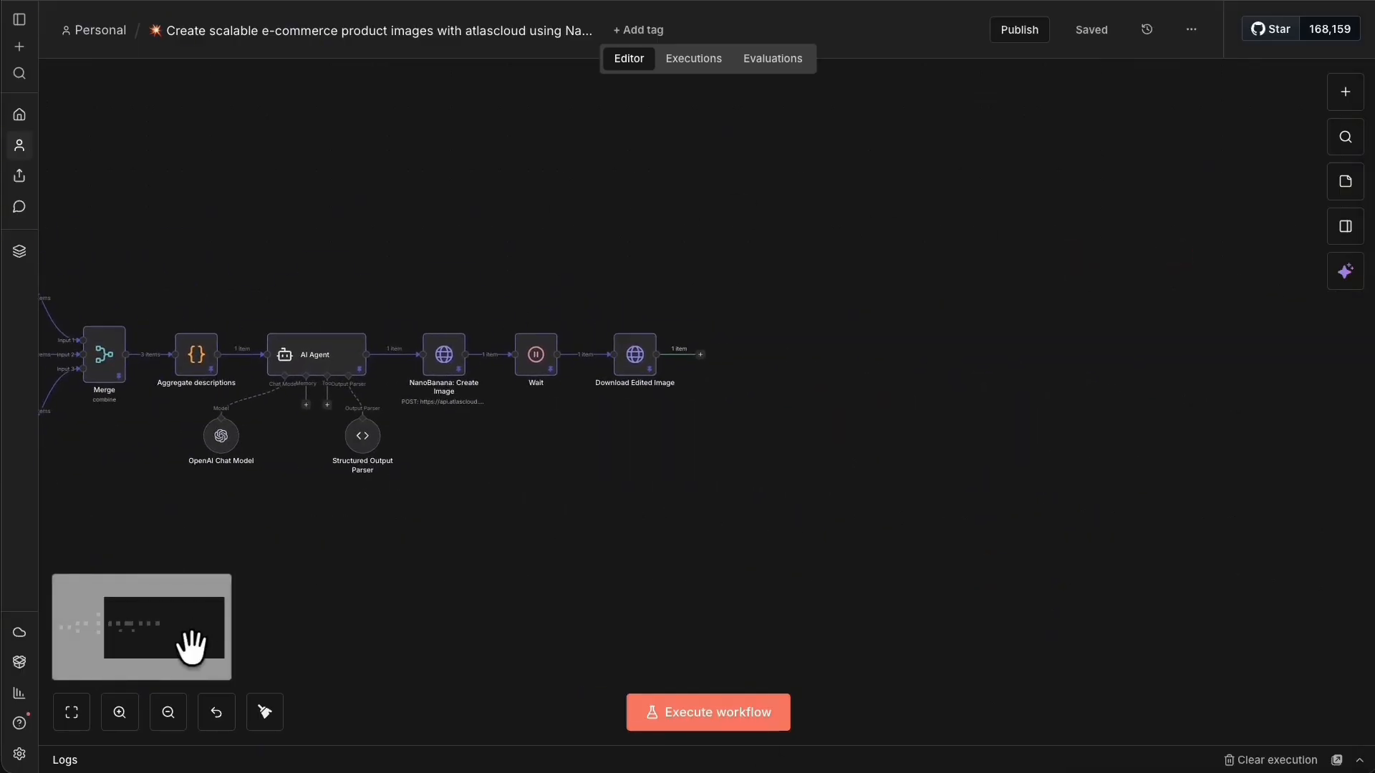
{"action": "left_click", "coordinate": [107, 718]}
{"action": "left_click", "coordinate": [109, 716]}
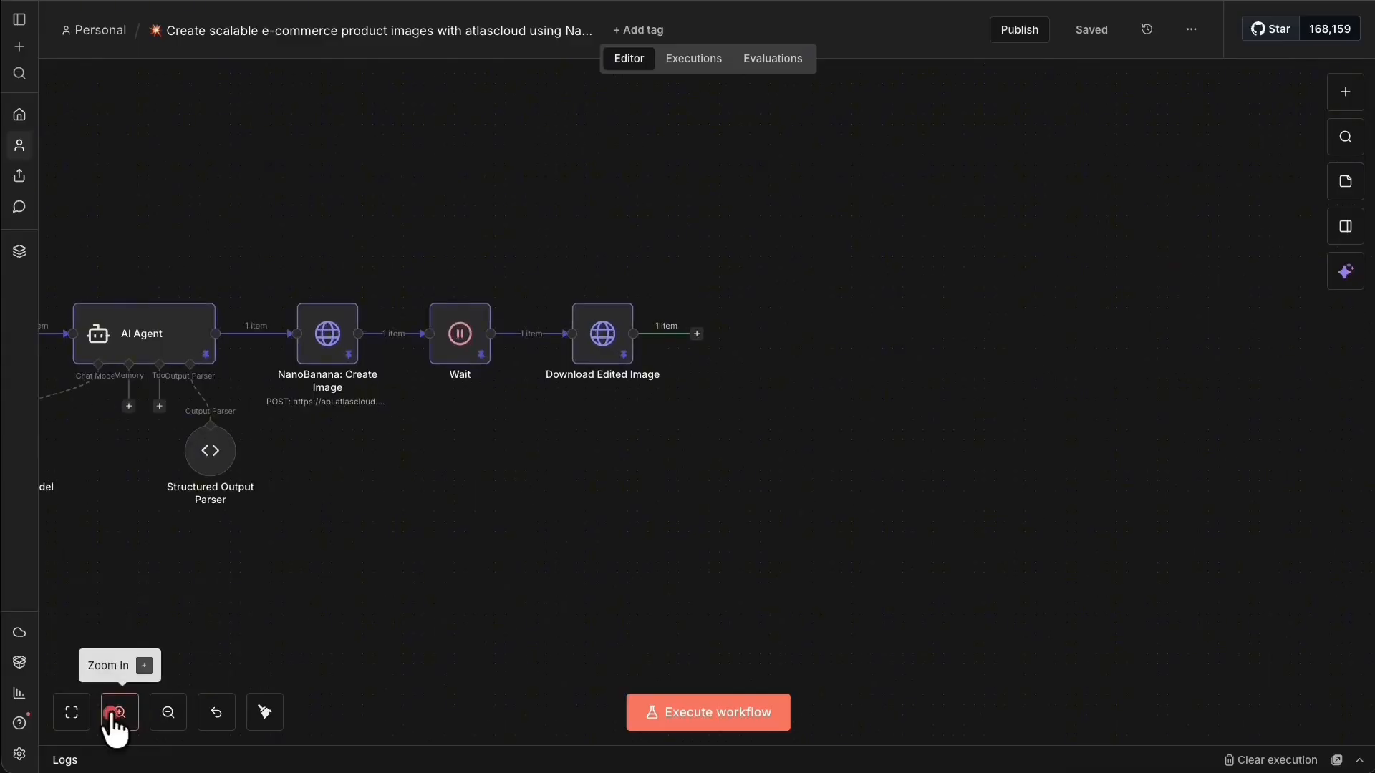
{"action": "left_click", "coordinate": [110, 713]}
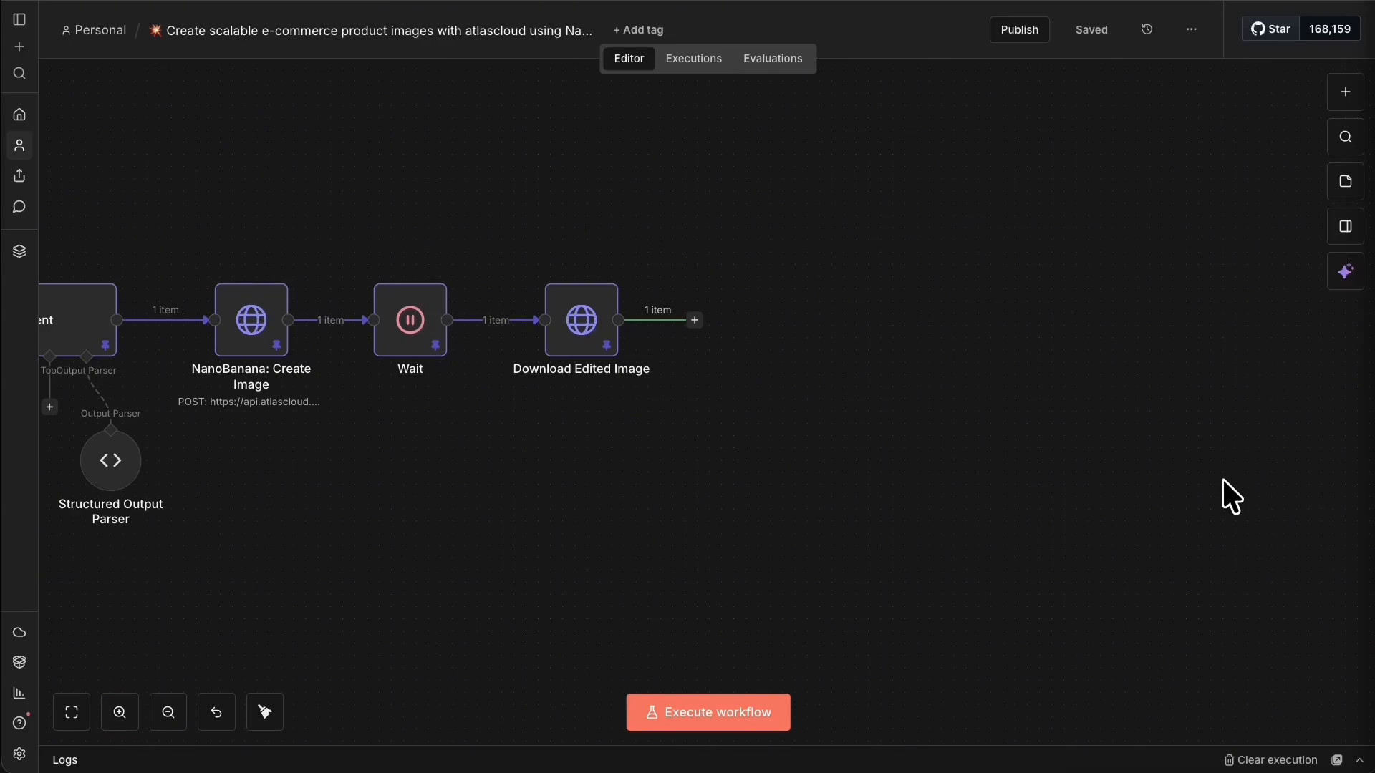
Add a Google Sheets 'Append row in sheet' node after Download Edited Image and sign in with Google.
{"action": "left_click", "coordinate": [694, 321]}
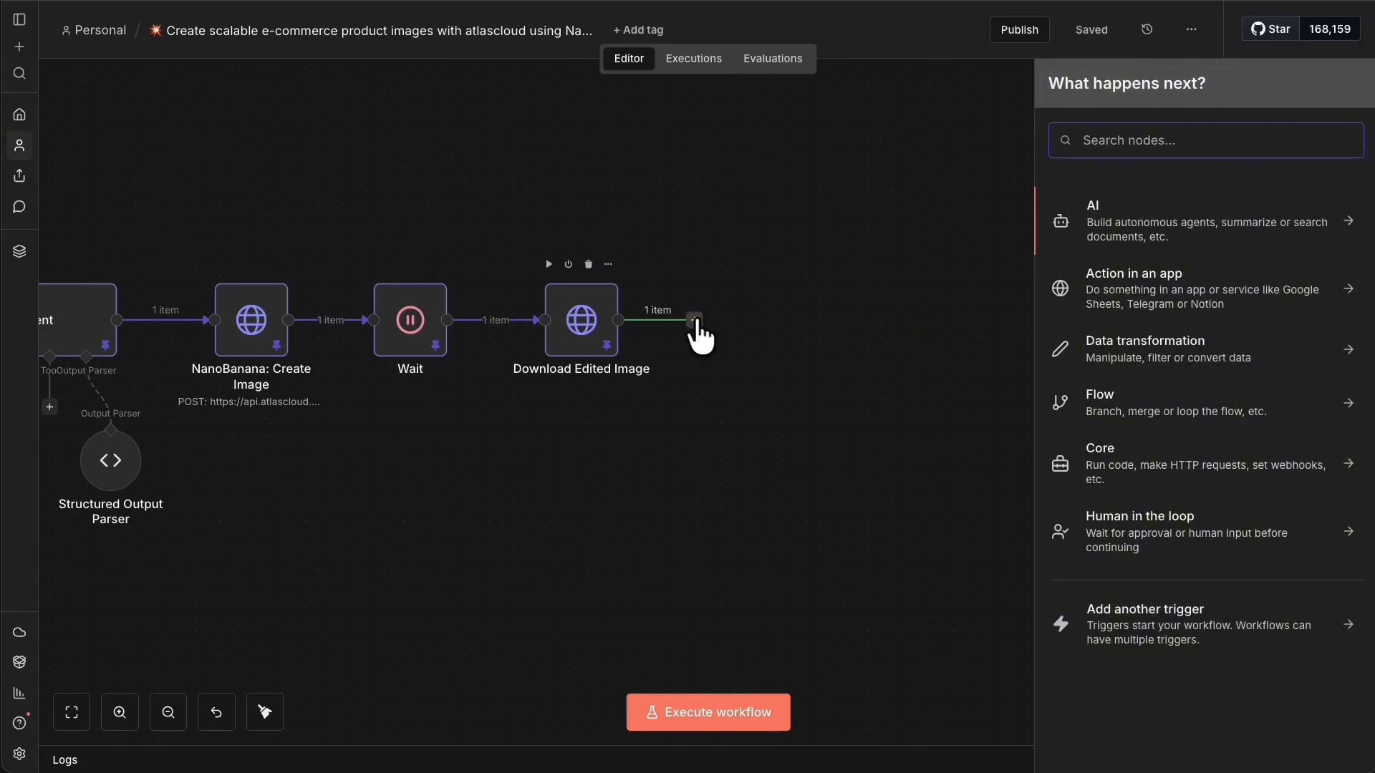
{"action": "type", "text": "google"}
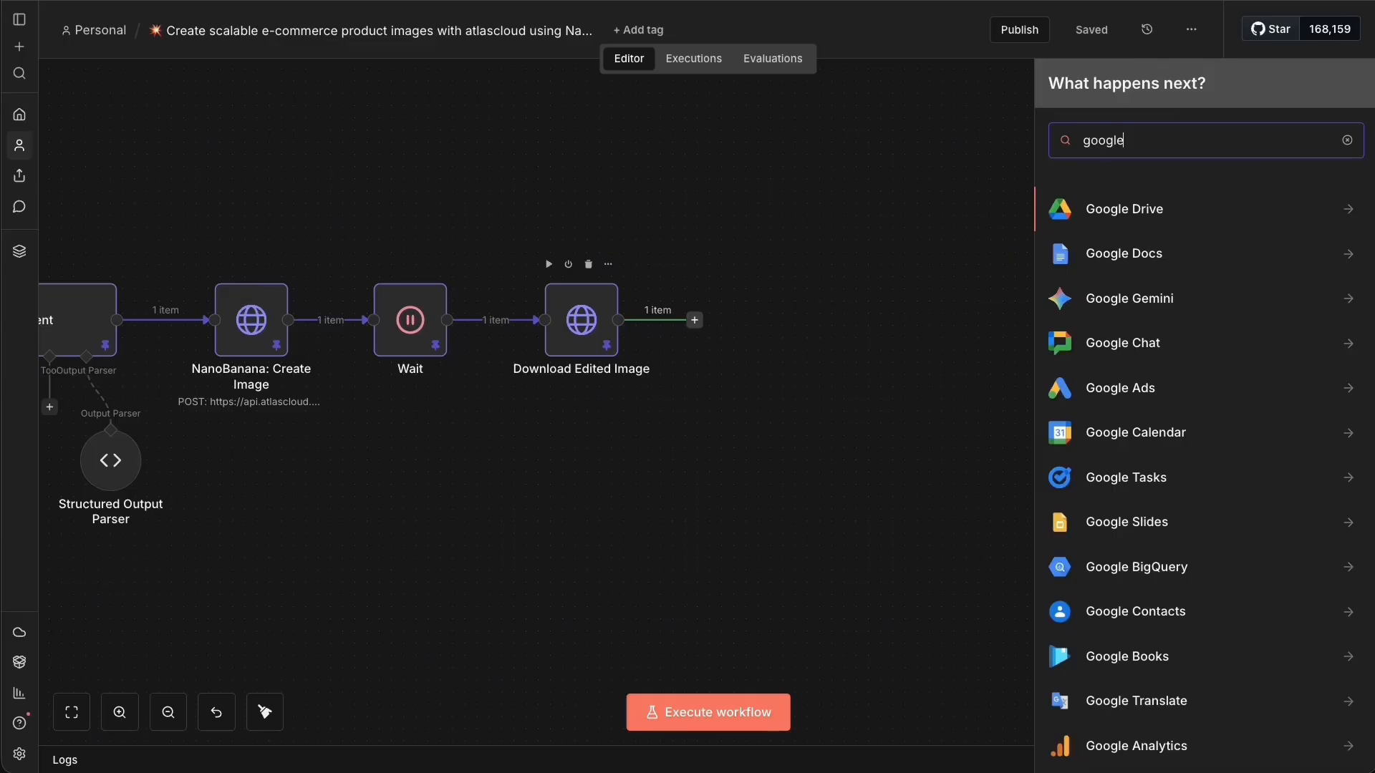
{"action": "type", "text": " sheet"}
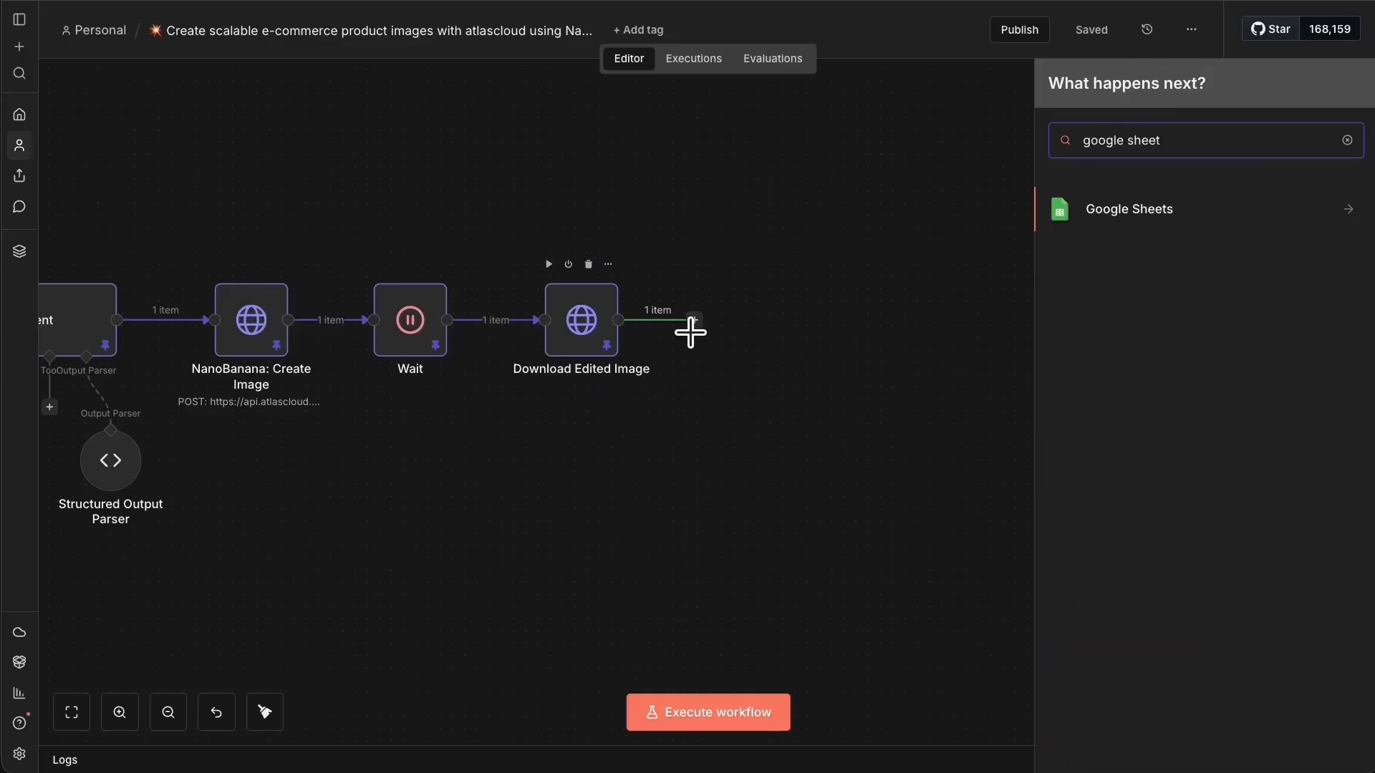
{"action": "left_click", "coordinate": [1152, 214]}
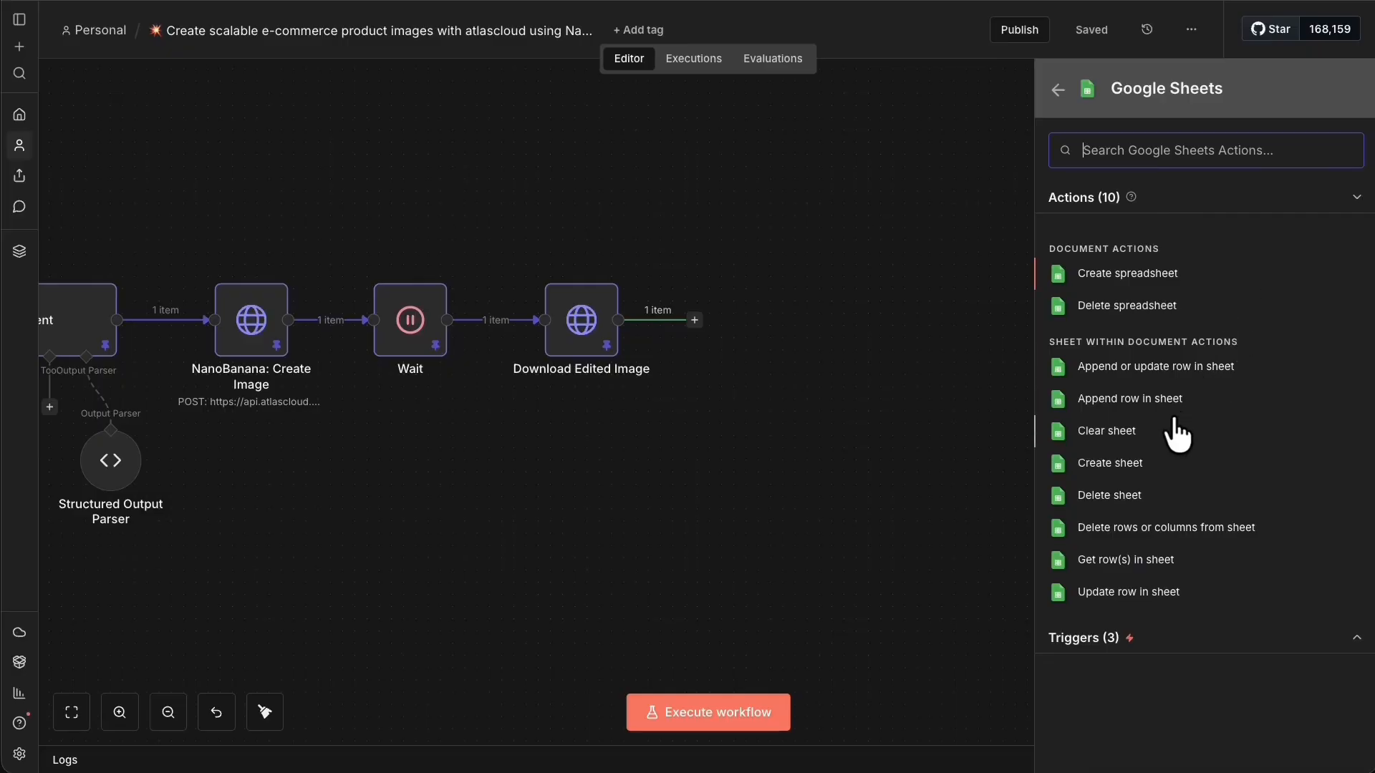
{"action": "left_click", "coordinate": [1136, 398]}
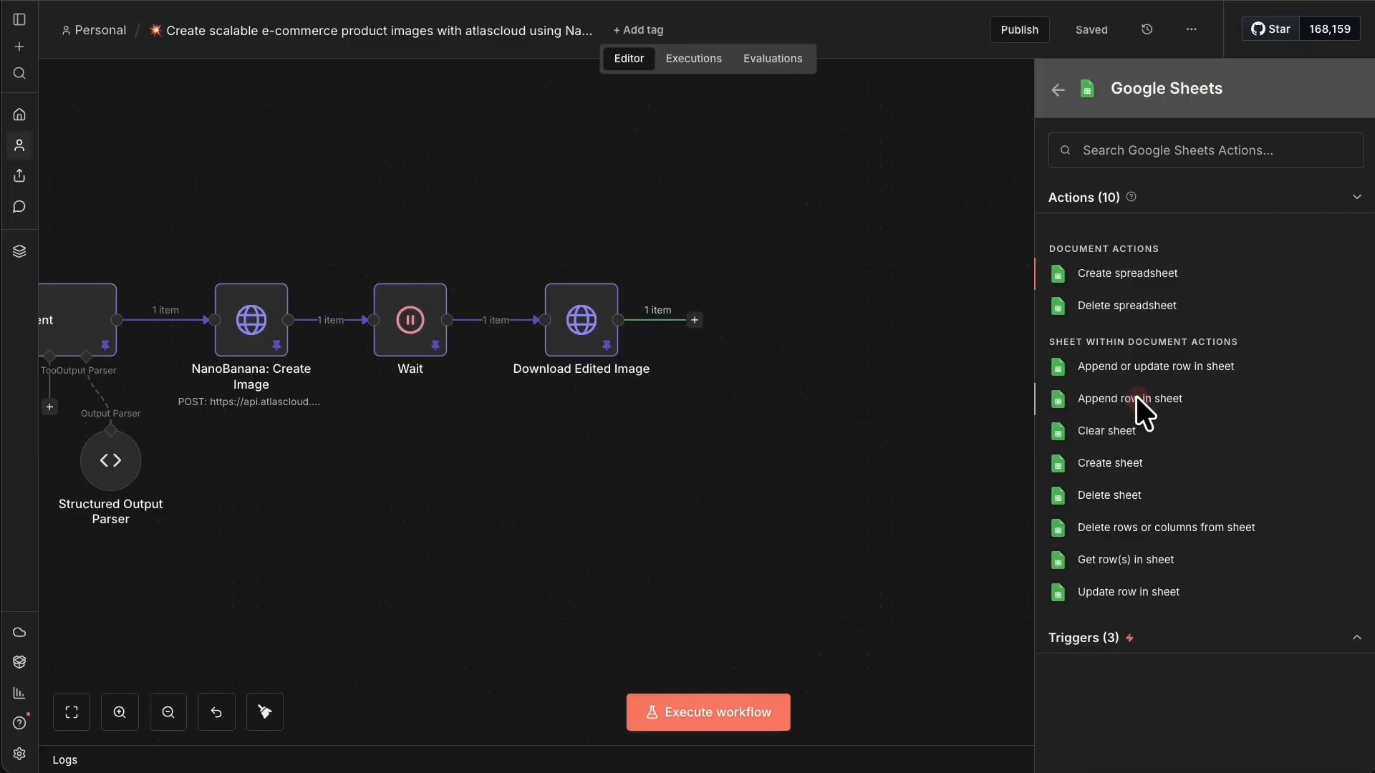
{"action": "left_click", "coordinate": [828, 135]}
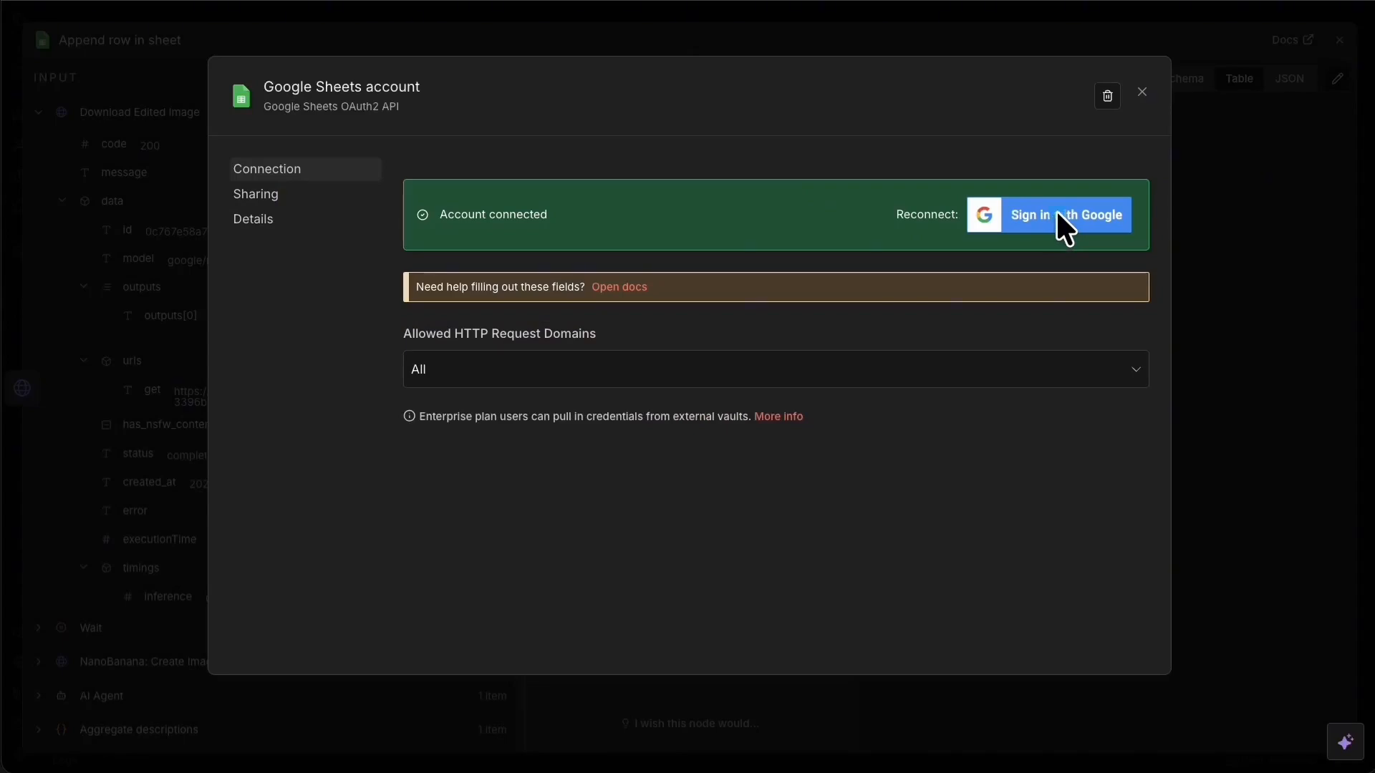
{"action": "left_click", "coordinate": [1079, 215]}
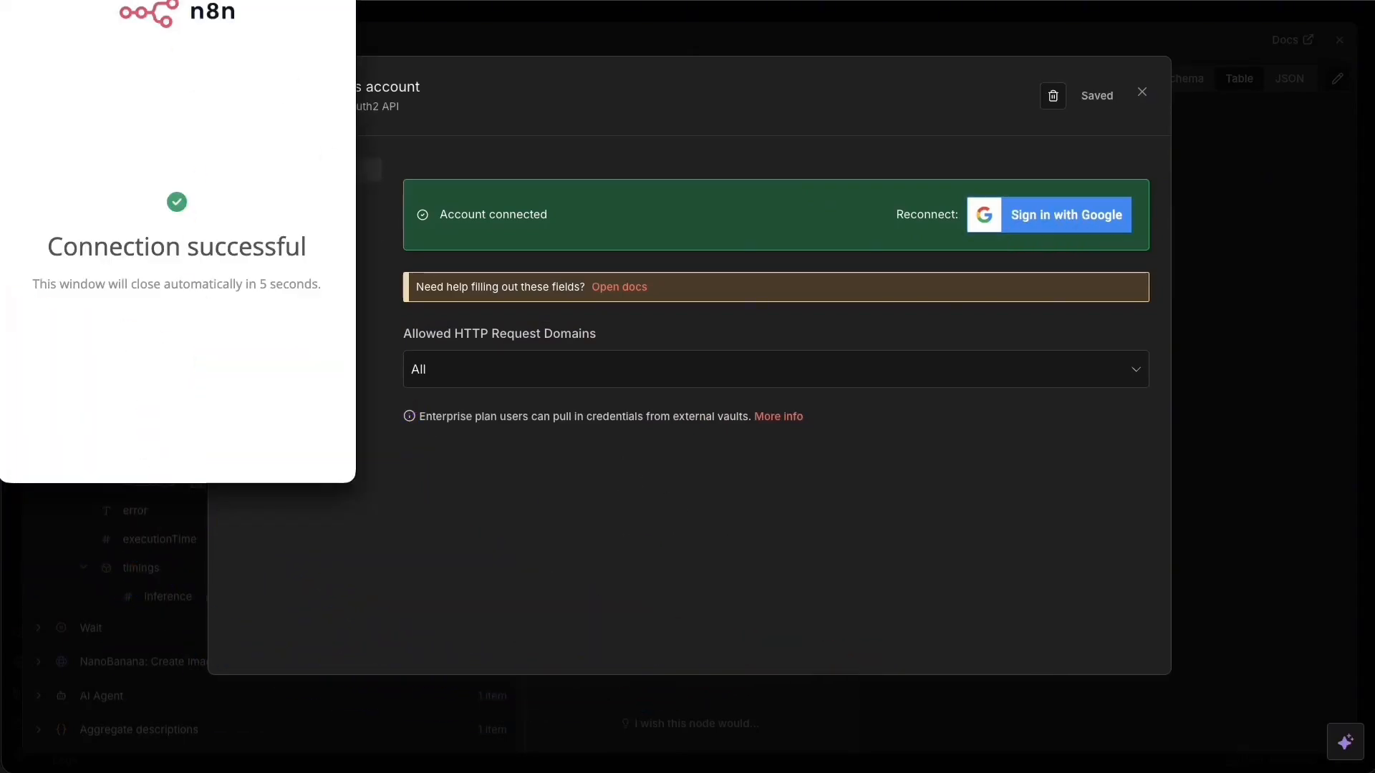
{"action": "left_click", "coordinate": [1060, 27]}
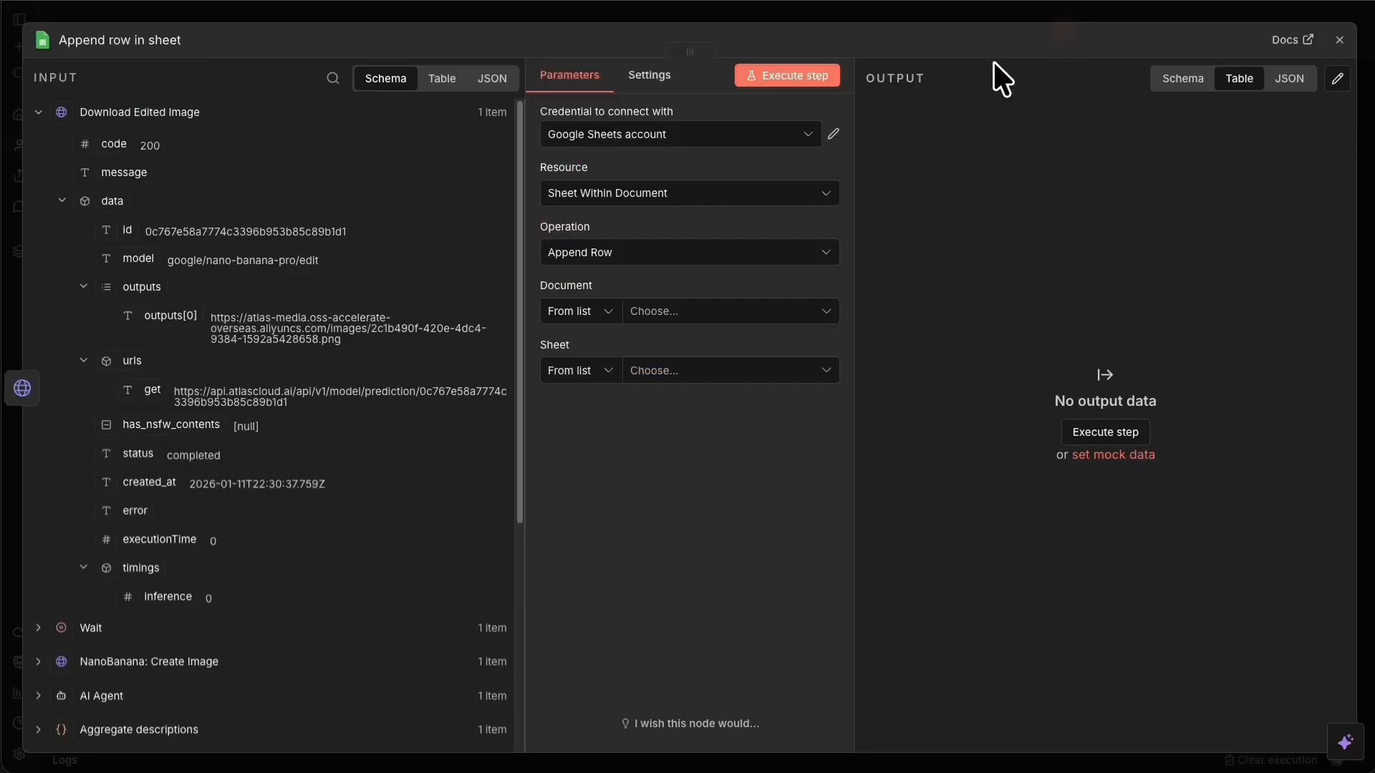
Point the Append row node at the images sheet of the video_3d spreadsheet.
{"action": "left_click", "coordinate": [699, 312]}
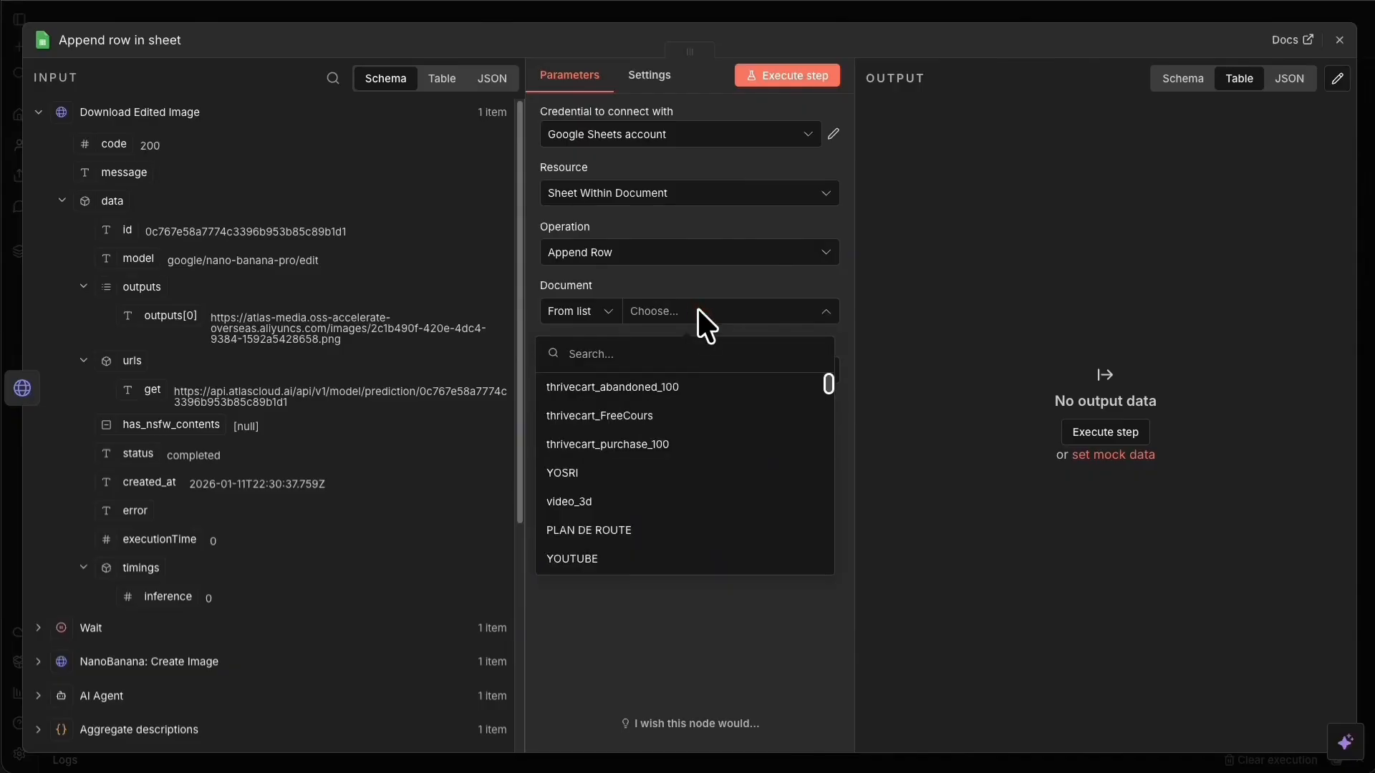
{"action": "type", "text": "video"}
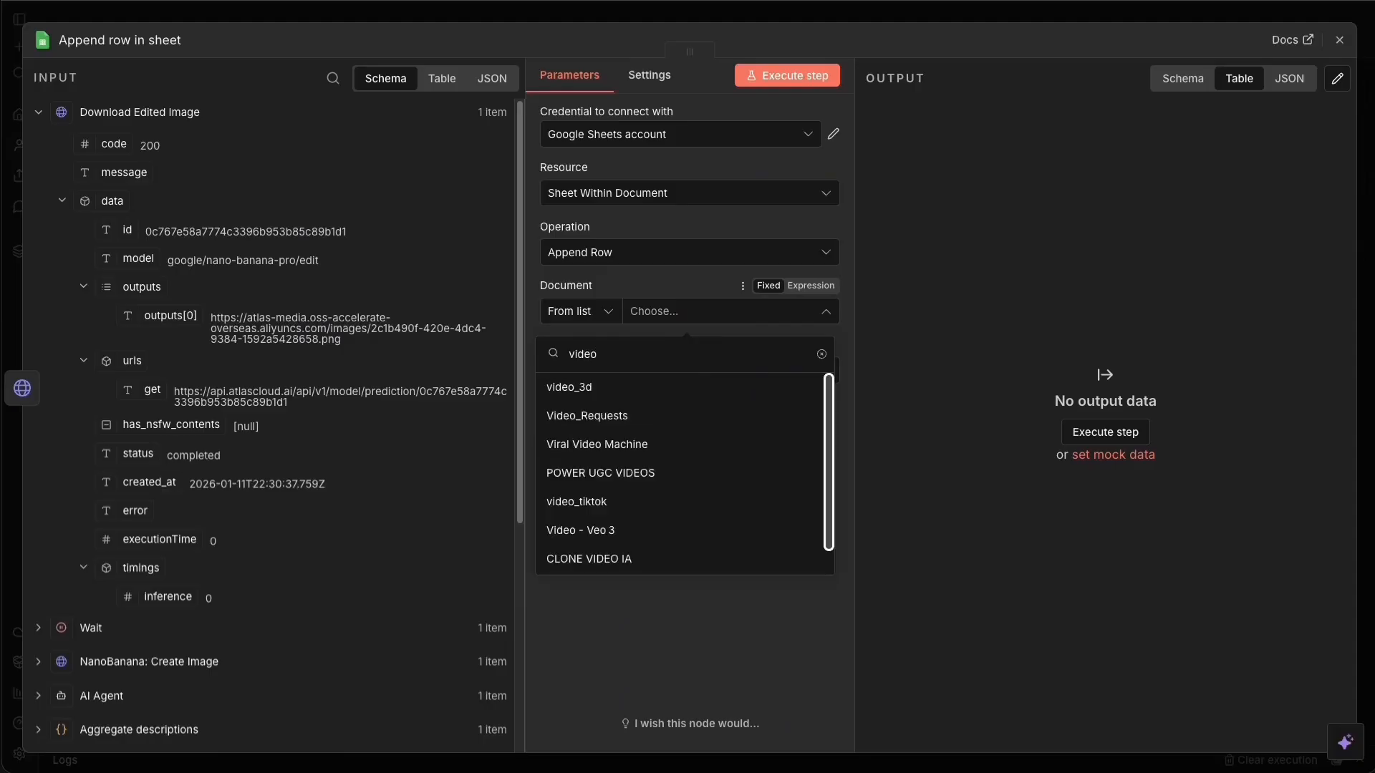
{"action": "left_click", "coordinate": [606, 384]}
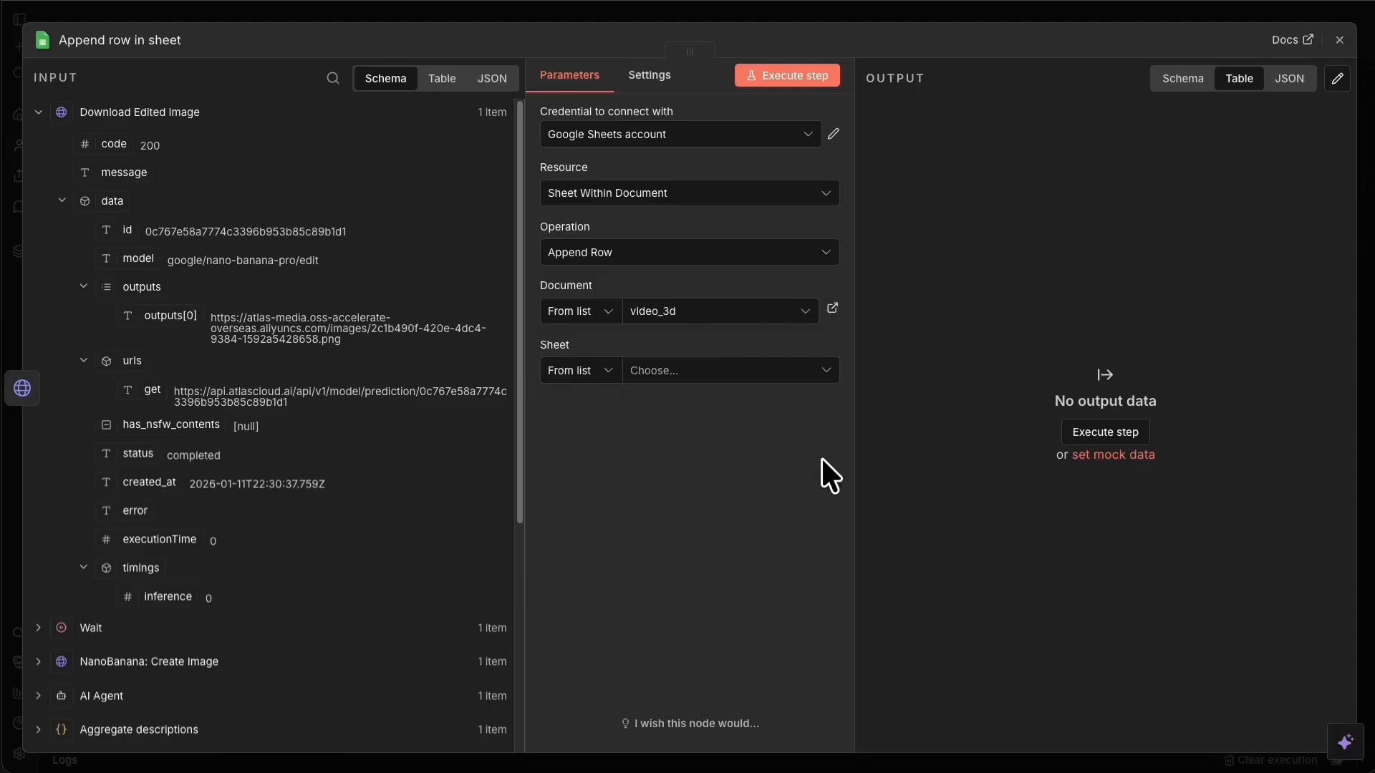
{"action": "left_click", "coordinate": [723, 369]}
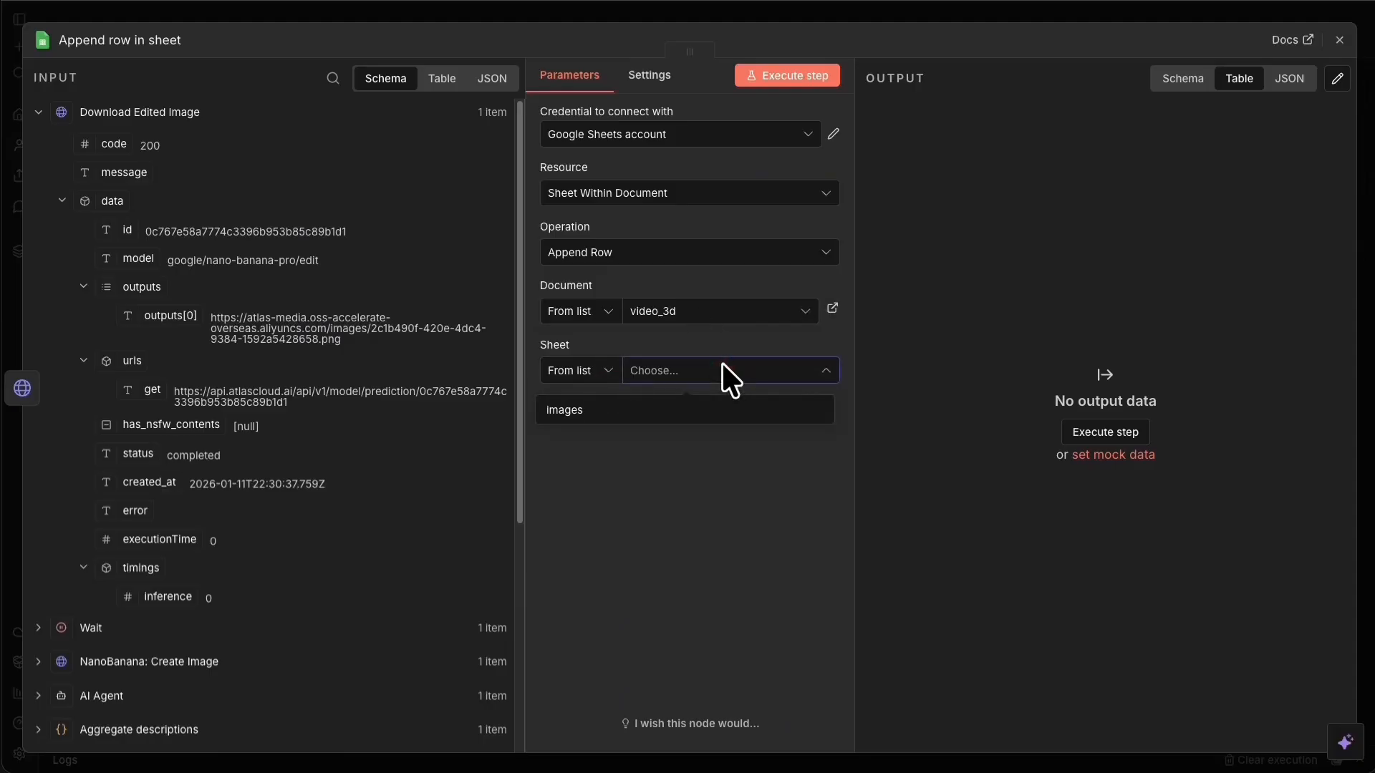
{"action": "left_click", "coordinate": [617, 411]}
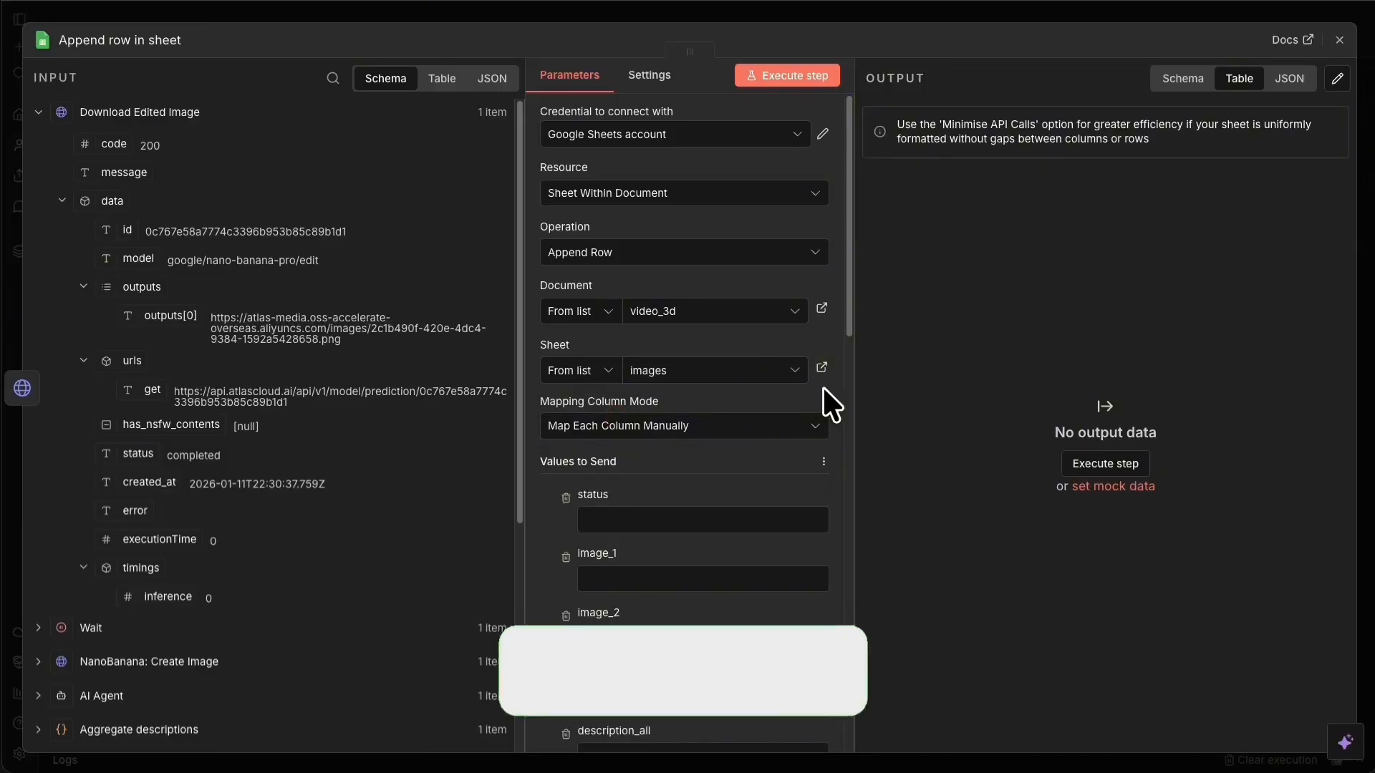
{"action": "scroll", "coordinate": [643, 552], "scroll_direction": "down", "scroll_amount": 2}
{"action": "scroll", "coordinate": [613, 245], "scroll_direction": "down", "scroll_amount": 15}
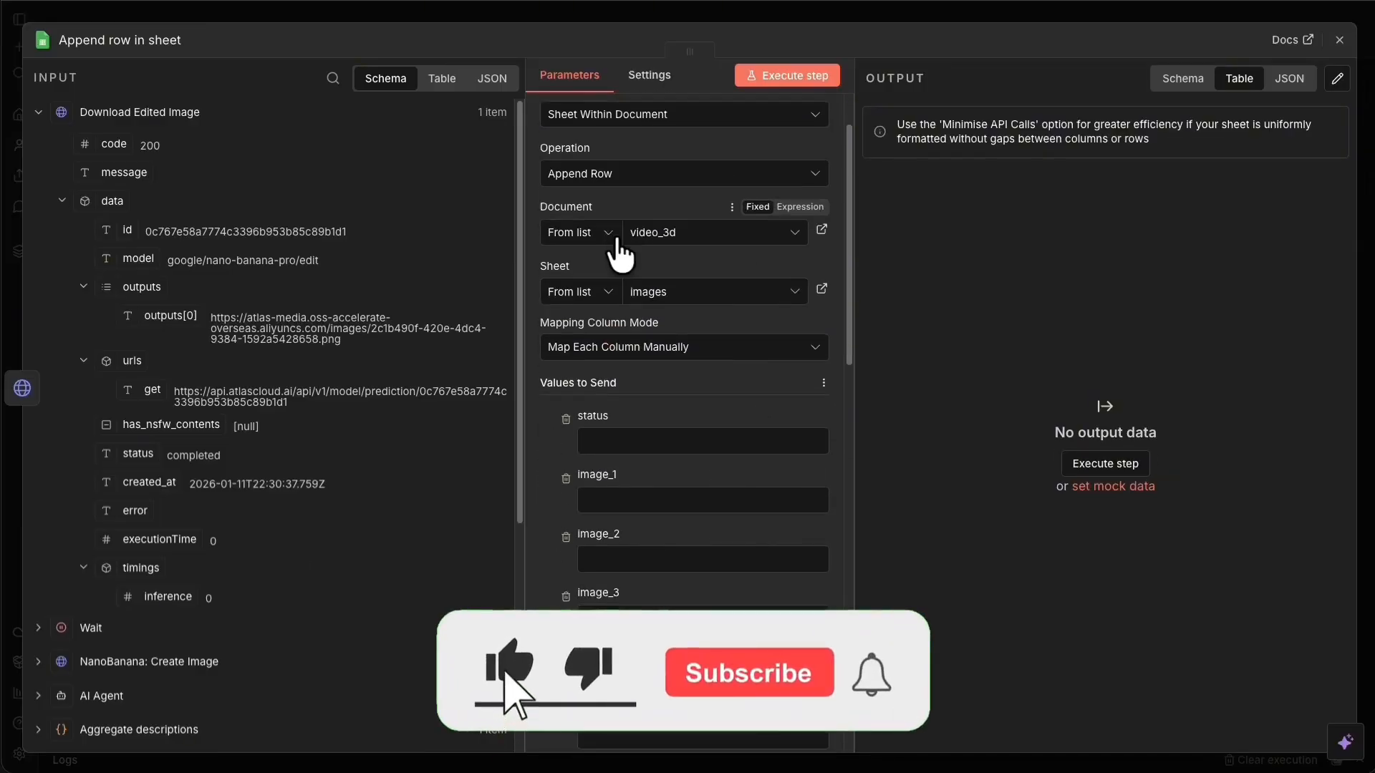
{"action": "scroll", "coordinate": [757, 592], "scroll_direction": "down", "scroll_amount": 10}
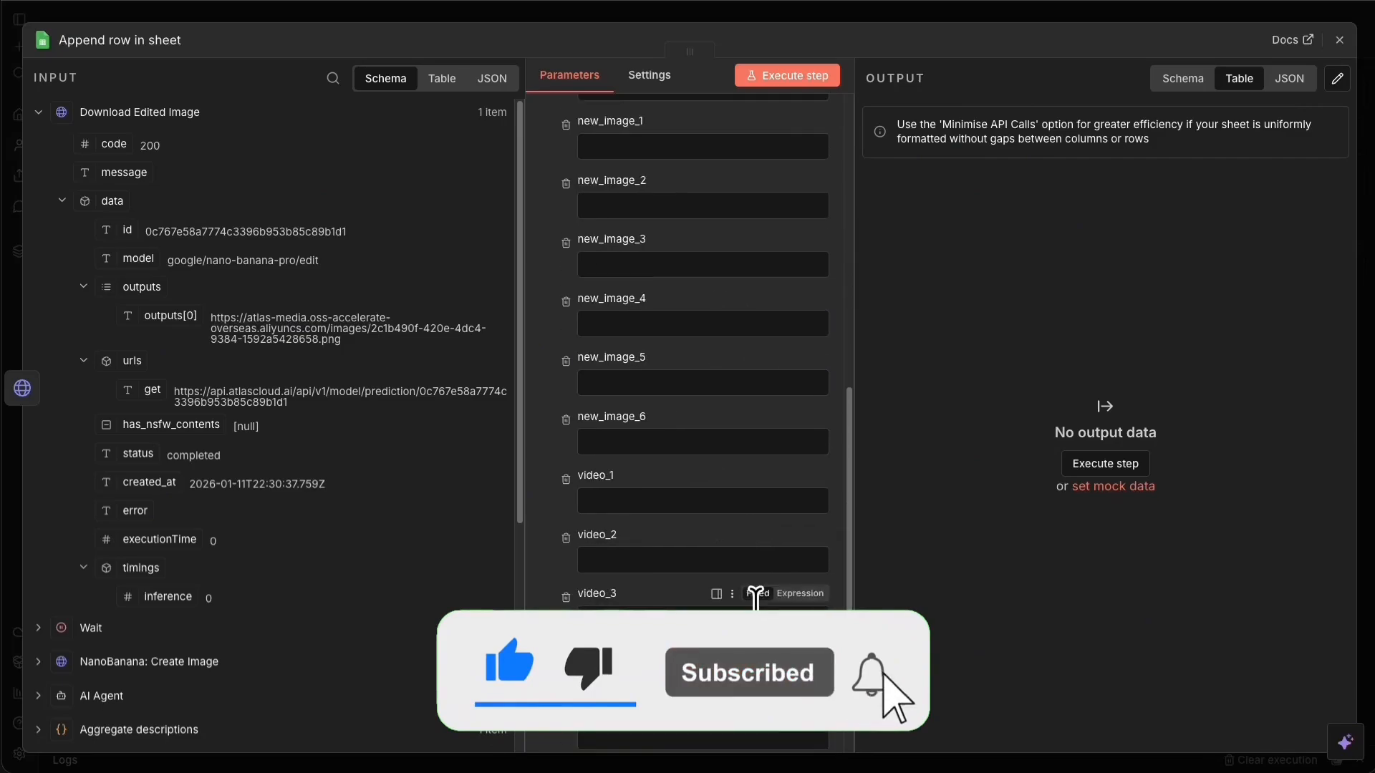
{"action": "scroll", "coordinate": [758, 608], "scroll_direction": "up", "scroll_amount": 20}
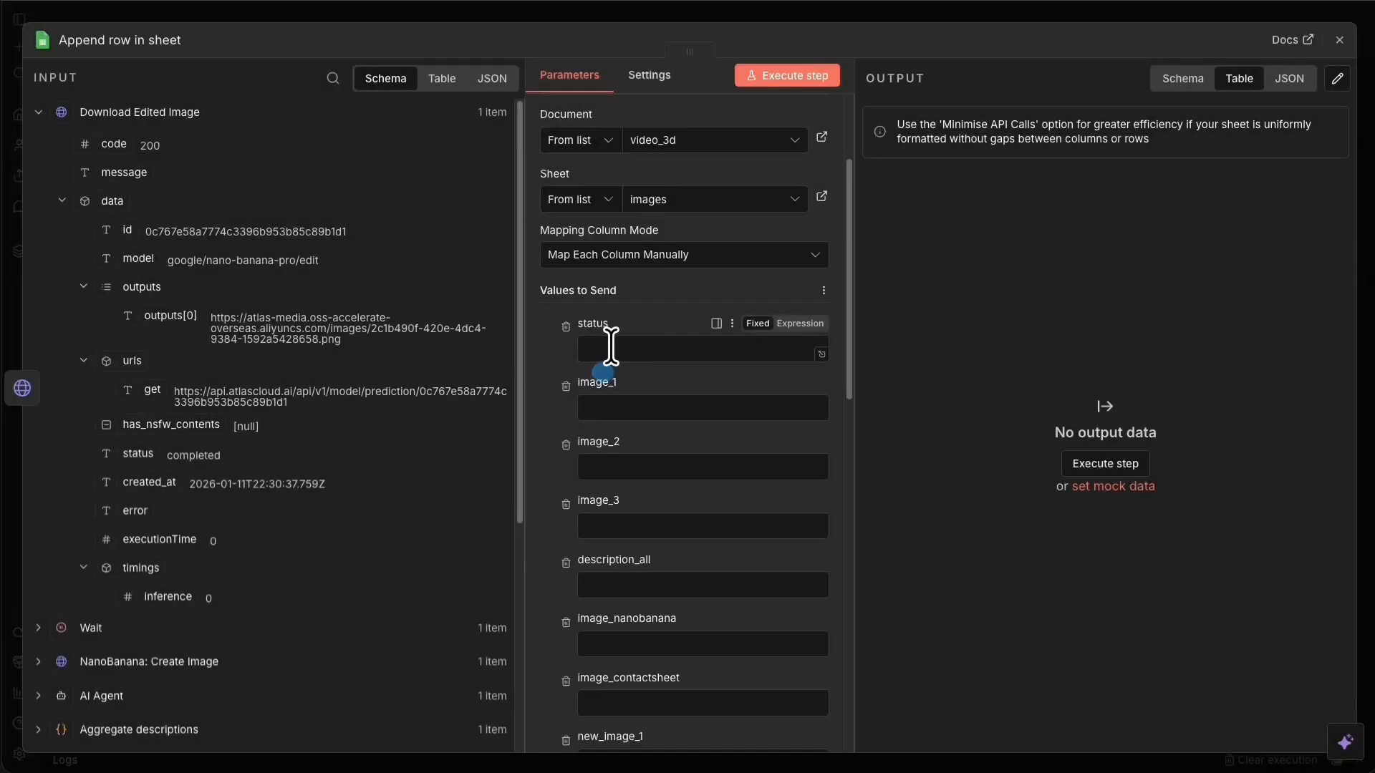
Enter nanobanana_done as the status column value.
{"action": "left_click", "coordinate": [612, 344]}
{"action": "type", "text": "nanobanana_done"}
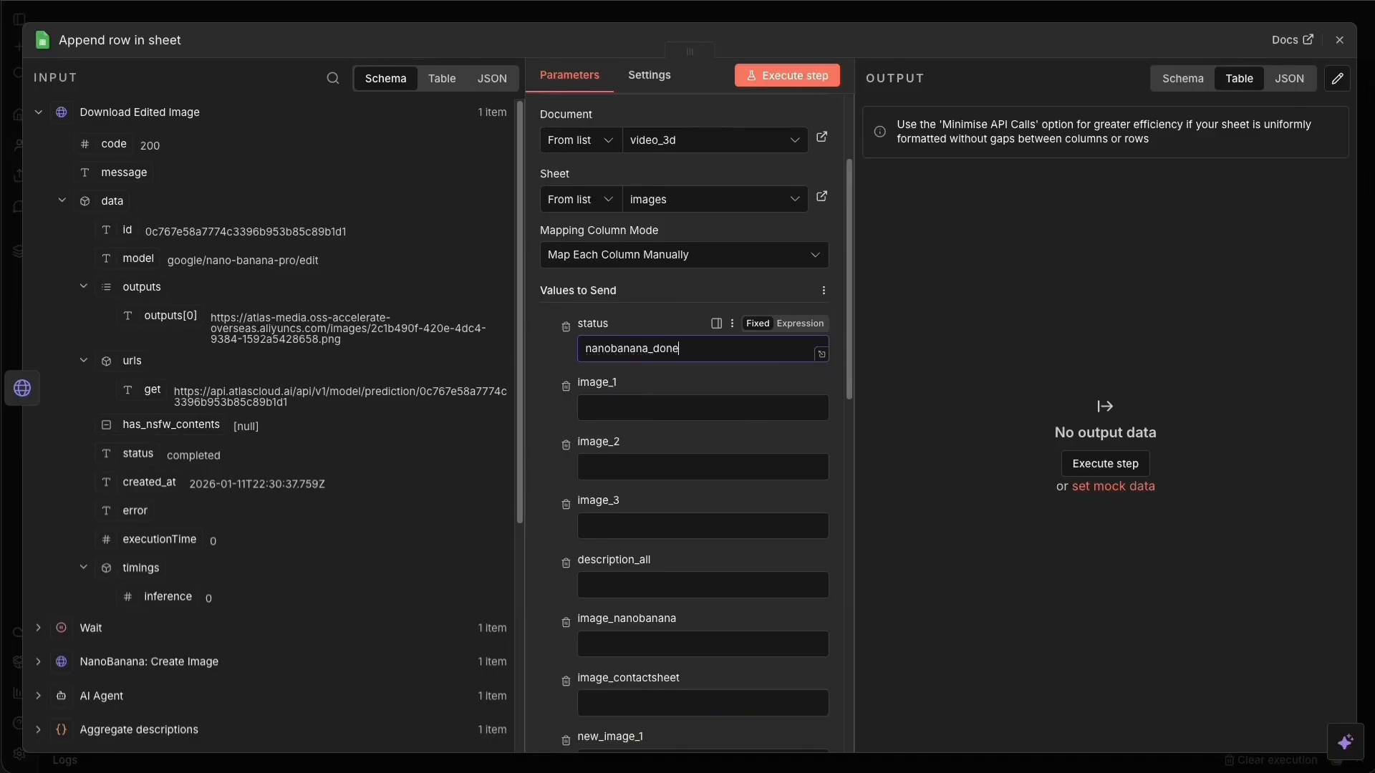
{"action": "left_click", "coordinate": [637, 416]}
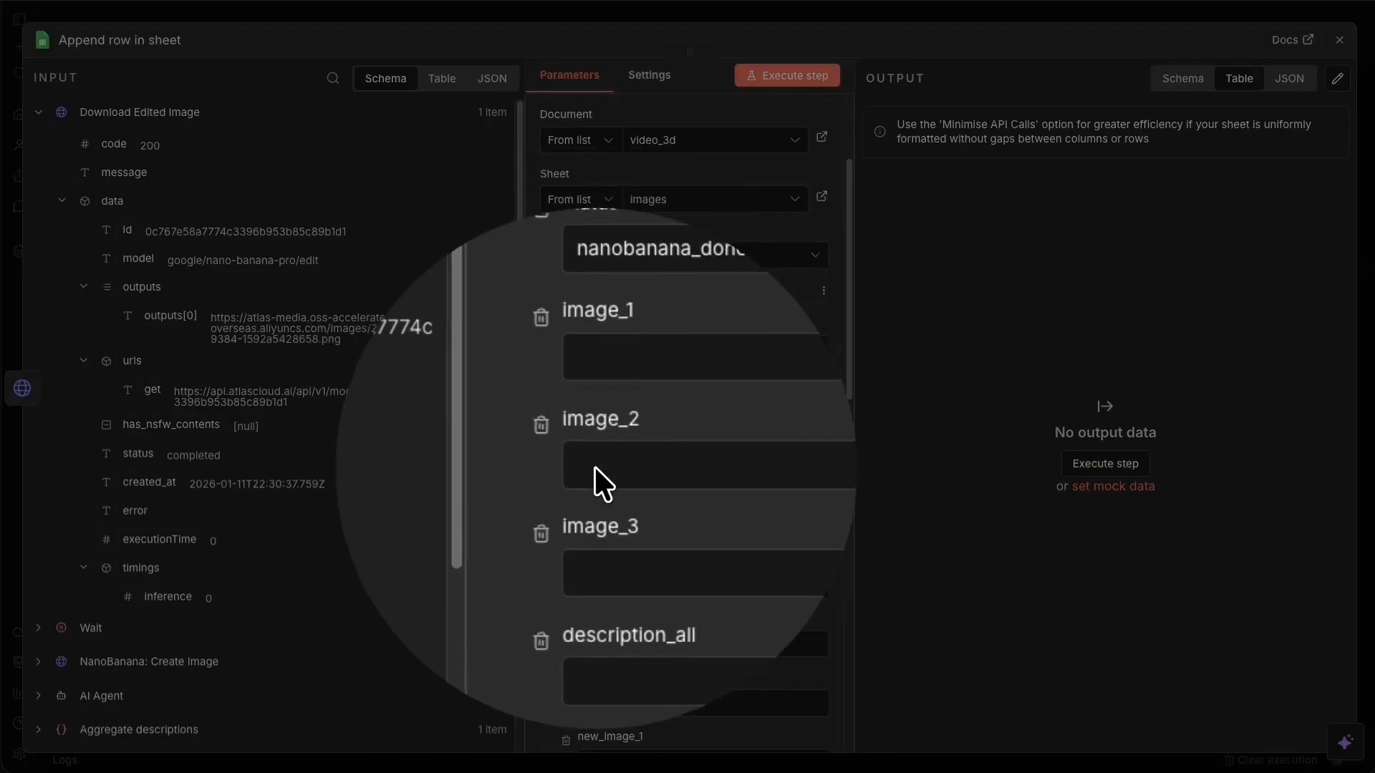
{"action": "left_click", "coordinate": [581, 449]}
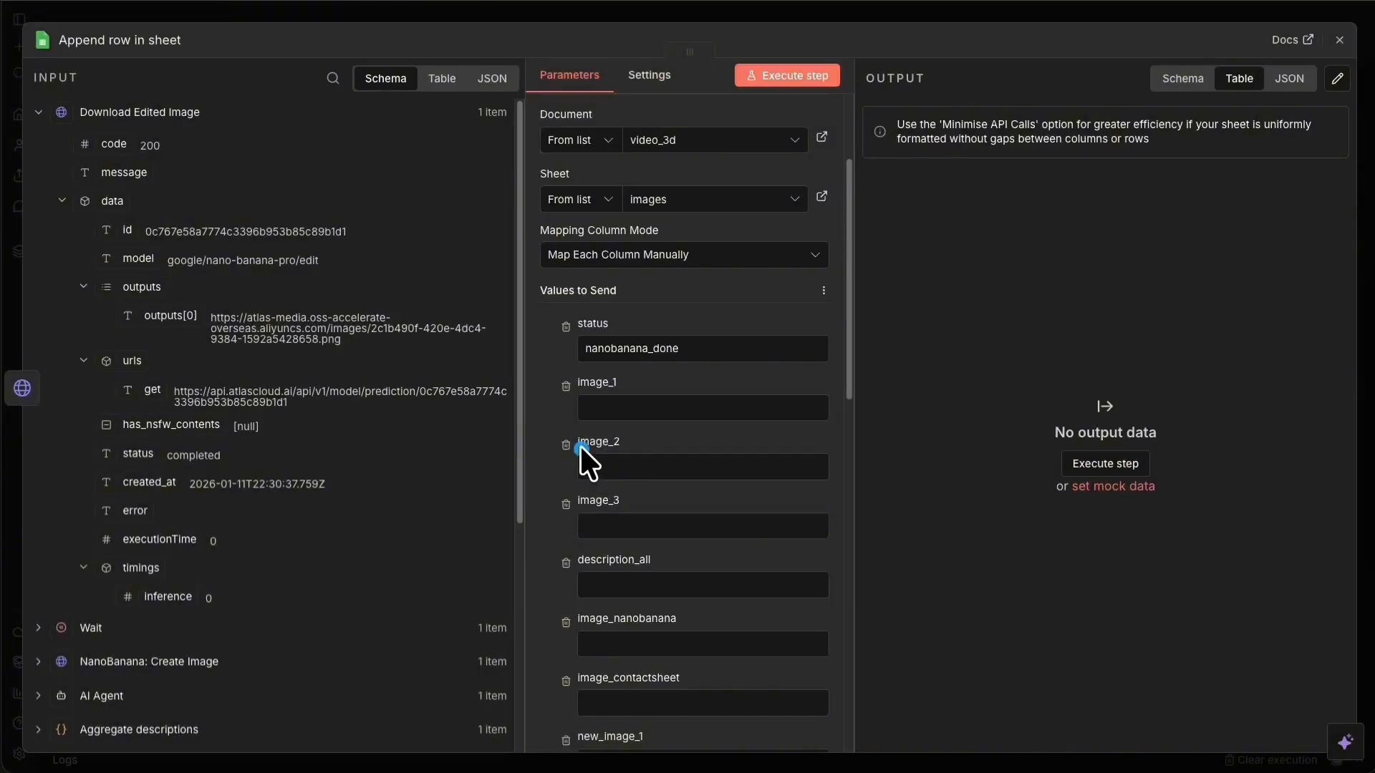
Map image1Url into image_1 and image_2, and image3Url into image_3, from Aggregate descriptions.
{"action": "left_click", "coordinate": [38, 112]}
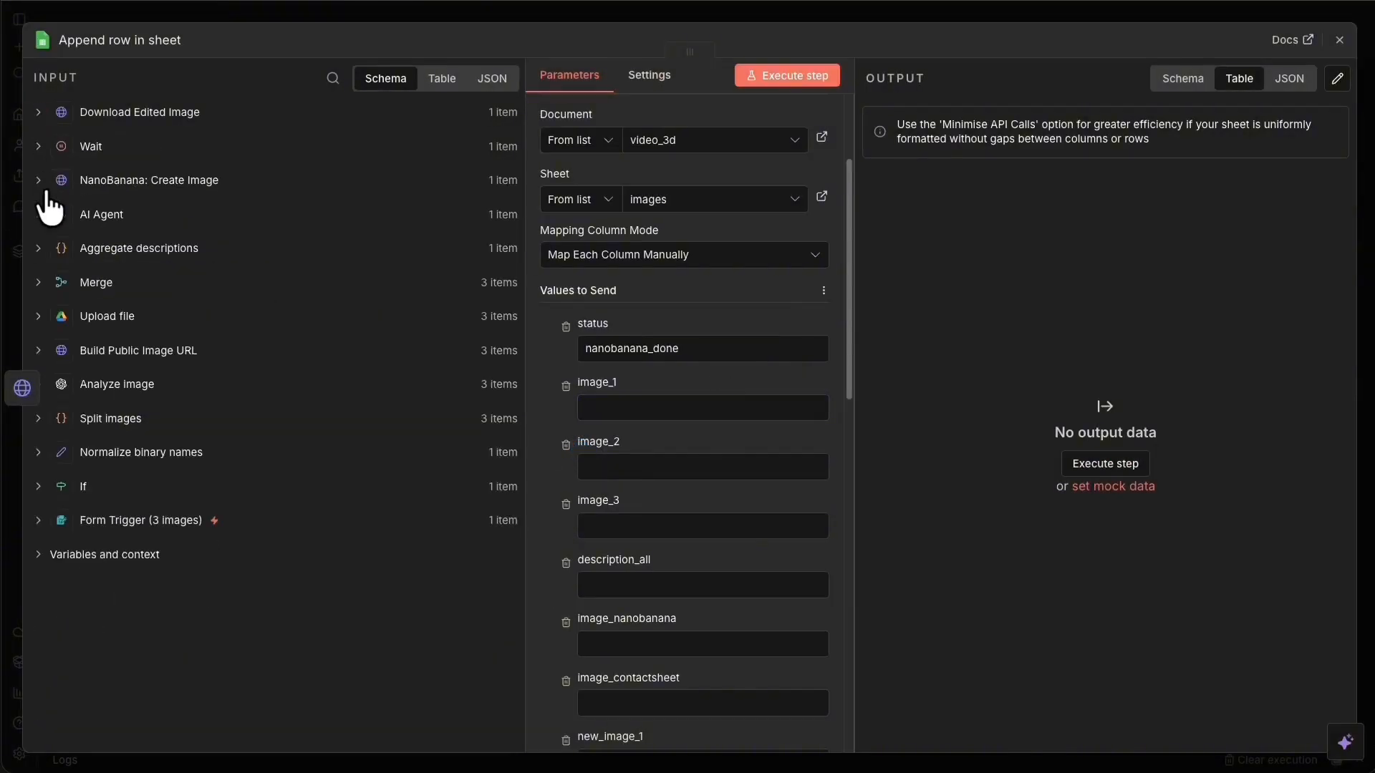
{"action": "left_click", "coordinate": [36, 316]}
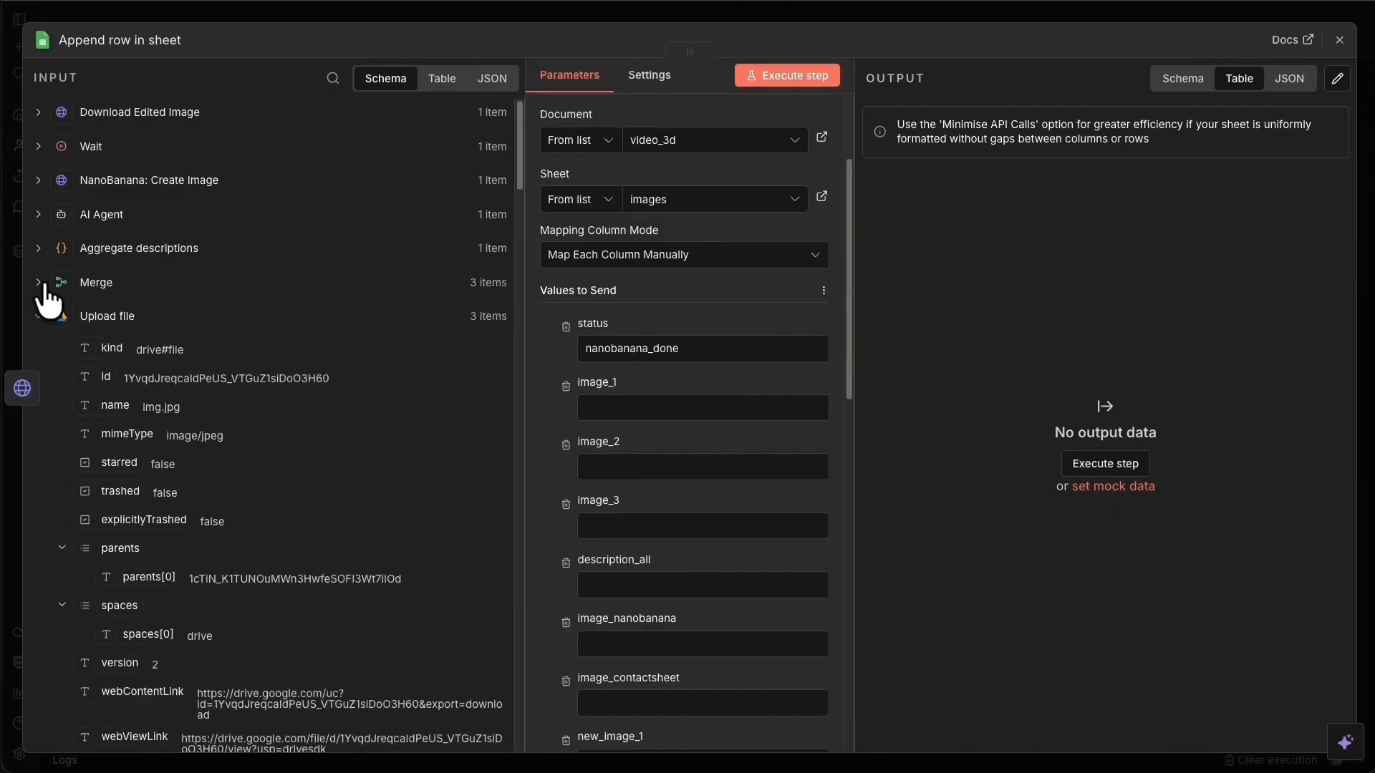
{"action": "left_click", "coordinate": [39, 284]}
{"action": "scroll", "coordinate": [172, 308], "scroll_direction": "down", "scroll_amount": 5}
{"action": "scroll", "coordinate": [203, 399], "scroll_direction": "up", "scroll_amount": 5}
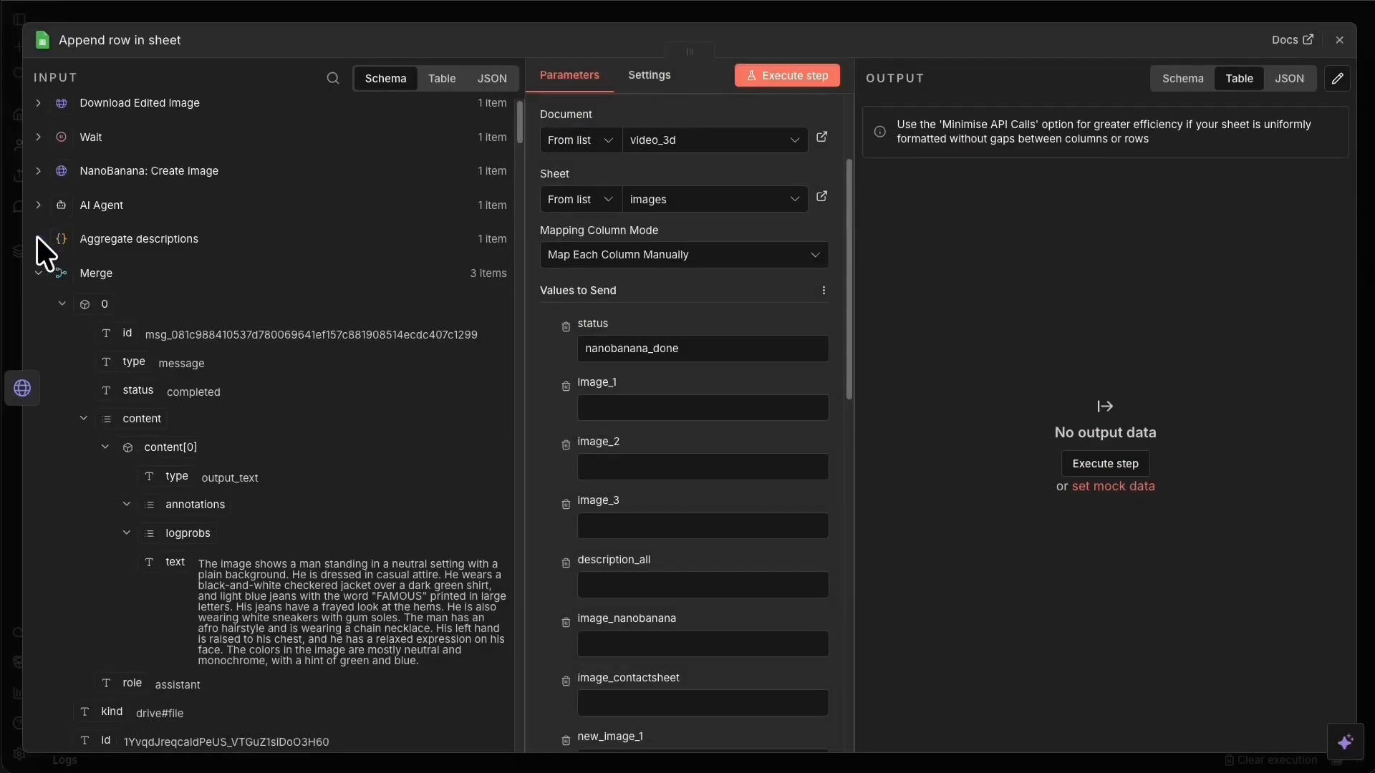
{"action": "left_click", "coordinate": [38, 238]}
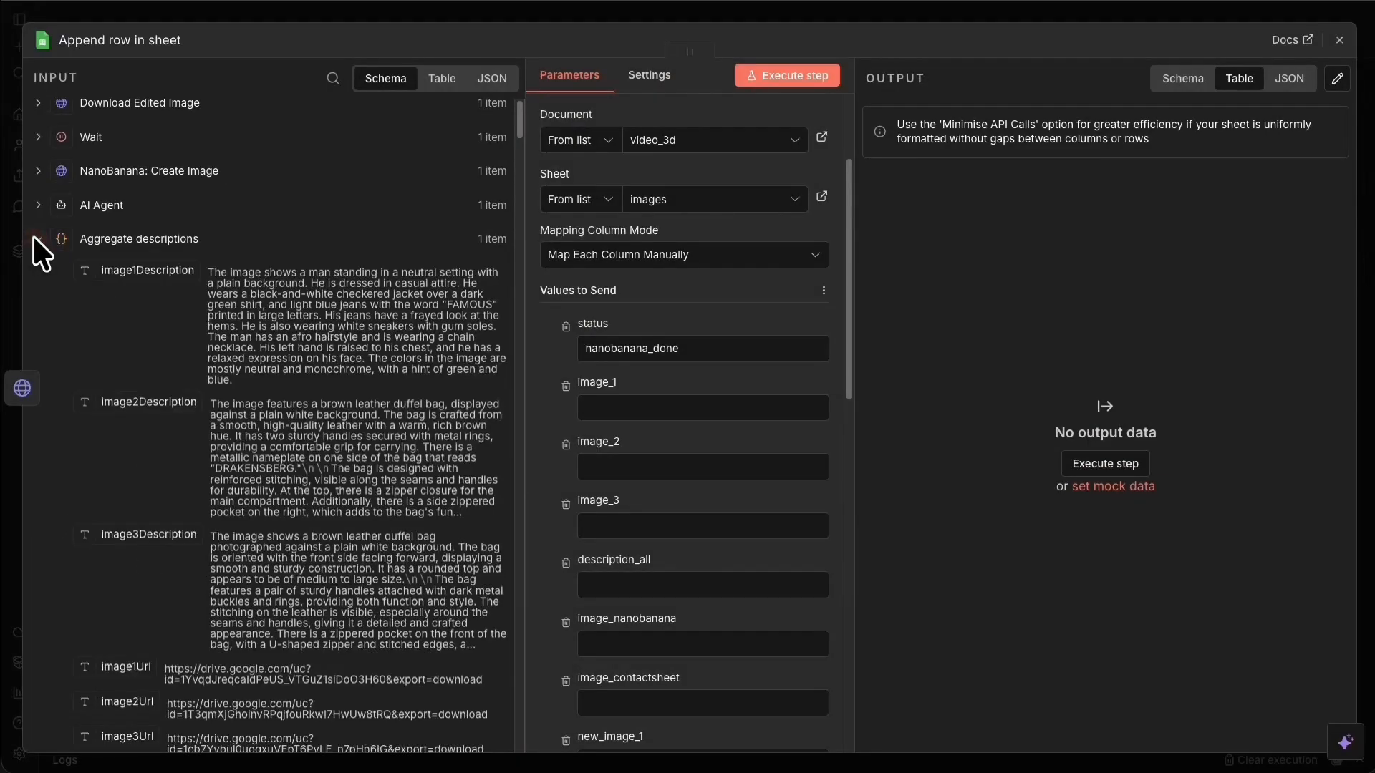
{"action": "scroll", "coordinate": [168, 440], "scroll_direction": "down", "scroll_amount": 5}
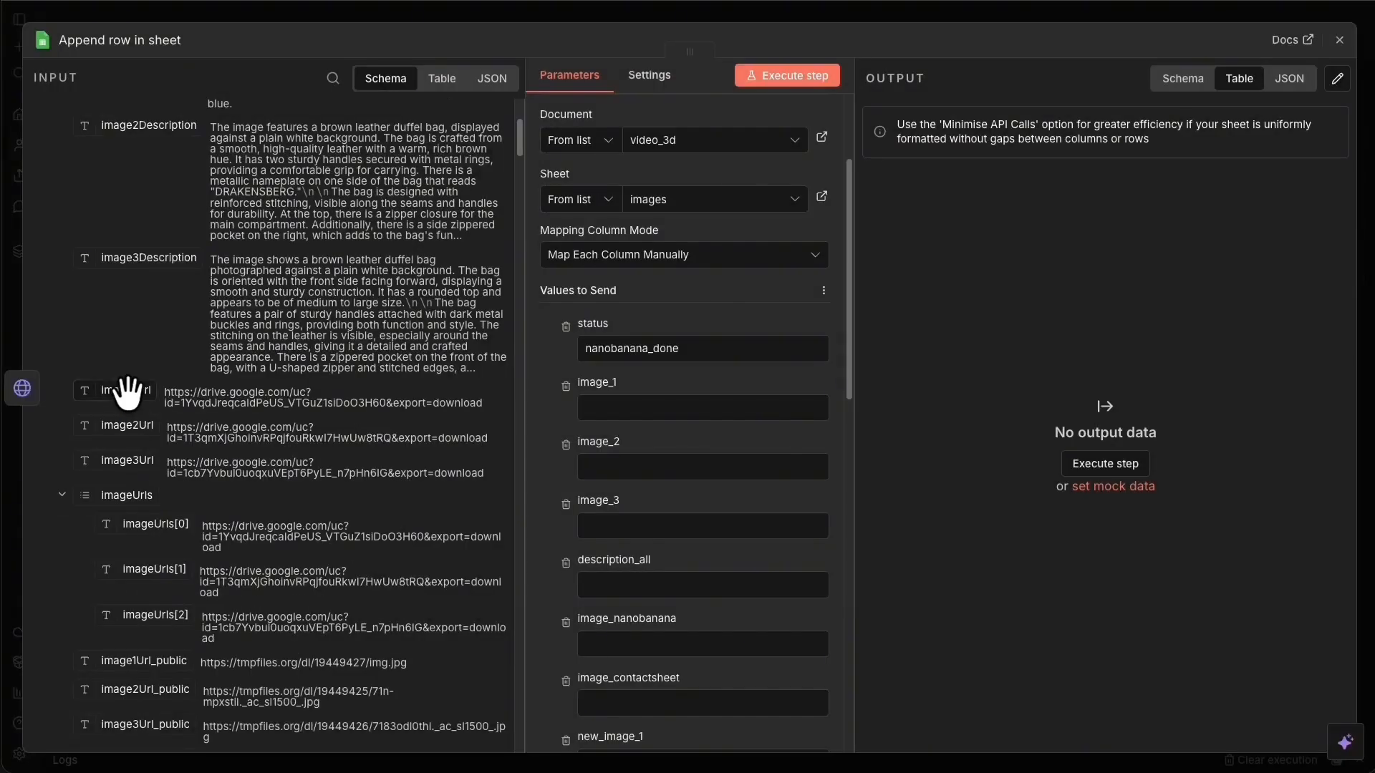
{"action": "left_click_drag", "start_coordinate": [128, 393], "coordinate": [615, 408]}
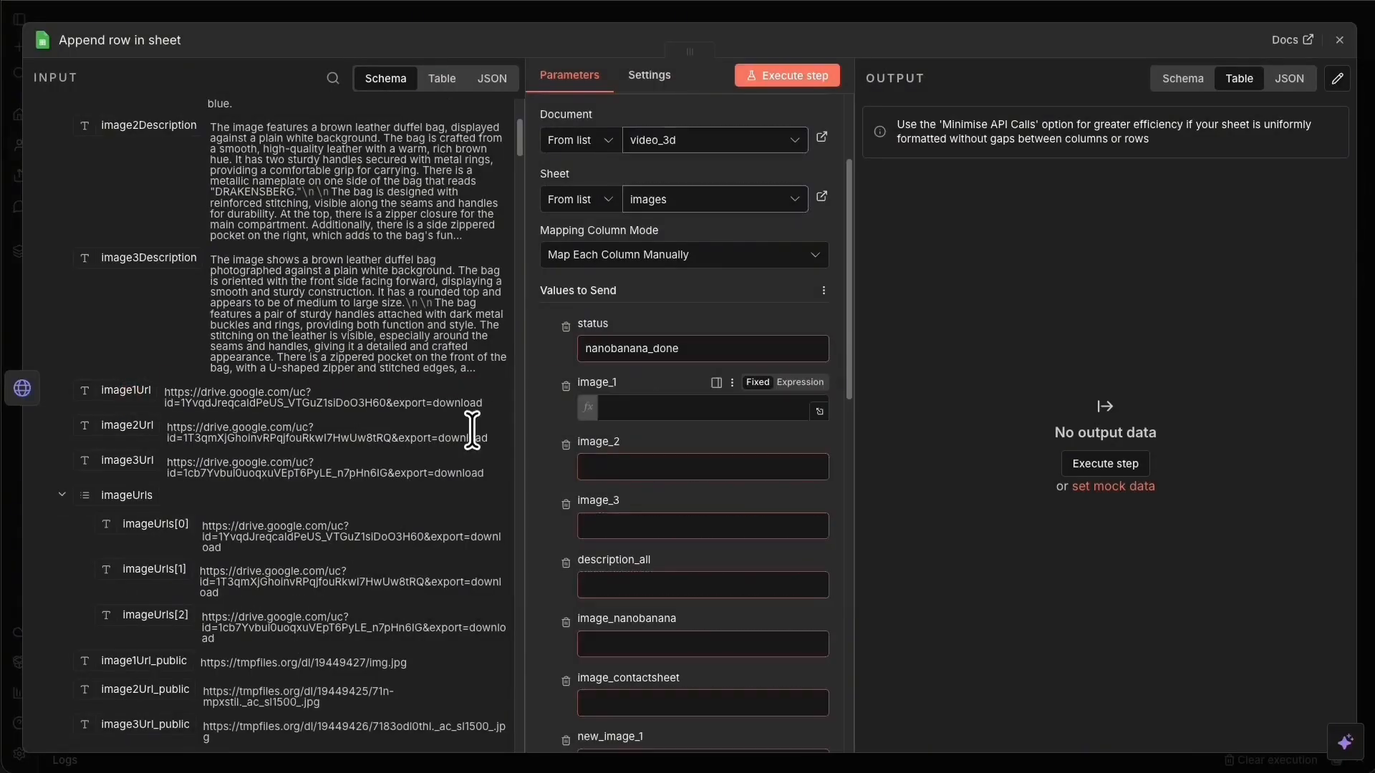
{"action": "left_click_drag", "start_coordinate": [104, 390], "coordinate": [709, 501]}
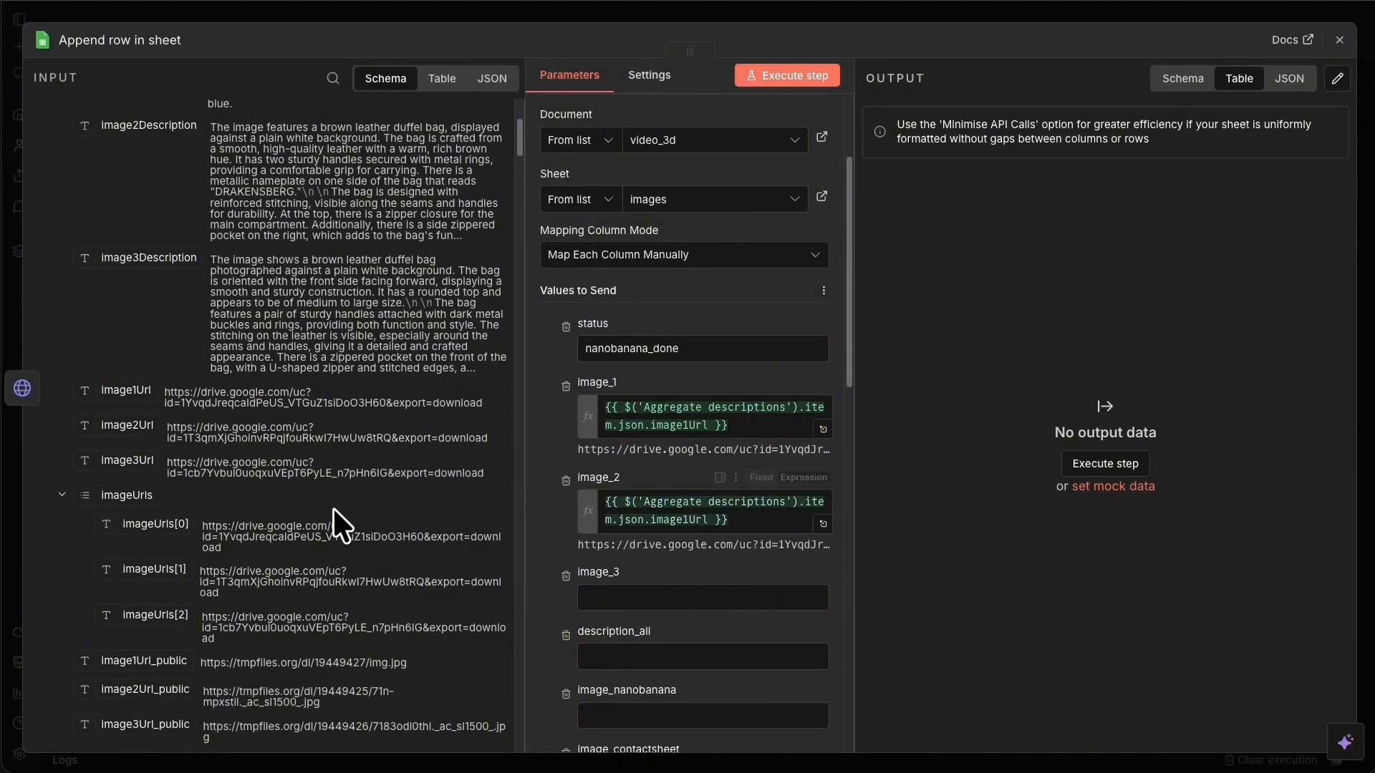
{"action": "left_click_drag", "start_coordinate": [114, 458], "coordinate": [645, 598]}
Map allDescriptions to description_all and the generated outputs[0] link to image_nanobanana.
{"action": "scroll", "coordinate": [702, 565], "scroll_direction": "down", "scroll_amount": 4}
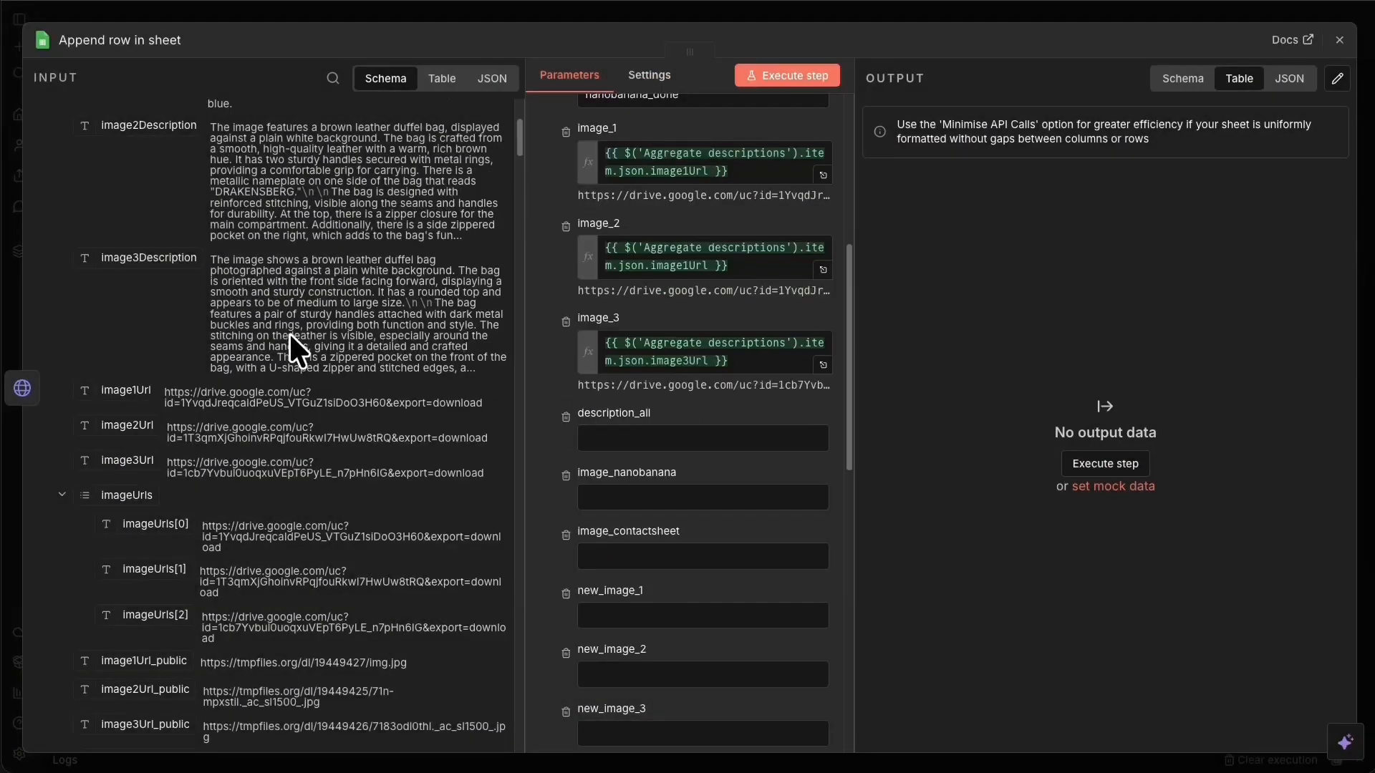
{"action": "scroll", "coordinate": [224, 316], "scroll_direction": "up", "scroll_amount": 3}
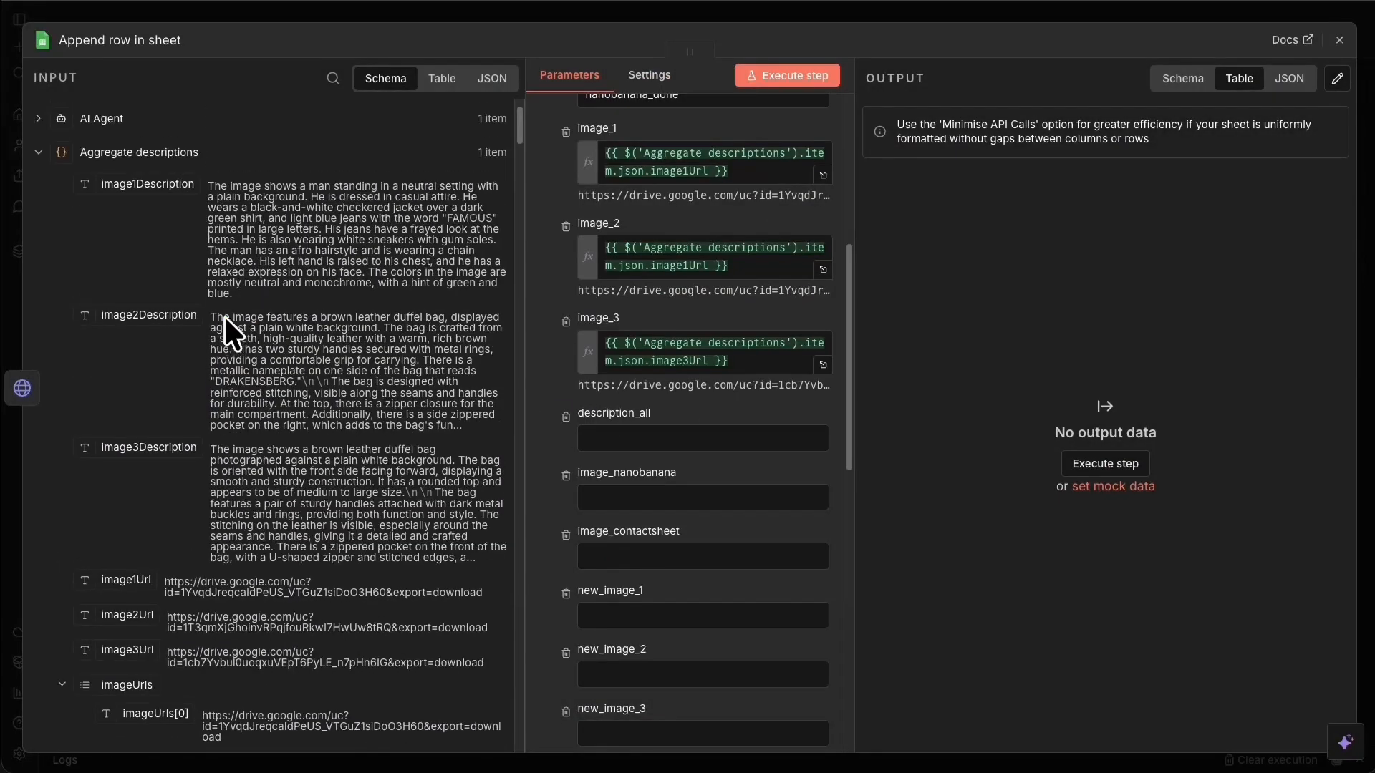
{"action": "scroll", "coordinate": [246, 394], "scroll_direction": "down", "scroll_amount": 10}
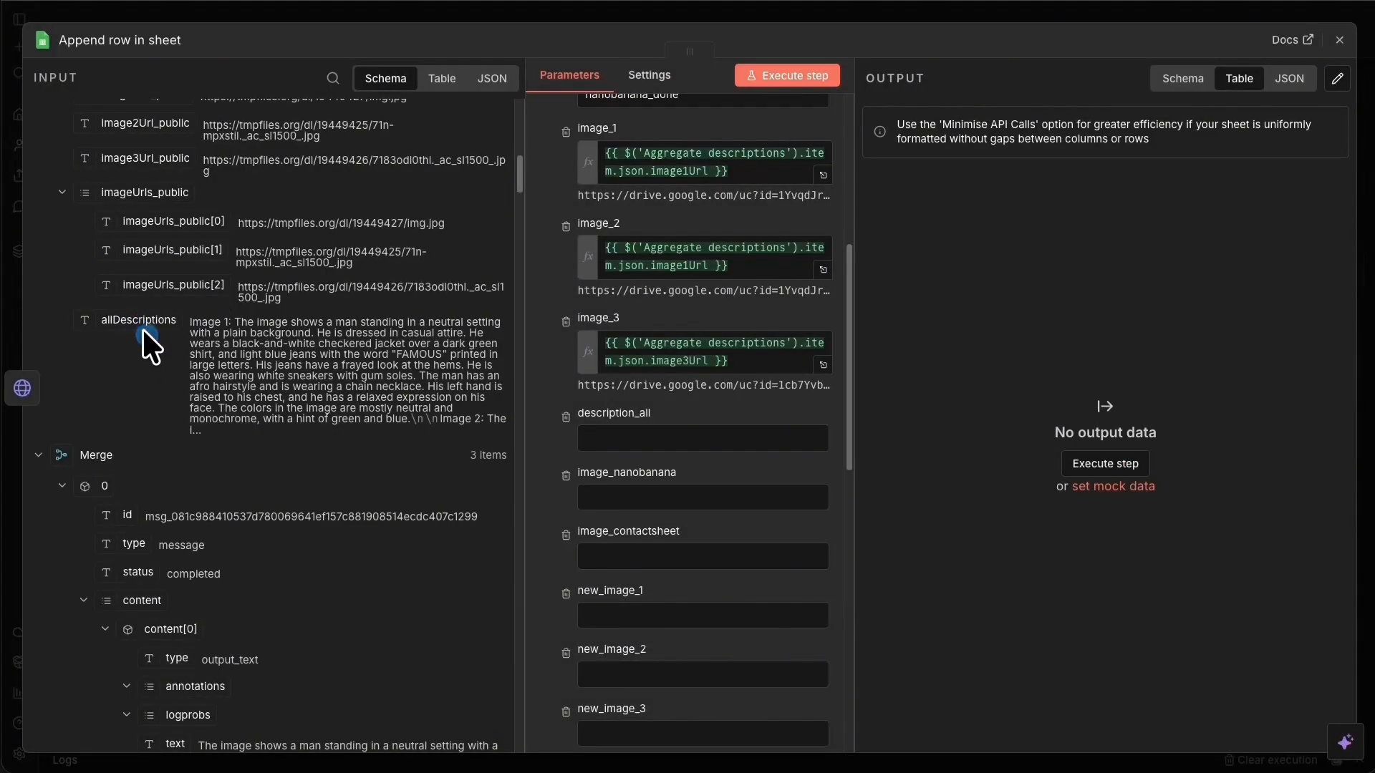
{"action": "left_click_drag", "start_coordinate": [123, 319], "coordinate": [651, 436]}
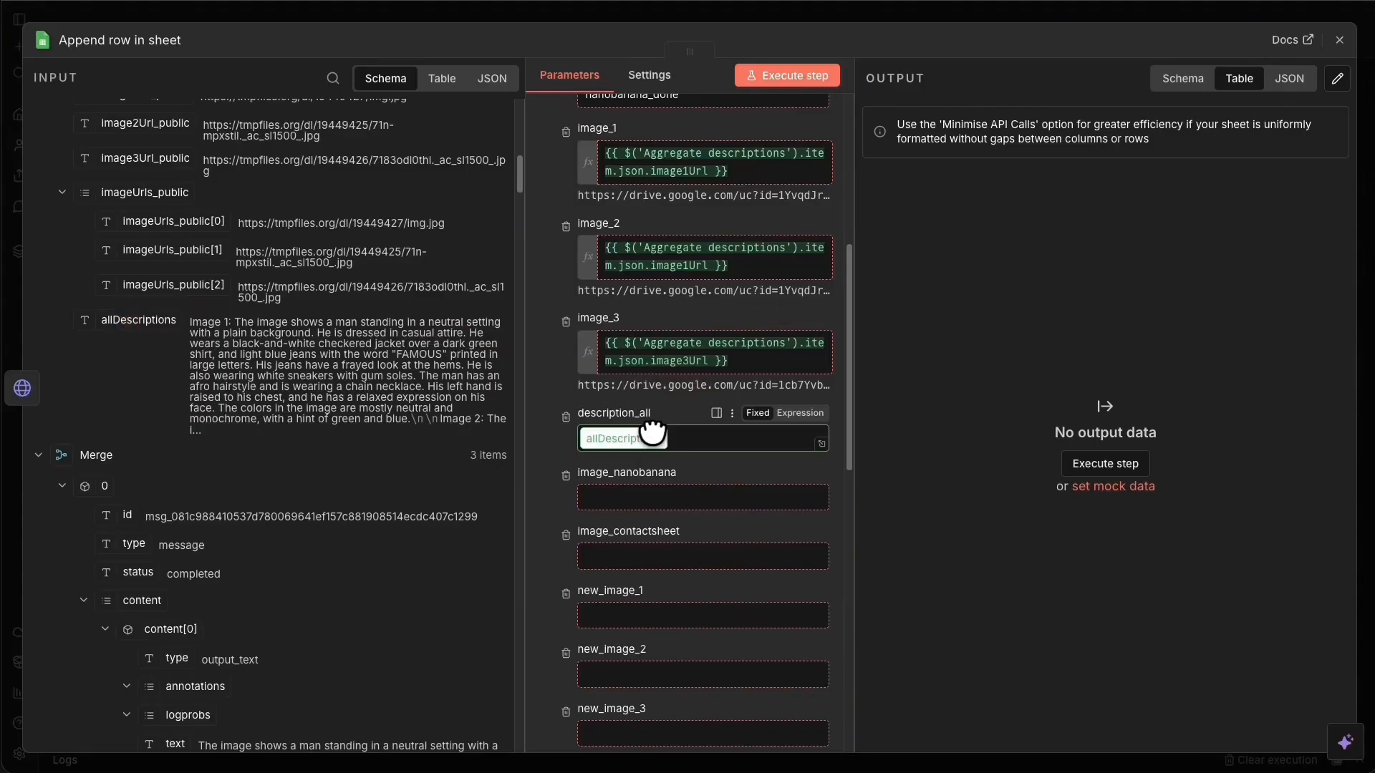
{"action": "scroll", "coordinate": [603, 418], "scroll_direction": "down", "scroll_amount": 2}
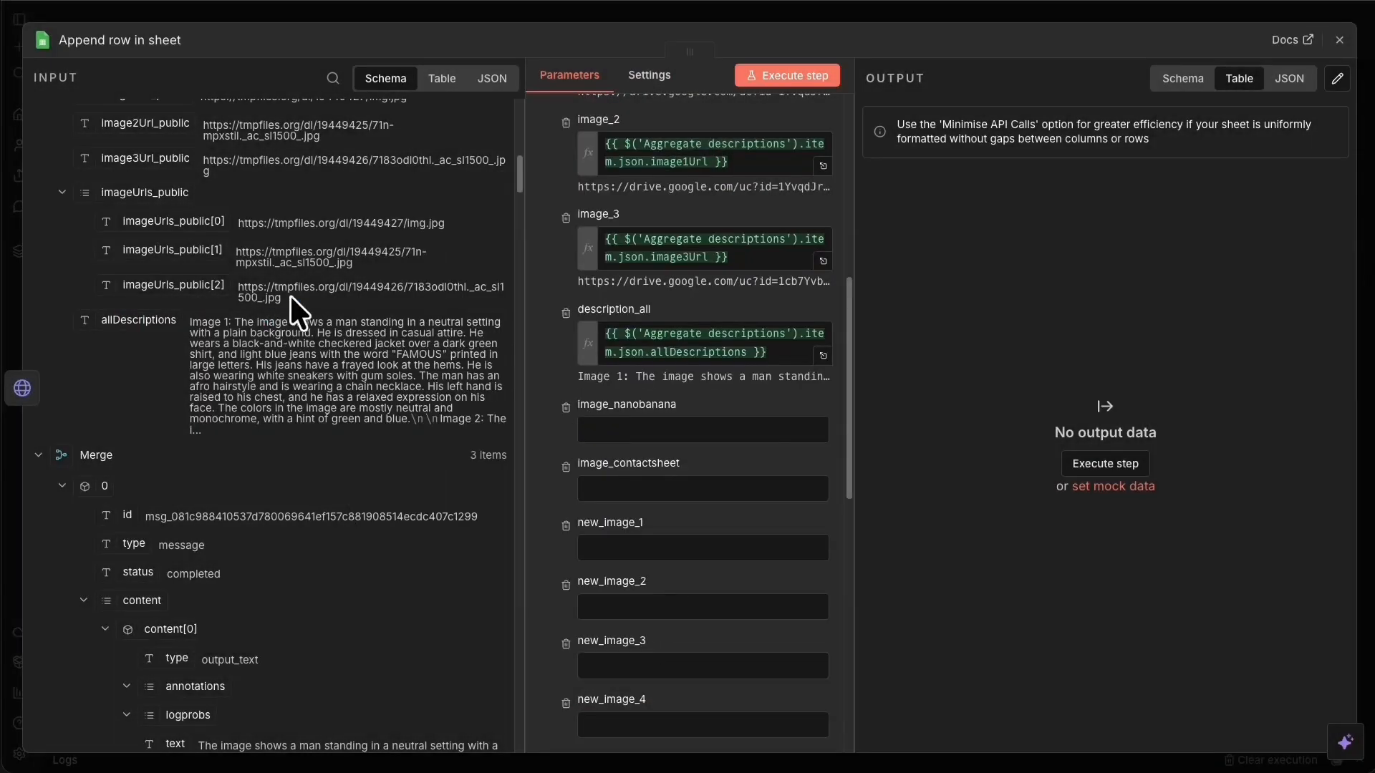
{"action": "scroll", "coordinate": [290, 295], "scroll_direction": "up", "scroll_amount": 10}
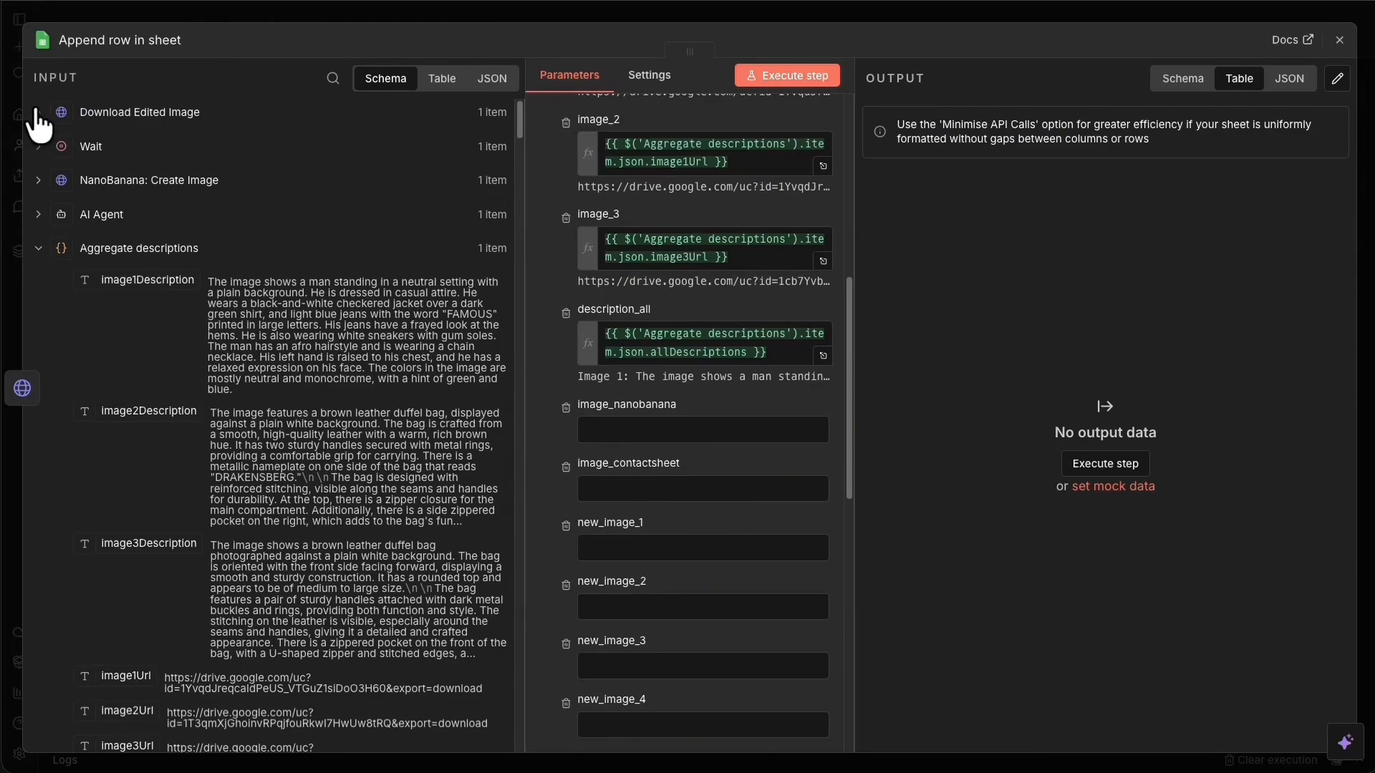
{"action": "left_click", "coordinate": [62, 120]}
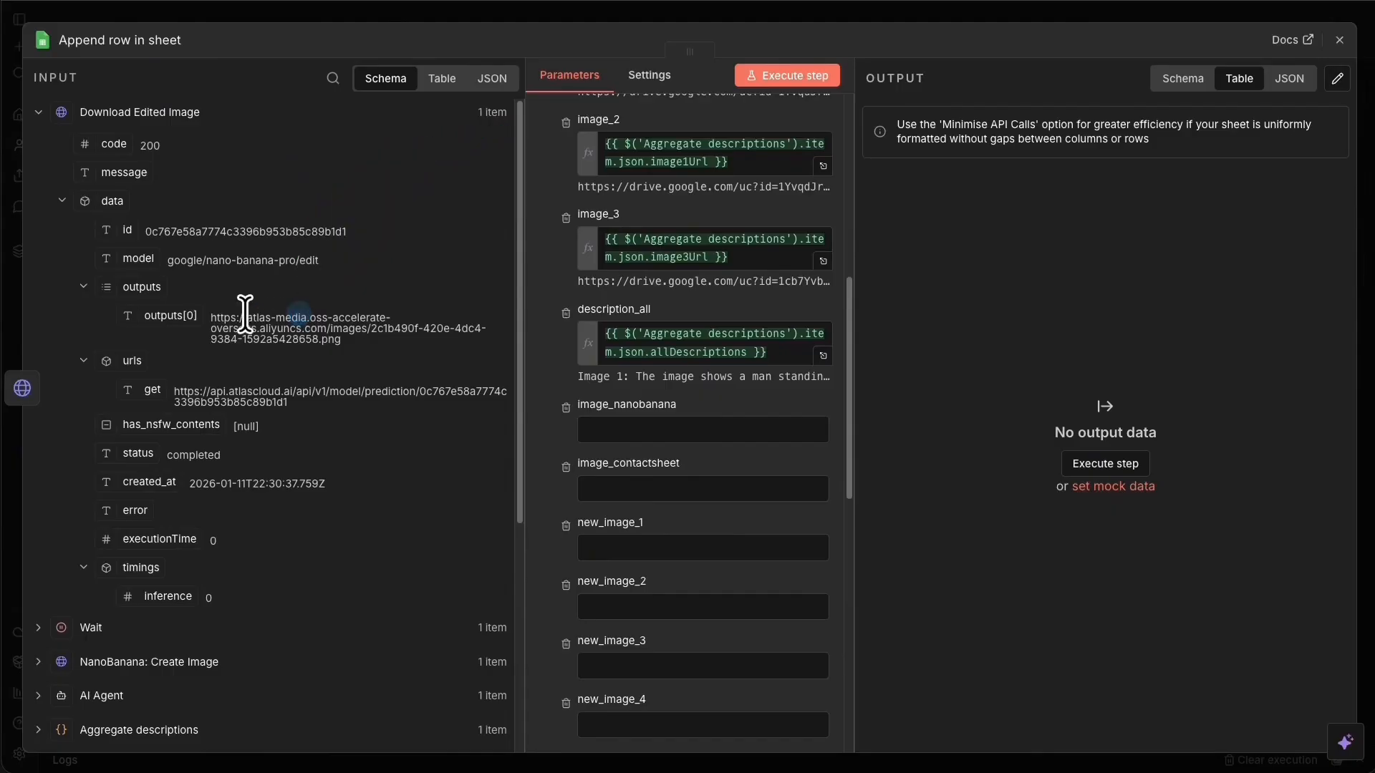
{"action": "left_click_drag", "start_coordinate": [176, 315], "coordinate": [696, 434]}
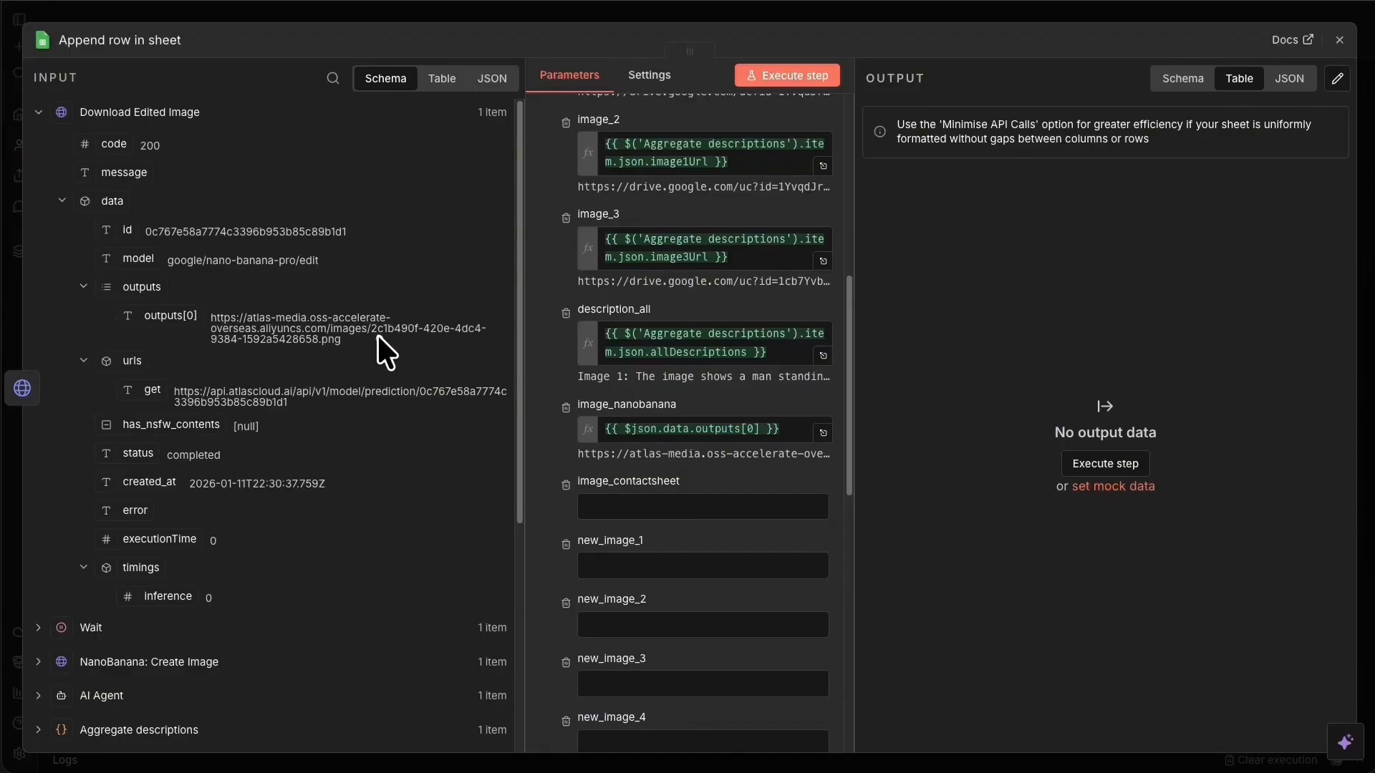
{"action": "left_click_drag", "start_coordinate": [732, 164], "coordinate": [600, 139]}
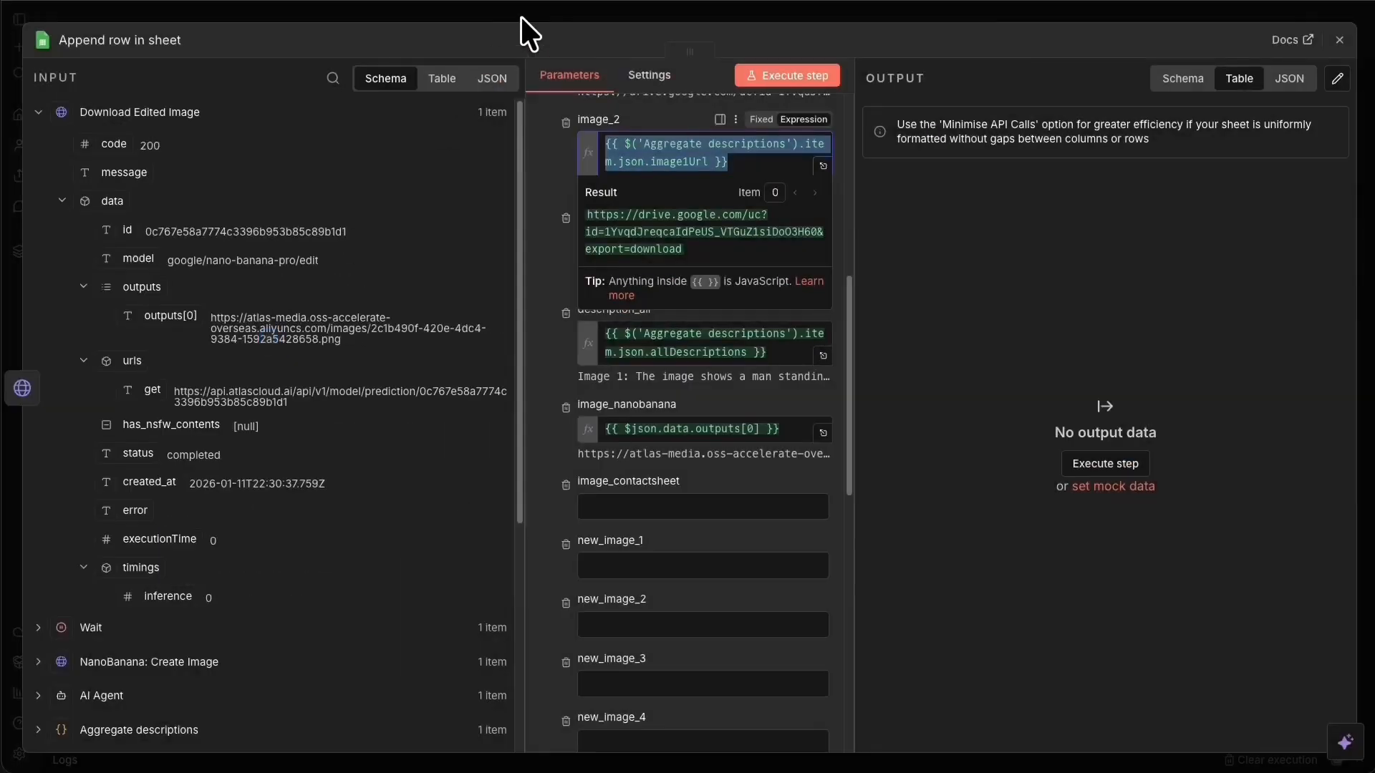
{"action": "left_click", "coordinate": [547, 9]}
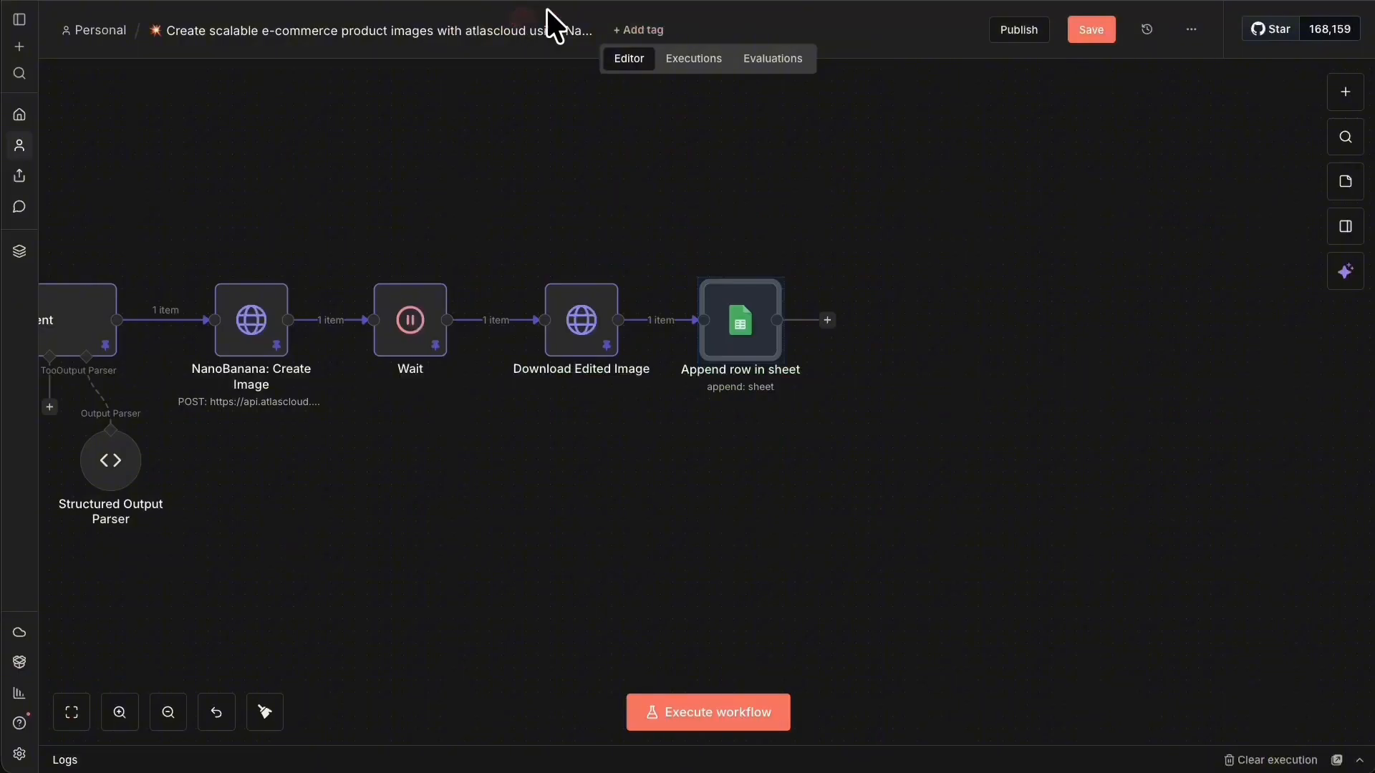
Insert a Google Drive node before Append row in sheet.
{"action": "left_click_drag", "start_coordinate": [771, 286], "coordinate": [967, 315]}
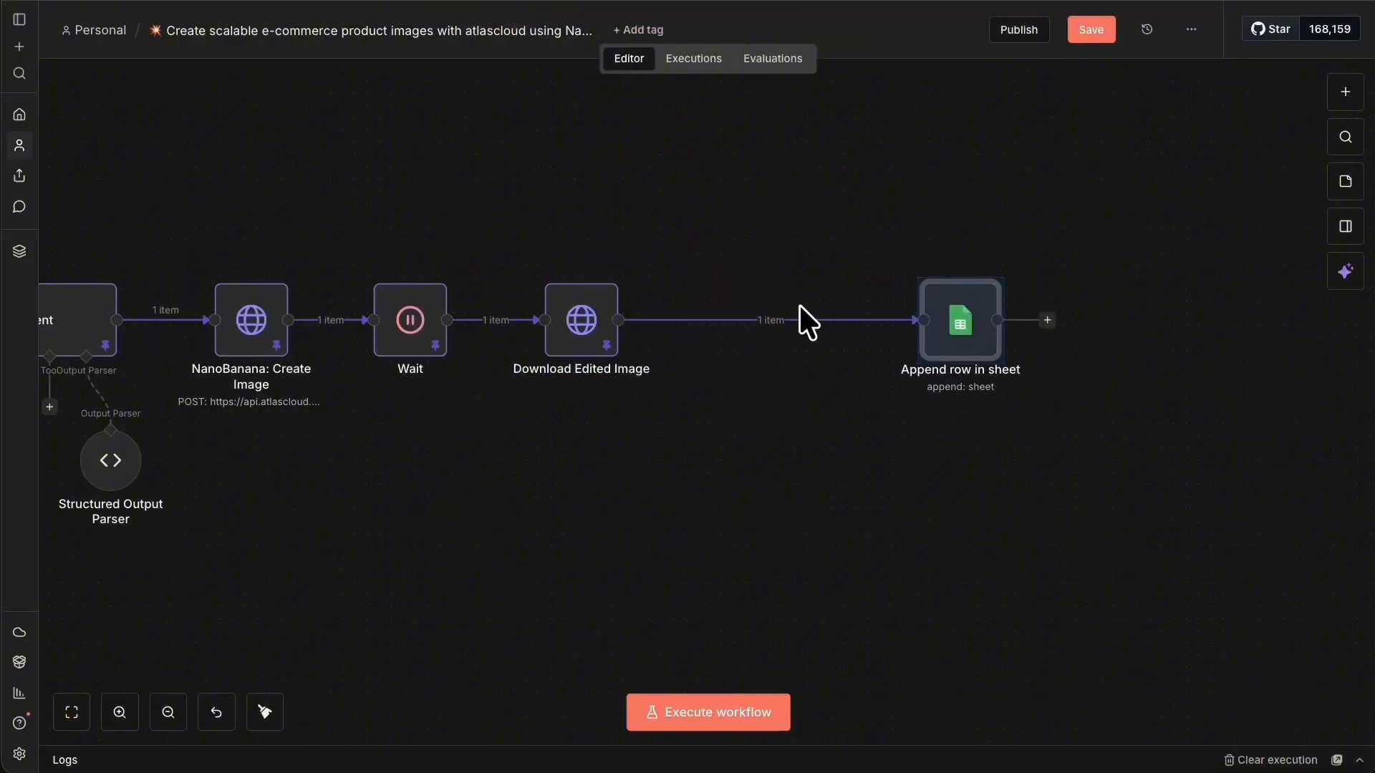
{"action": "left_click", "coordinate": [757, 317]}
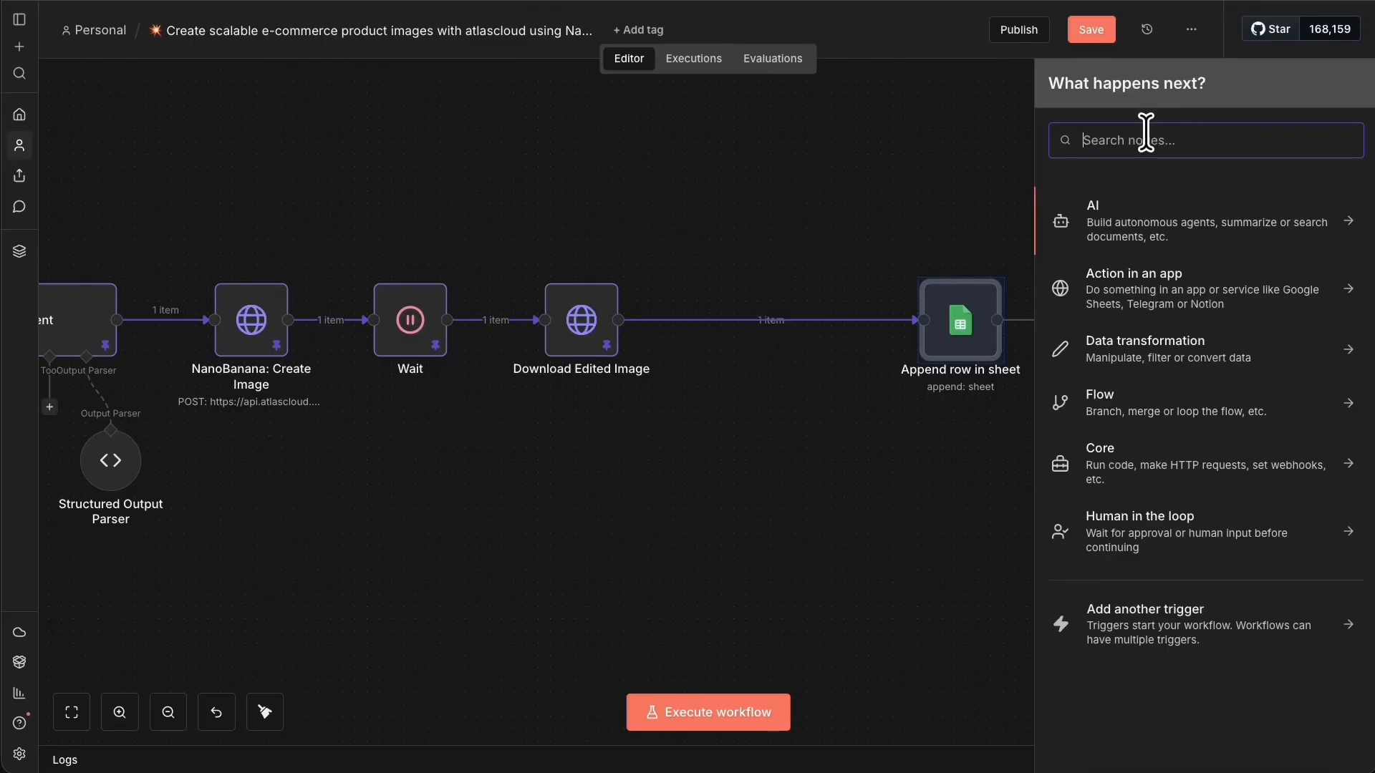
{"action": "type", "text": "drive"}
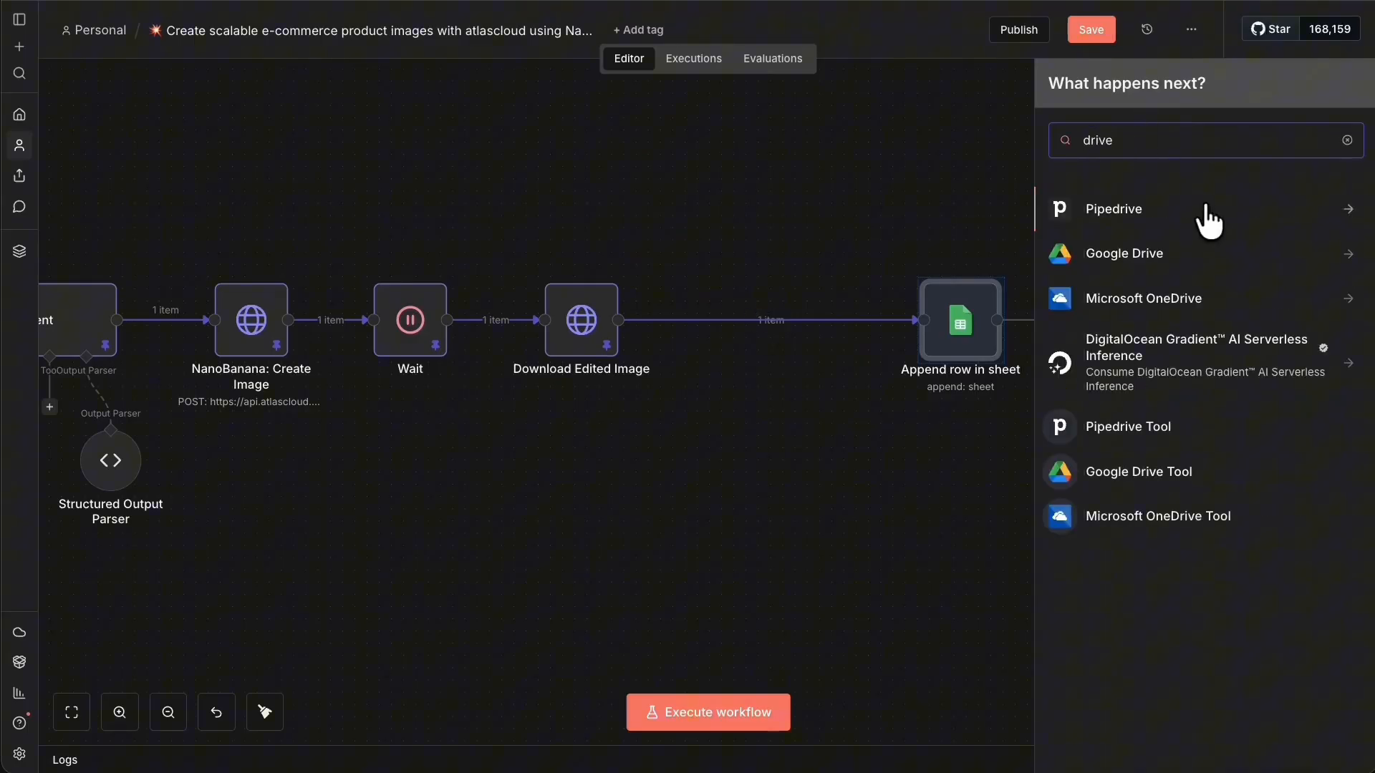
{"action": "left_click", "coordinate": [1186, 252]}
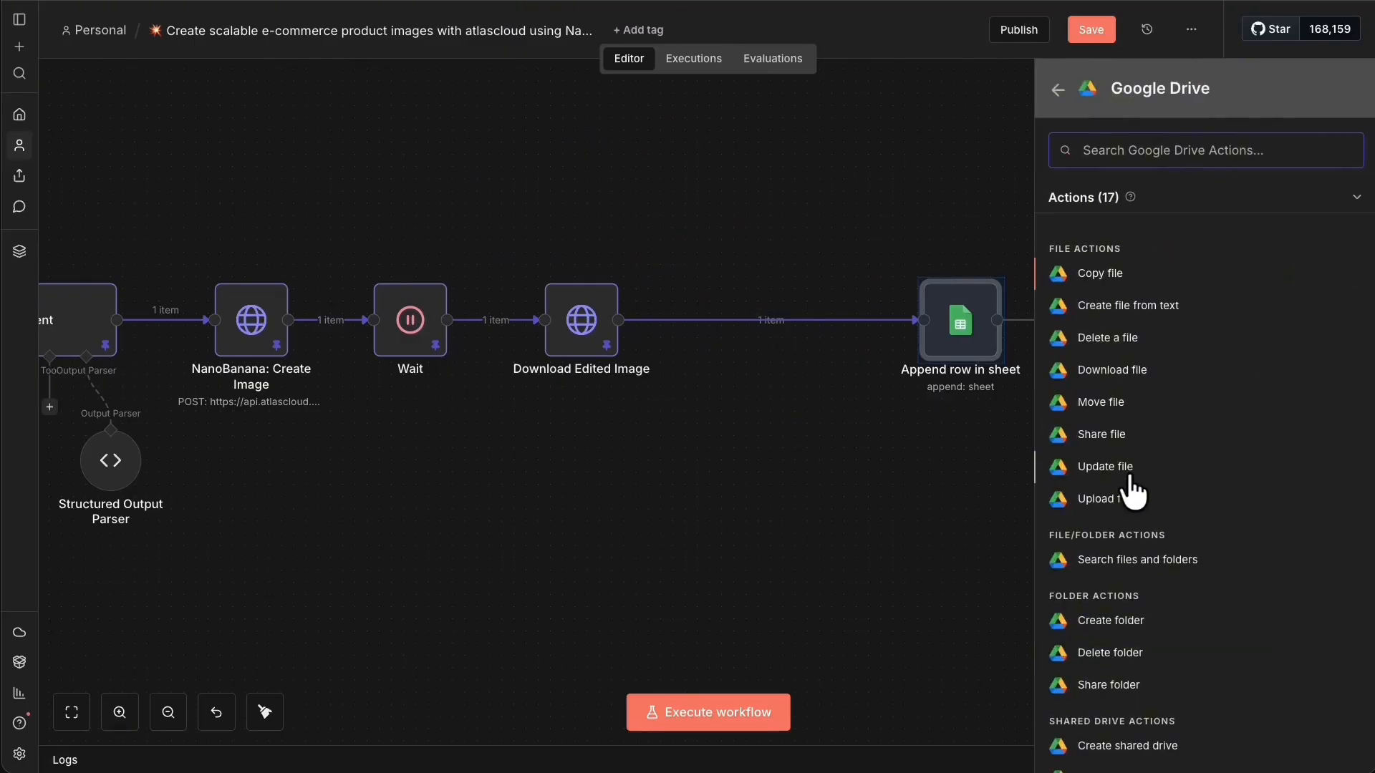
{"action": "left_click", "coordinate": [1130, 476]}
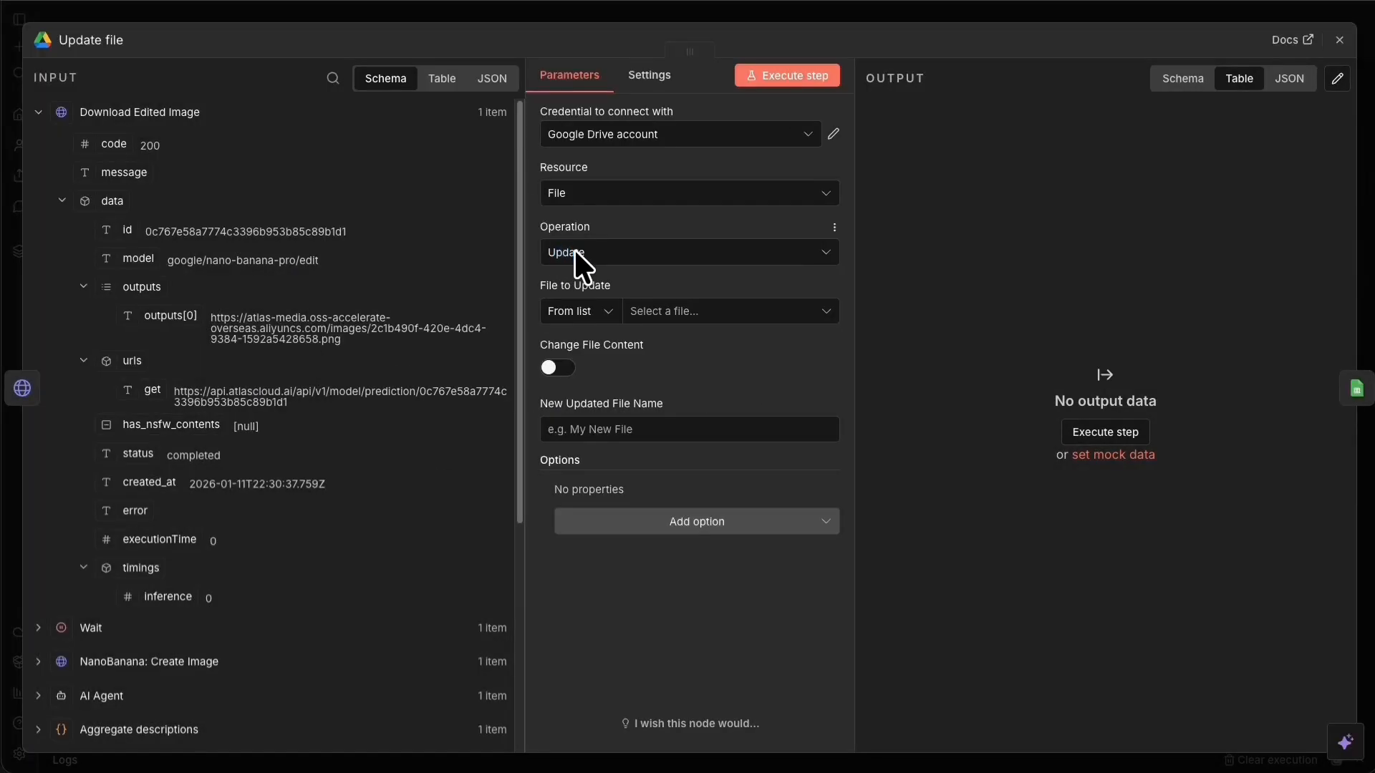
Set the Drive node to Upload into the videos_3d folder, naming files by data.id.
{"action": "left_click", "coordinate": [573, 251]}
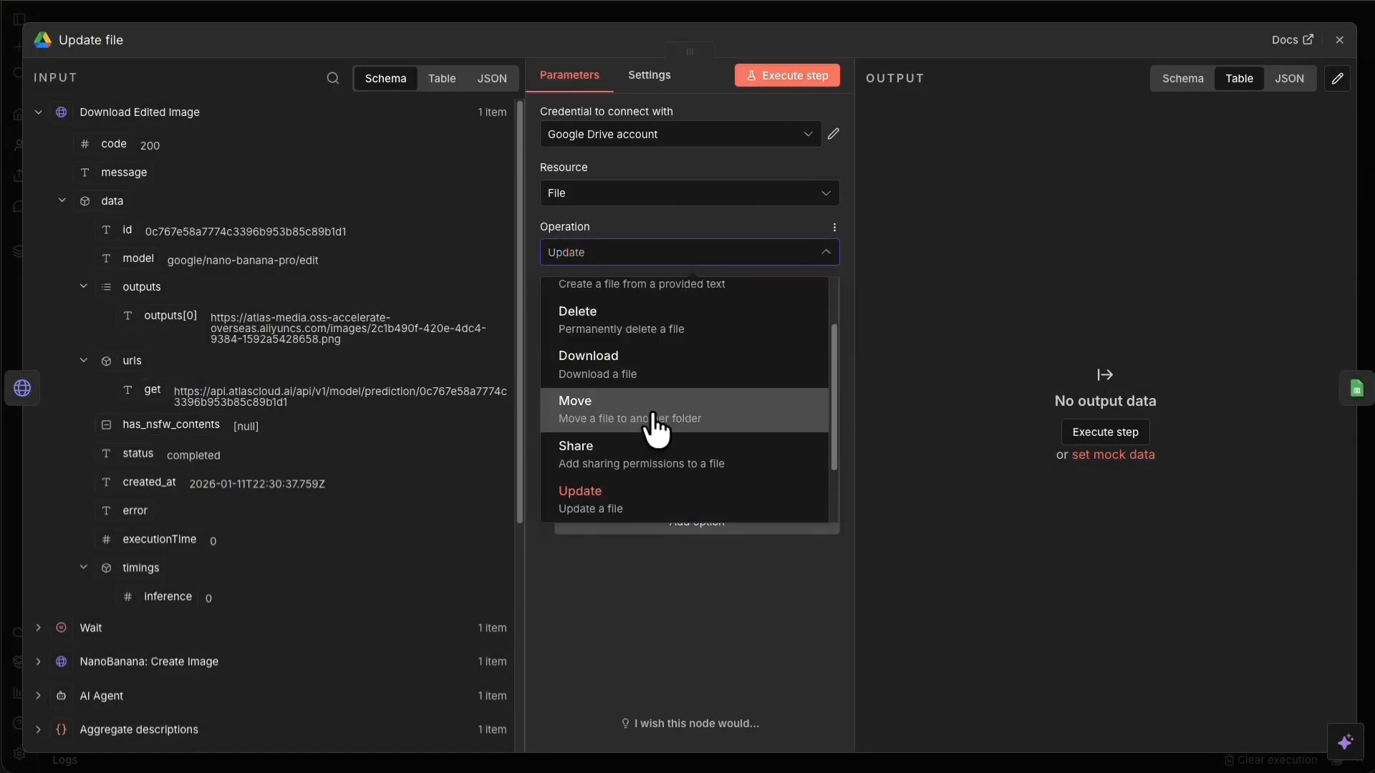
{"action": "scroll", "coordinate": [649, 444], "scroll_direction": "down", "scroll_amount": 2}
{"action": "left_click", "coordinate": [629, 480]}
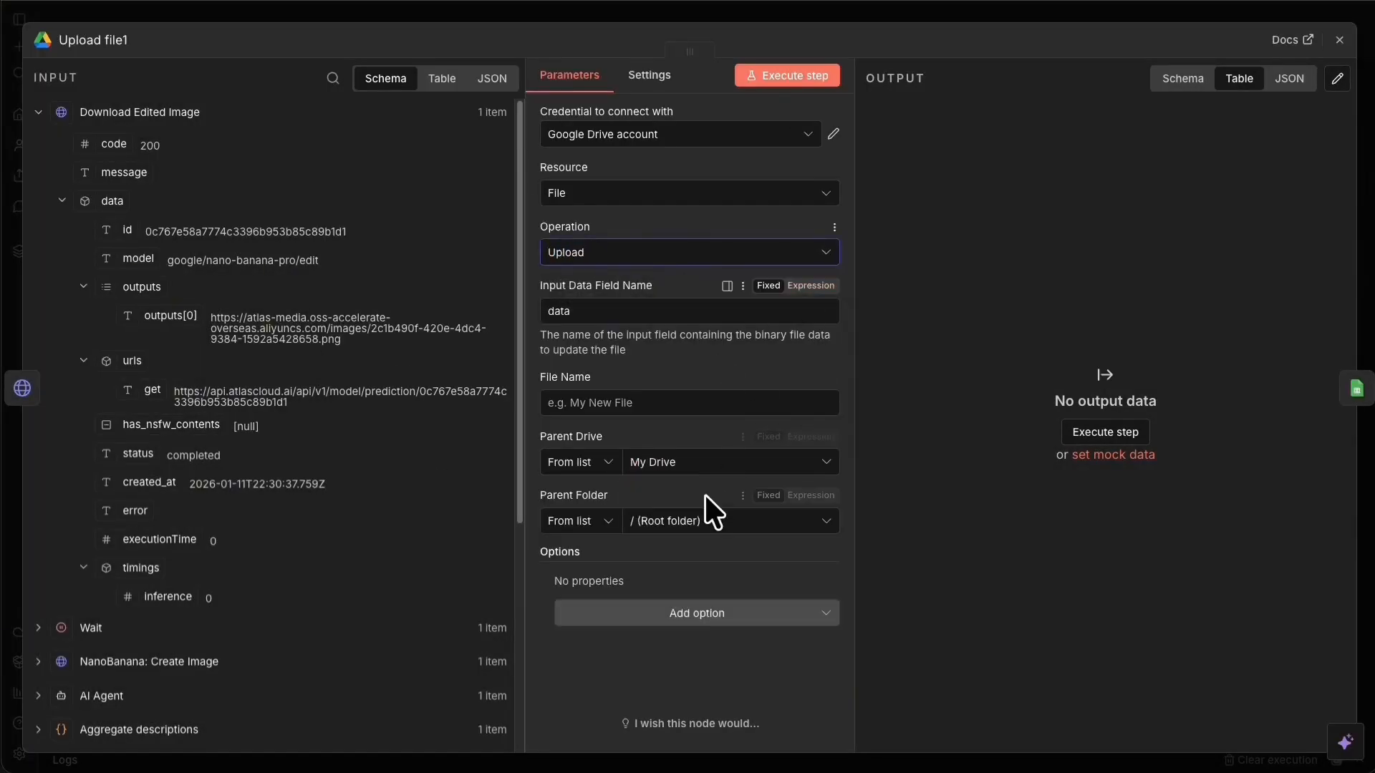
{"action": "left_click", "coordinate": [683, 517]}
{"action": "type", "text": "videos"}
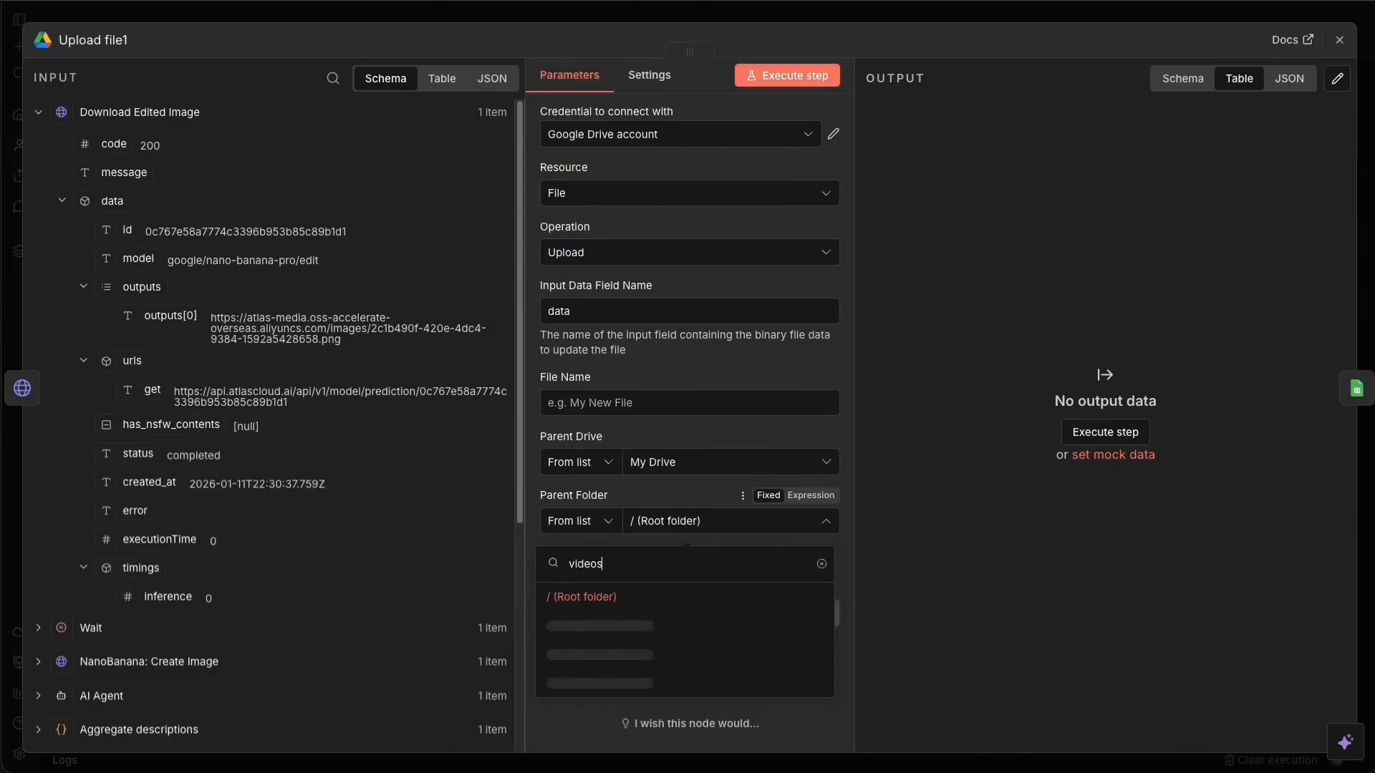
{"action": "type", "text": "_"}
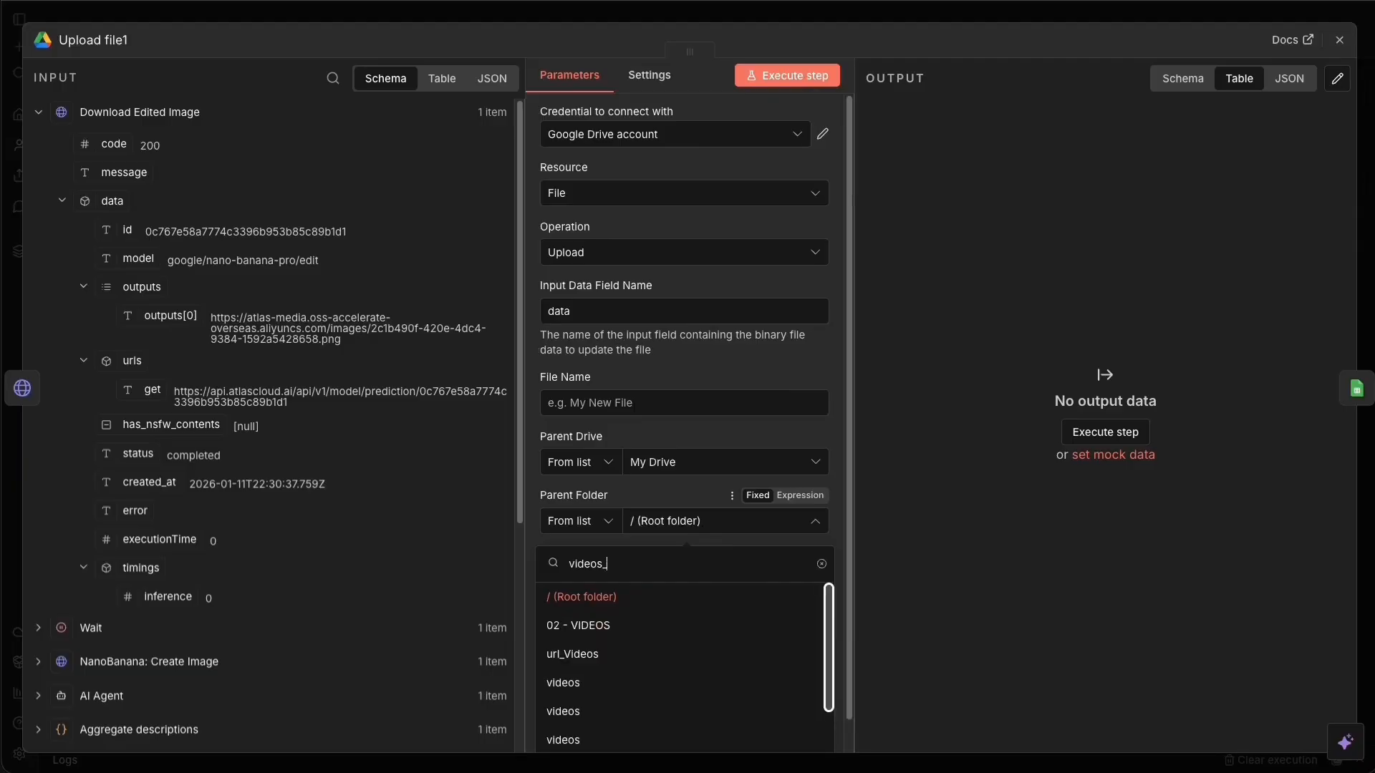
{"action": "type", "text": "3d"}
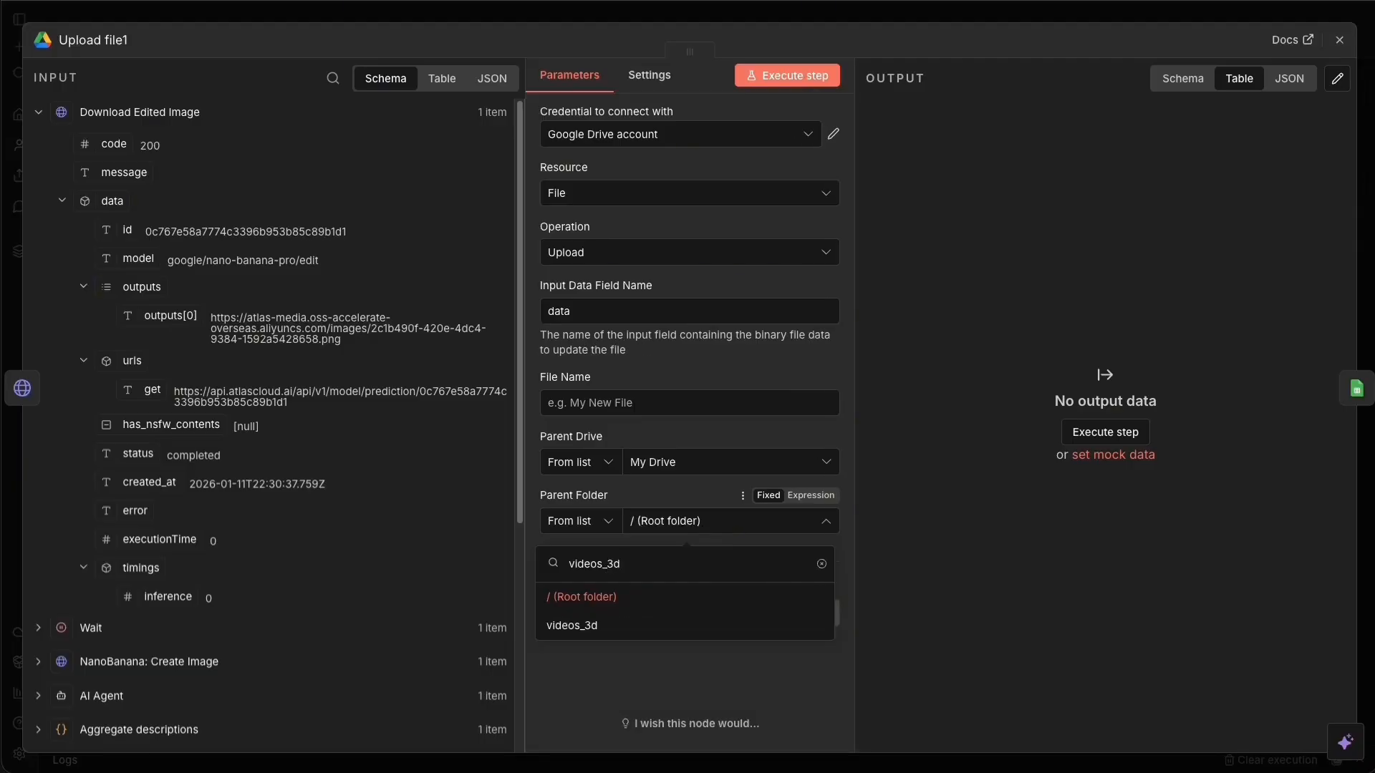
{"action": "left_click", "coordinate": [635, 627]}
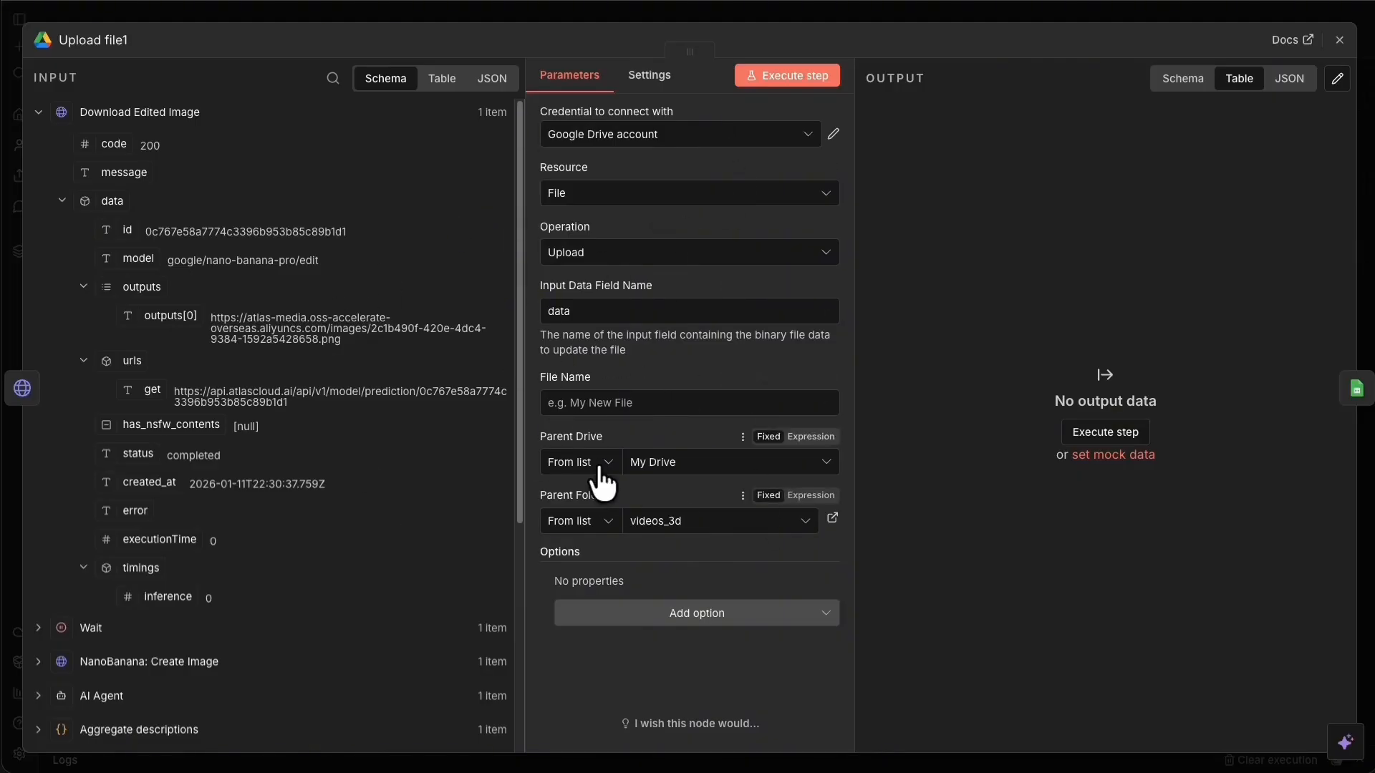
{"action": "left_click_drag", "start_coordinate": [150, 229], "coordinate": [666, 401]}
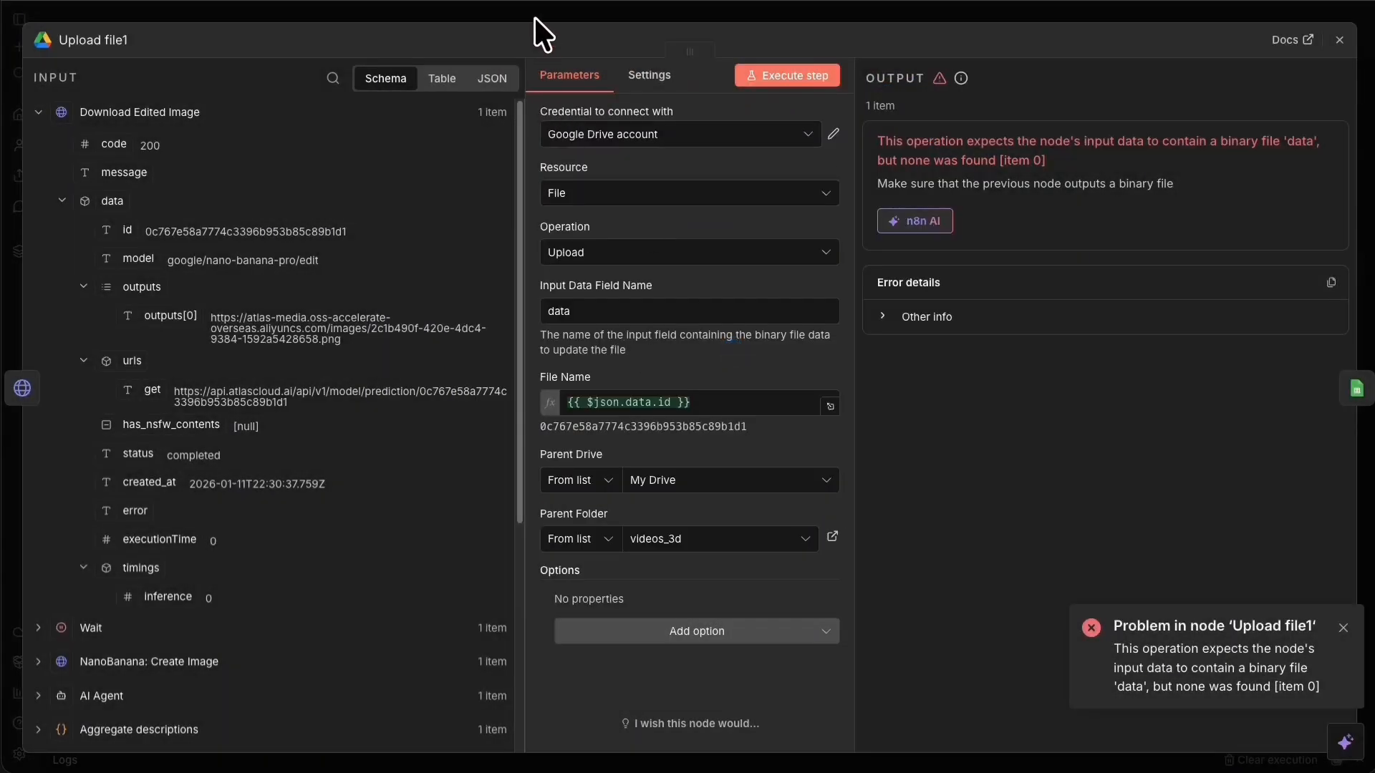
{"action": "left_click", "coordinate": [534, 15]}
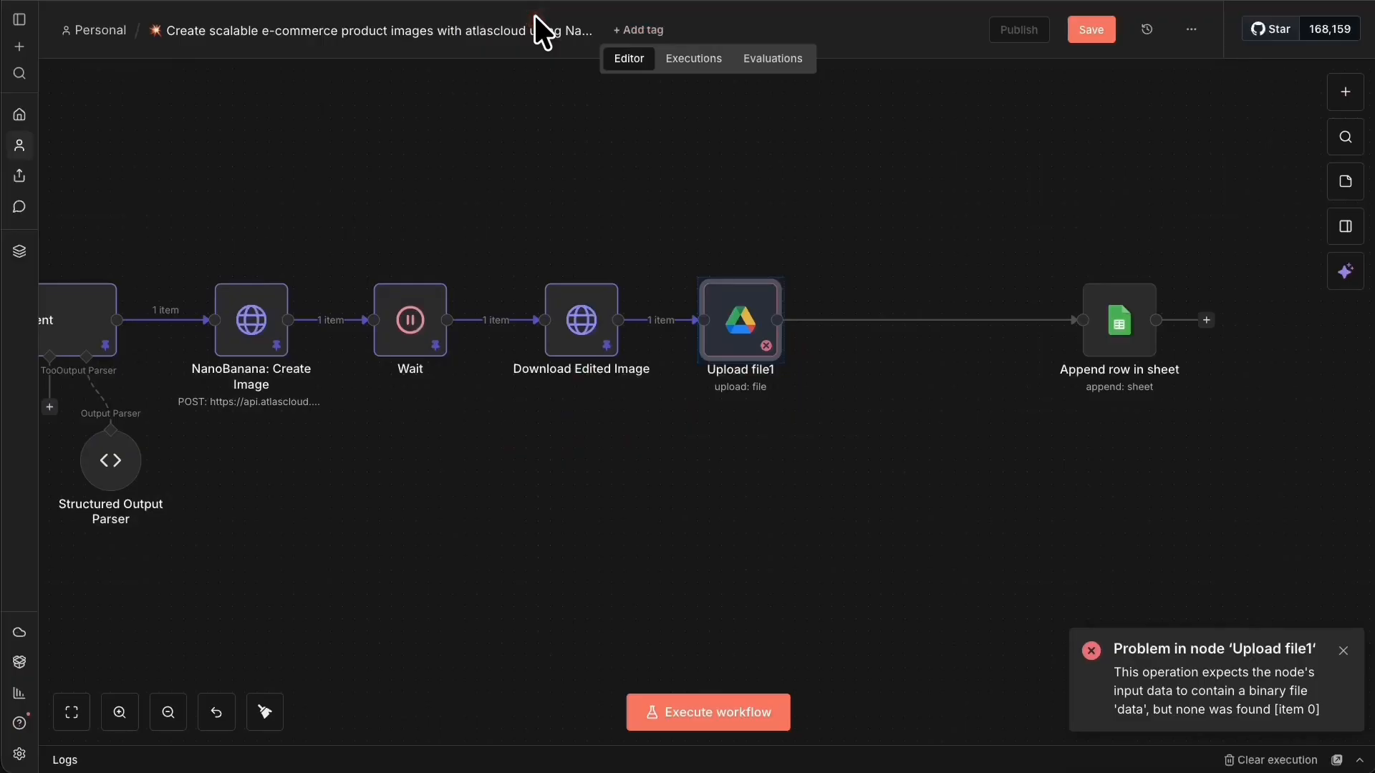
Add an HTTP Request node before Upload file1, found by searching 'http'.
{"action": "left_click_drag", "start_coordinate": [724, 333], "coordinate": [871, 335]}
{"action": "left_click", "coordinate": [719, 321]}
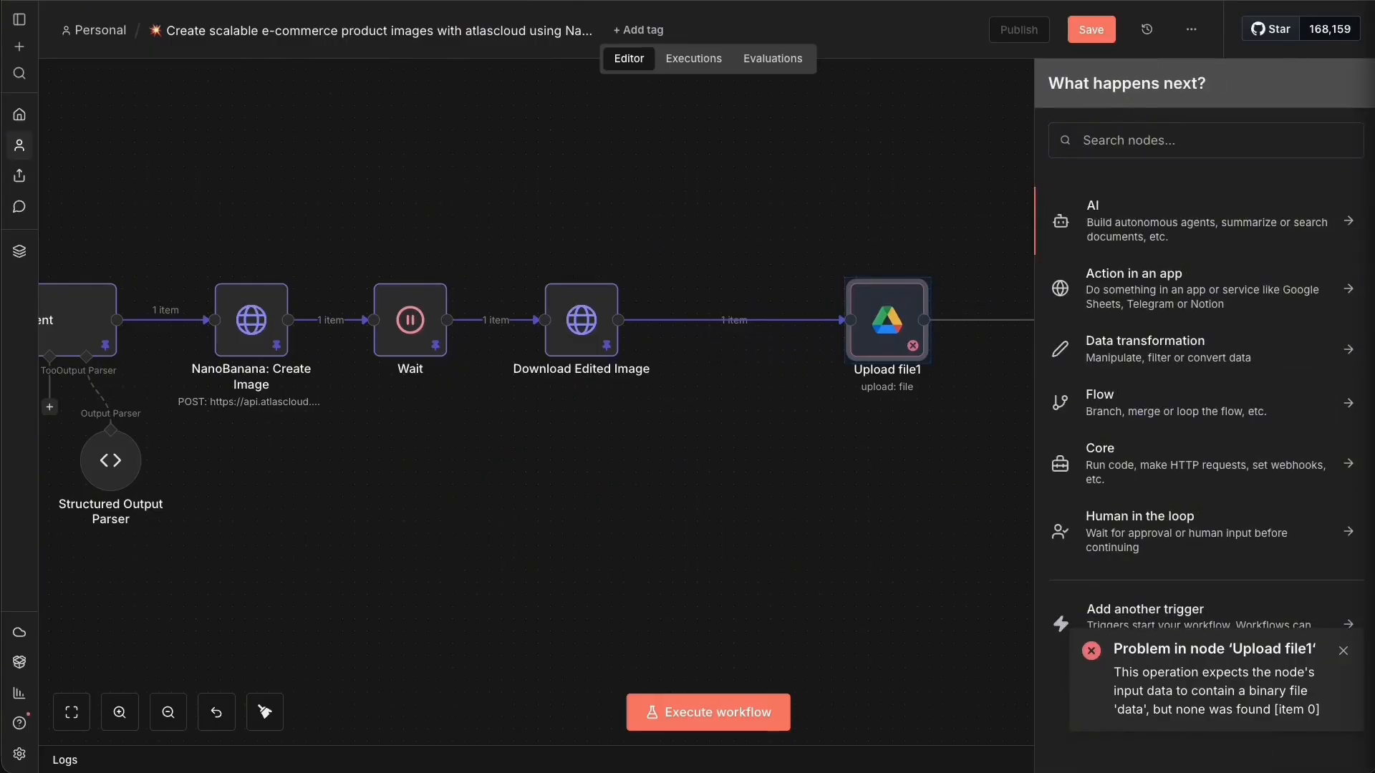
{"action": "left_click", "coordinate": [1104, 137]}
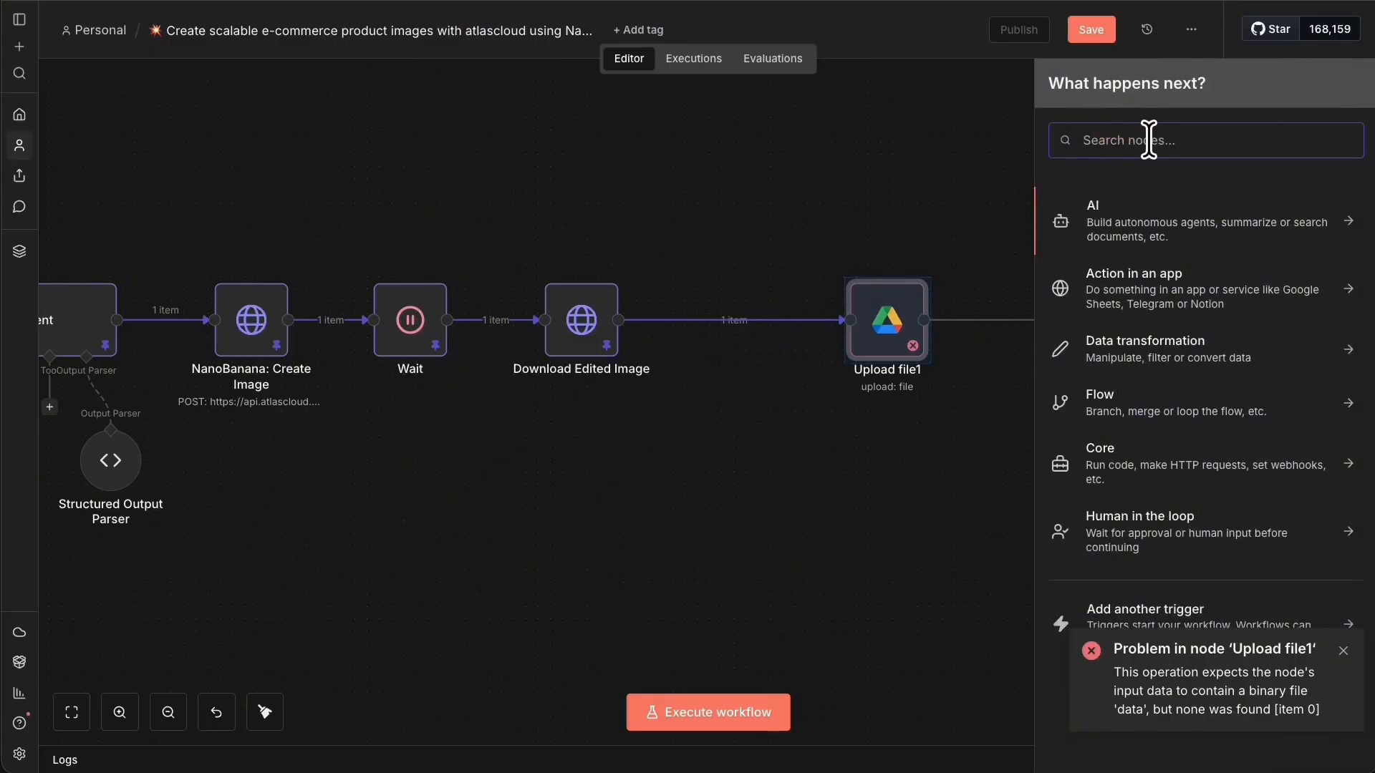
{"action": "type", "text": "Download Final PNG (binary)"}
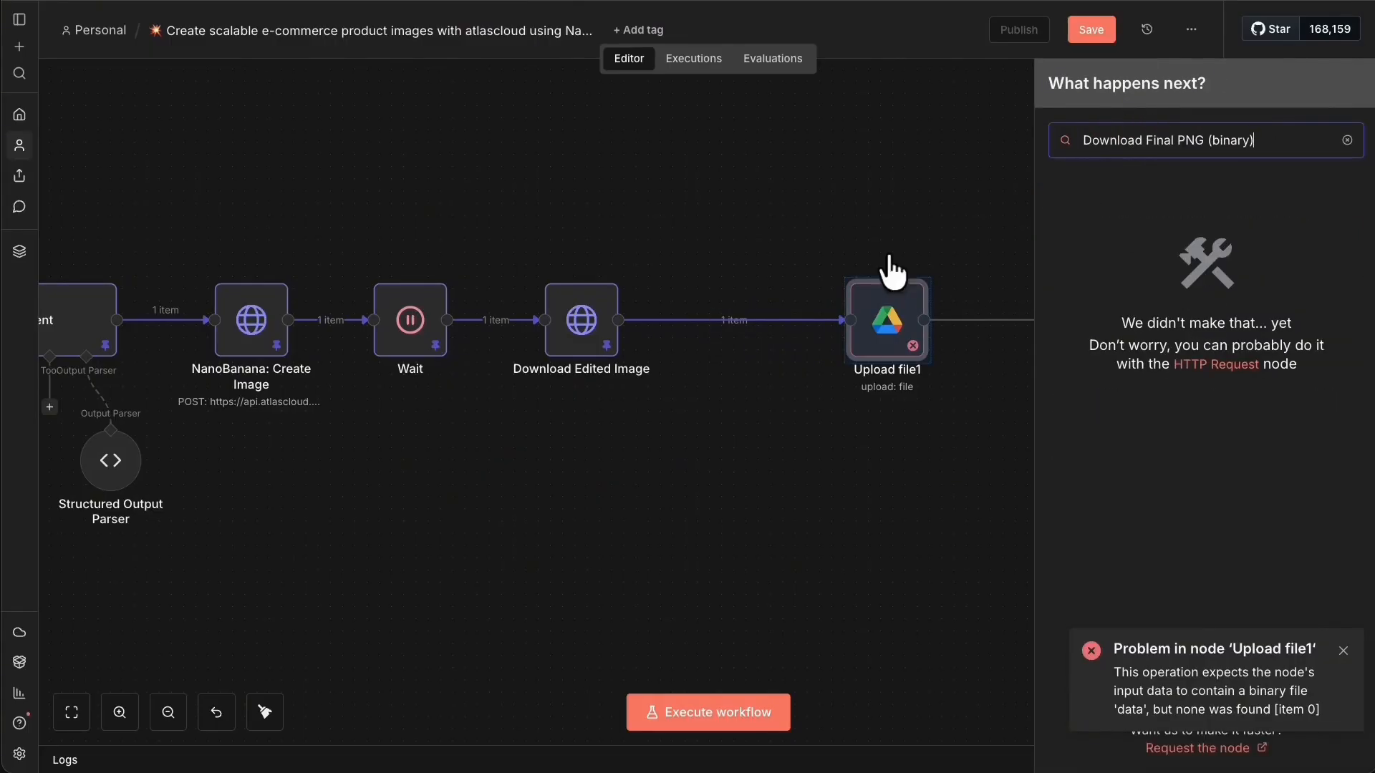
{"action": "triple_click", "coordinate": [1192, 140]}
{"action": "key", "text": "ctrl+c"}
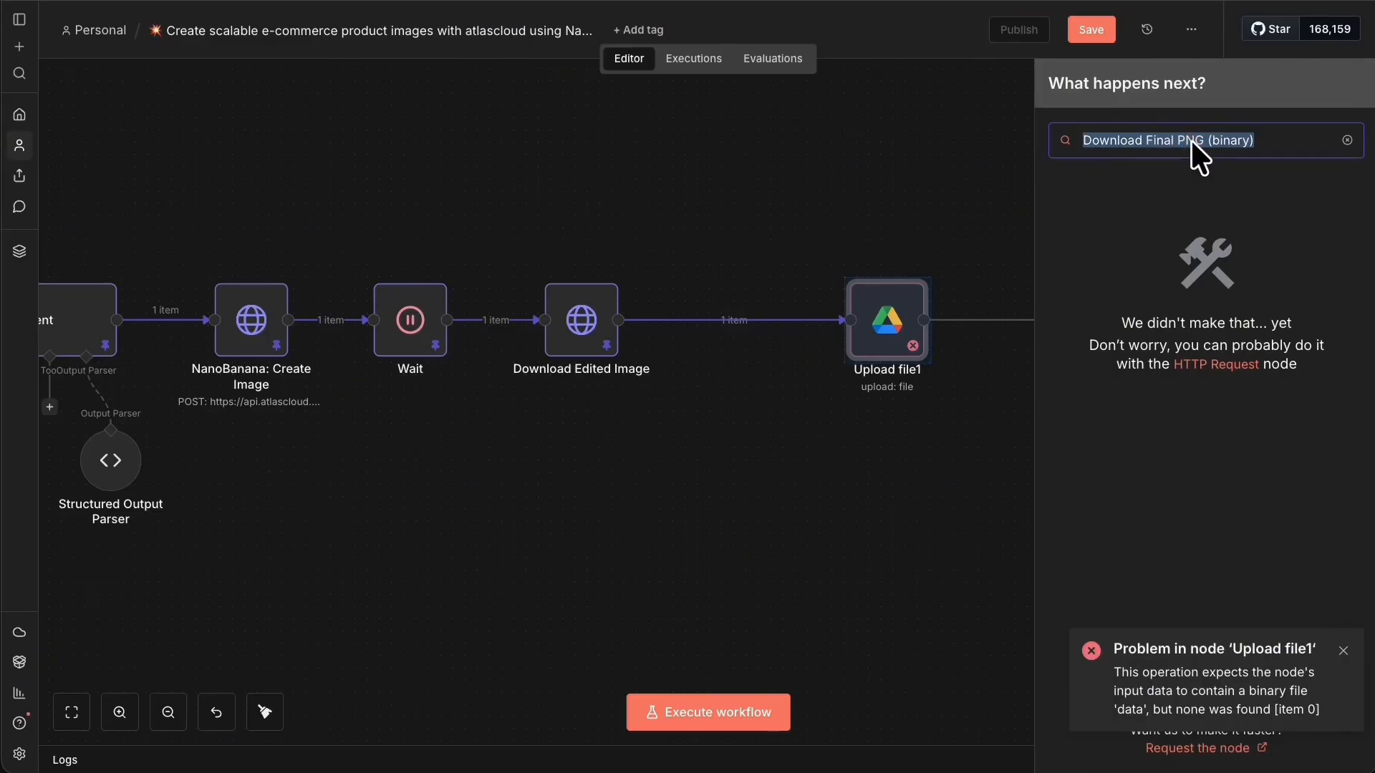
{"action": "key", "text": "BackSpace"}
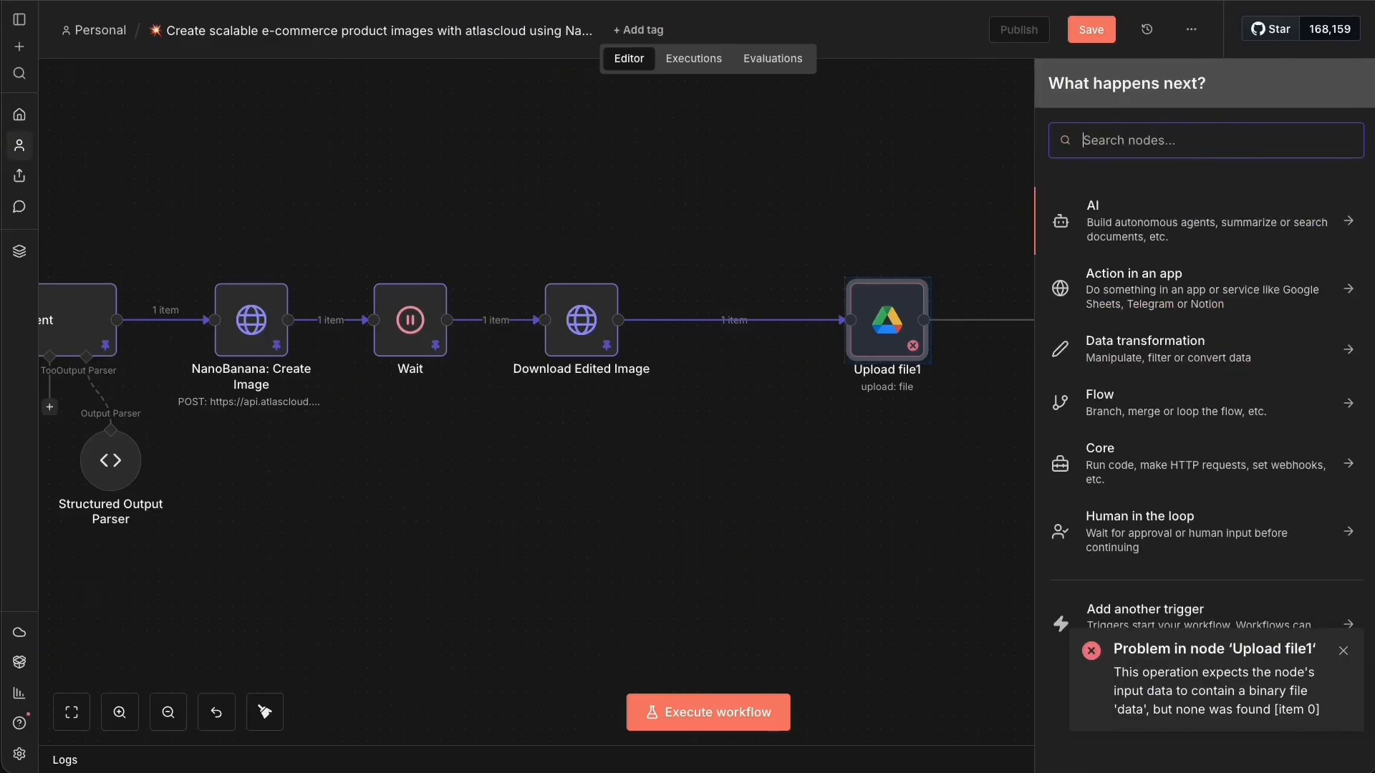
{"action": "key", "text": "super+Tab"}
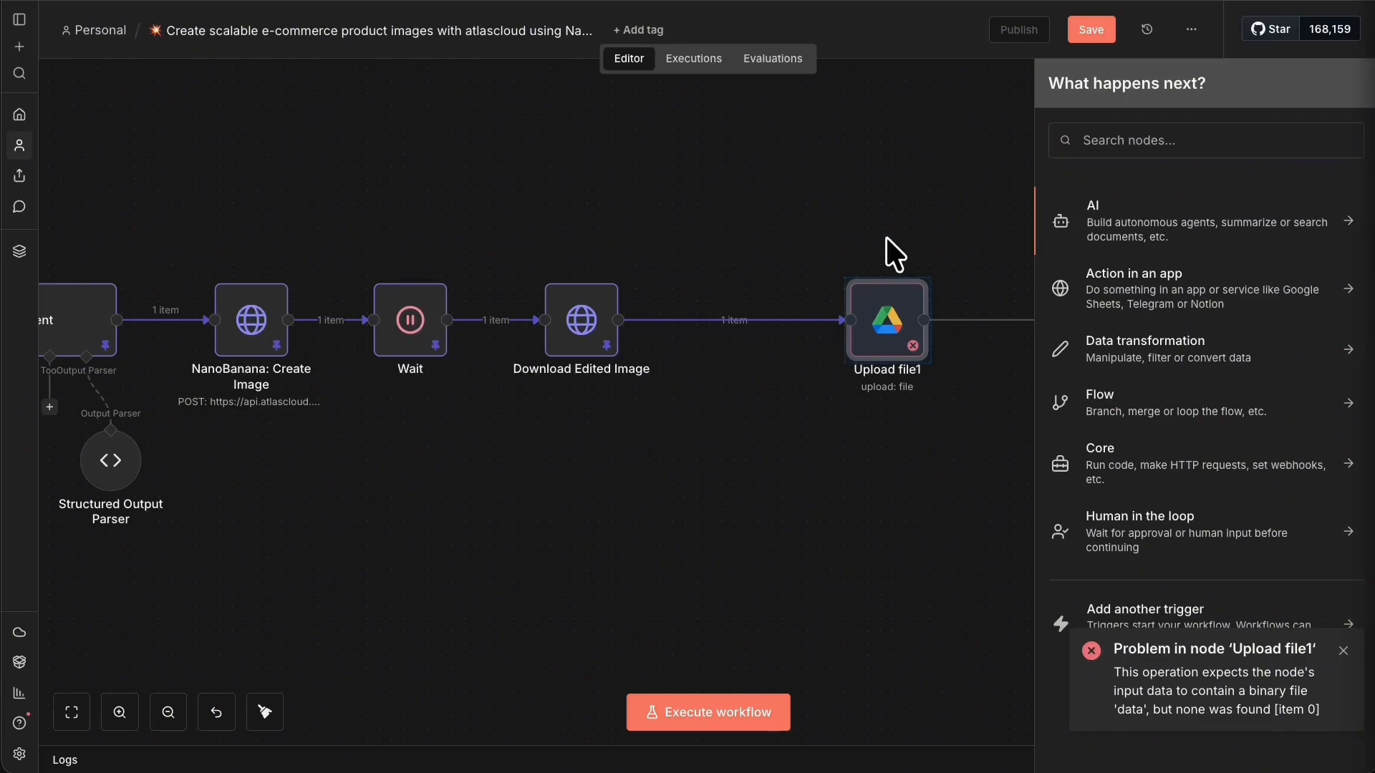
{"action": "left_click", "coordinate": [1110, 131]}
{"action": "type", "text": "http"}
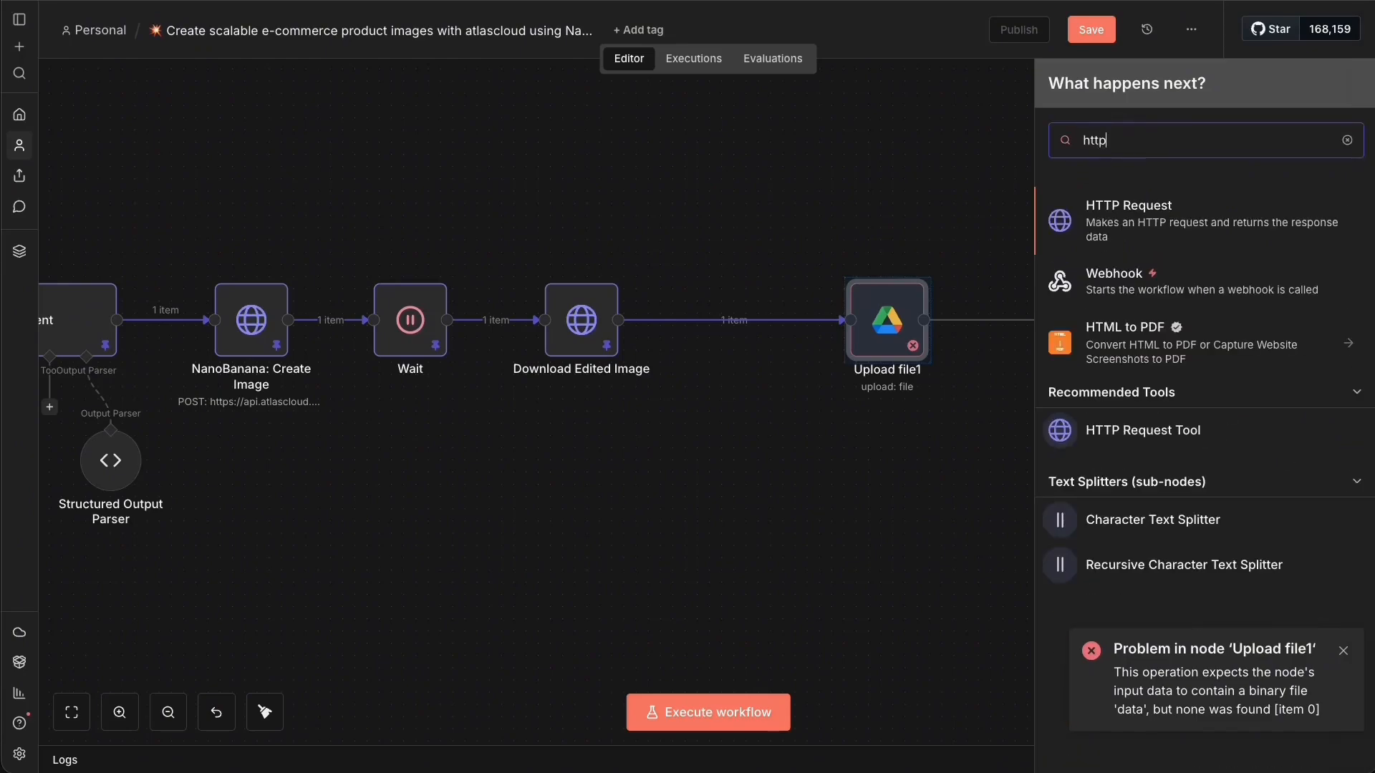
{"action": "left_click", "coordinate": [1171, 220]}
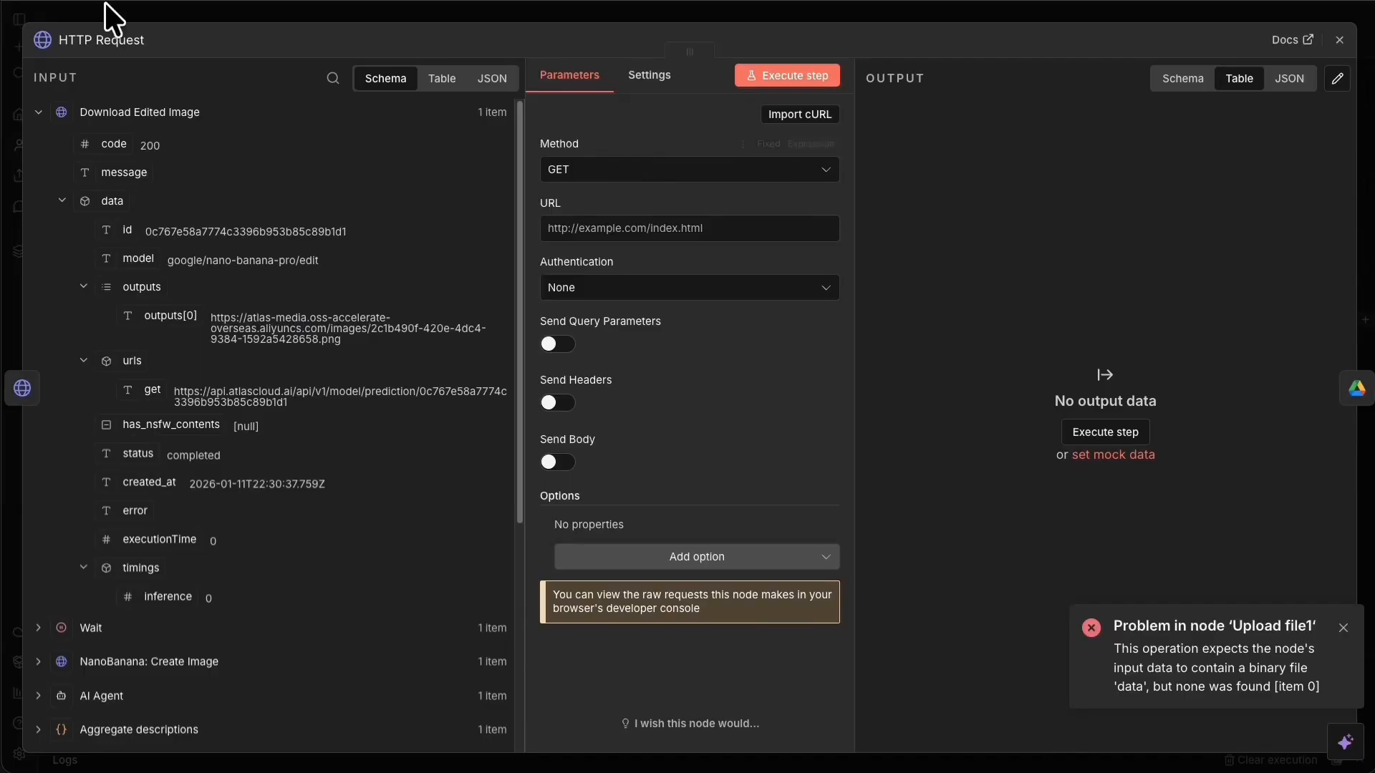
Name the node Download Final PNG (binary) and use outputs[0] as its URL.
{"action": "left_click", "coordinate": [98, 36]}
{"action": "key", "text": "ctrl+v"}
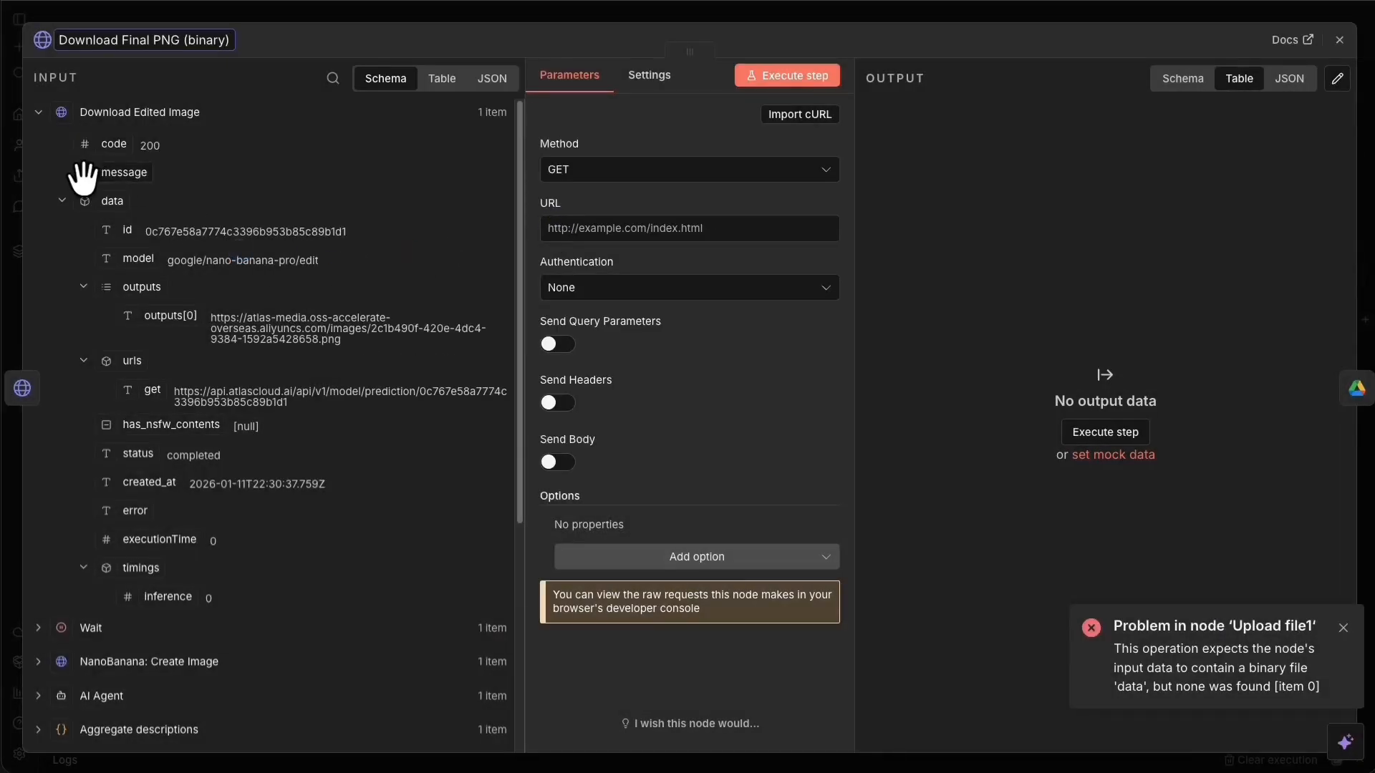
{"action": "left_click_drag", "start_coordinate": [172, 315], "coordinate": [620, 234]}
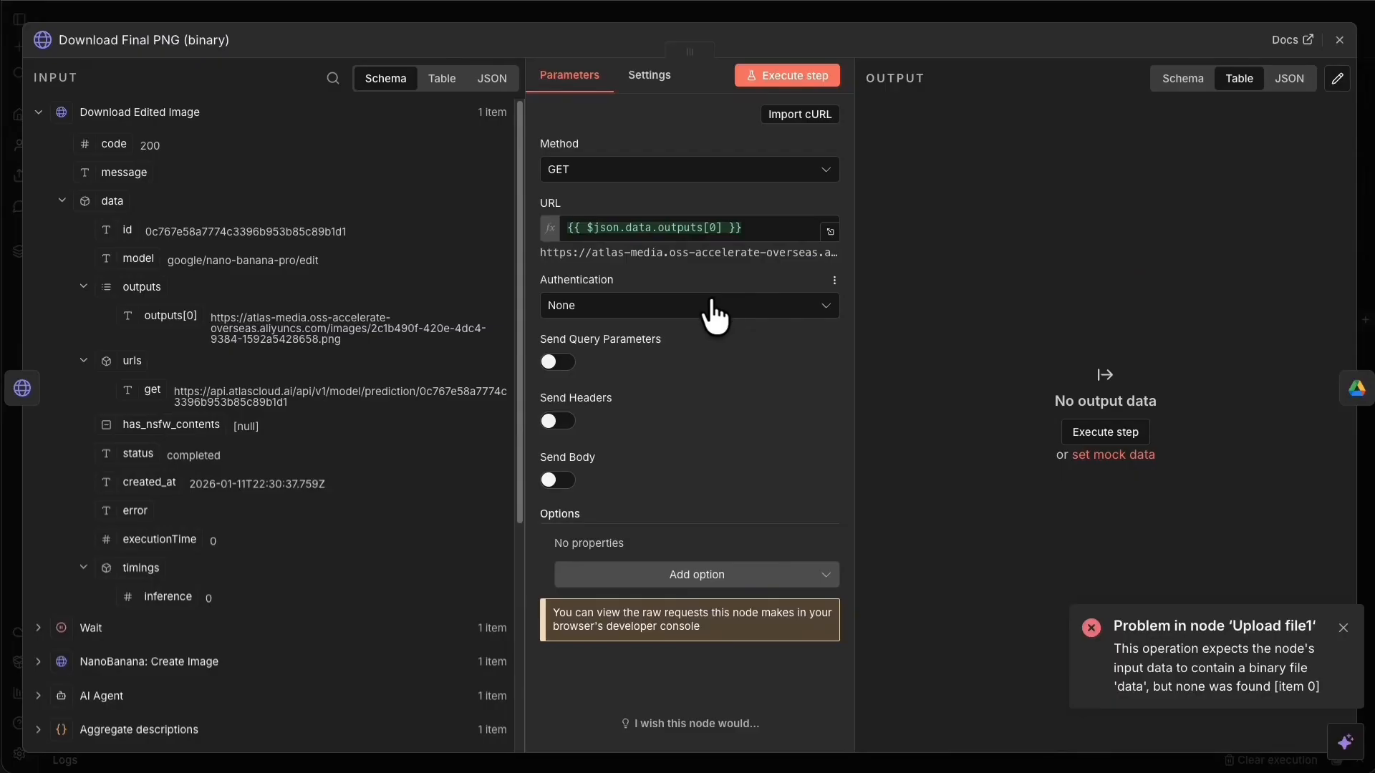
Add the Response option with format File and run the step, producing a 7.79 MB PNG.
{"action": "left_click", "coordinate": [598, 573]}
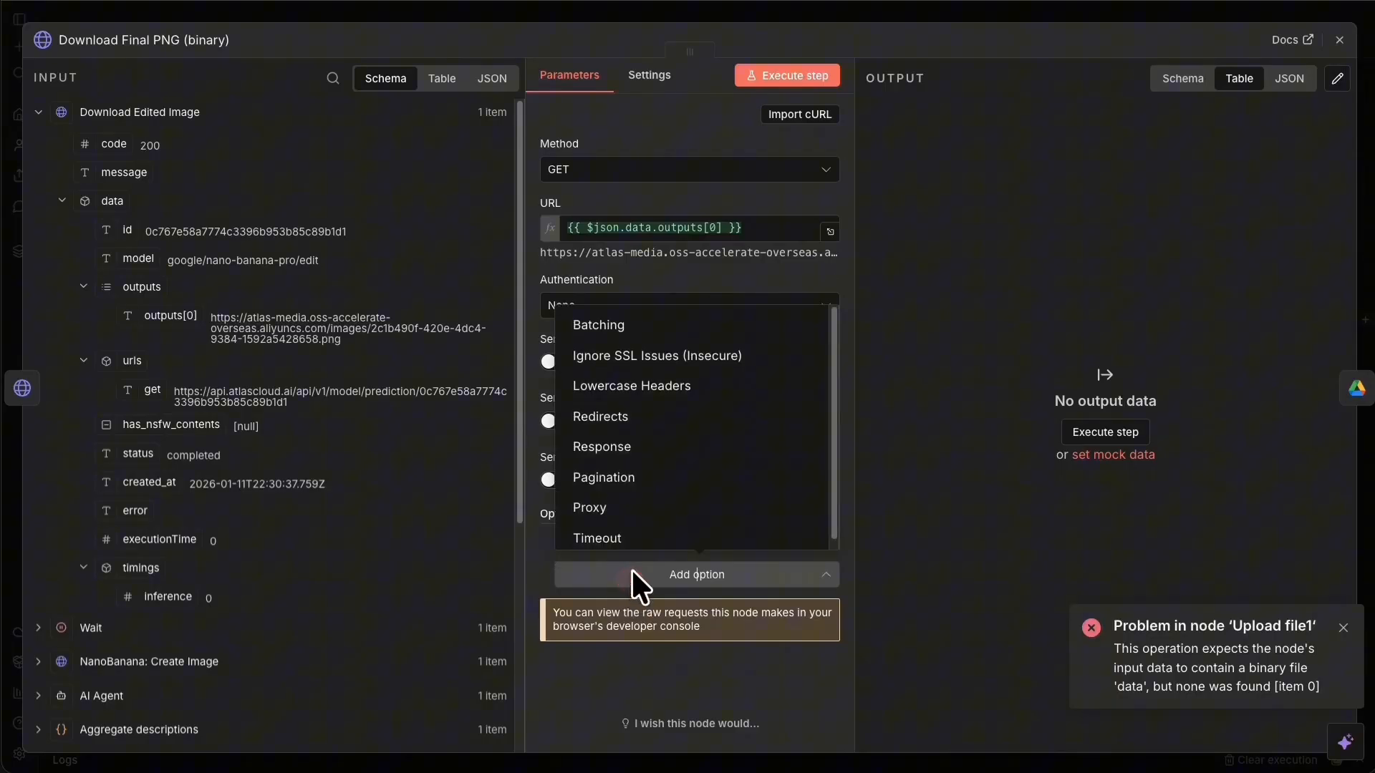
{"action": "left_click", "coordinate": [642, 445]}
{"action": "scroll", "coordinate": [768, 436], "scroll_direction": "down", "scroll_amount": 3}
{"action": "left_click", "coordinate": [741, 536]}
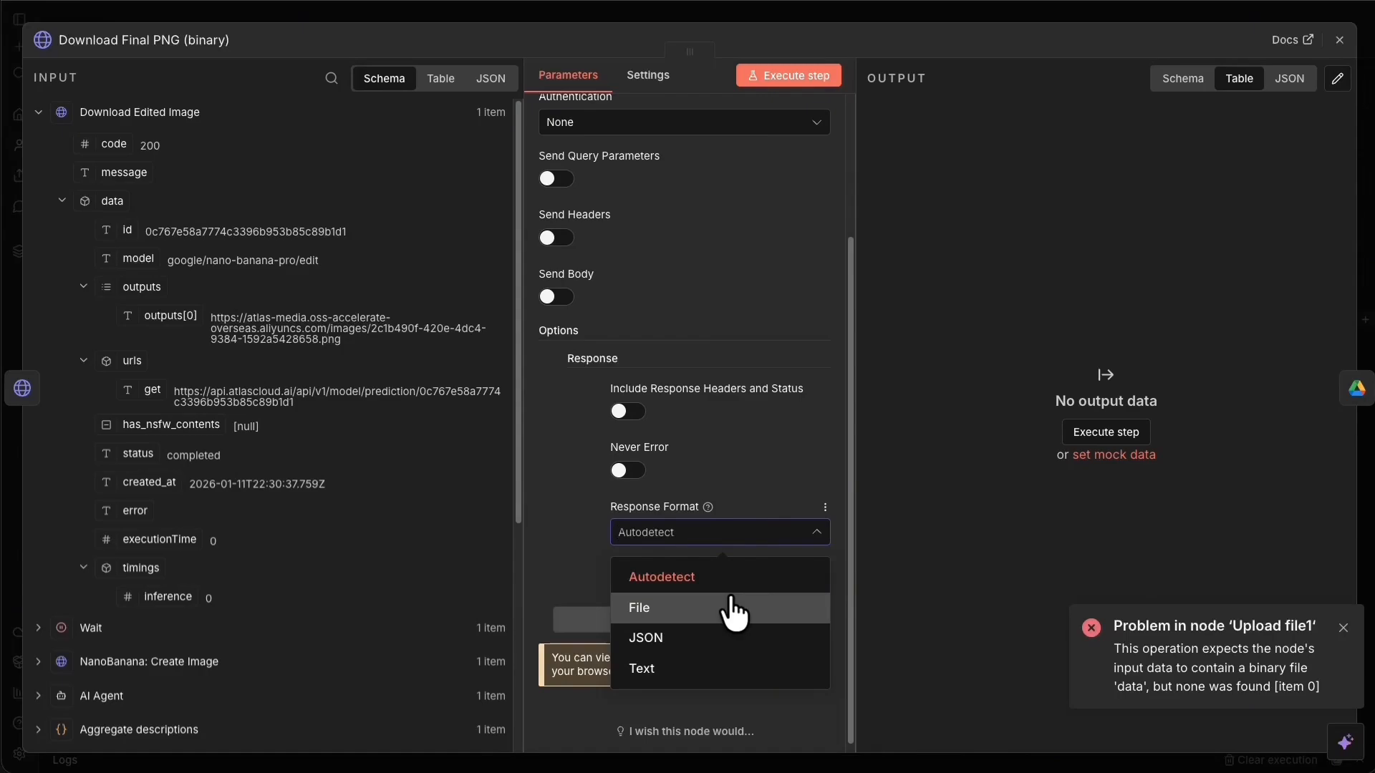
{"action": "left_click", "coordinate": [729, 596]}
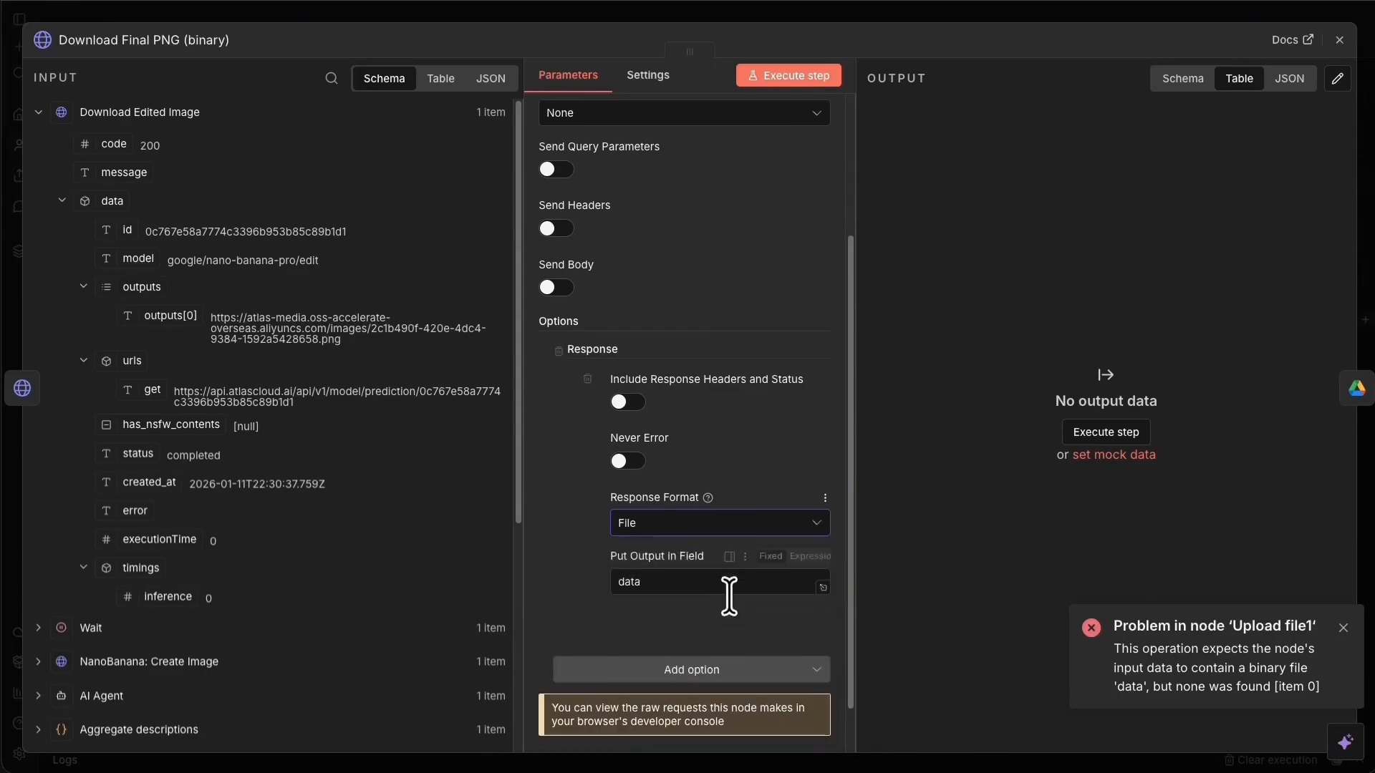
{"action": "scroll", "coordinate": [731, 595], "scroll_direction": "down", "scroll_amount": 1}
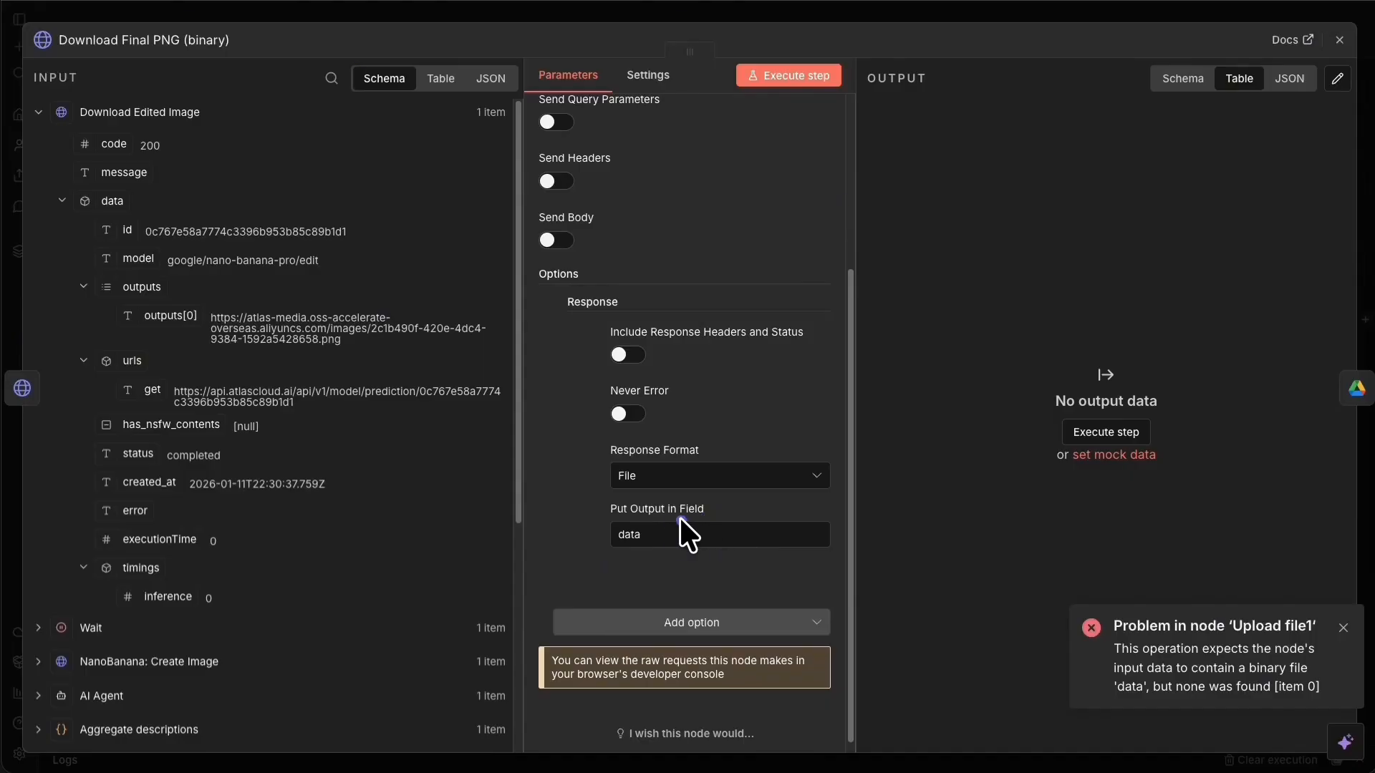
{"action": "left_click", "coordinate": [666, 476]}
{"action": "left_click", "coordinate": [543, 526]}
{"action": "left_click", "coordinate": [631, 533]}
{"action": "left_click", "coordinate": [771, 81]}
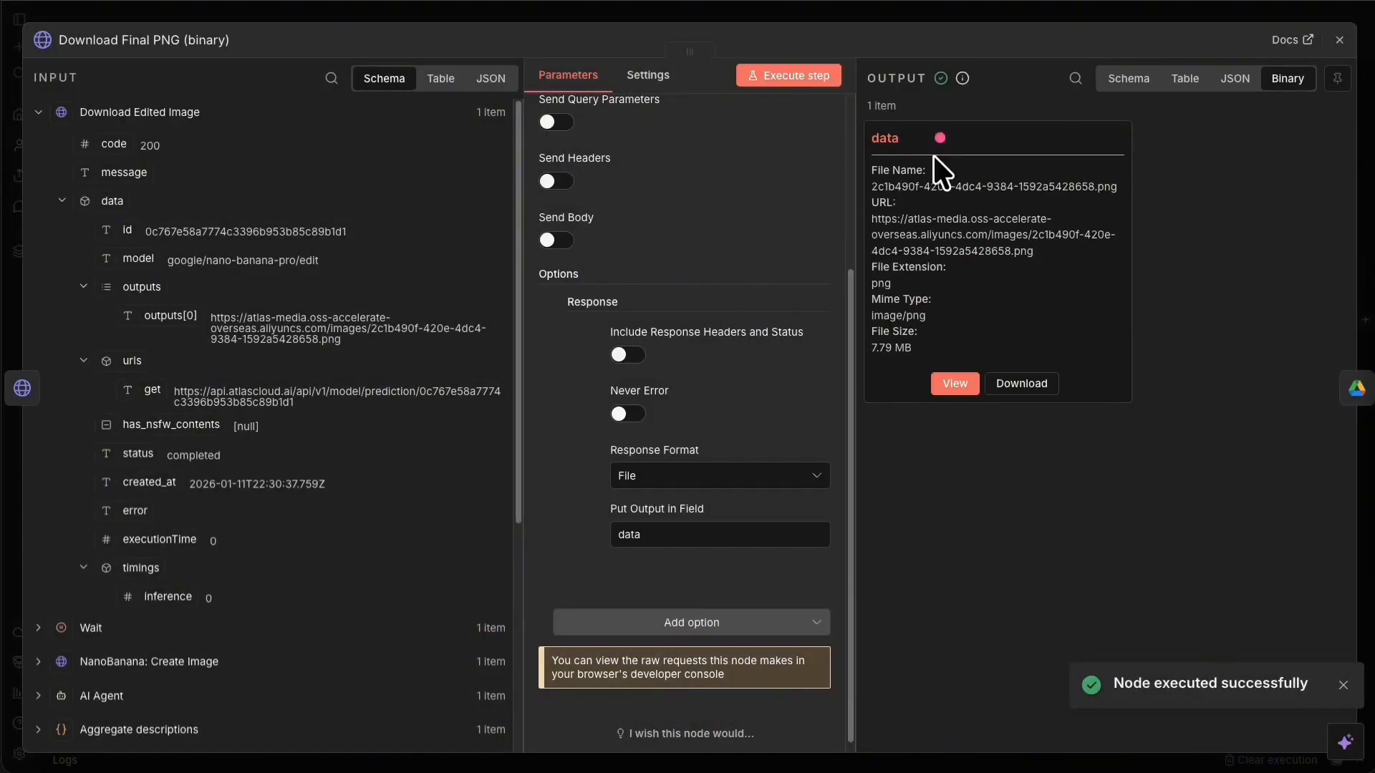
{"action": "left_click", "coordinate": [879, 15]}
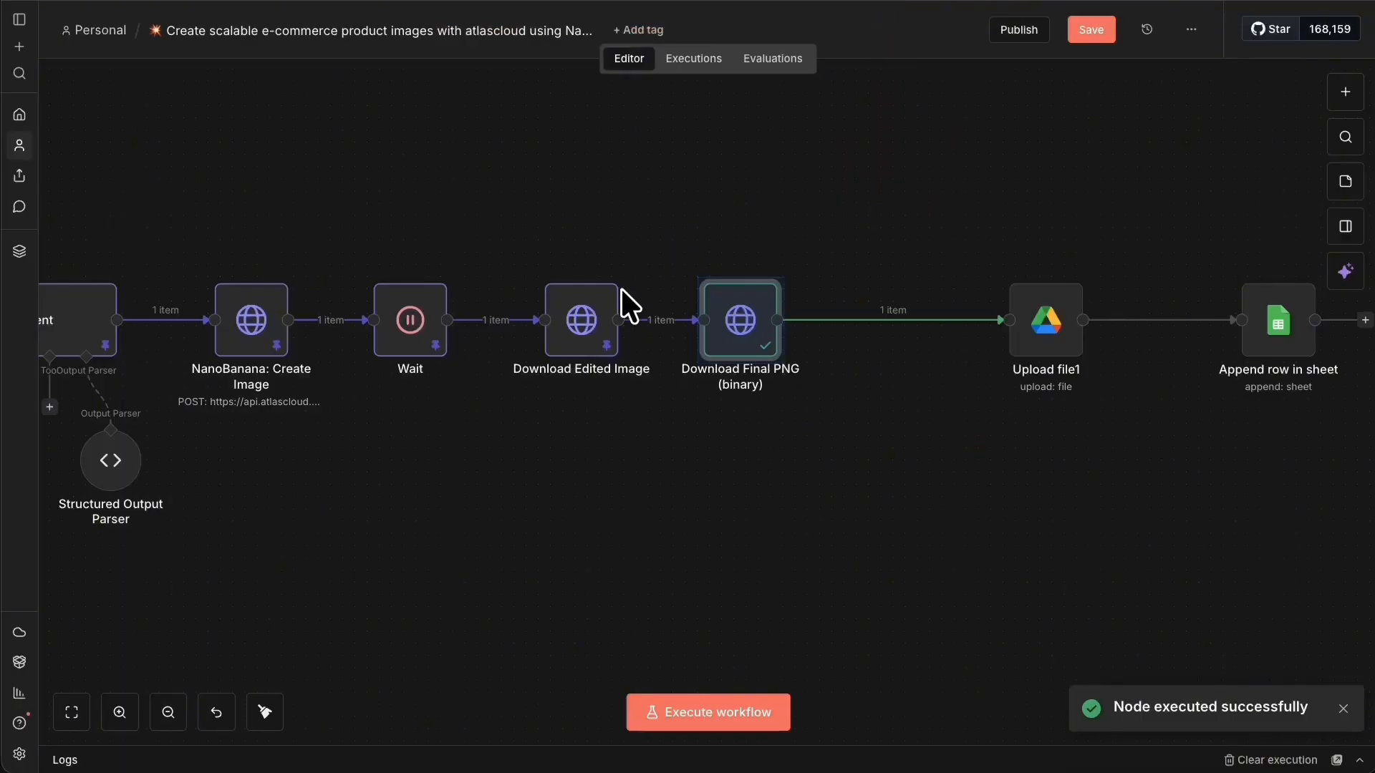
Run the Upload file1 node to test uploading the PNG to videos_3d.
{"action": "left_click_drag", "start_coordinate": [988, 326], "coordinate": [908, 324]}
{"action": "right_click", "coordinate": [904, 323]}
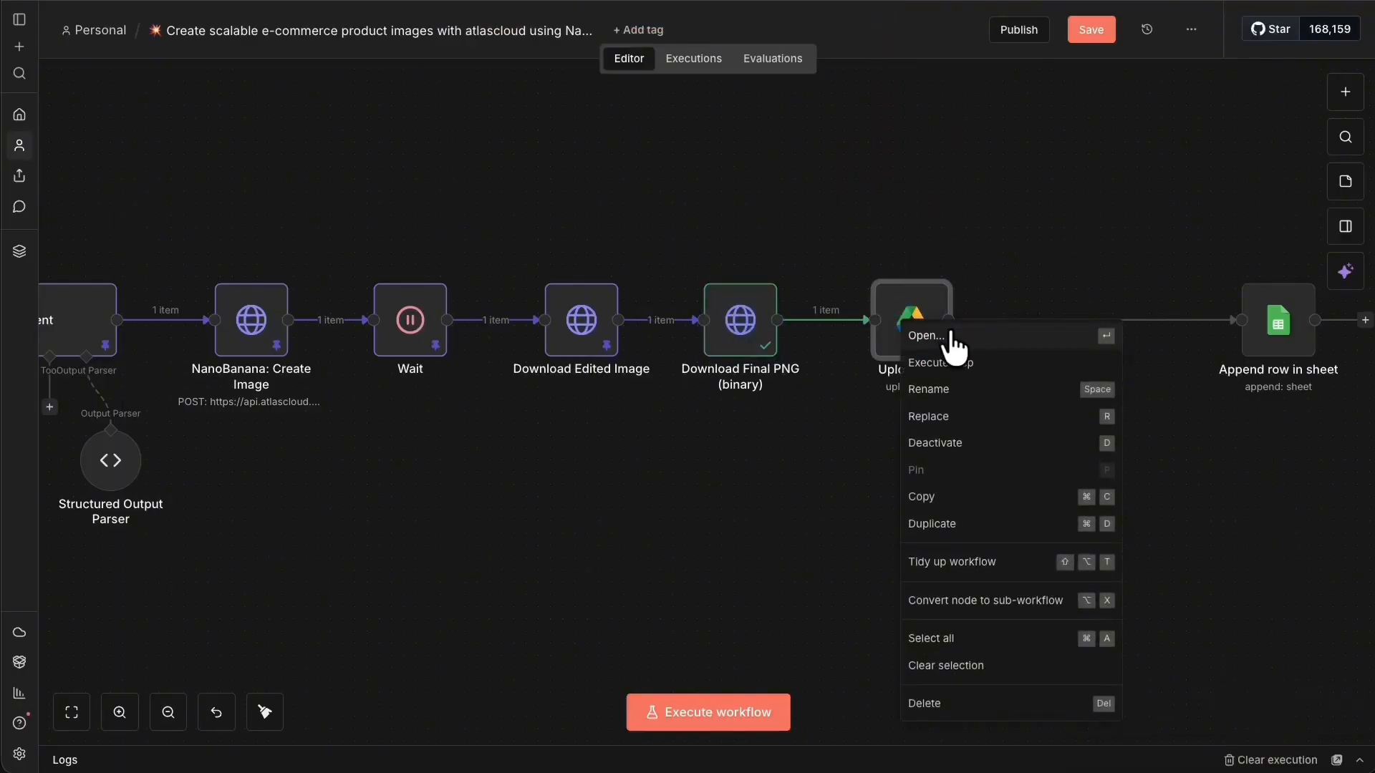
{"action": "left_click", "coordinate": [950, 335]}
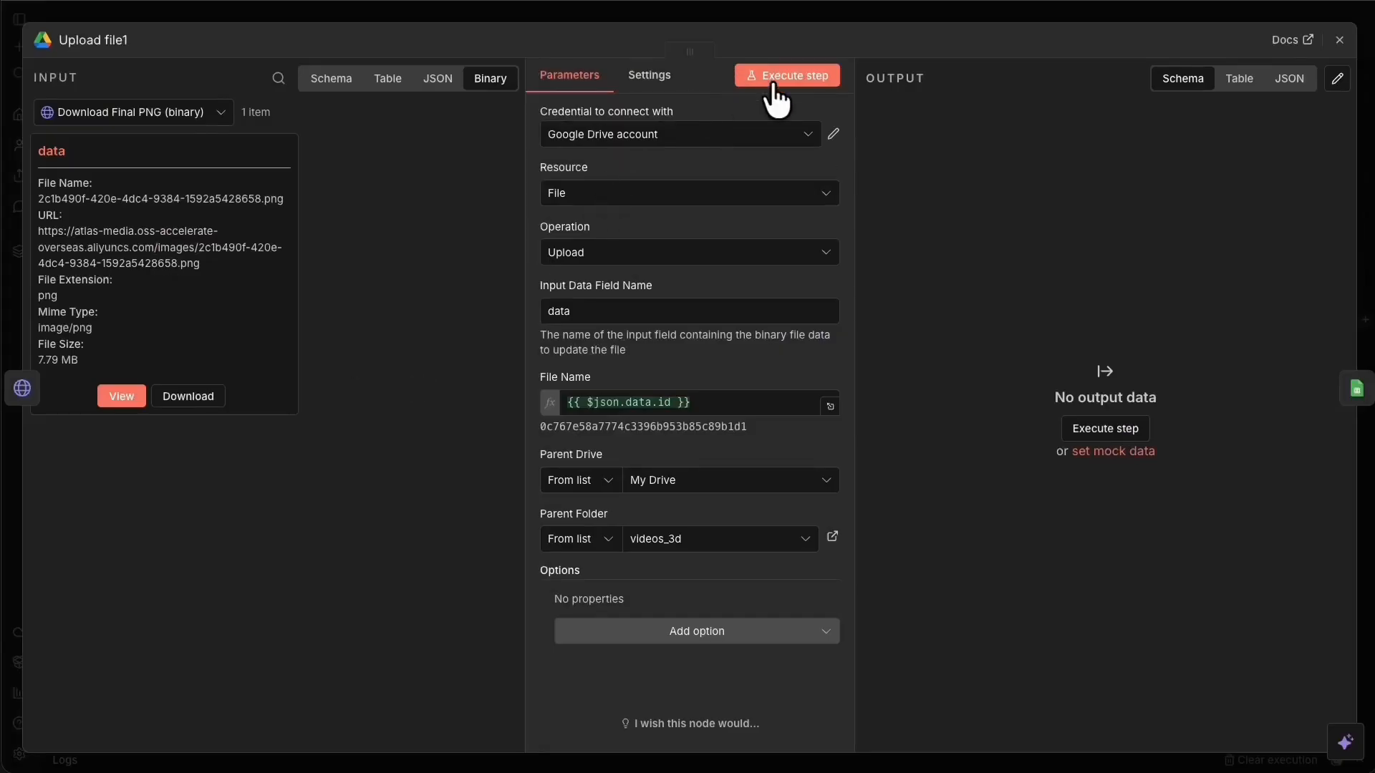
{"action": "left_click", "coordinate": [791, 76]}
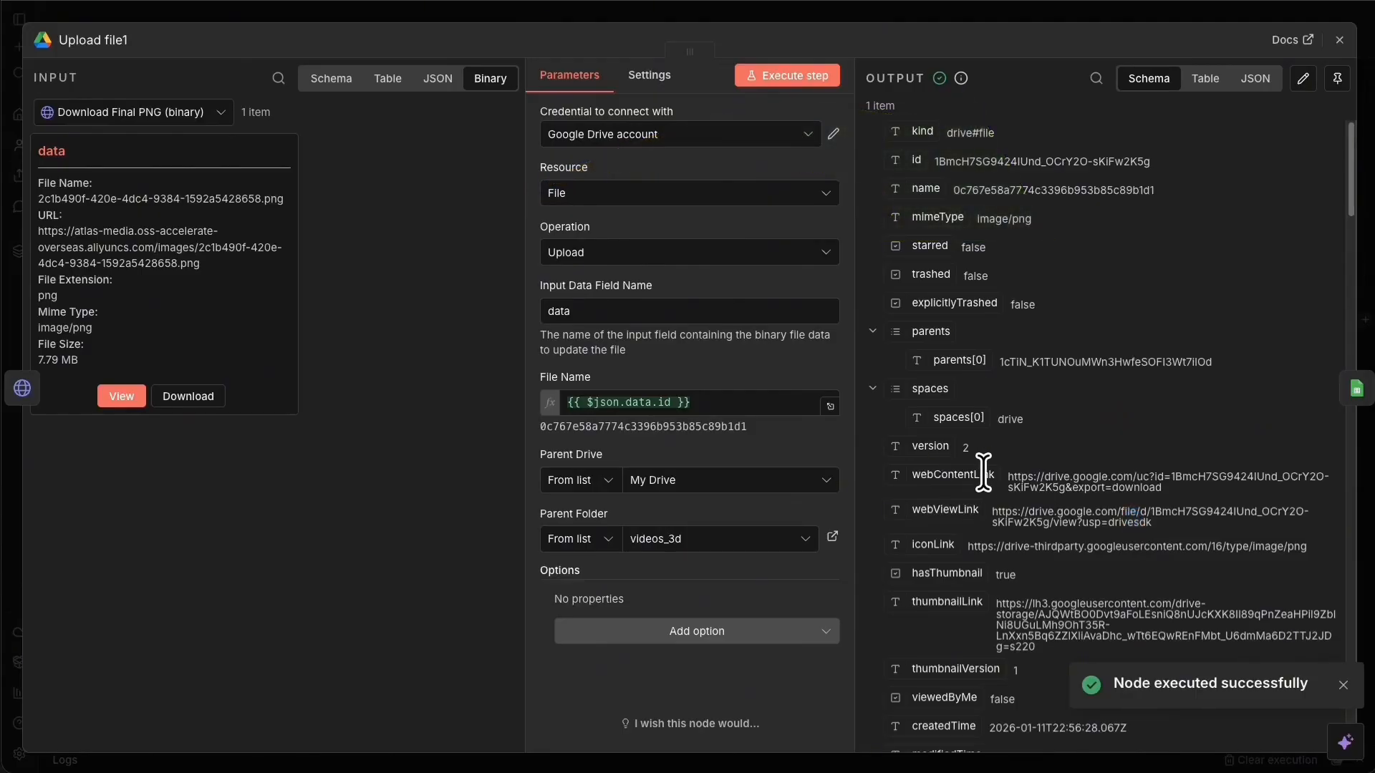
Copy the uploaded file's webContentLink and open it in the browser to check the image.
{"action": "left_click_drag", "start_coordinate": [1007, 477], "coordinate": [1166, 492]}
{"action": "right_click", "coordinate": [1110, 480]}
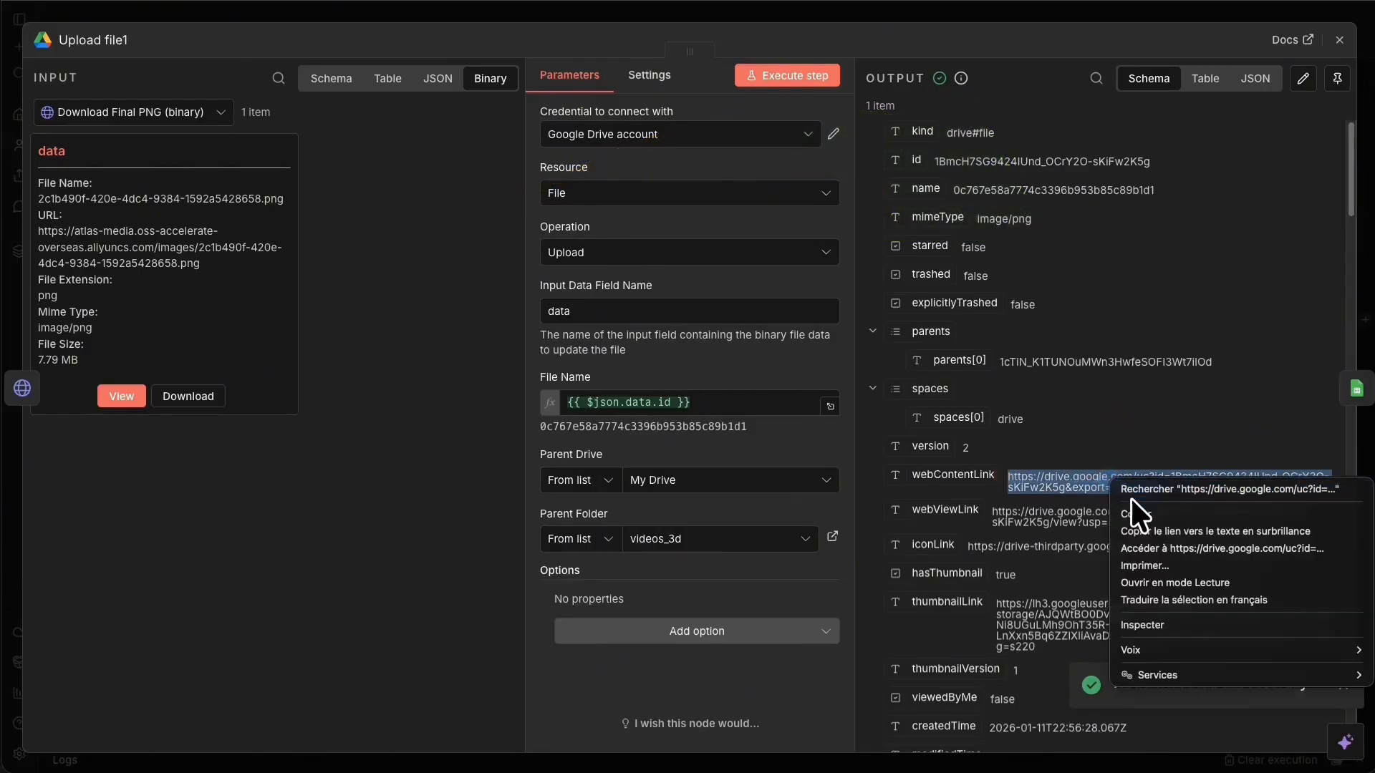
{"action": "left_click", "coordinate": [1226, 535]}
{"action": "right_click", "coordinate": [1116, 483]}
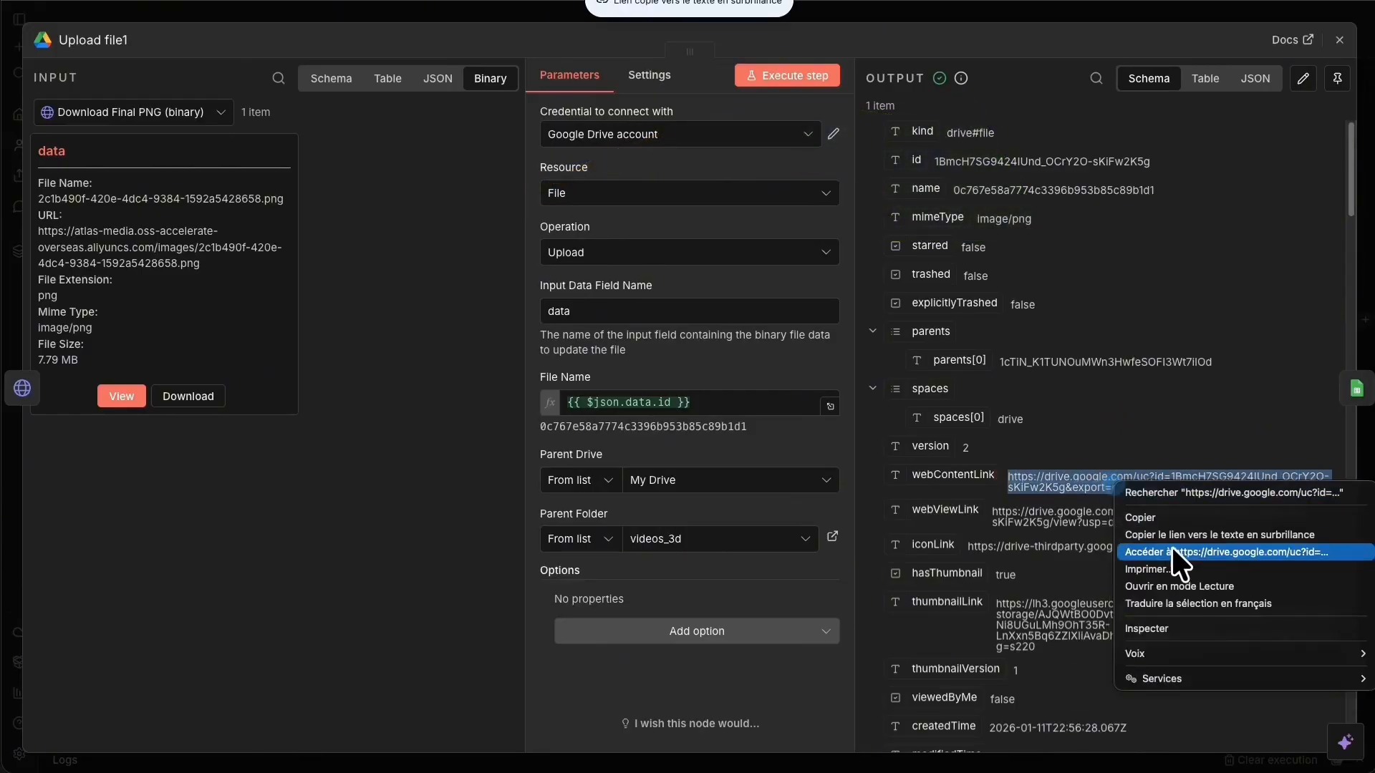
{"action": "left_click", "coordinate": [1176, 550]}
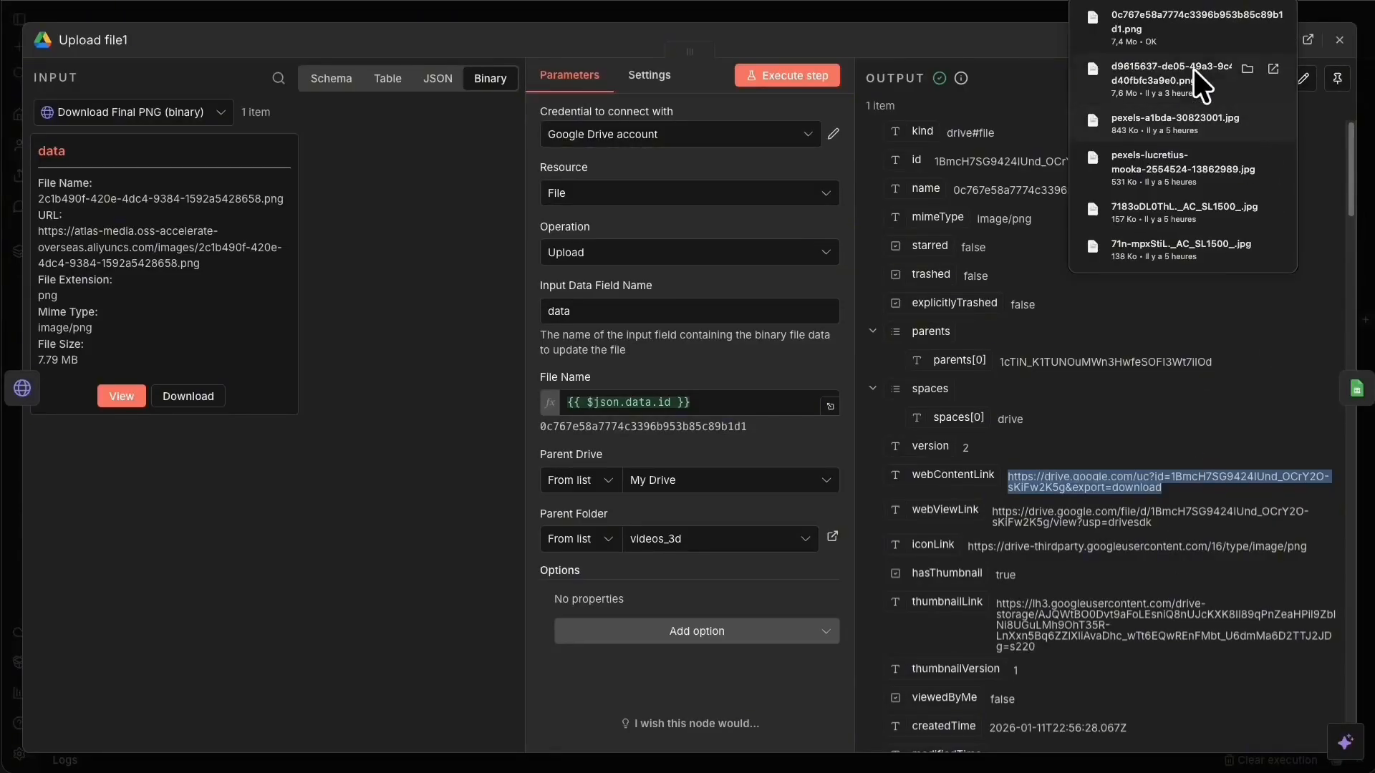
{"action": "left_click", "coordinate": [1175, 28]}
{"action": "left_click", "coordinate": [18, 1]}
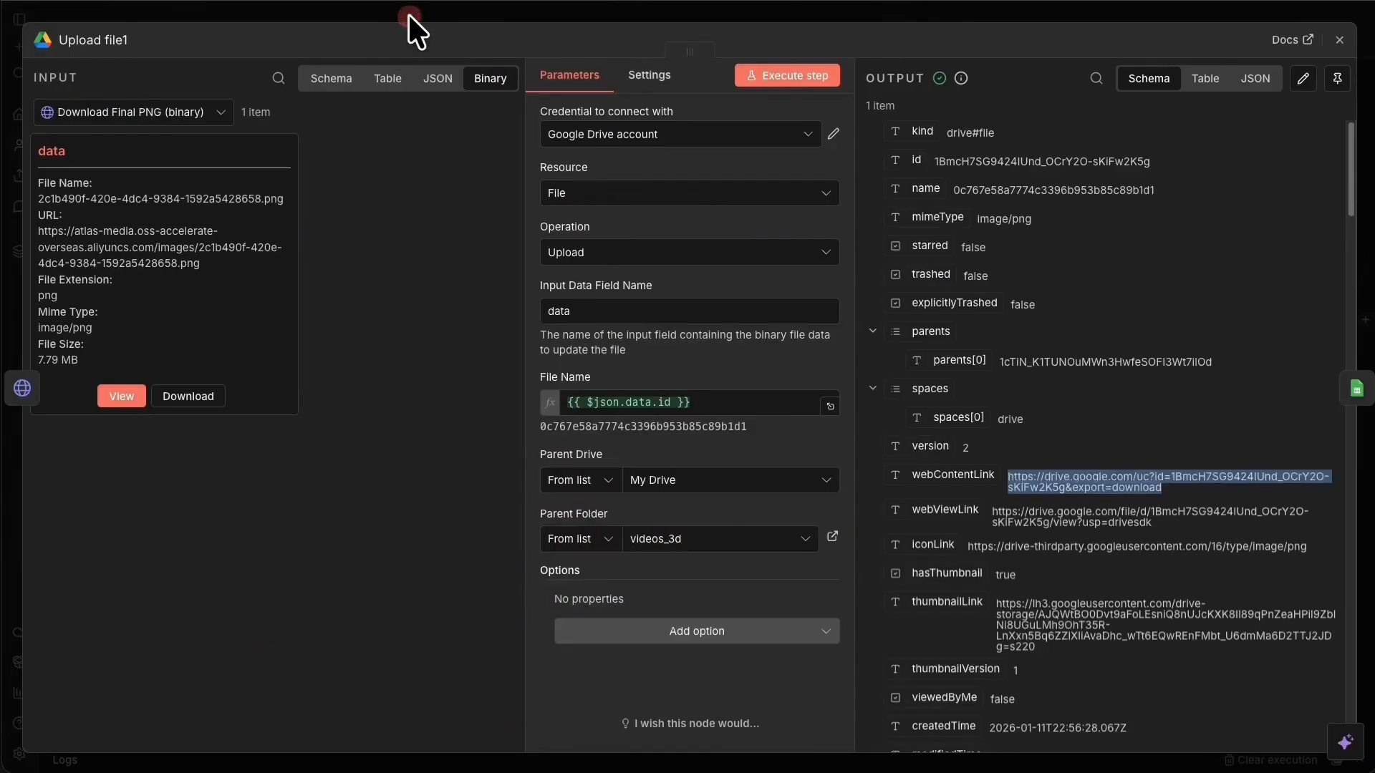
{"action": "left_click", "coordinate": [691, 14]}
Reposition the Append row in sheet node and briefly open its settings.
{"action": "left_click_drag", "start_coordinate": [1259, 336], "coordinate": [1088, 333]}
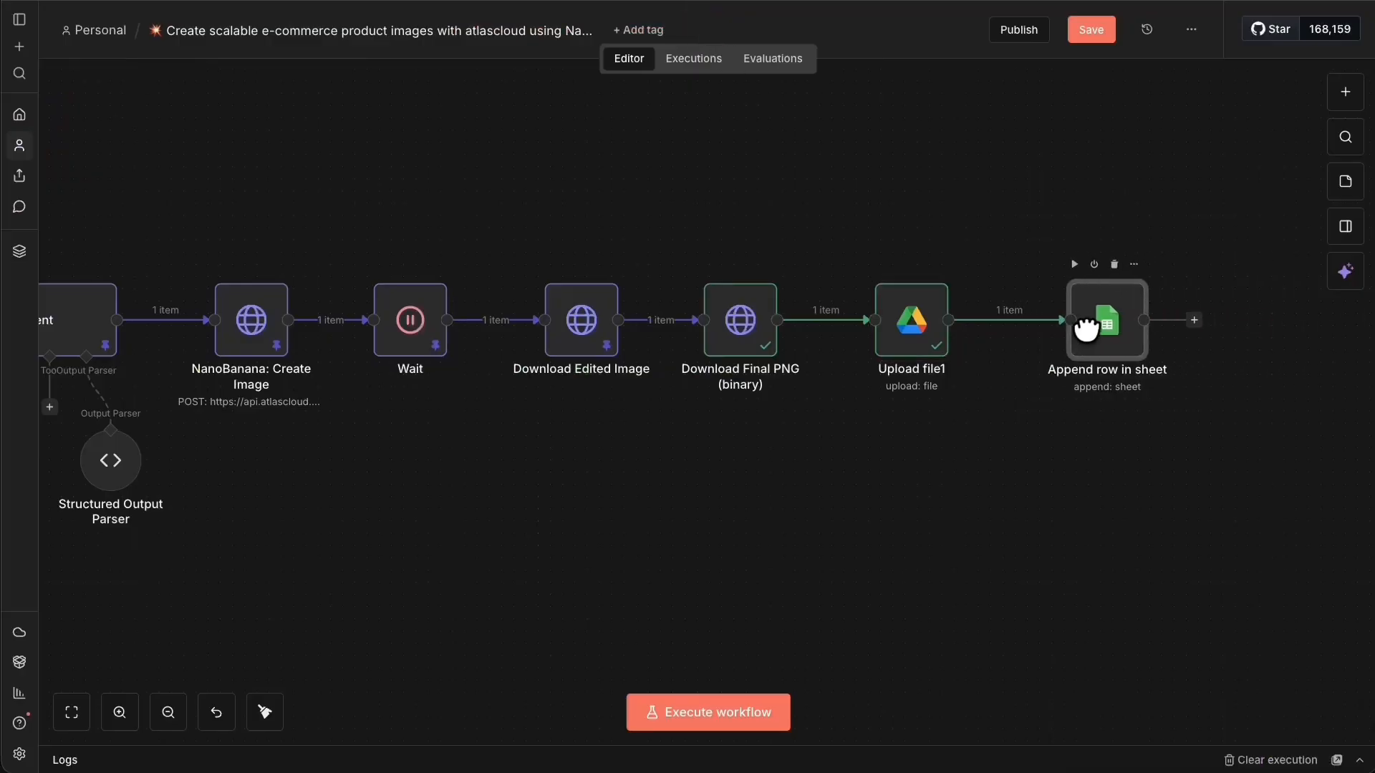
{"action": "right_click", "coordinate": [1105, 331]}
{"action": "left_click", "coordinate": [1132, 355]}
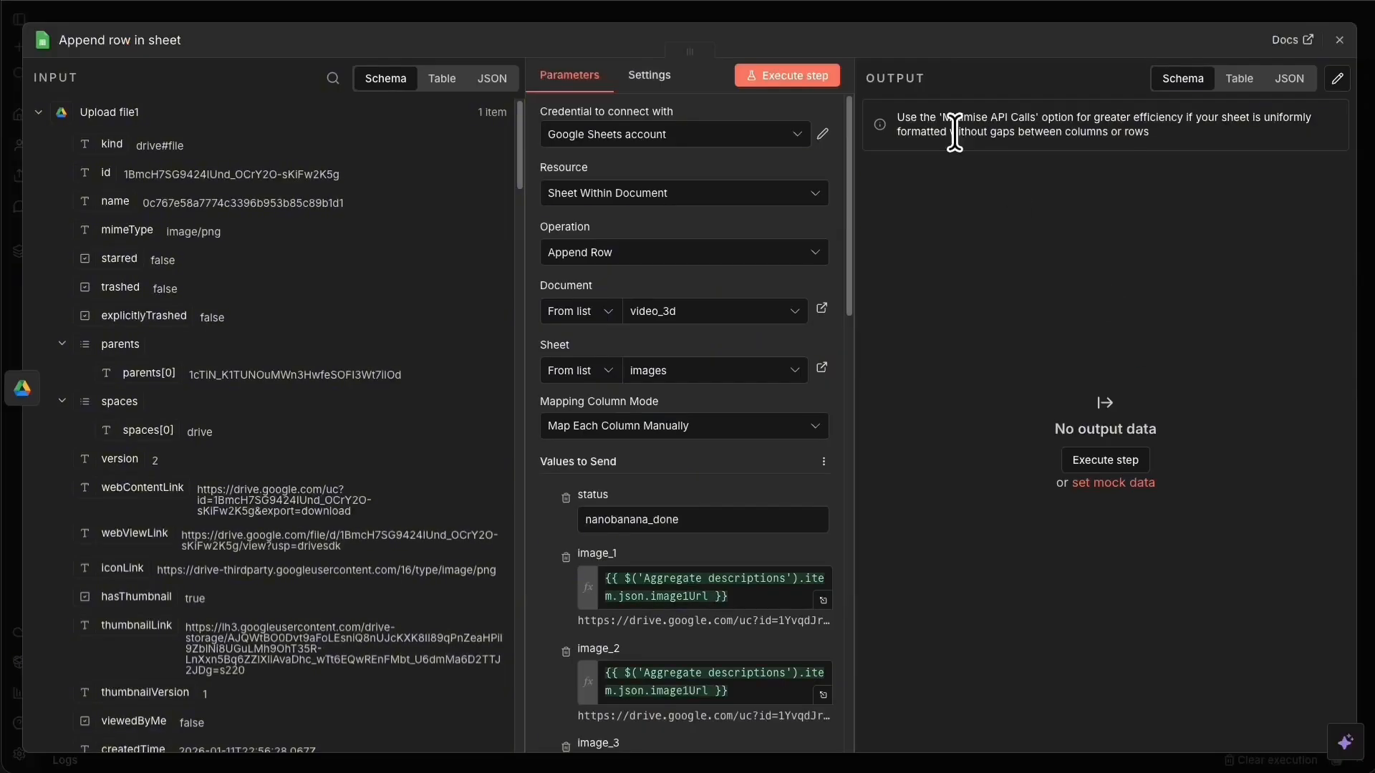
{"action": "left_click", "coordinate": [851, 6]}
Rename the Drive upload node to 'Upload file Nanobanana'.
{"action": "right_click", "coordinate": [895, 331]}
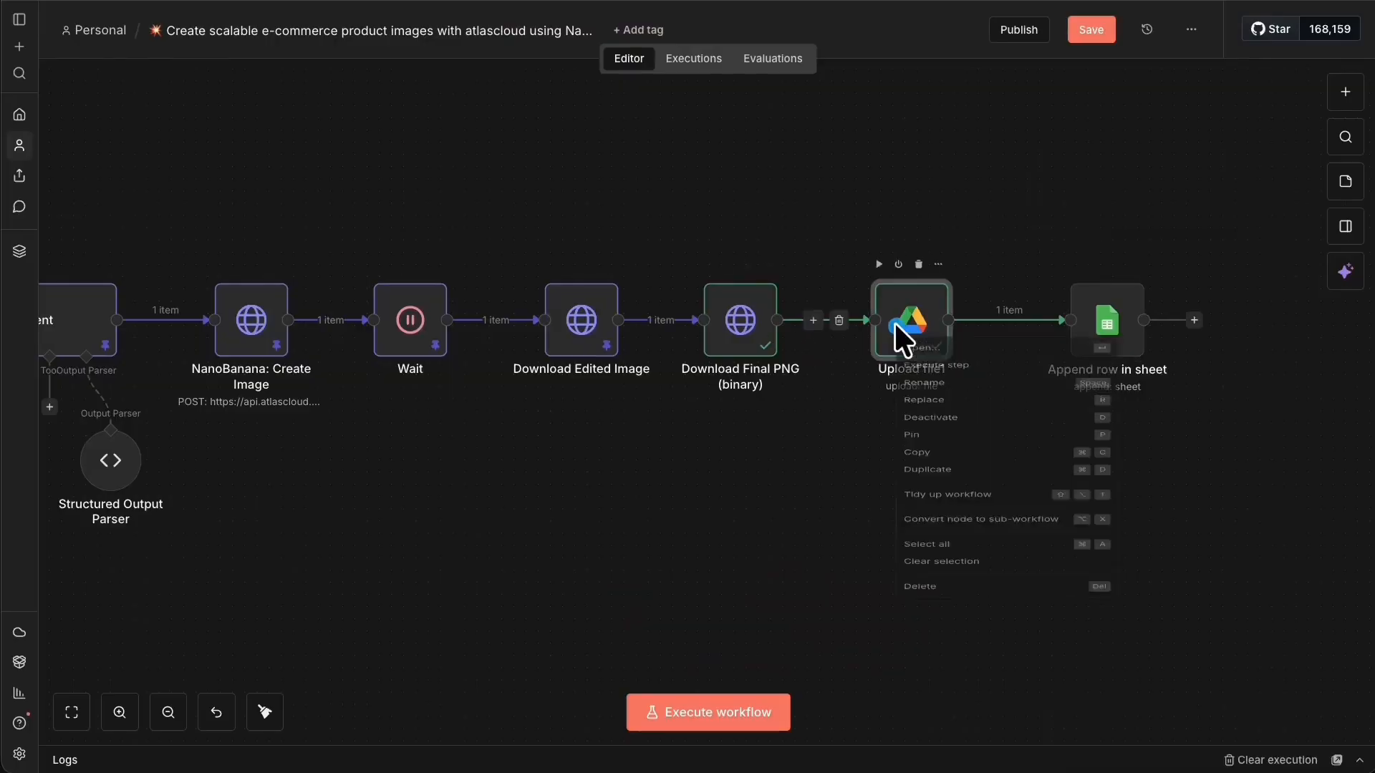
{"action": "left_click", "coordinate": [960, 354]}
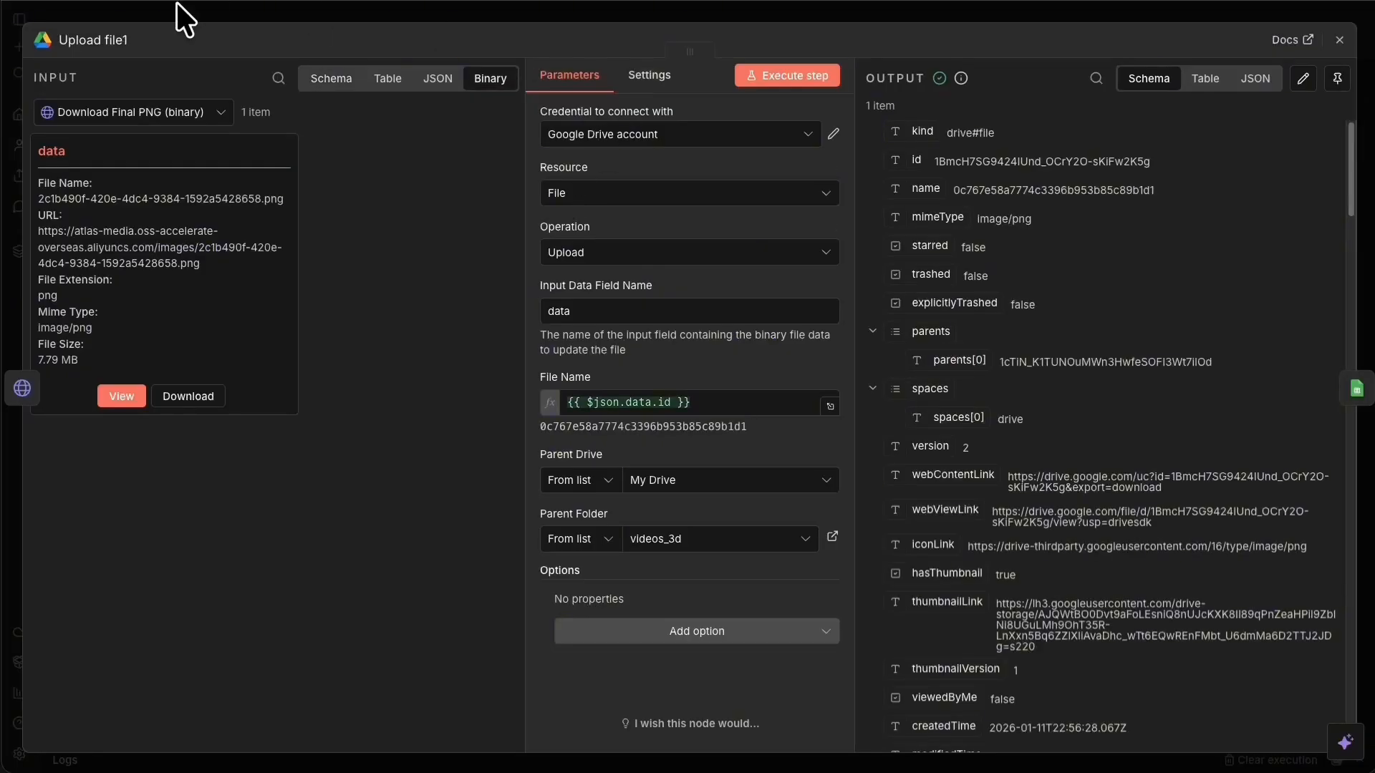
{"action": "left_click", "coordinate": [122, 40]}
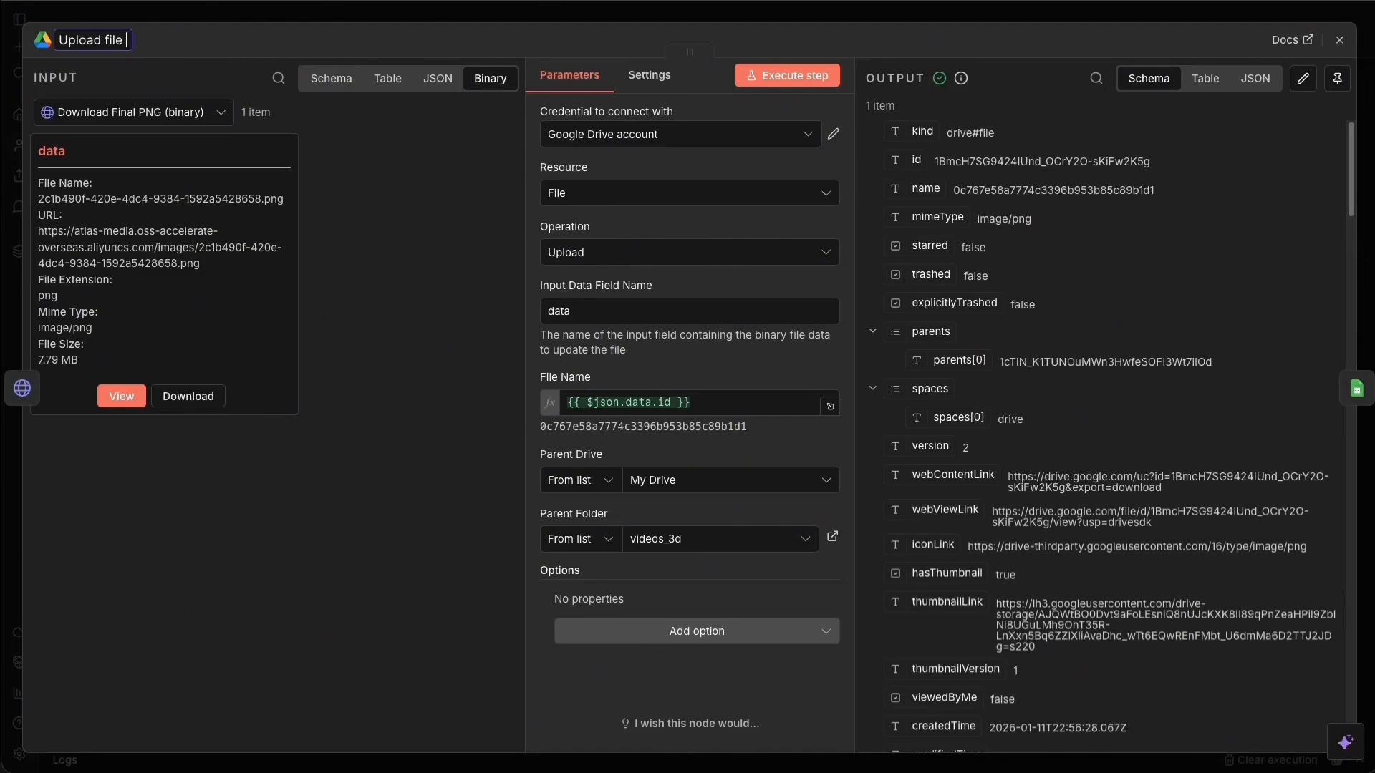
{"action": "type", "text": "Nanobanana"}
{"action": "key", "text": "Return"}
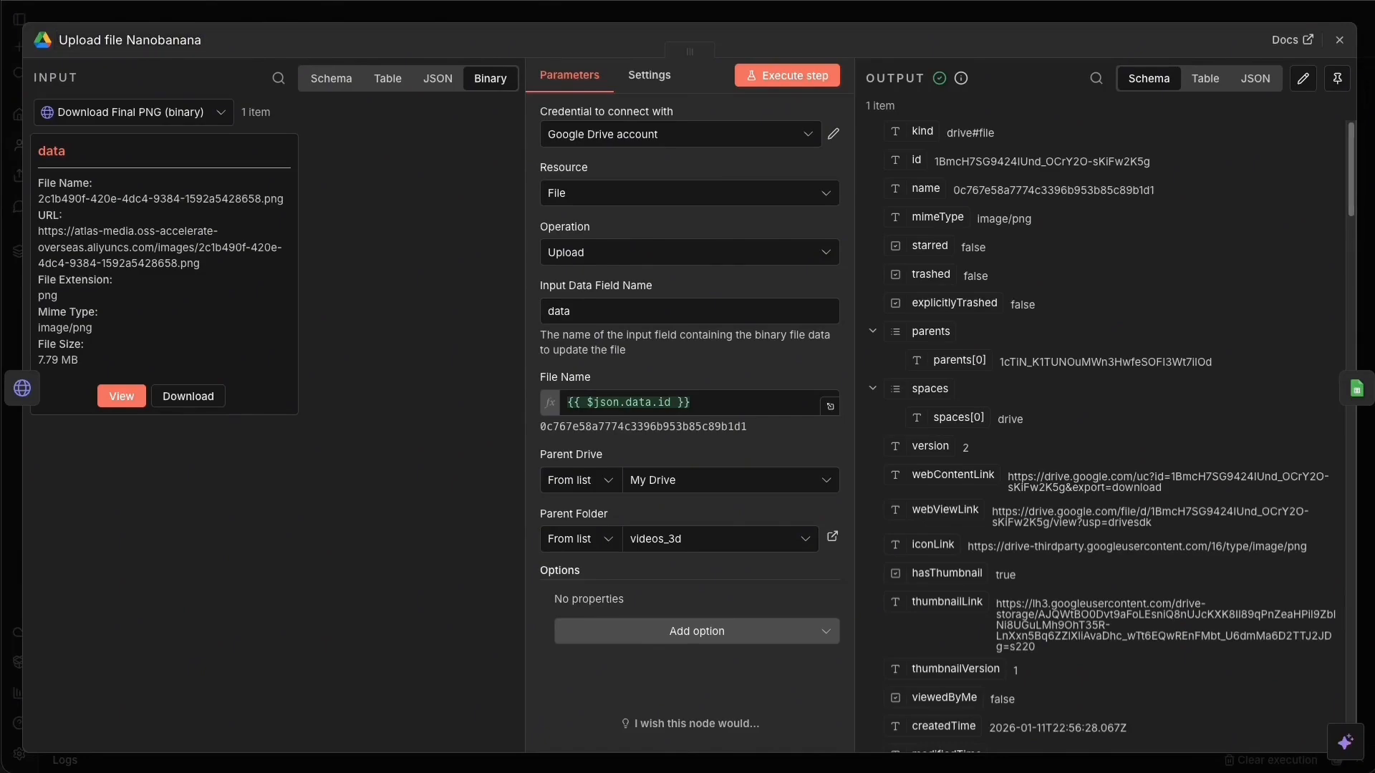
{"action": "left_click", "coordinate": [426, 18]}
{"action": "right_click", "coordinate": [1105, 318]}
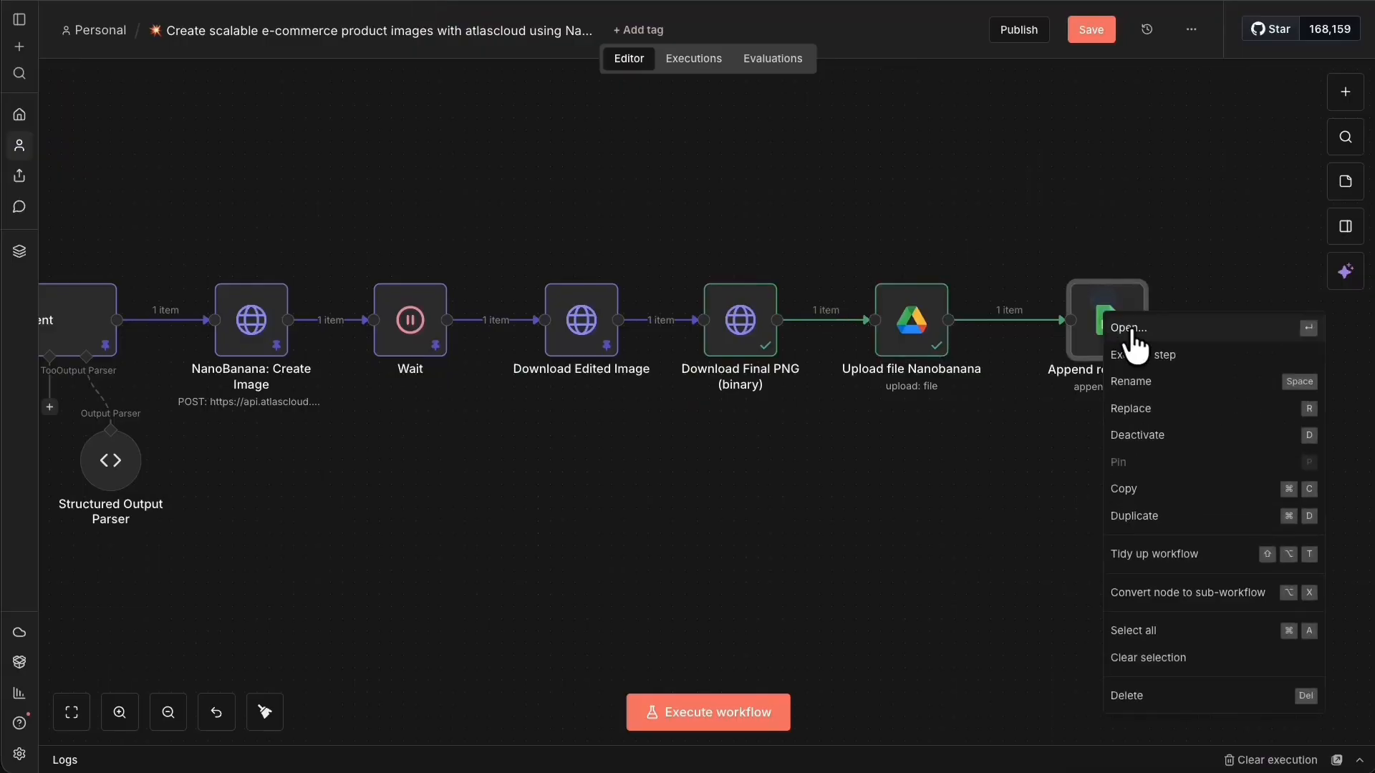
Replace the image_nanobanana expression with the uploaded file's webContentLink.
{"action": "left_click", "coordinate": [1138, 328]}
{"action": "scroll", "coordinate": [642, 281], "scroll_direction": "down", "scroll_amount": 7}
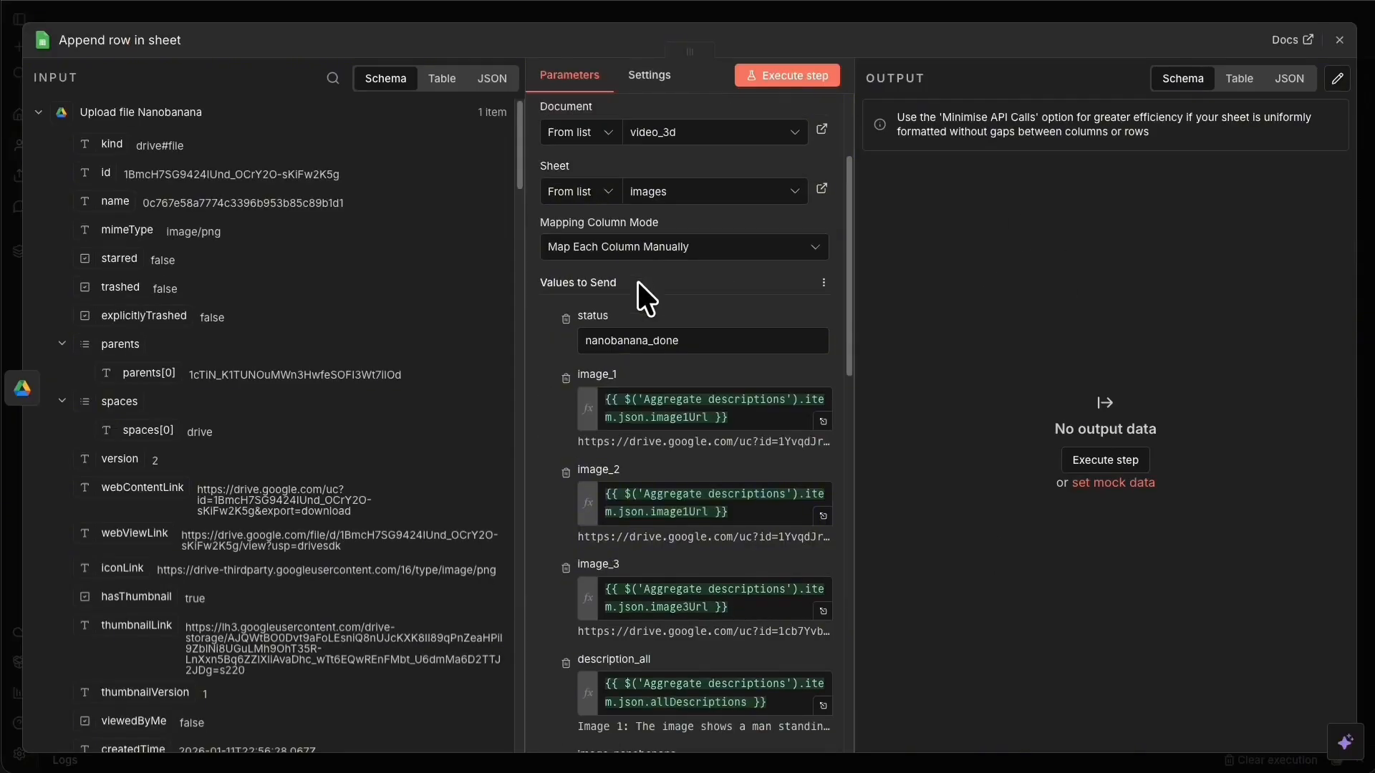
{"action": "left_click", "coordinate": [804, 437]}
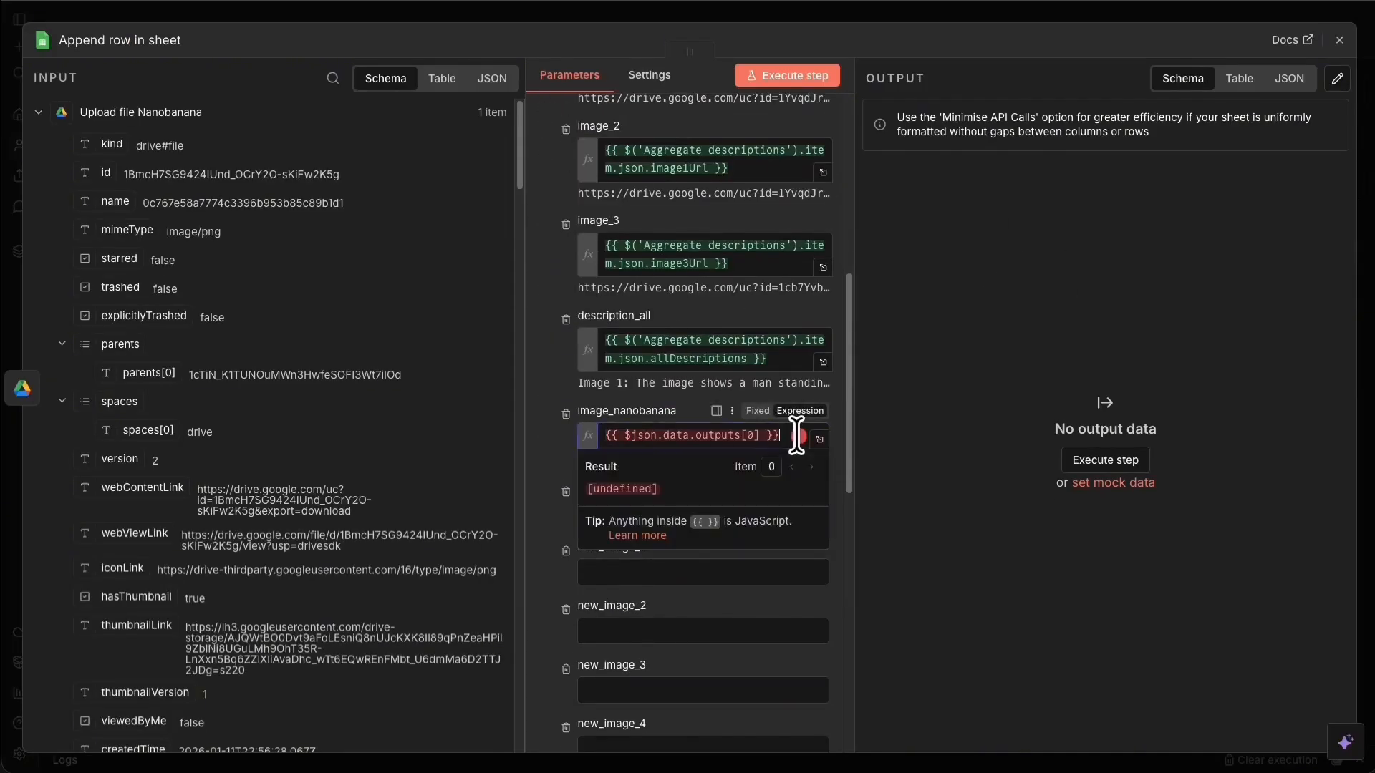
{"action": "left_click_drag", "start_coordinate": [805, 438], "coordinate": [582, 429]}
{"action": "key", "text": "BackSpace"}
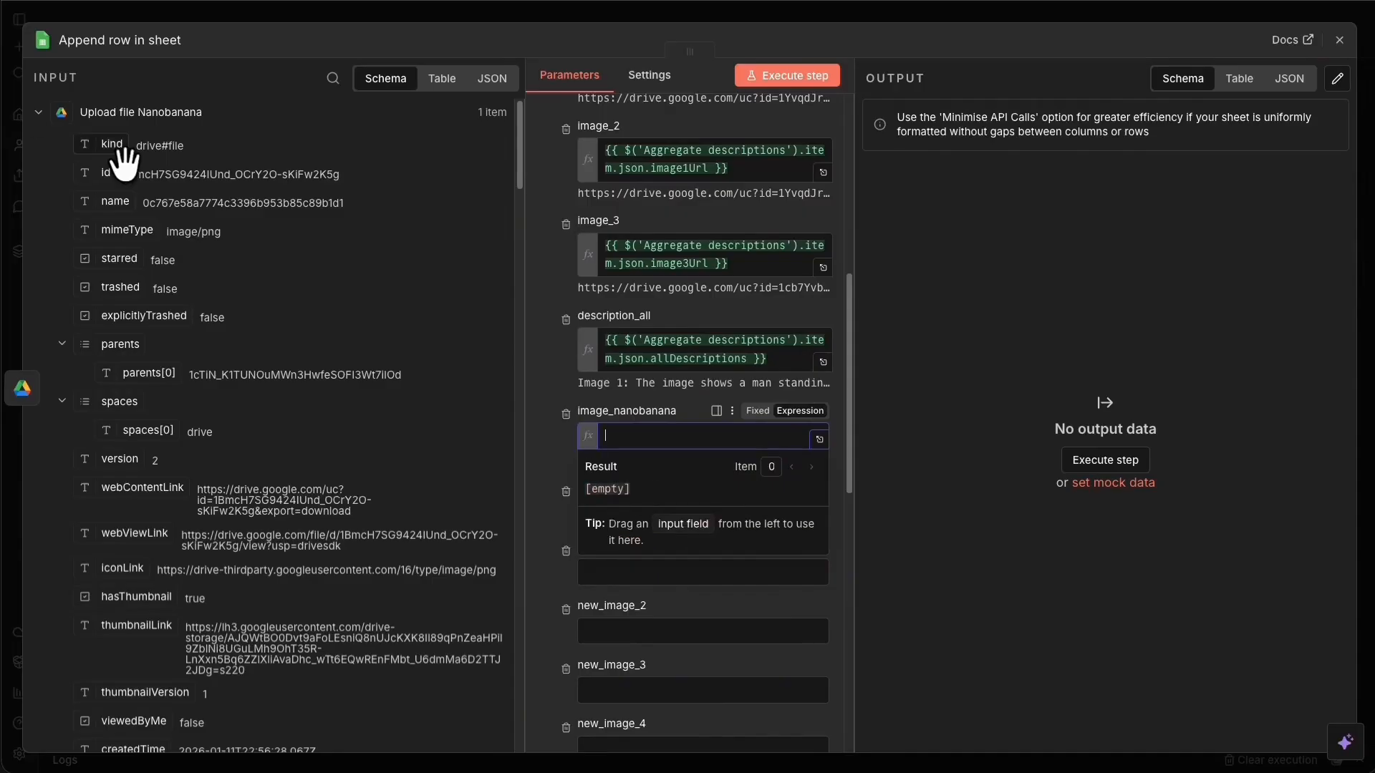
{"action": "left_click_drag", "start_coordinate": [169, 500], "coordinate": [687, 438]}
Remove the image_contactsheet, new_image_1–6, video_1–6 and Final video column mappings.
{"action": "scroll", "coordinate": [539, 457], "scroll_direction": "down", "scroll_amount": 4}
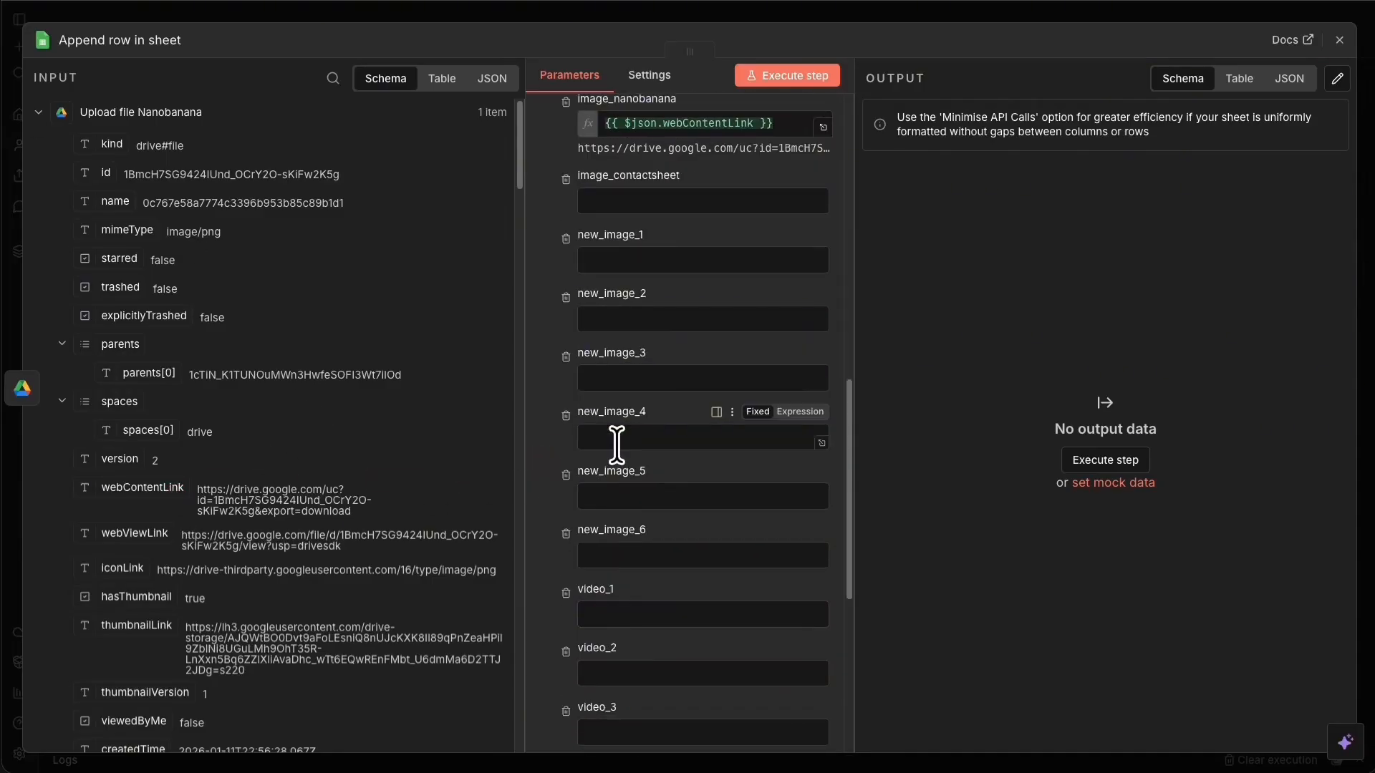
{"action": "scroll", "coordinate": [616, 444], "scroll_direction": "up", "scroll_amount": 2}
{"action": "left_click", "coordinate": [565, 272]}
{"action": "left_click", "coordinate": [565, 273]}
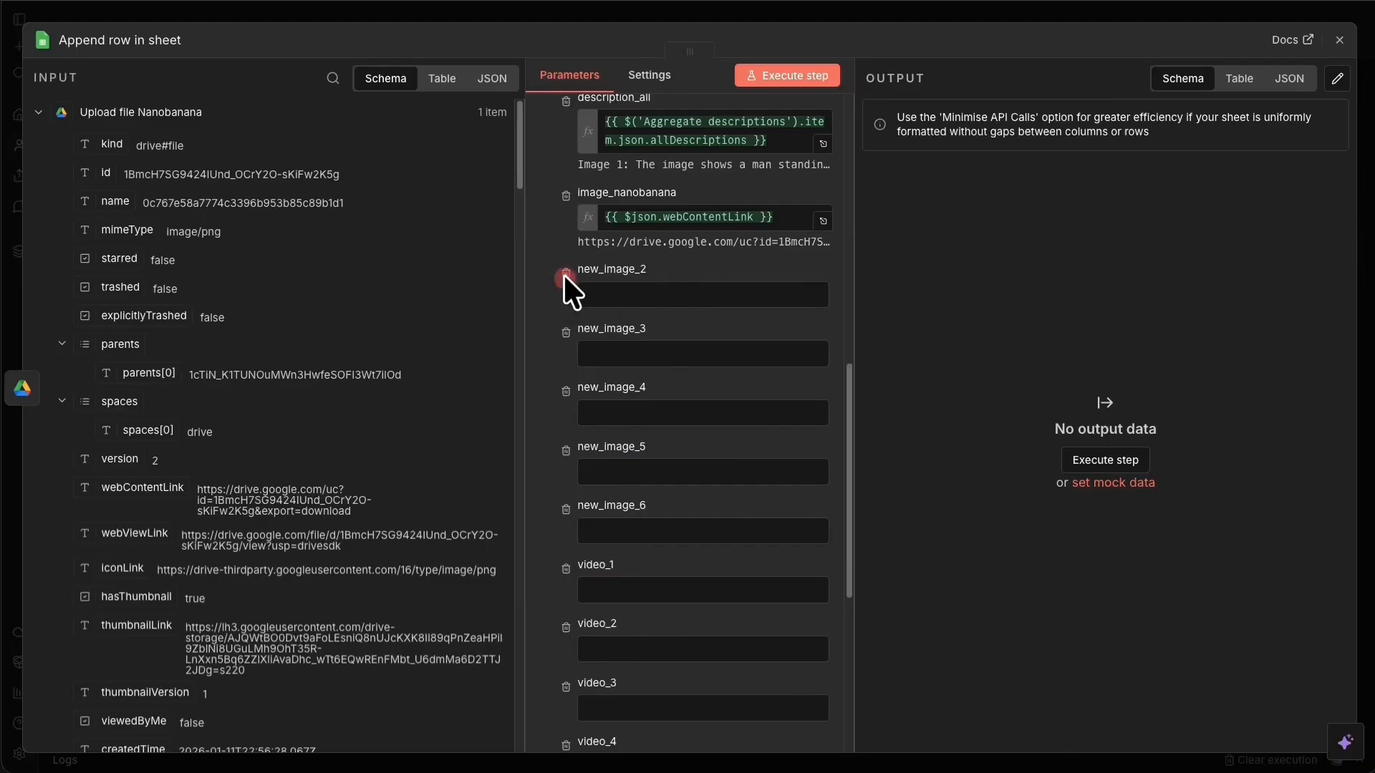
{"action": "left_click", "coordinate": [565, 272]}
{"action": "left_click", "coordinate": [566, 272]}
{"action": "left_click", "coordinate": [566, 272]}
{"action": "left_click", "coordinate": [566, 272]}
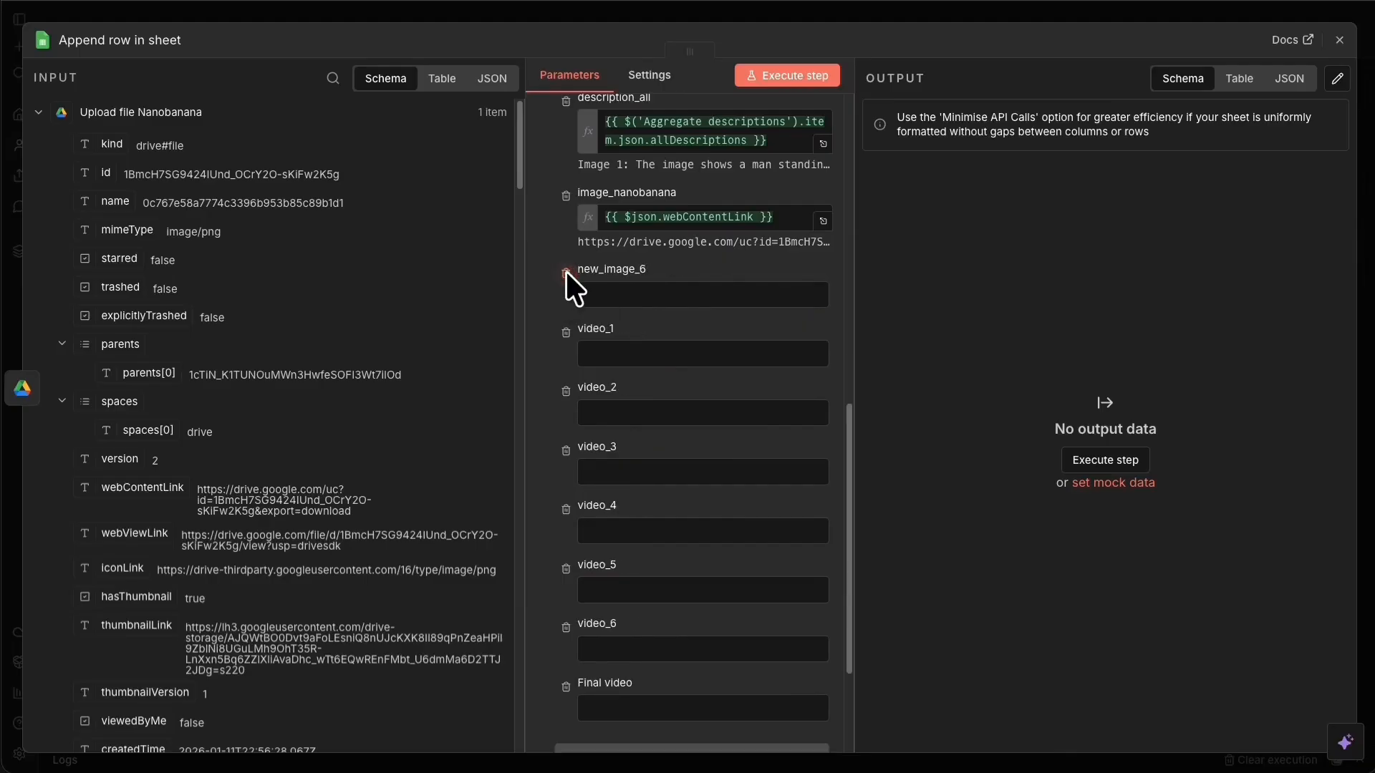
{"action": "left_click", "coordinate": [565, 272]}
{"action": "left_click", "coordinate": [566, 271]}
{"action": "left_click", "coordinate": [565, 270]}
{"action": "left_click", "coordinate": [566, 271]}
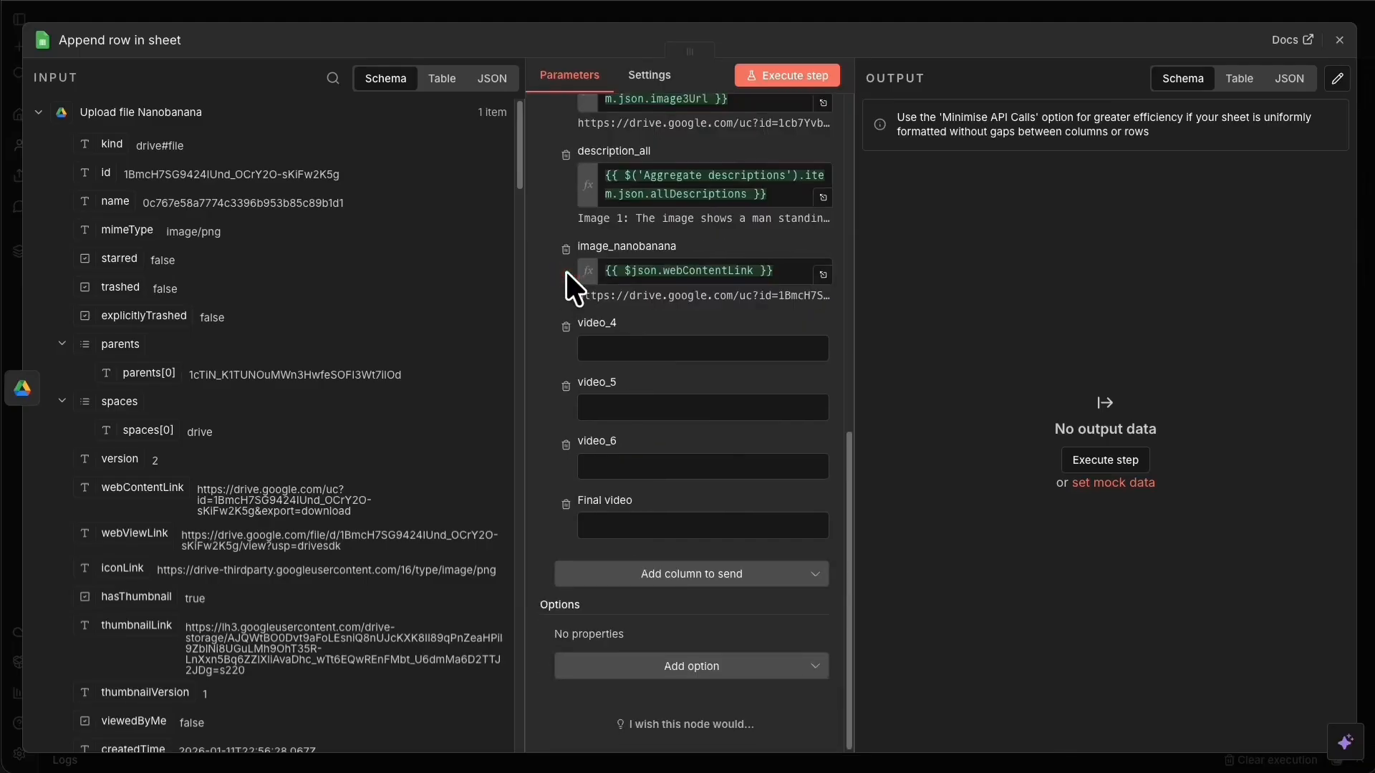
{"action": "left_click", "coordinate": [564, 331]}
{"action": "left_click", "coordinate": [565, 386]}
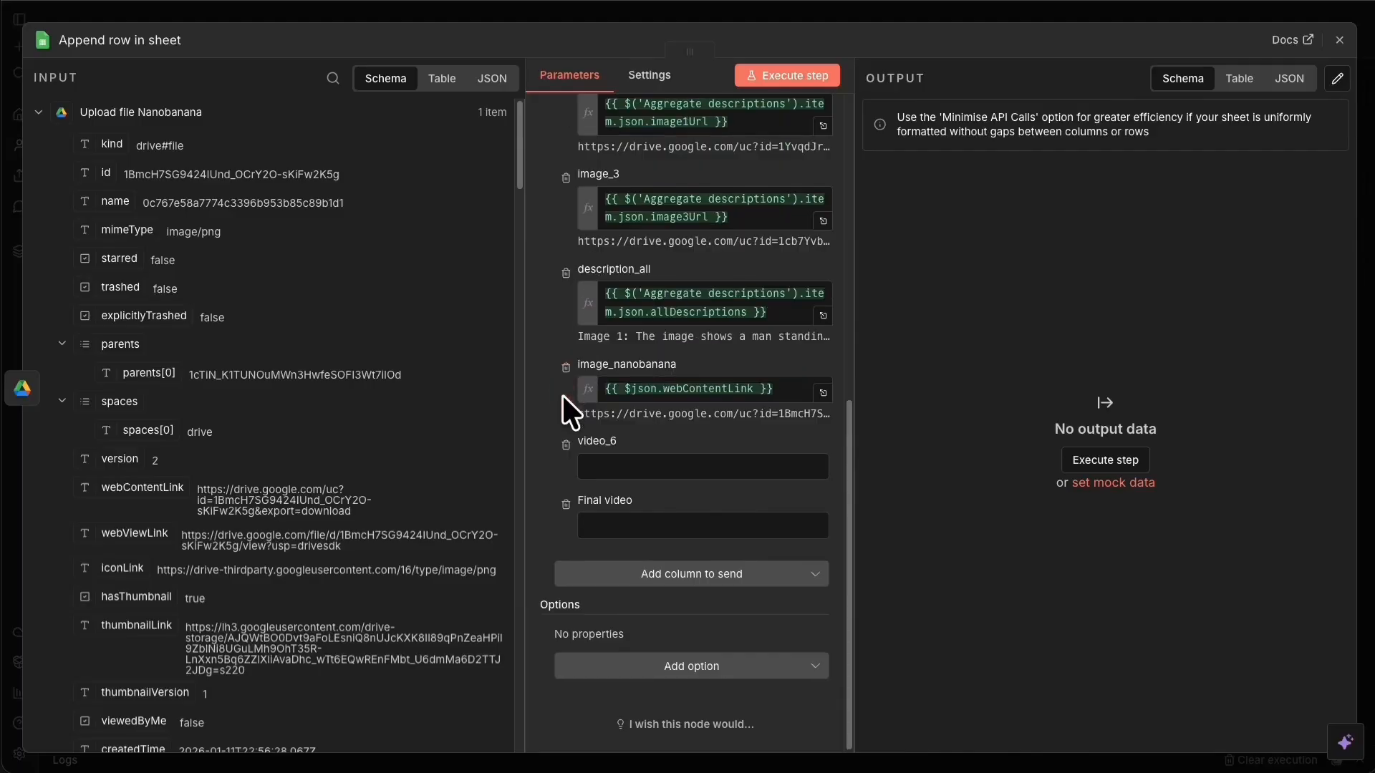
{"action": "left_click", "coordinate": [563, 444]}
{"action": "left_click", "coordinate": [566, 505]}
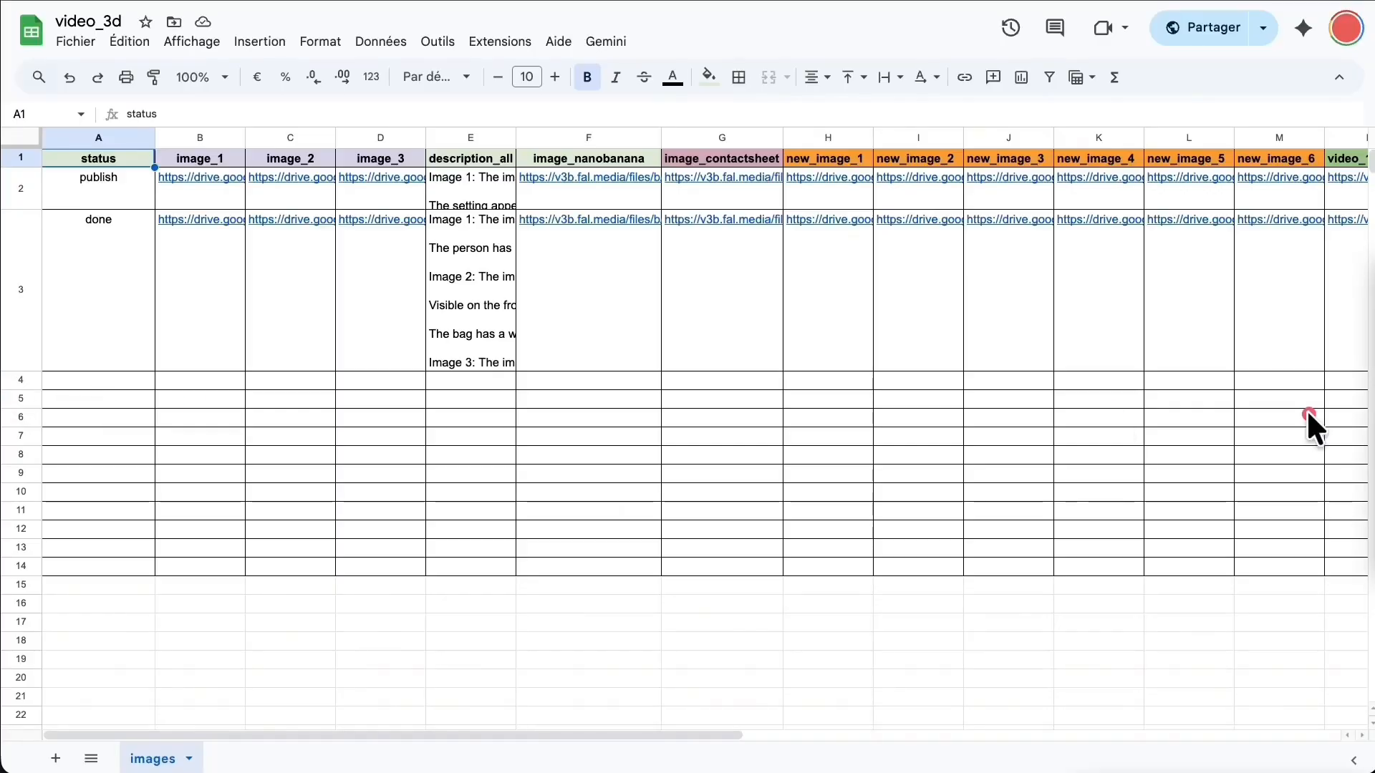
Run Append row in sheet and verify row 4 shows nanobanana_done and the Drive link.
{"action": "left_click", "coordinate": [1182, 290]}
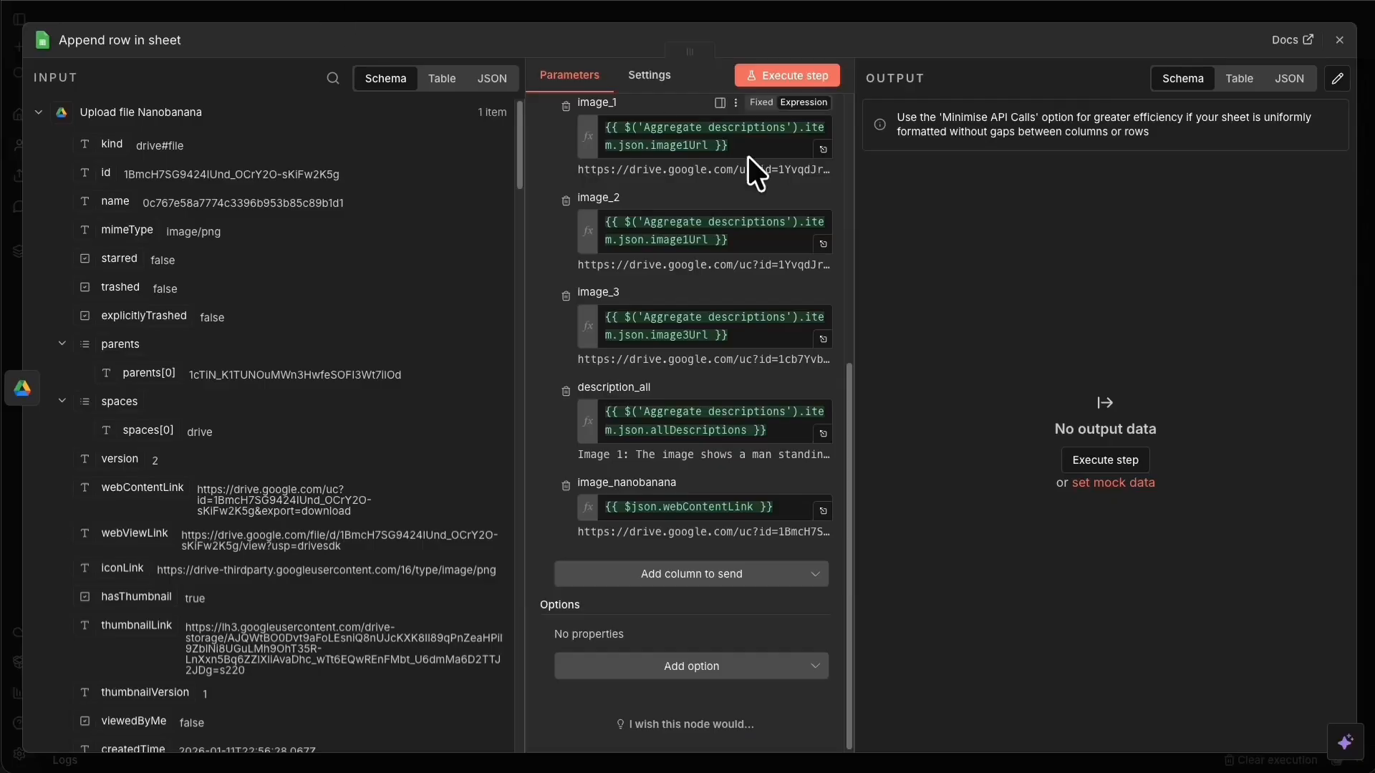
{"action": "left_click", "coordinate": [802, 77]}
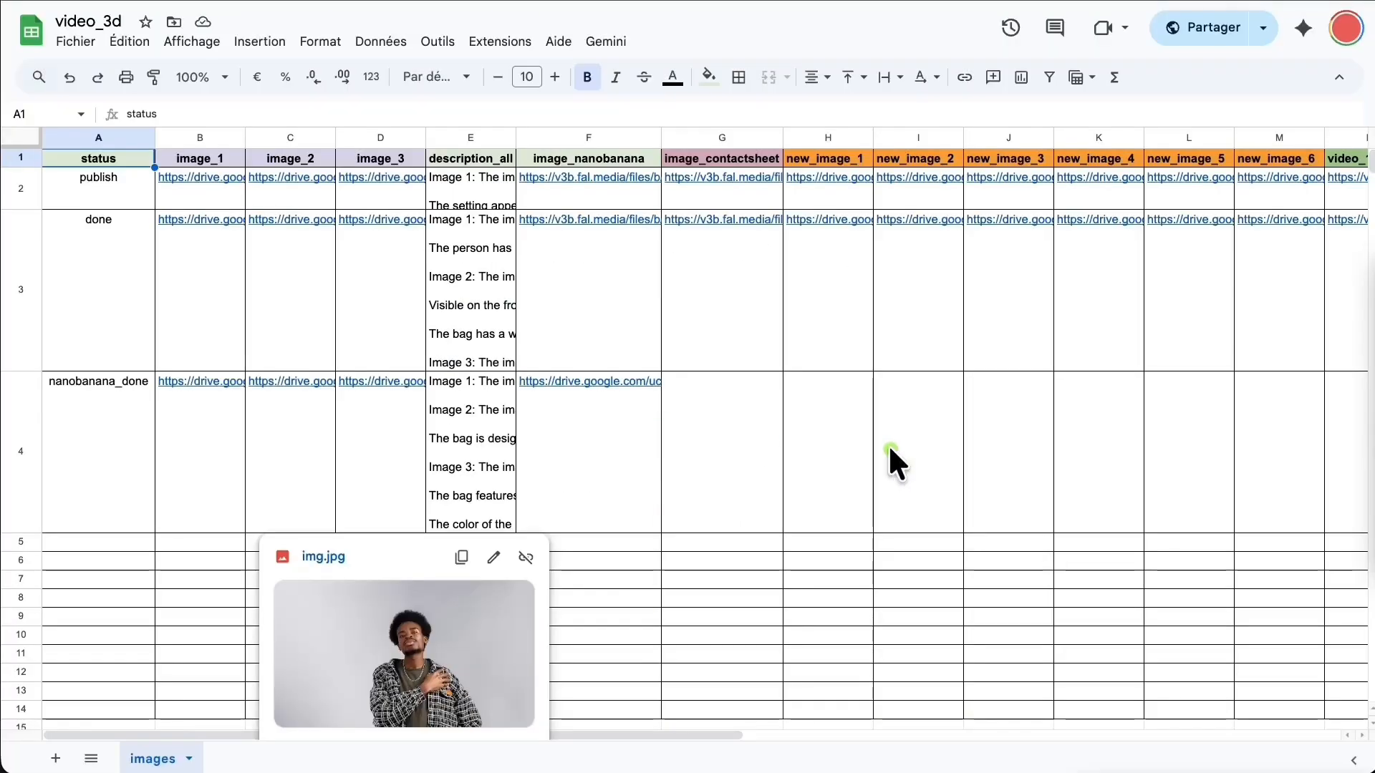
{"action": "right_click", "coordinate": [540, 399]}
{"action": "left_click", "coordinate": [993, 380]}
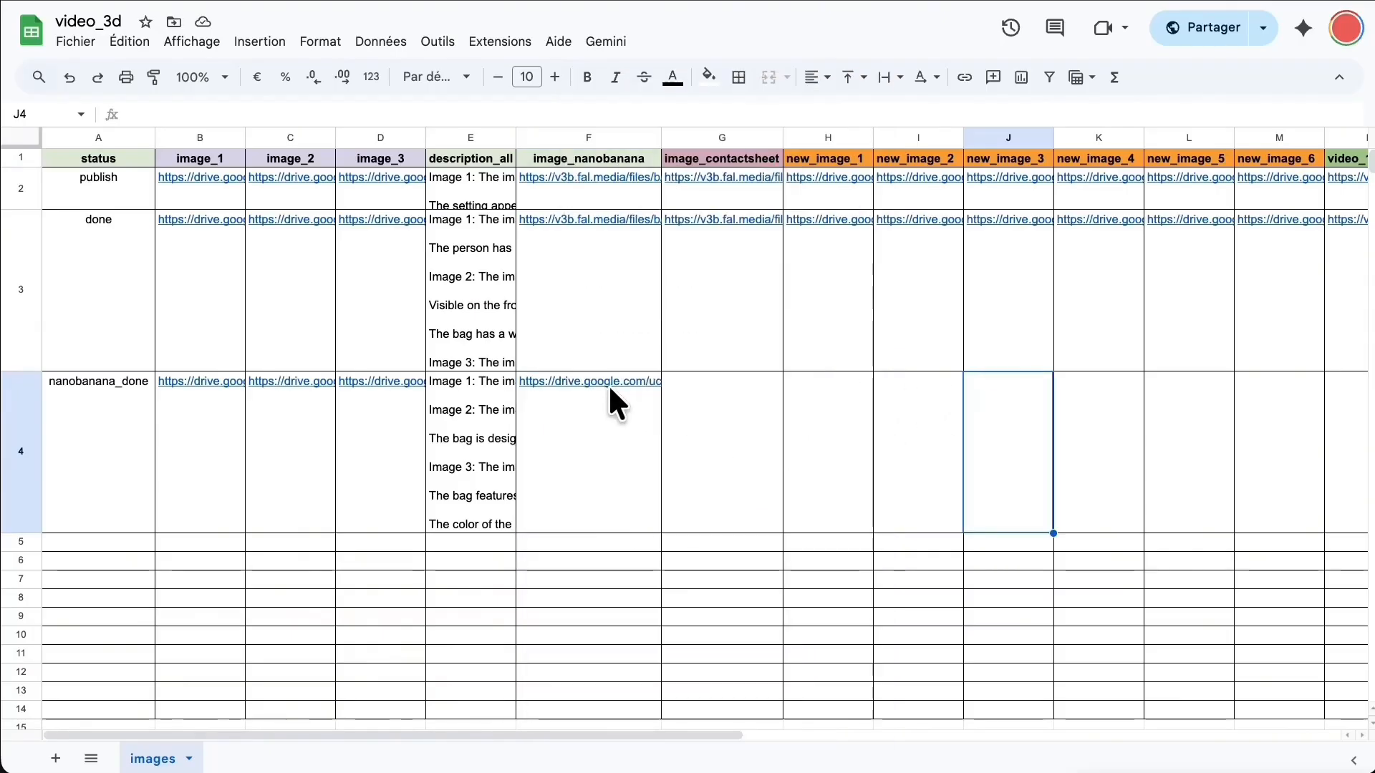
{"action": "mouse_move", "coordinate": [604, 384]}
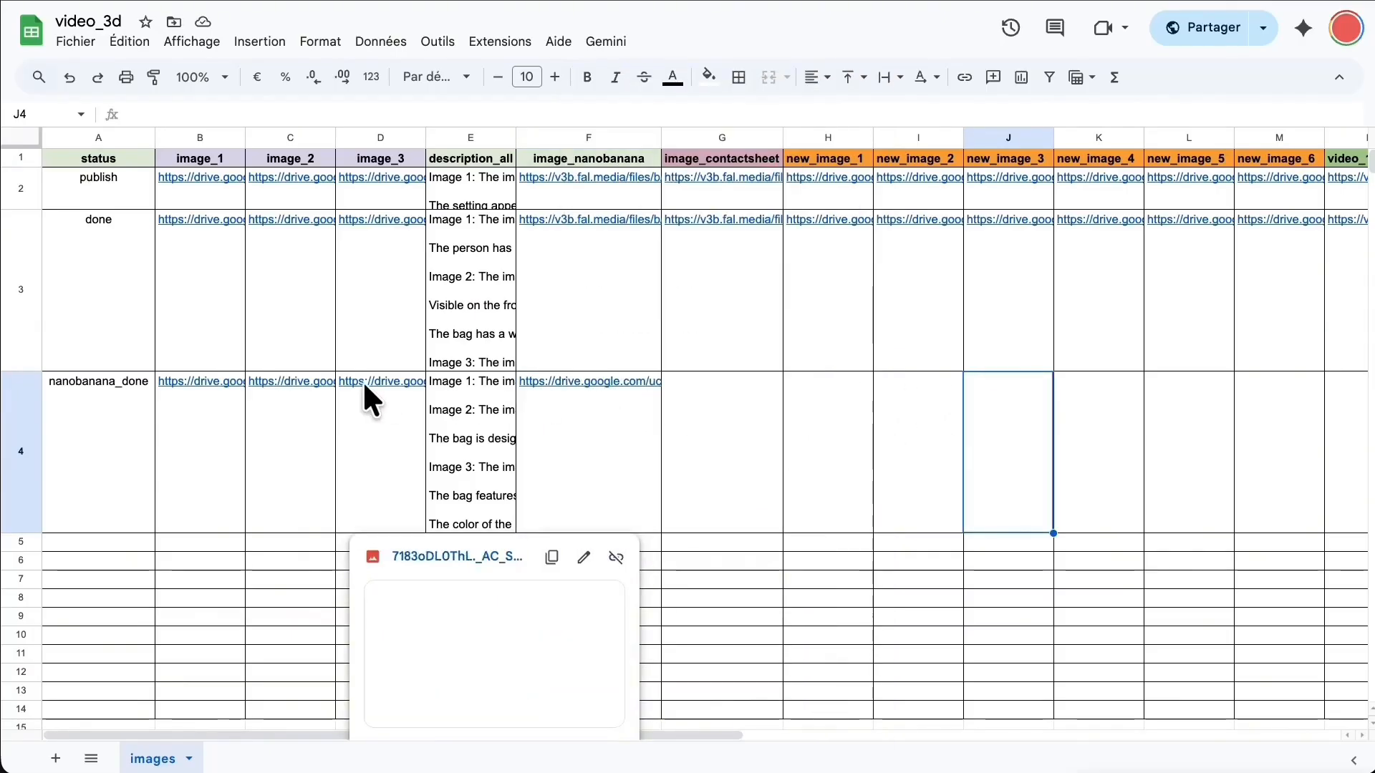
{"action": "mouse_move", "coordinate": [311, 387]}
{"action": "mouse_move", "coordinate": [231, 388]}
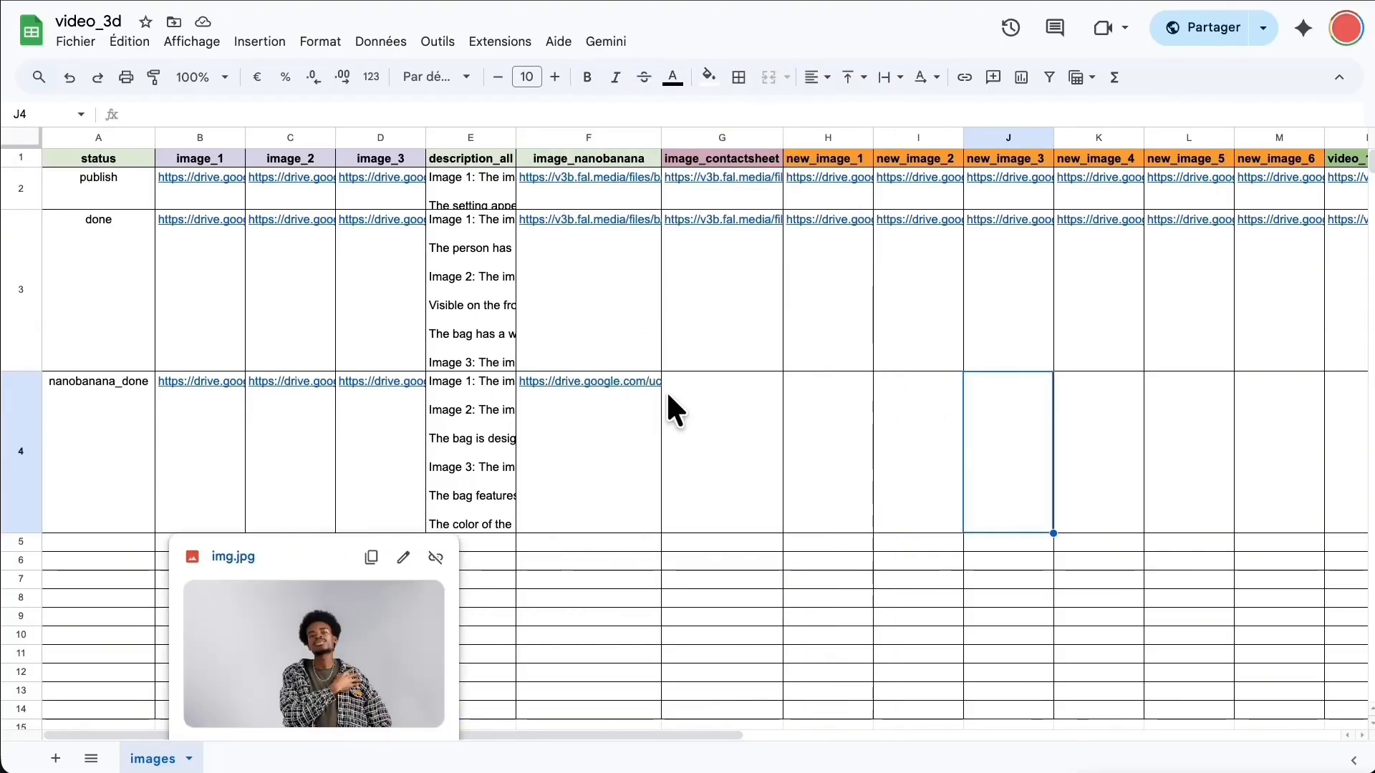
{"action": "left_click", "coordinate": [172, 2]}
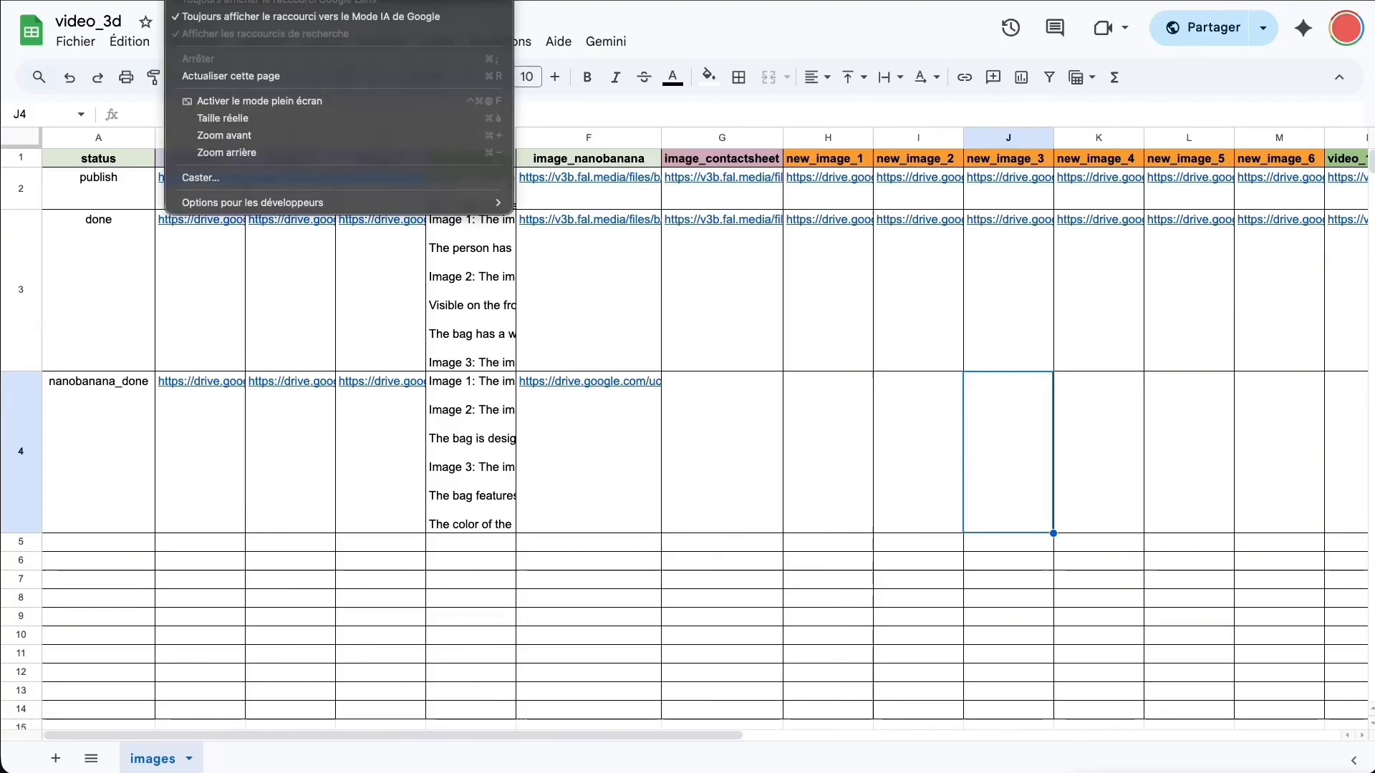
{"action": "key", "text": "Escape"}
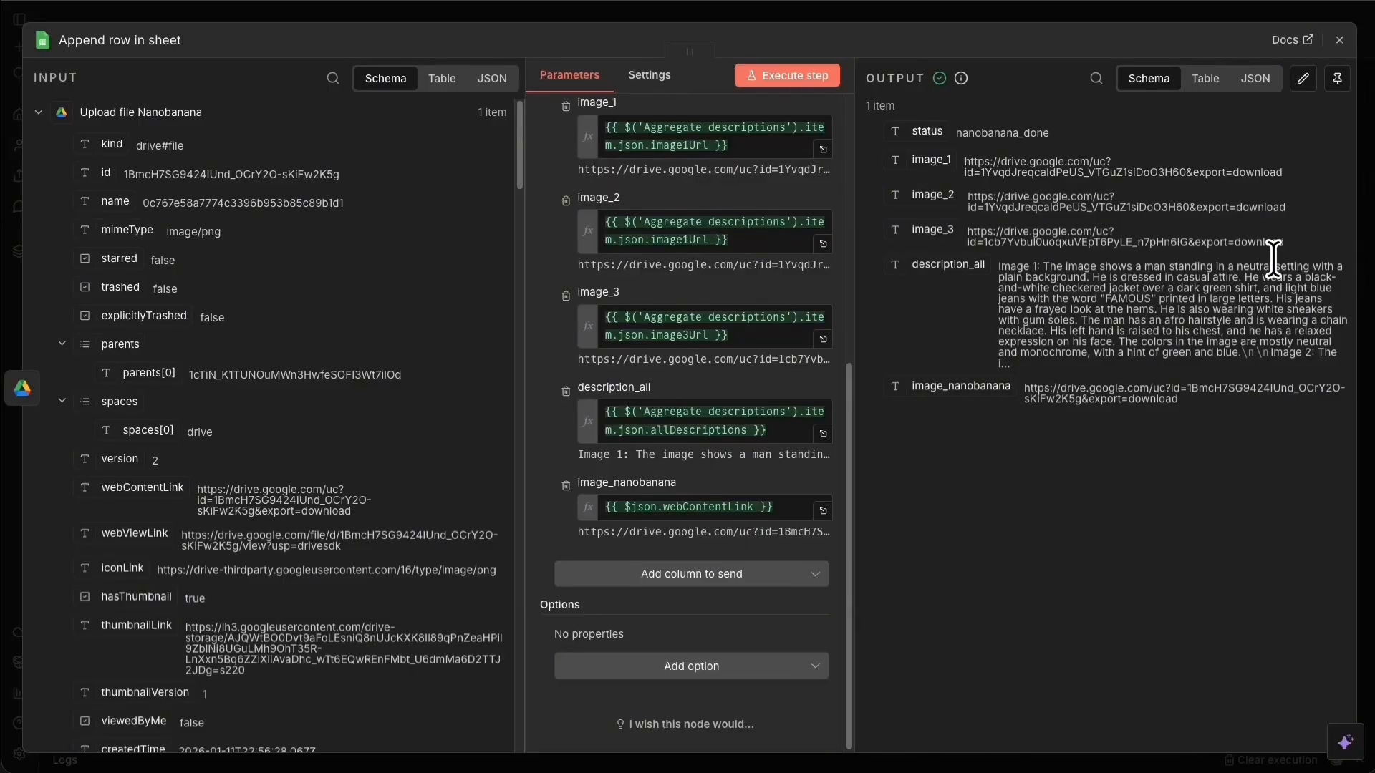
Close the node settings, save the workflow and fit the whole canvas into view.
{"action": "left_click", "coordinate": [1027, 13]}
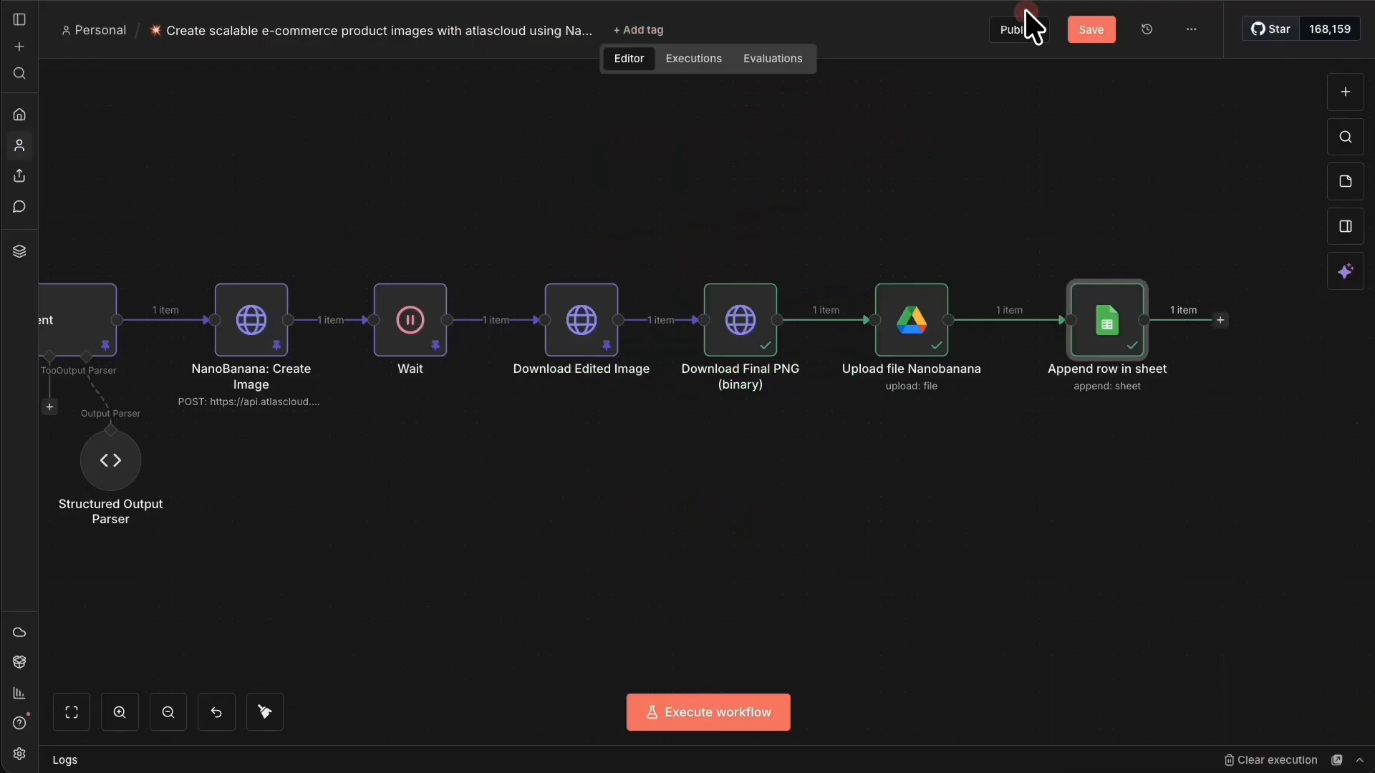
{"action": "left_click", "coordinate": [1096, 31]}
{"action": "left_click", "coordinate": [73, 712]}
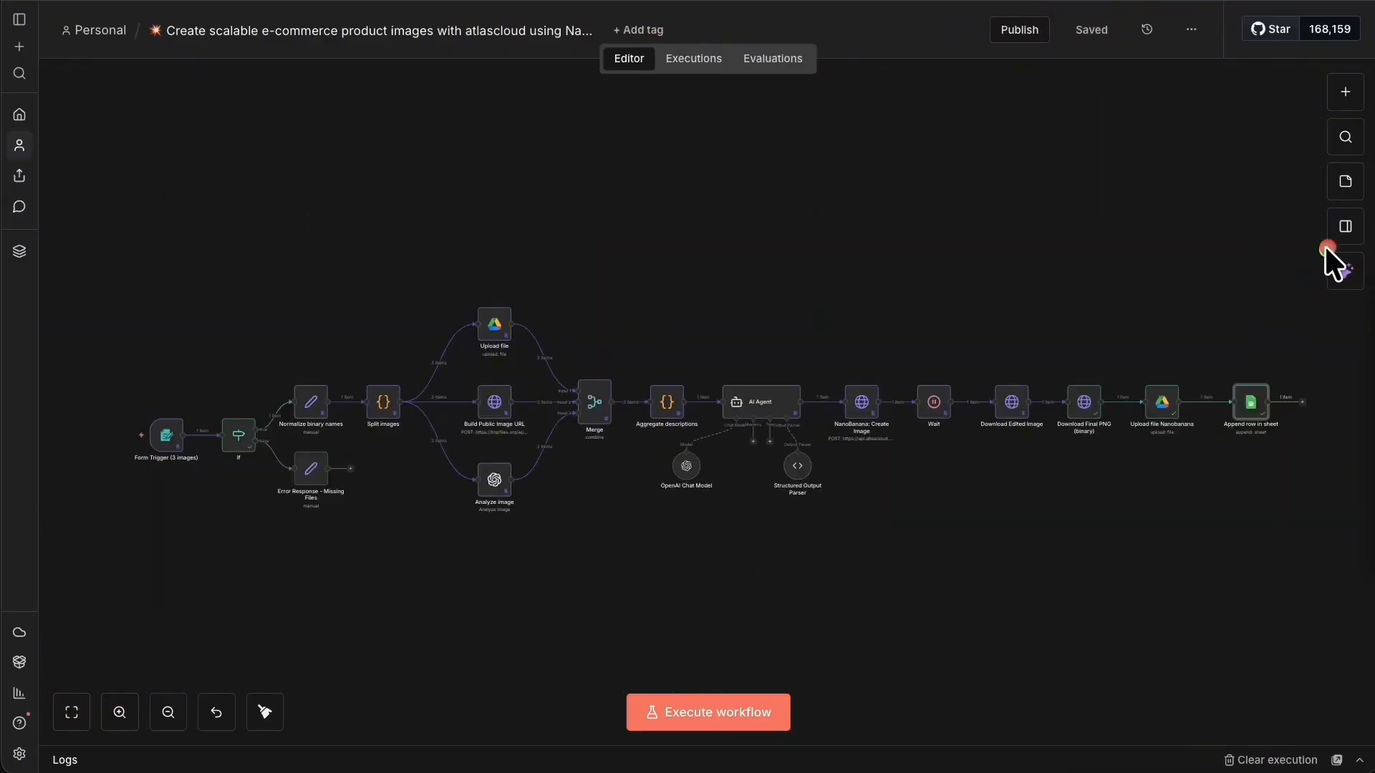
{"action": "left_click_drag", "start_coordinate": [1333, 244], "coordinate": [68, 588]}
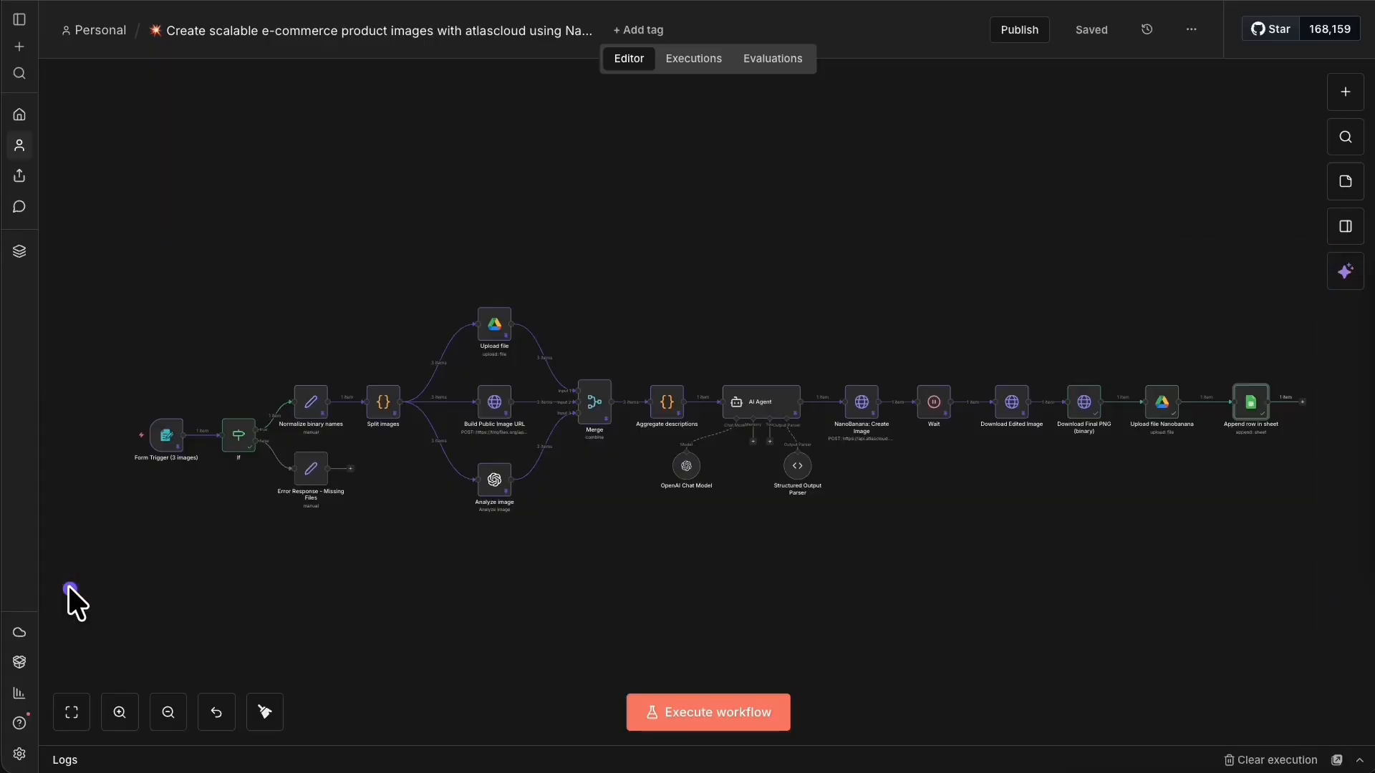
{"action": "left_click_drag", "start_coordinate": [67, 586], "coordinate": [1317, 238]}
{"action": "mouse_move", "coordinate": [1045, 678]}
{"action": "left_mouse_down"}
{"action": "mouse_move", "coordinate": [1270, 622]}
{"action": "mouse_move", "coordinate": [1310, 364]}
{"action": "left_mouse_up"}
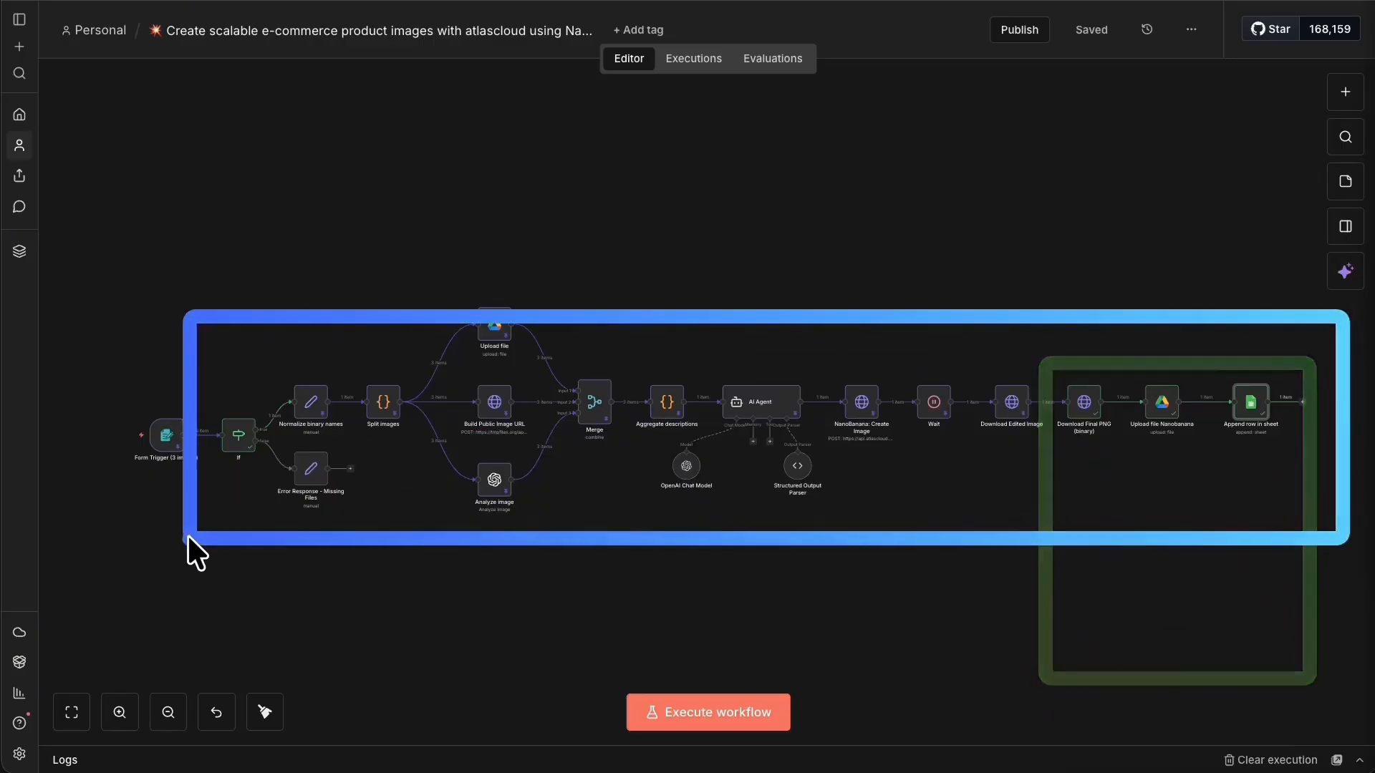